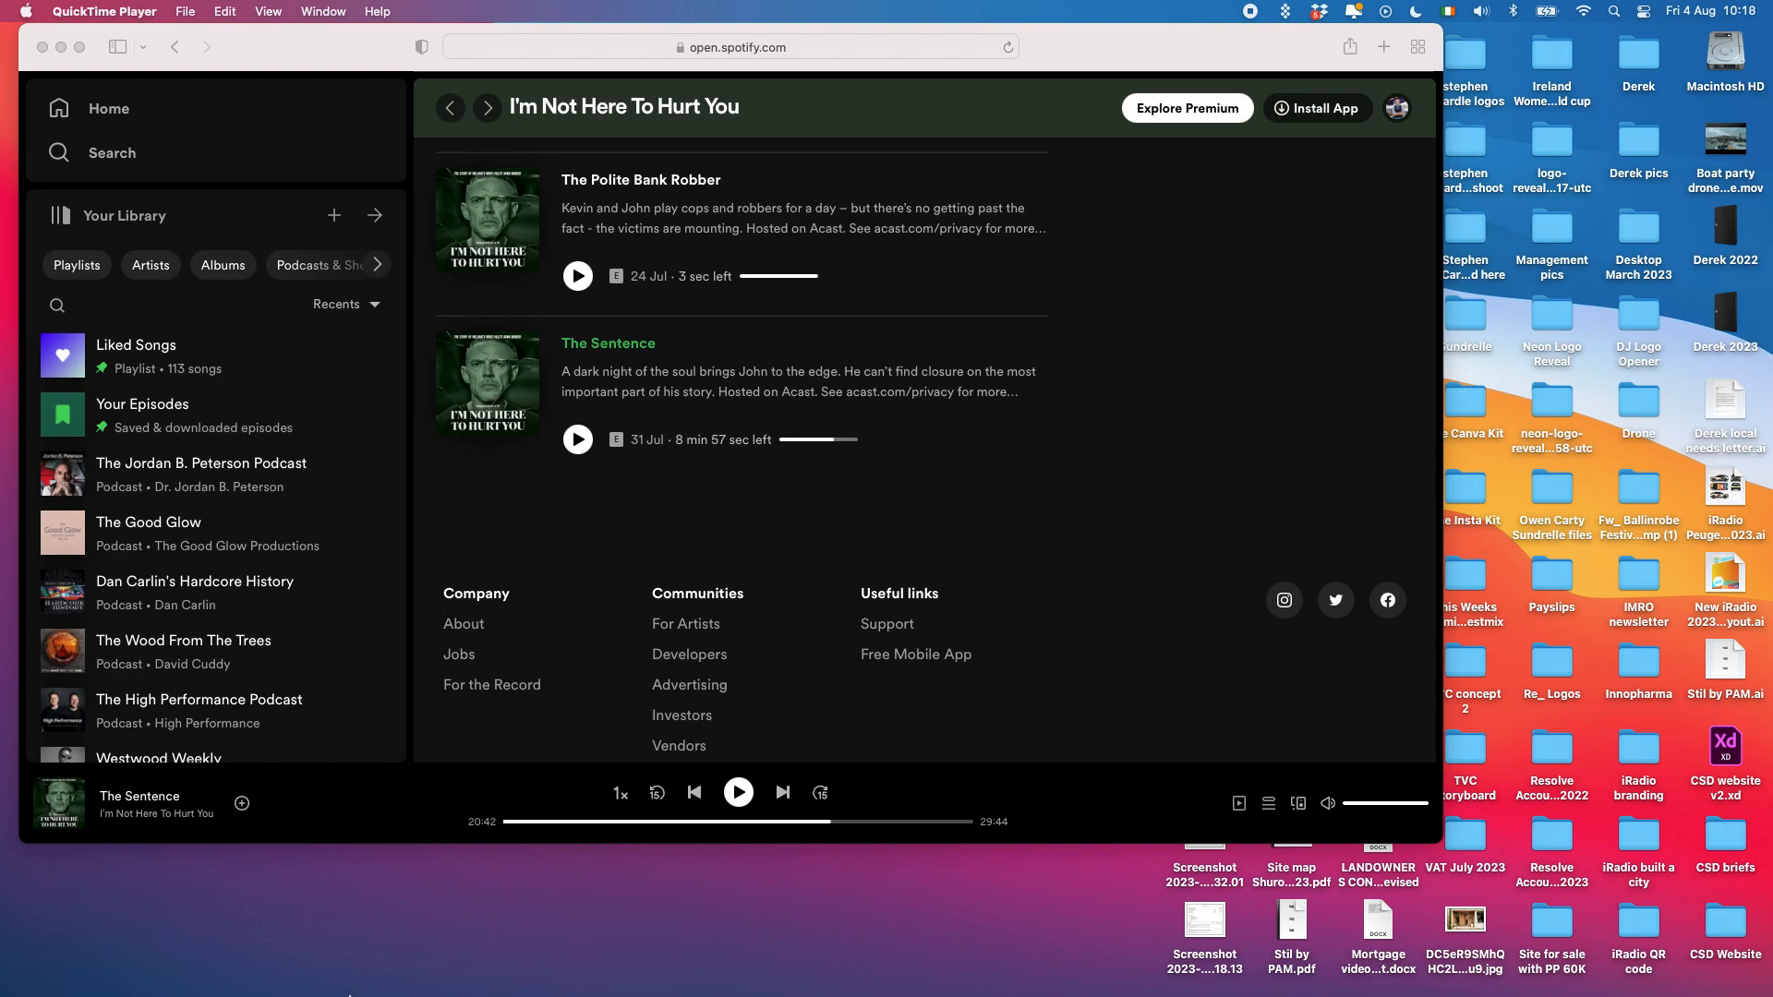
mouse_move(212, 989)
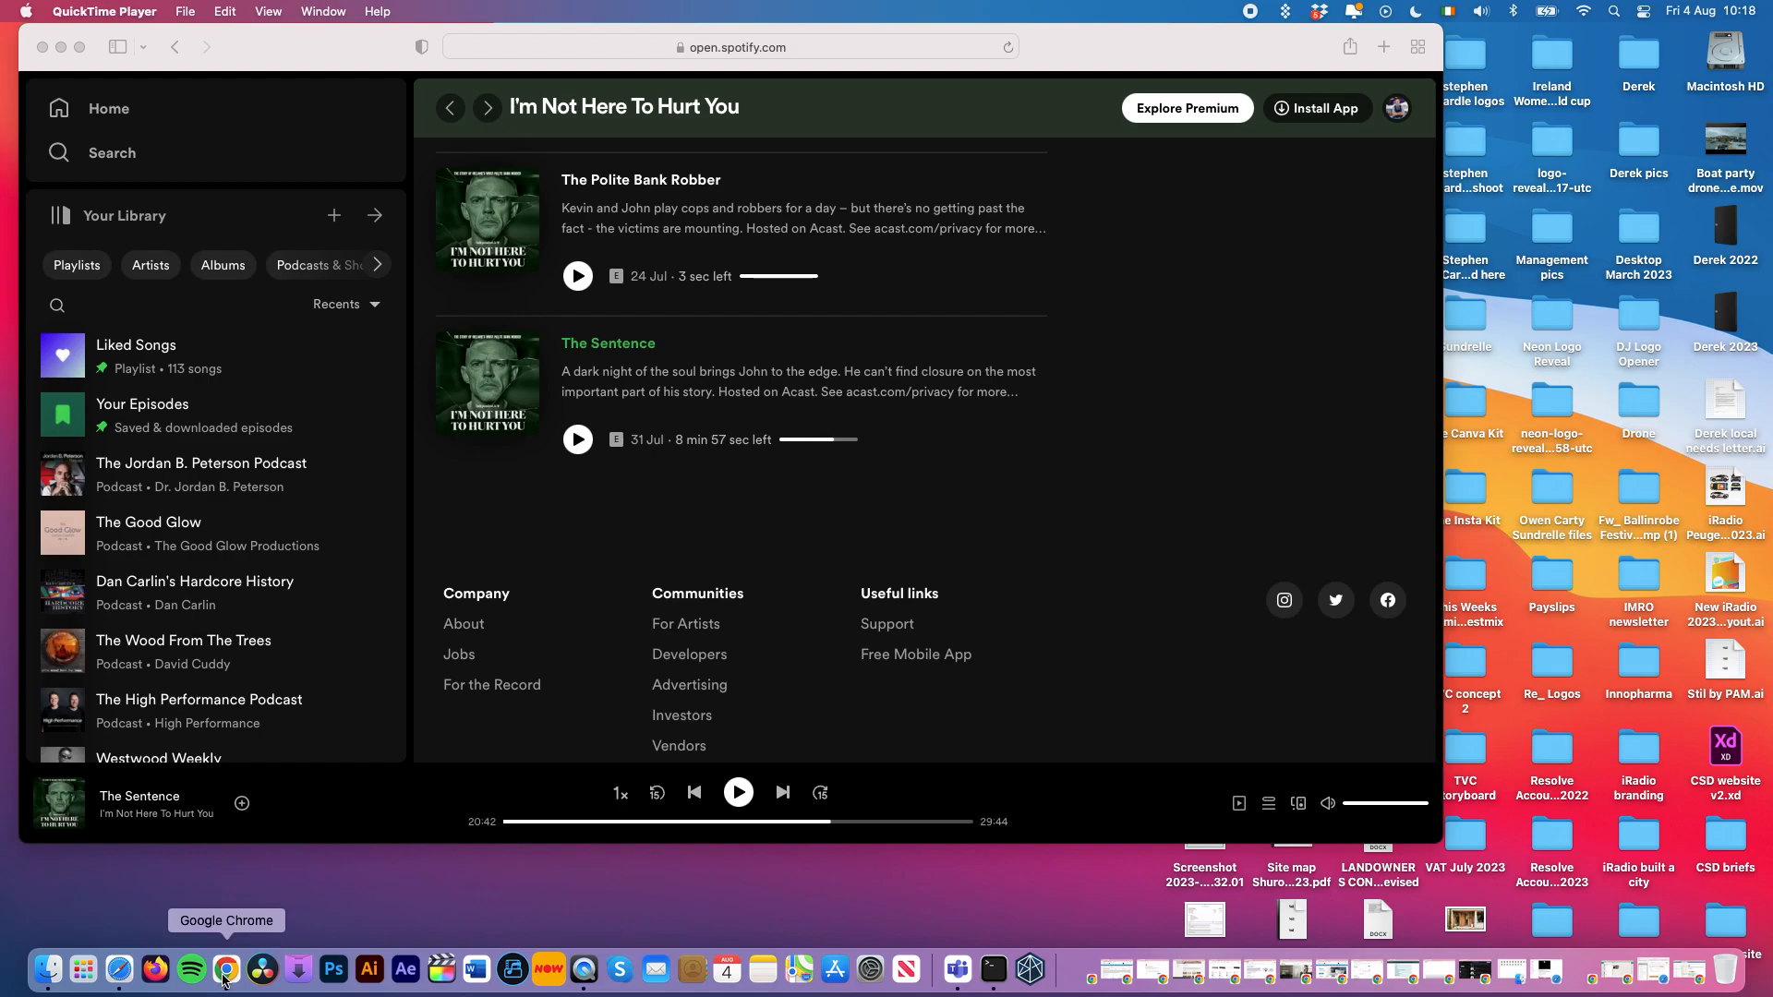
left_click(223, 977)
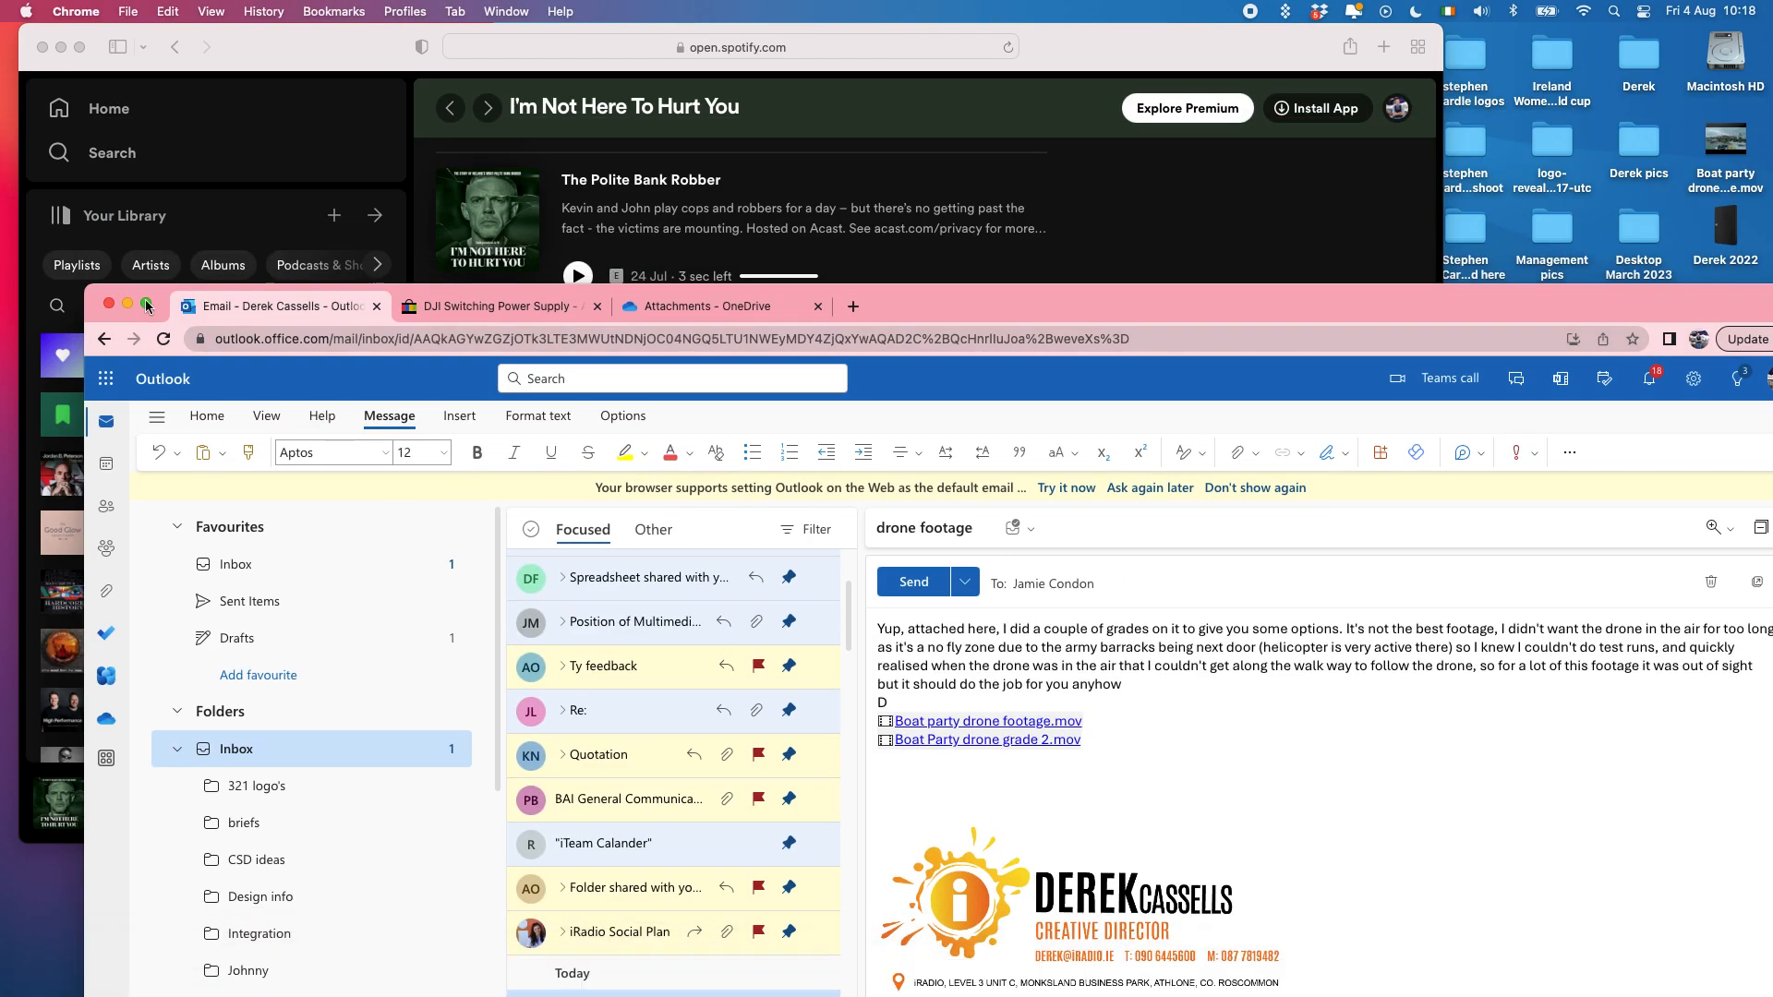
left_click(128, 303)
key("super+n")
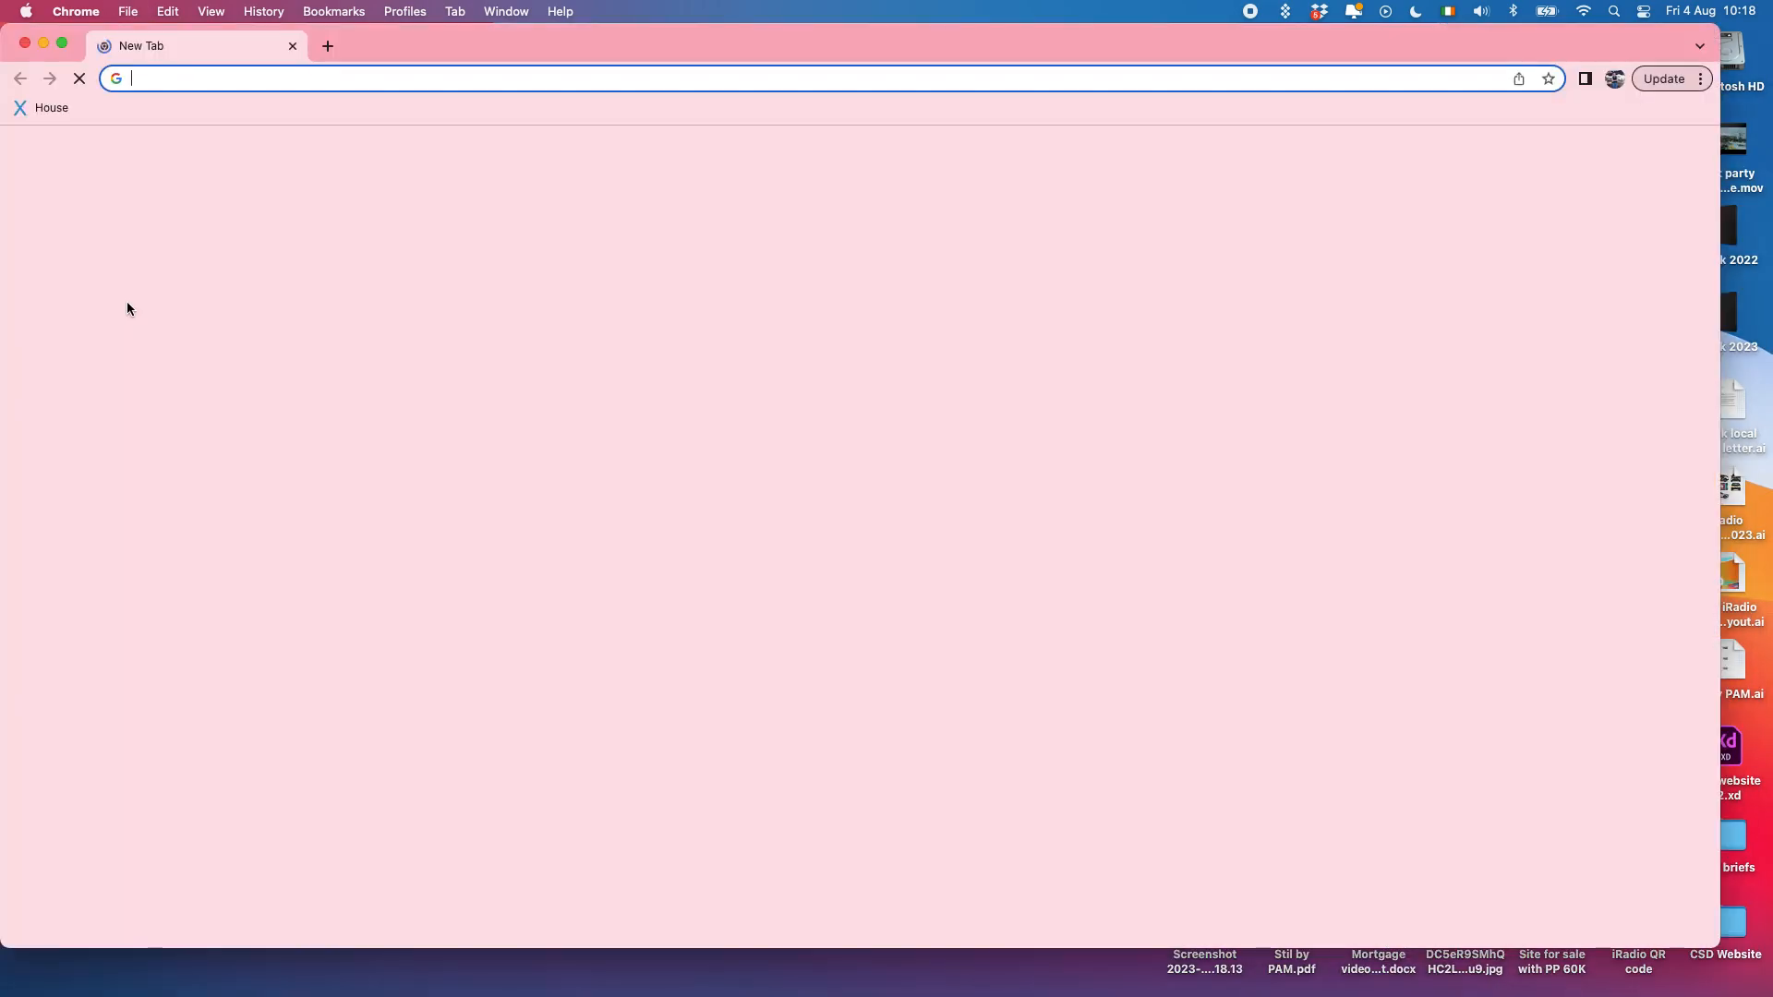
type("www.")
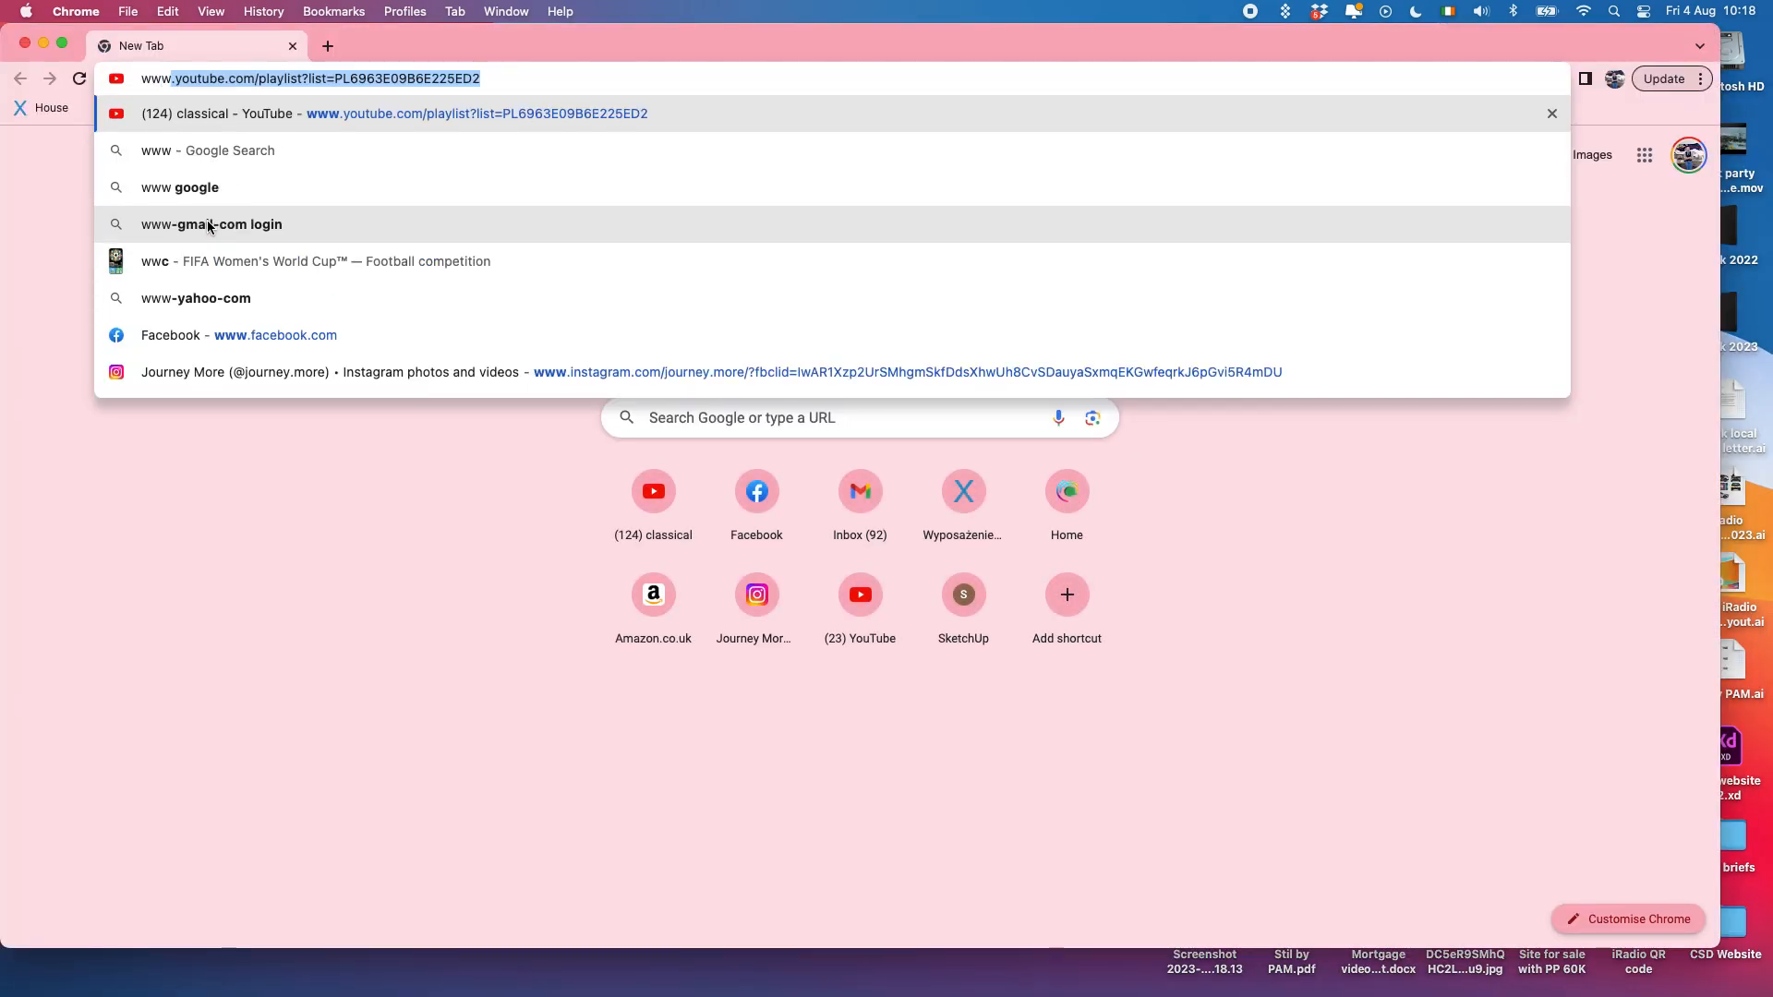
type("sketc")
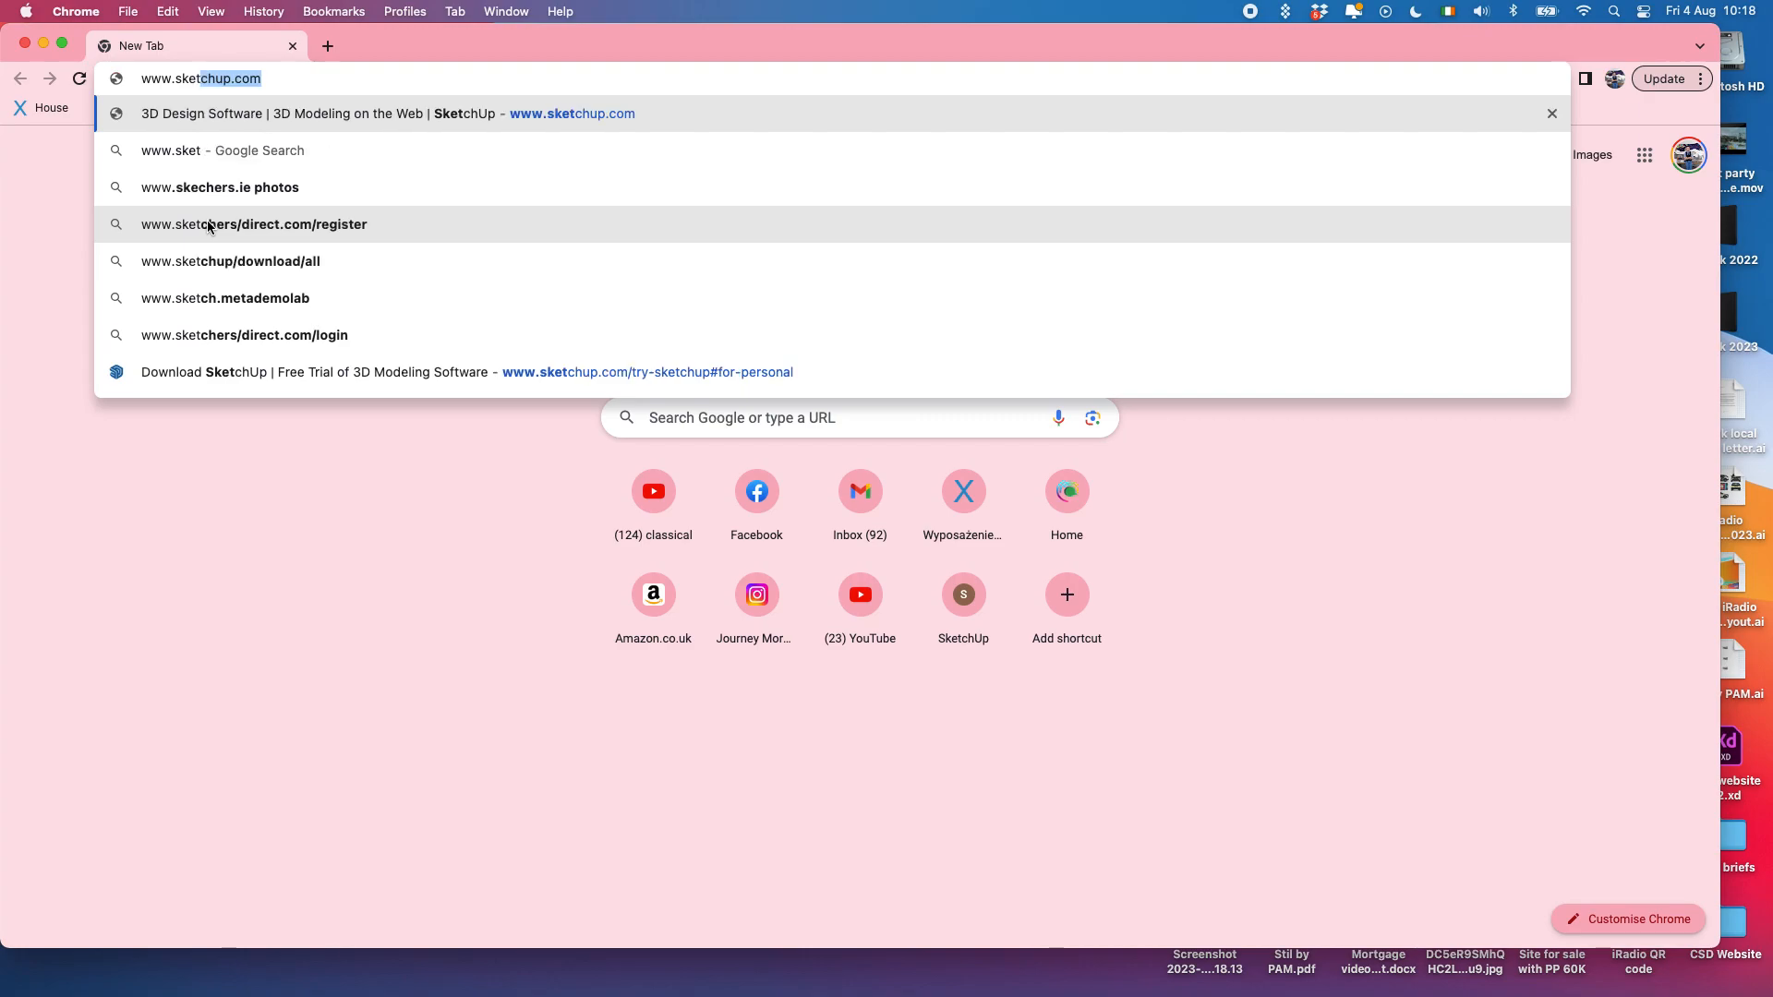
type("hup.c")
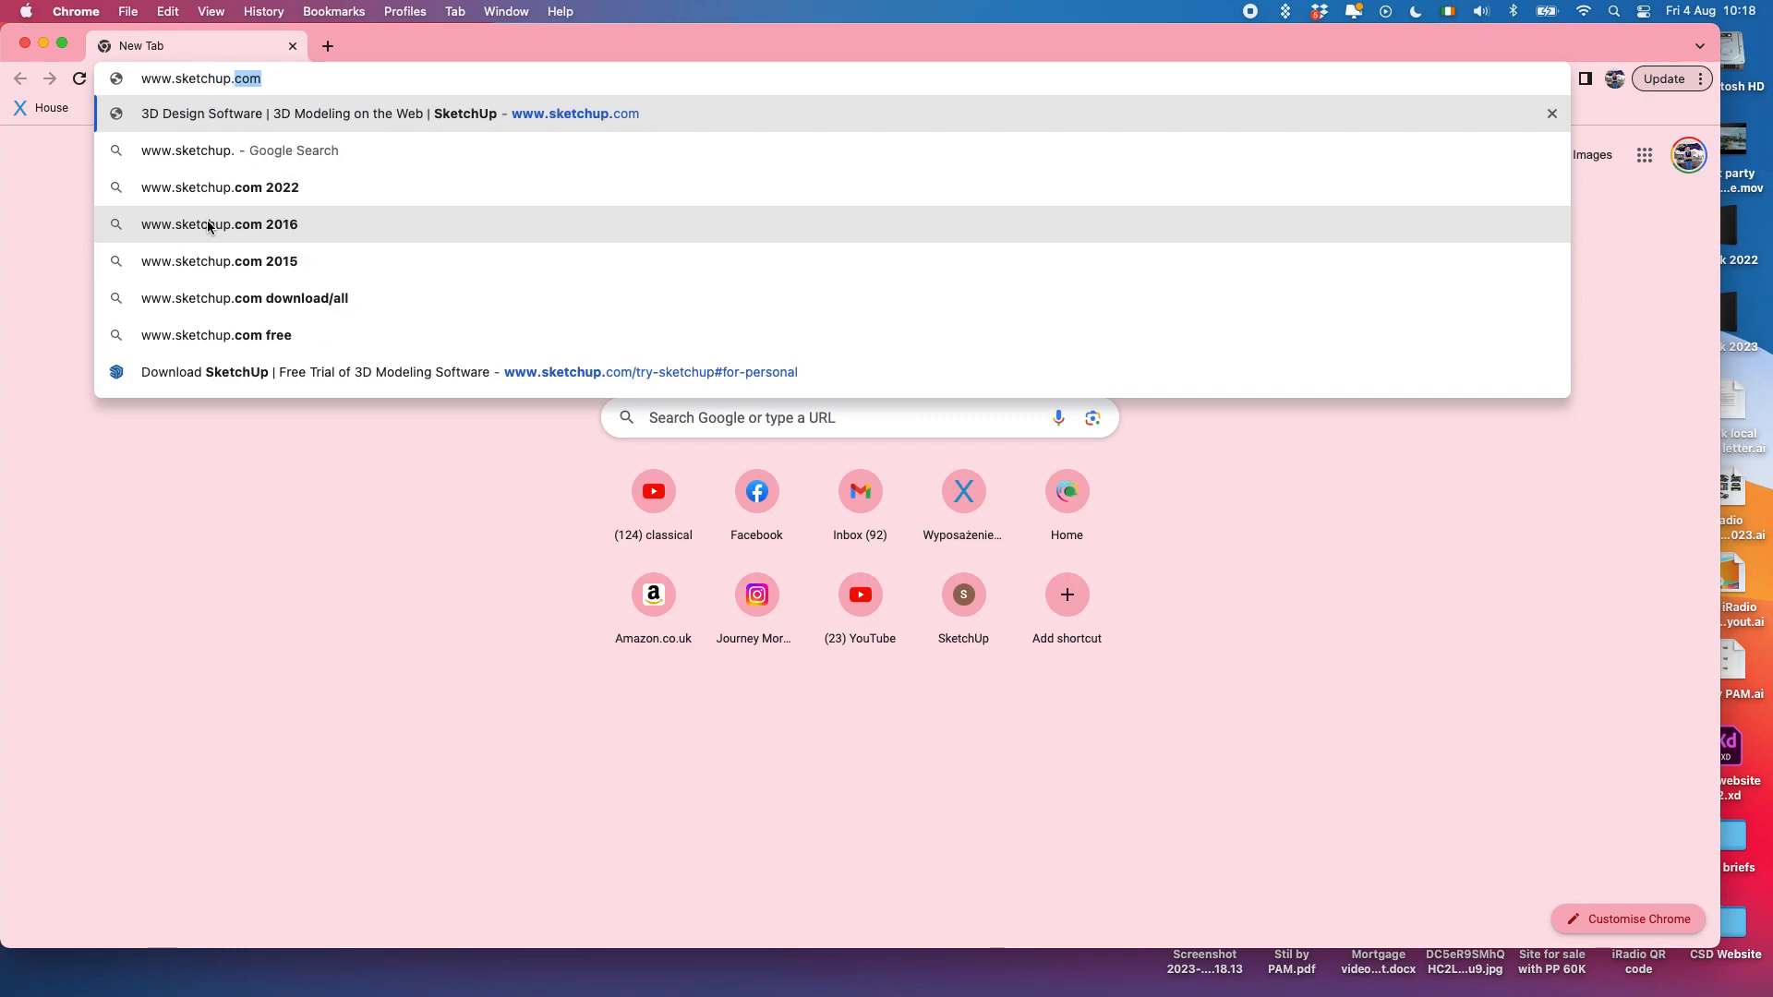
type("om")
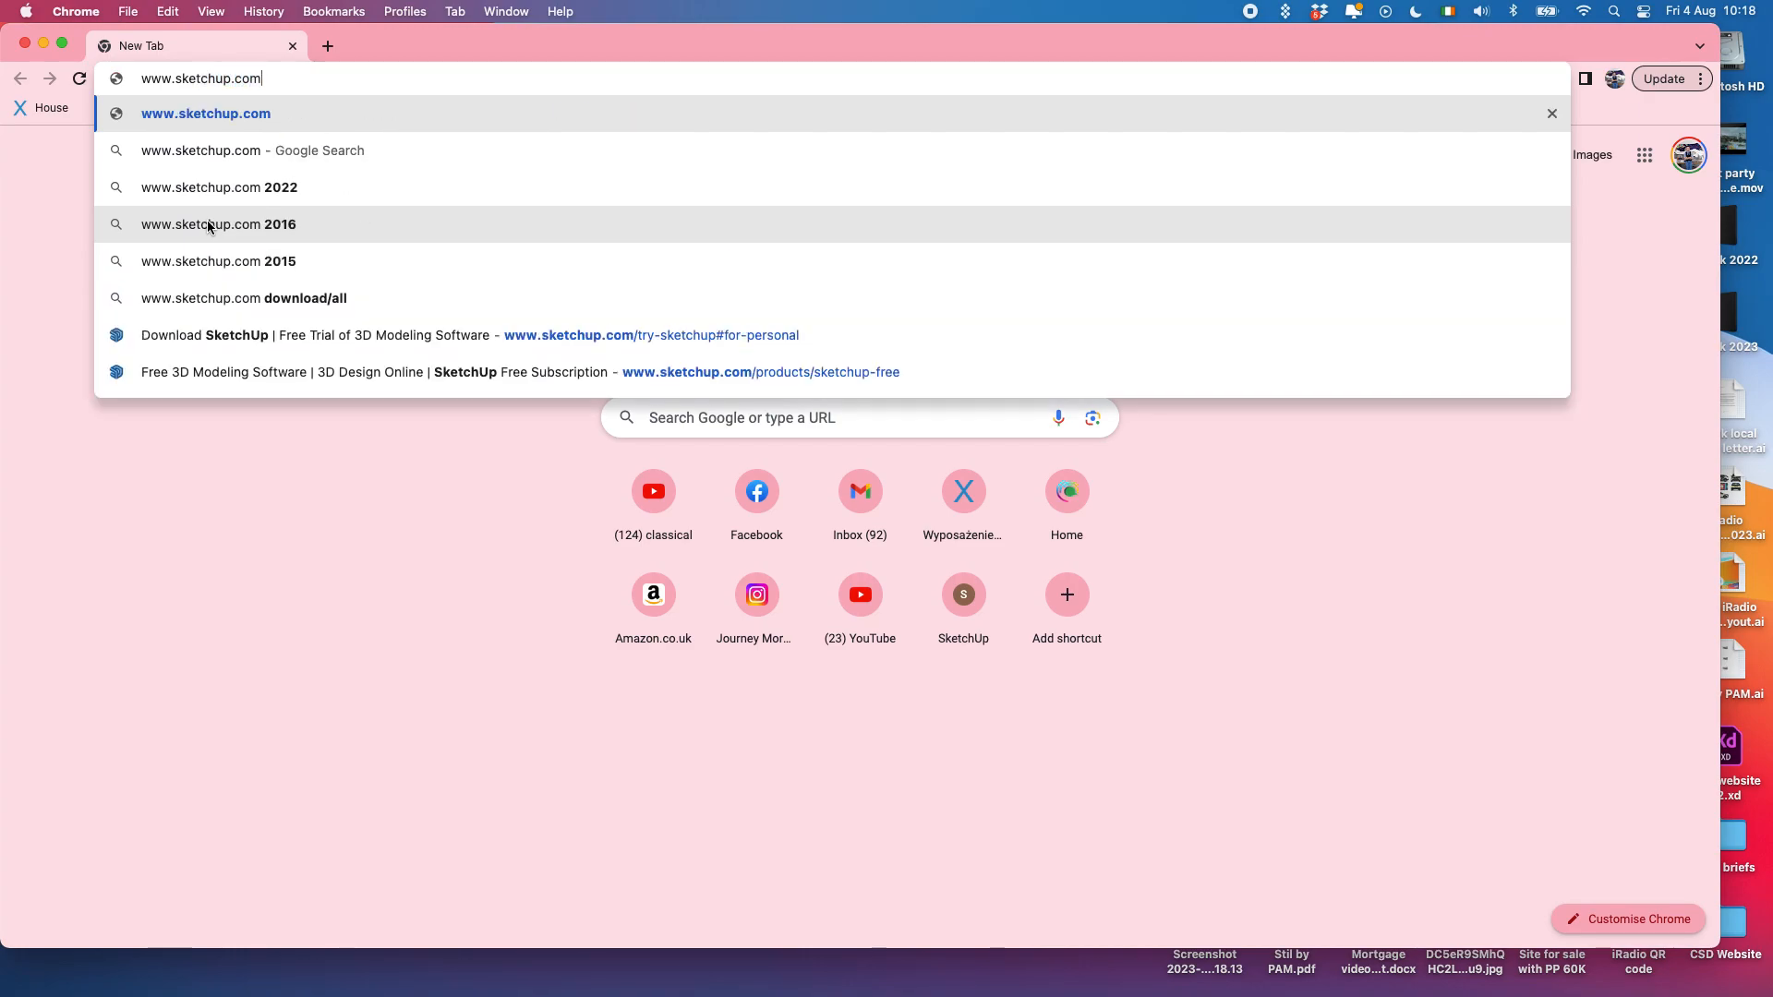
key("Return")
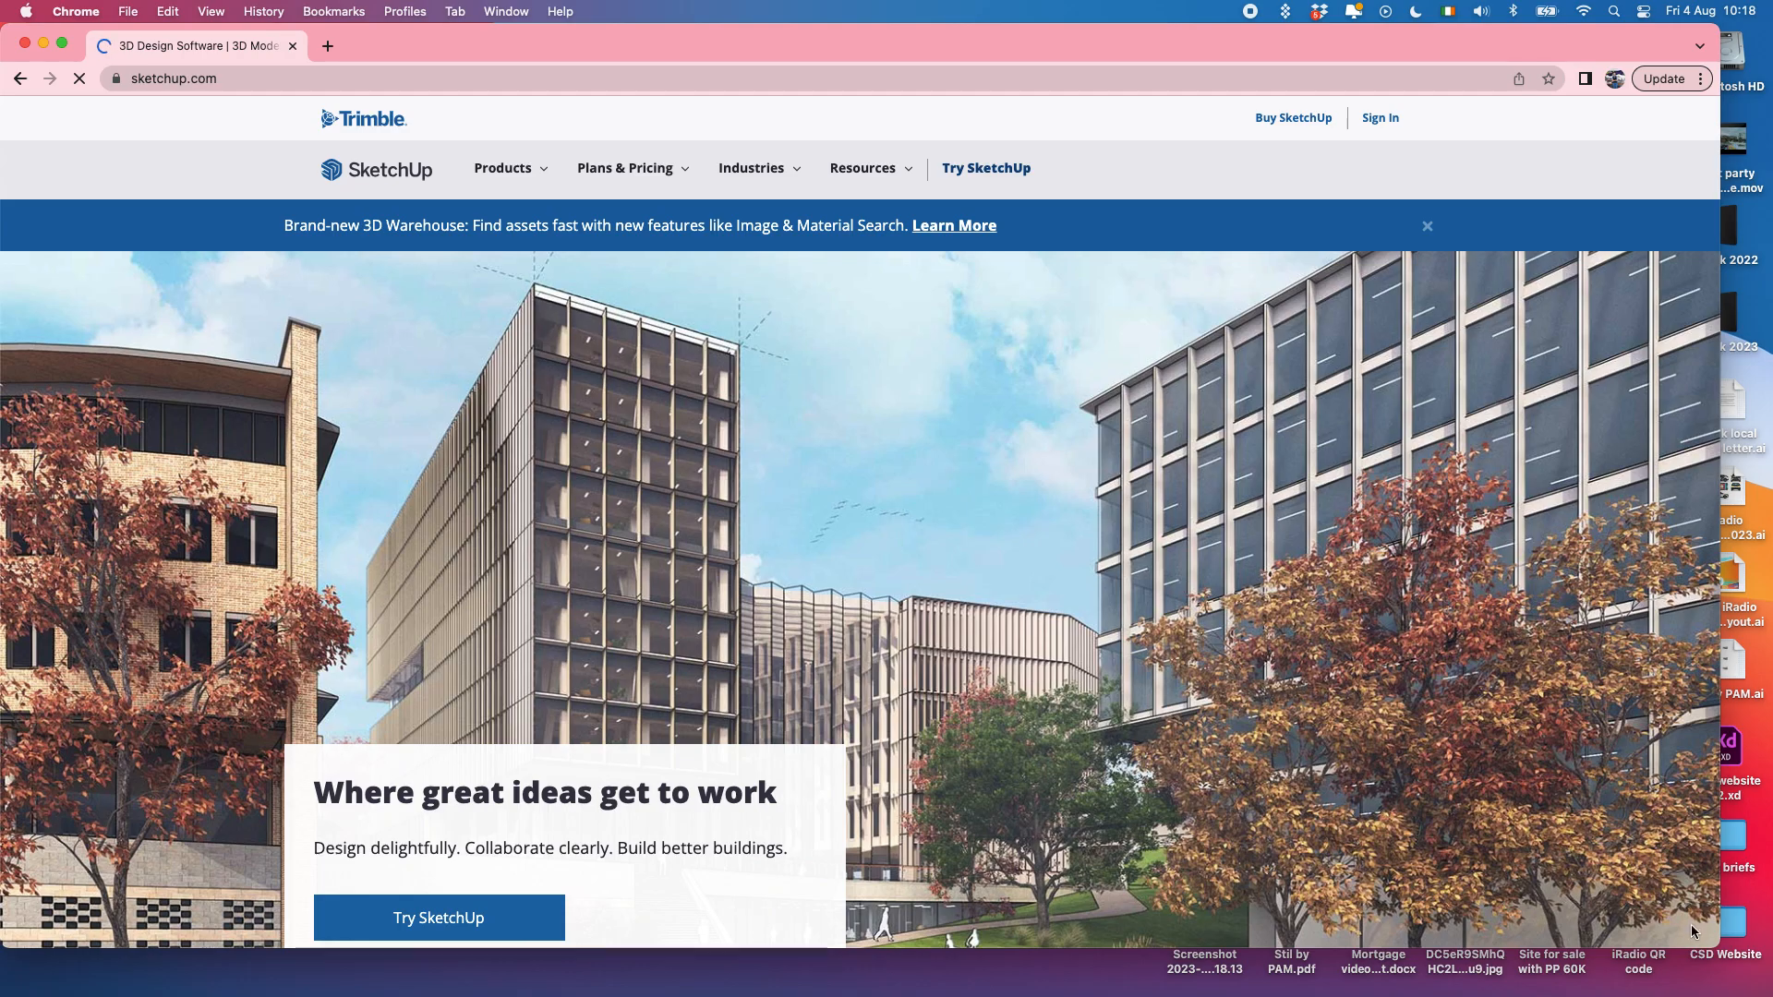
Step: Go full screen and show Try SketchUp's For Personal Projects tab, scrolled to the trial cards
left_click(62, 43)
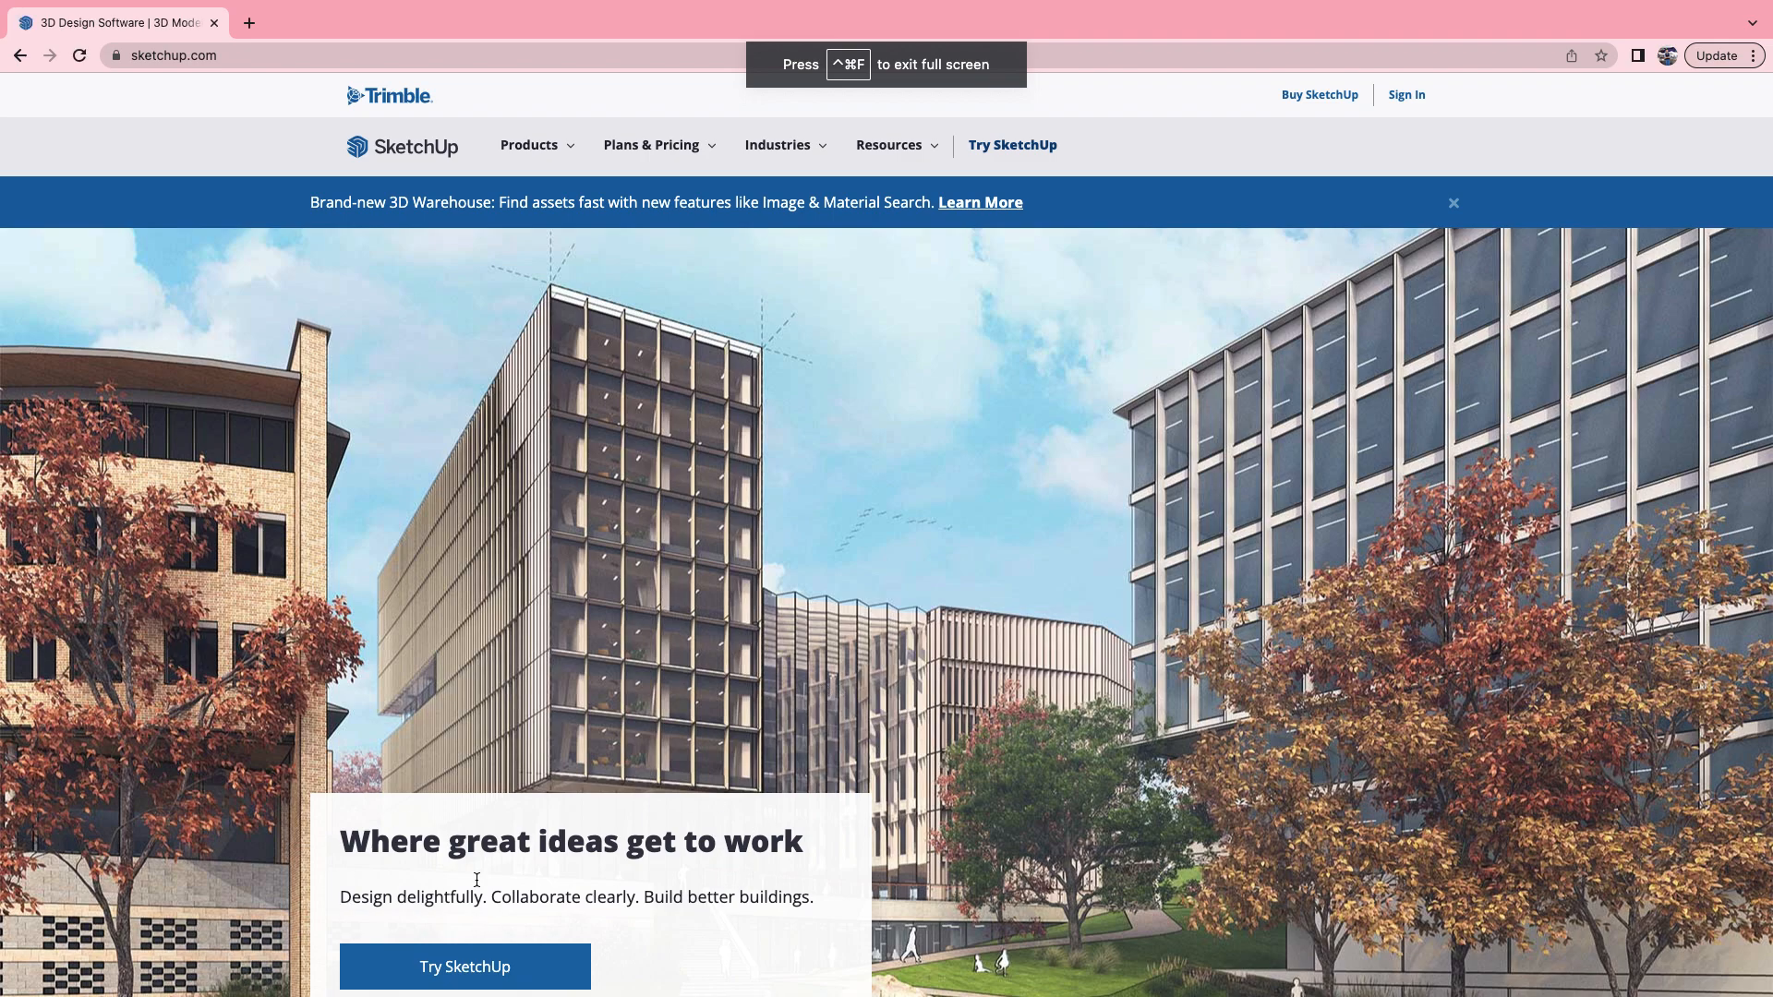
scroll(574, 788, "down", 2)
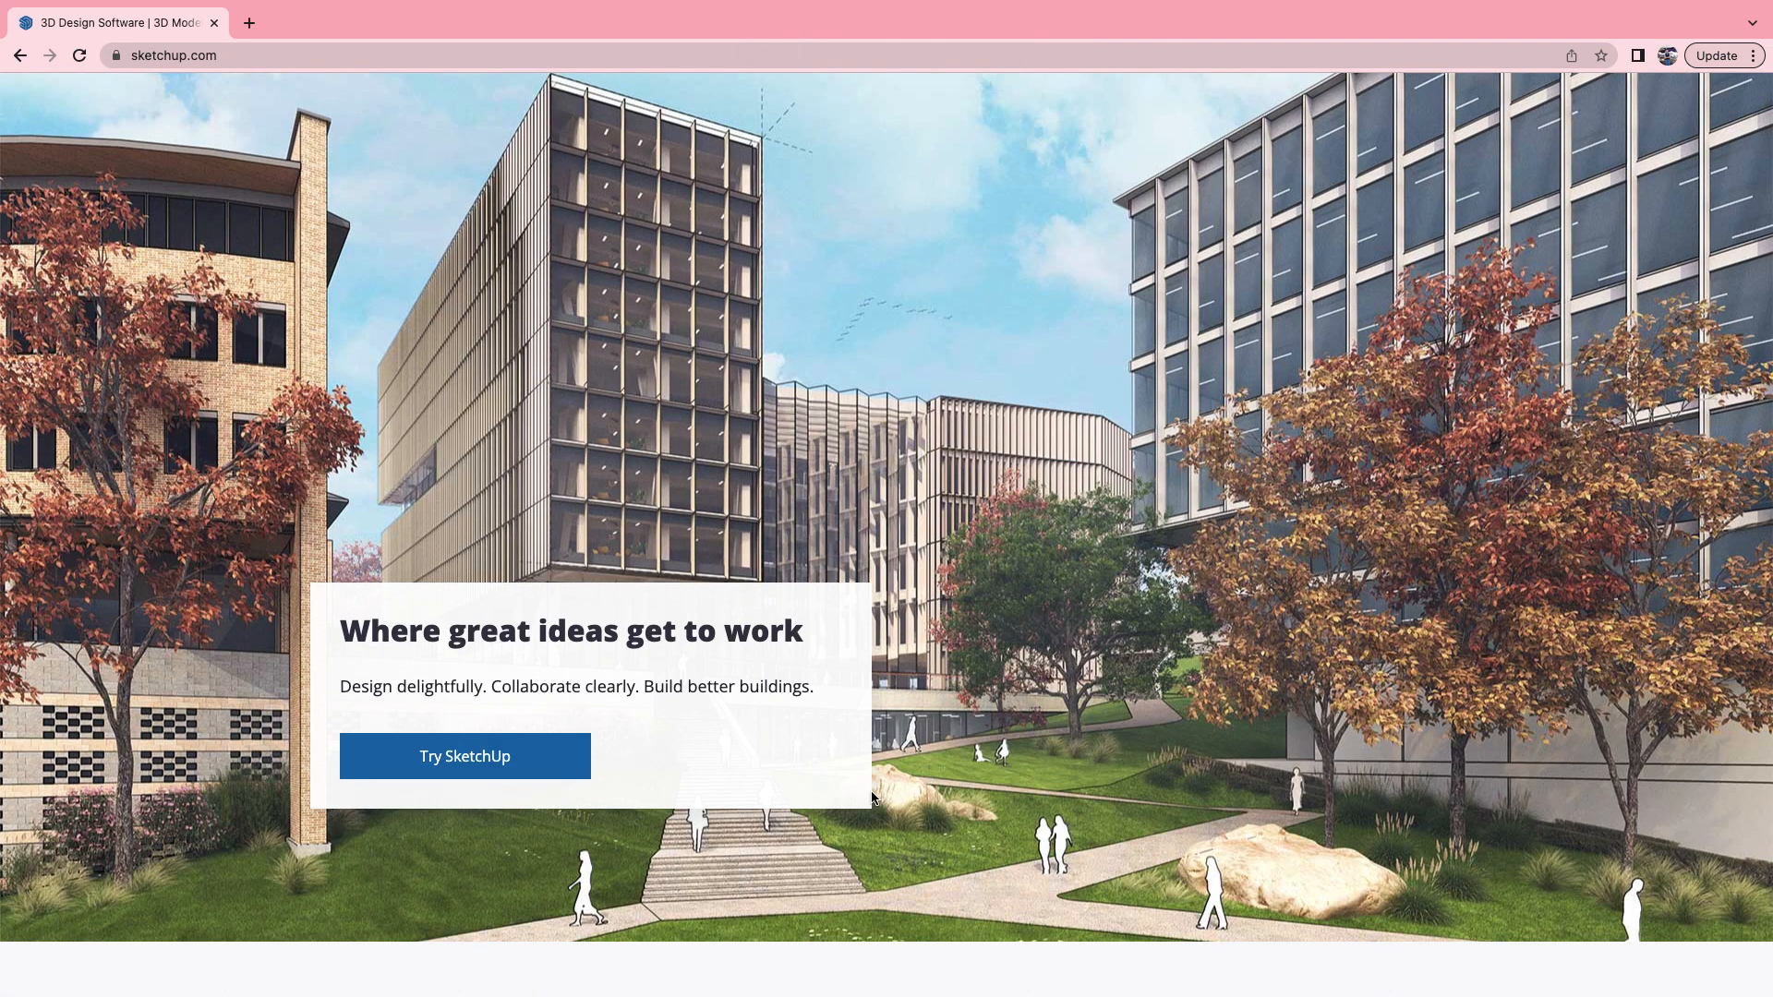
left_click(479, 763)
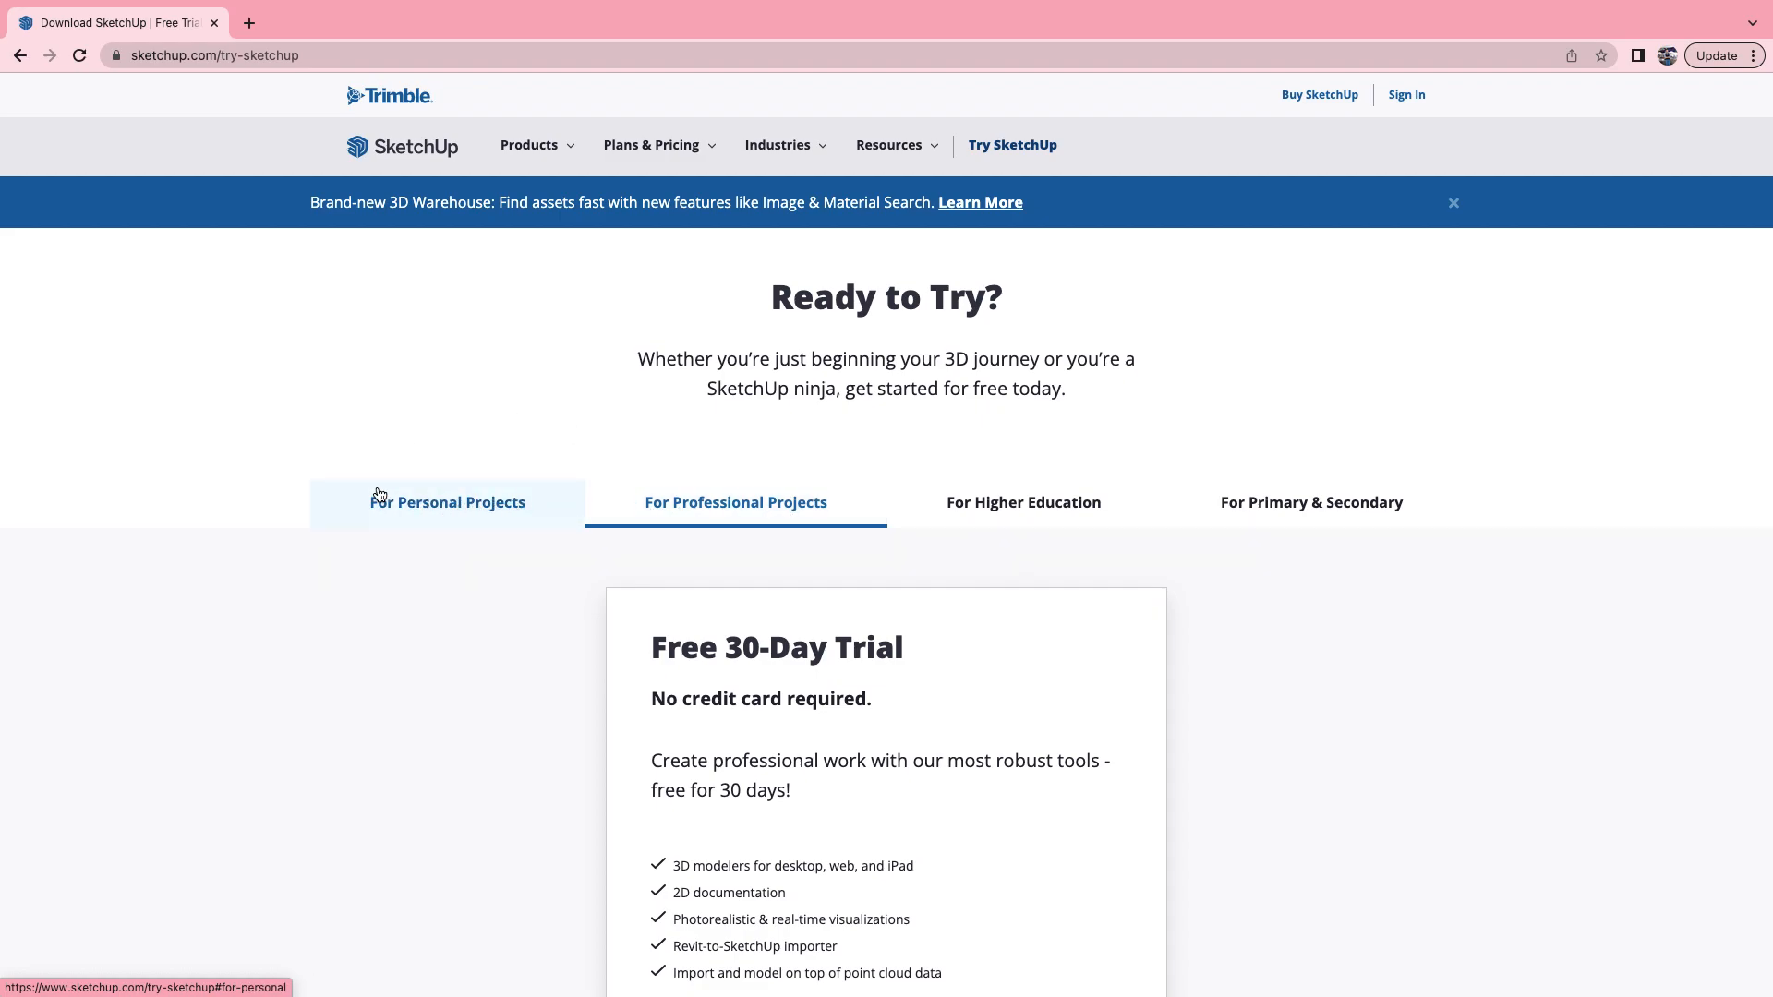
left_click(448, 504)
scroll(501, 463, "down", 4)
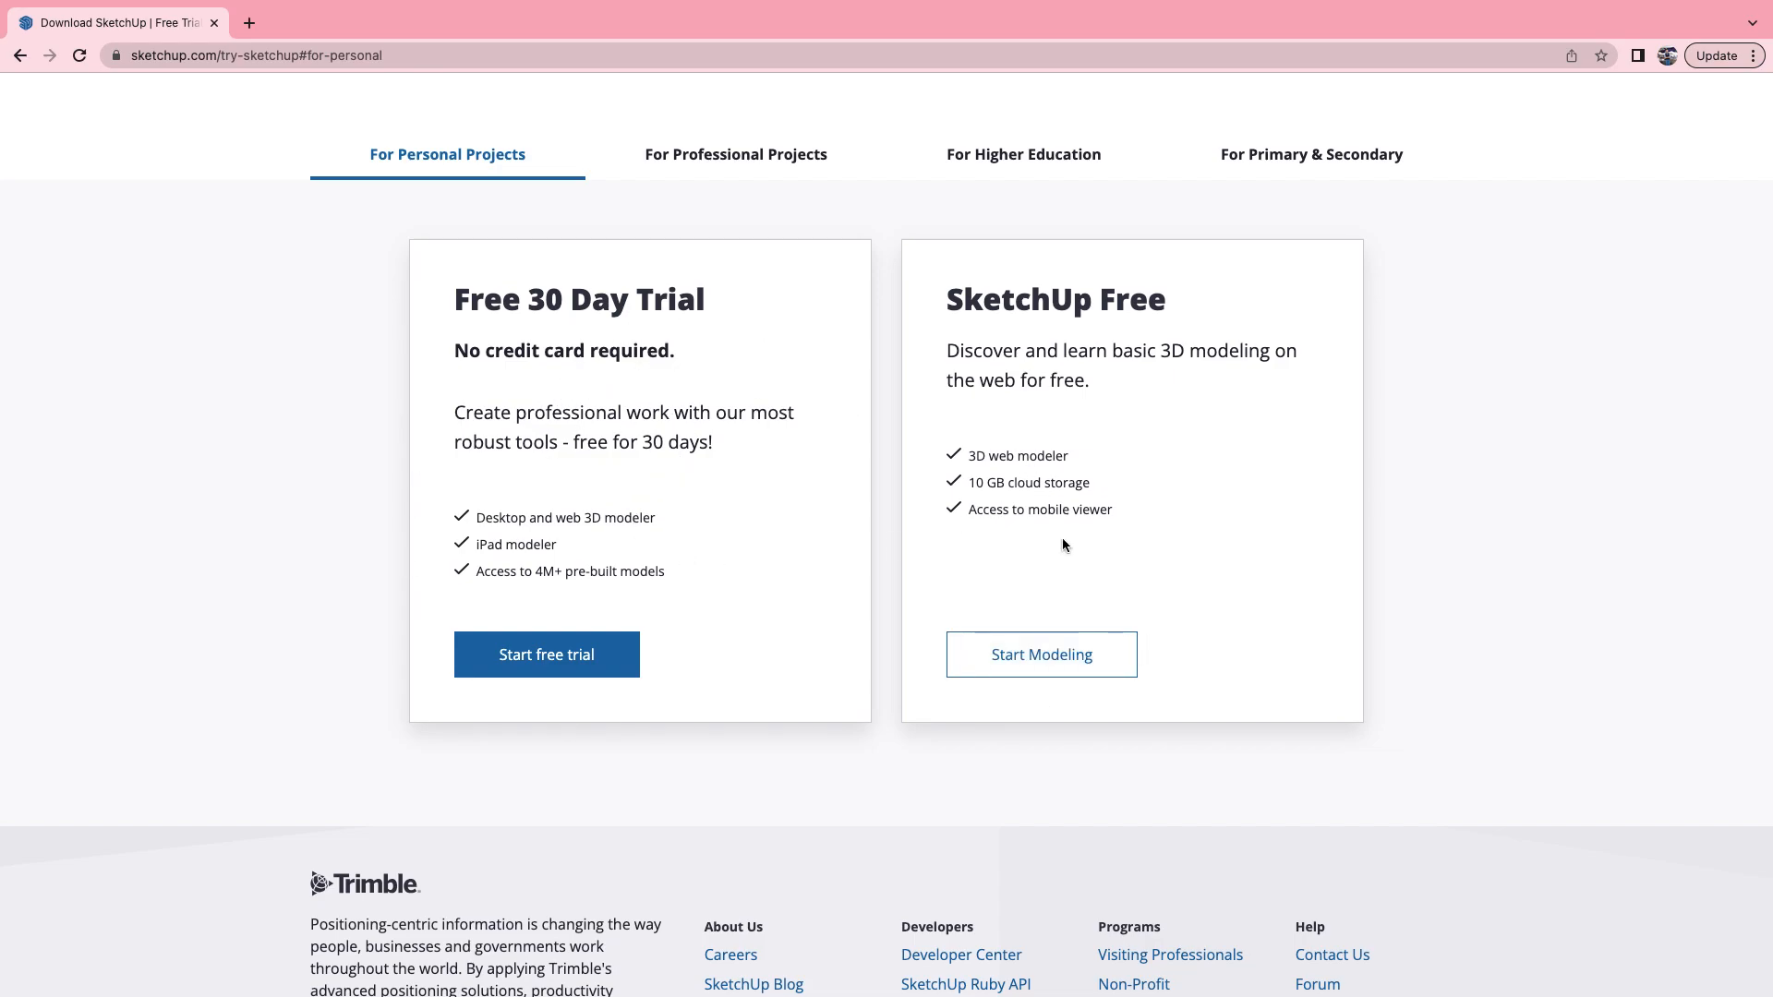
Step: Start SketchUp Free via Start Modeling and submit the account e-mail as the Trimble username
left_click(1030, 665)
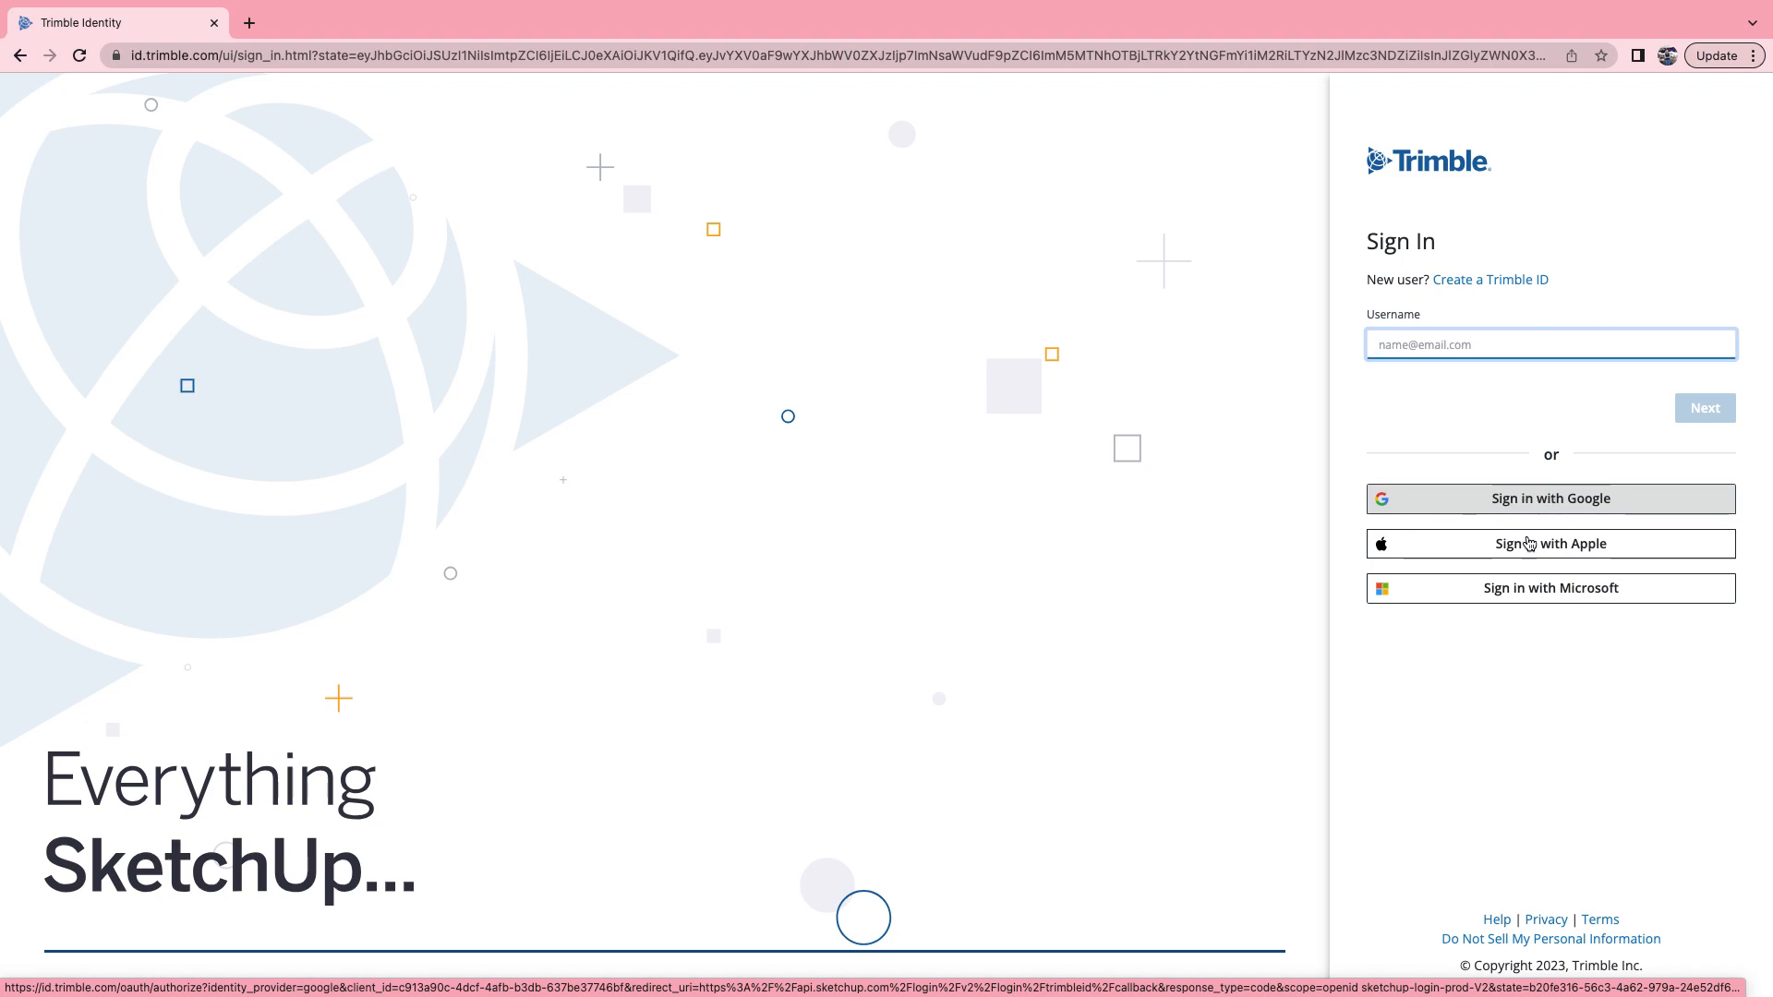
left_click(1457, 348)
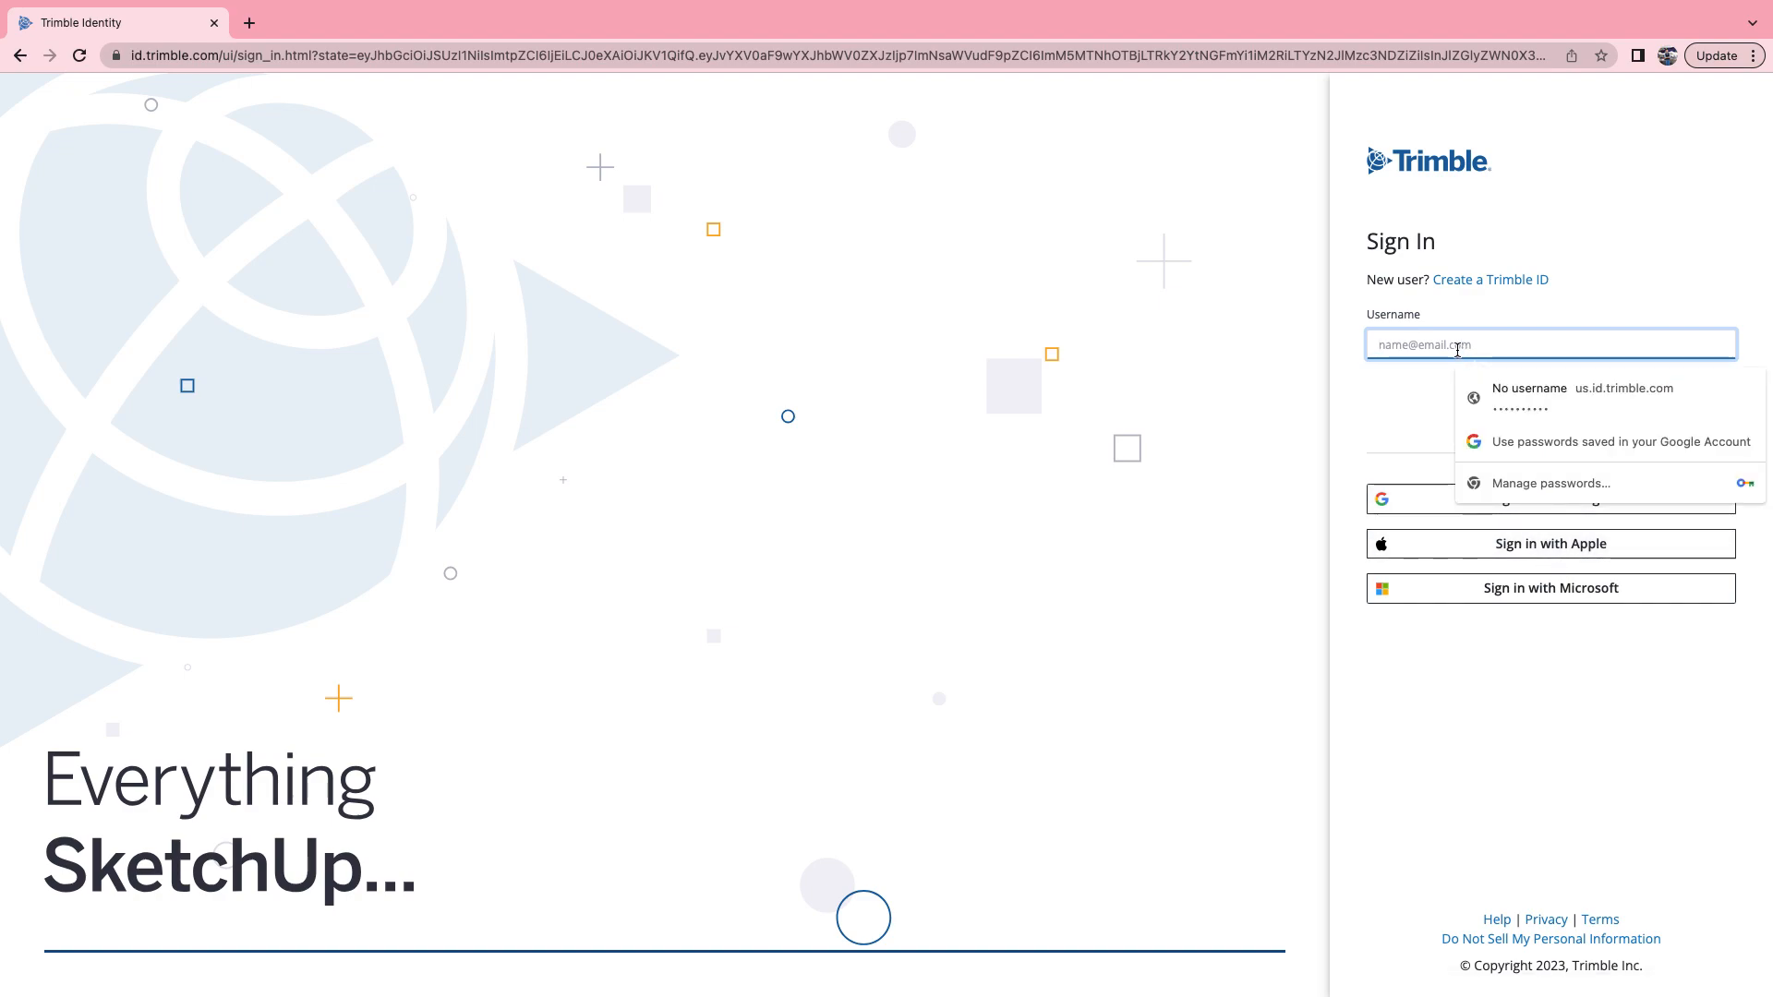
left_click(1499, 397)
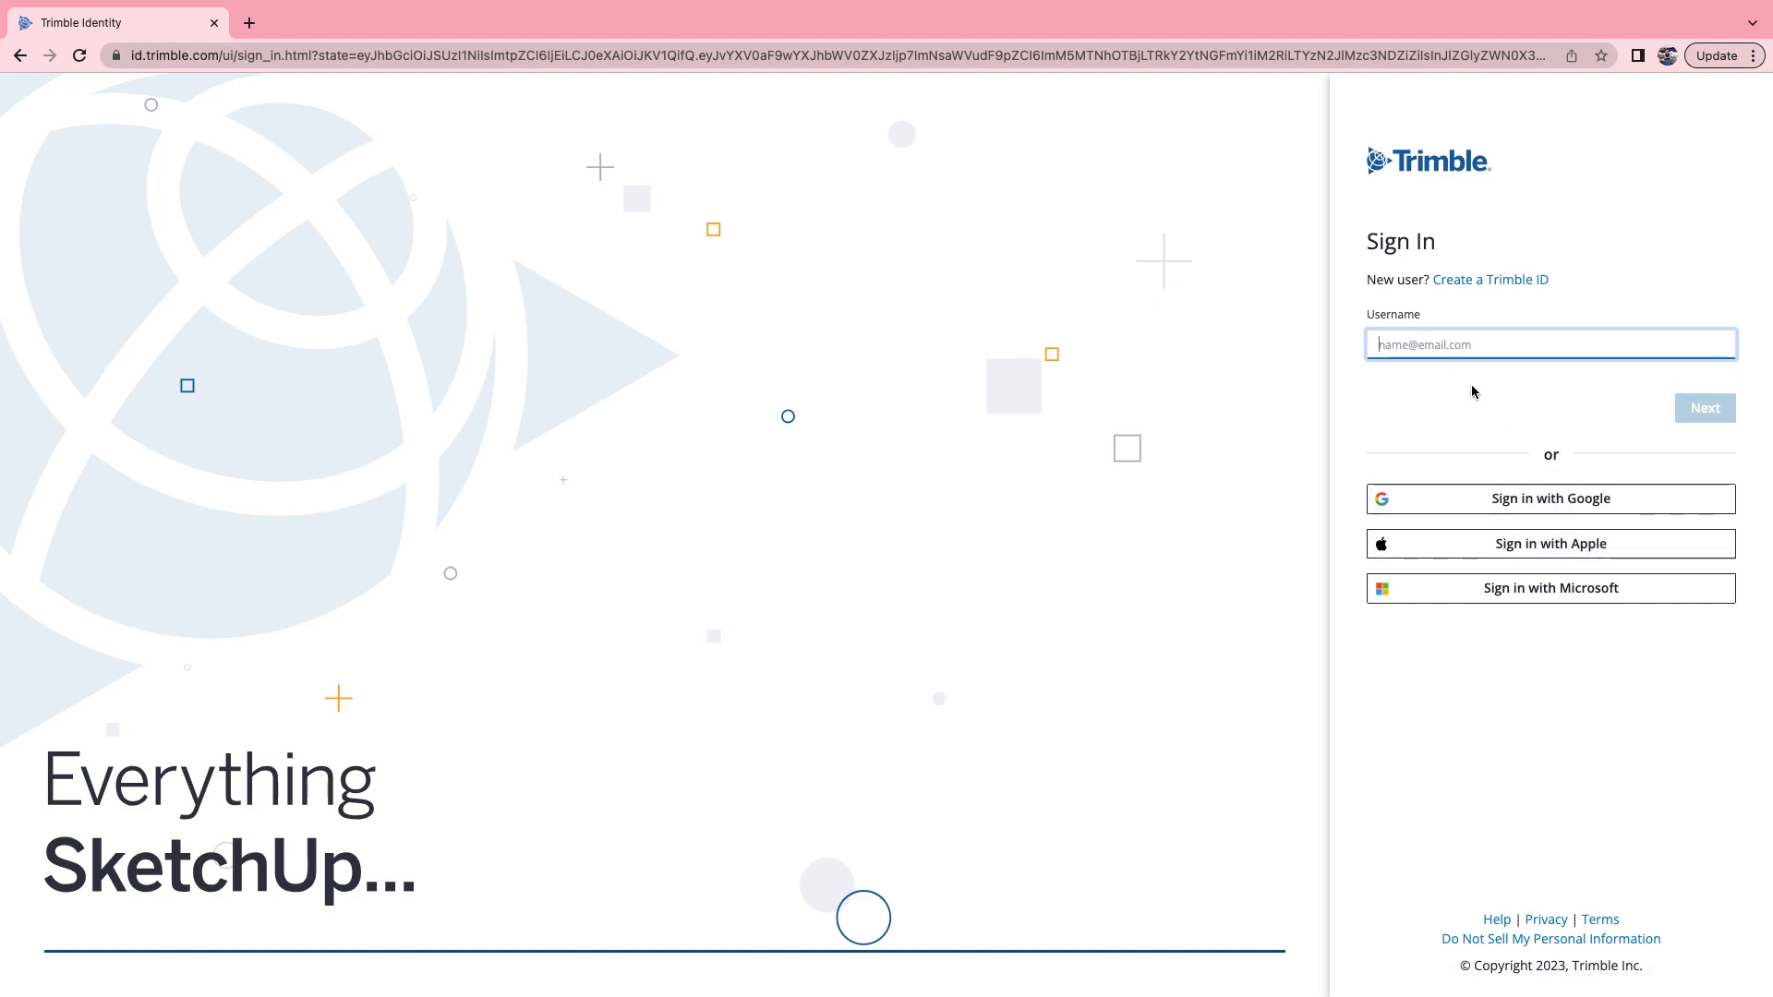
left_click(1408, 344)
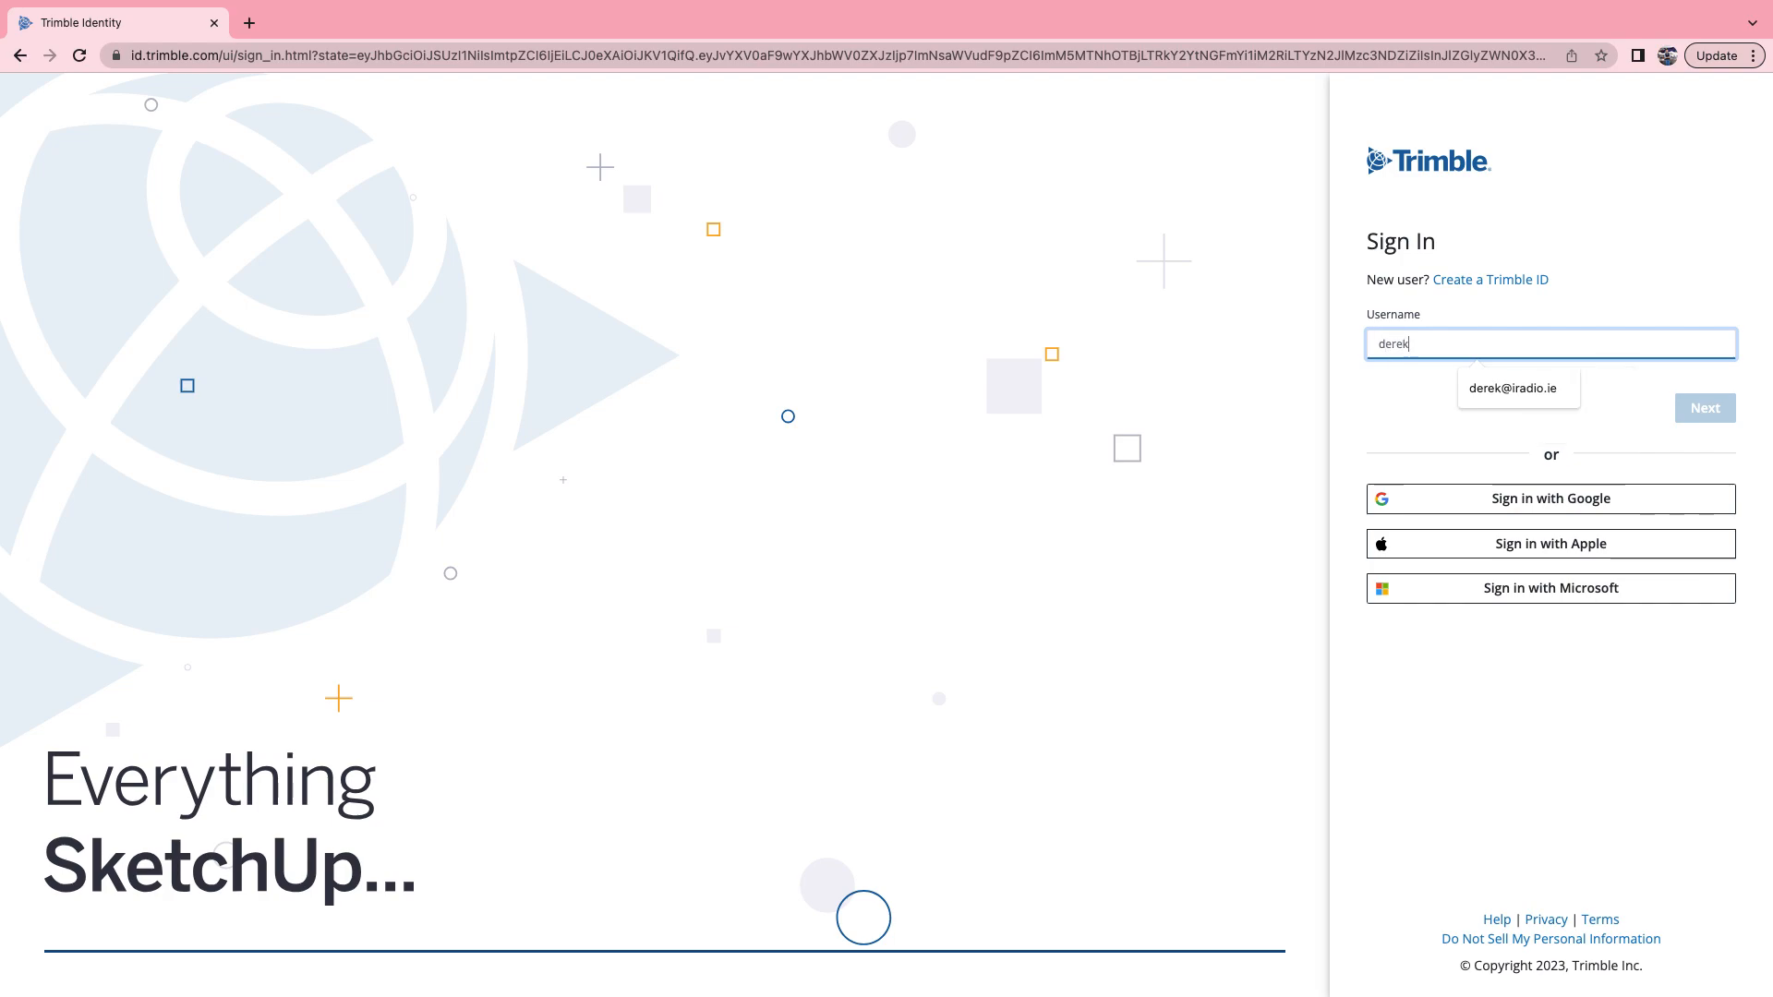
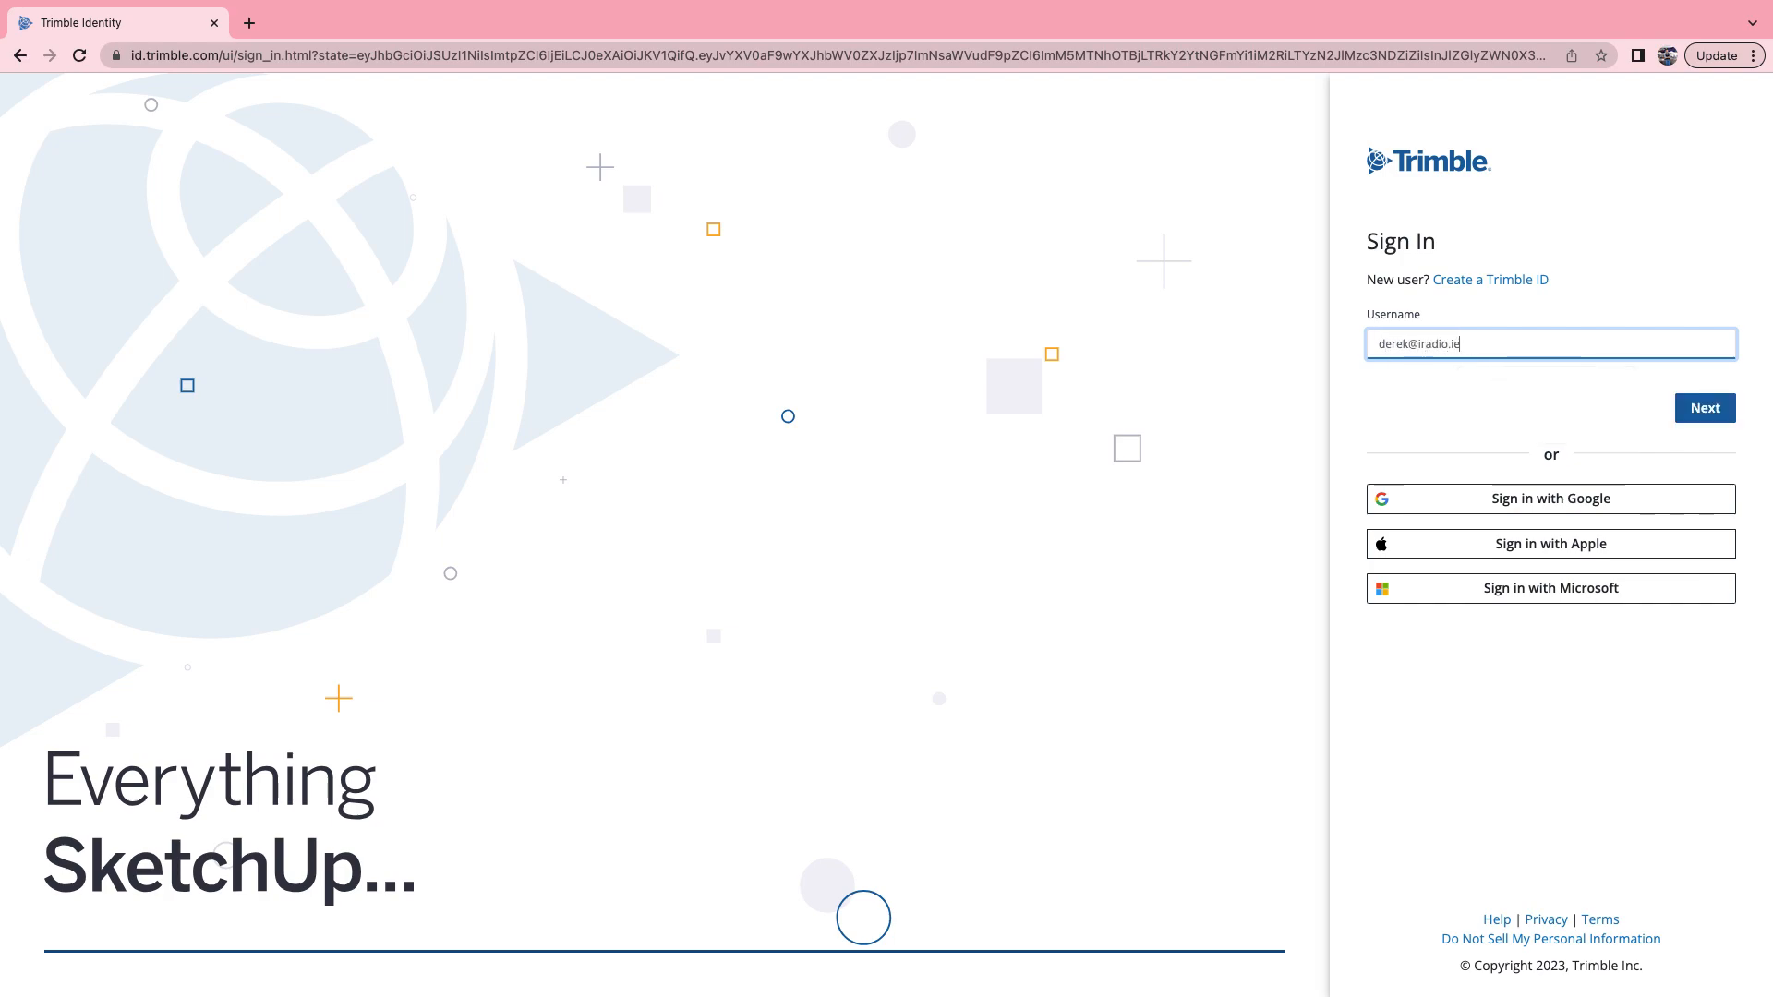
left_click(1693, 420)
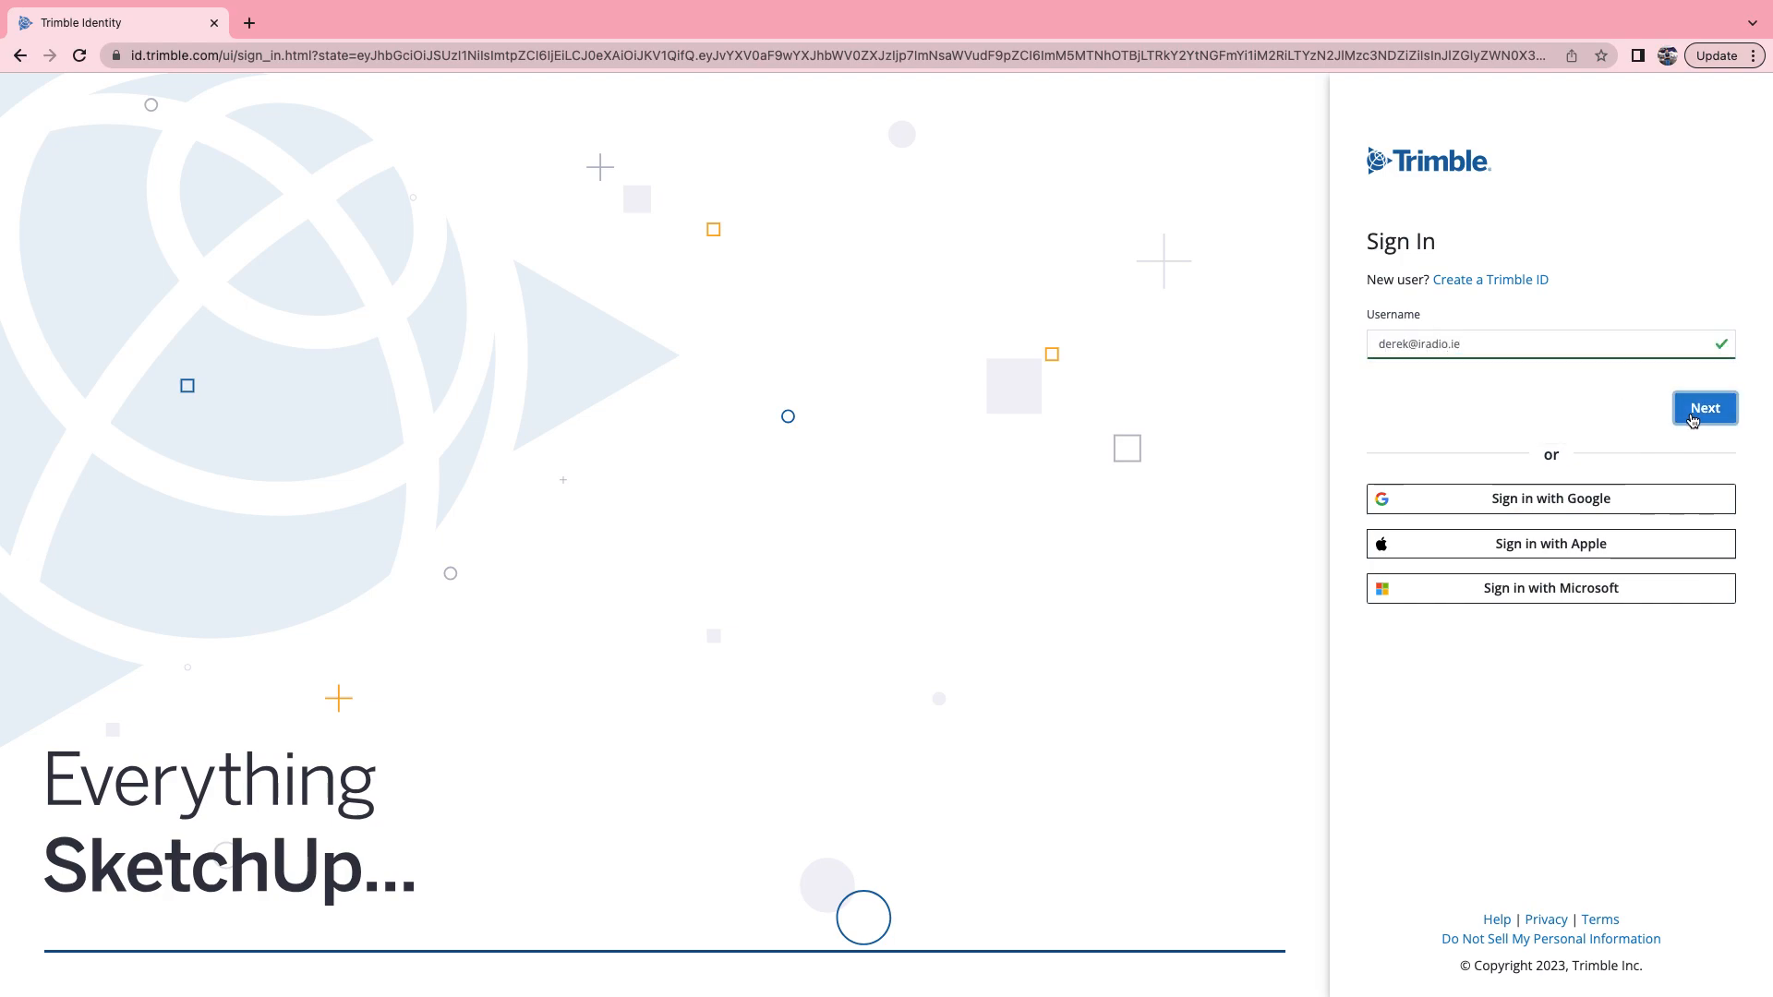
left_click(1693, 419)
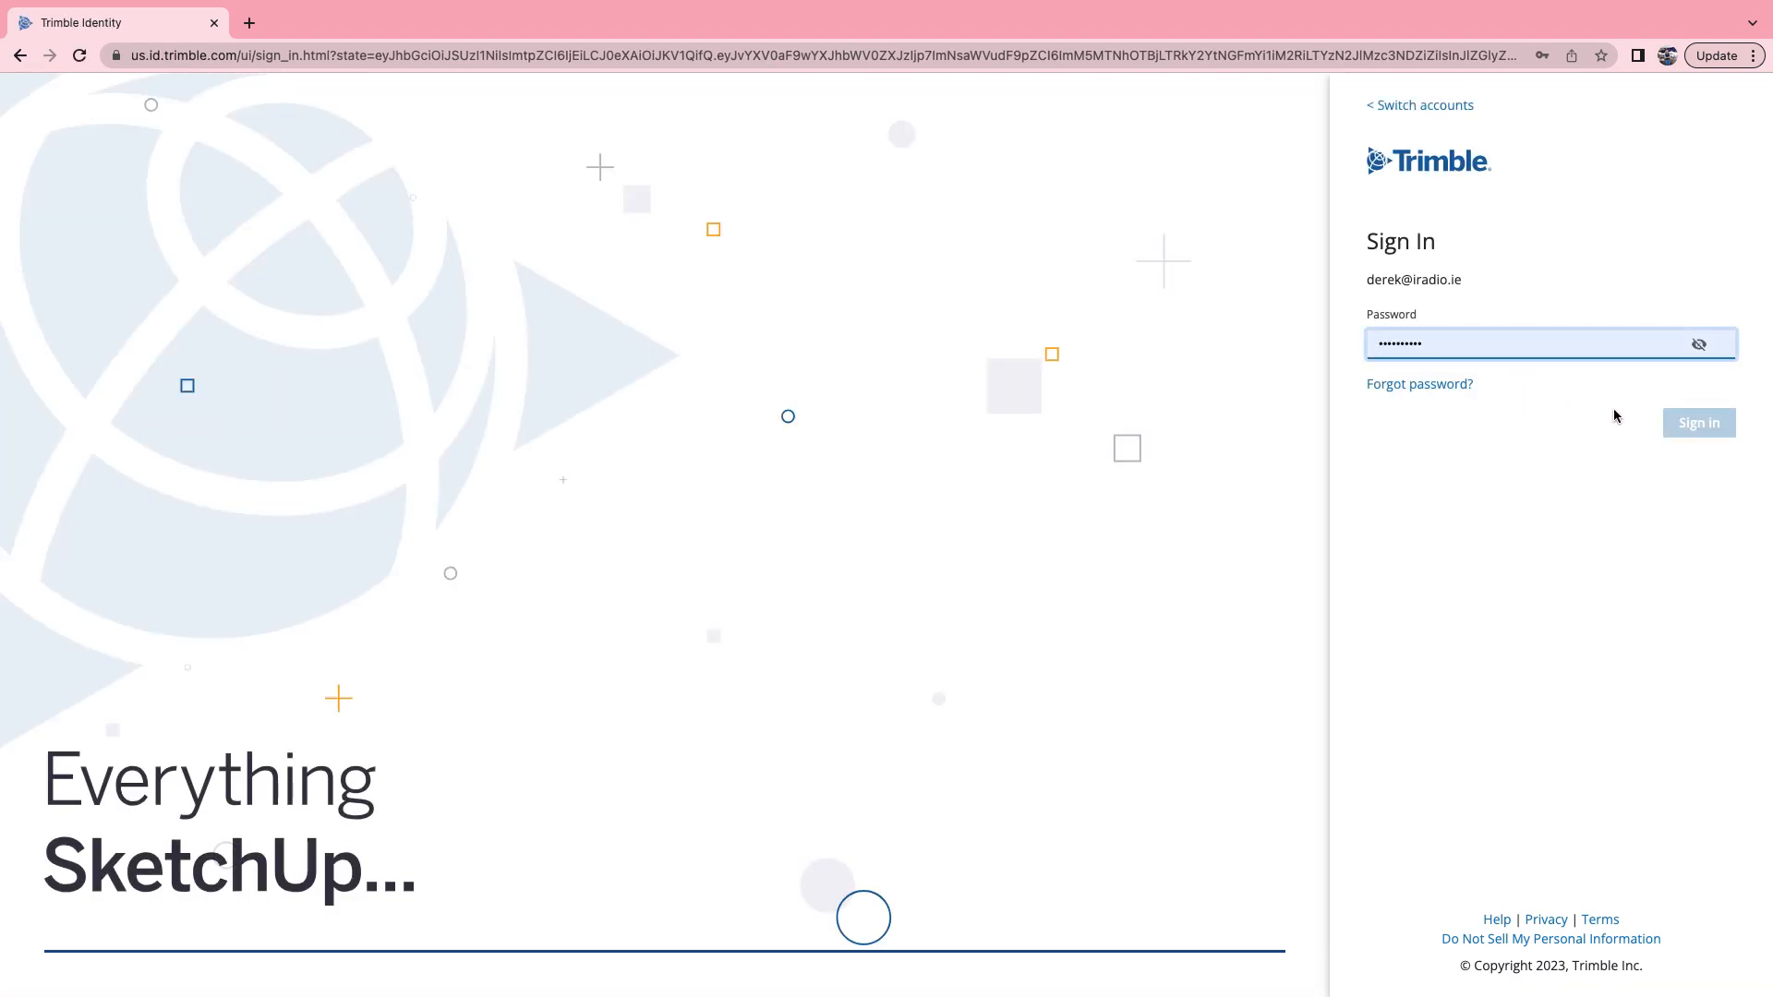
Step: Sign in with the saved password and submit the authenticator verification code
left_click(1445, 347)
left_click(1565, 408)
left_click(1683, 424)
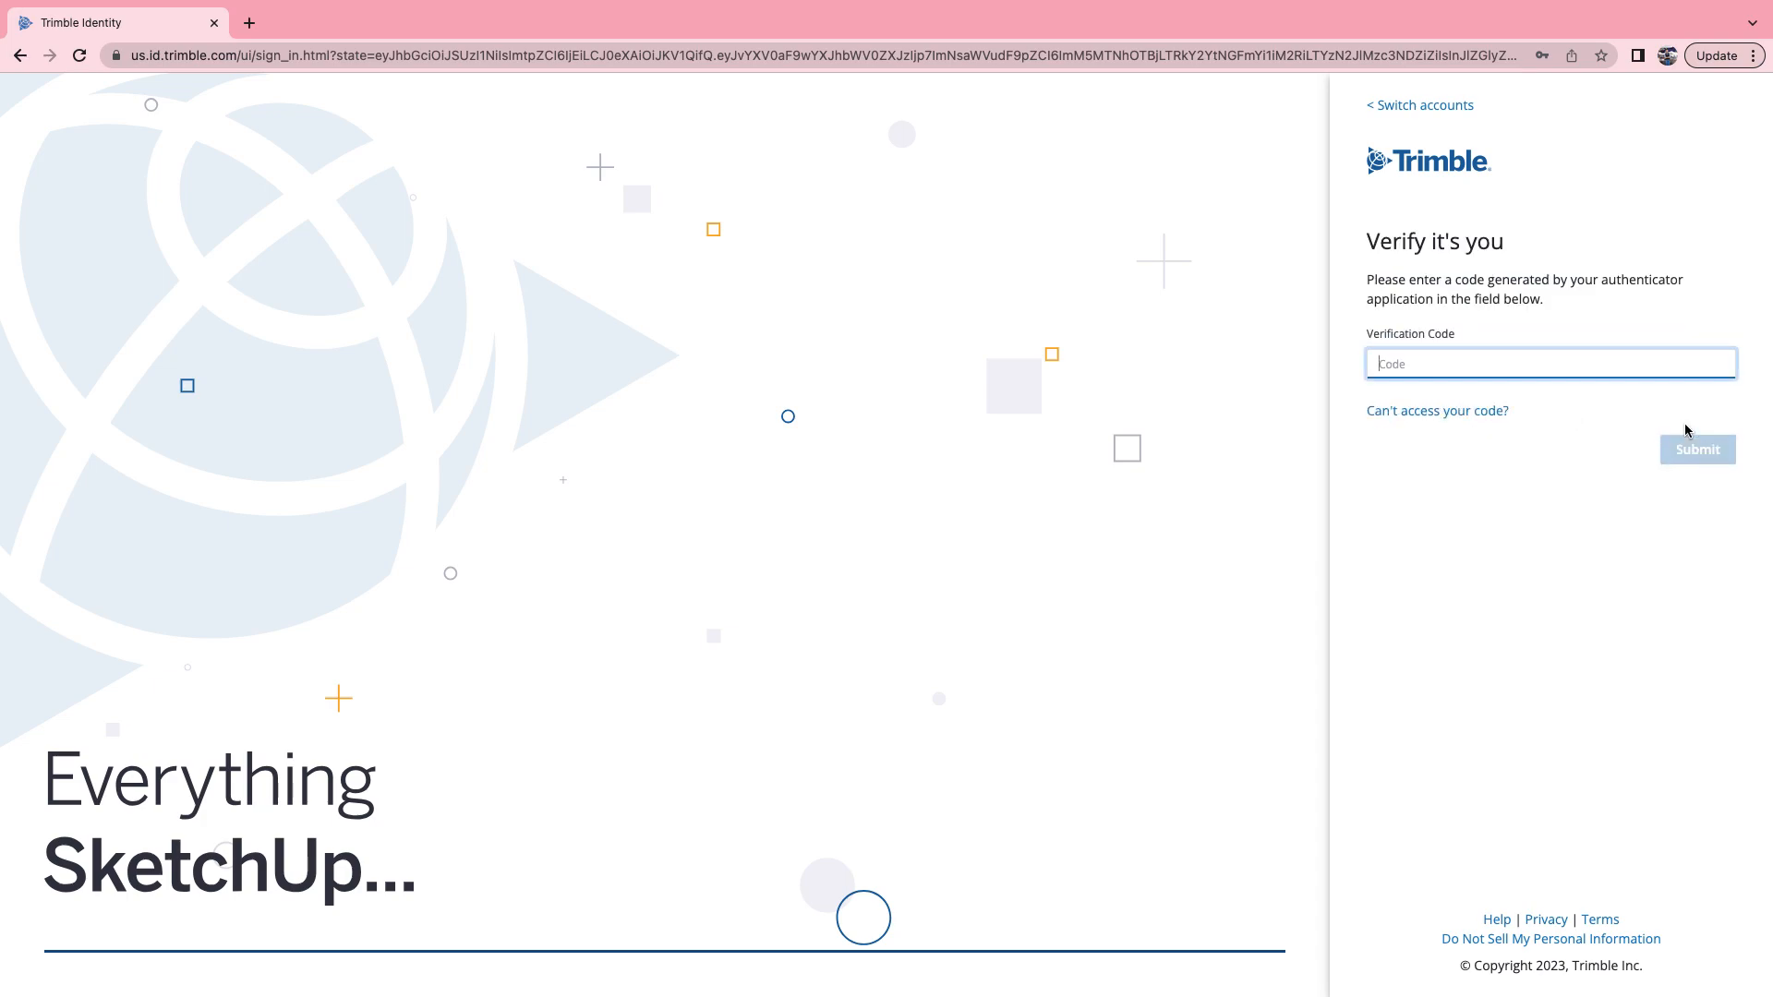
key("Return")
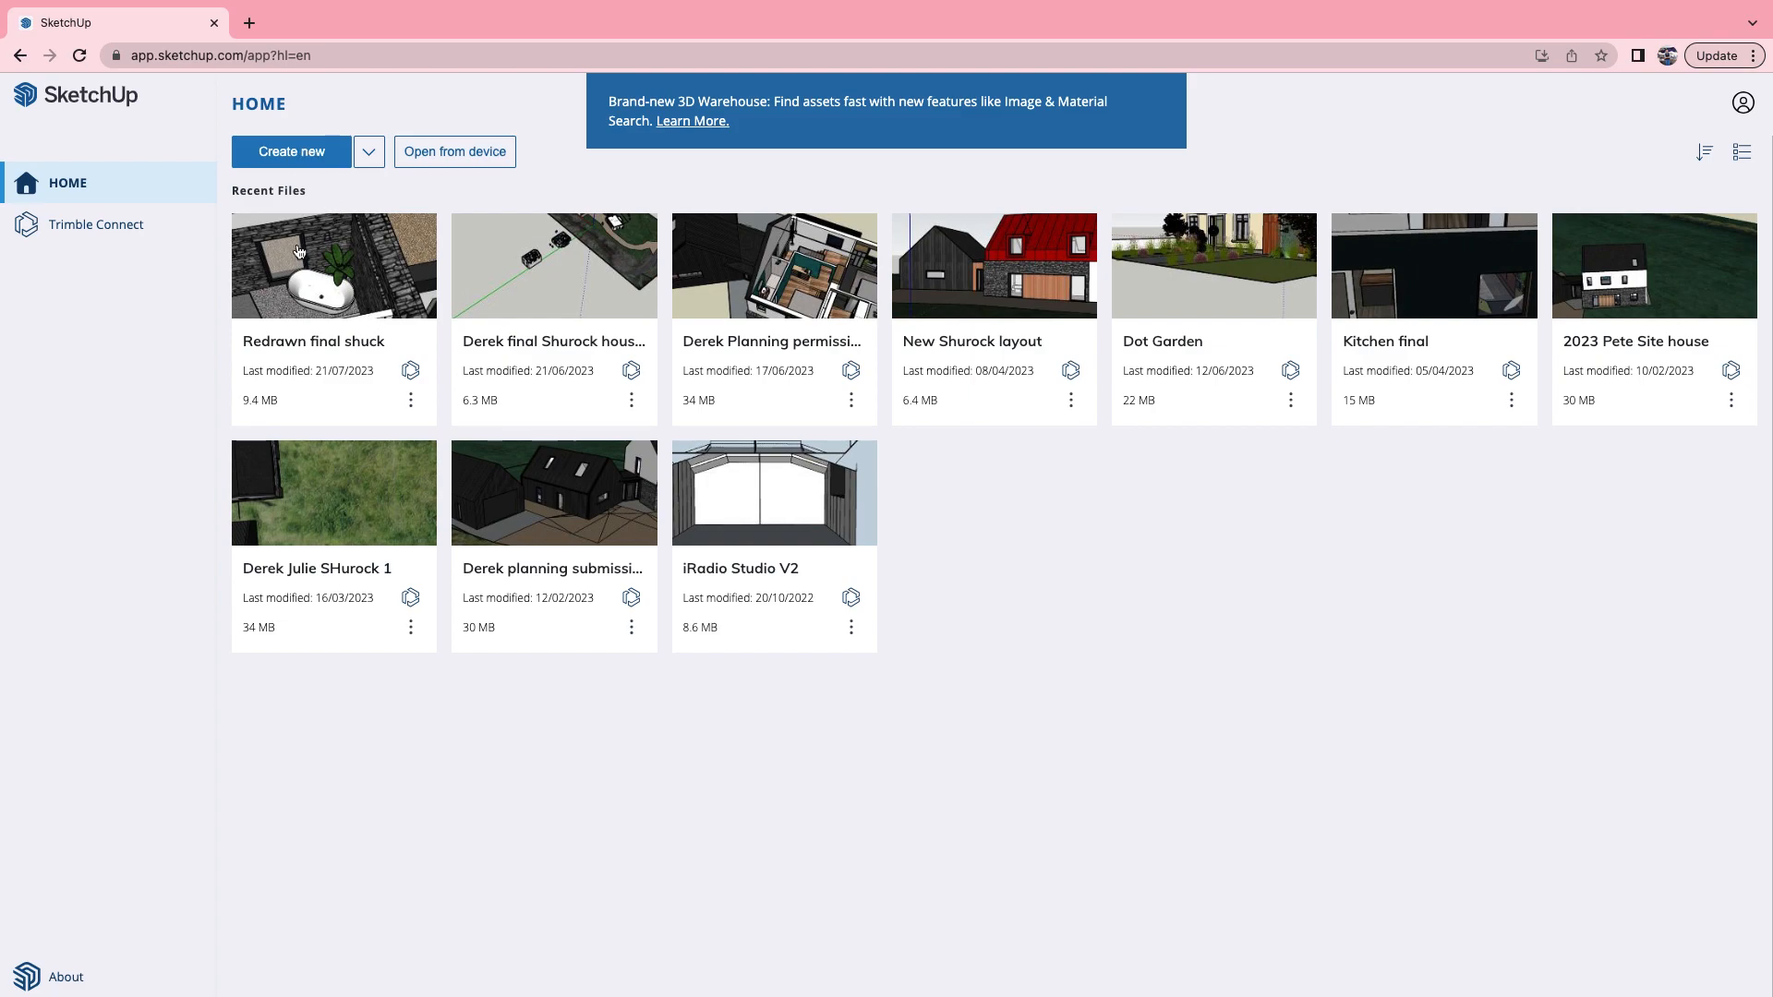
Step: Create a new blank model and select its default standing scale figure
left_click(311, 157)
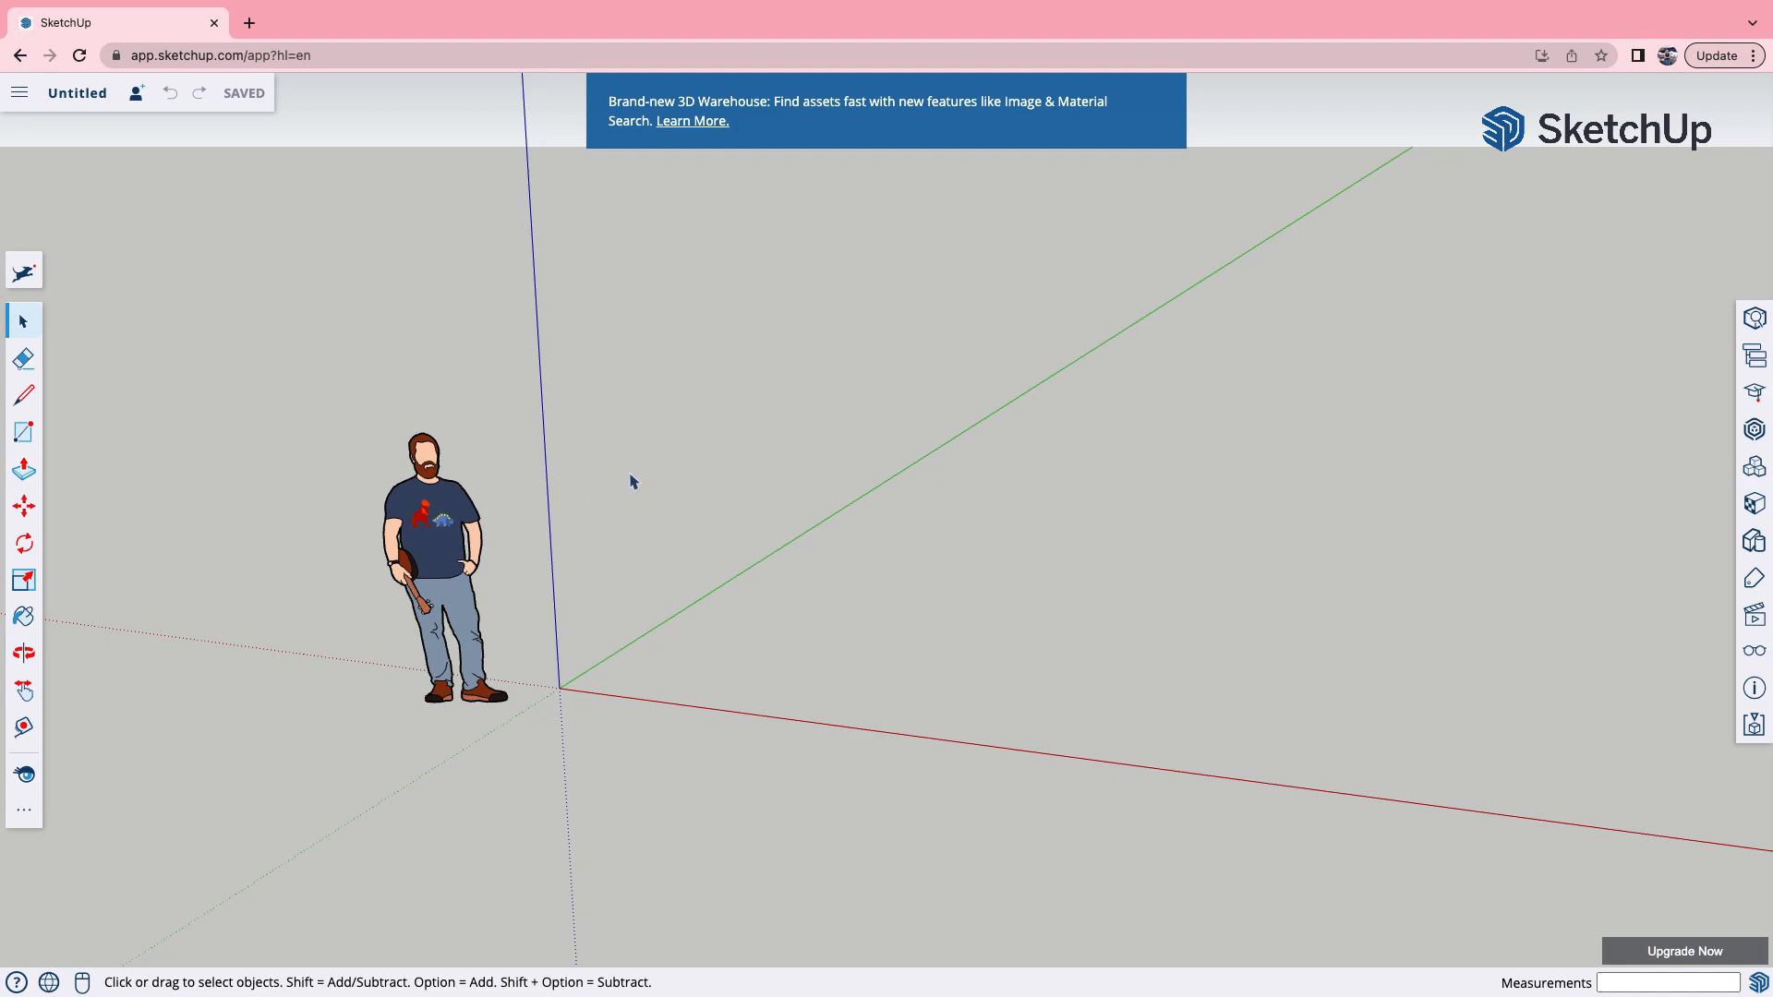
left_click(440, 531)
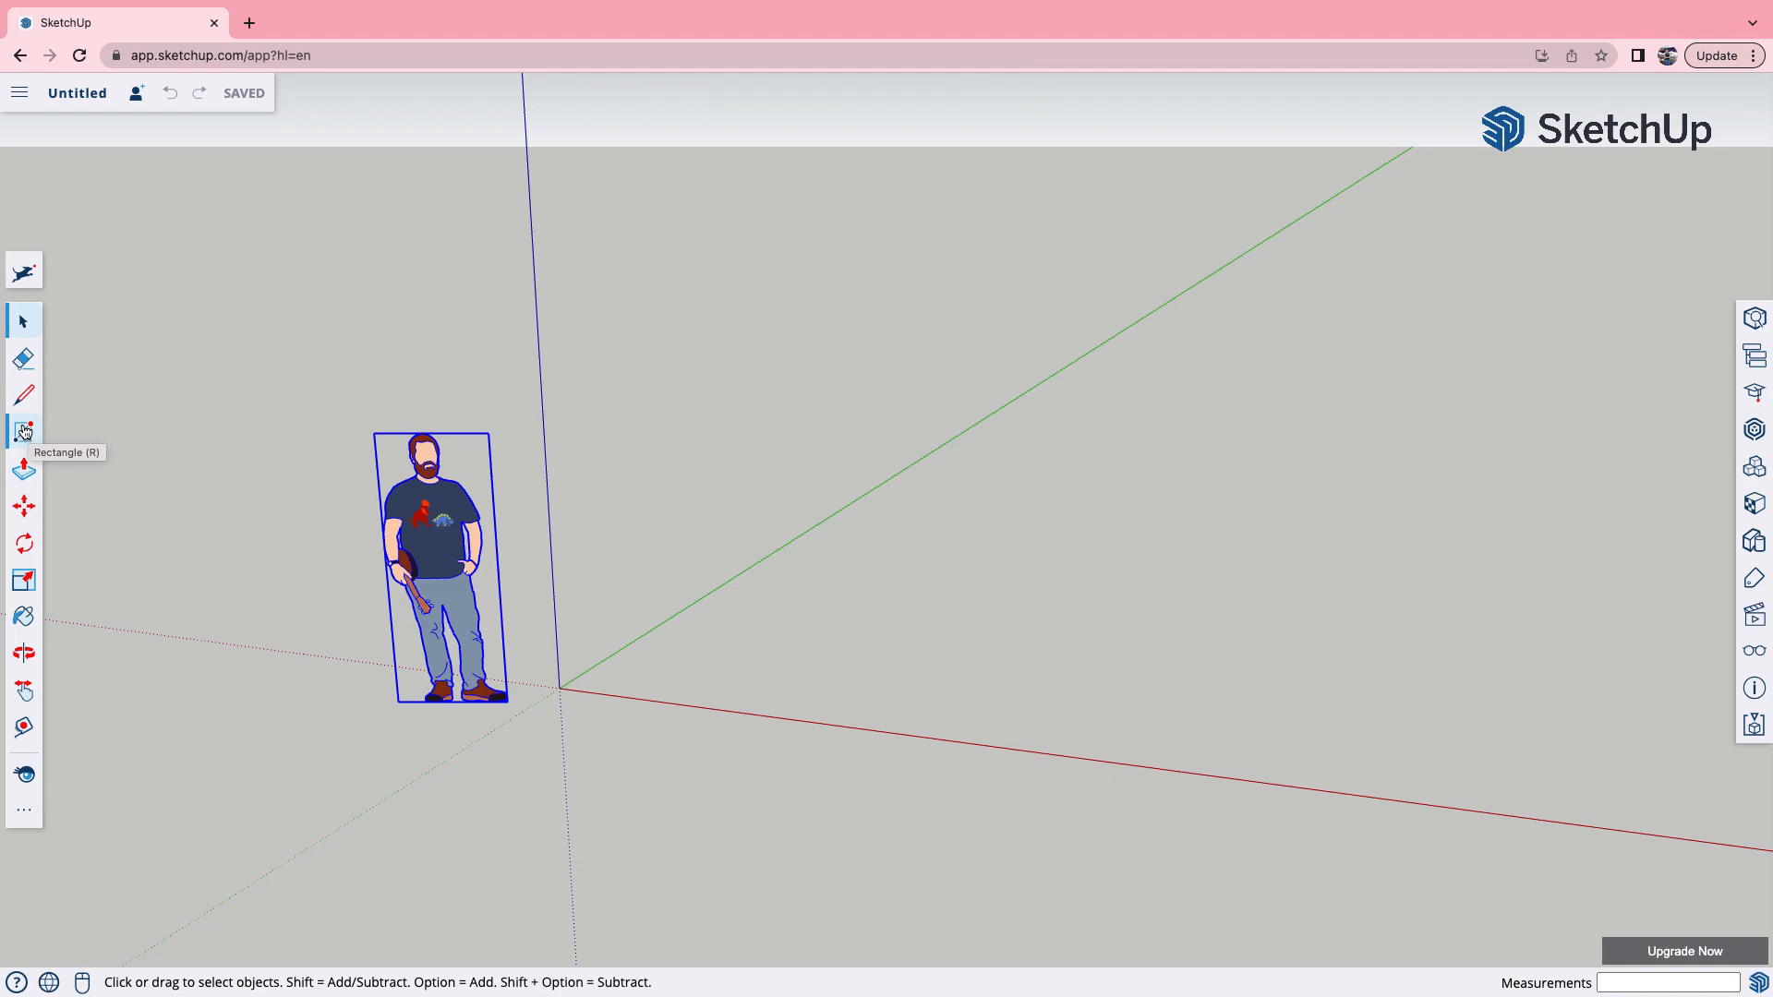
Step: Draw a 3001 × 4000 mm floor rectangle starting at the axes origin
left_click(24, 431)
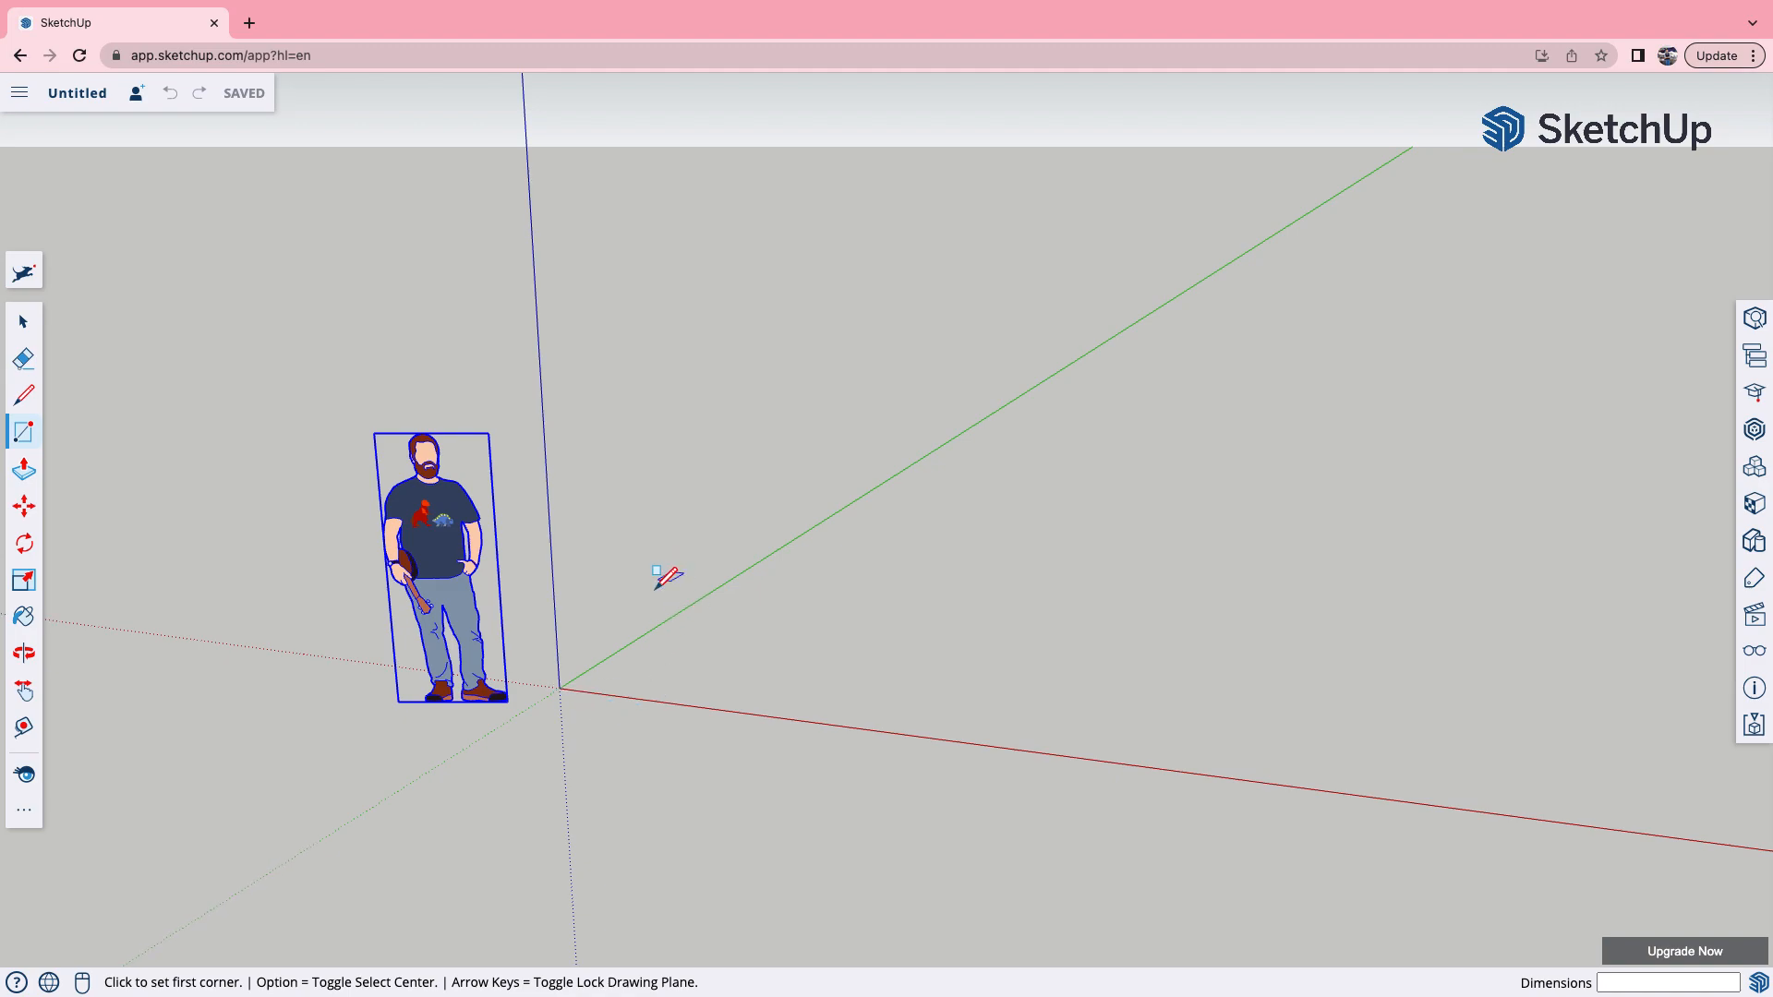
left_click(558, 687)
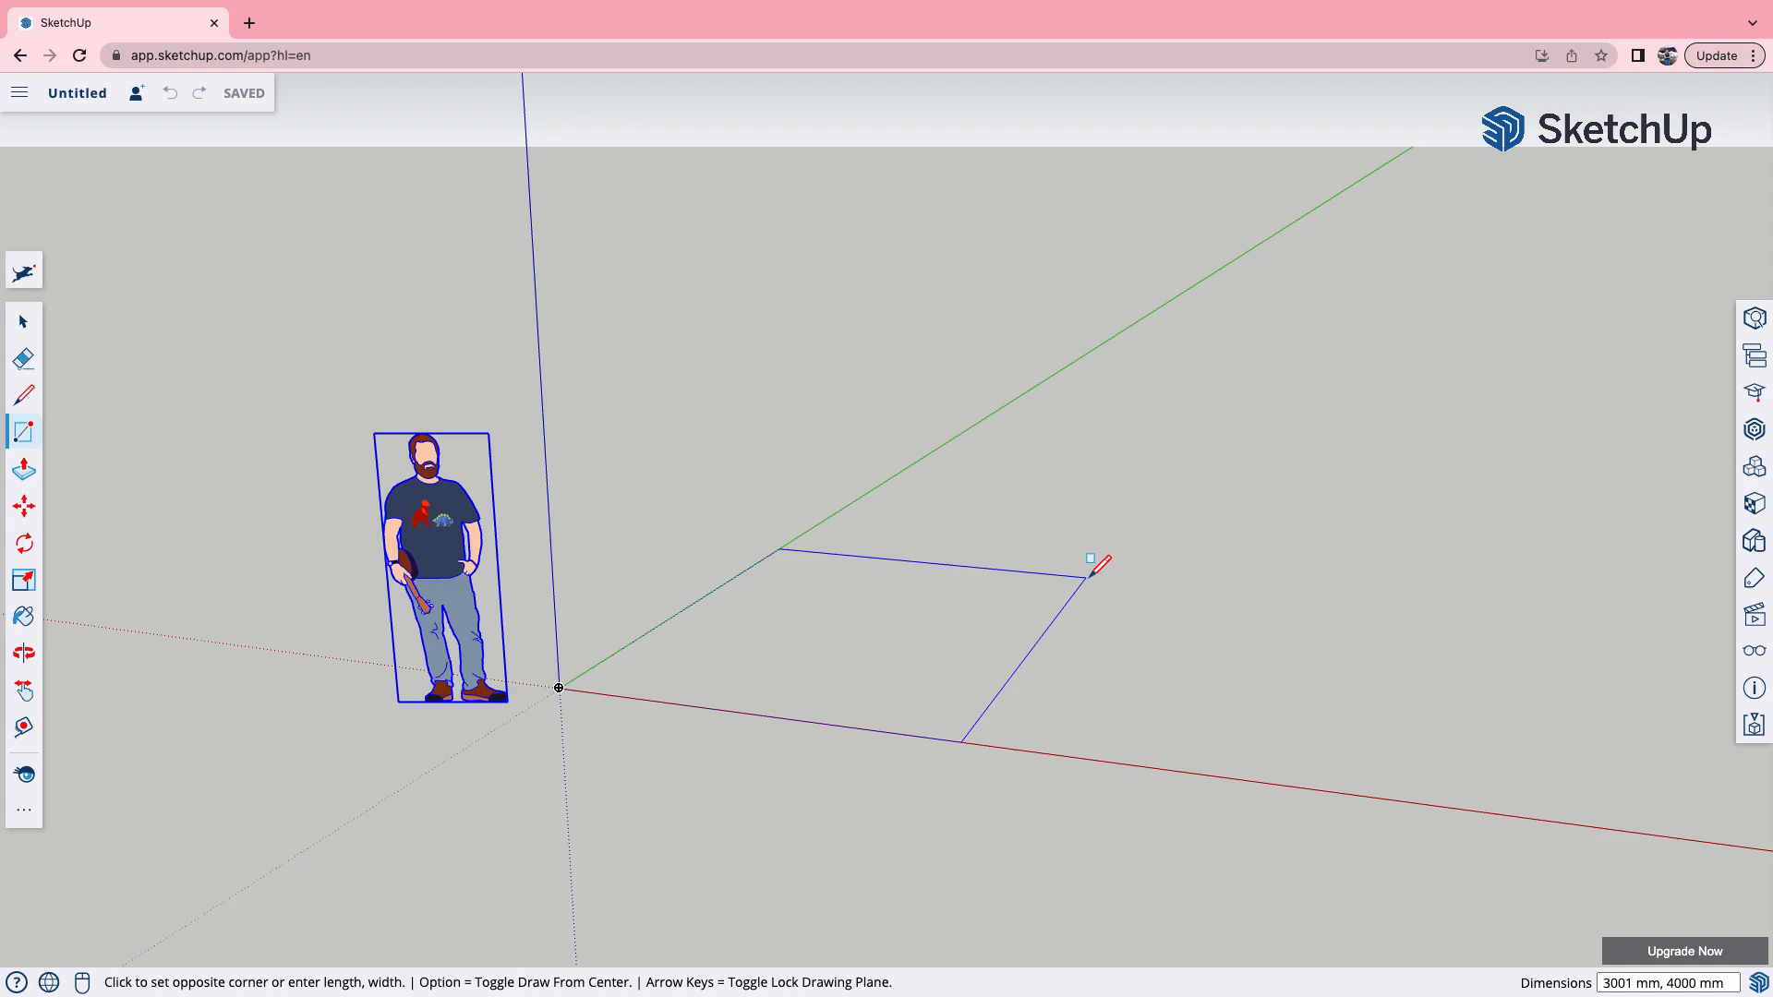
left_click(1086, 576)
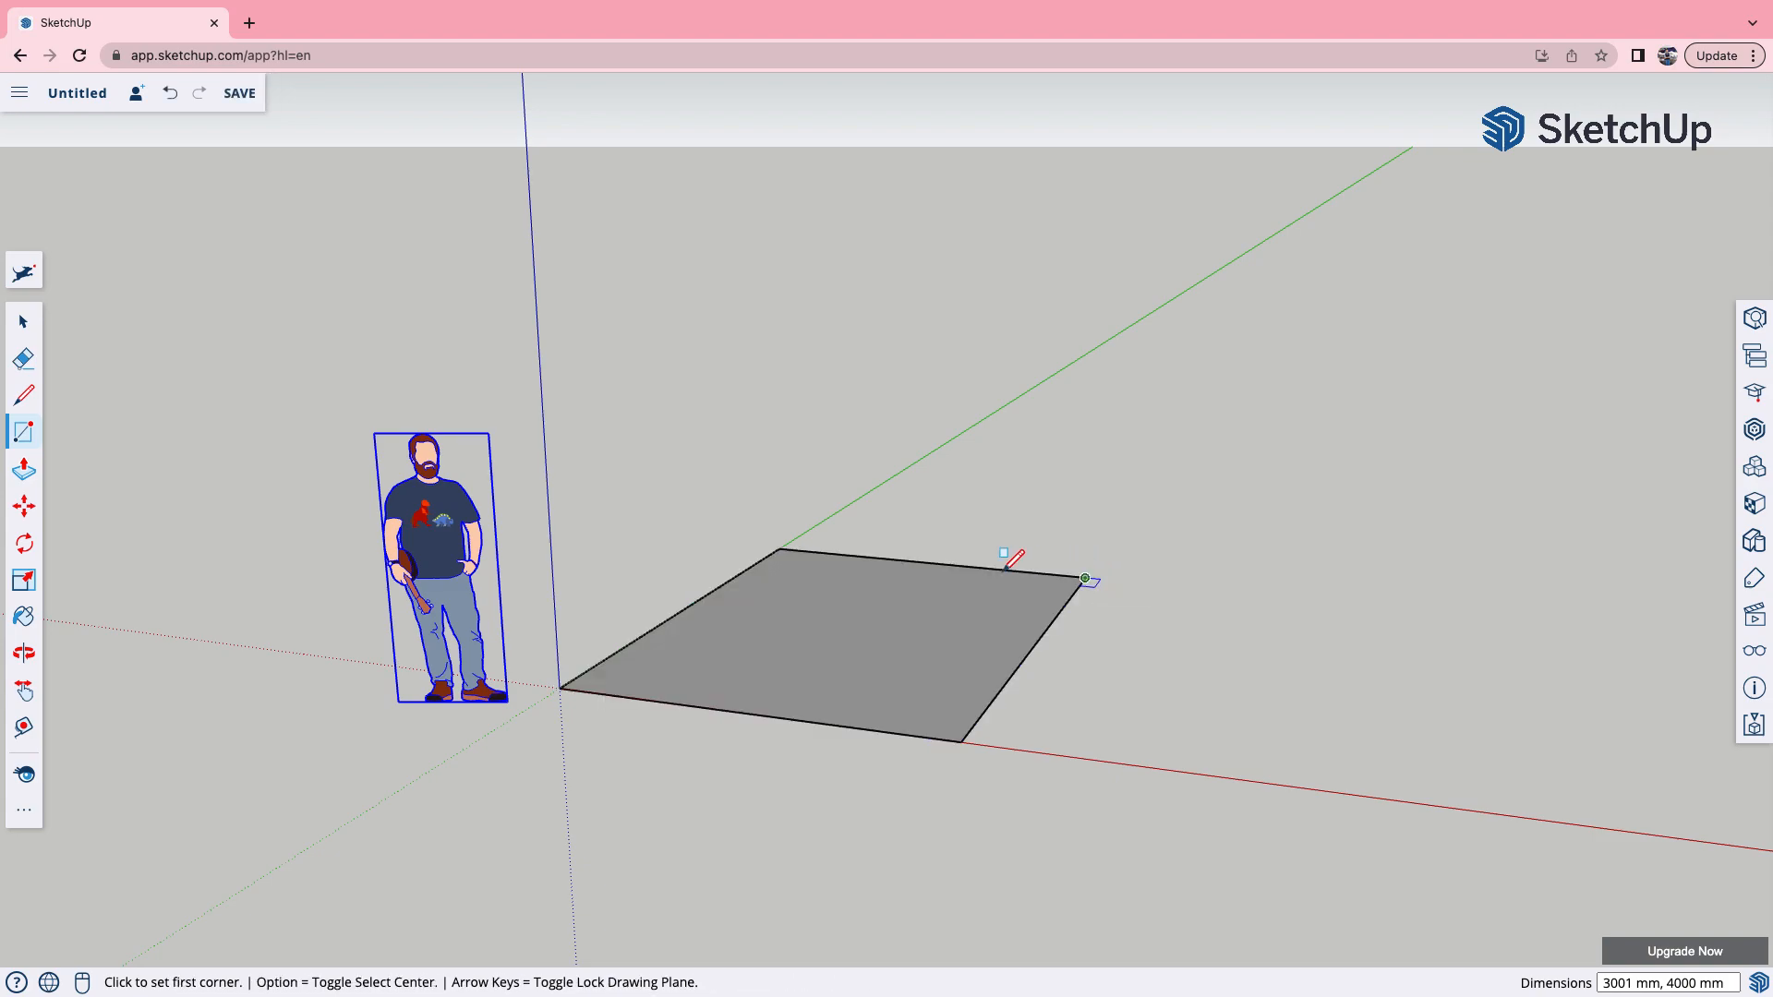
left_click(23, 321)
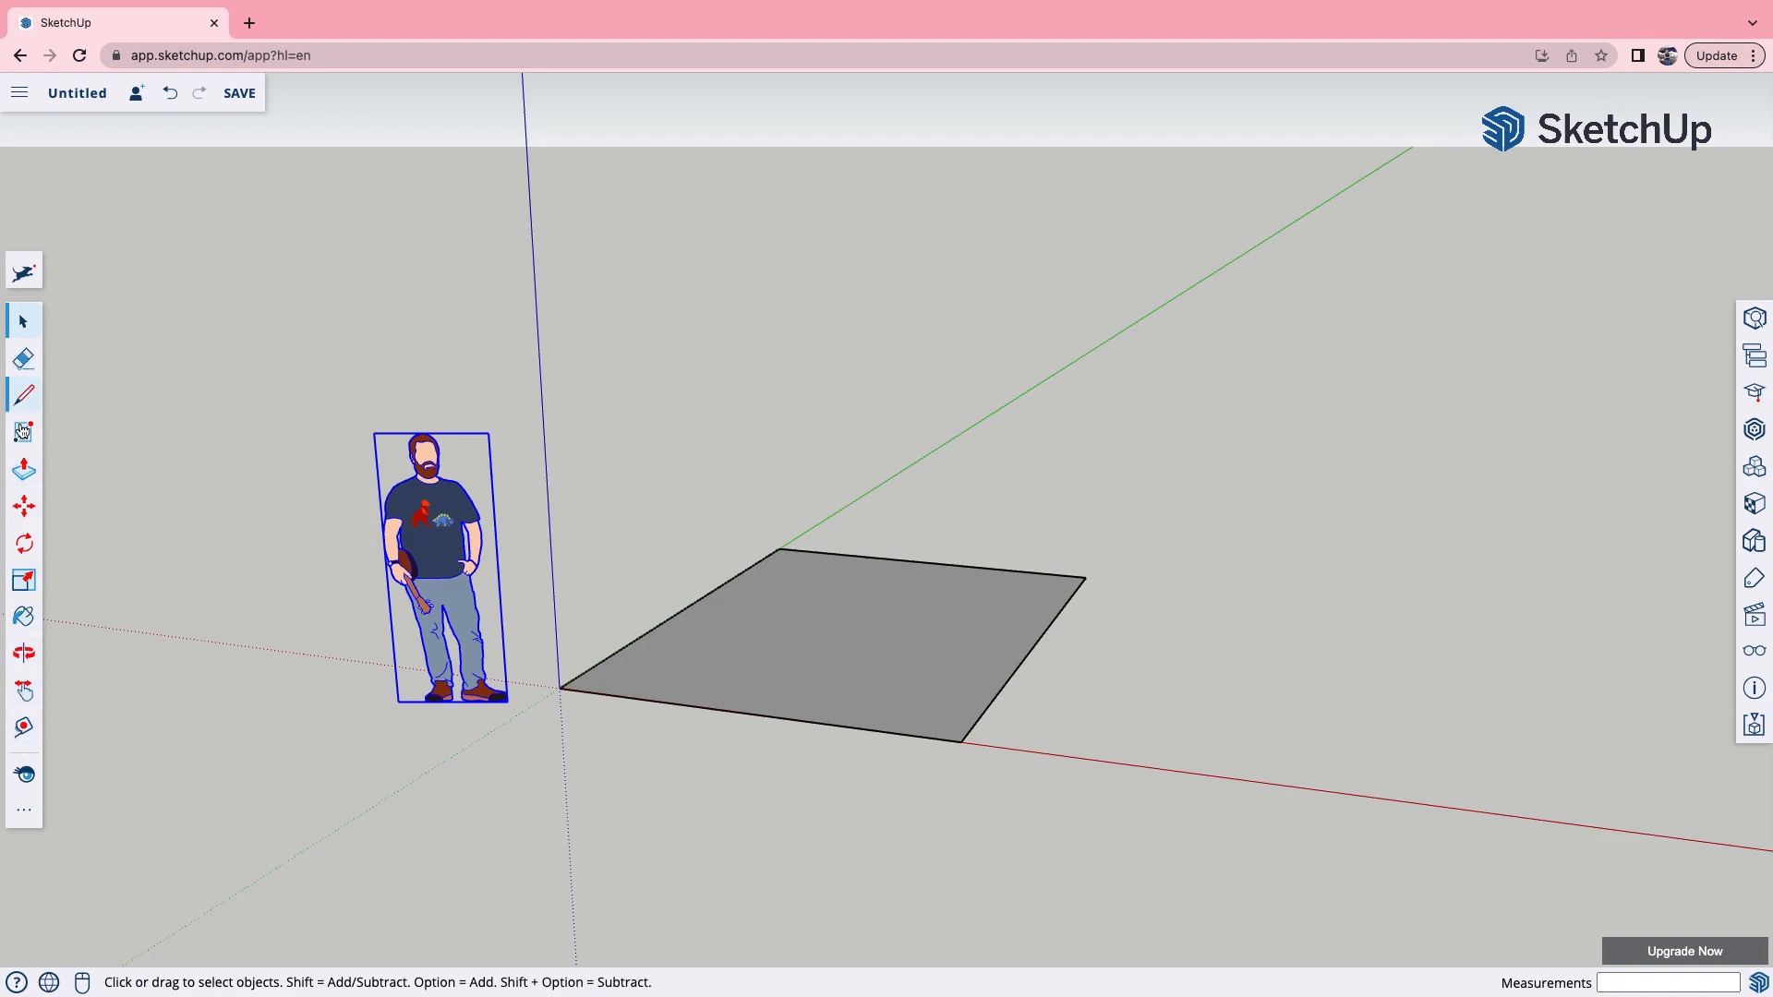
left_click(22, 655)
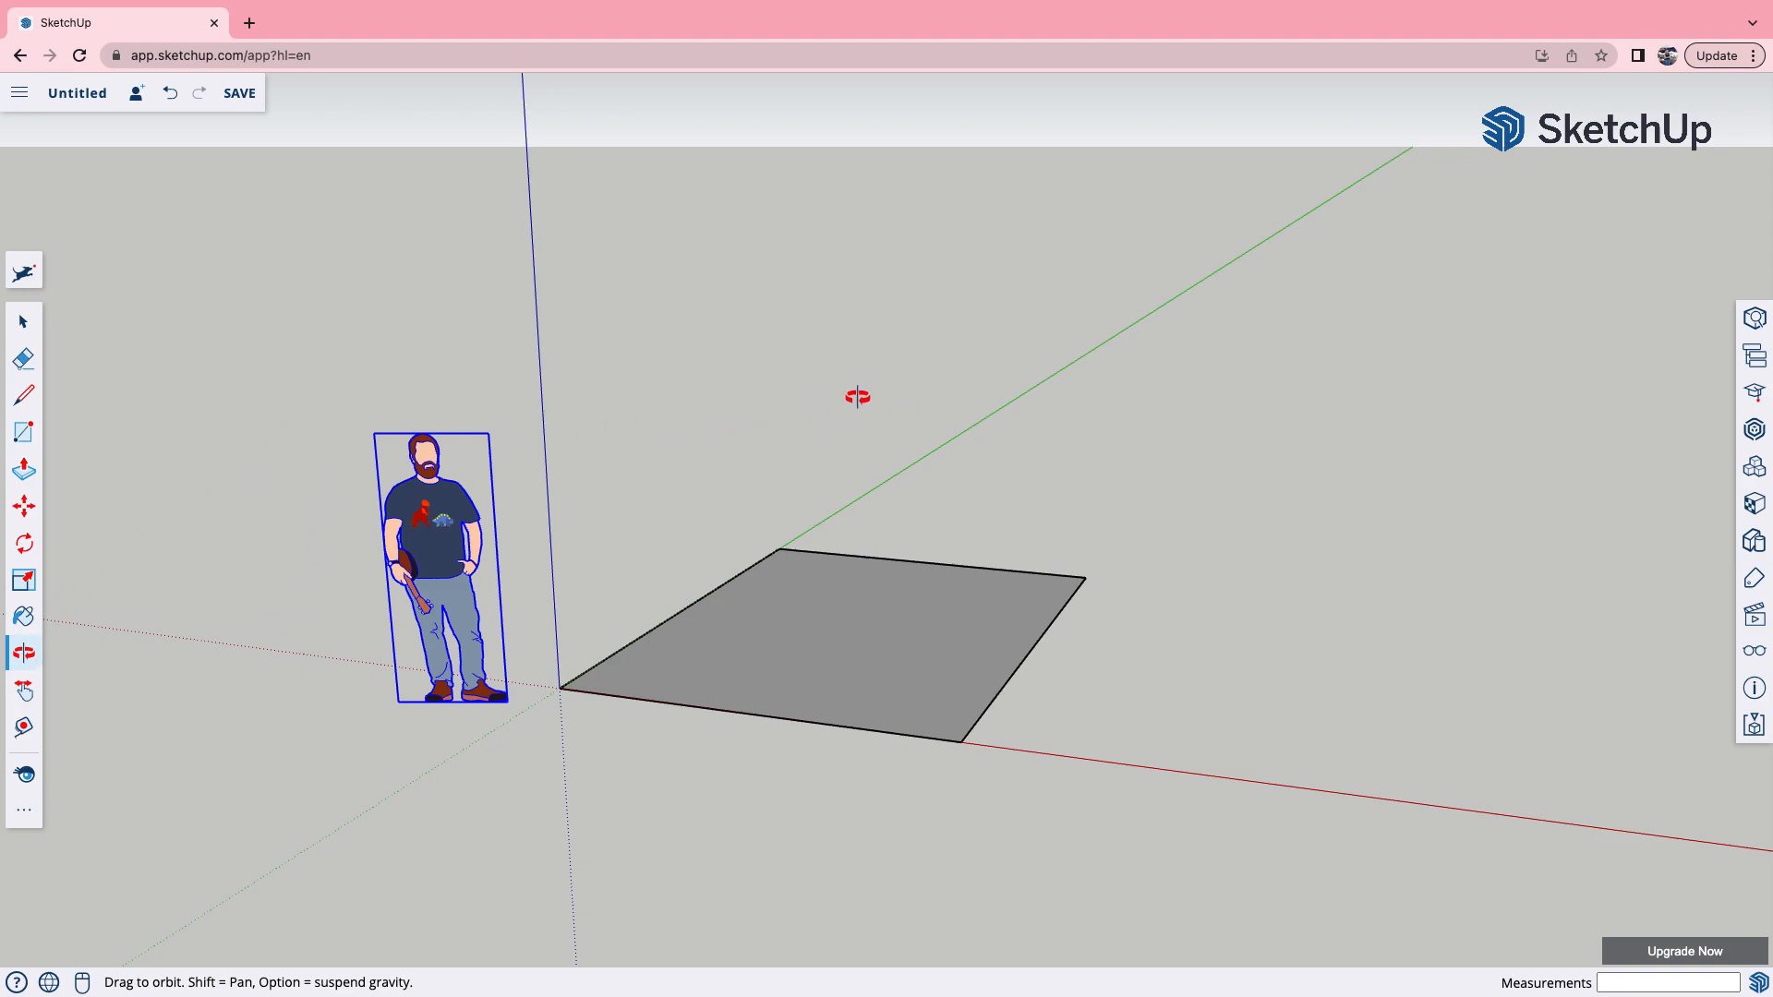
left_click_drag(934, 403, 828, 403)
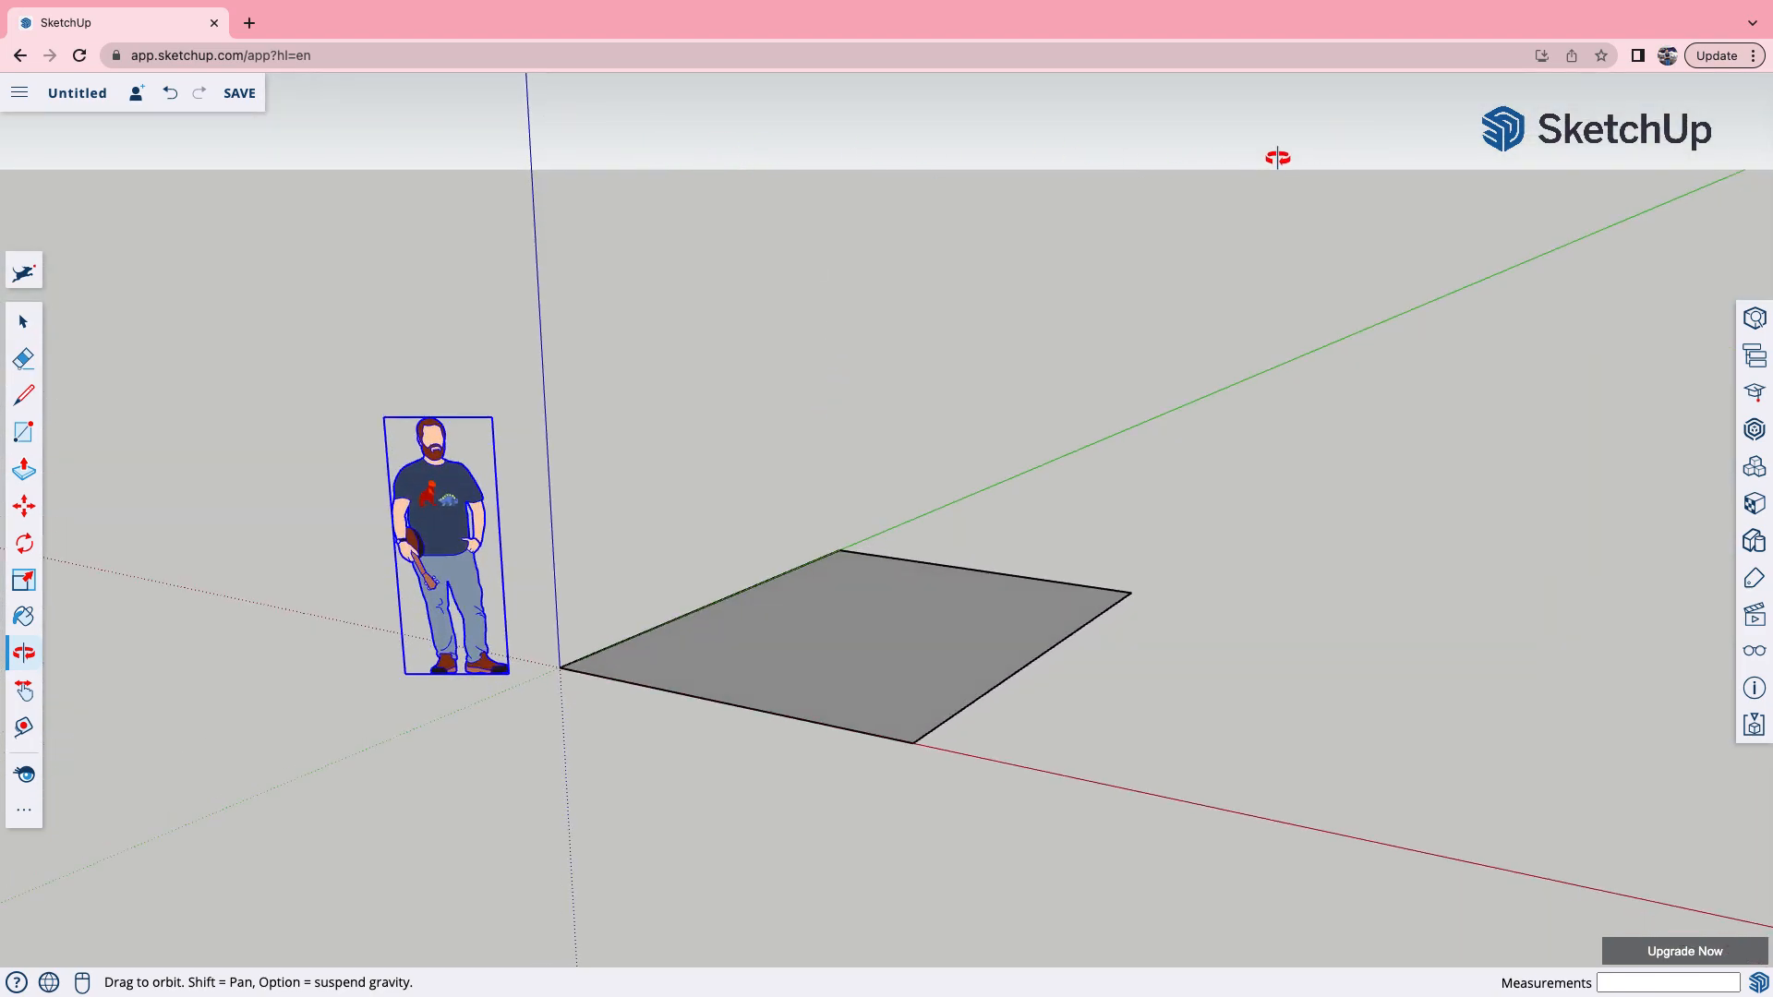
left_click_drag(1006, 444, 1048, 363)
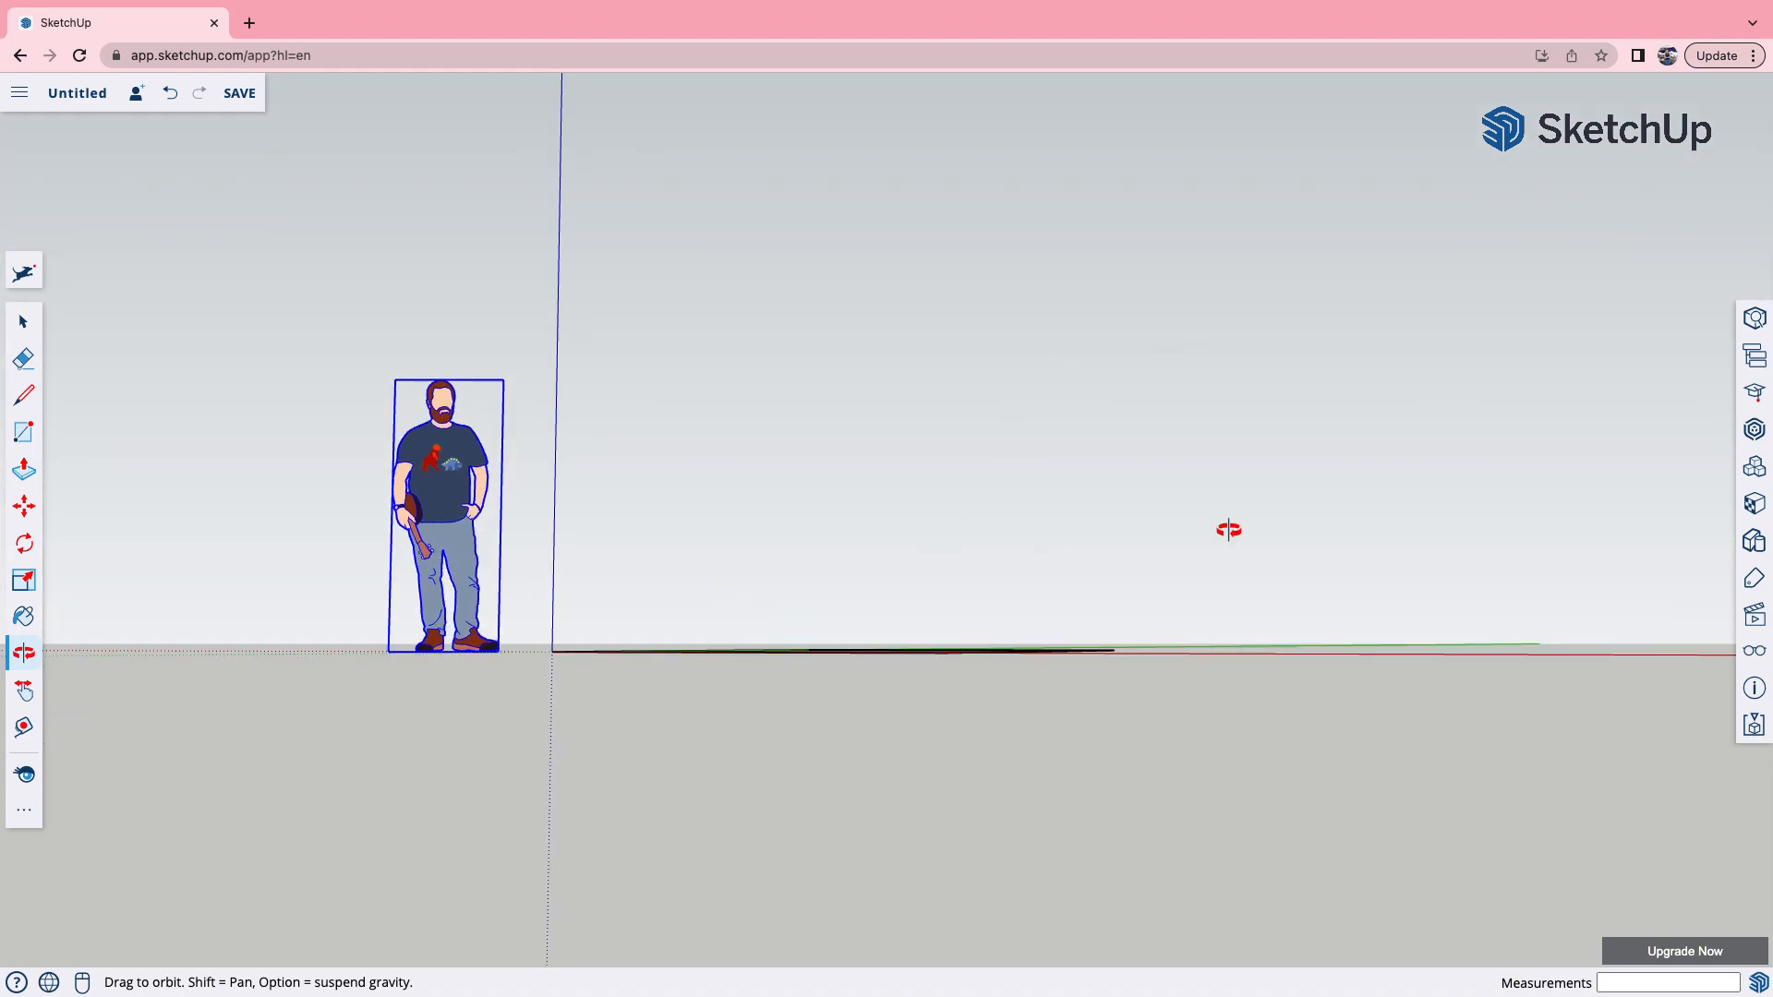
left_click_drag(963, 562, 1024, 621)
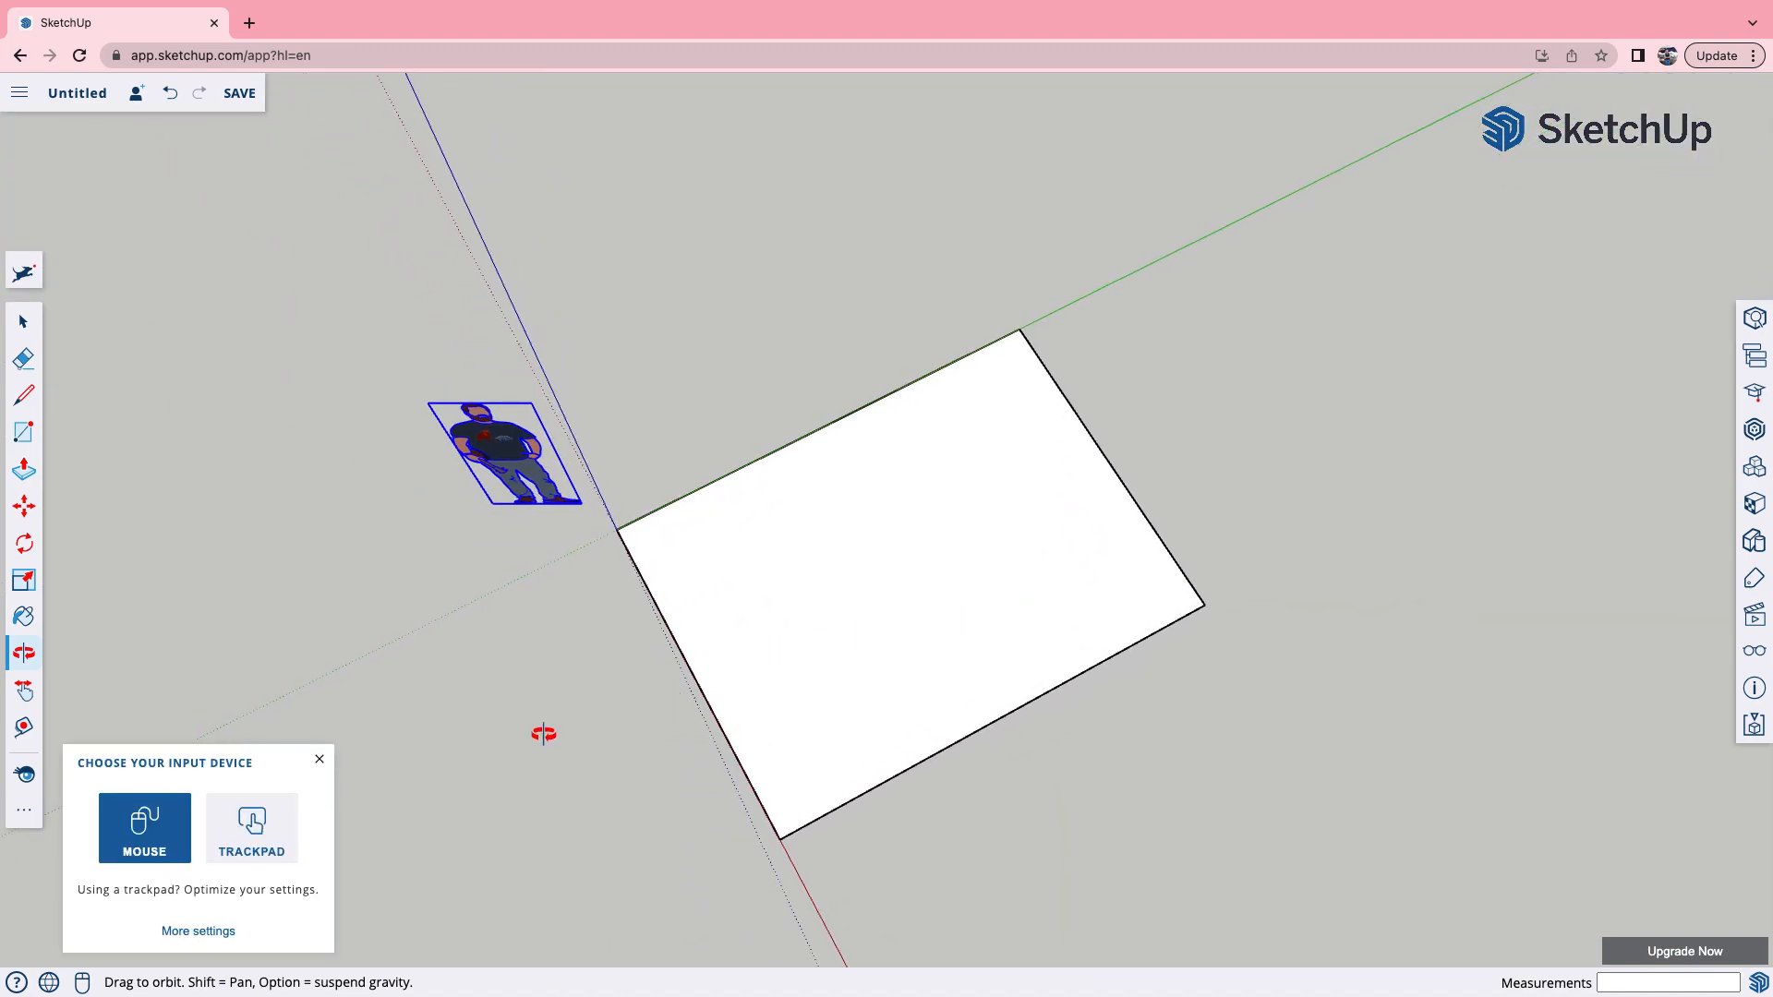
left_click(323, 763)
left_click_drag(862, 665, 743, 594)
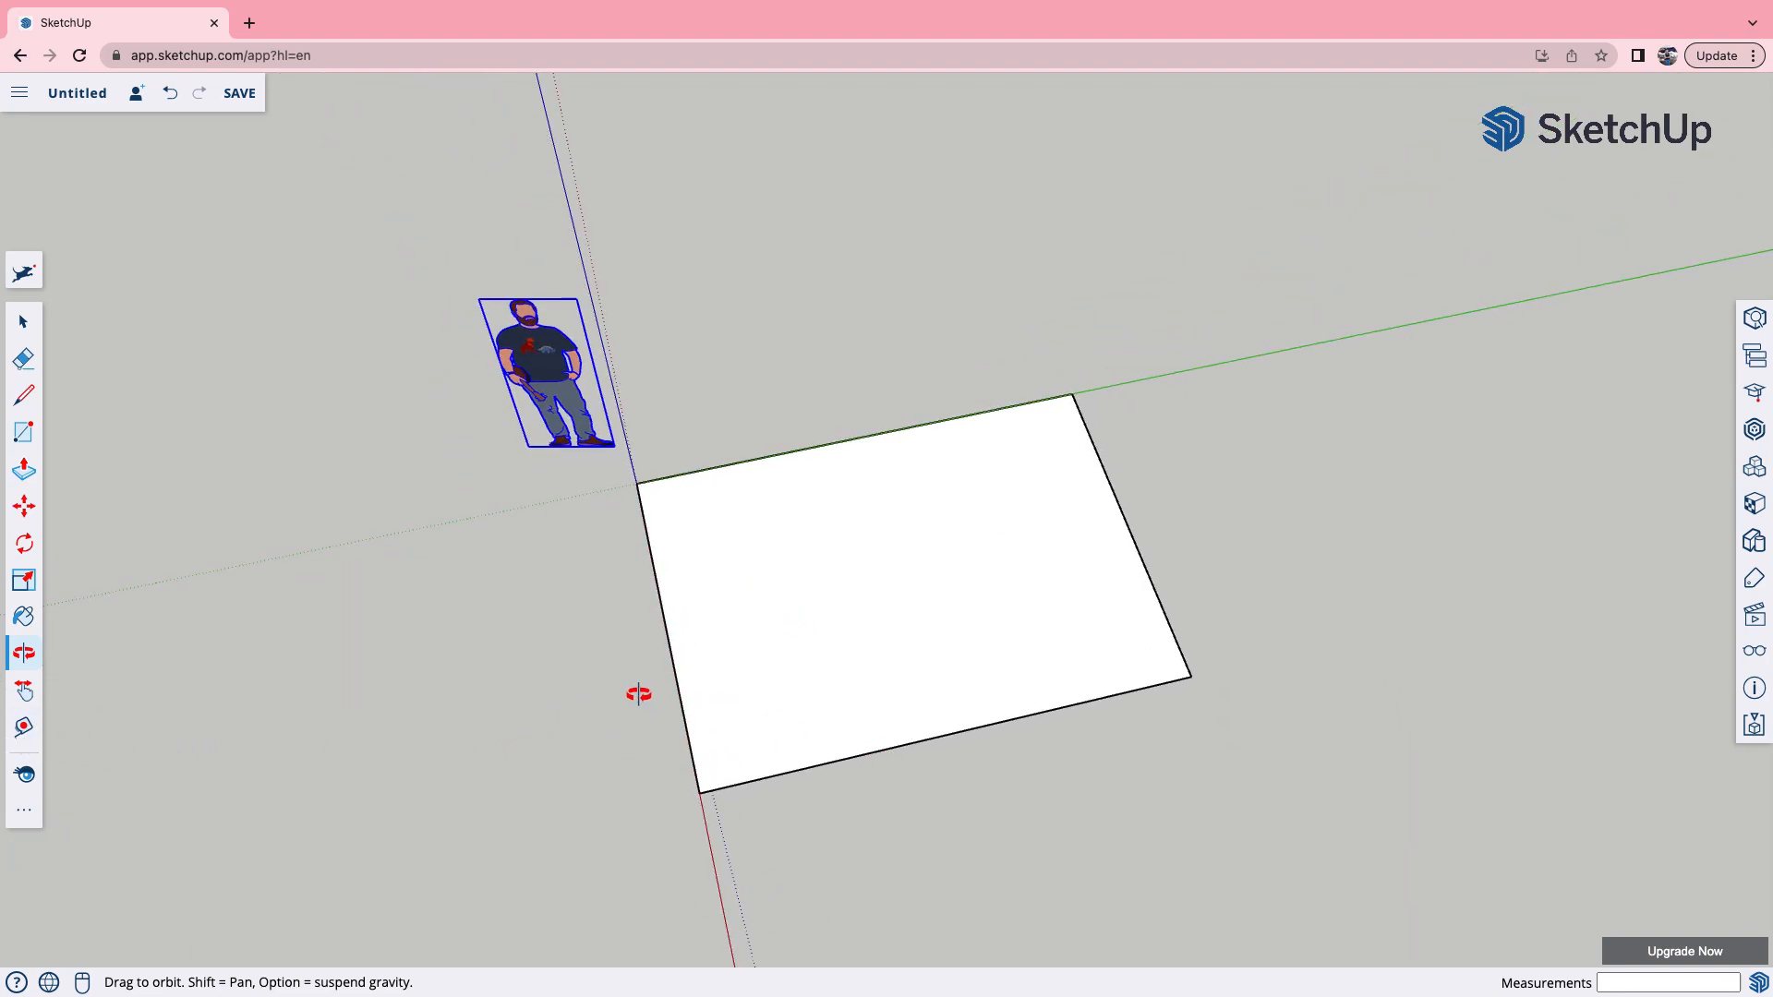
left_click_drag(652, 700, 883, 598)
left_click_drag(756, 760, 816, 763)
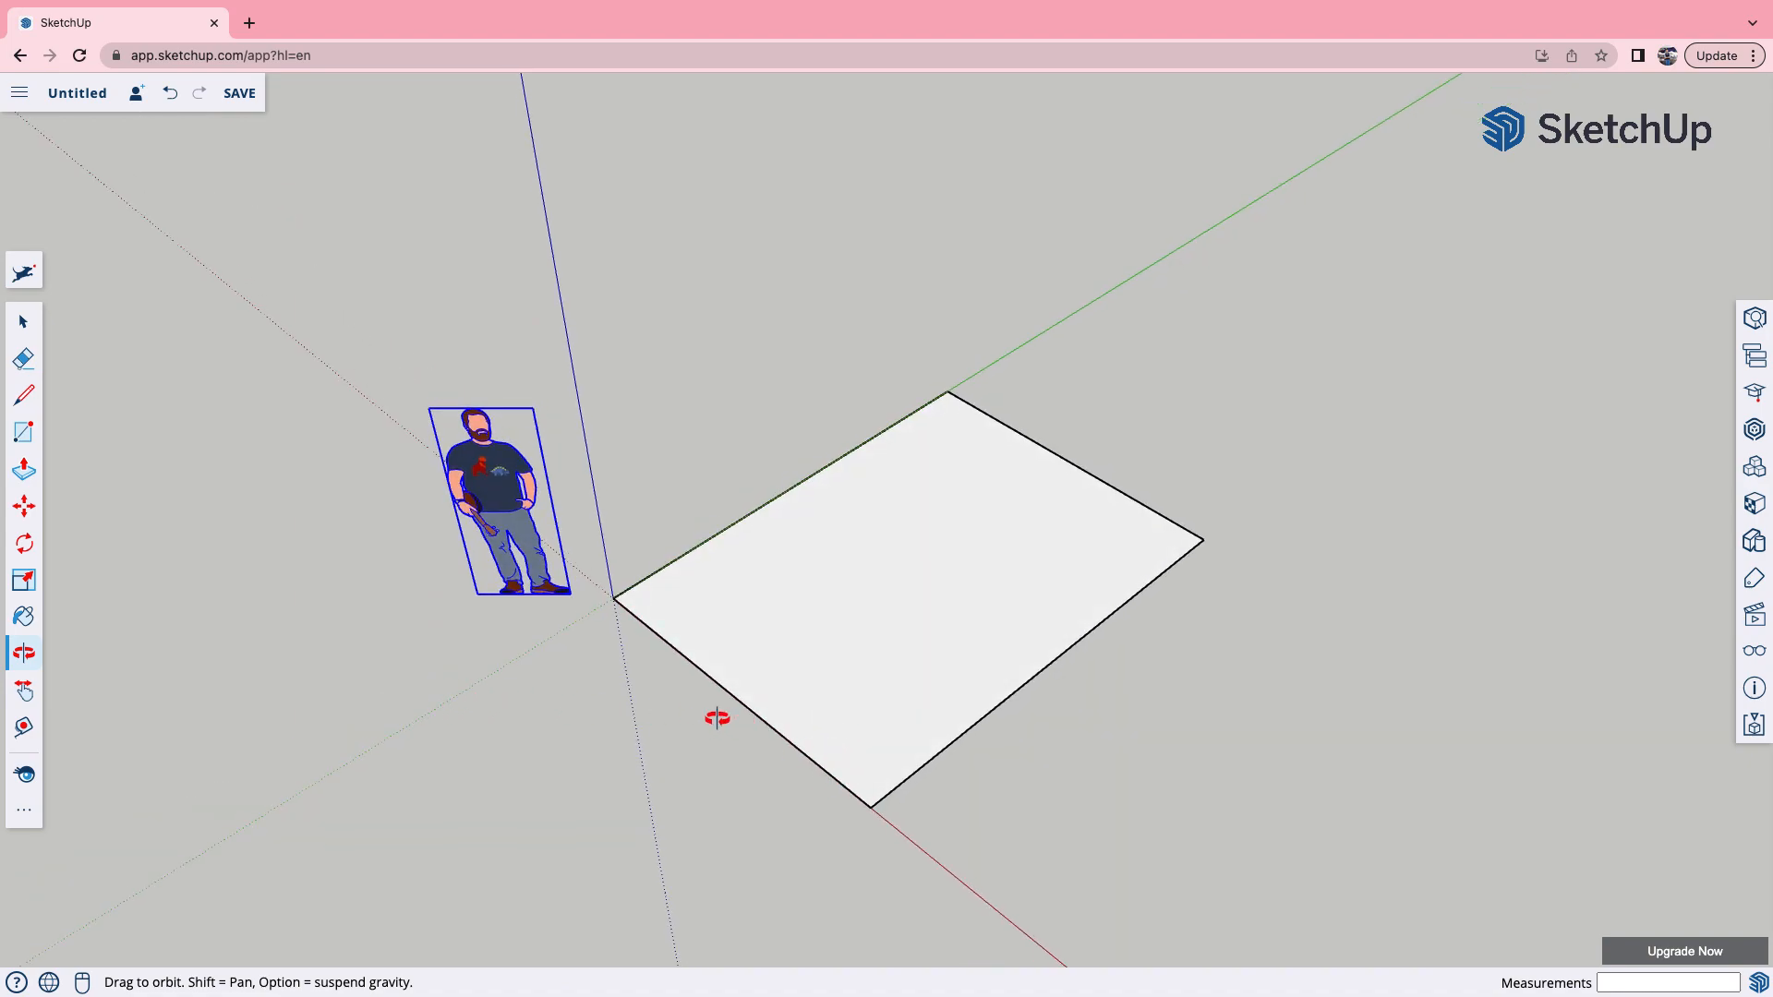
left_click(24, 394)
scroll(909, 845, "up", 4)
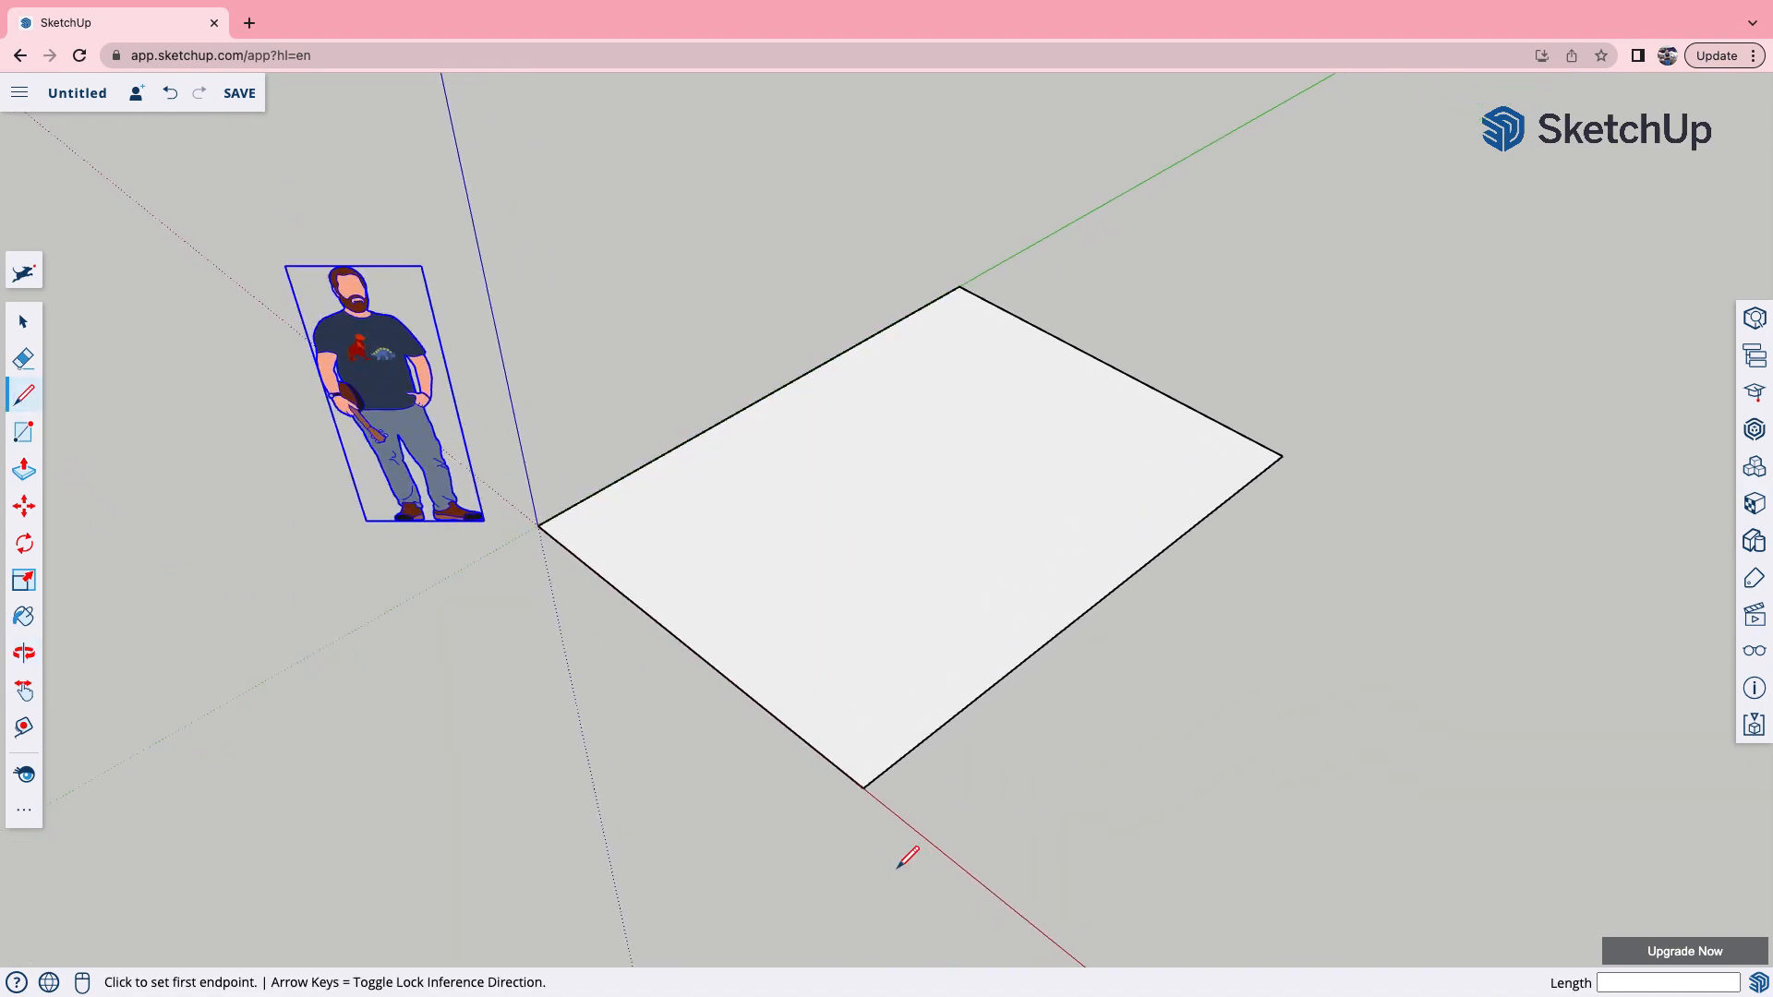
scroll(905, 844, "up", 2)
Step: Draw a short edge from the floor rectangle's near corner along the red axis
left_click(817, 717)
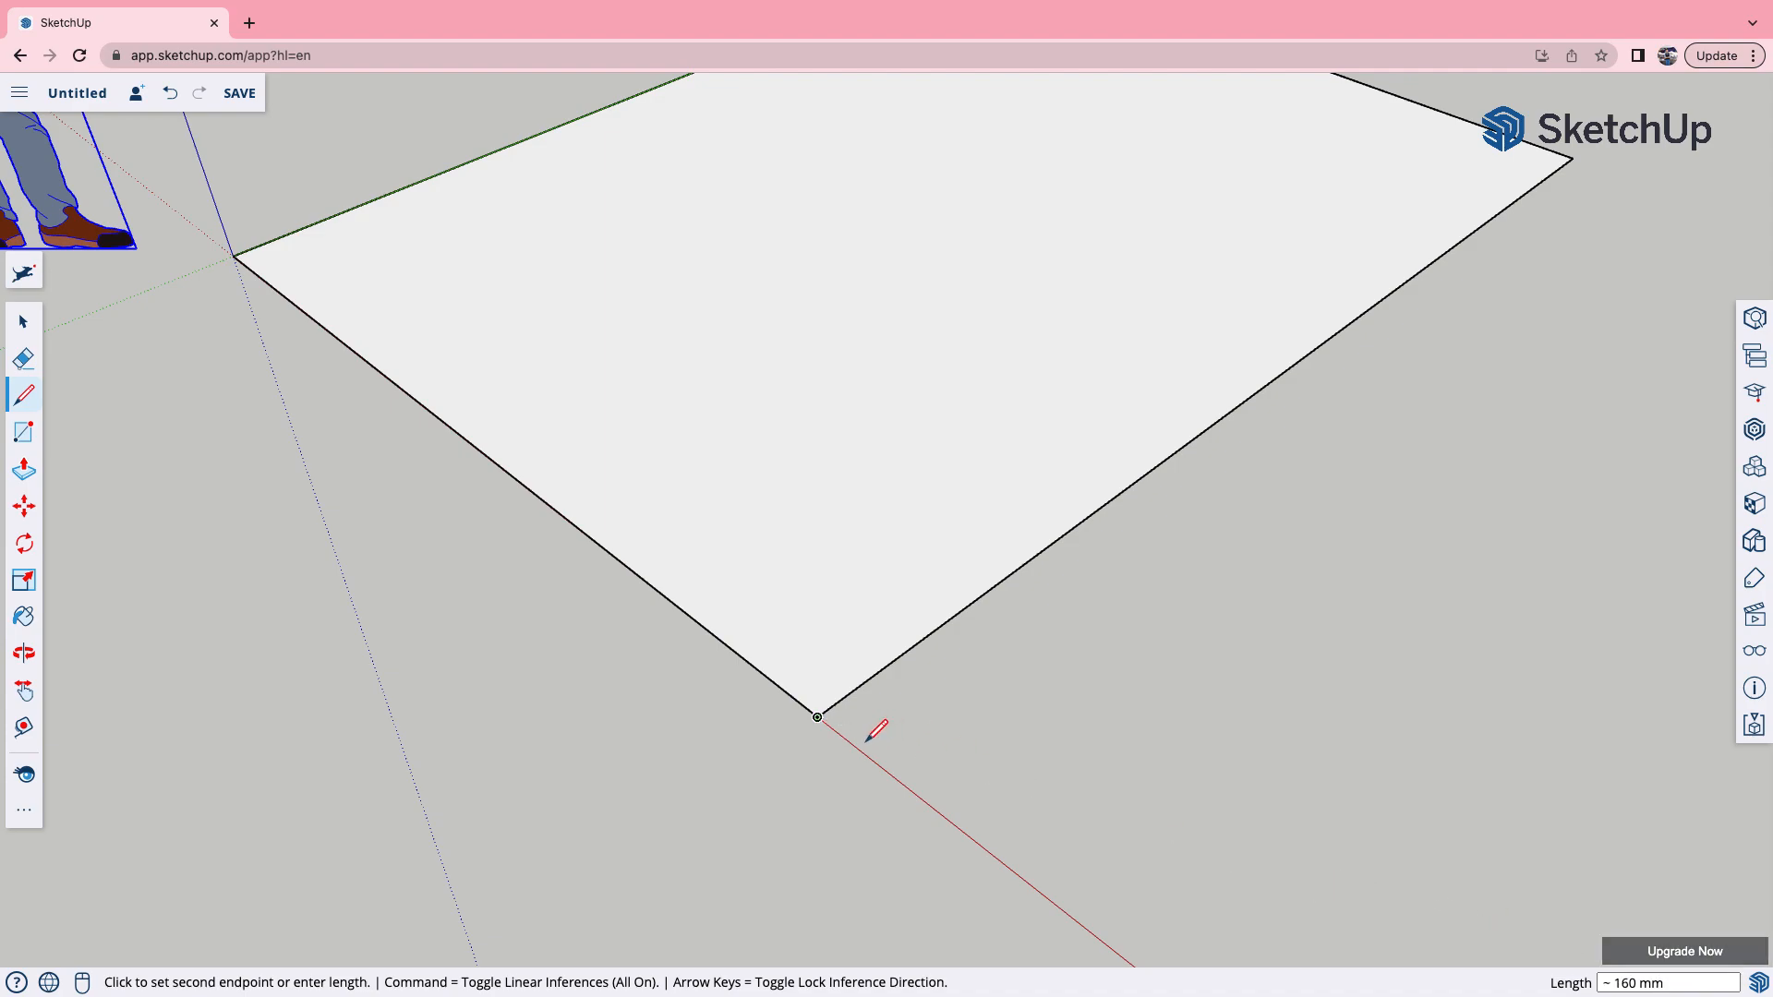
scroll(840, 733, "up", 1)
scroll(840, 733, "up", 1)
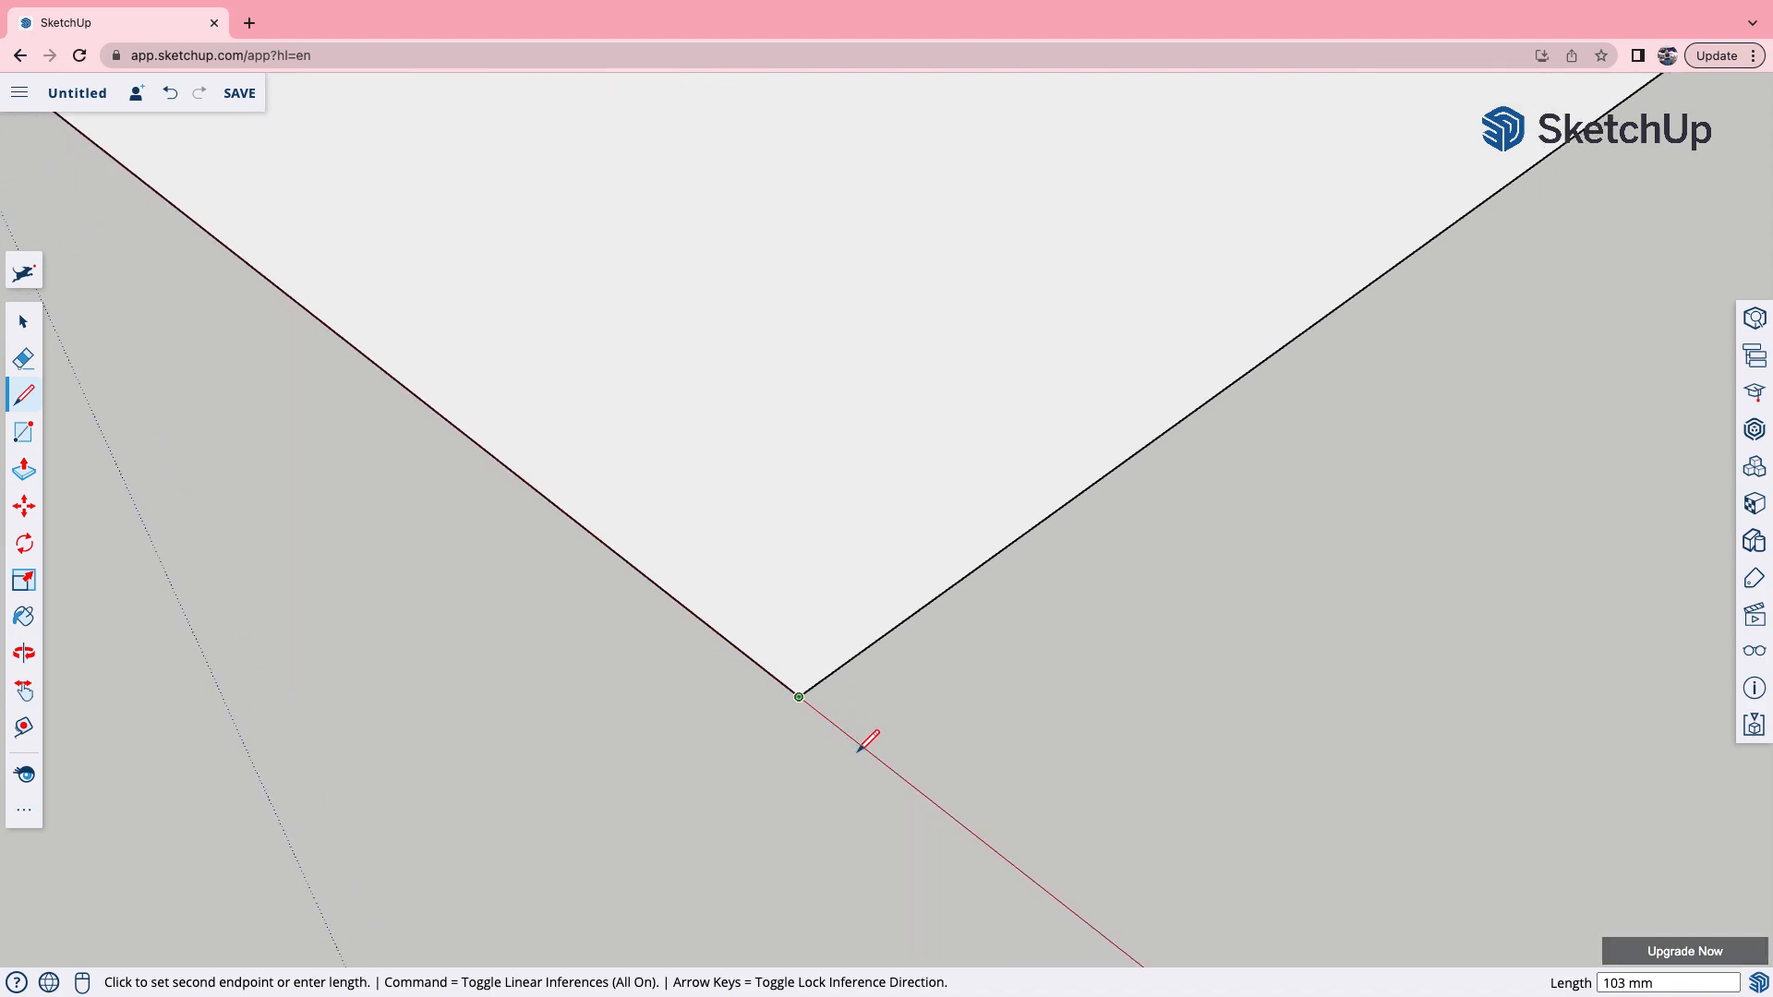
left_click(856, 744)
left_click(23, 320)
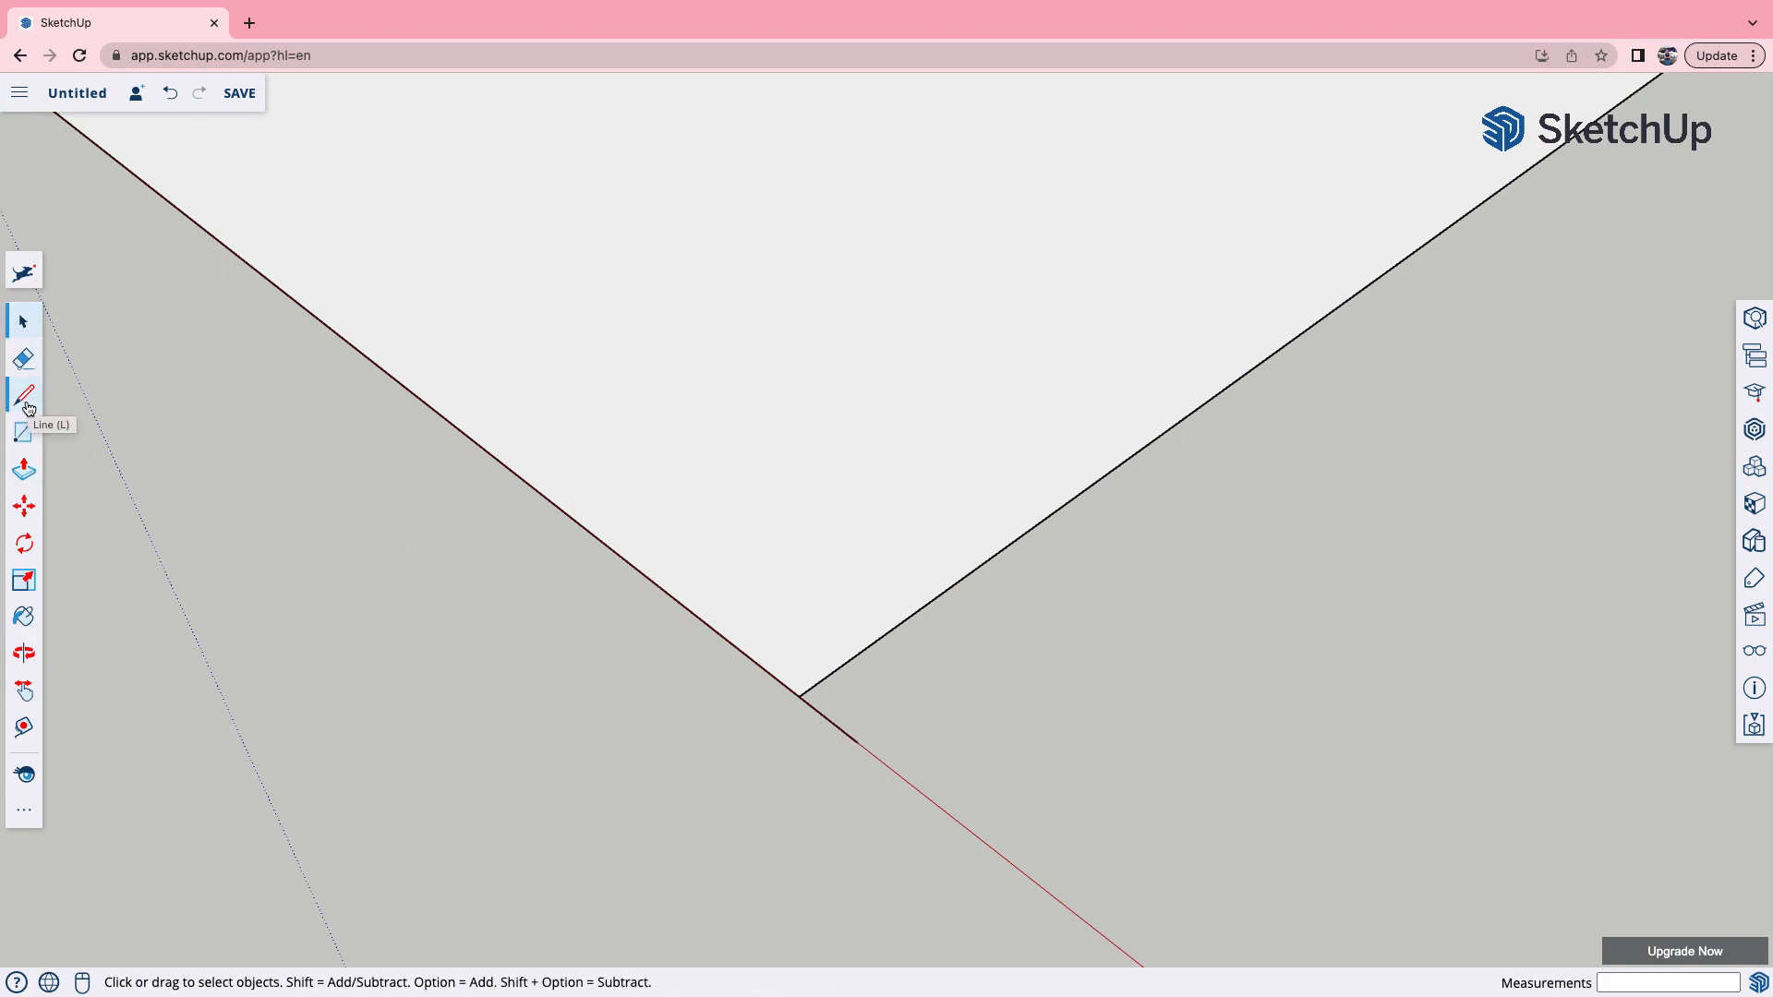
left_click(27, 433)
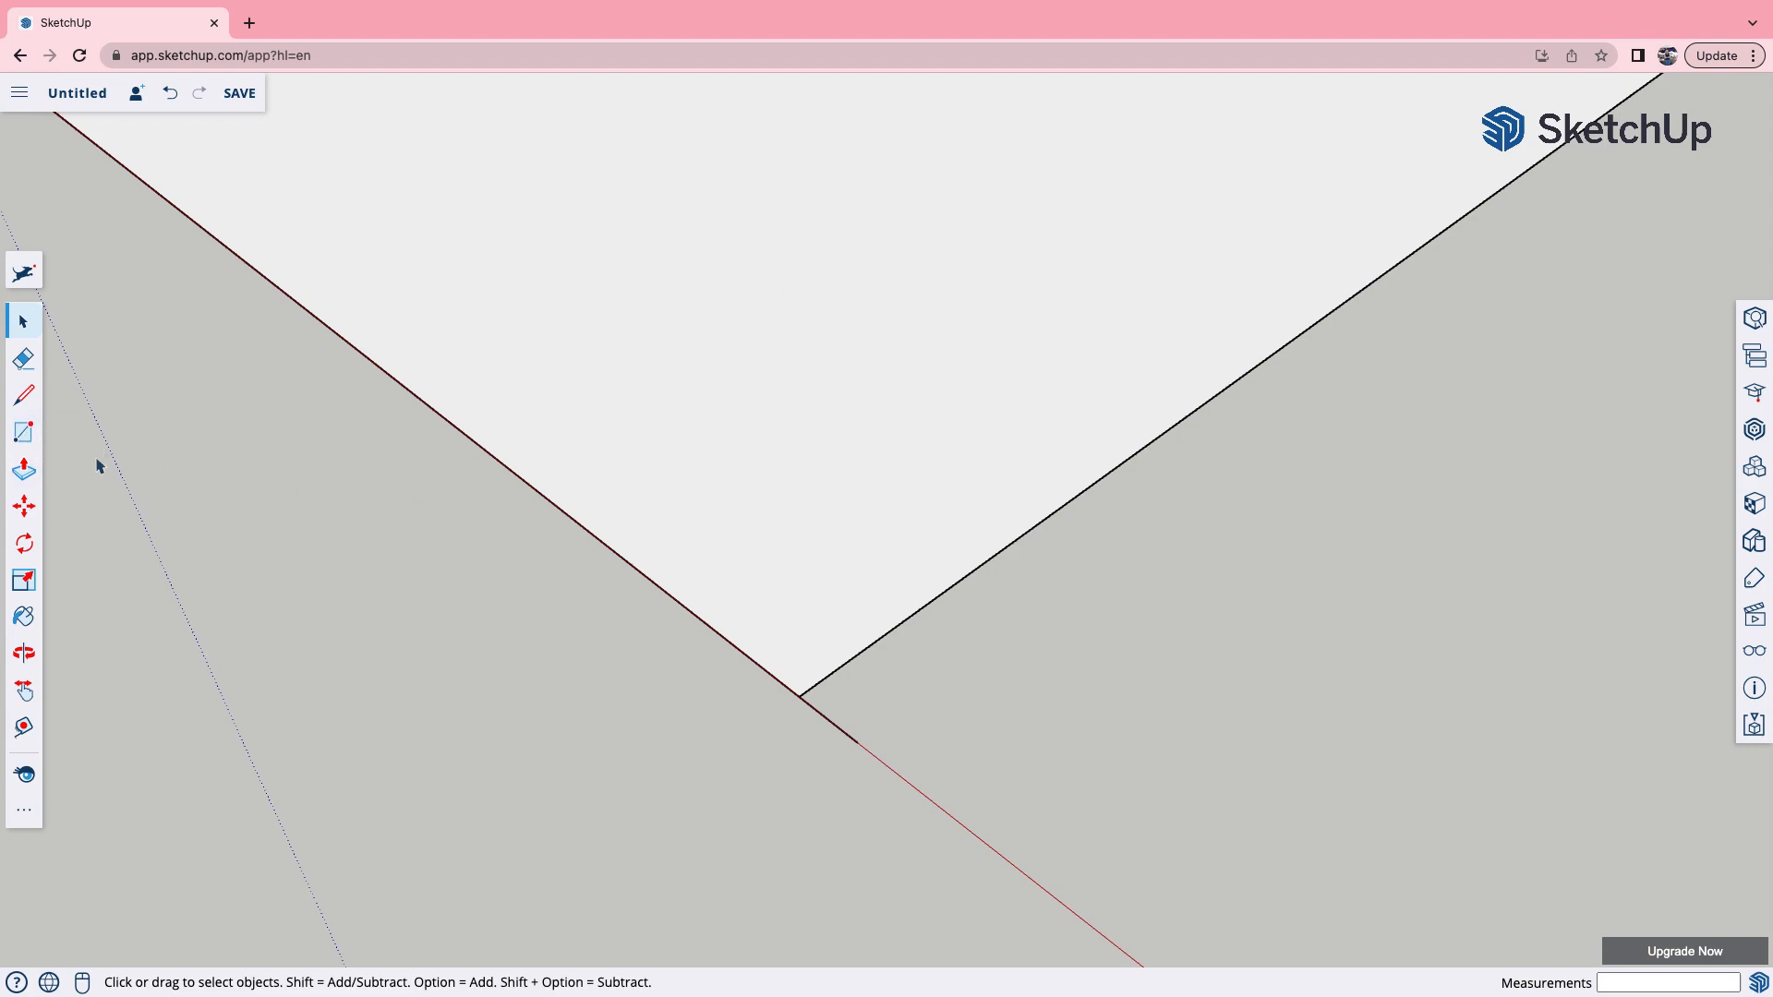
left_click(24, 394)
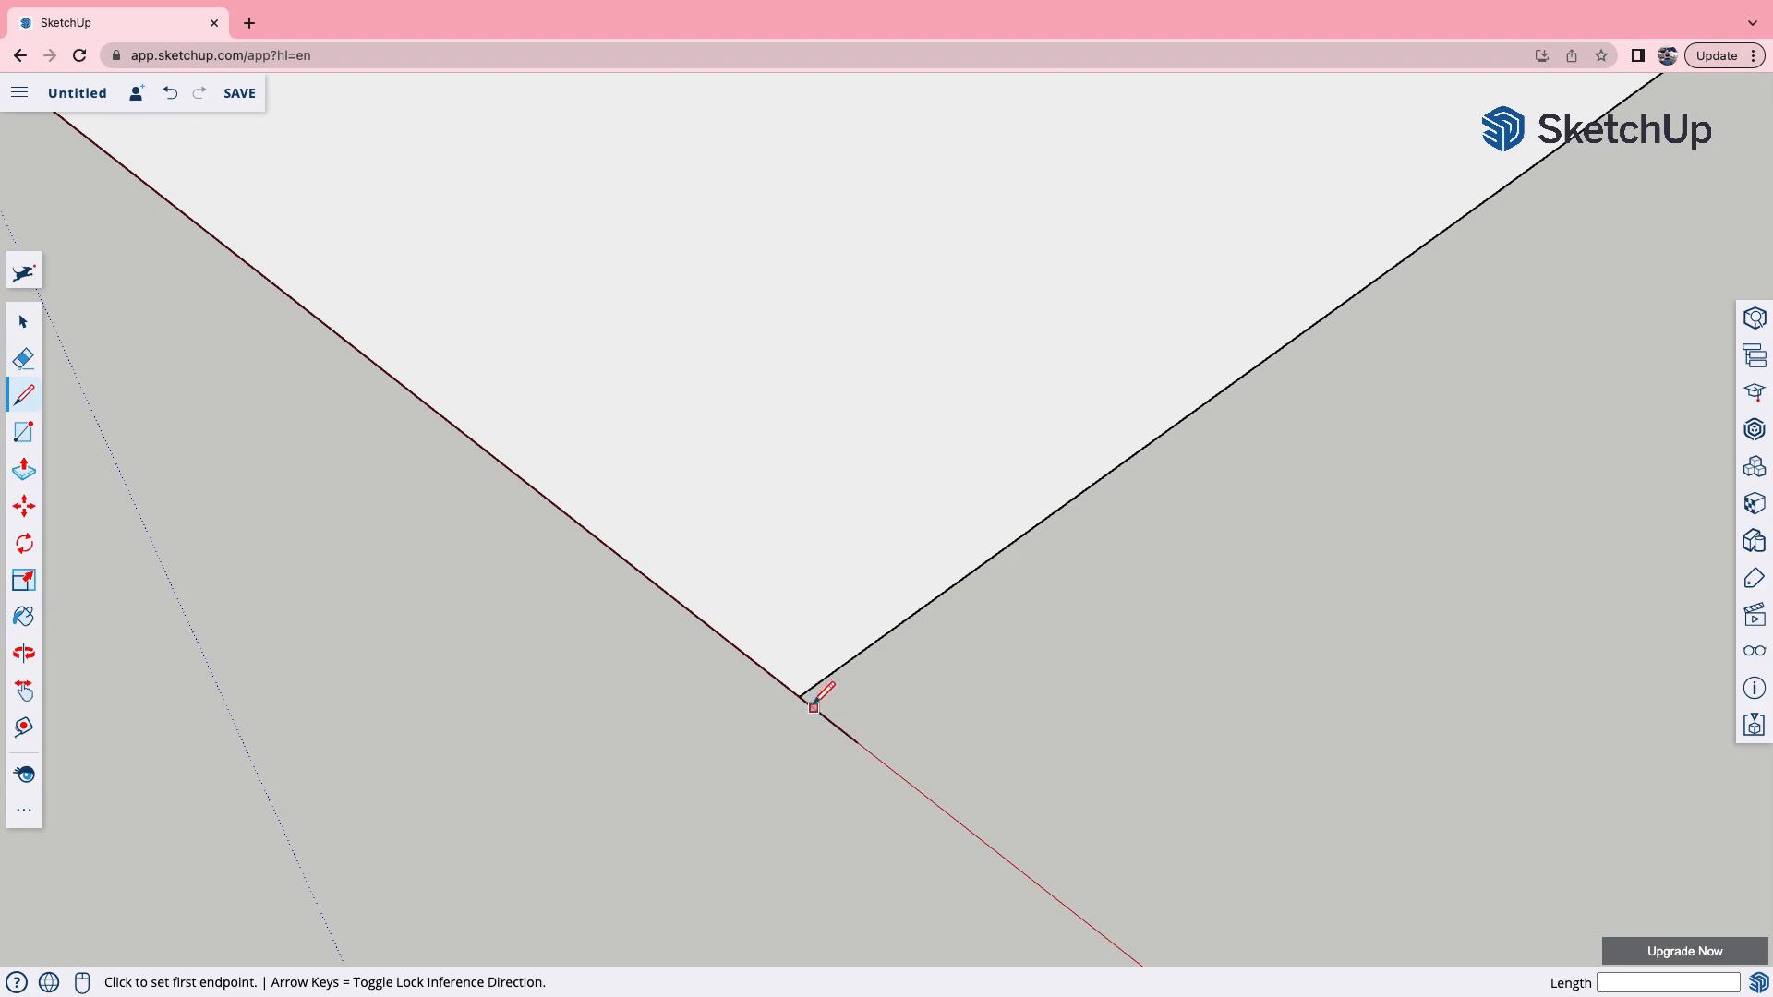
left_click(23, 321)
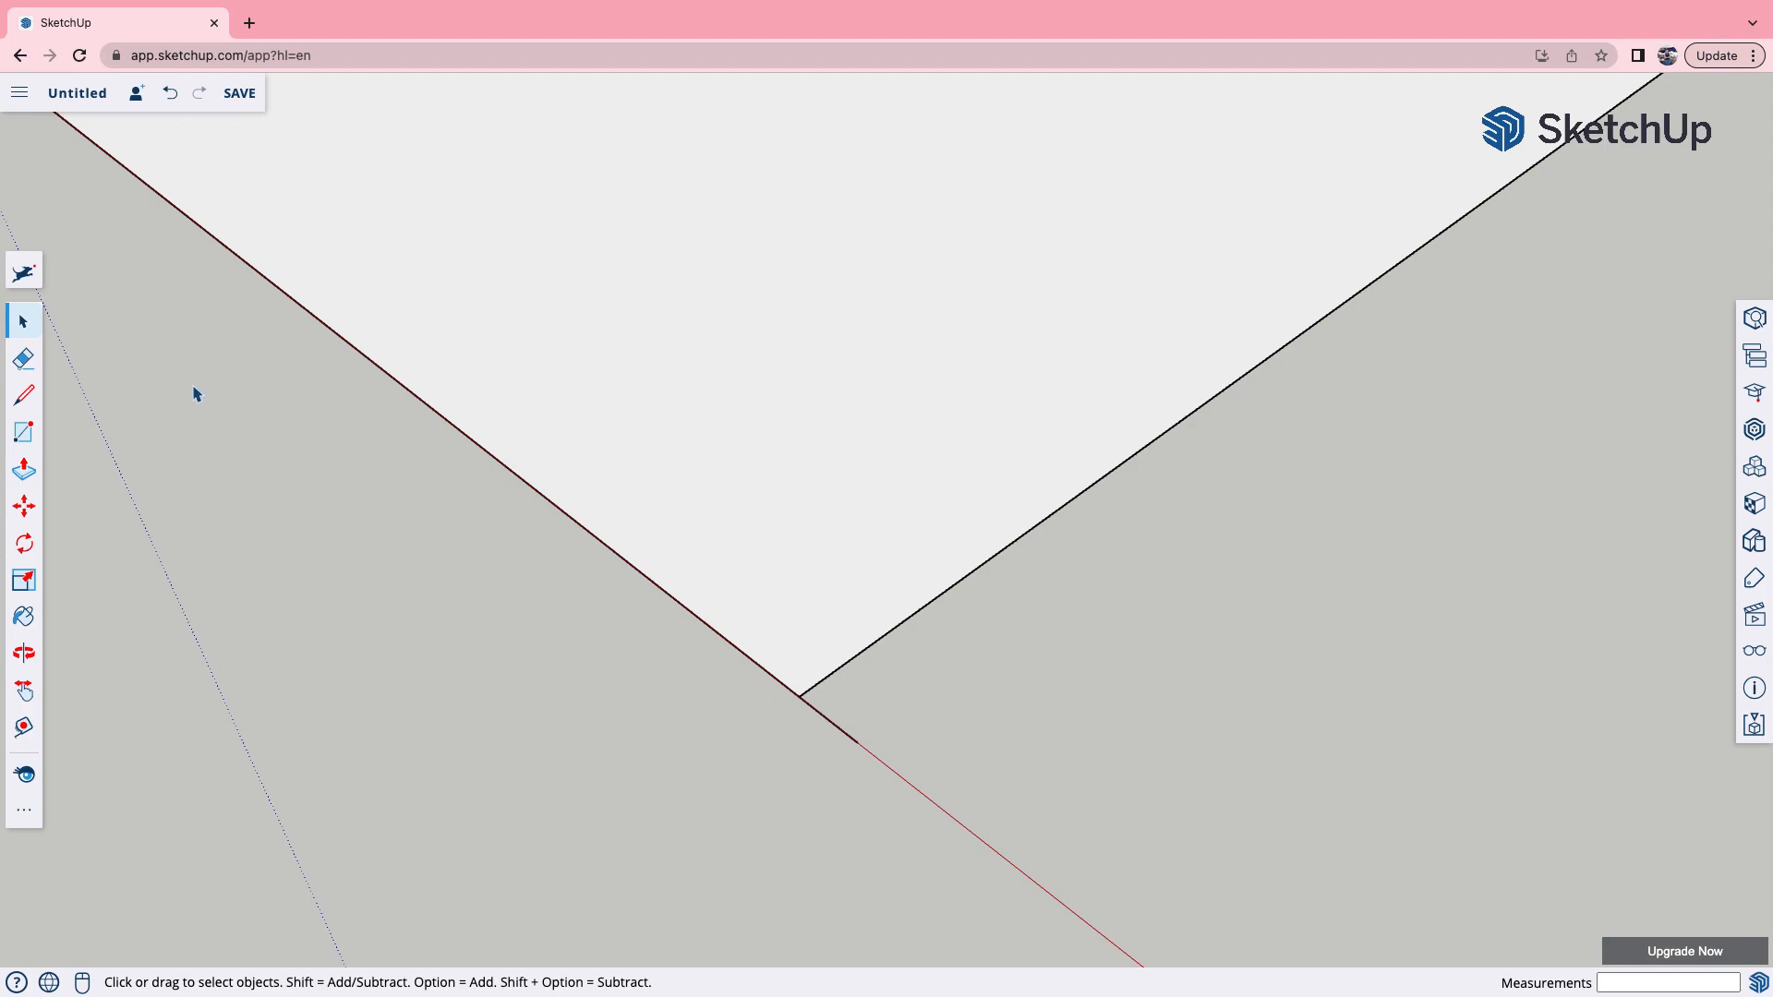
Step: Draw a 4000 mm line along the green axis from the short edge's end, closing at the rectangle's corner
left_click(24, 394)
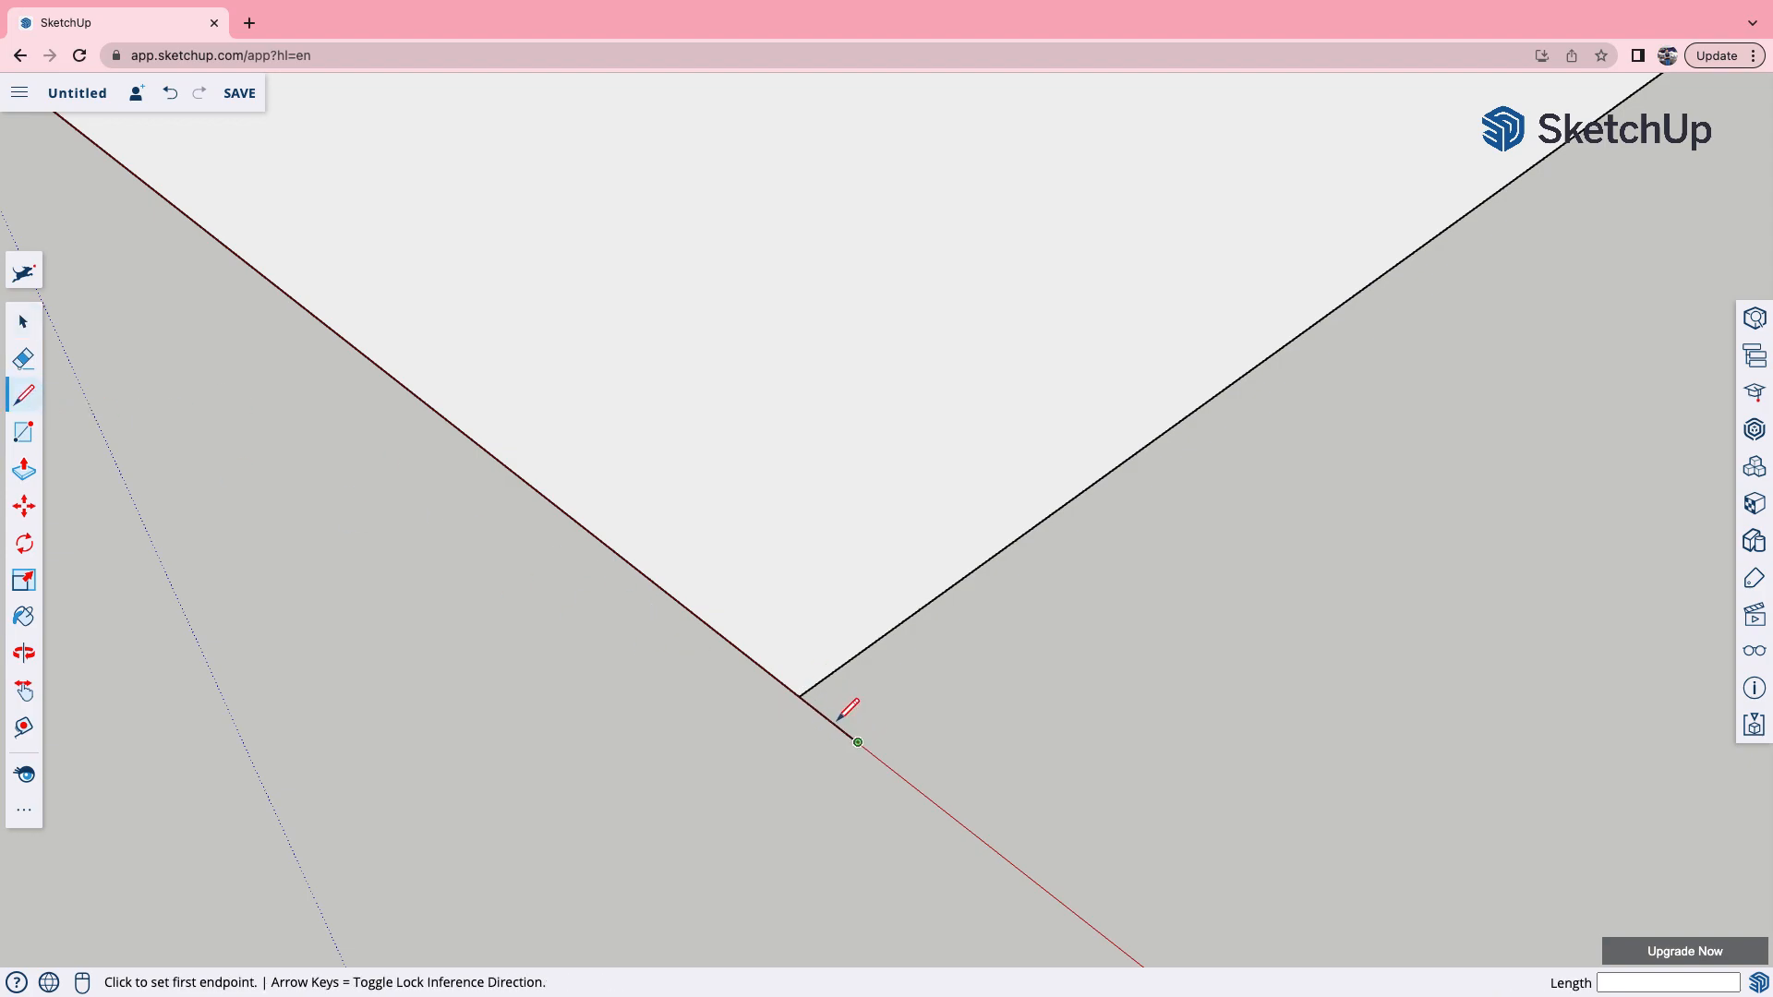
left_click(857, 742)
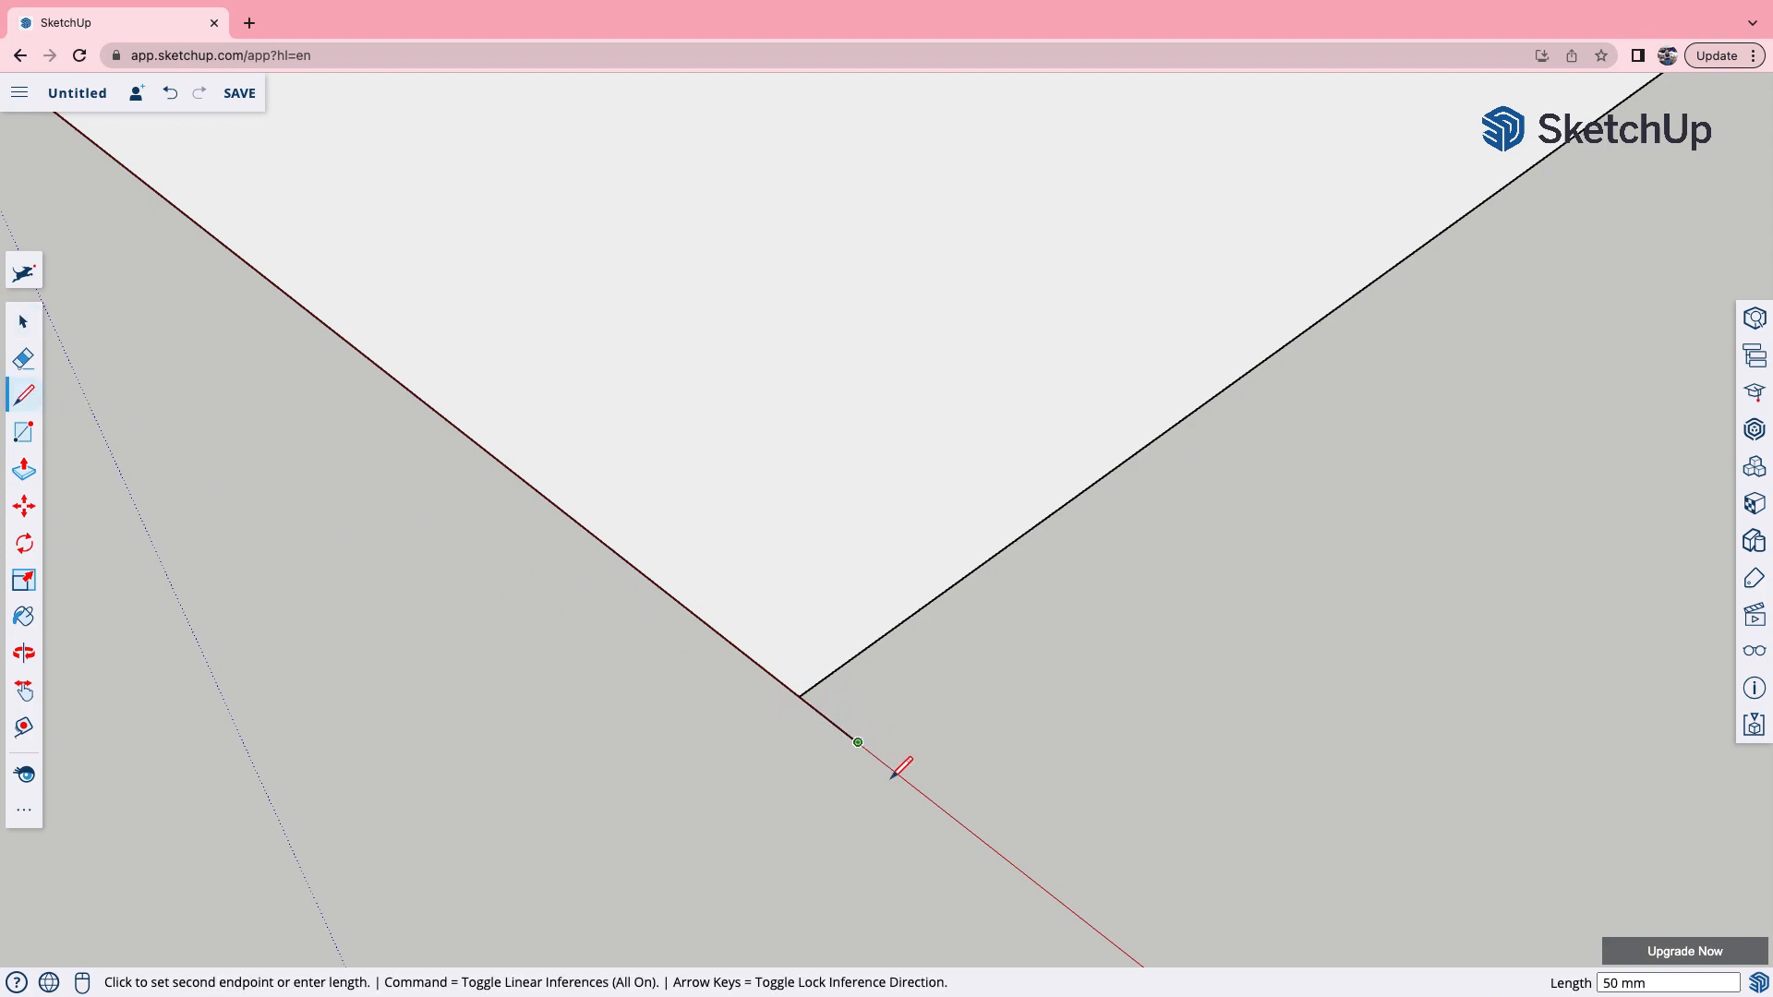
scroll(890, 805, "down", 2)
scroll(893, 801, "down", 5)
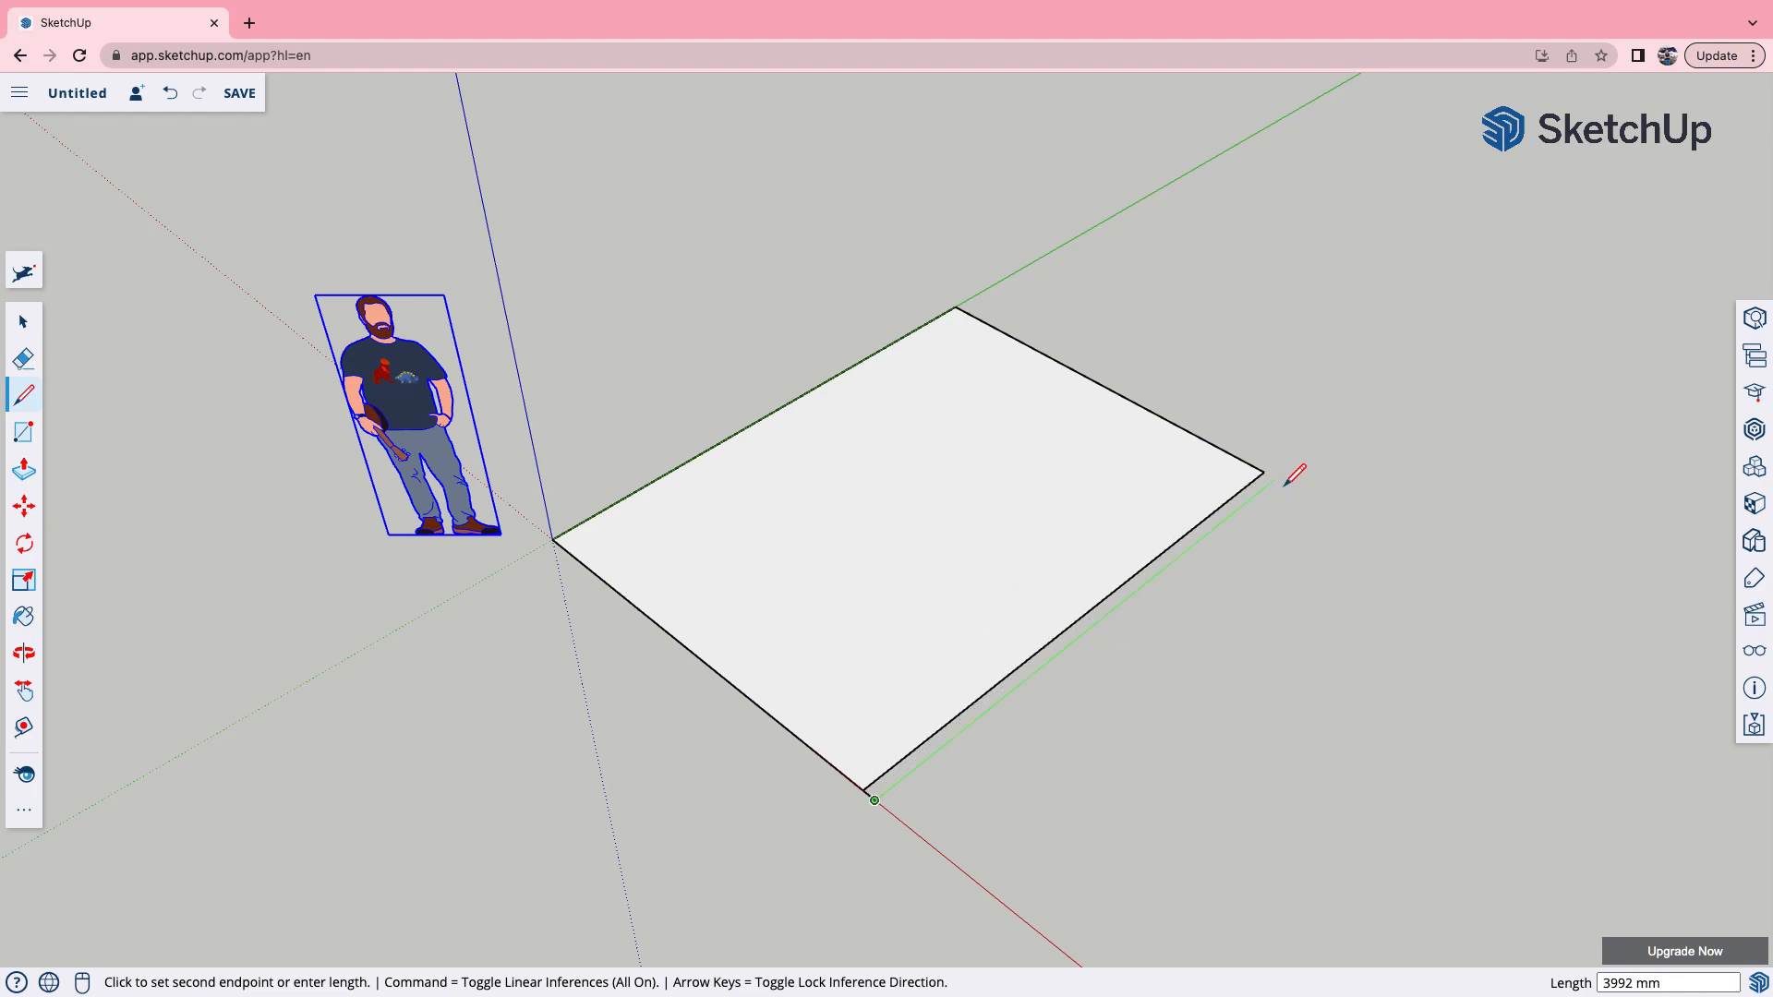
scroll(1304, 462, "up", 2)
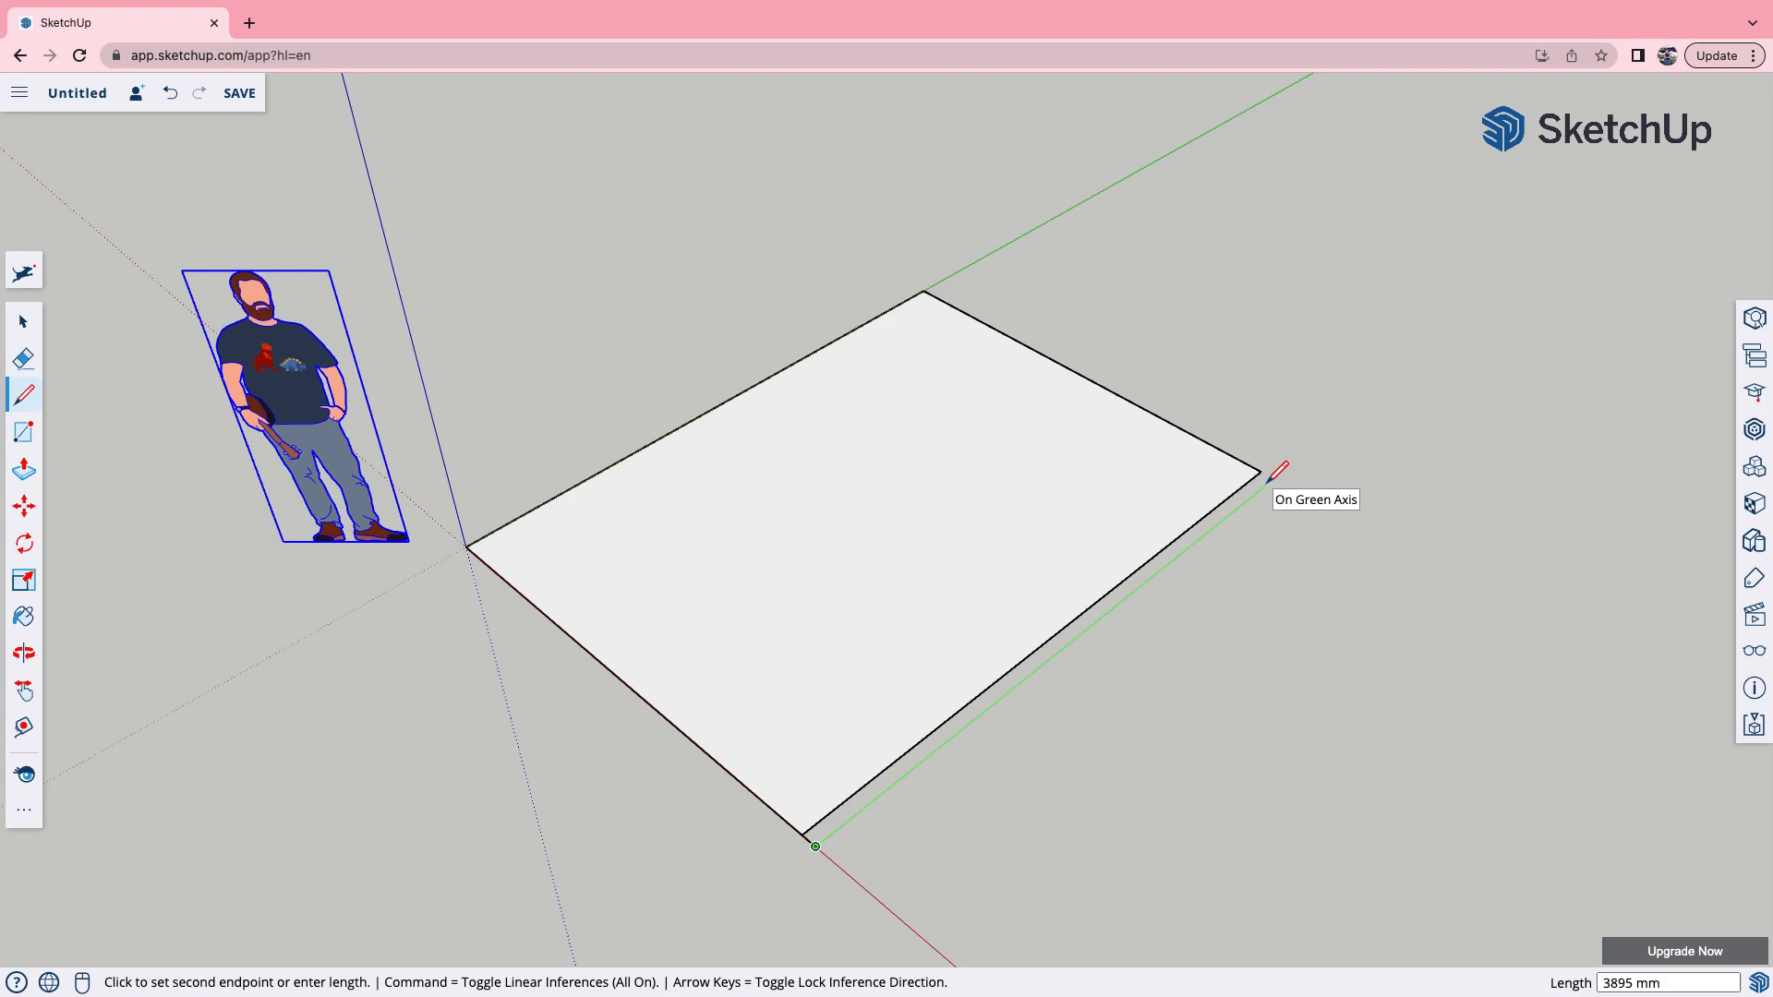
scroll(1274, 475, "up", 5)
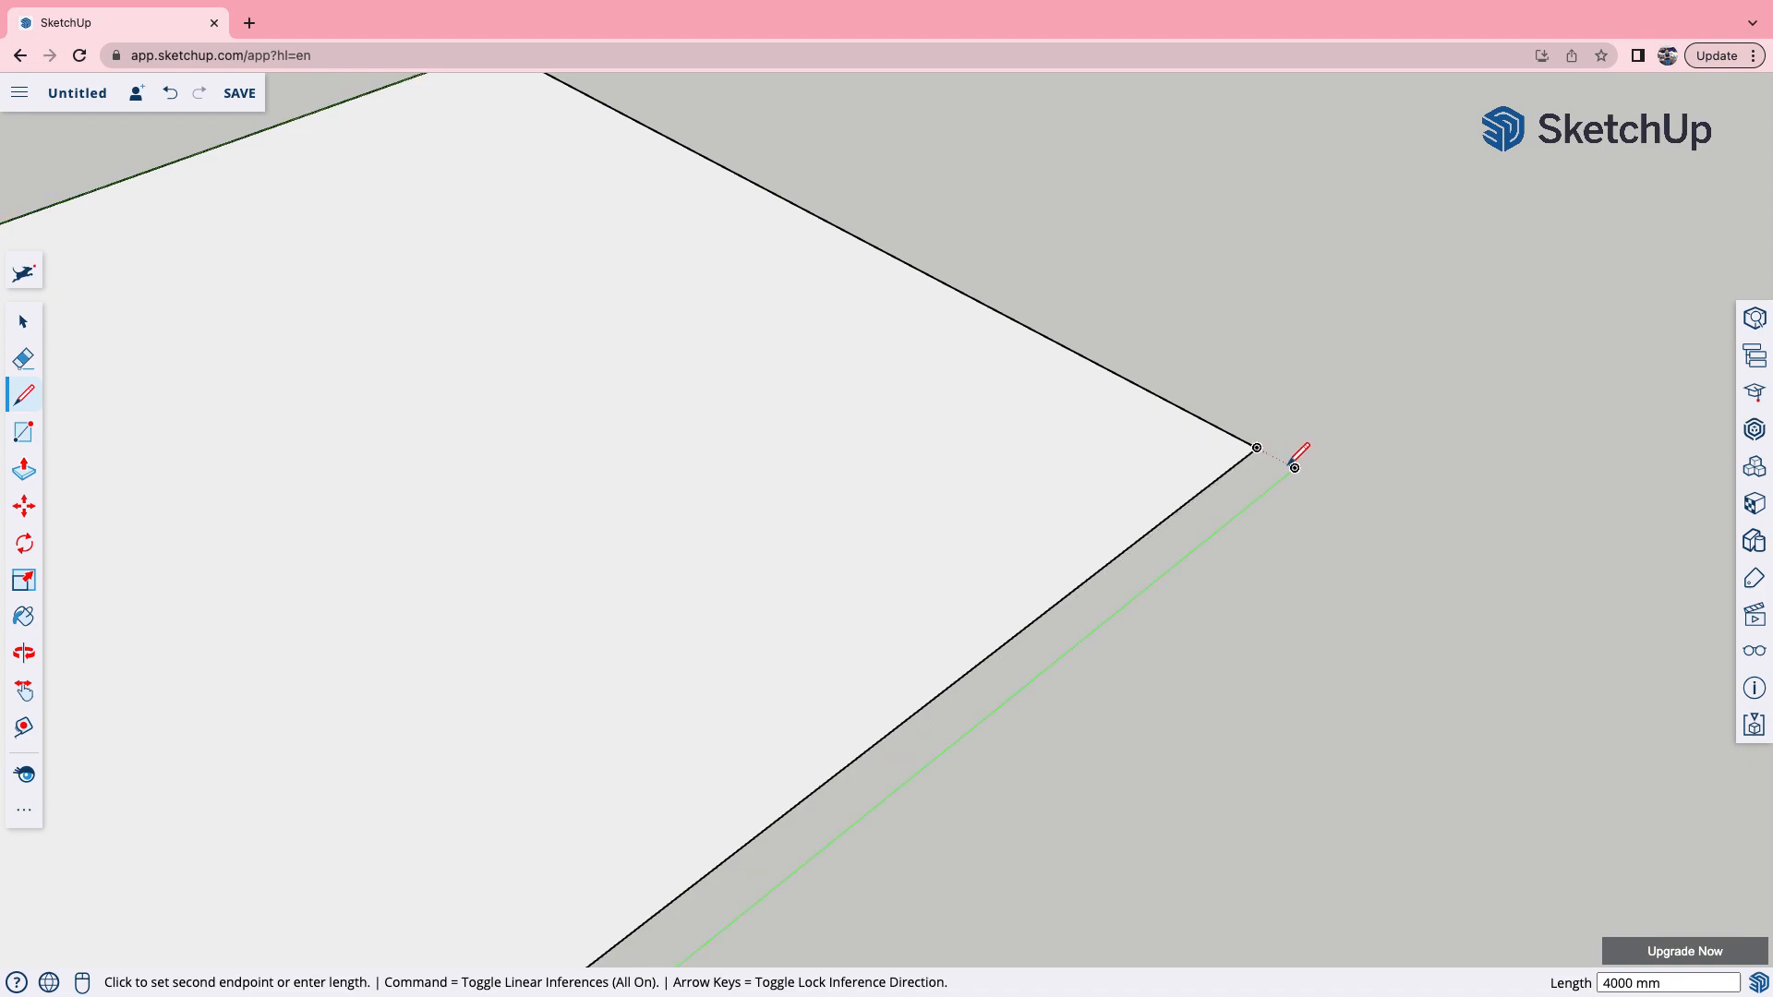
left_click(1295, 468)
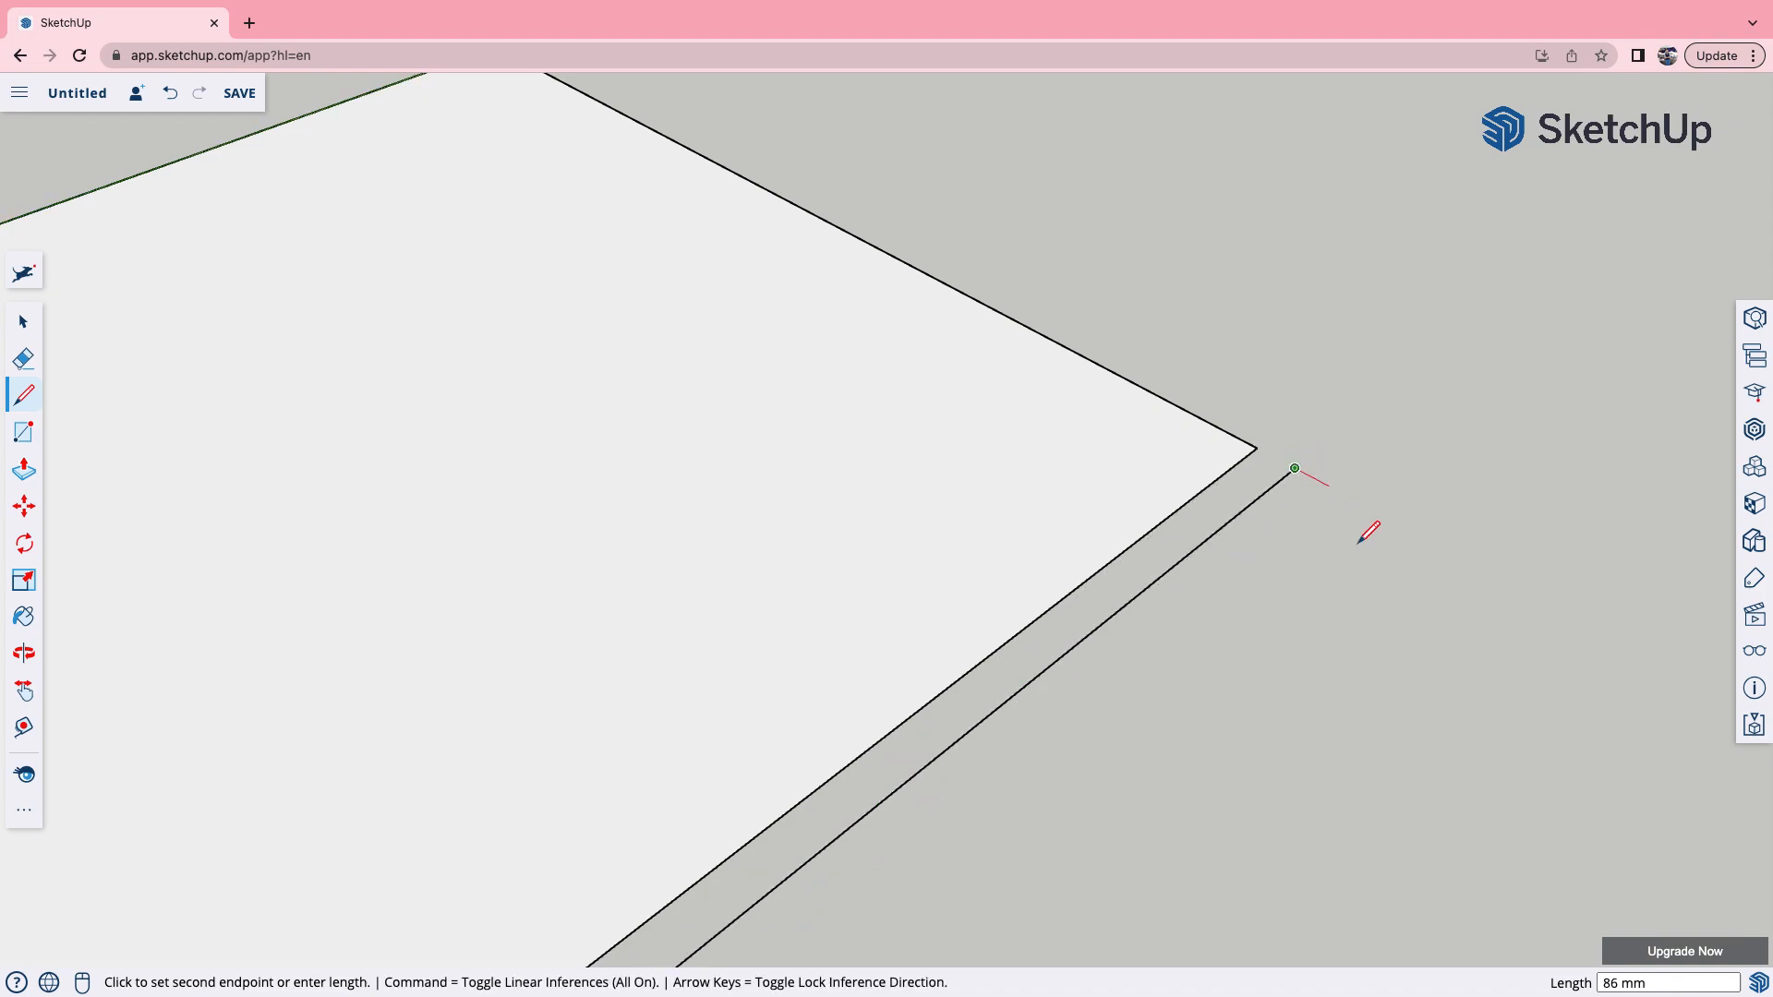
left_click(1256, 448)
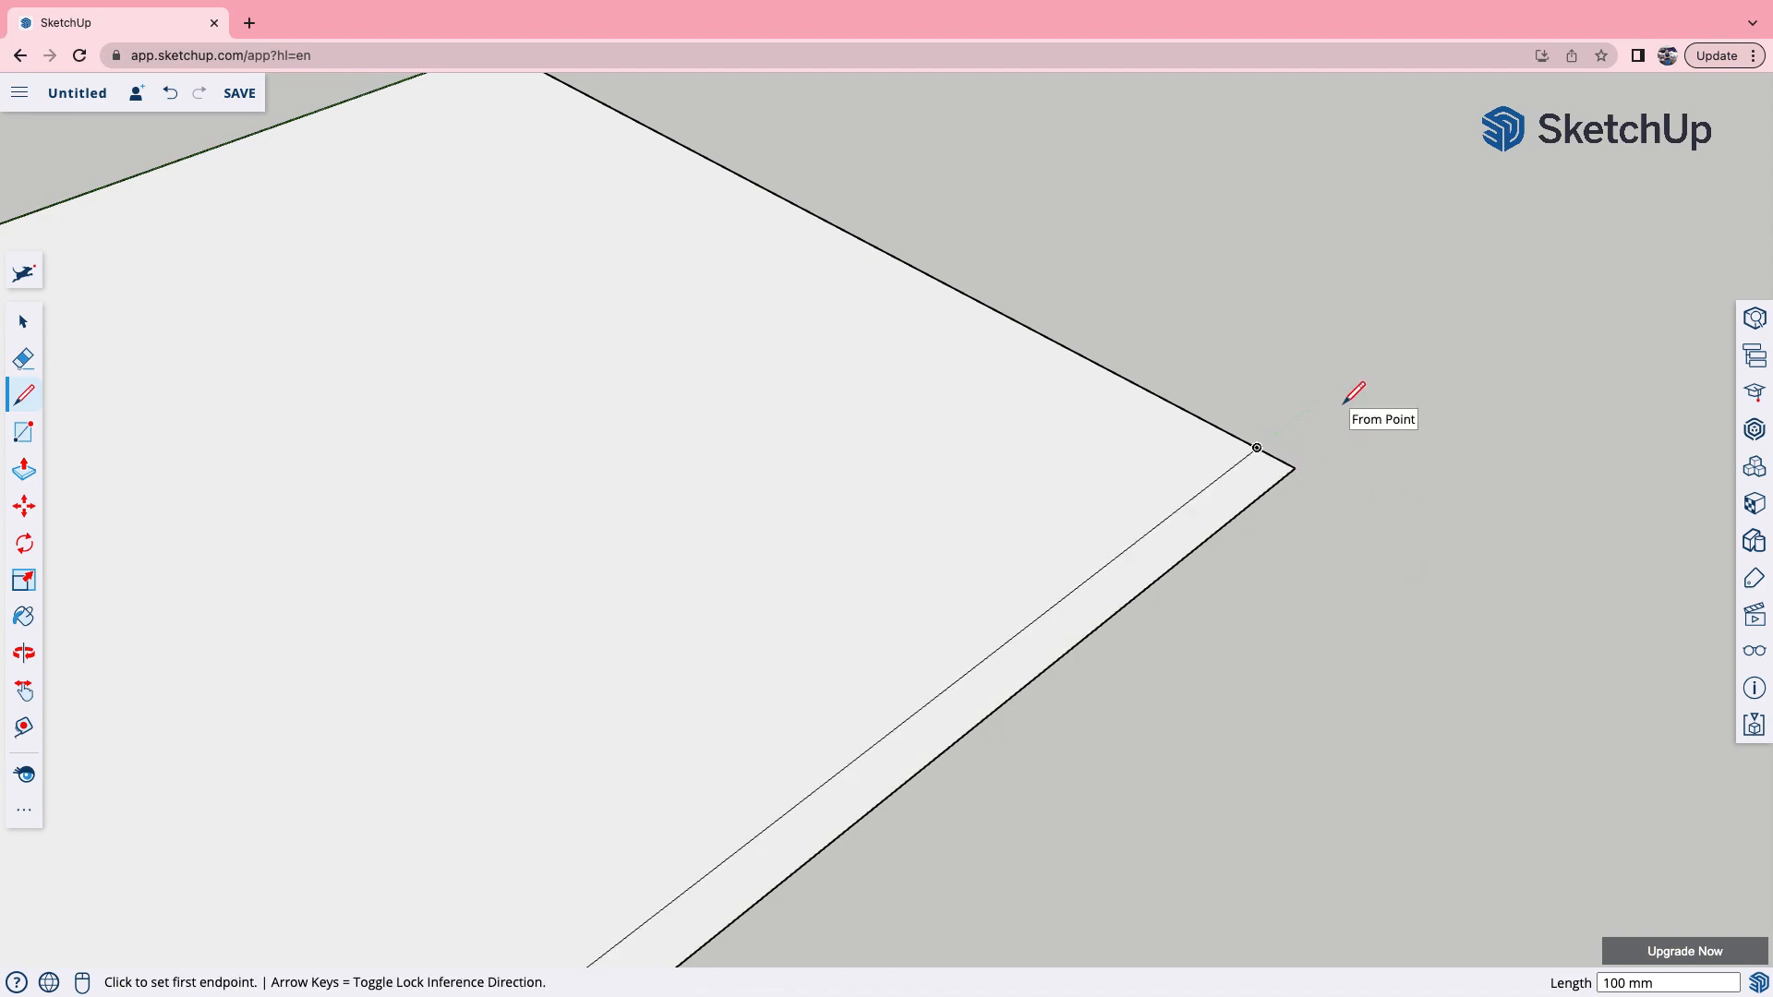
scroll(1345, 403, "down", 5)
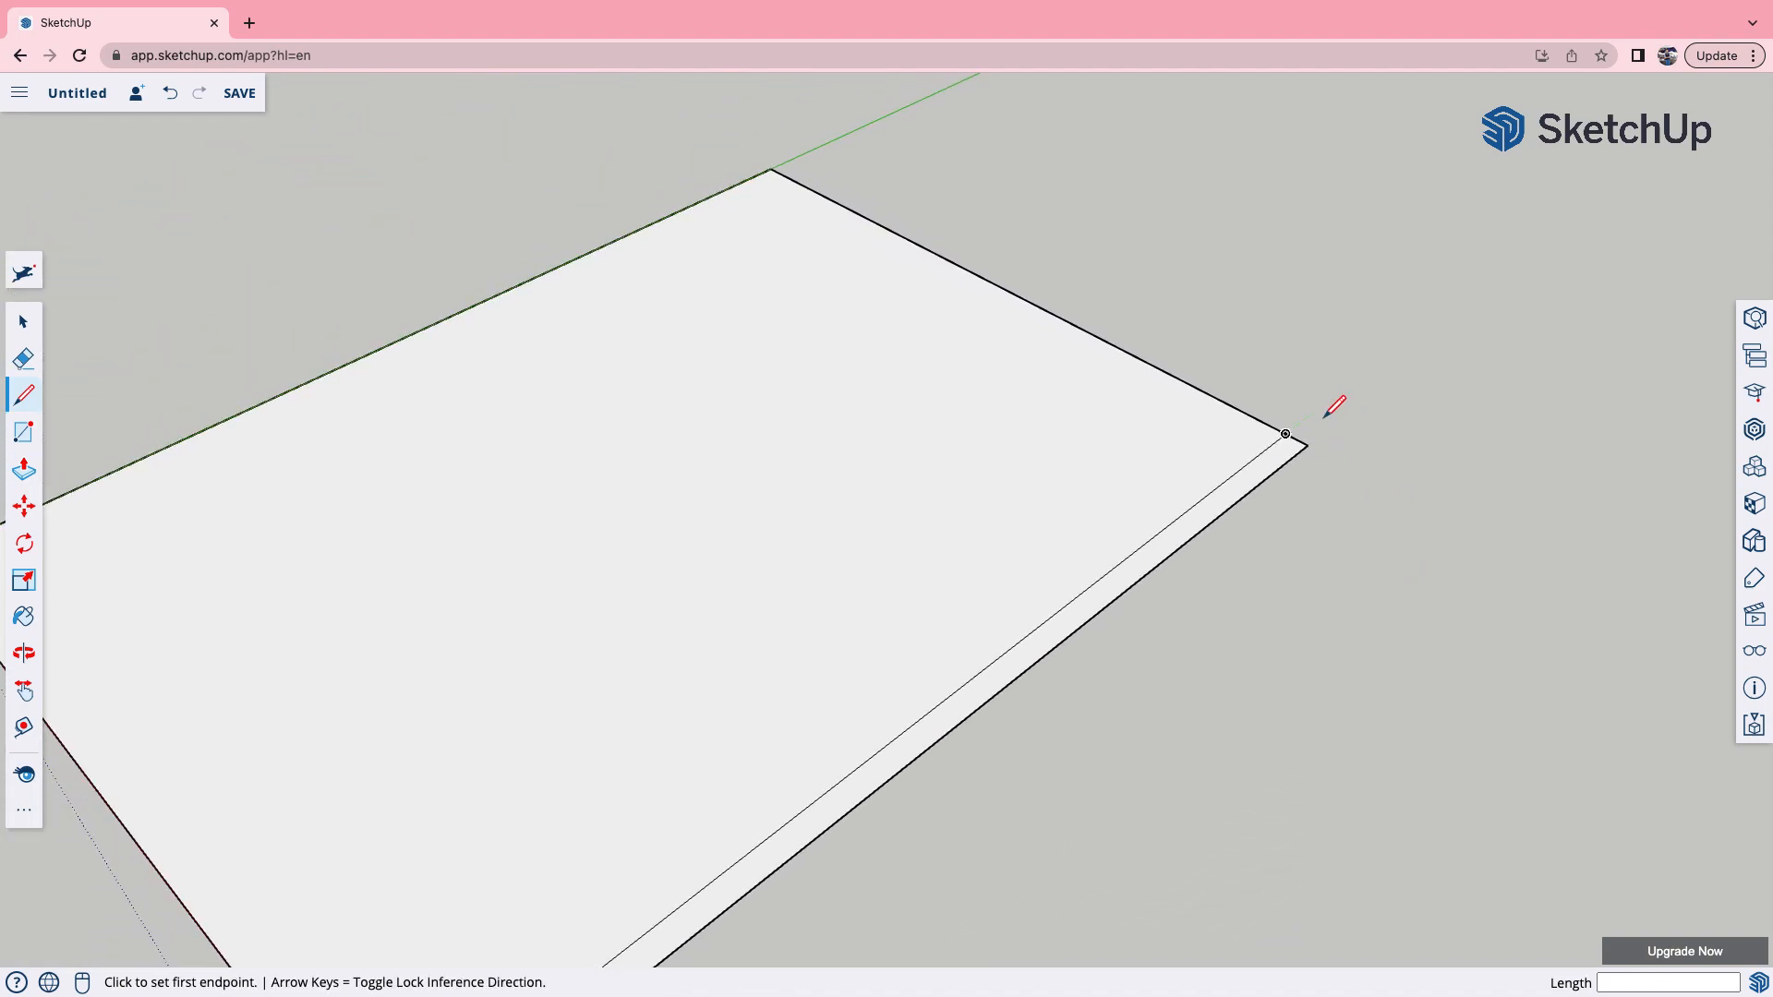
scroll(1326, 415, "down", 5)
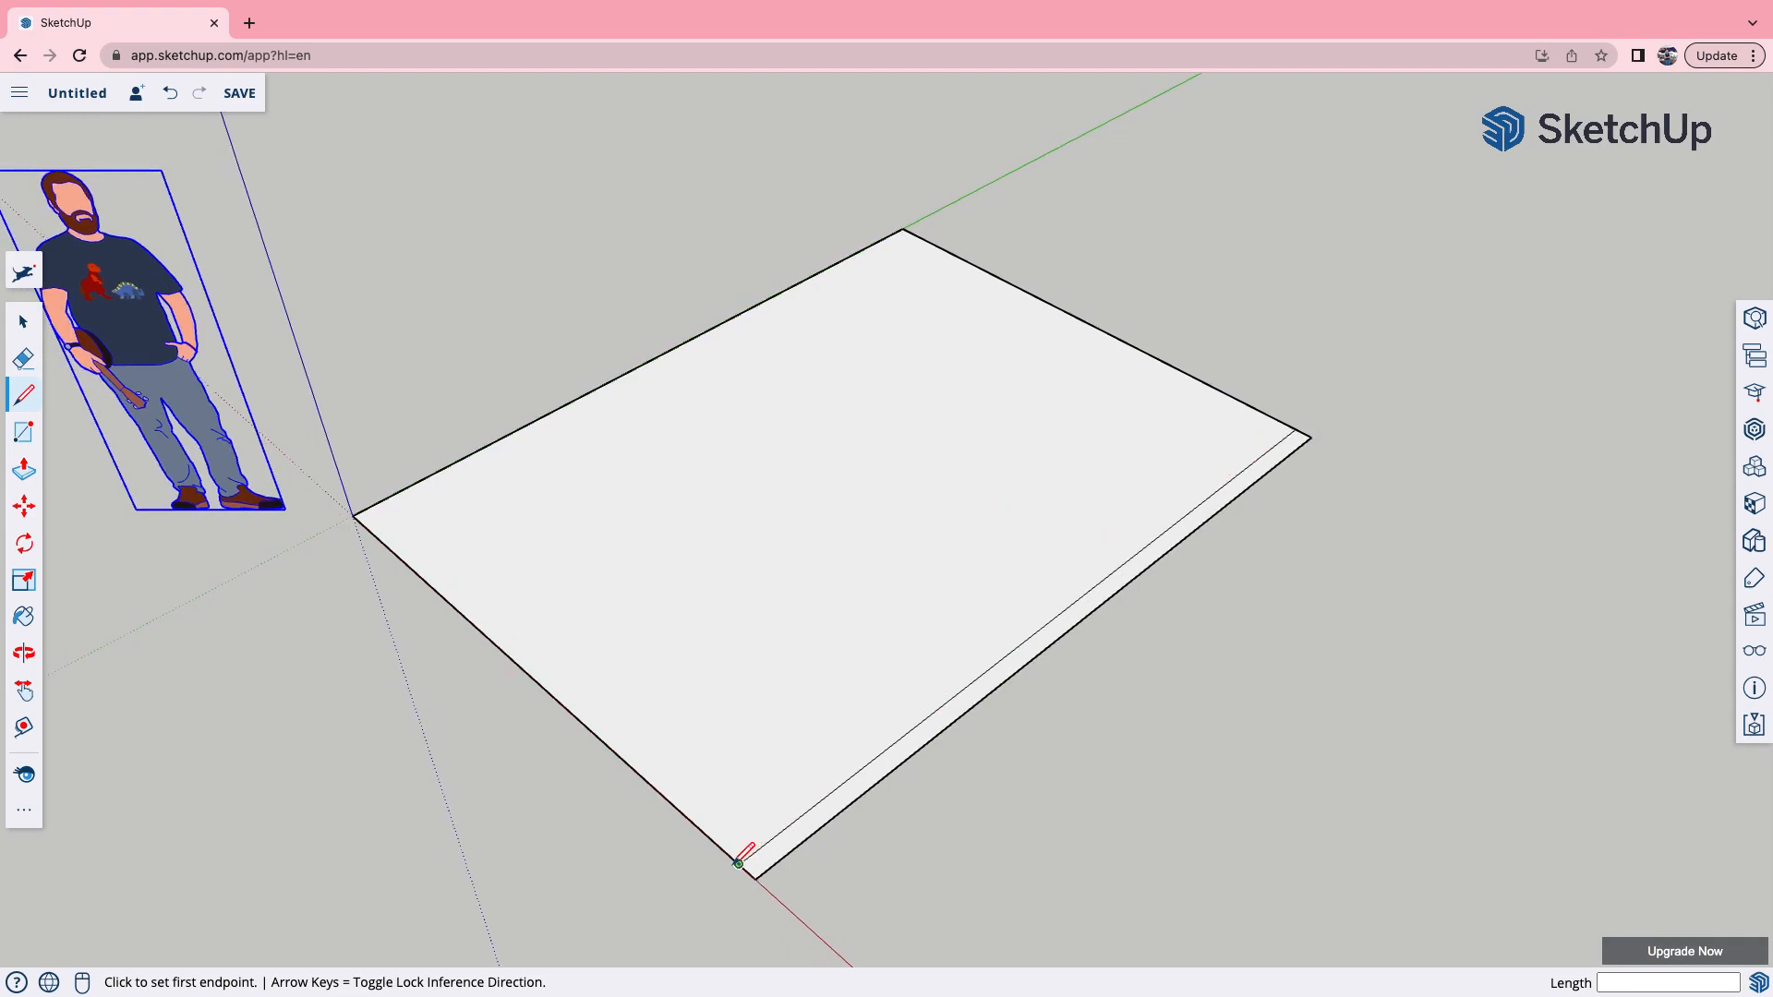
Step: Draw a short 100 mm edge out along the green axis from the strip's far corner
left_click(1312, 436)
scroll(1328, 432, "up", 3)
scroll(1330, 431, "up", 2)
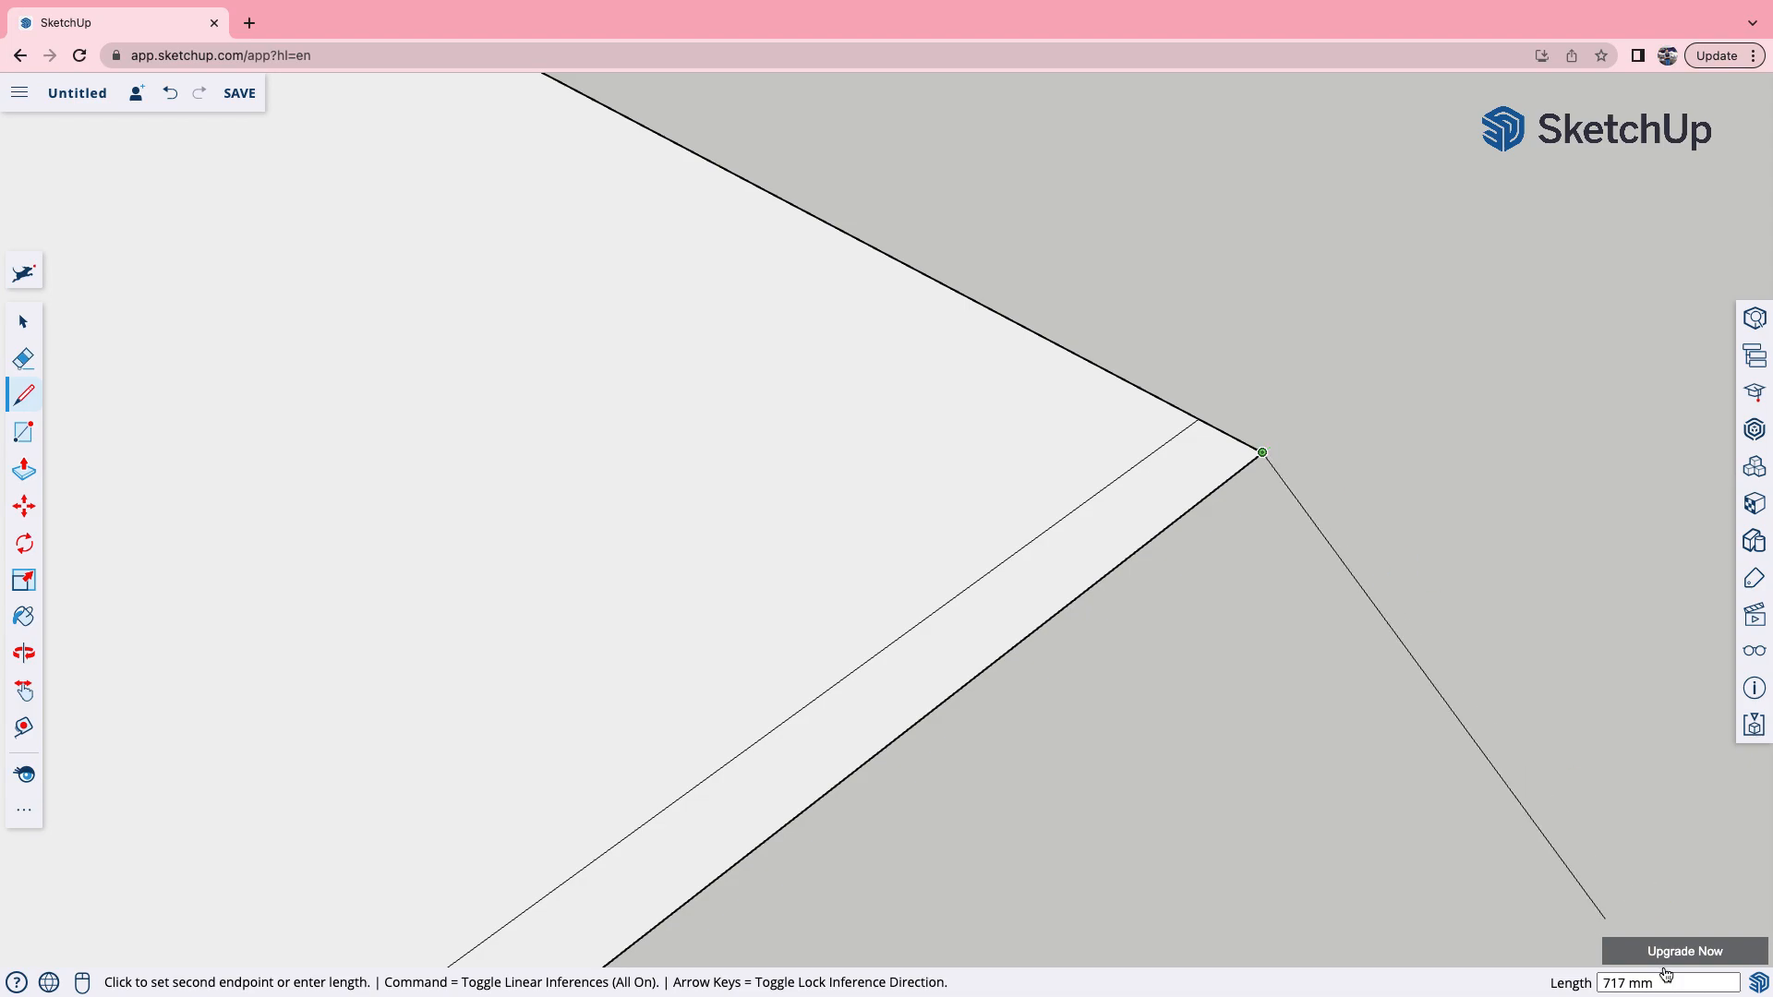
left_click(1306, 420)
scroll(1493, 507, "down", 10)
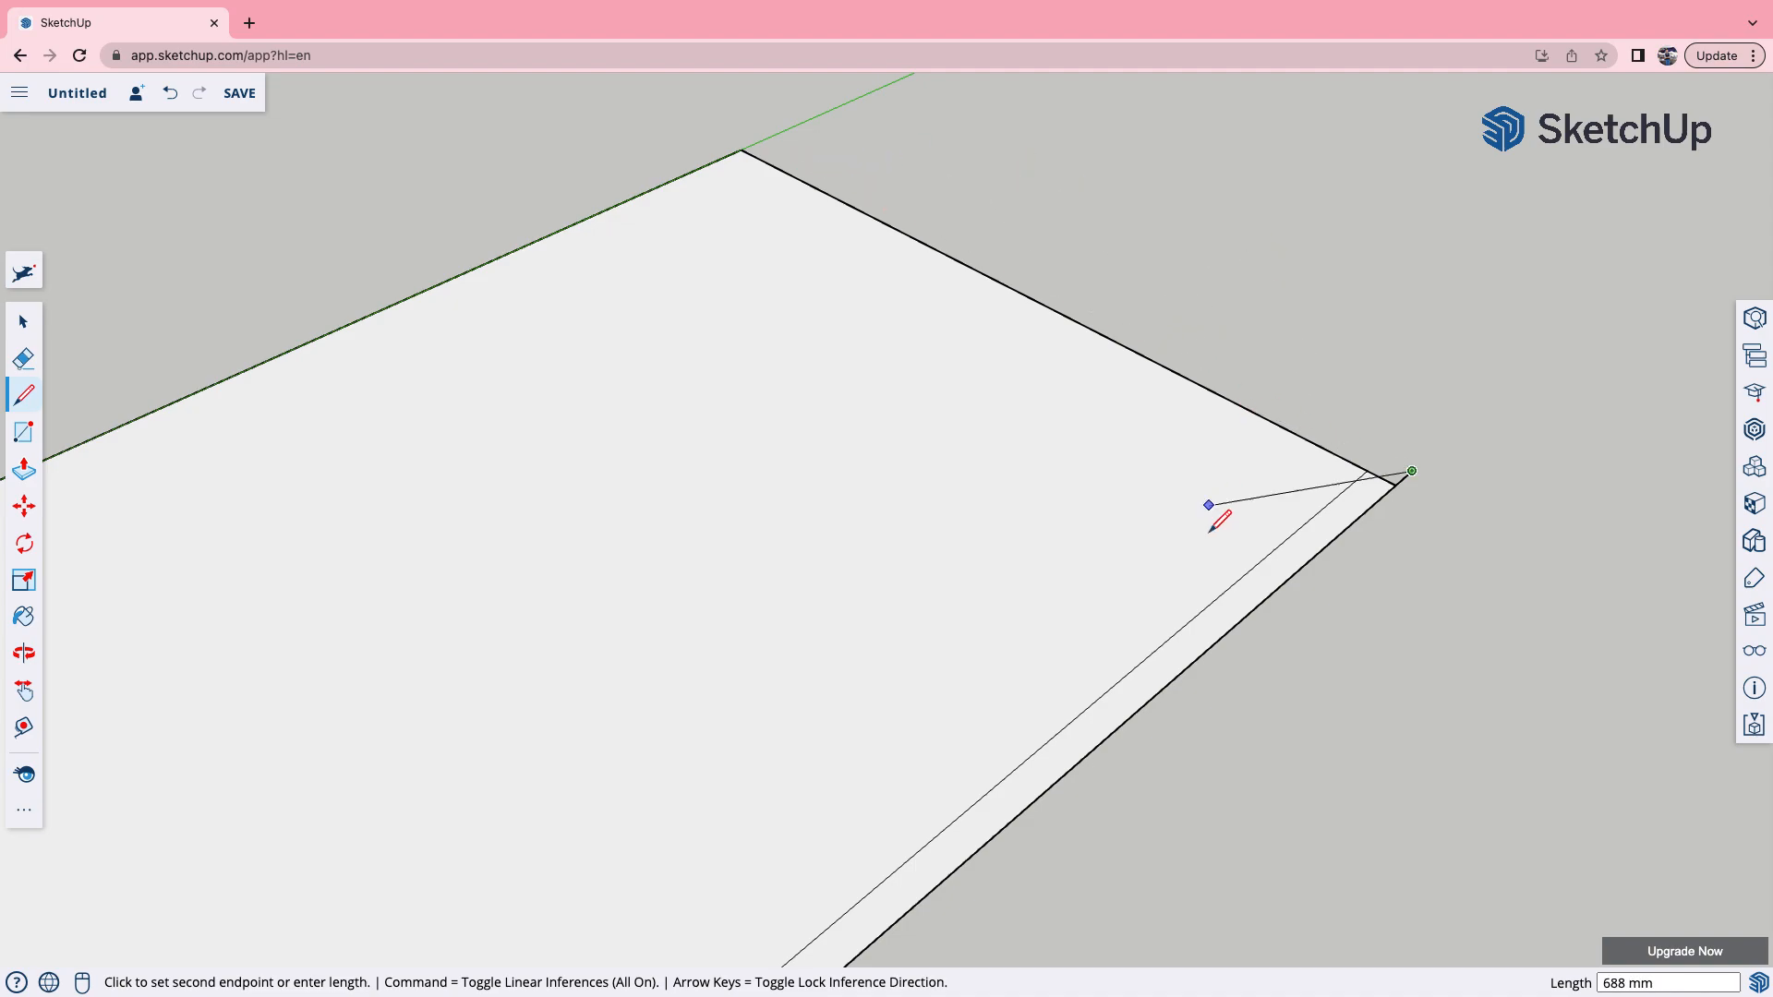
scroll(1219, 508, "down", 2)
scroll(854, 194, "up", 3)
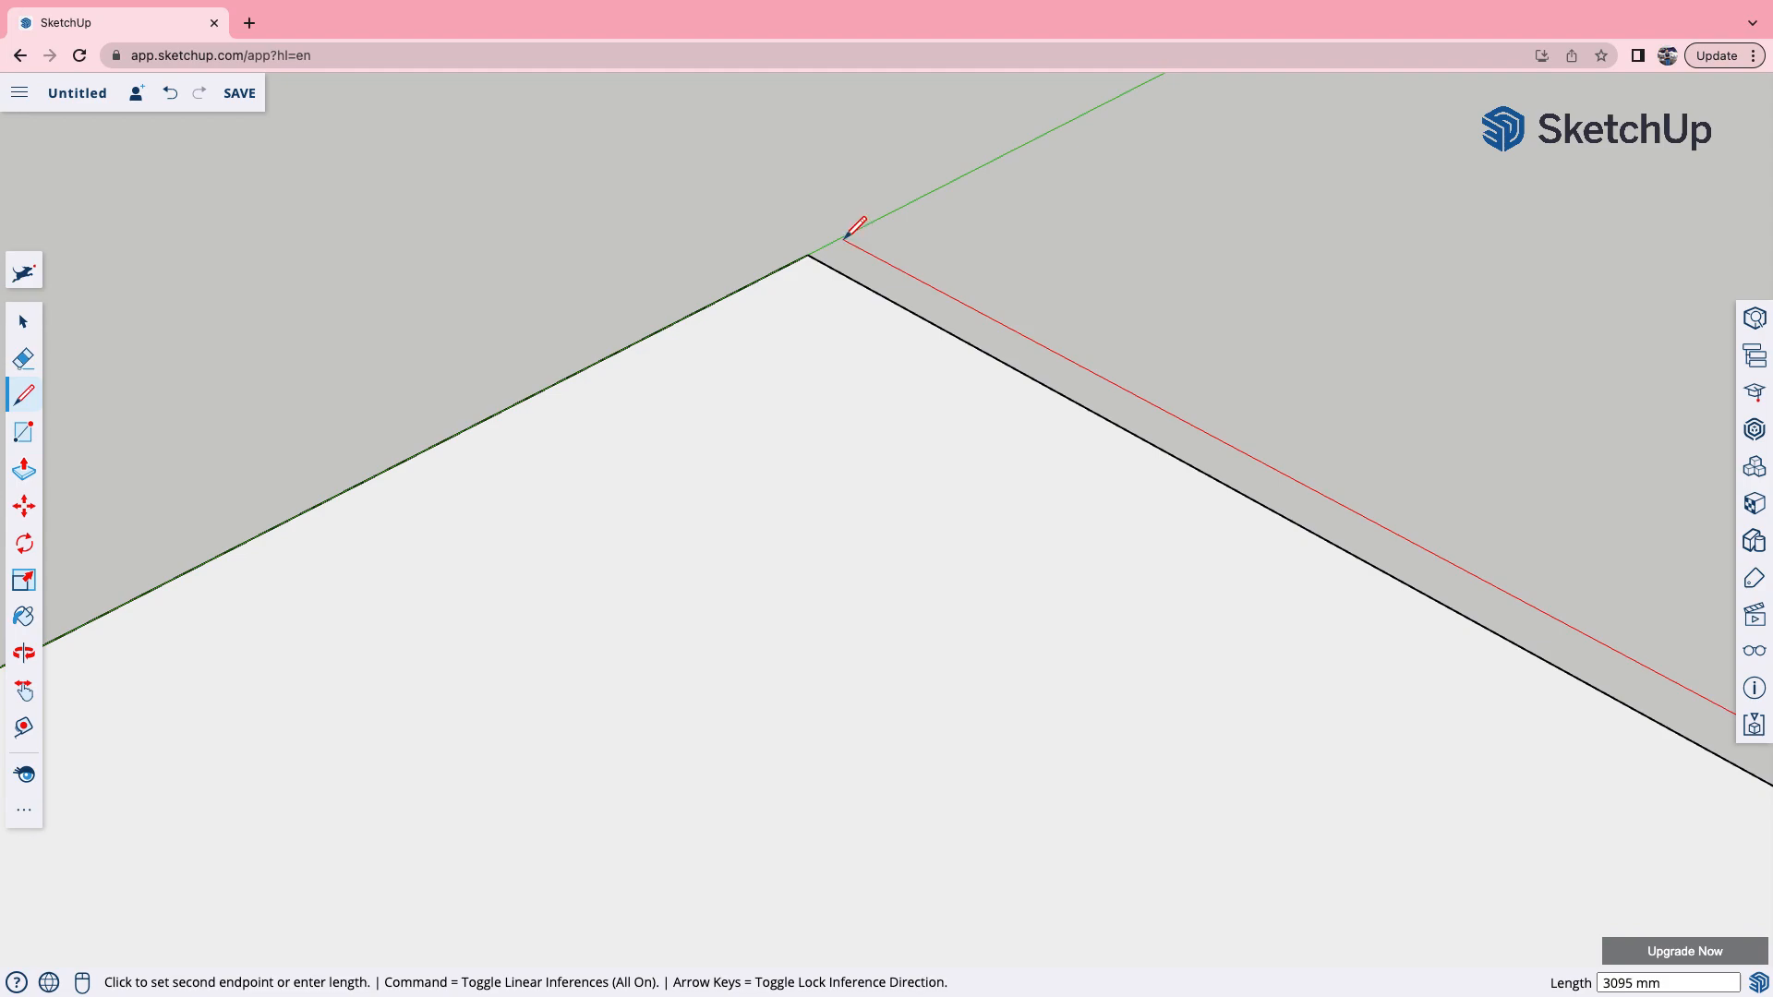
scroll(840, 237, "up", 2)
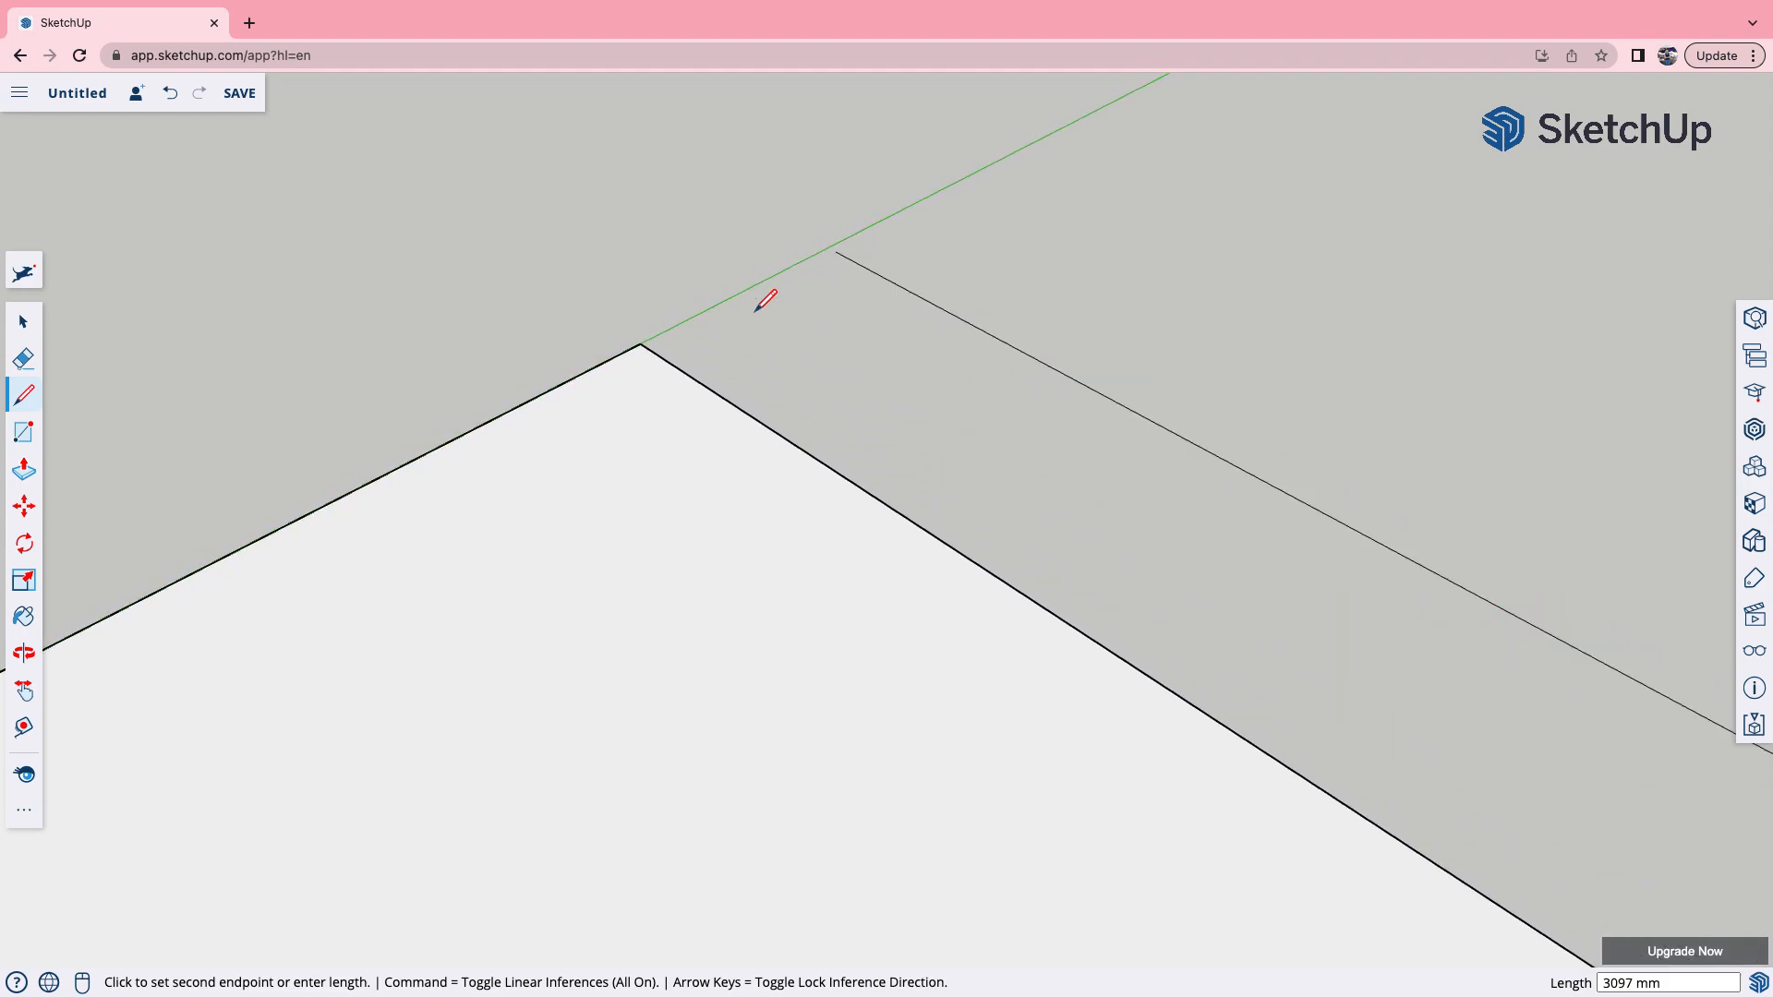
Step: Draw a long edge parallel to the red axis, ending at the corner to split the face
left_click(856, 234)
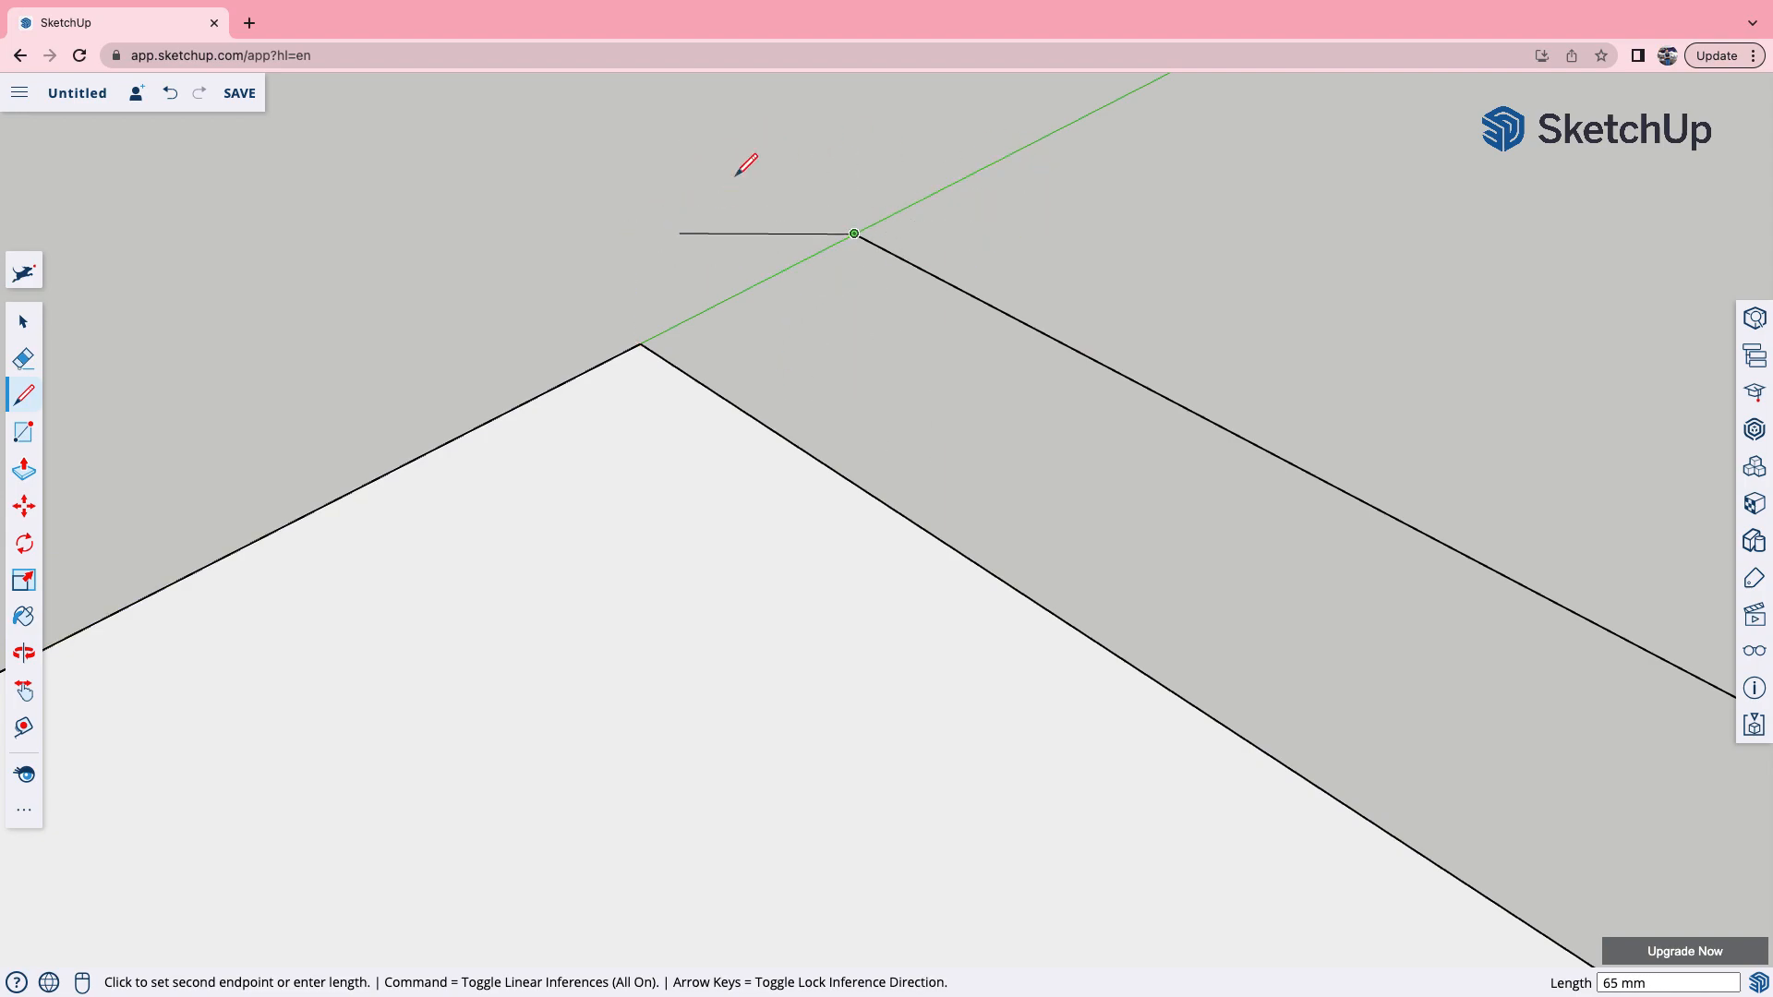
left_click(640, 343)
scroll(923, 503, "down", 3)
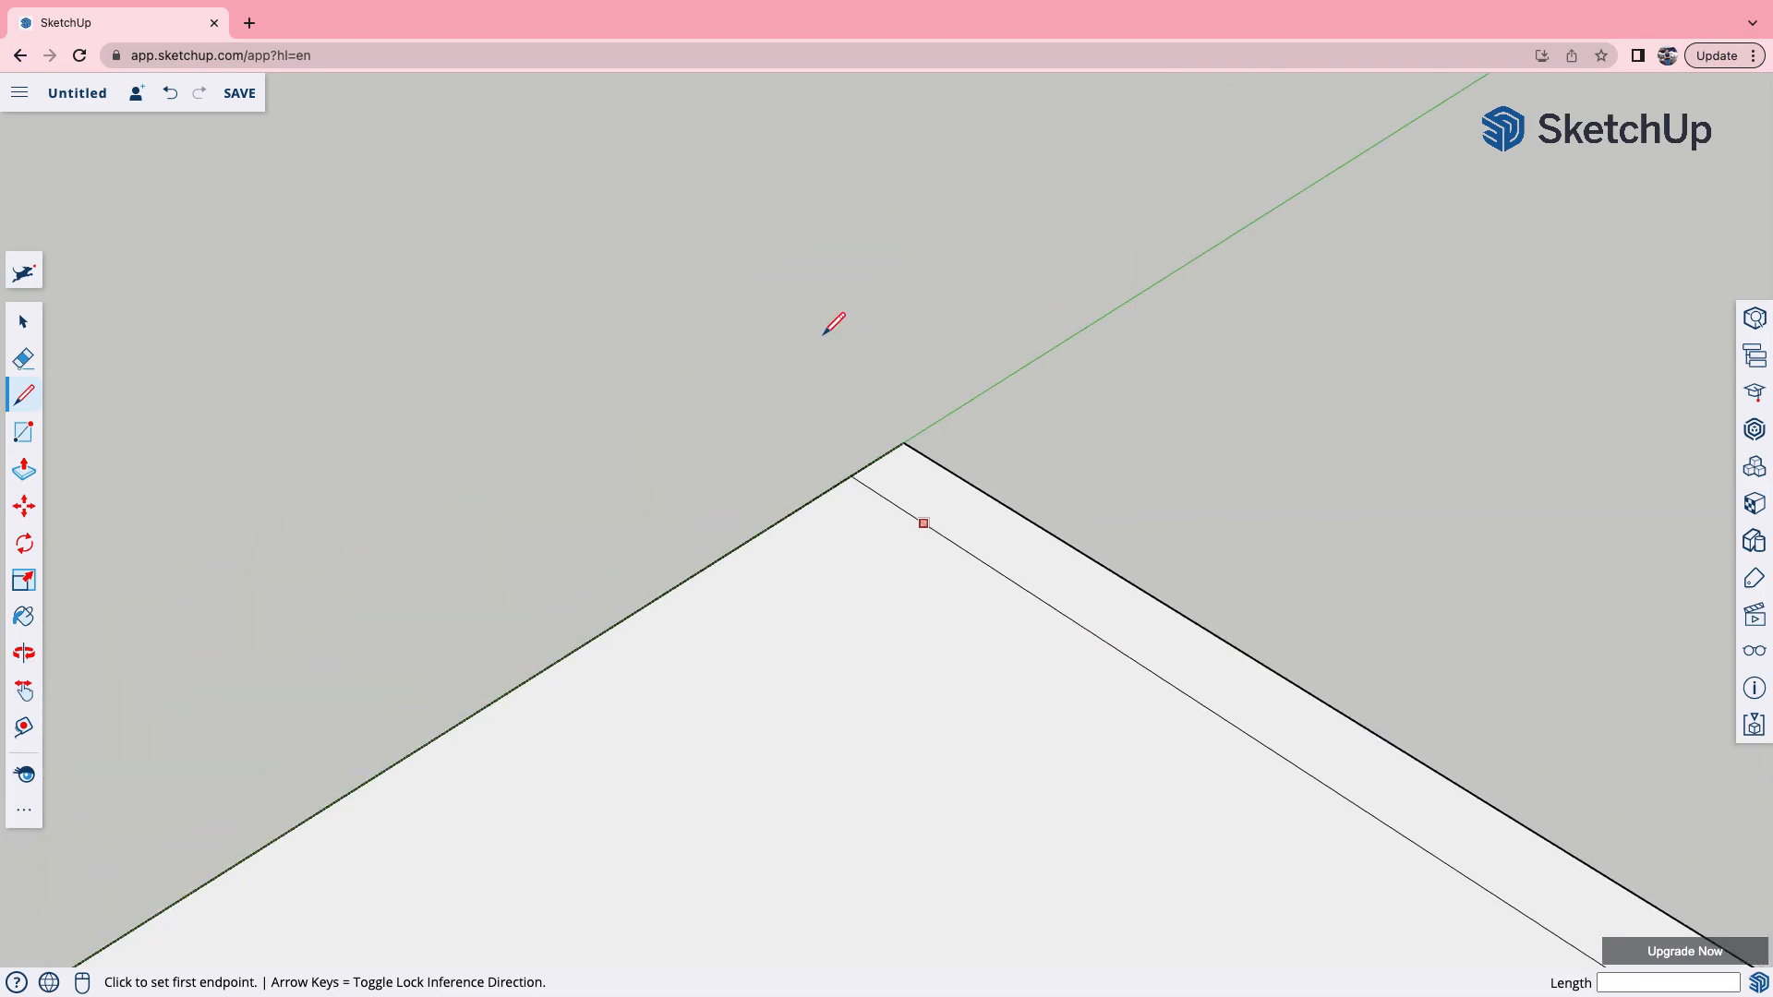
scroll(823, 334, "down", 5)
scroll(1042, 523, "up", 3)
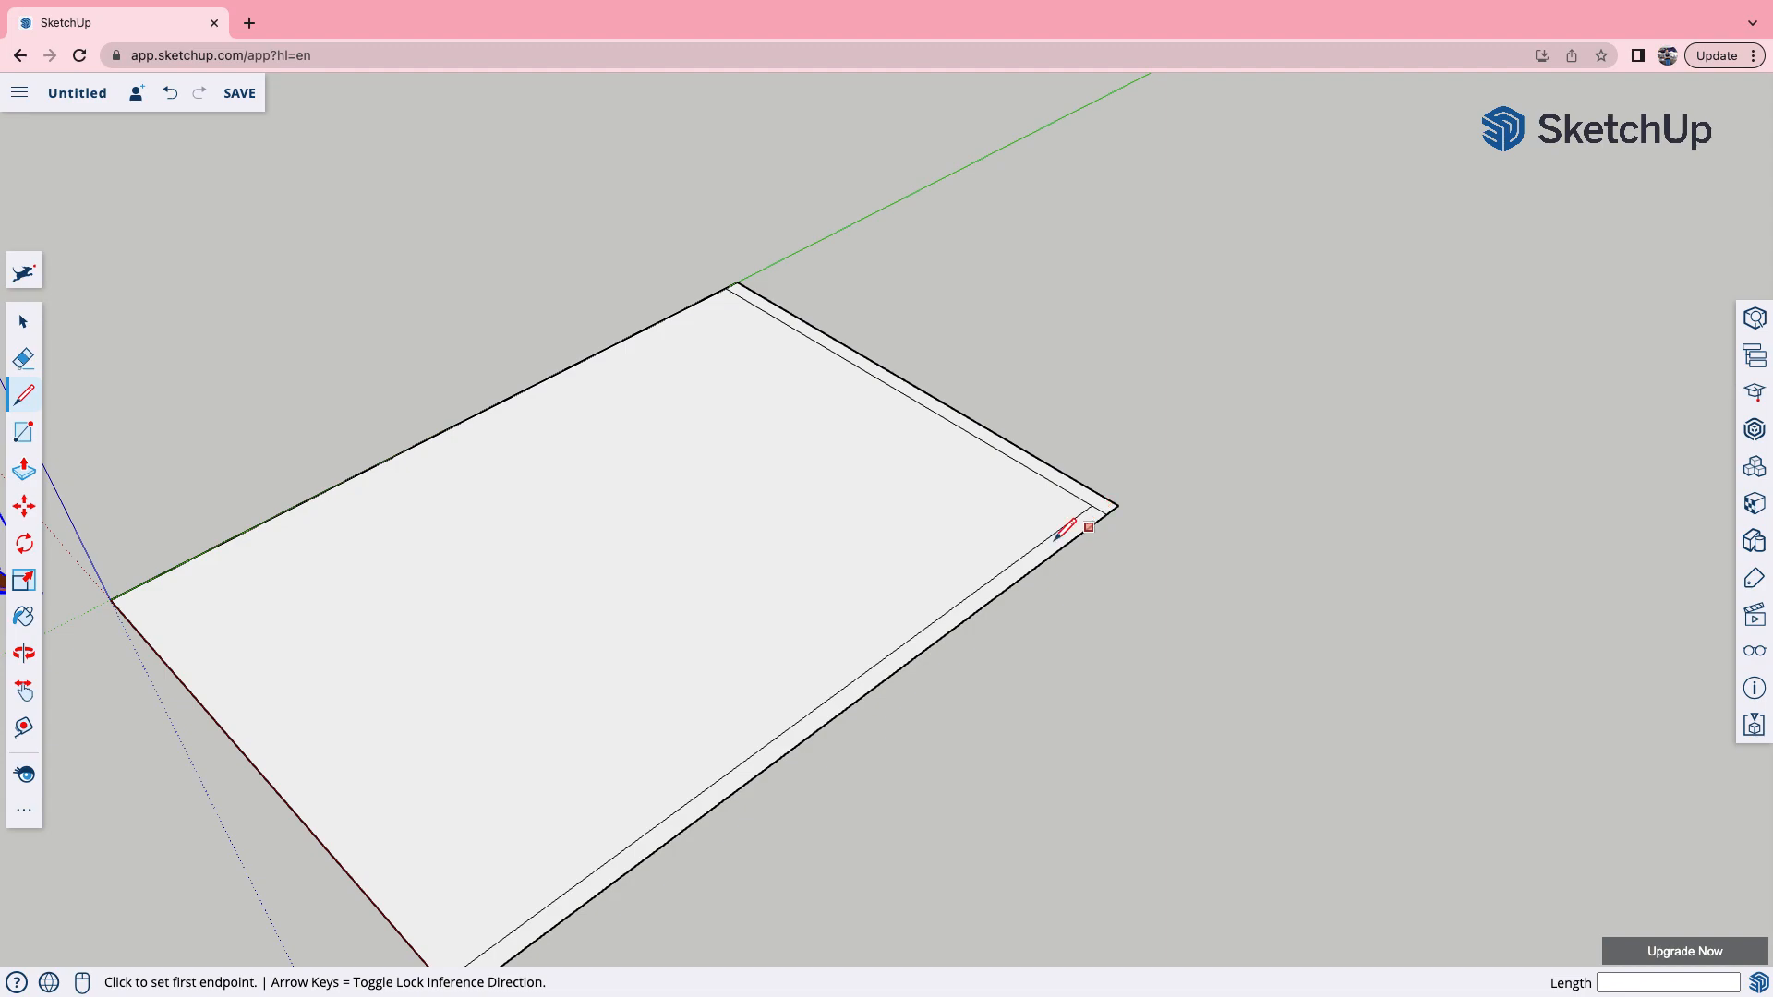
scroll(722, 199, "up", 5)
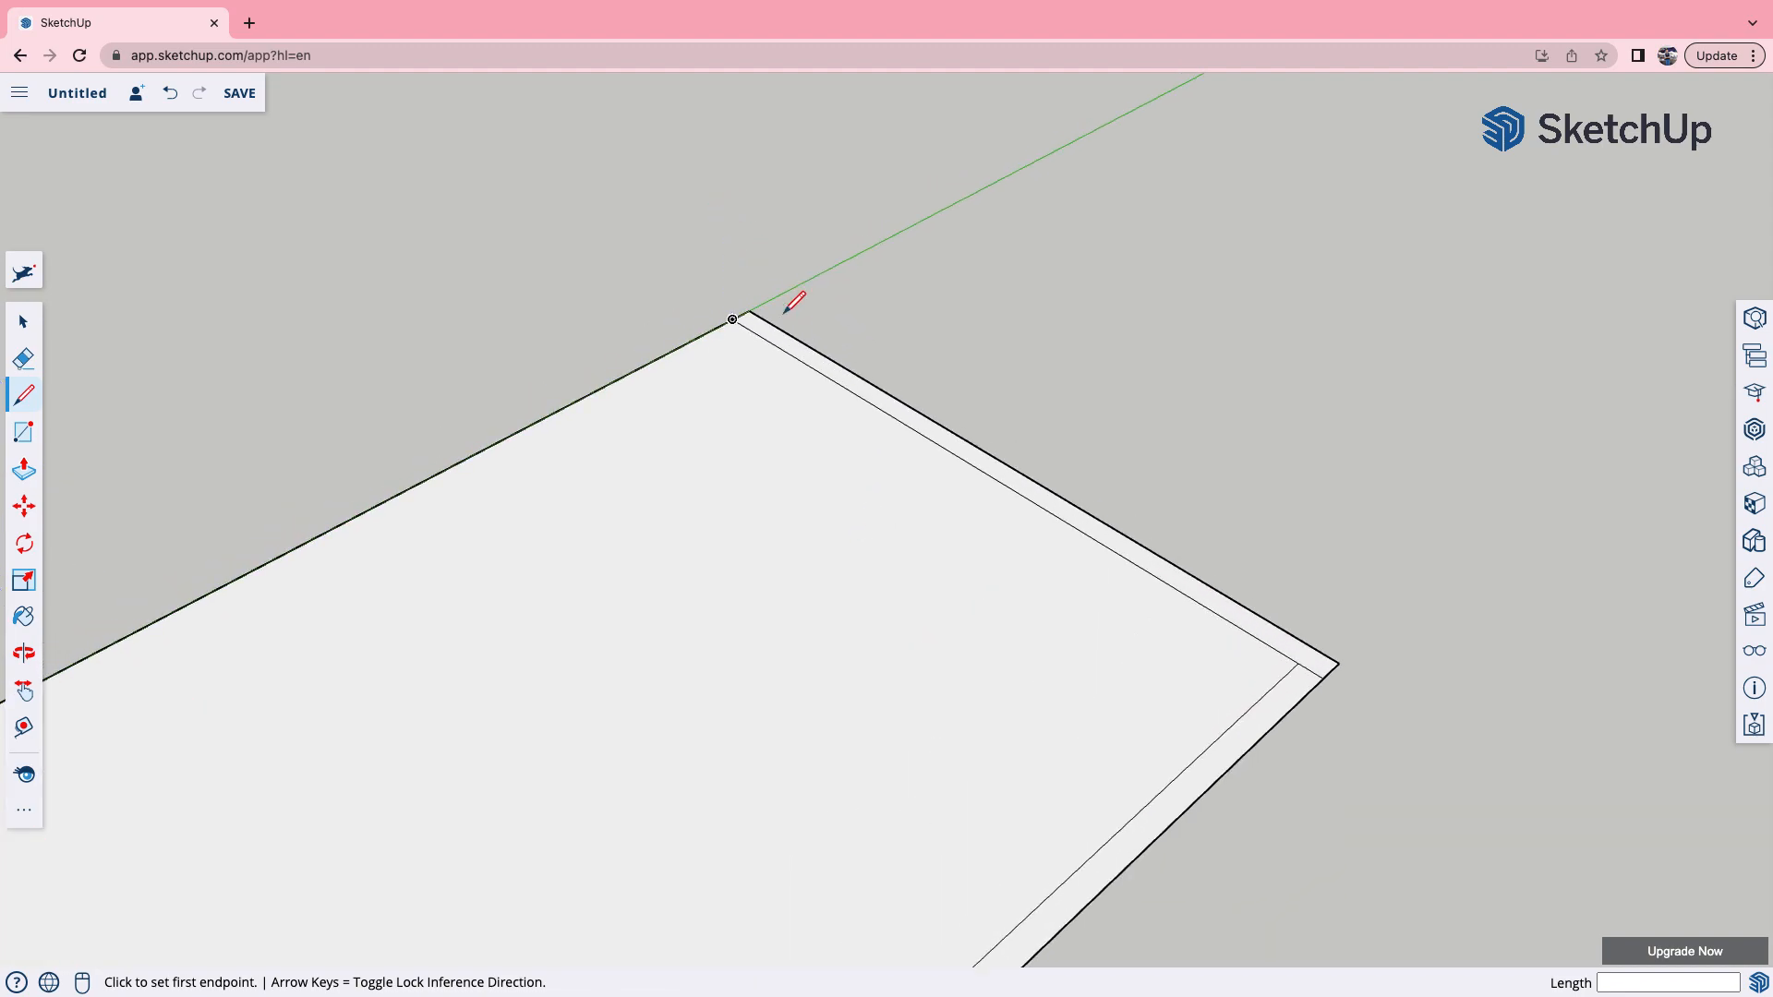
Step: Outline a 100 mm strip outside the rectangle's left edge, closing it into a face
left_click(792, 313)
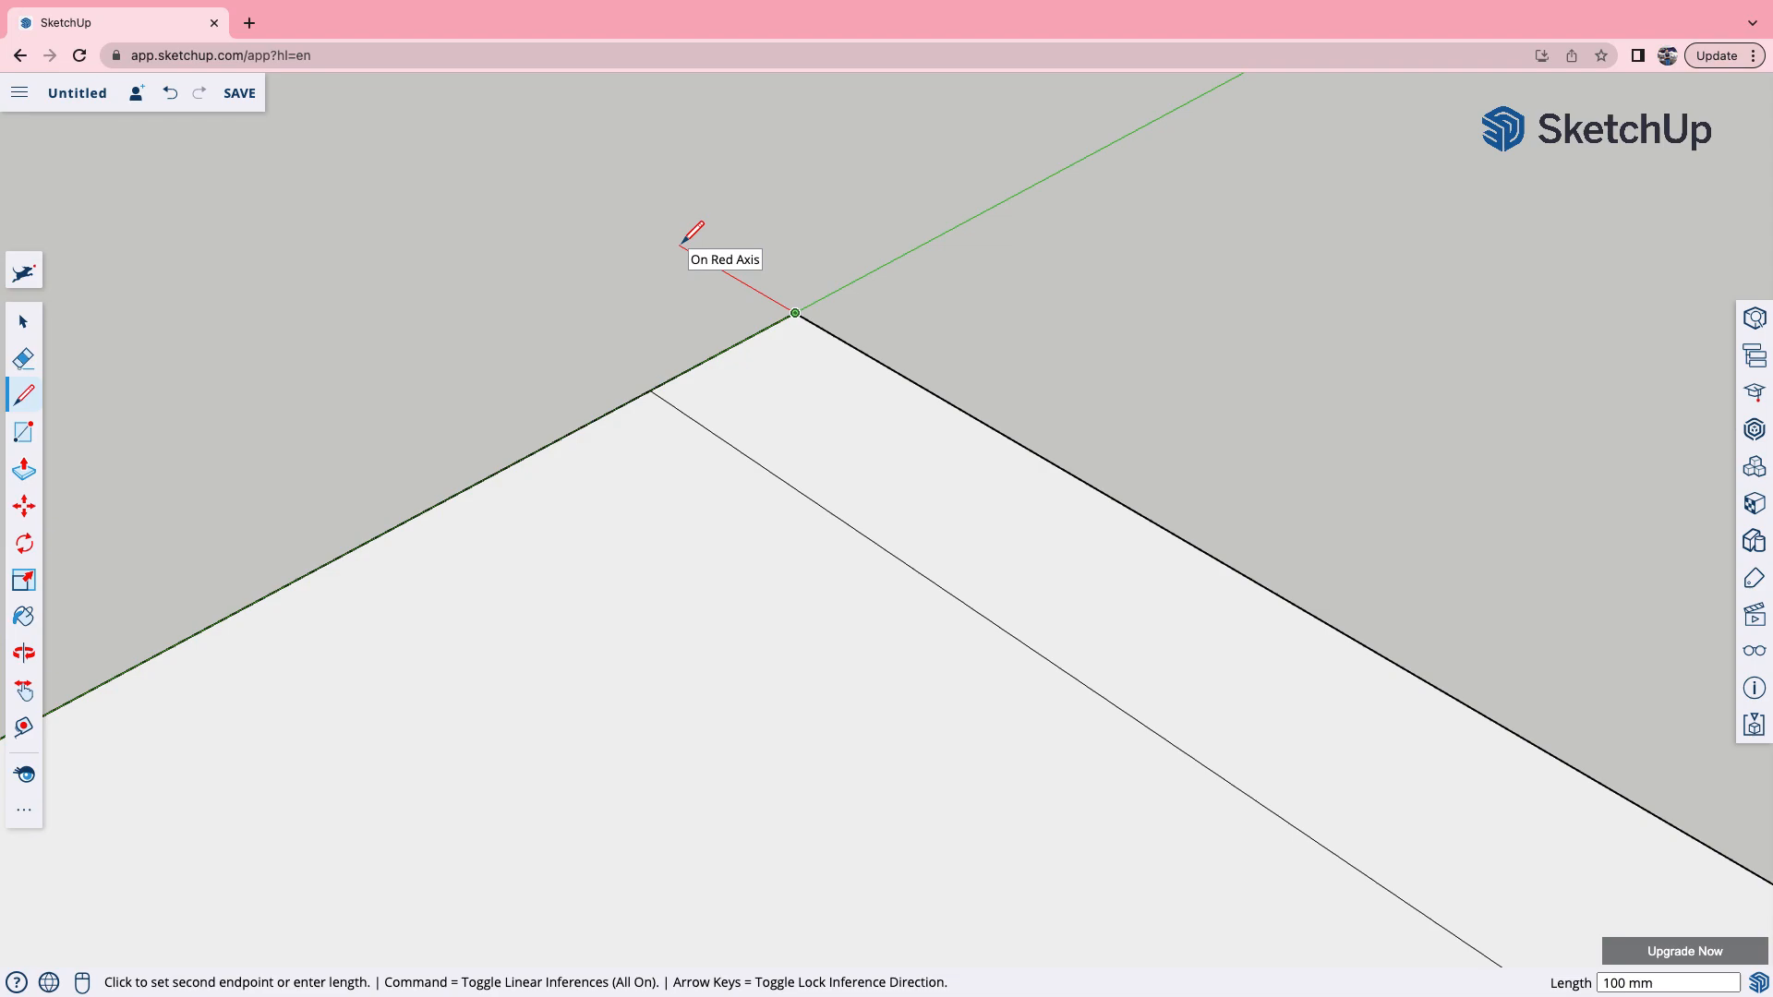
left_click(681, 245)
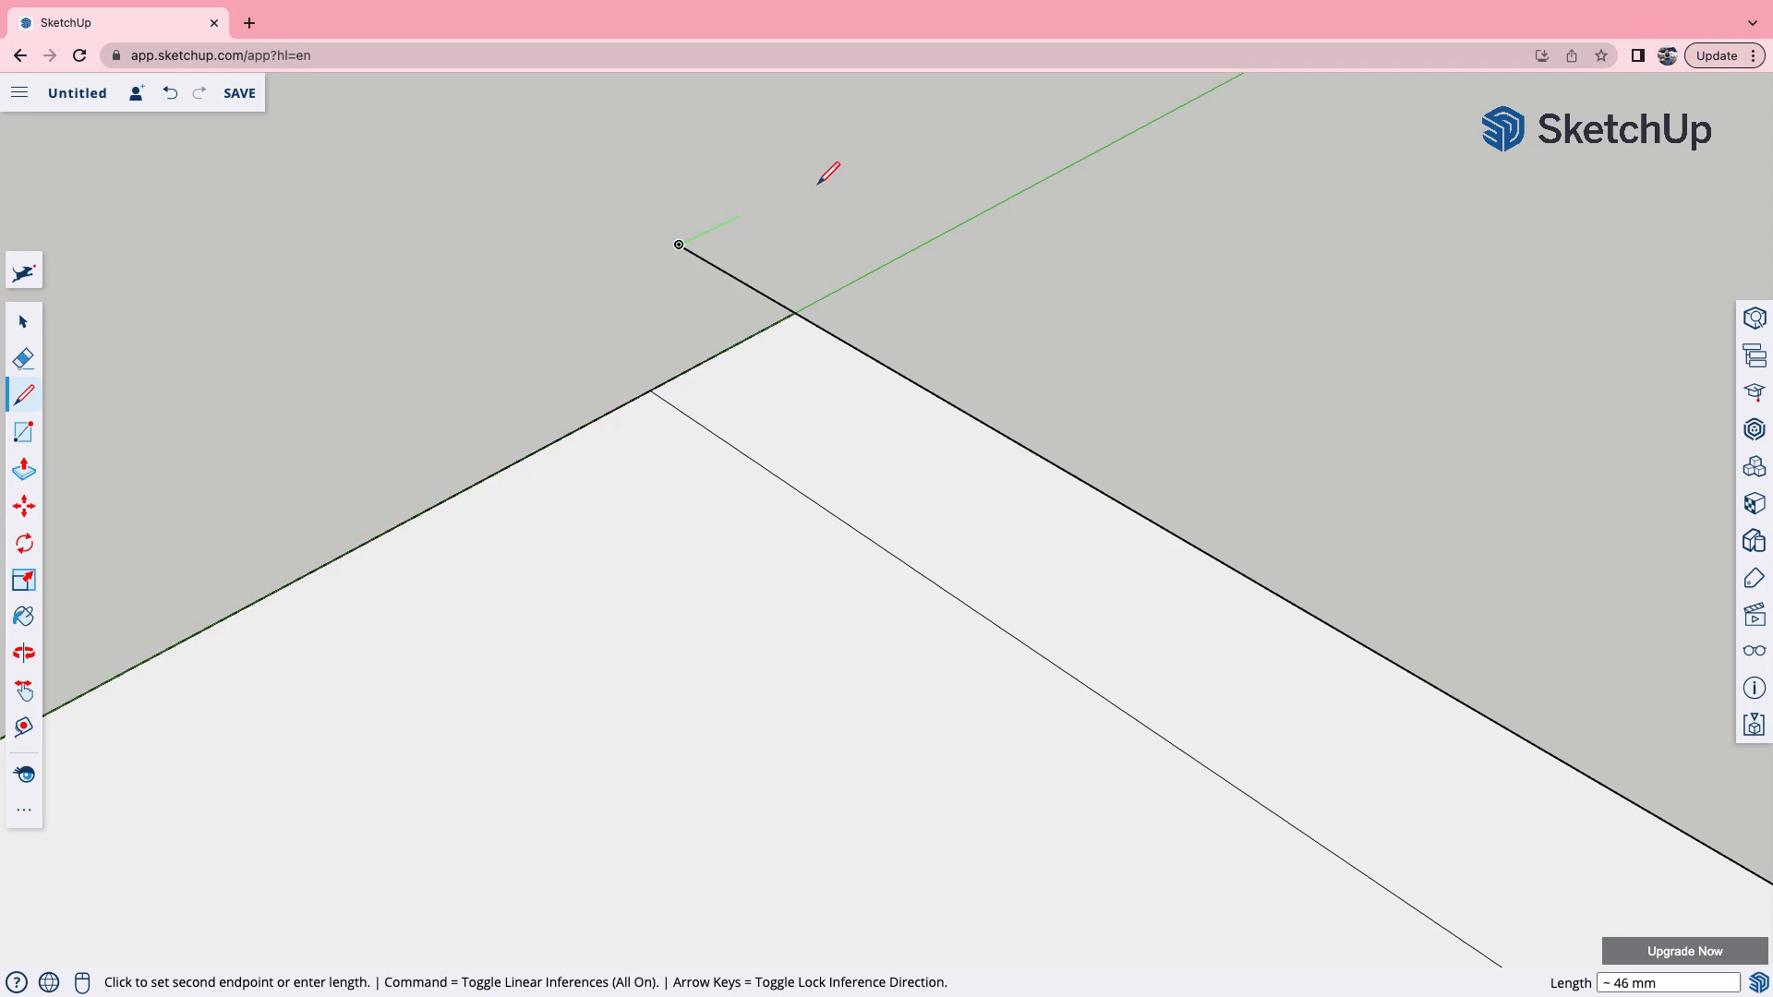
scroll(831, 165, "down", 5)
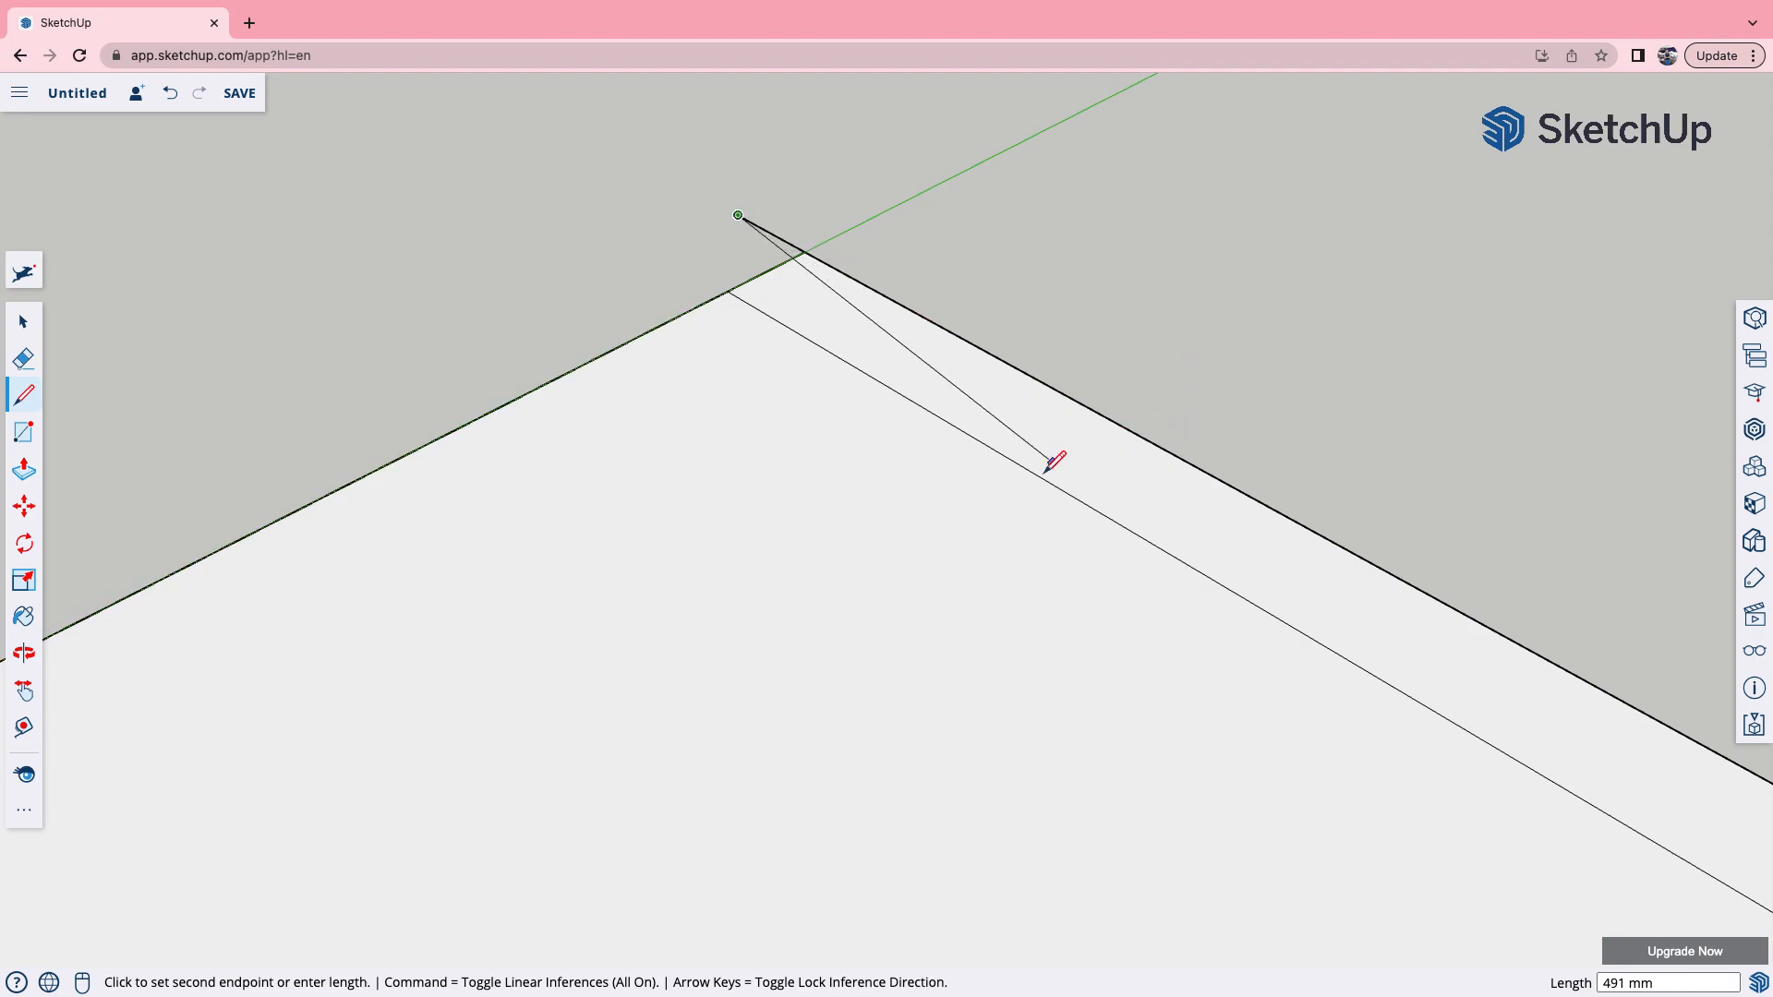
scroll(1111, 207, "down", 1)
scroll(1112, 206, "down", 4)
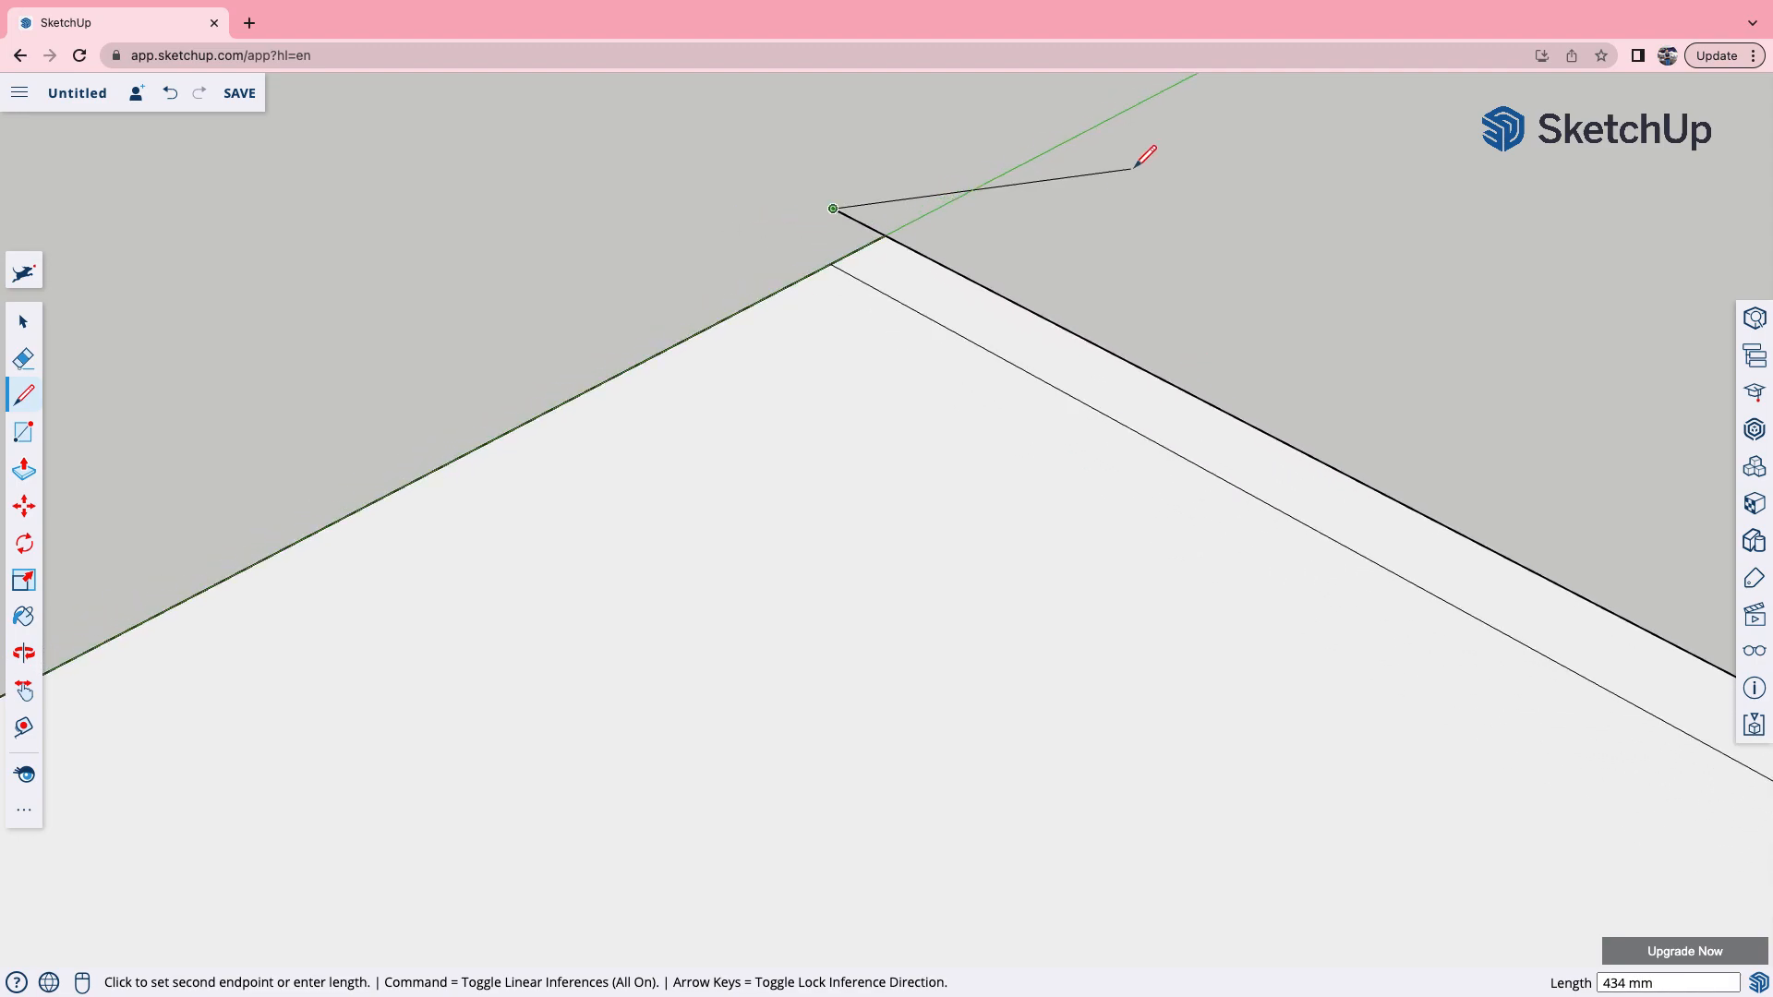
scroll(1133, 168, "down", 6)
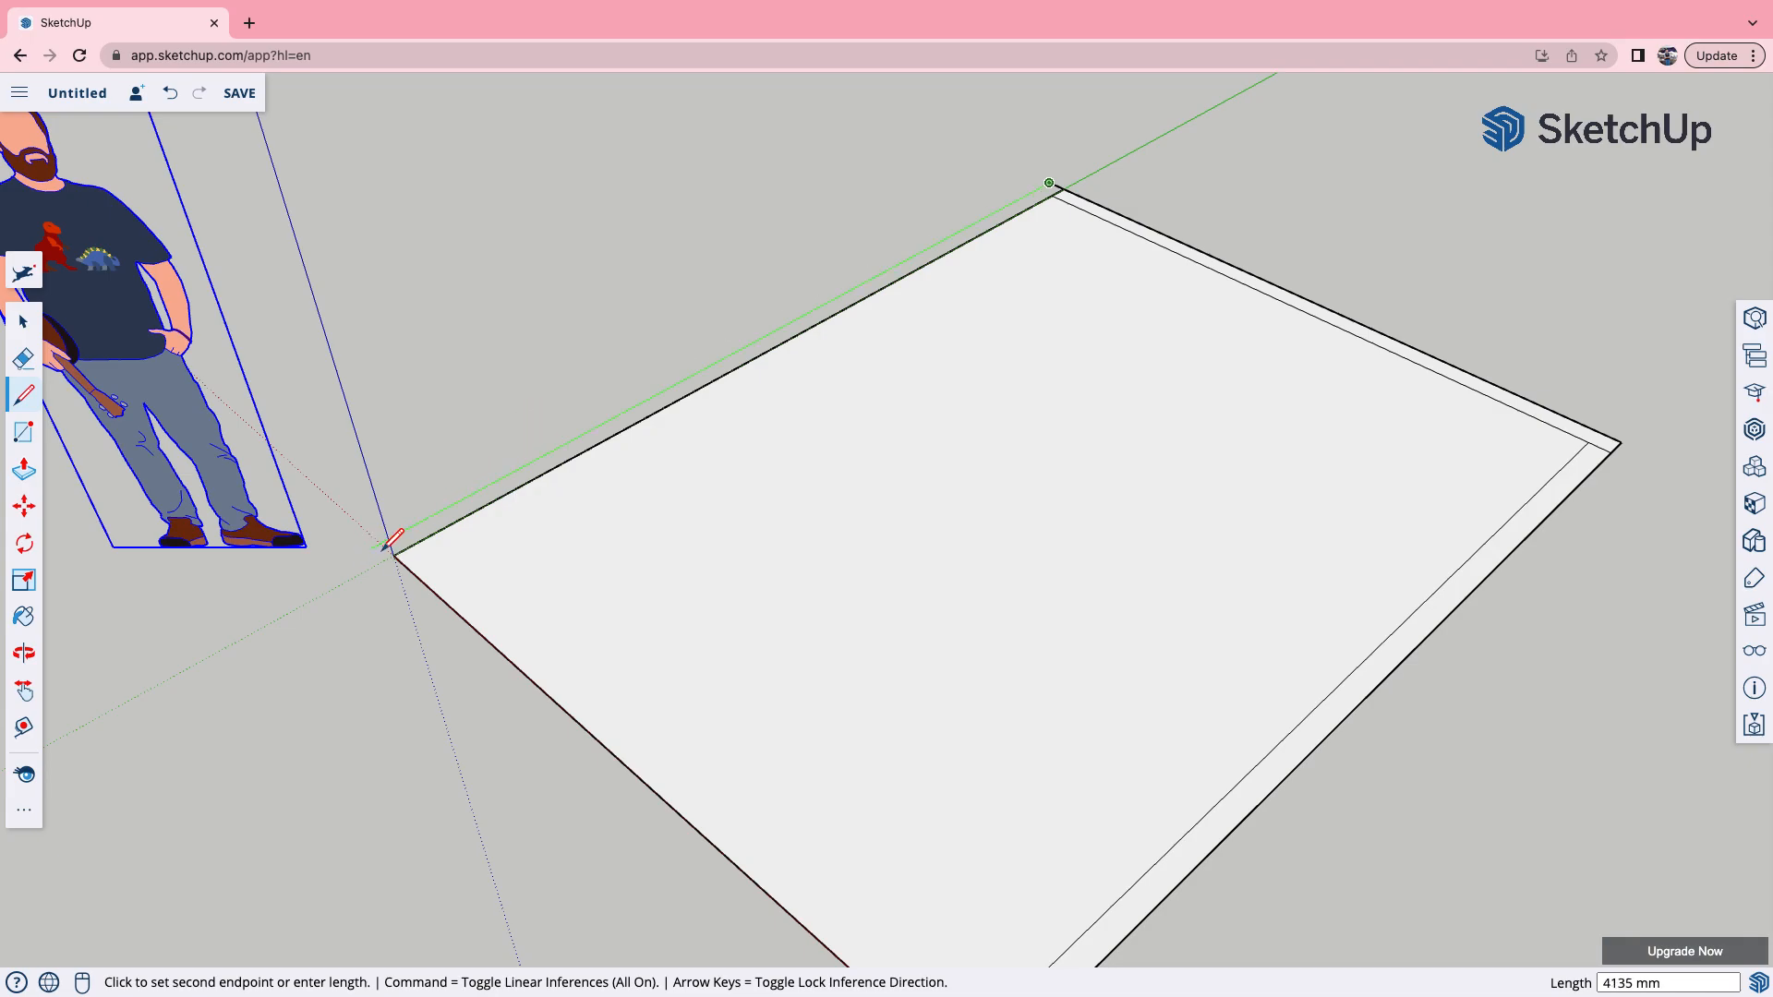
scroll(383, 545, "up", 4)
scroll(382, 549, "down", 2)
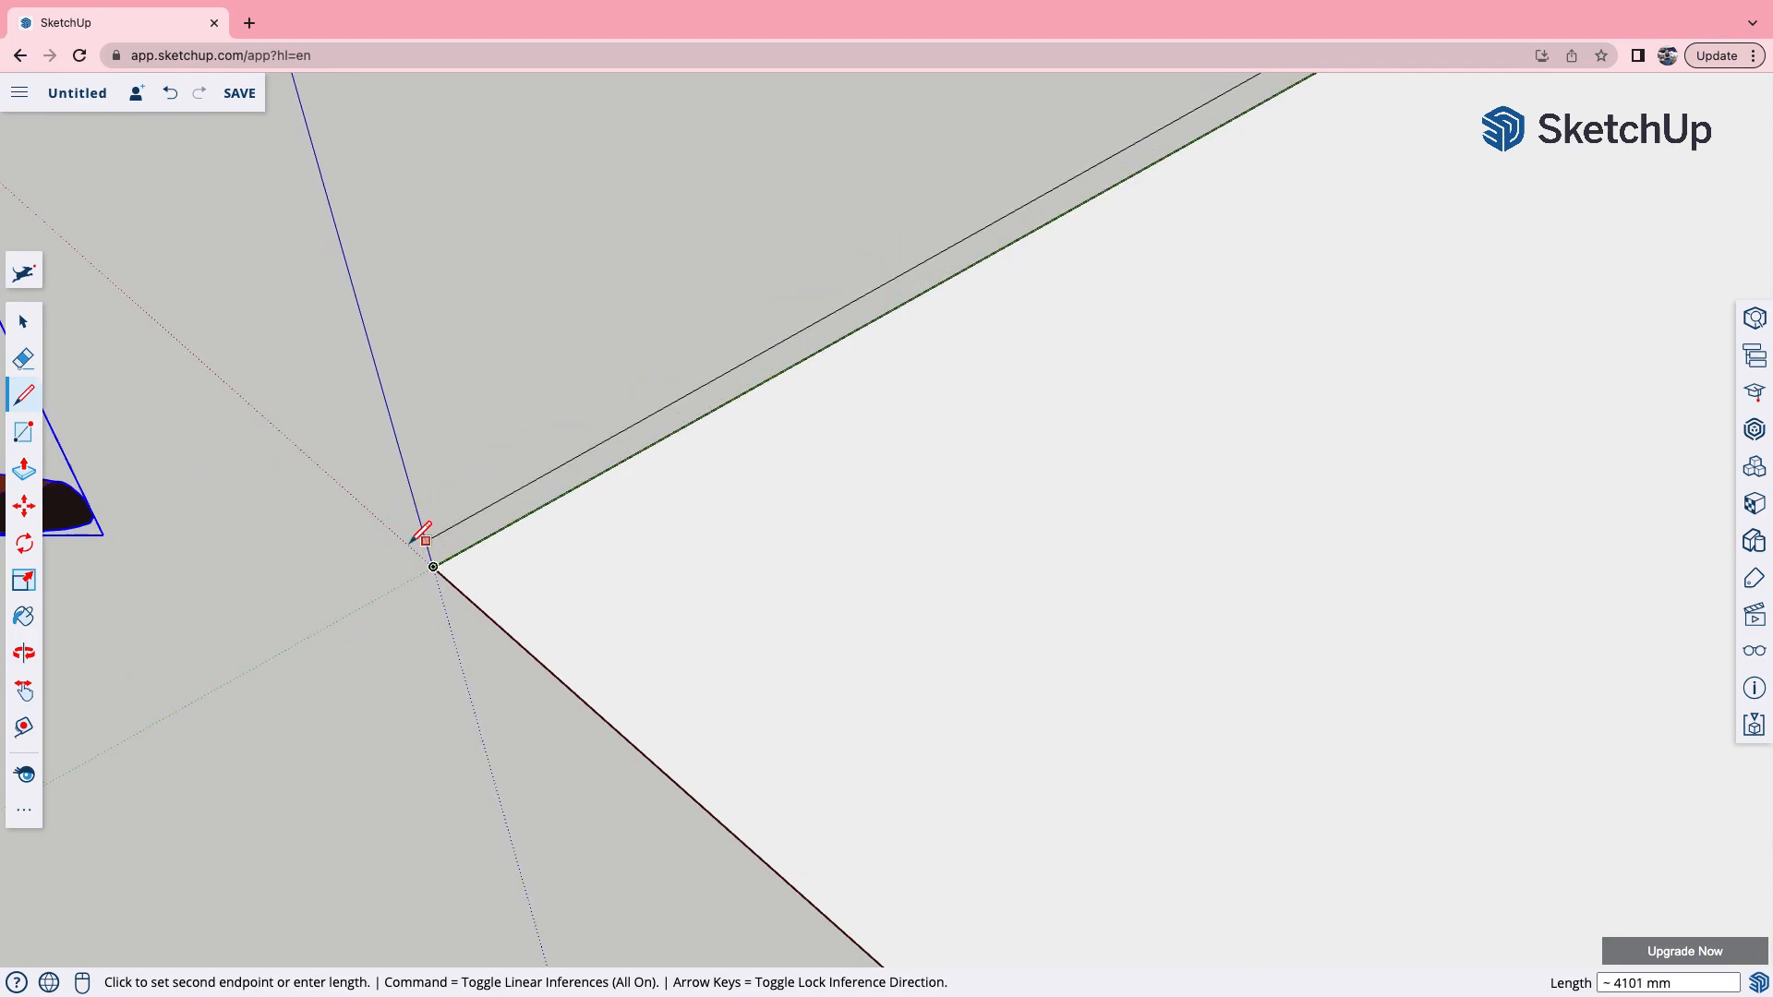
left_click(381, 522)
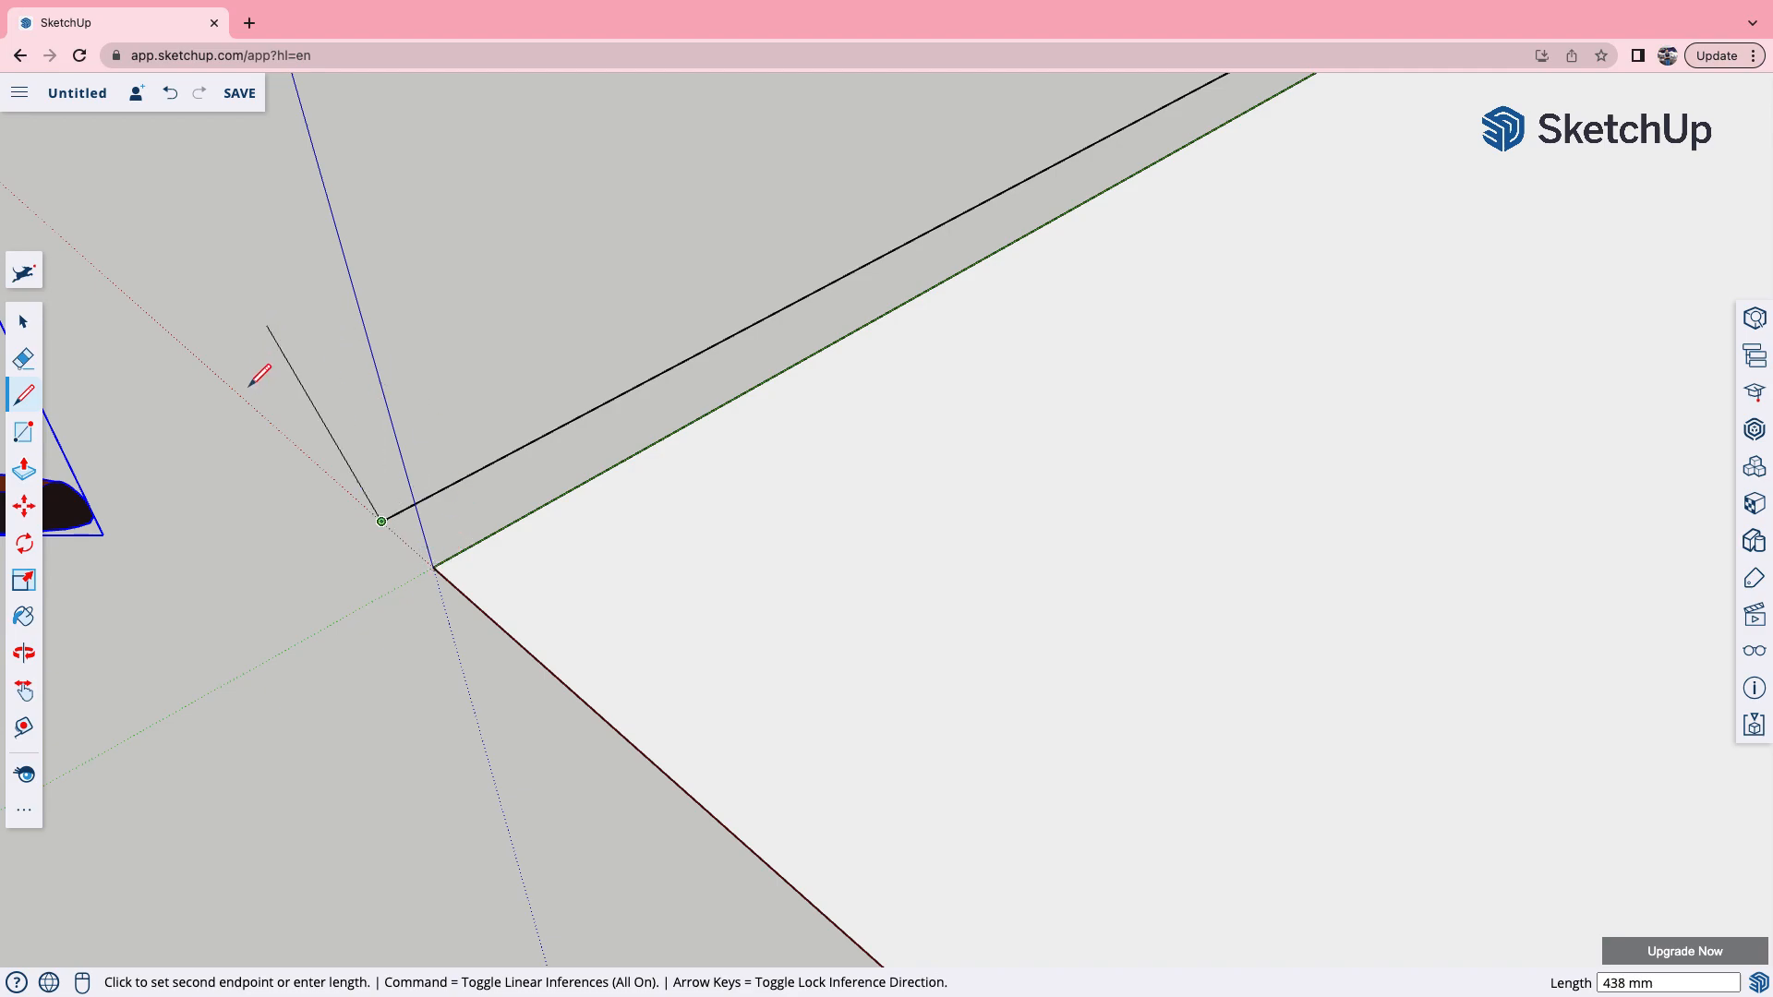
left_click(434, 566)
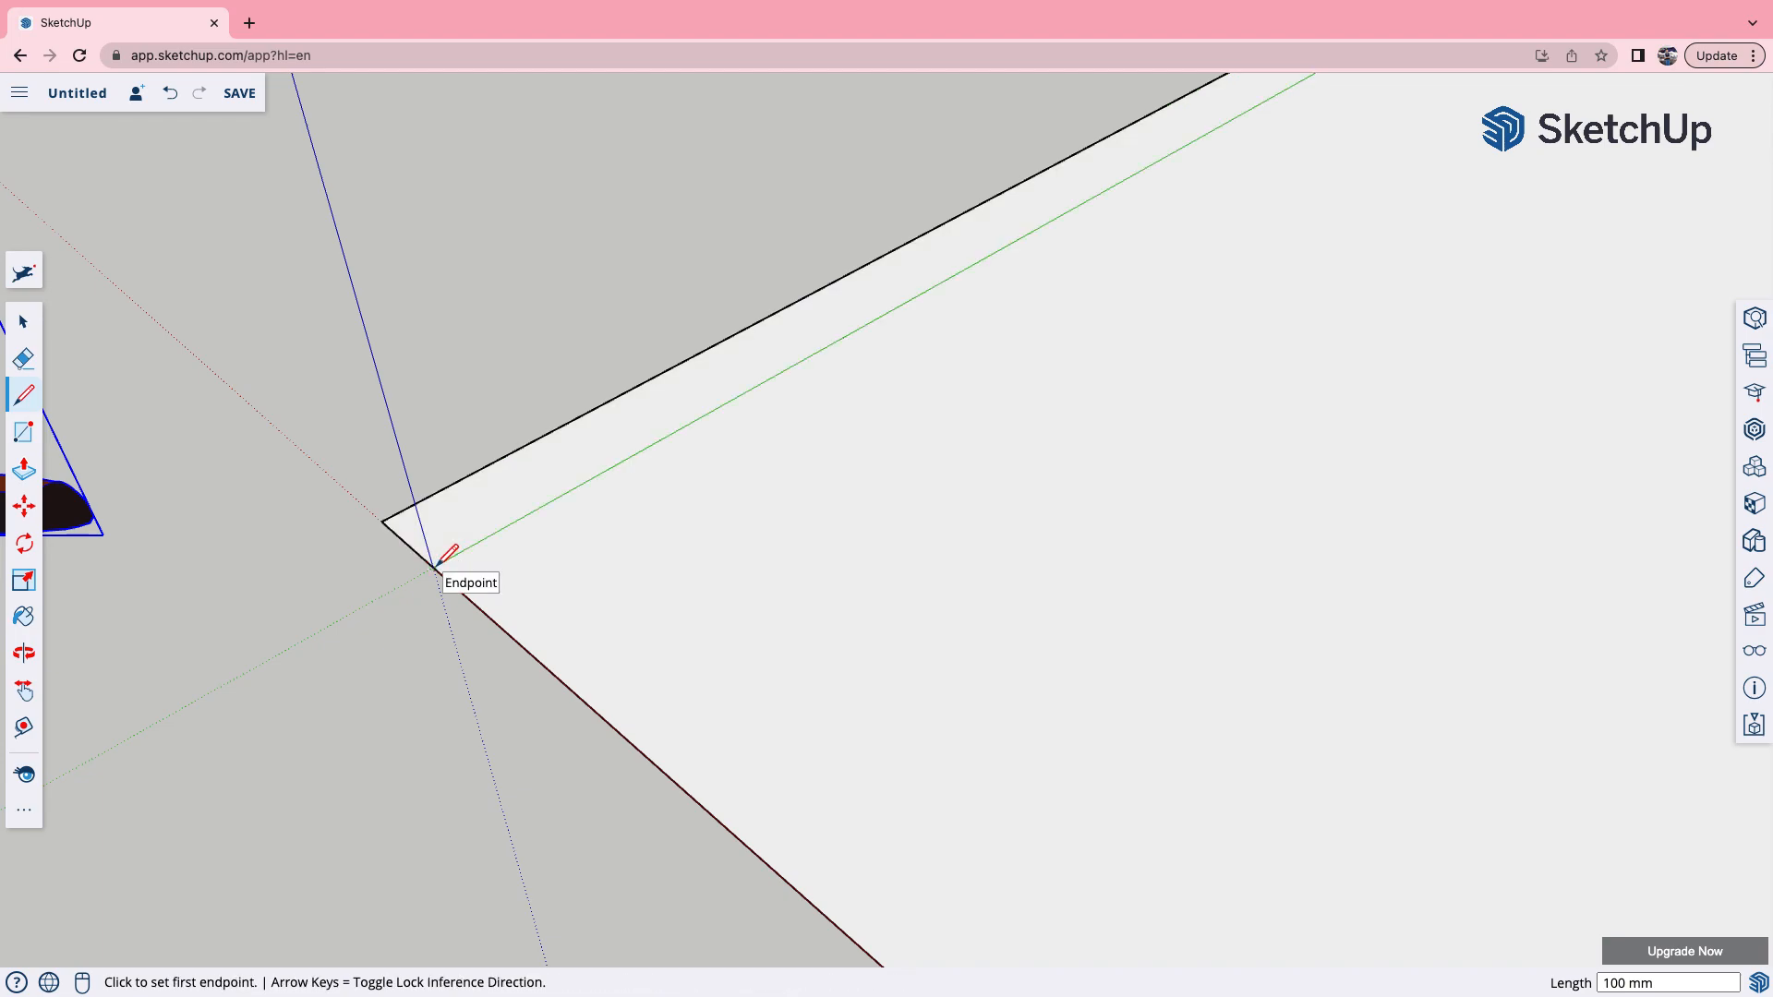
scroll(500, 267, "down", 3)
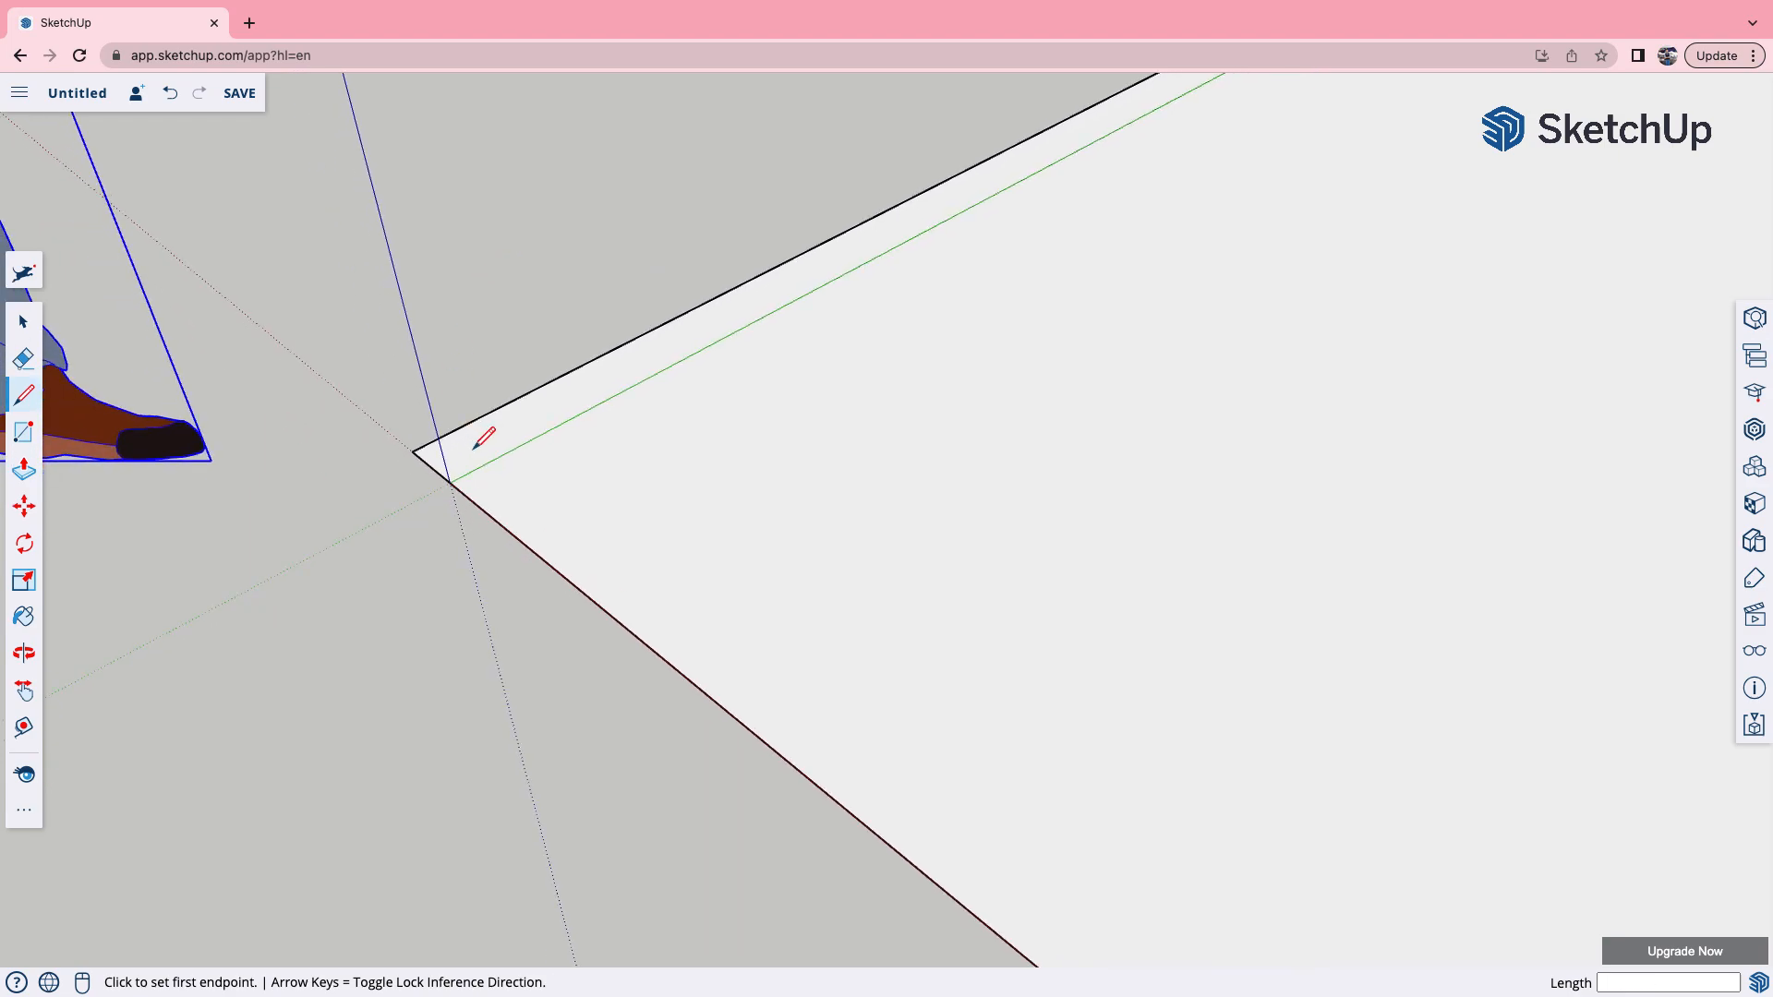
Step: Draw a second 100 mm strip along the near red-axis edge, closing its loop into a face
left_click(412, 451)
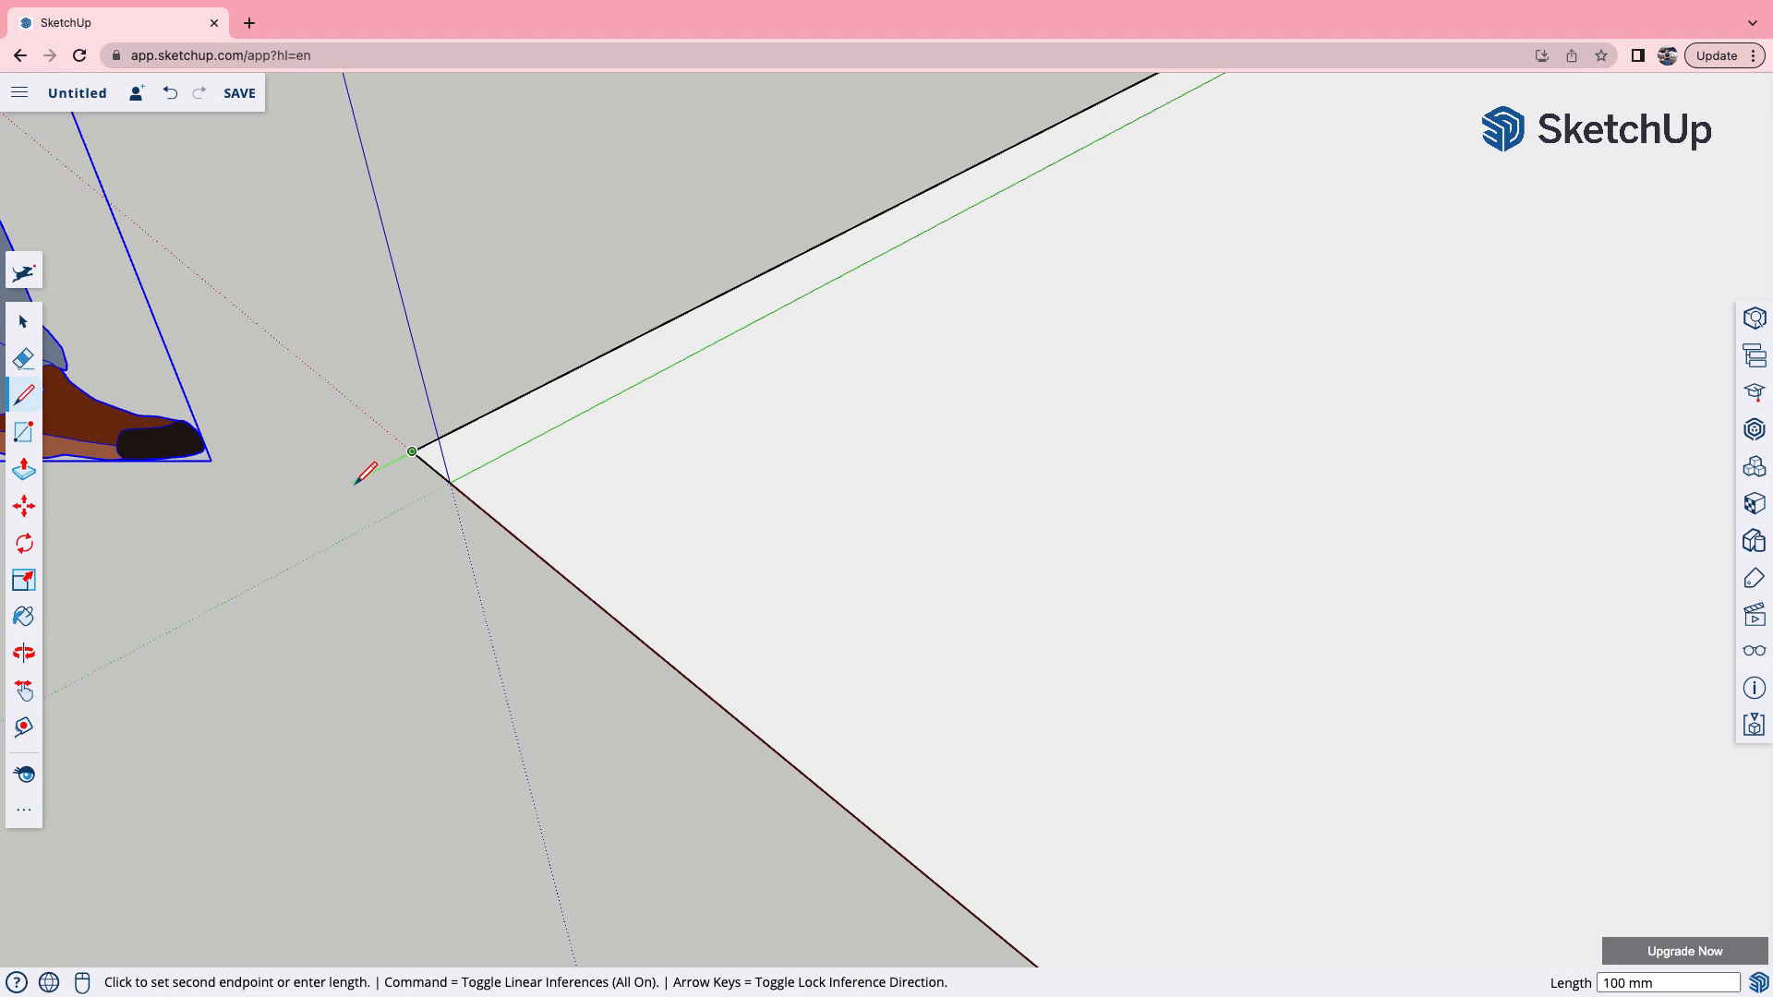
scroll(355, 337, "down", 5)
scroll(355, 337, "down", 3)
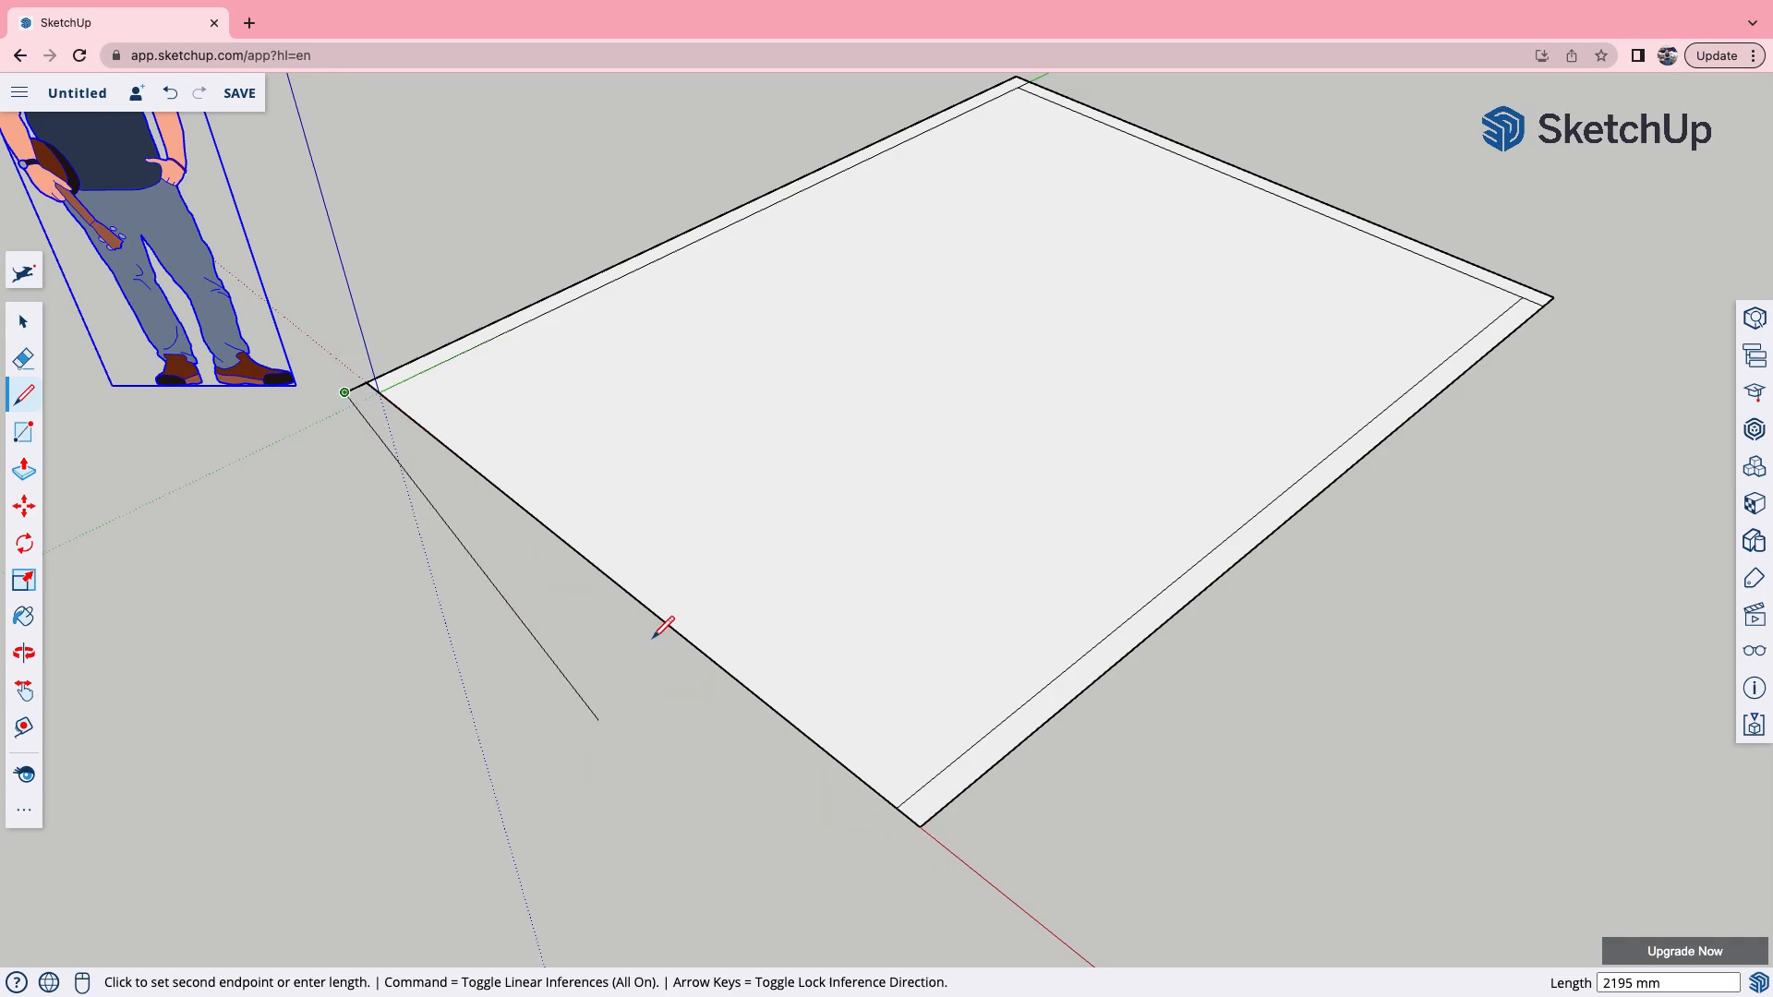
scroll(891, 845, "up", 4)
scroll(877, 861, "up", 4)
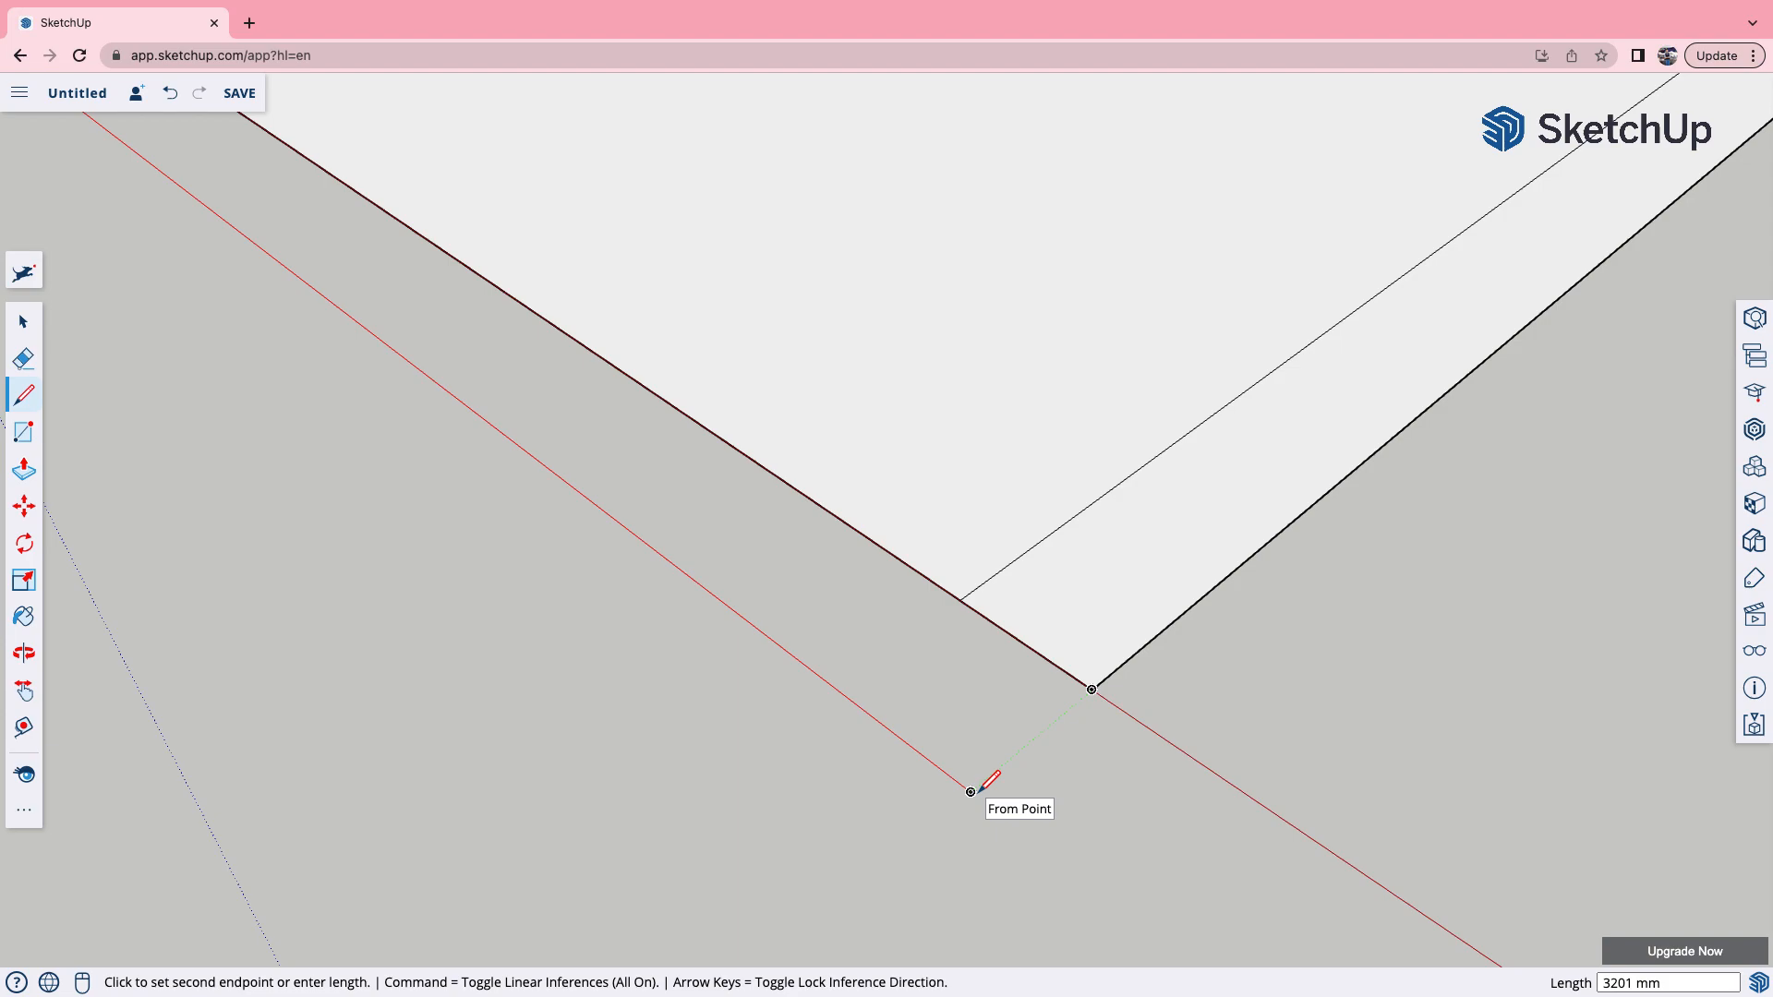
left_click(970, 791)
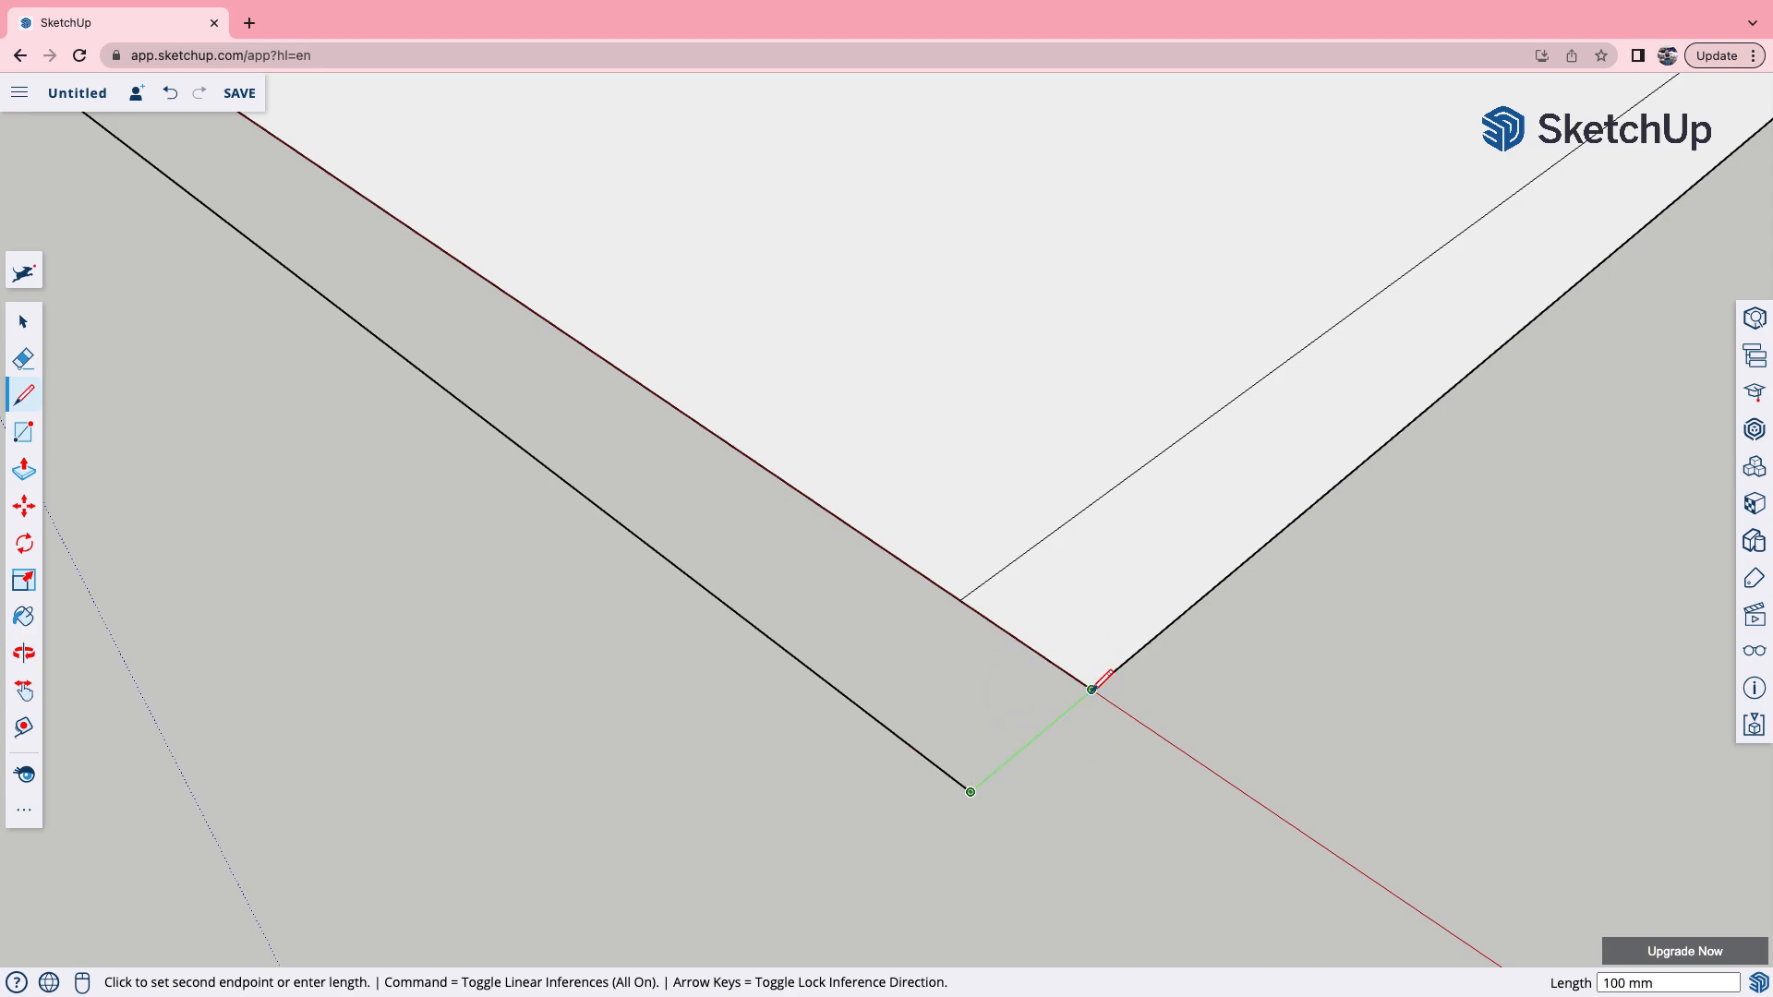
left_click(1092, 689)
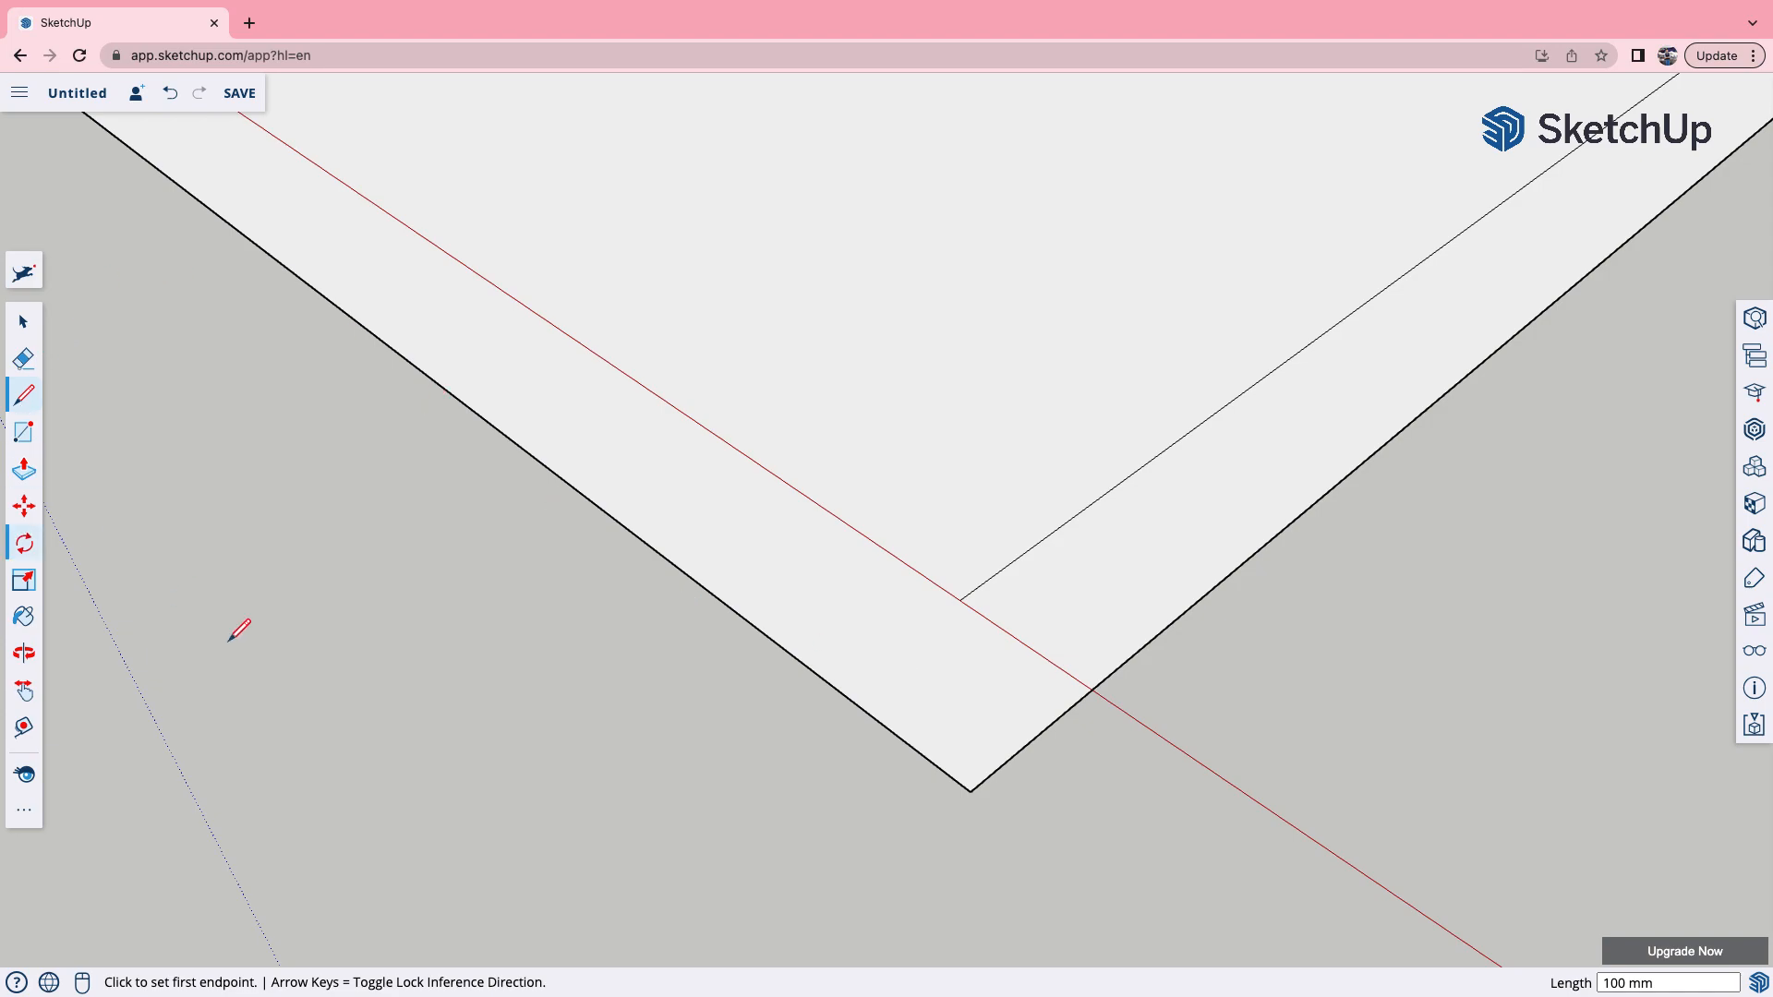
left_click(23, 322)
Step: Delete the short stray edges at the inner corner and the top corner of the rectangle
scroll(796, 688, "down", 3)
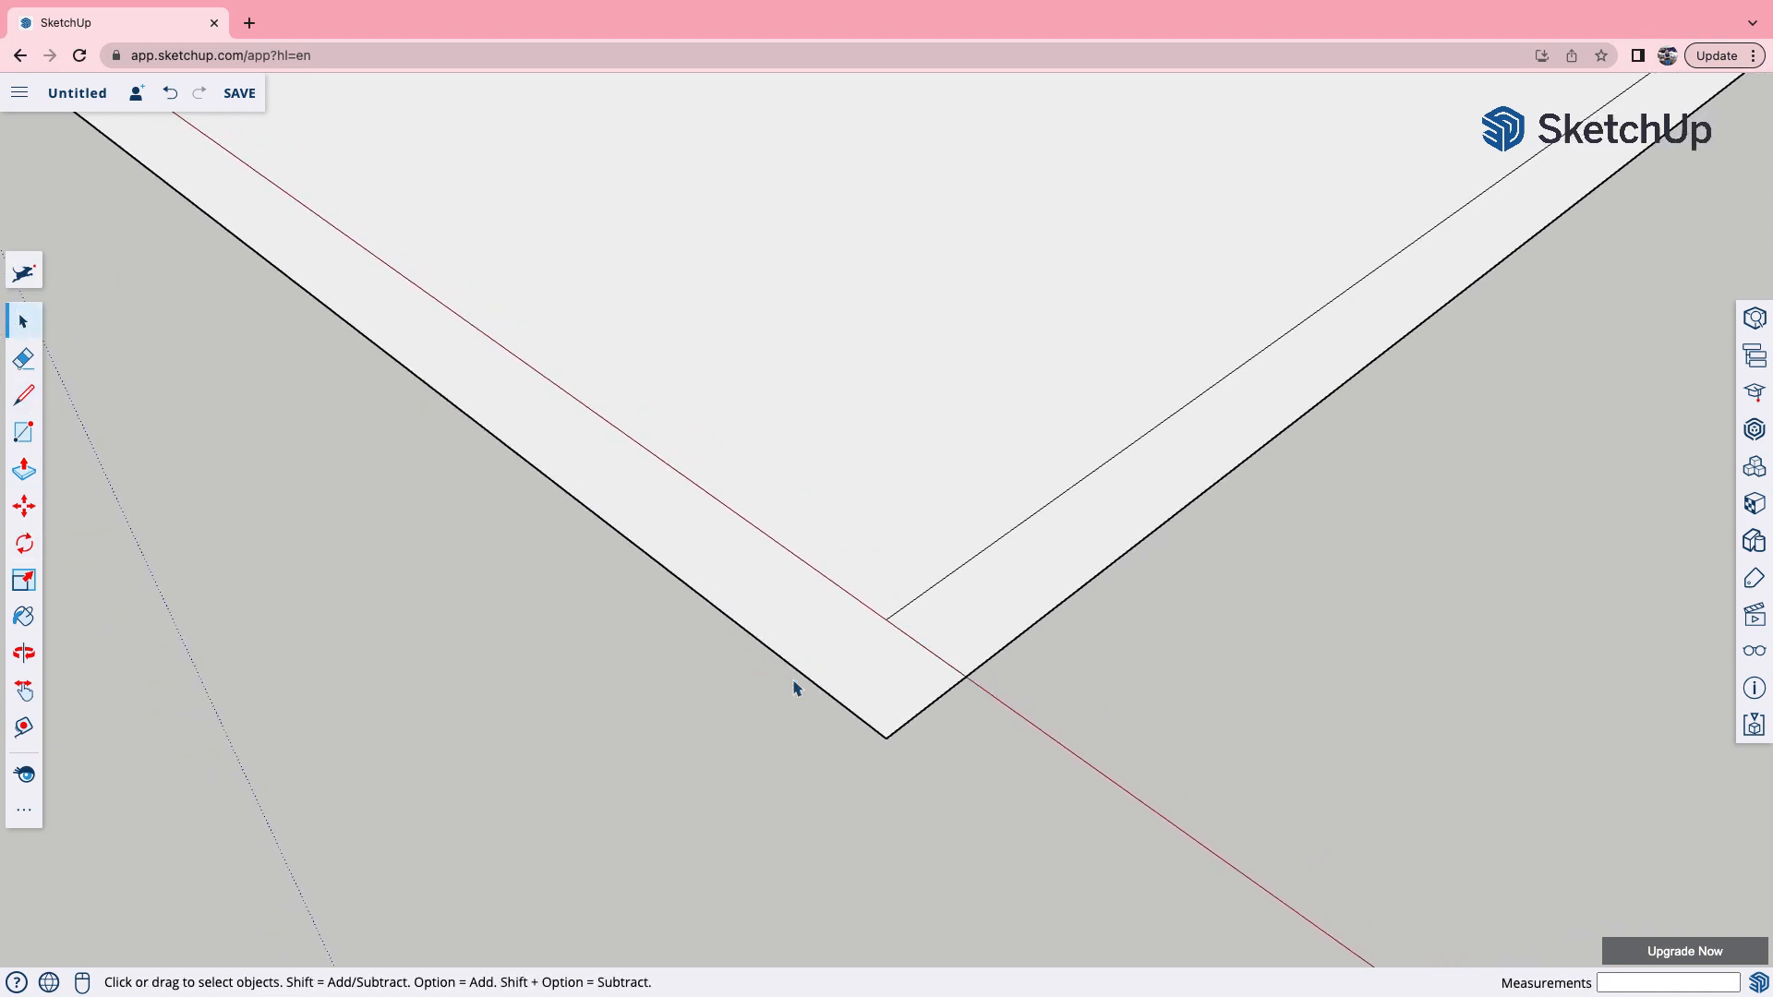
scroll(804, 697, "down", 10)
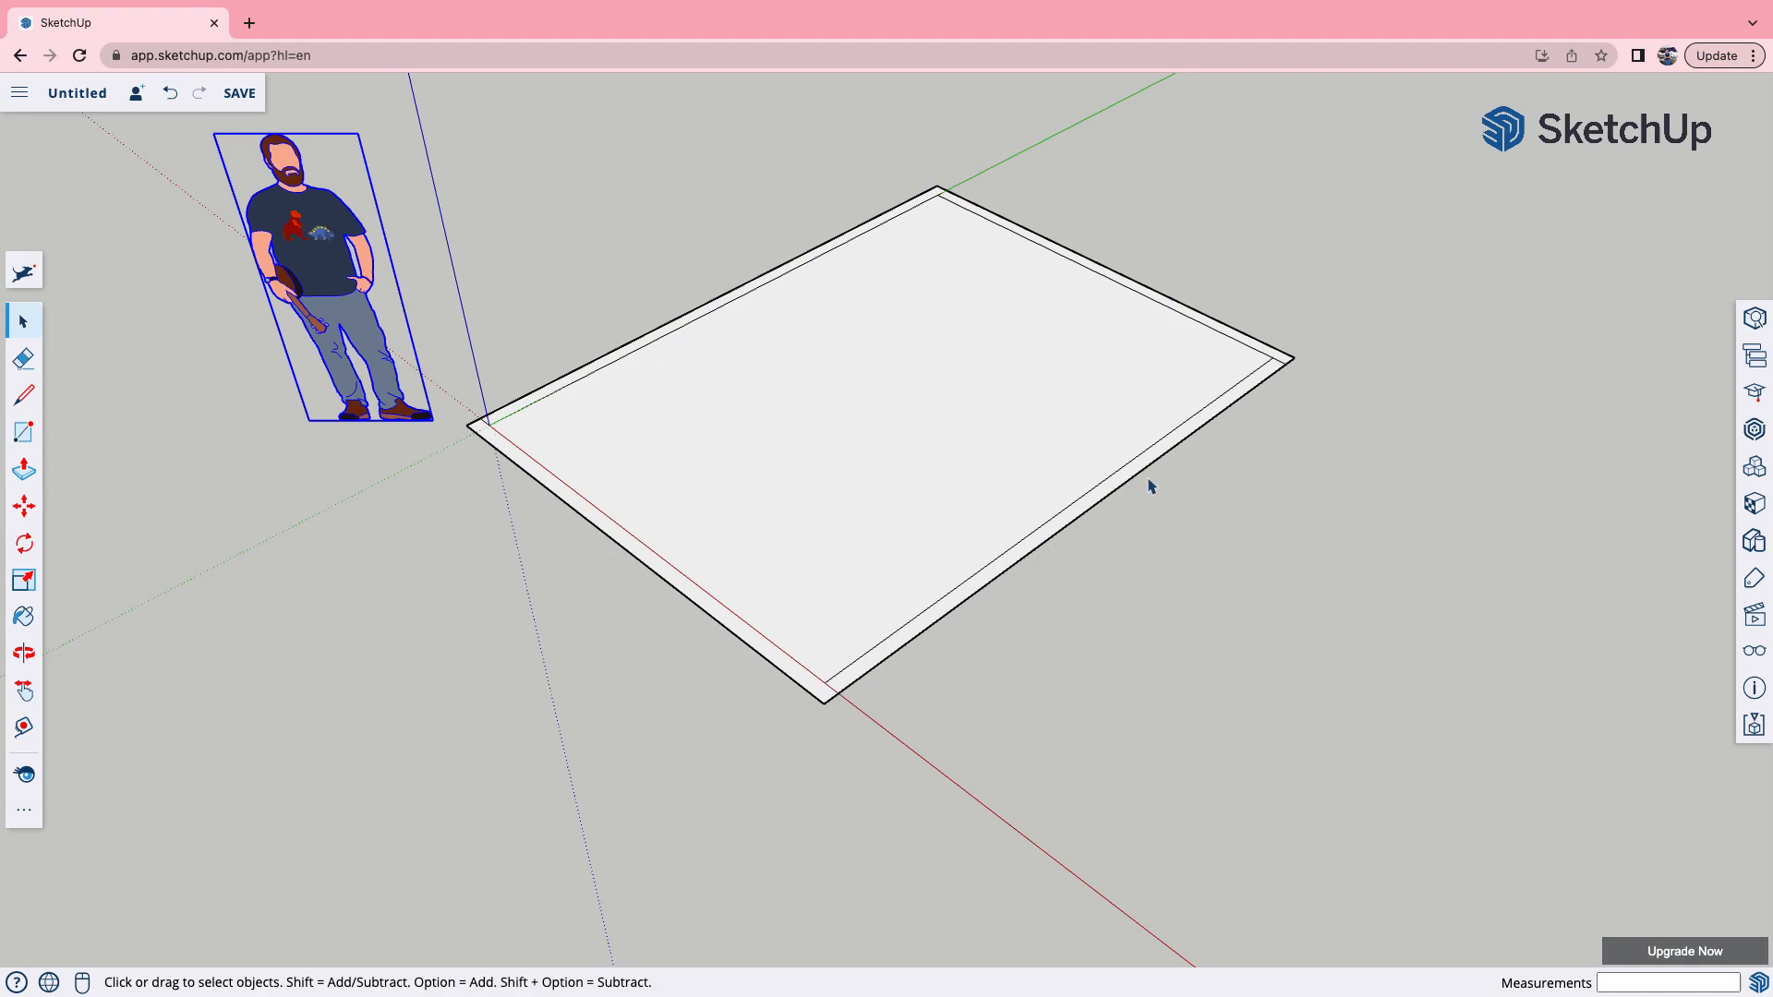
scroll(1261, 377, "down", 1)
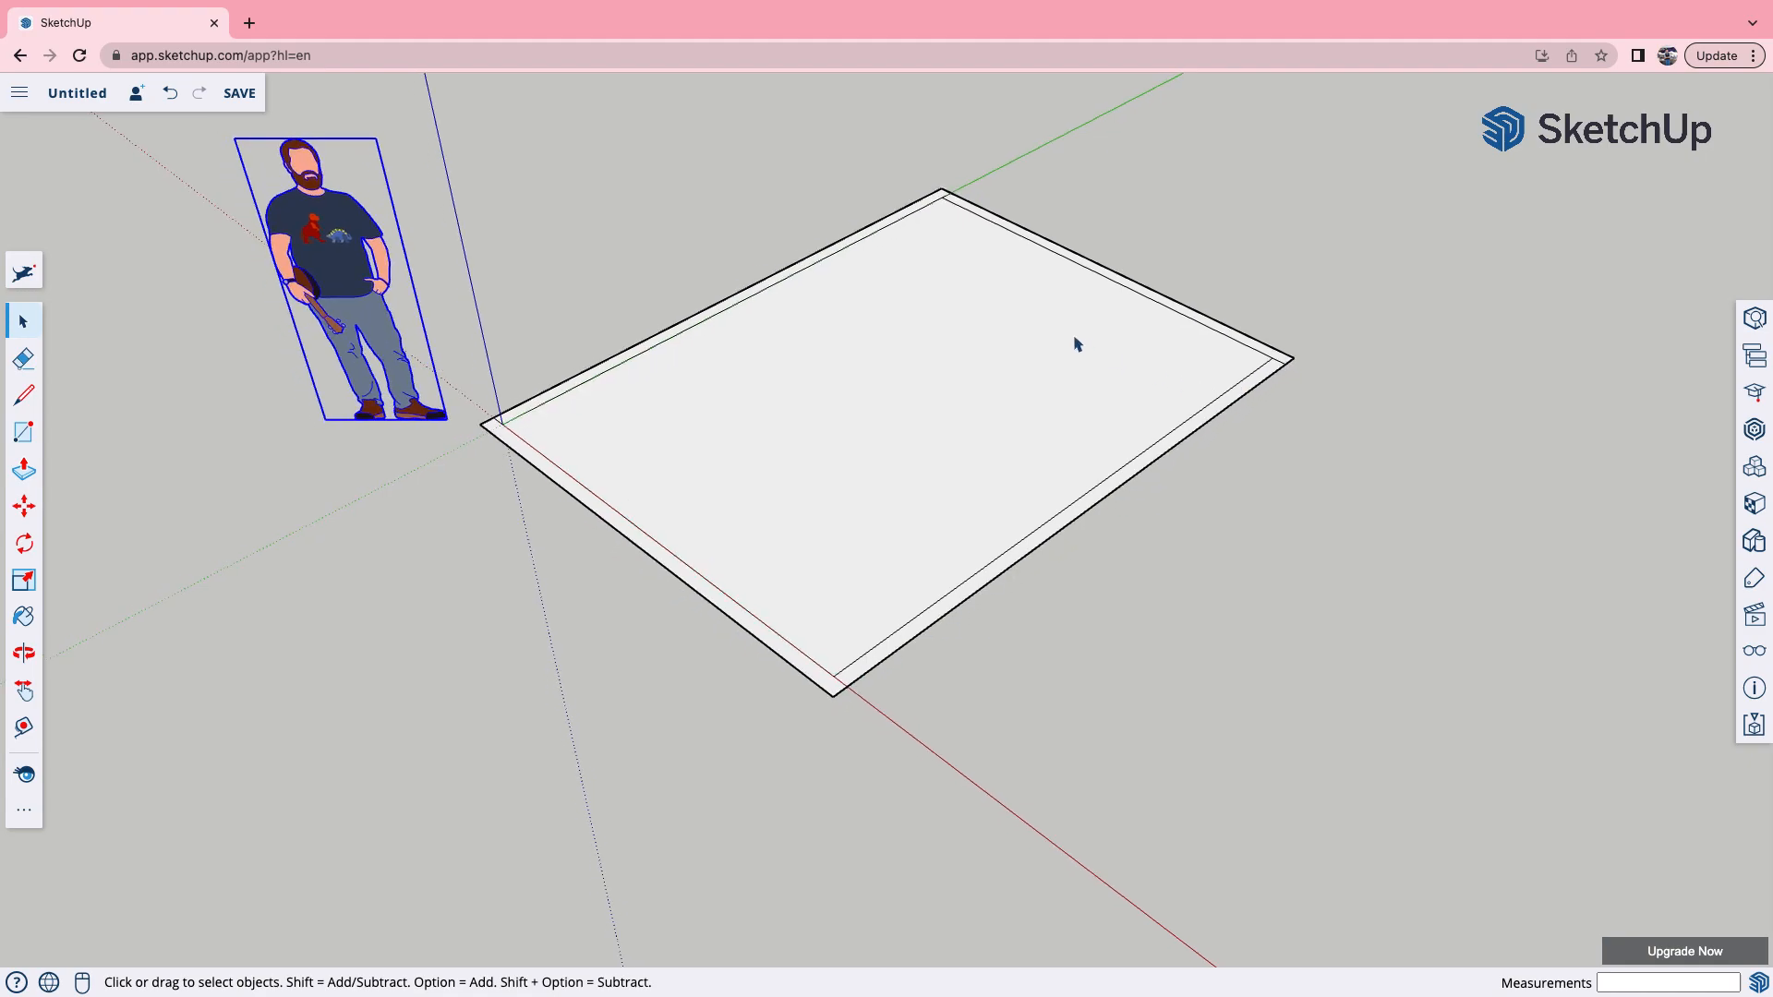
scroll(1062, 582, "down", 3)
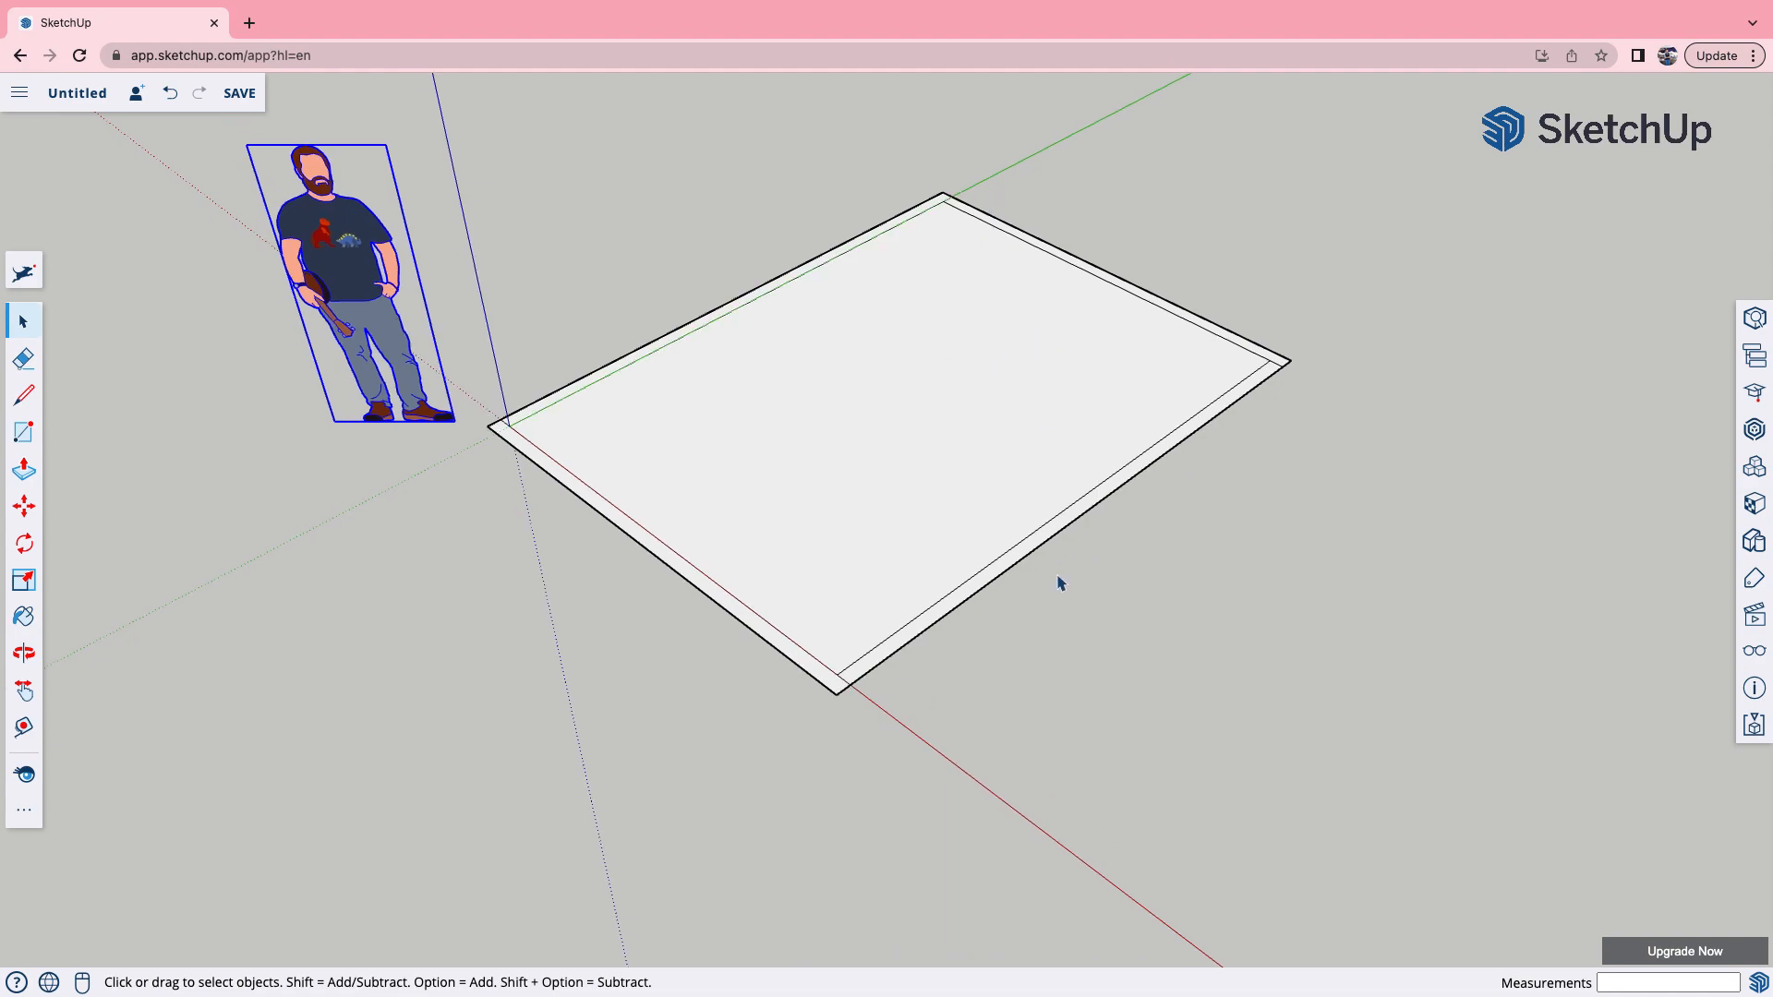
scroll(1078, 584, "down", 3)
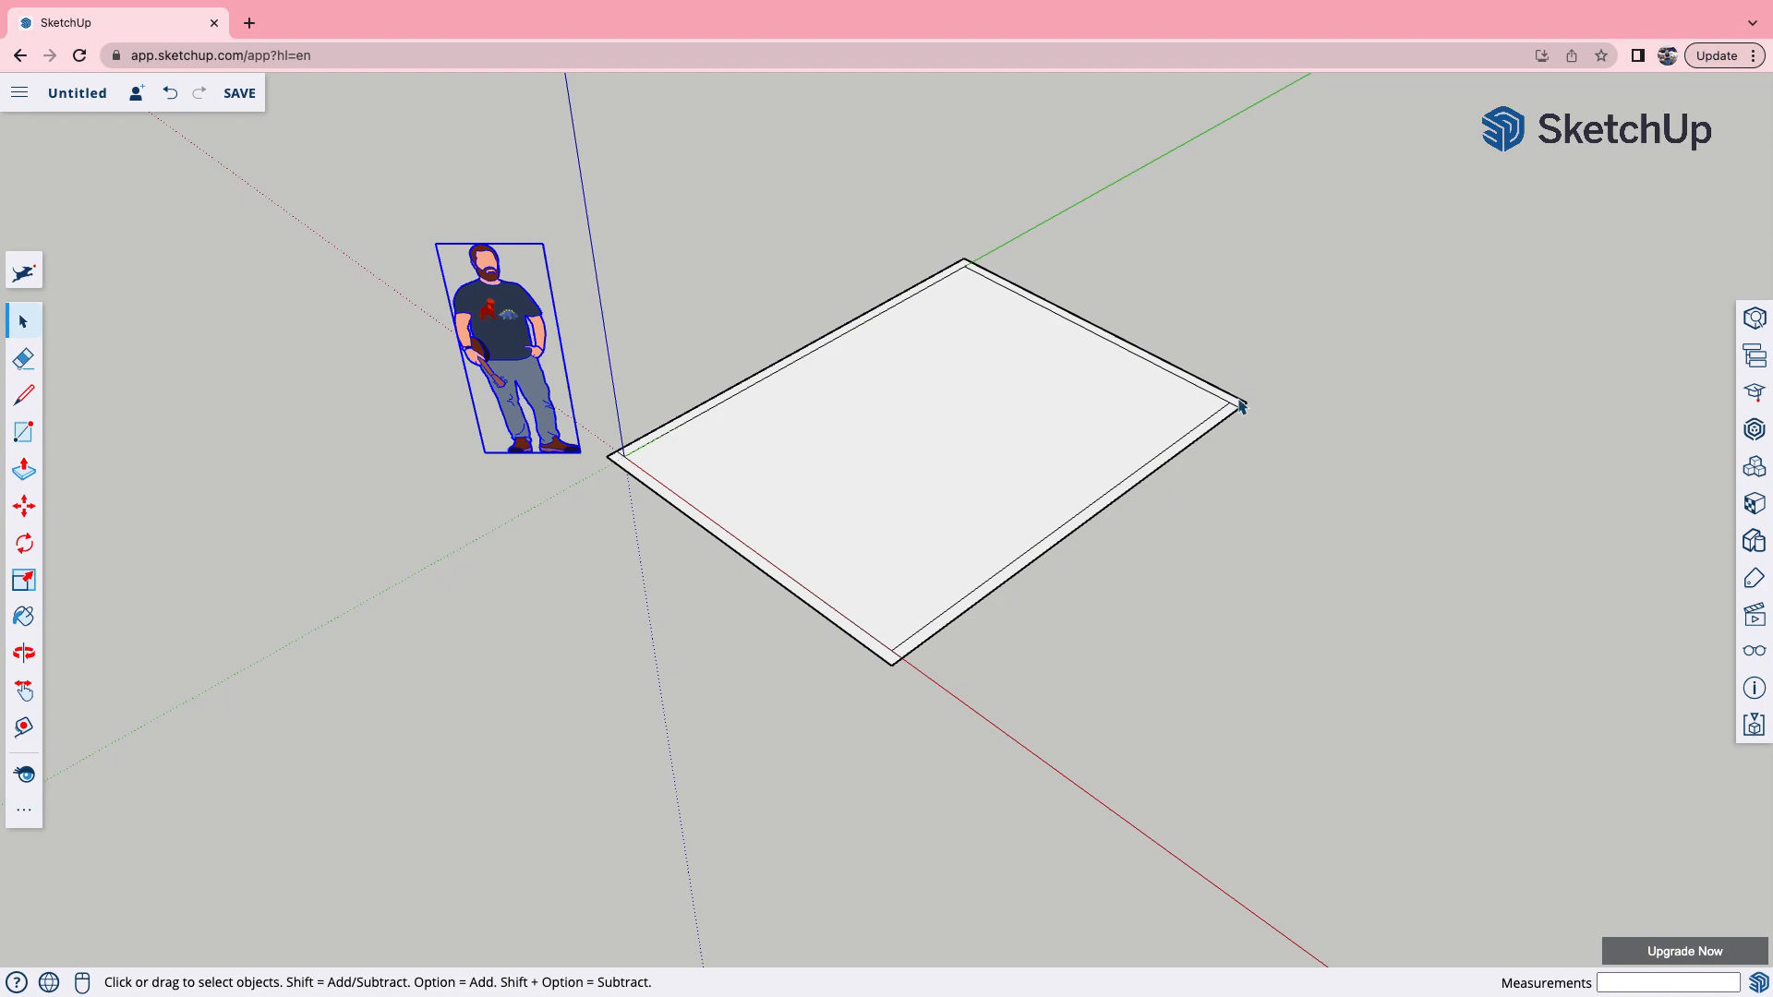
scroll(1274, 366, "up", 5)
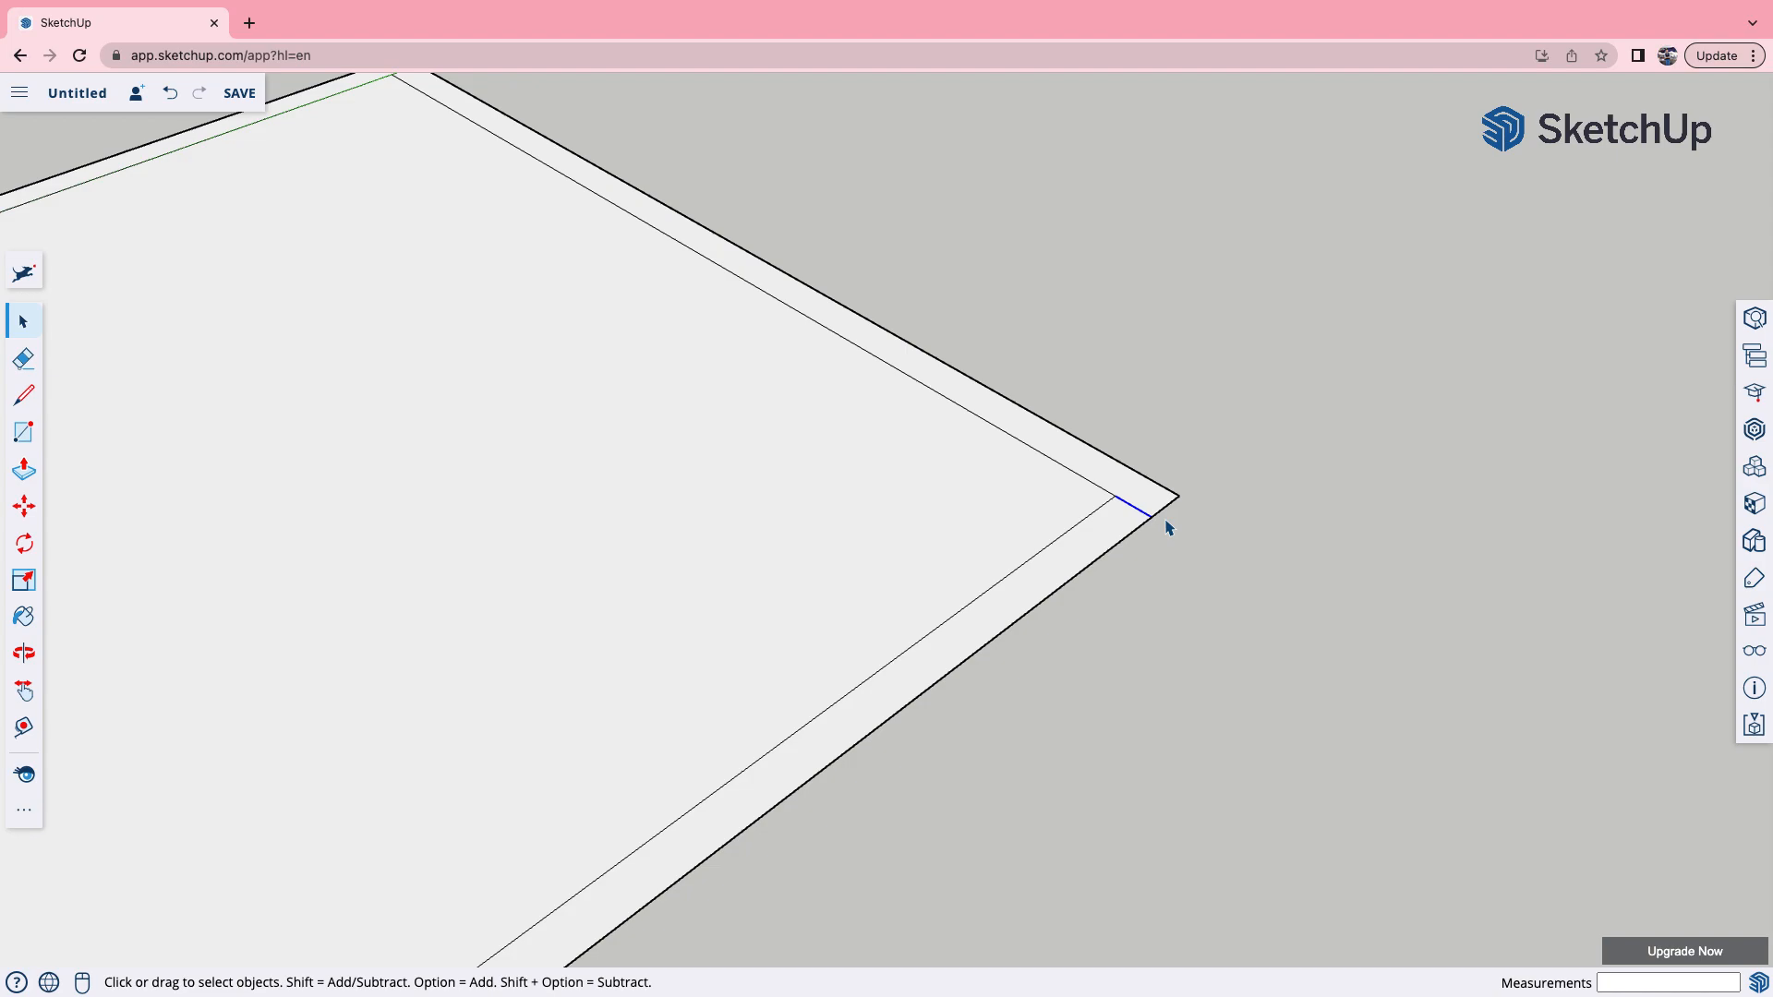
key("Delete")
scroll(1271, 537, "down", 3)
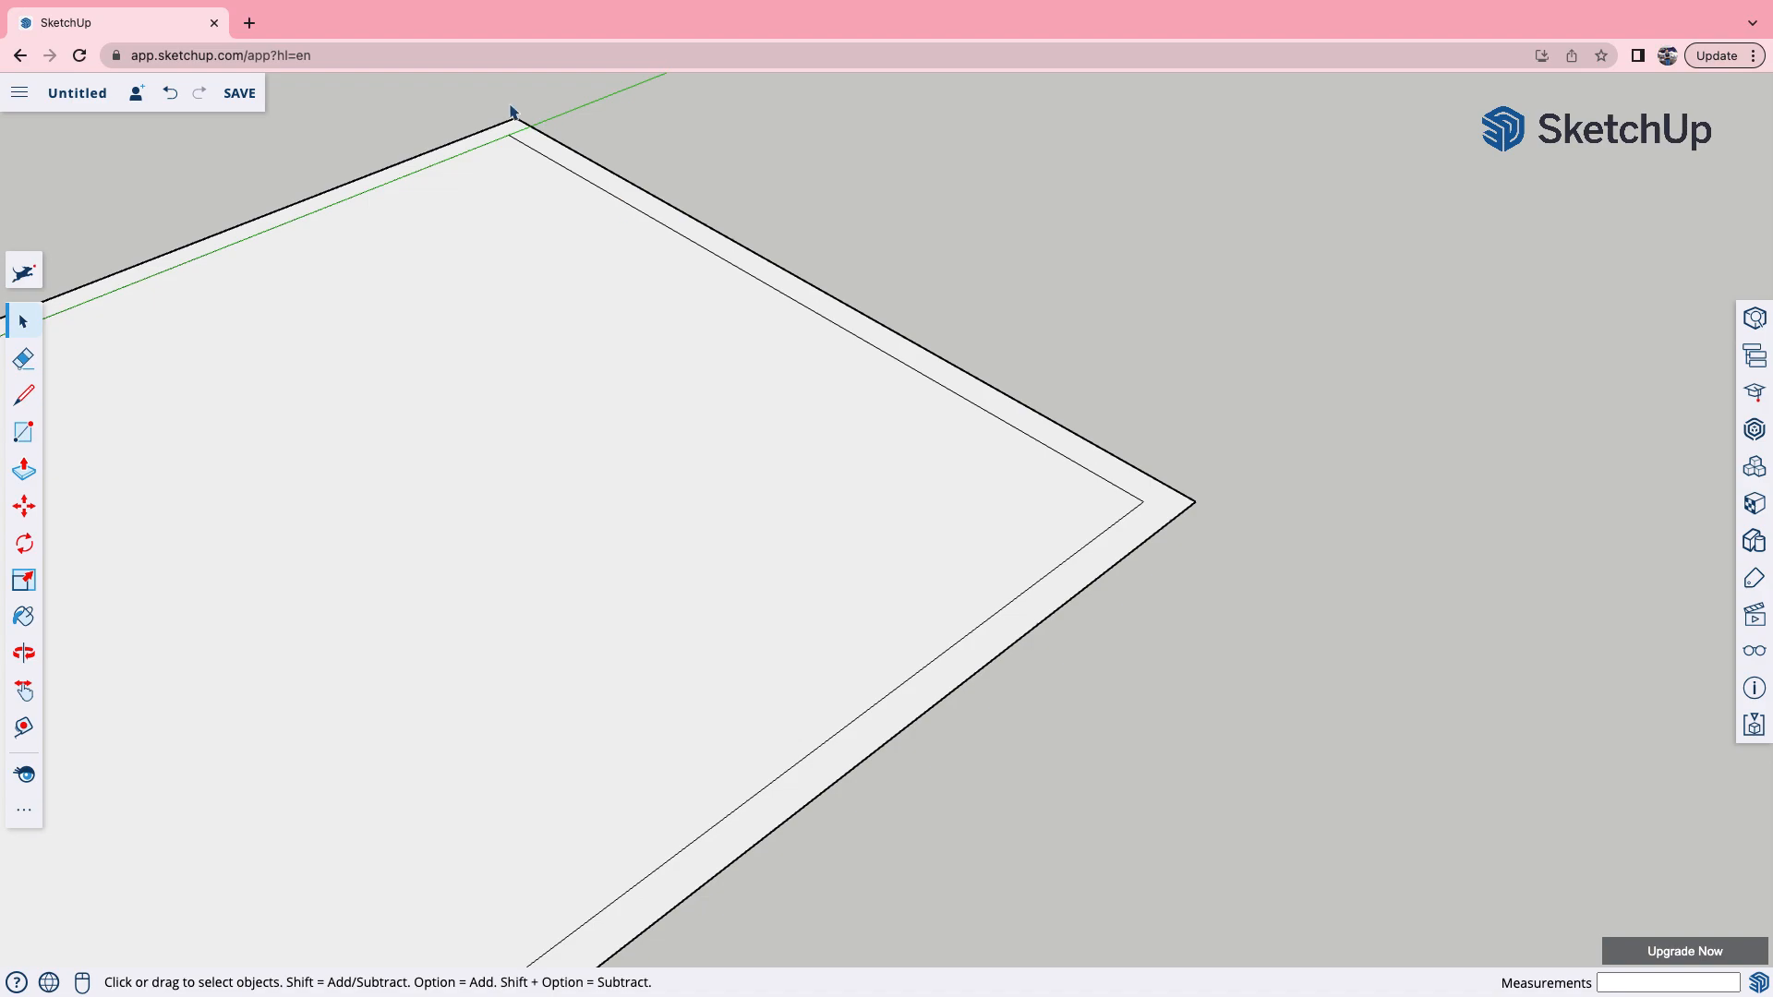
scroll(517, 107, "up", 1)
scroll(517, 106, "up", 3)
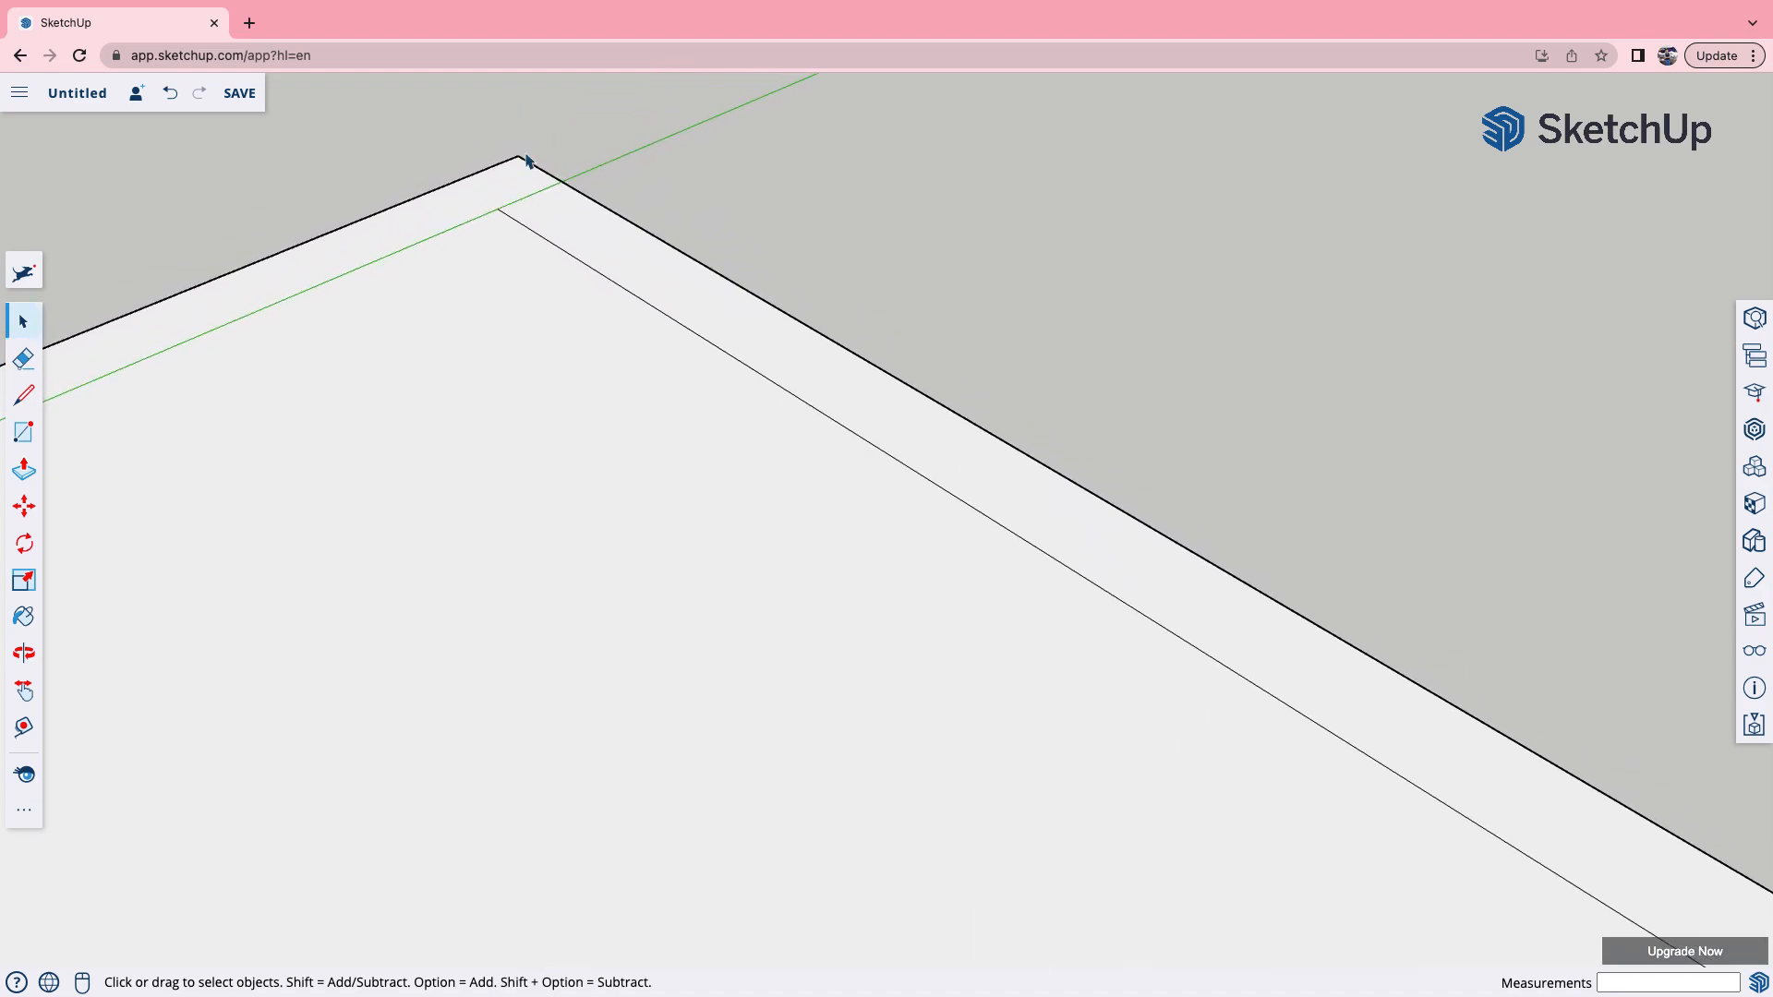
left_click(538, 202)
key("Delete")
Step: Delete the remaining stray edges at the left corner and the near corner
scroll(932, 249, "down", 5)
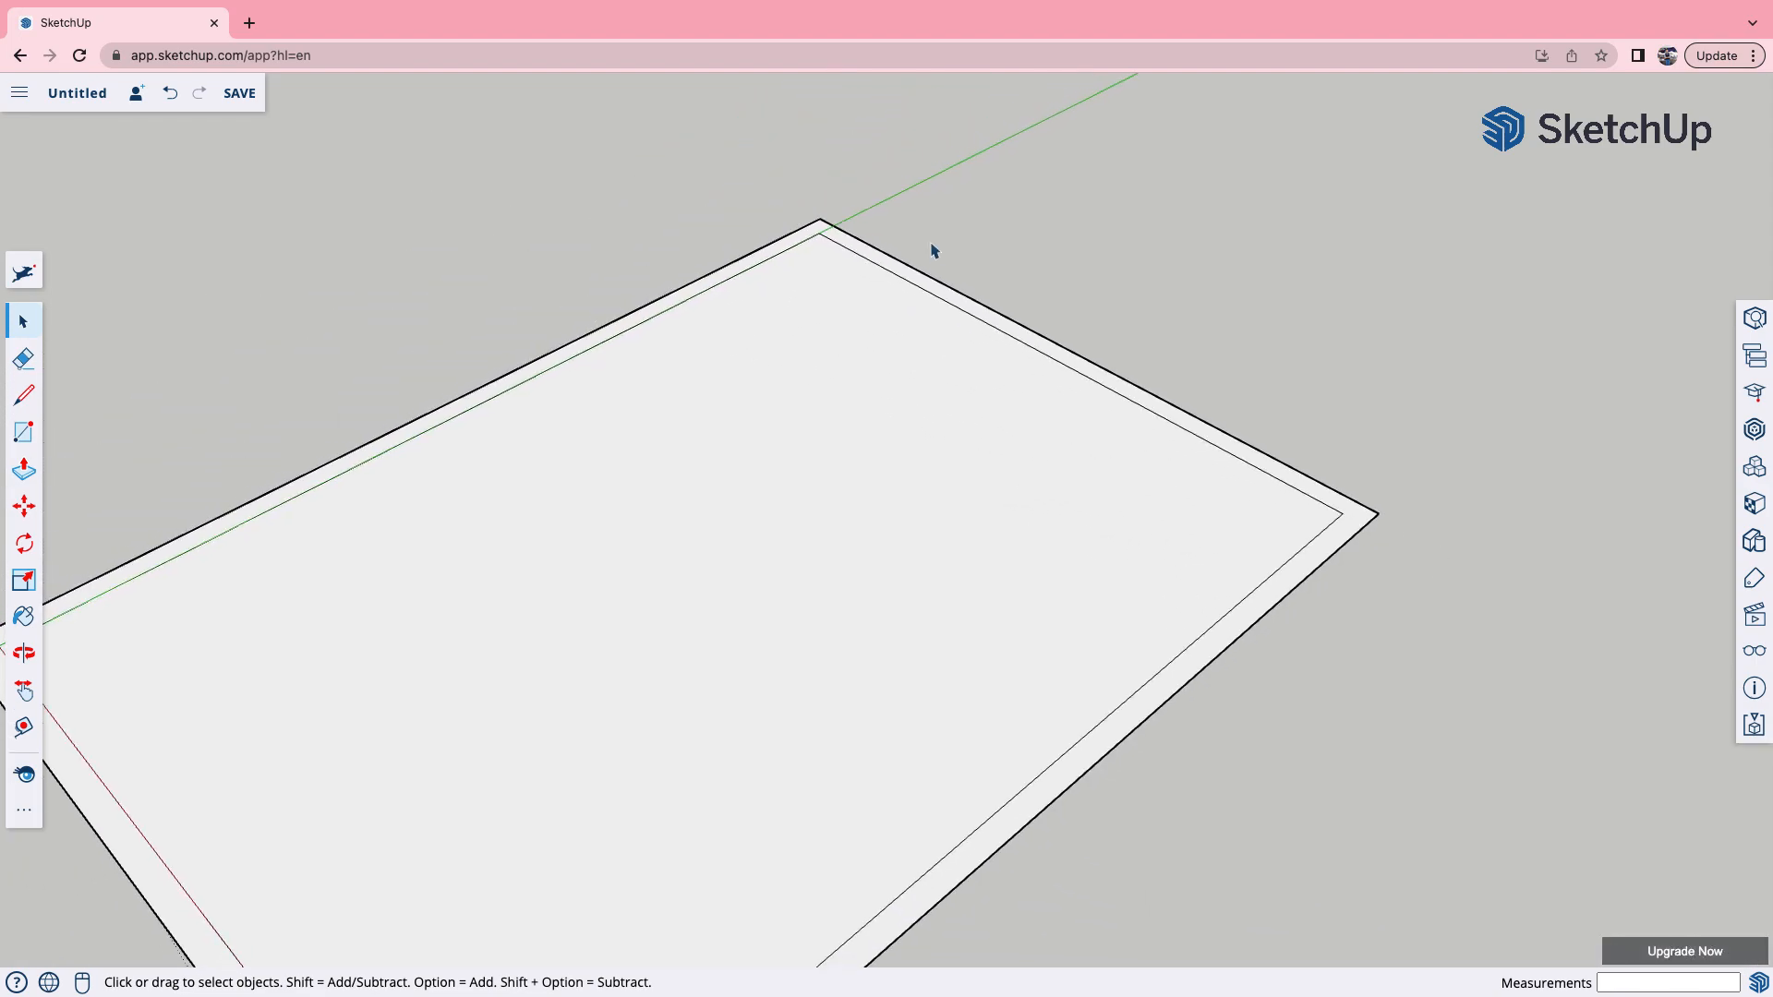
scroll(931, 250, "down", 4)
scroll(379, 494, "up", 6)
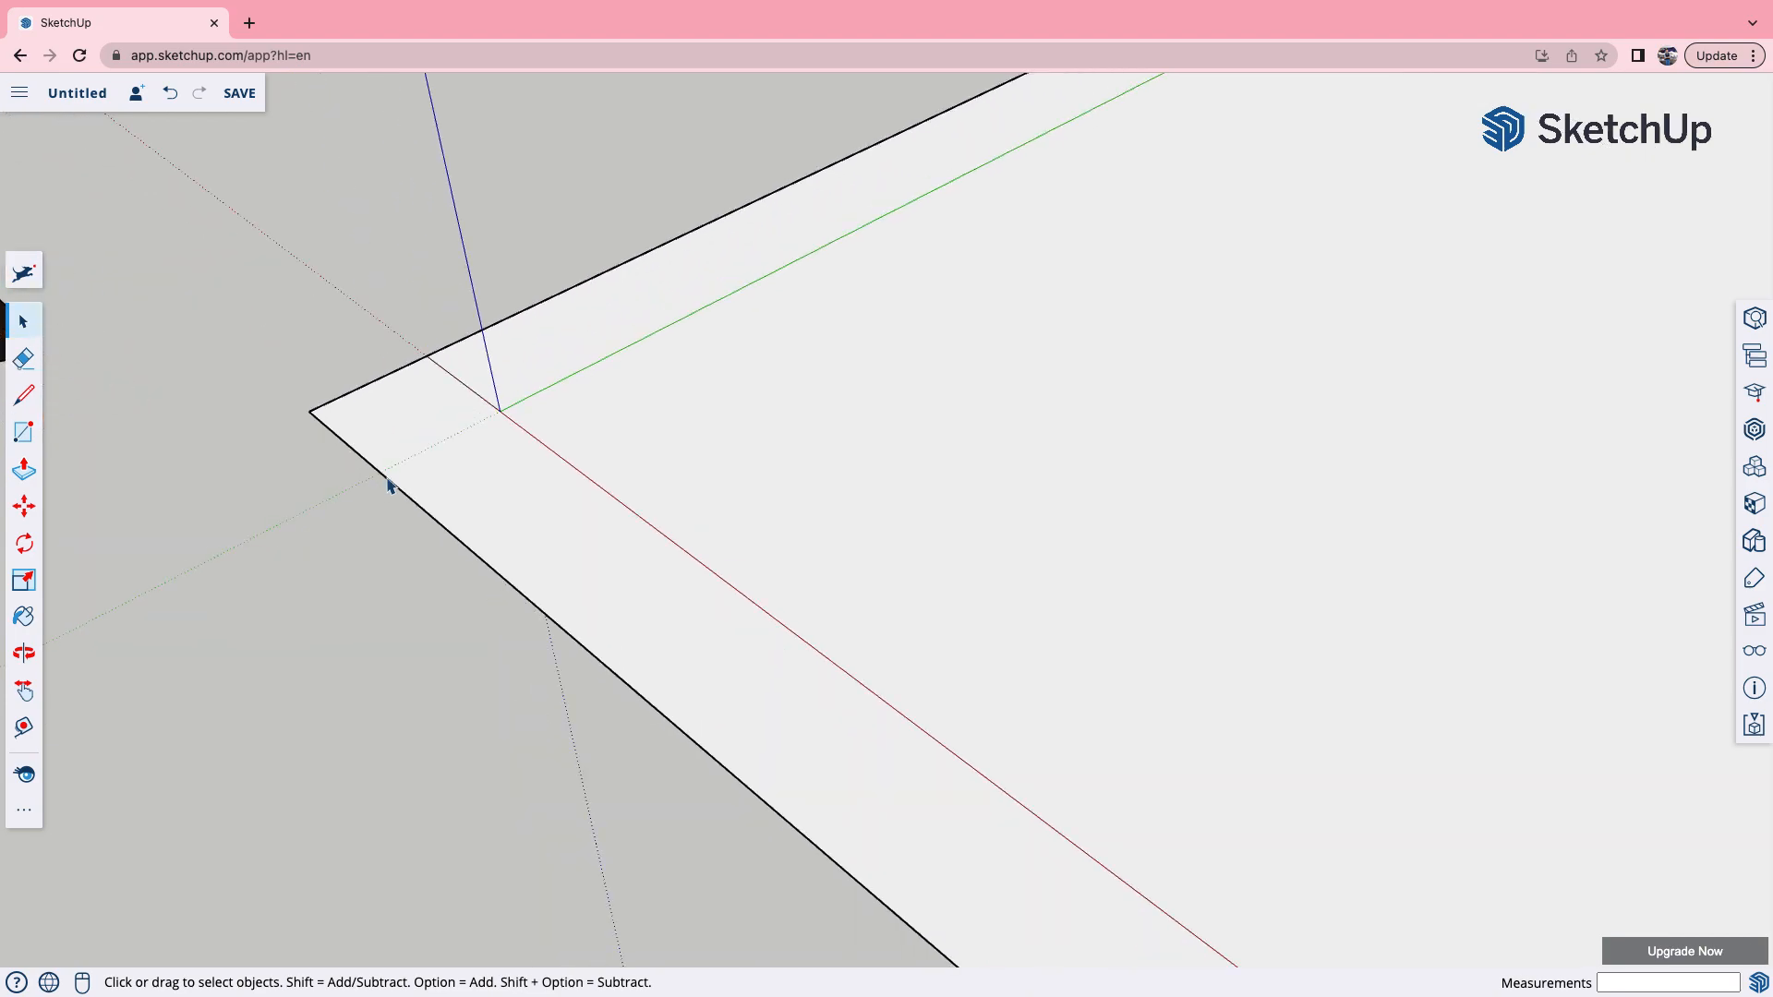
left_click(474, 395)
key("Delete")
scroll(418, 311, "down", 6)
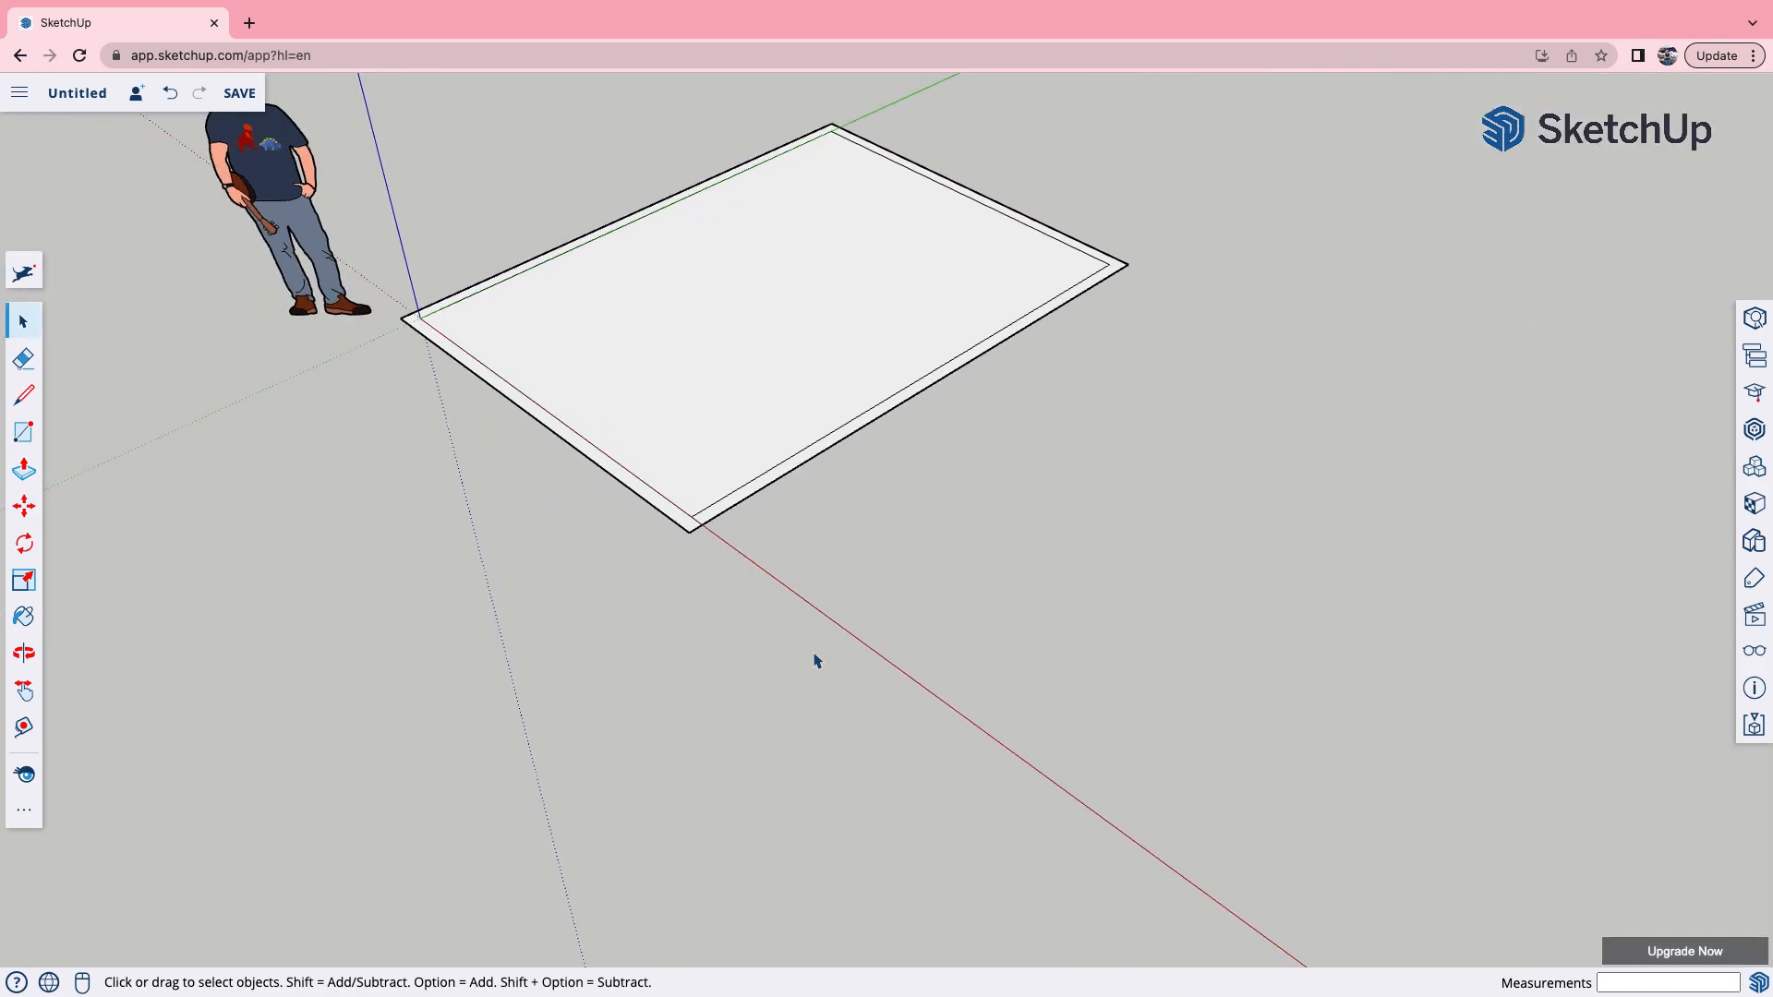
scroll(707, 549, "up", 5)
left_click(668, 420)
key("Delete")
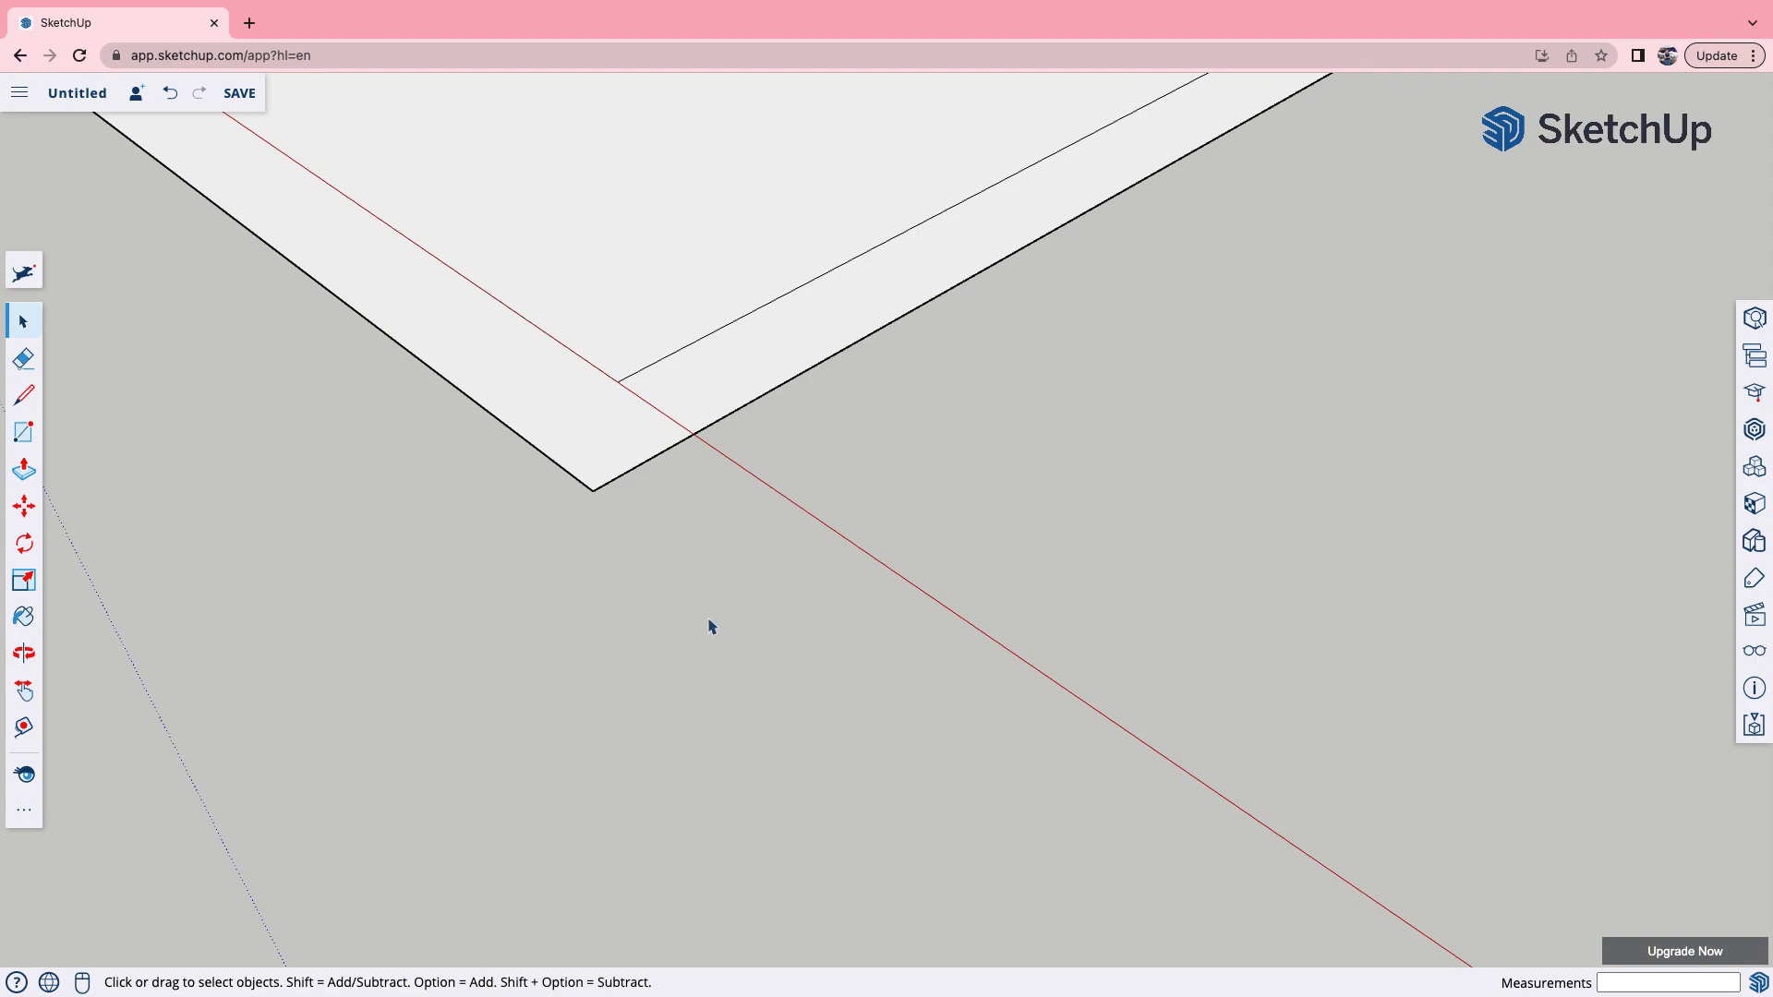
scroll(725, 755, "down", 5)
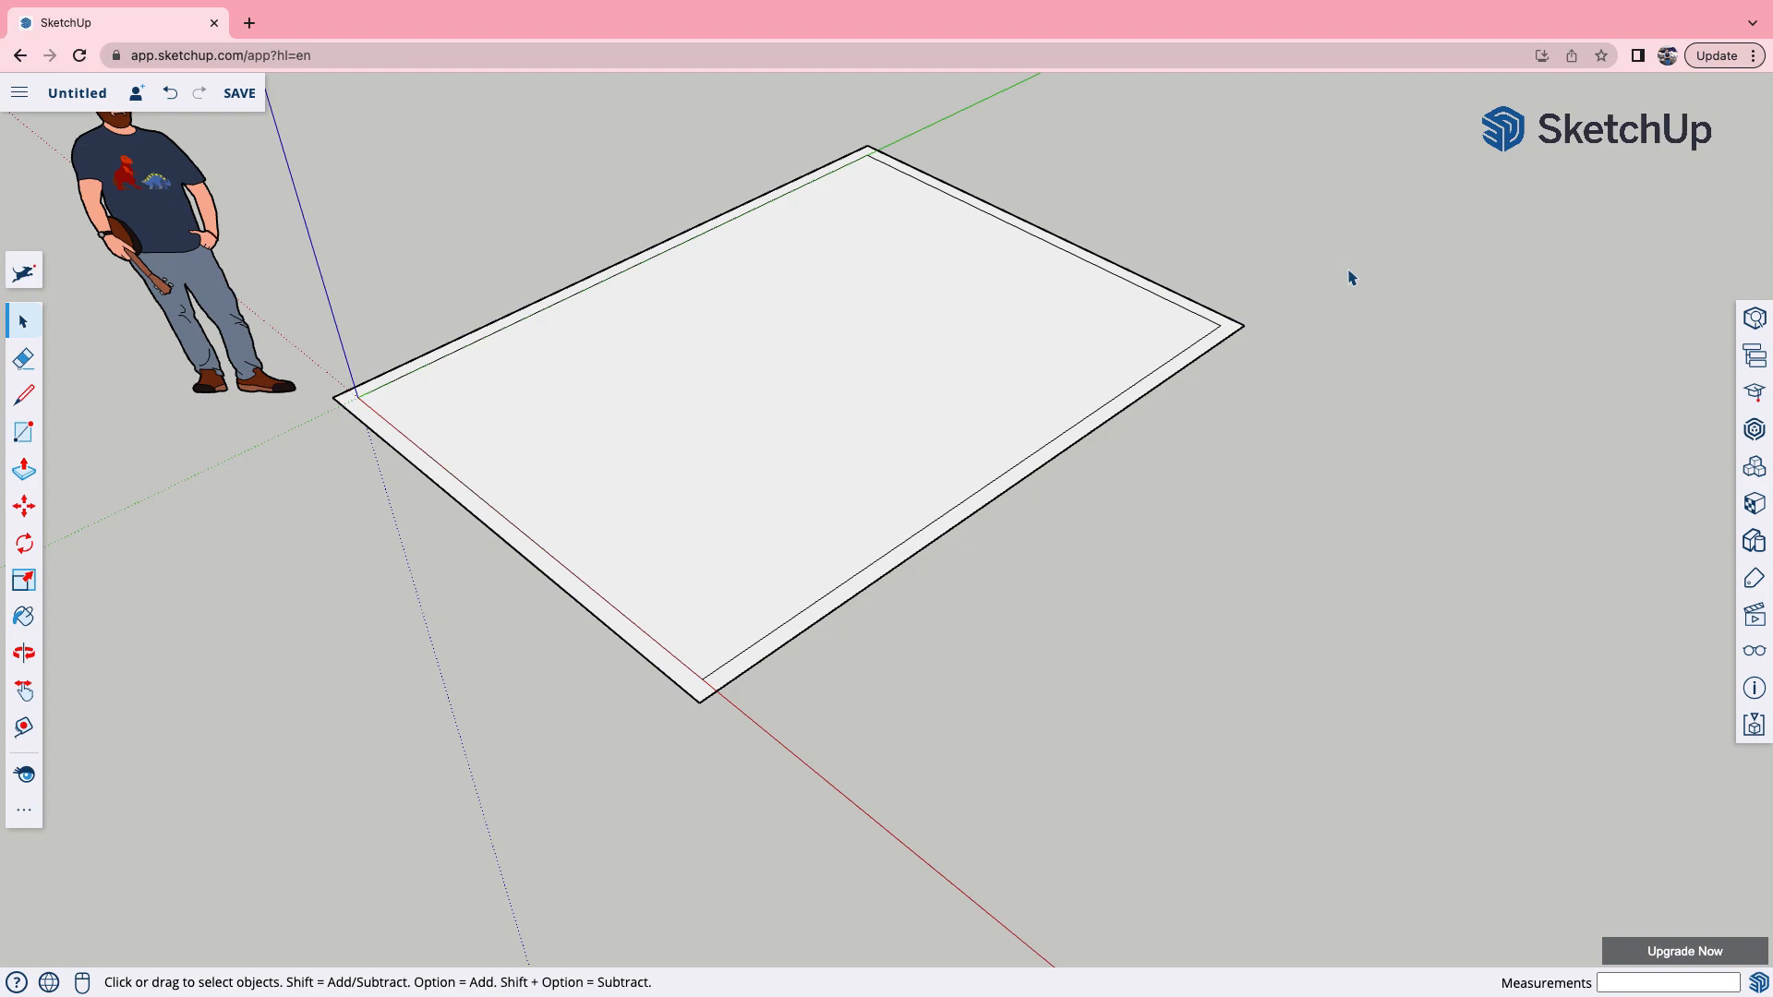
left_click(1231, 331)
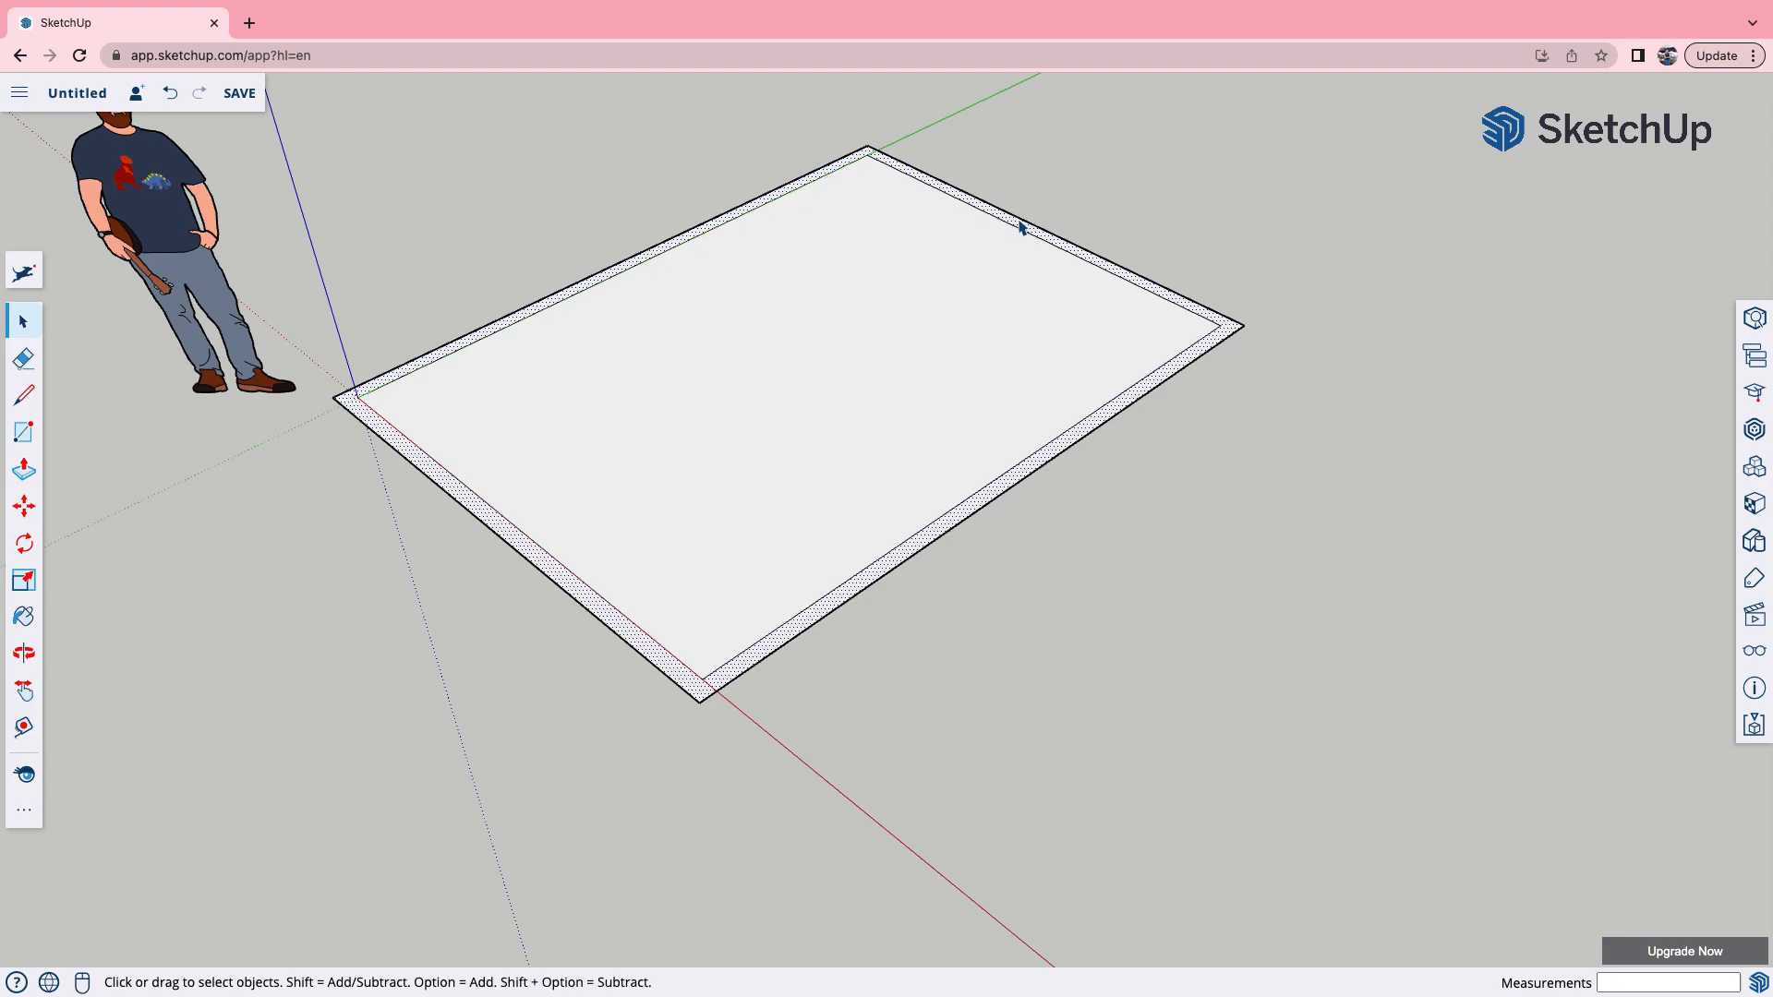
left_click(1103, 353)
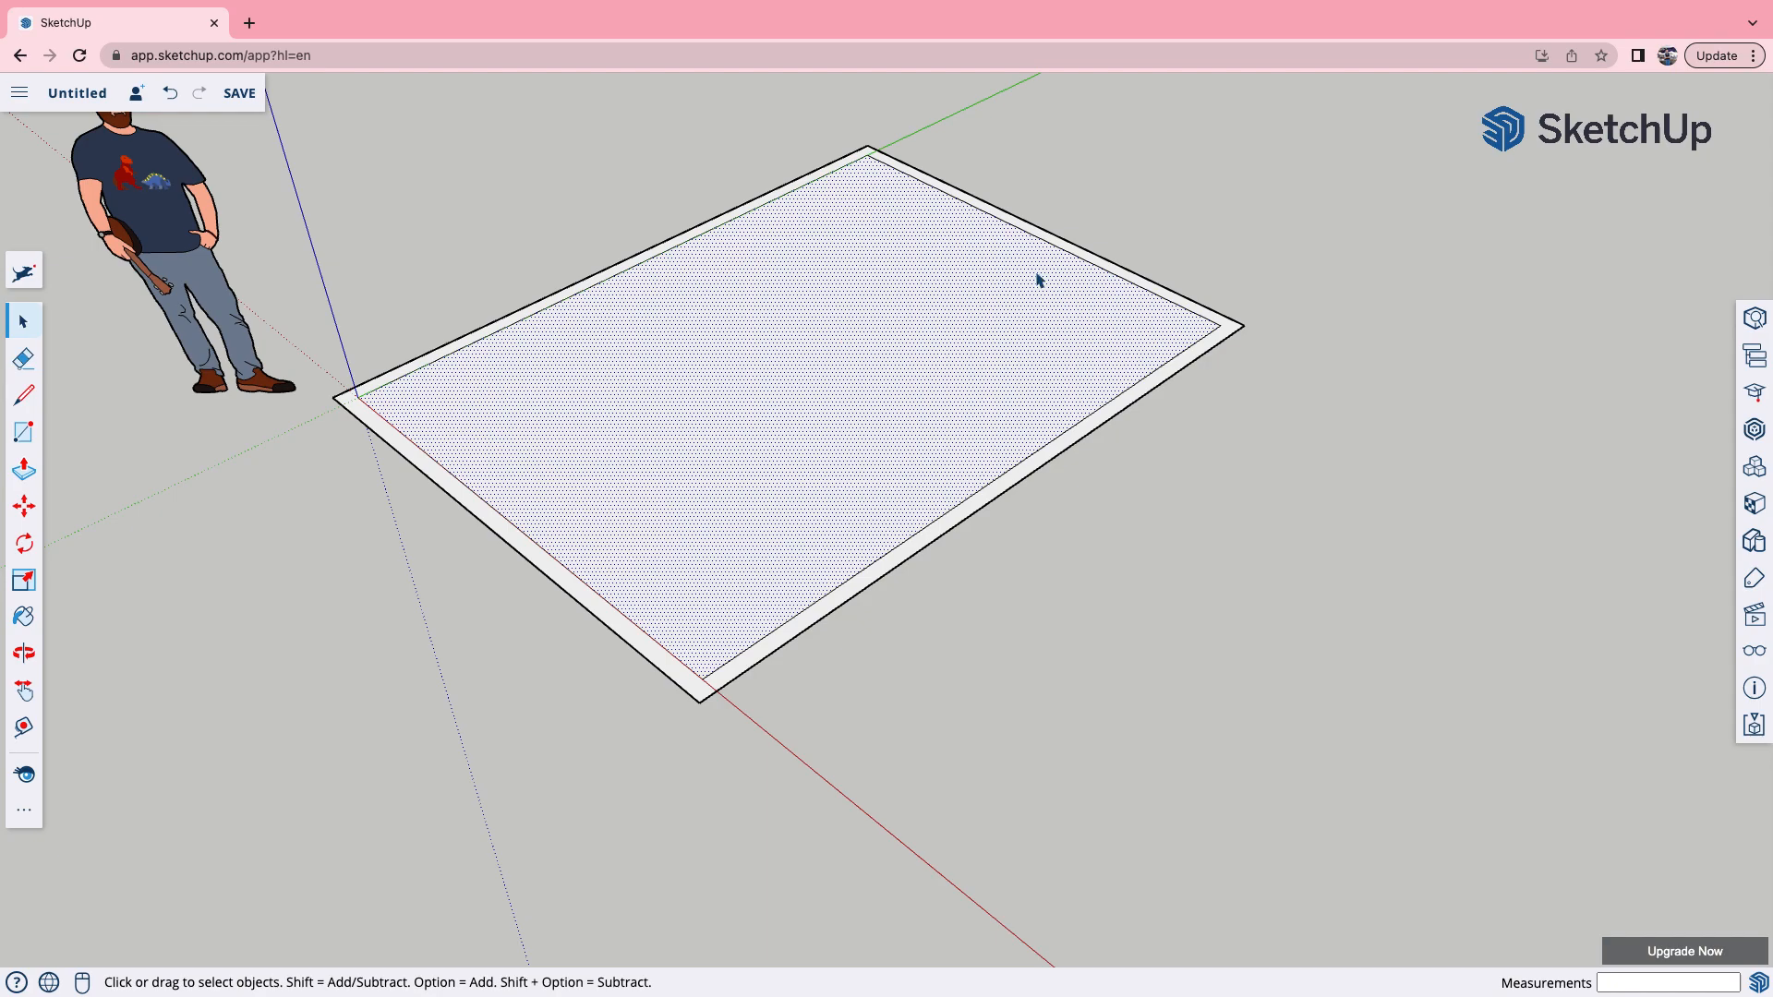
left_click(1306, 291)
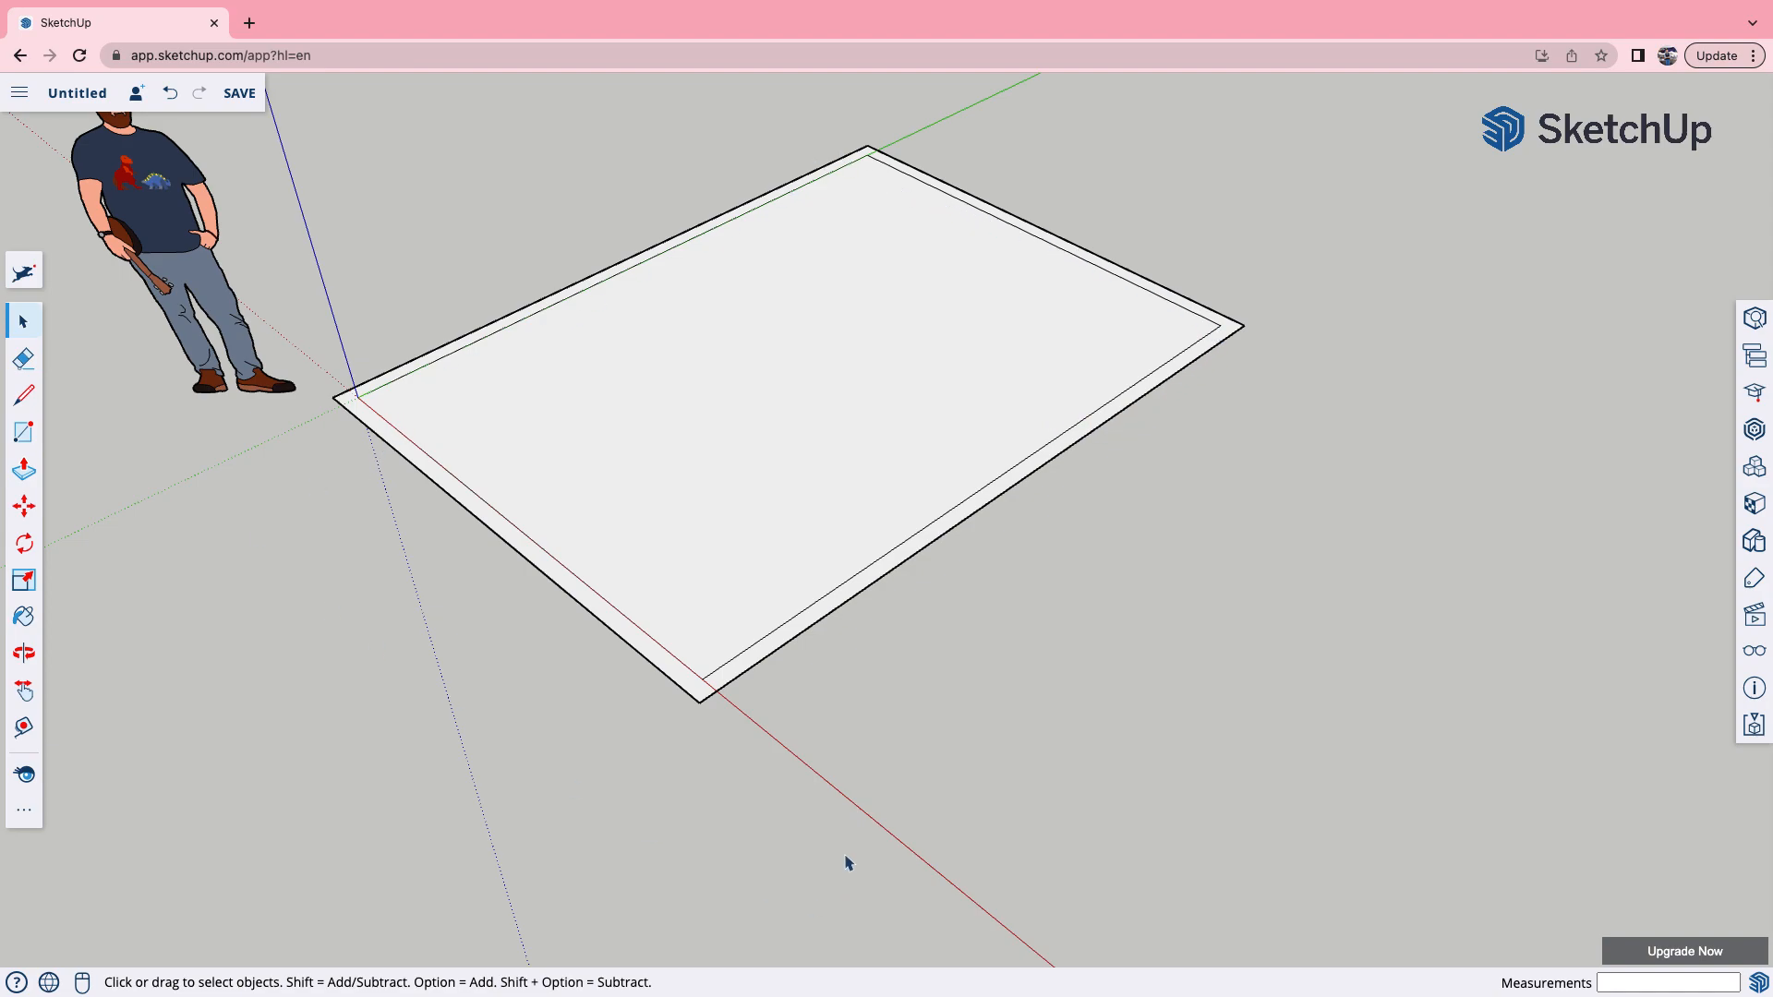
left_click(24, 652)
mouse_move(673, 756)
left_mouse_down()
mouse_move(716, 744)
mouse_move(717, 775)
mouse_move(716, 388)
mouse_move(708, 423)
mouse_move(665, 459)
mouse_move(684, 649)
mouse_move(740, 839)
mouse_move(656, 784)
left_mouse_up()
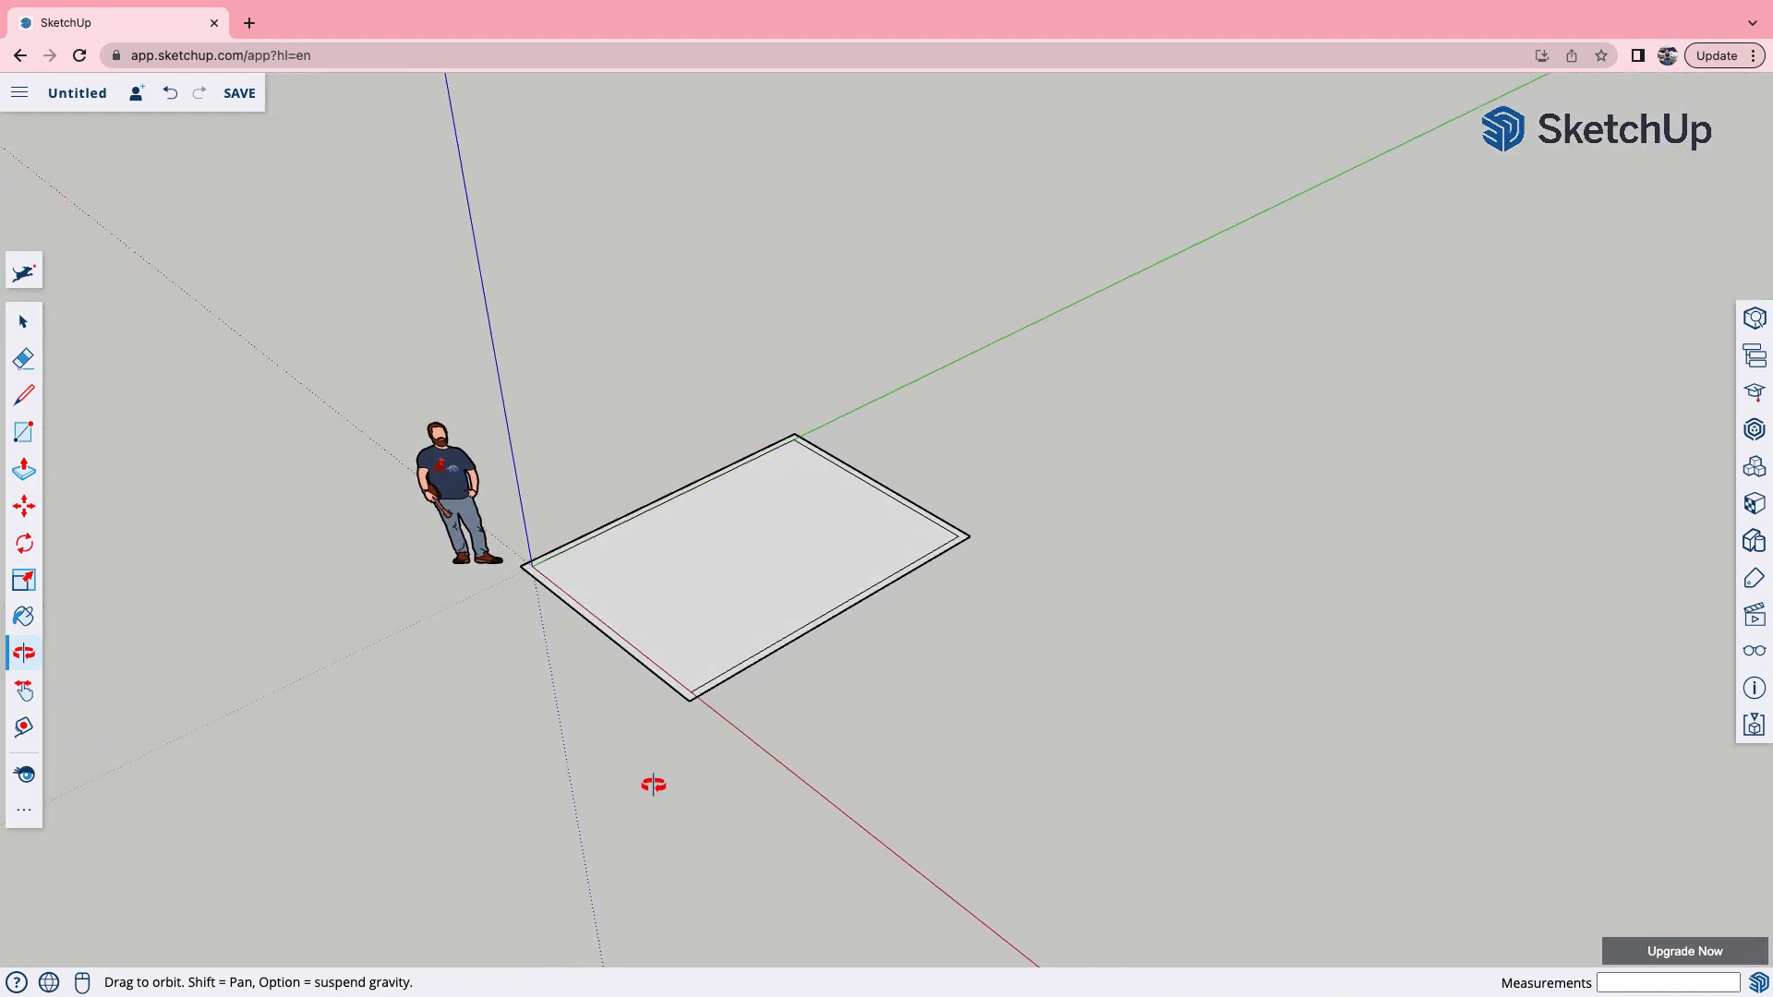
left_click(23, 325)
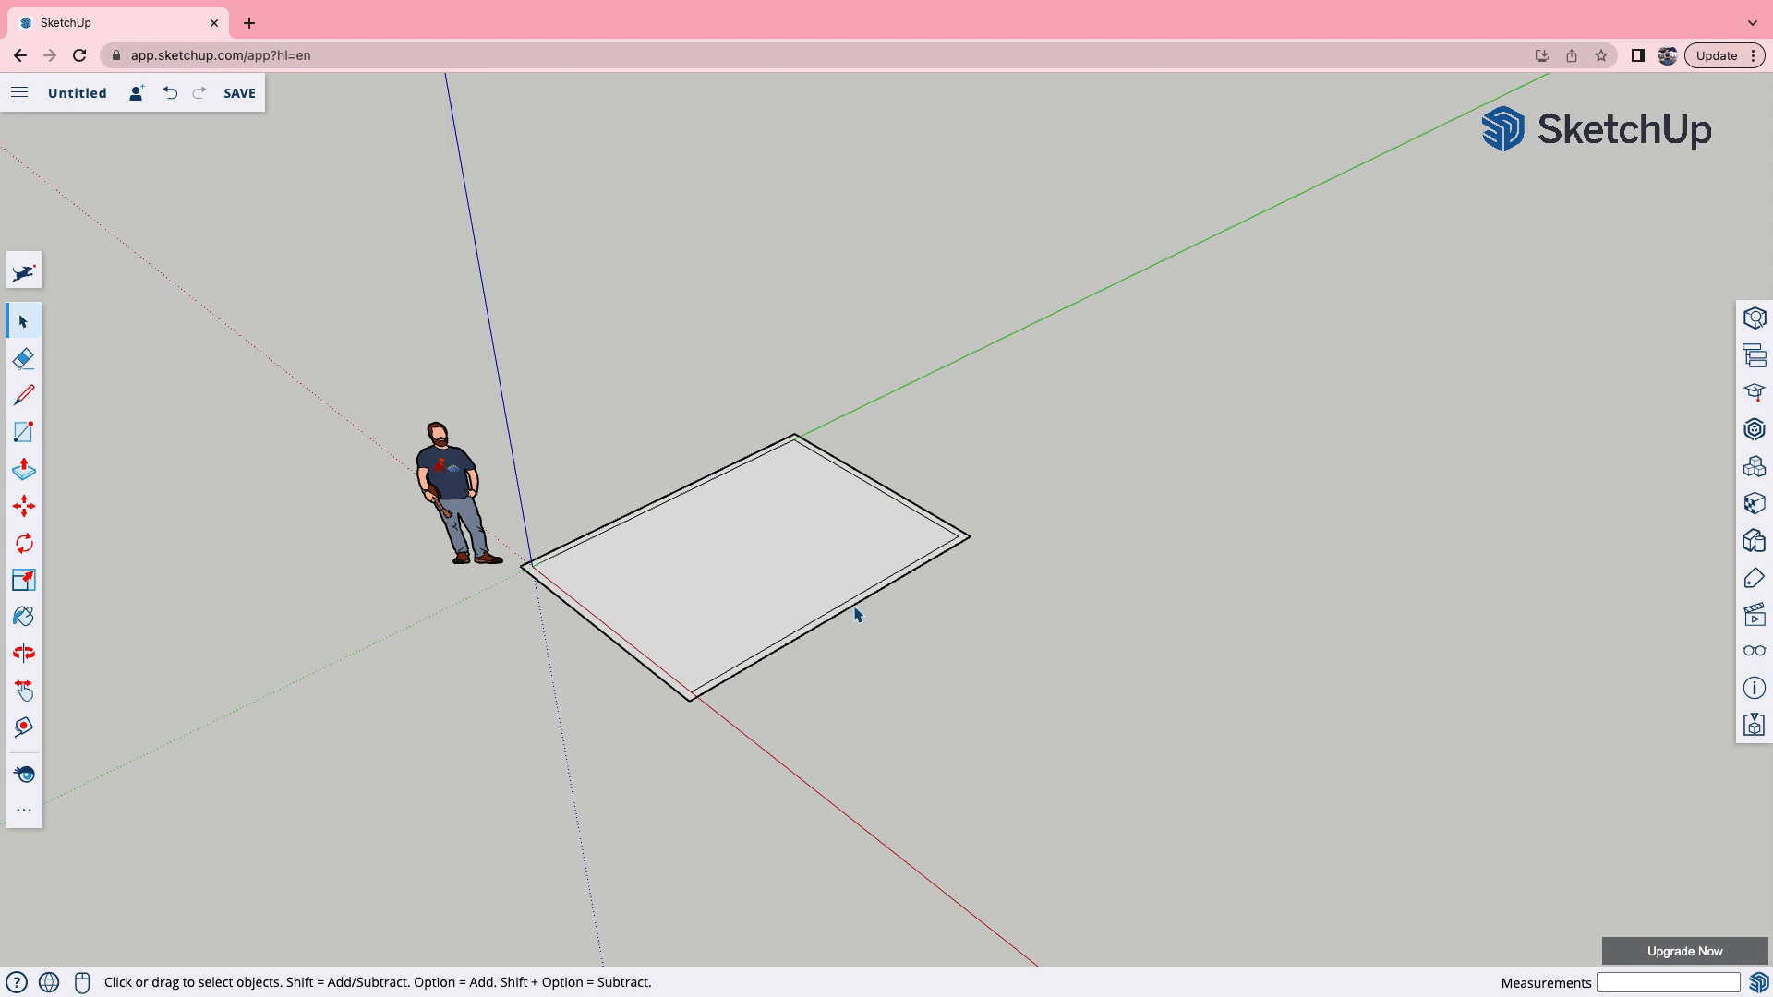
Step: Push/Pull the 100 mm border strip up to 2501 mm to form the room walls
left_click(28, 482)
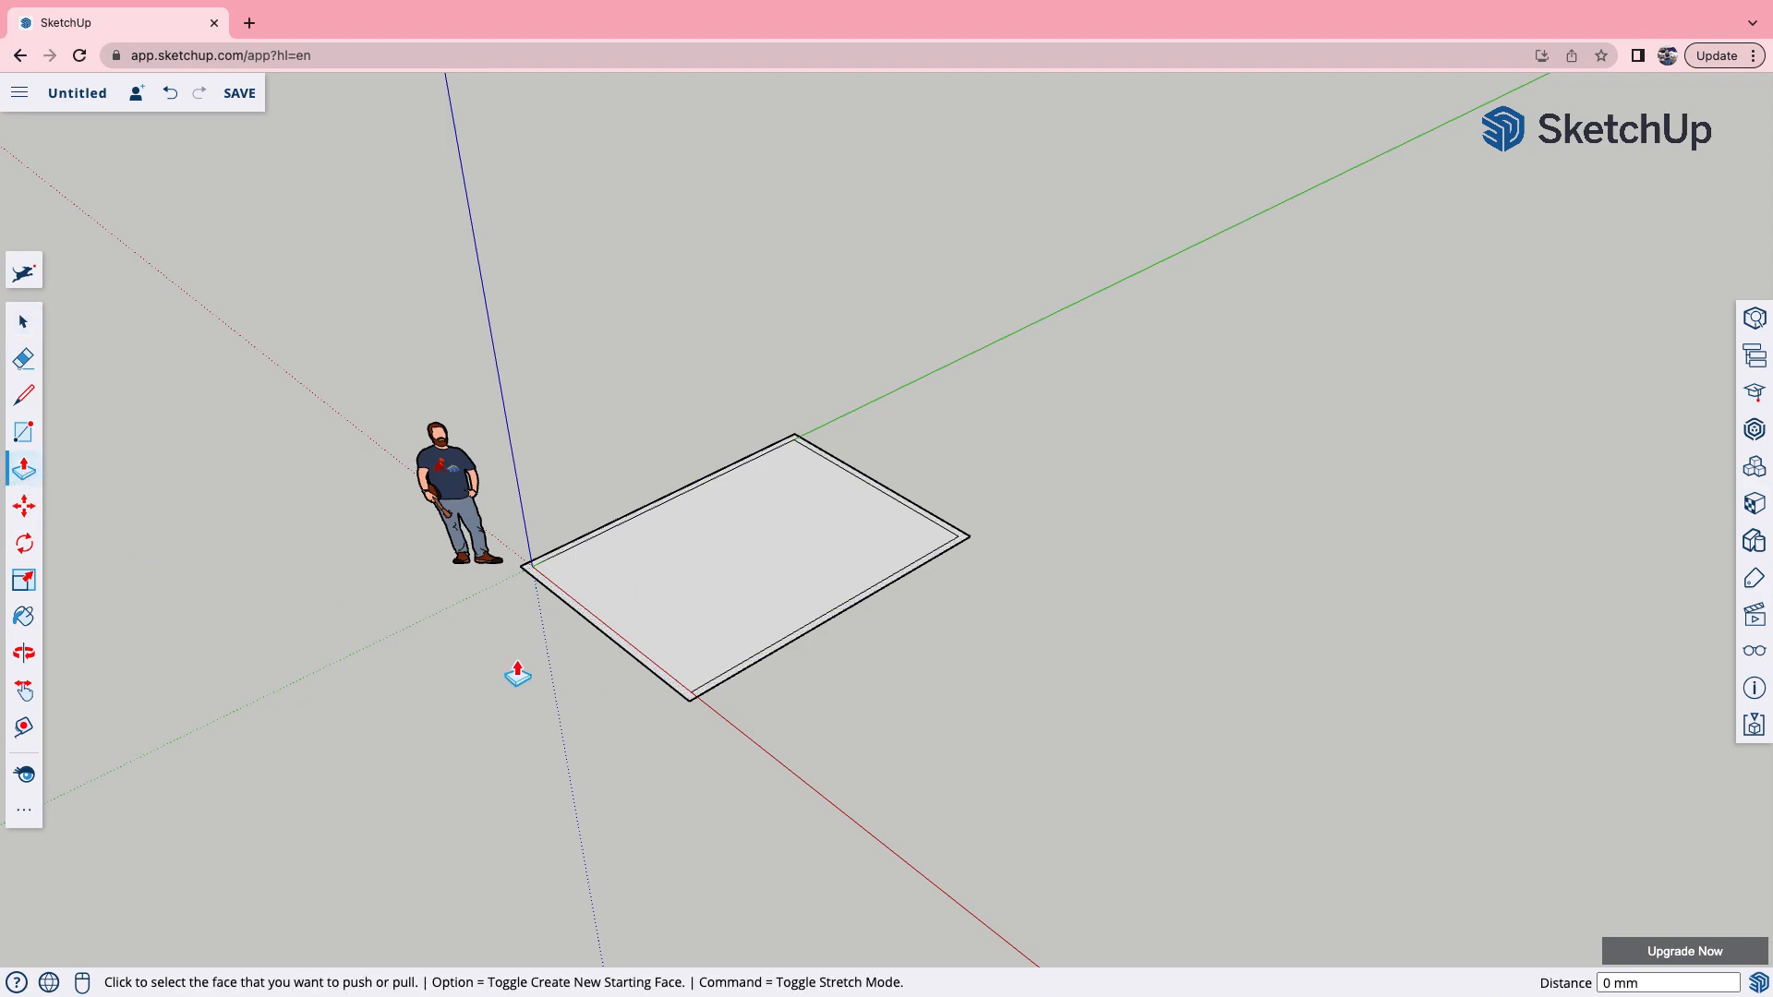
scroll(581, 717, "up", 5)
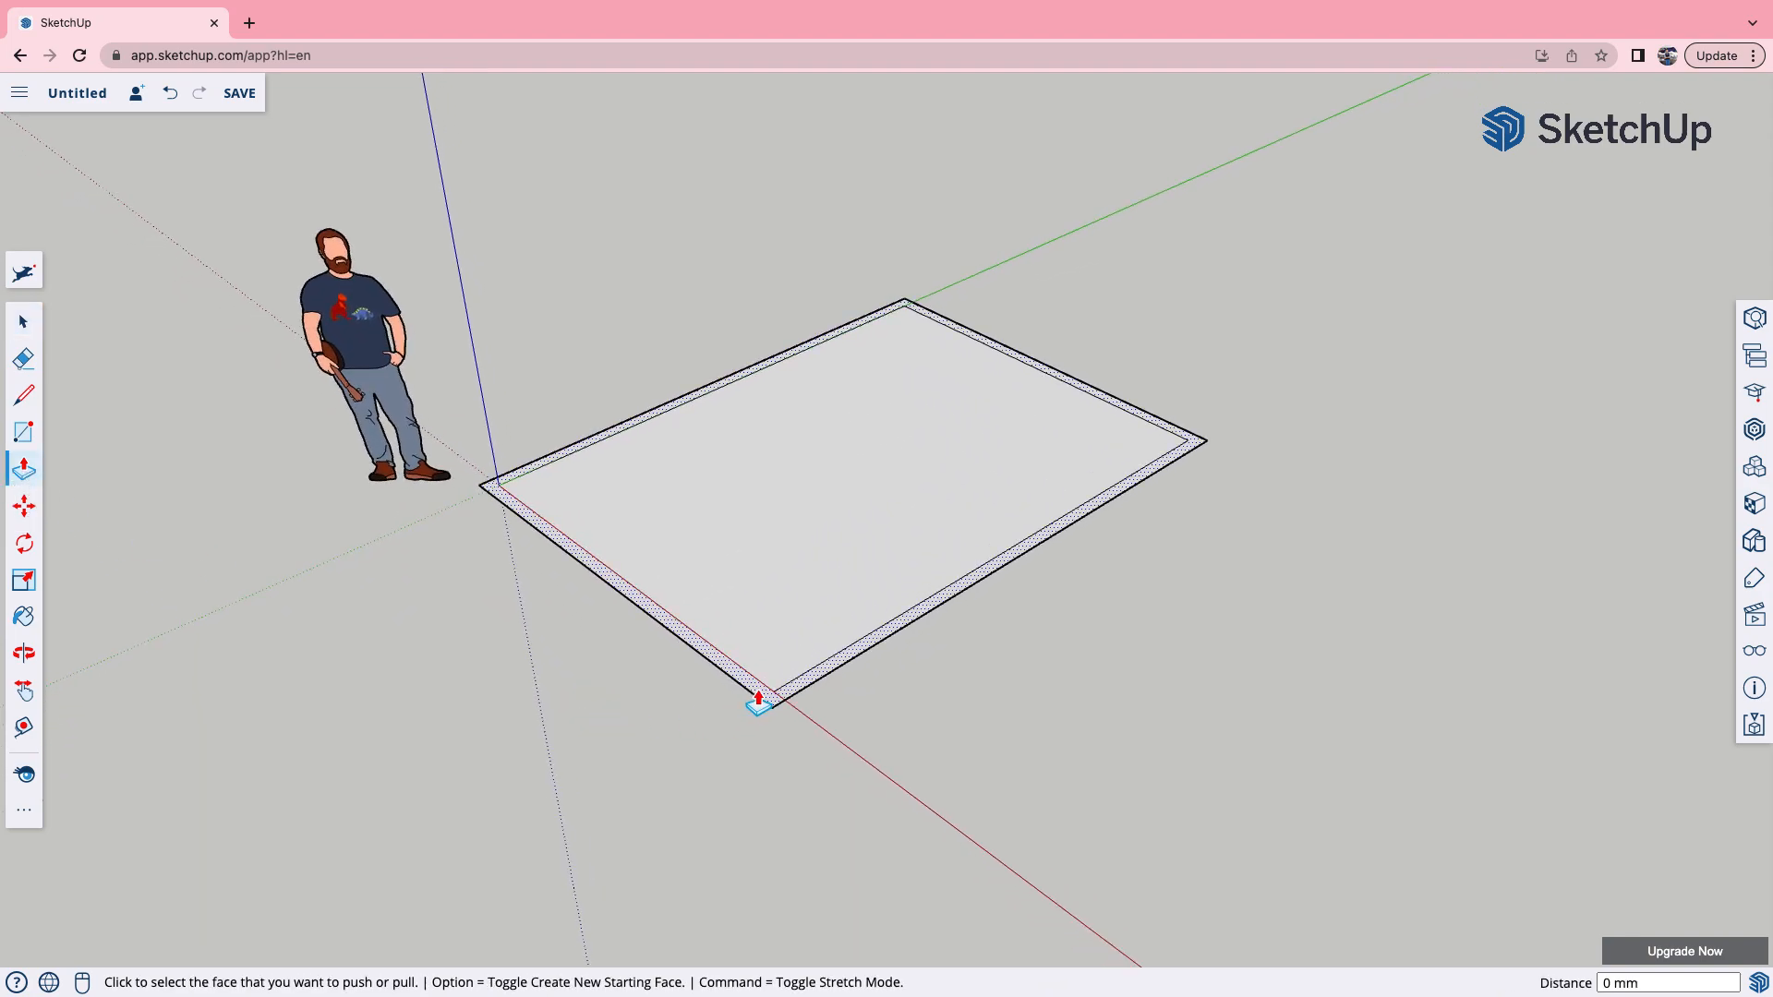
left_click(759, 702)
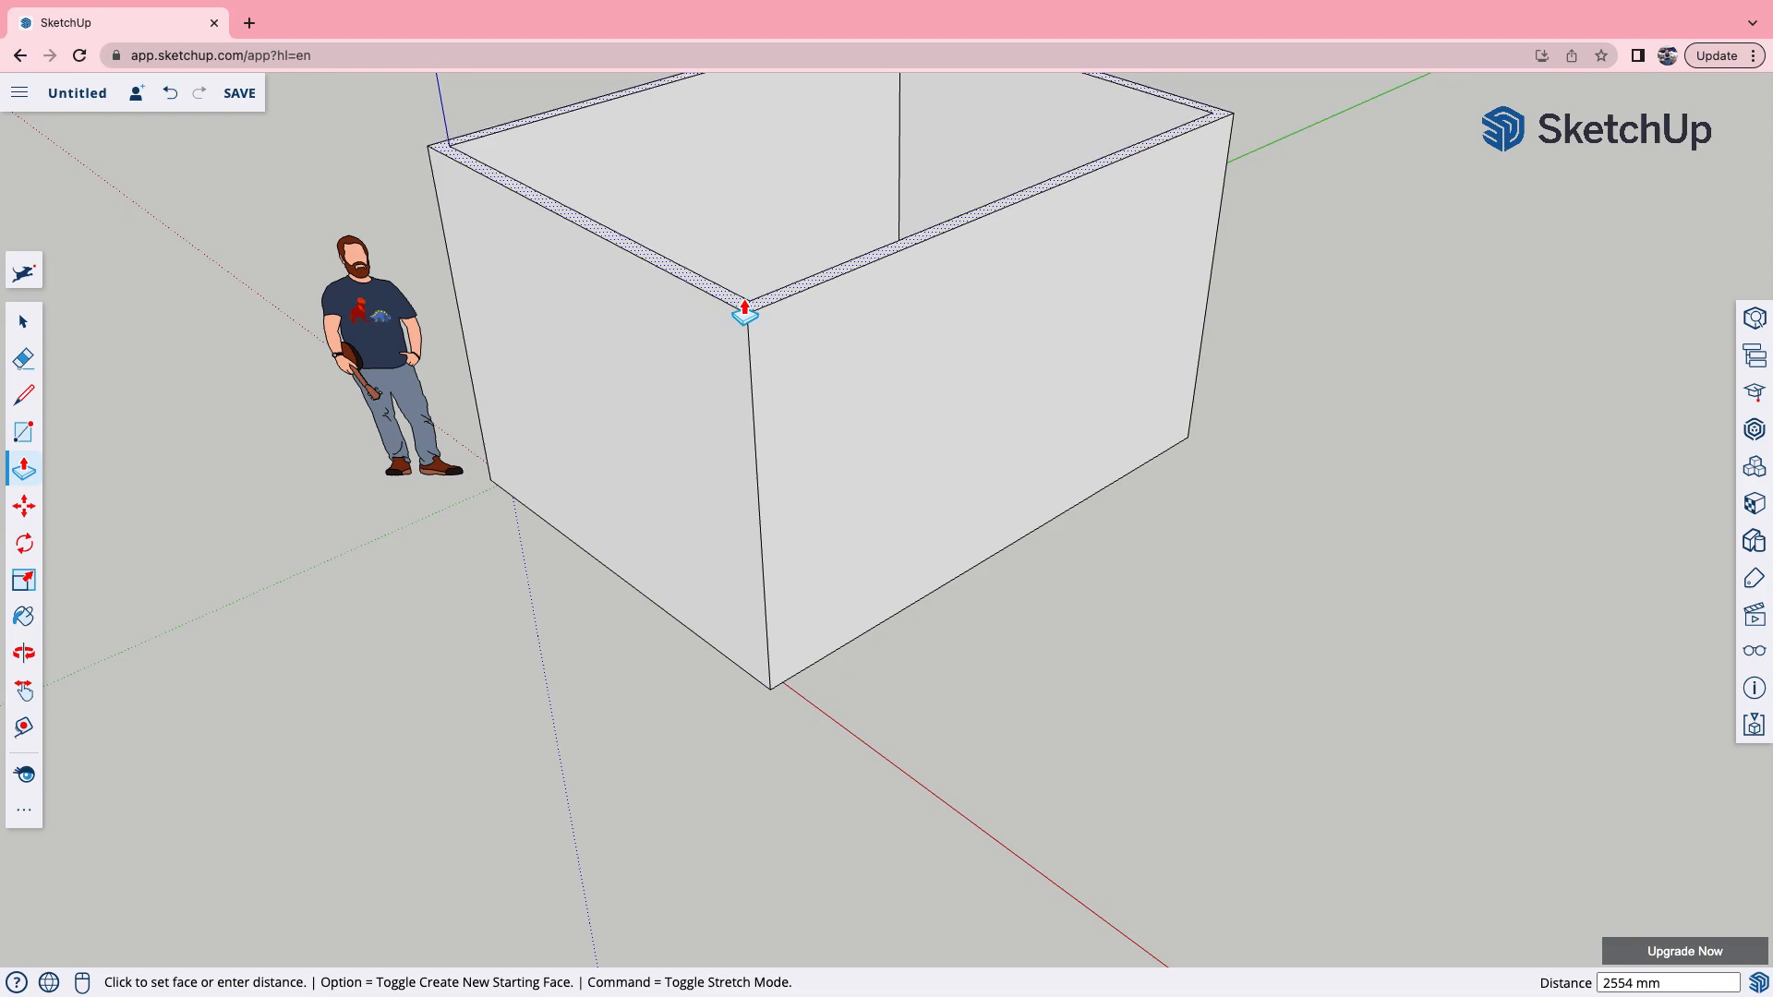
scroll(744, 318, "down", 1)
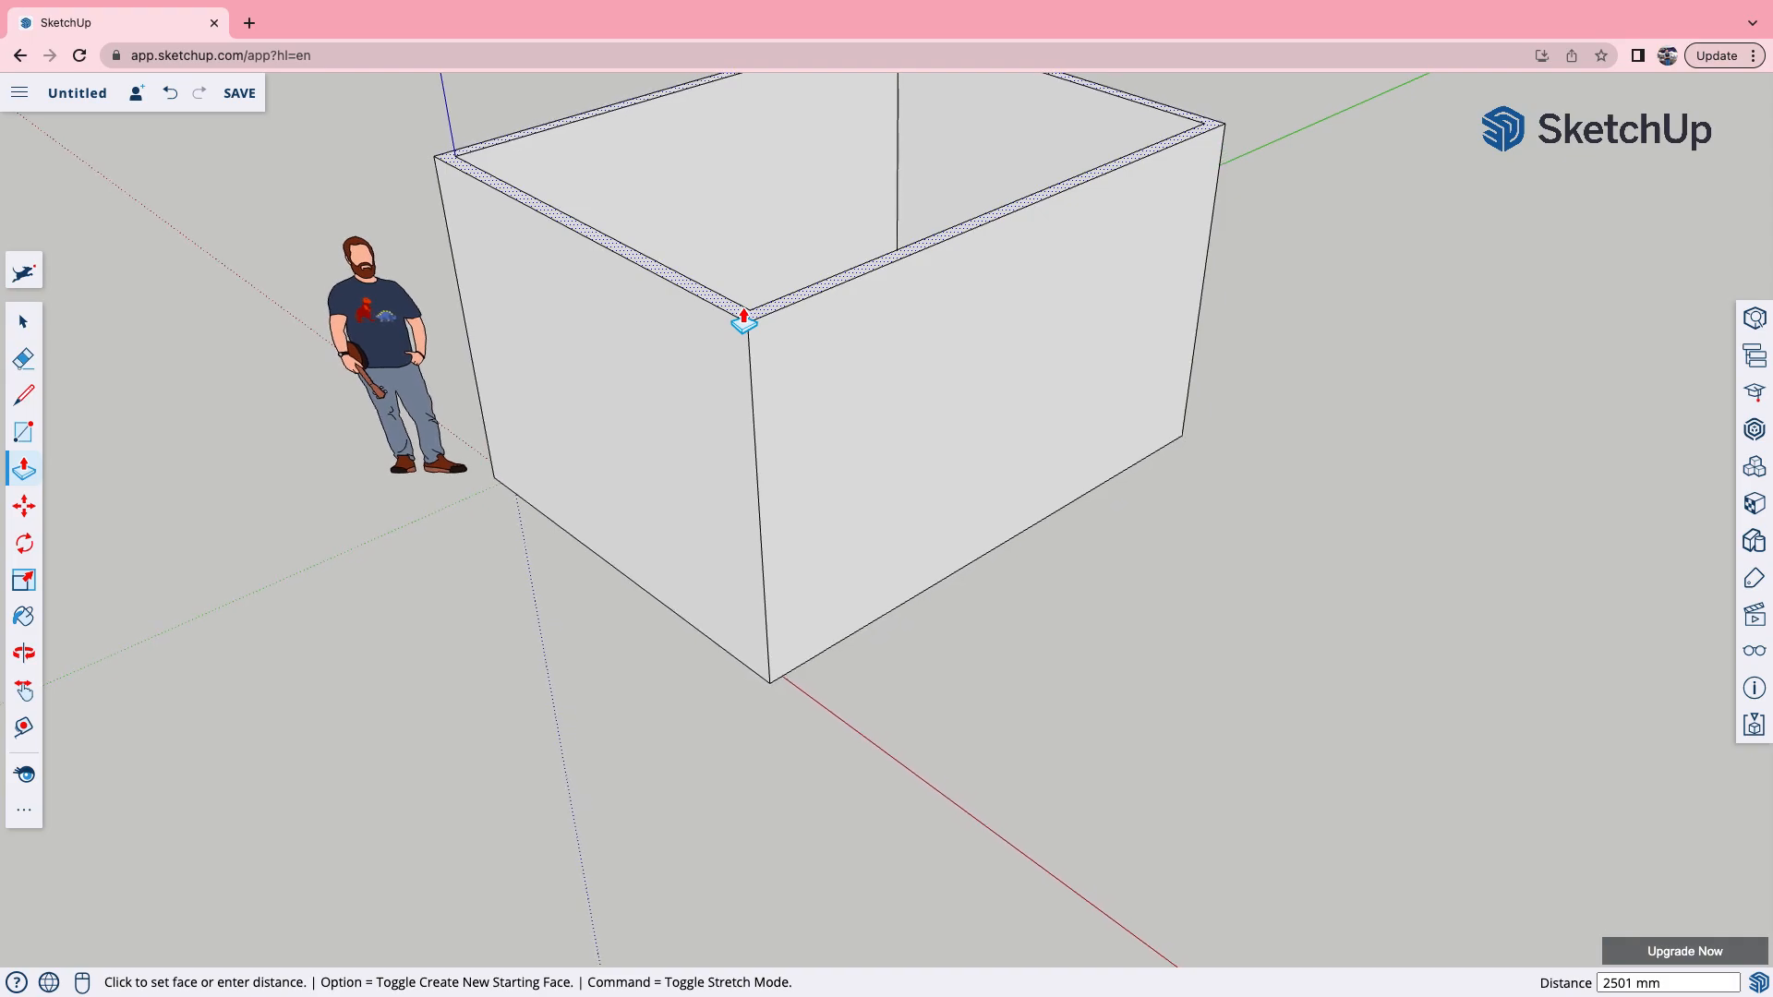
left_click(740, 314)
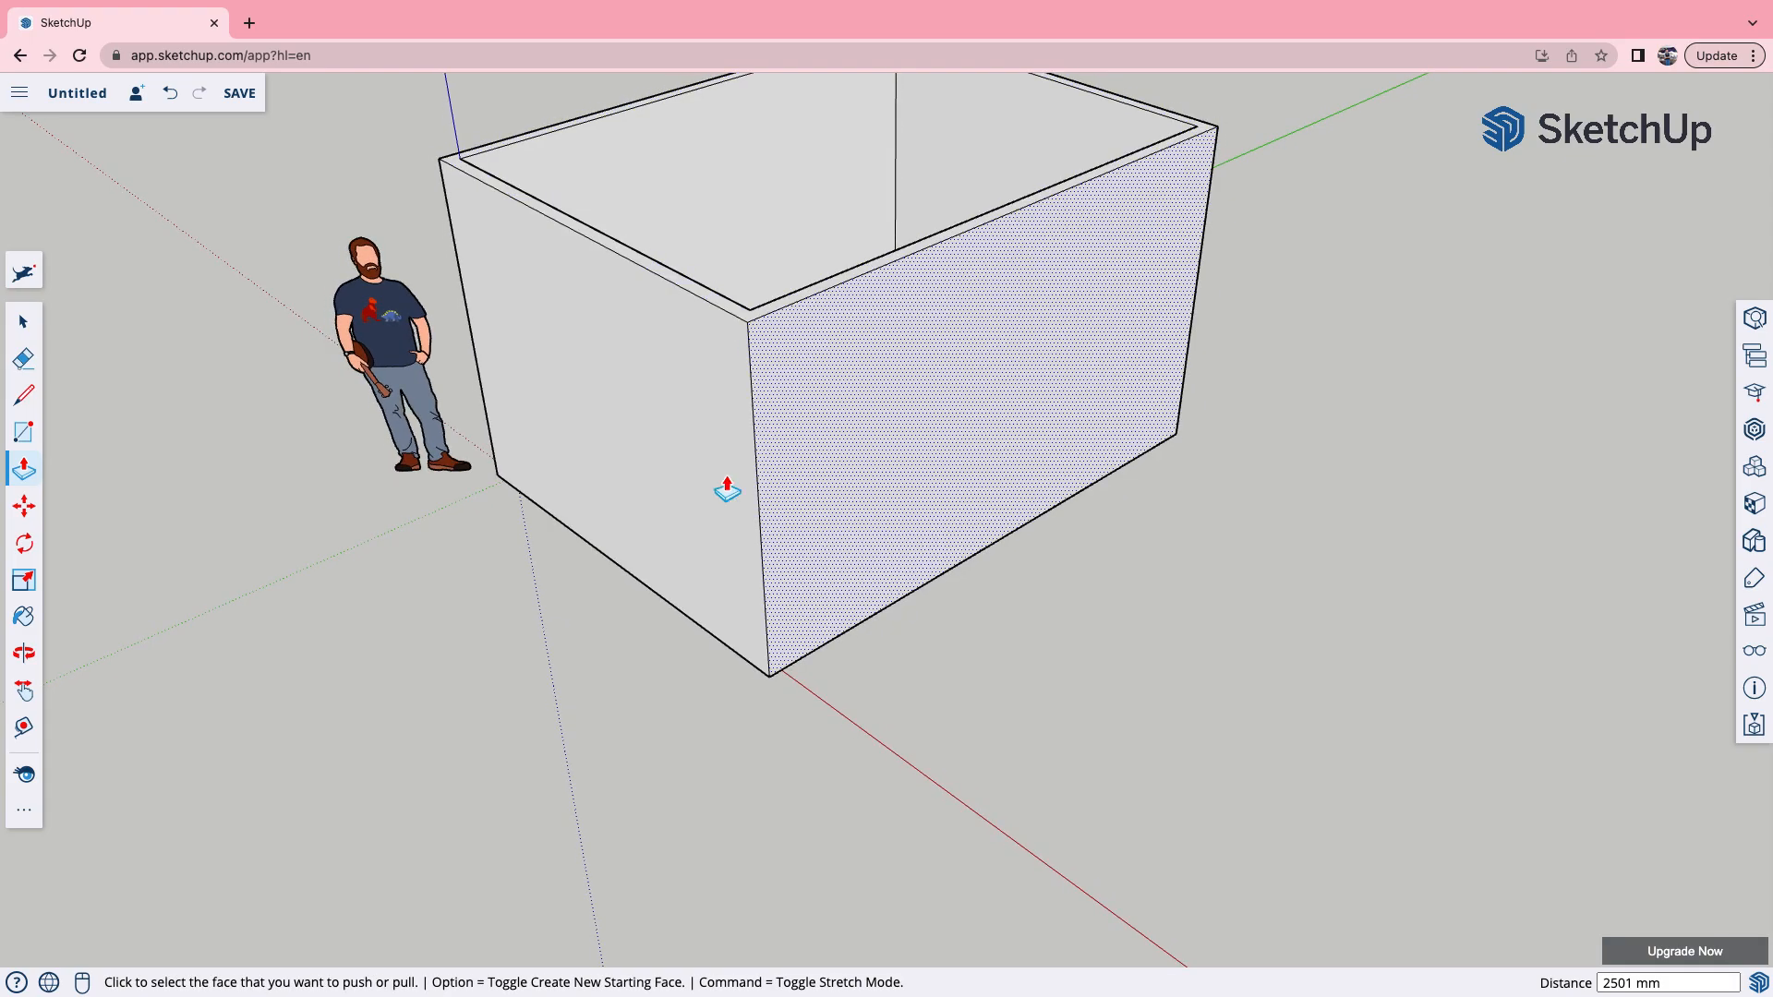
left_click(33, 652)
left_click_drag(962, 270, 873, 426)
left_click_drag(1009, 385, 736, 392)
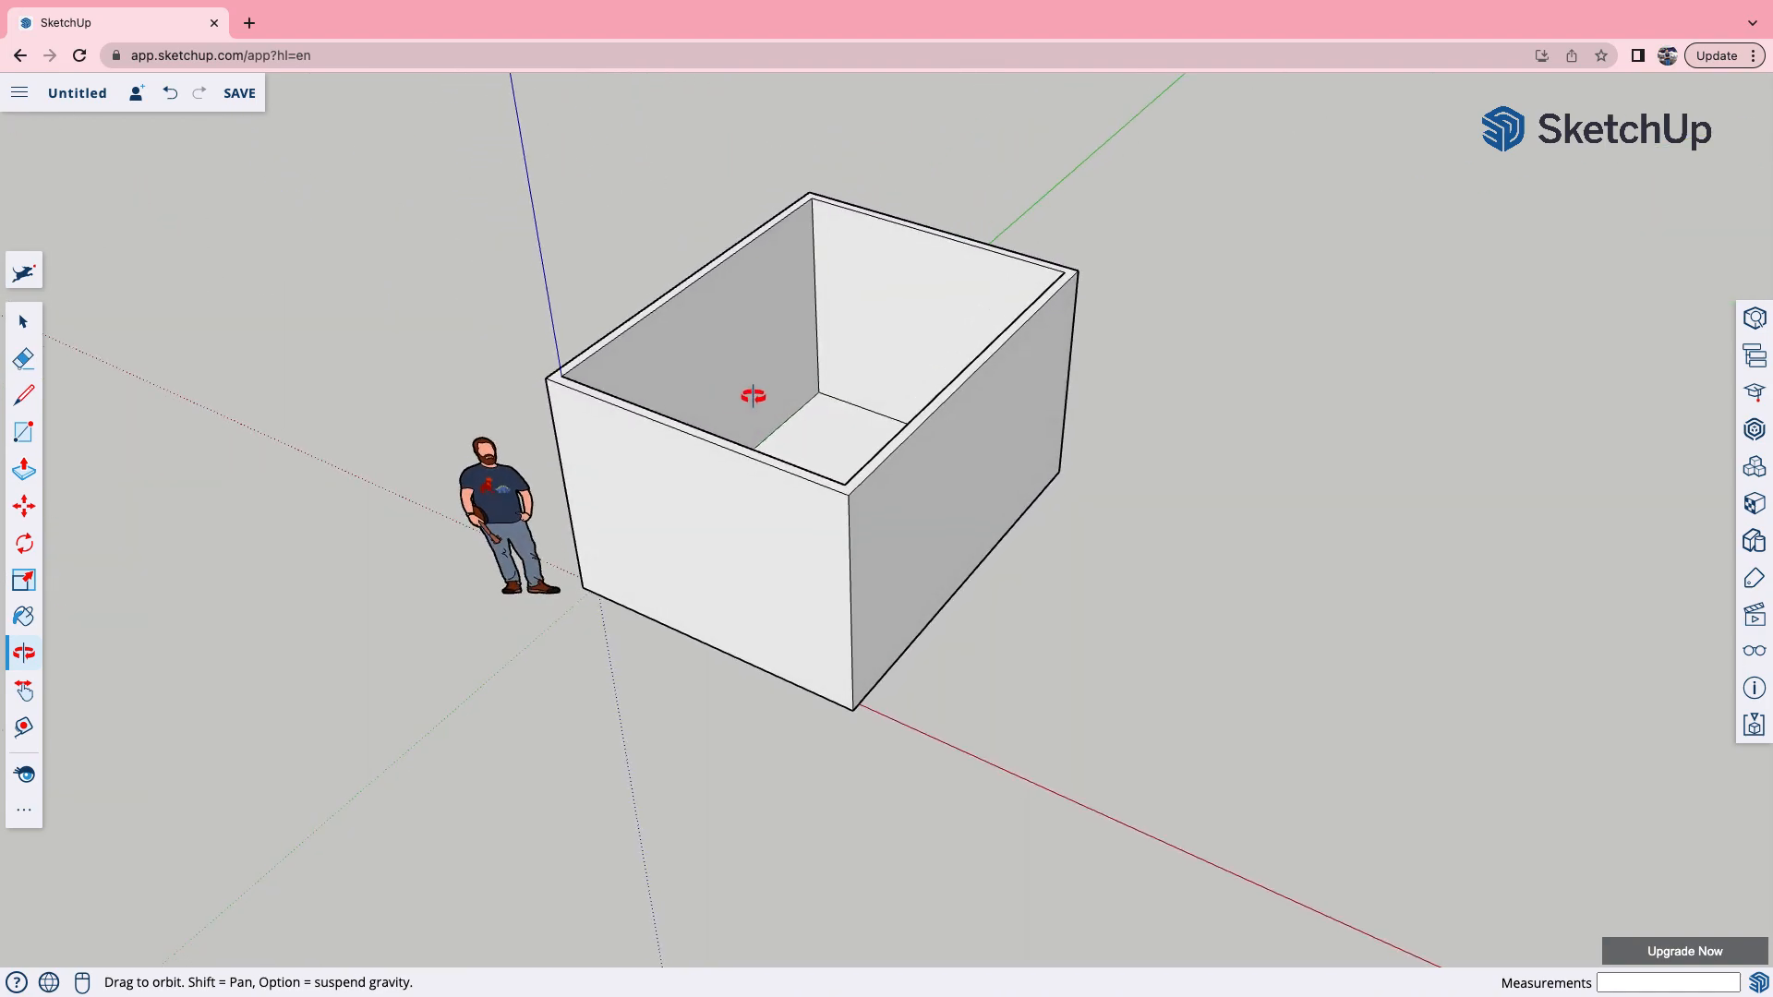
left_click_drag(839, 415, 921, 380)
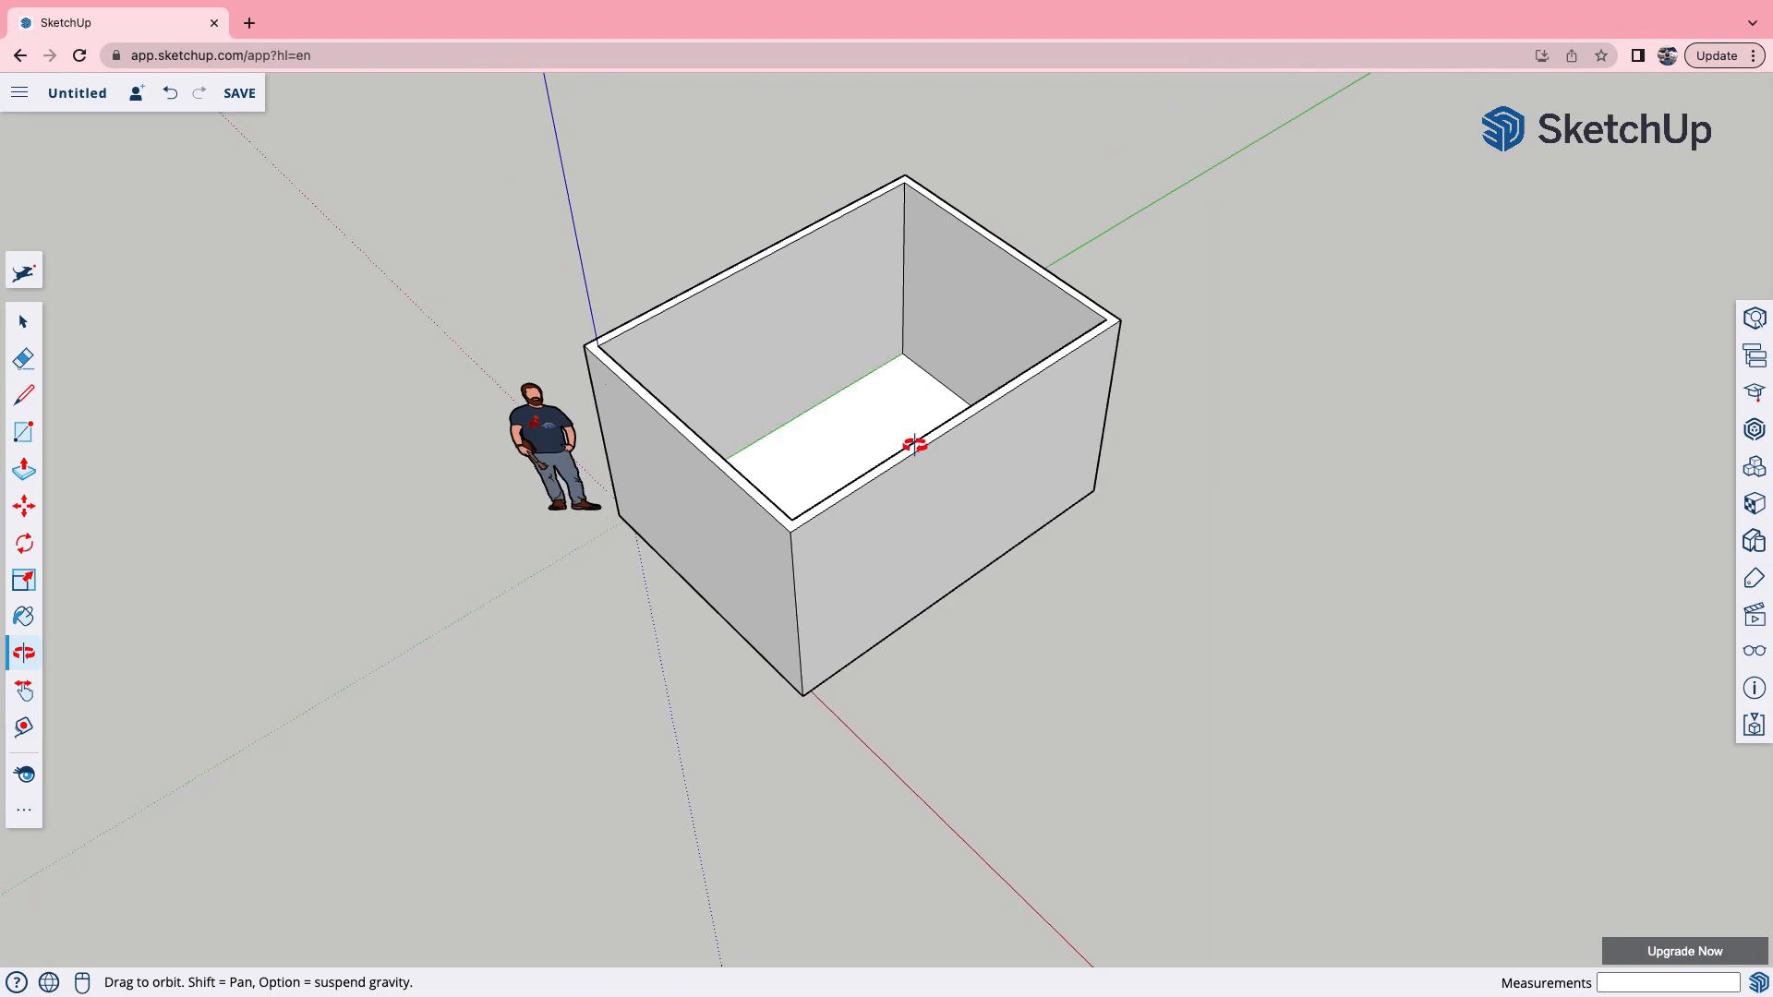
scroll(898, 592, "up", 5)
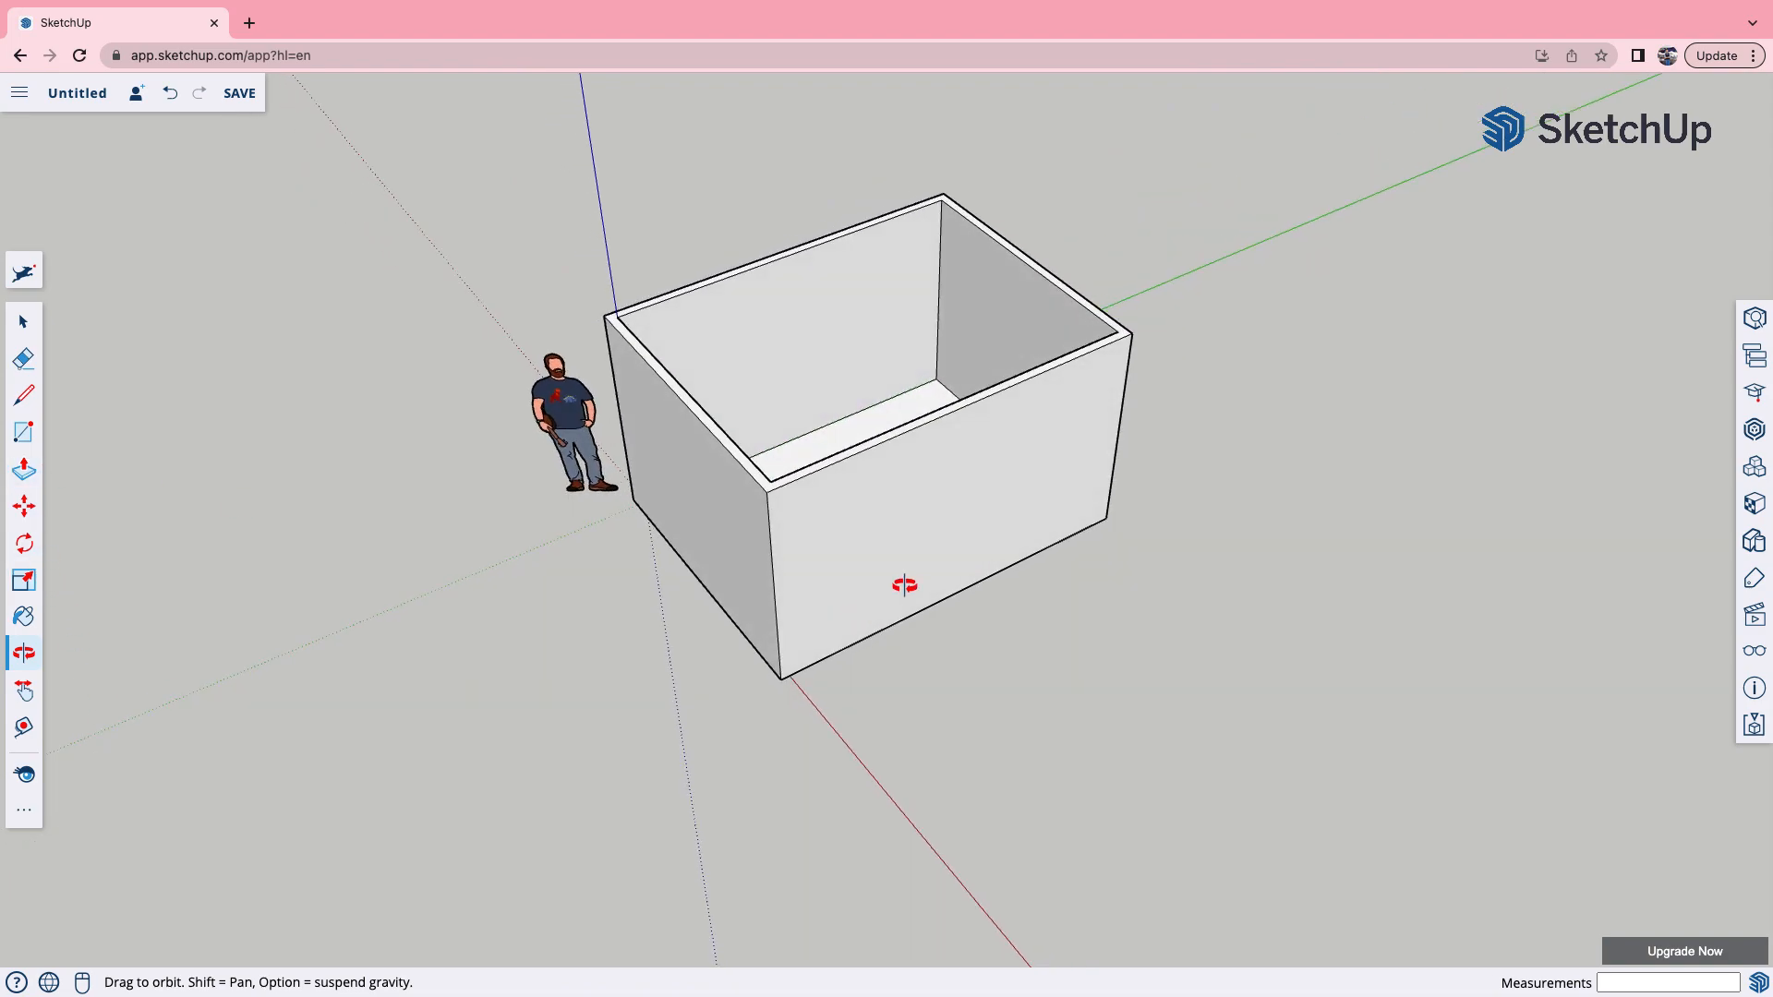
scroll(924, 583, "up", 1)
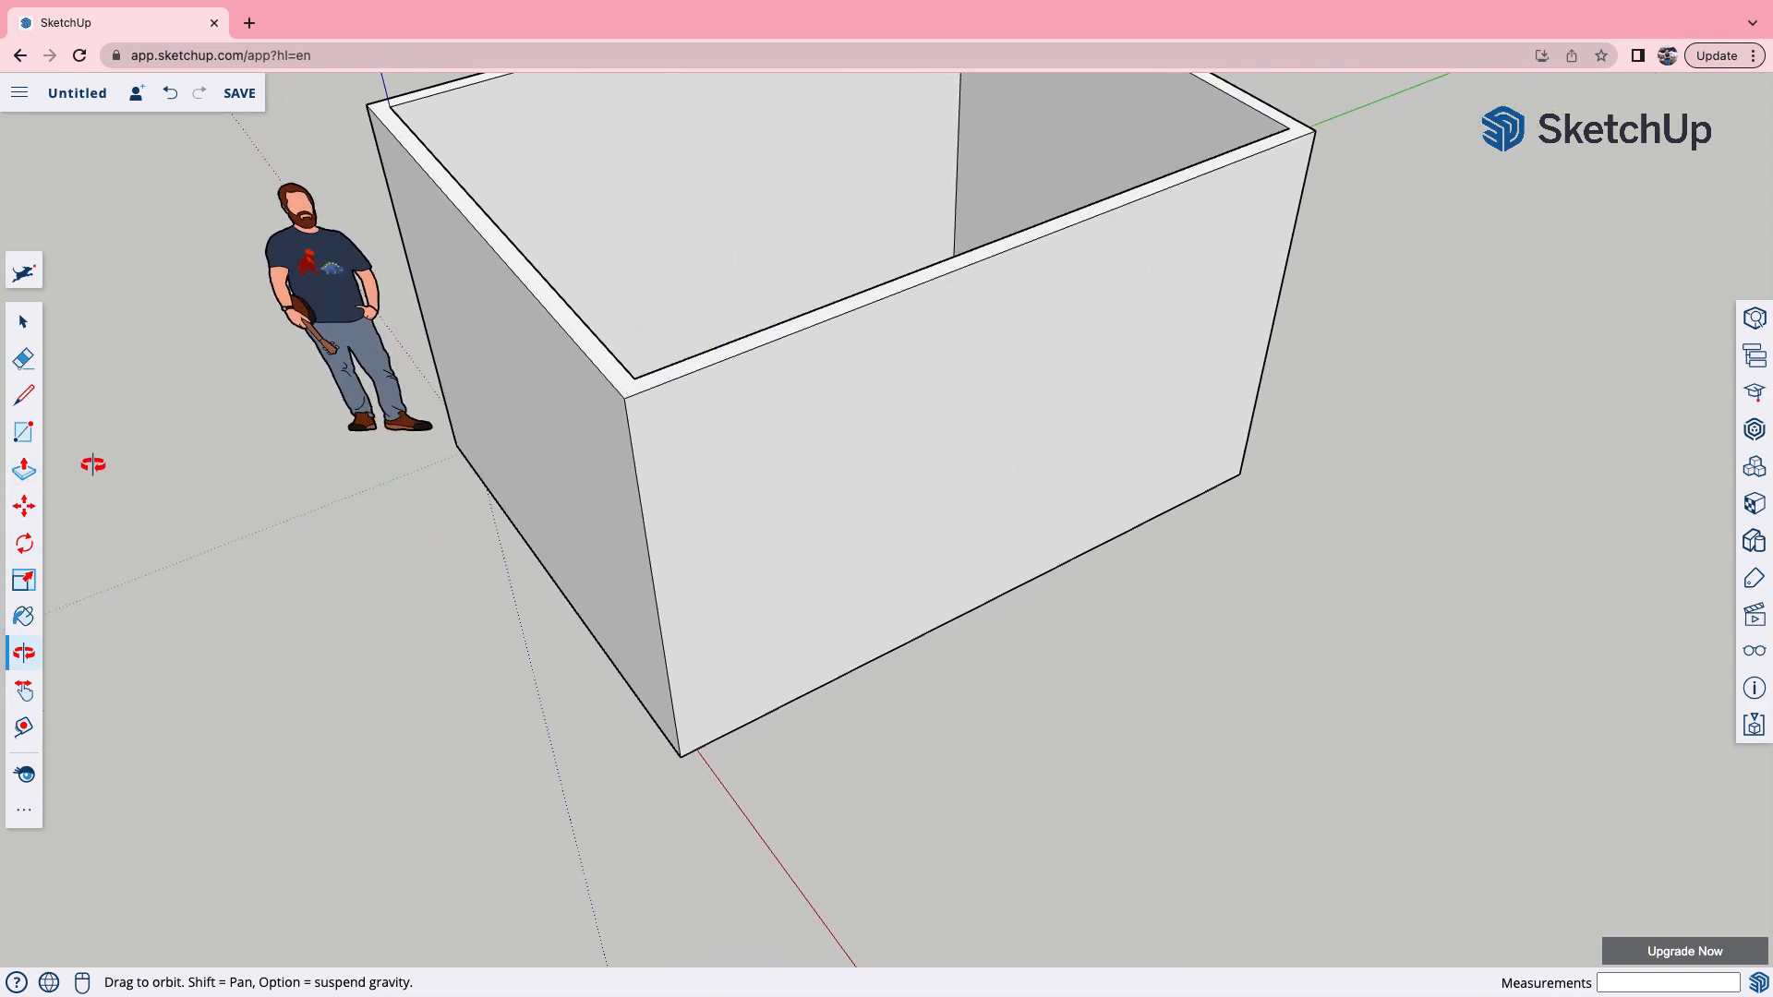
left_click(22, 395)
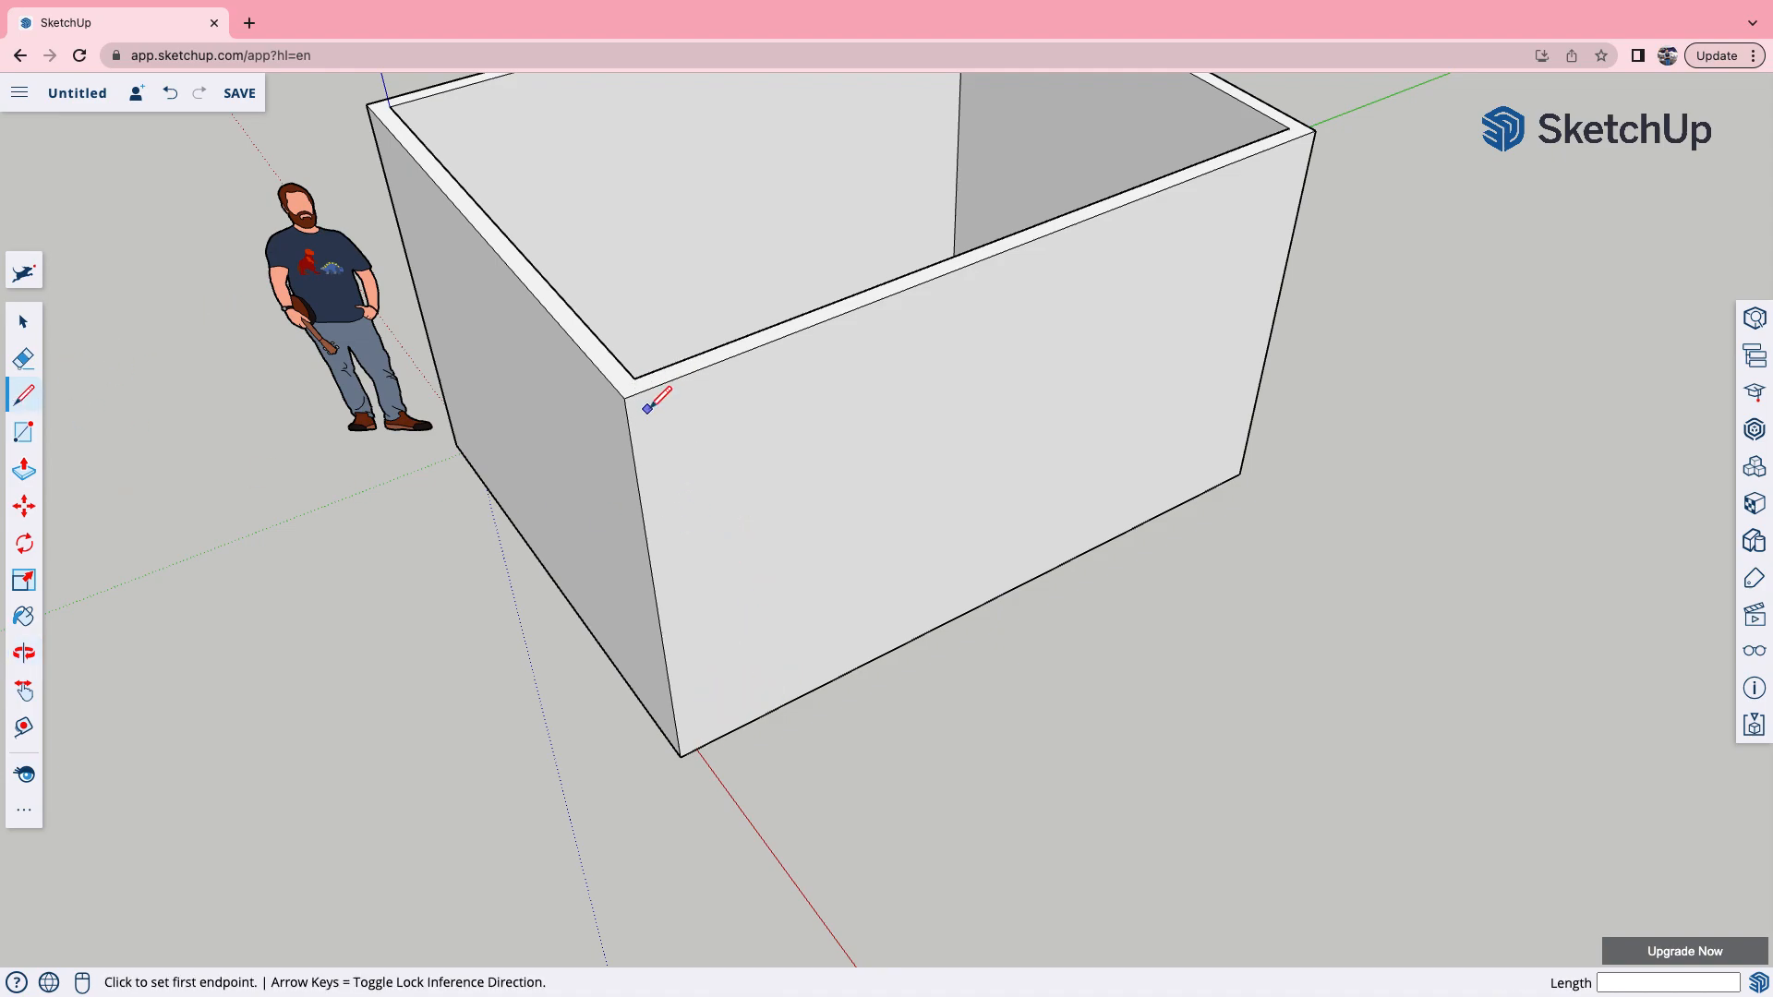
left_click(23, 322)
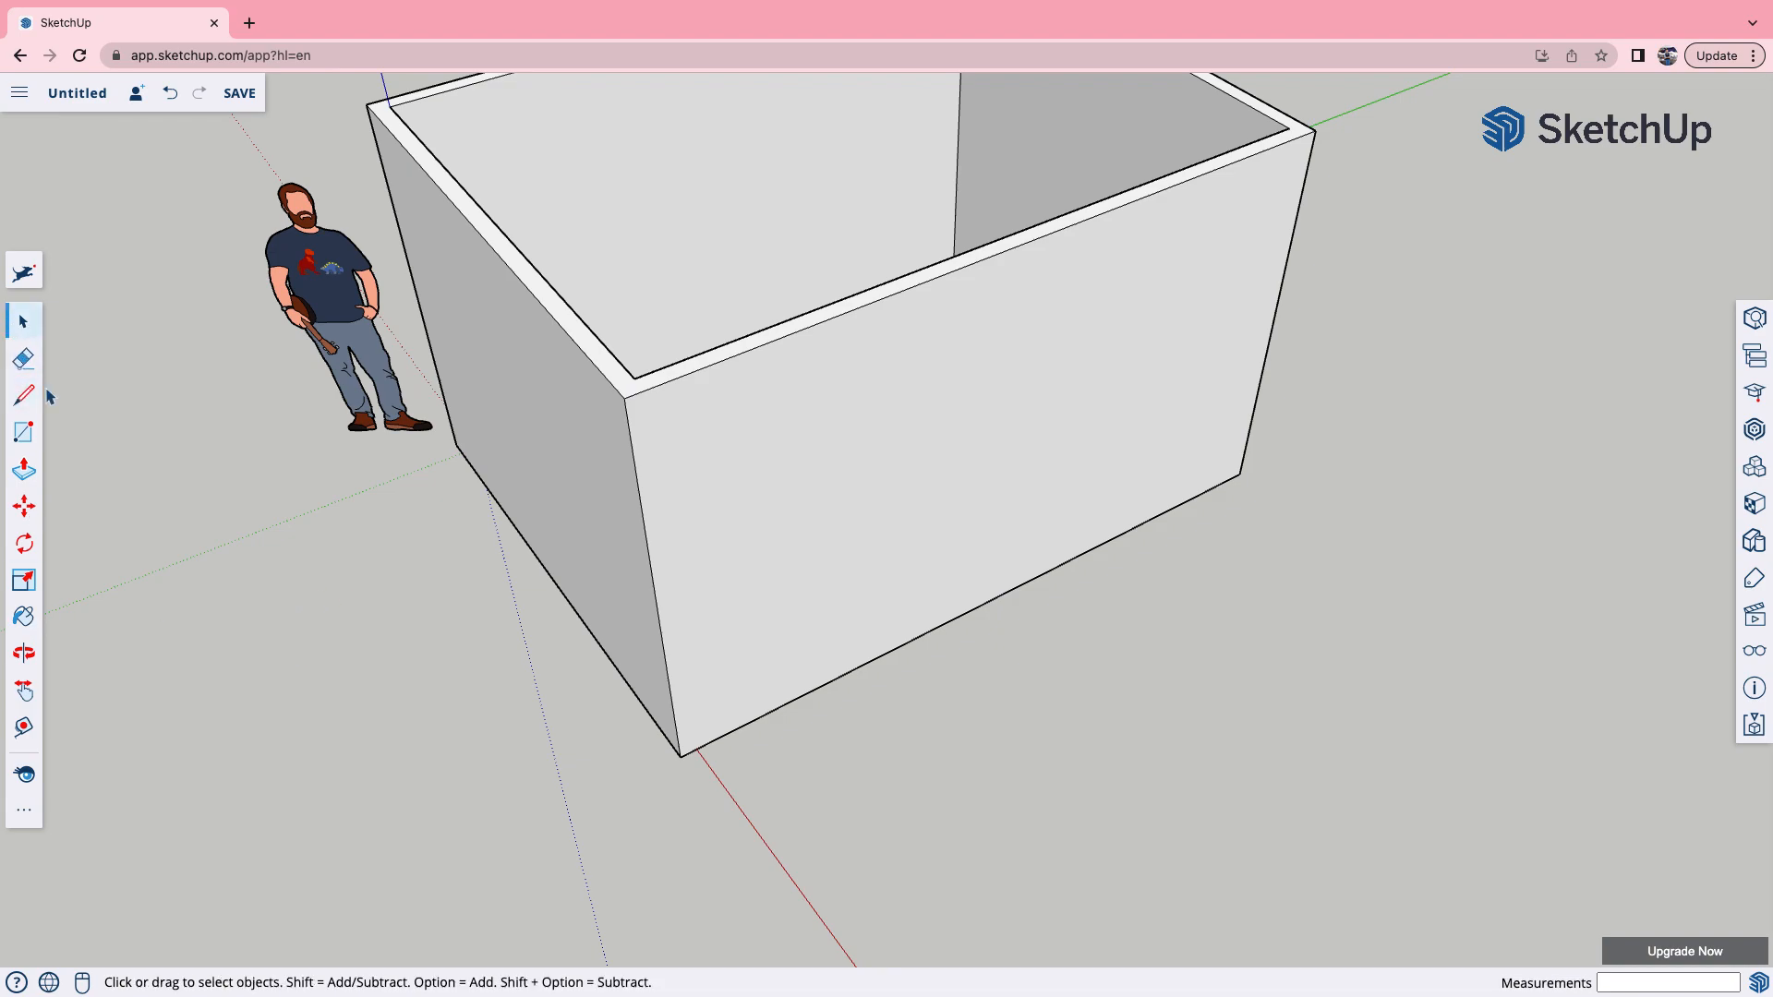
left_click(24, 653)
left_click_drag(633, 384, 667, 524)
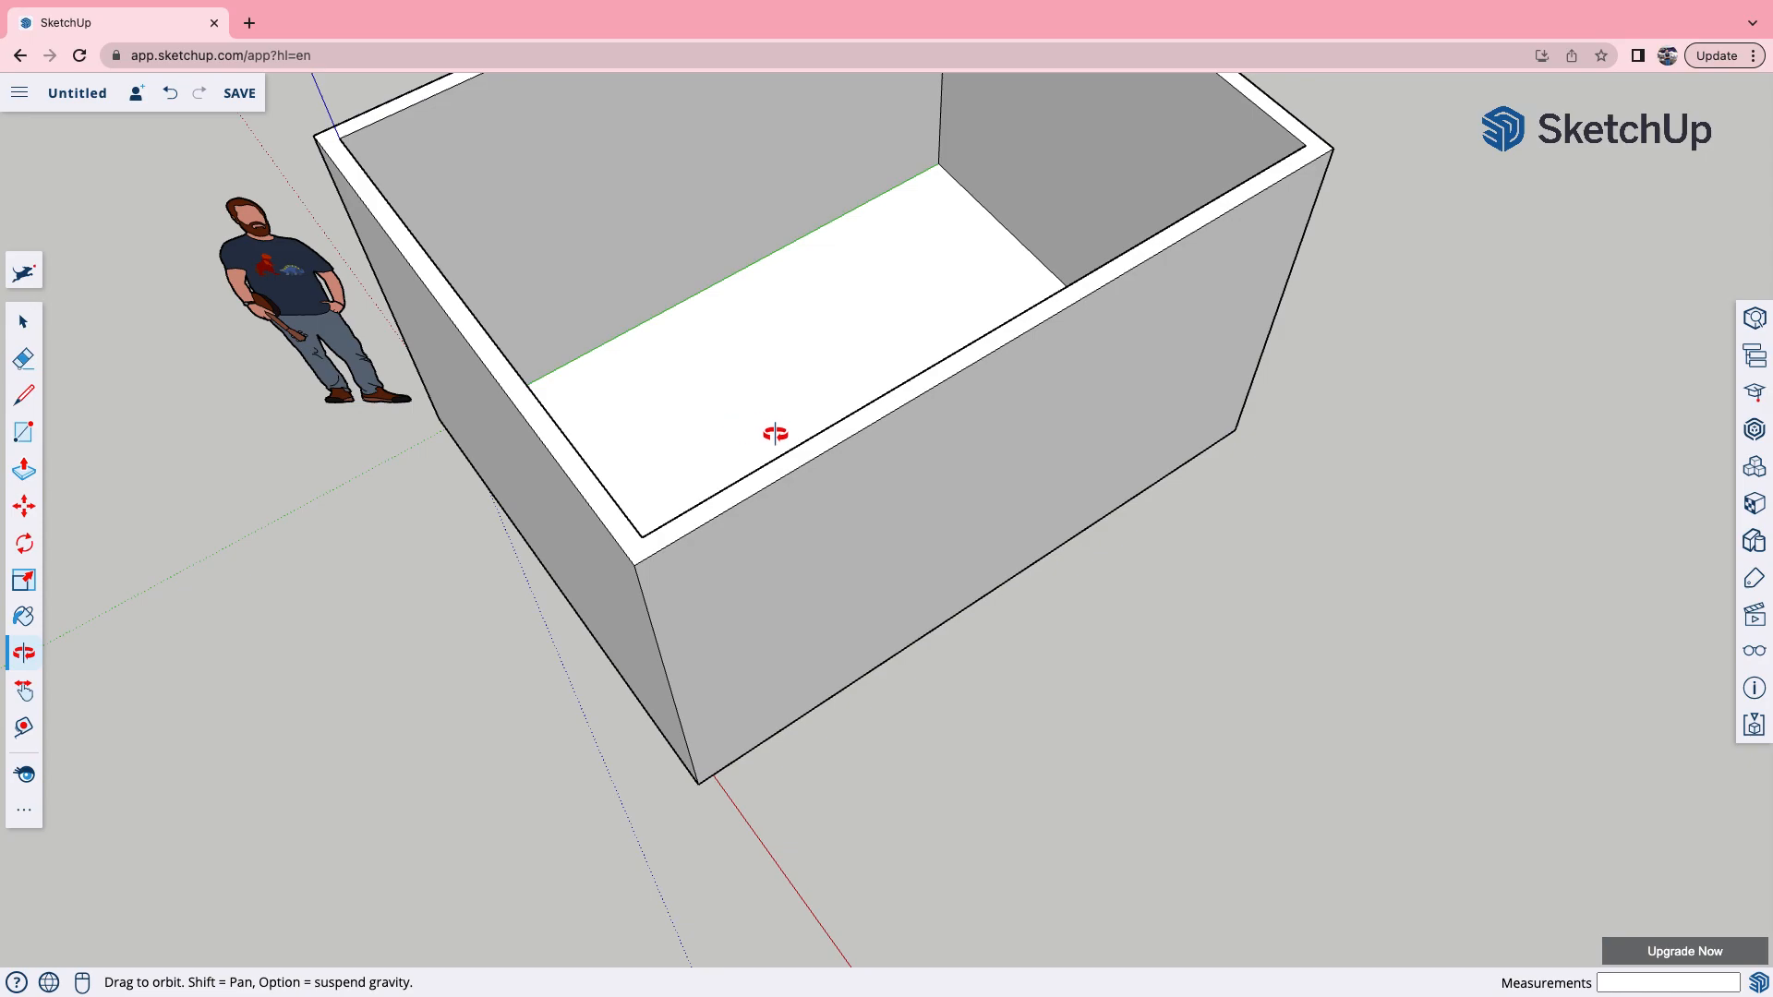
left_click_drag(1035, 628, 787, 495)
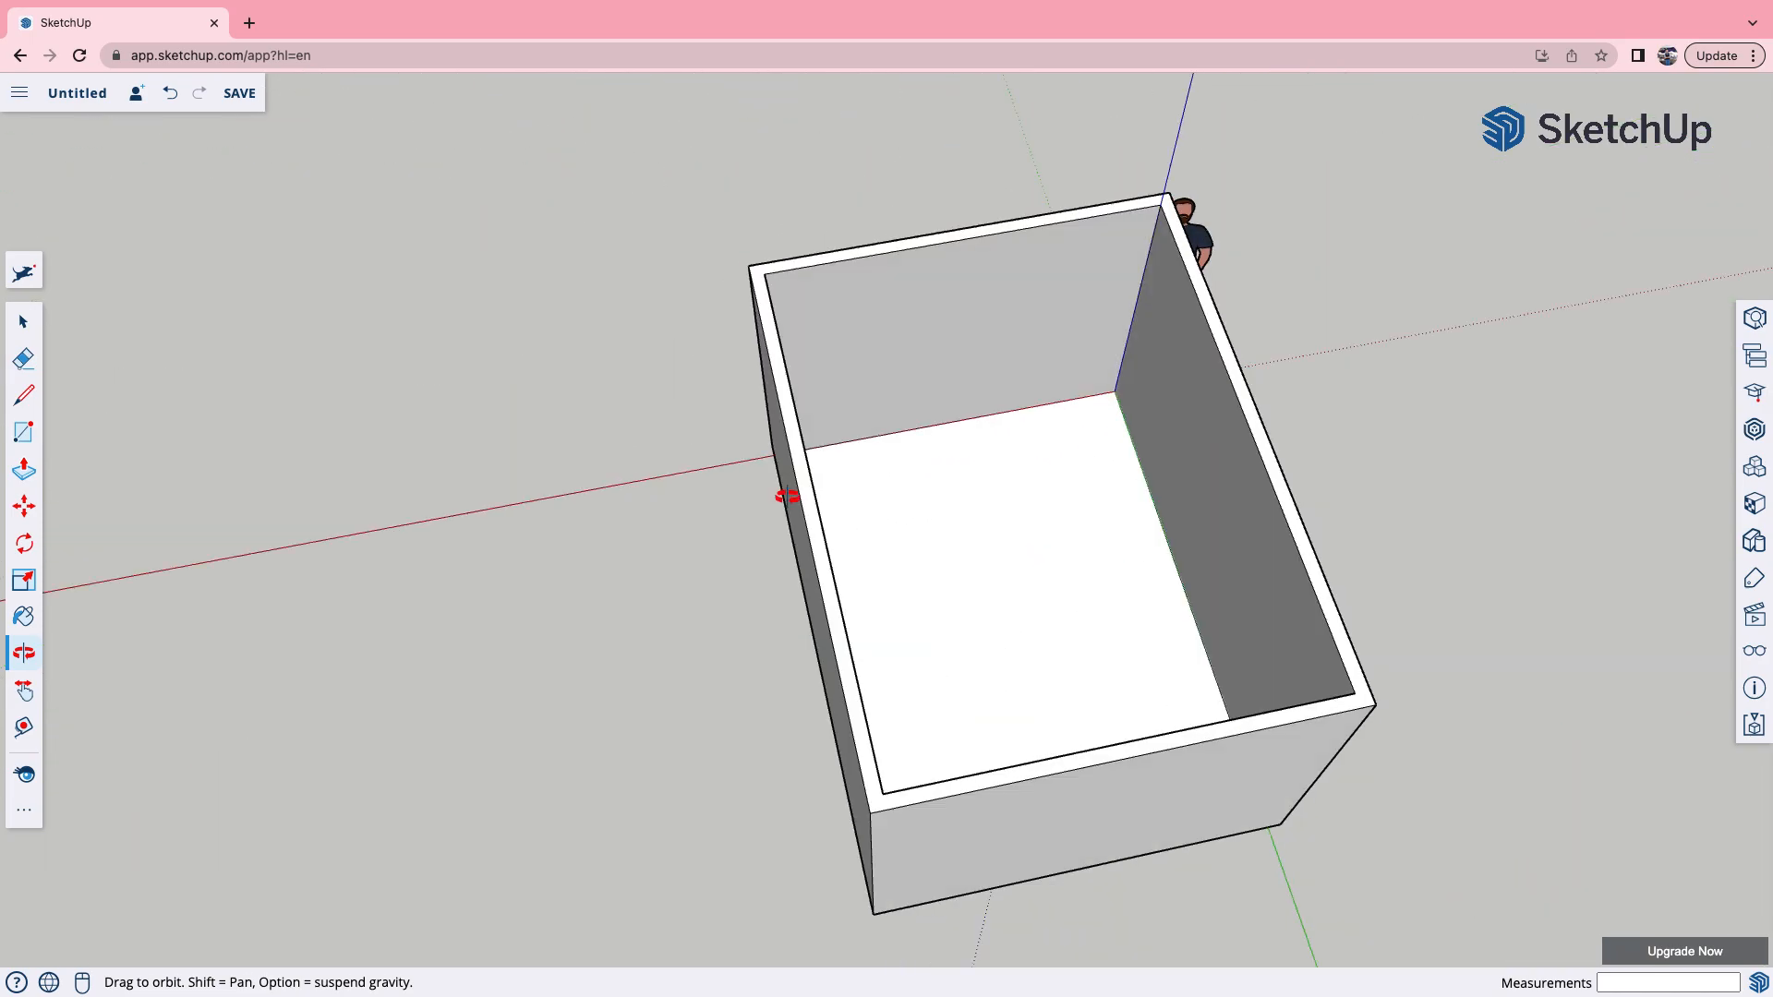
left_click_drag(934, 446, 1250, 404)
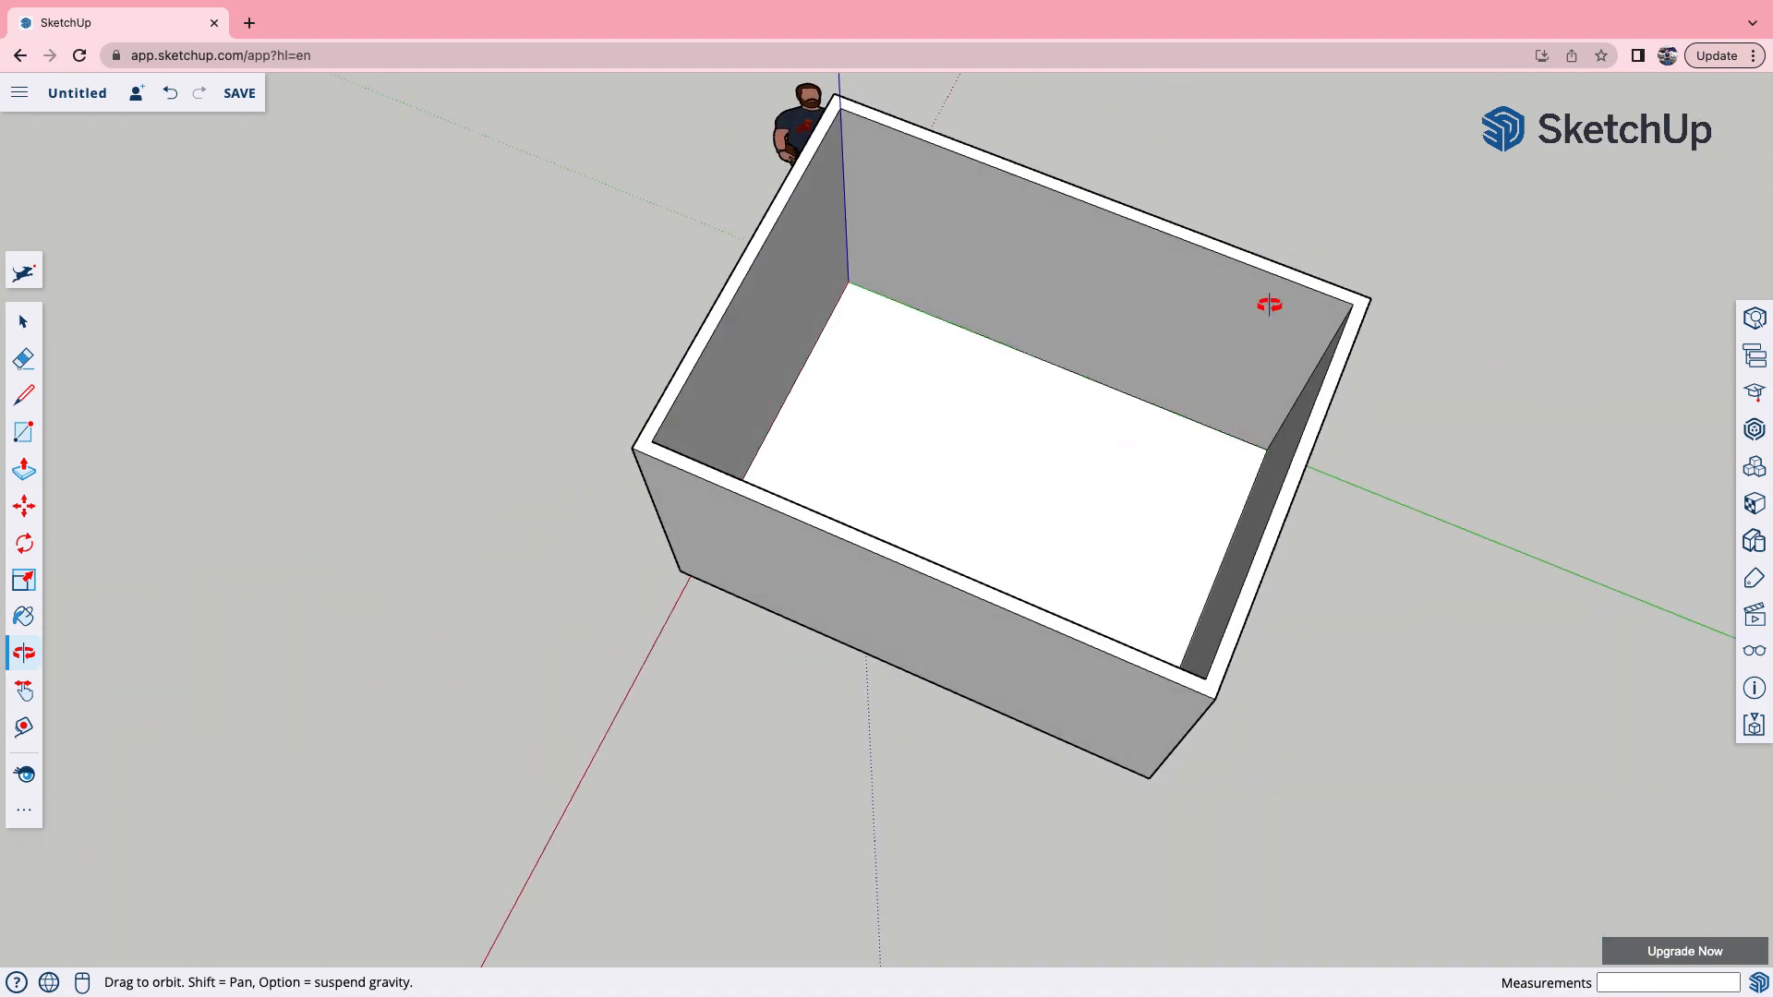
scroll(1231, 326, "up", 10)
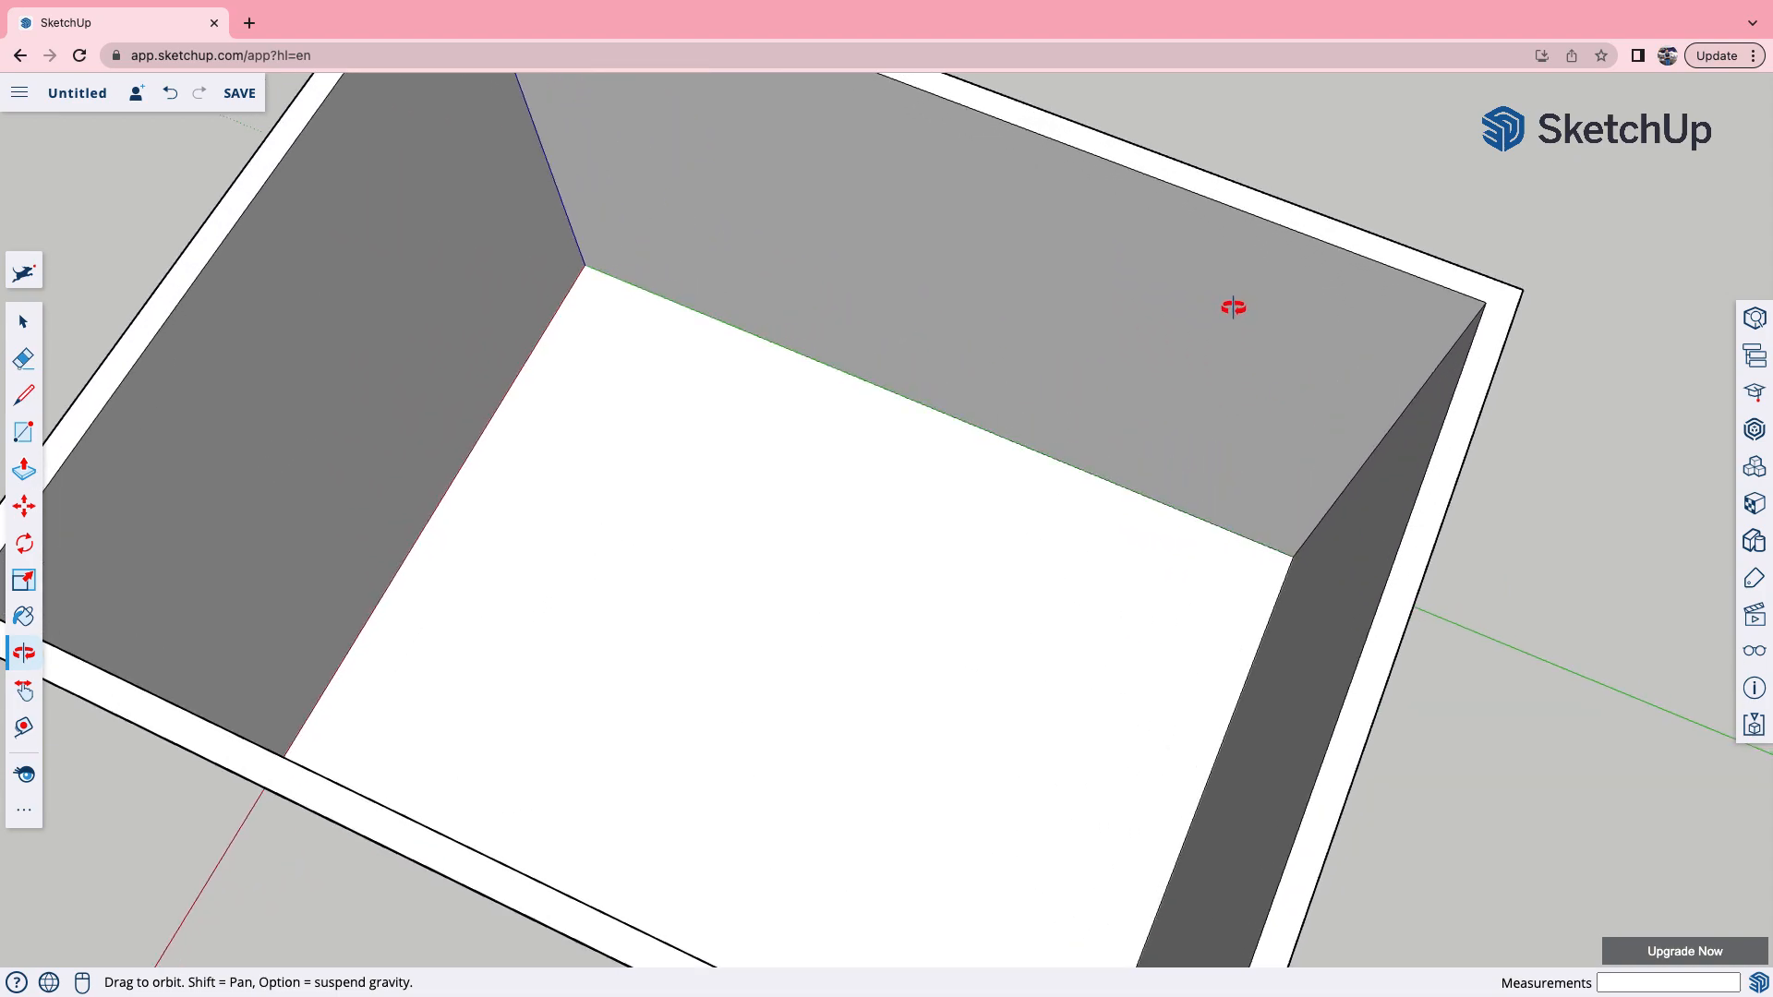
Step: Draw a doorway outline about 2101 mm tall on the back inner wall, sides starting at the floor edge
left_click(25, 398)
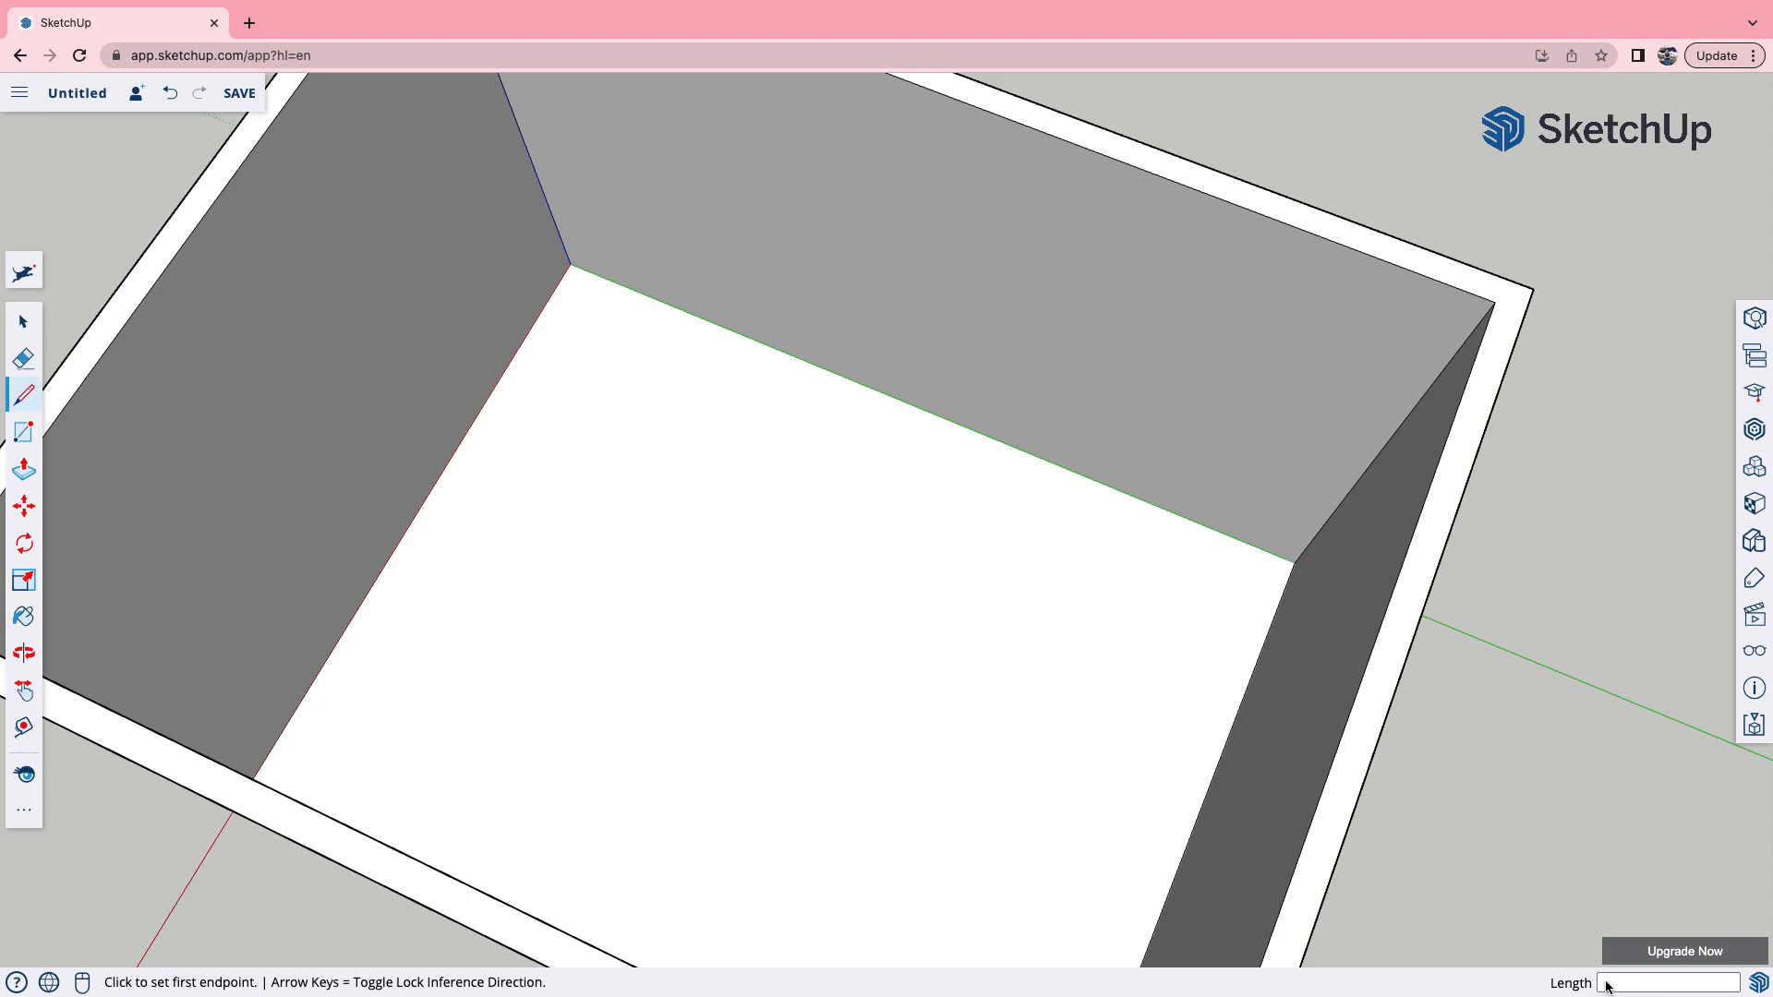
left_click(1295, 562)
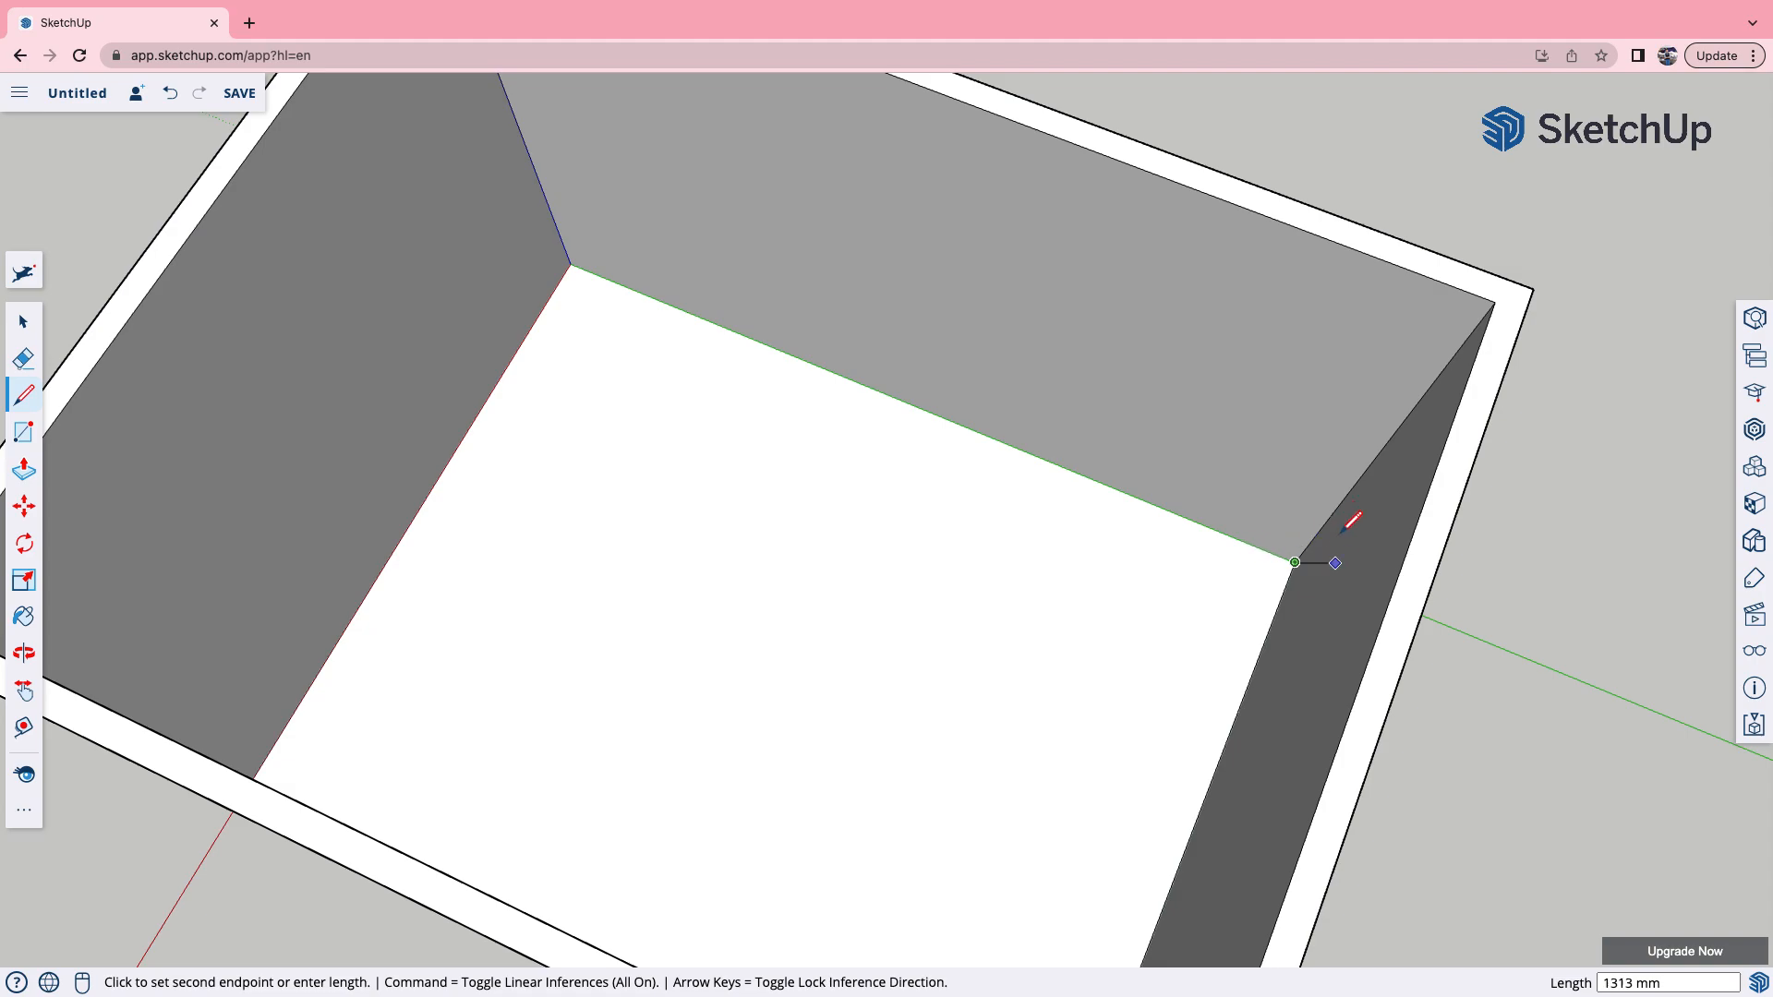
left_click(1236, 537)
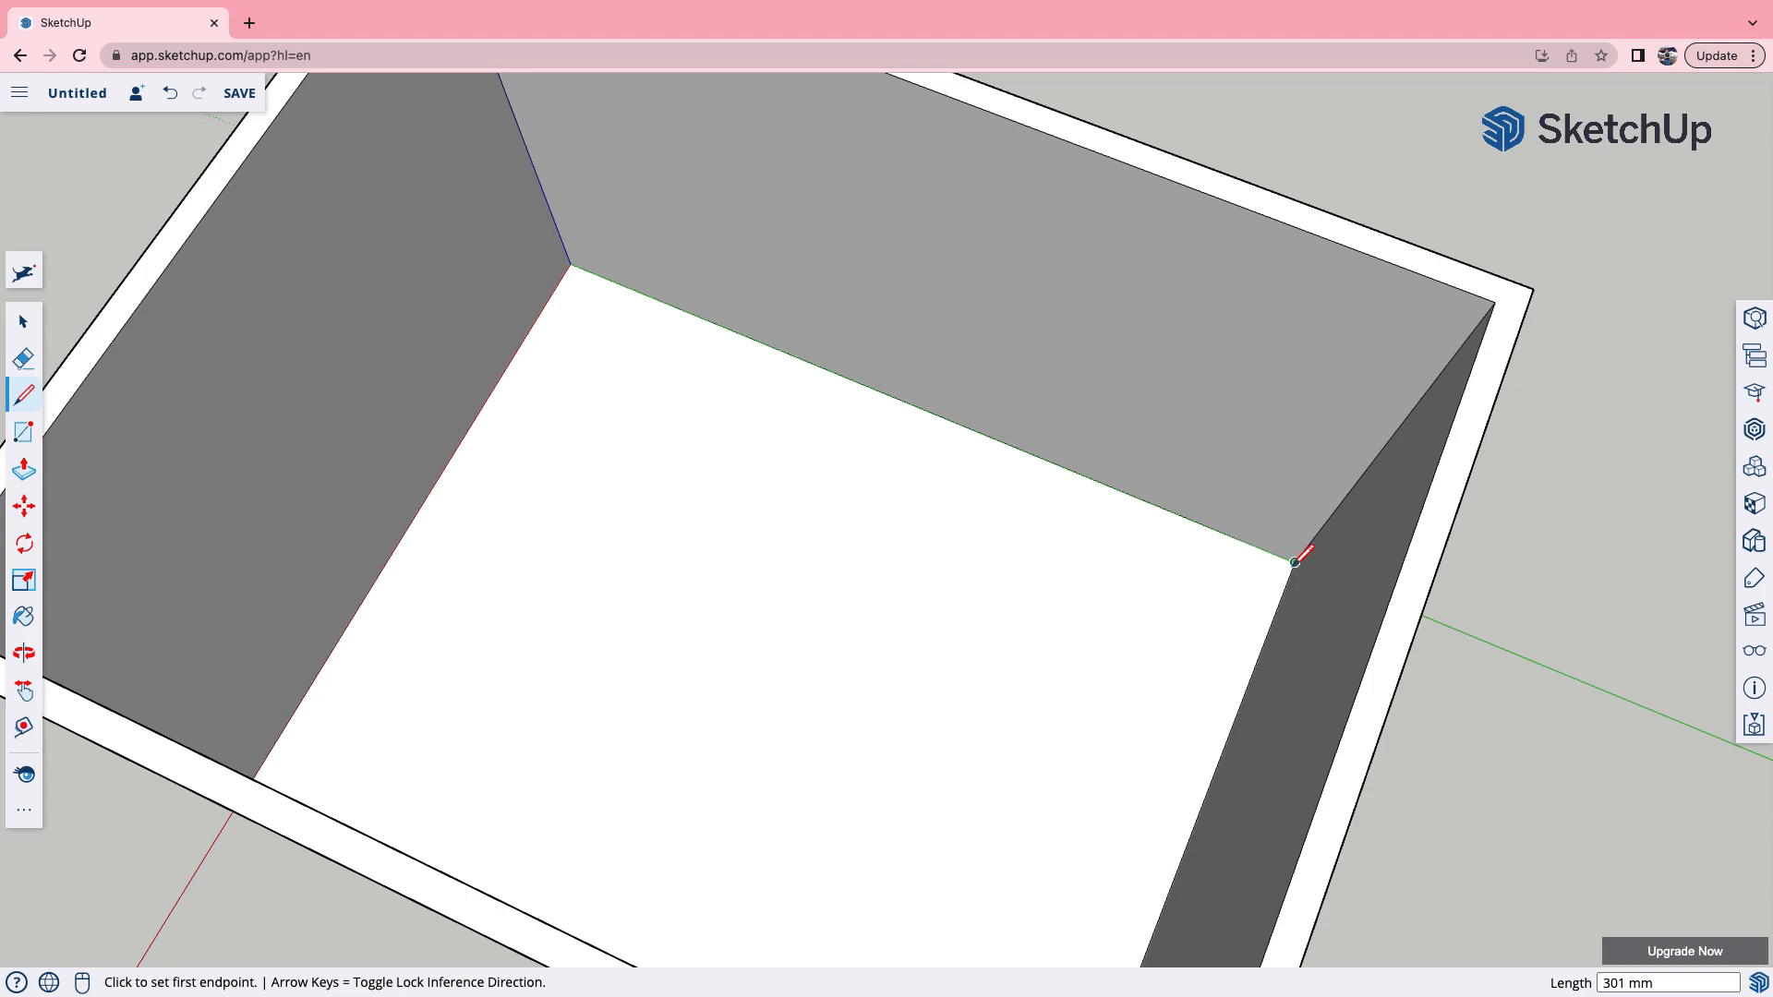
left_click(1235, 537)
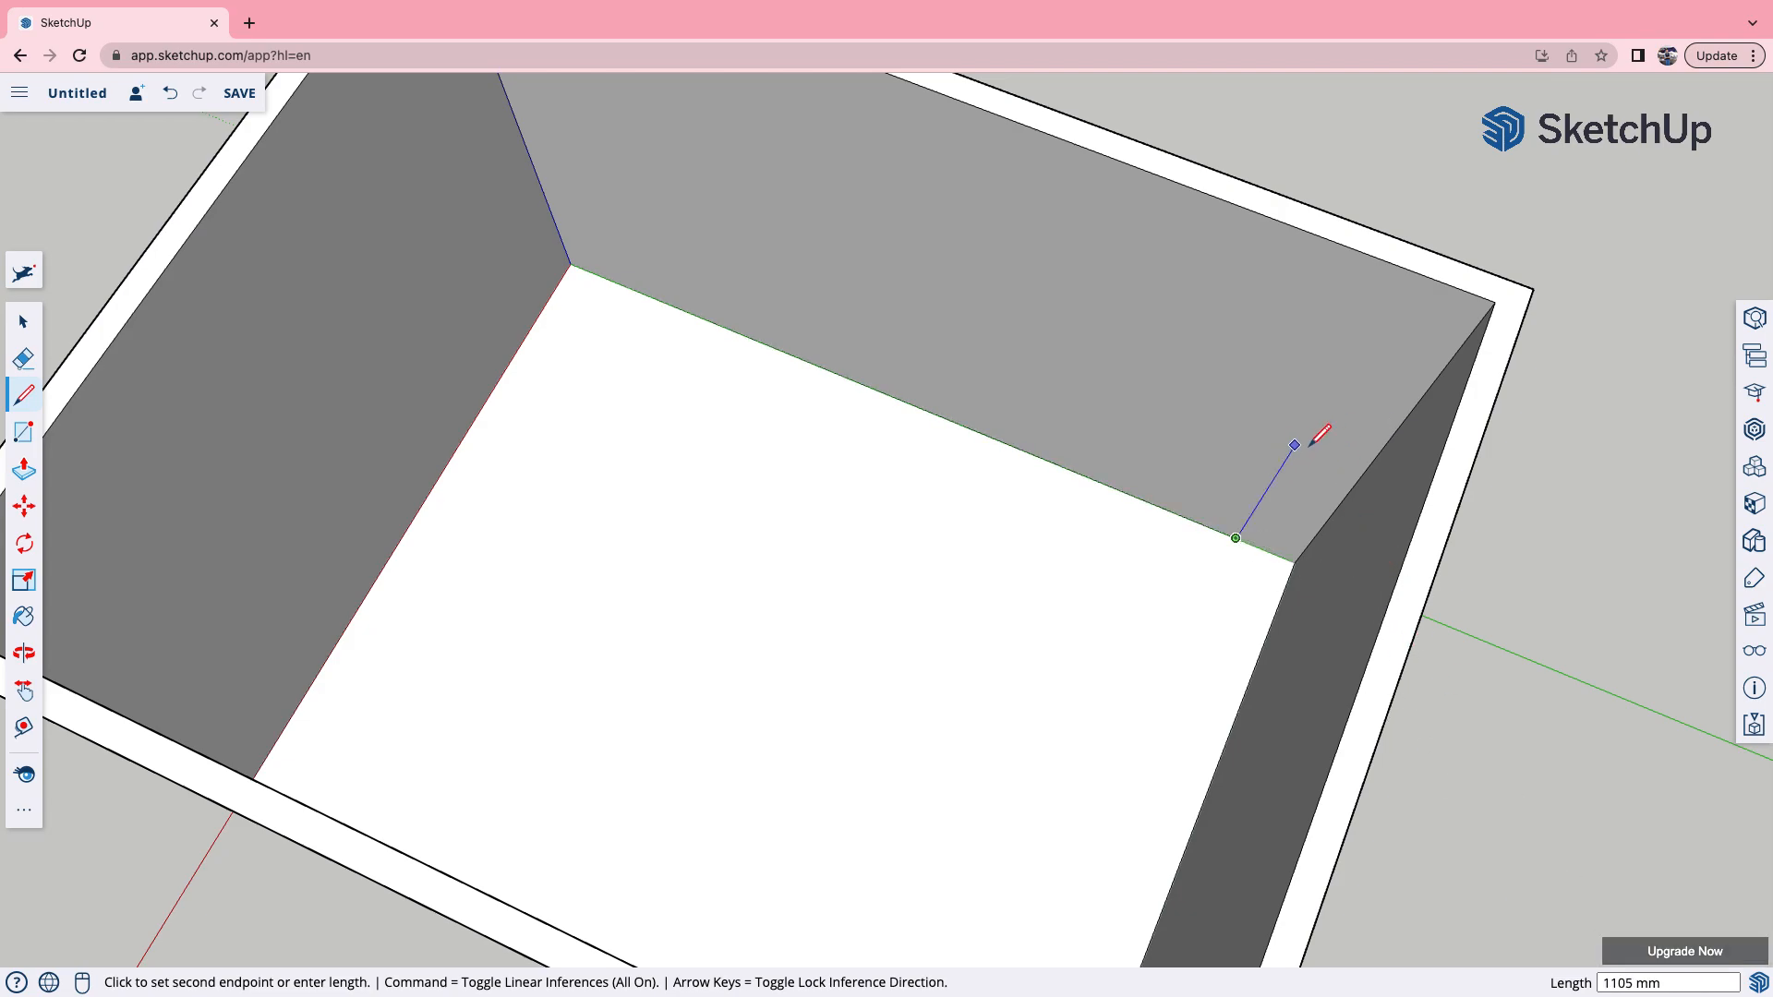
left_click(1368, 328)
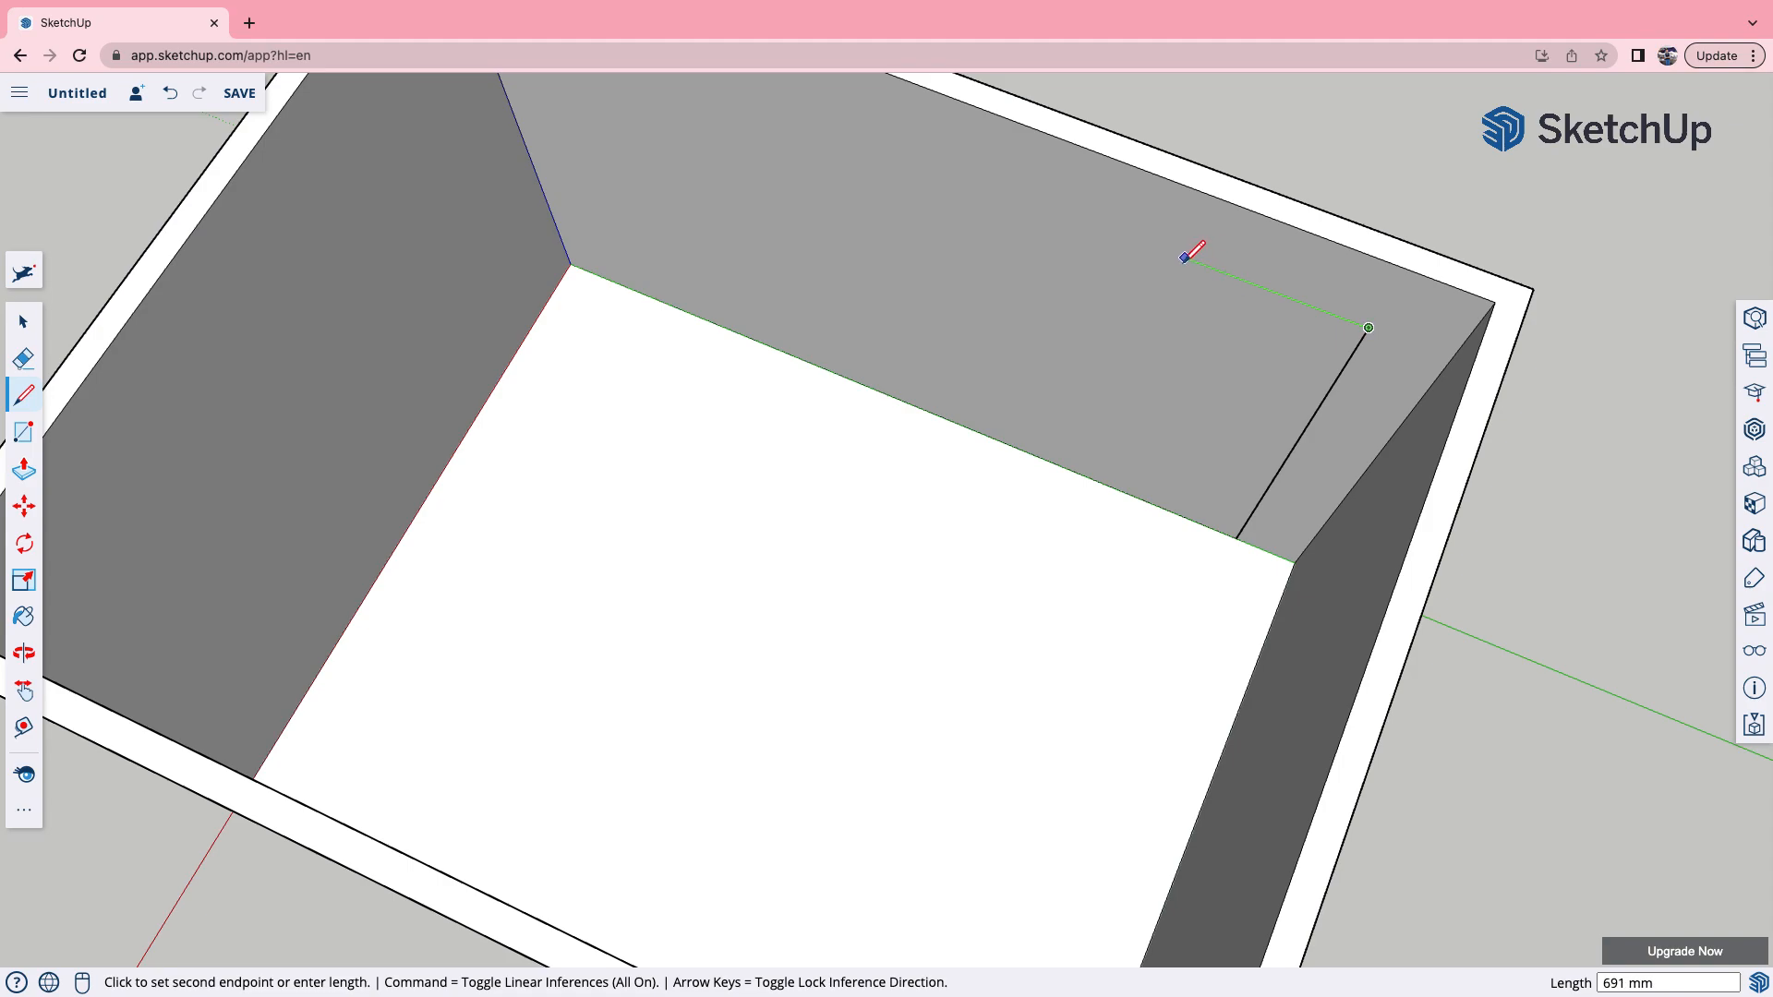
left_click(1135, 238)
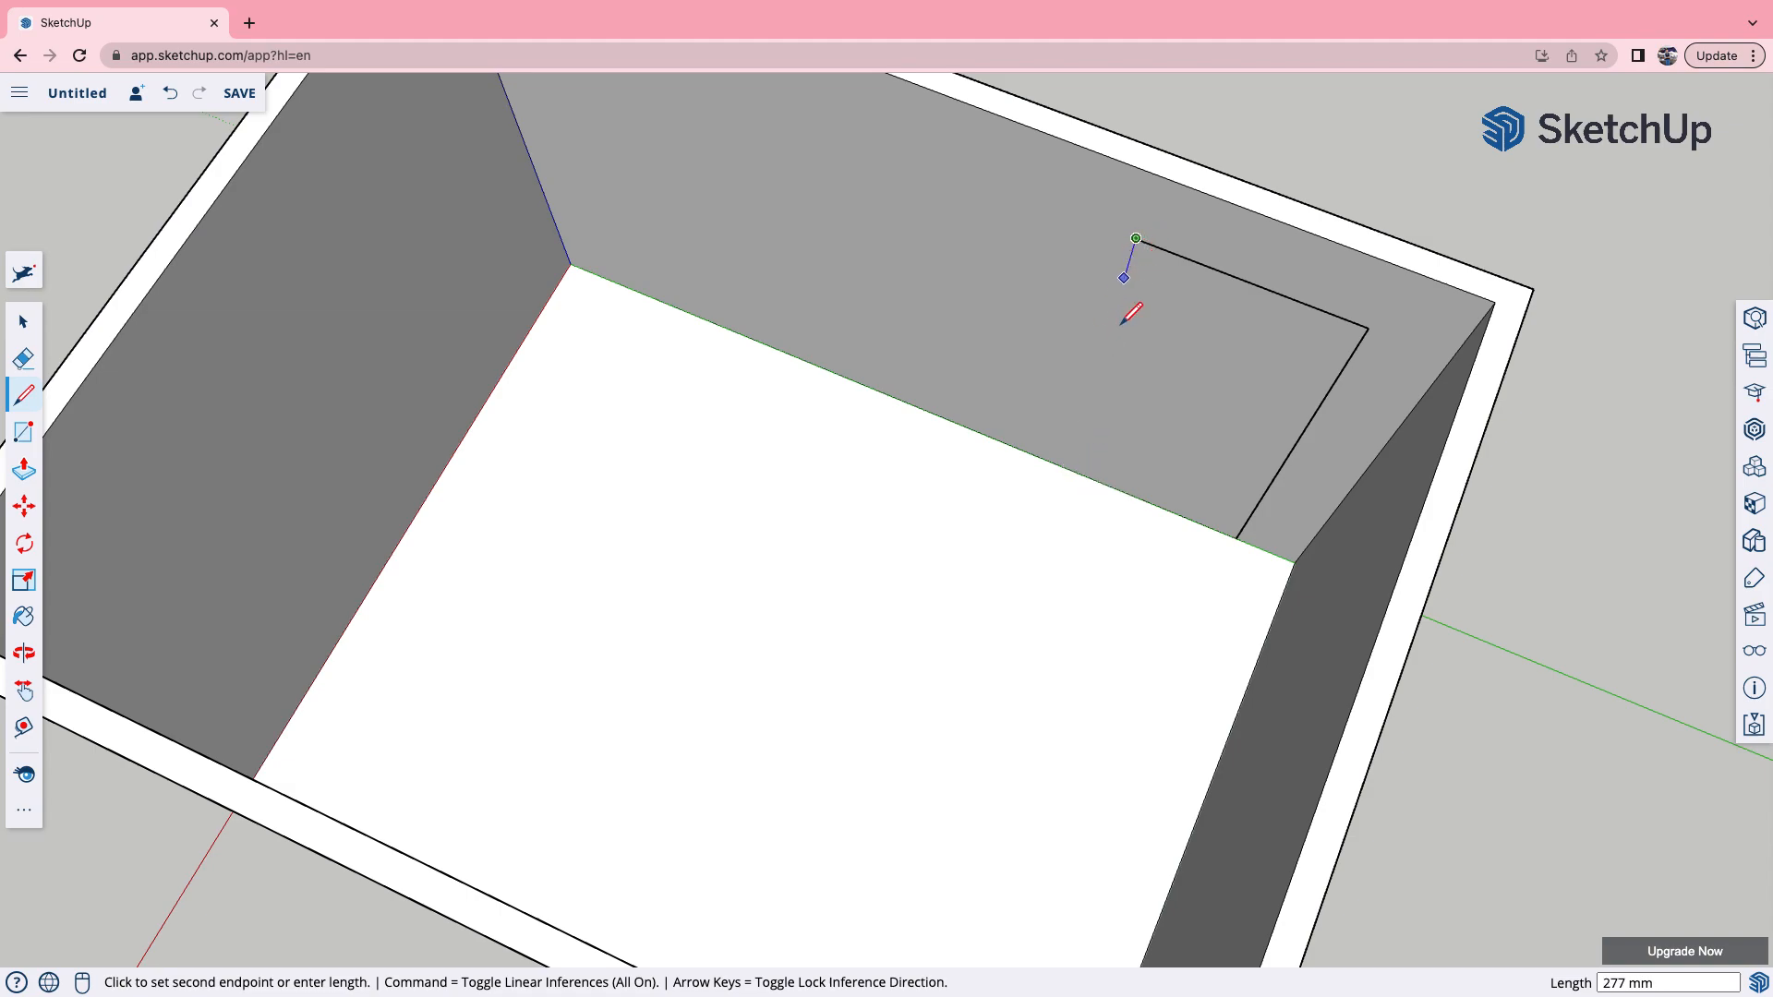
left_click(1069, 469)
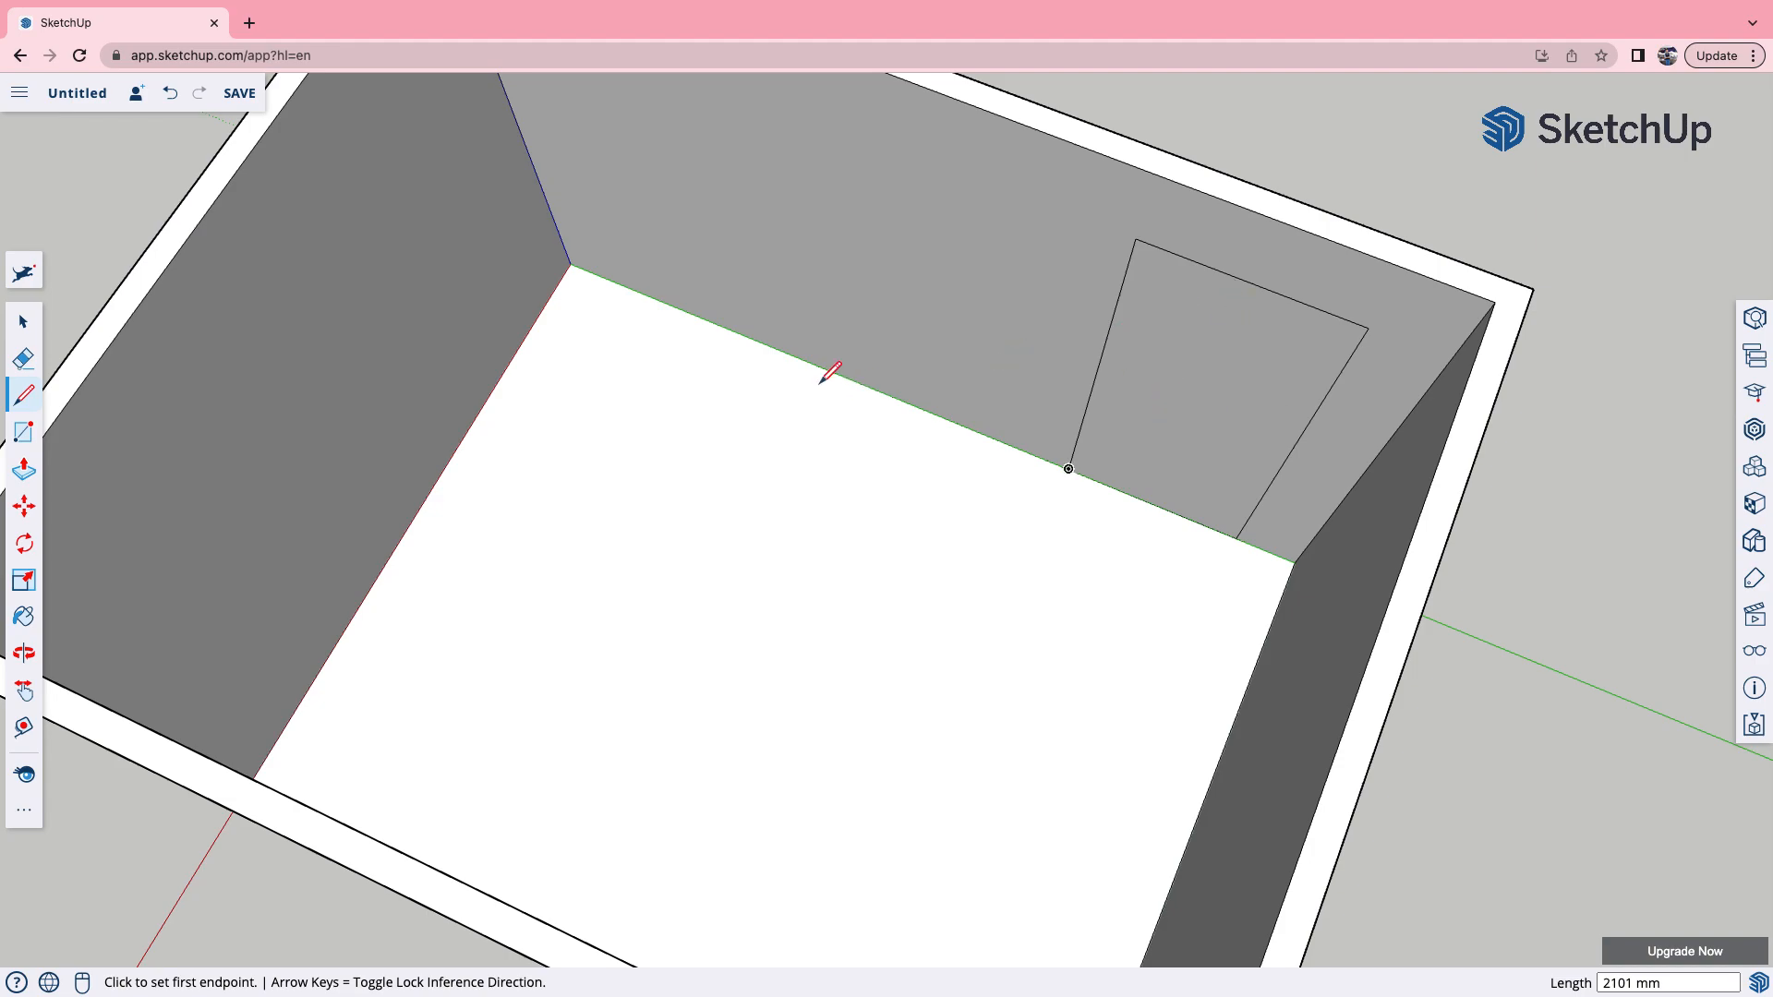
left_click(24, 321)
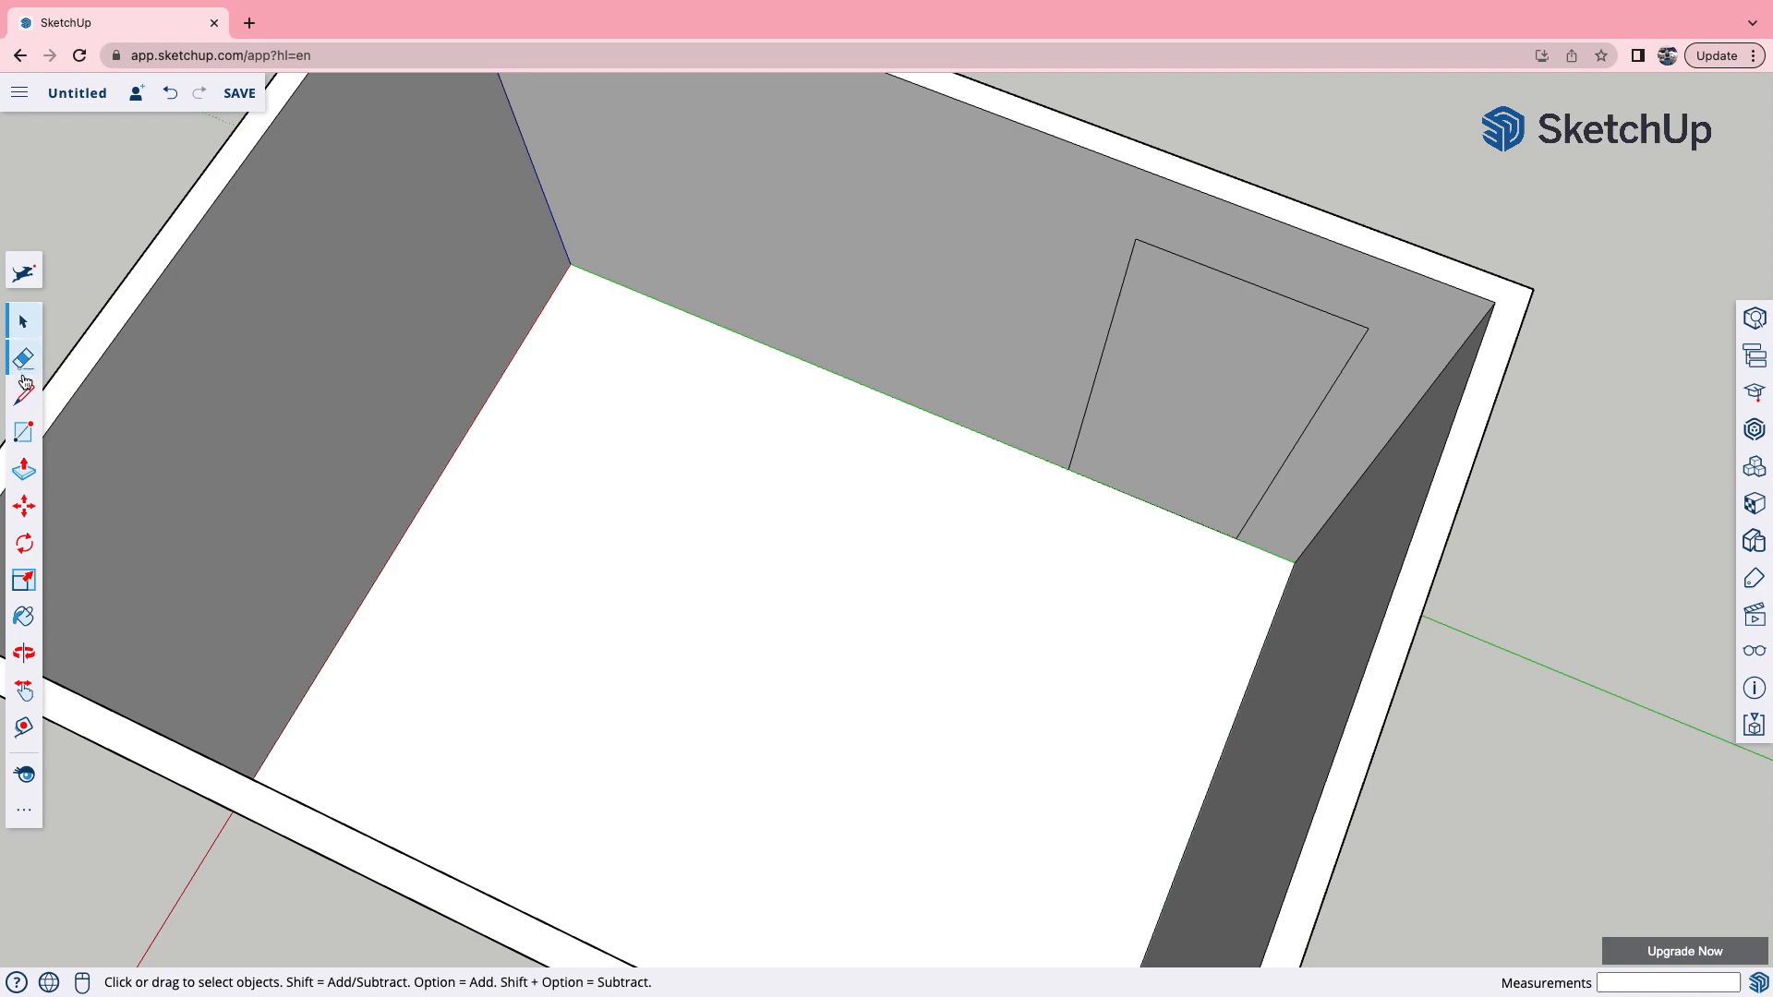
Step: Extrude the doorway face with Push/Pull, then undo the outward extrusion
left_click(24, 473)
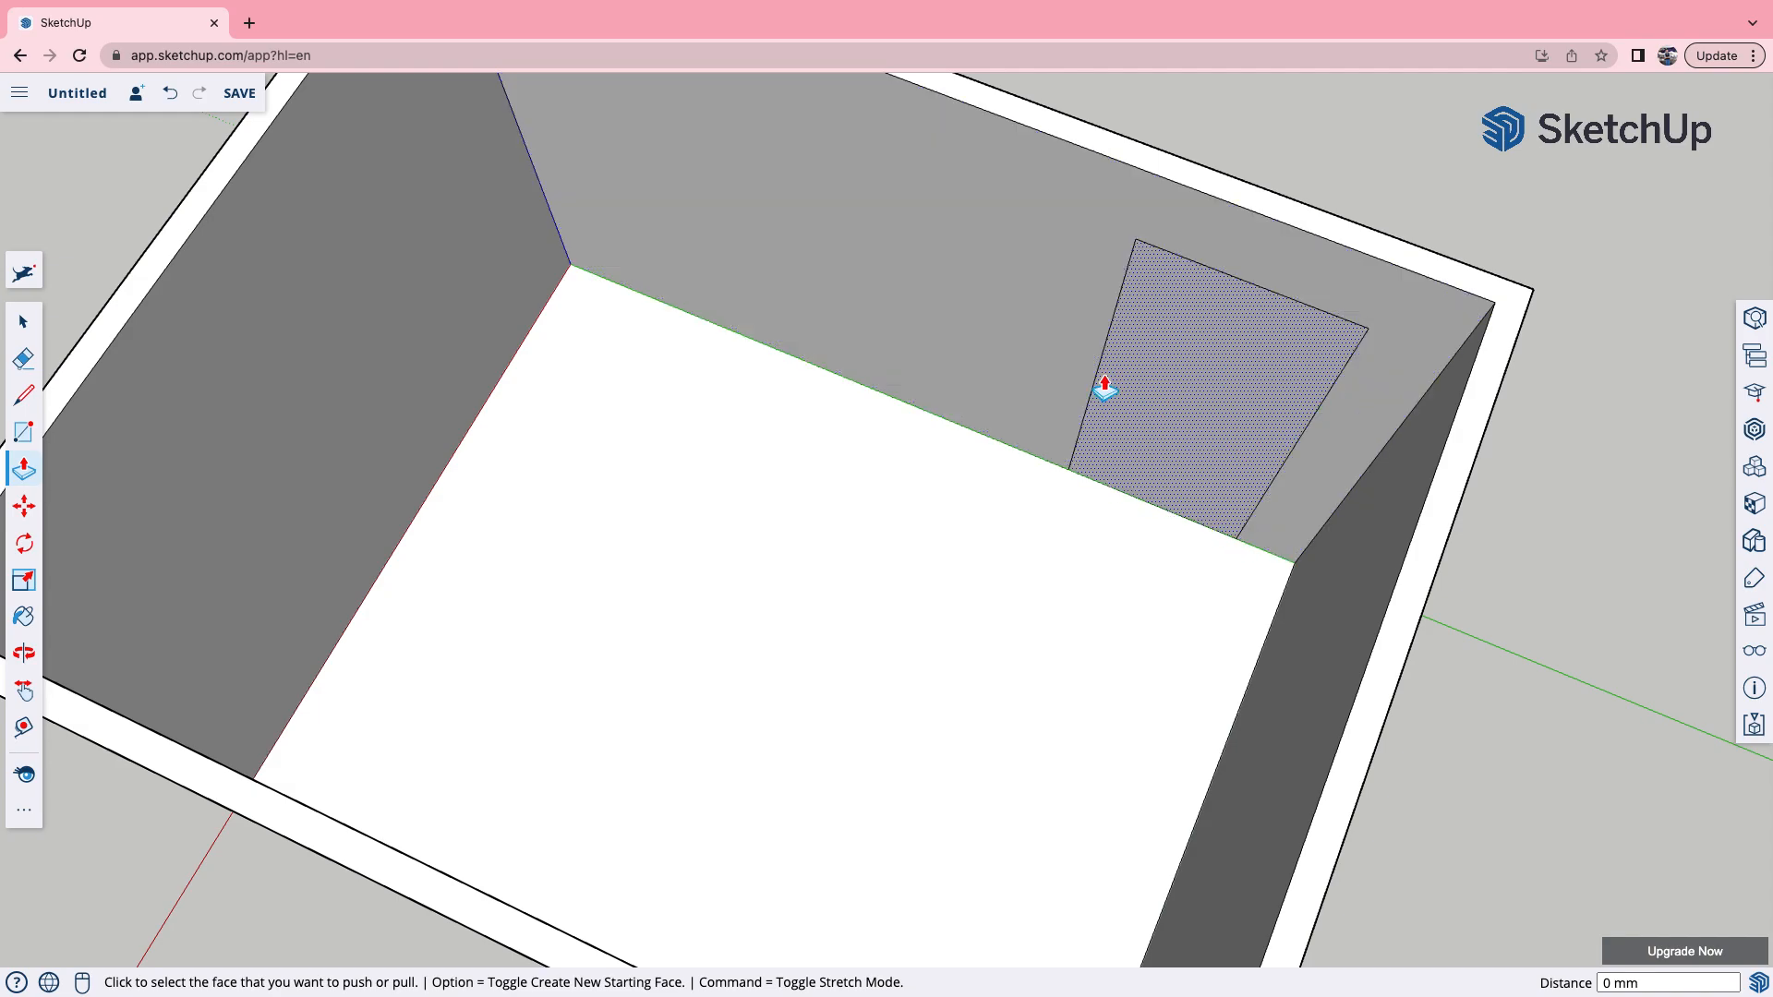
left_click(1197, 330)
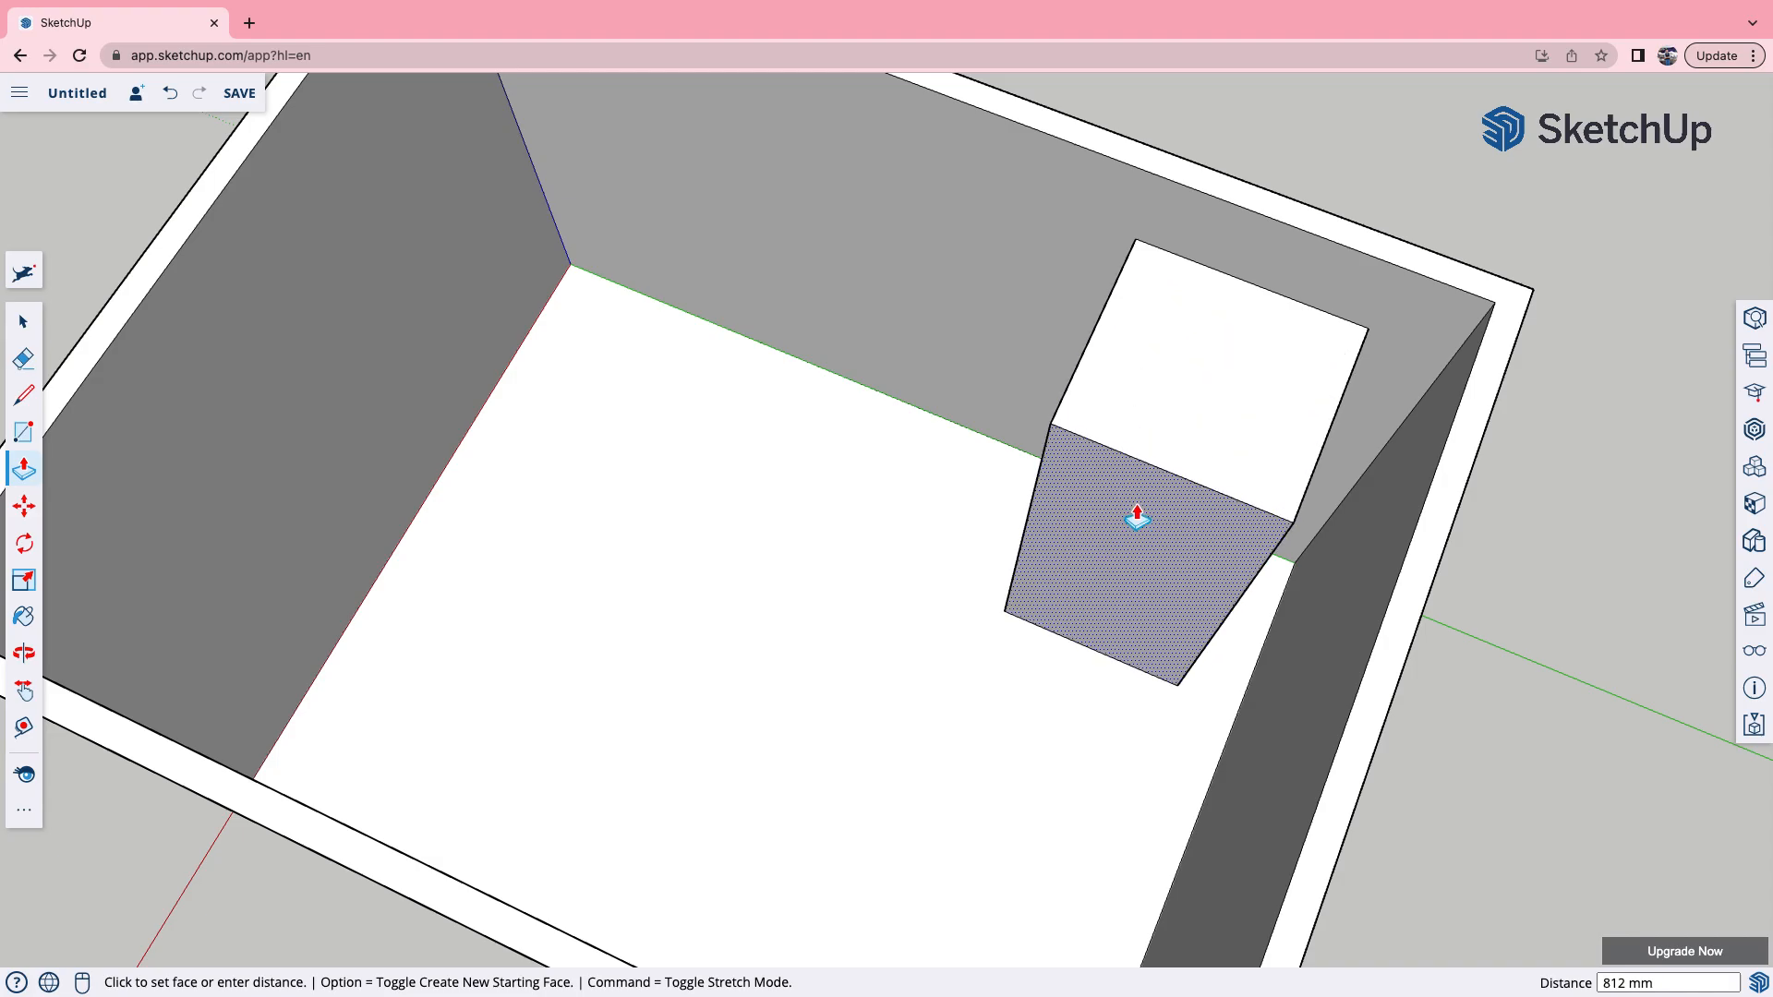
left_click(1136, 515)
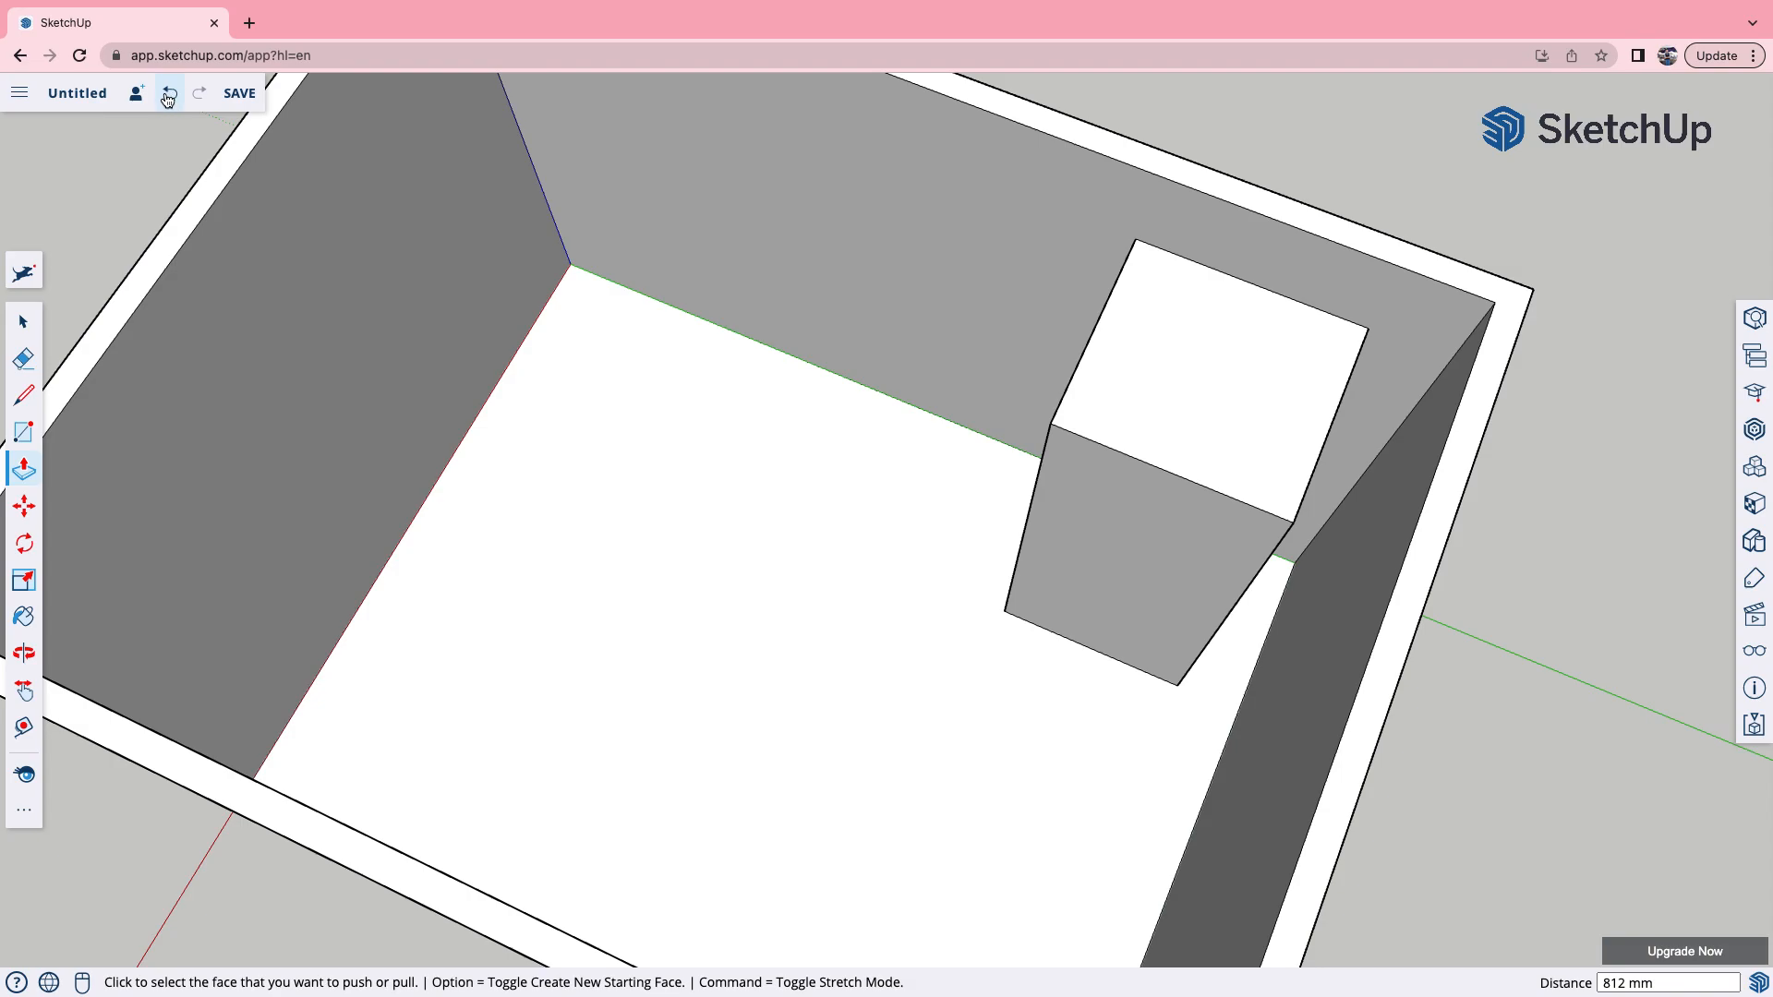
left_click(167, 96)
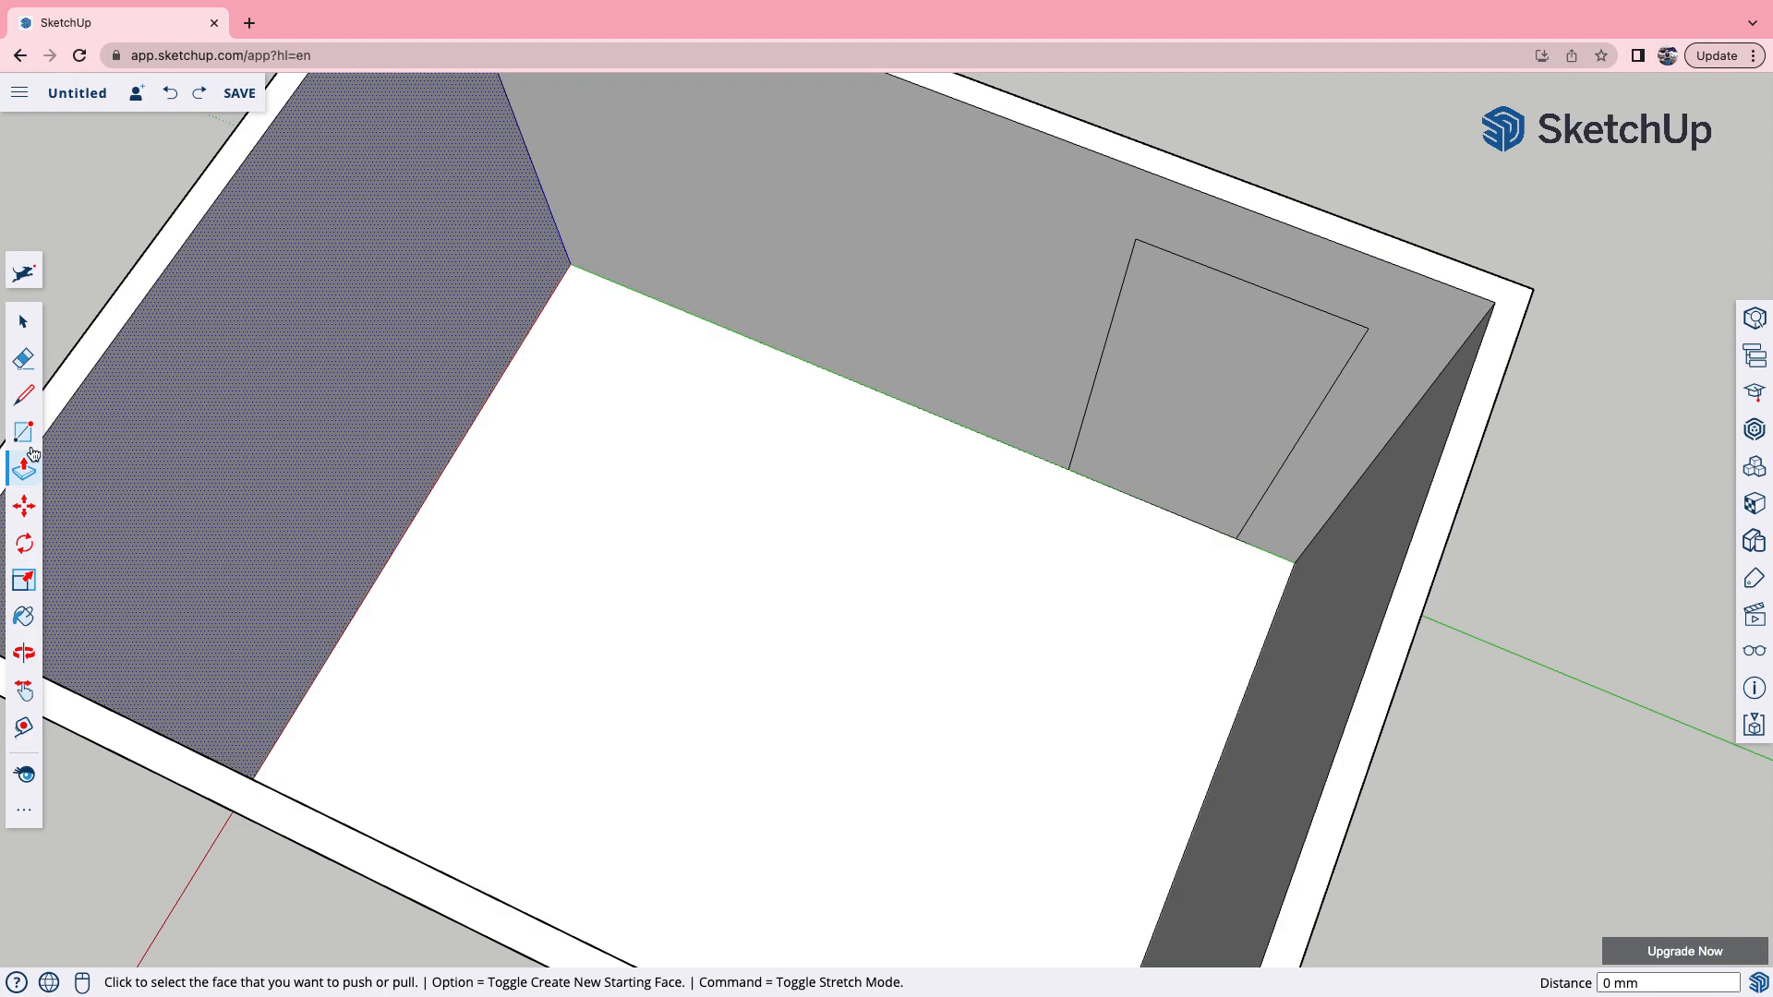
Step: Push the doorway face 100 mm through the wall and view the opening from outside
left_click(1186, 377)
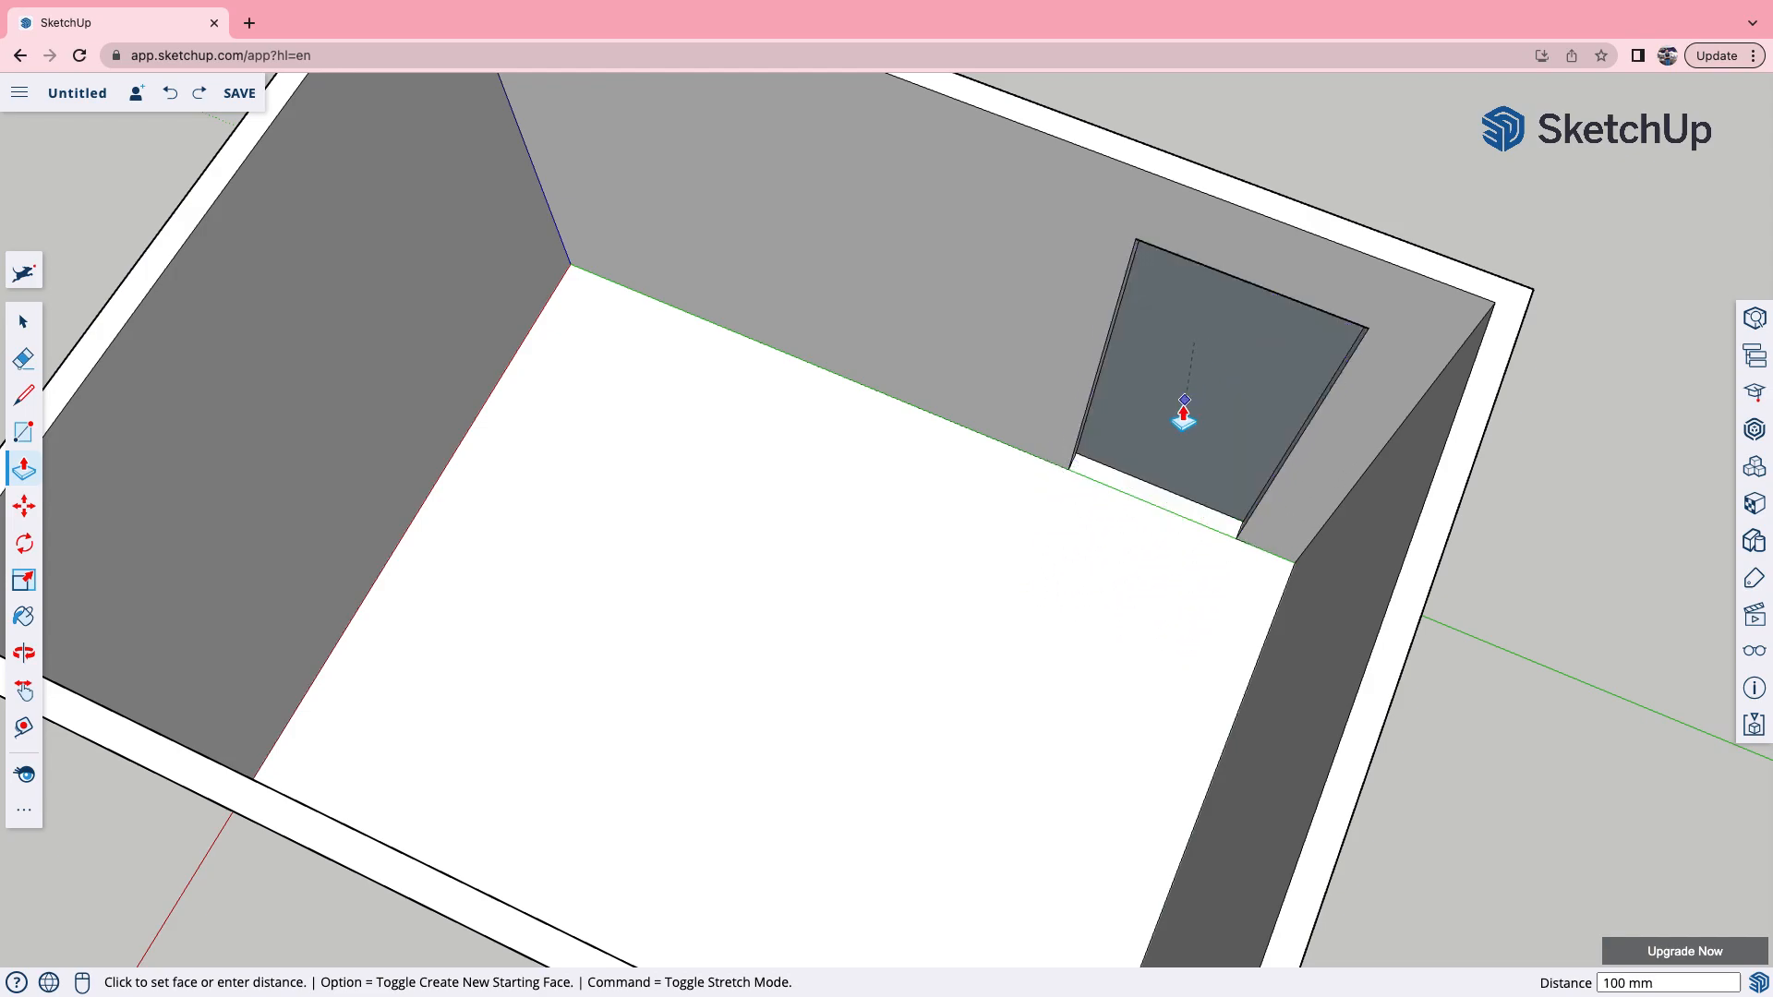
left_click(1225, 341)
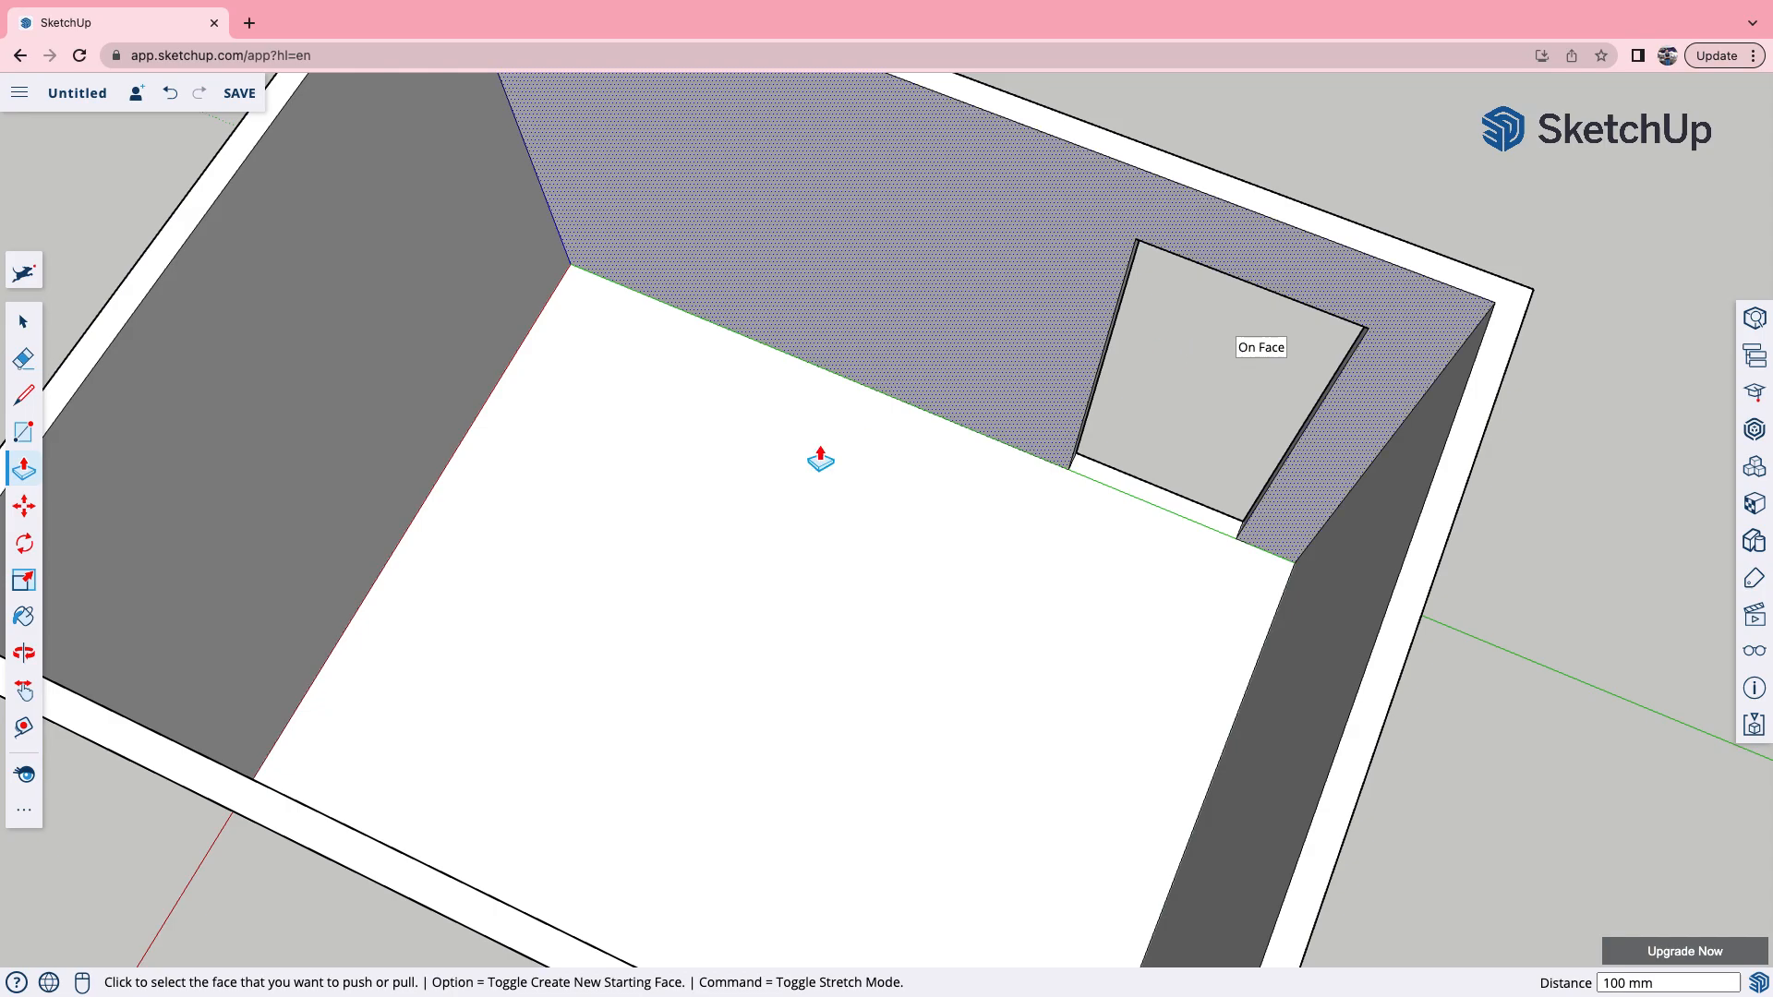
left_click(24, 654)
left_click_drag(1357, 344, 635, 441)
Step: Move the person figure further right beside the room
left_click(23, 321)
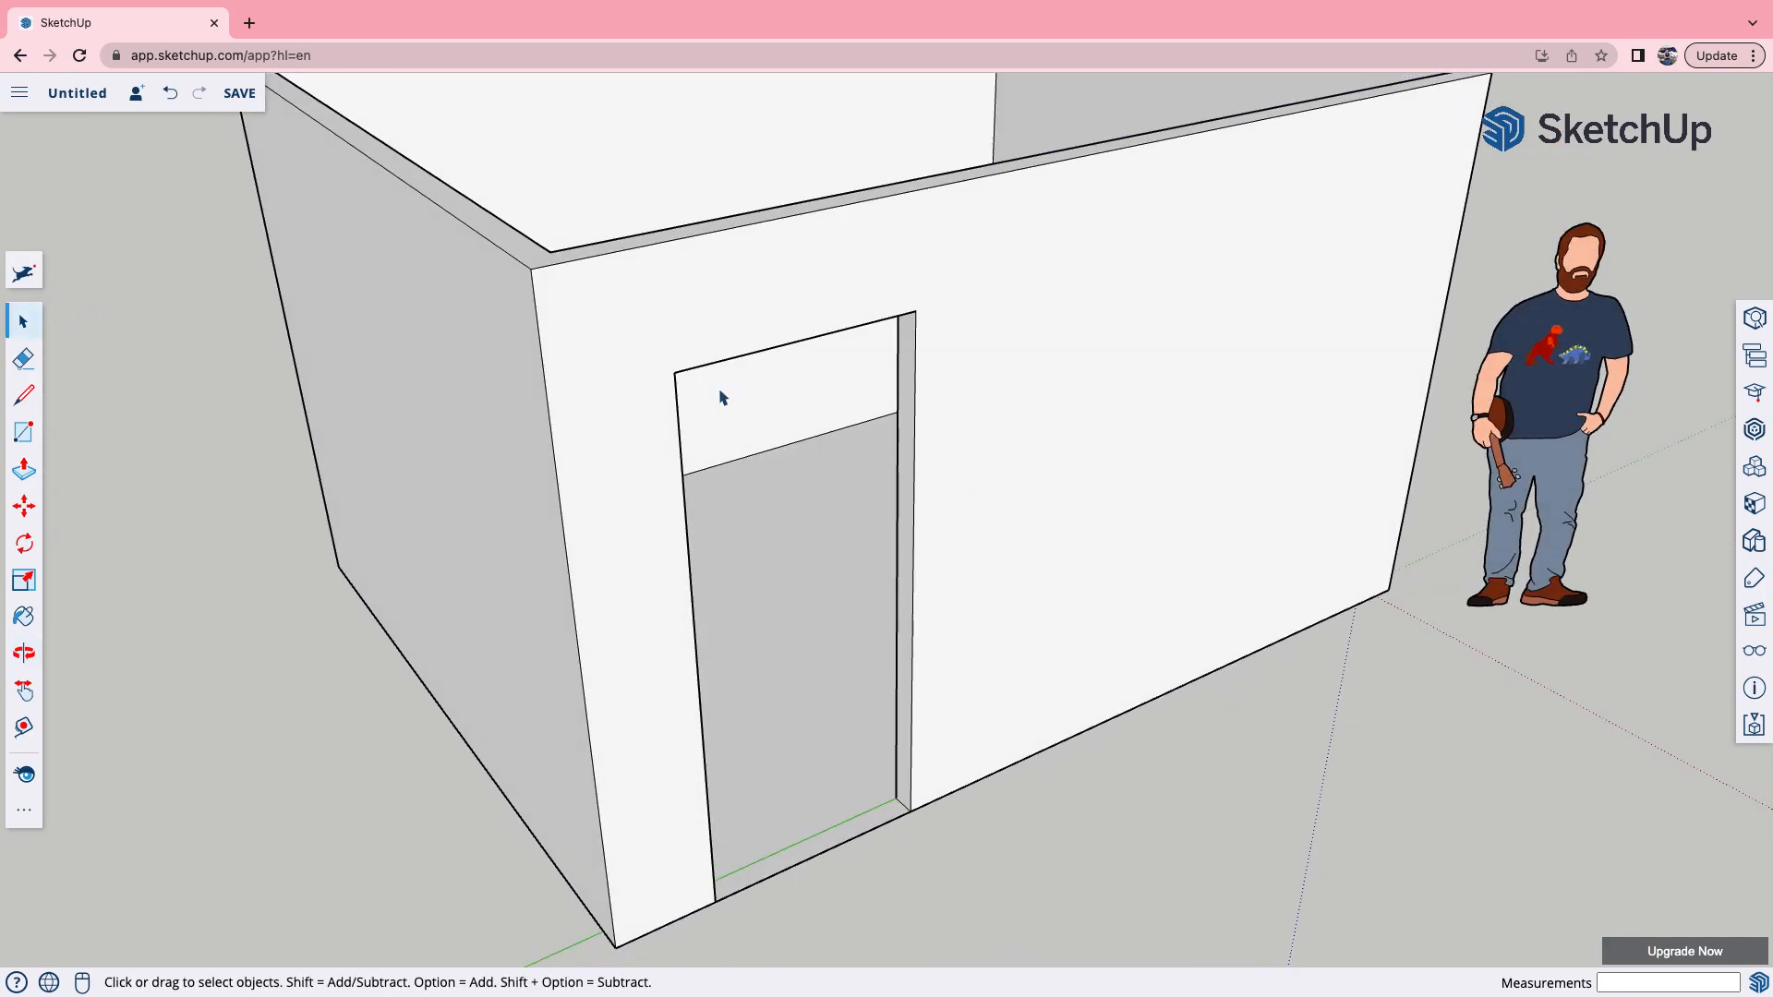
left_click(1556, 349)
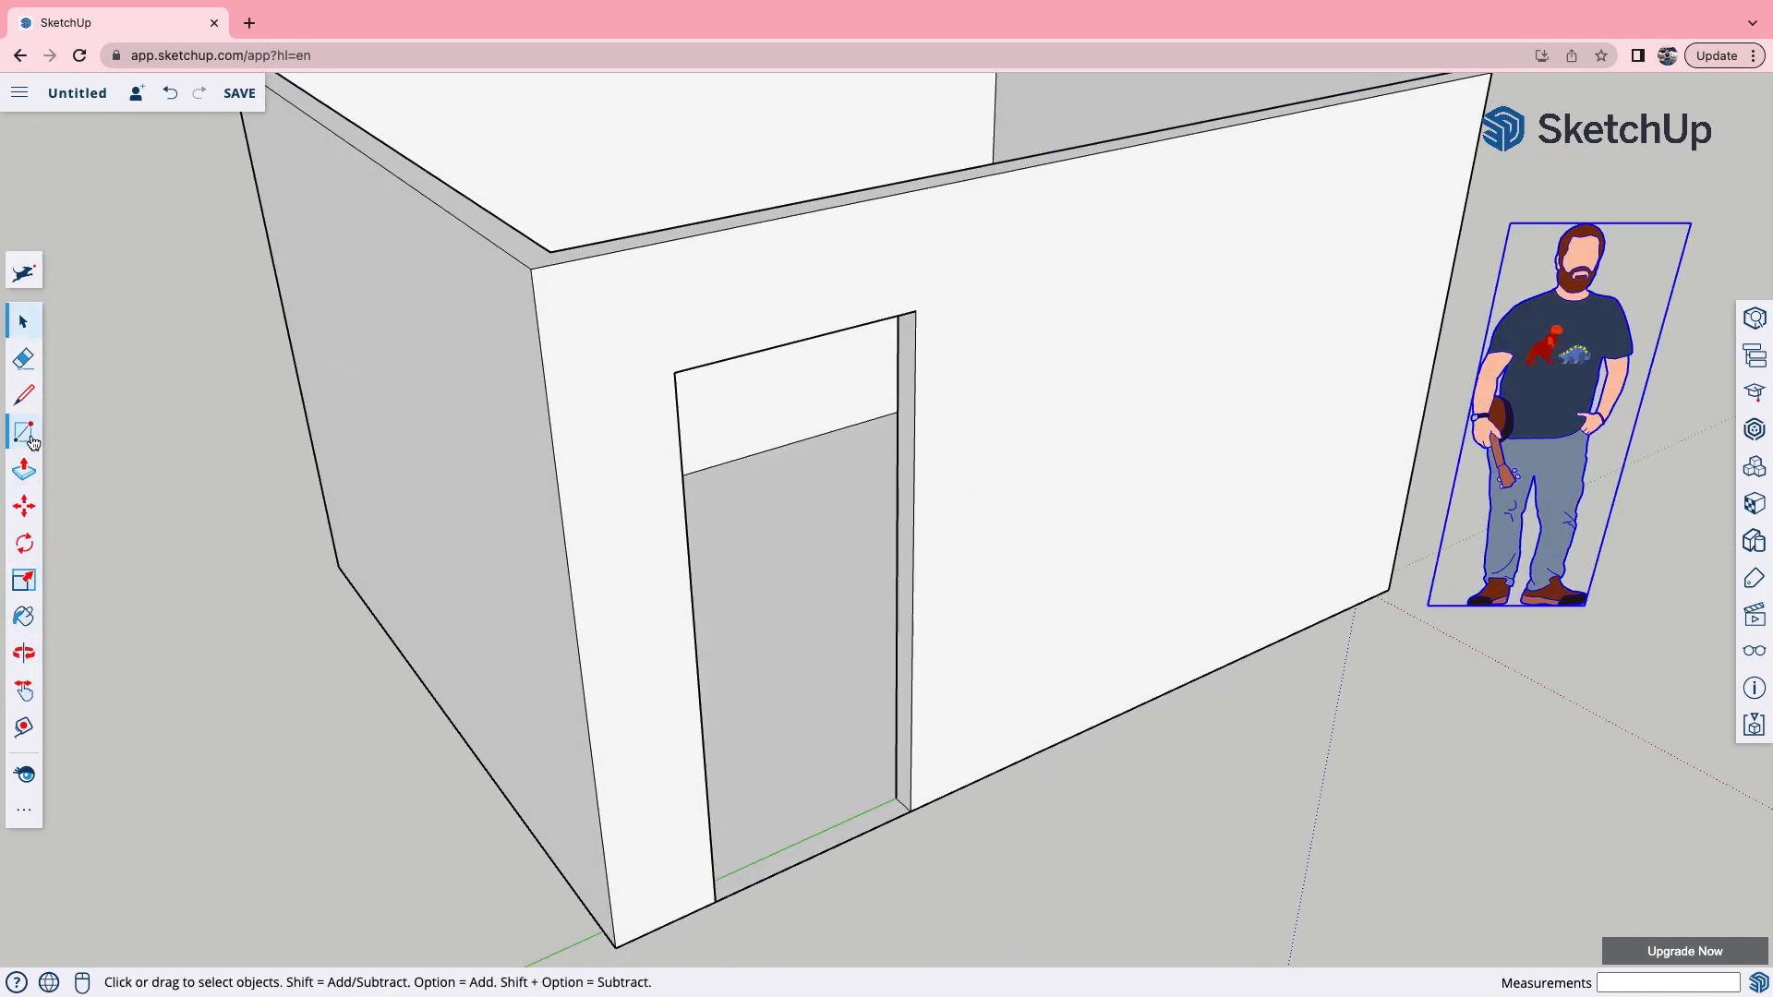
left_click(26, 517)
left_click(1549, 333)
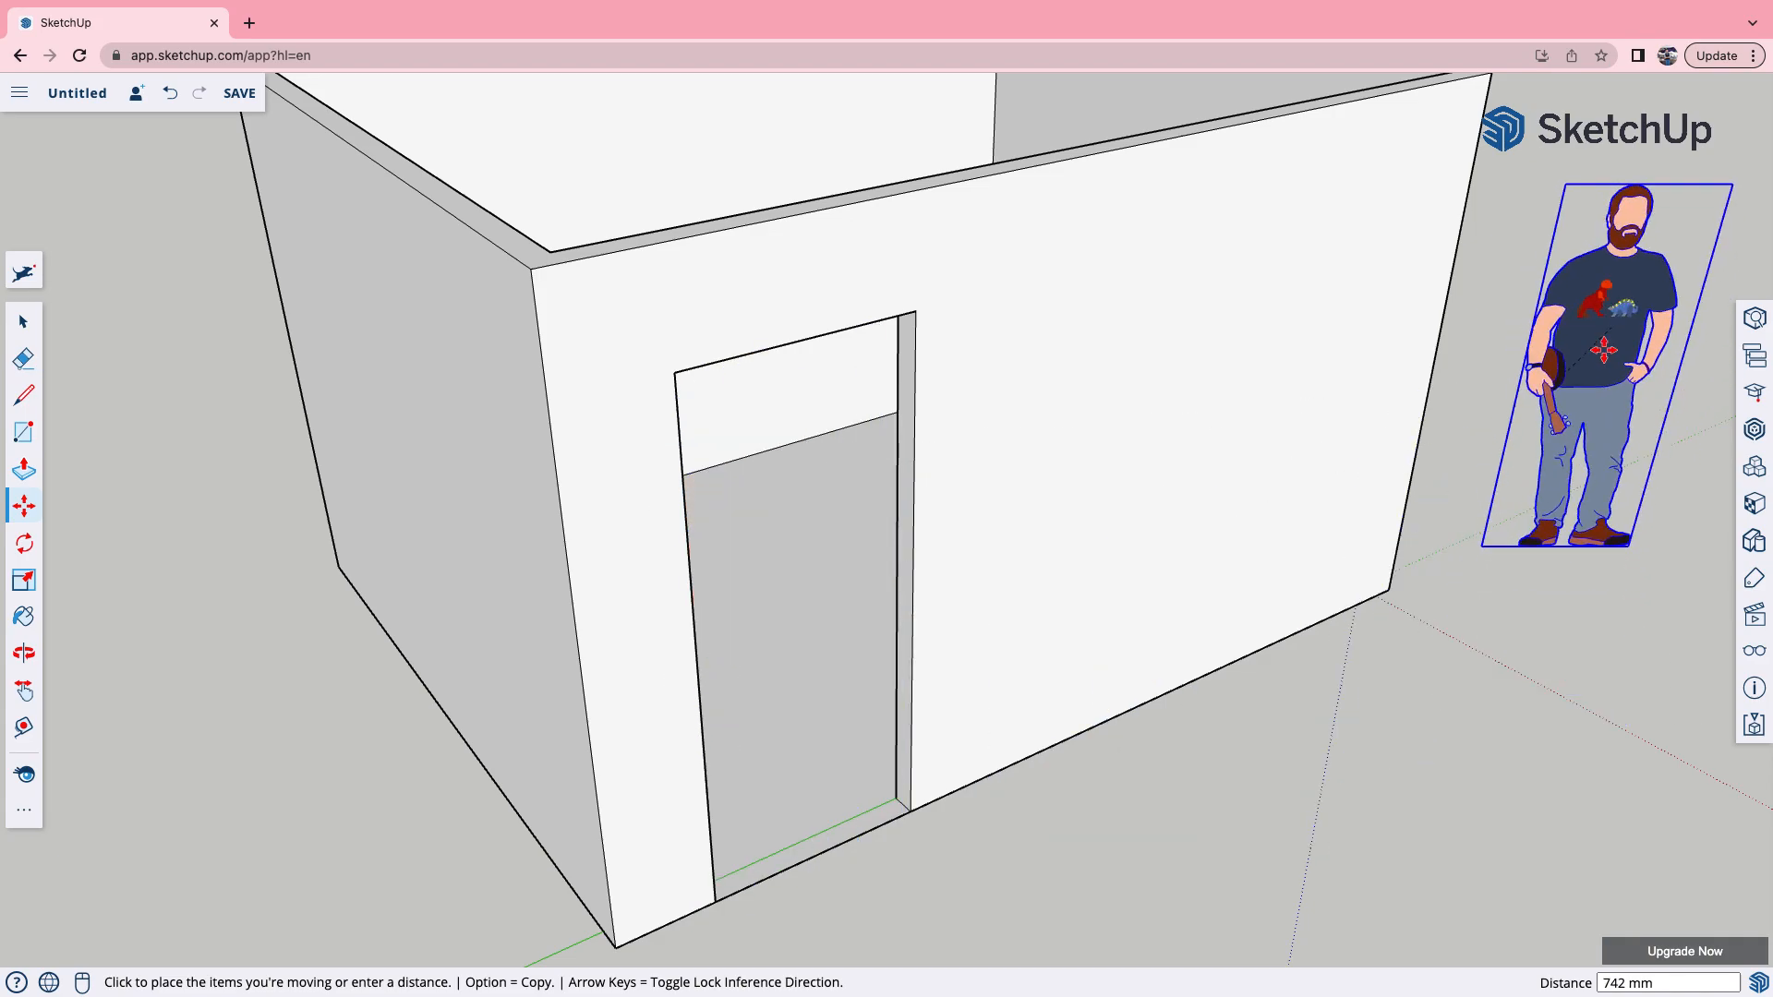
left_click(1603, 340)
scroll(1597, 339, "down", 1)
Step: Orbit to a higher view and zoom so the whole room with its doorway is visible
left_click(24, 652)
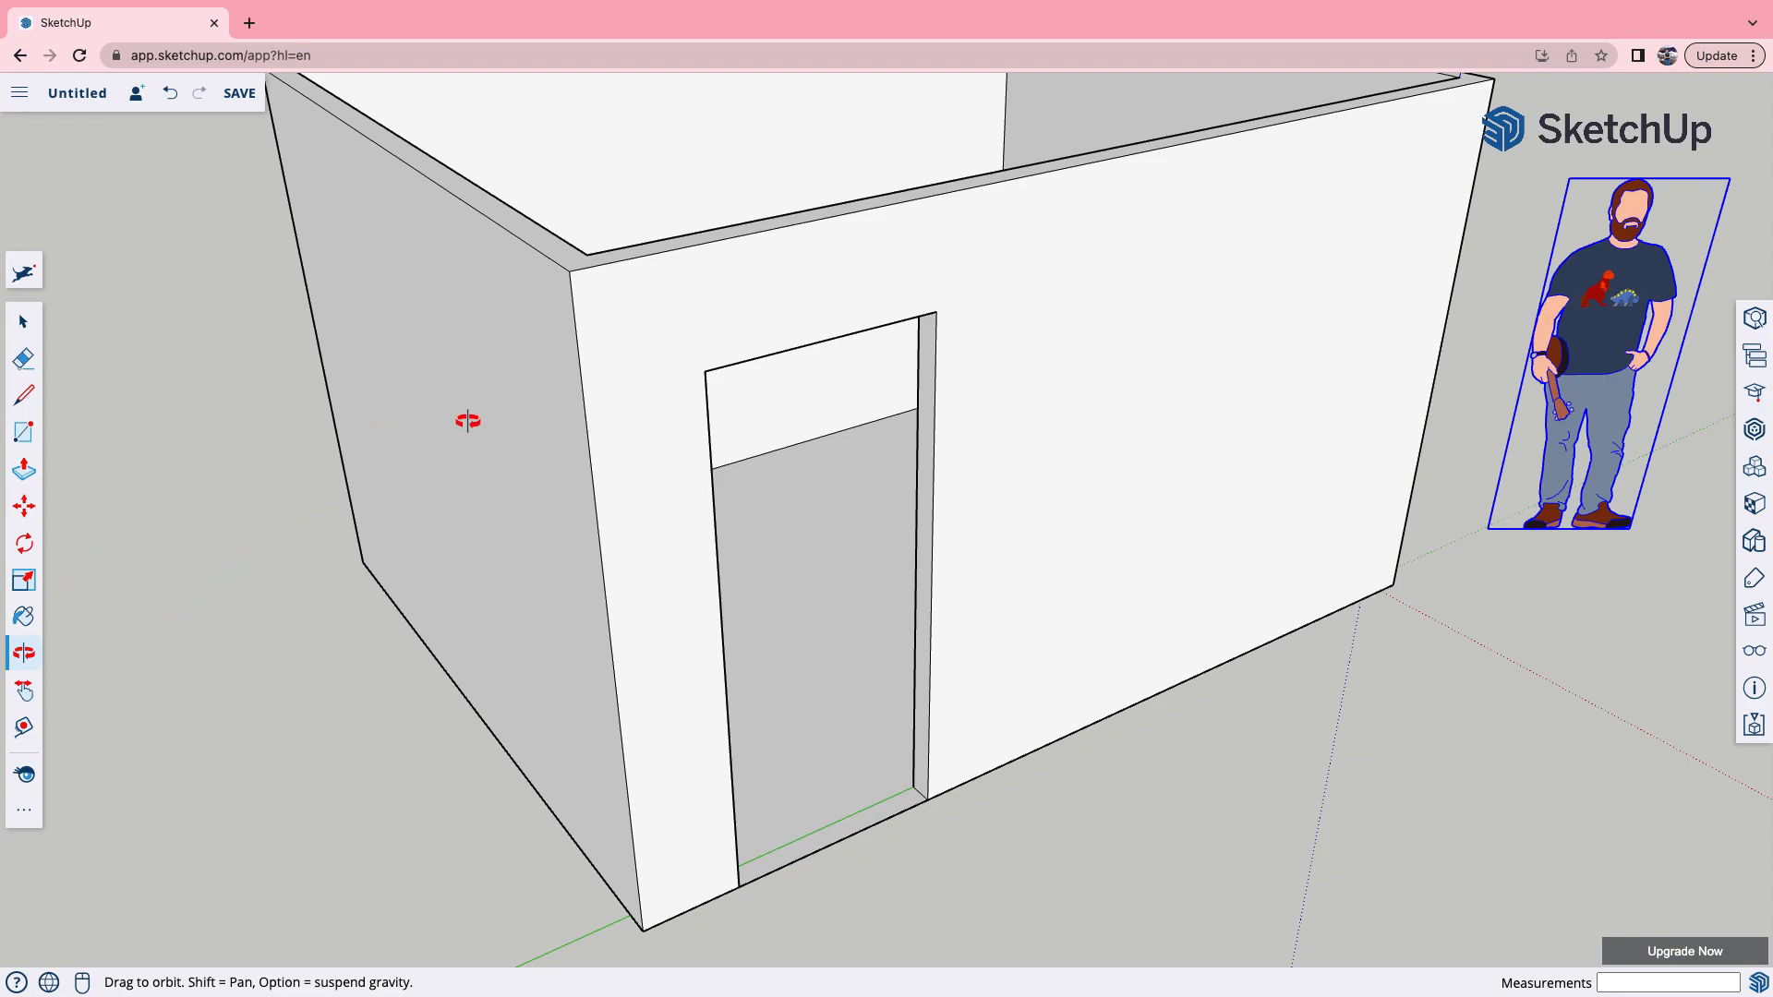
left_click_drag(386, 247, 287, 432)
scroll(970, 684, "down", 10)
scroll(969, 685, "up", 3)
scroll(970, 684, "down", 4)
scroll(969, 684, "up", 3)
scroll(969, 684, "down", 2)
scroll(970, 684, "up", 2)
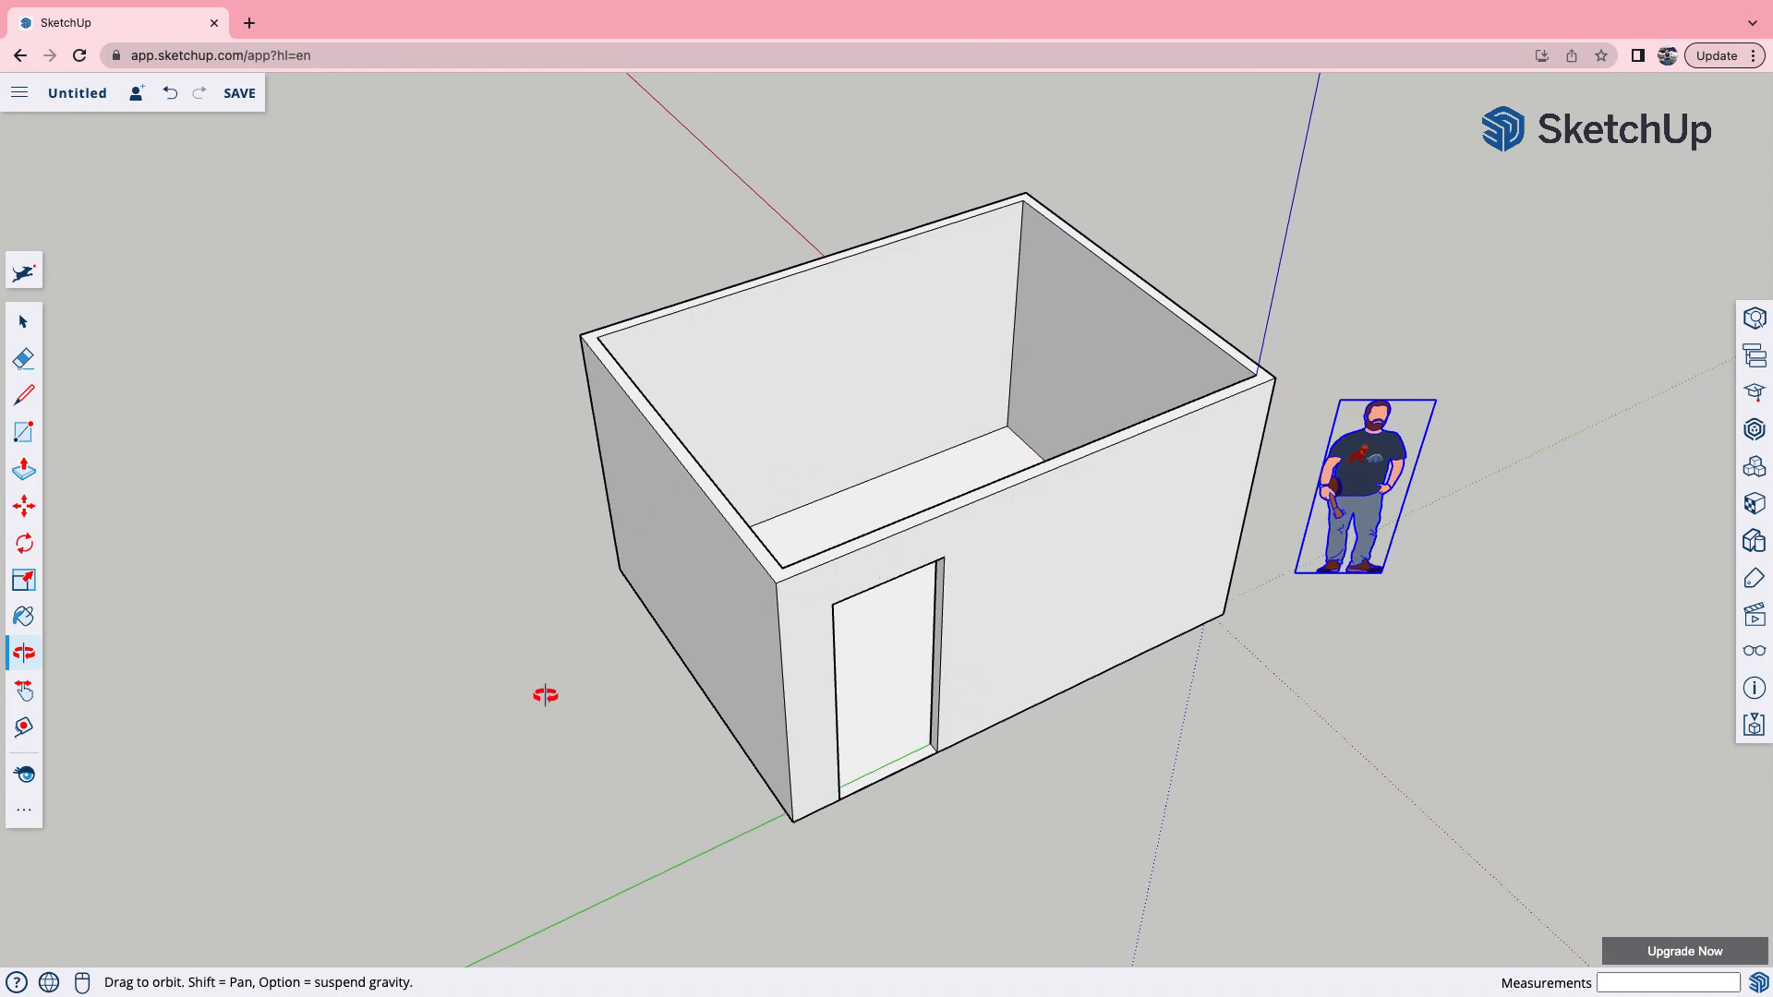
left_click(23, 695)
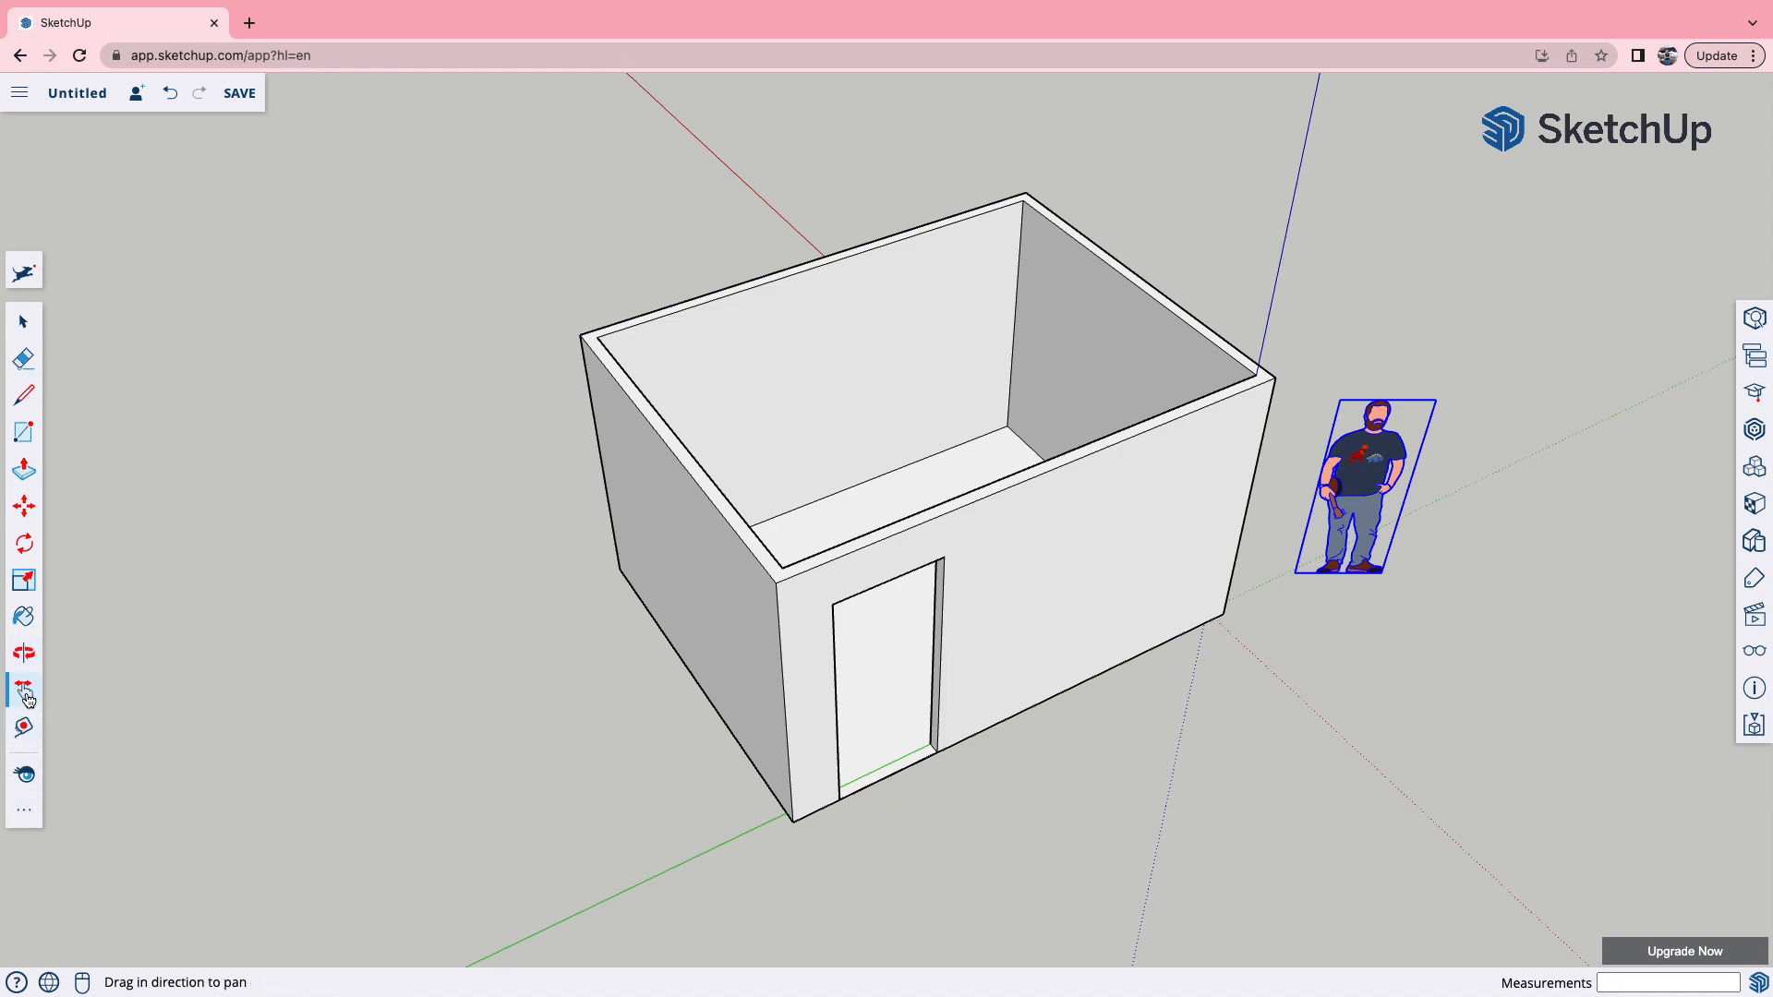
Step: Zoom out with the Zoom tool and orbit to look down into the room's open top
left_click(24, 815)
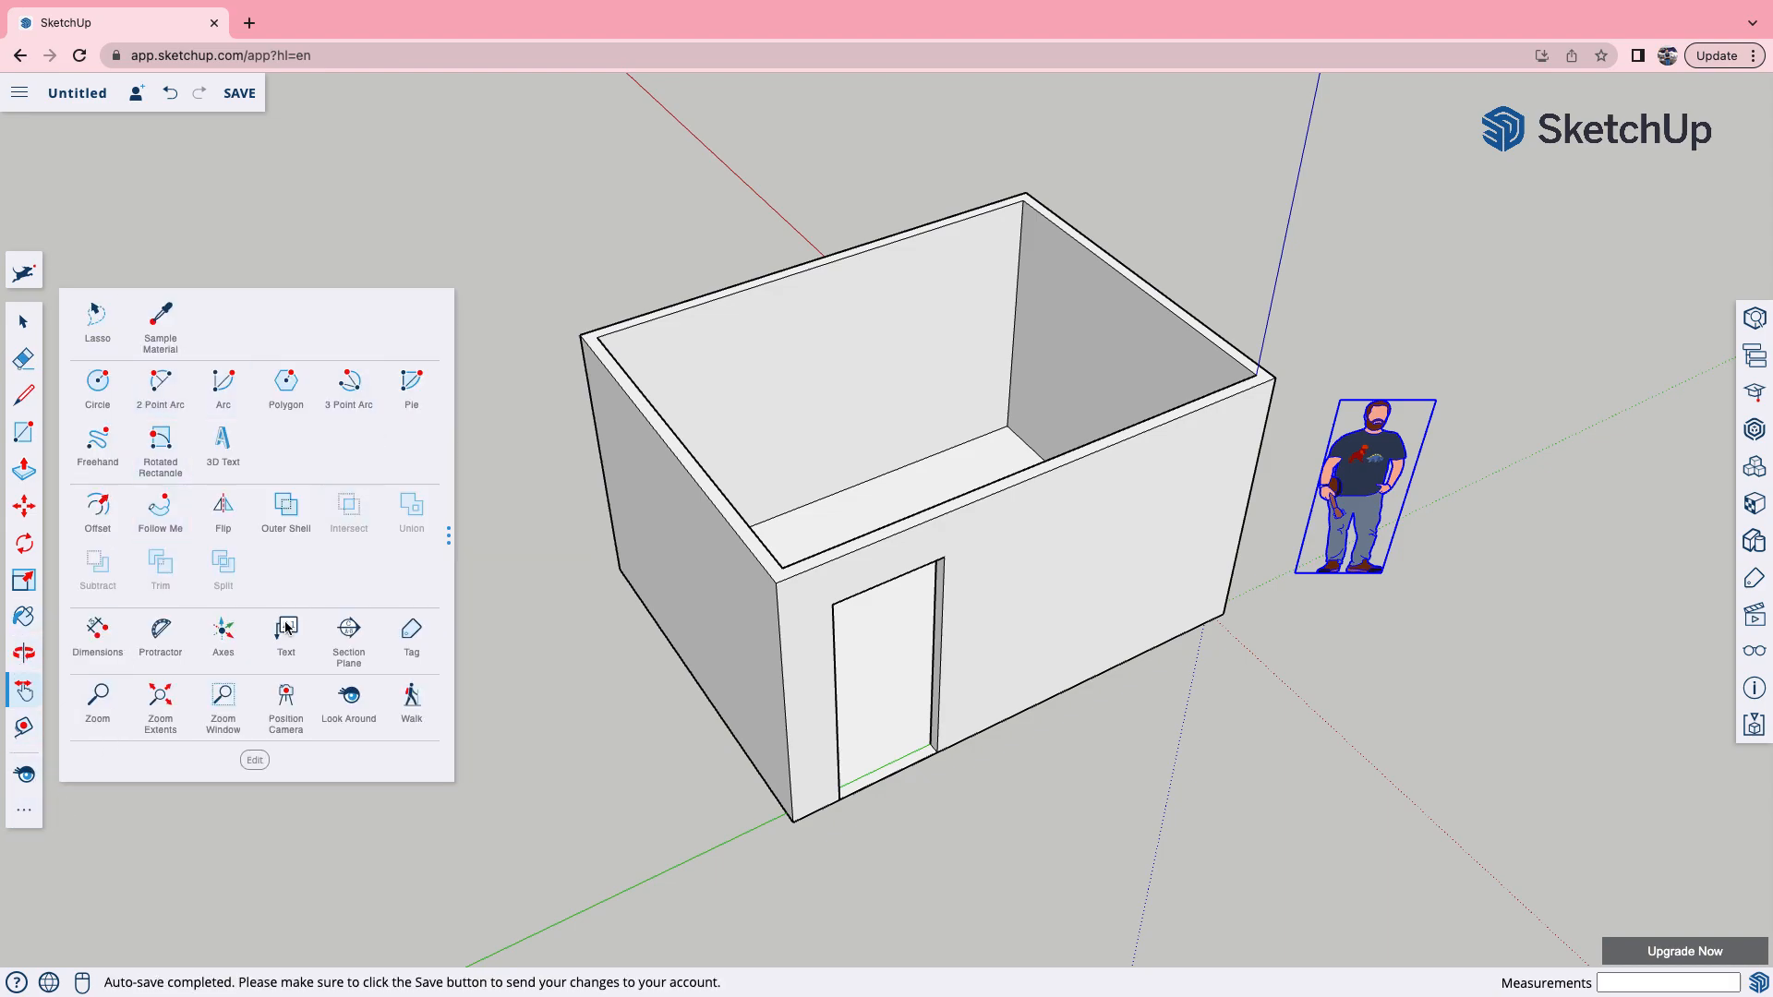
left_click(92, 705)
left_click_drag(928, 521, 269, 707)
key("space")
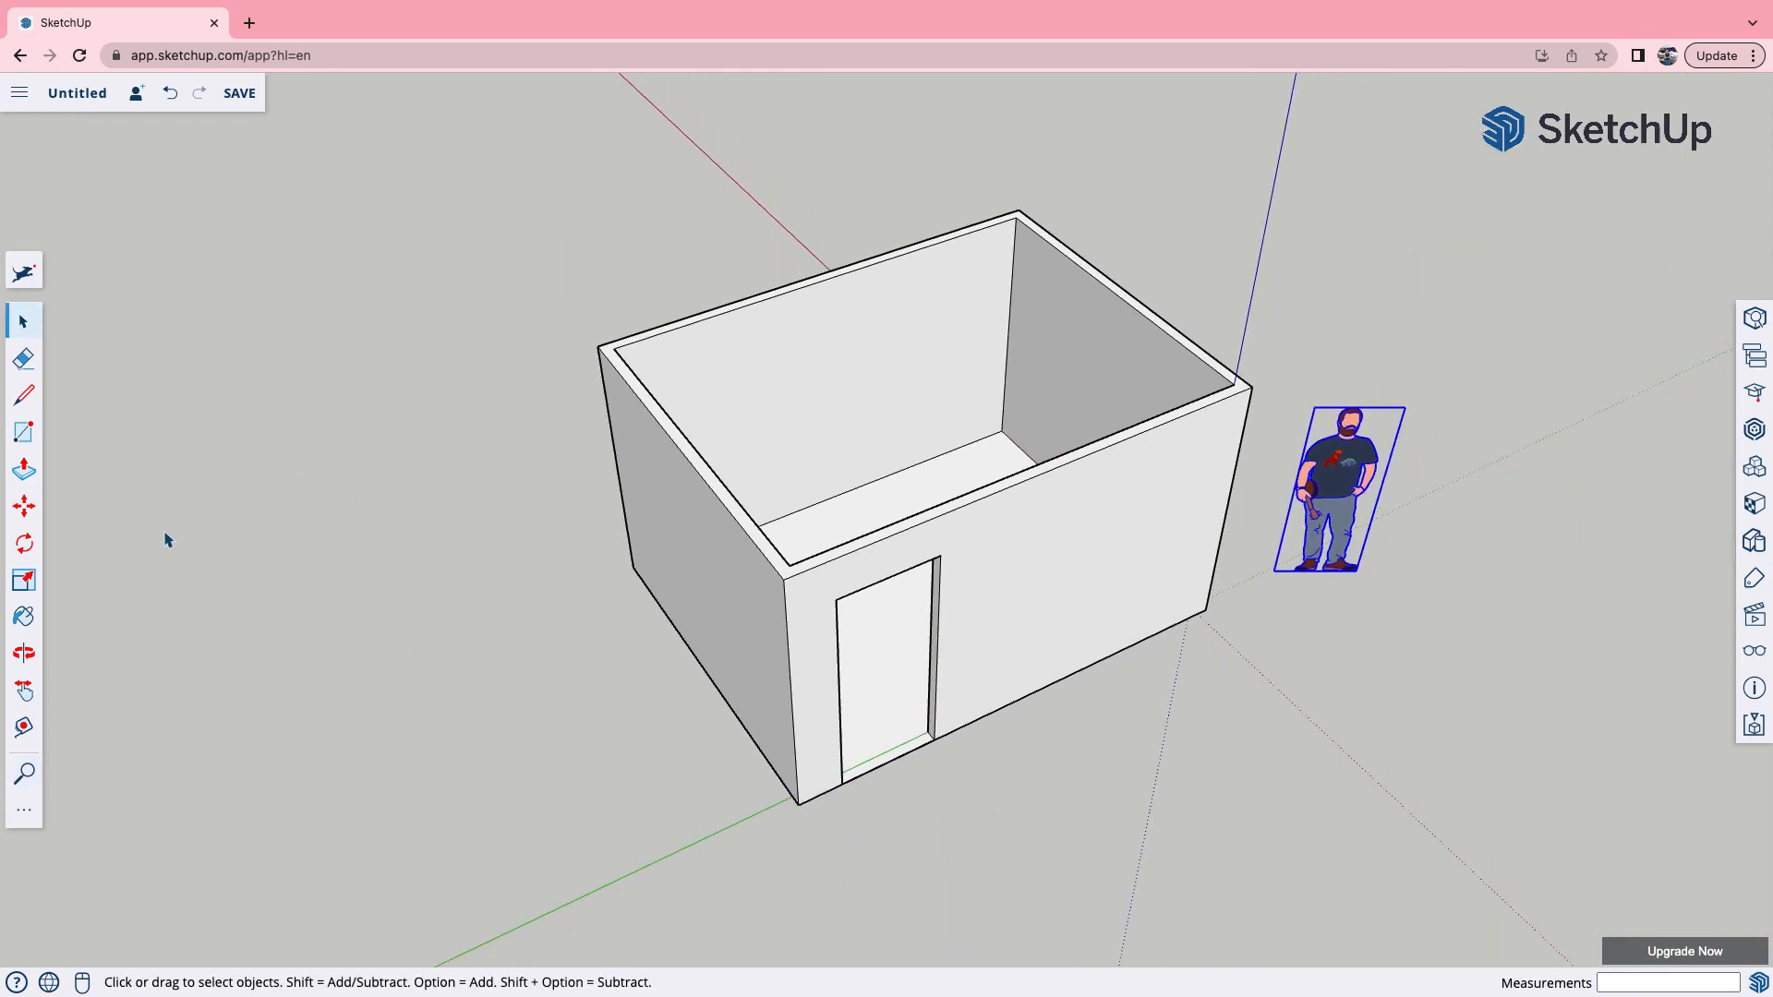
left_click(25, 655)
left_click_drag(446, 447, 942, 384)
Step: Orbit to a frontal top-down angle showing the inside back wall and floor
scroll(941, 388, "up", 5)
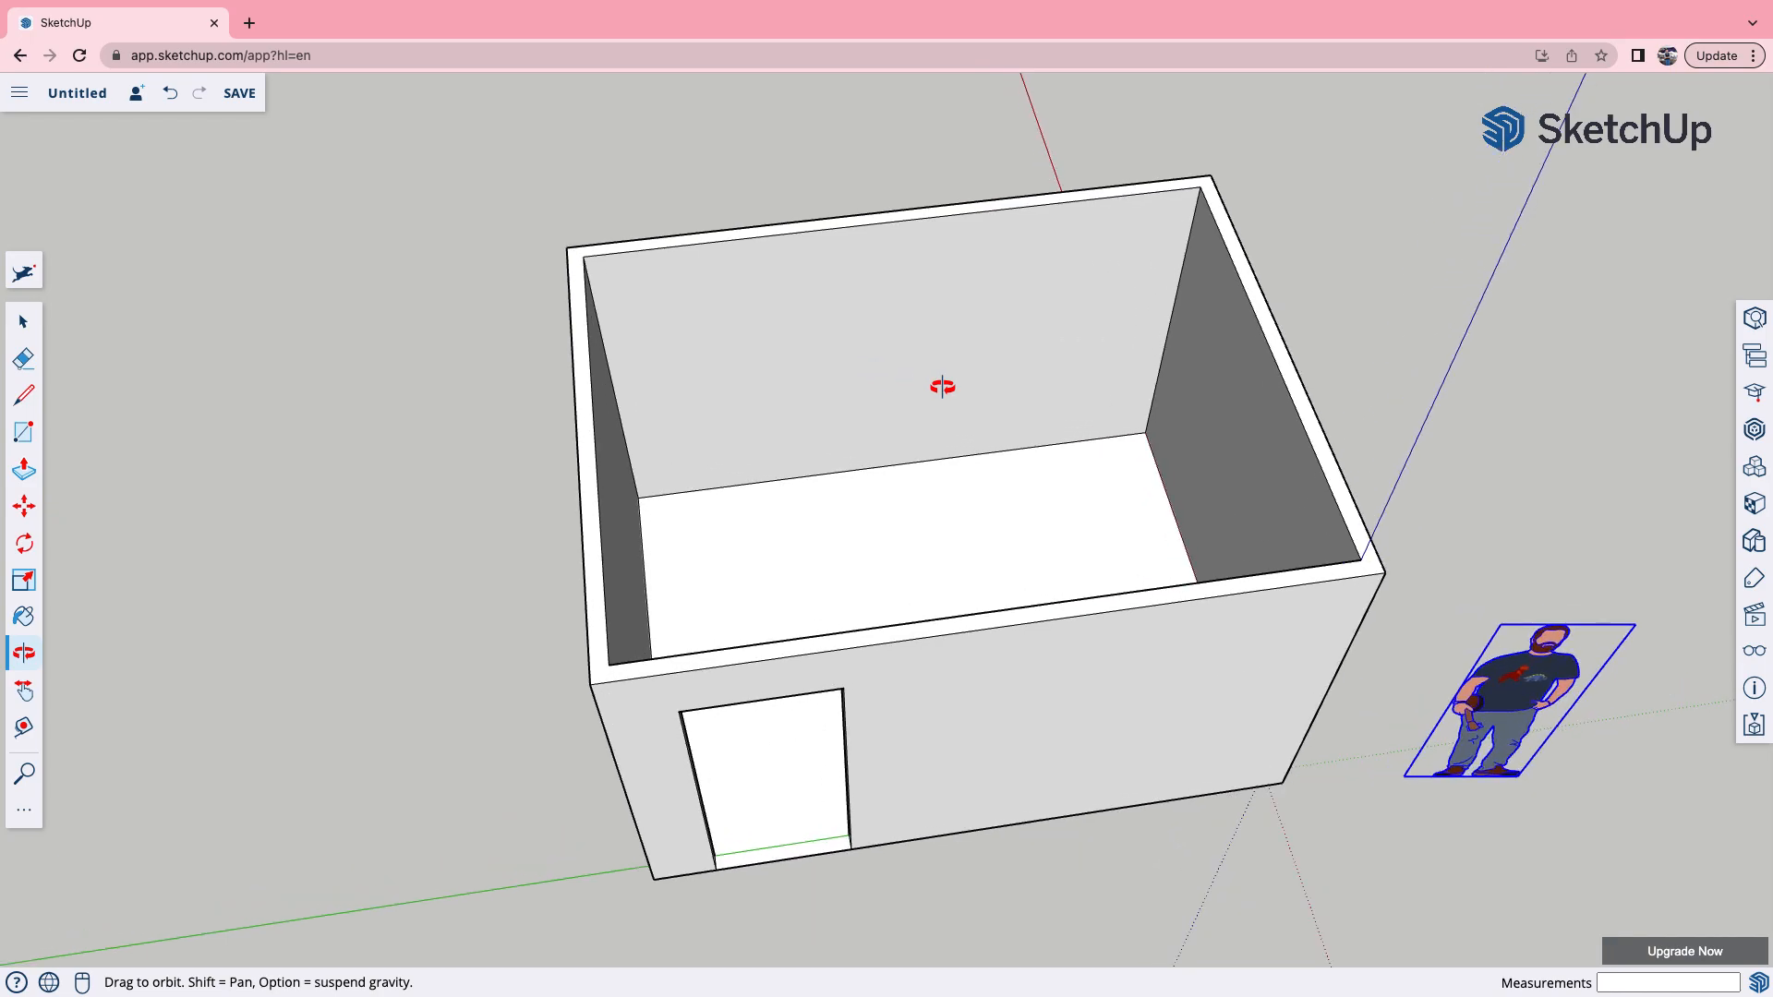
left_click_drag(858, 478, 1006, 565)
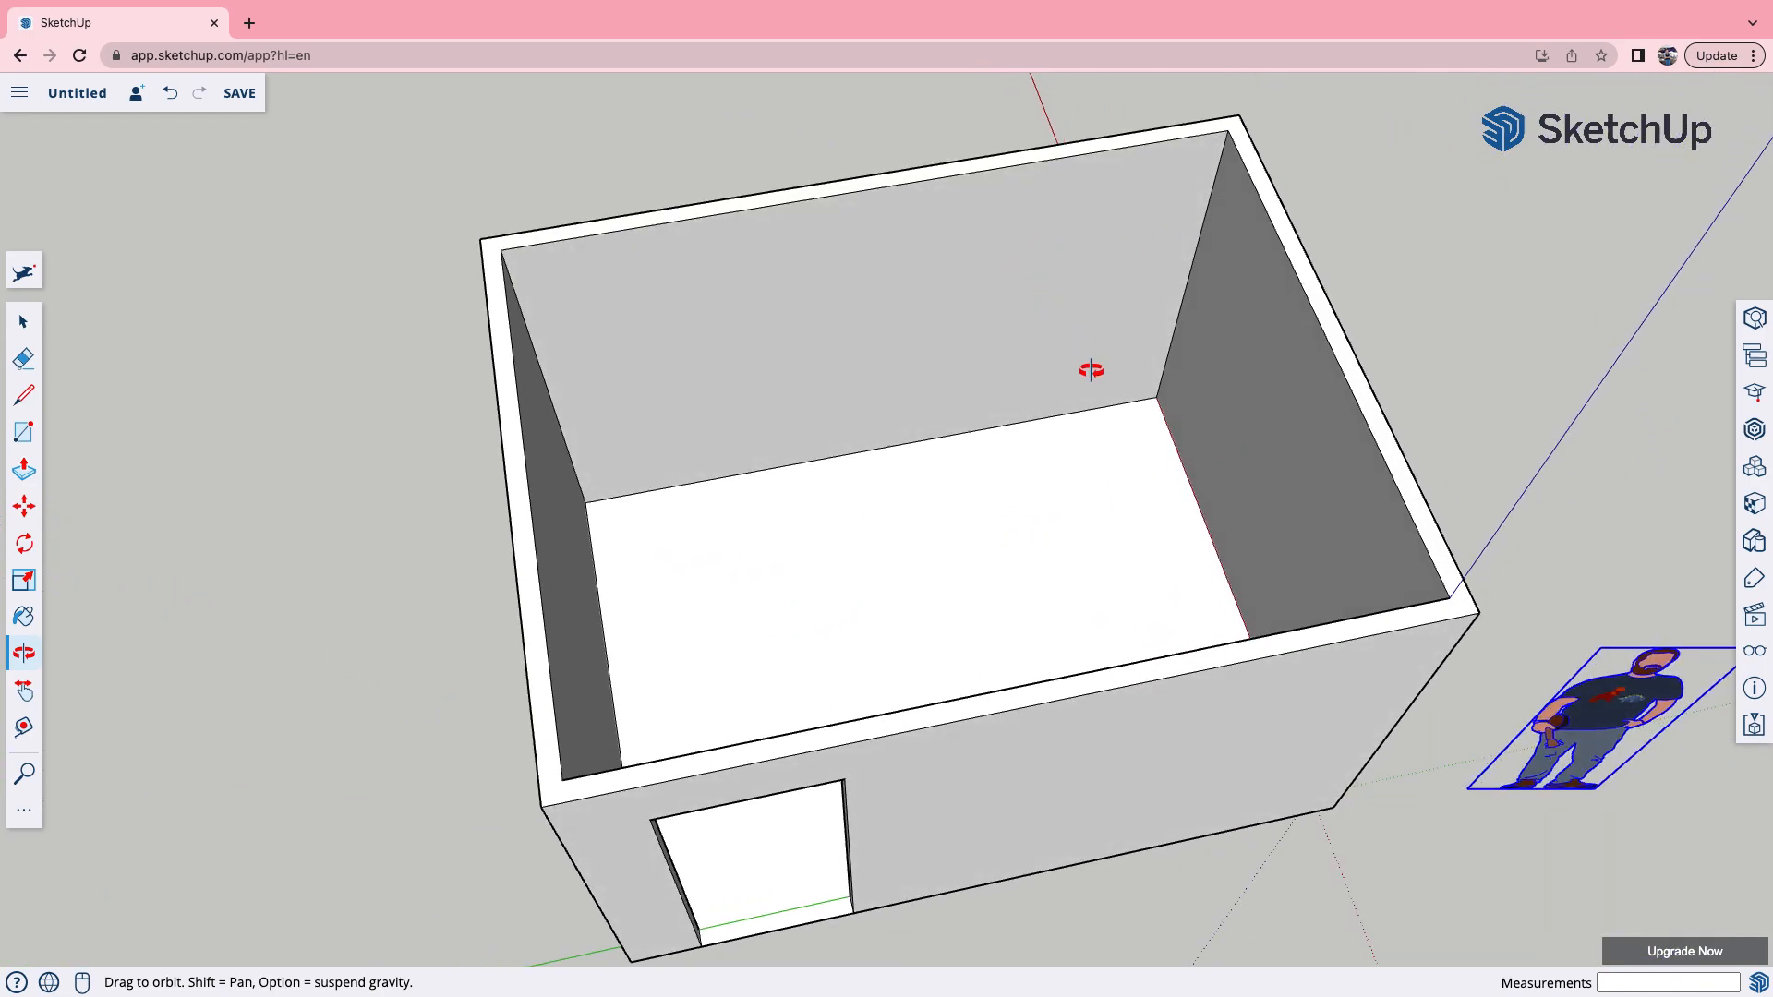
left_click_drag(1090, 363, 944, 349)
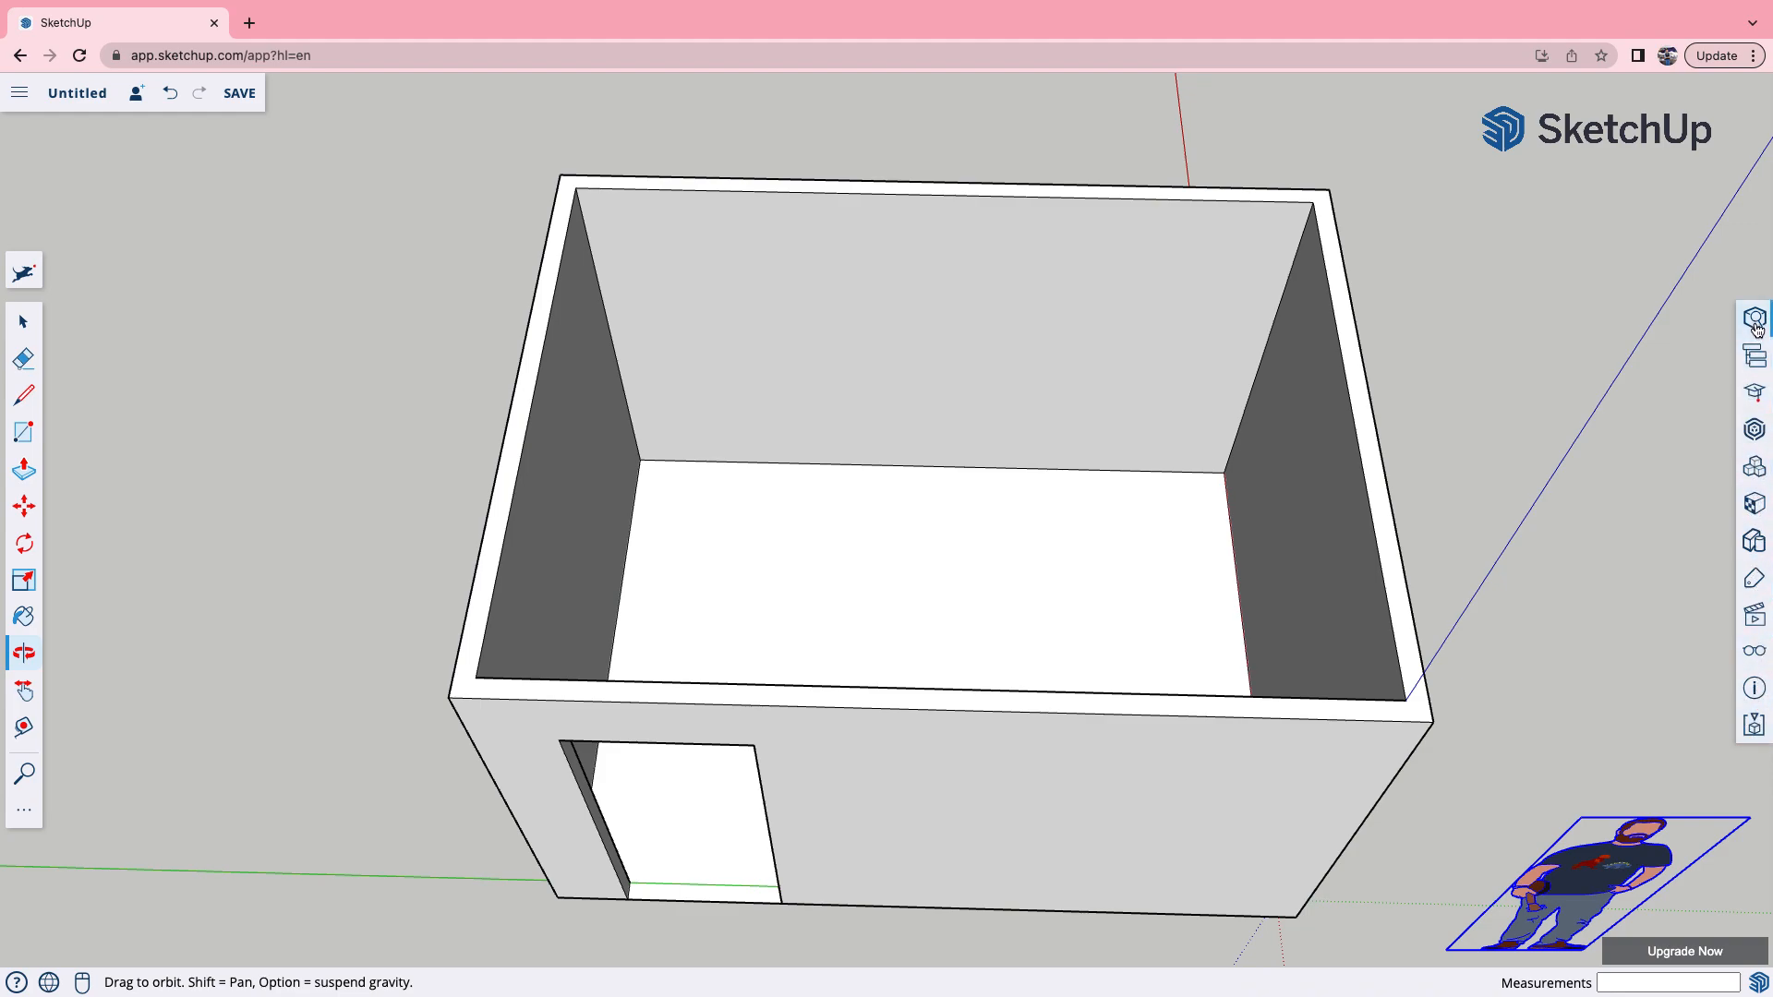
Step: In the Materials panel, browse to the Colors category and select the dark teal swatch
left_click(1755, 510)
left_click(1753, 506)
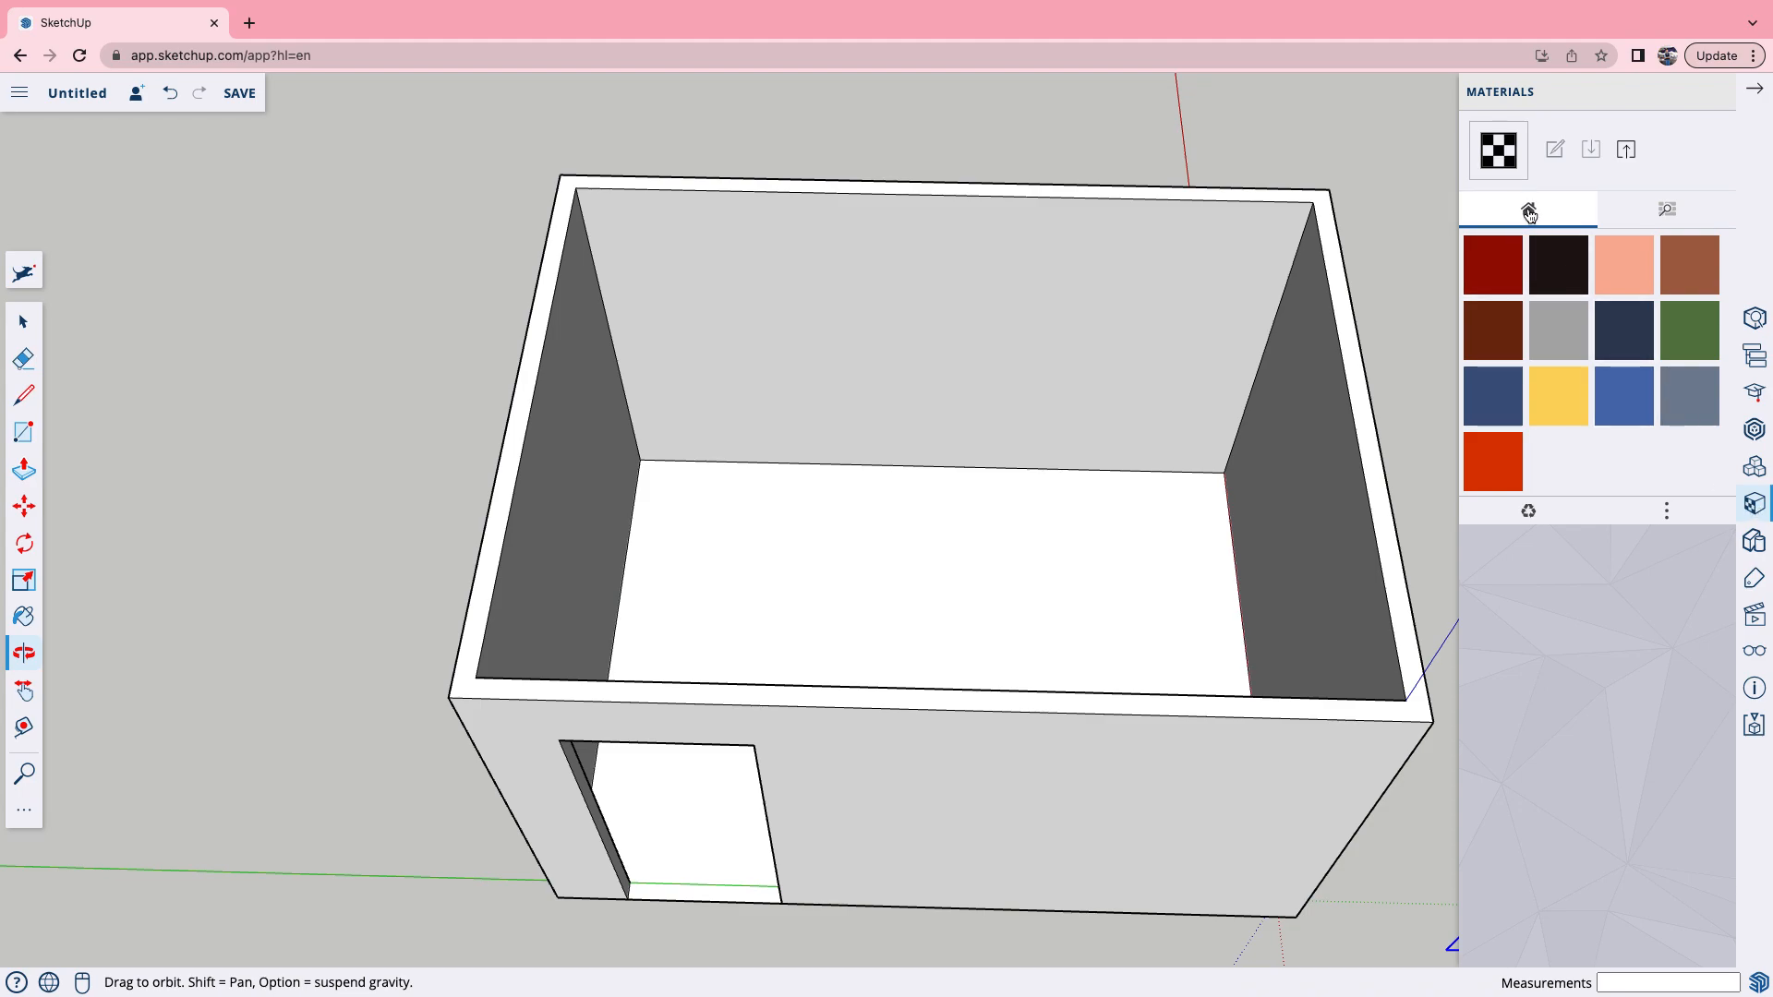
left_click(1666, 212)
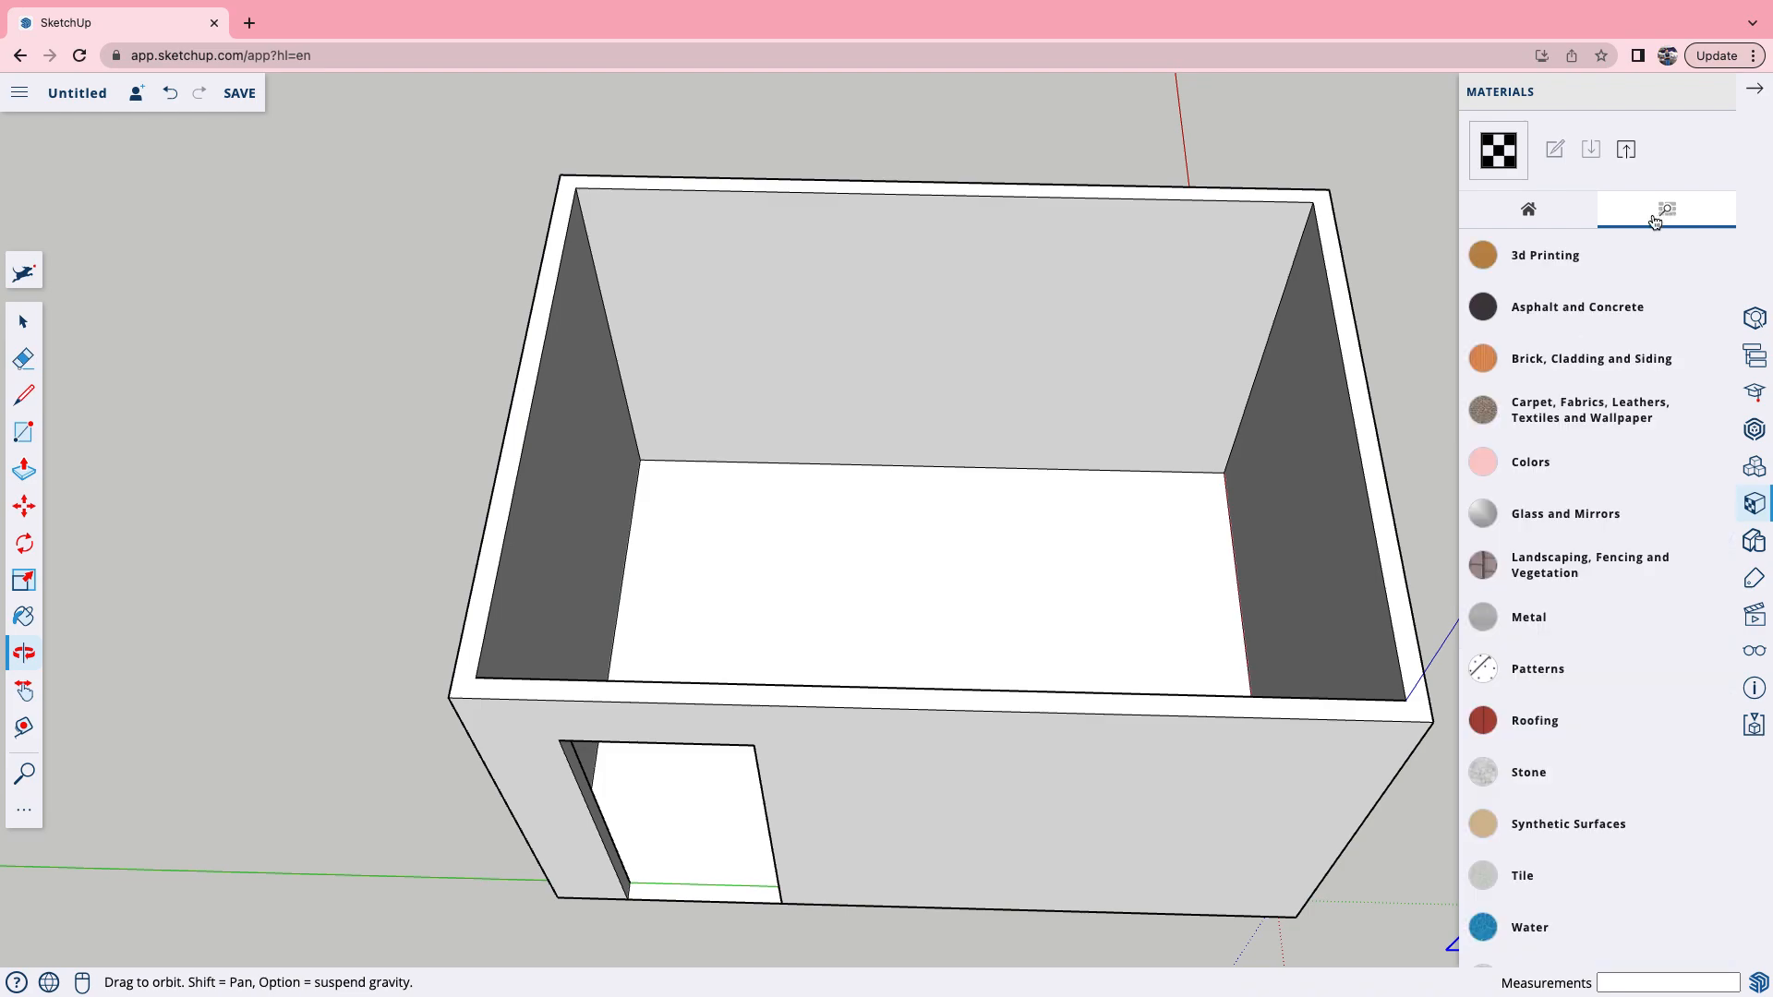
left_click(1527, 470)
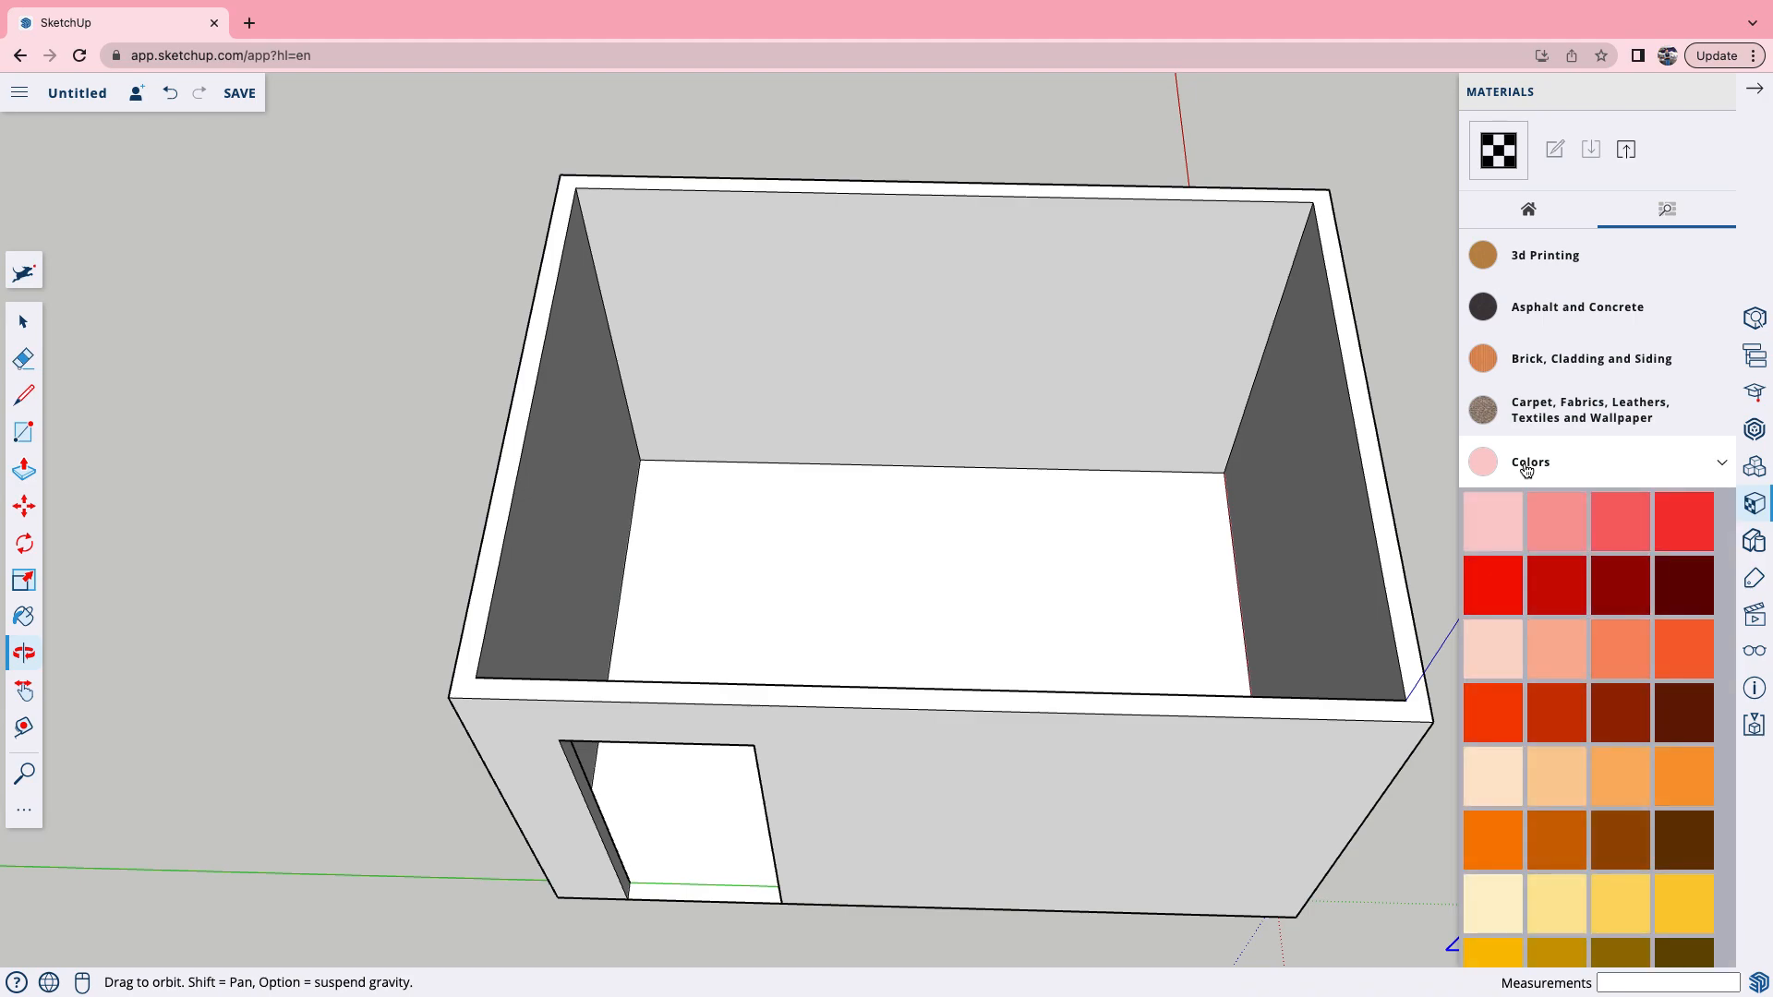
scroll(1560, 646, "down", 8)
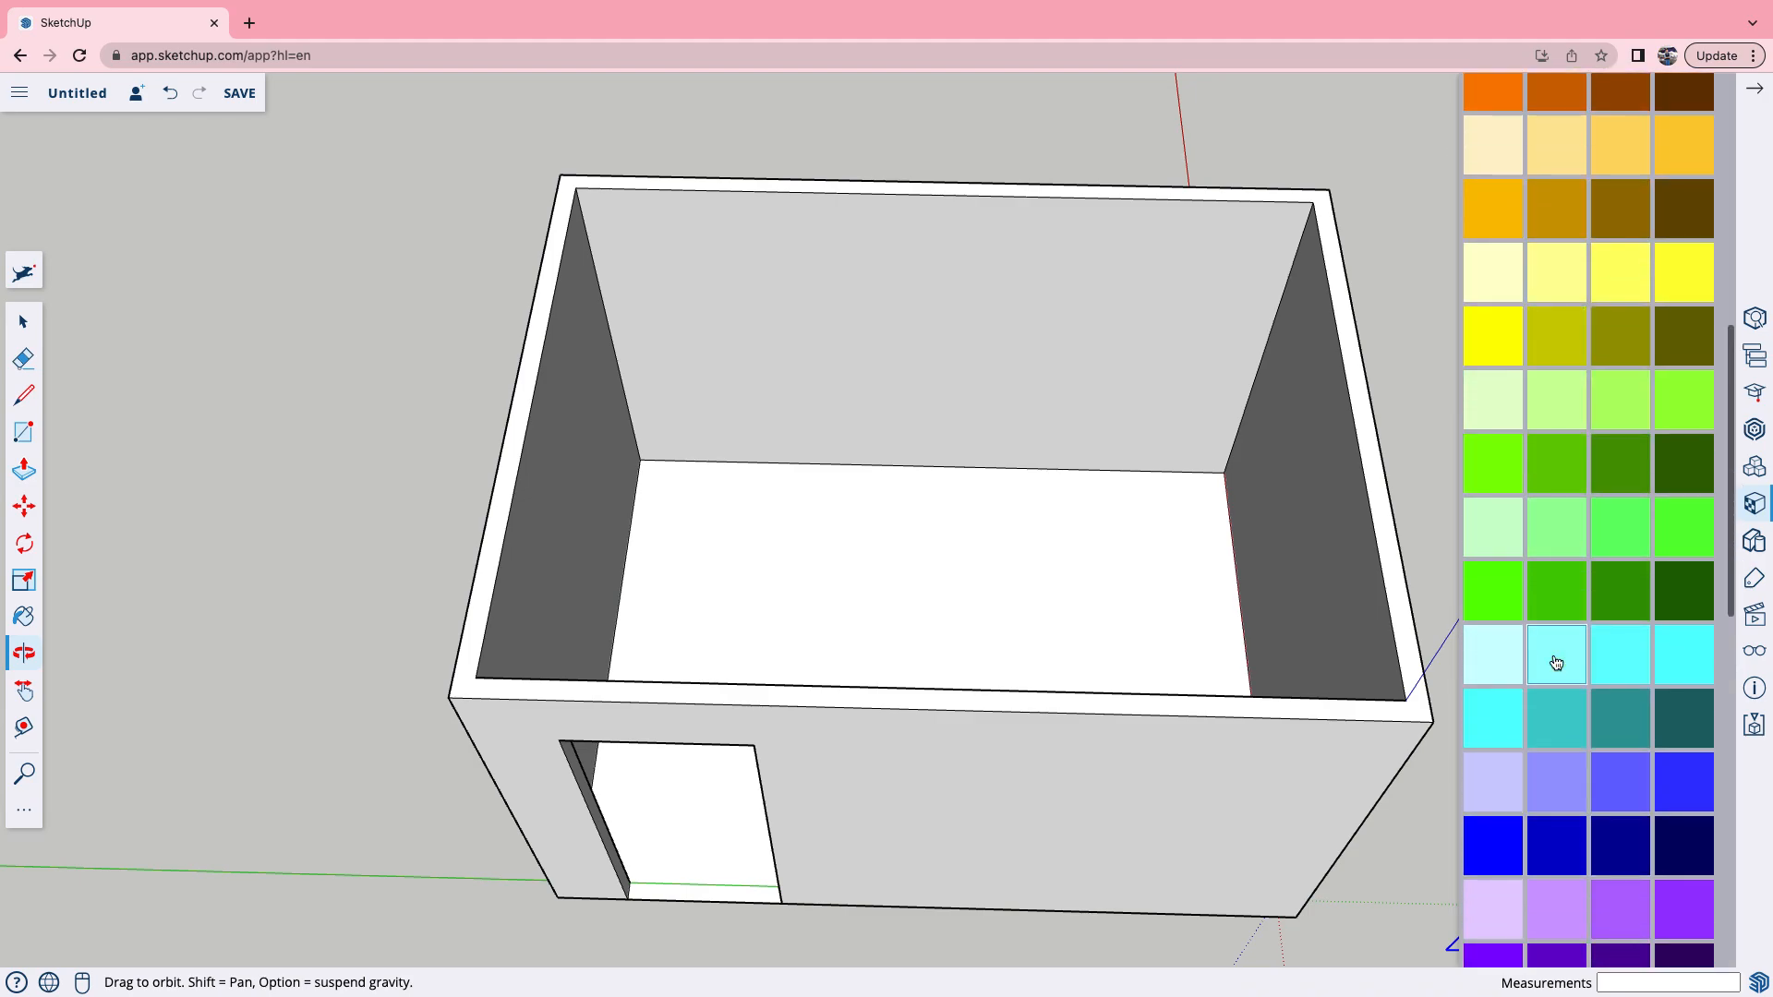
scroll(1556, 662, "down", 3)
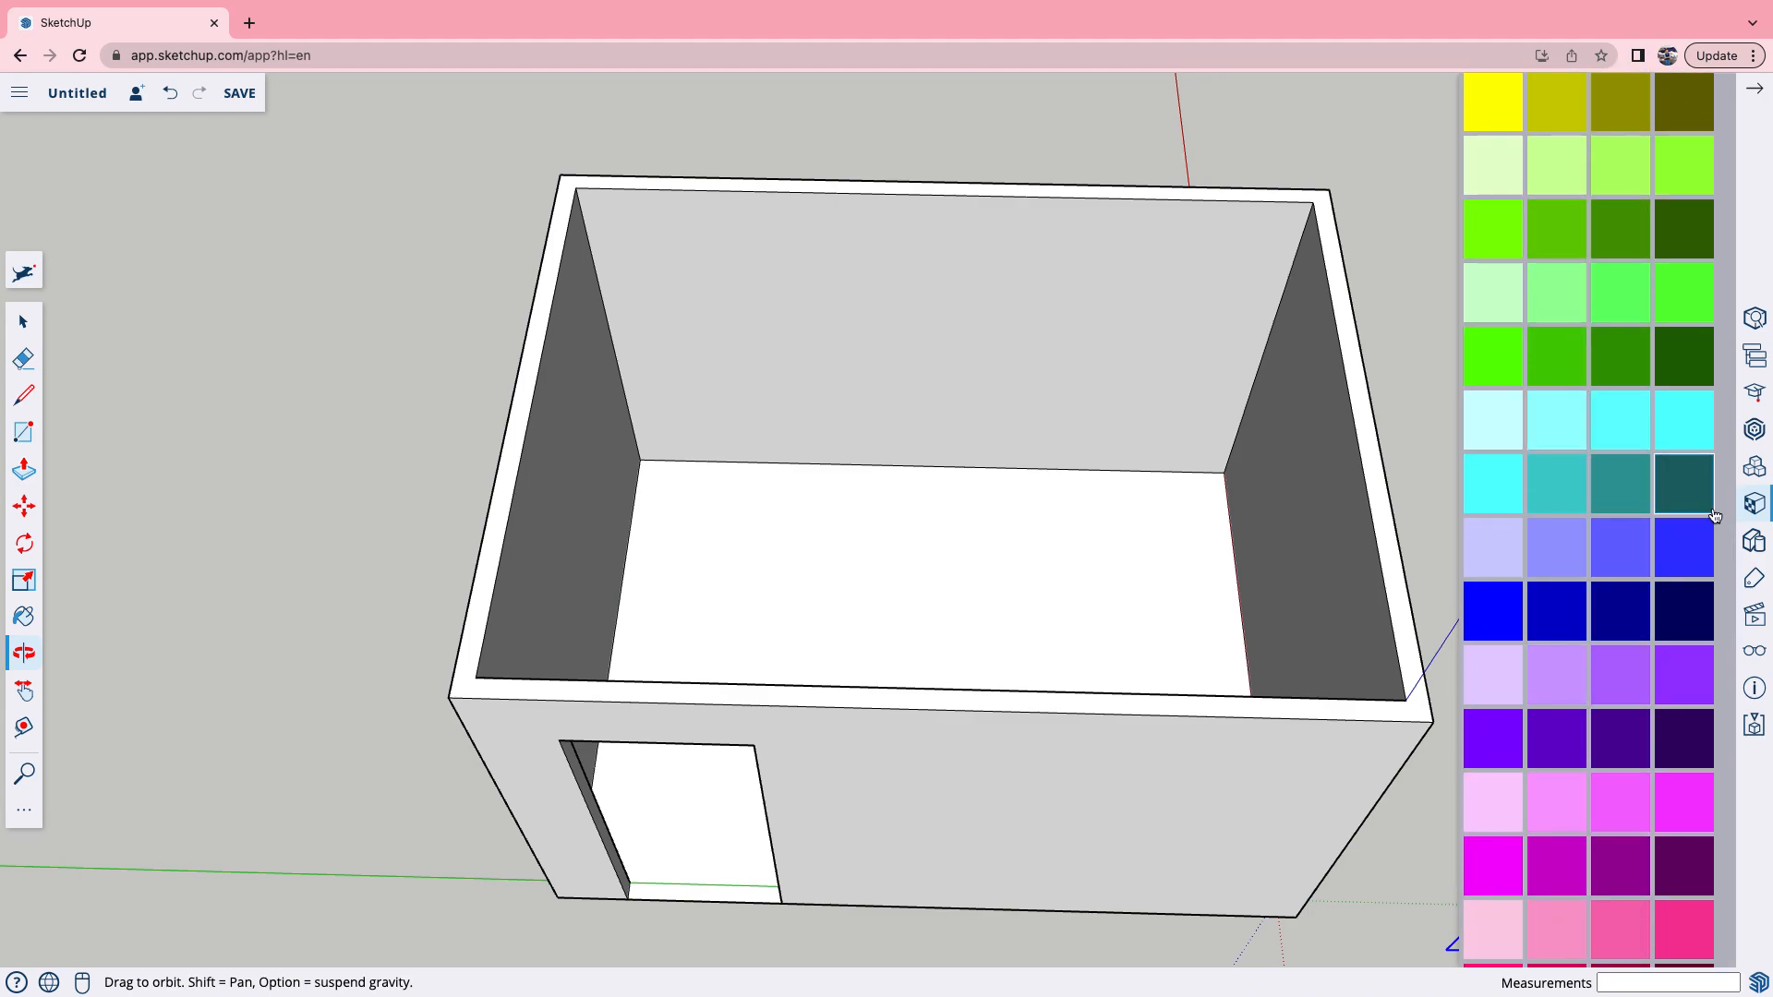
left_click(1682, 489)
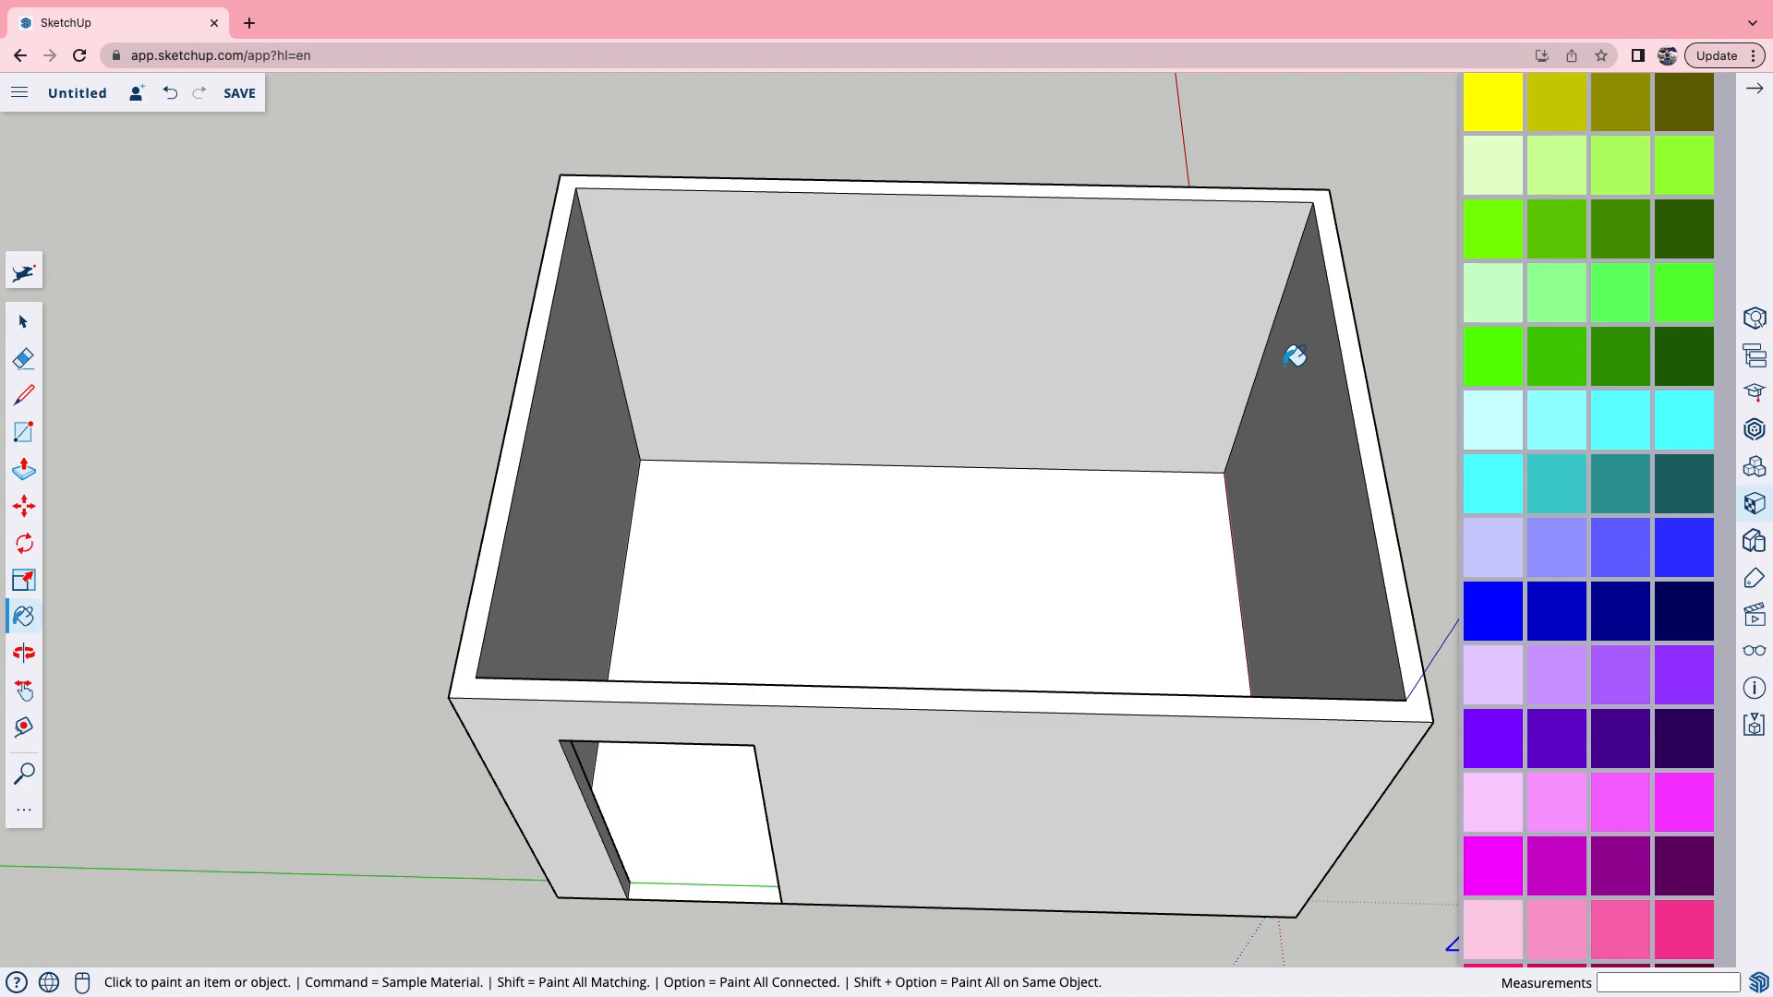
Step: Paint the back, right and left inner walls dark teal
left_click(687, 294)
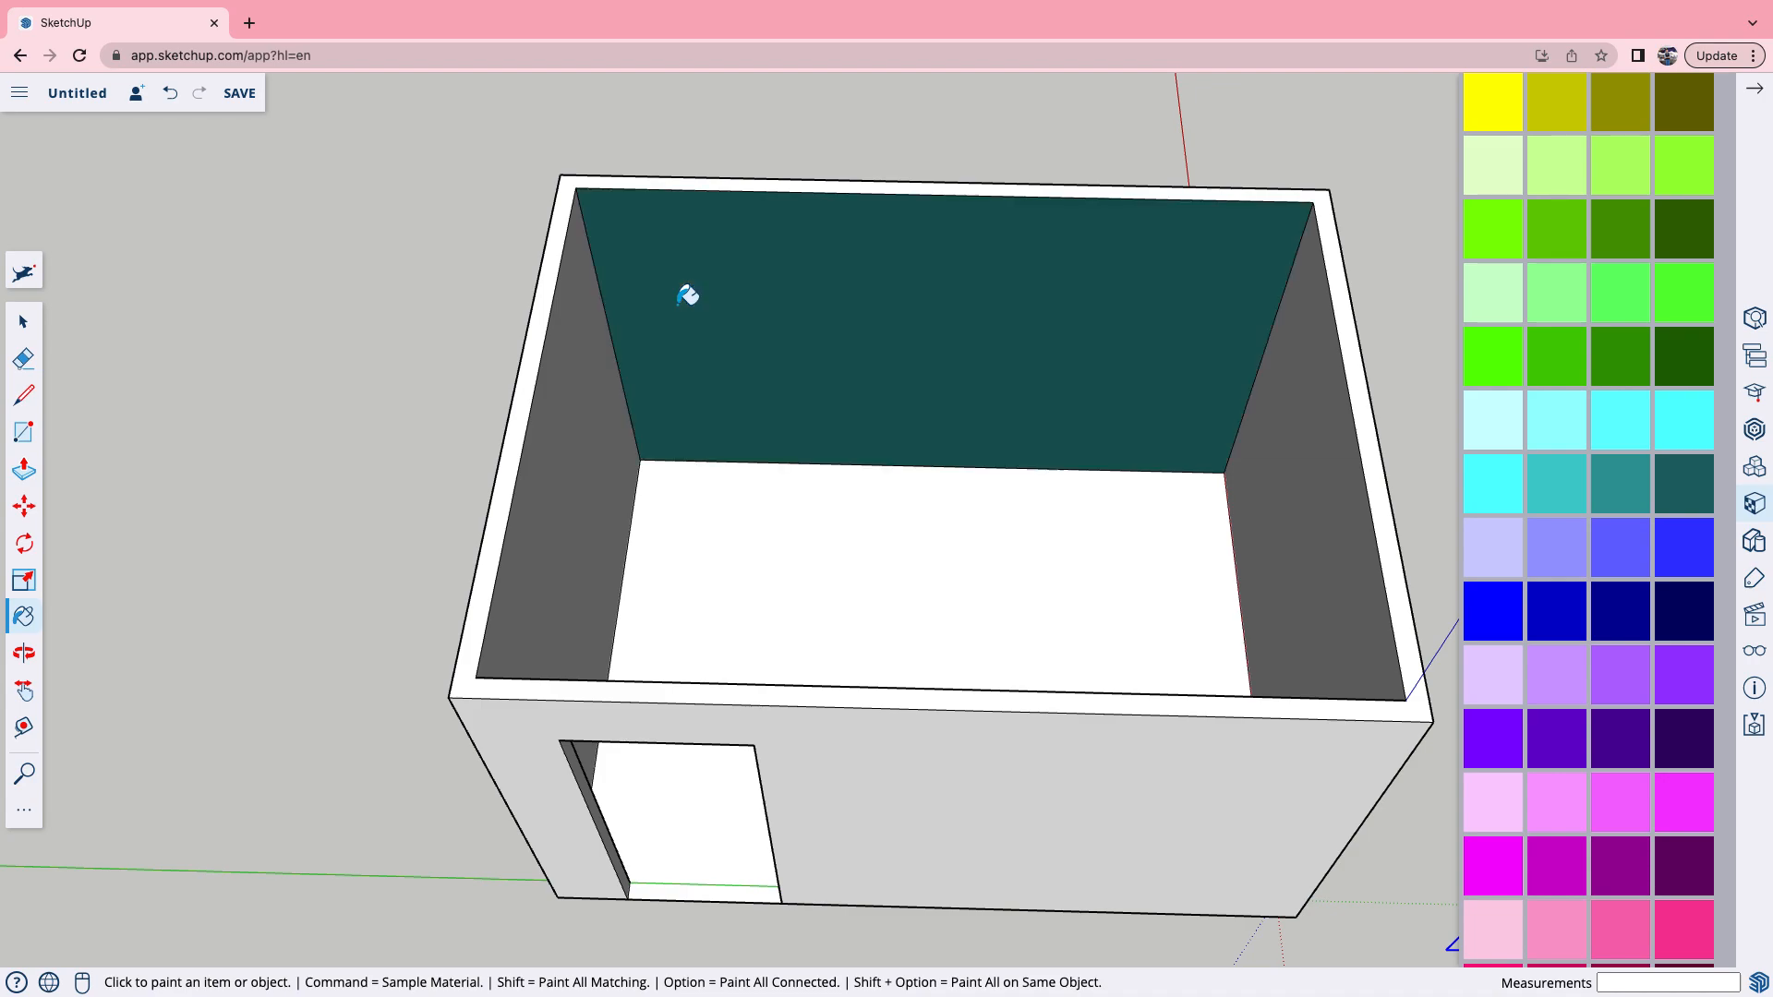
left_click(1296, 367)
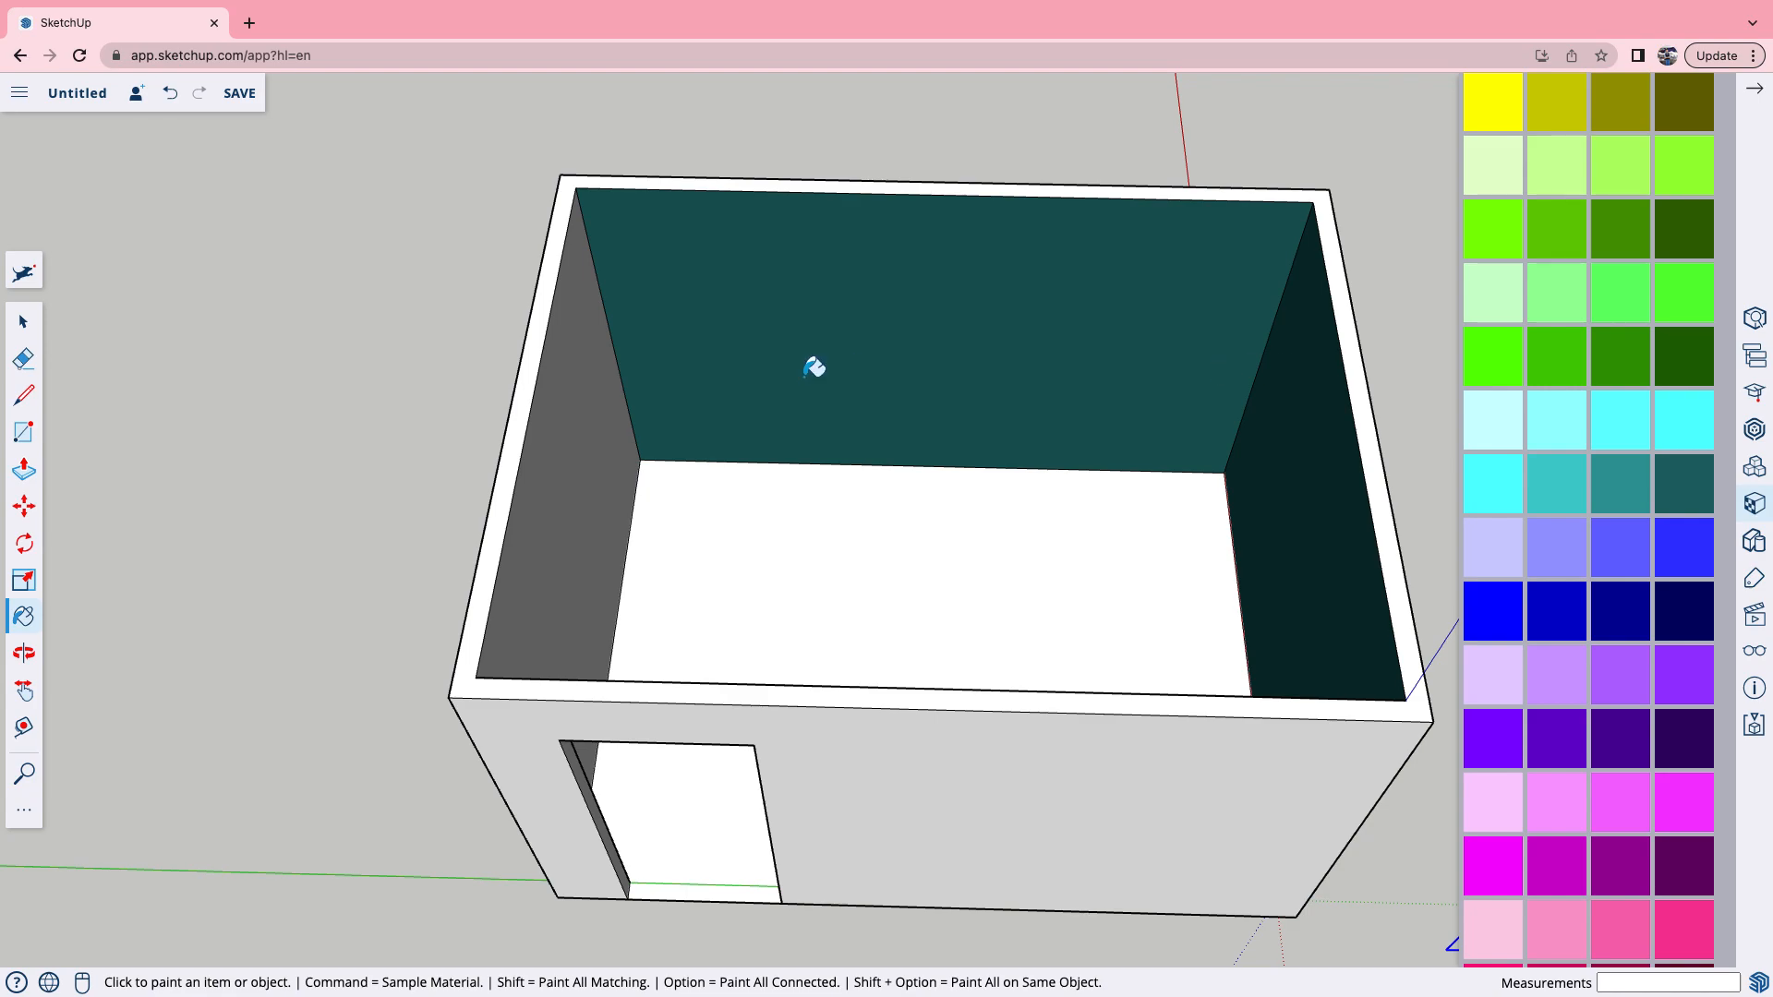
left_click(565, 392)
Step: Orbit around to the doorway wall and paint it dark teal too
left_click(24, 653)
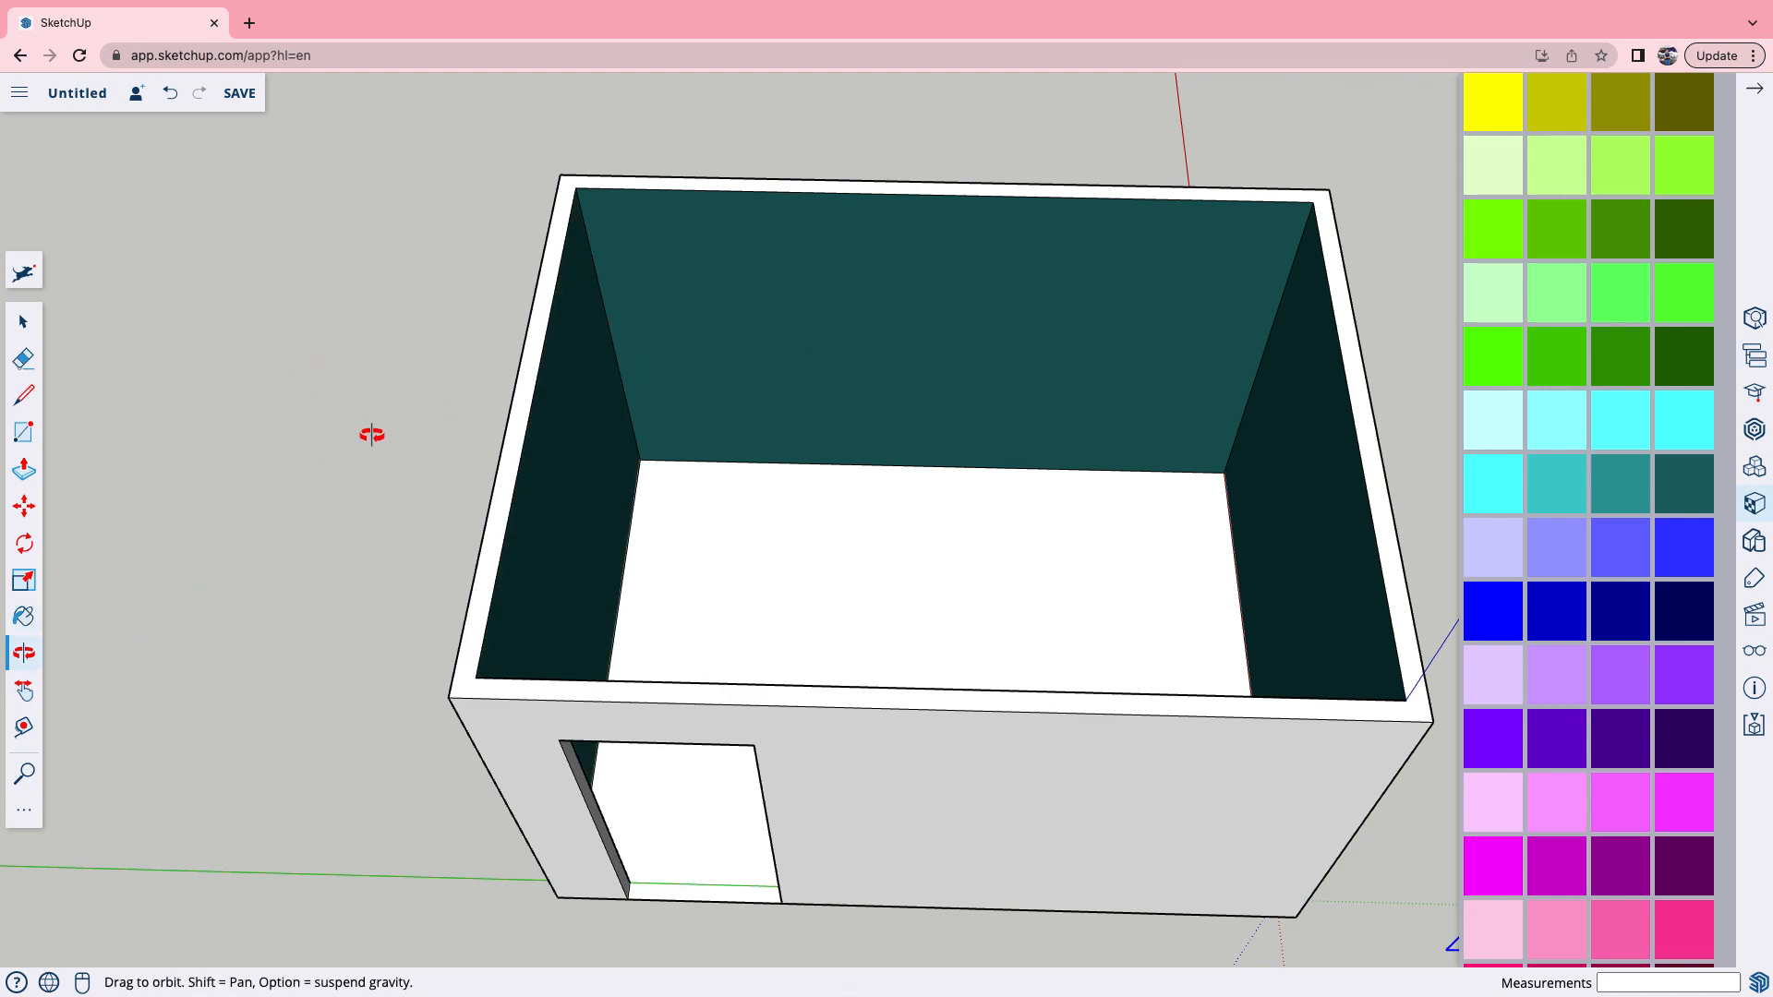
left_click_drag(238, 419, 178, 537)
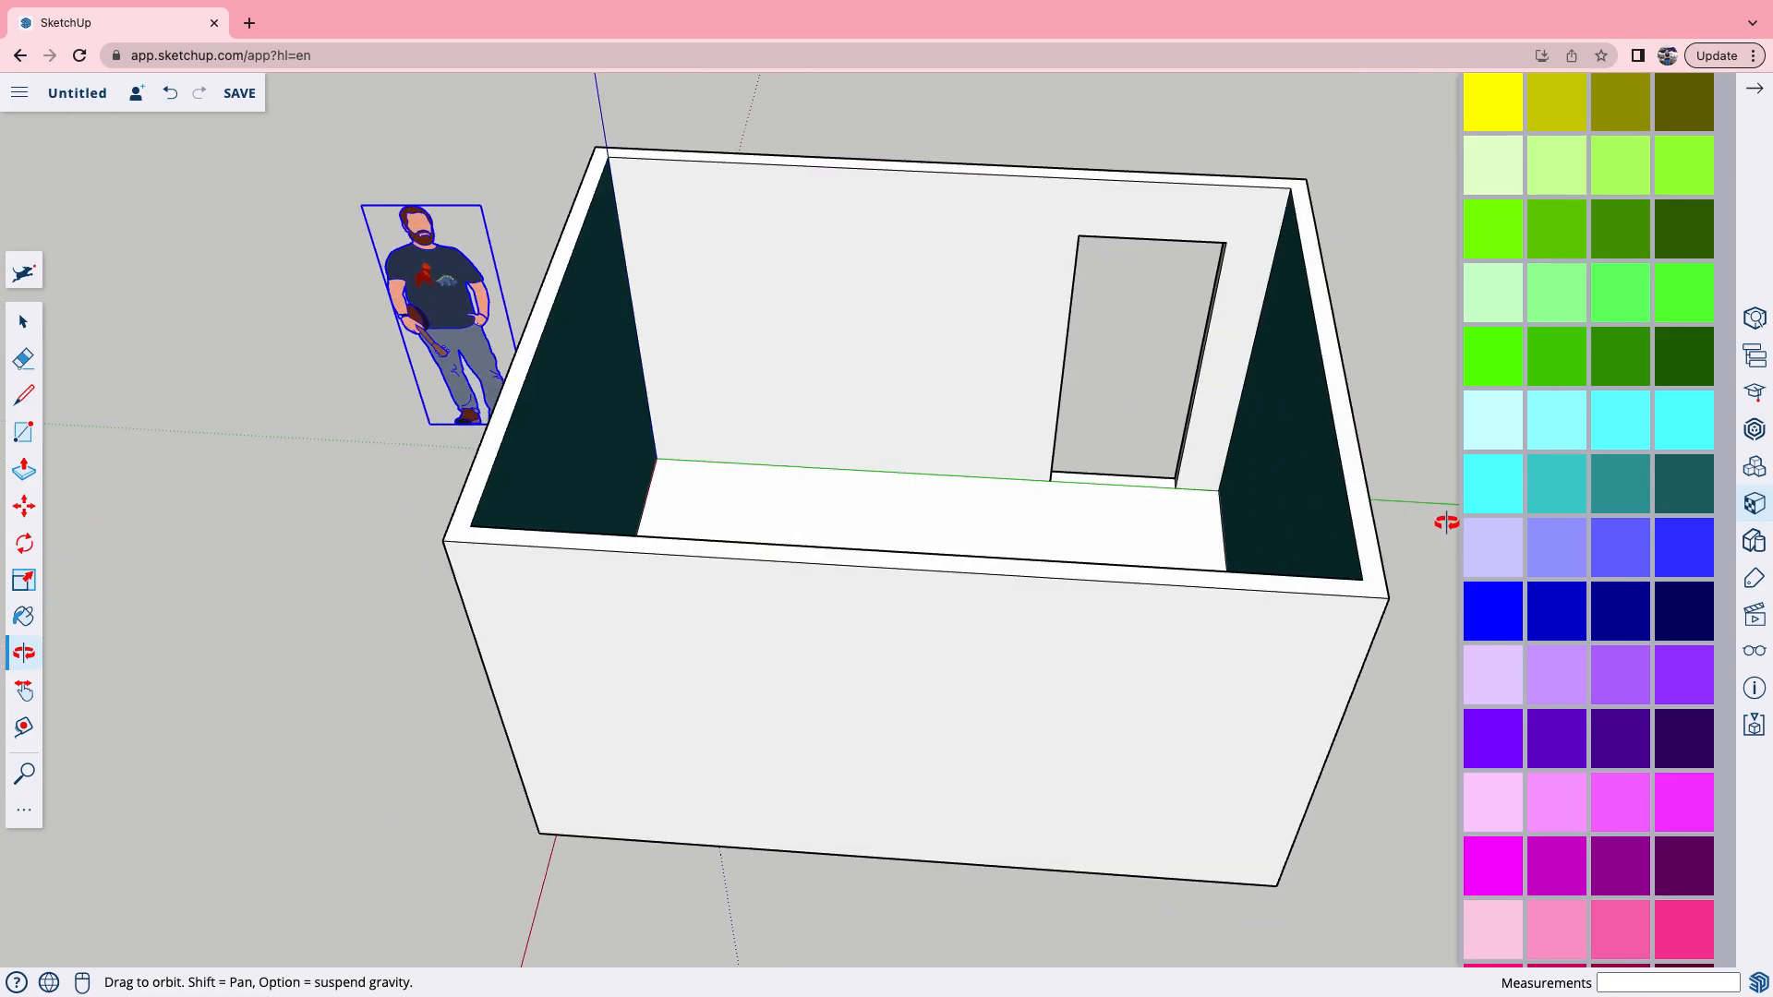
left_click(1685, 494)
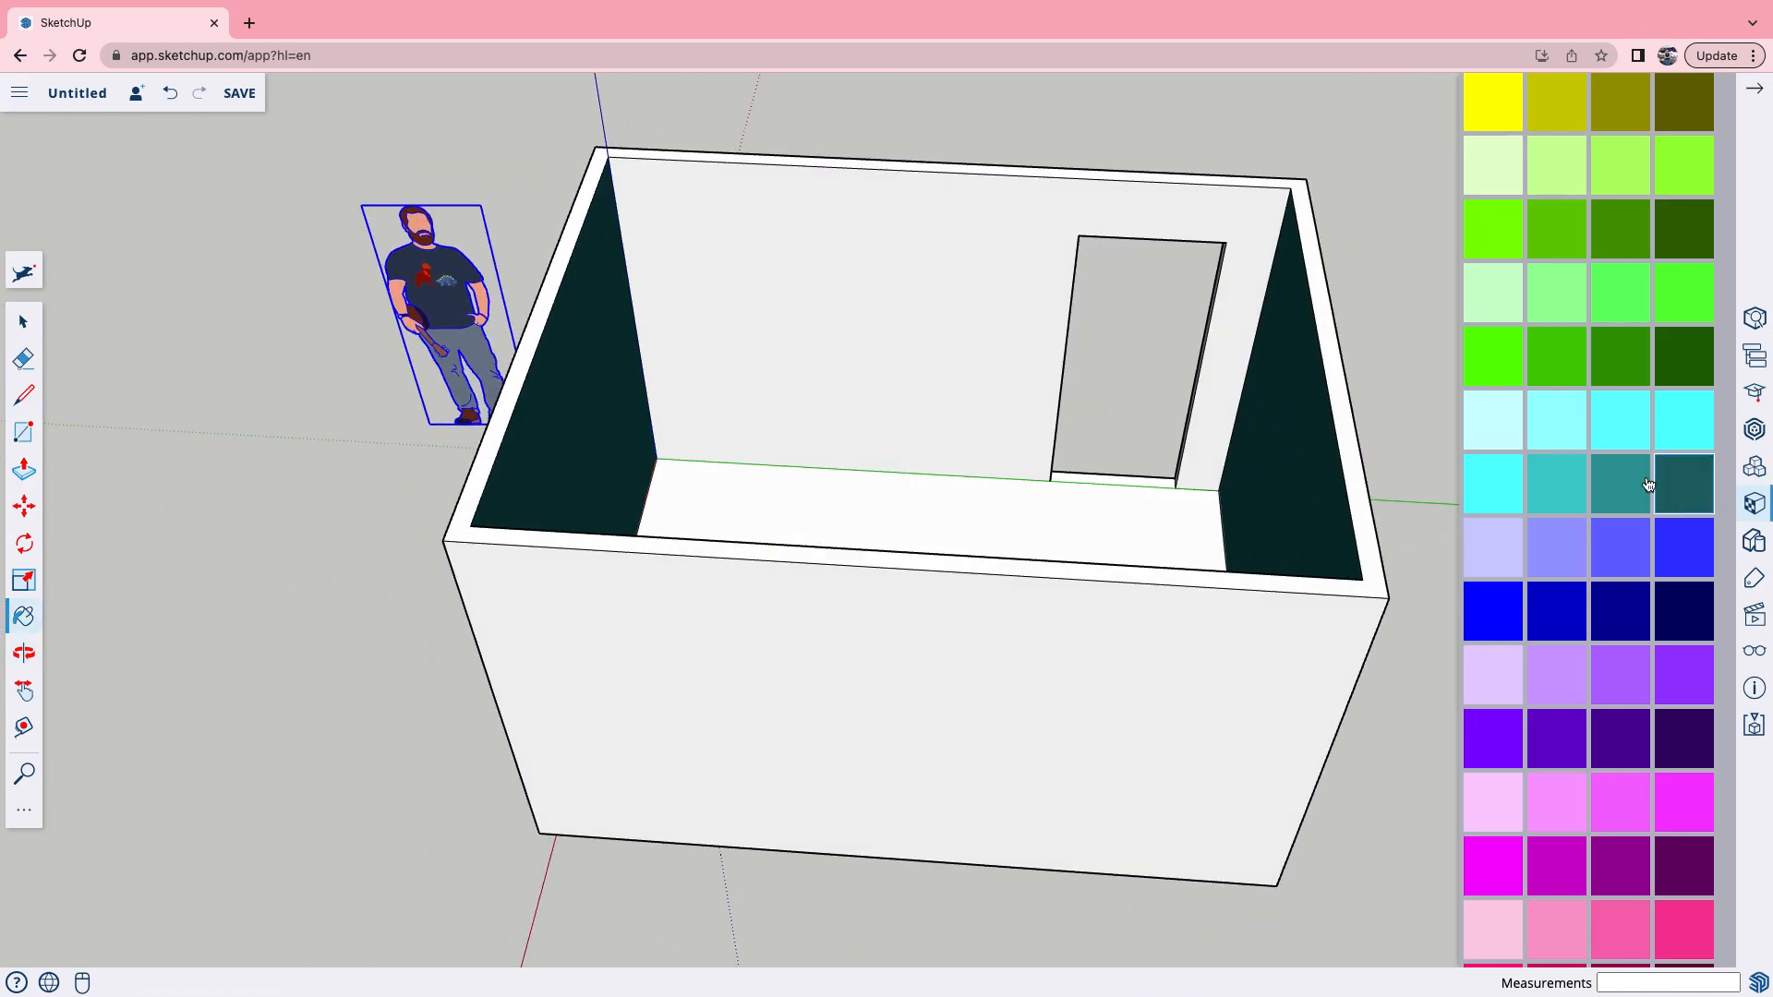
left_click(1263, 236)
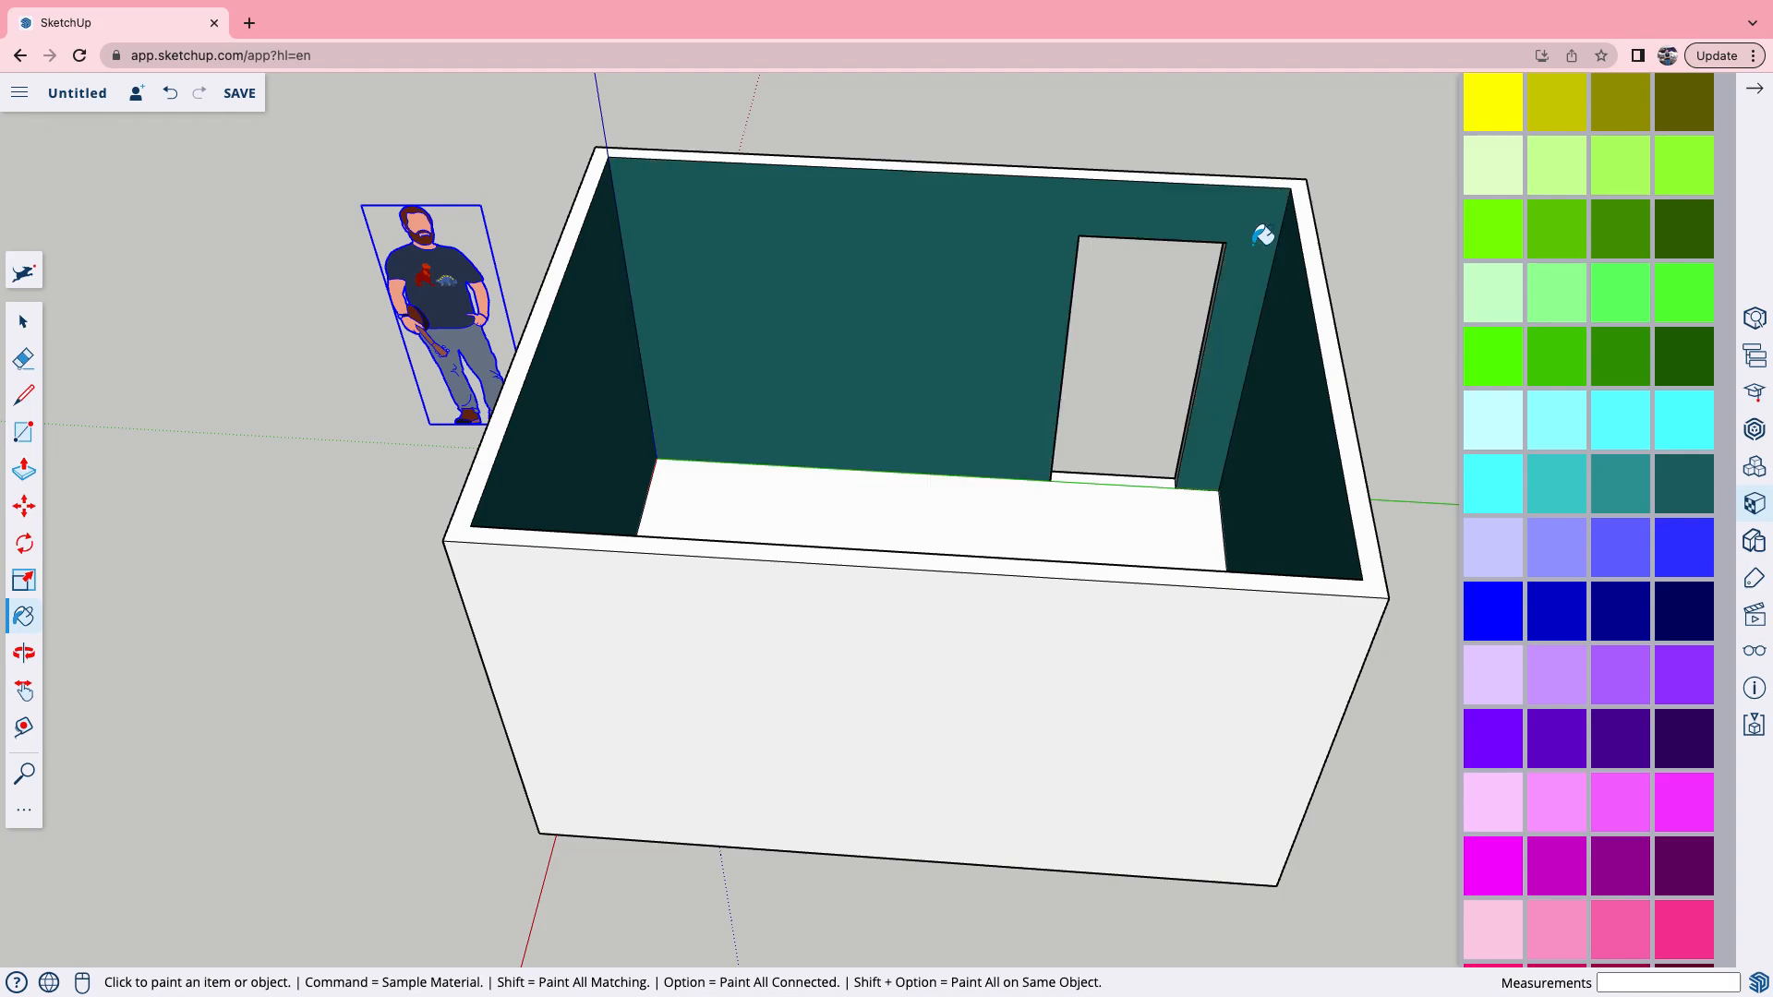
left_click(24, 653)
left_click_drag(999, 542, 1035, 570)
scroll(1642, 459, "up", 5)
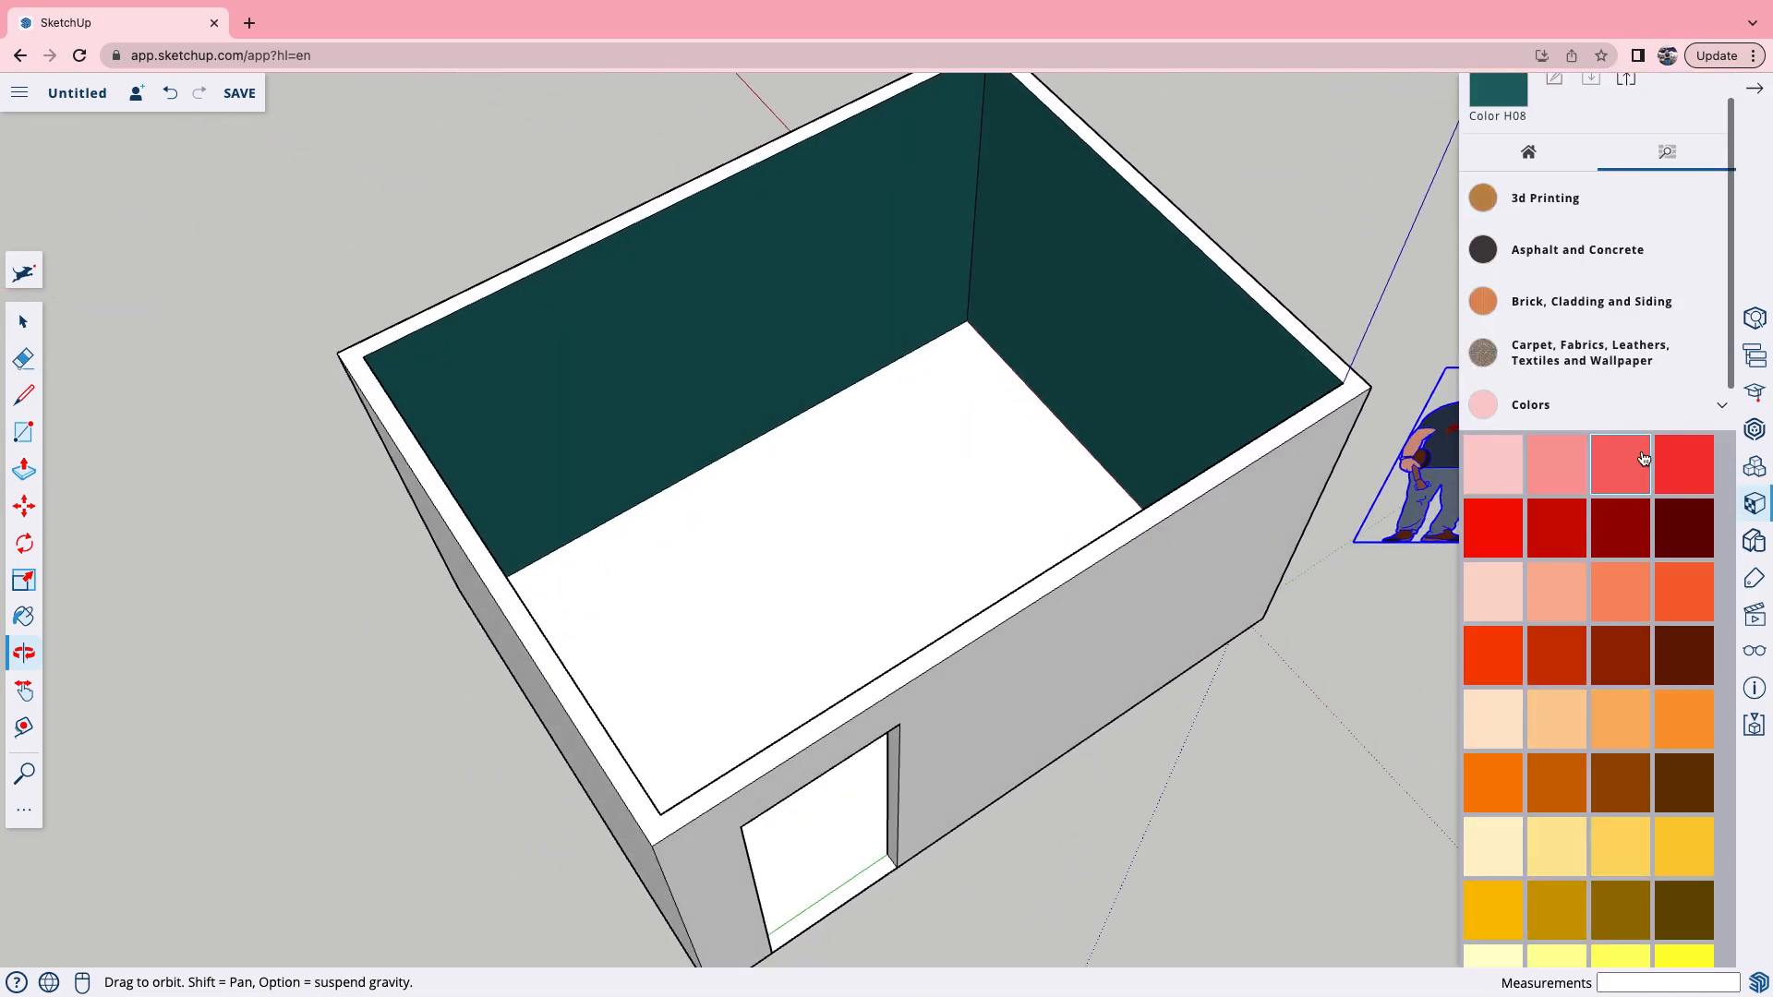
Step: Collapse the Colors swatches, open the Wood category and select a wood plank material
left_click(1723, 407)
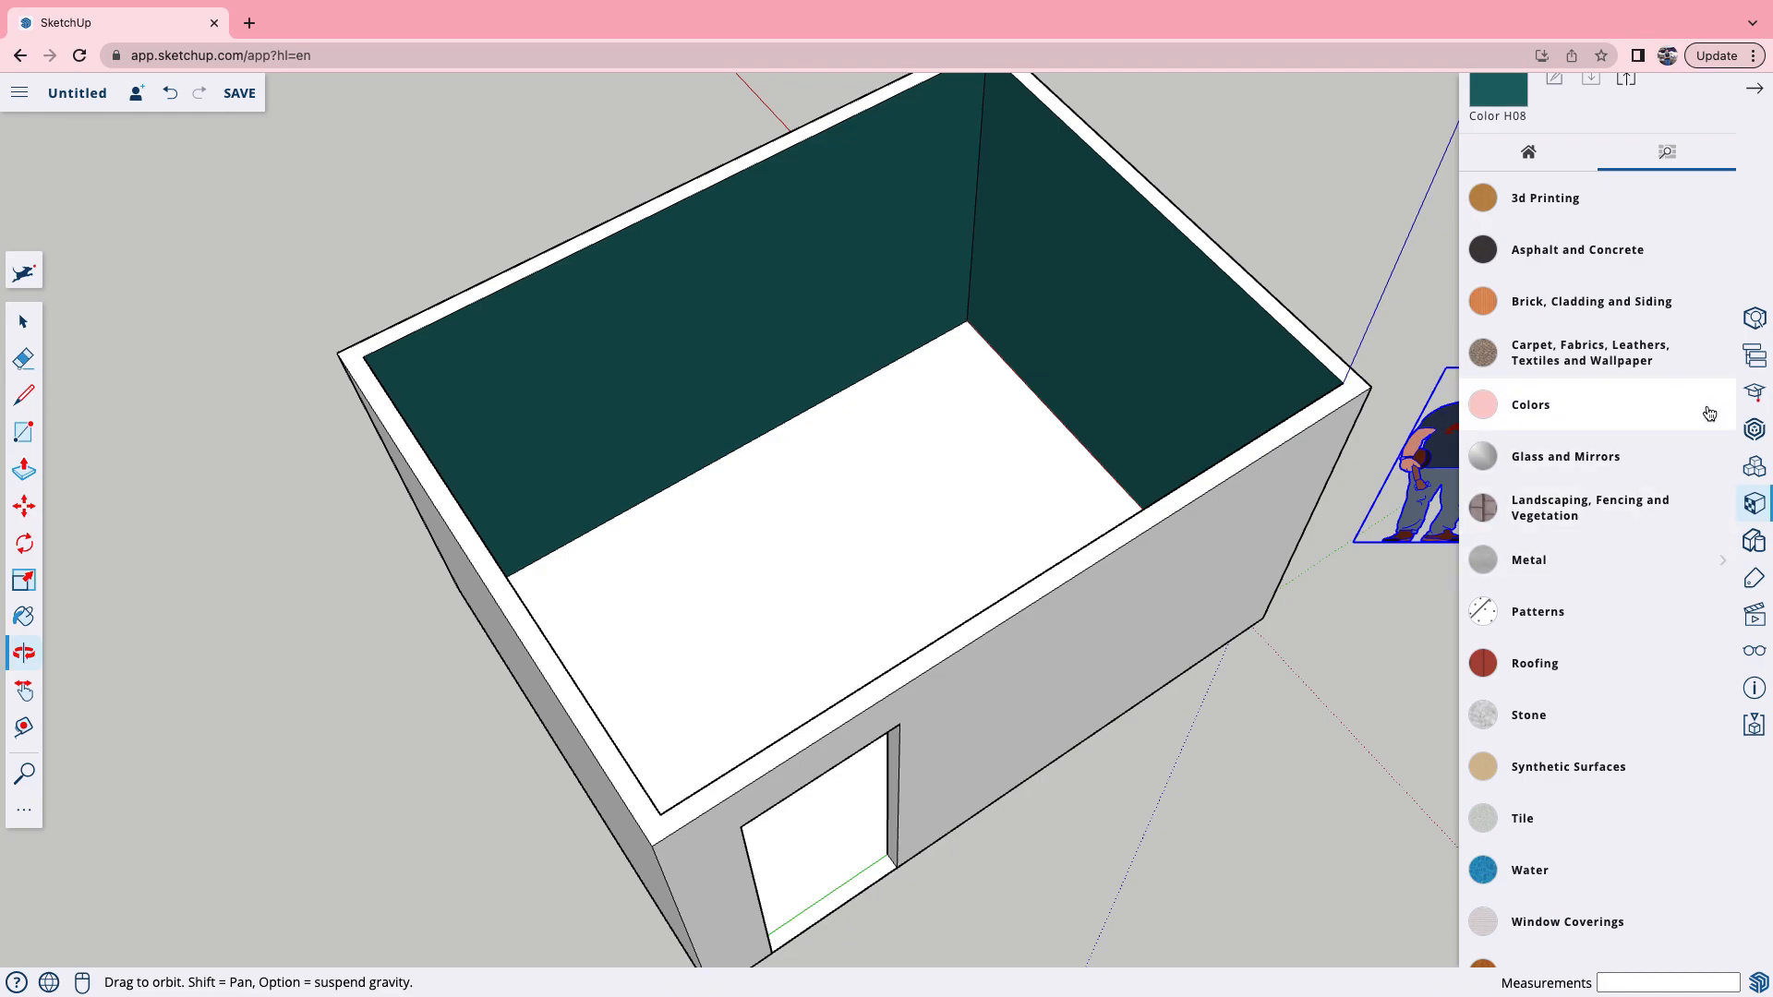
left_click(1568, 407)
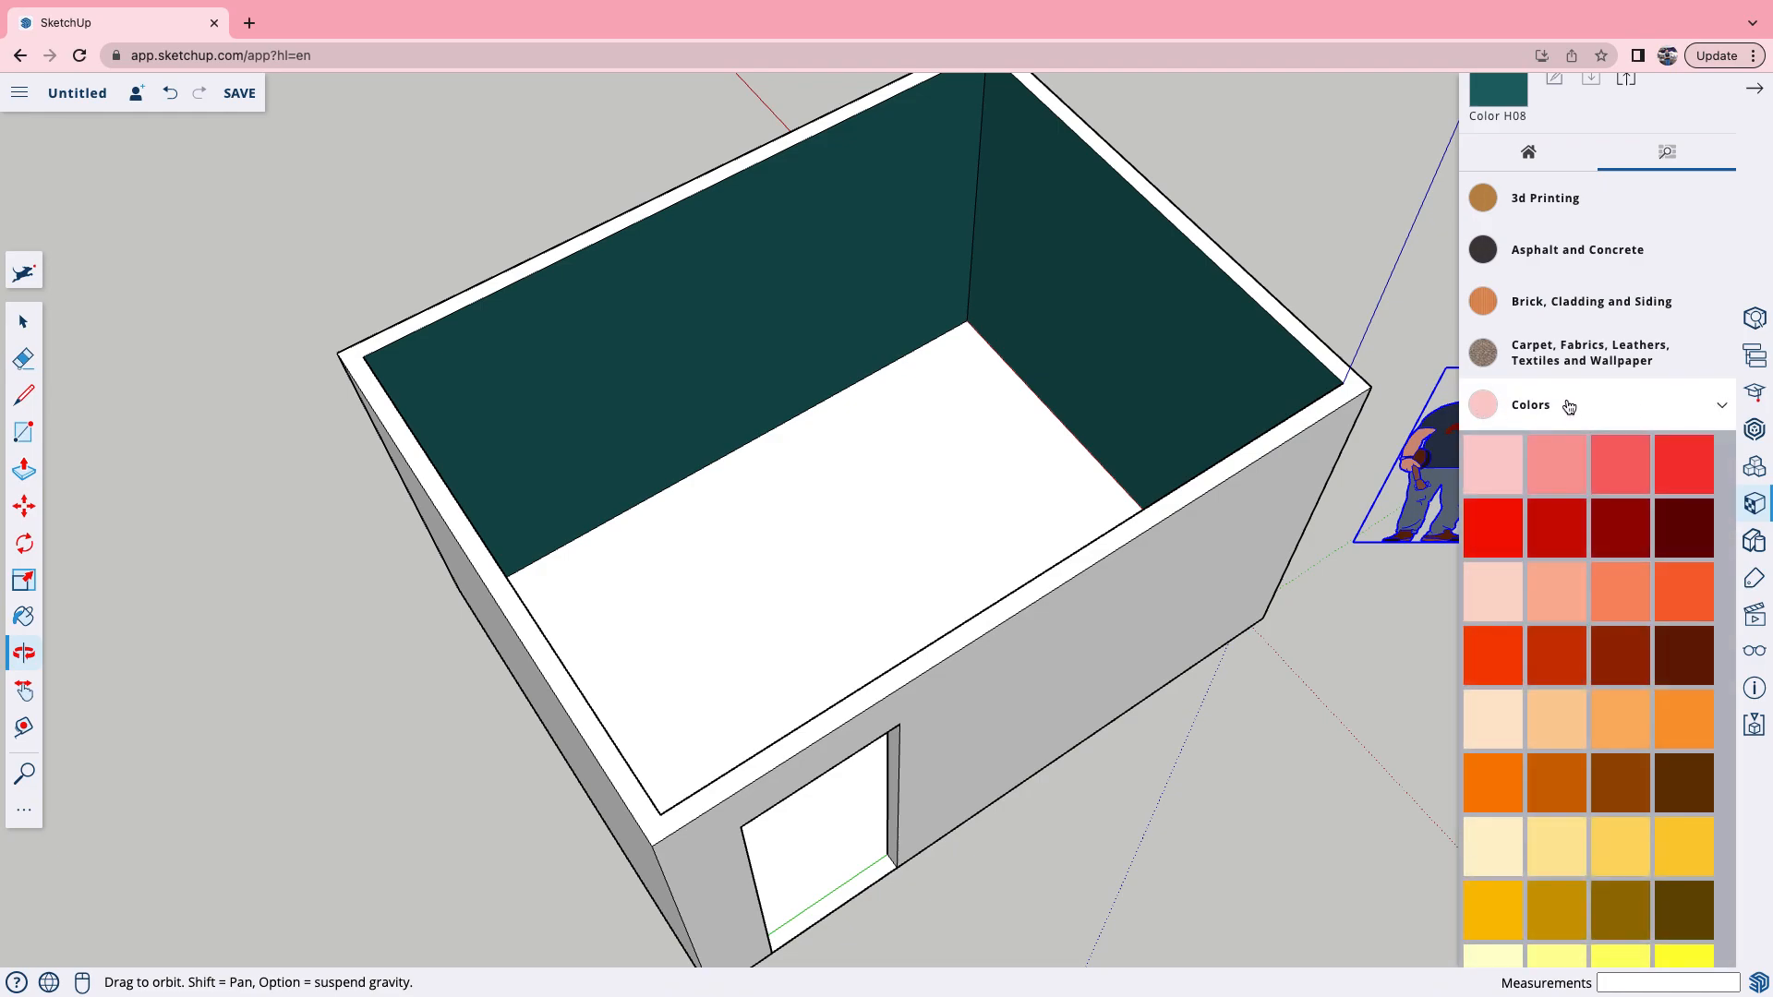
left_click(1536, 410)
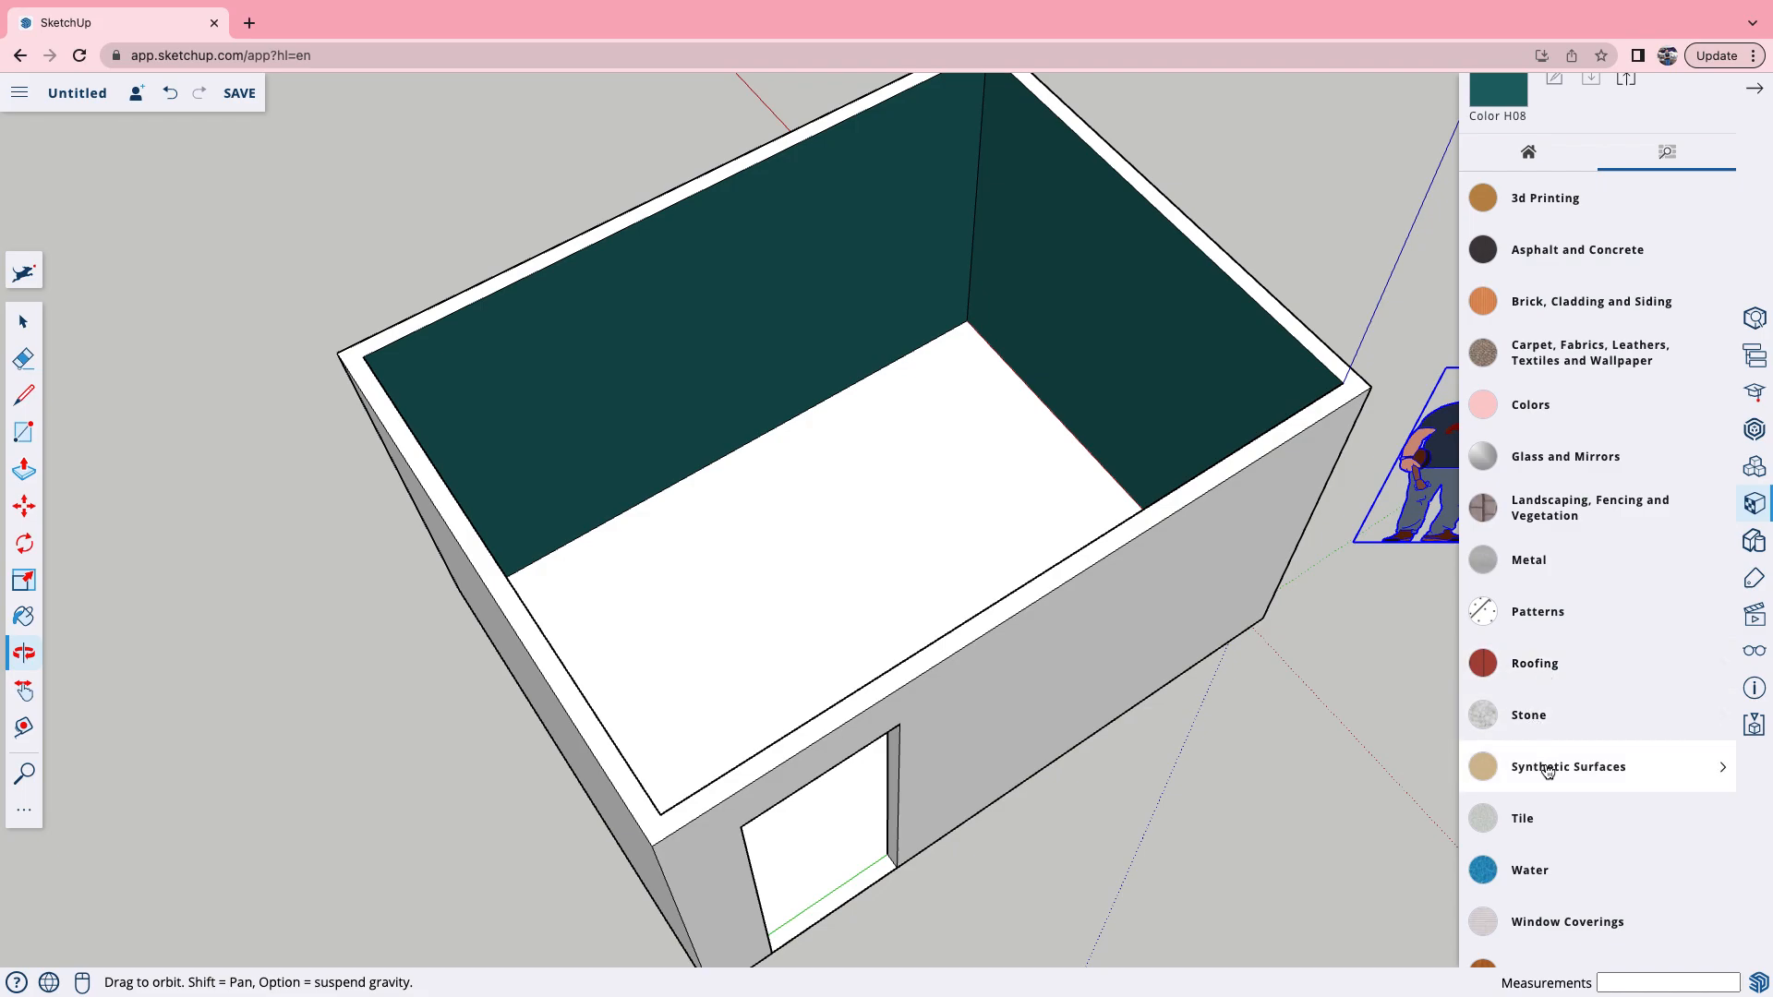
scroll(1570, 770, "down", 1)
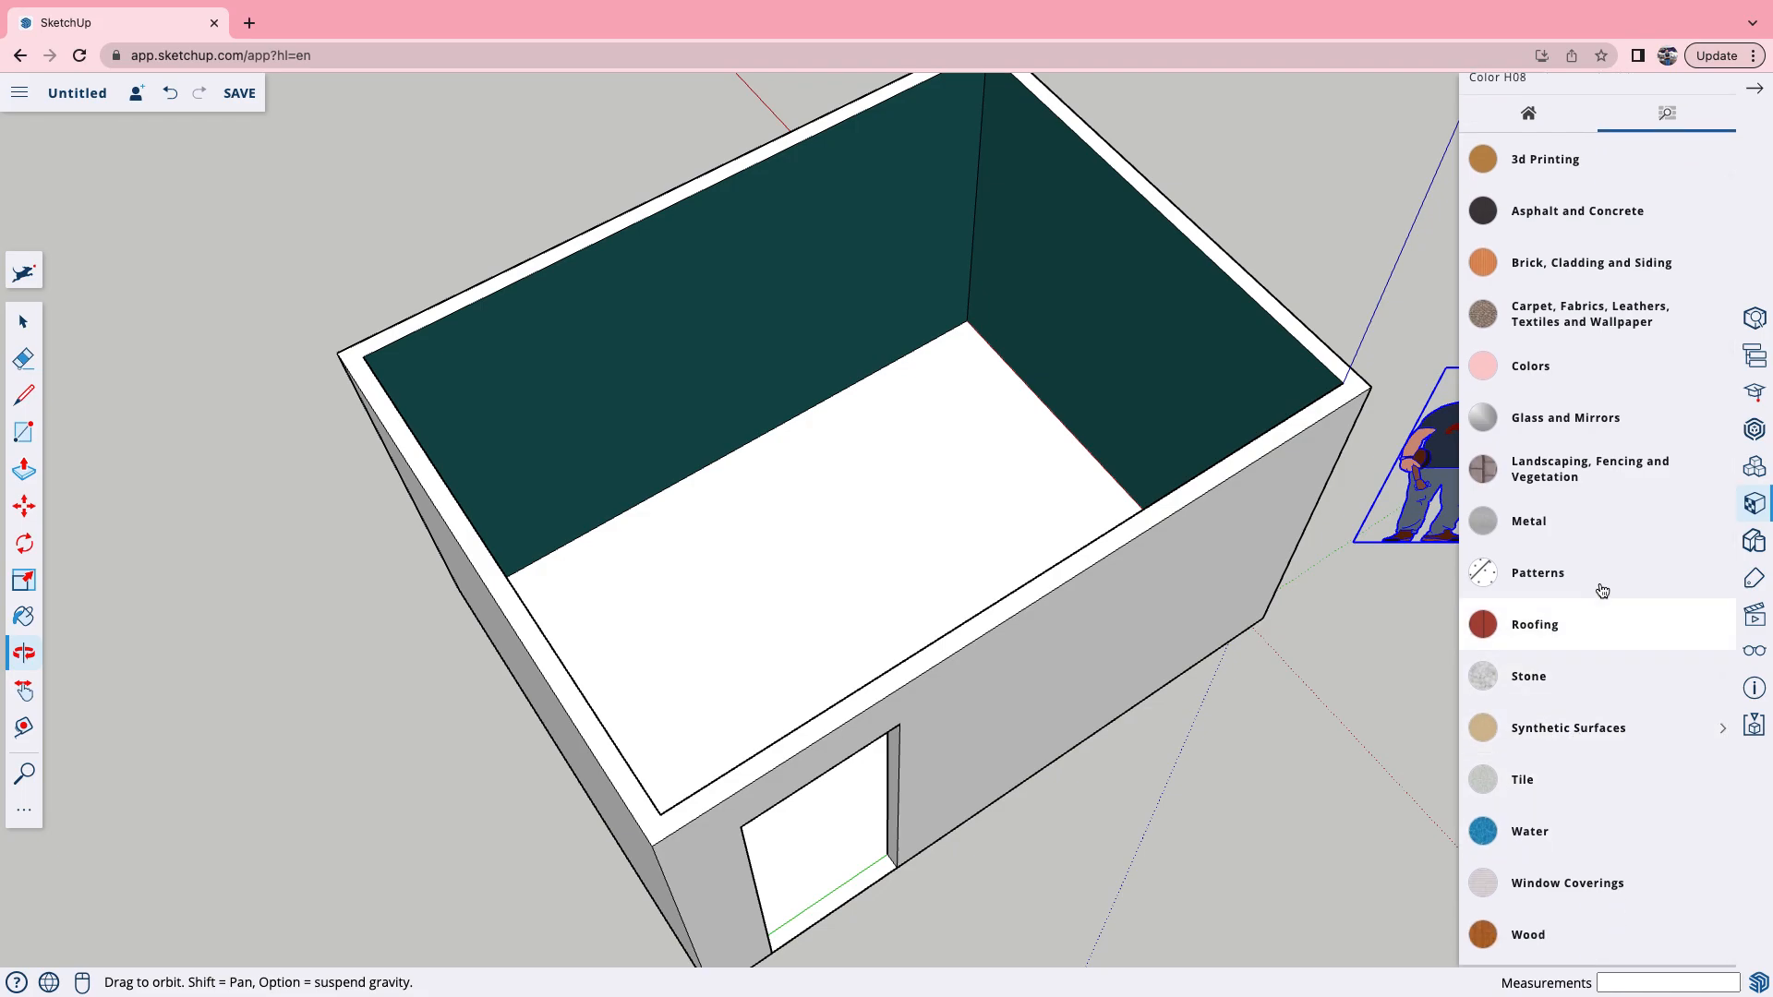
left_click(1536, 936)
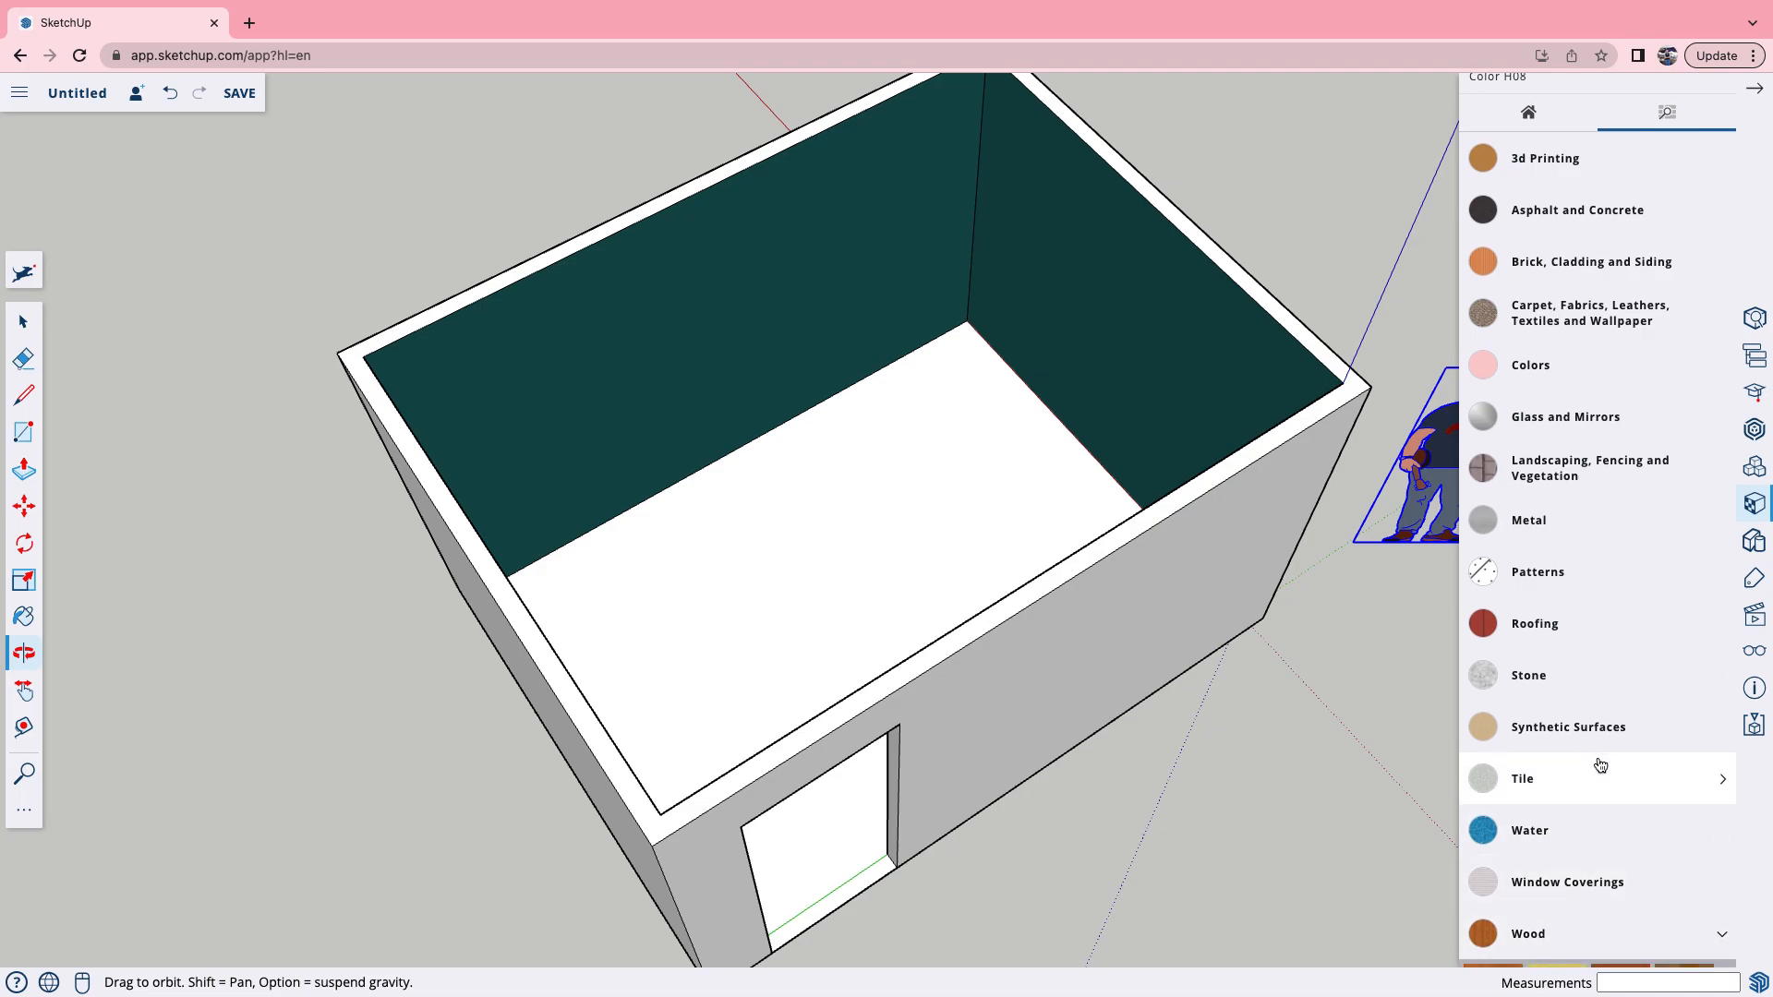
scroll(1600, 767, "down", 2)
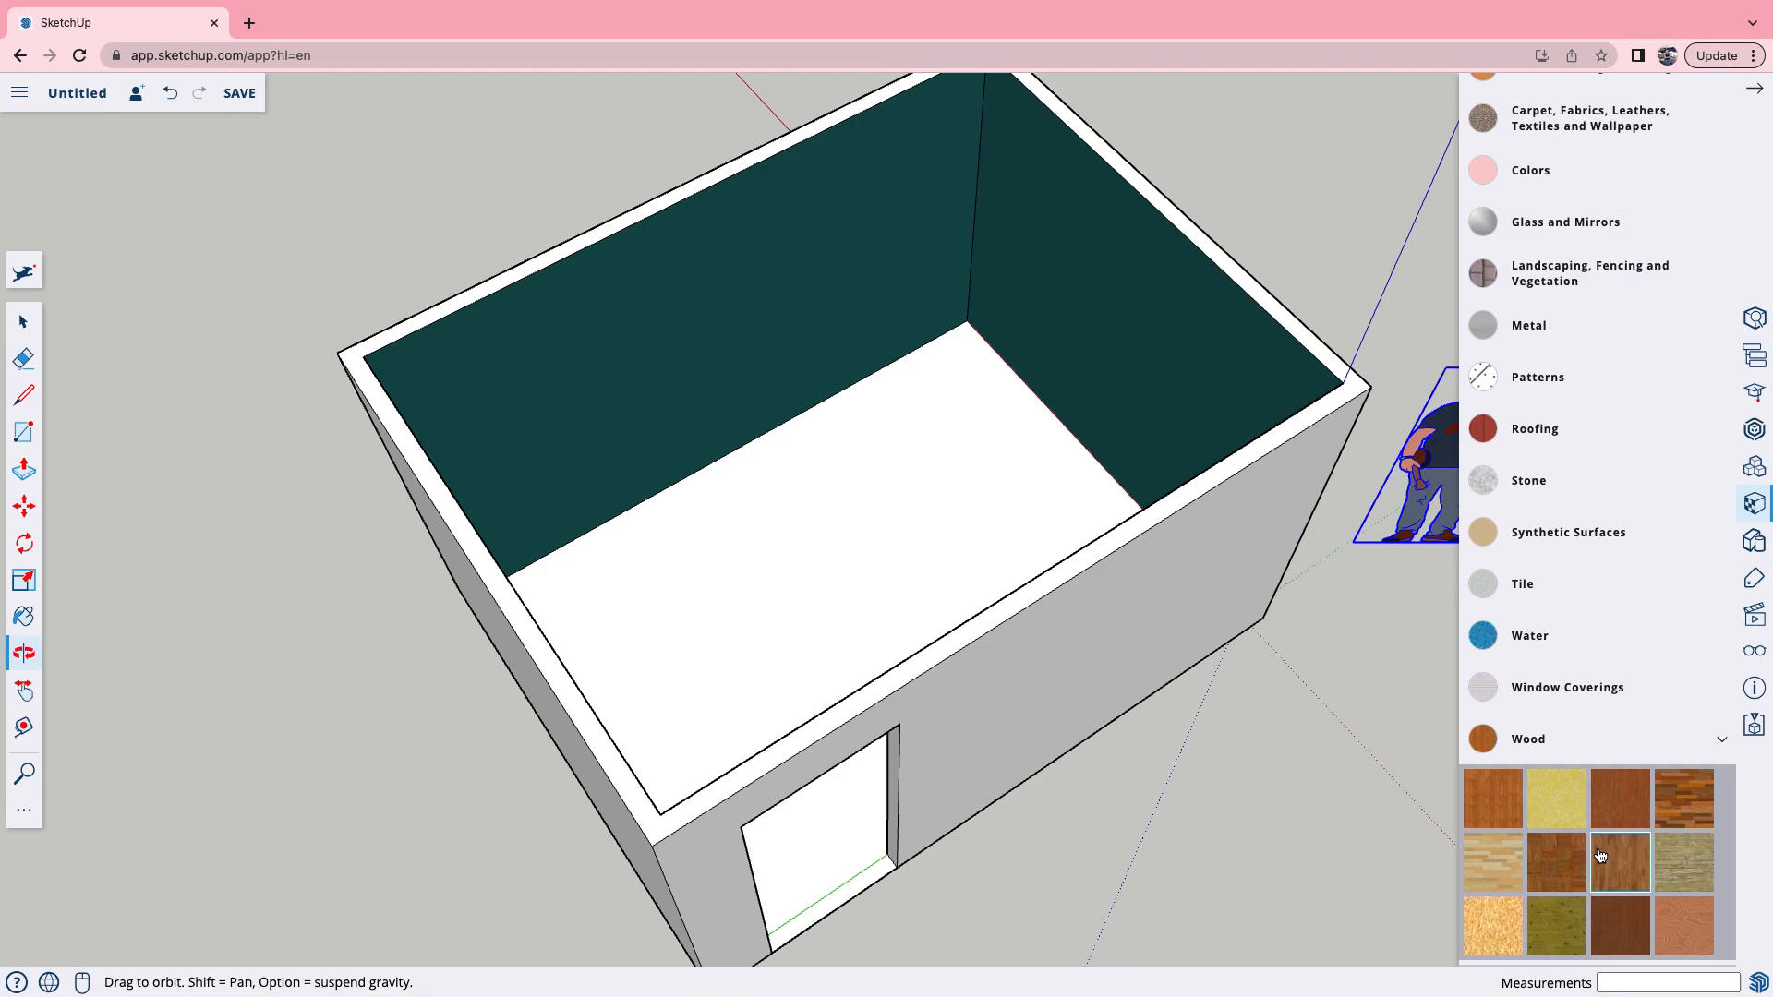
left_click(1686, 807)
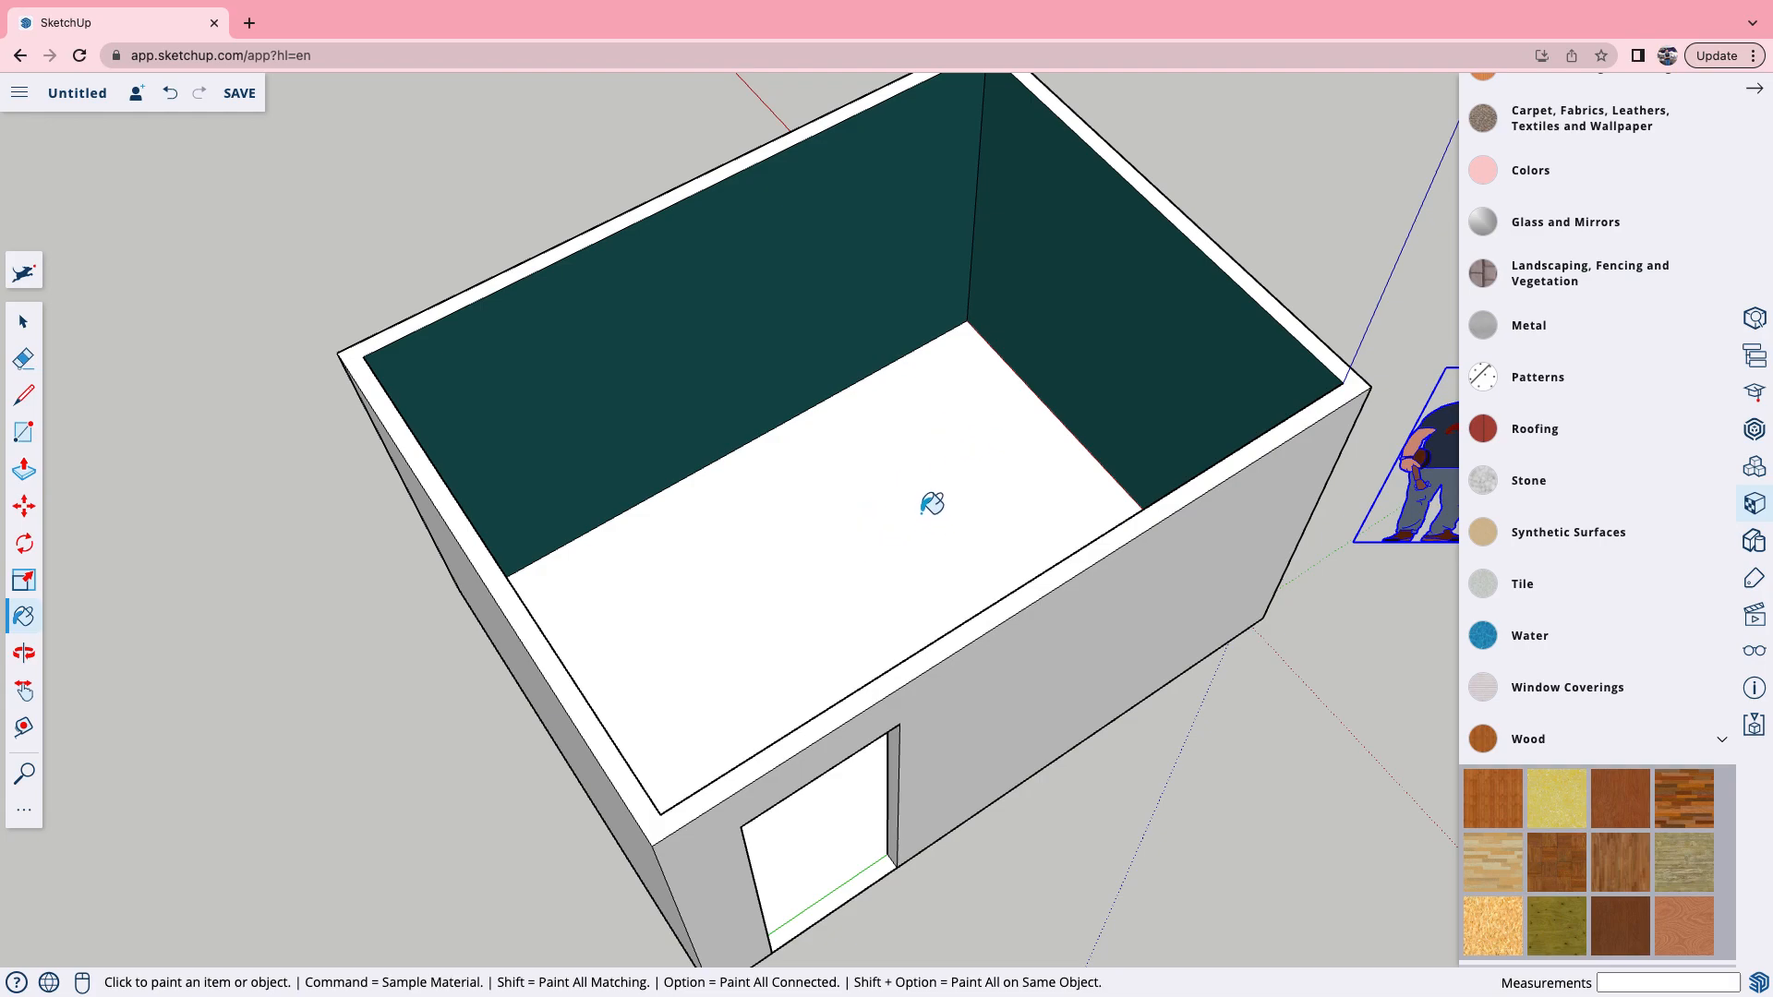
Step: Paint the room floor with the wood plank material and view it from the side
left_click(925, 508)
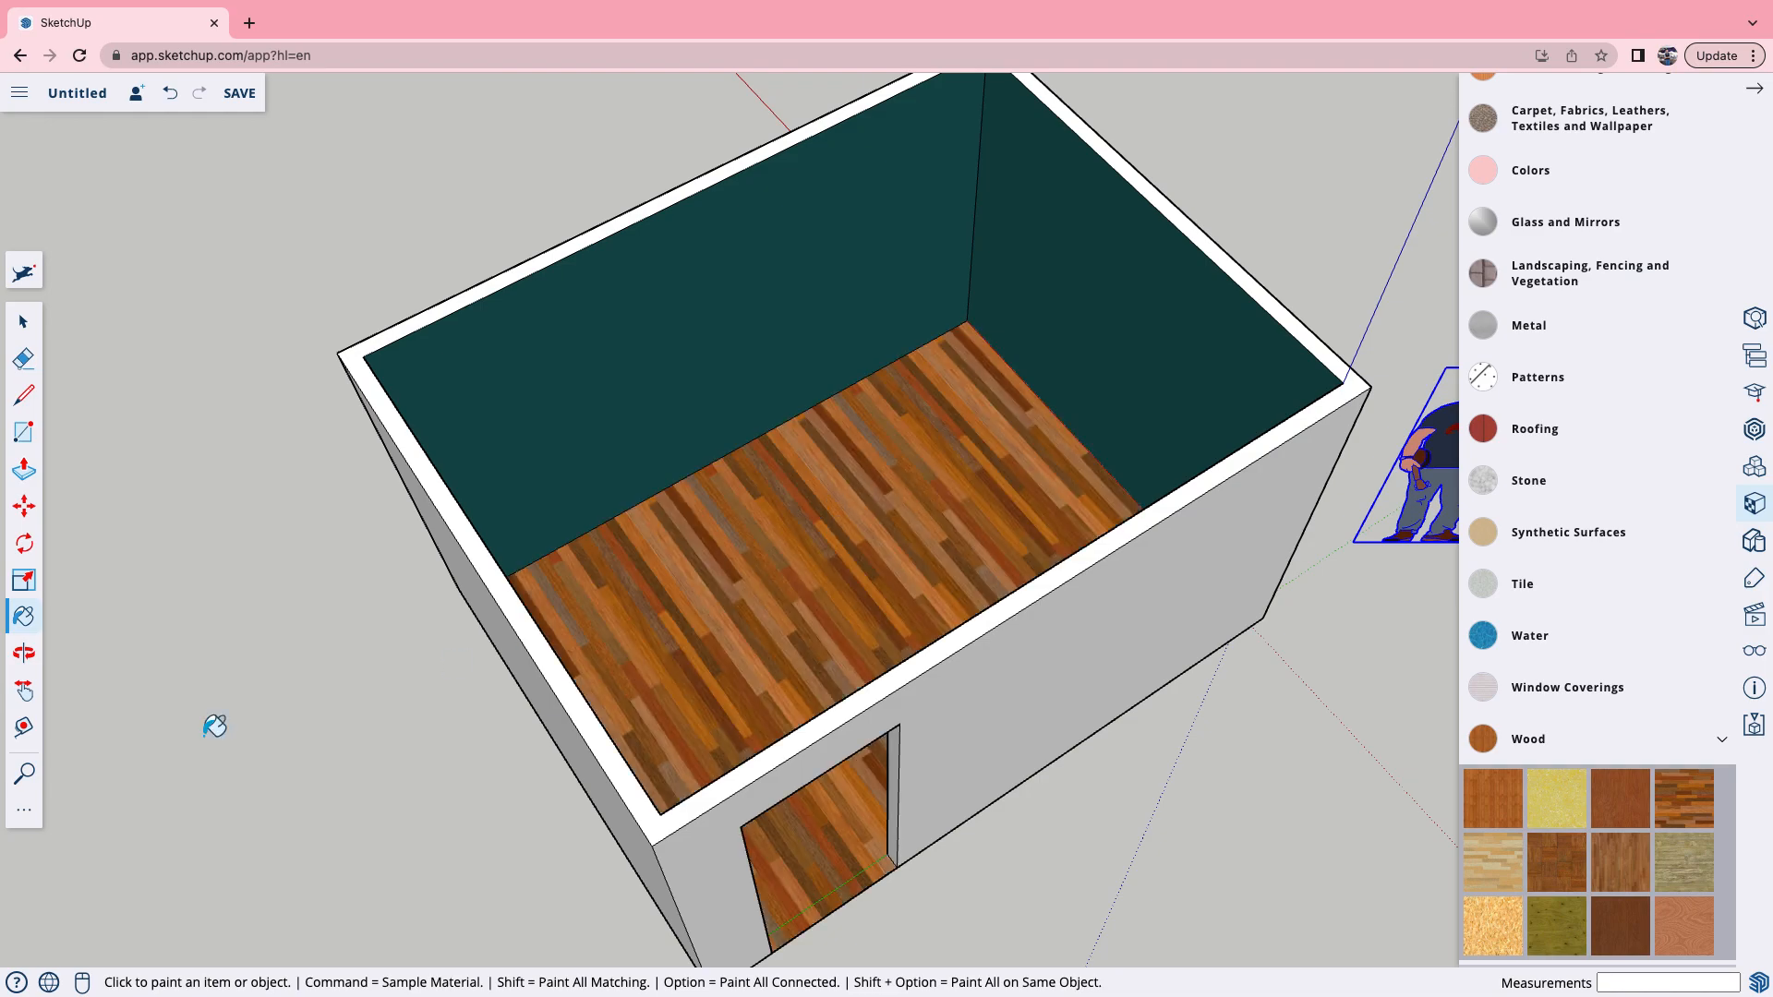
left_click(24, 653)
left_click_drag(707, 809, 871, 119)
scroll(877, 119, "up", 5)
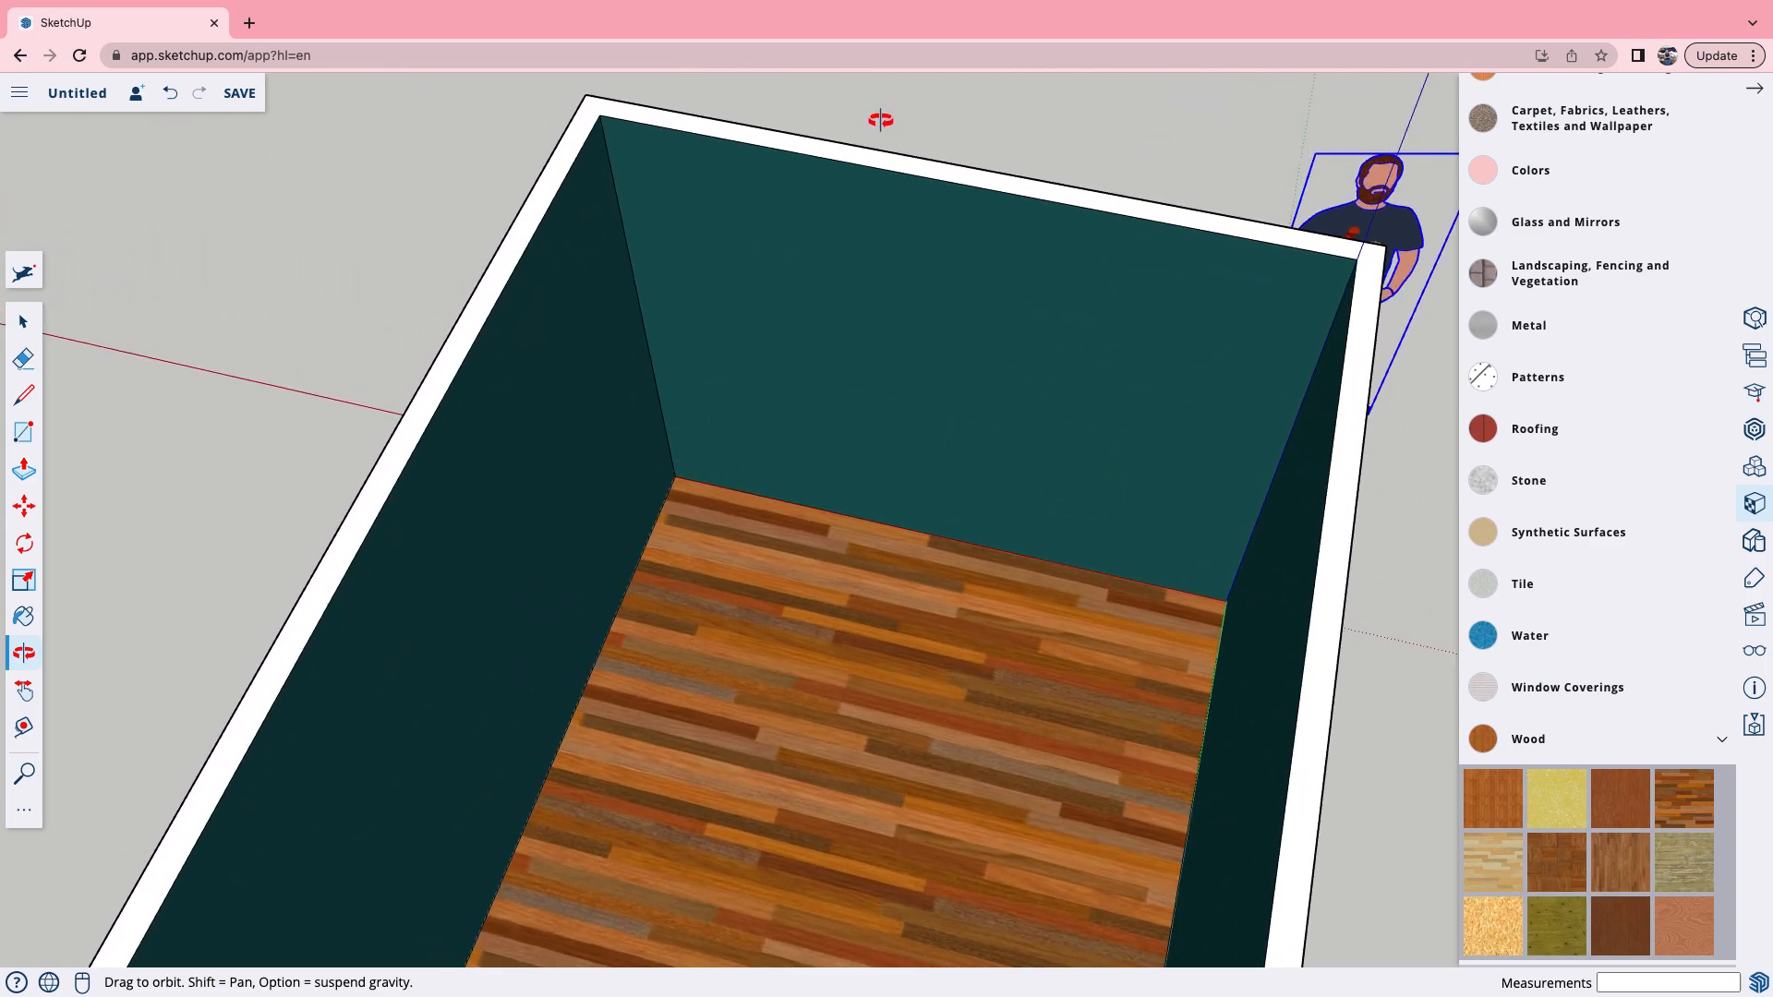
Step: Draw a line 1000 mm along the far wall's base from the floor corner
left_click(25, 397)
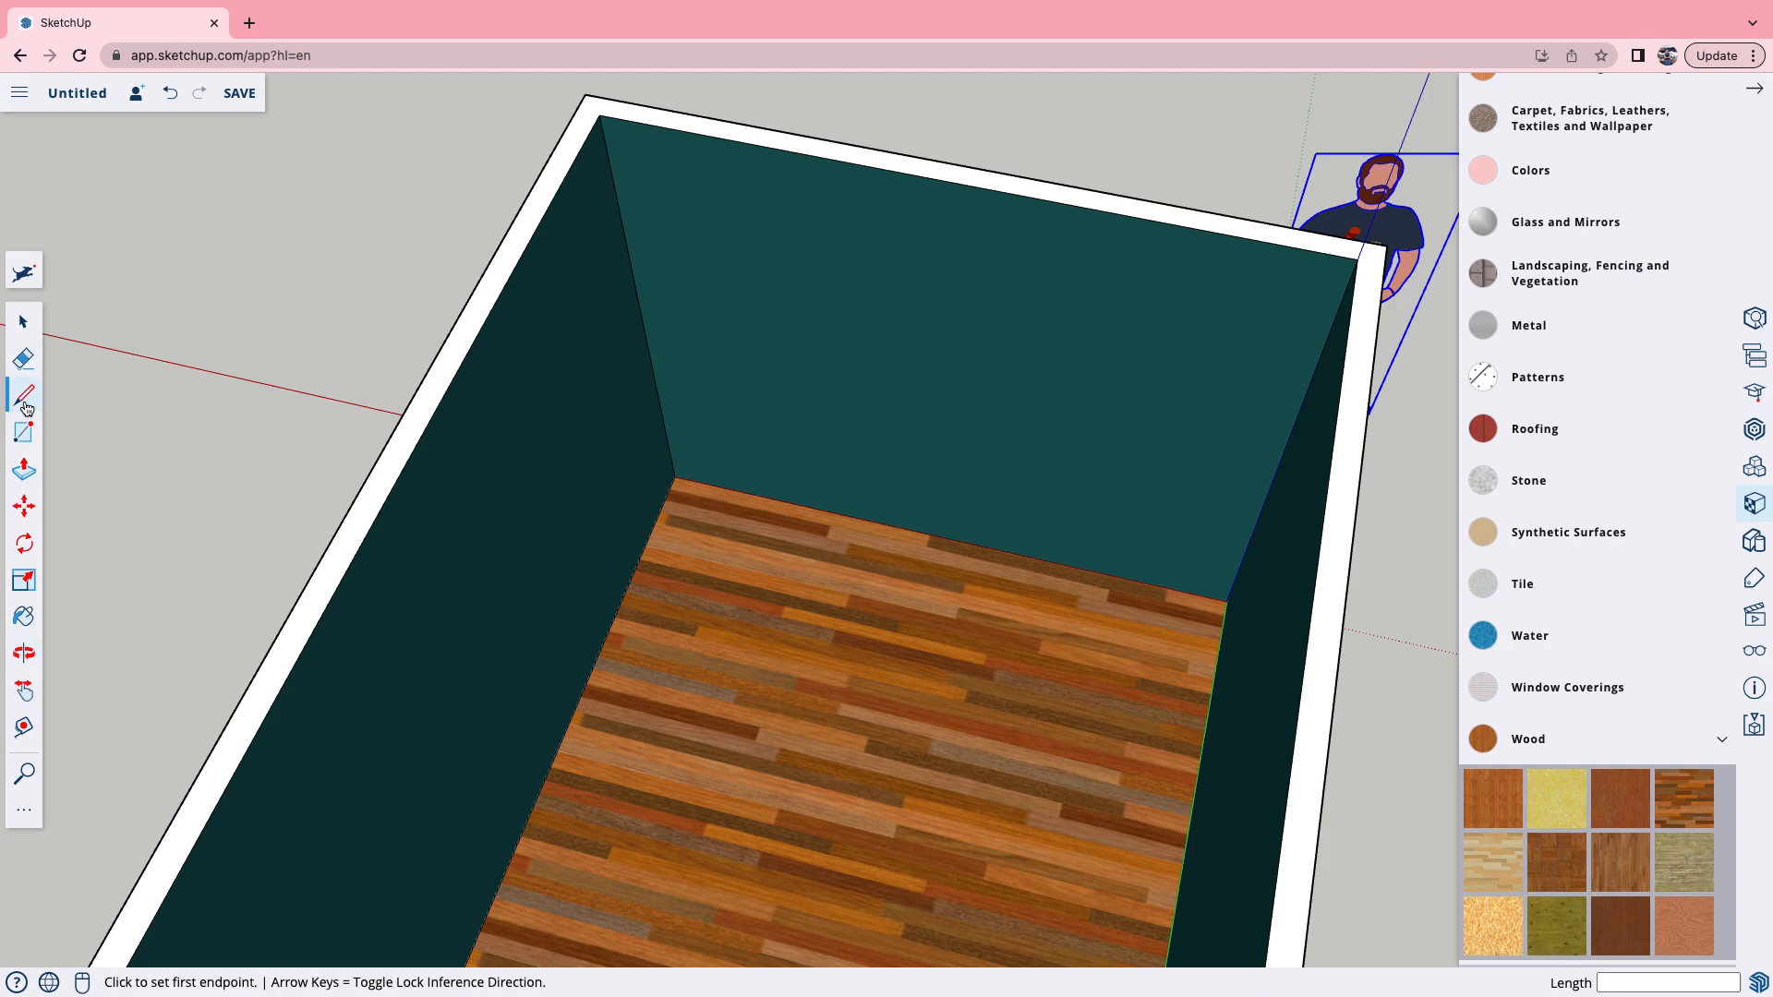
left_click(675, 476)
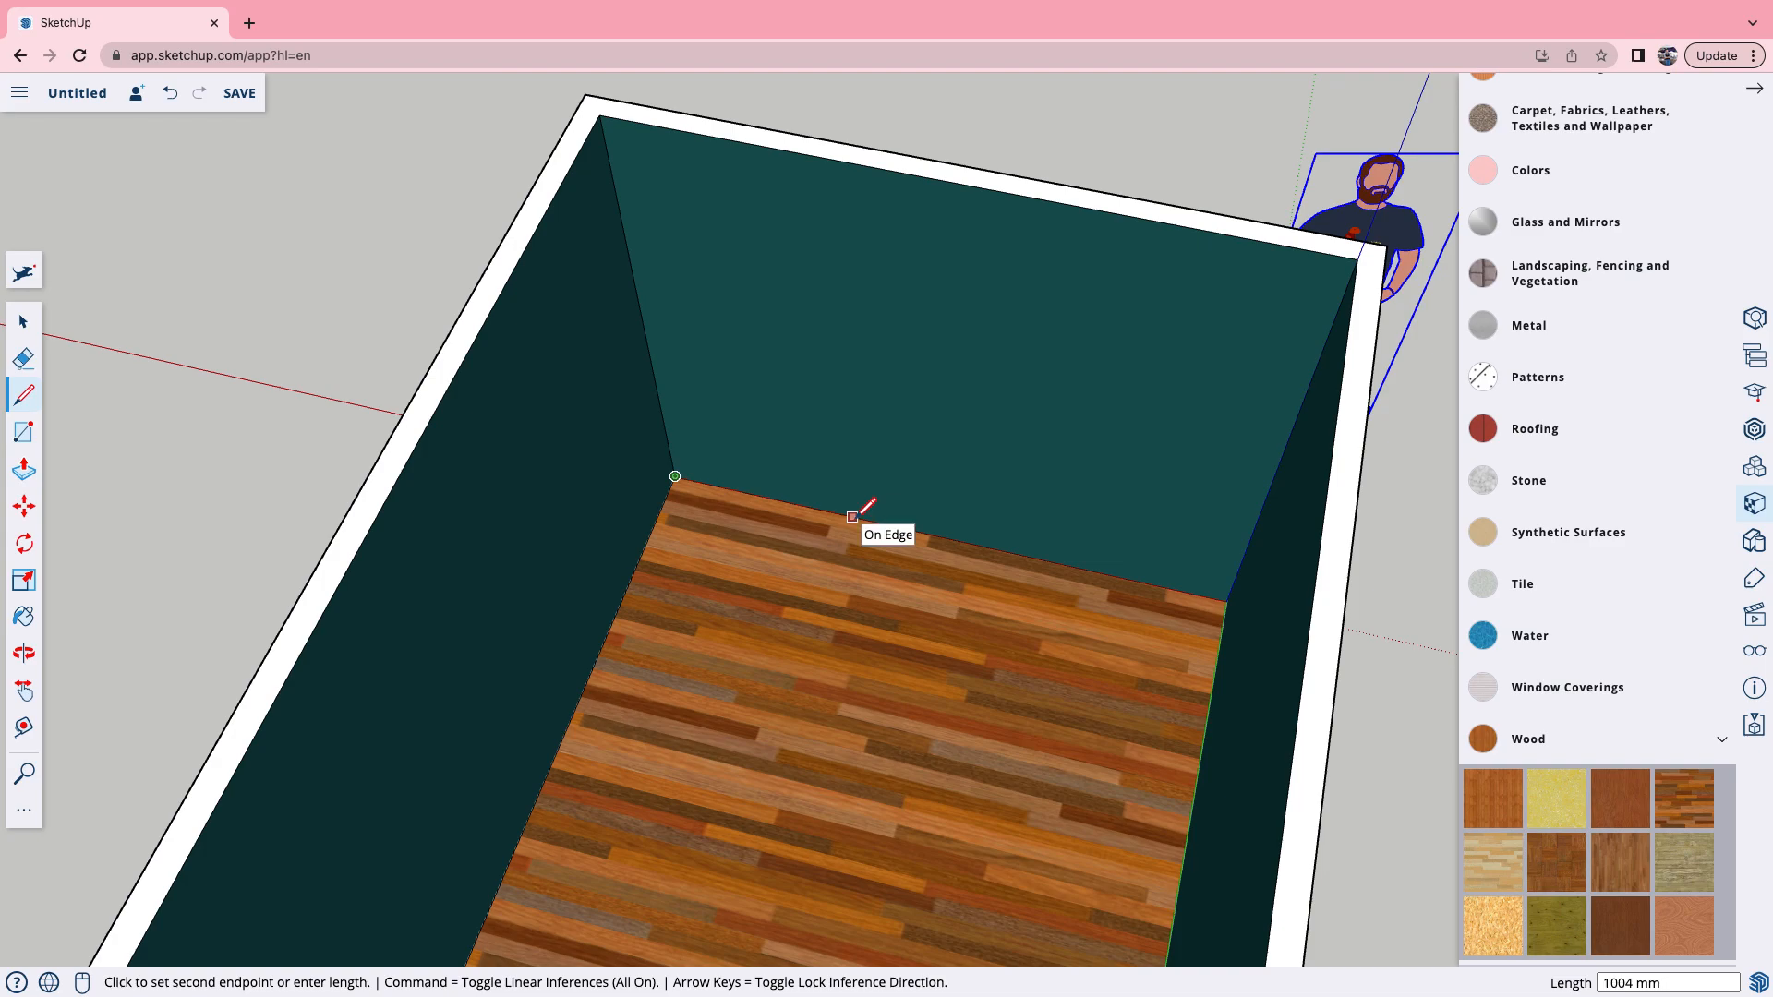
scroll(852, 516, "up", 5)
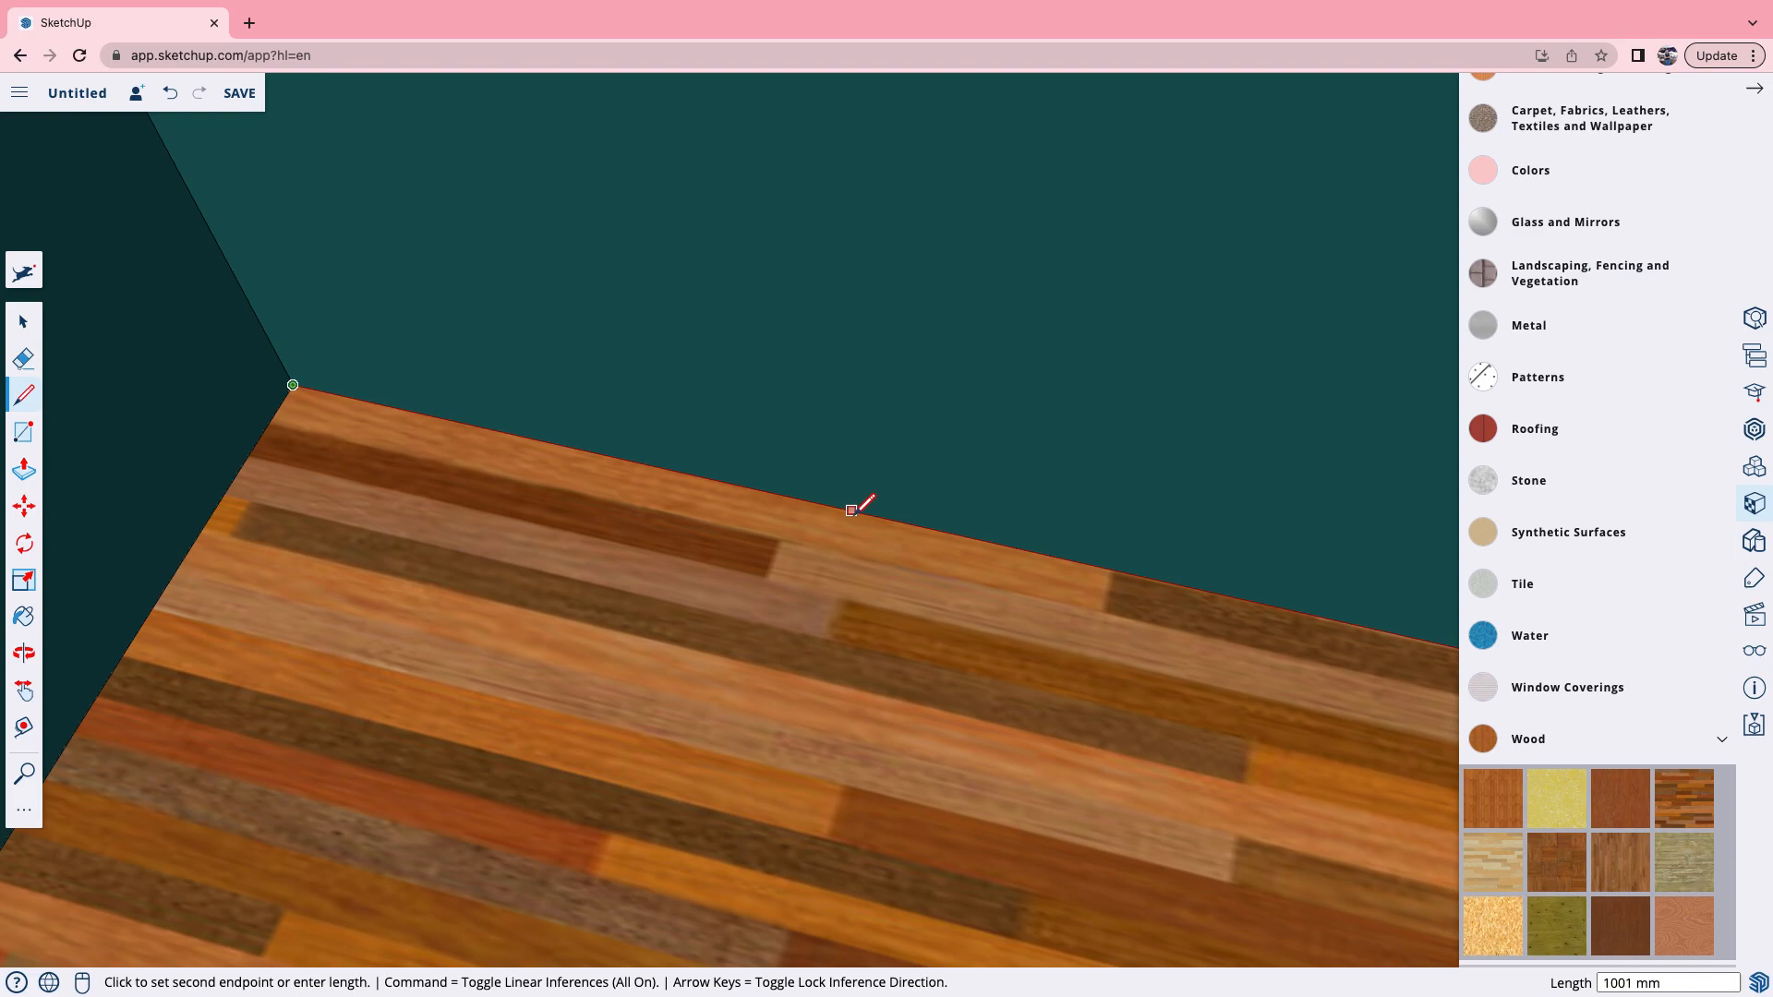
scroll(852, 510, "up", 5)
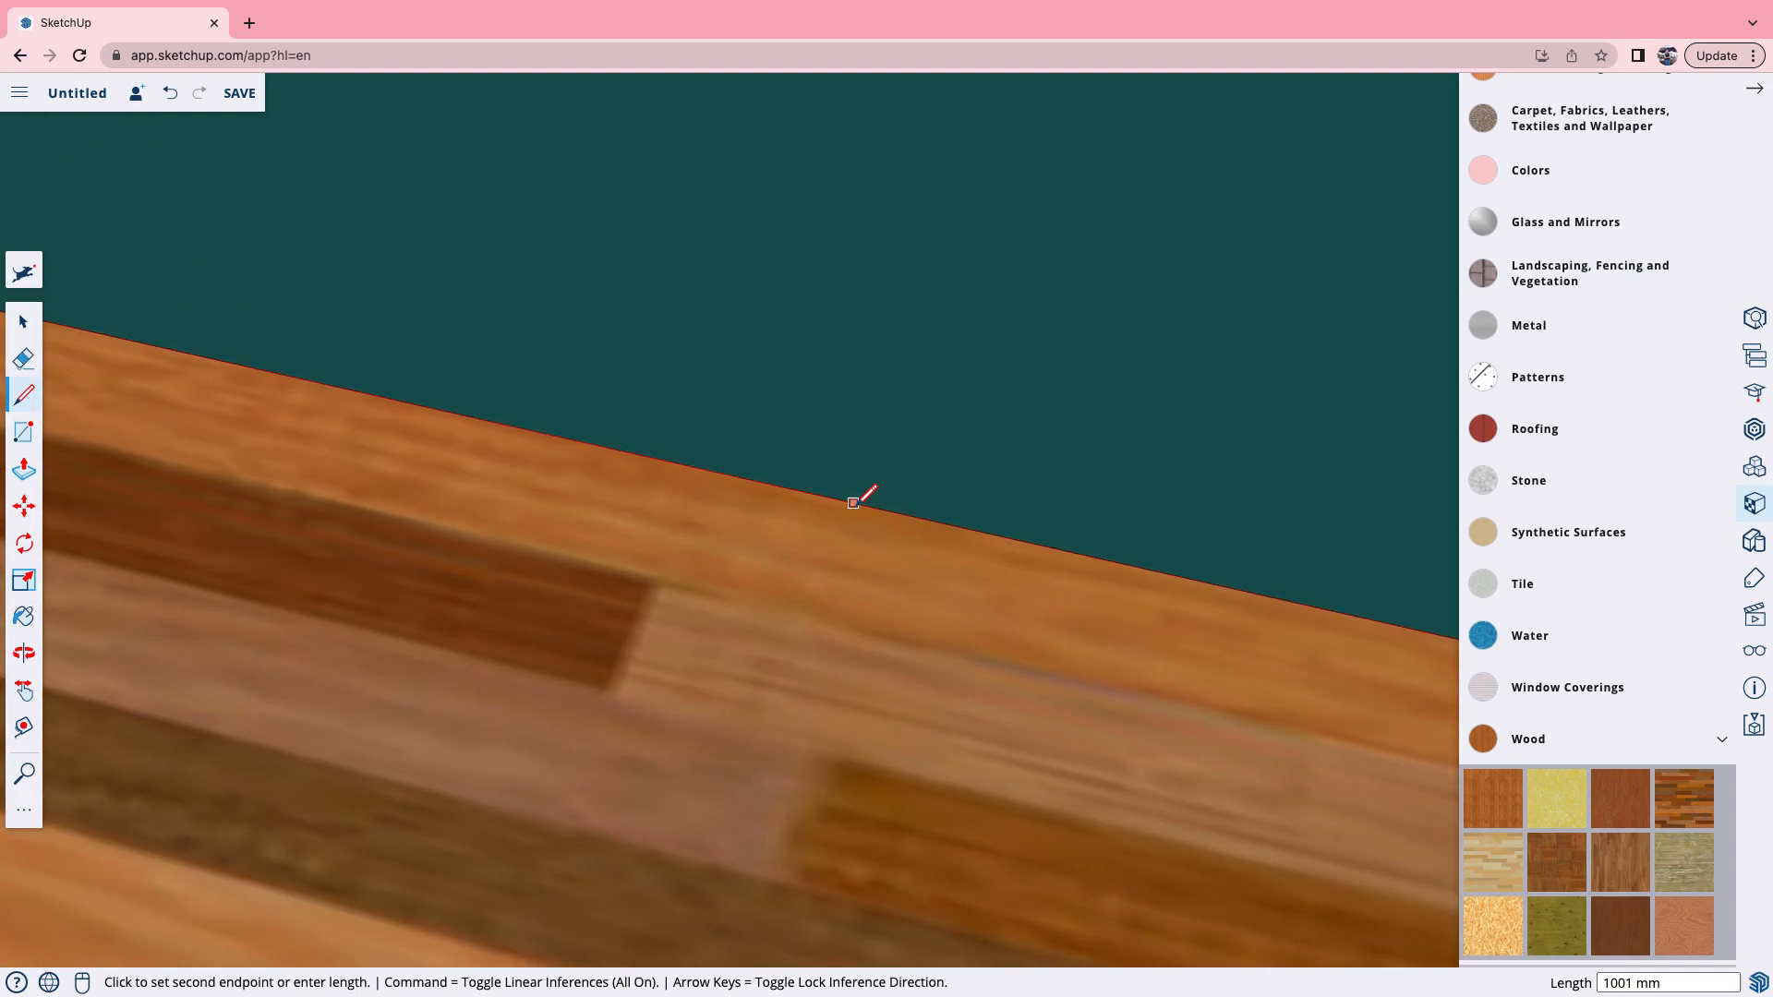
left_click(853, 503)
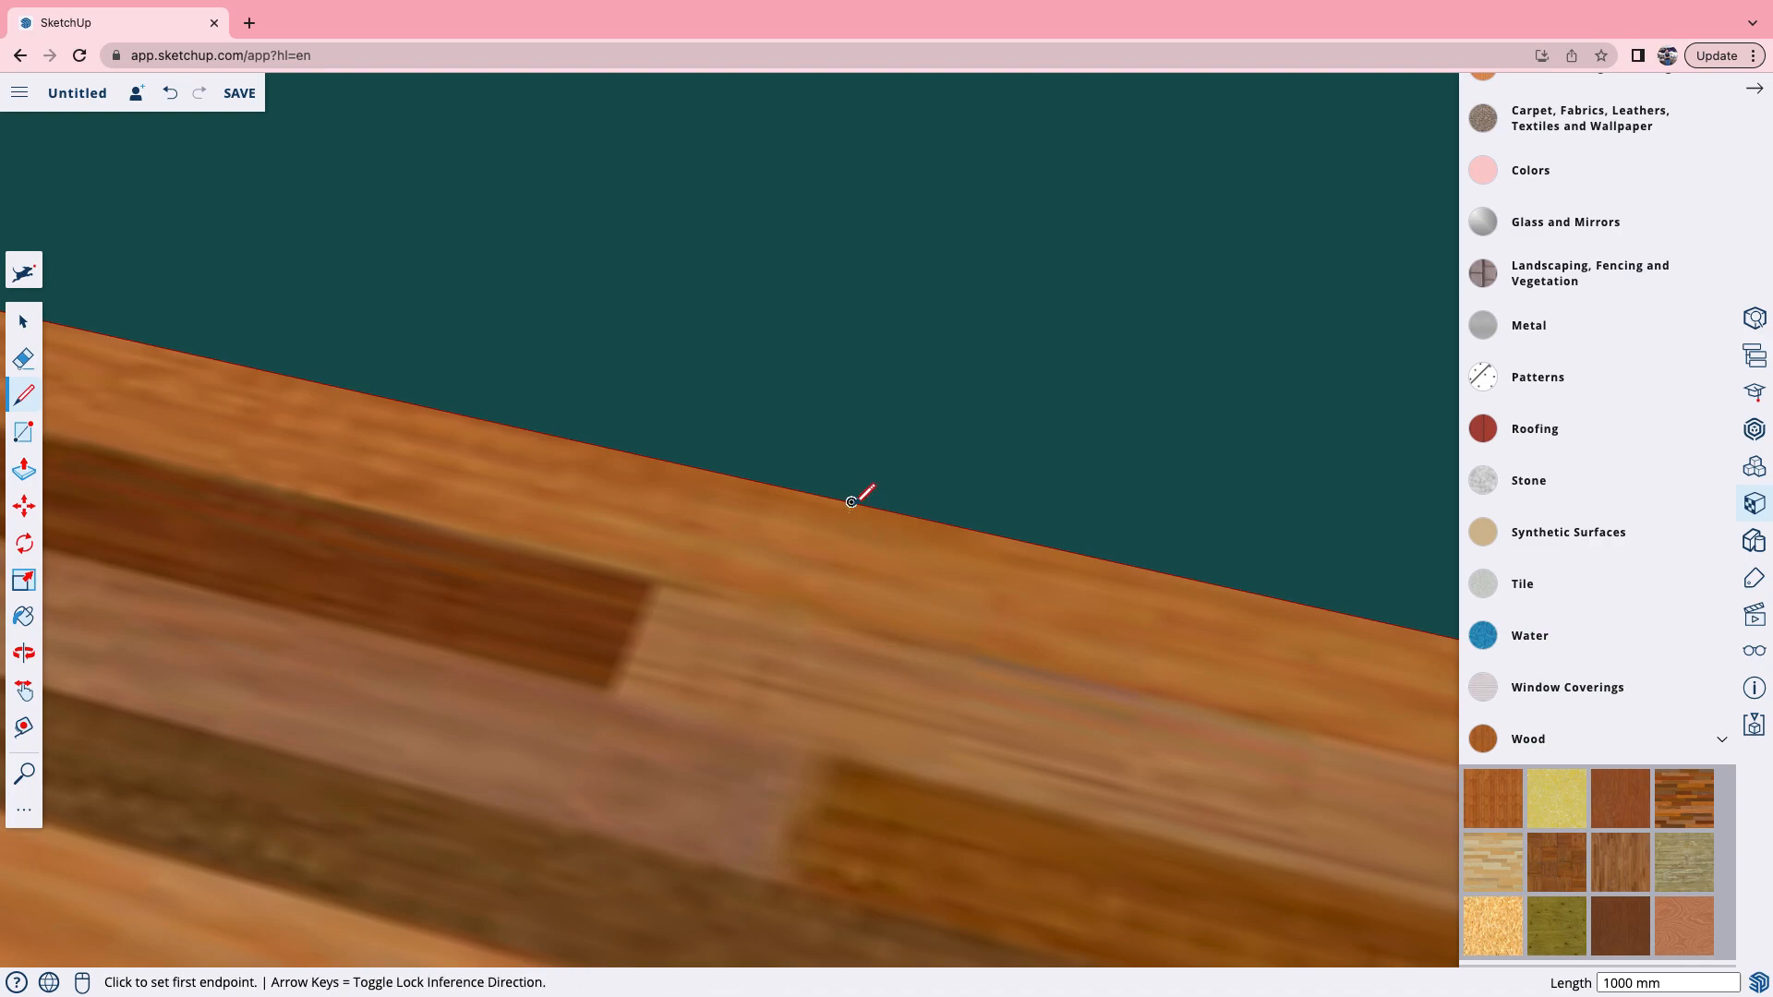
Step: Draw the doorway outline: 2102 mm up, 1000 mm across, then down to the floor
left_click(851, 502)
scroll(914, 683, "down", 5)
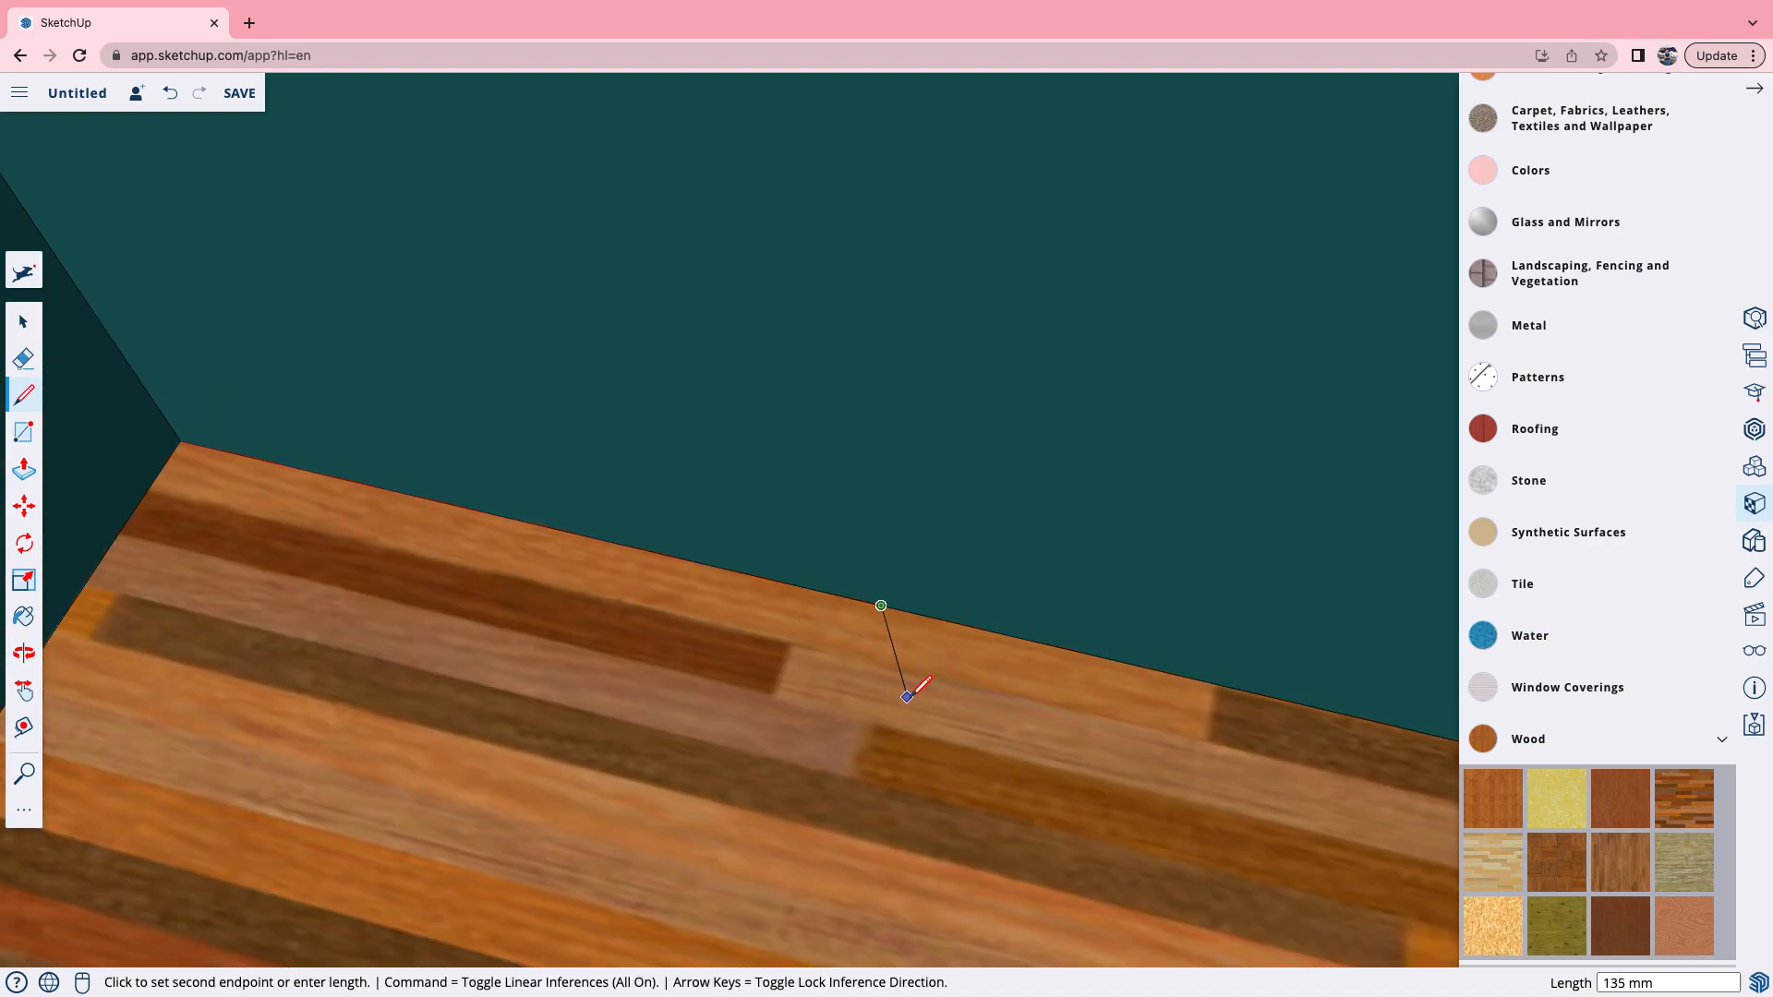
scroll(910, 695, "down", 2)
scroll(916, 683, "down", 4)
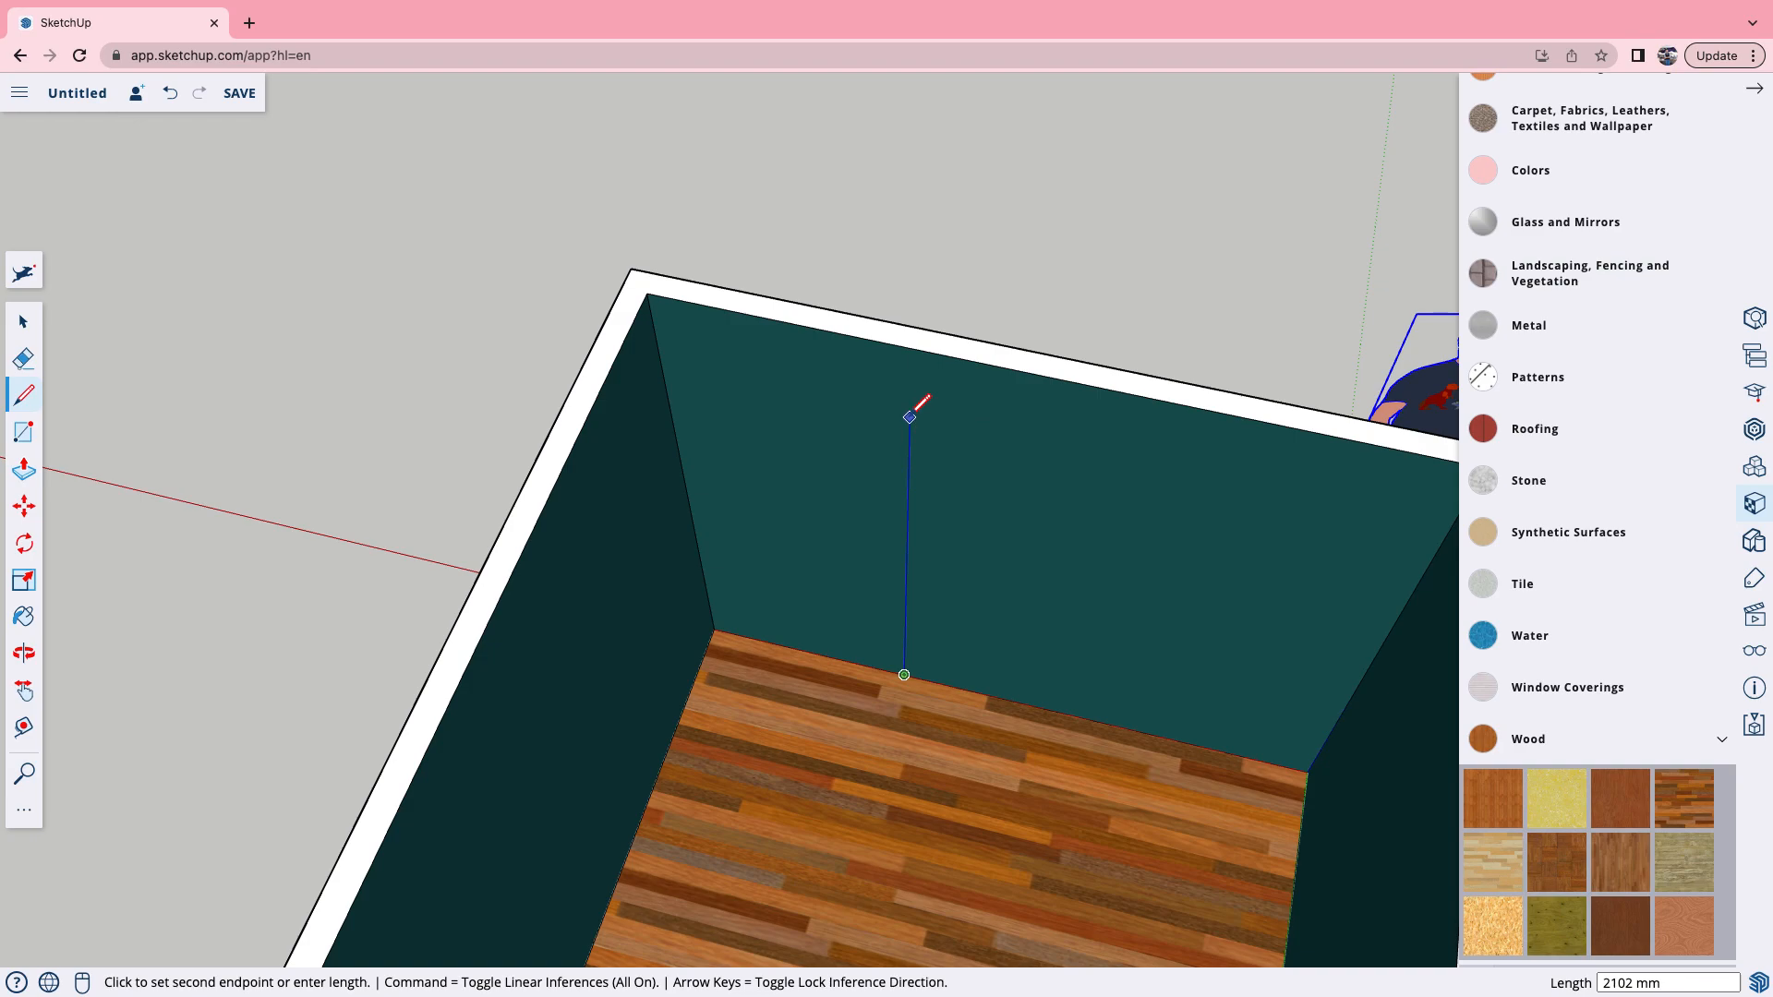
left_click(909, 416)
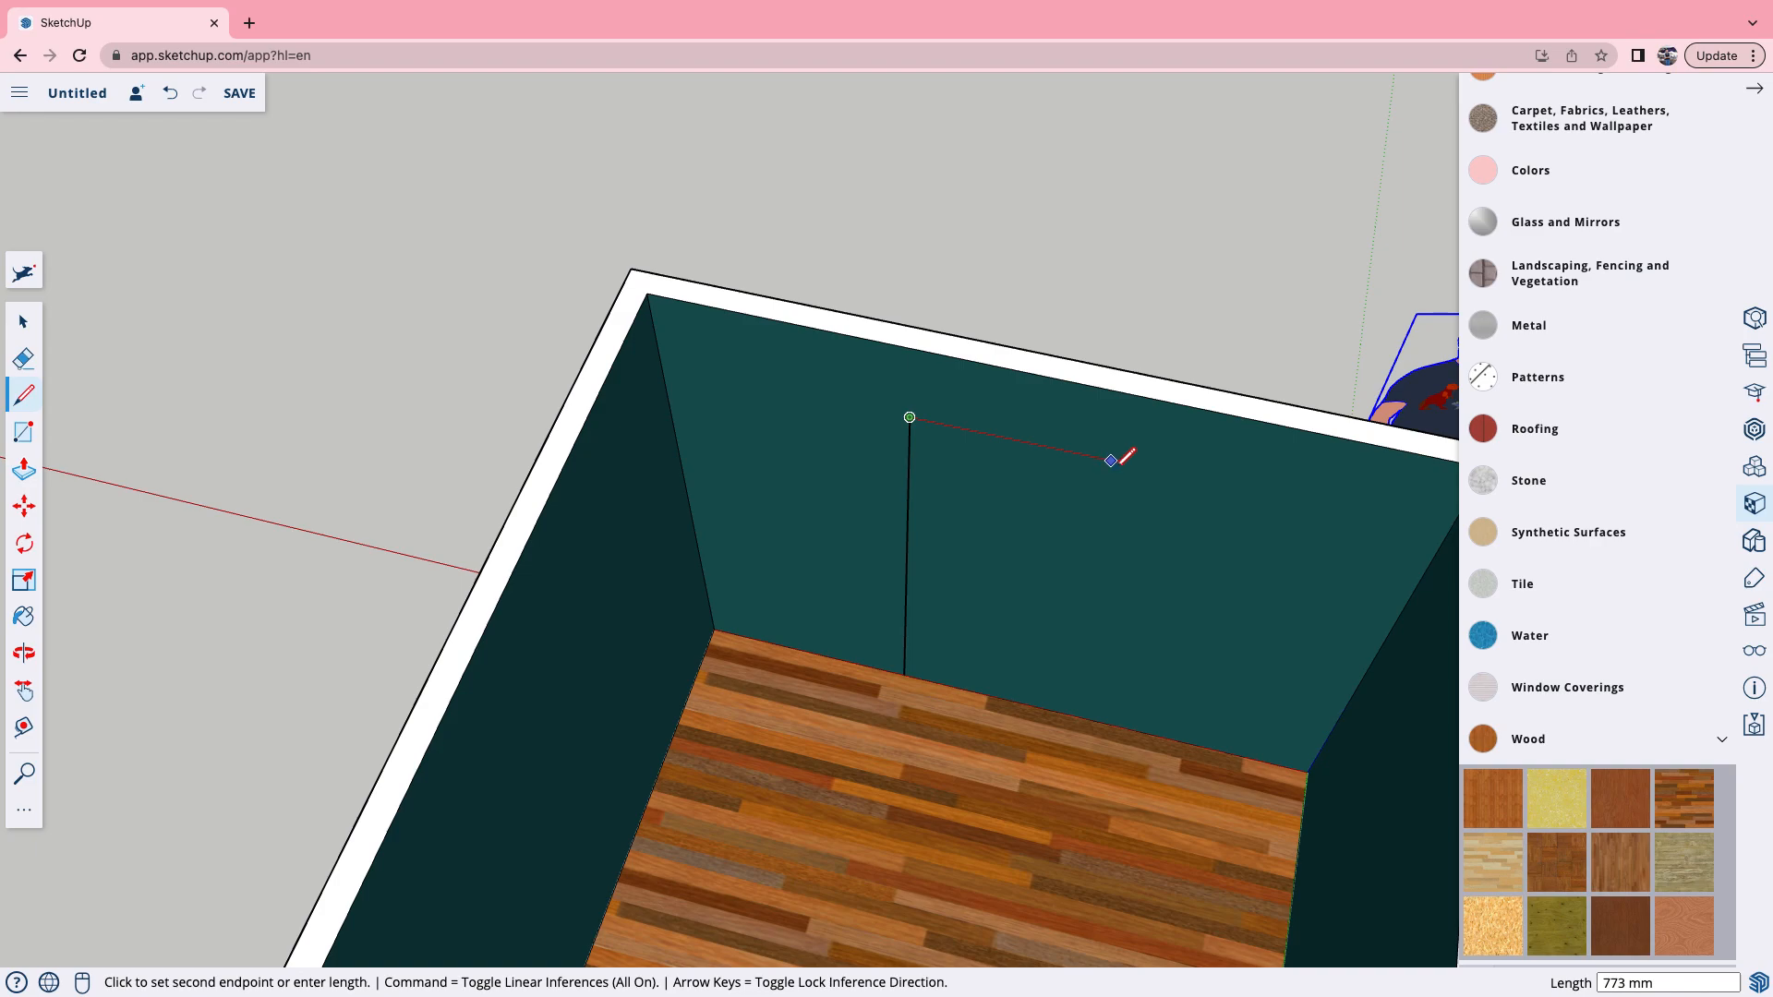
left_click(1171, 474)
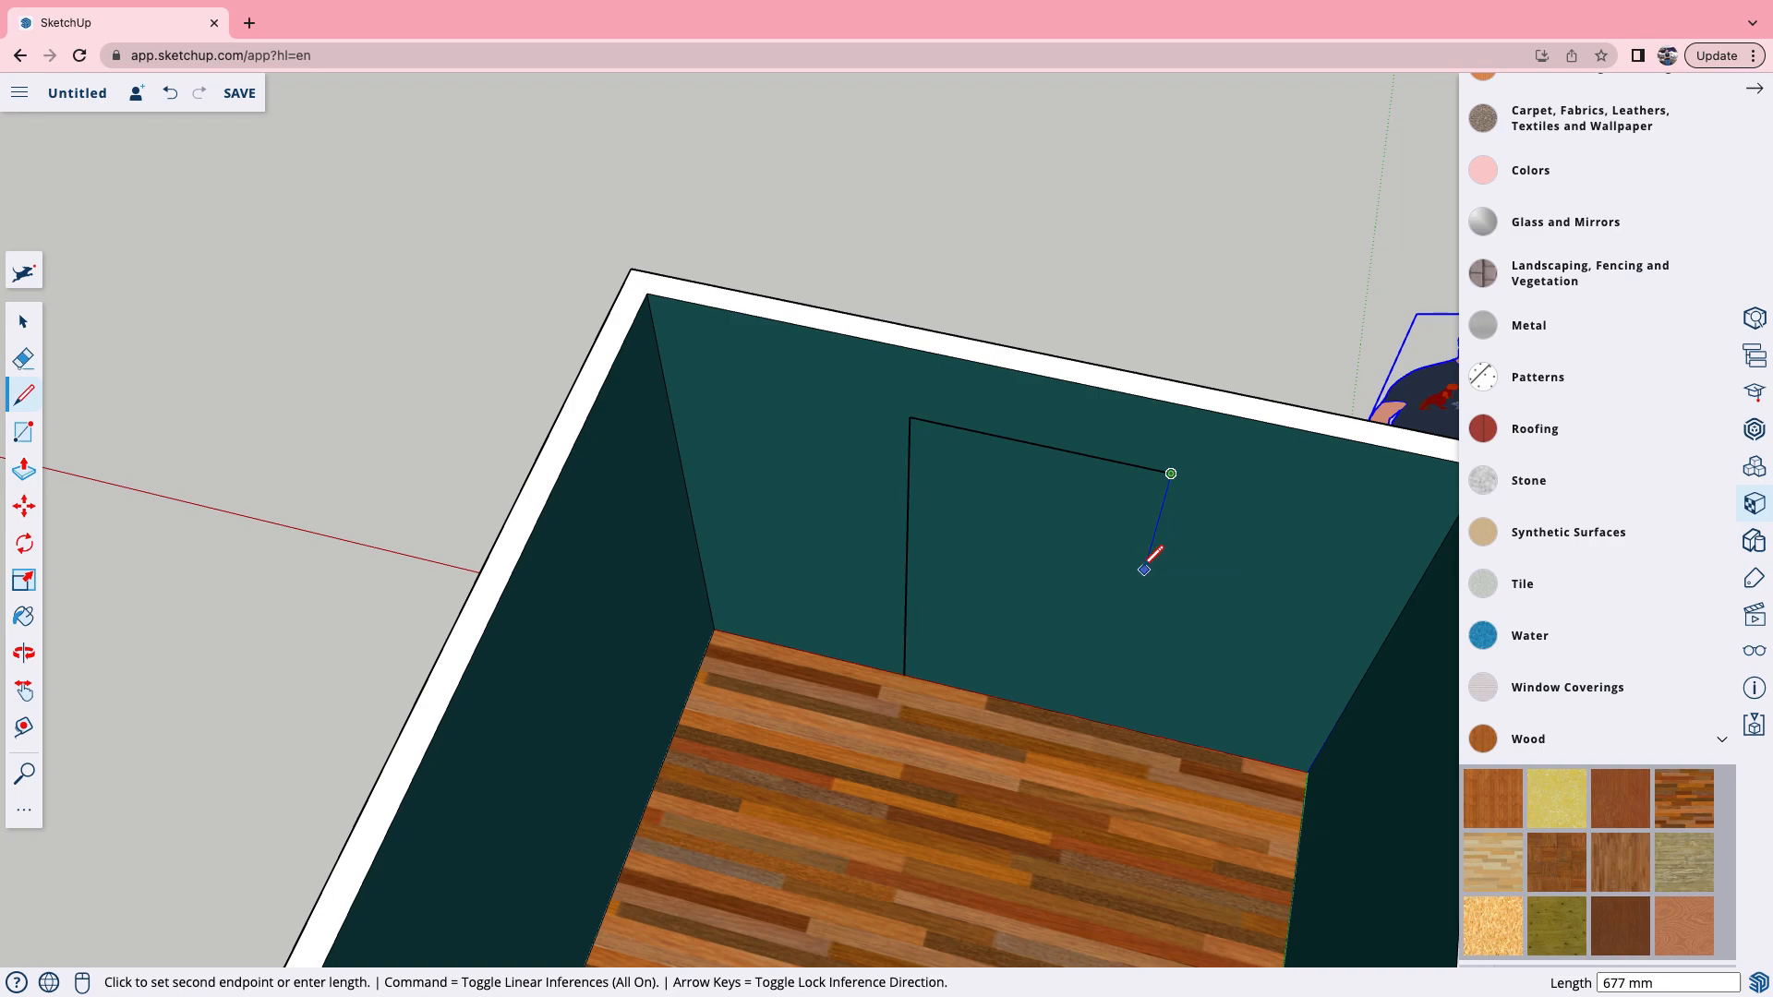
left_click(1101, 722)
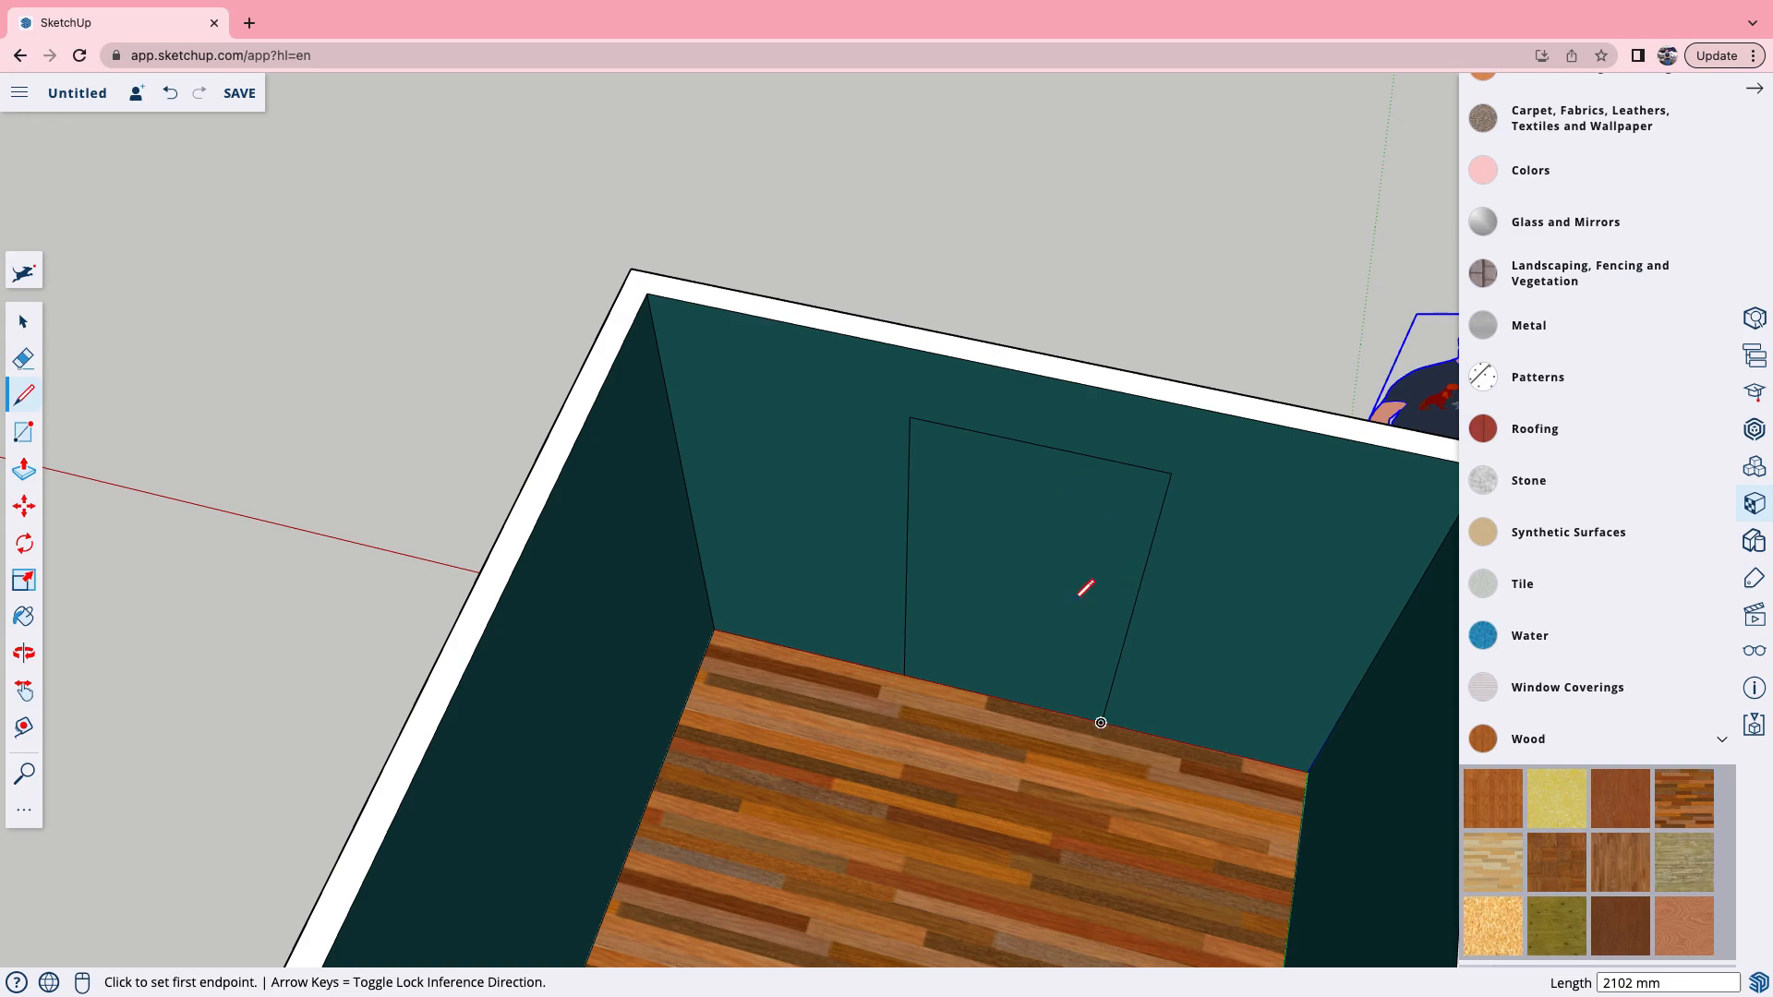
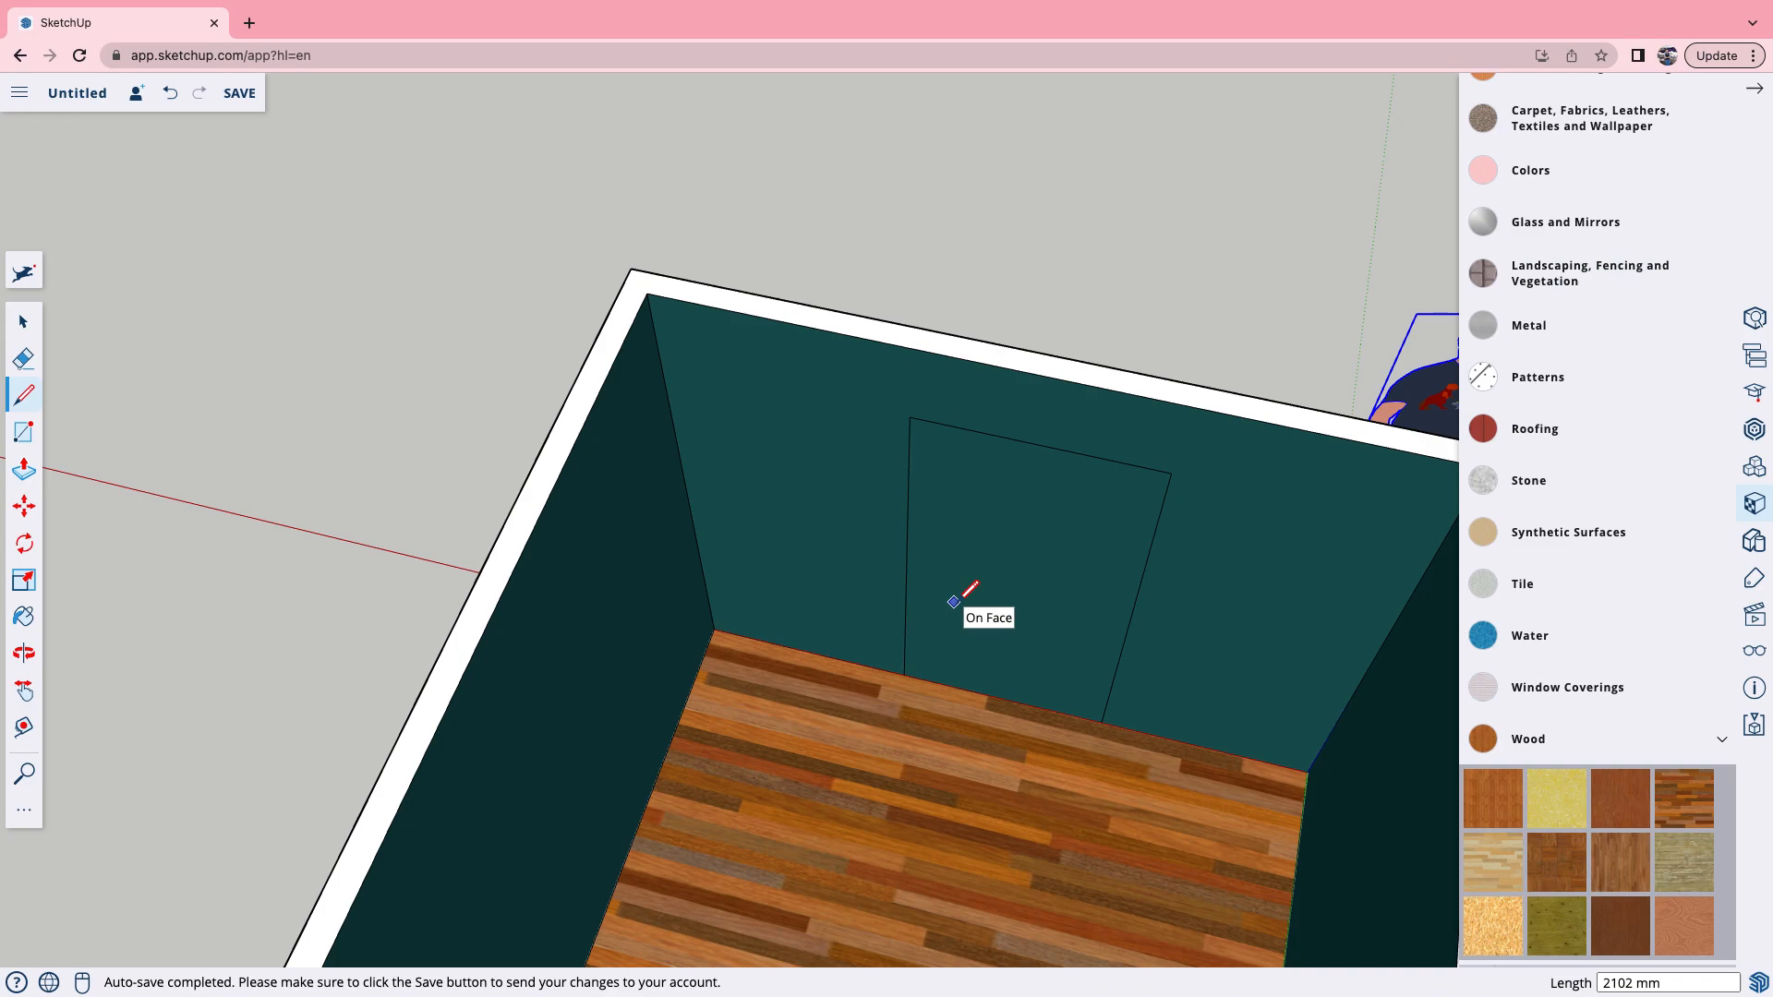
Step: Draw a horizontal line across the door outline and delete the lower panel's left edge
left_click(1101, 722)
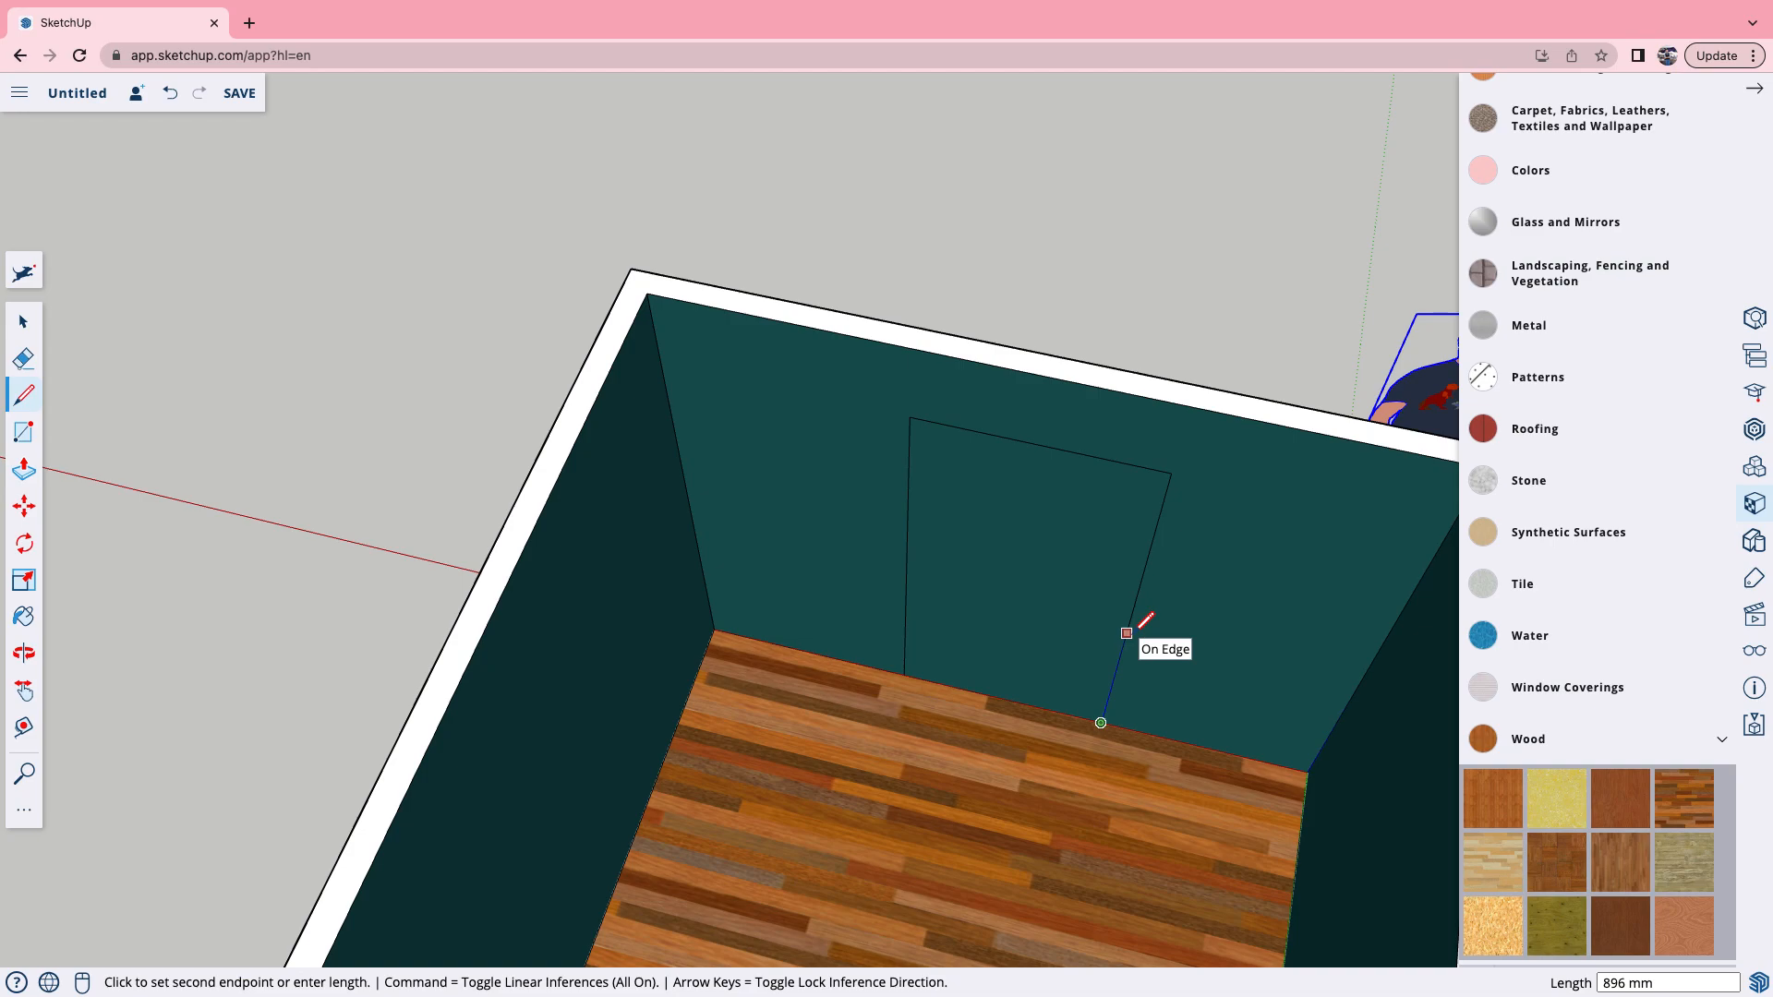
scroll(1141, 625, "up", 5)
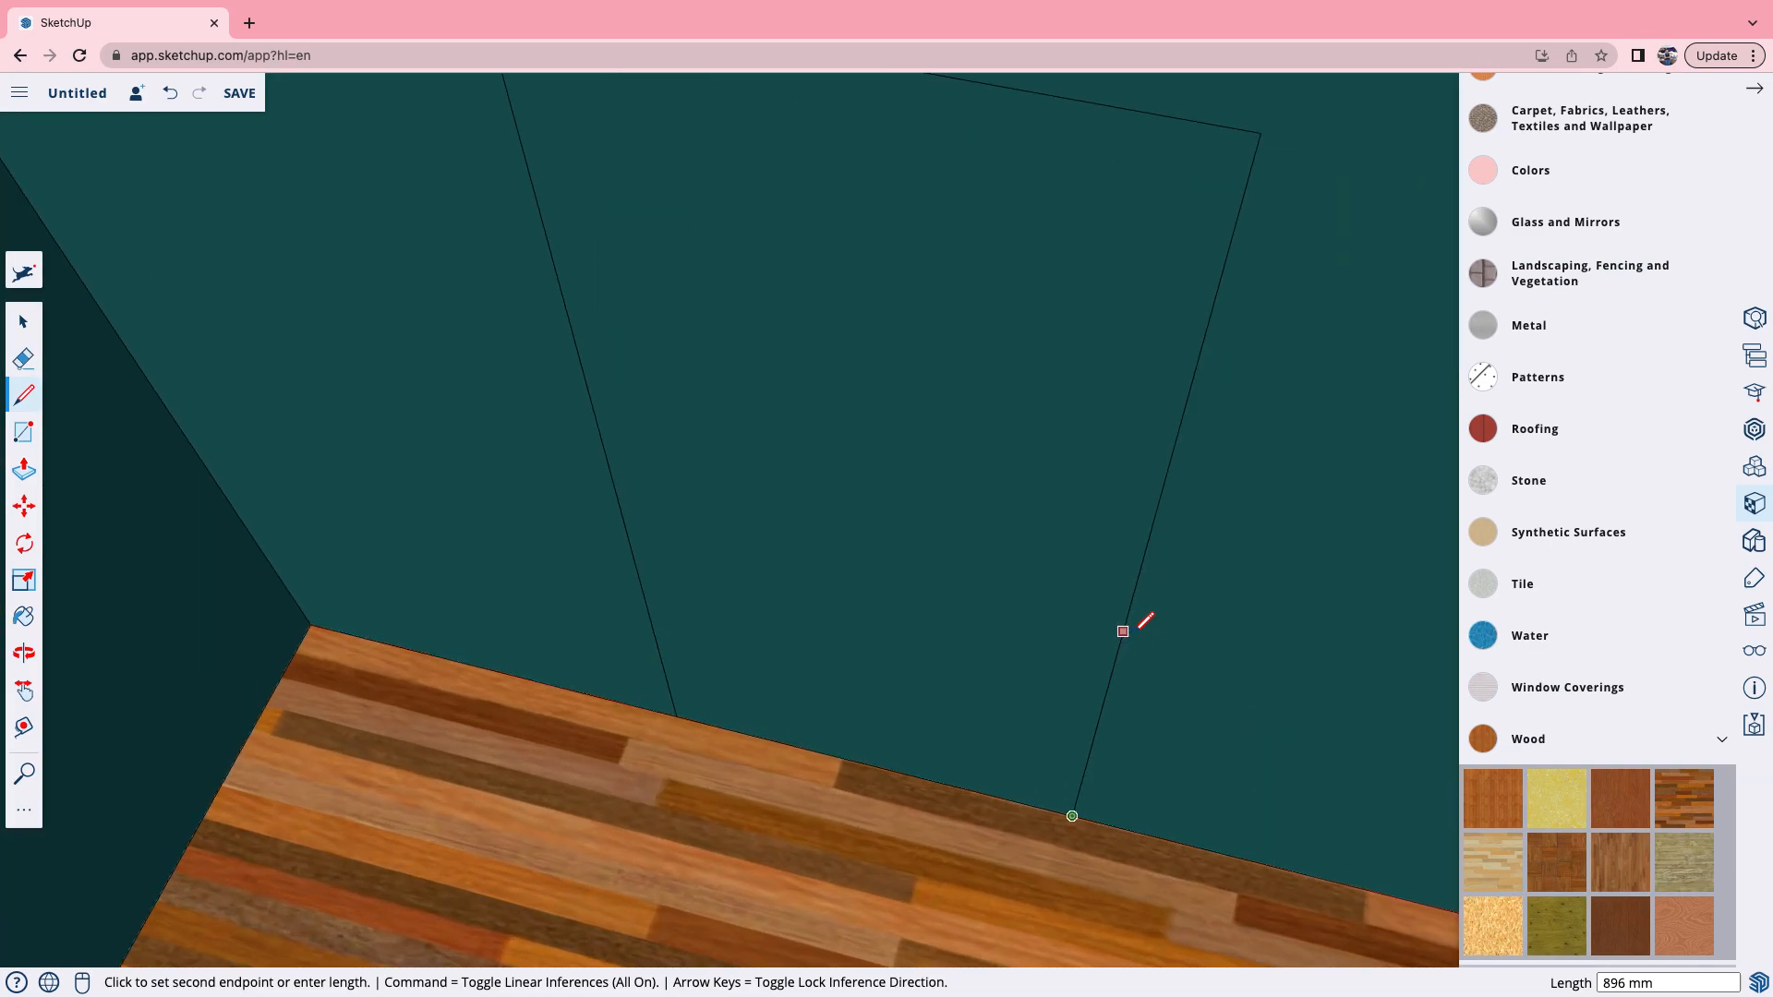
scroll(1145, 620, "up", 2)
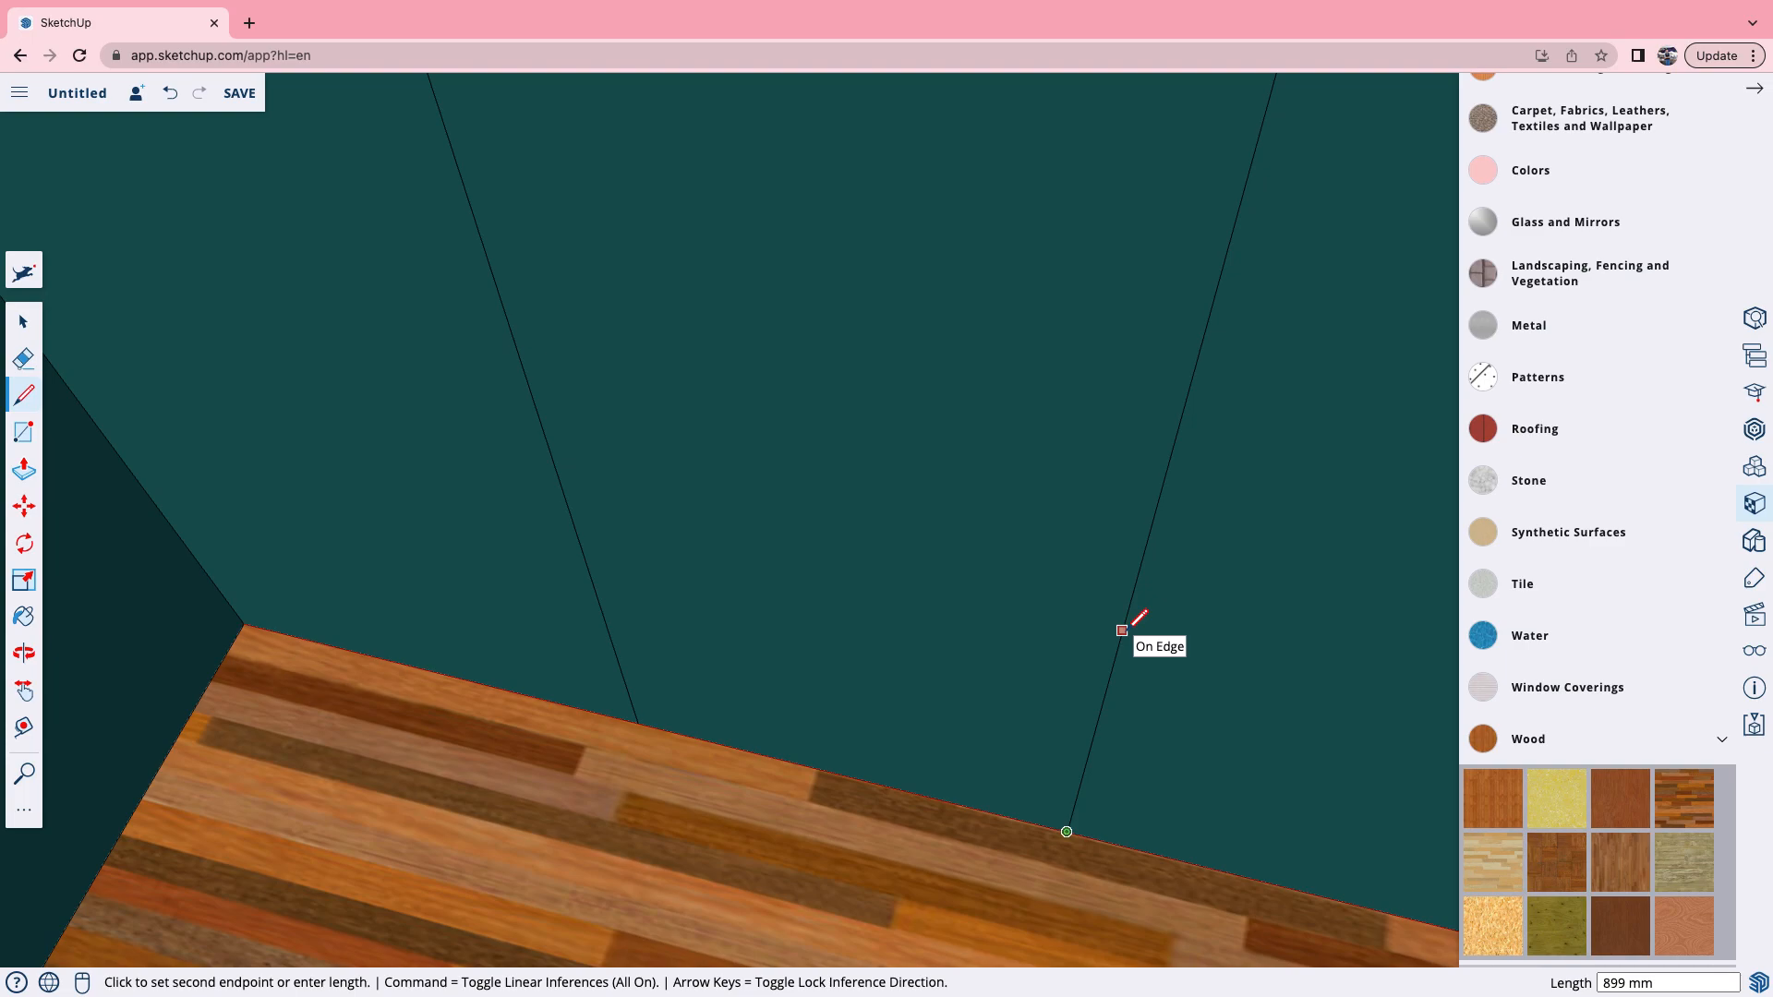
key("Escape")
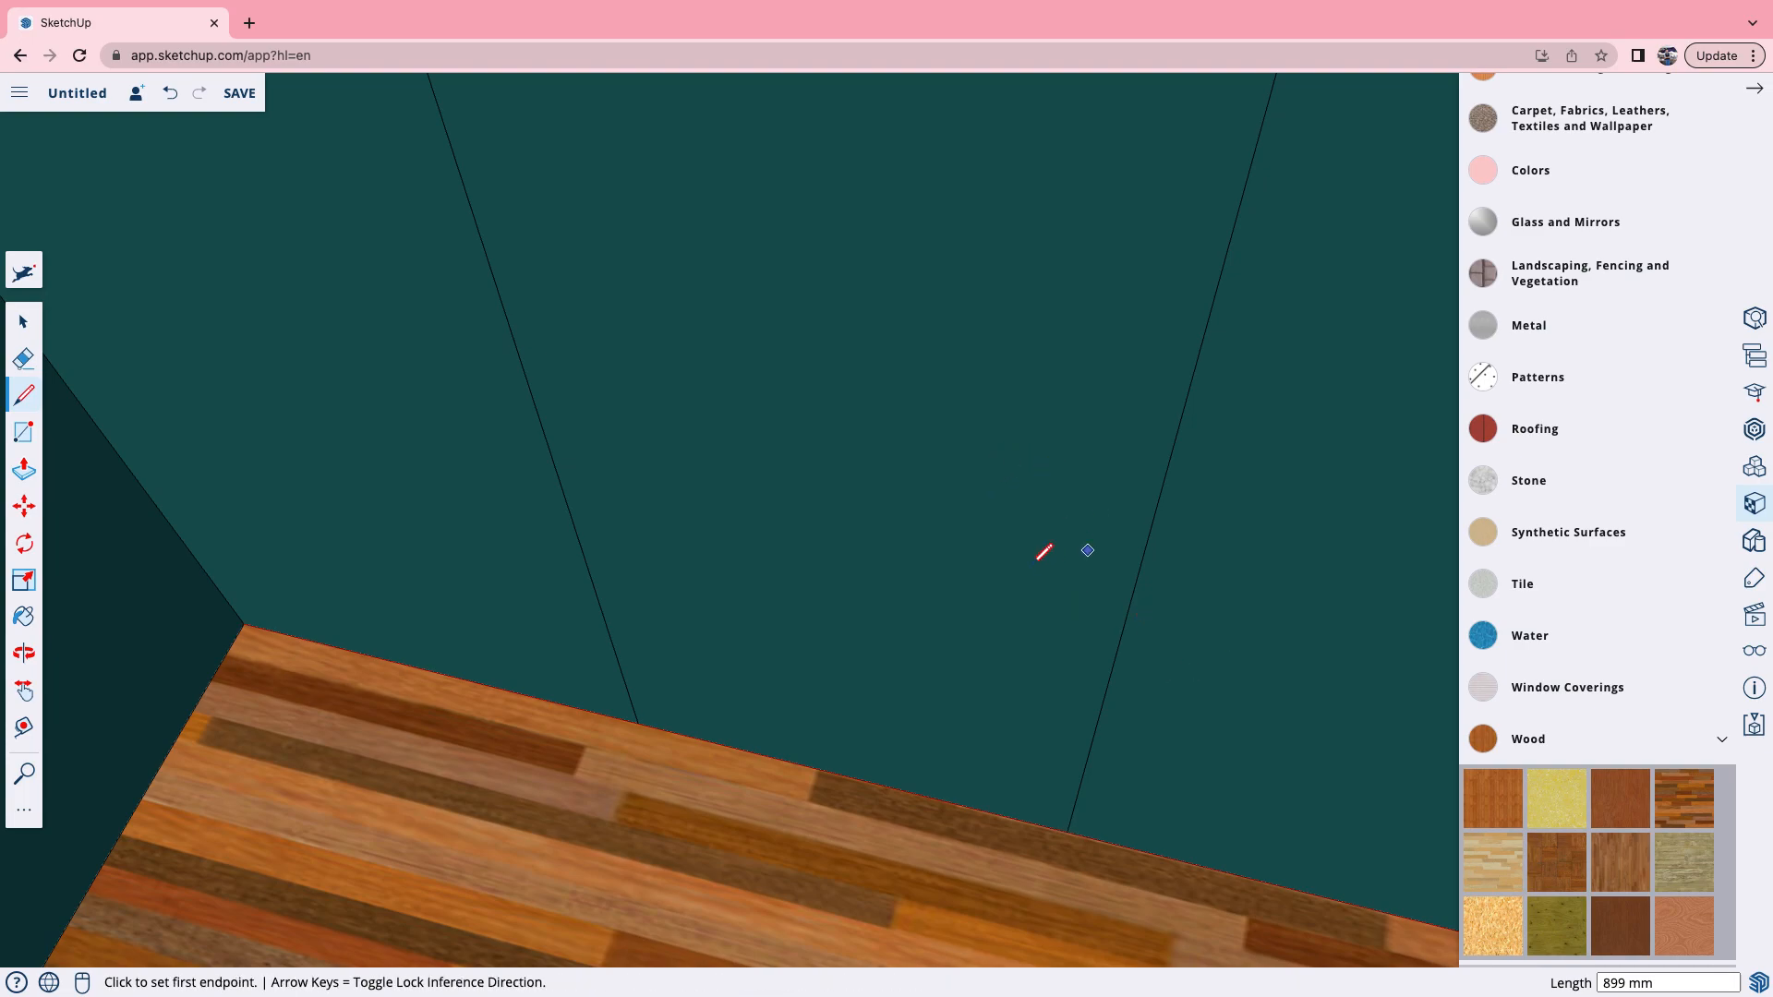
left_click(1122, 631)
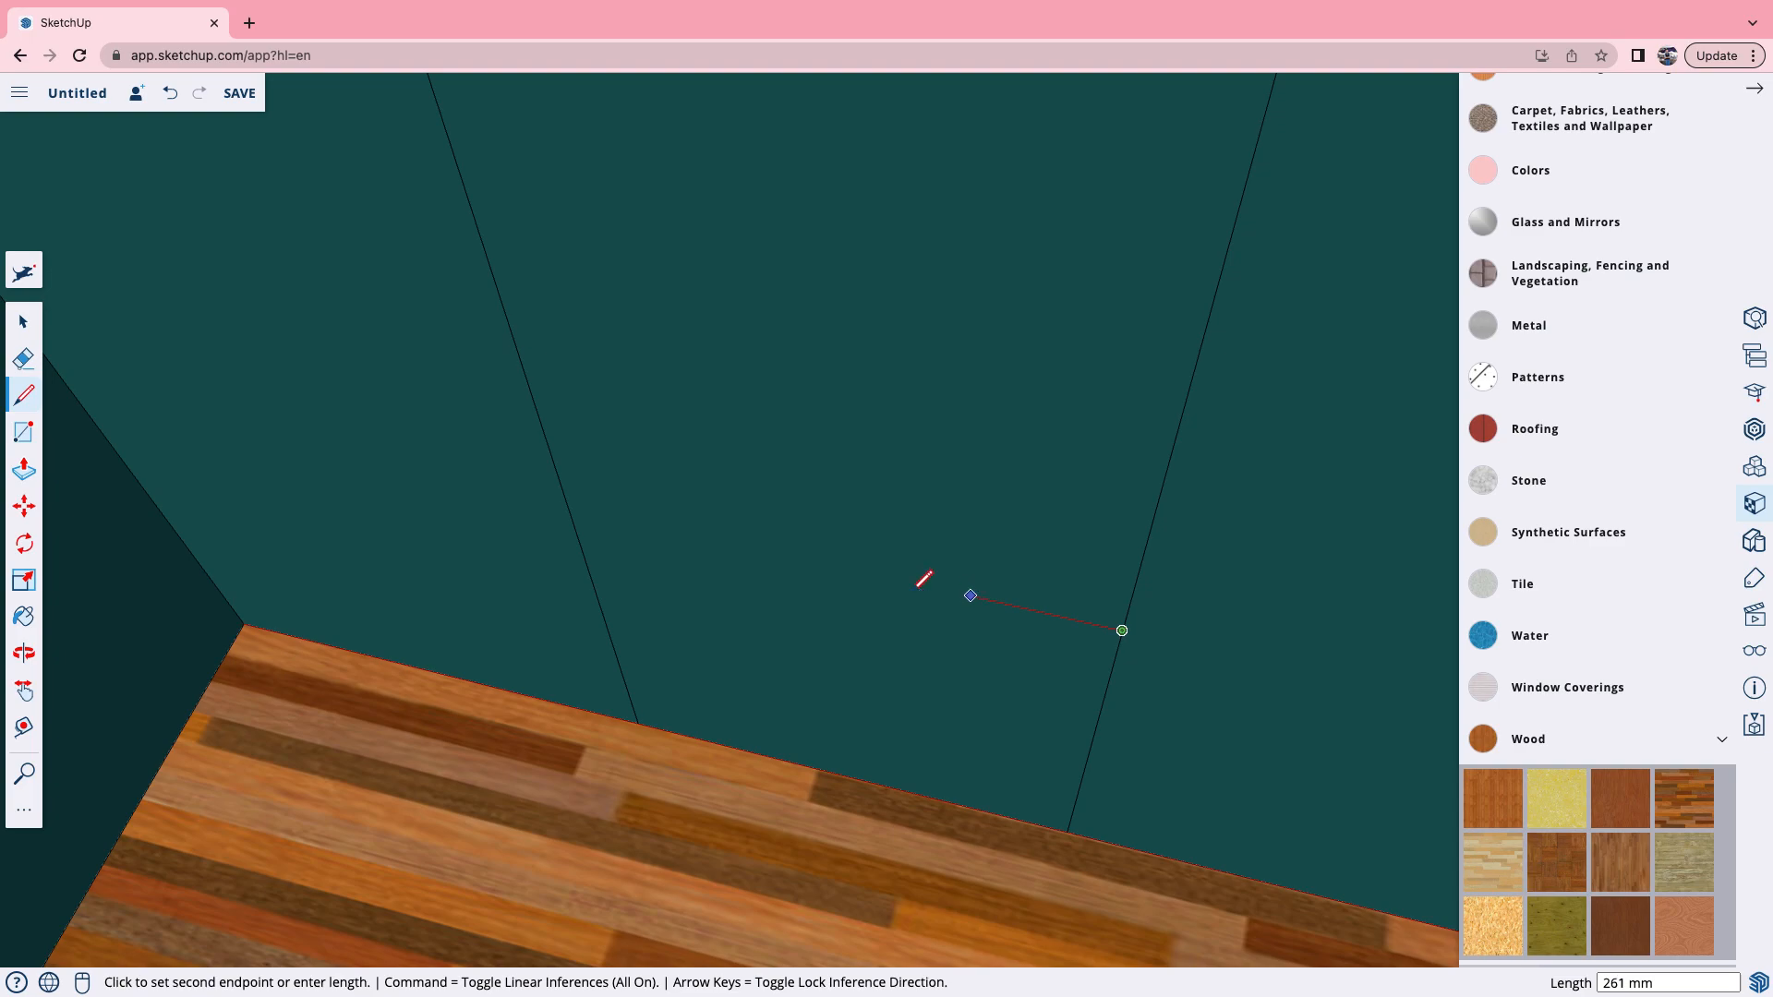
left_click(572, 499)
scroll(1278, 754, "down", 4)
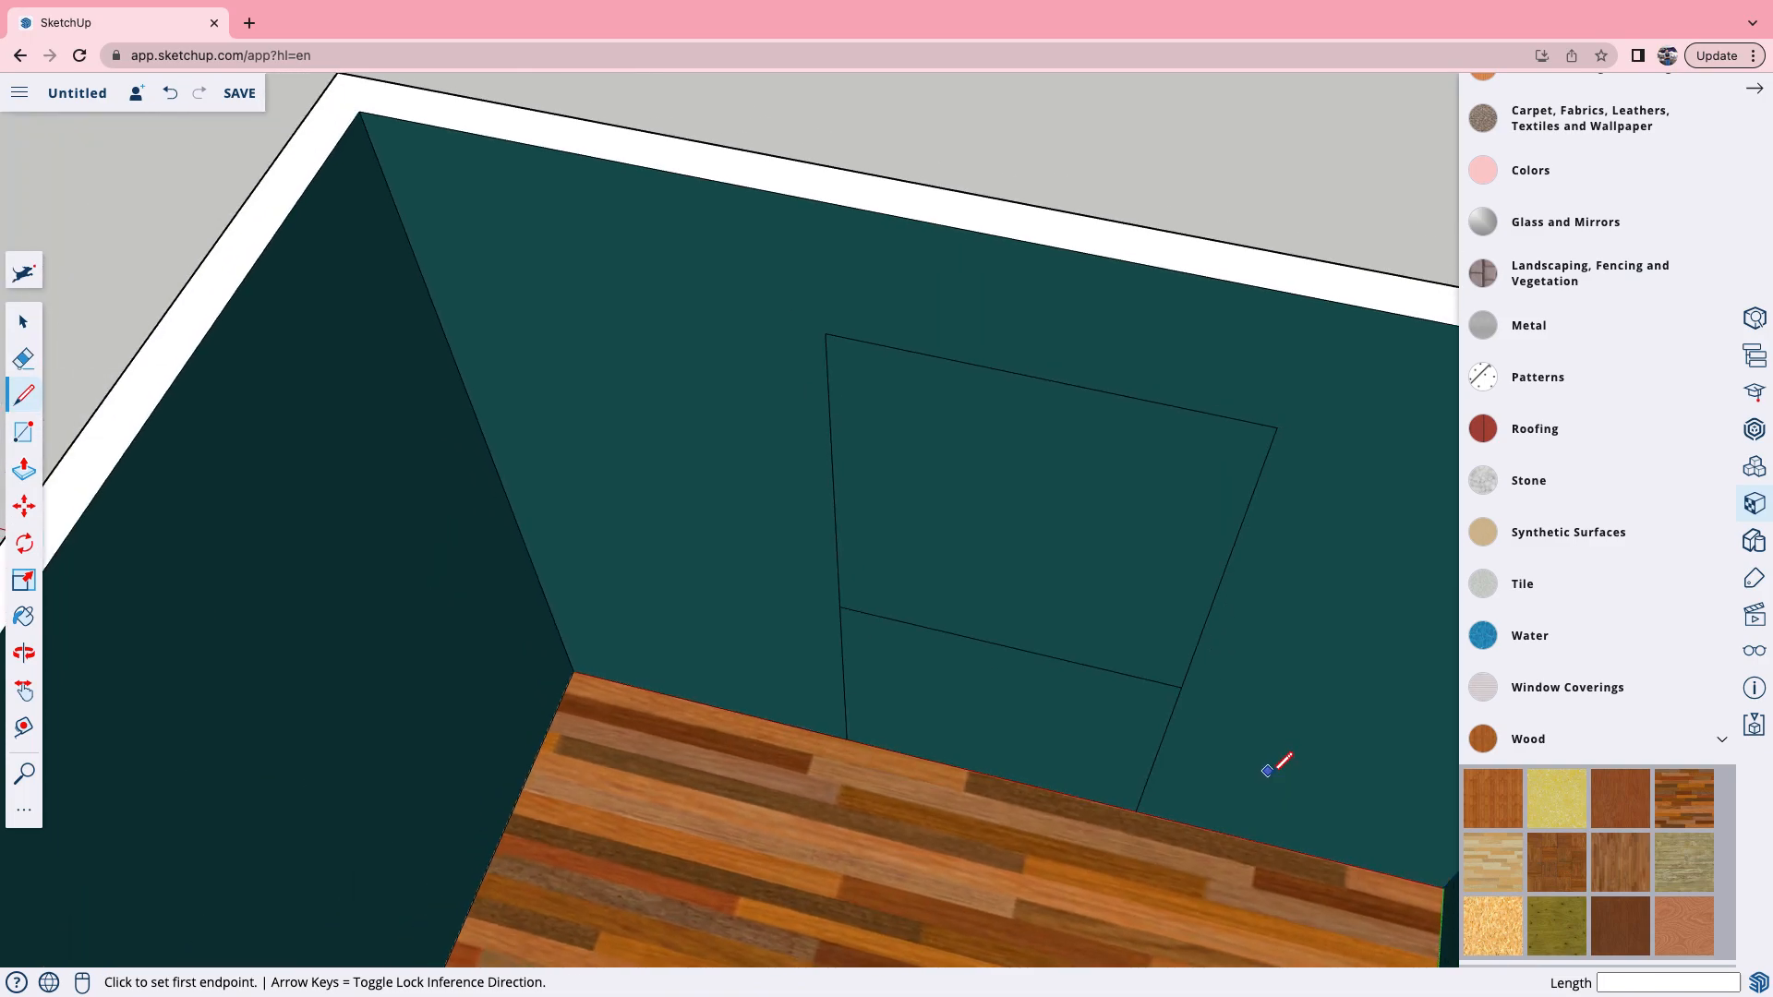
left_click(24, 322)
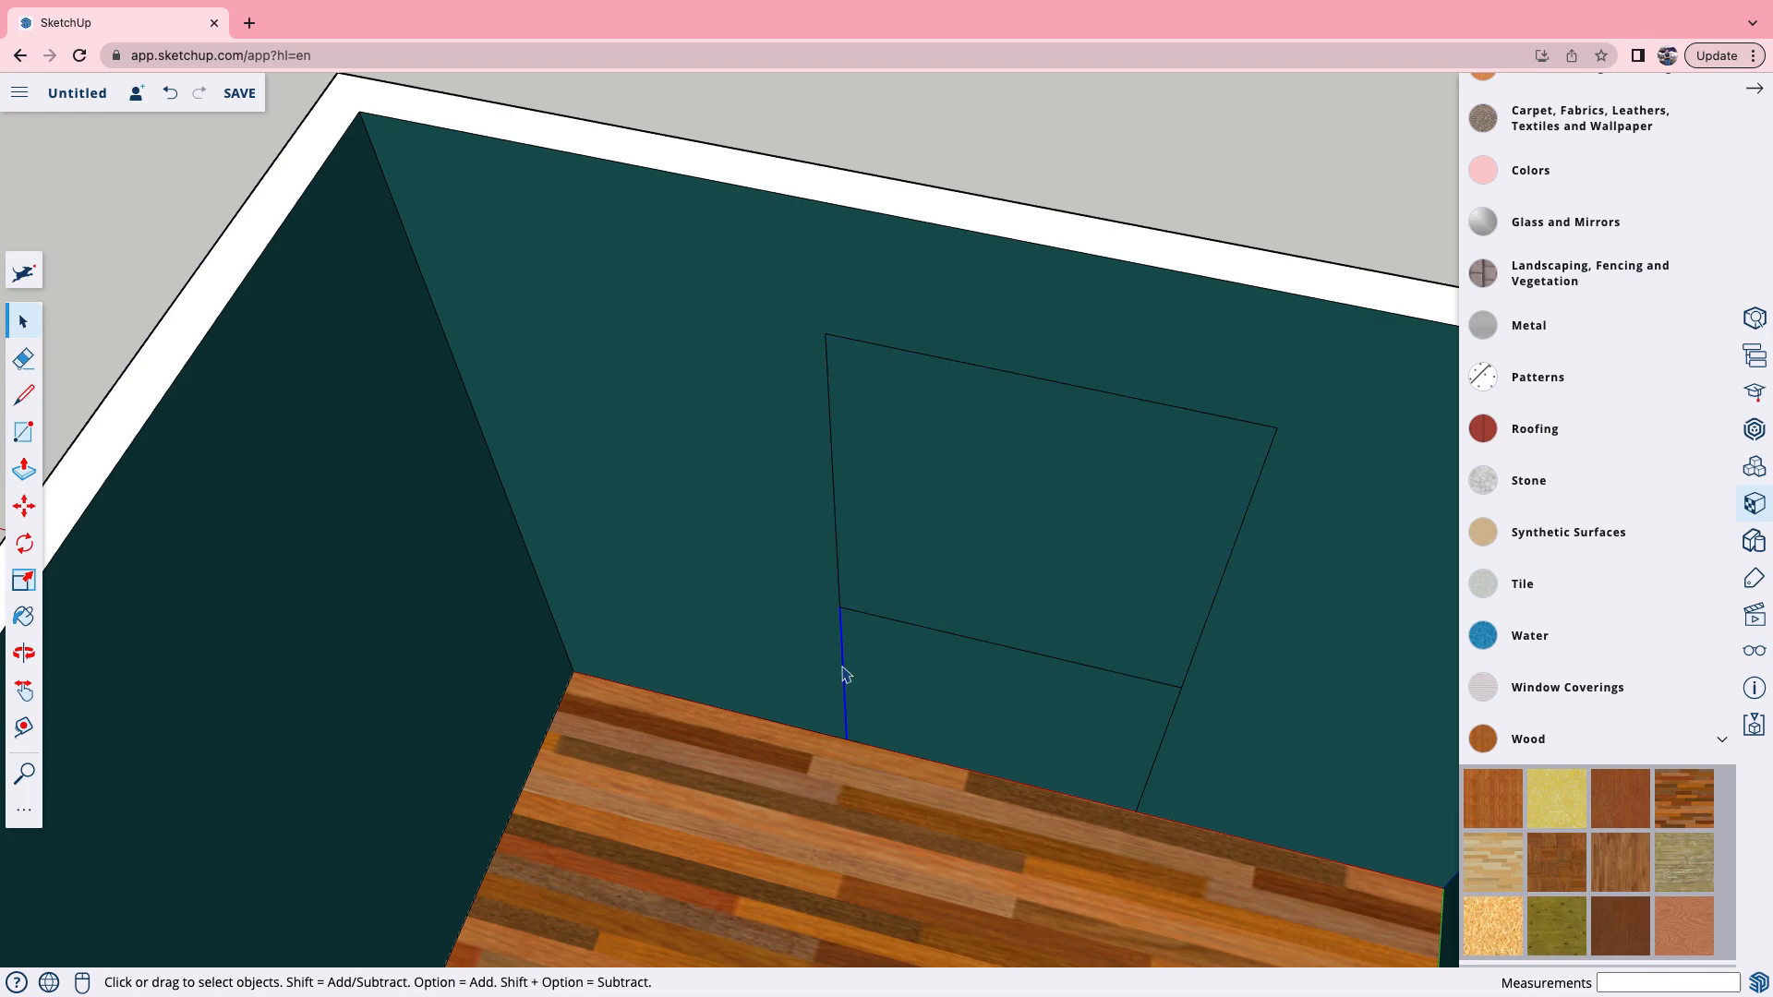
key("Delete")
key("Delete")
Step: Push the rectangle 100 mm into the back wall to cut the window opening
left_click(763, 435)
left_click(25, 471)
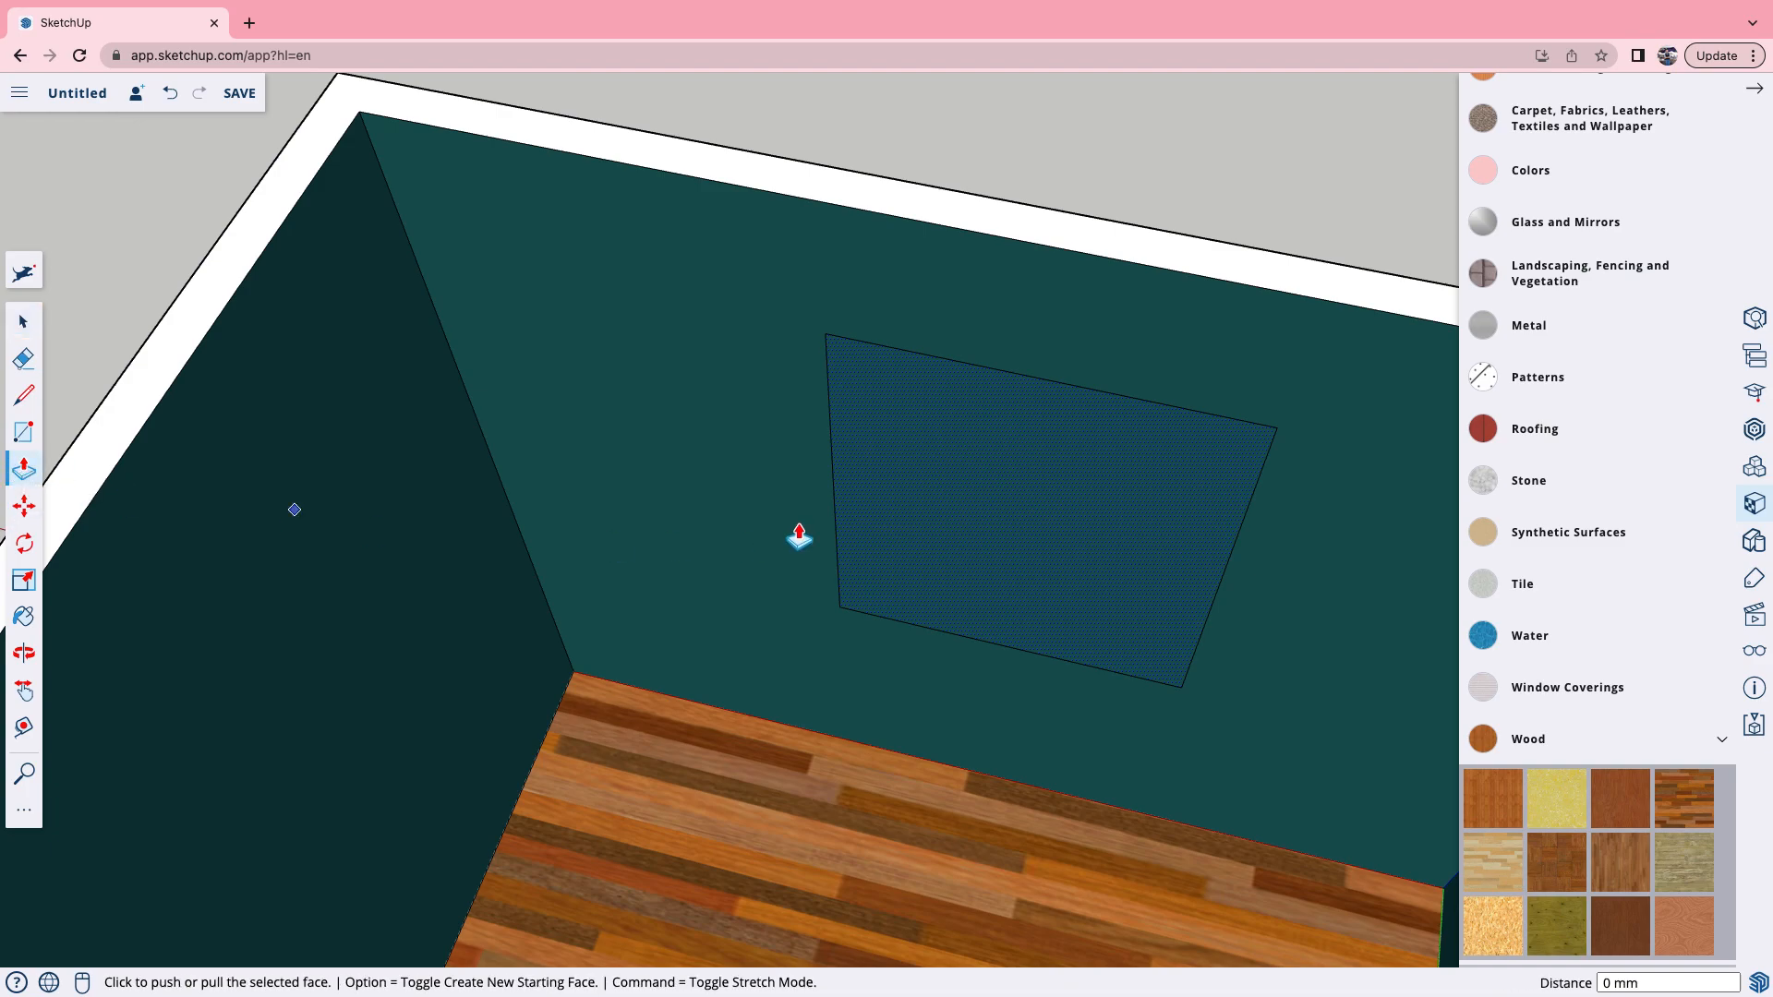
left_click(966, 586)
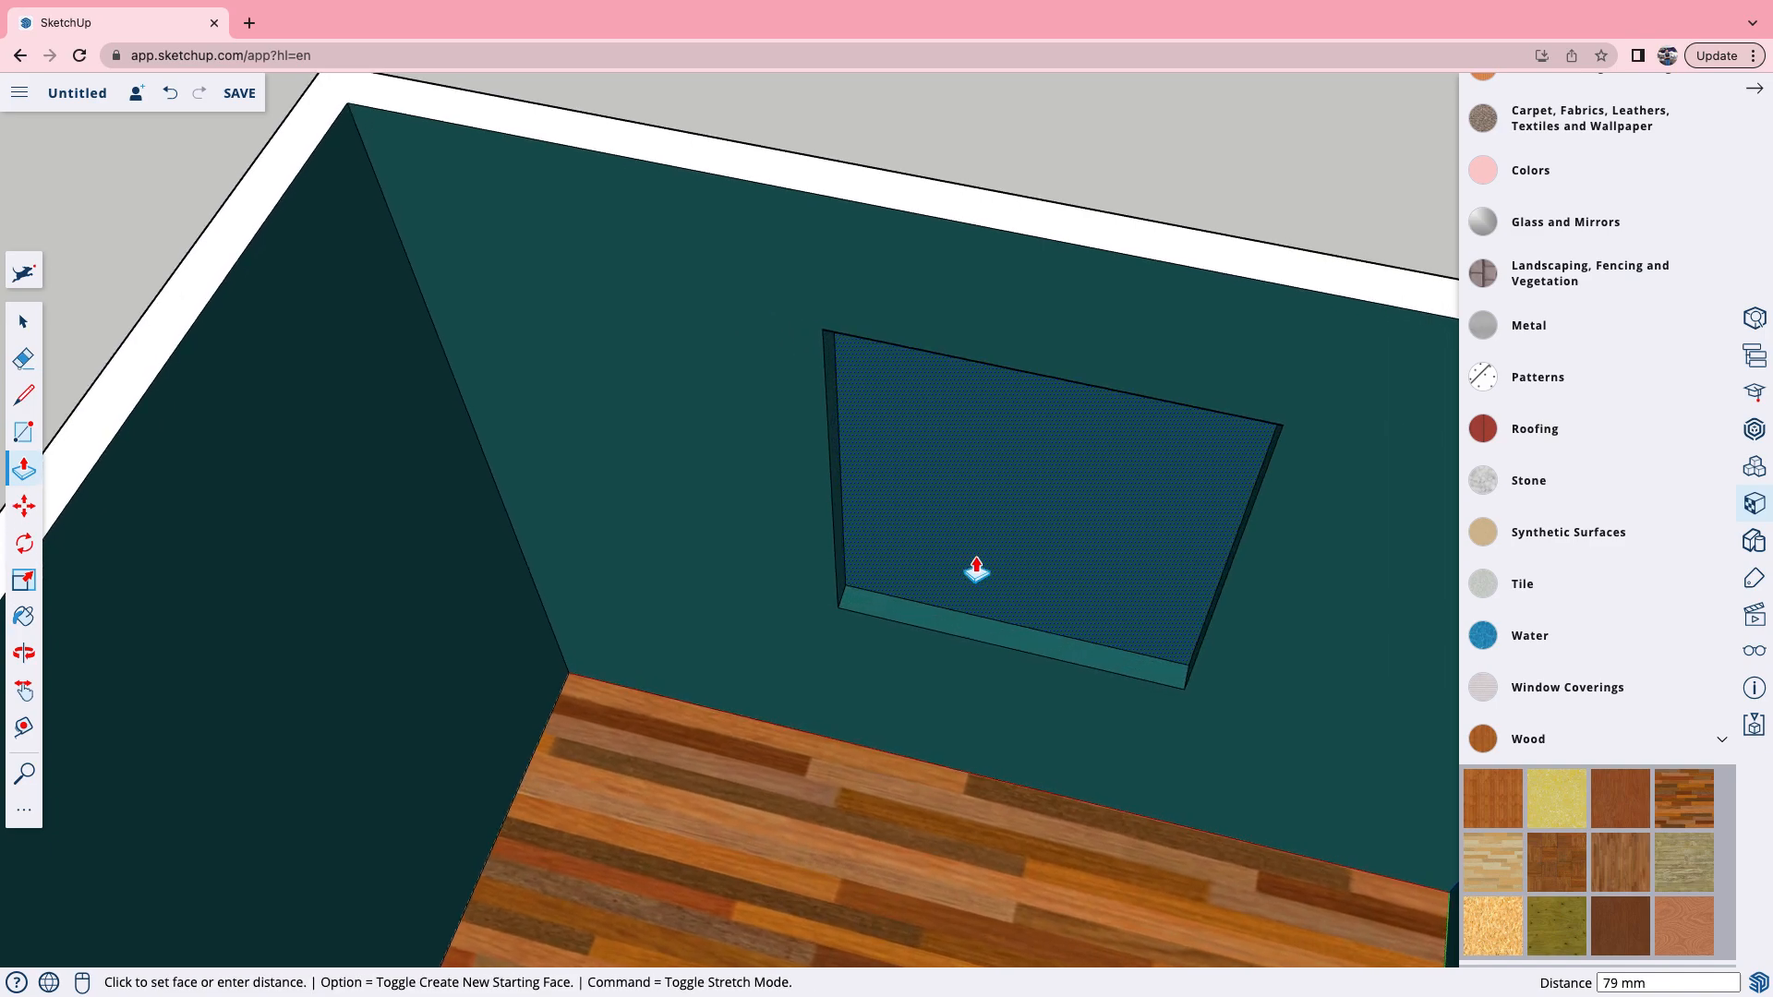
scroll(981, 560, "up", 1)
left_click(987, 551)
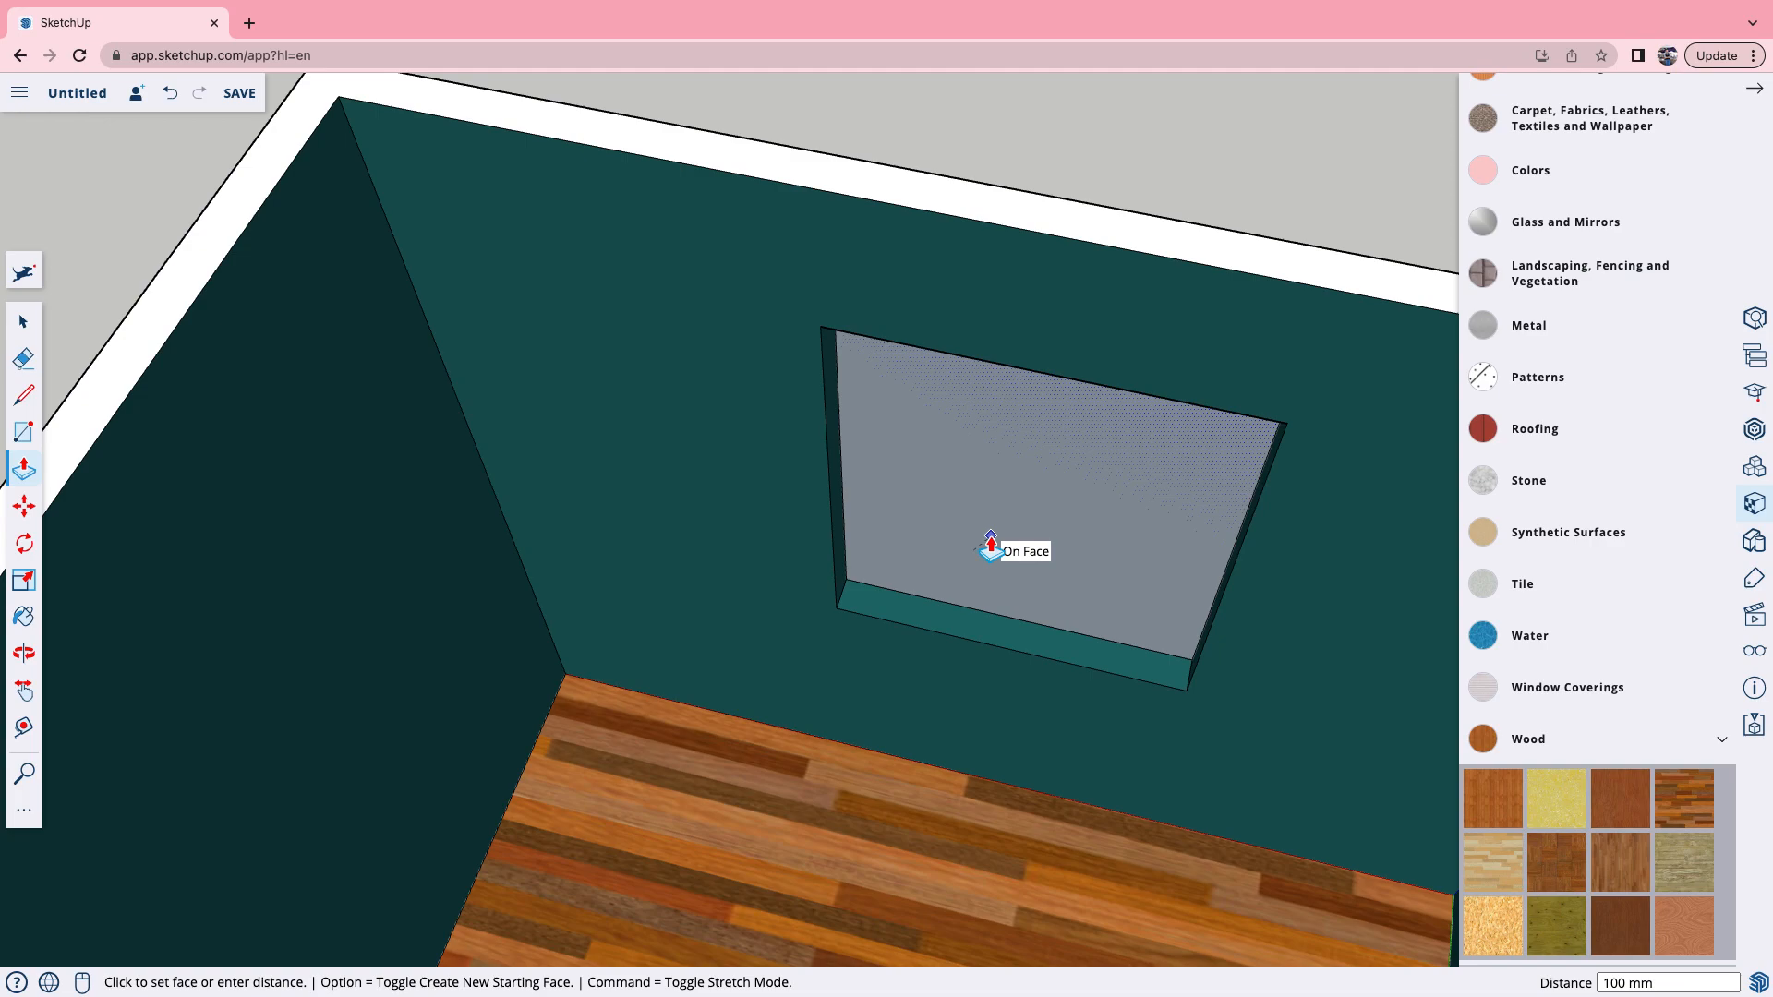
scroll(991, 546, "down", 3)
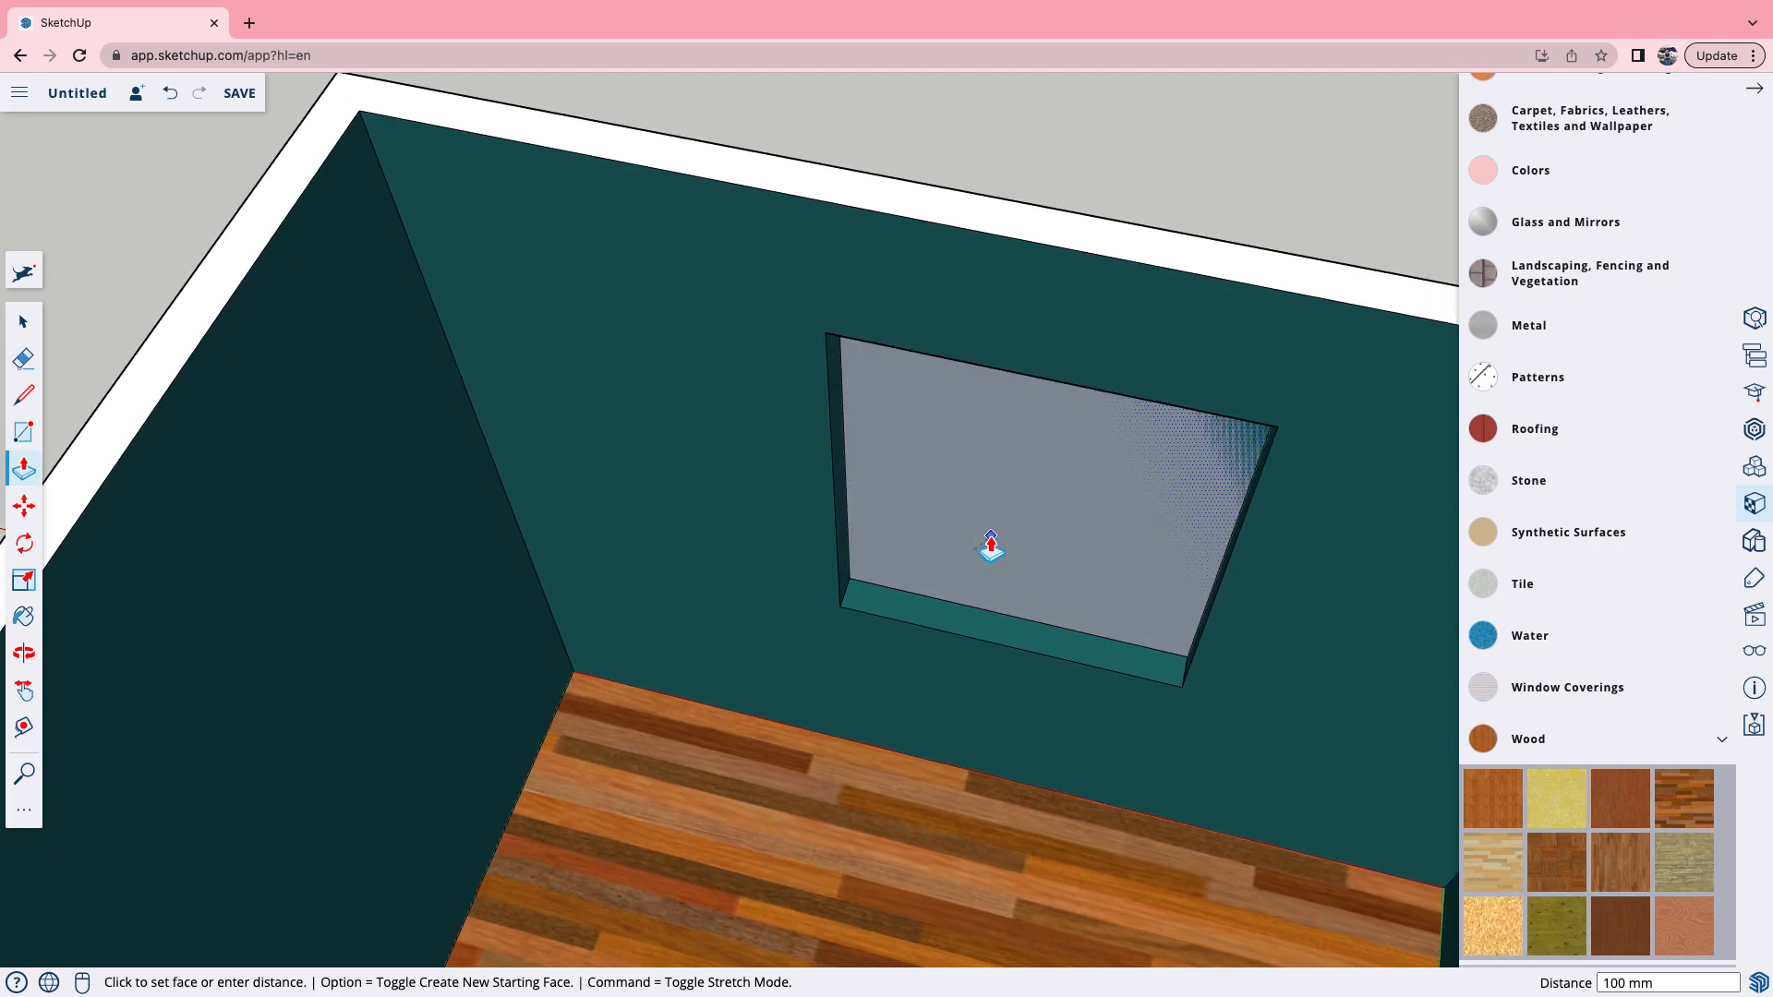
left_click(990, 545)
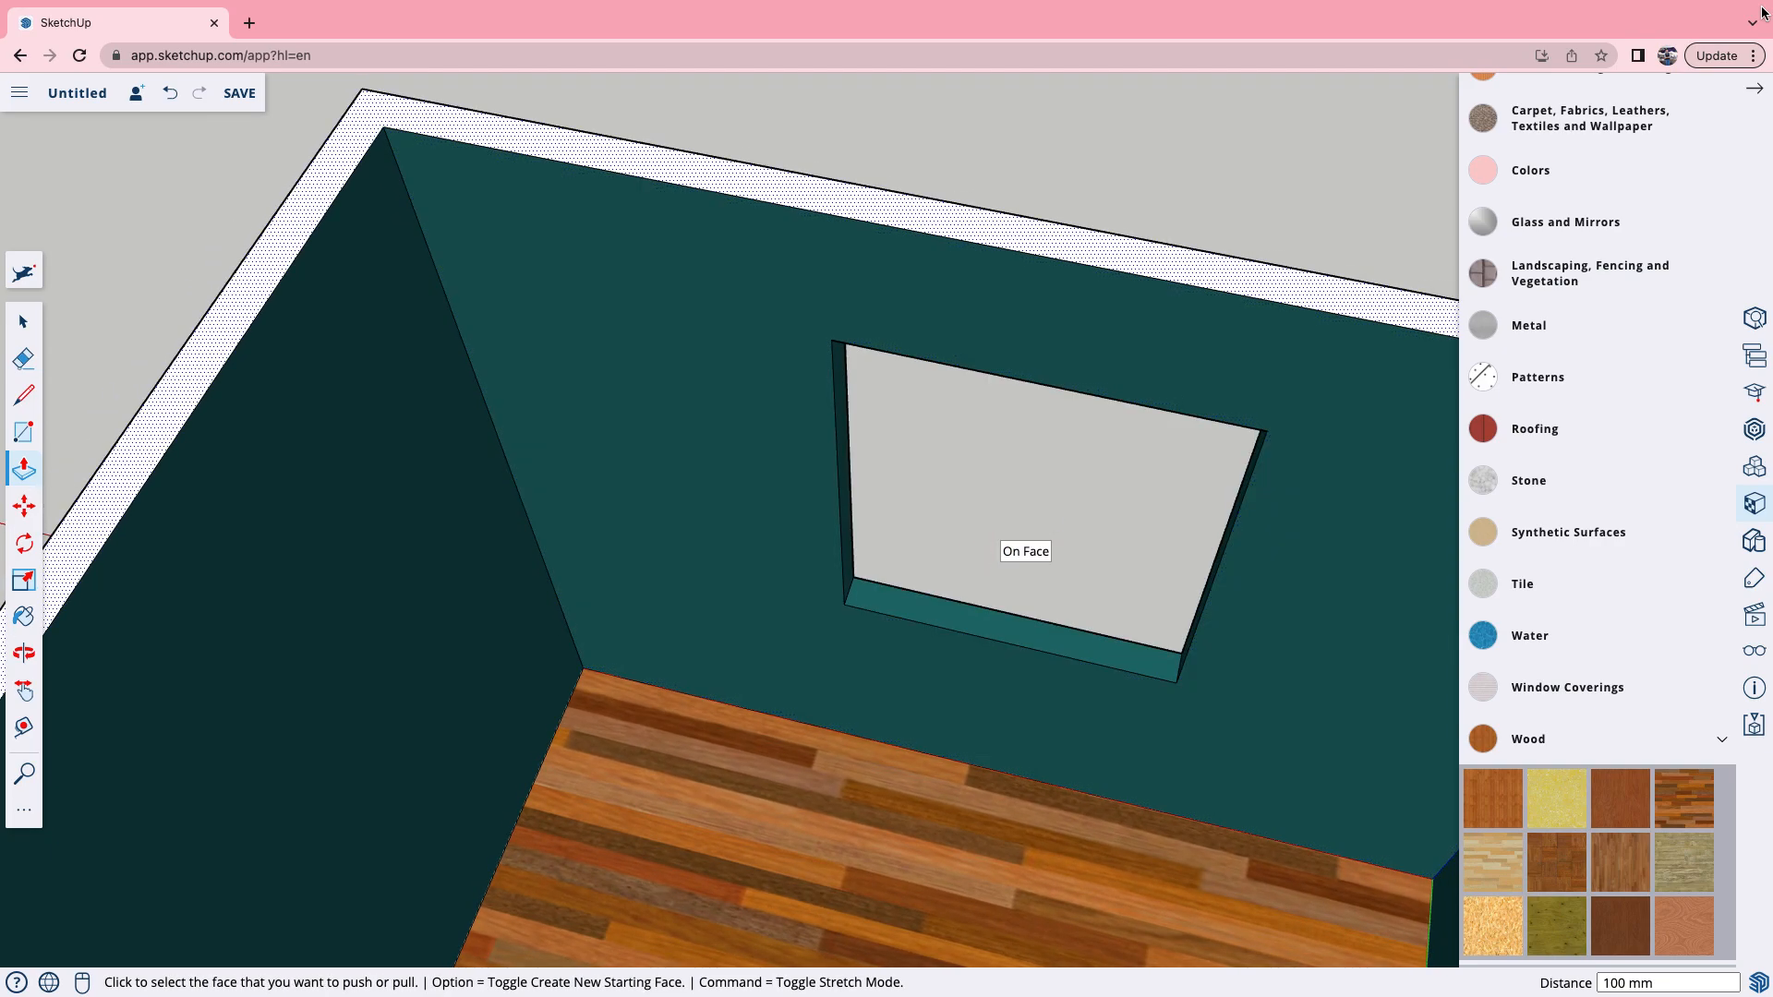
left_click(24, 653)
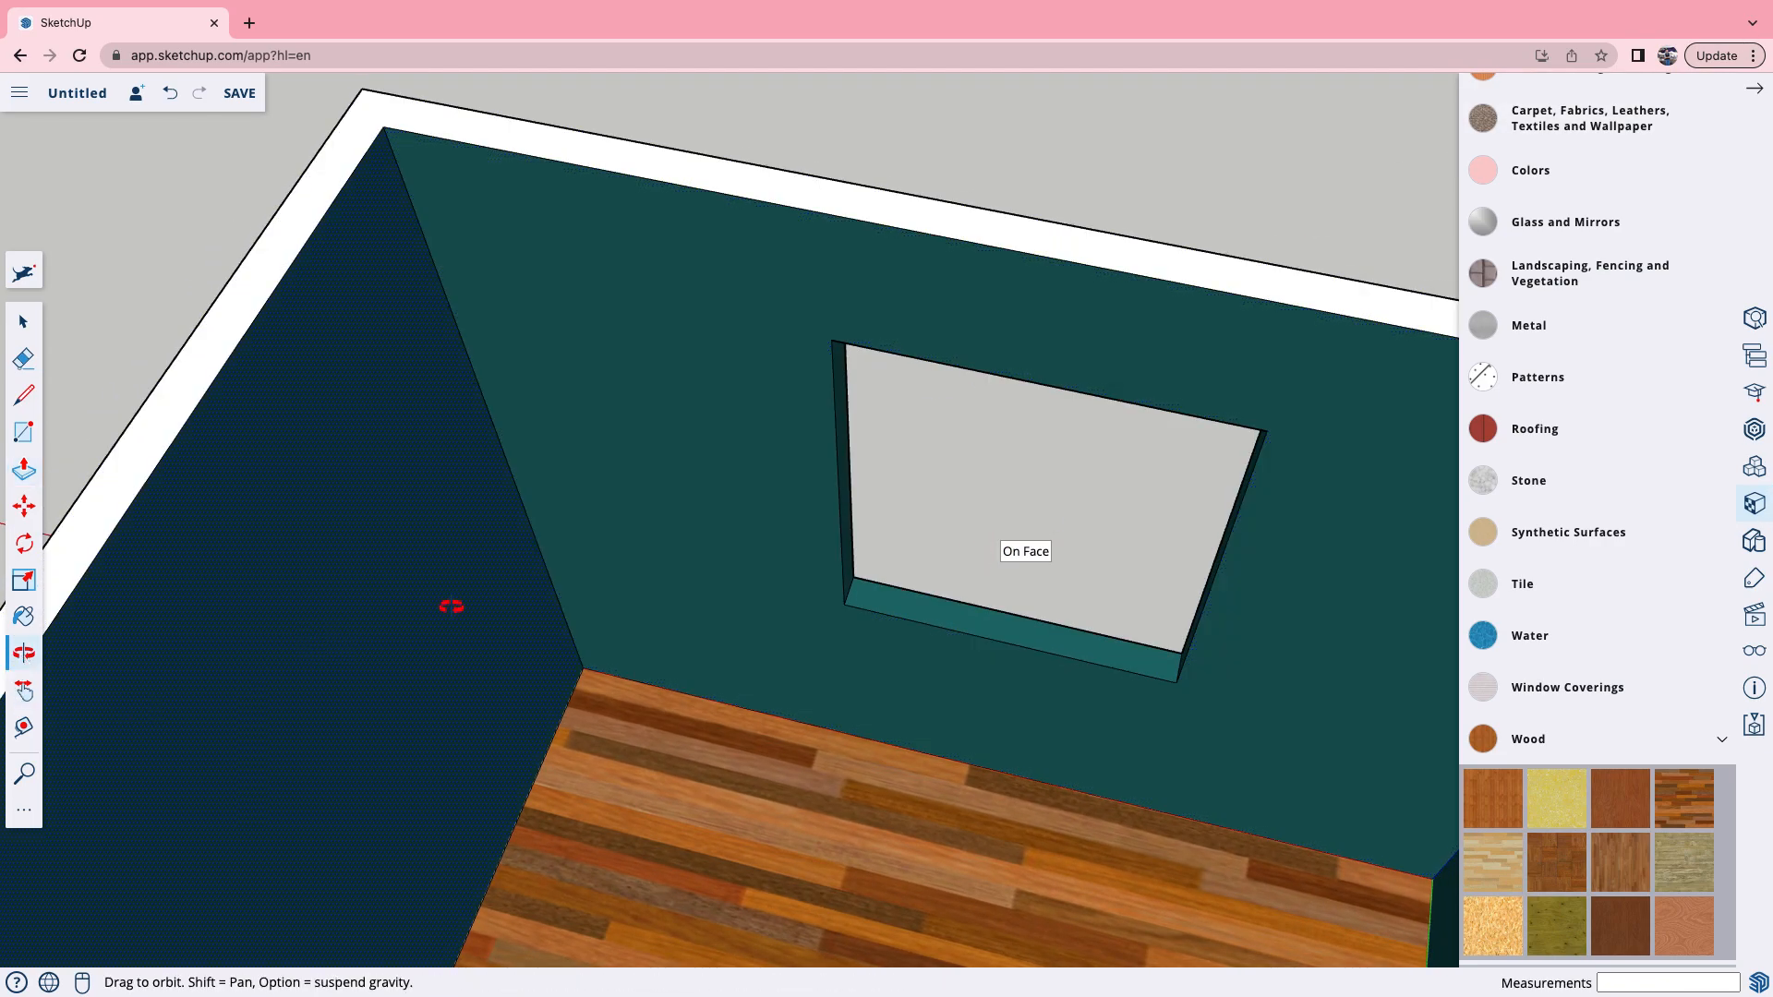
left_click_drag(1179, 384, 859, 504)
left_click_drag(1135, 514, 819, 316)
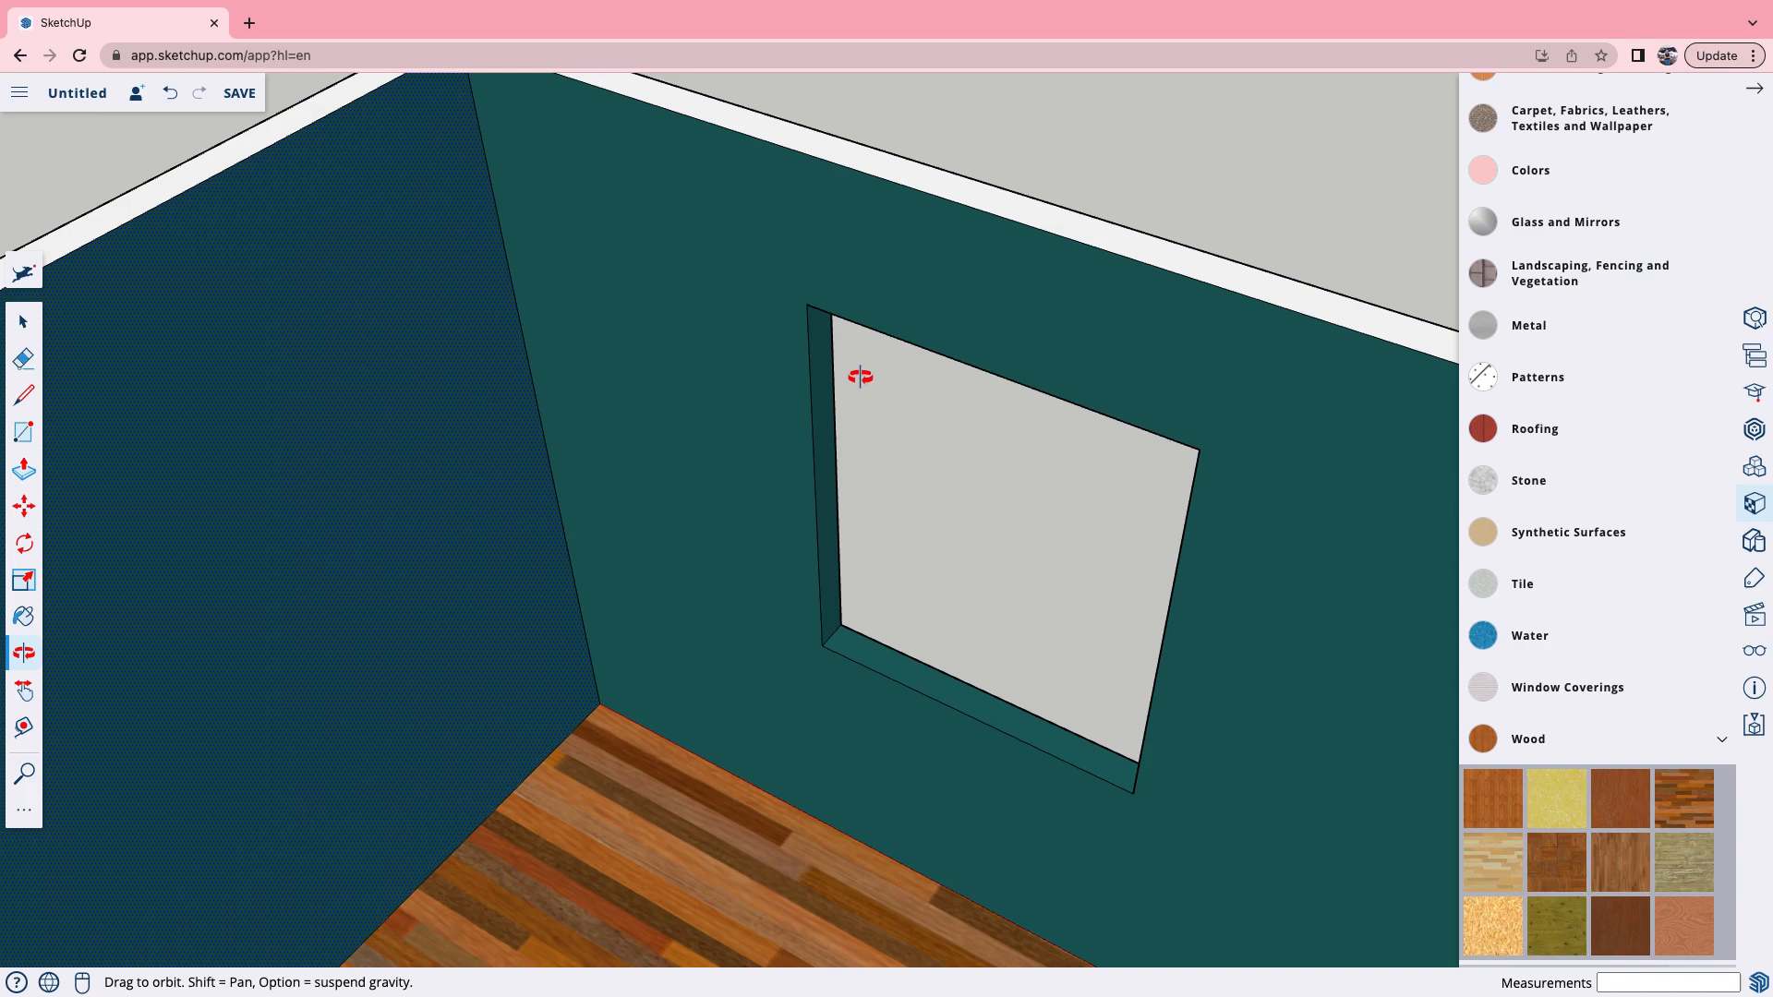
left_click(32, 325)
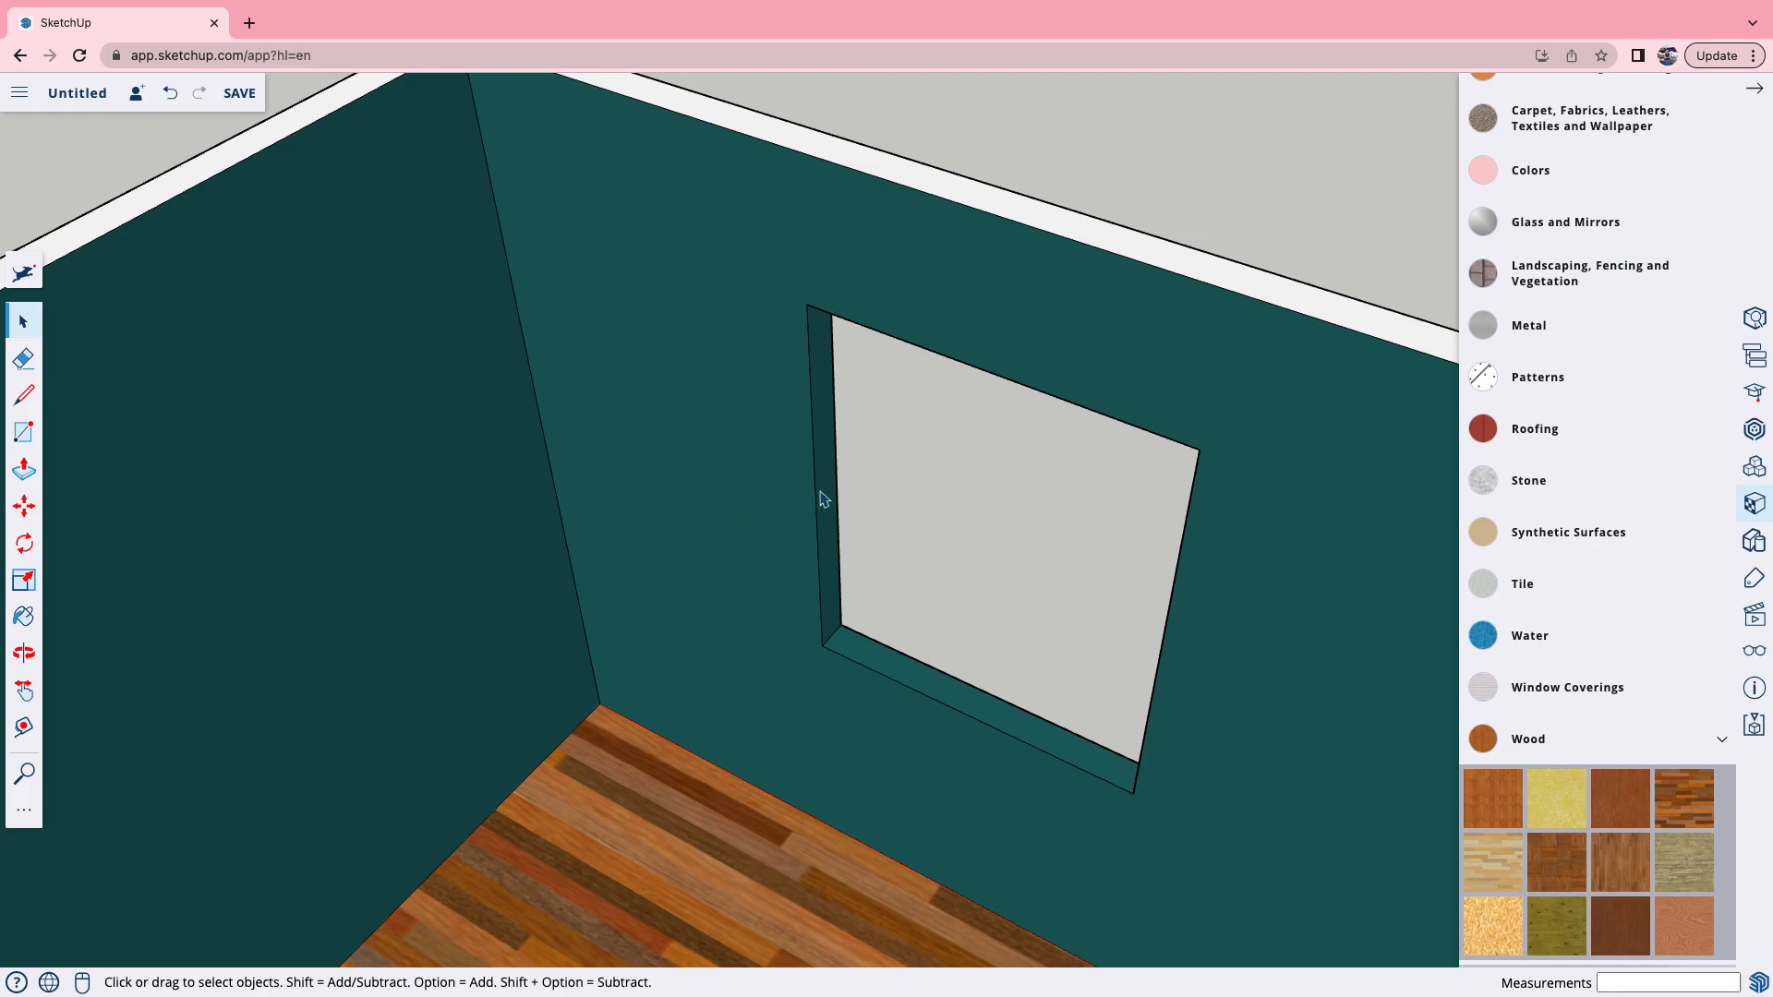
scroll(994, 389, "down", 10)
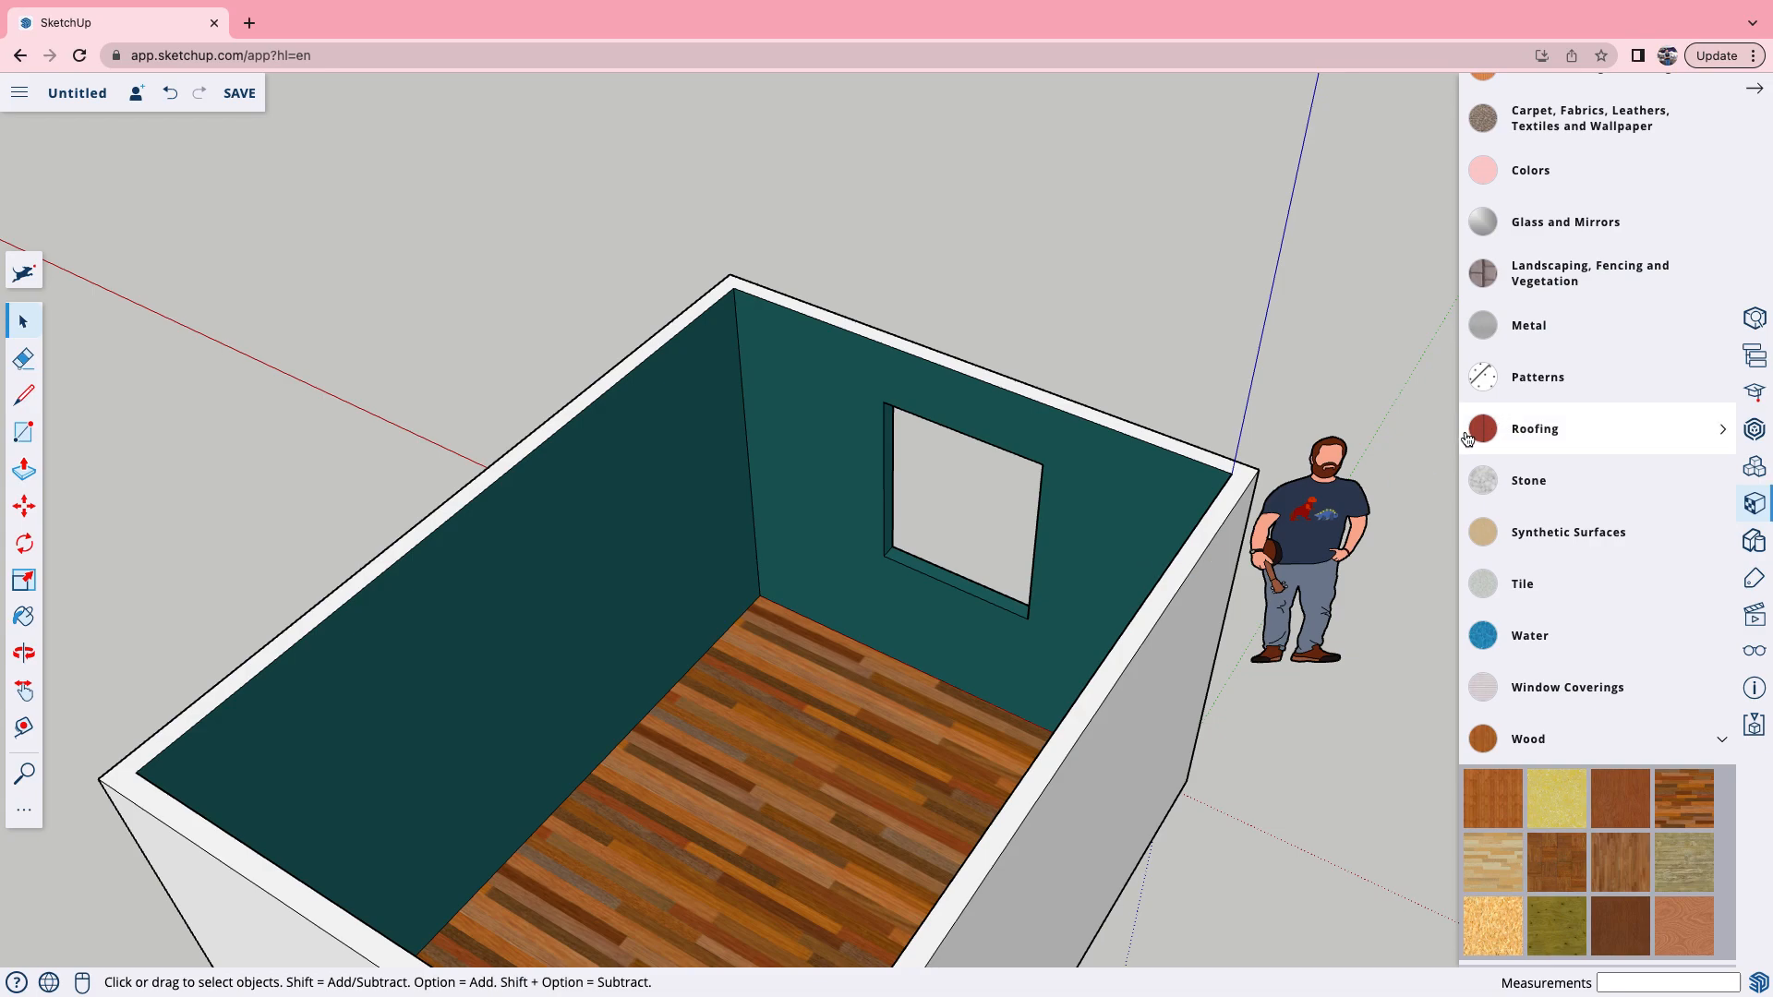
scroll(989, 495, "up", 1)
scroll(990, 496, "up", 2)
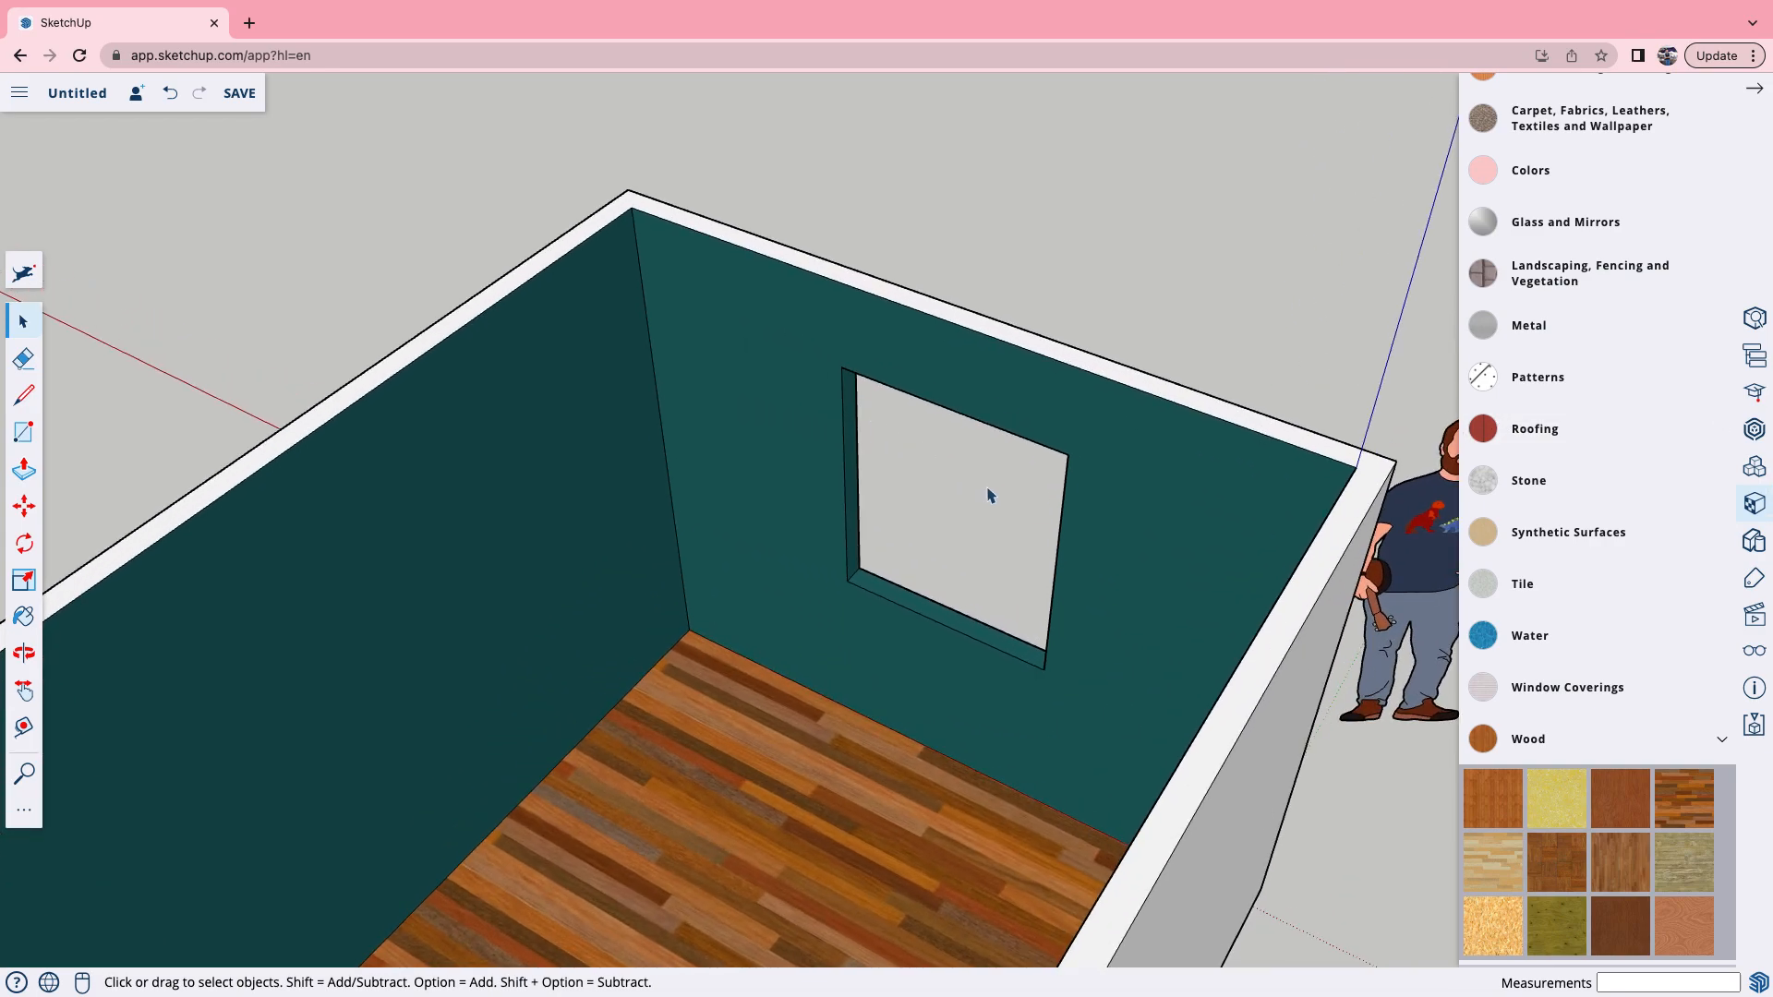
left_click(24, 653)
left_click_drag(526, 633, 1043, 632)
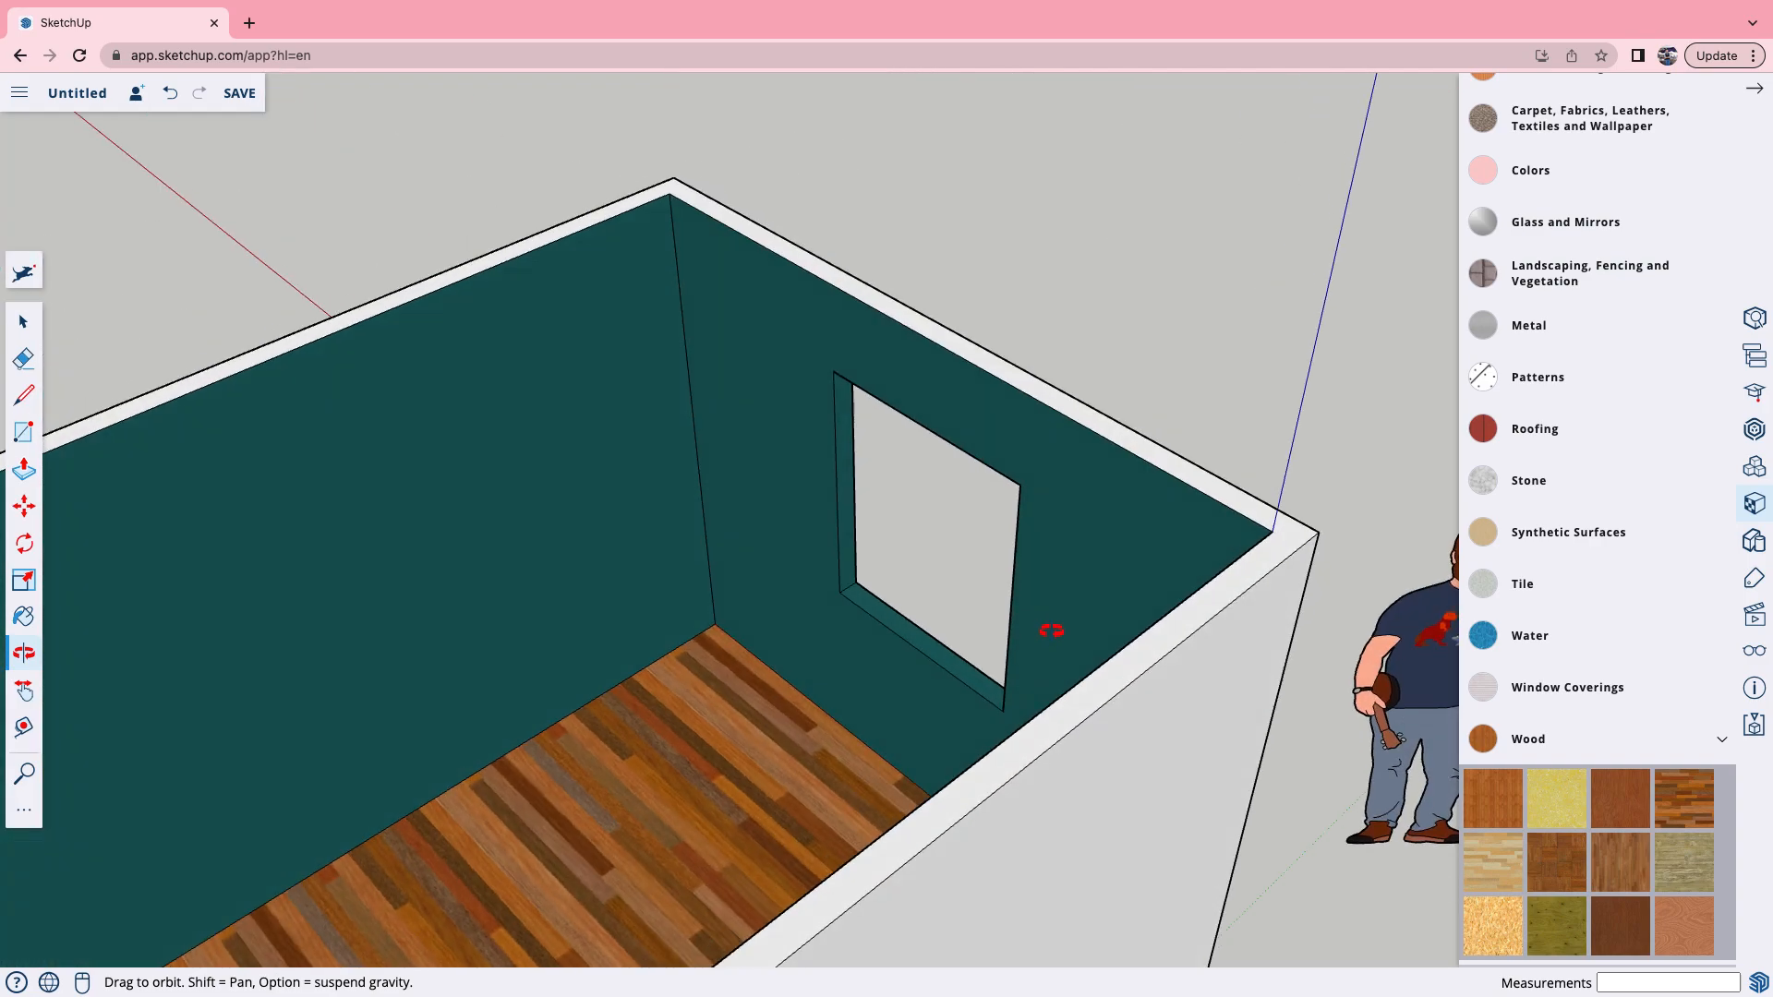
scroll(1043, 633, "down", 6)
left_click_drag(1028, 803, 1049, 515)
scroll(1141, 537, "up", 10)
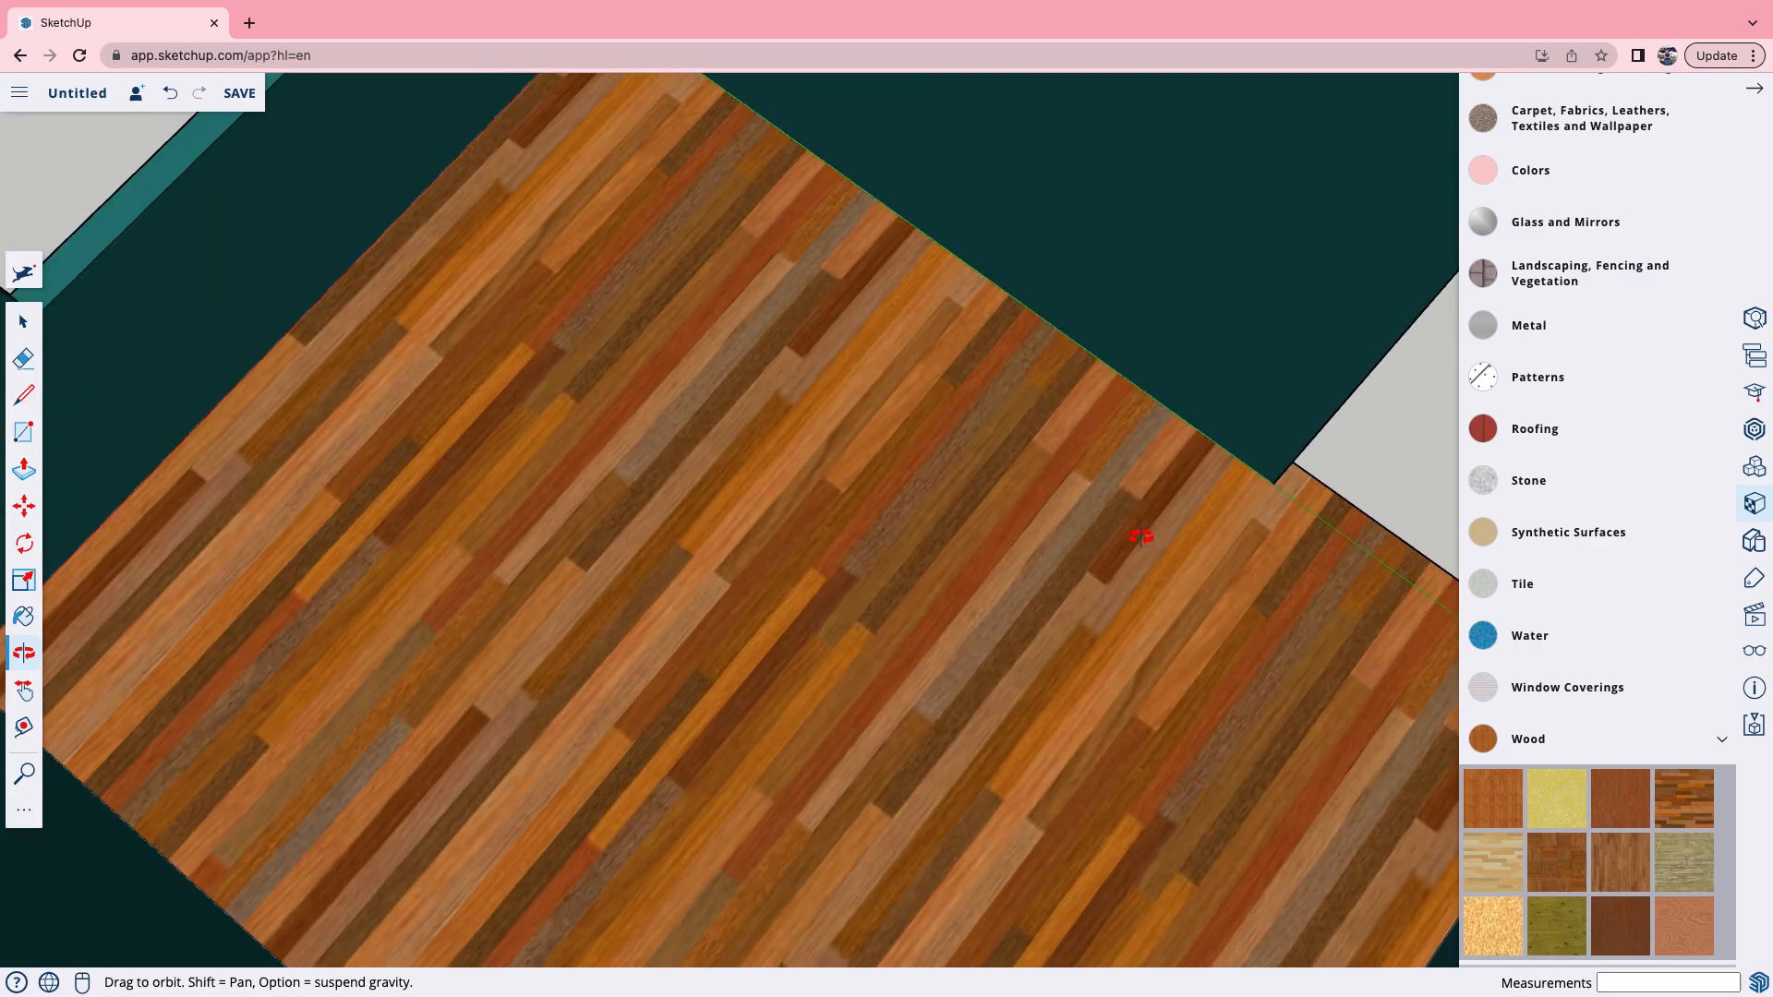
scroll(1142, 537, "down", 10)
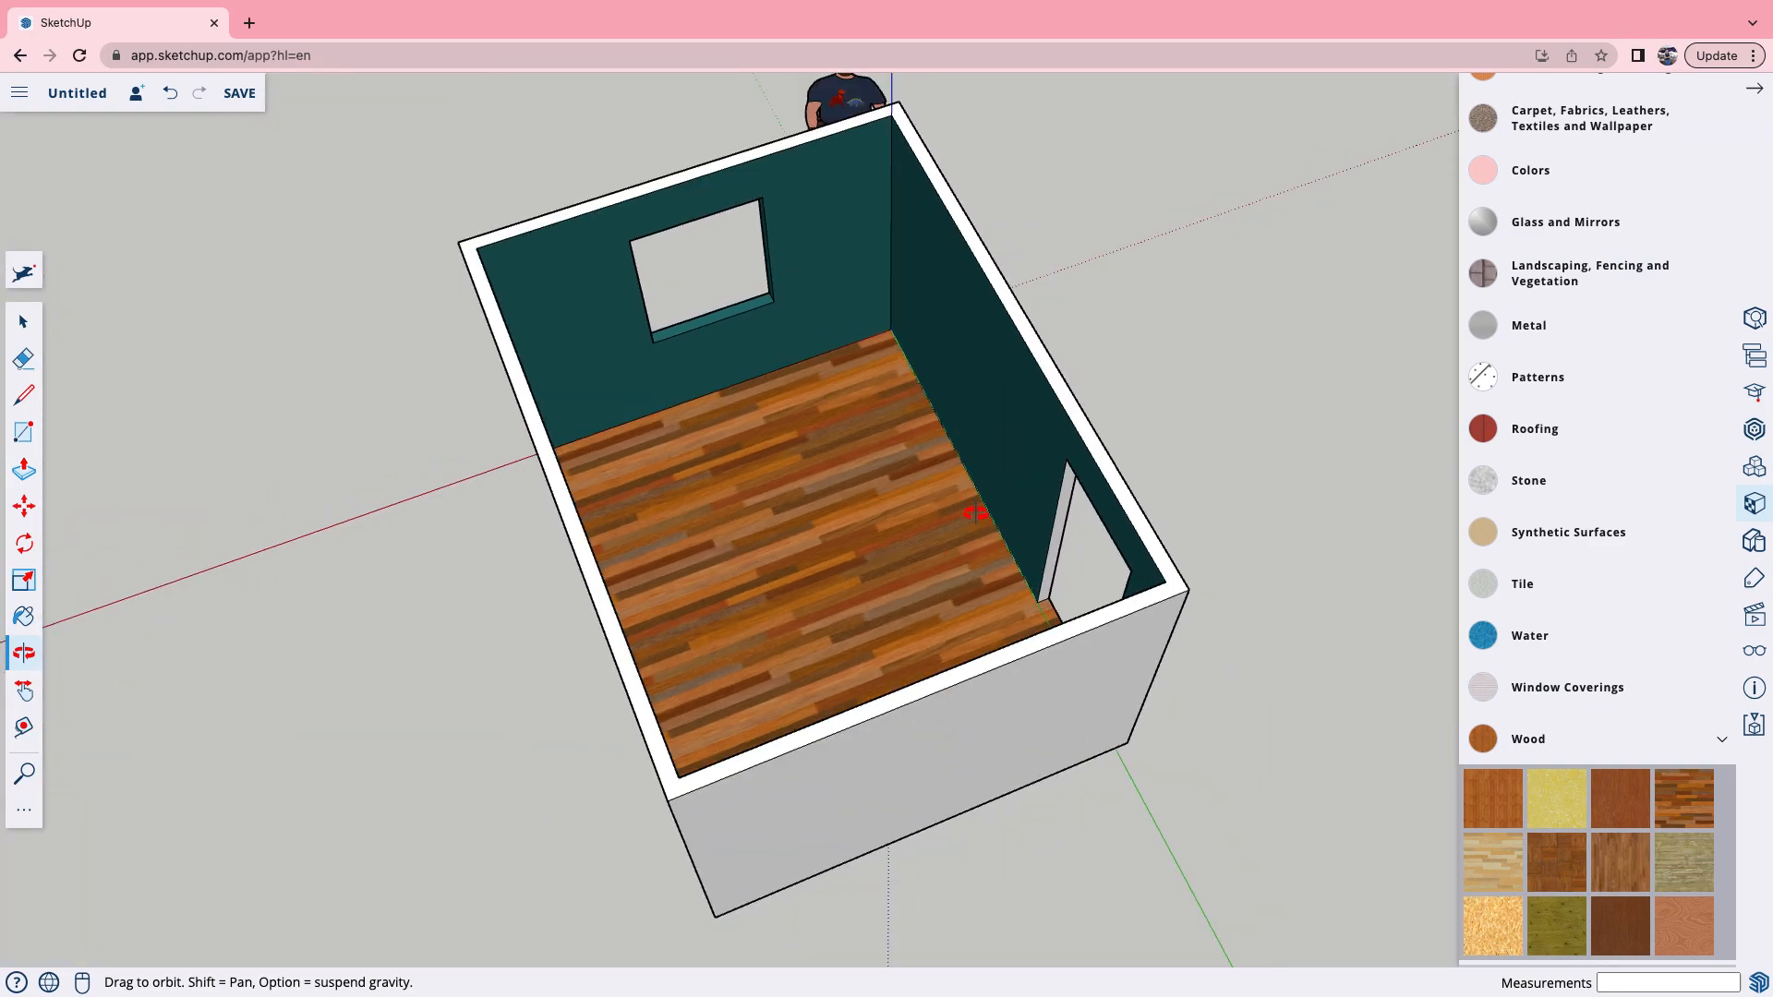
left_click_drag(975, 513, 791, 293)
scroll(831, 312, "up", 8)
scroll(831, 311, "up", 3)
left_click_drag(1013, 504, 693, 515)
scroll(791, 507, "down", 10)
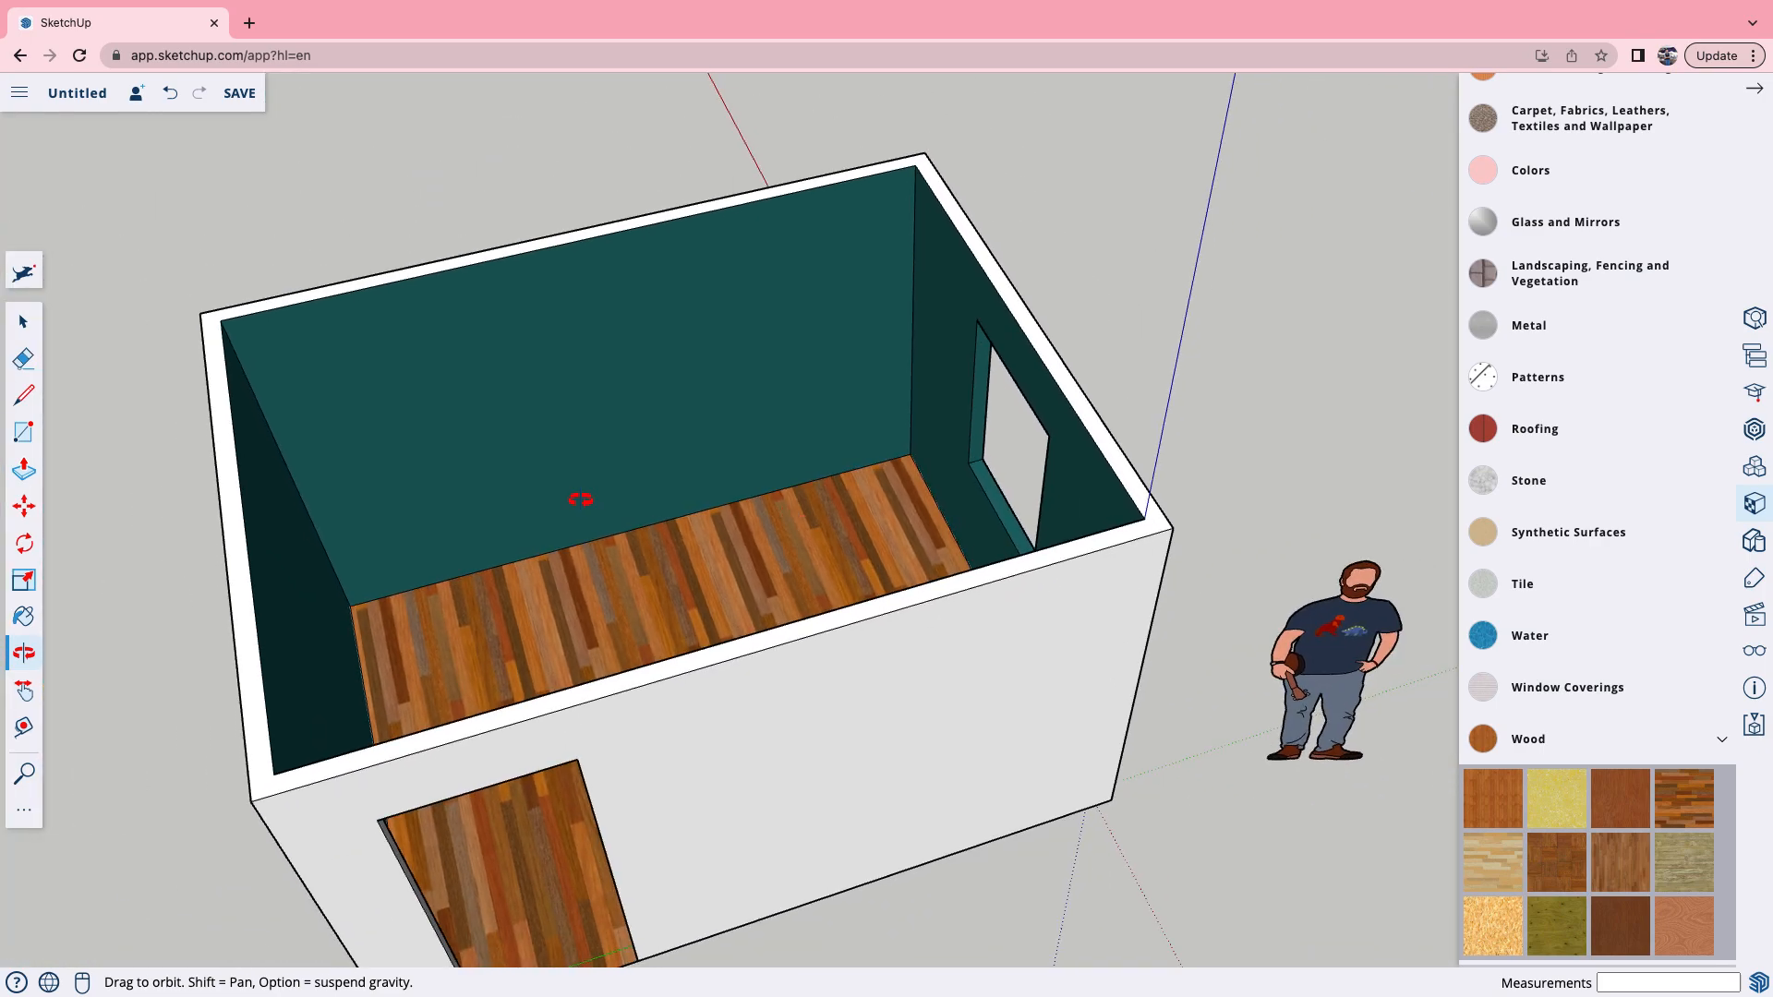
left_click_drag(581, 499, 711, 523)
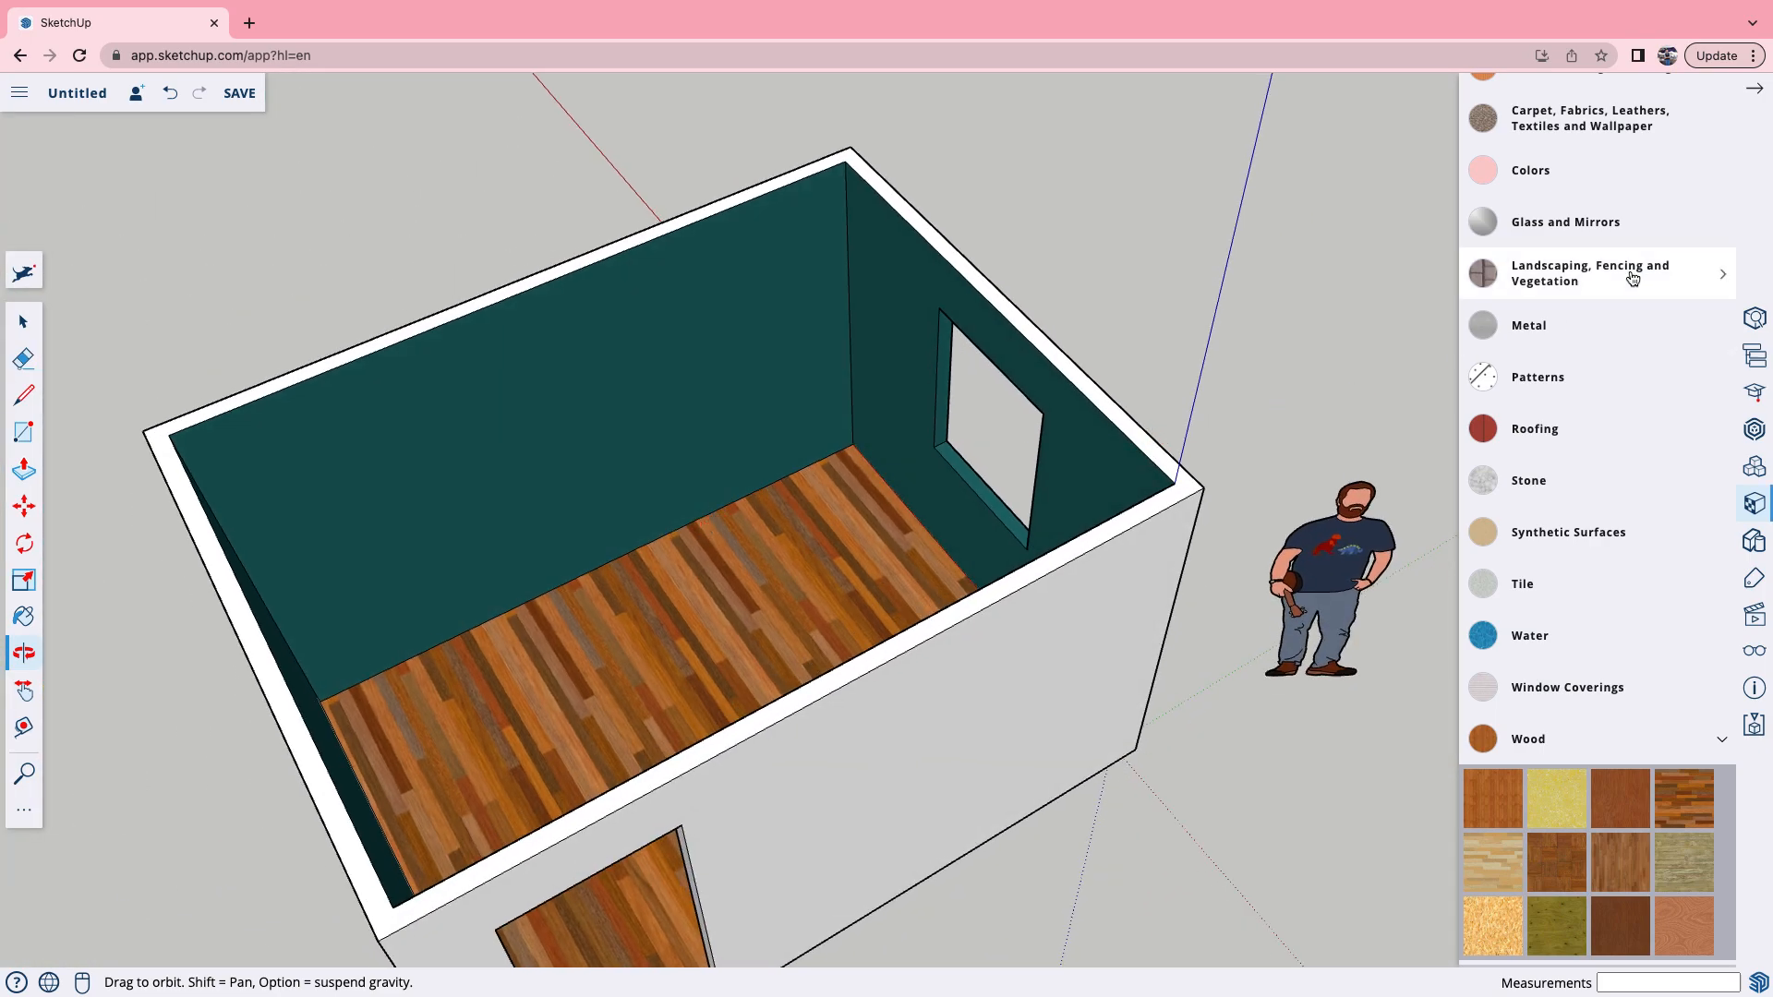
scroll(1611, 282, "up", 5)
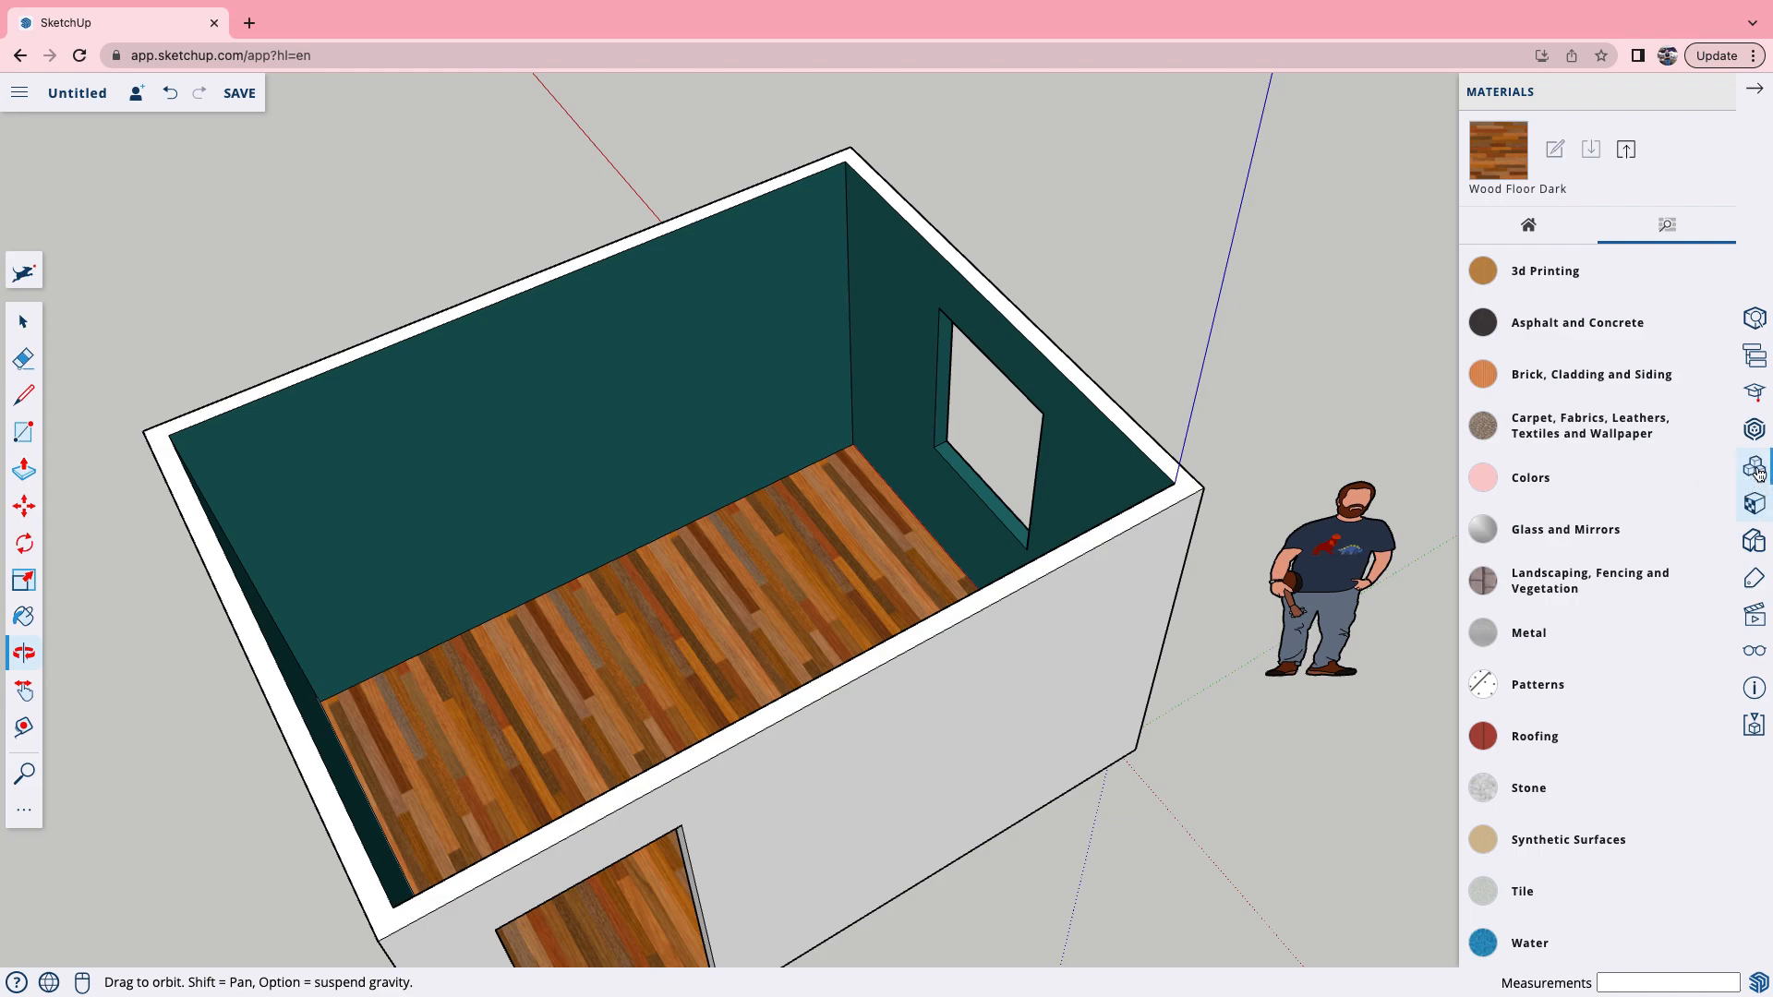
Step: Close the Materials panel and bring up the 3D Warehouse search in the Components panel
left_click(1754, 469)
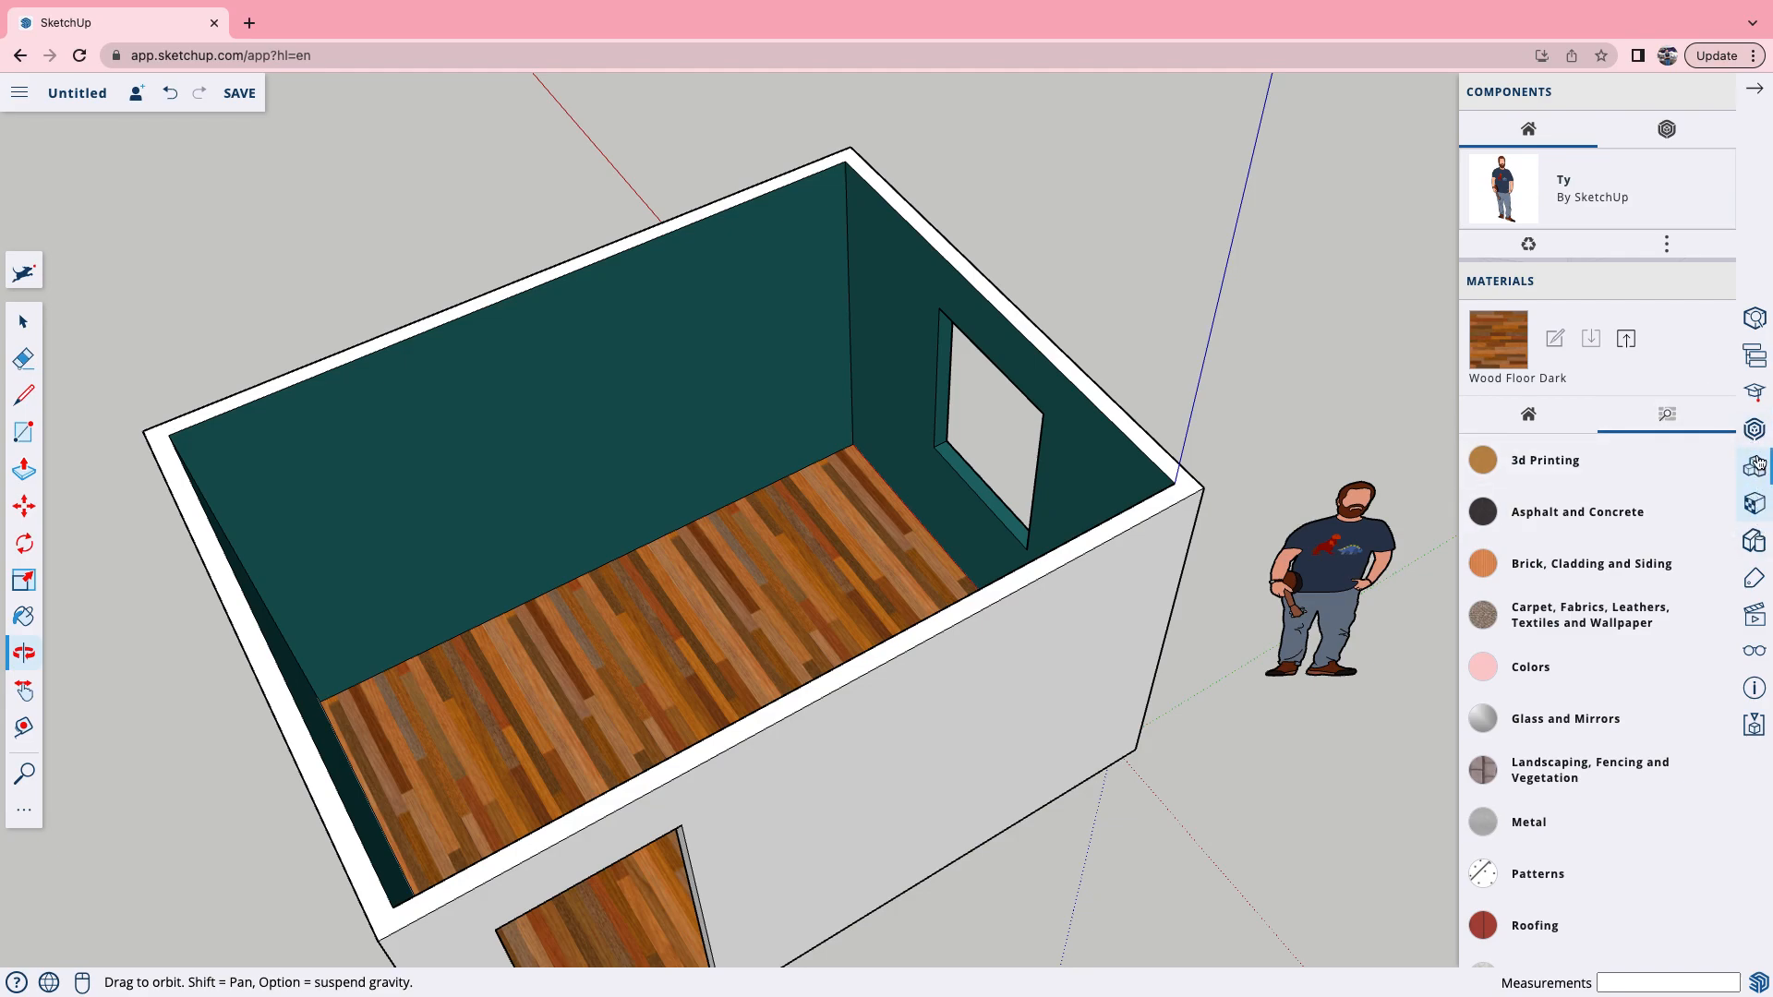
left_click(1752, 503)
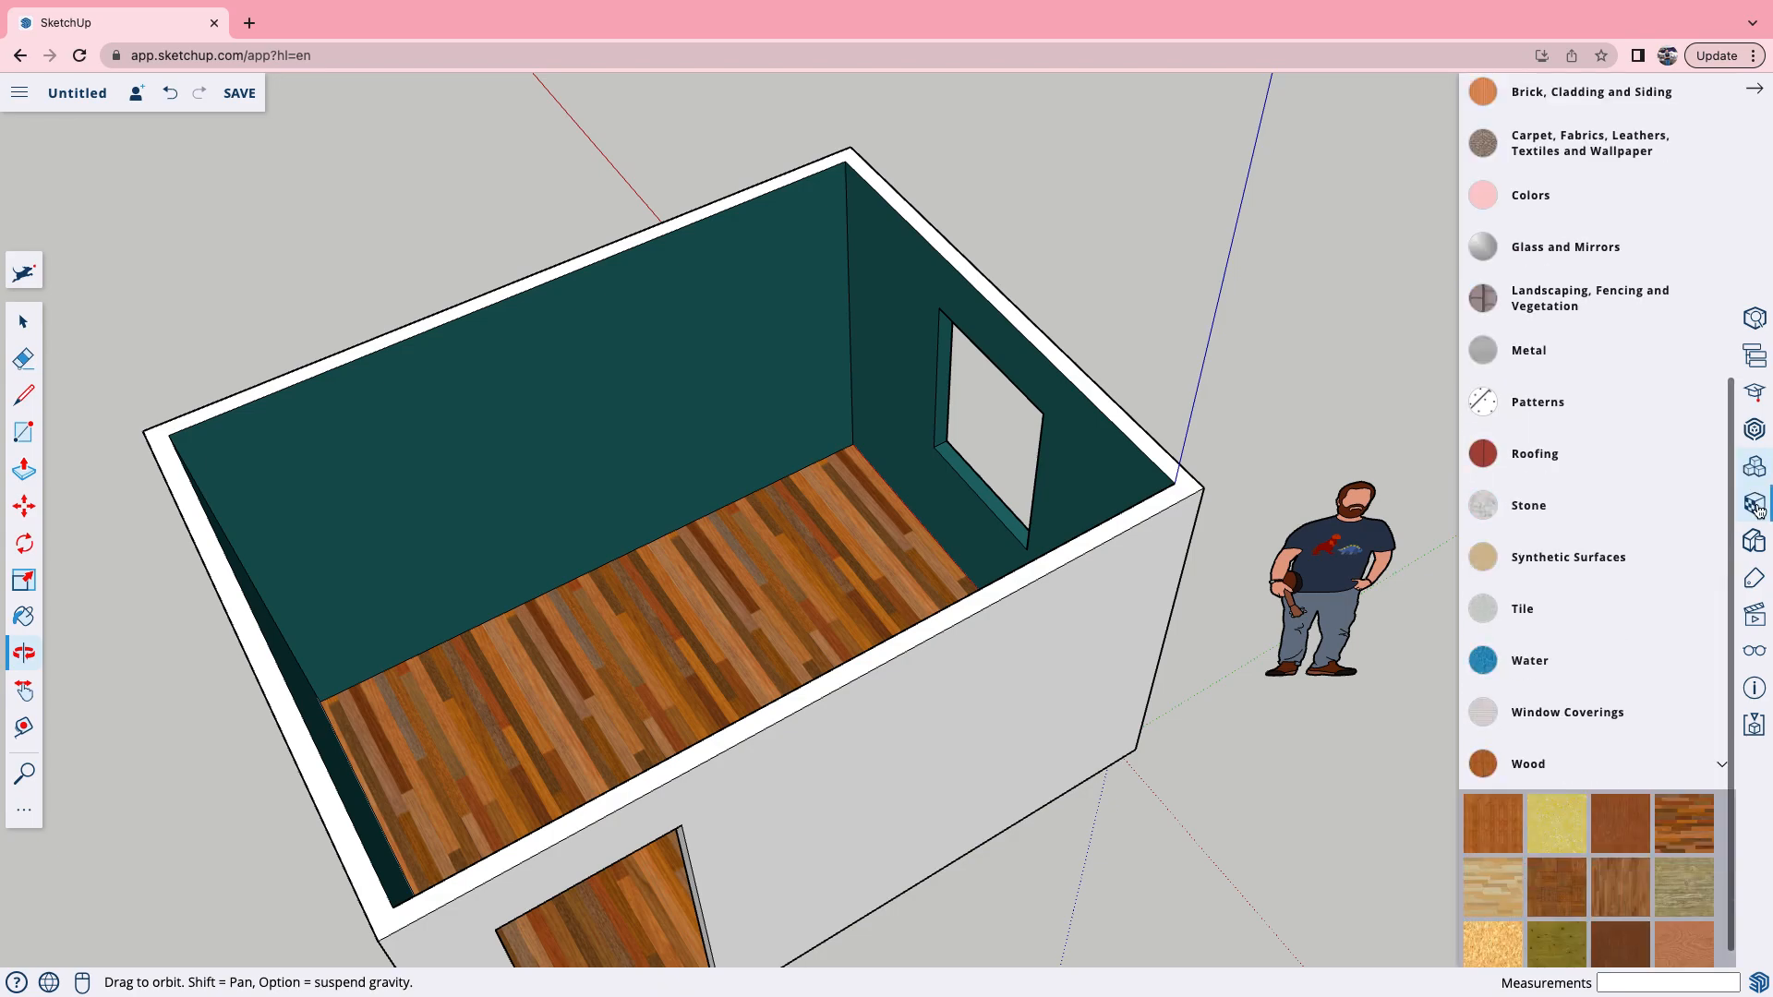
scroll(1670, 471, "up", 5)
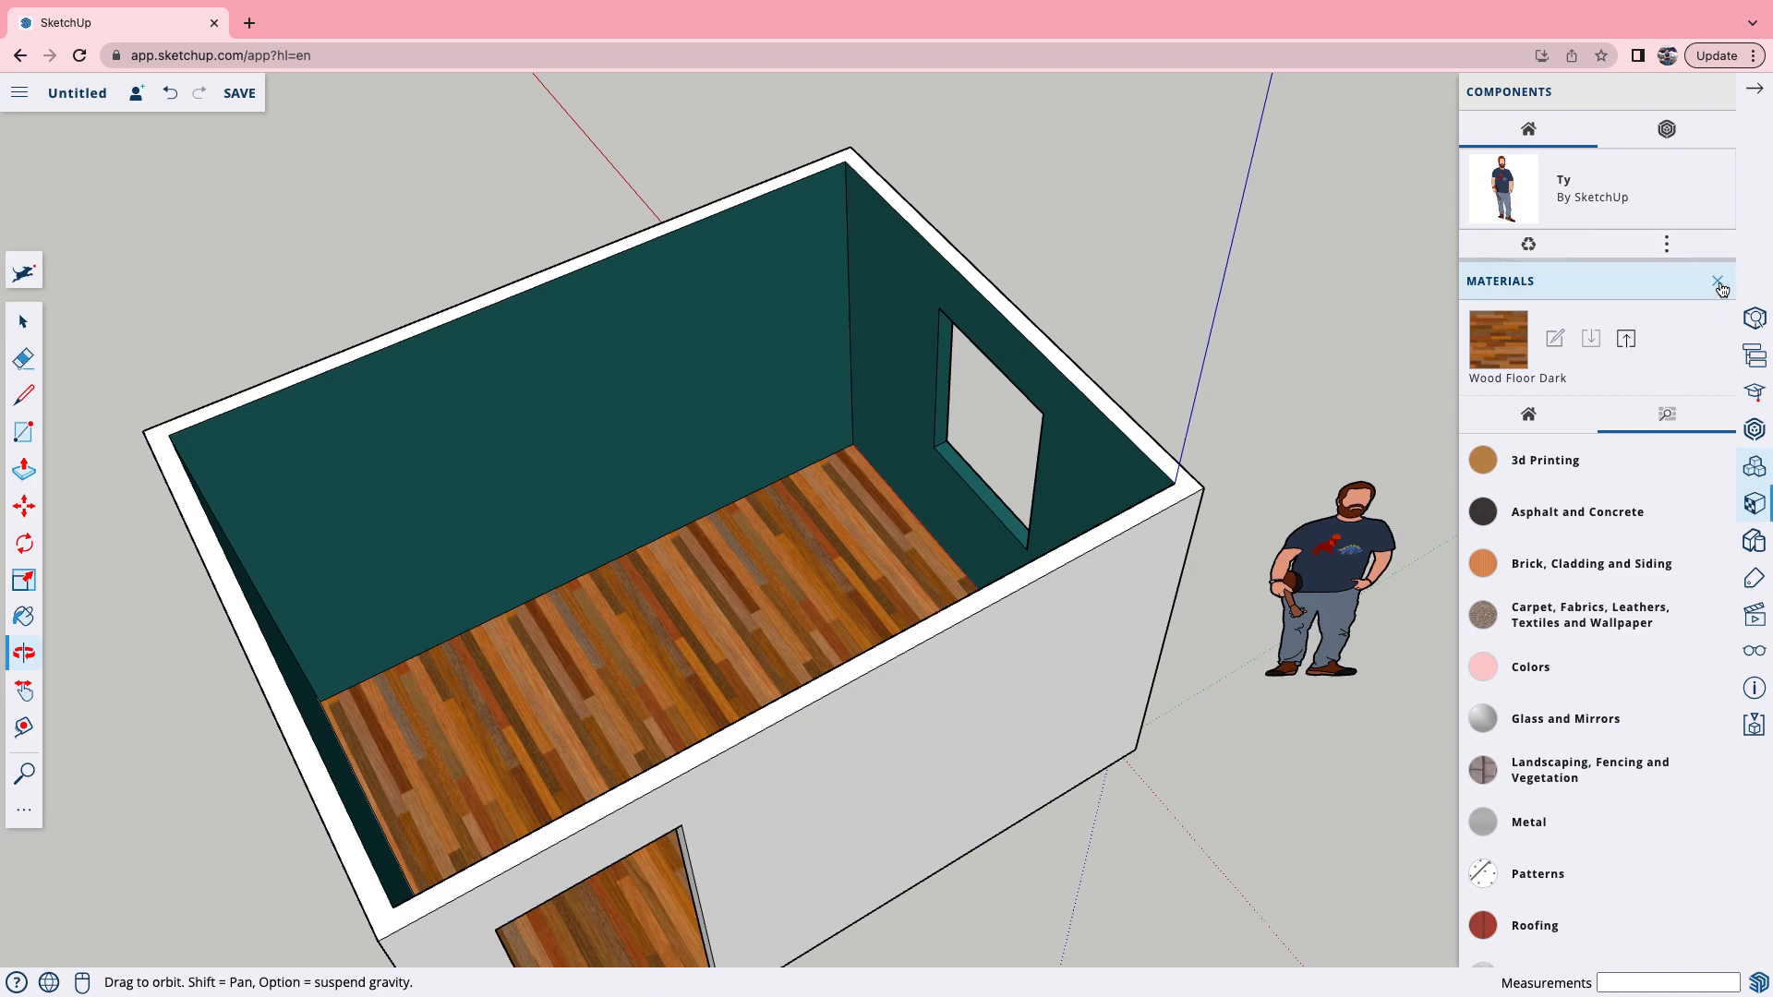
left_click(1718, 282)
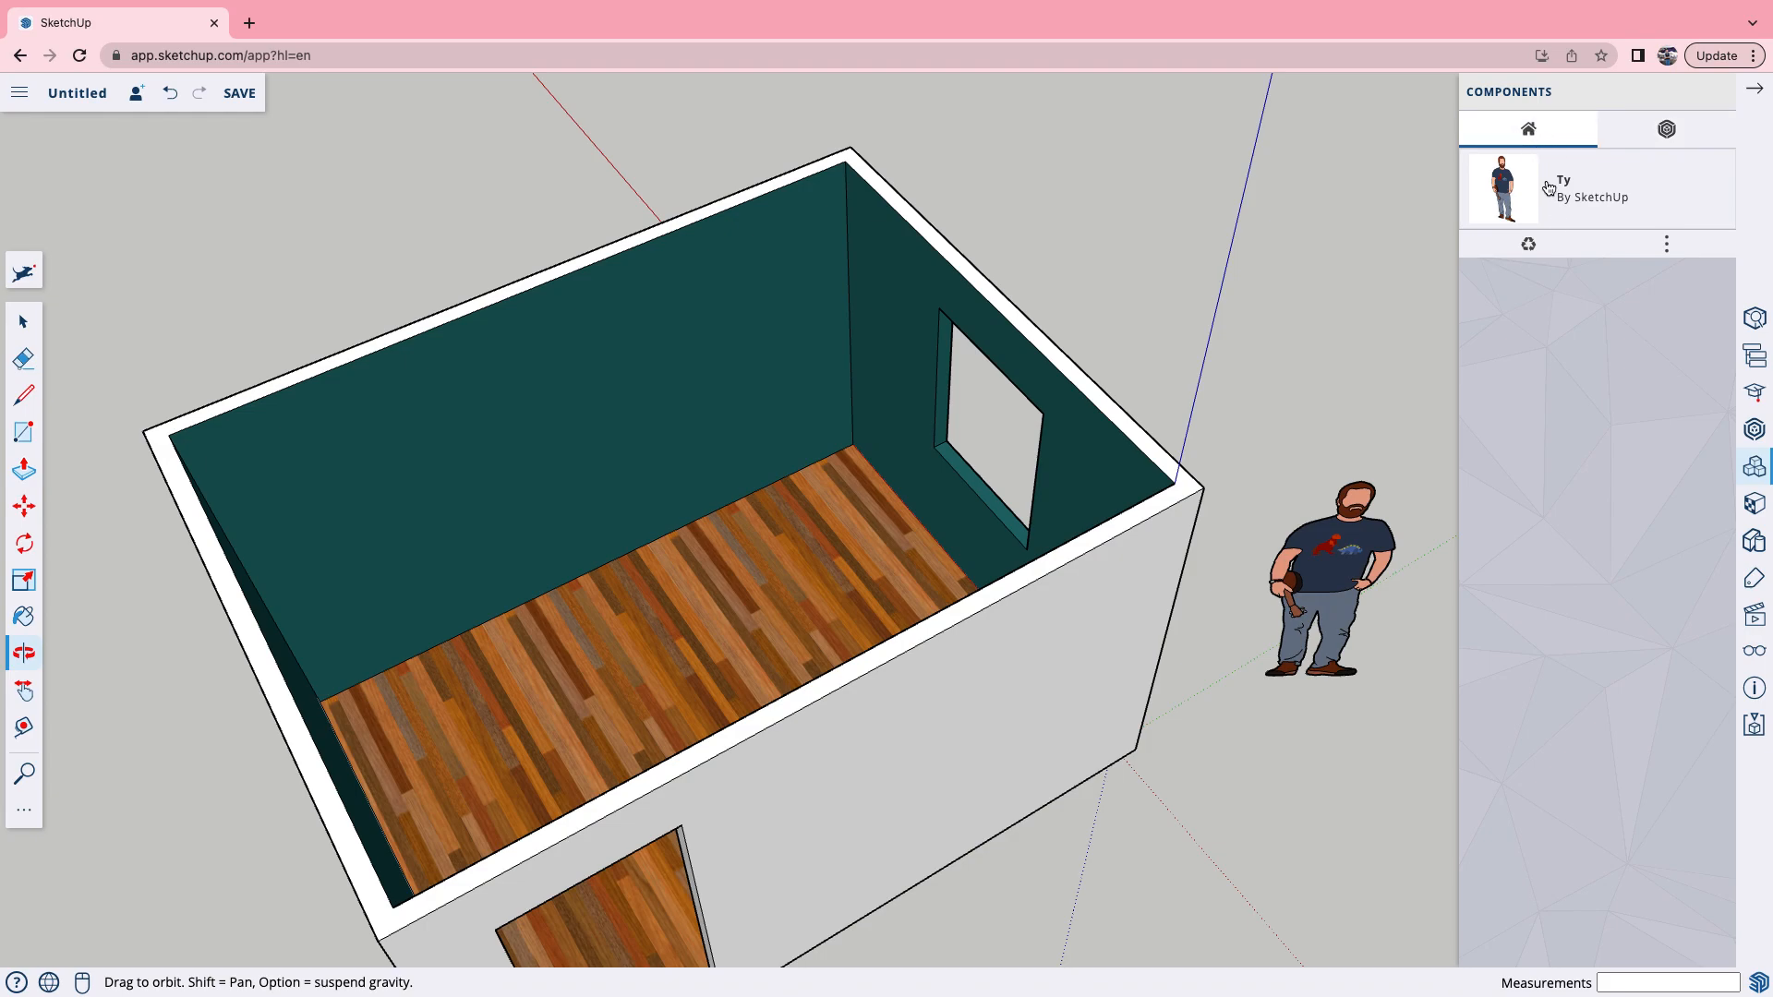
left_click(1668, 132)
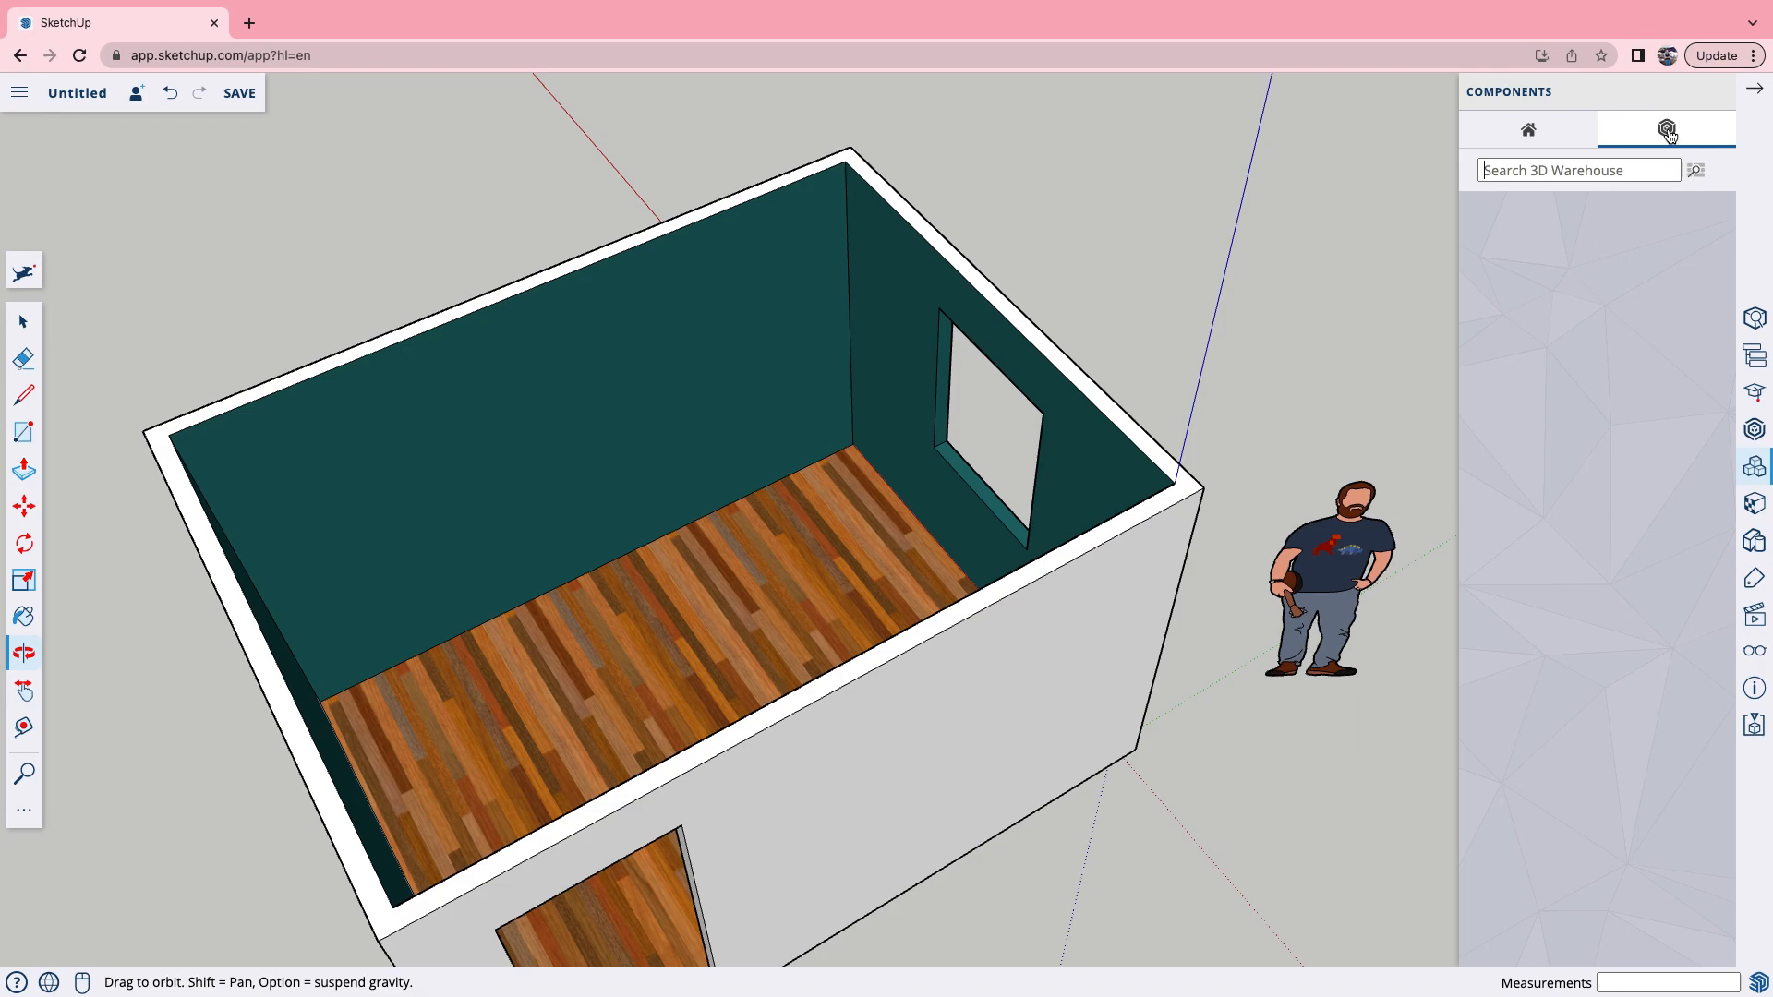
Step: Search the 3D Warehouse for 'bed', accepting the cookie notice along the way
left_click(1531, 172)
type("bed")
key("Return")
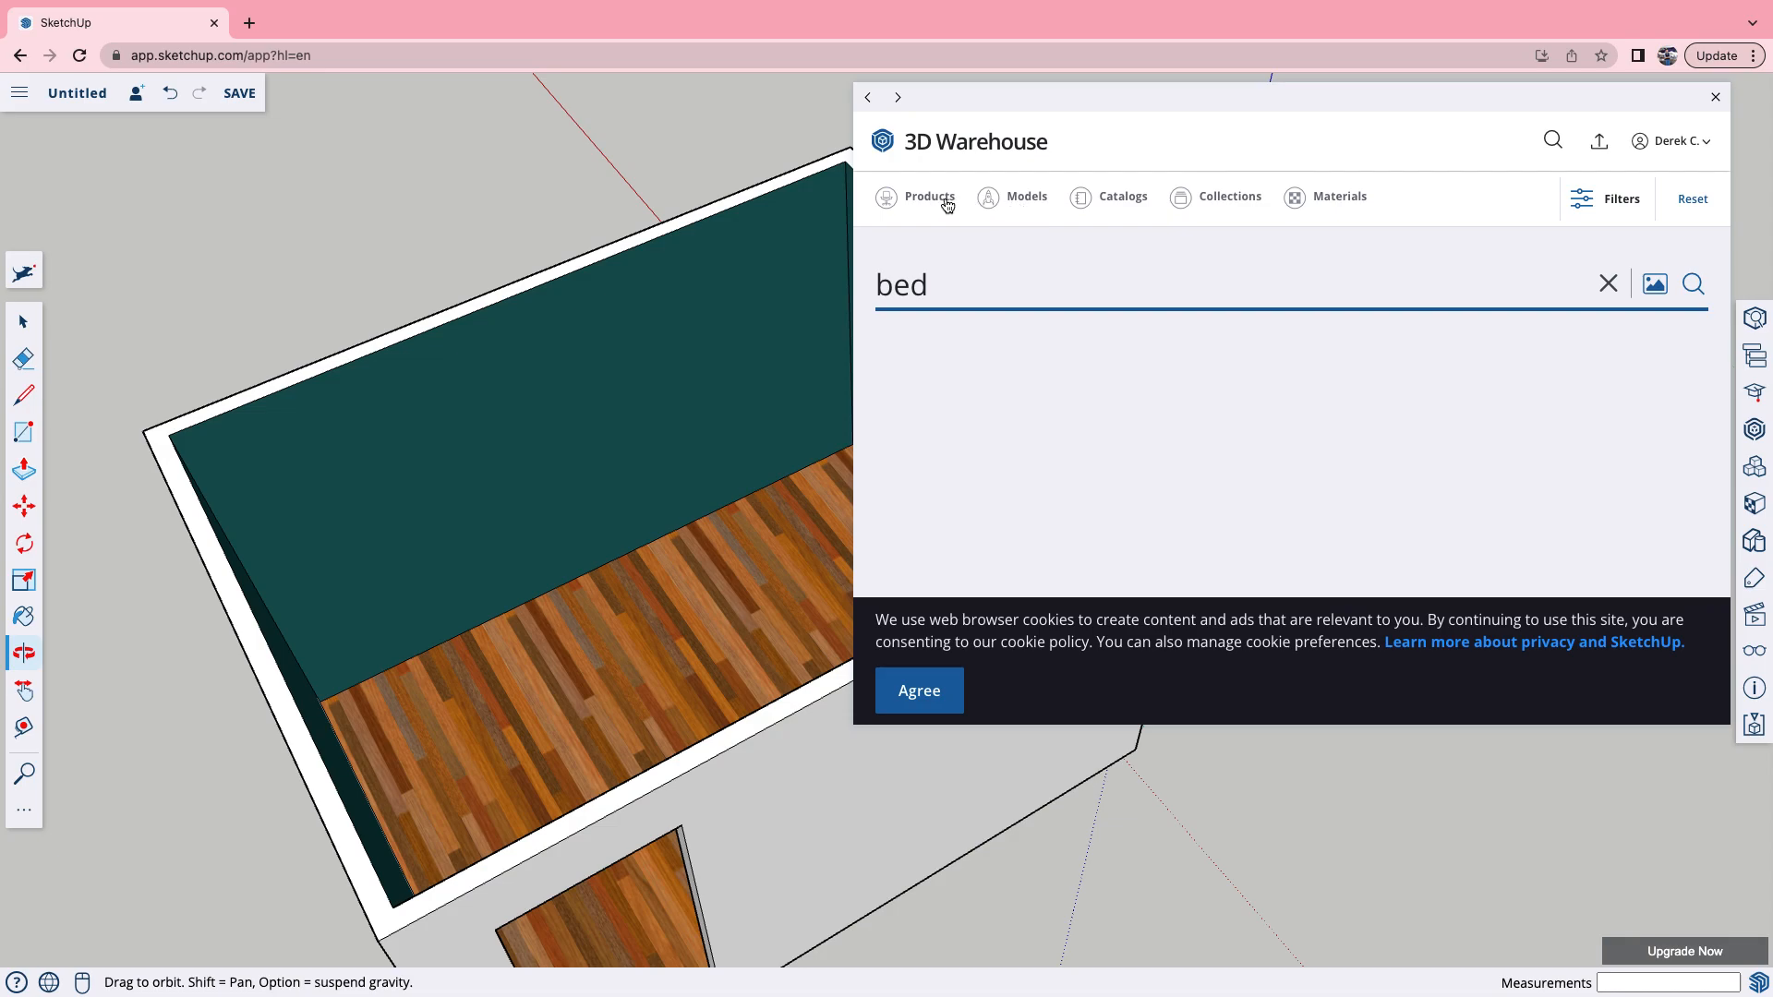
left_click(928, 690)
left_click(1552, 145)
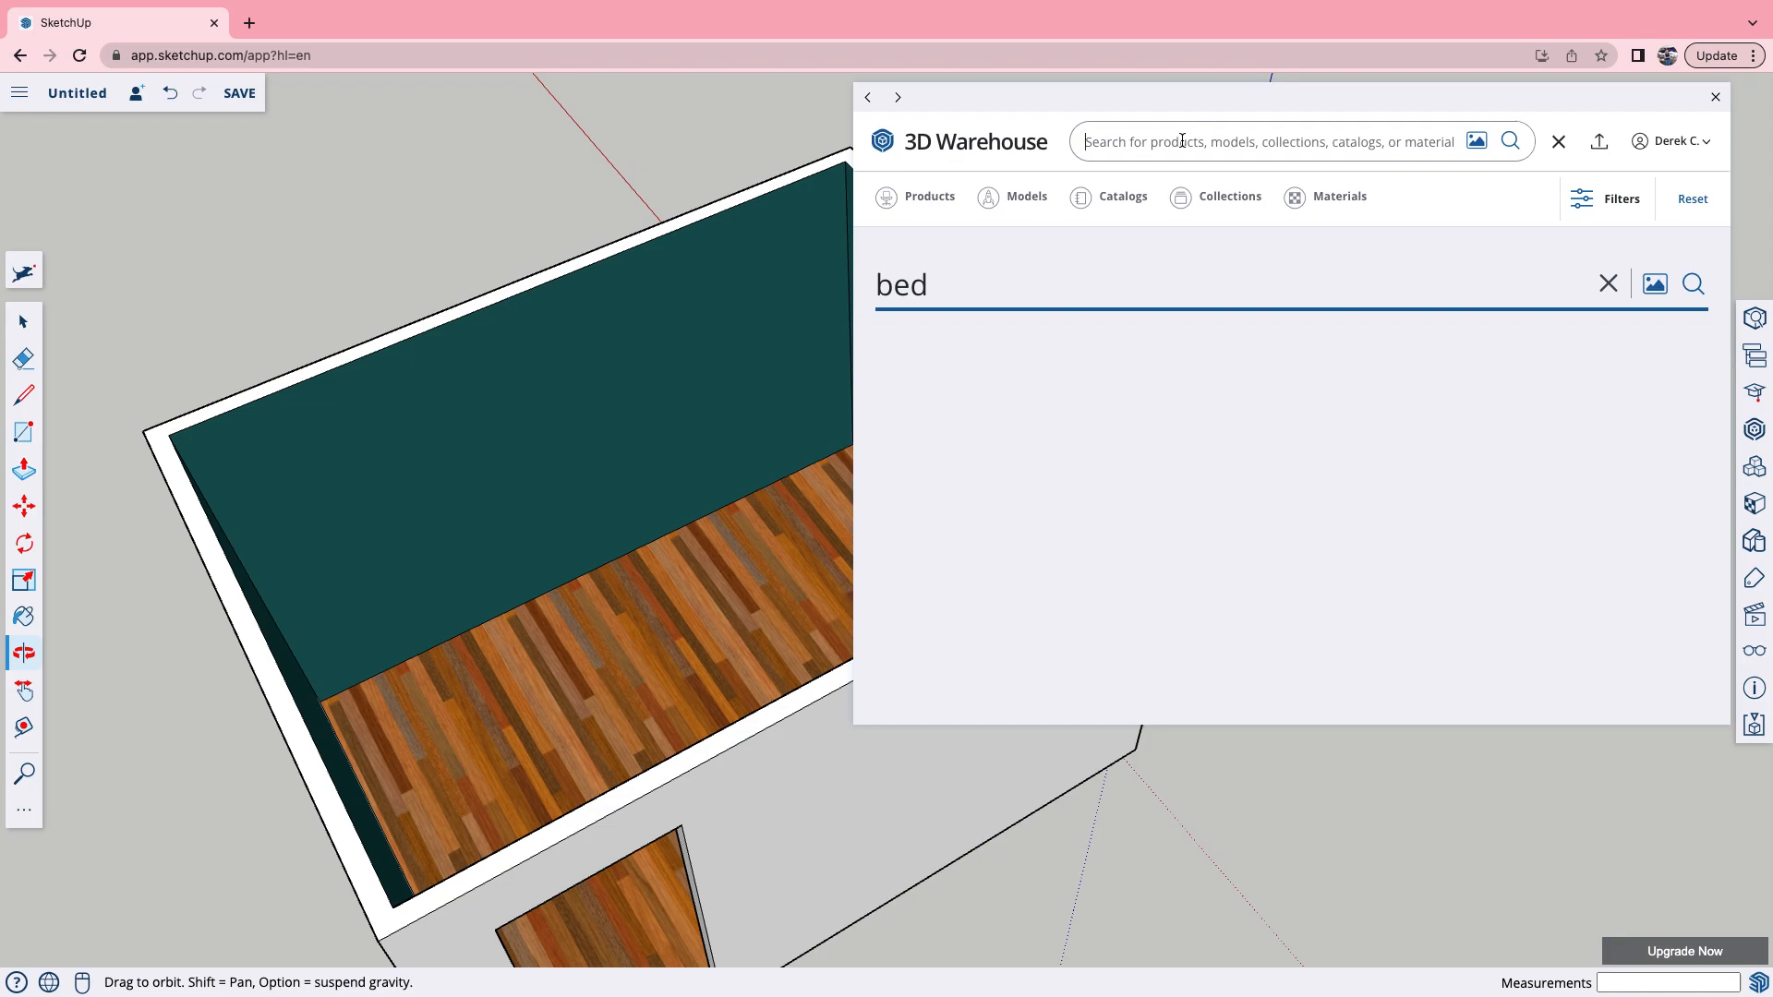
type("b")
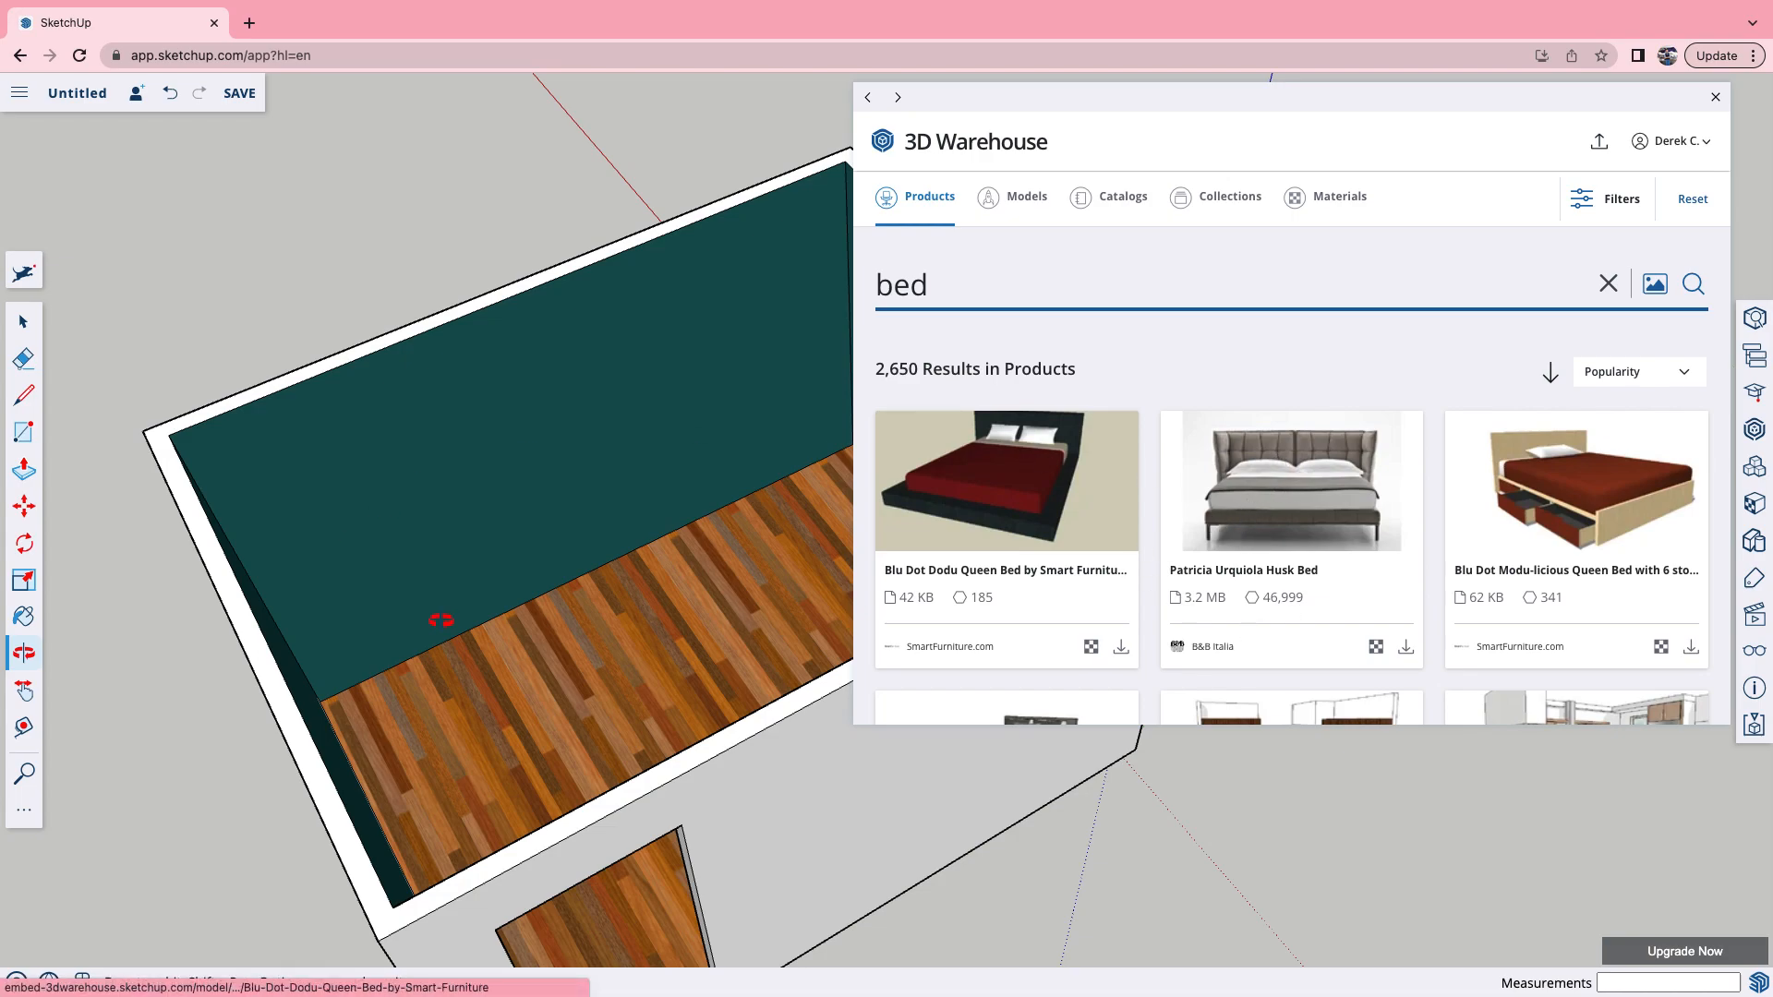
scroll(1198, 499, "down", 3)
scroll(1569, 434, "up", 3)
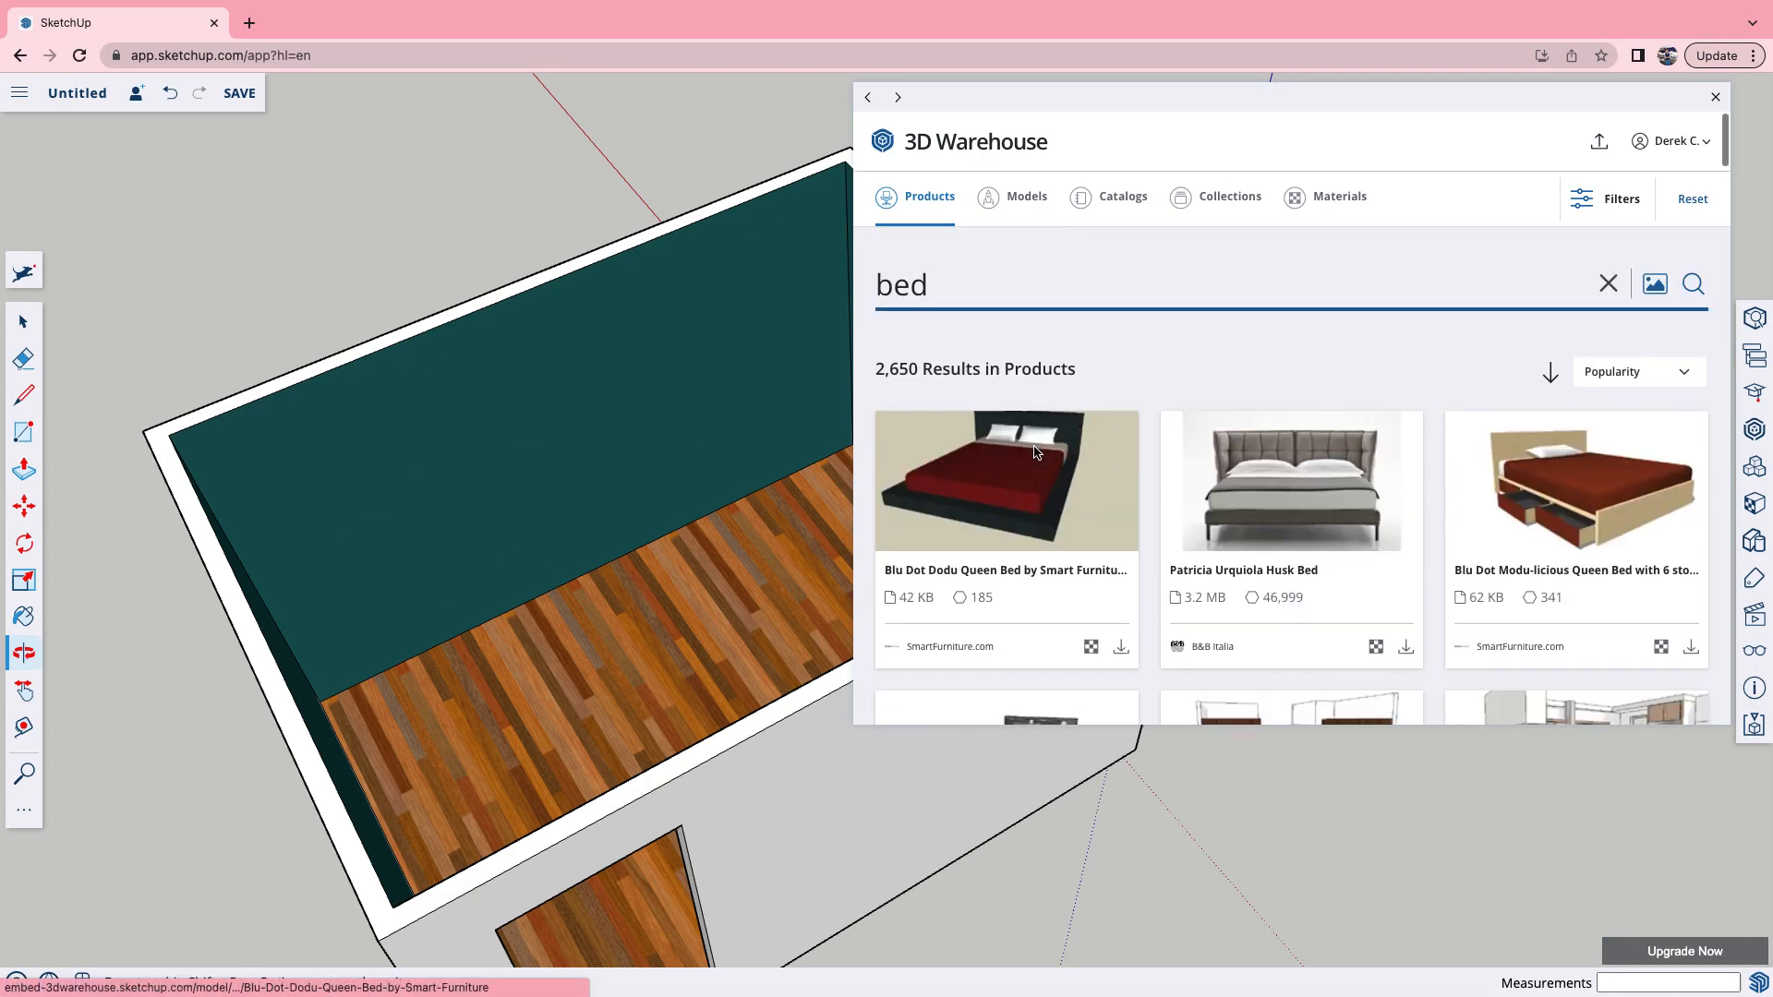
Step: Filter the bed results to files of 5 MB or less
left_click(1585, 207)
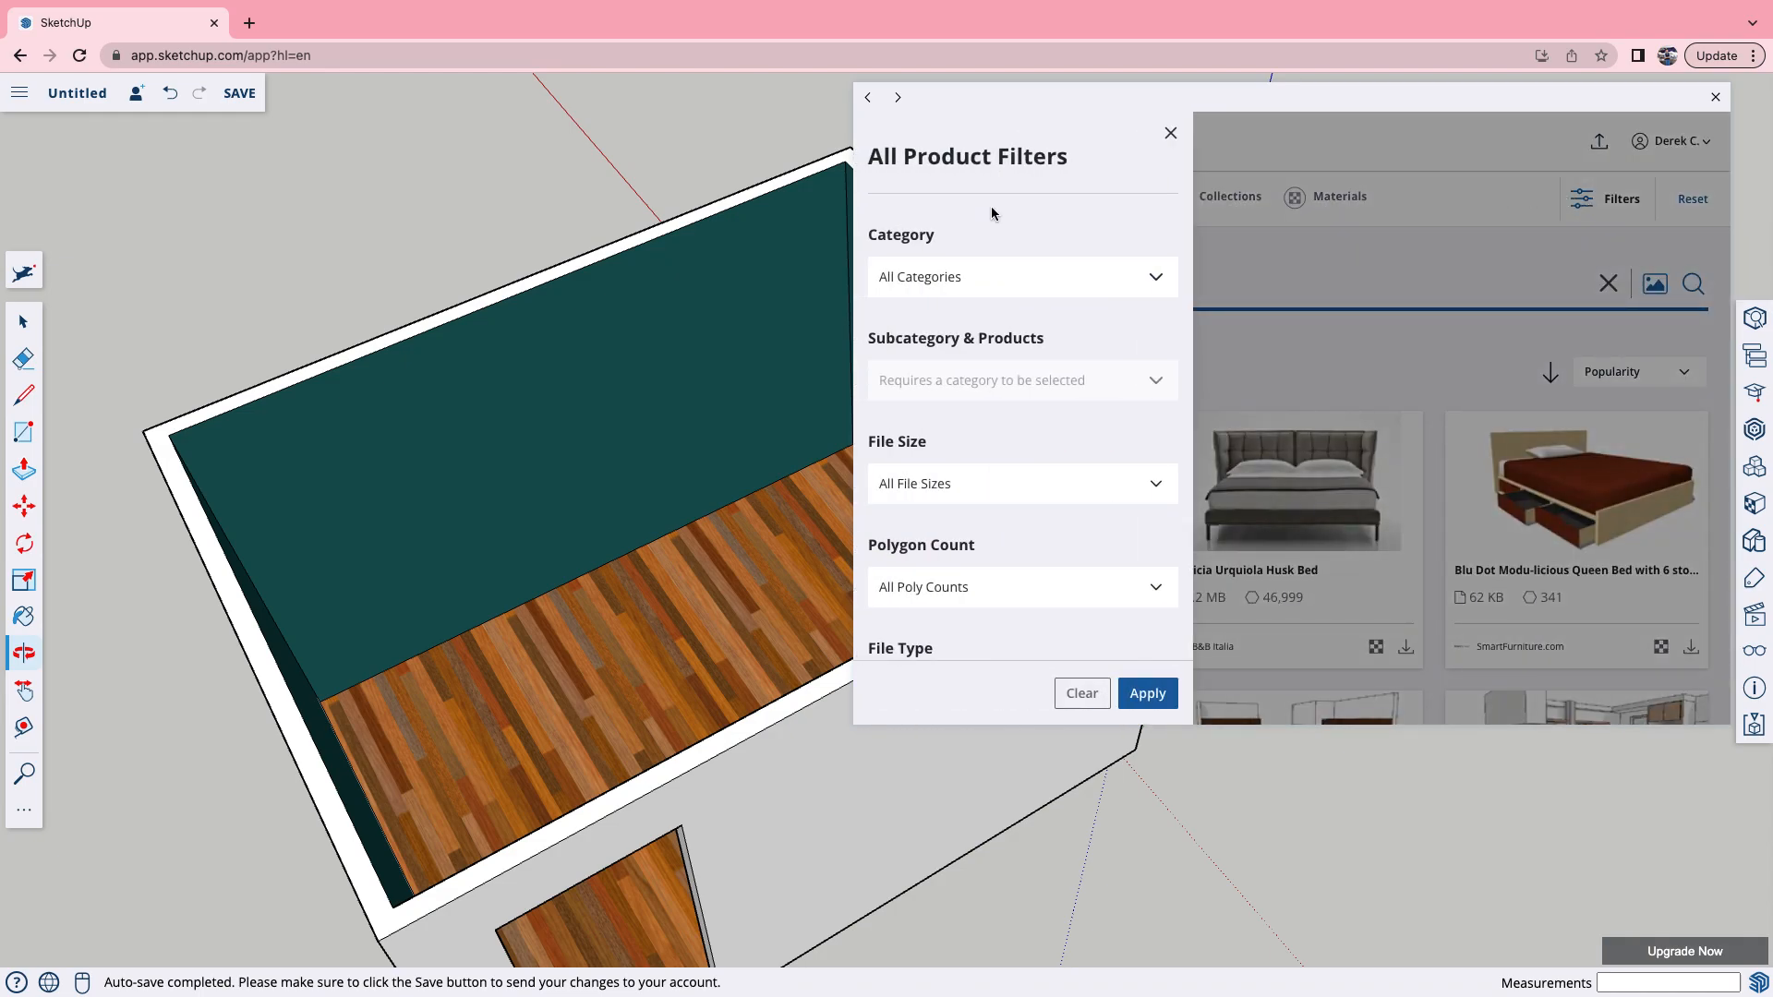
scroll(1079, 447, "down", 5)
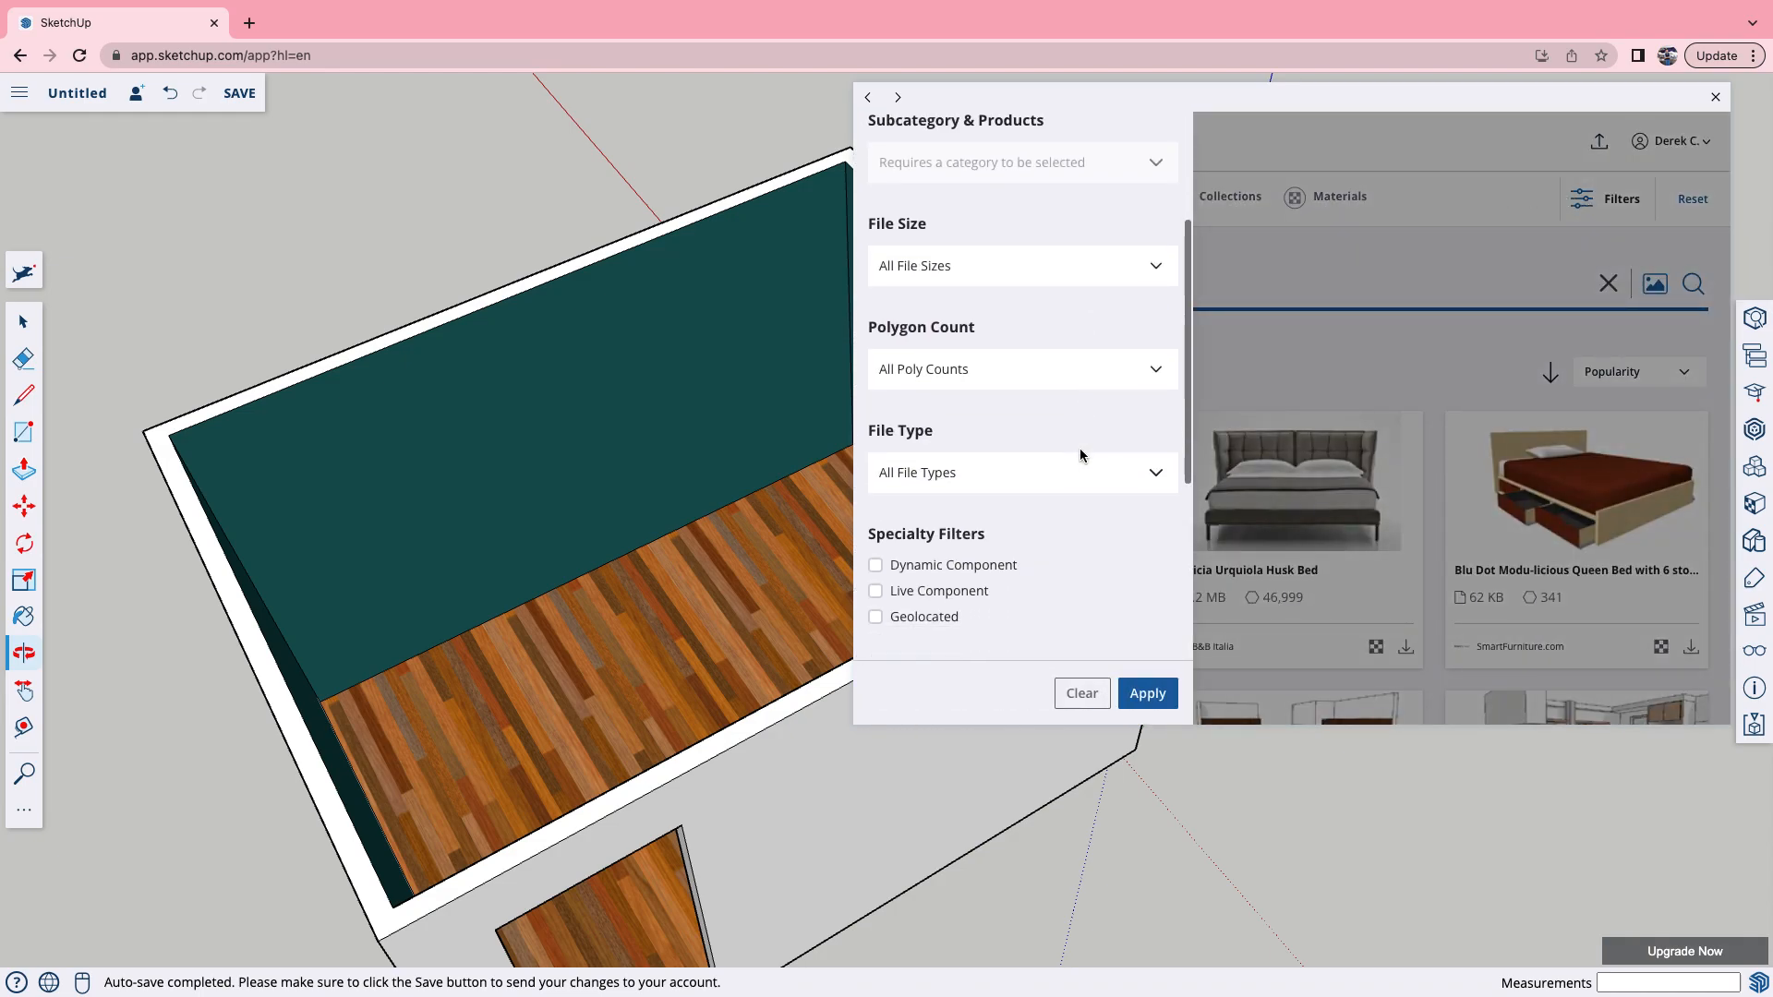
scroll(1080, 450, "up", 5)
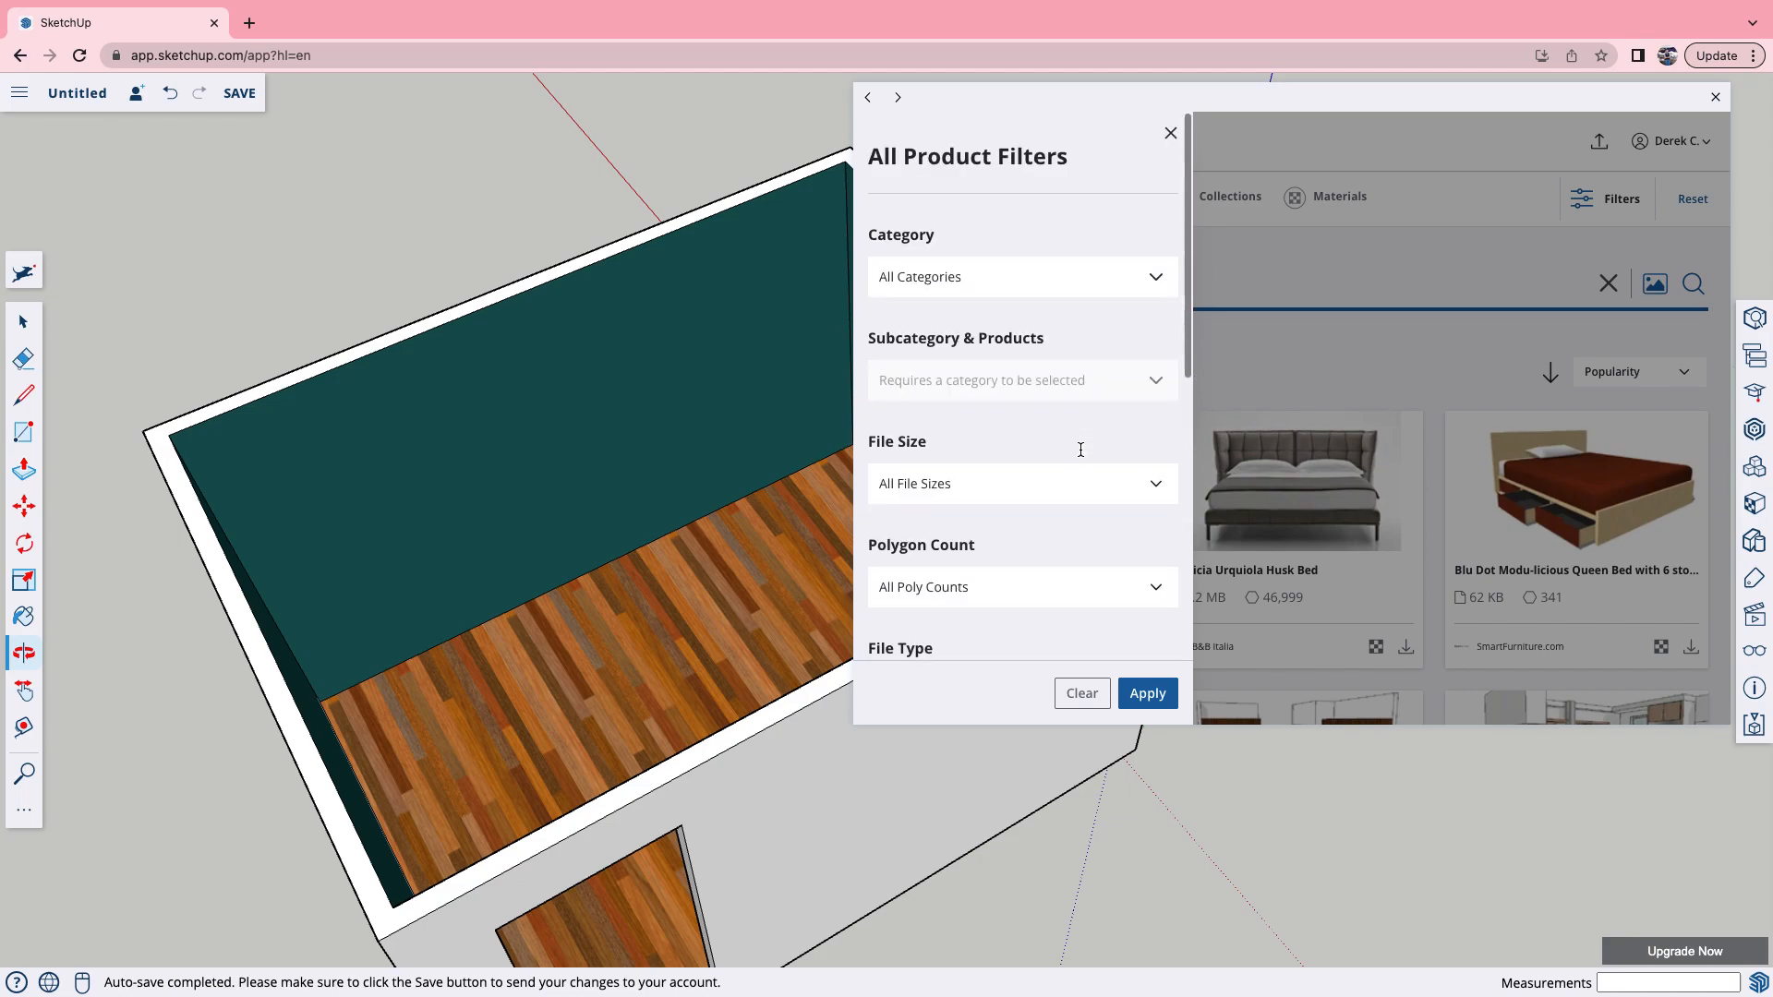
left_click(1157, 490)
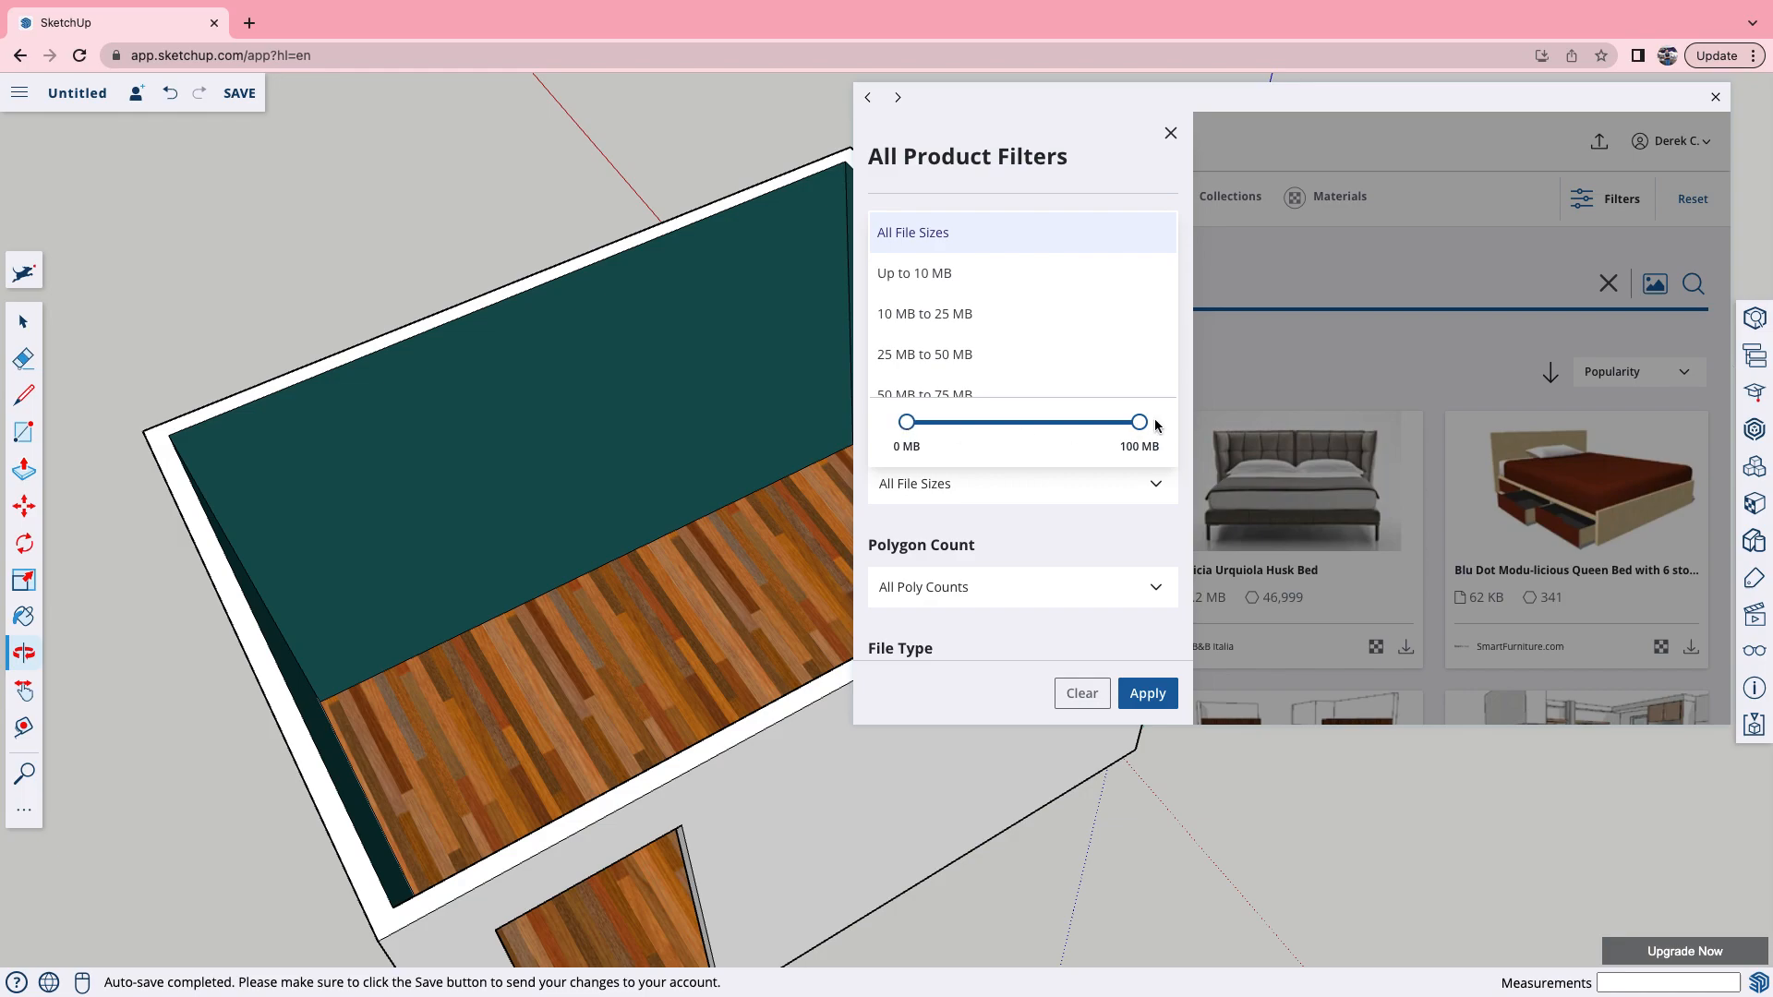
left_click_drag(1138, 422, 918, 422)
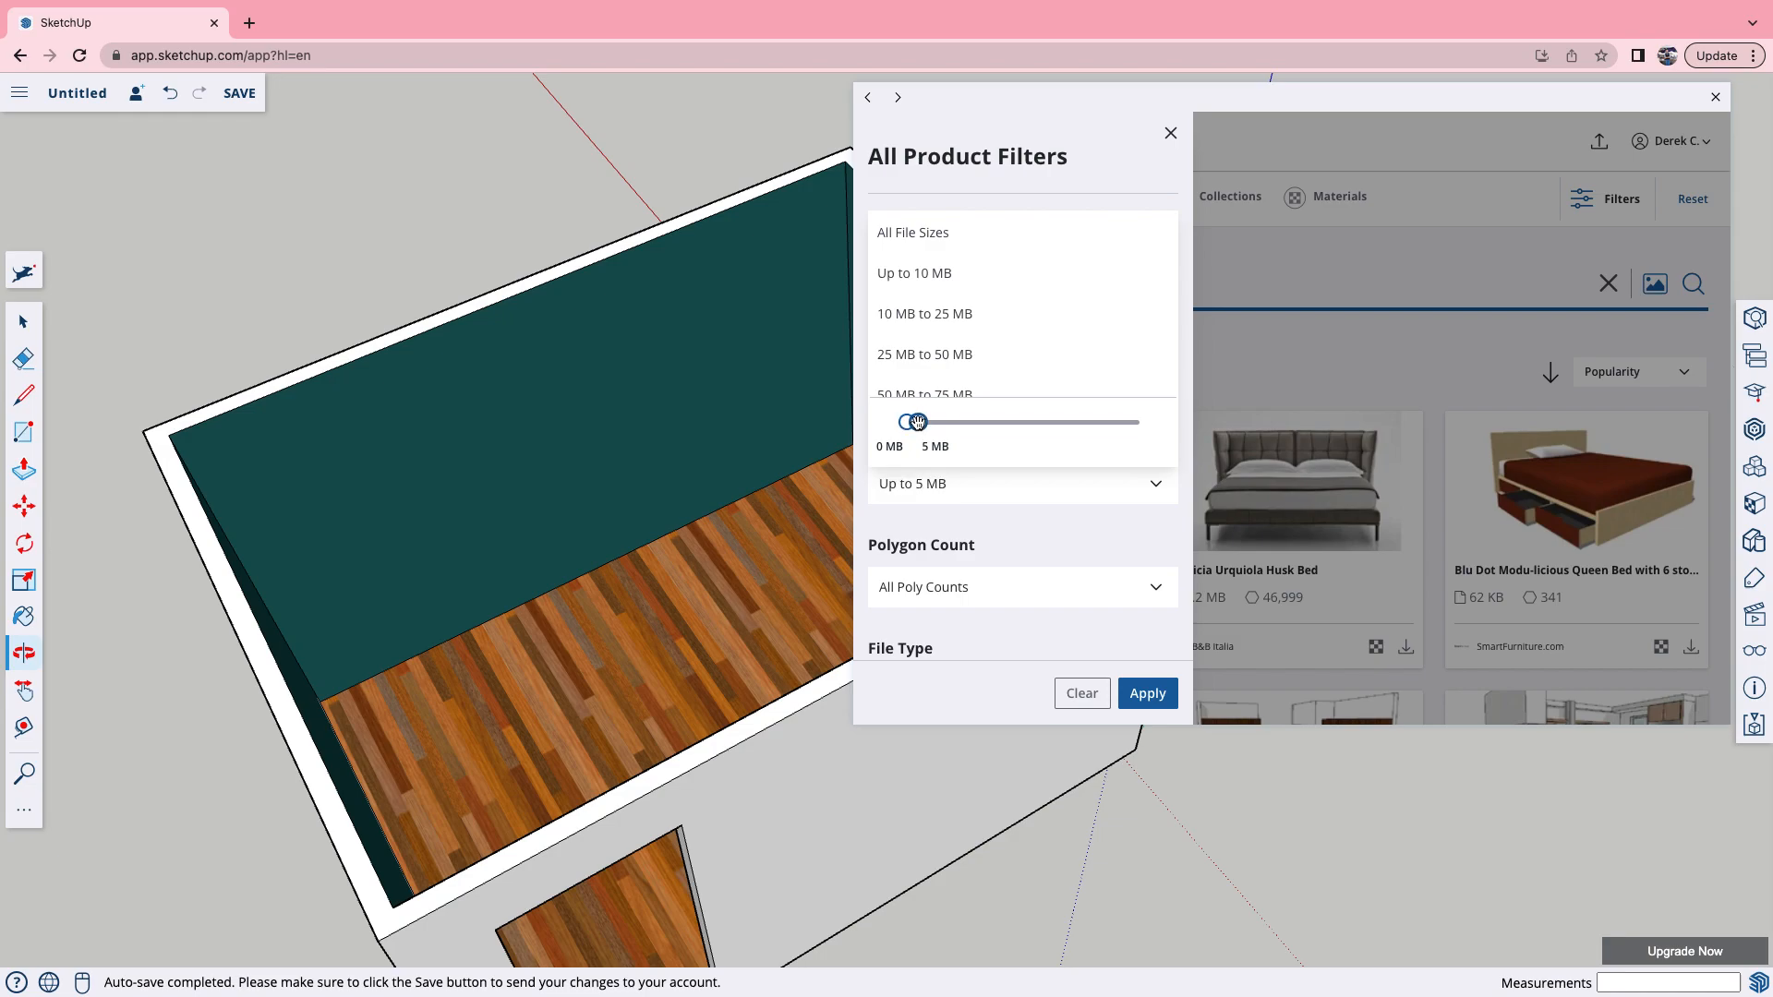
left_click(1144, 696)
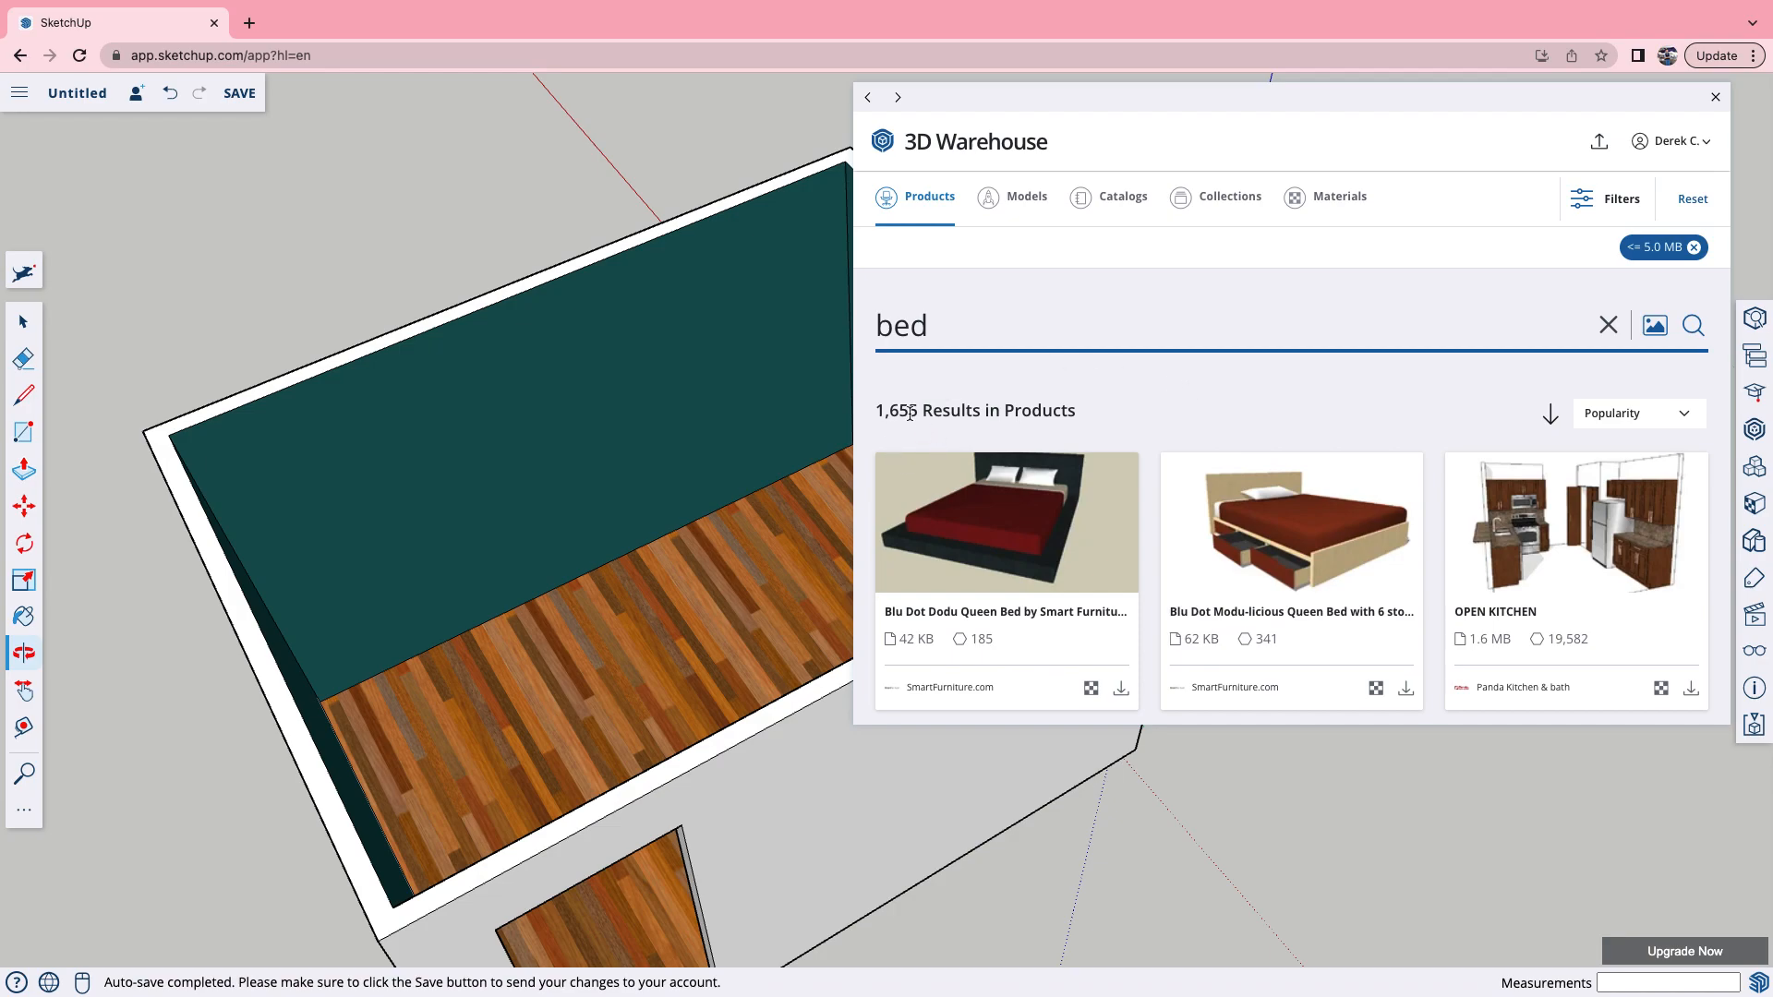
Step: Browse the filtered bed results and open the Lit JAVA bed's detail page
scroll(1200, 448, "down", 4)
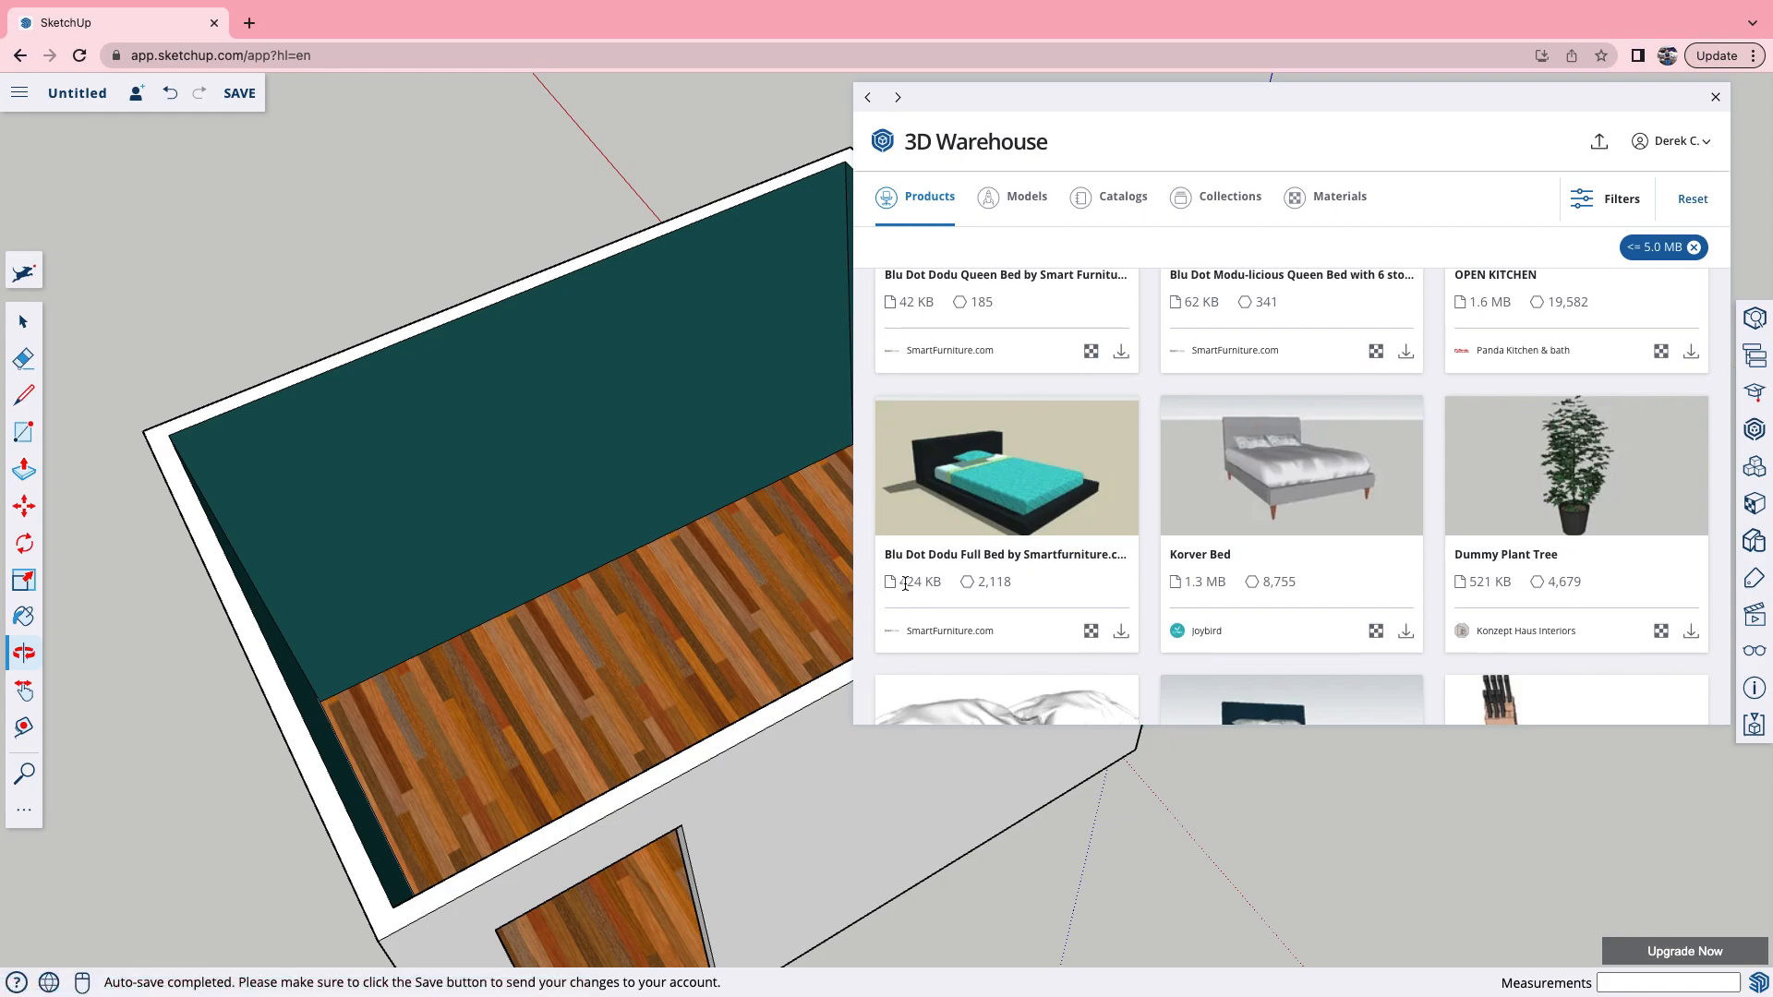
scroll(969, 580, "up", 3)
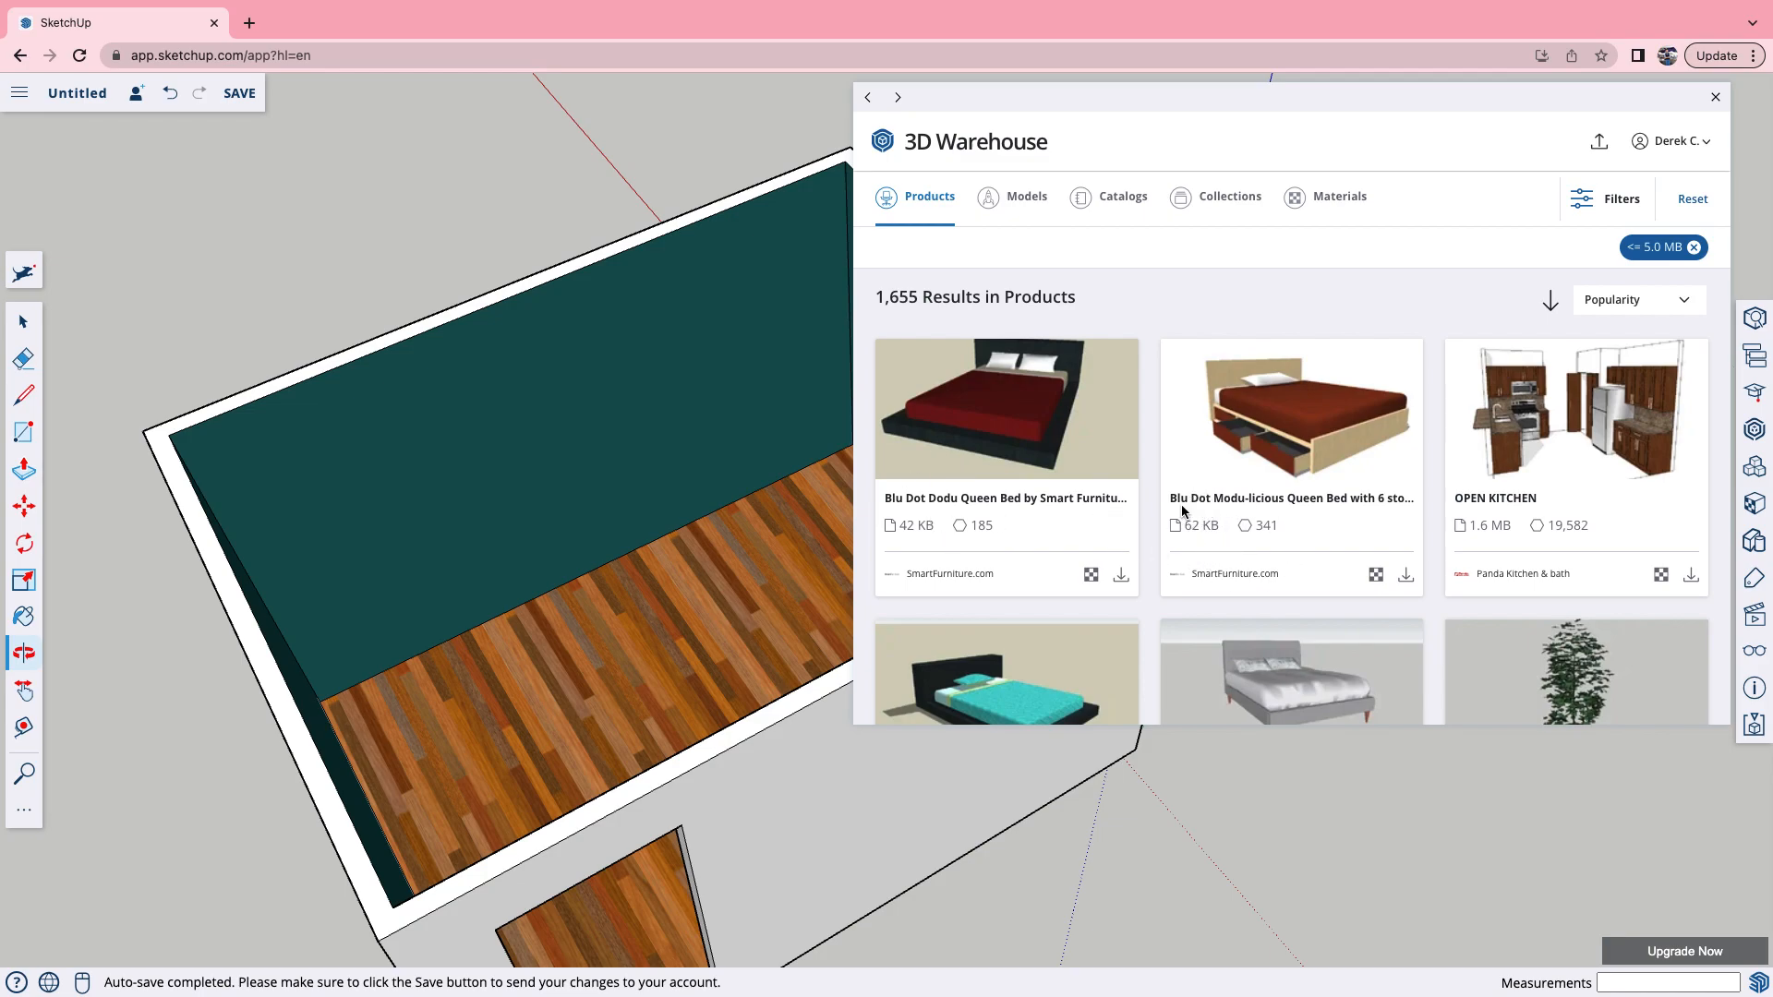
scroll(1189, 508, "down", 3)
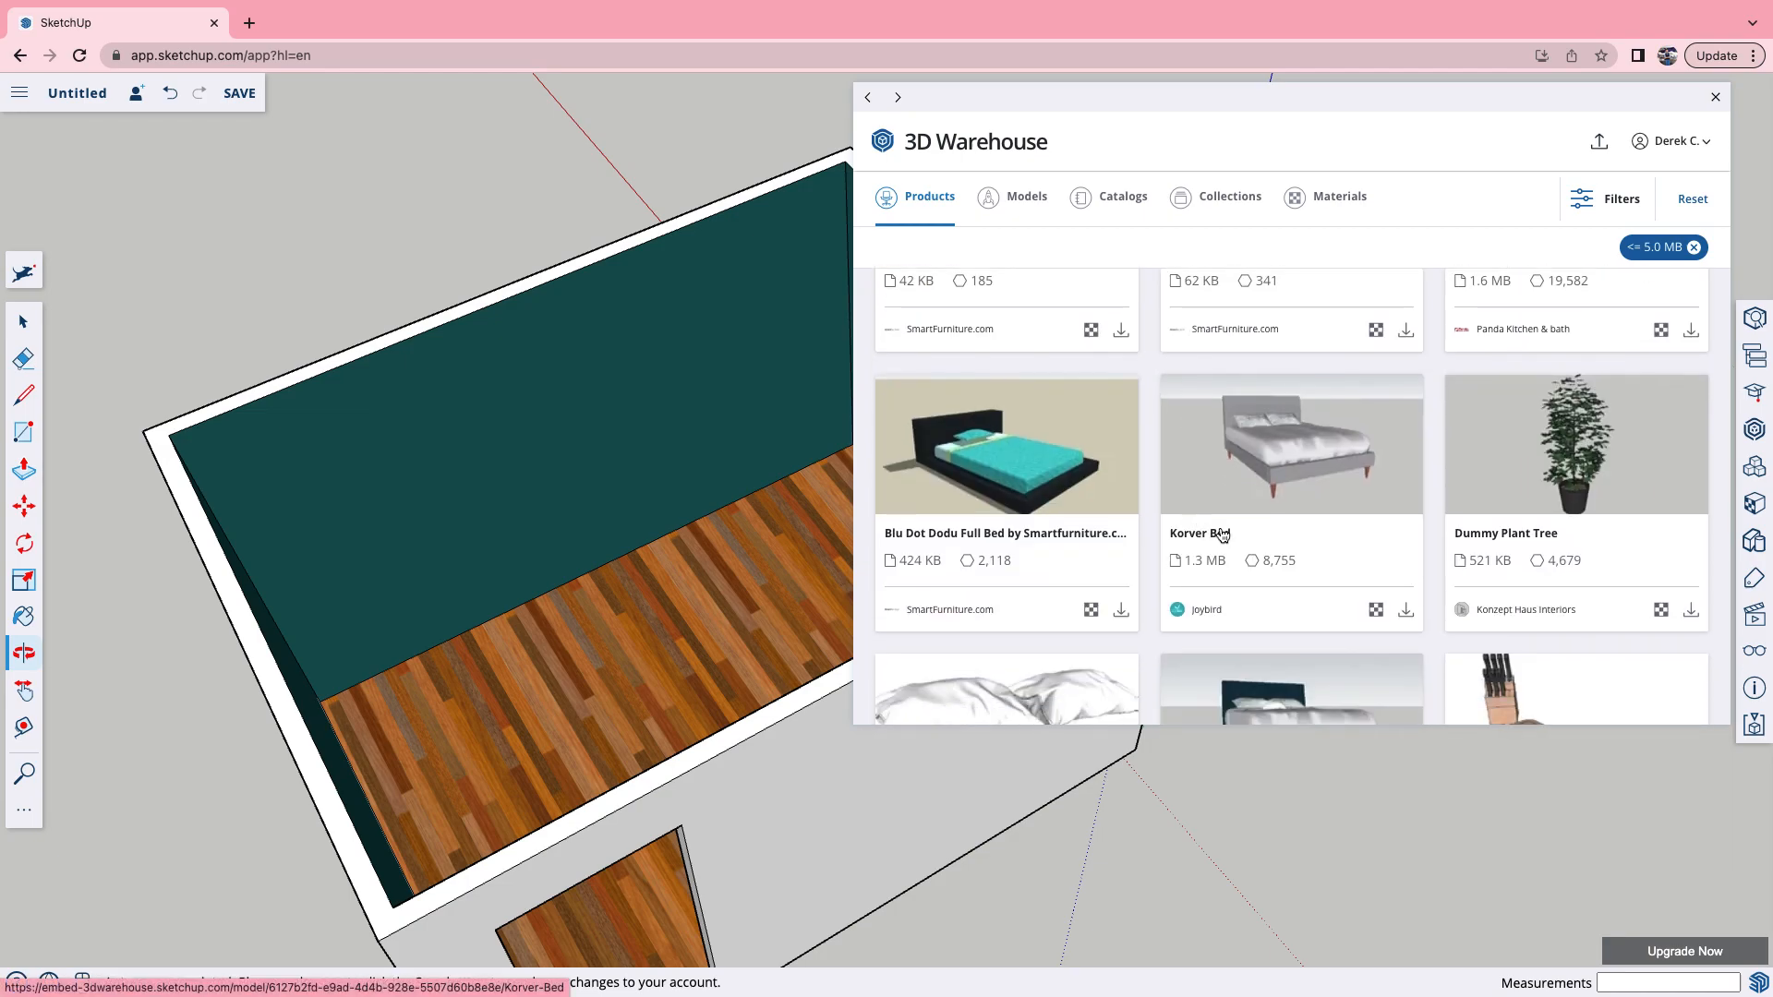
scroll(1254, 429, "down", 3)
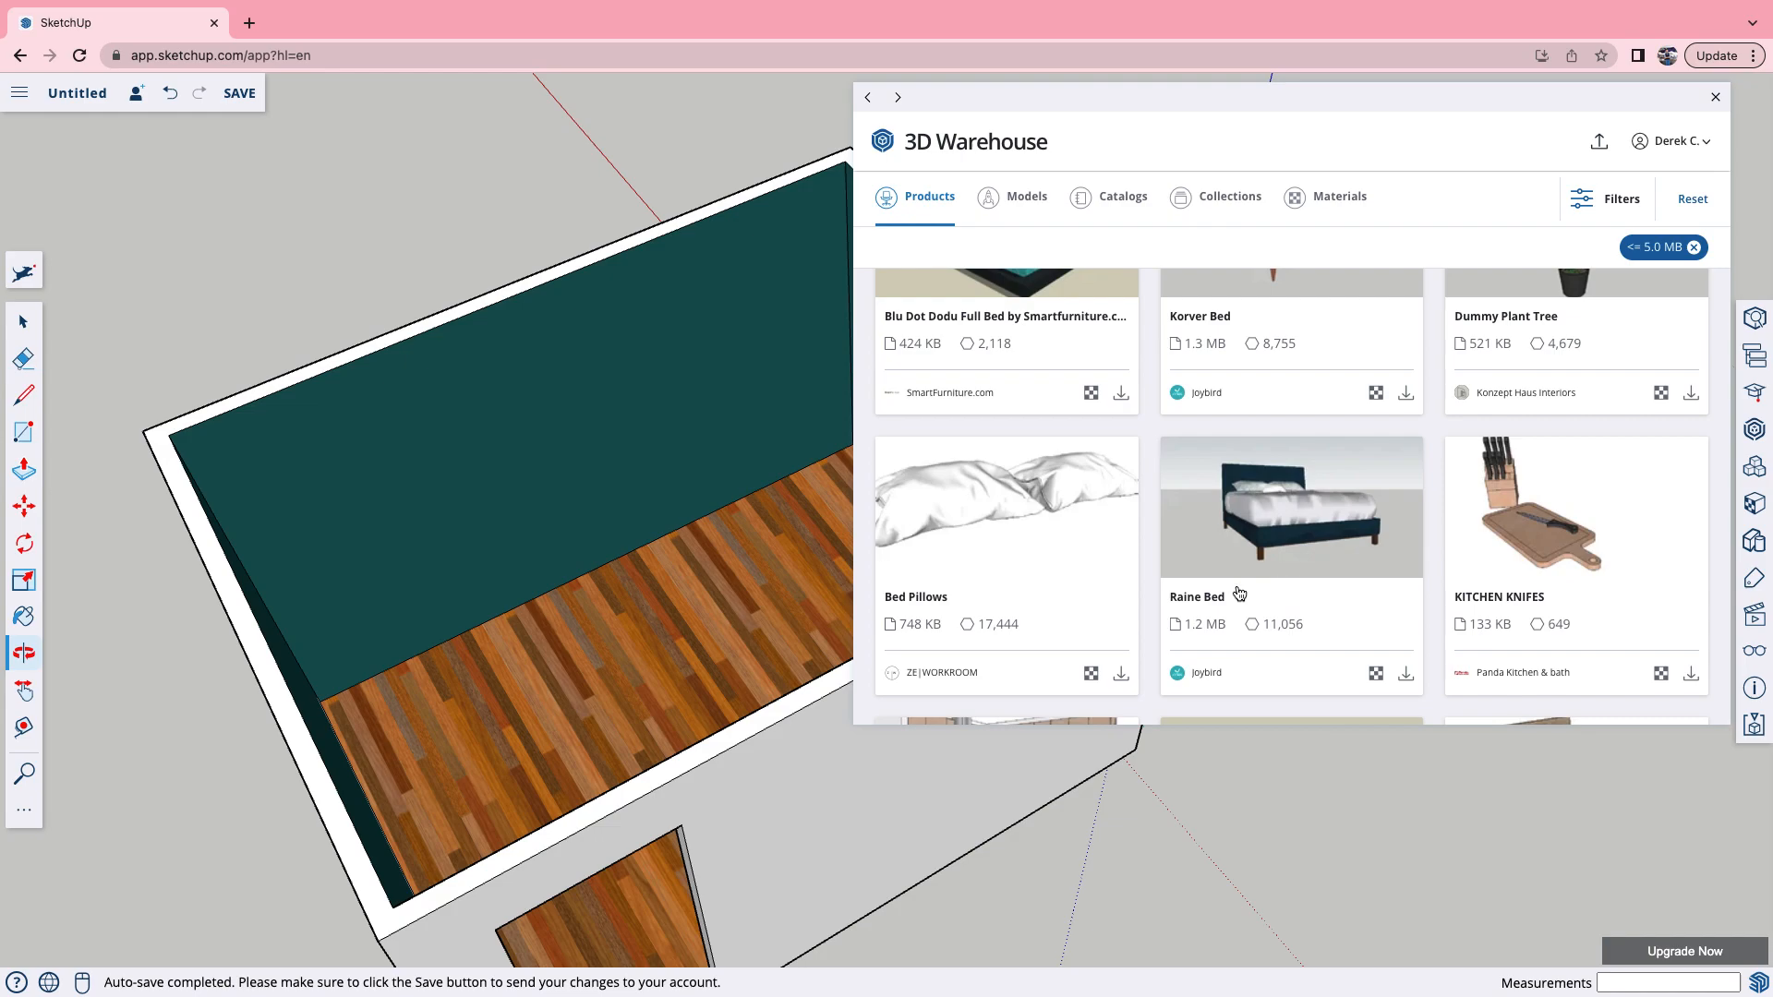
scroll(1247, 570, "down", 5)
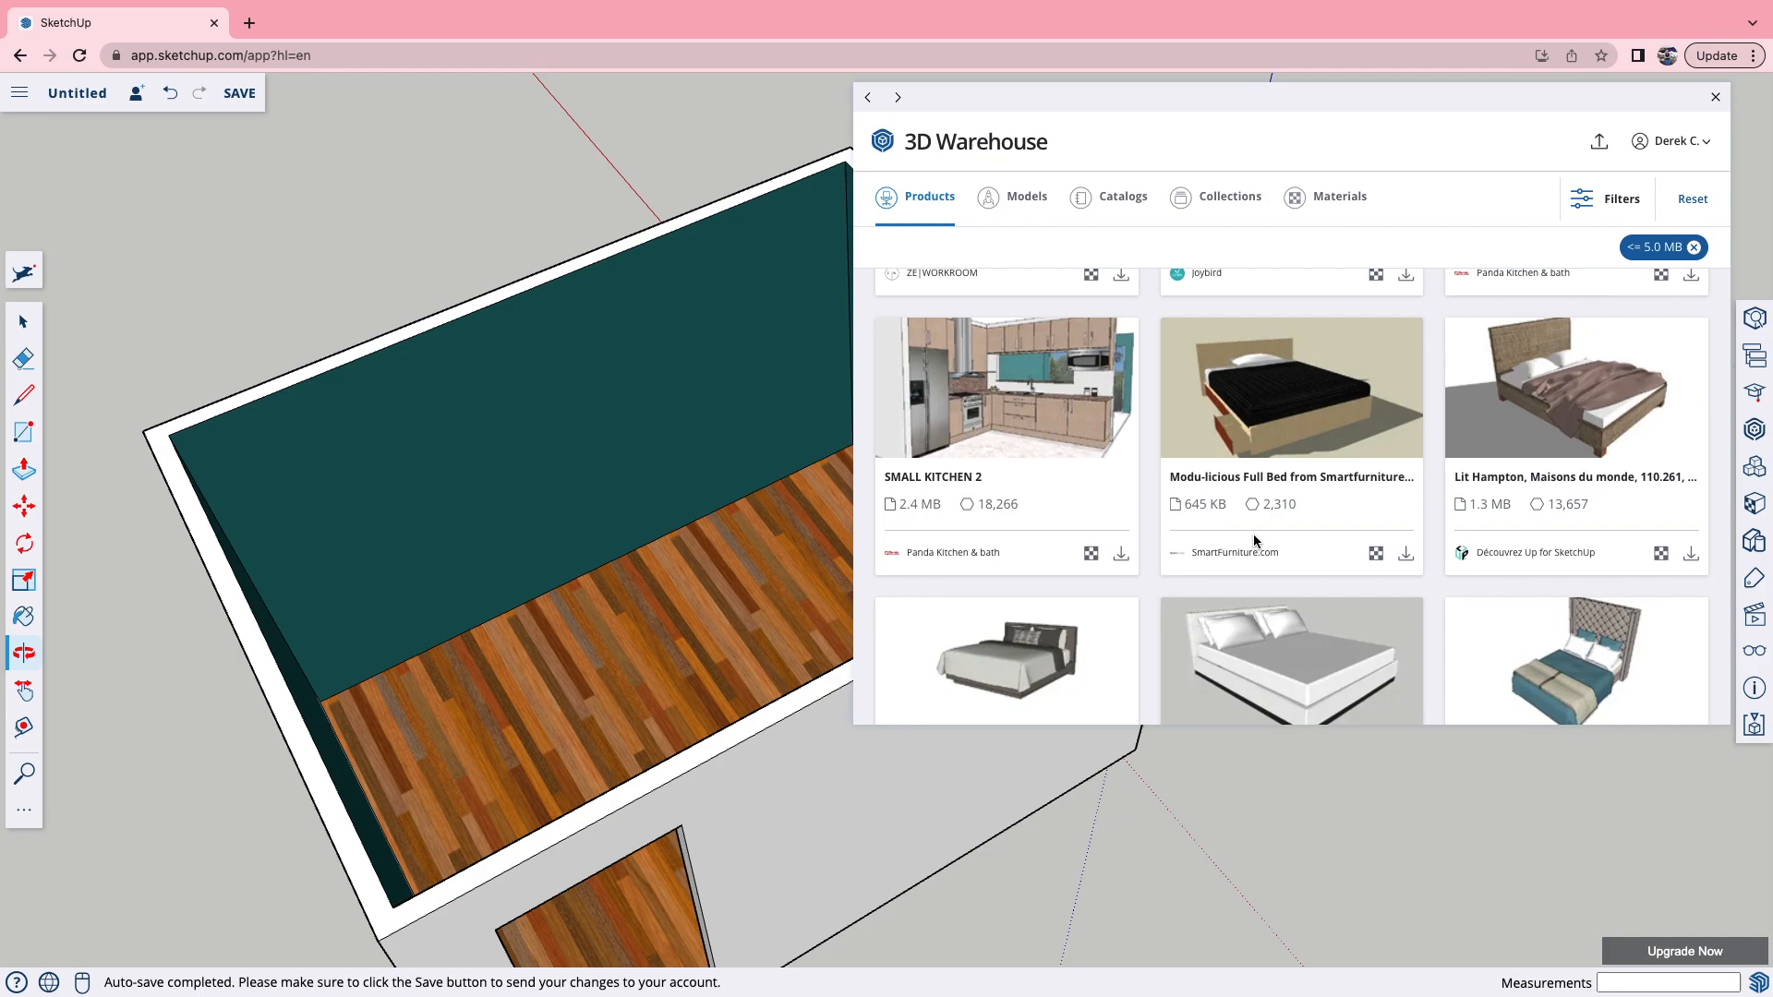
scroll(1255, 527, "down", 5)
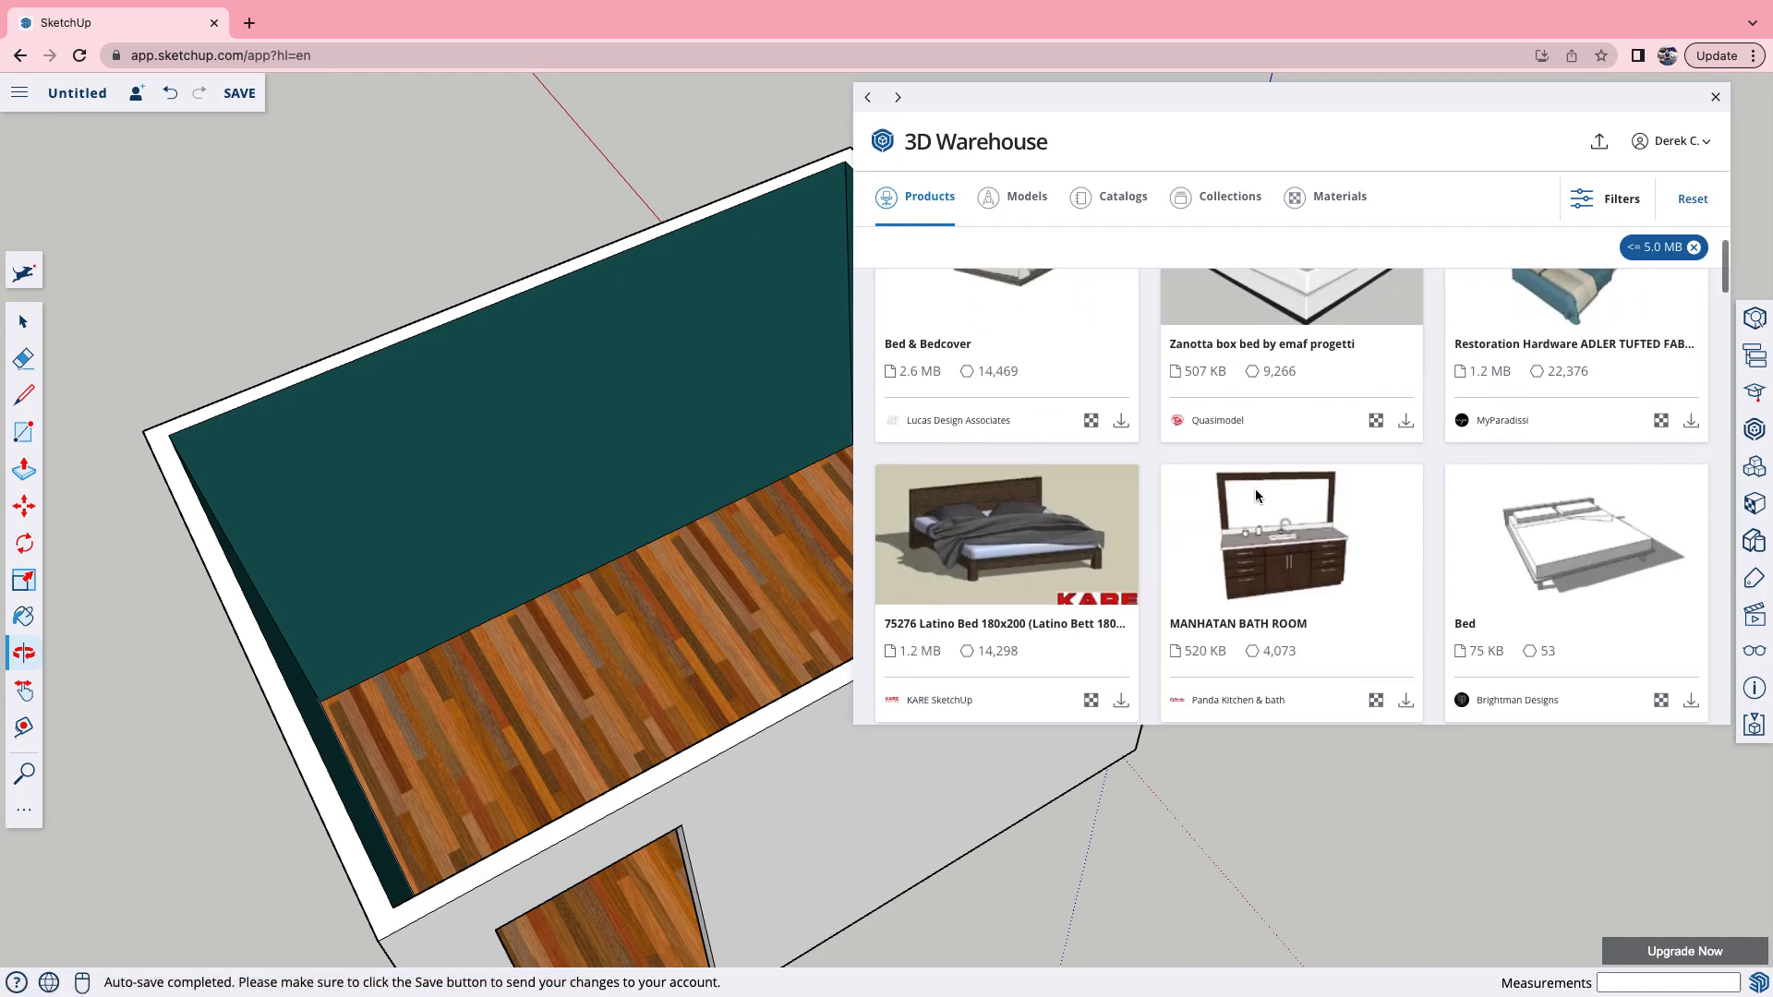
scroll(1255, 496, "down", 5)
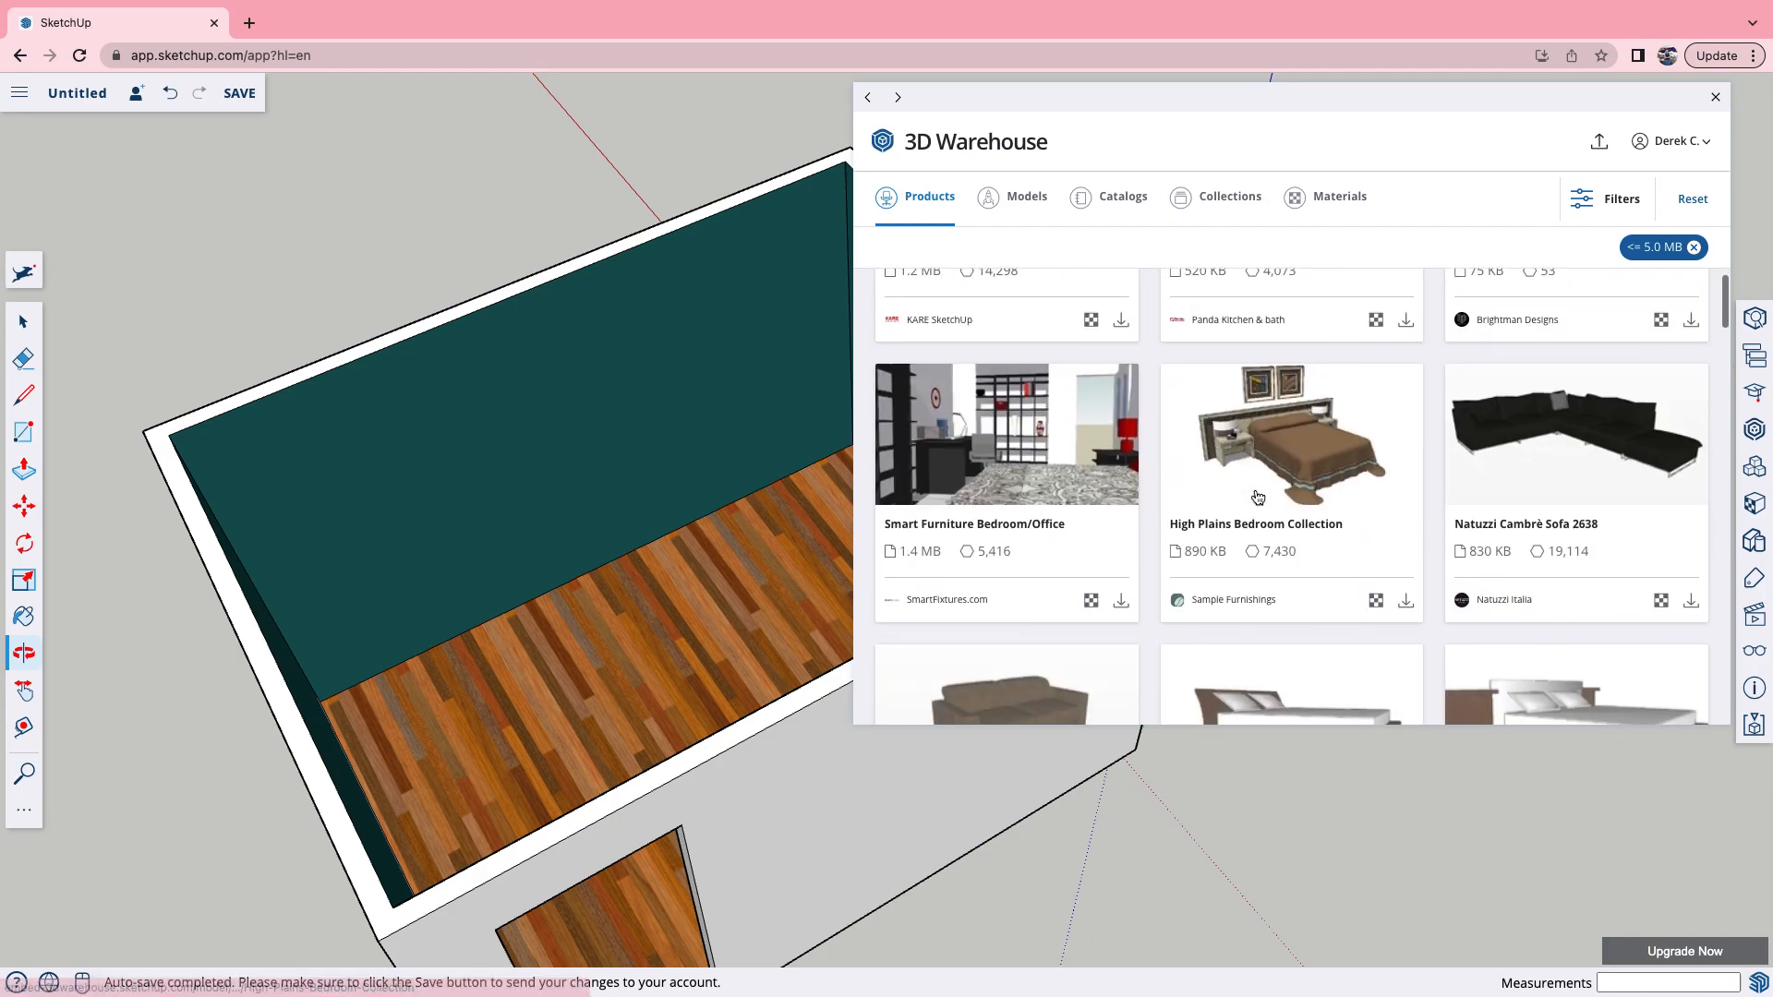
scroll(1257, 498, "down", 3)
scroll(1257, 497, "up", 5)
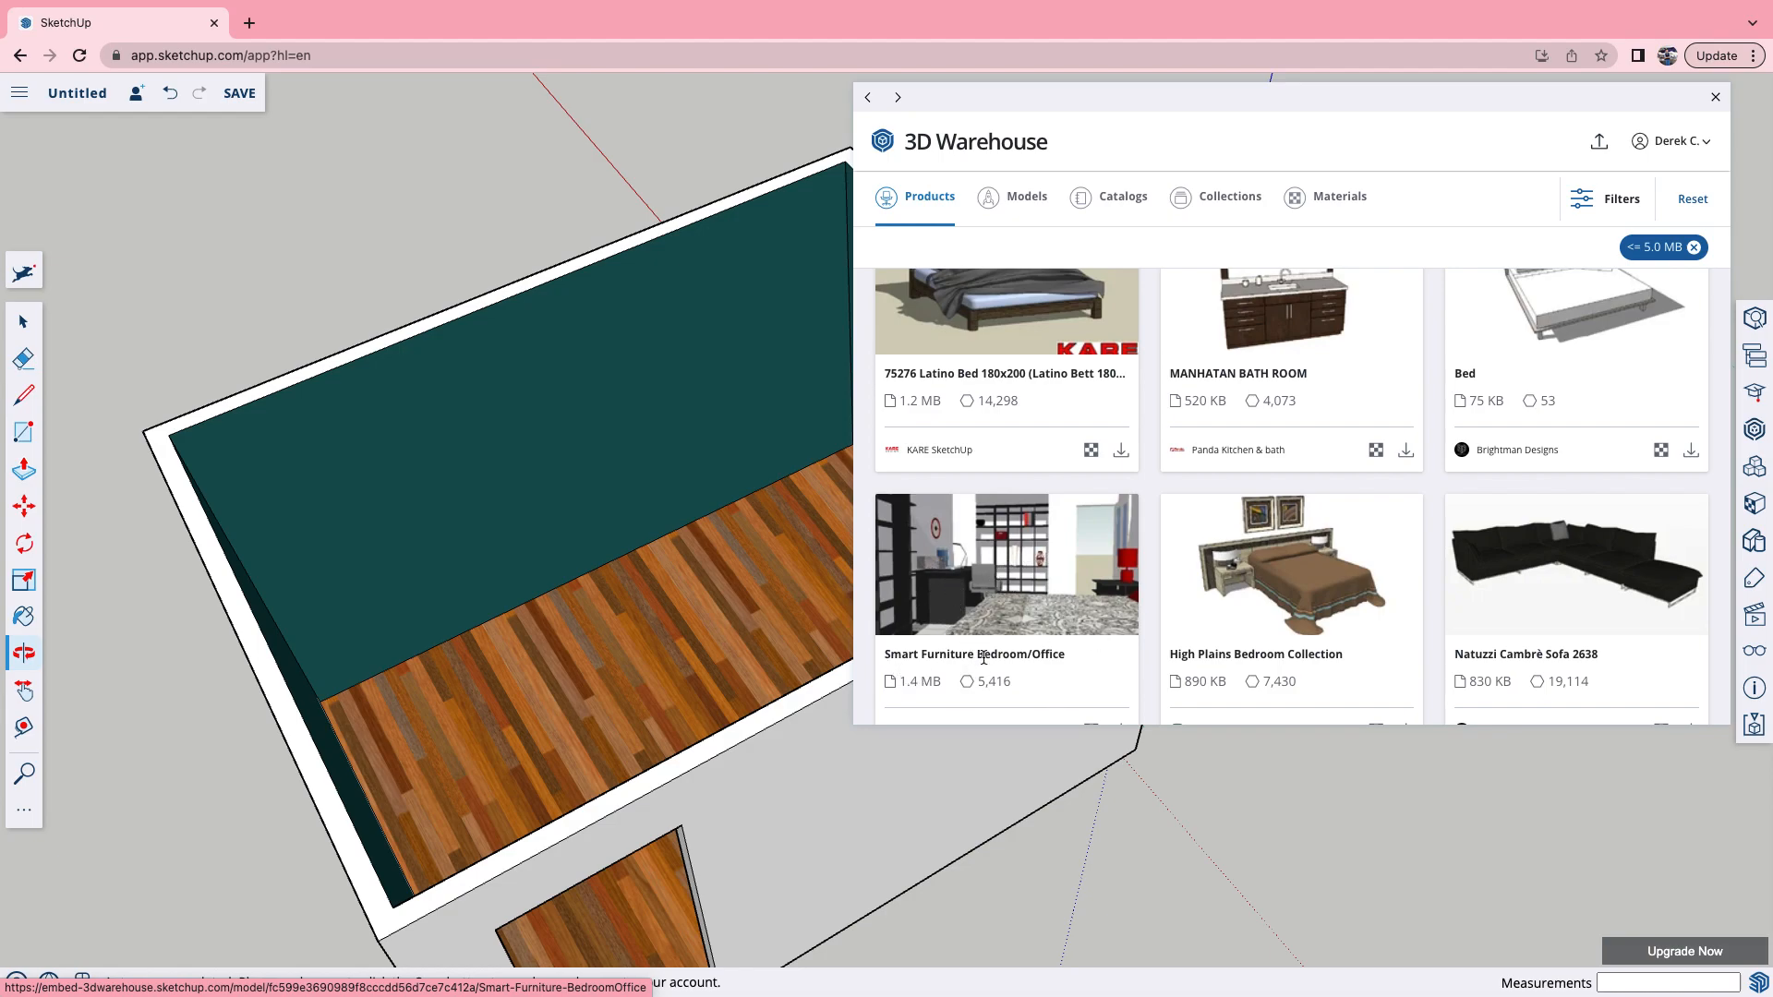
scroll(1258, 472, "down", 5)
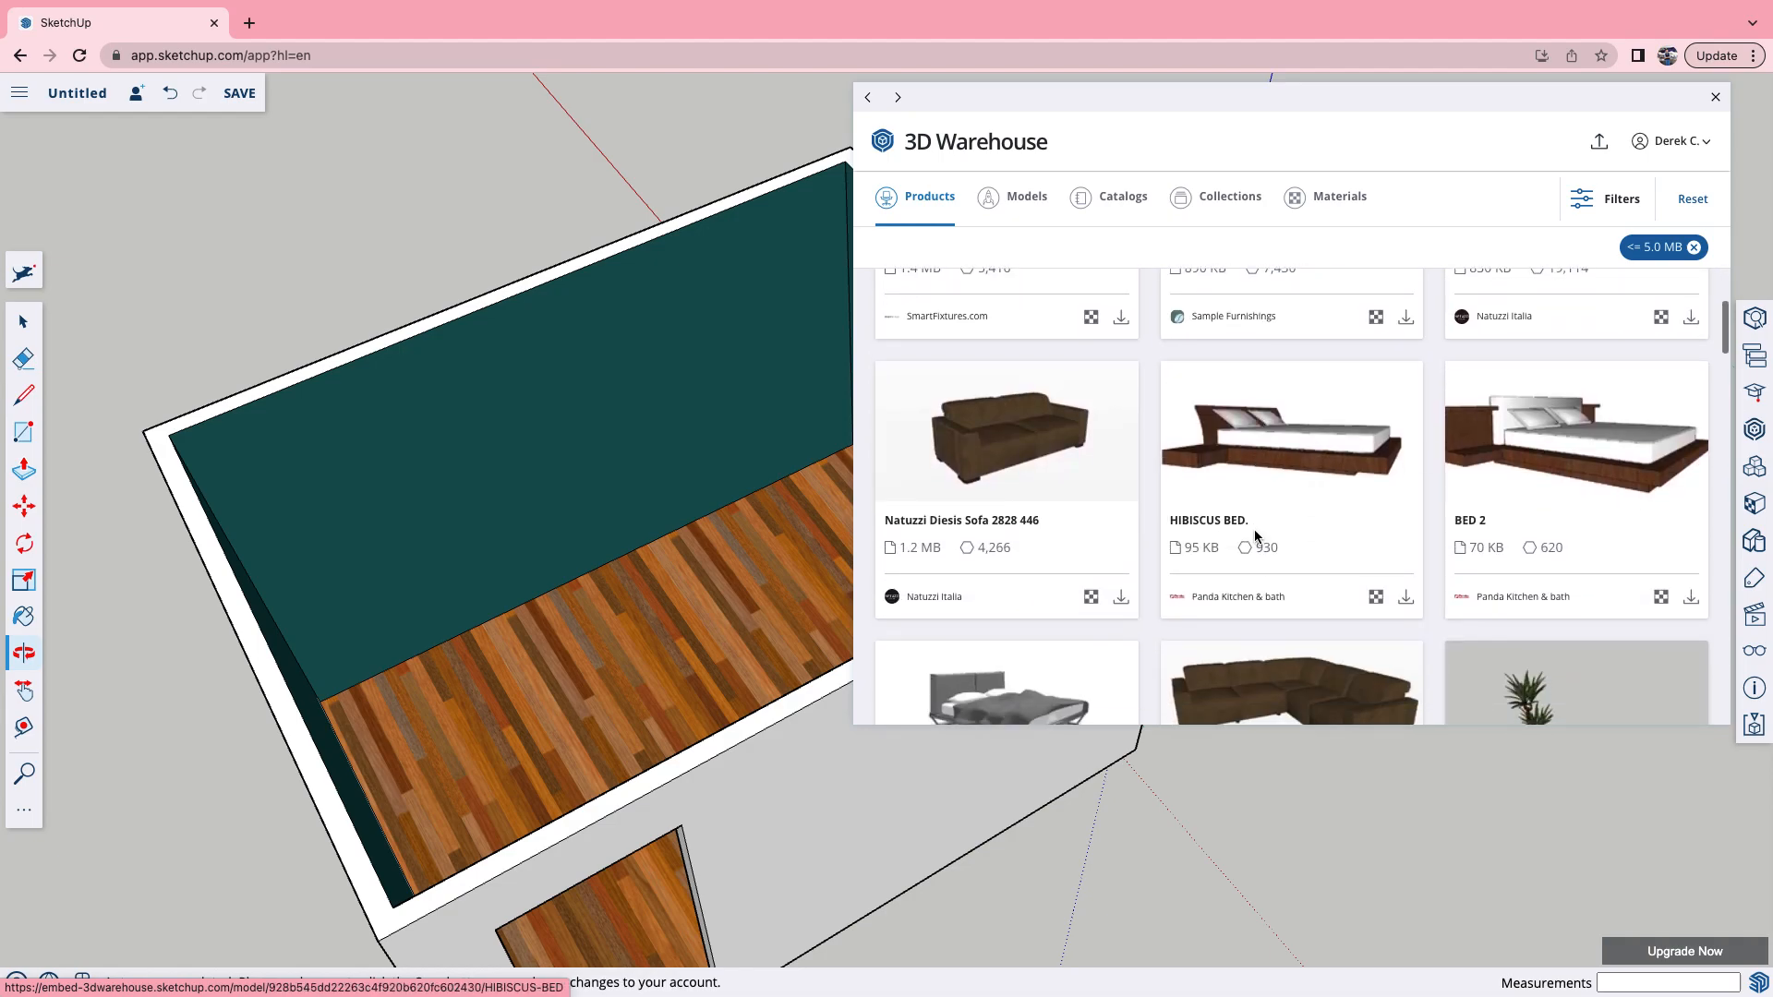
scroll(1253, 533, "down", 5)
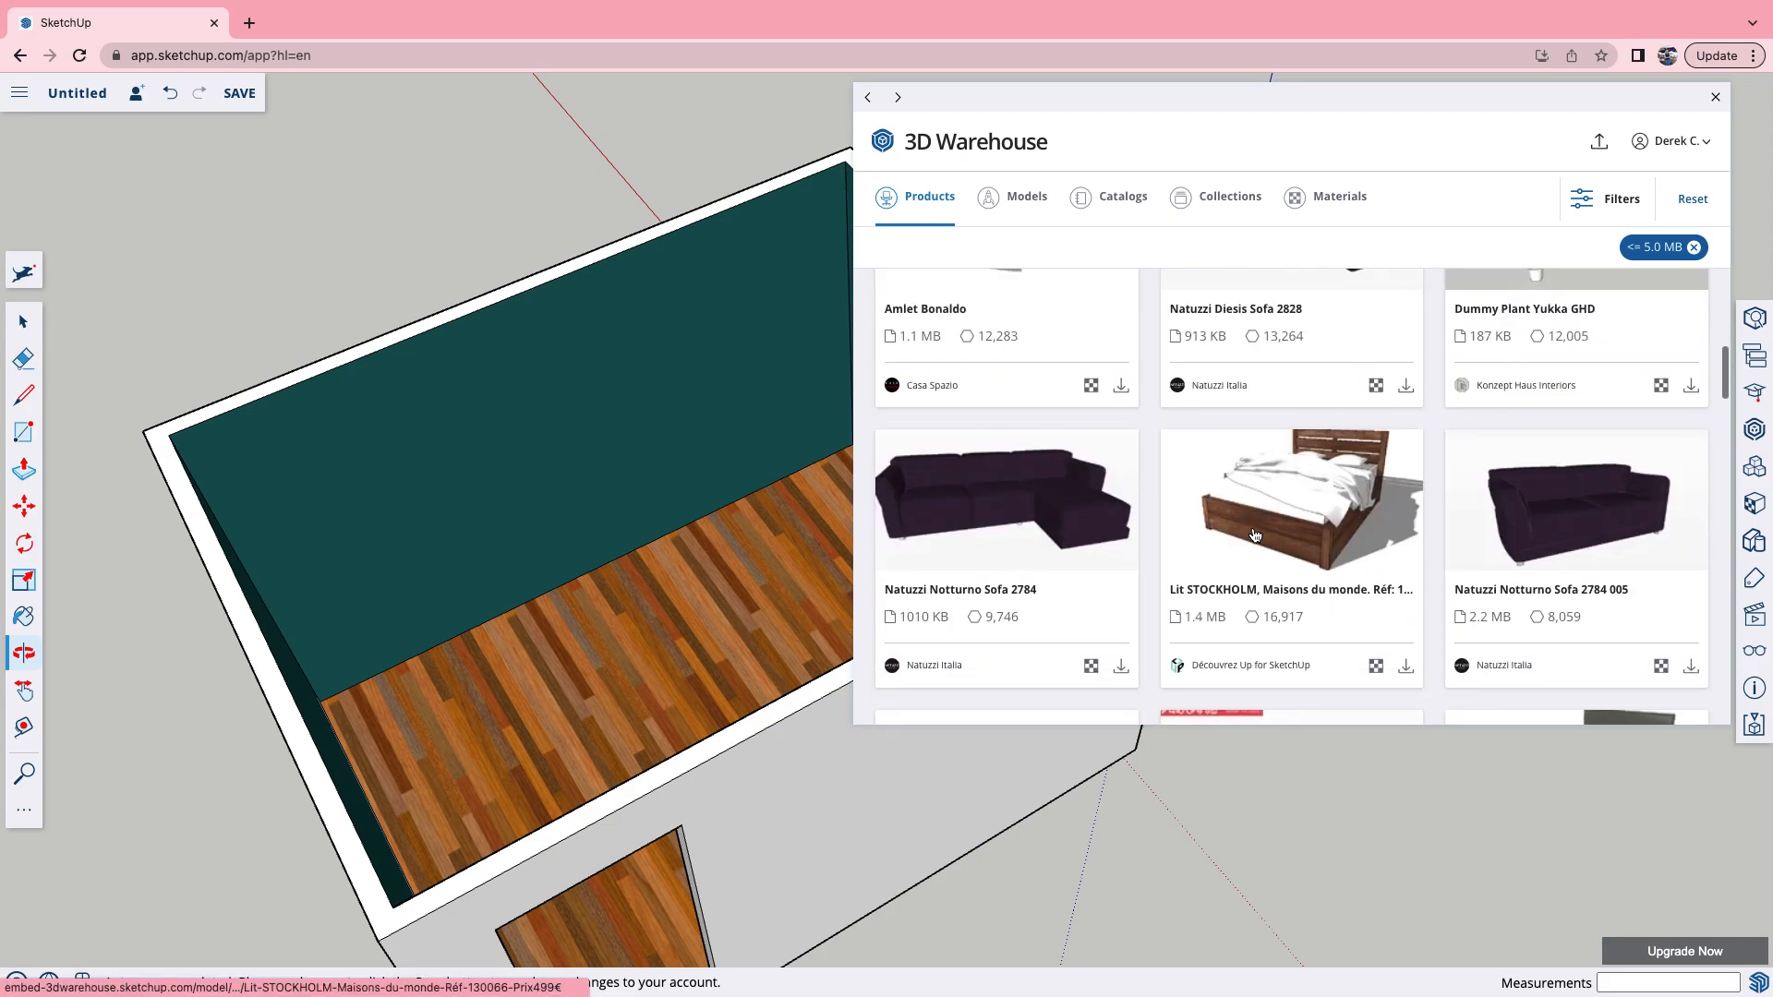
scroll(1254, 533, "down", 5)
scroll(1254, 533, "up", 4)
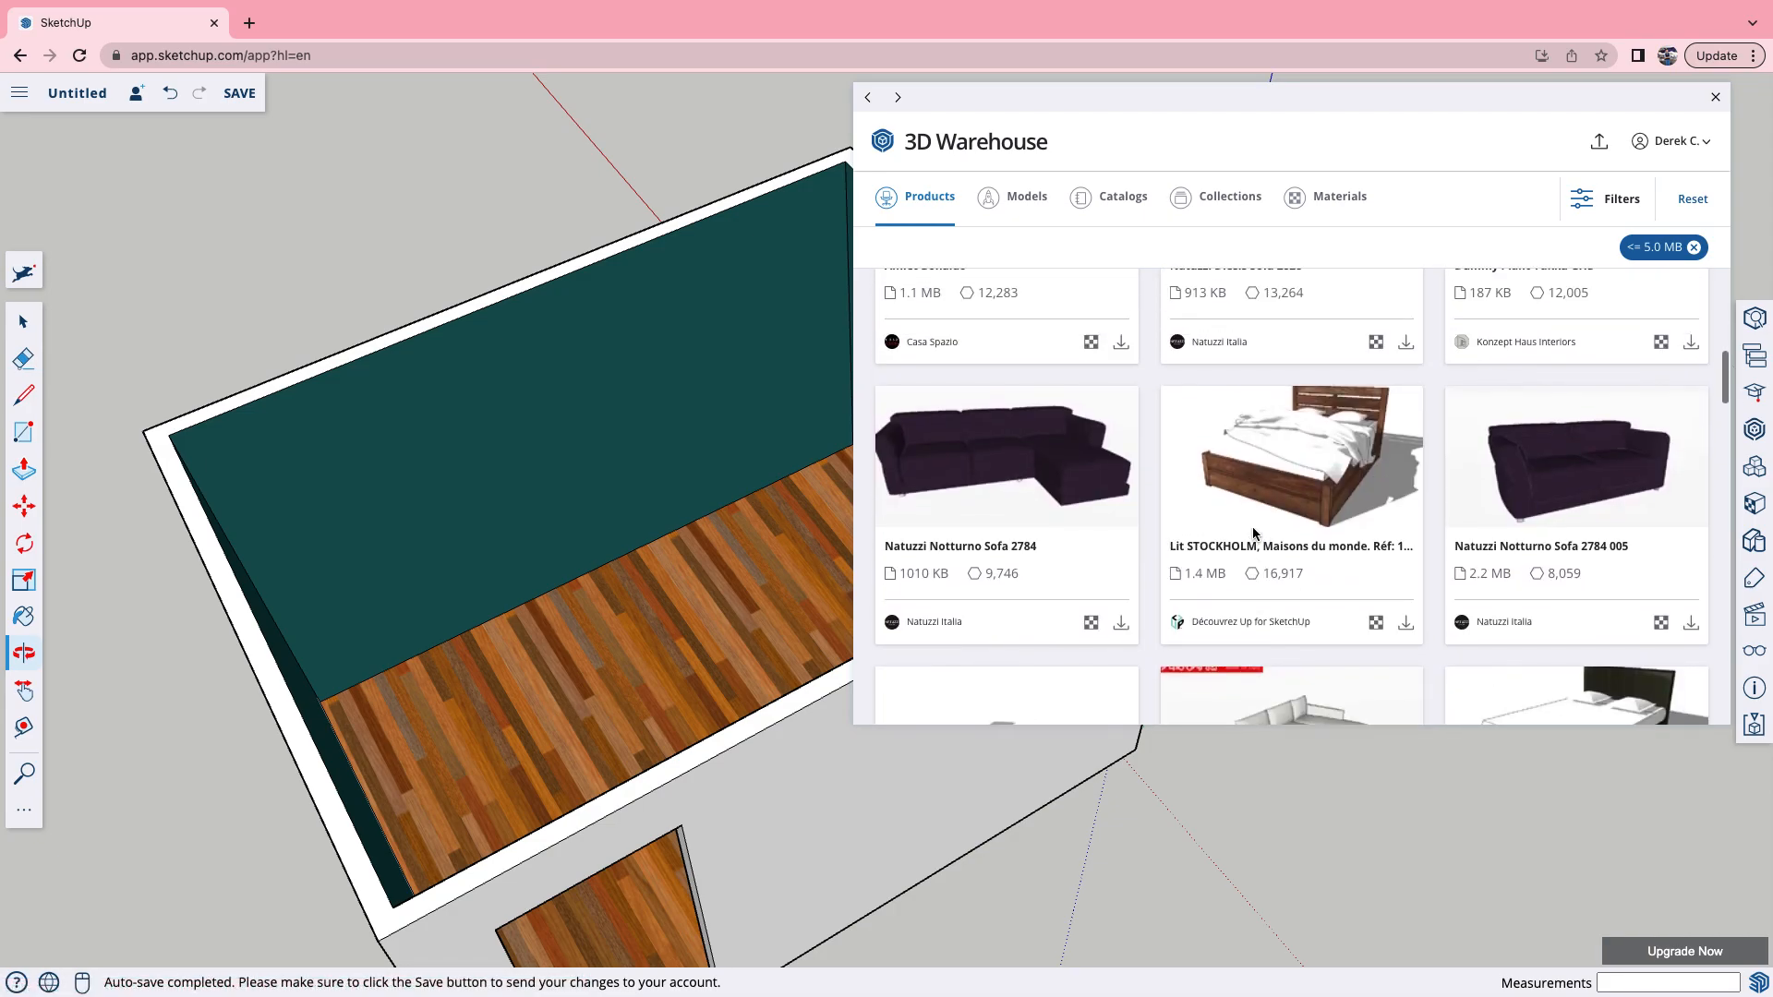
scroll(1253, 534, "down", 6)
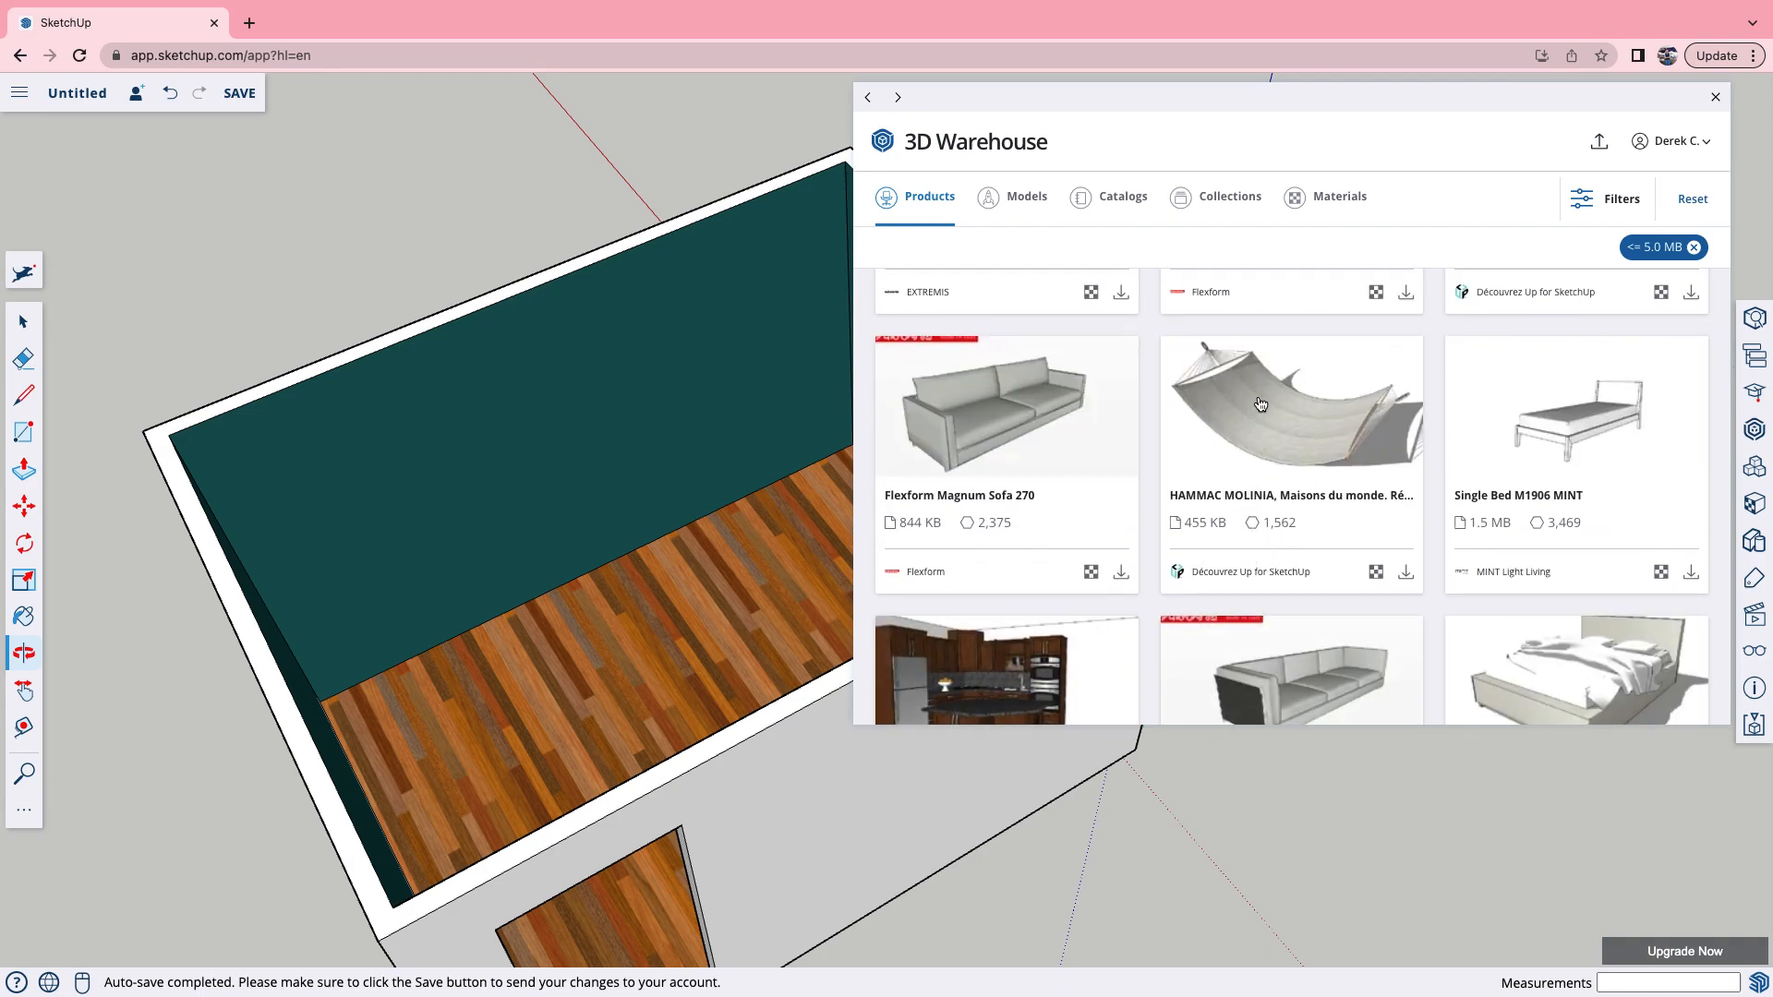
scroll(1277, 406, "down", 2)
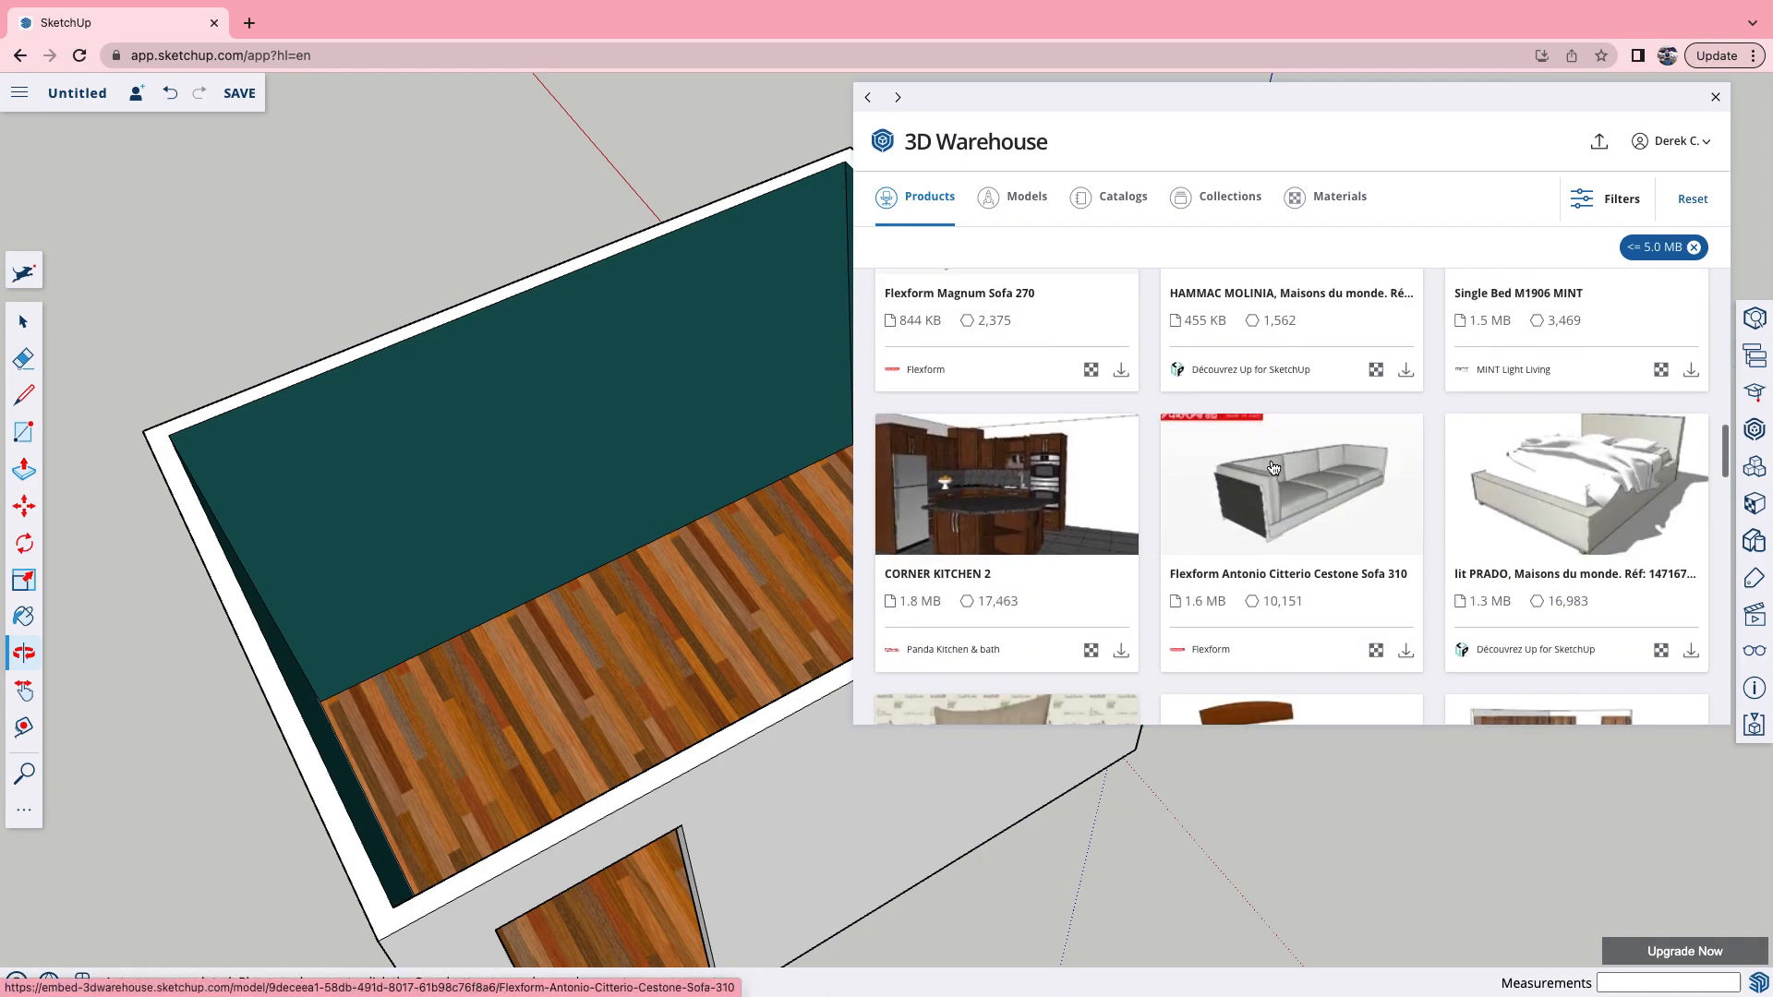
scroll(1273, 466, "down", 3)
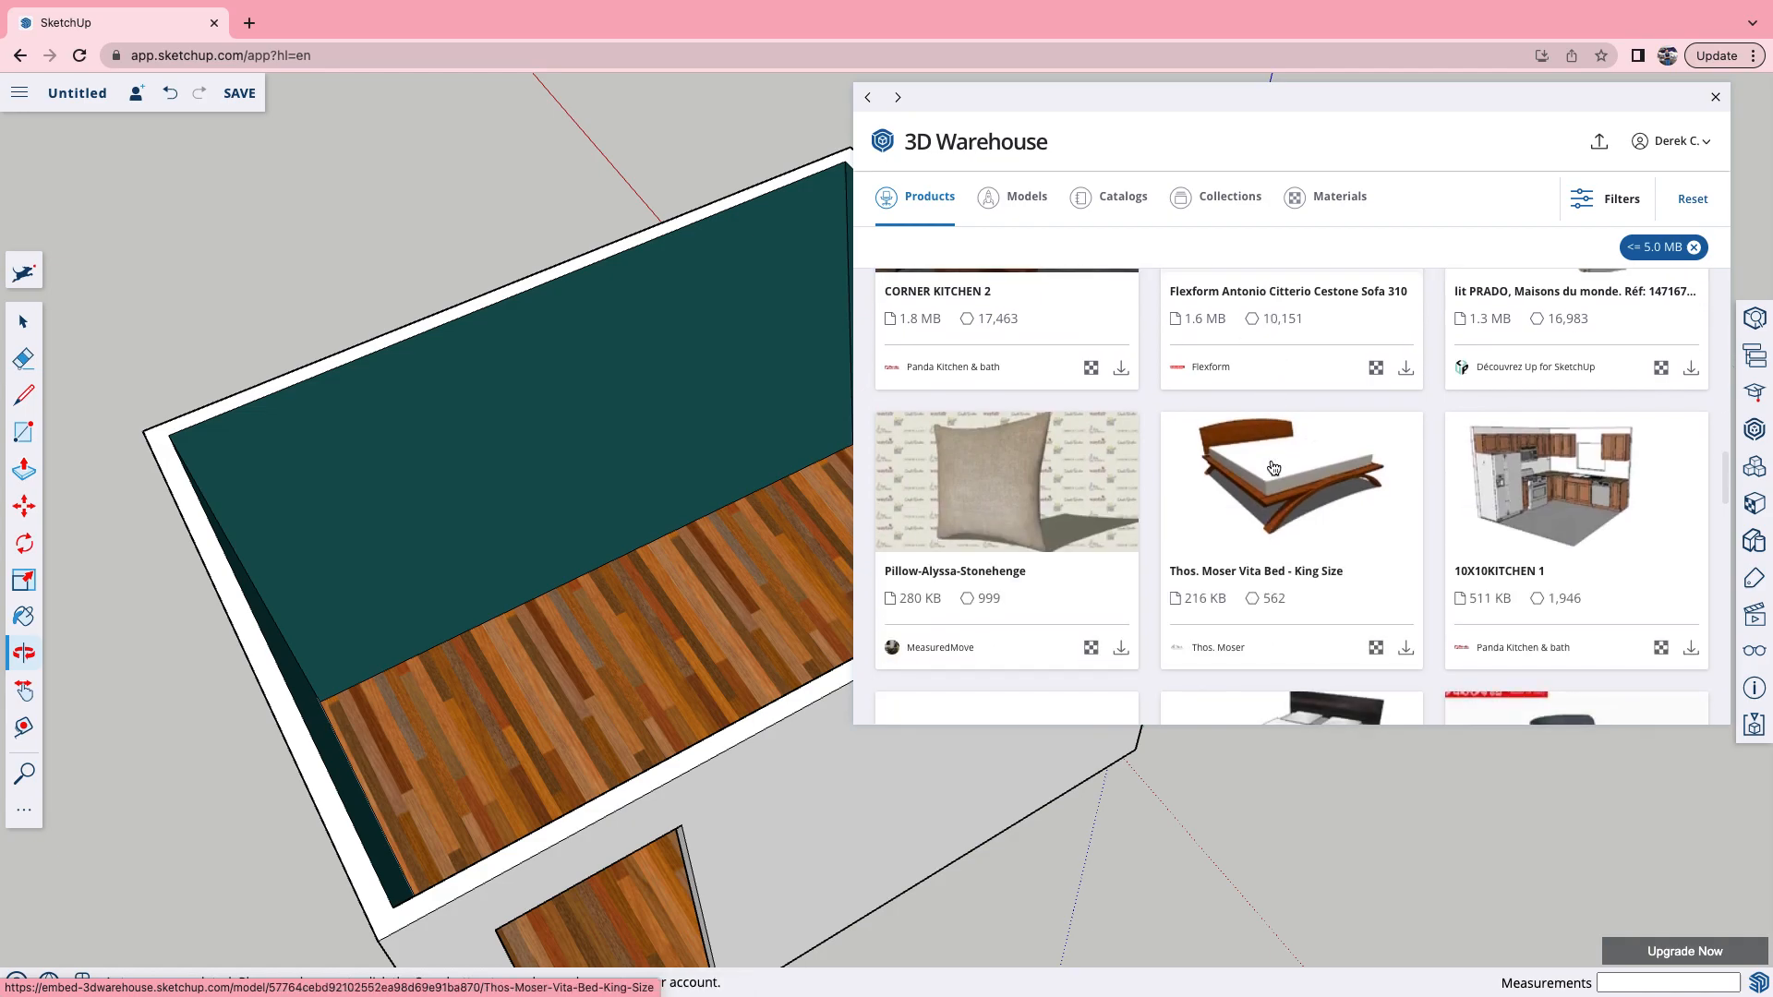
scroll(1272, 466, "down", 3)
scroll(1272, 468, "down", 1)
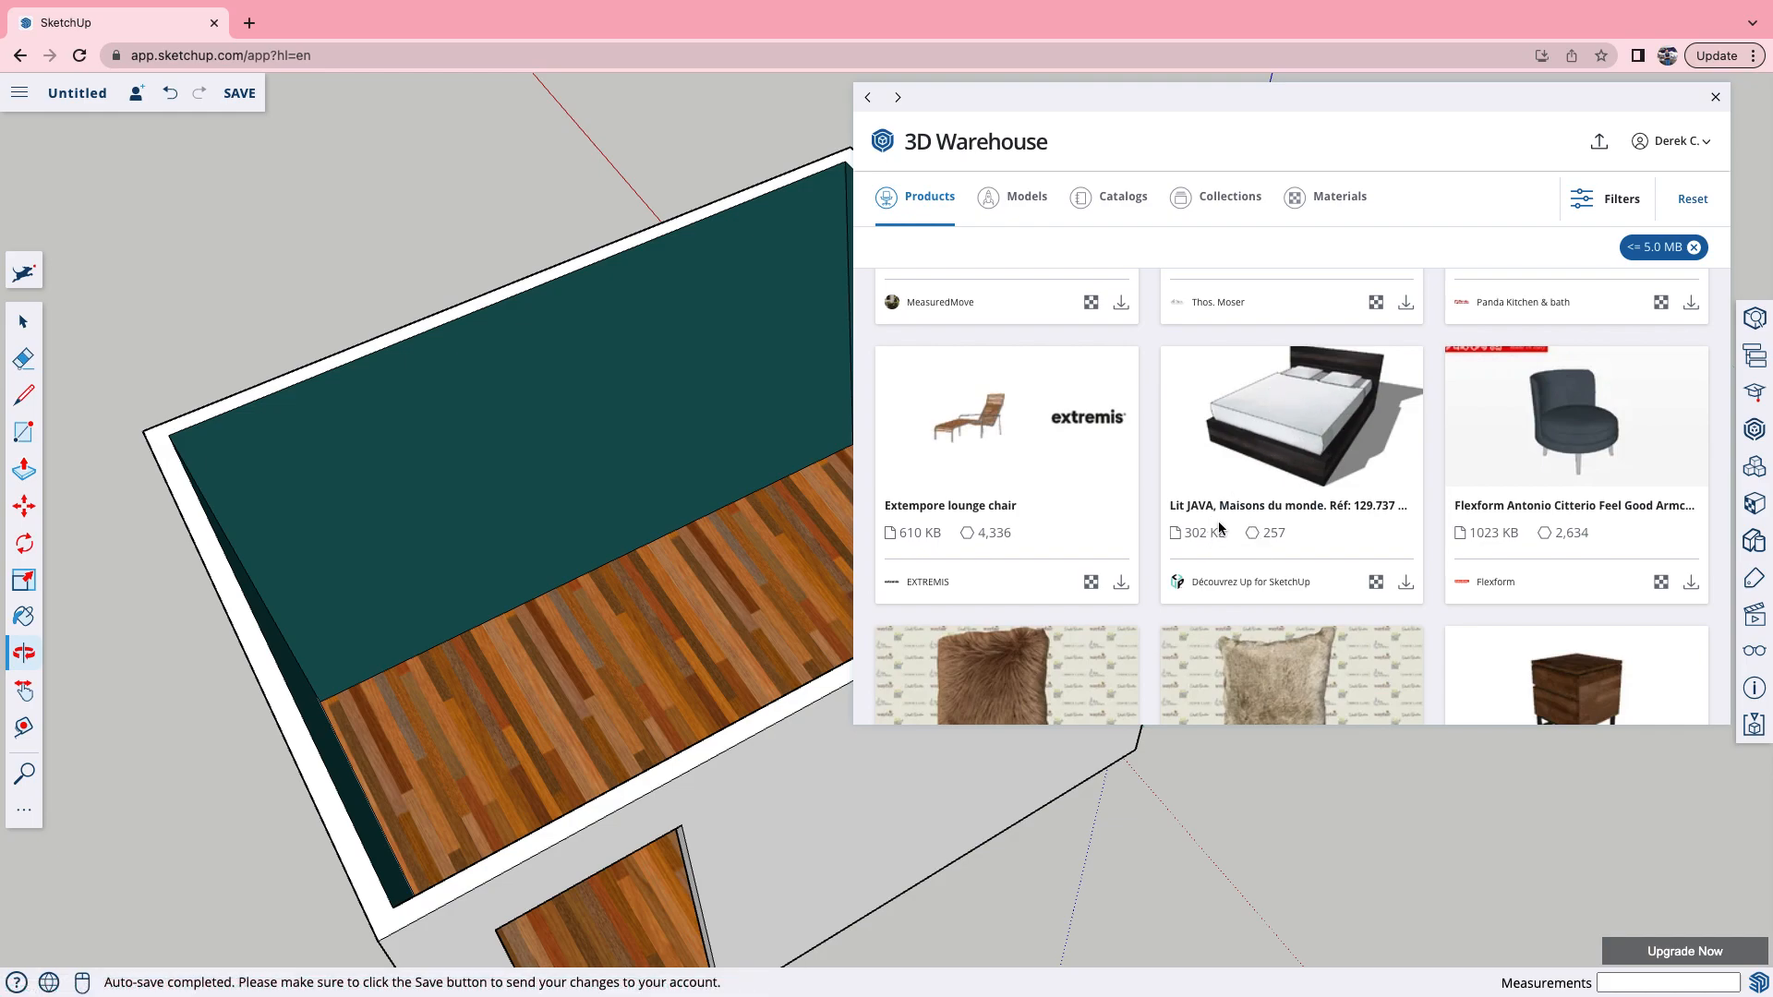
left_click(1278, 420)
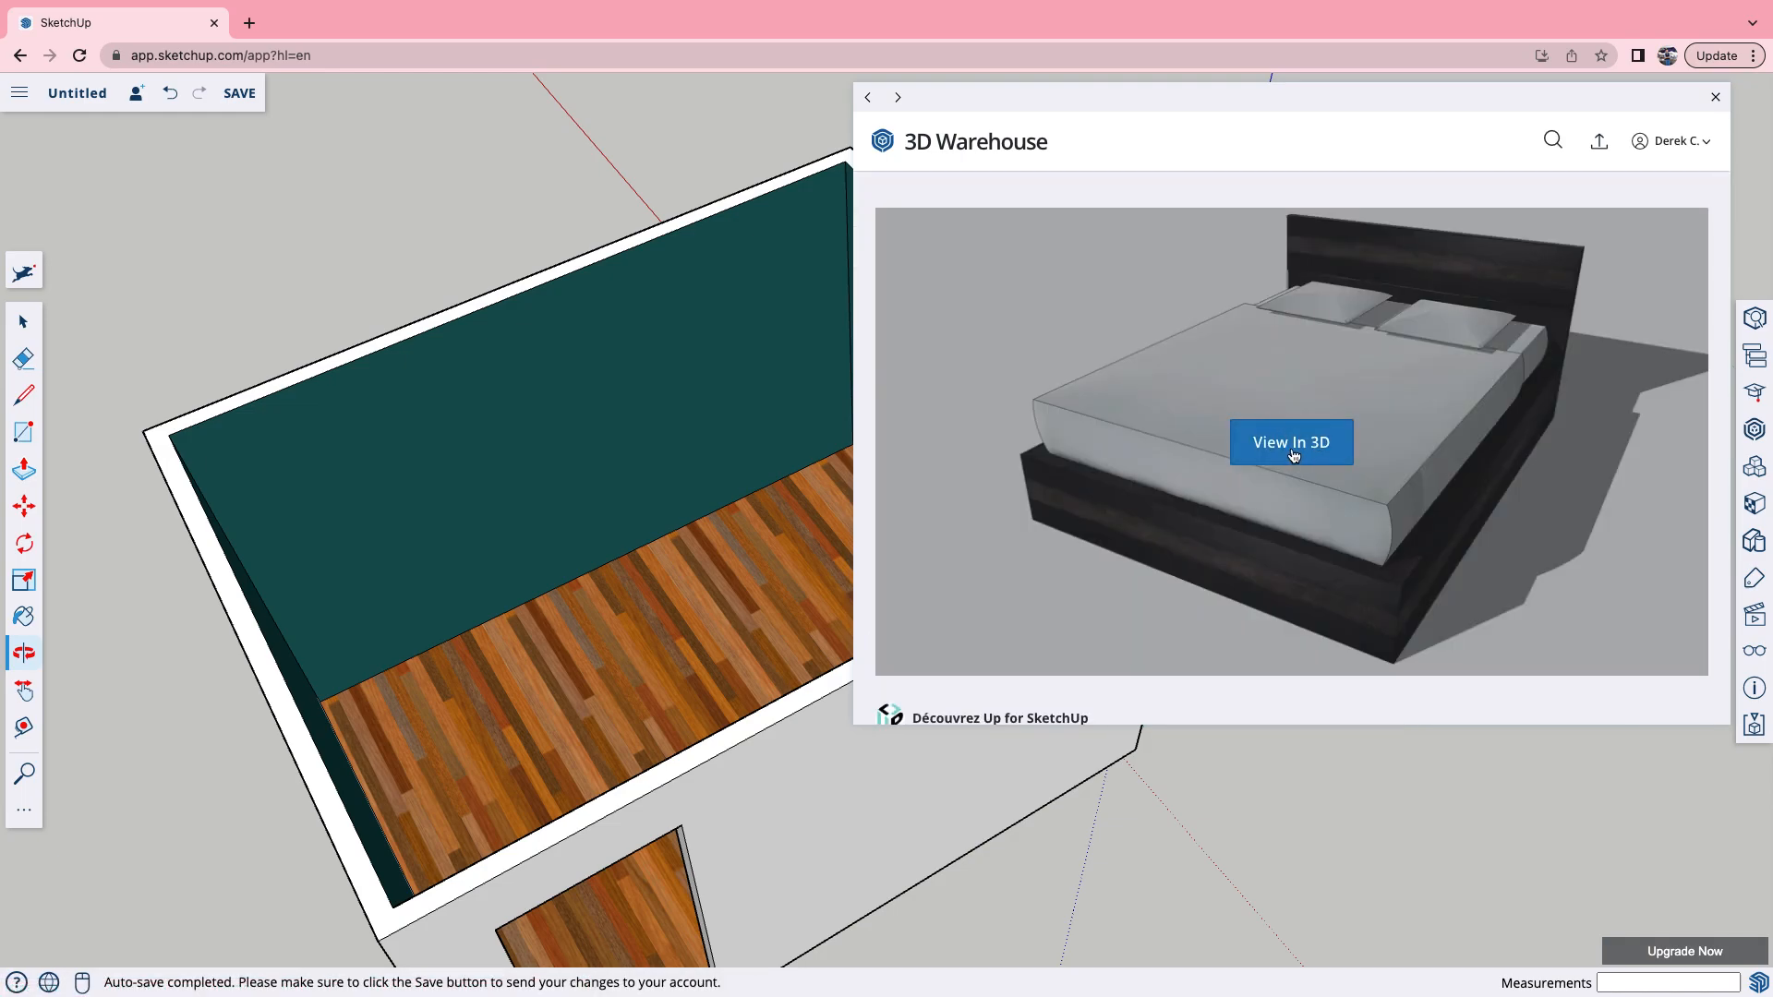
Step: Download the Lit JAVA bed from its detail page into the model
scroll(1306, 465, "down", 3)
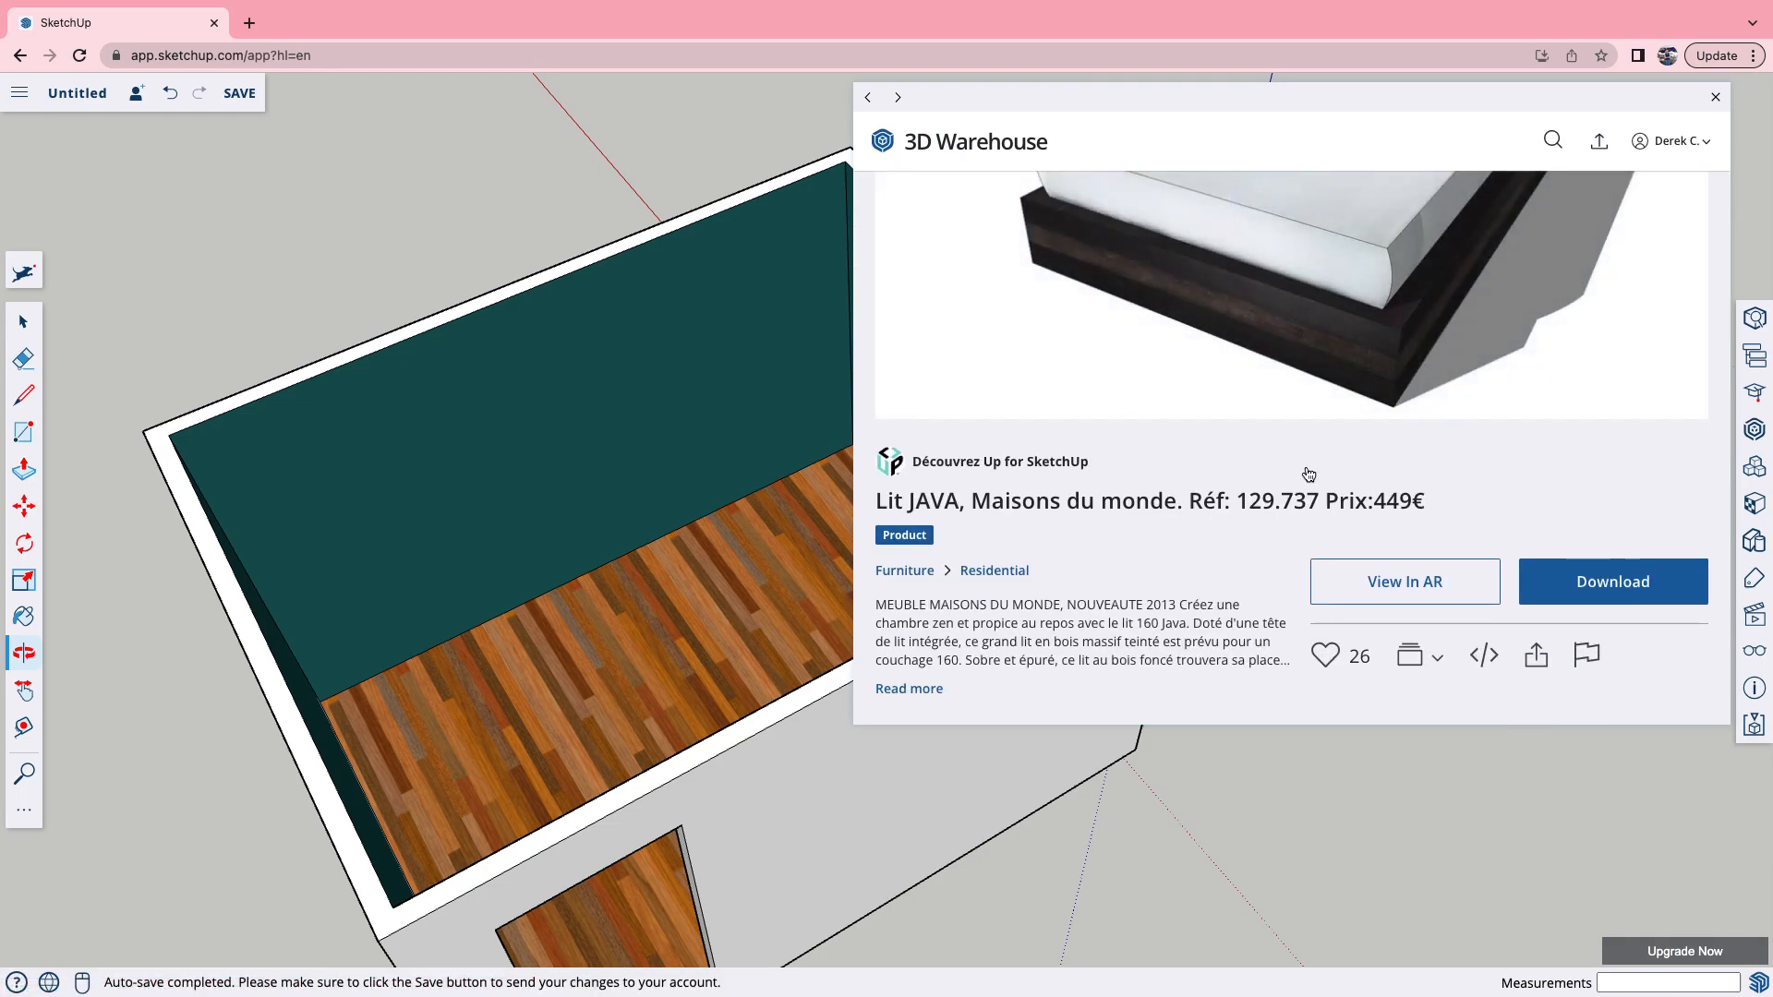
scroll(1307, 475, "up", 3)
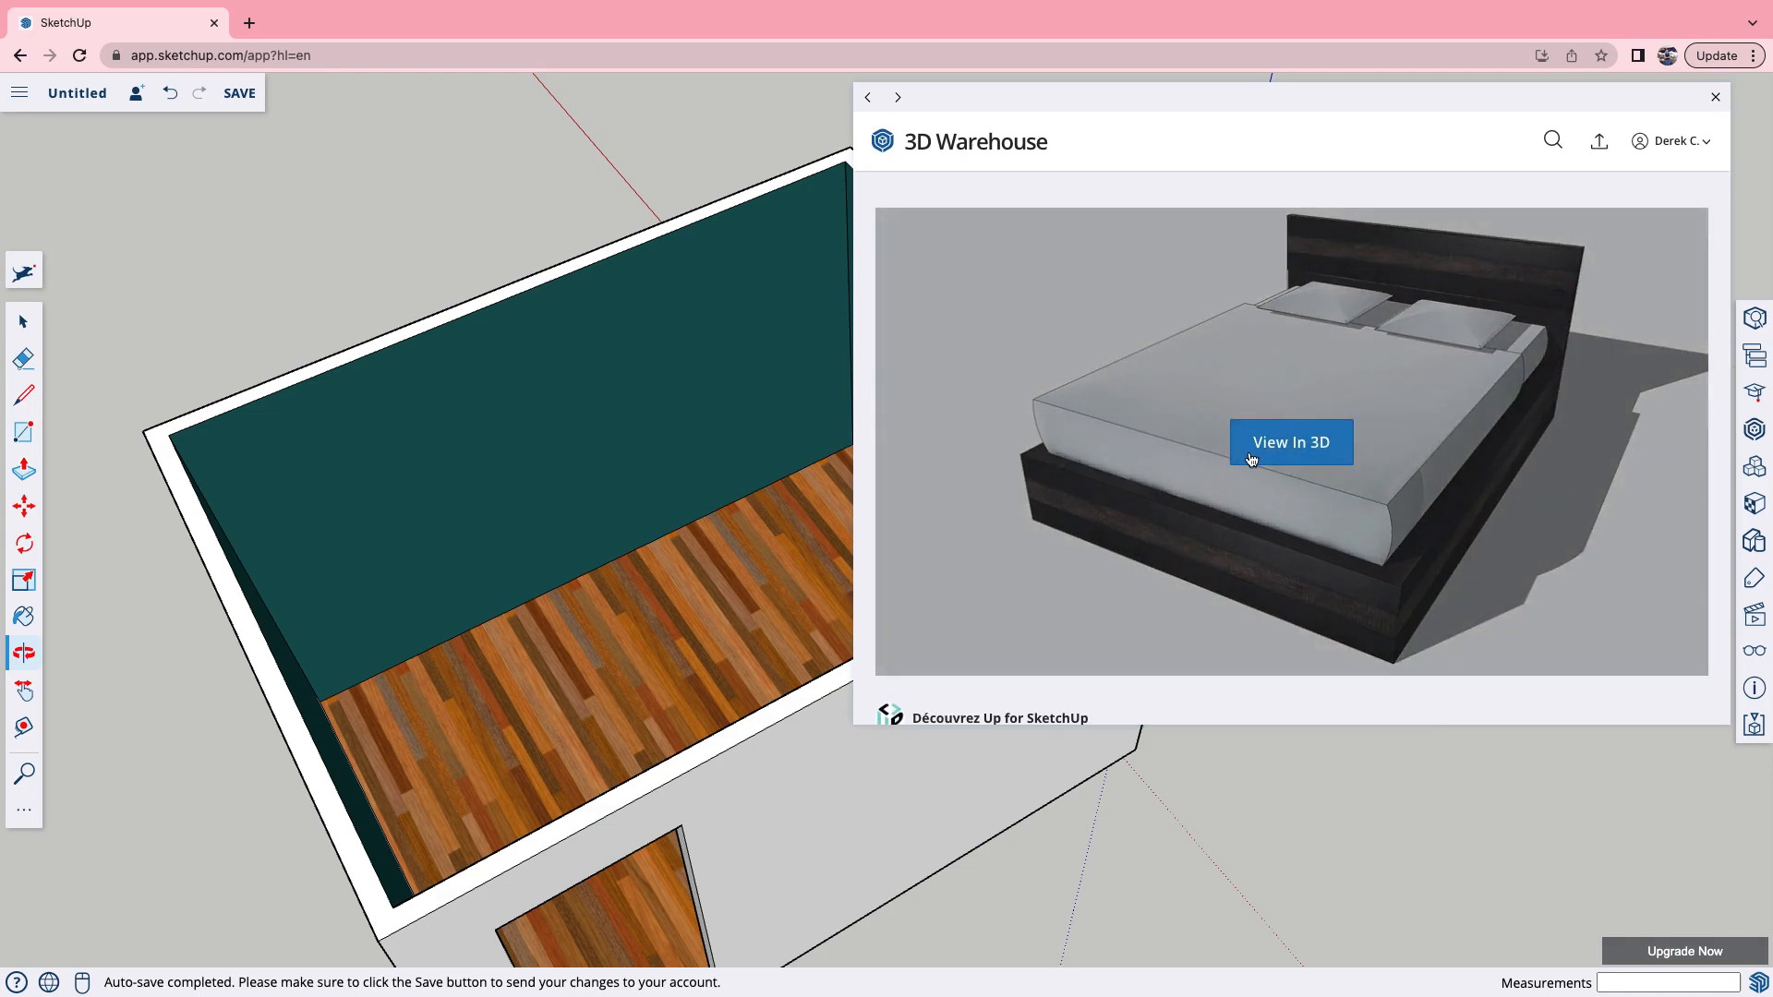
scroll(1404, 337, "down", 2)
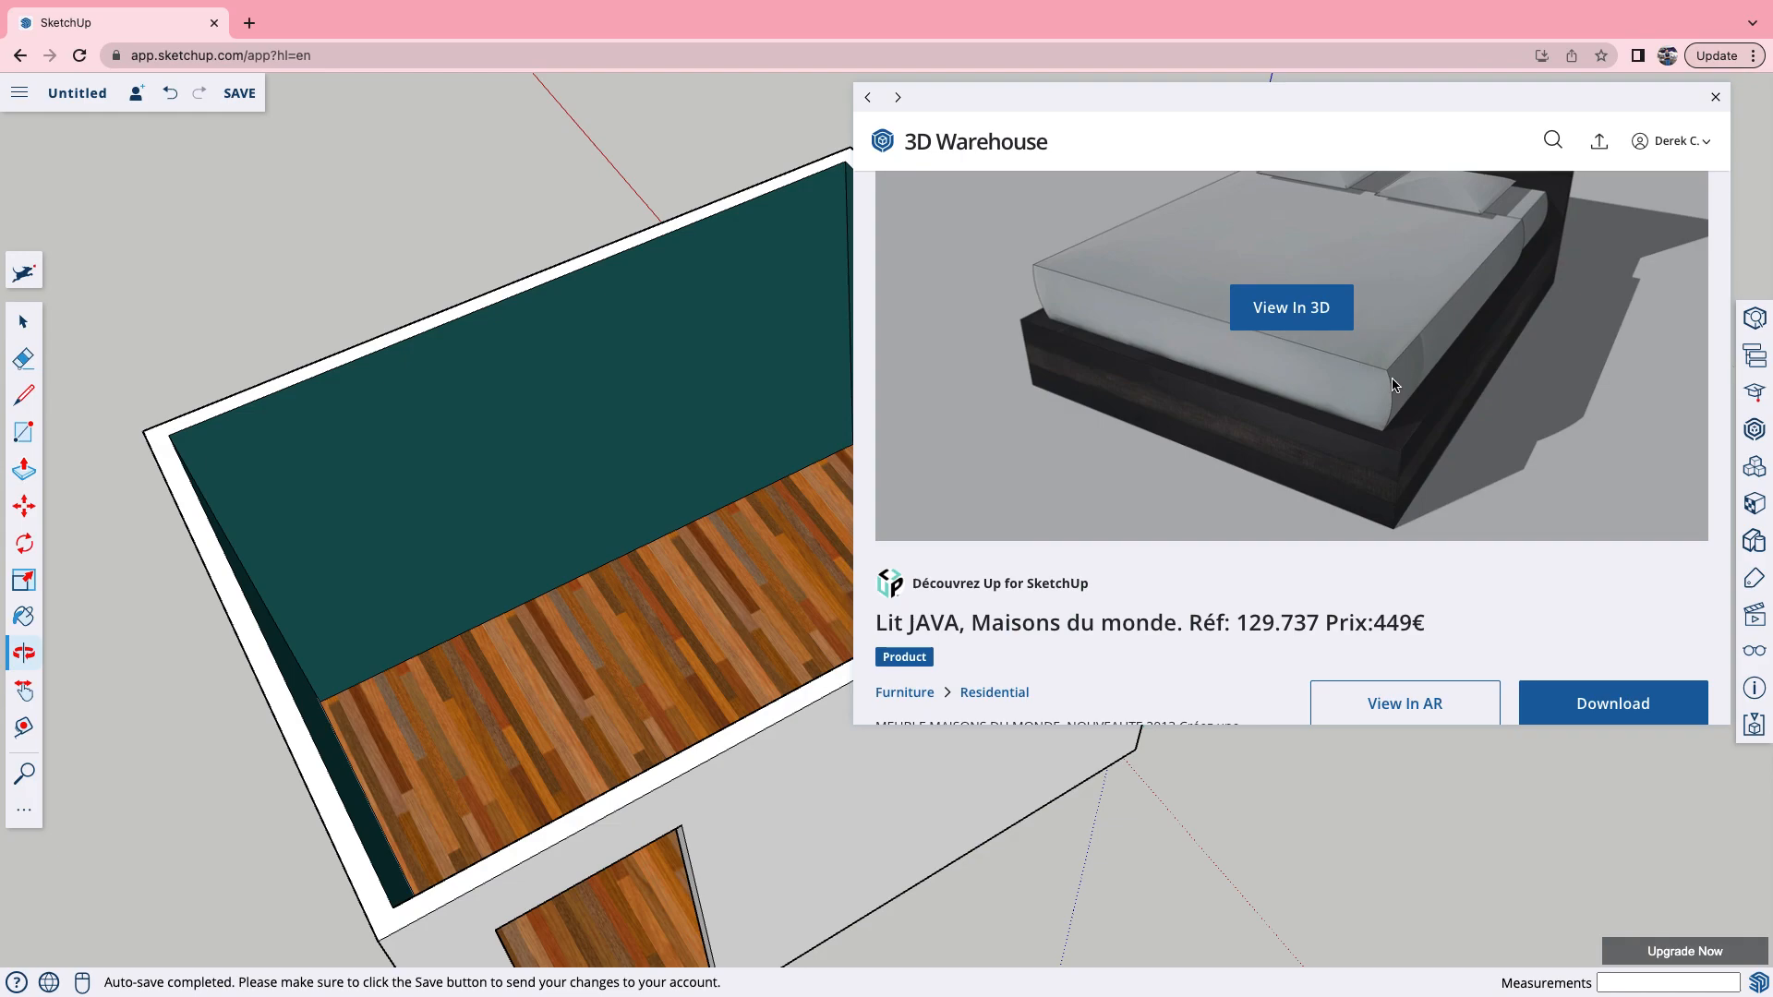
scroll(1311, 323, "down", 3)
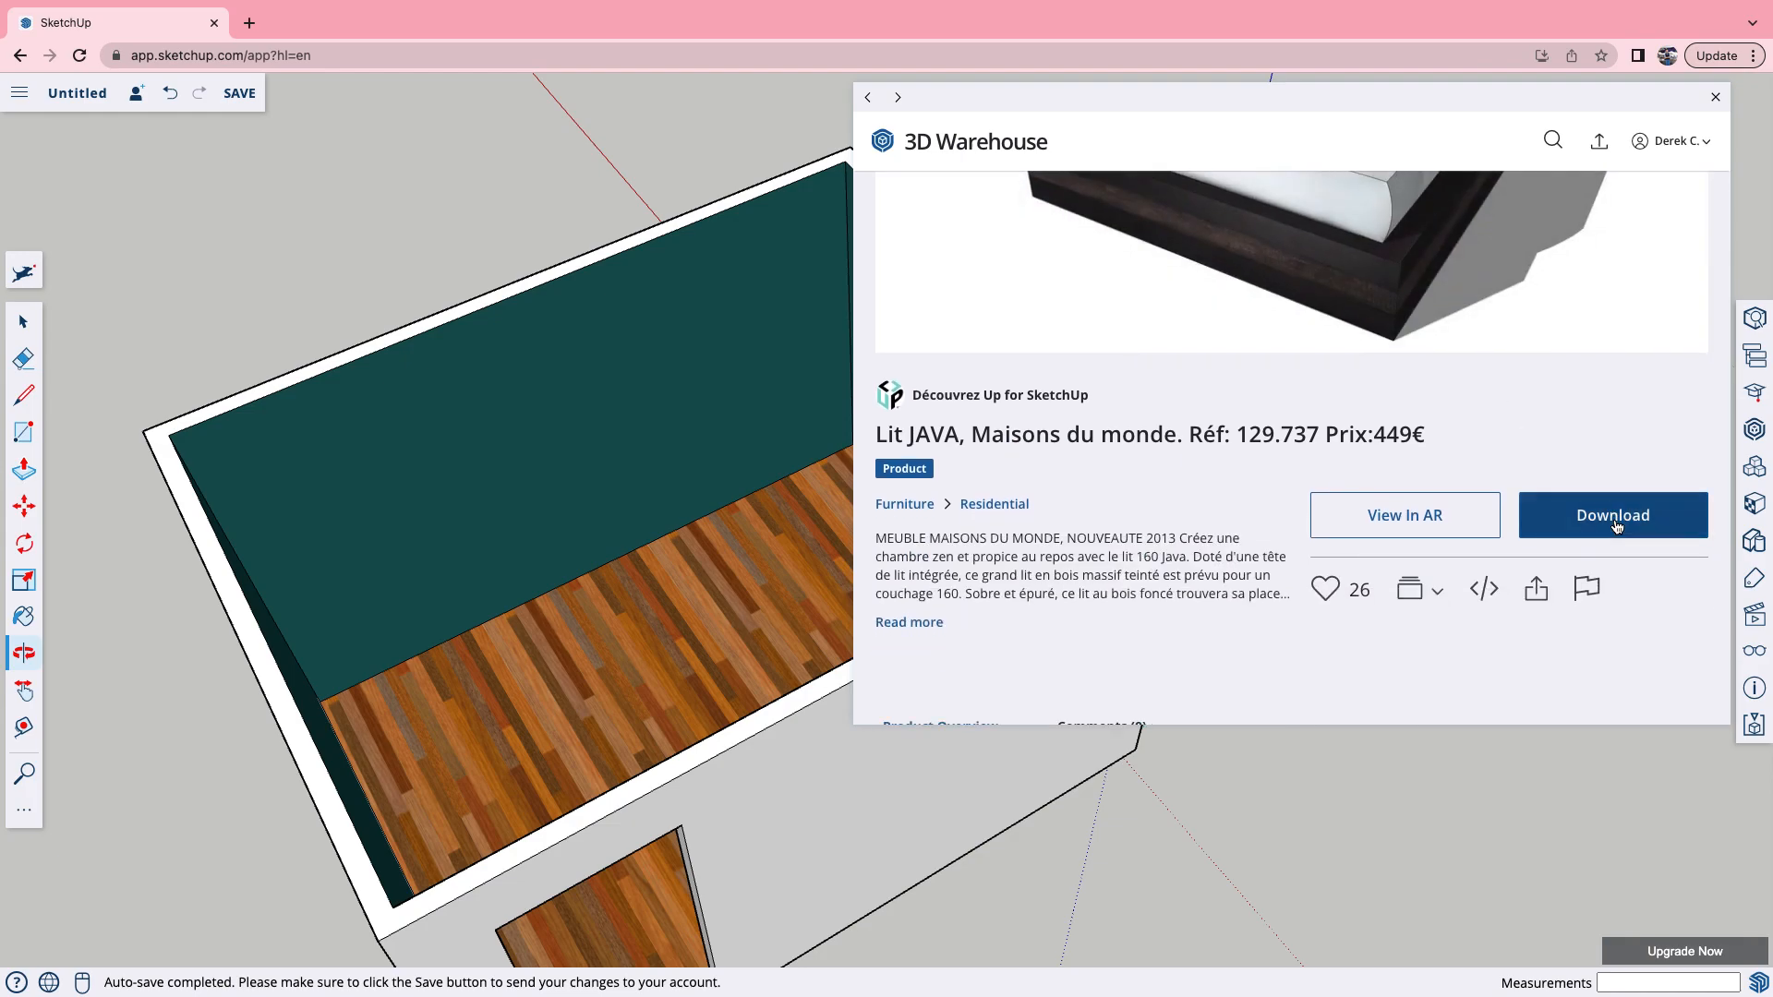
left_click(1616, 518)
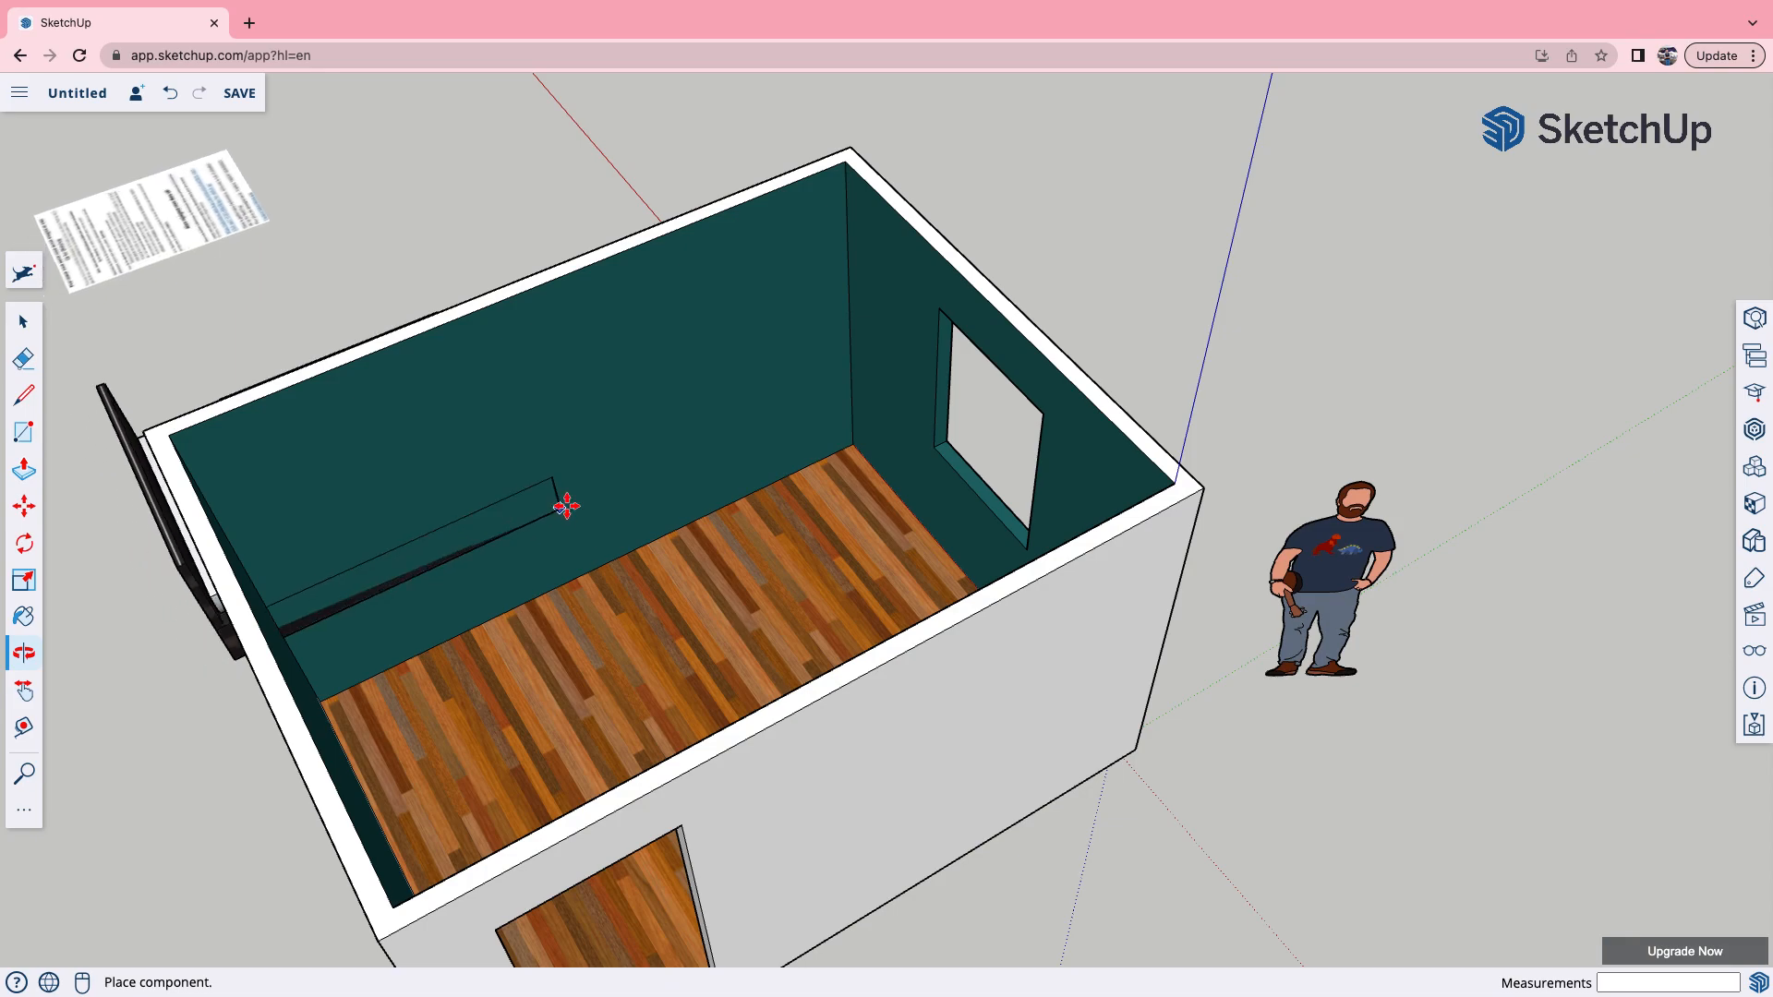
Step: Place the Lit JAVA bed on the ground beside the room's outer wall
scroll(562, 503, "down", 3)
scroll(566, 506, "down", 3)
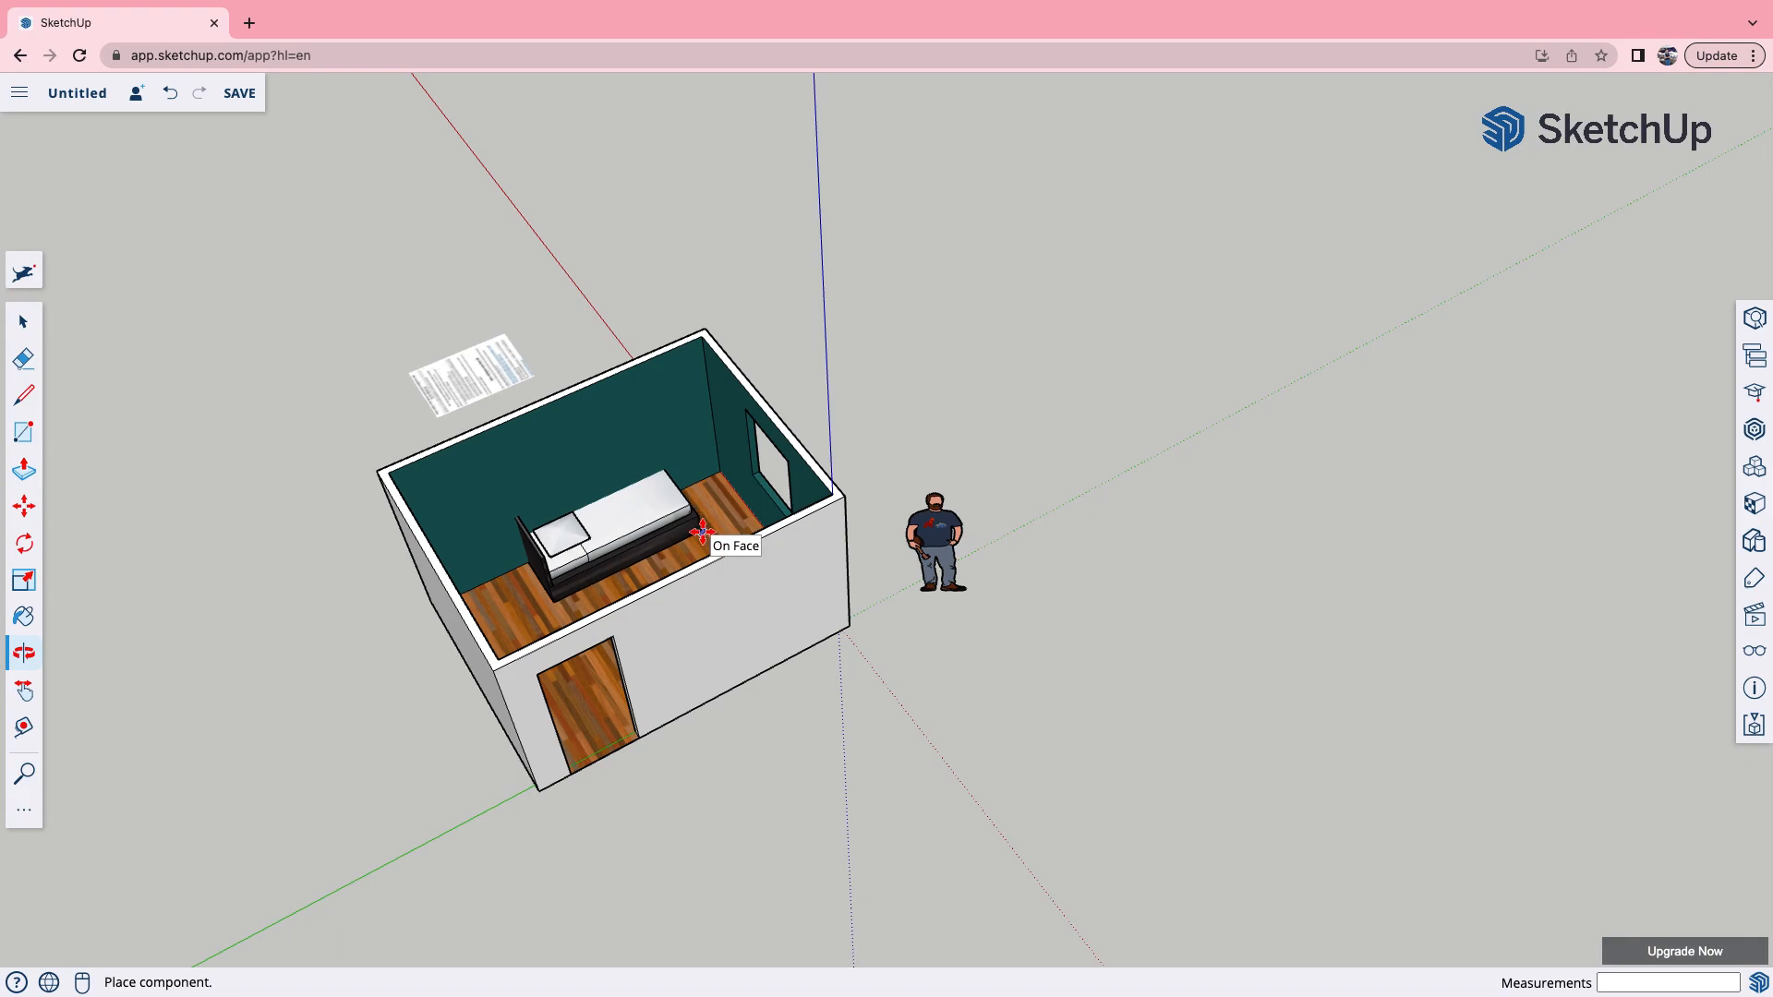
left_click(702, 532)
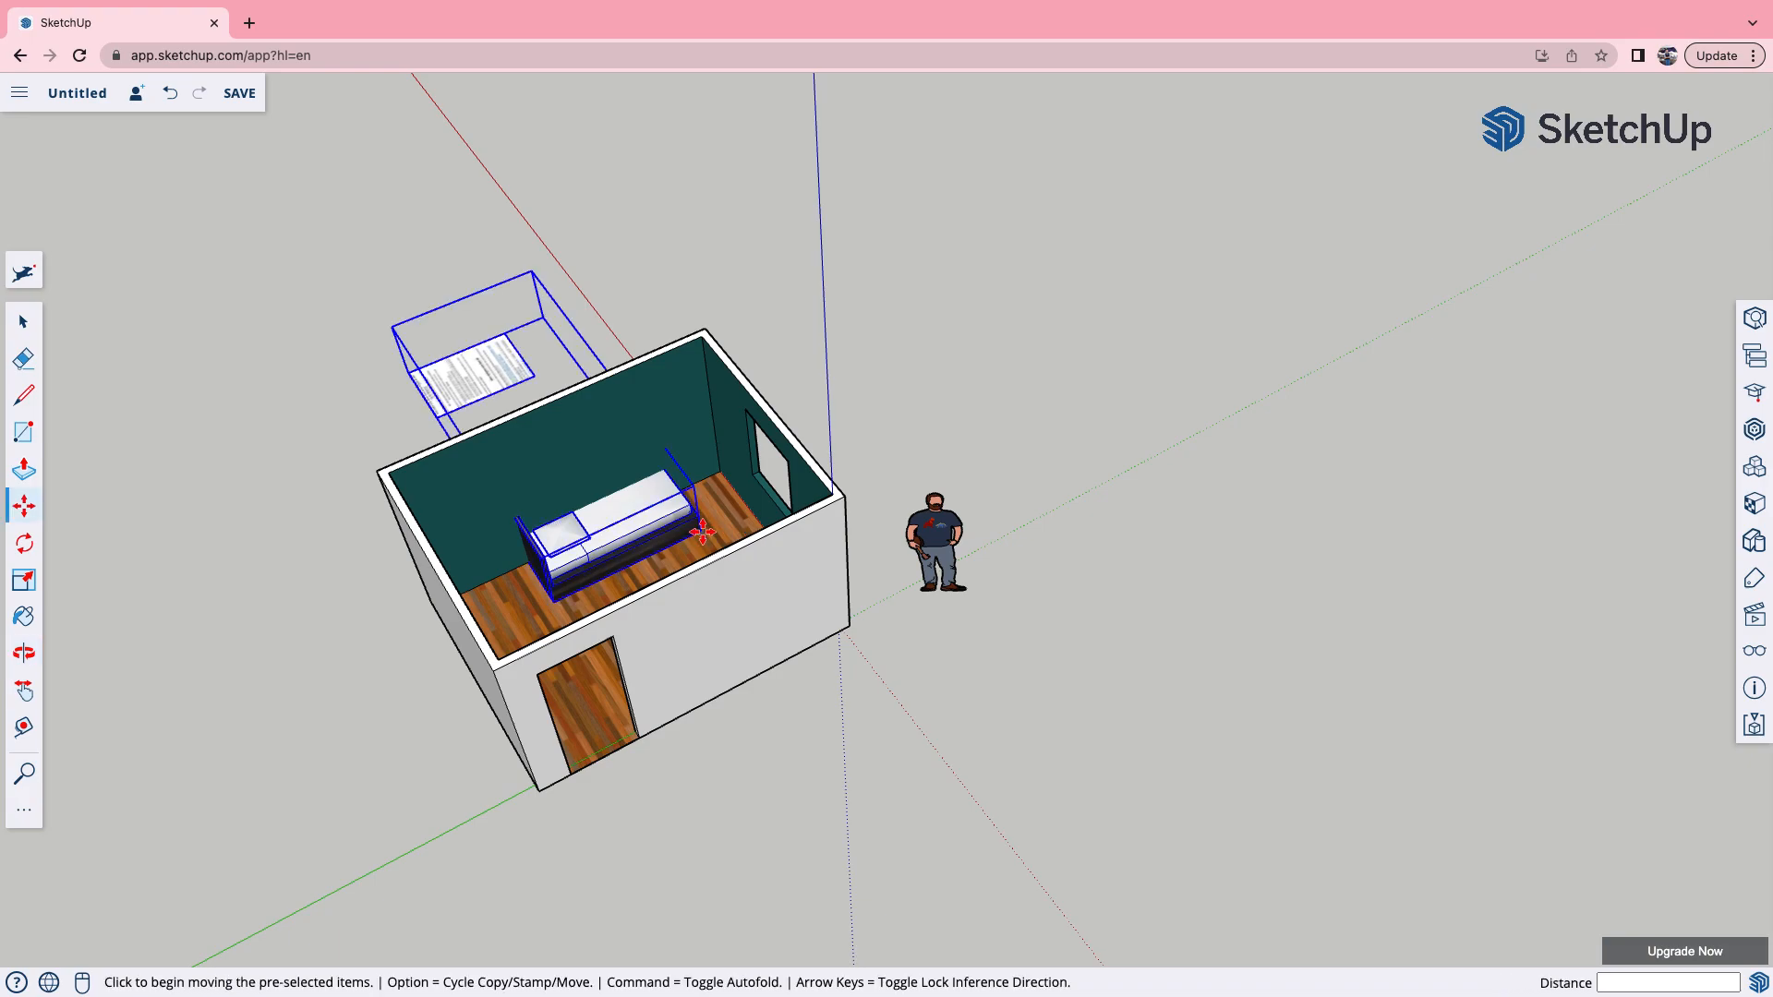
Step: Orbit and zoom around the room to inspect the placed bed
left_click(24, 653)
left_click_drag(646, 517, 1109, 718)
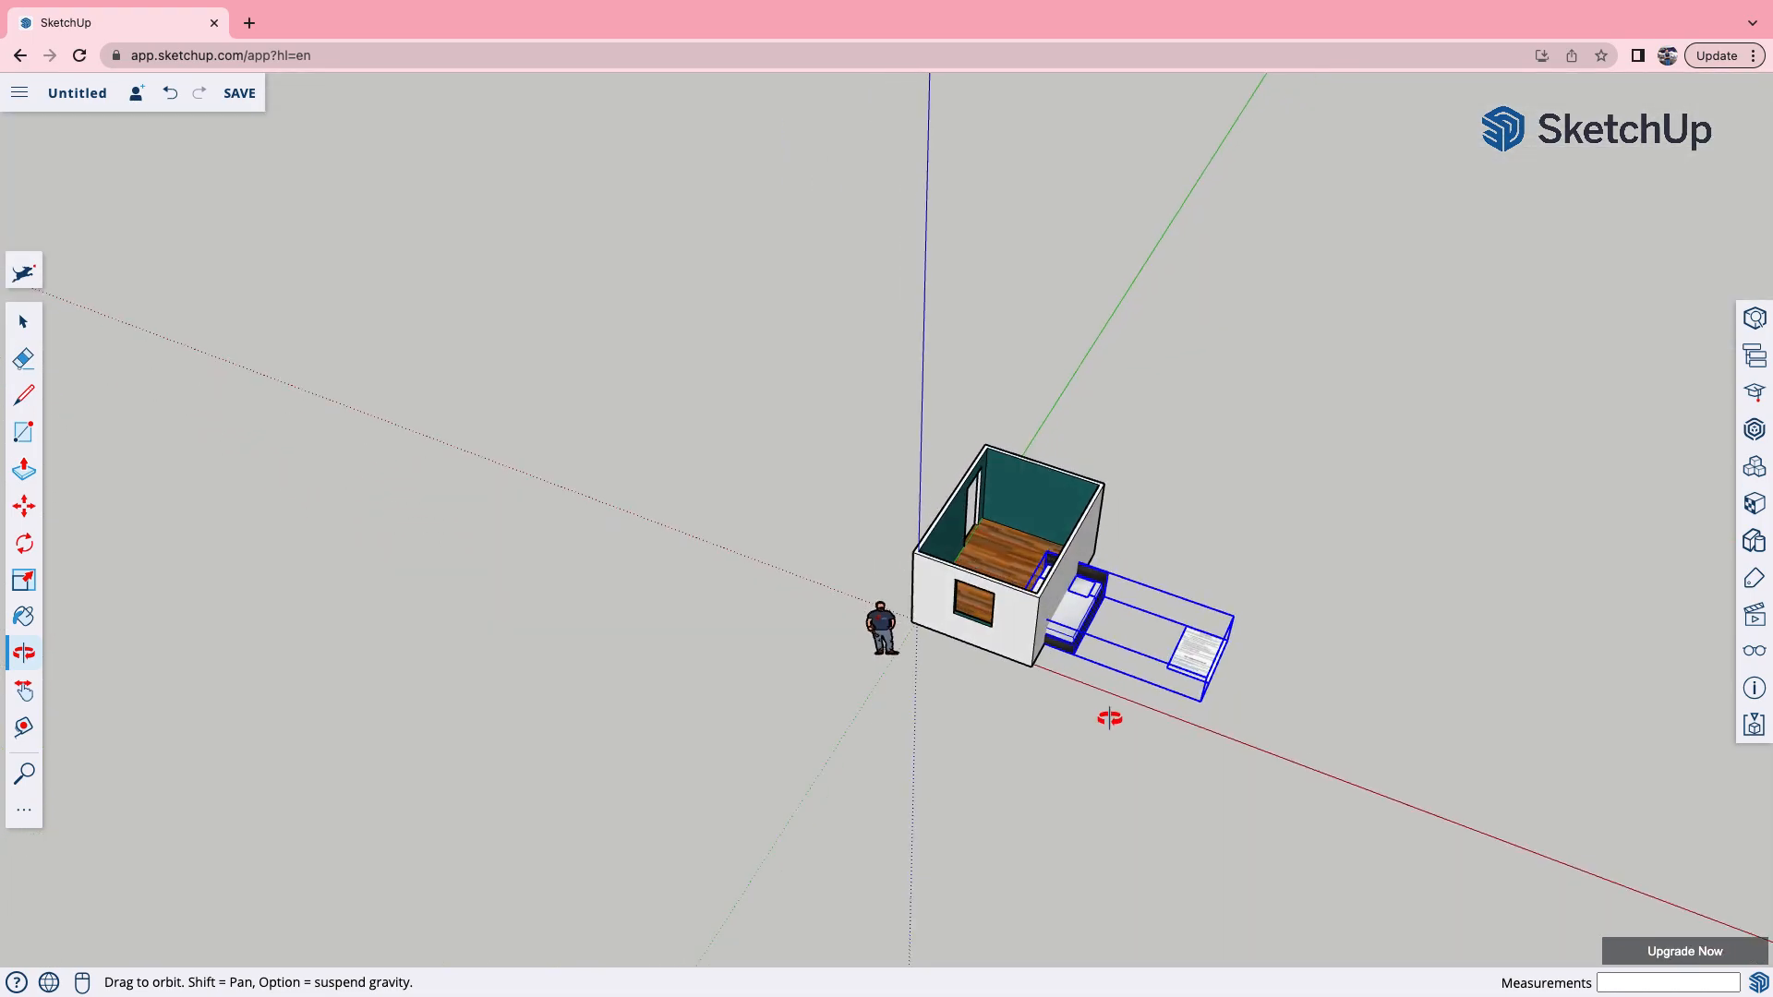
scroll(1238, 646, "up", 10)
scroll(1190, 634, "down", 10)
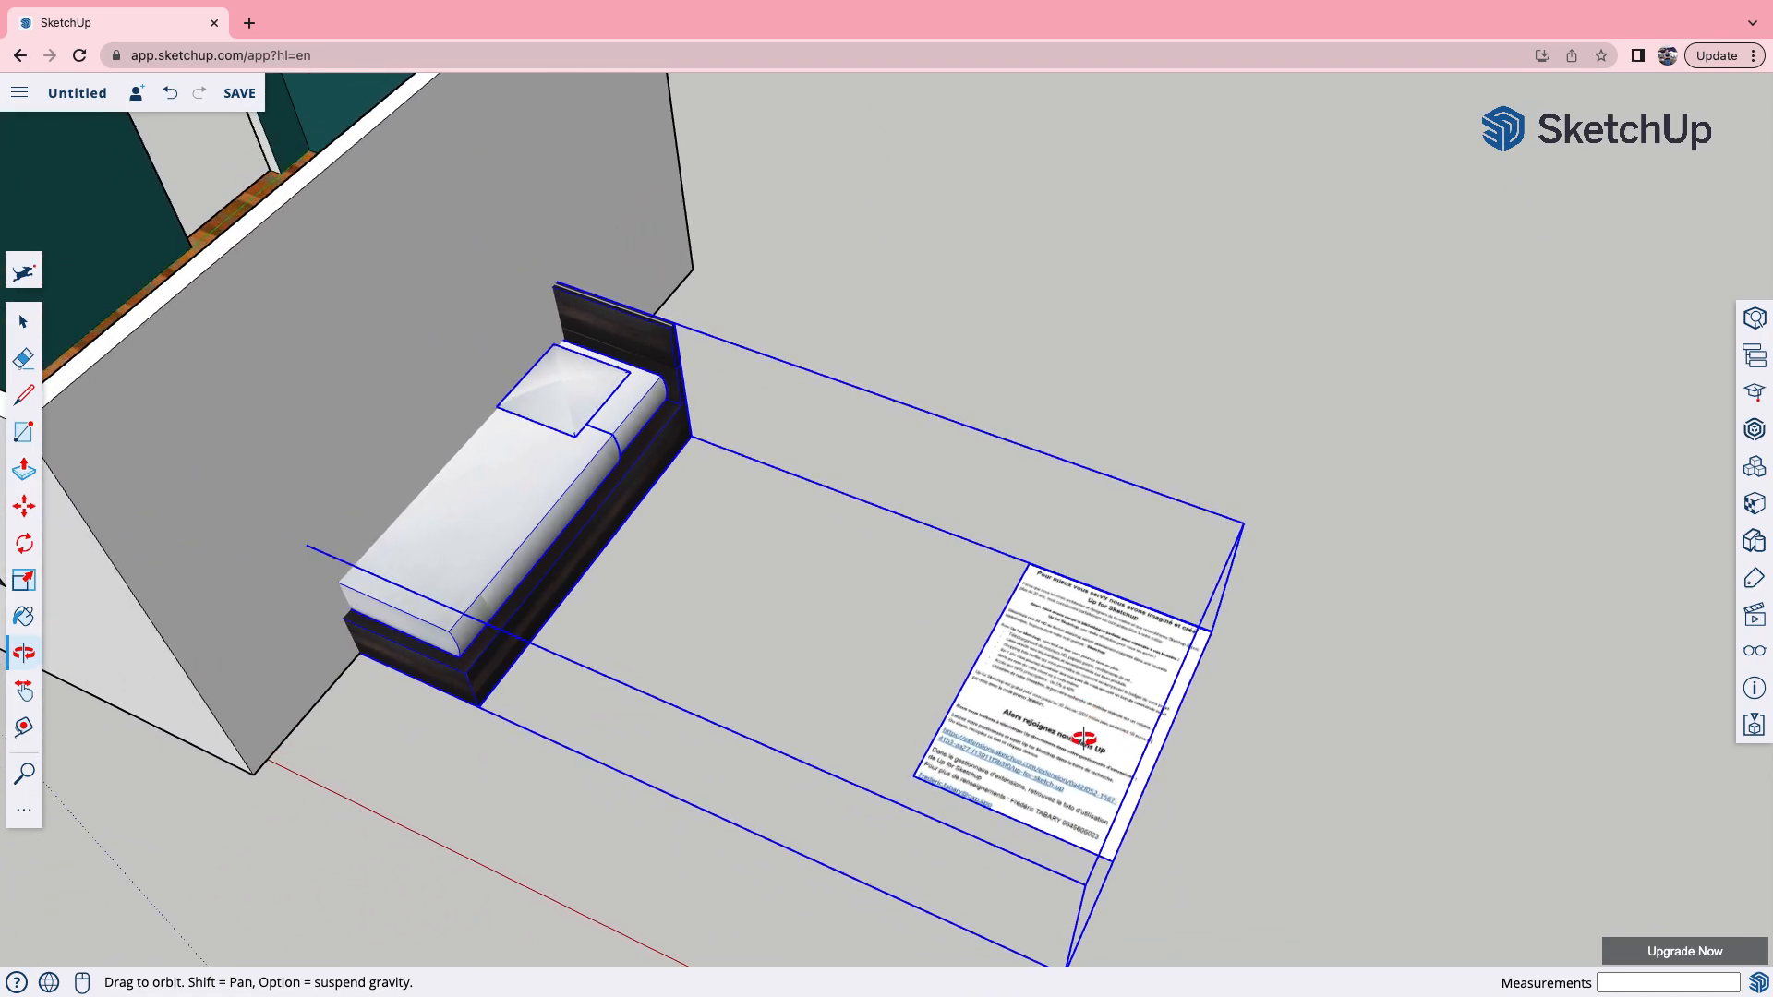
scroll(1080, 732, "up", 3)
scroll(1097, 739, "down", 2)
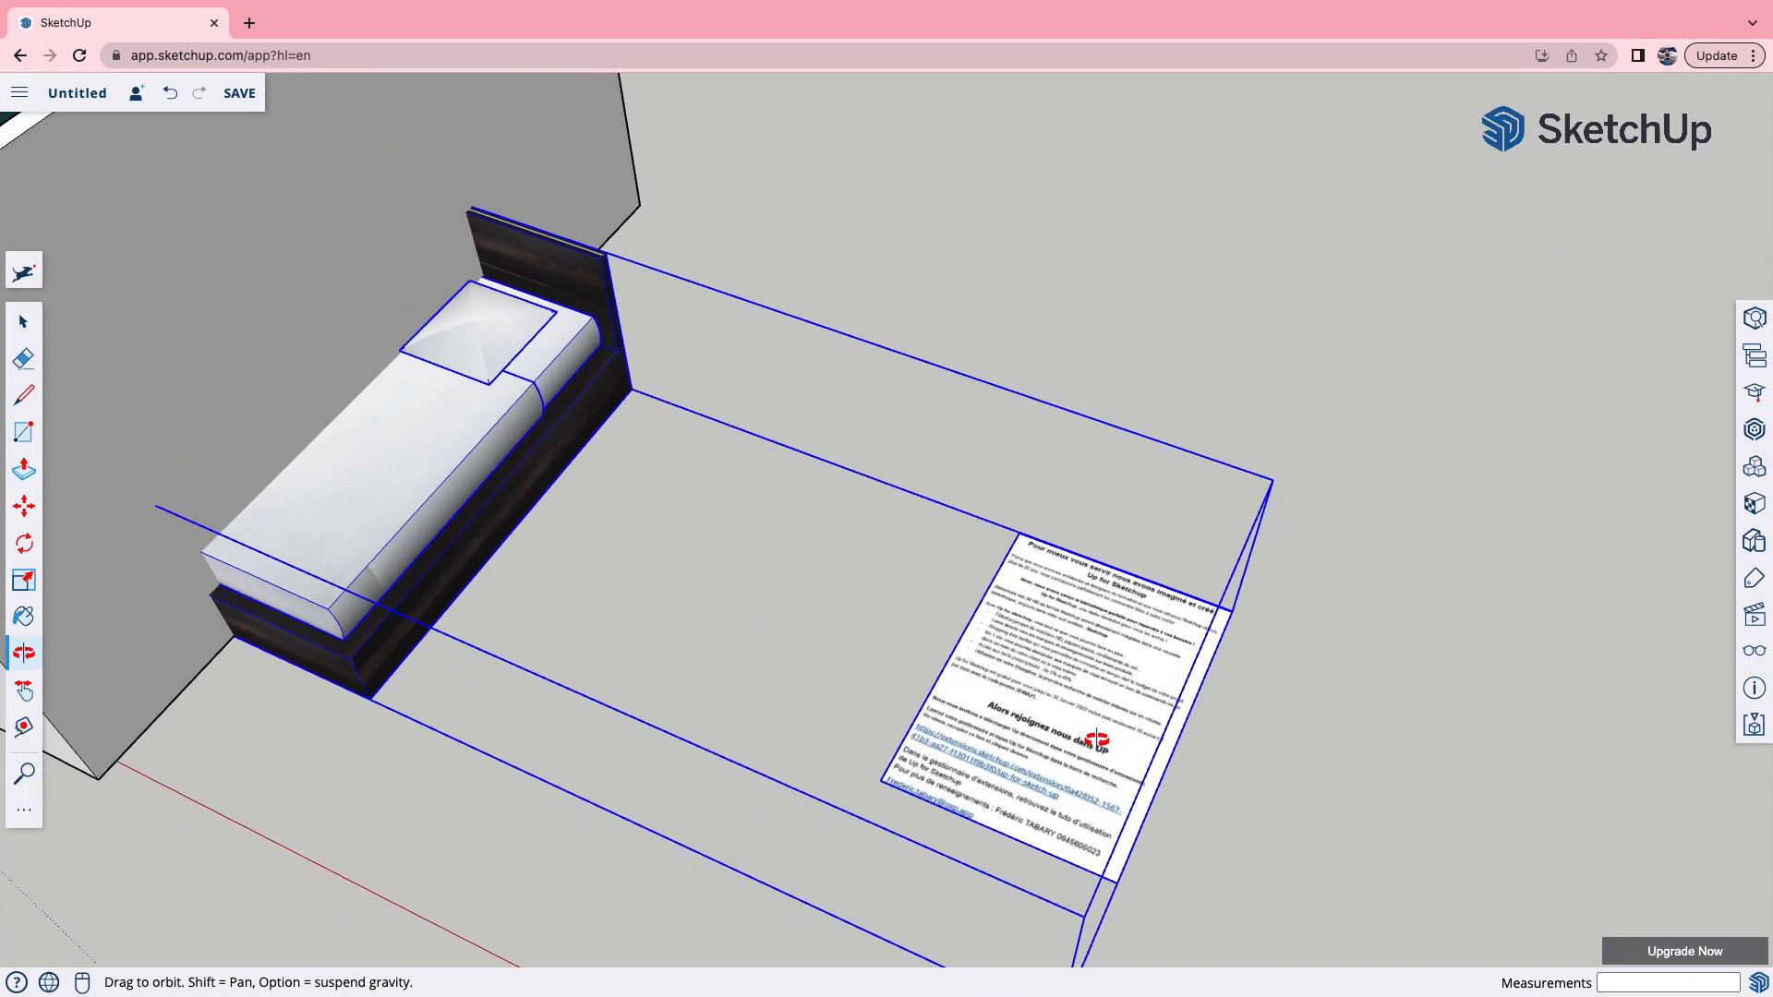
scroll(1097, 739, "down", 1)
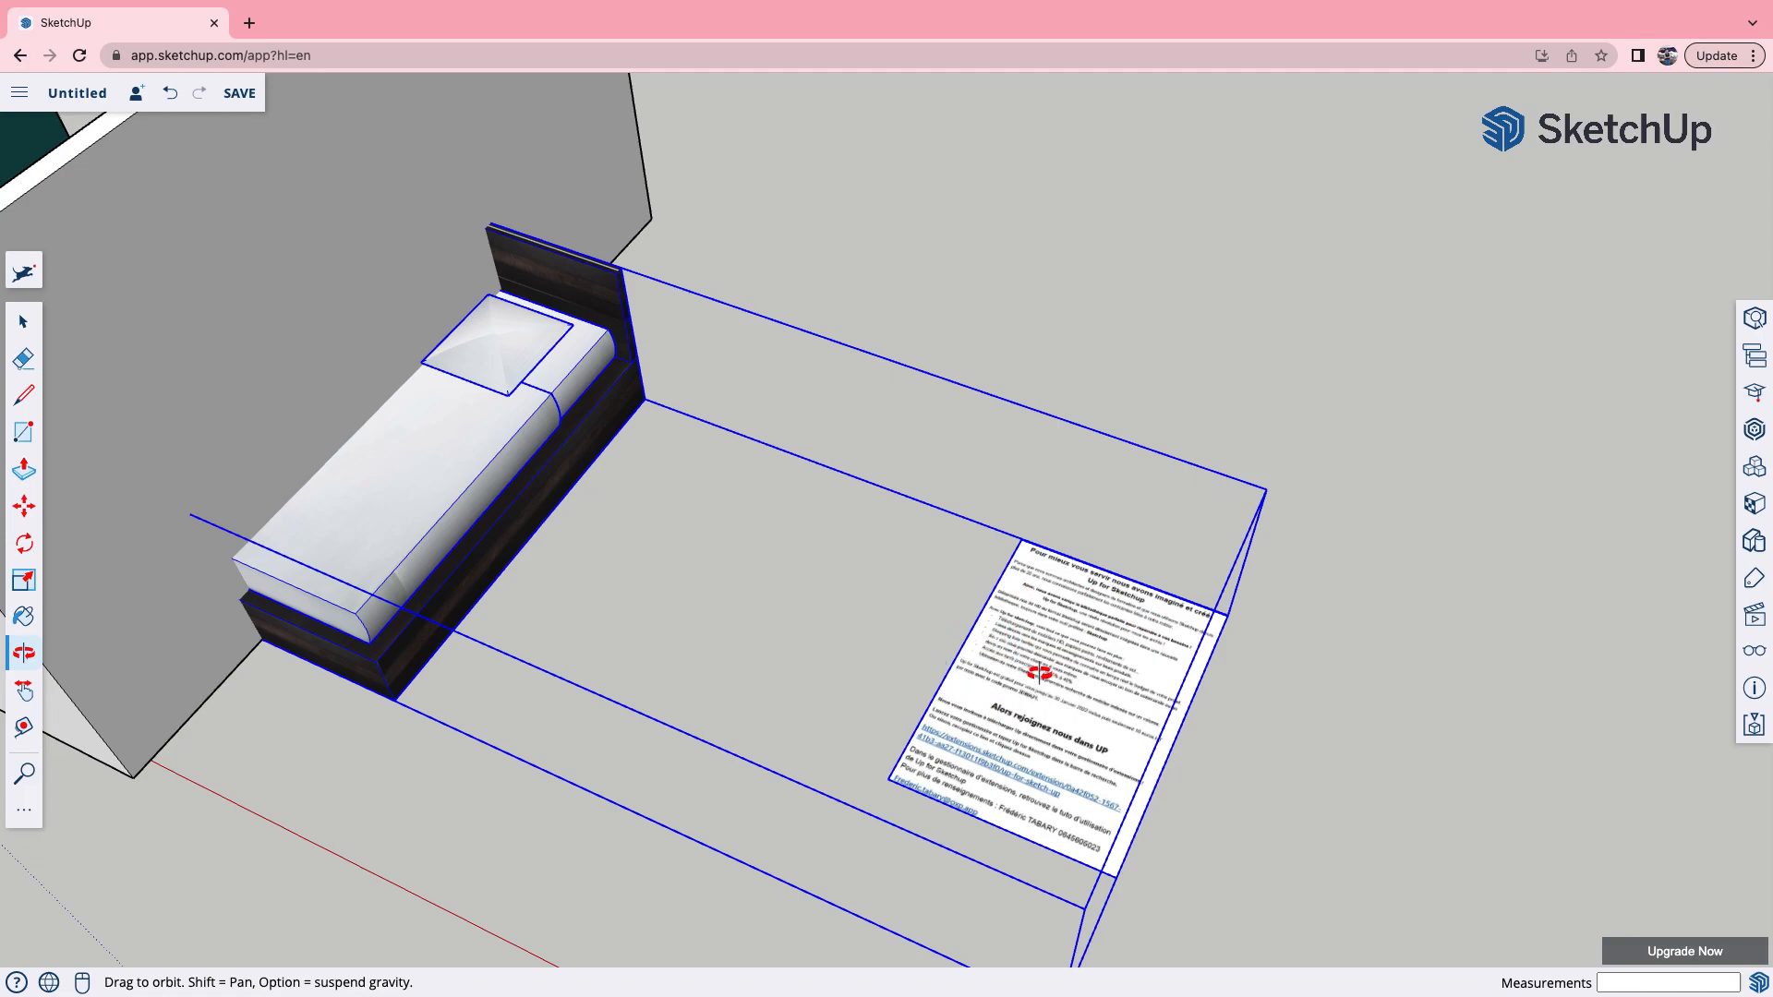
scroll(1211, 689, "down", 2)
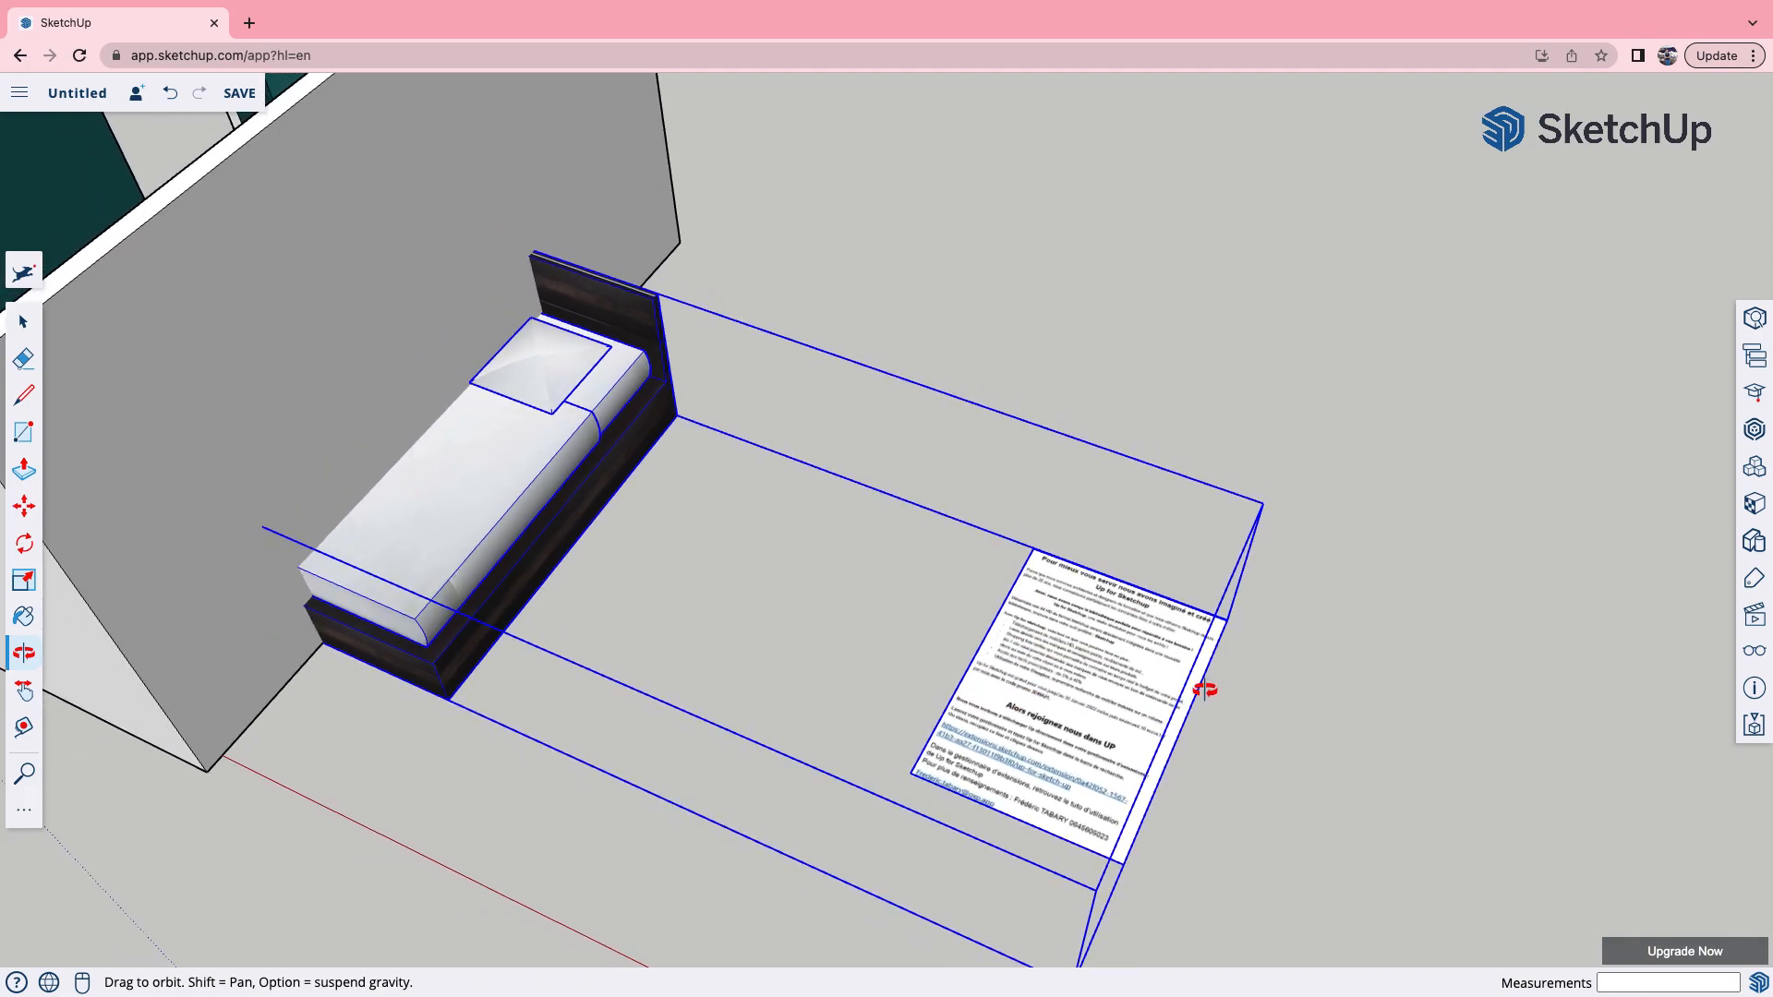
scroll(1006, 691, "down", 3)
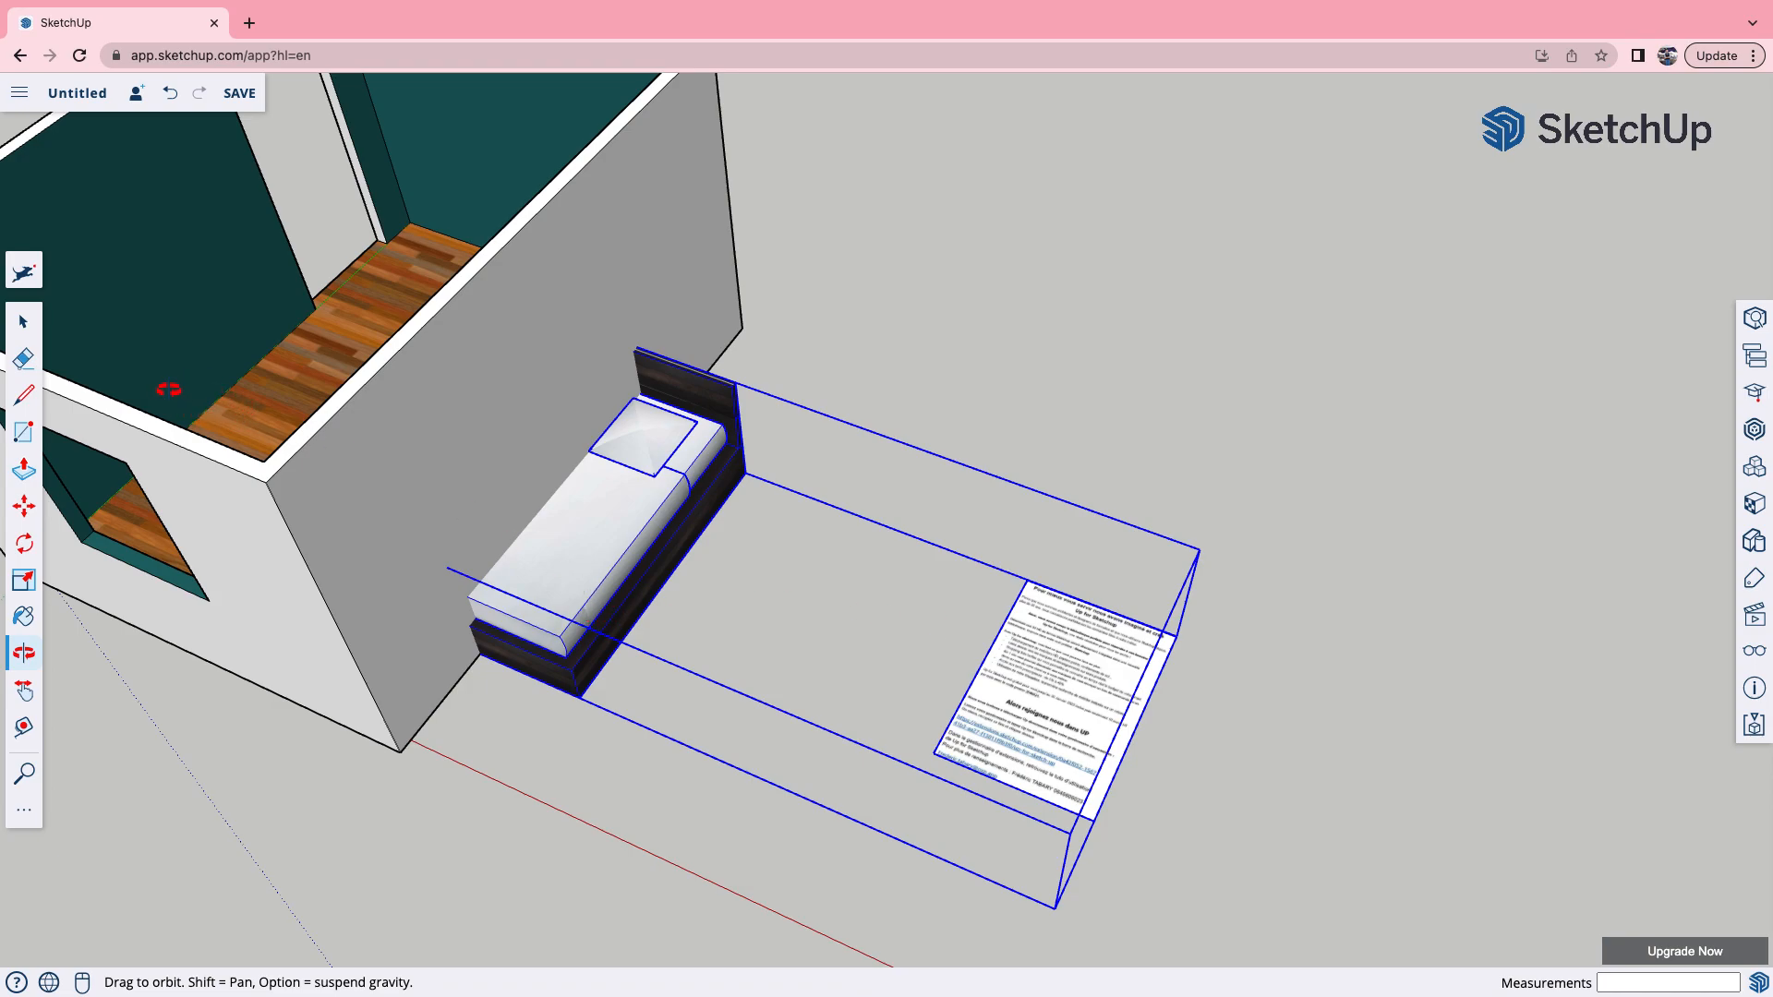
left_click(25, 325)
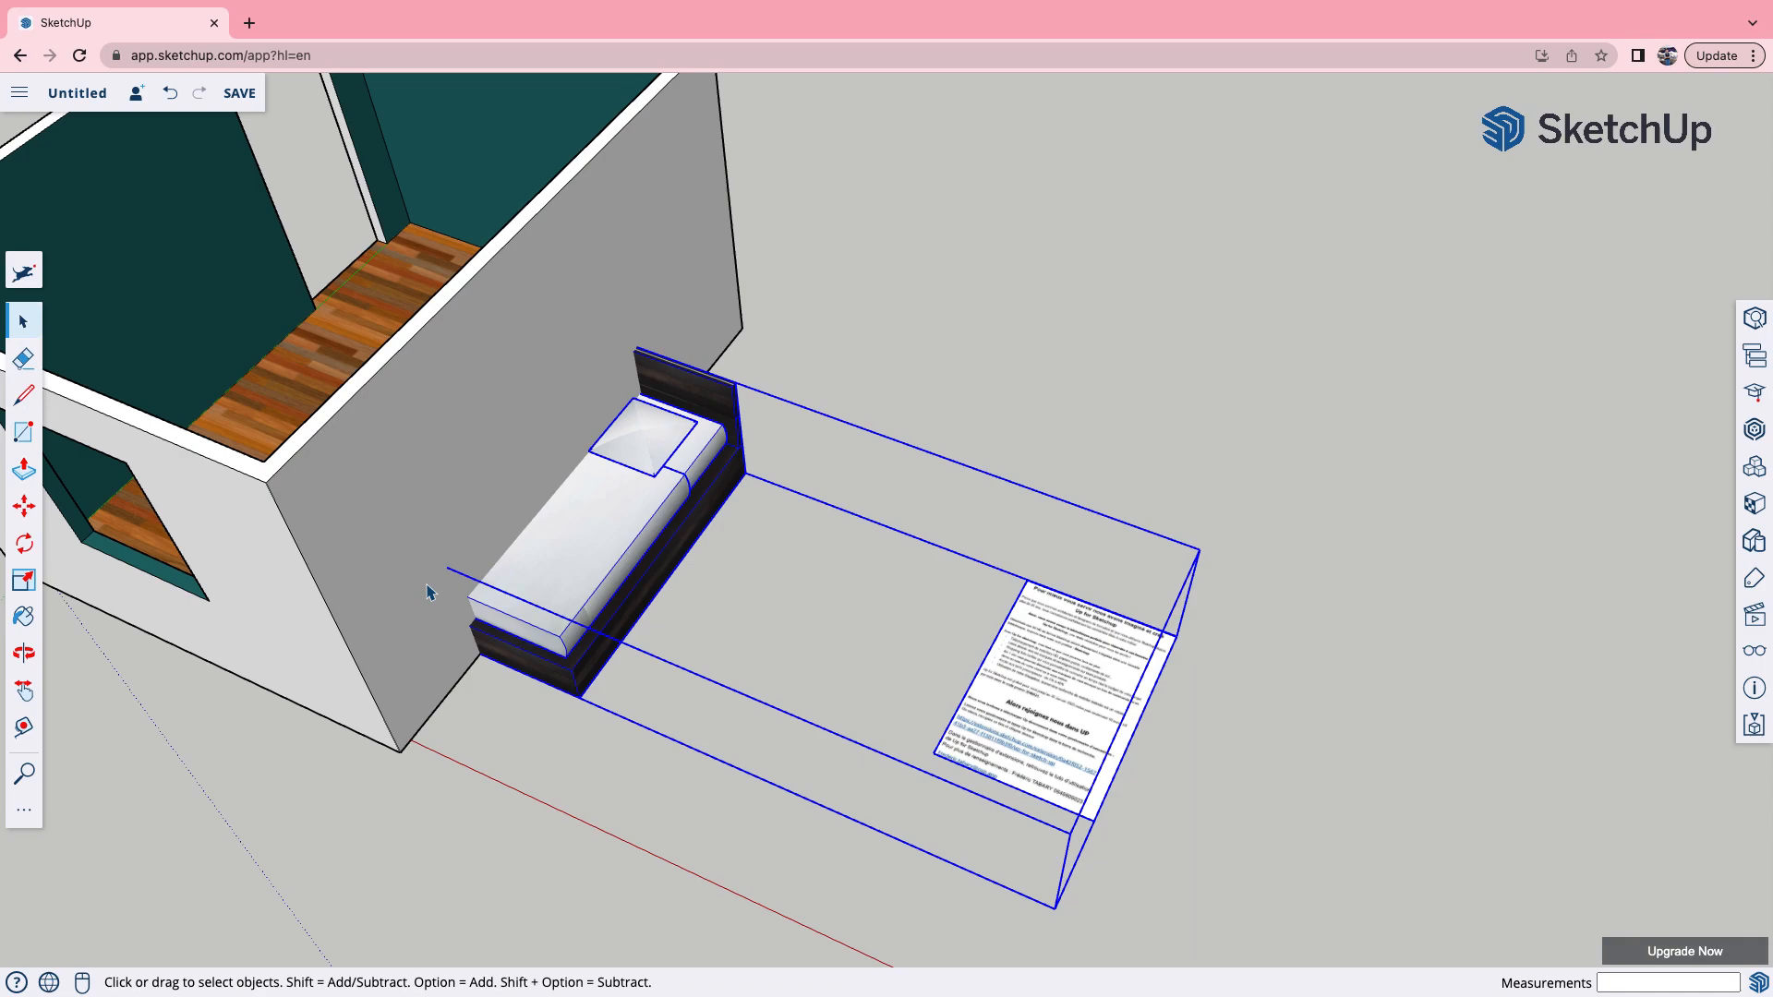
Step: Explode the Lit JAVA bed component into separate parts
right_click(622, 515)
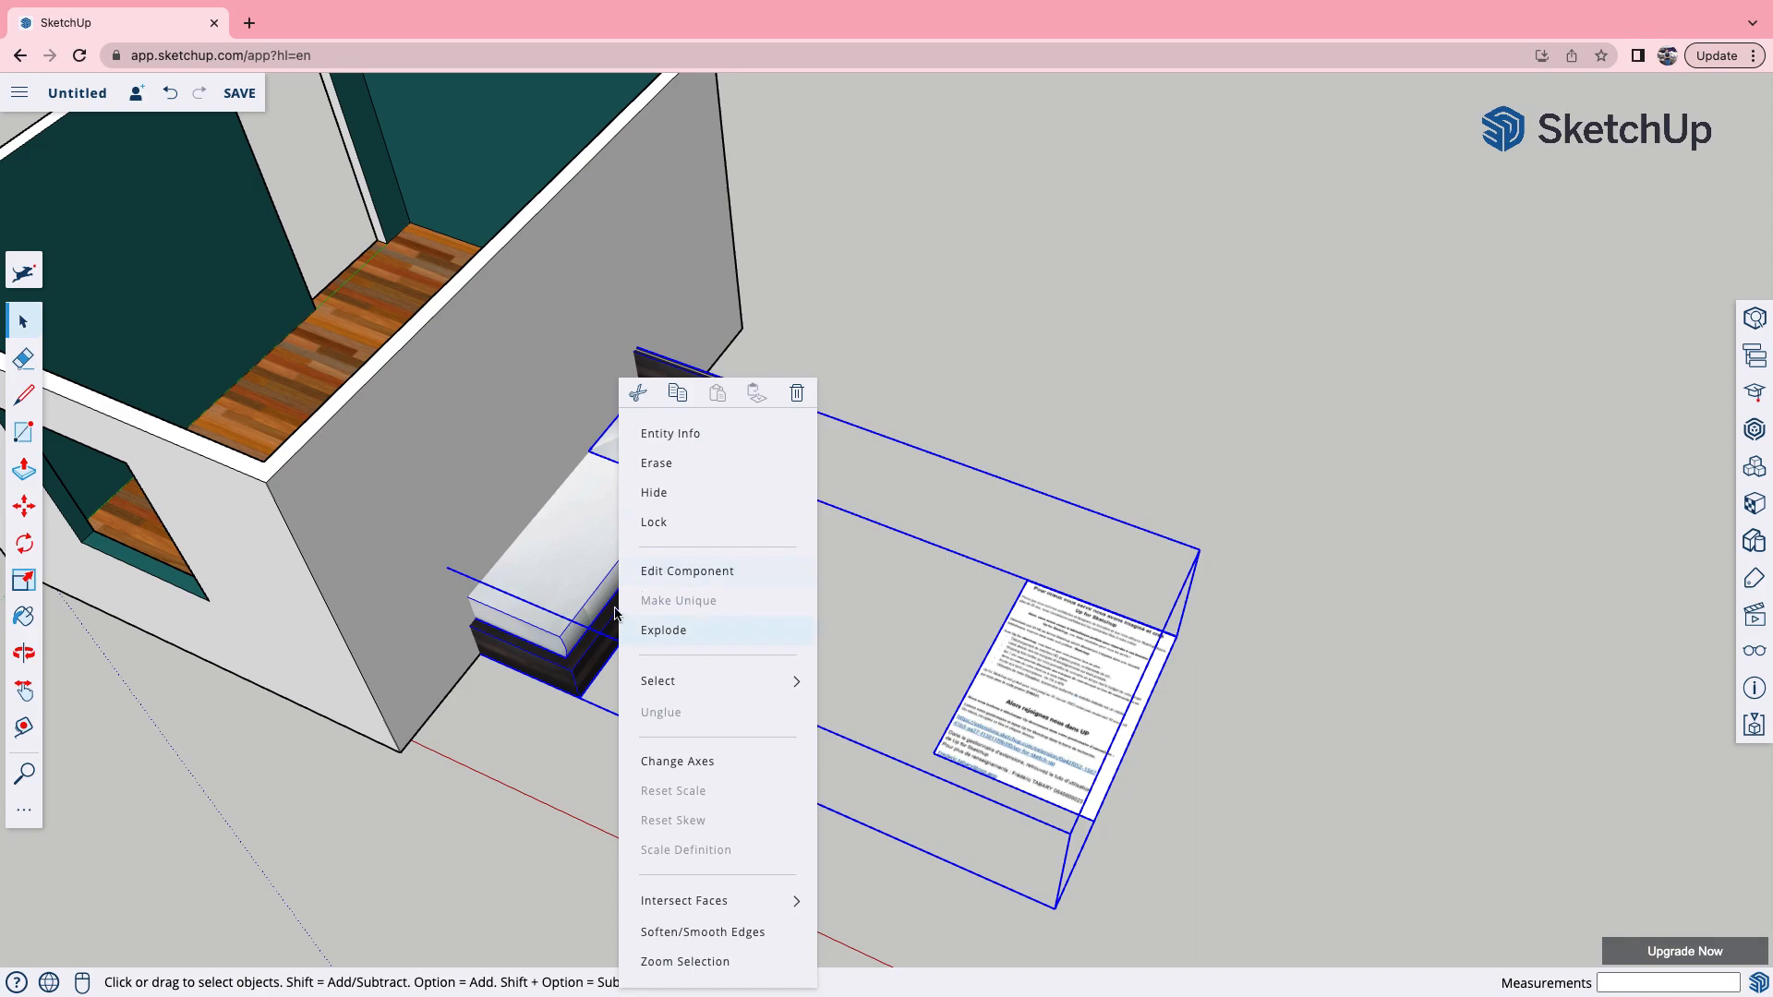
left_click(658, 636)
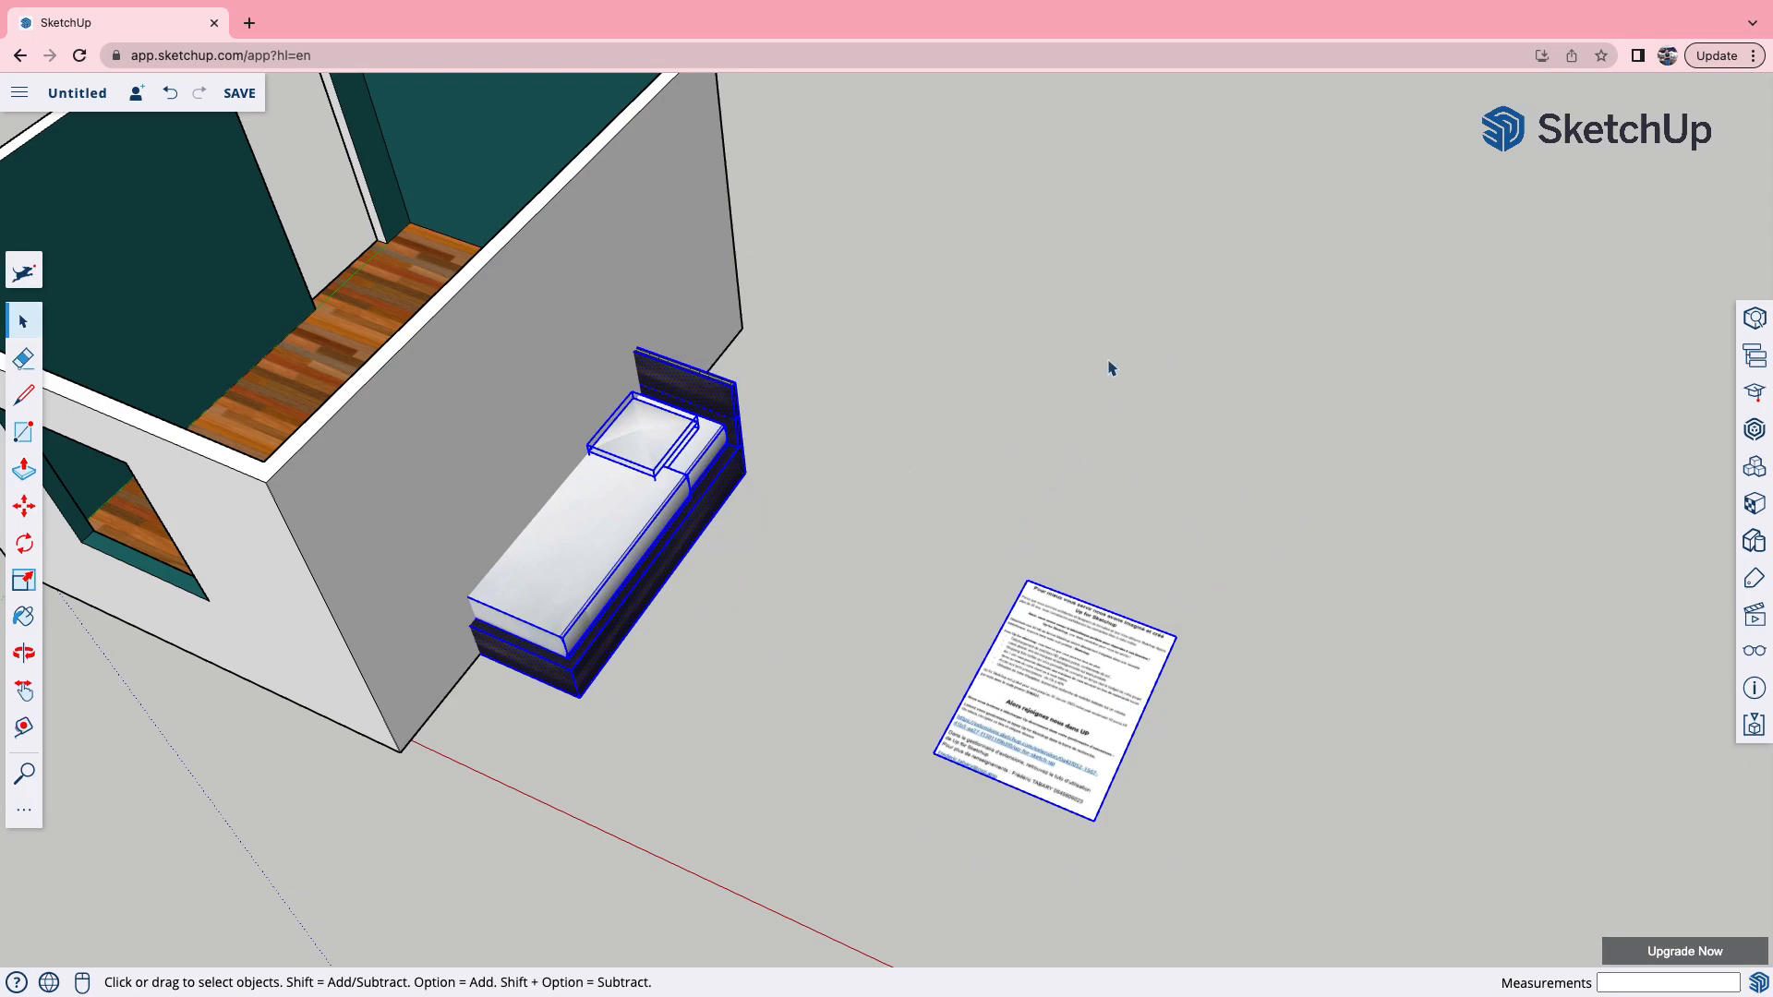
scroll(1112, 369, "up", 1)
Step: Delete the flyer sheet from the ground, undoing once and deleting it again
left_click(1196, 425)
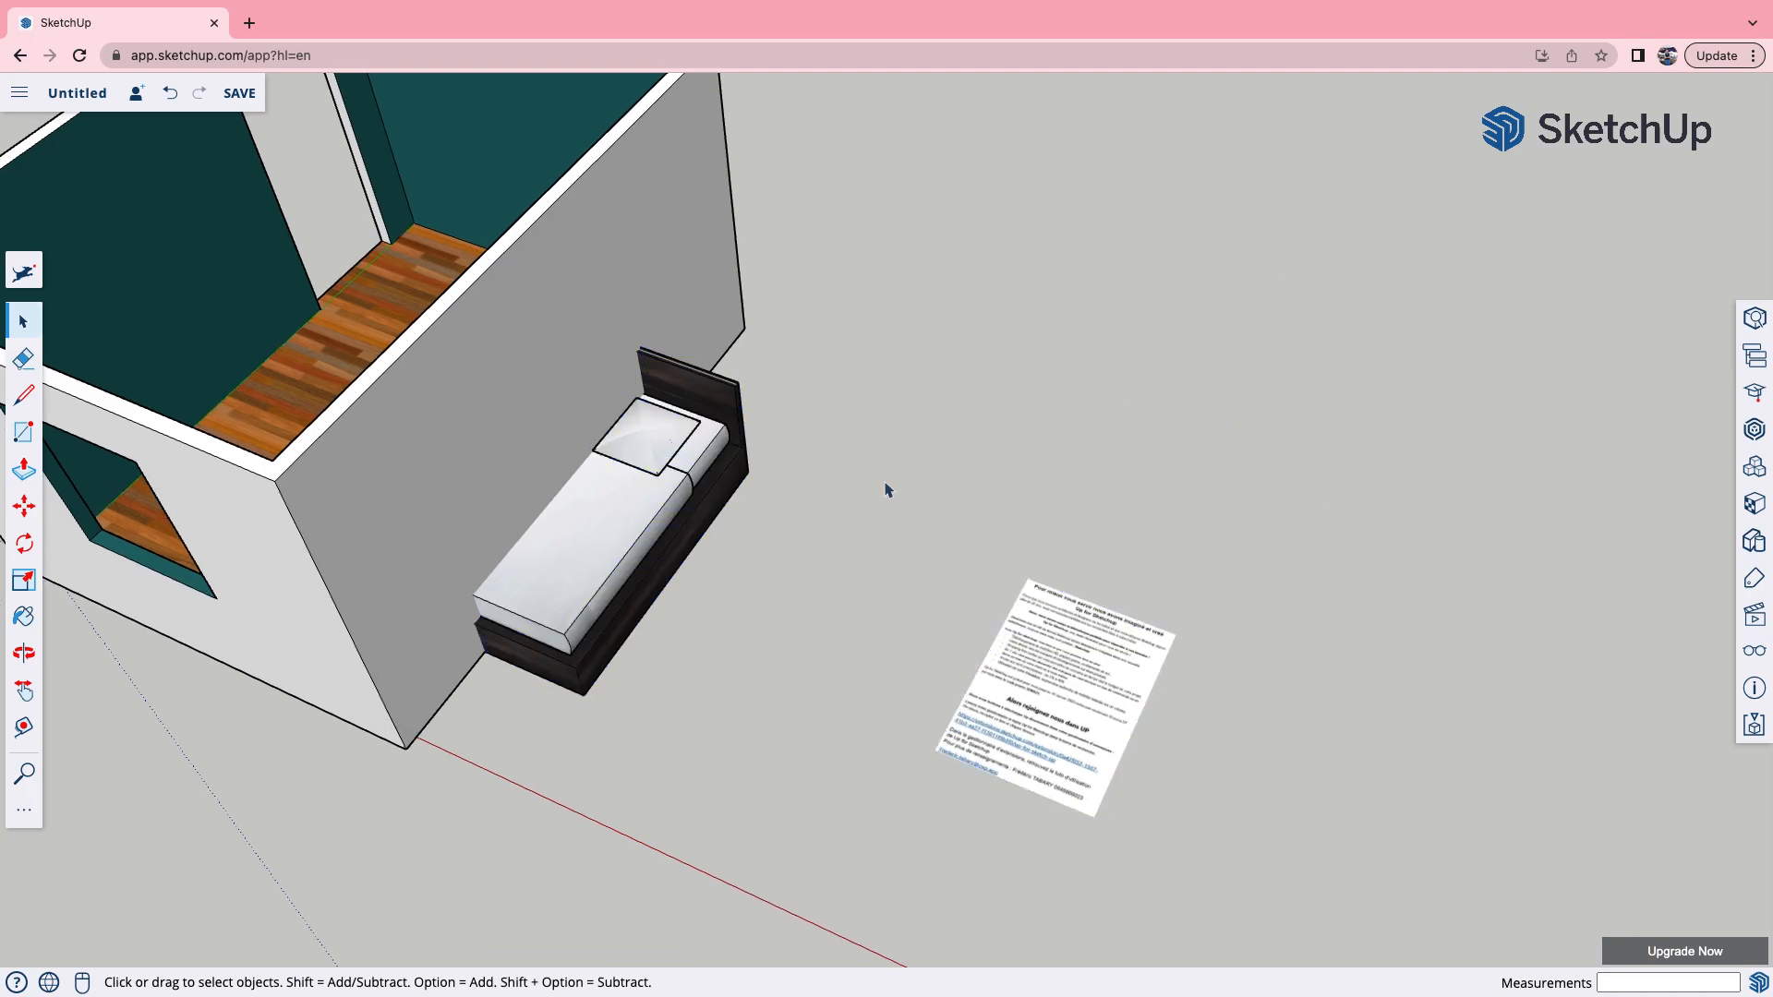
left_click(1064, 679)
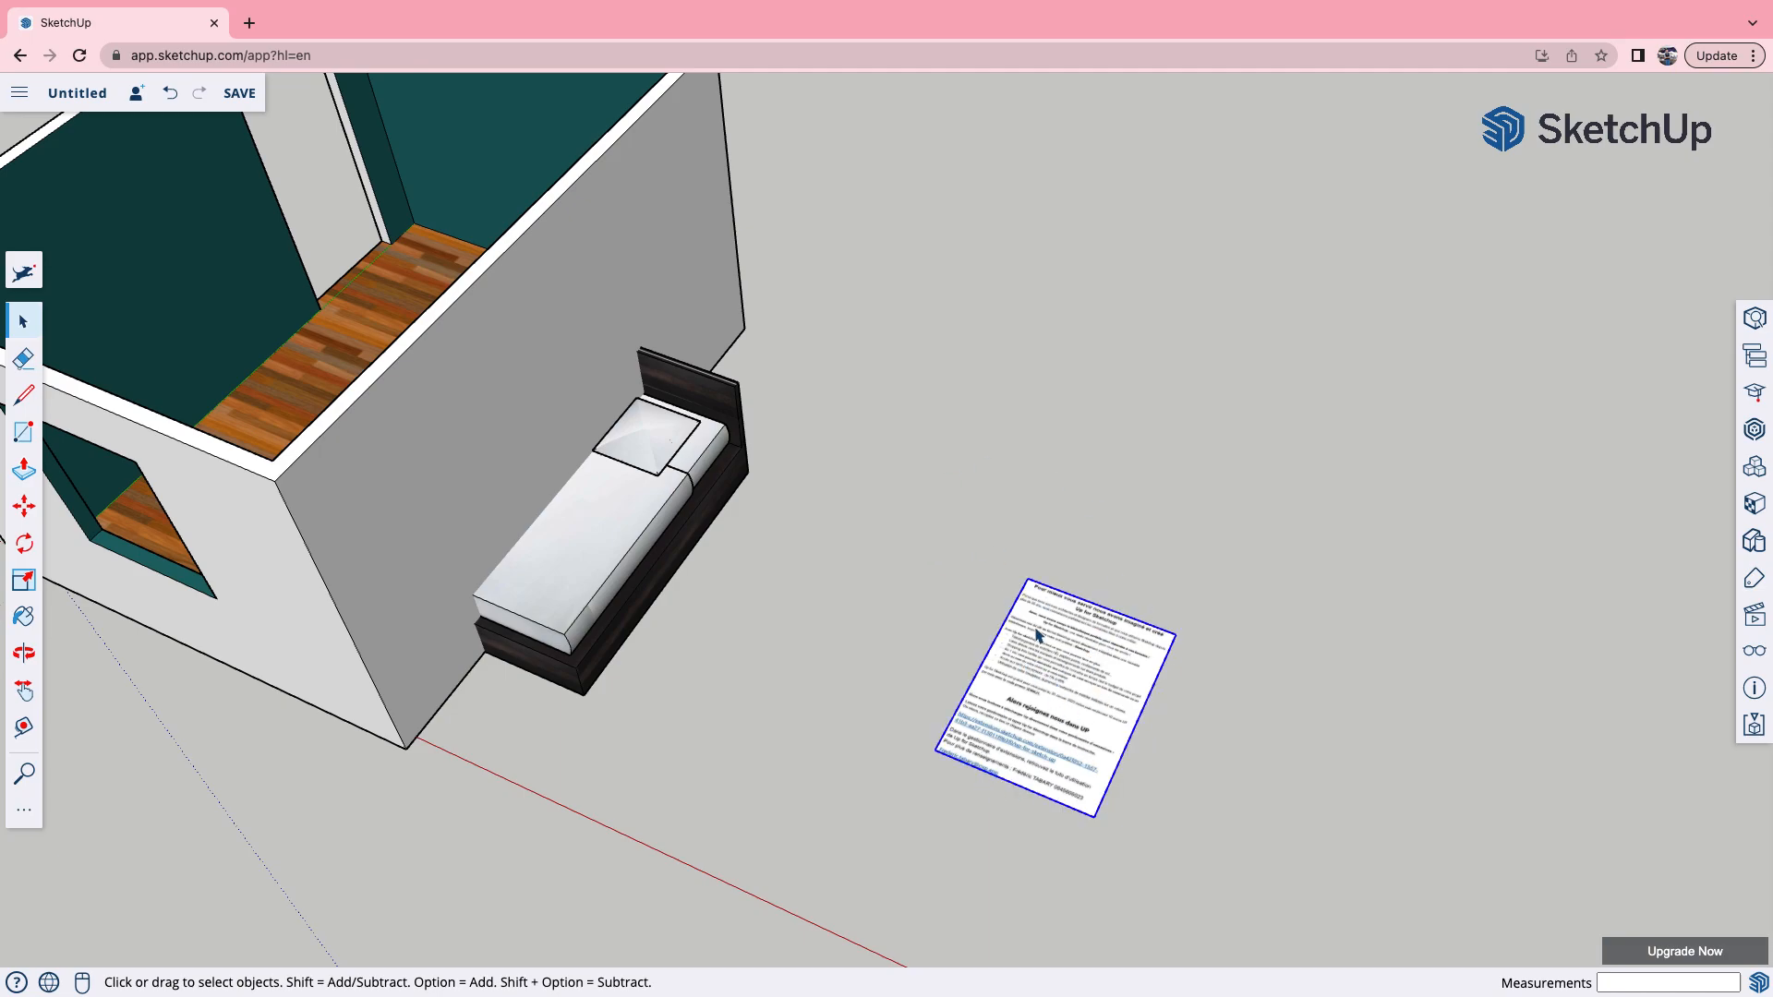
key("Delete")
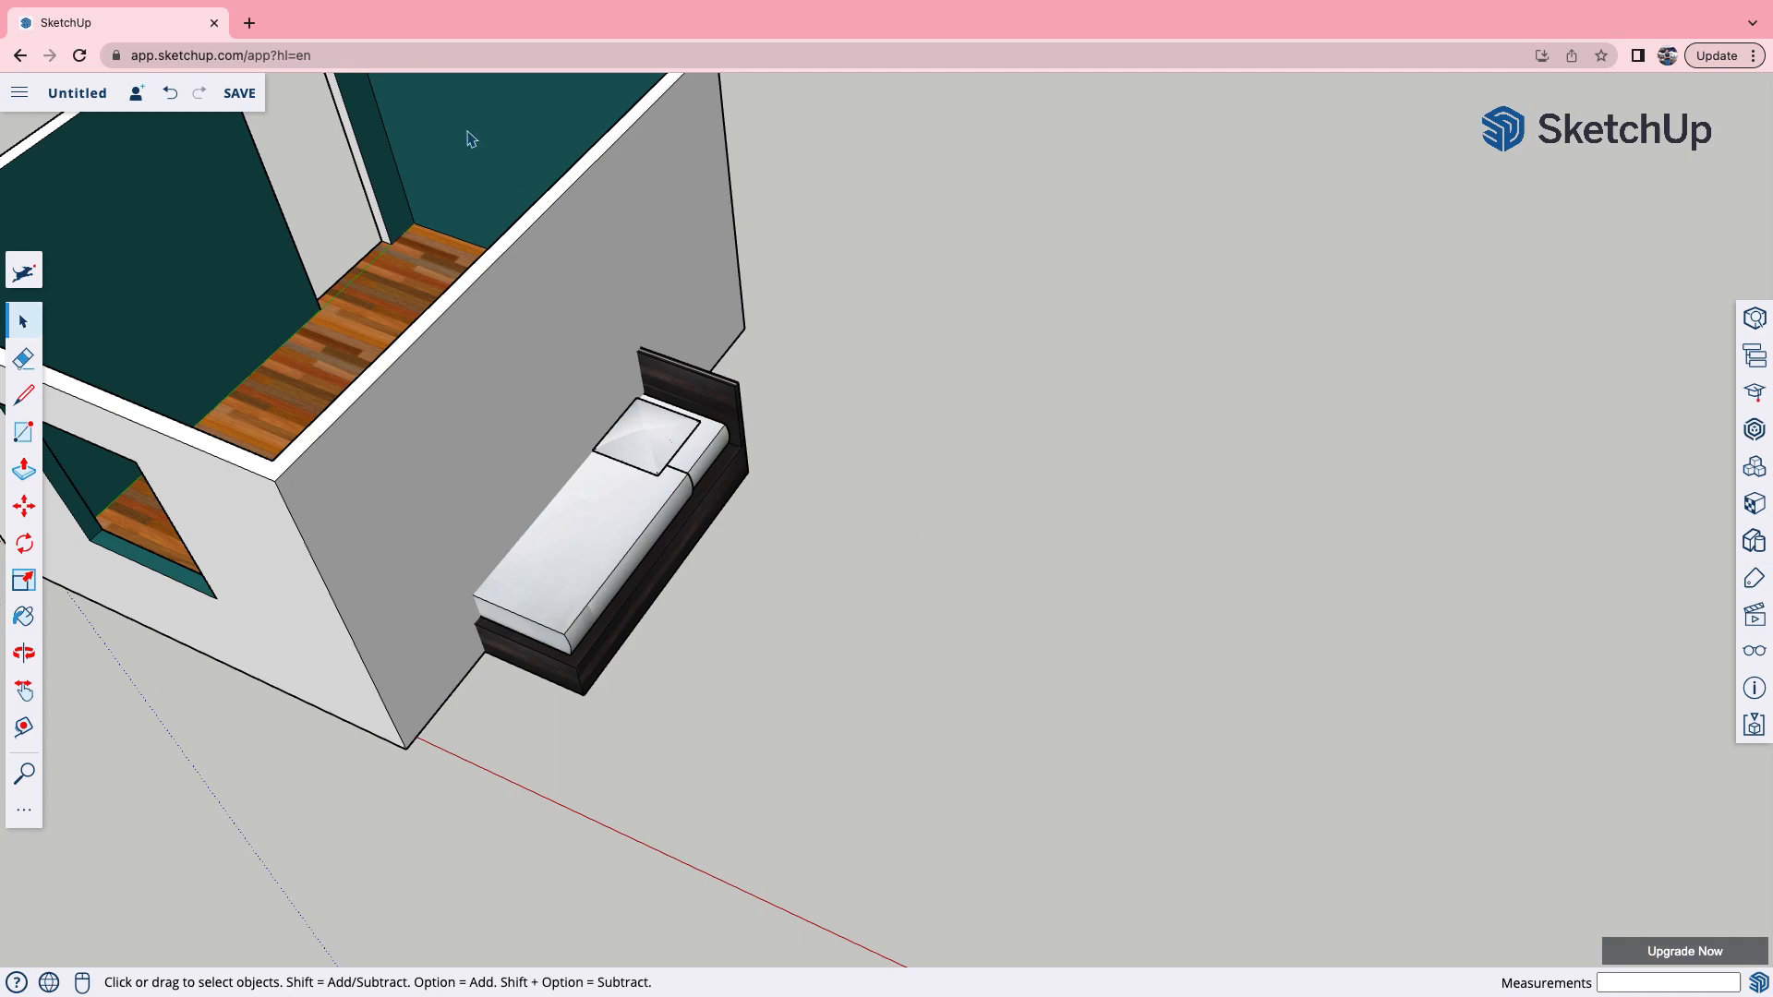
left_click(170, 93)
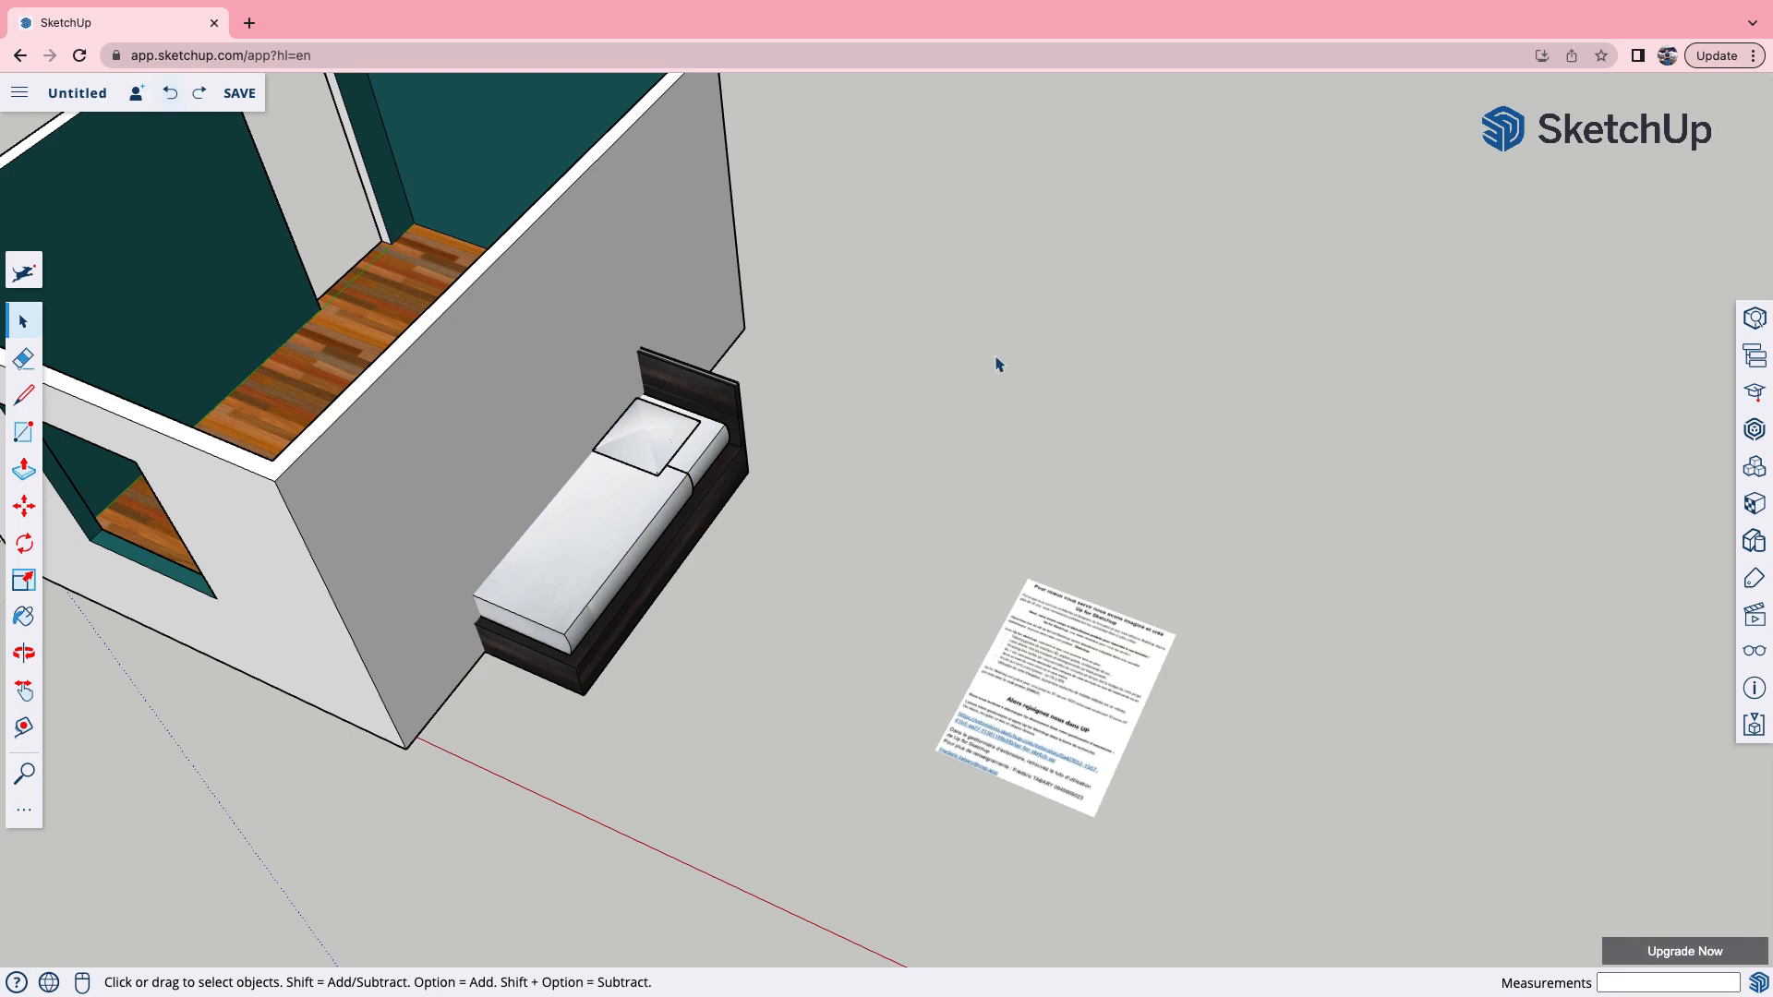
left_click(1062, 651)
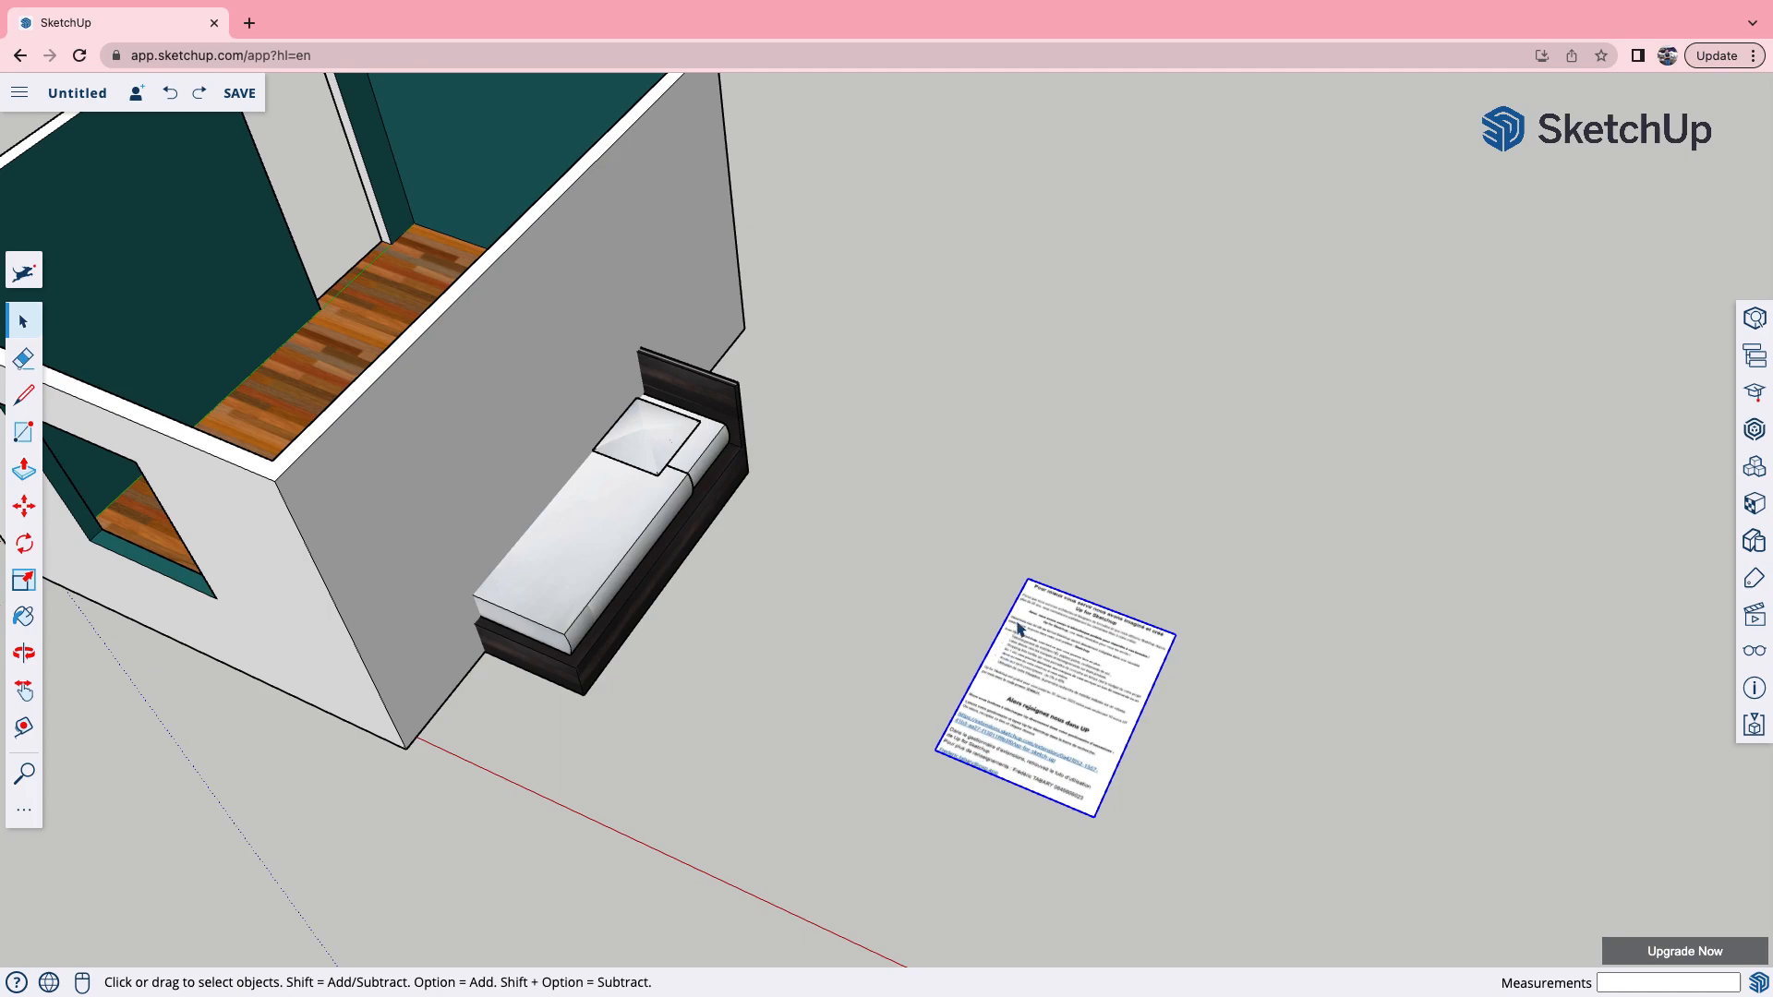
key("Delete")
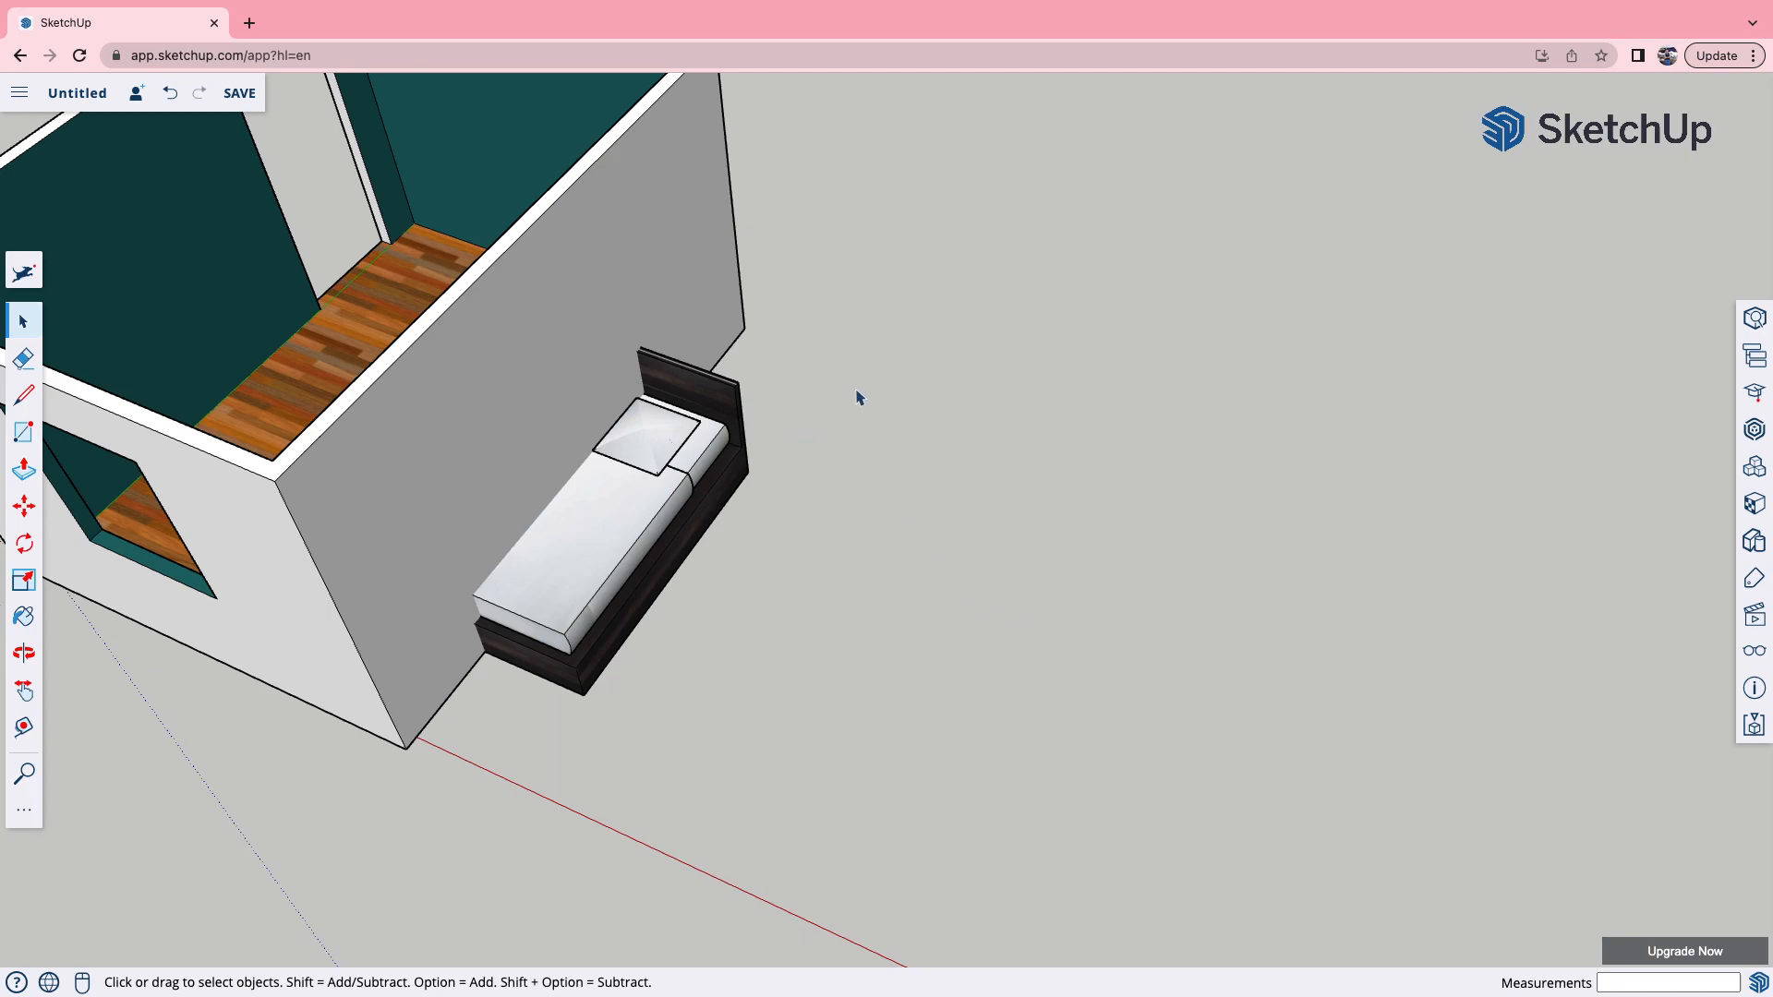
Step: Orbit to a top-down view and select the bed's pillow, then the mattress
left_click(27, 657)
left_click_drag(729, 589, 693, 478)
scroll(692, 477, "up", 5)
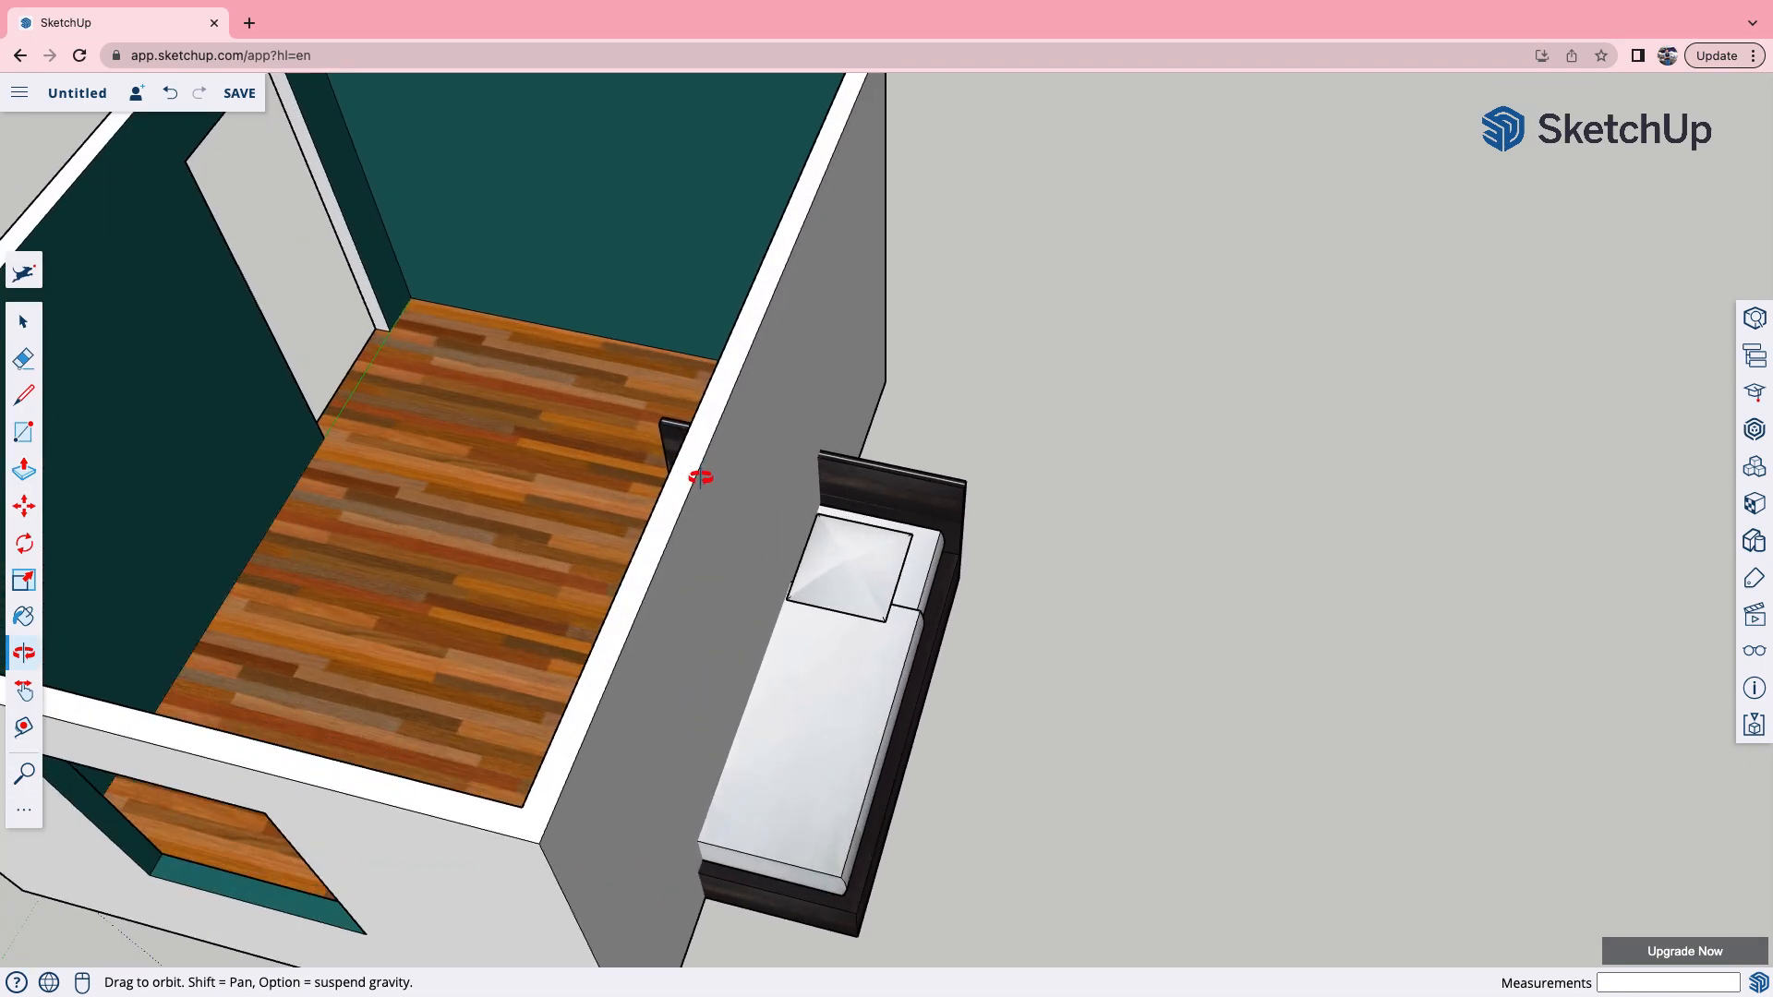
left_click(28, 329)
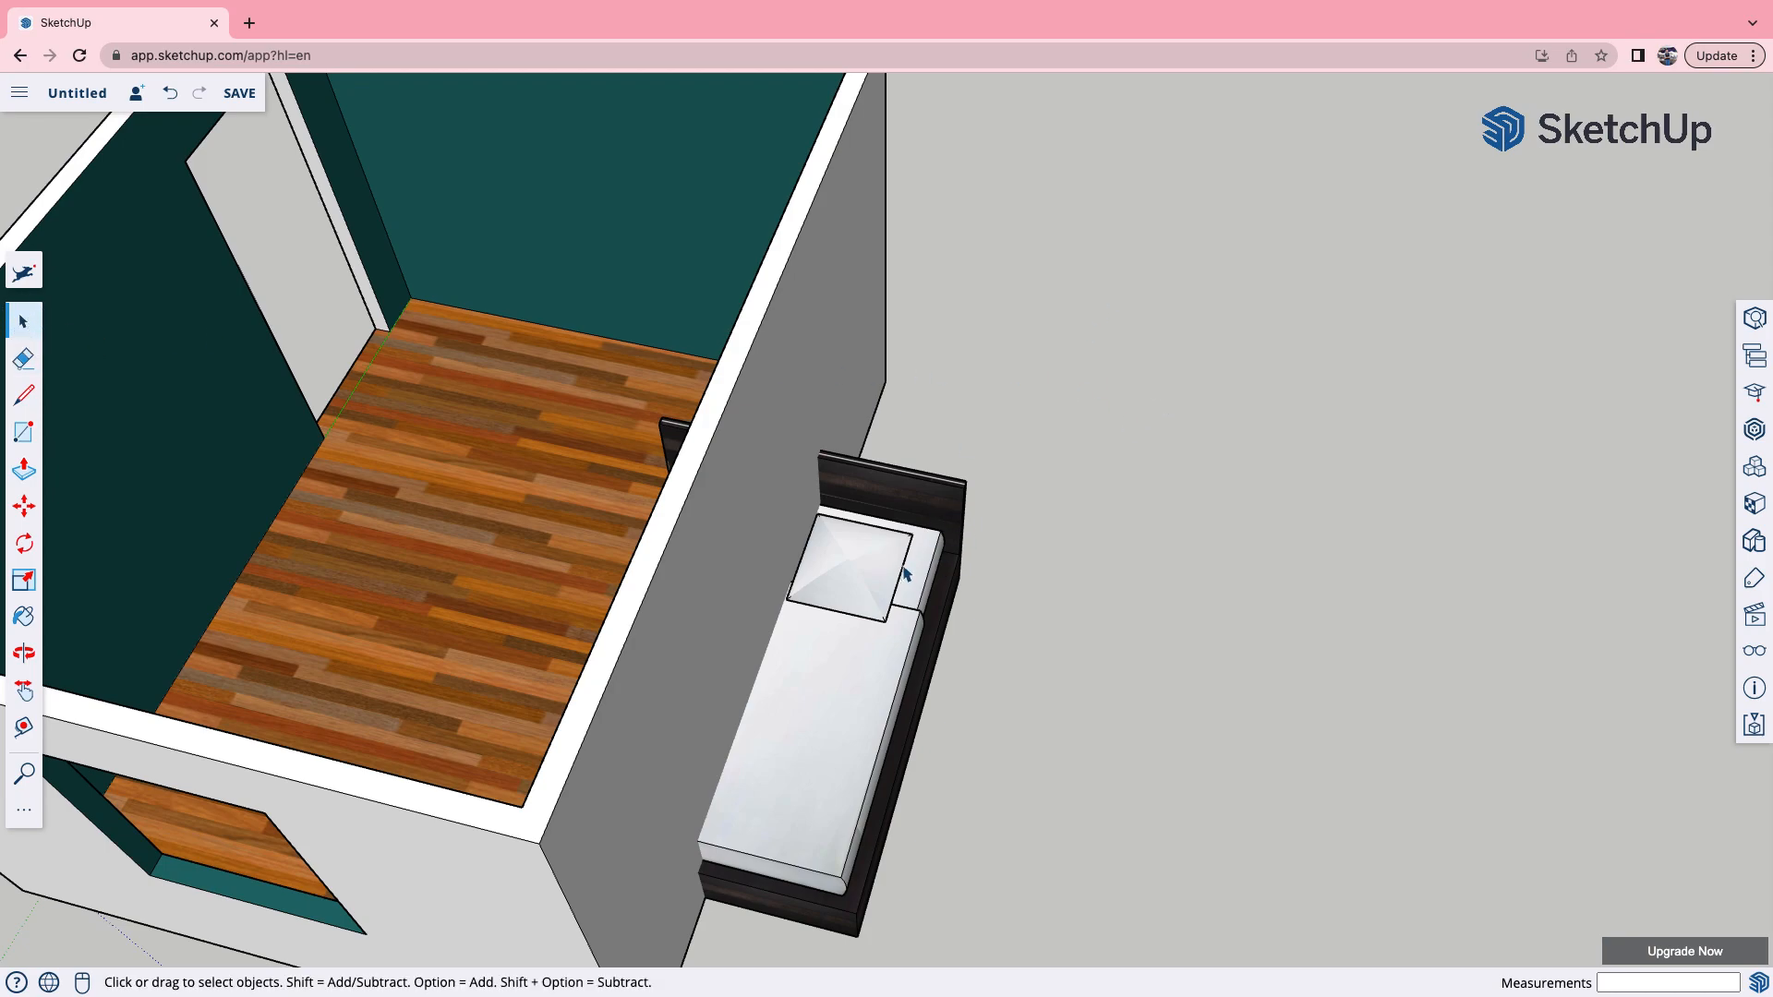
left_click(896, 598)
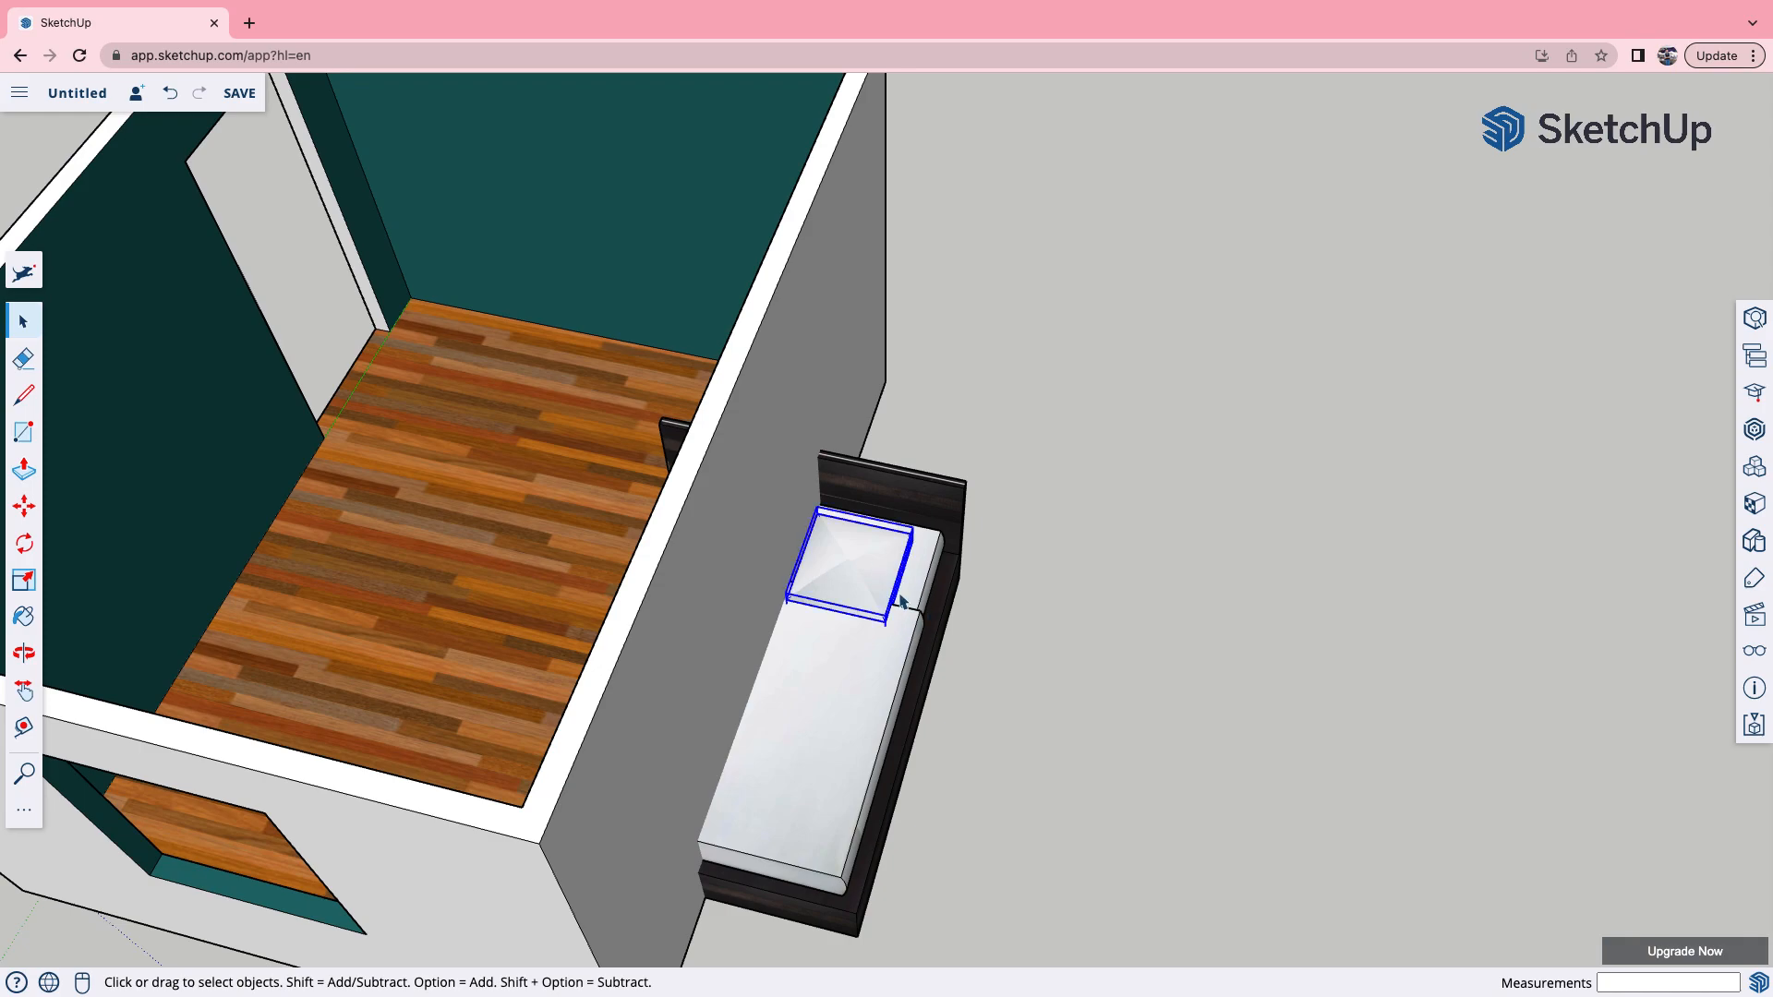
left_click(919, 654)
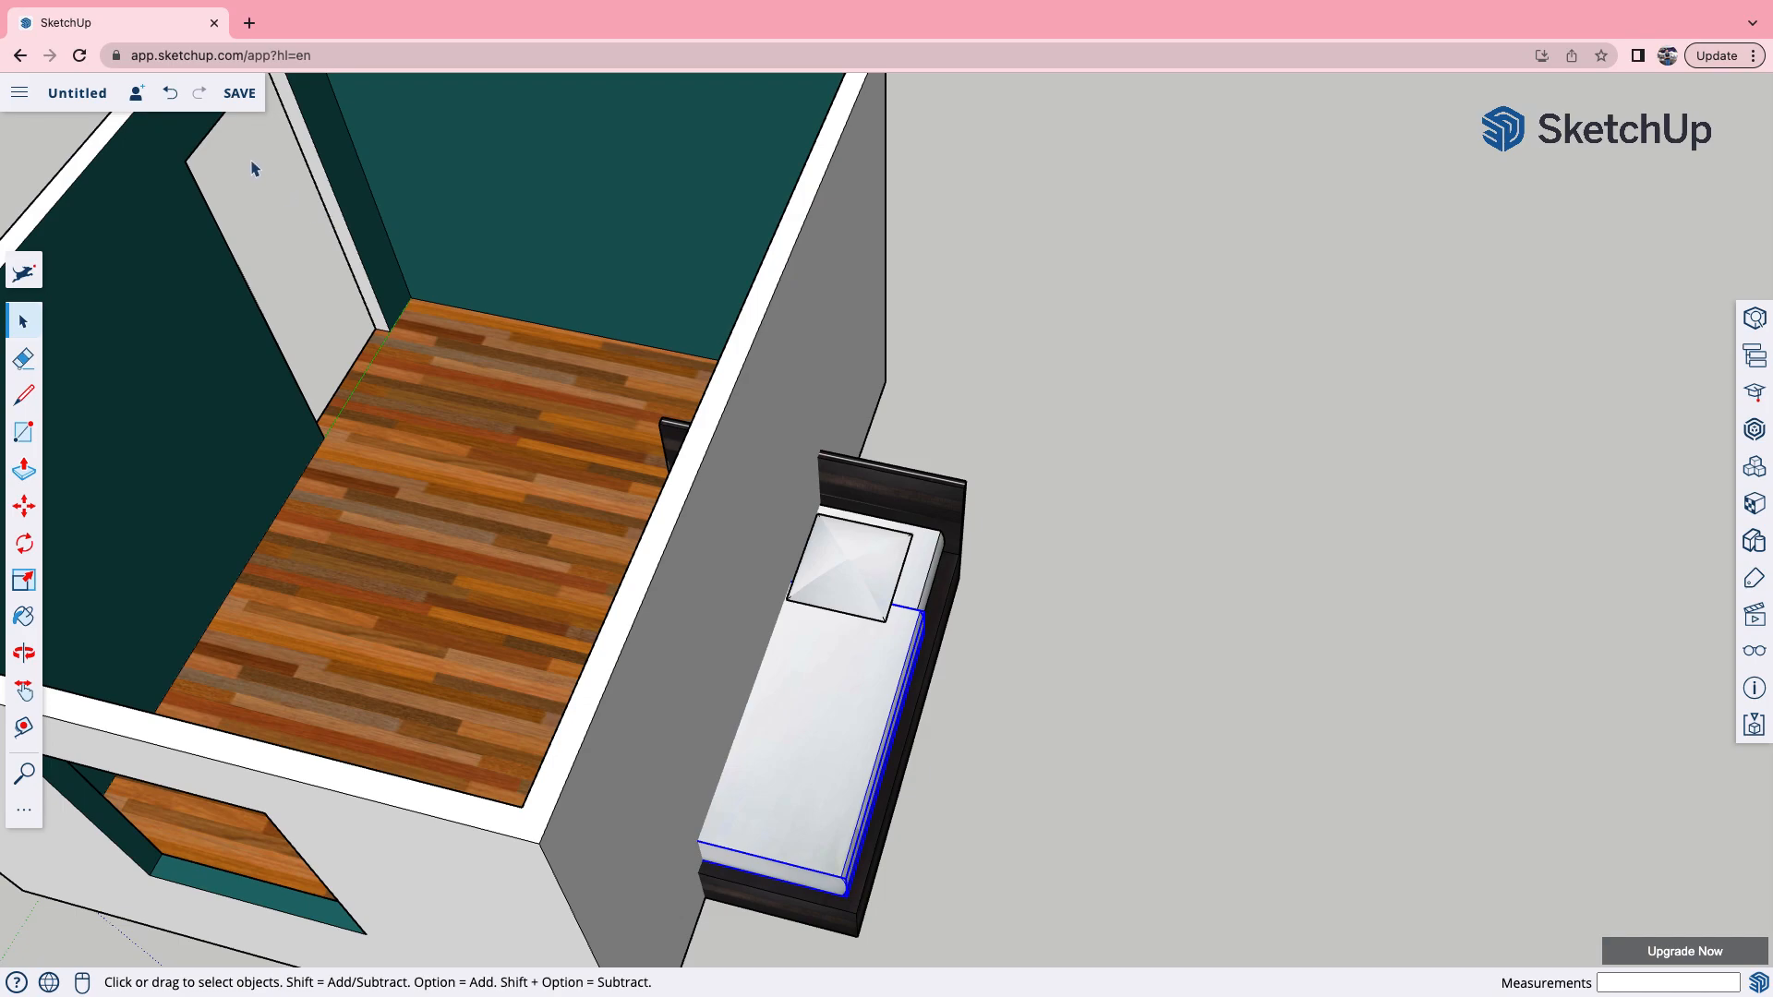
Step: Undo the flyer deletion and the bed's explode, then zoom out
left_click(171, 98)
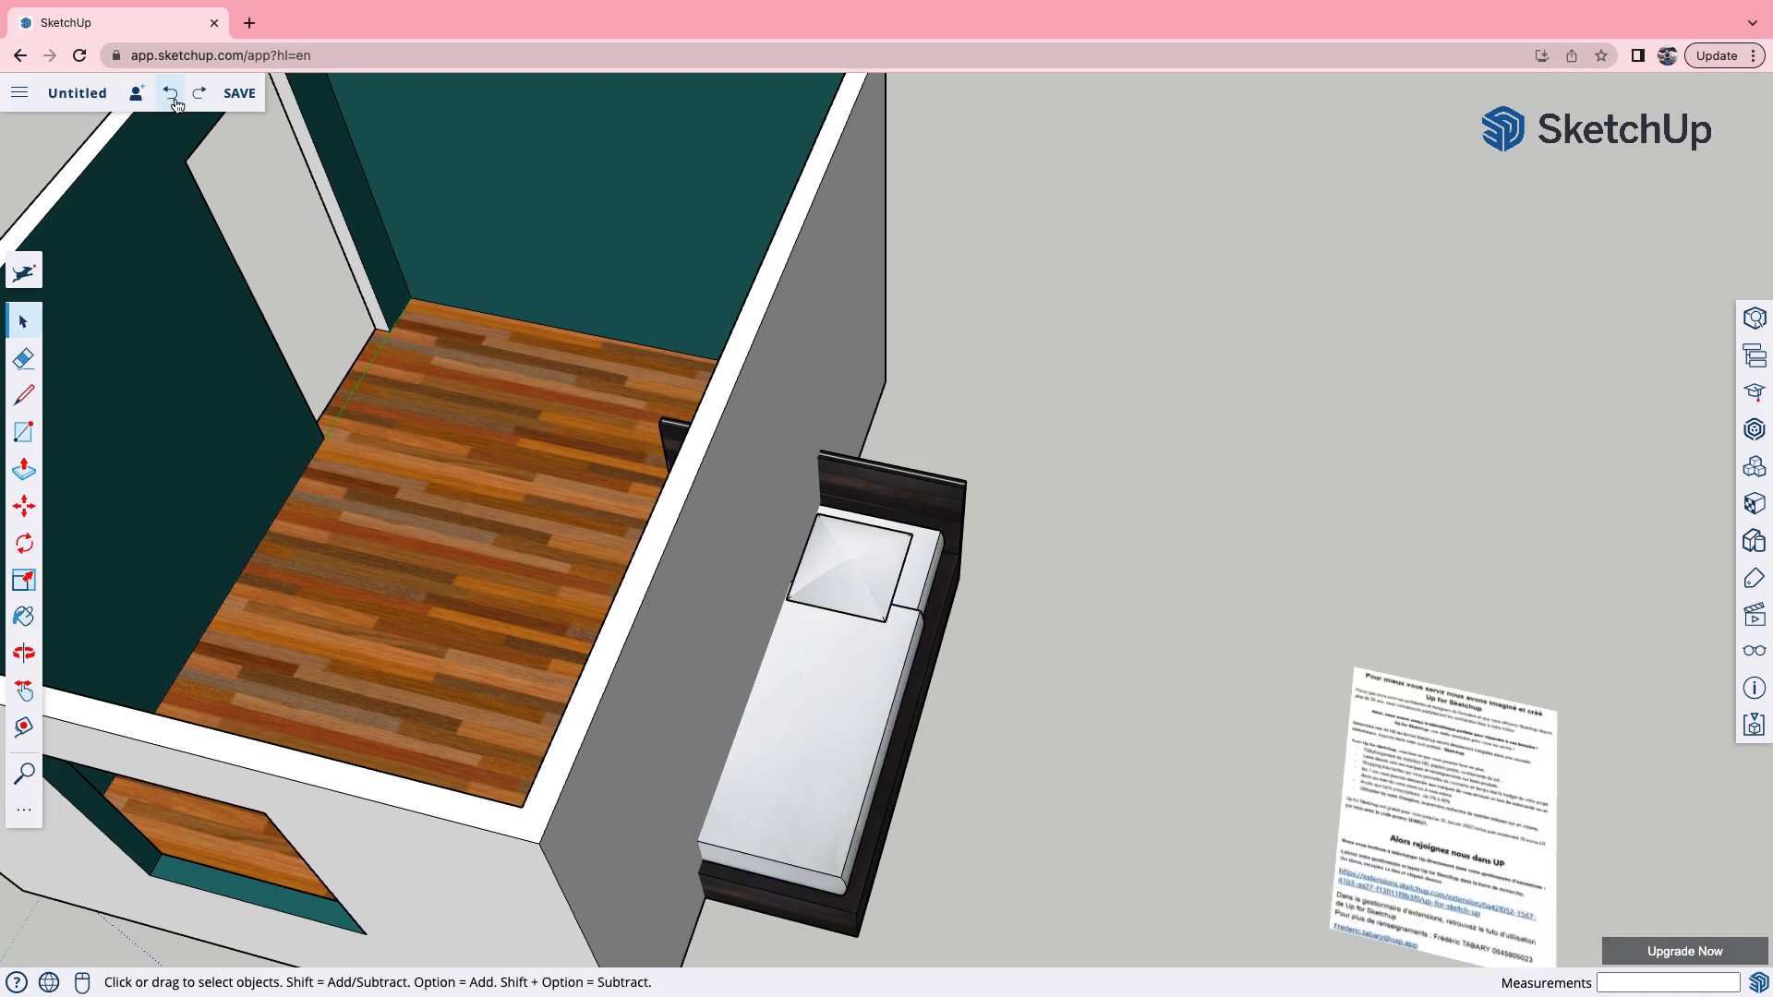
left_click(168, 101)
scroll(800, 443, "down", 5)
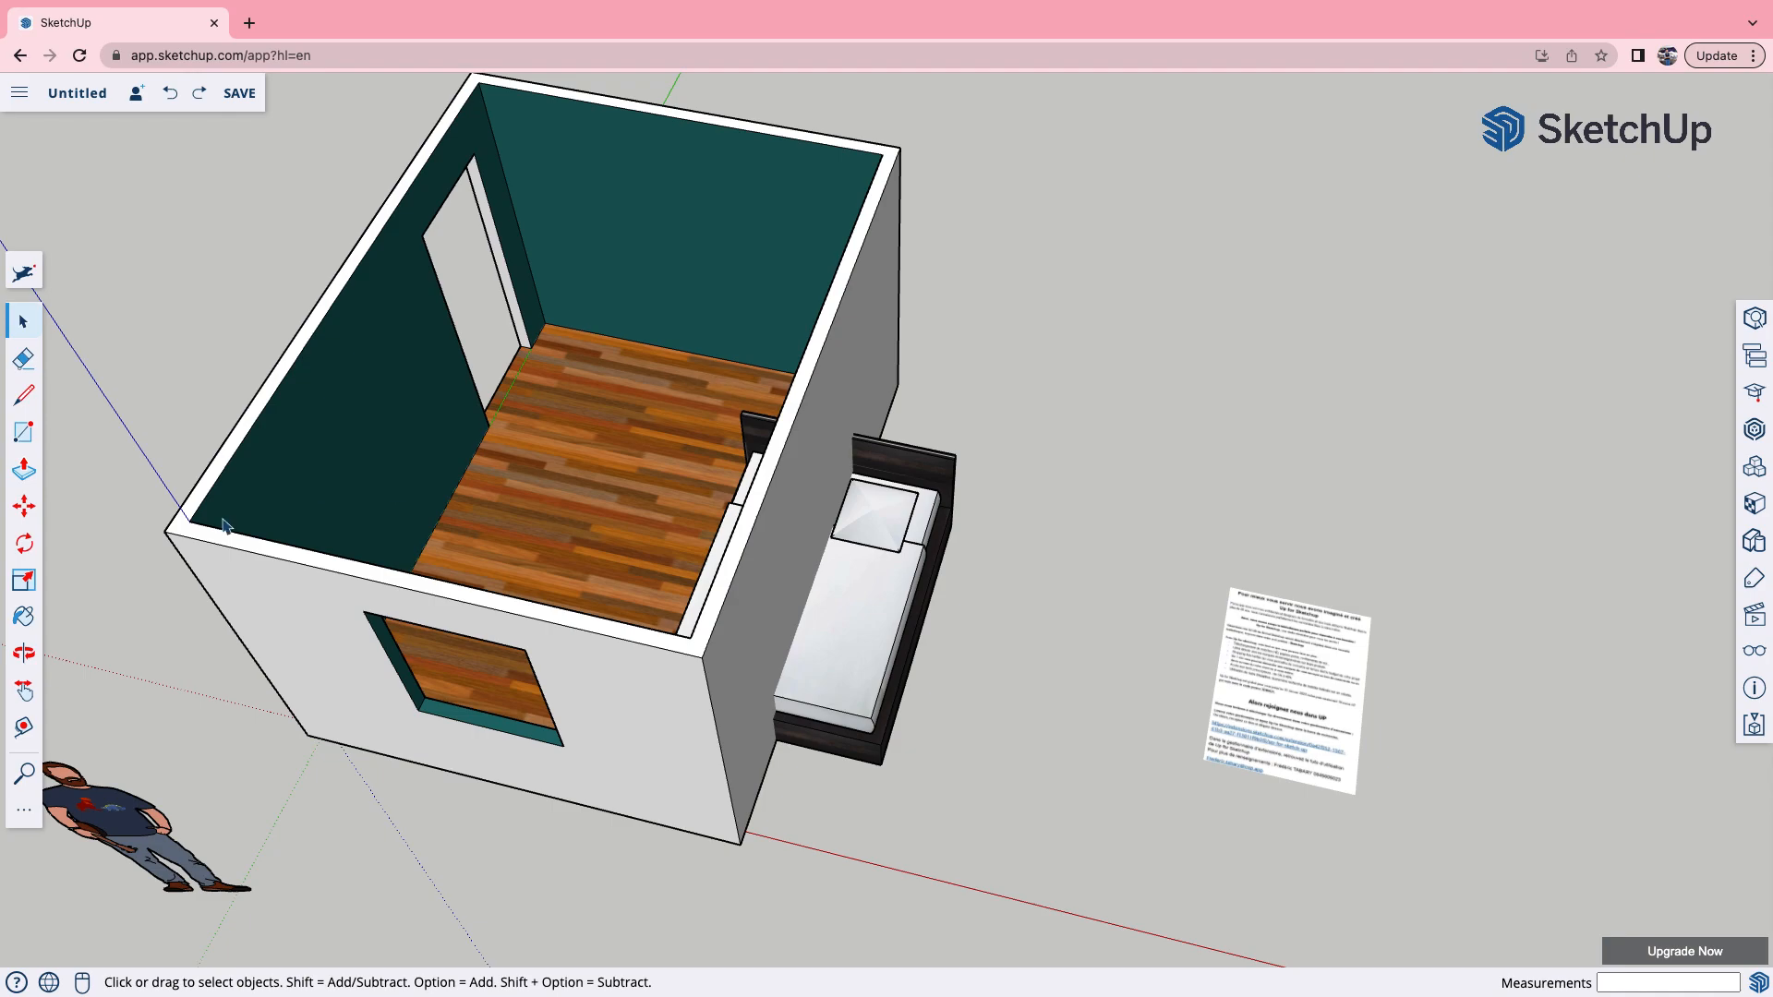
Step: Move the bed-and-flyer group farther right, away from the room
left_click(842, 587)
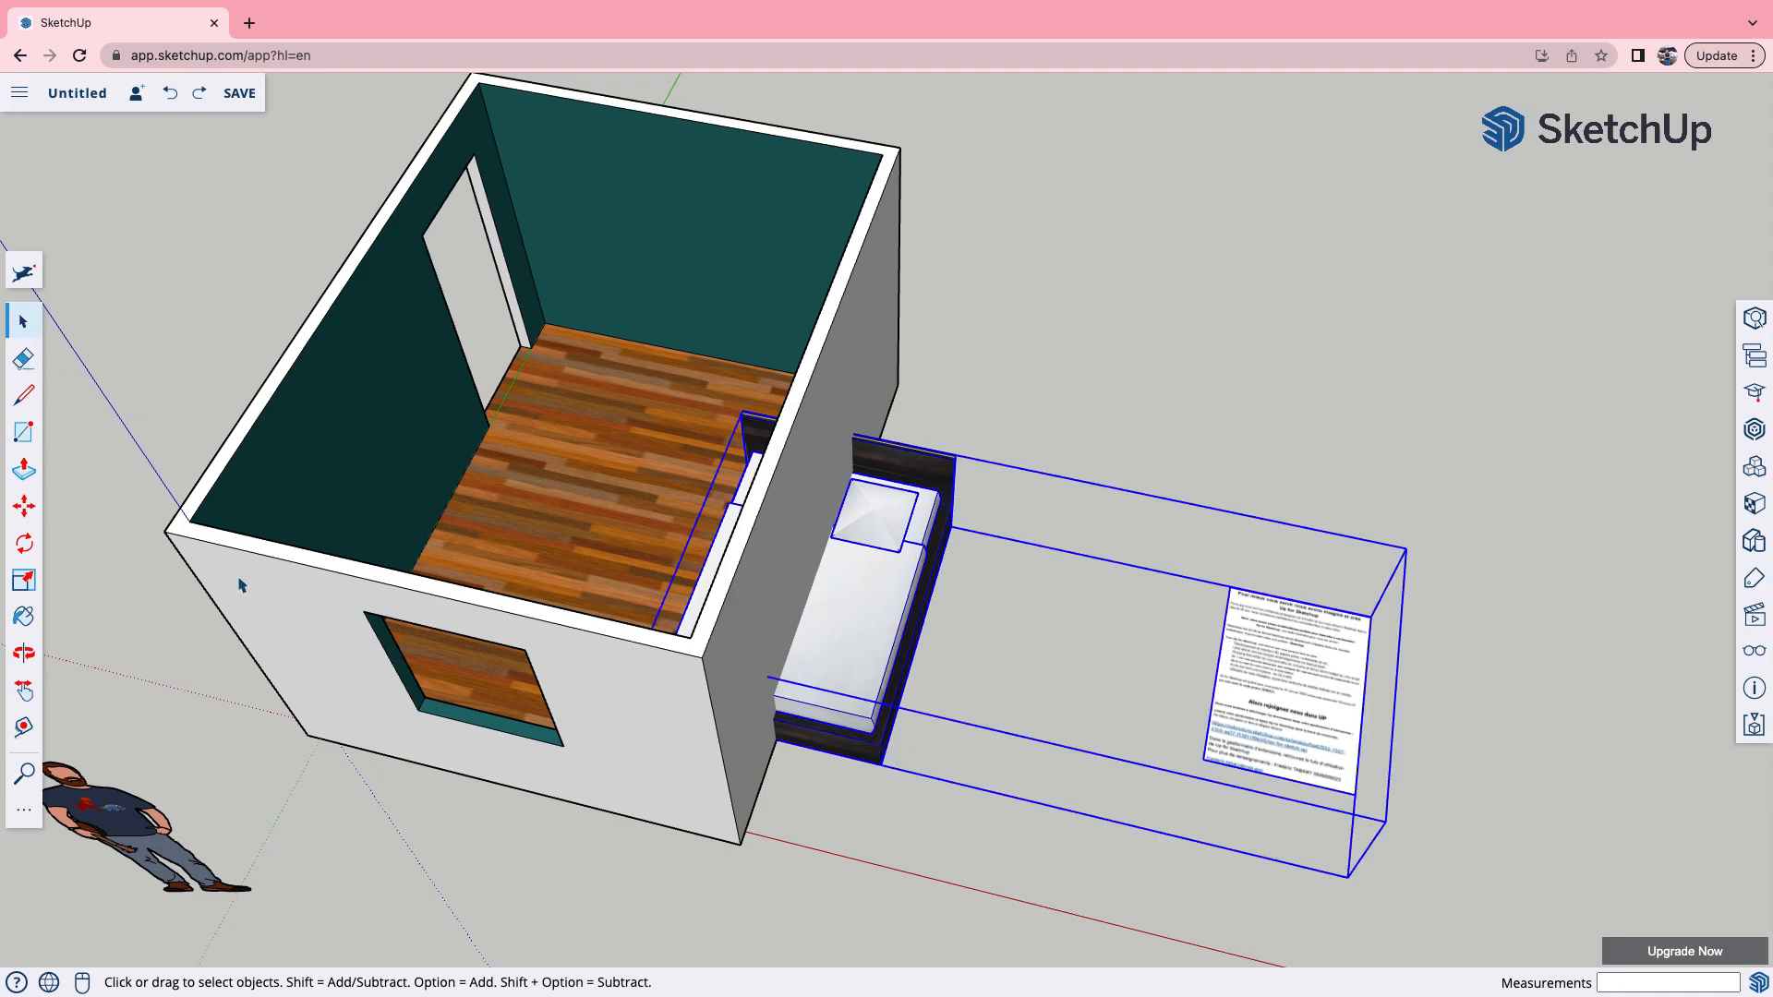
left_click(24, 506)
left_click(847, 617)
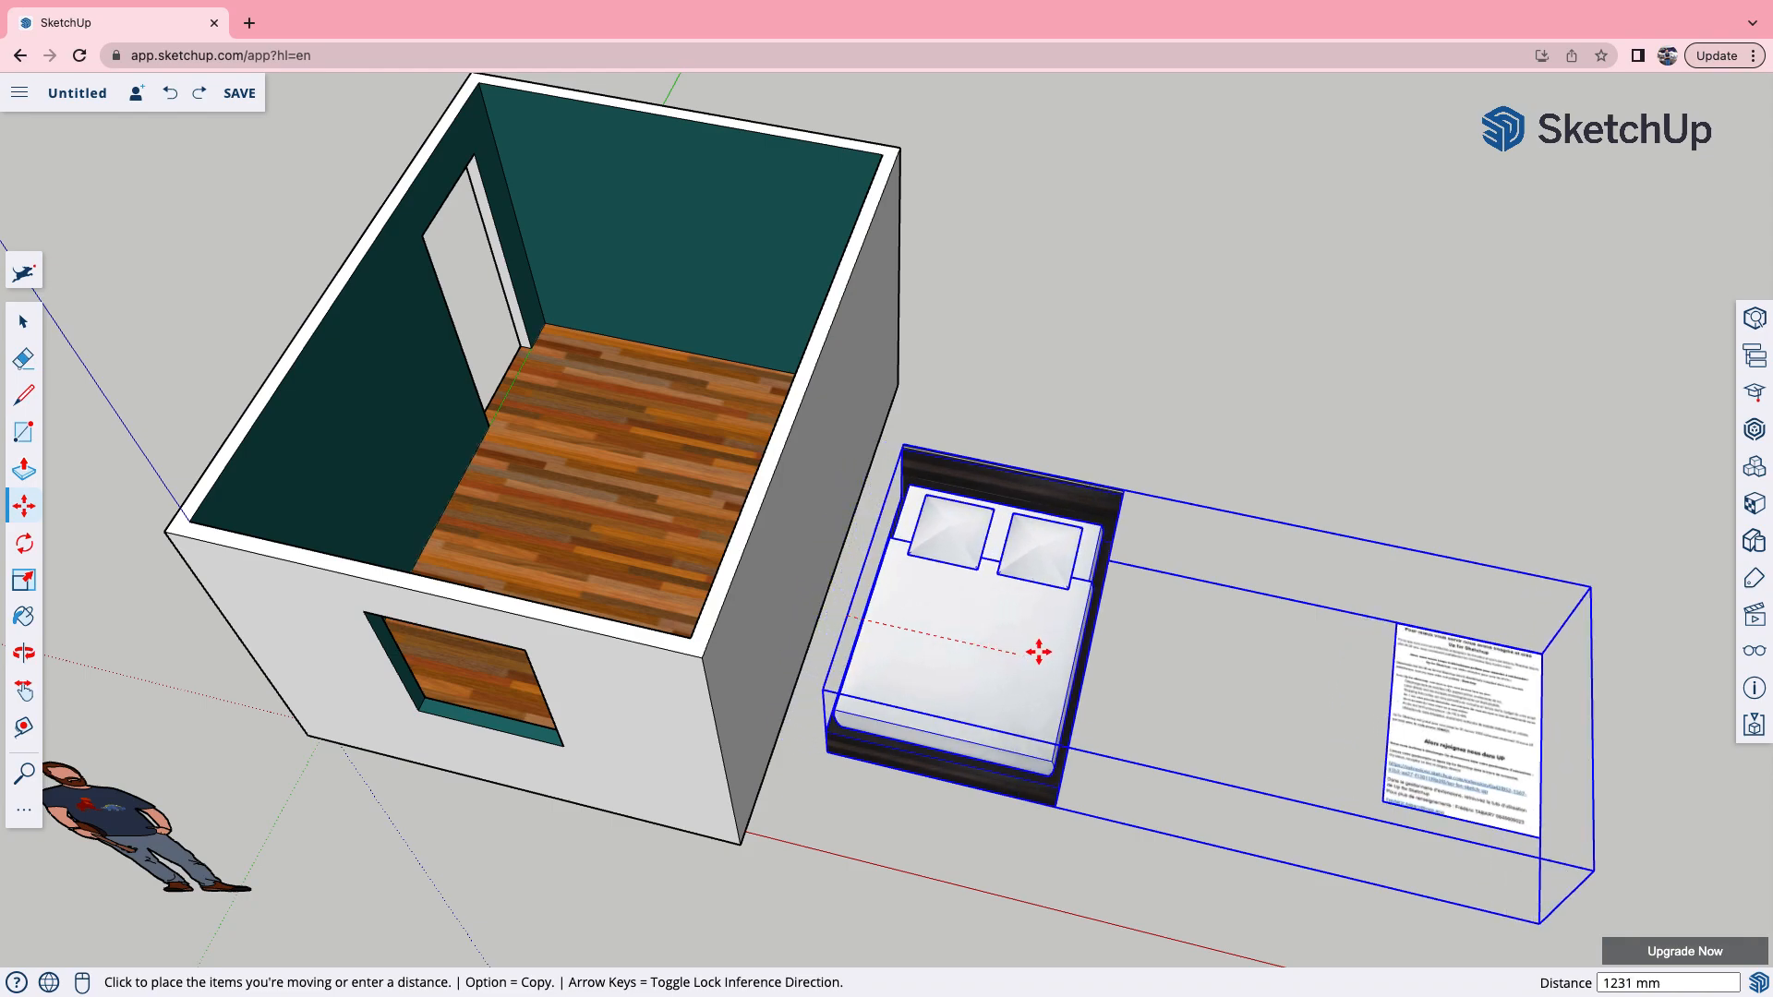
left_click(1106, 671)
Step: Explode the imported bed component into separate loose parts
left_click(23, 321)
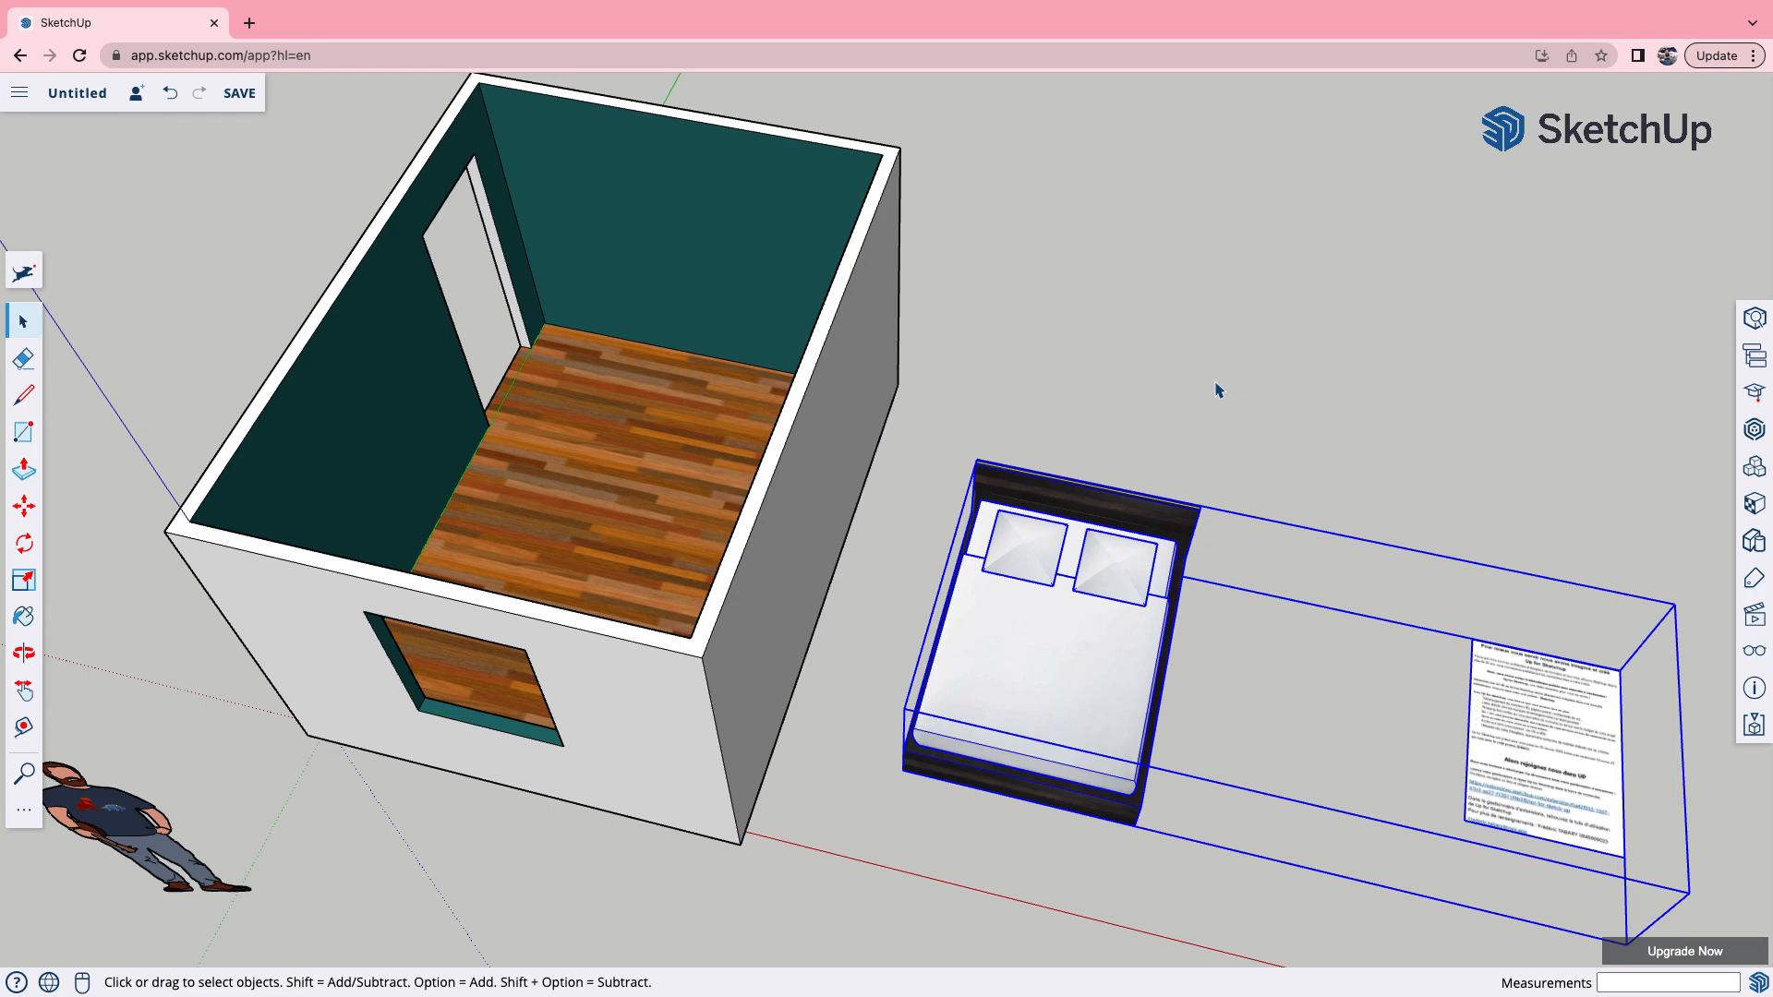
left_click(1308, 593)
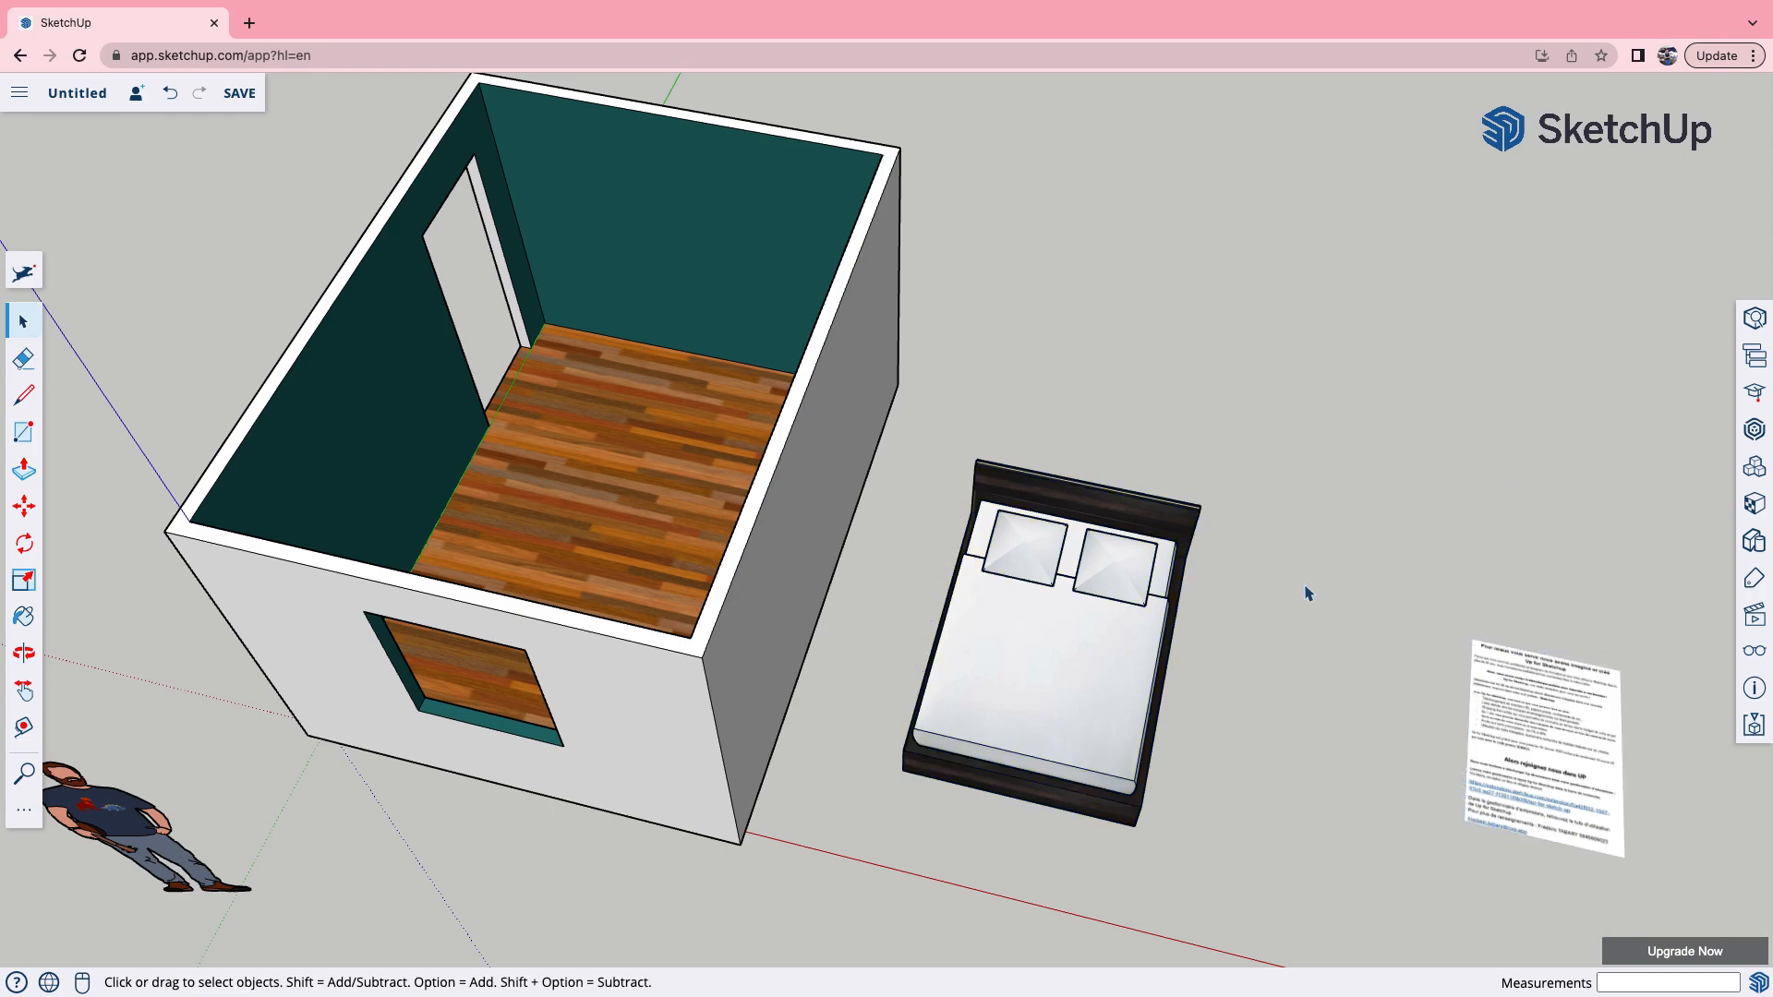
right_click(1022, 649)
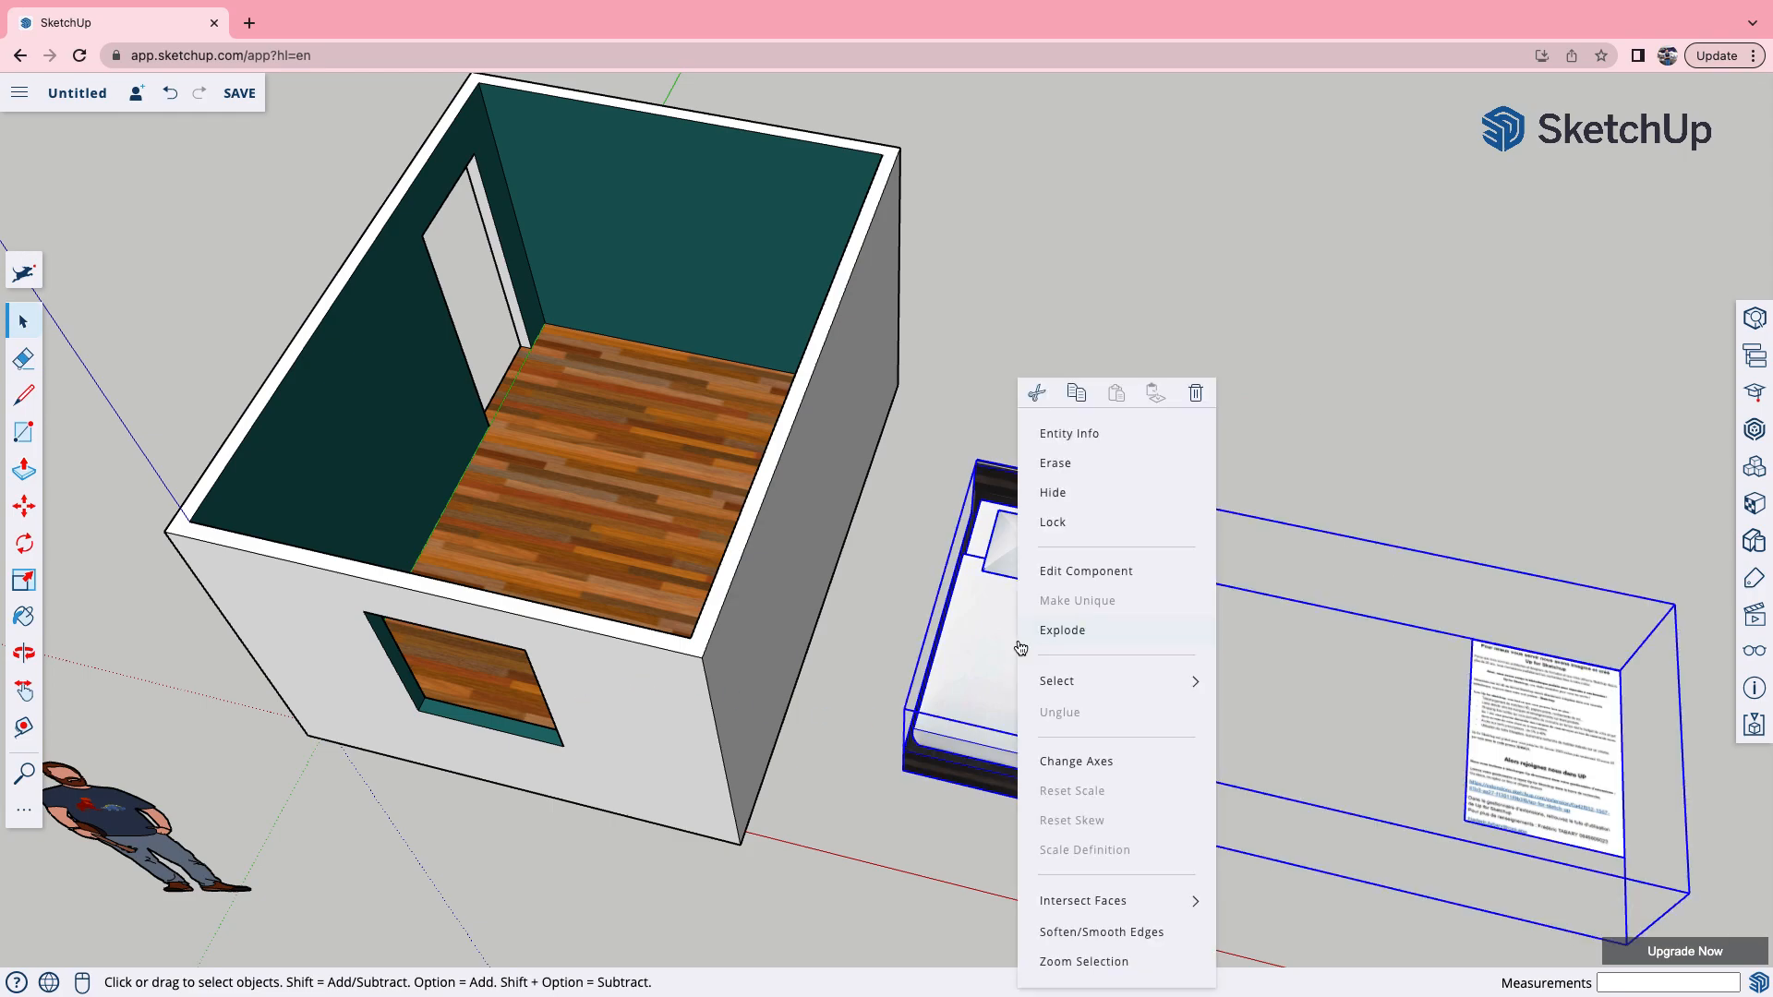
left_click(1063, 631)
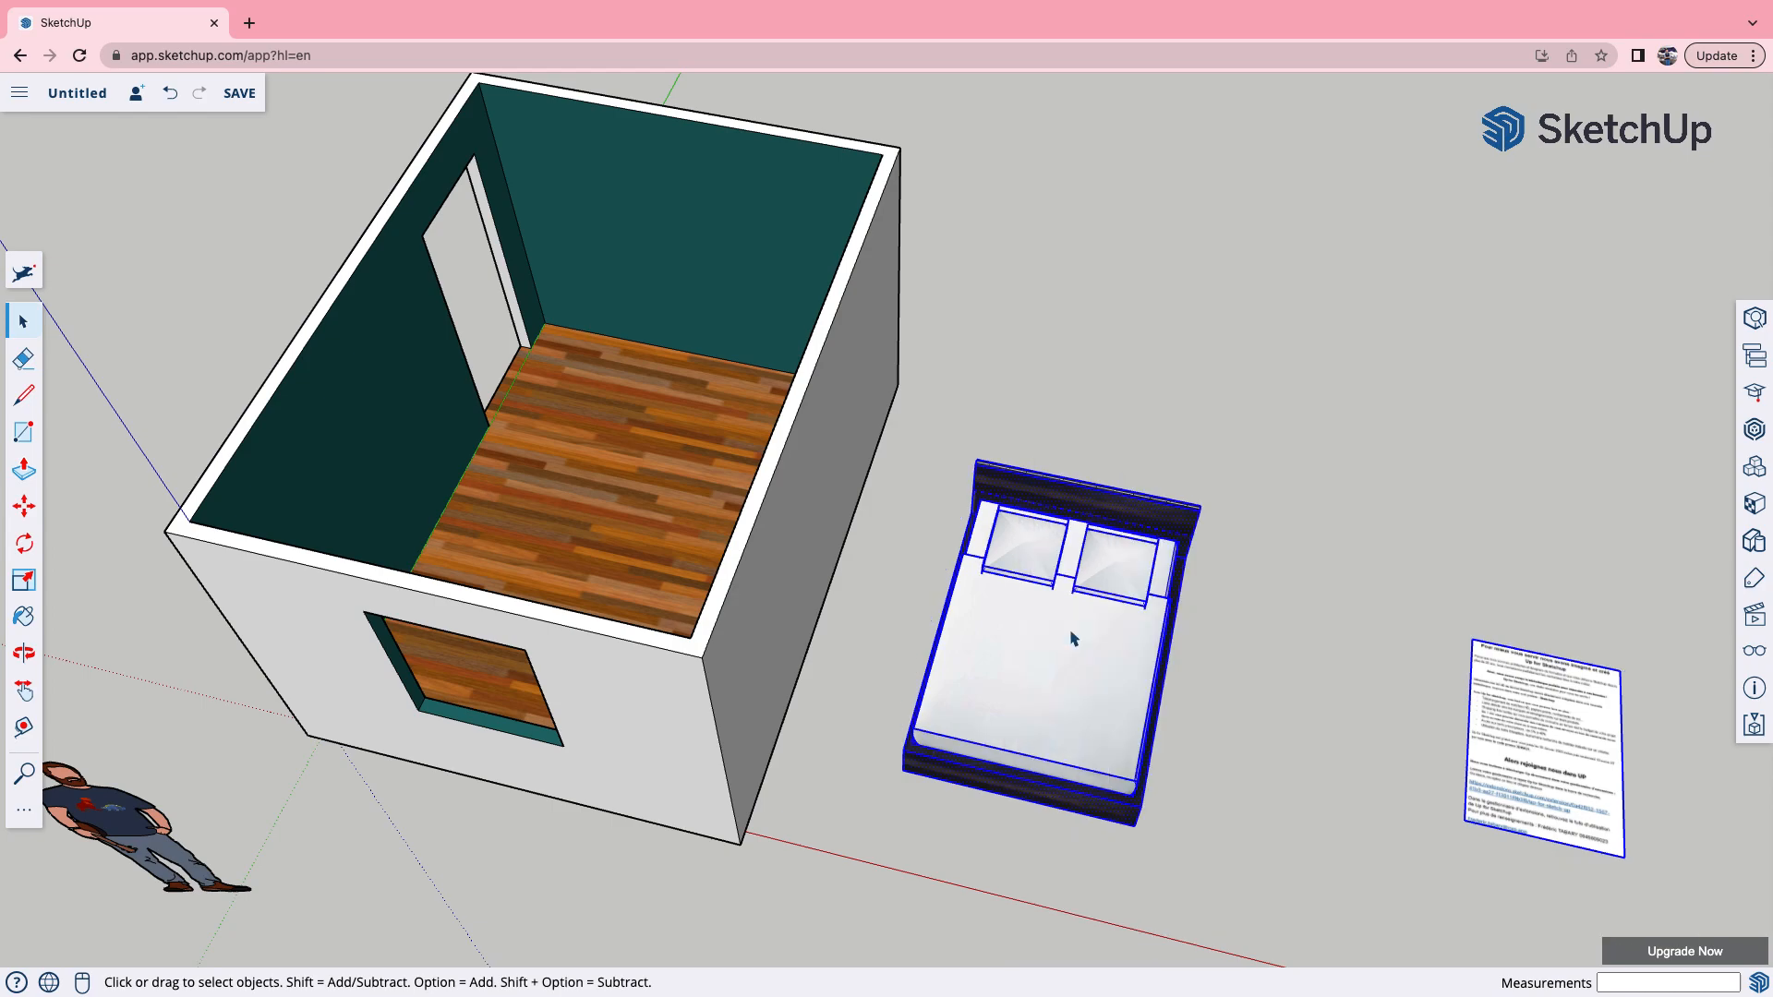
Step: Delete the paper flyer sheet lying beside the bed
left_click(1343, 317)
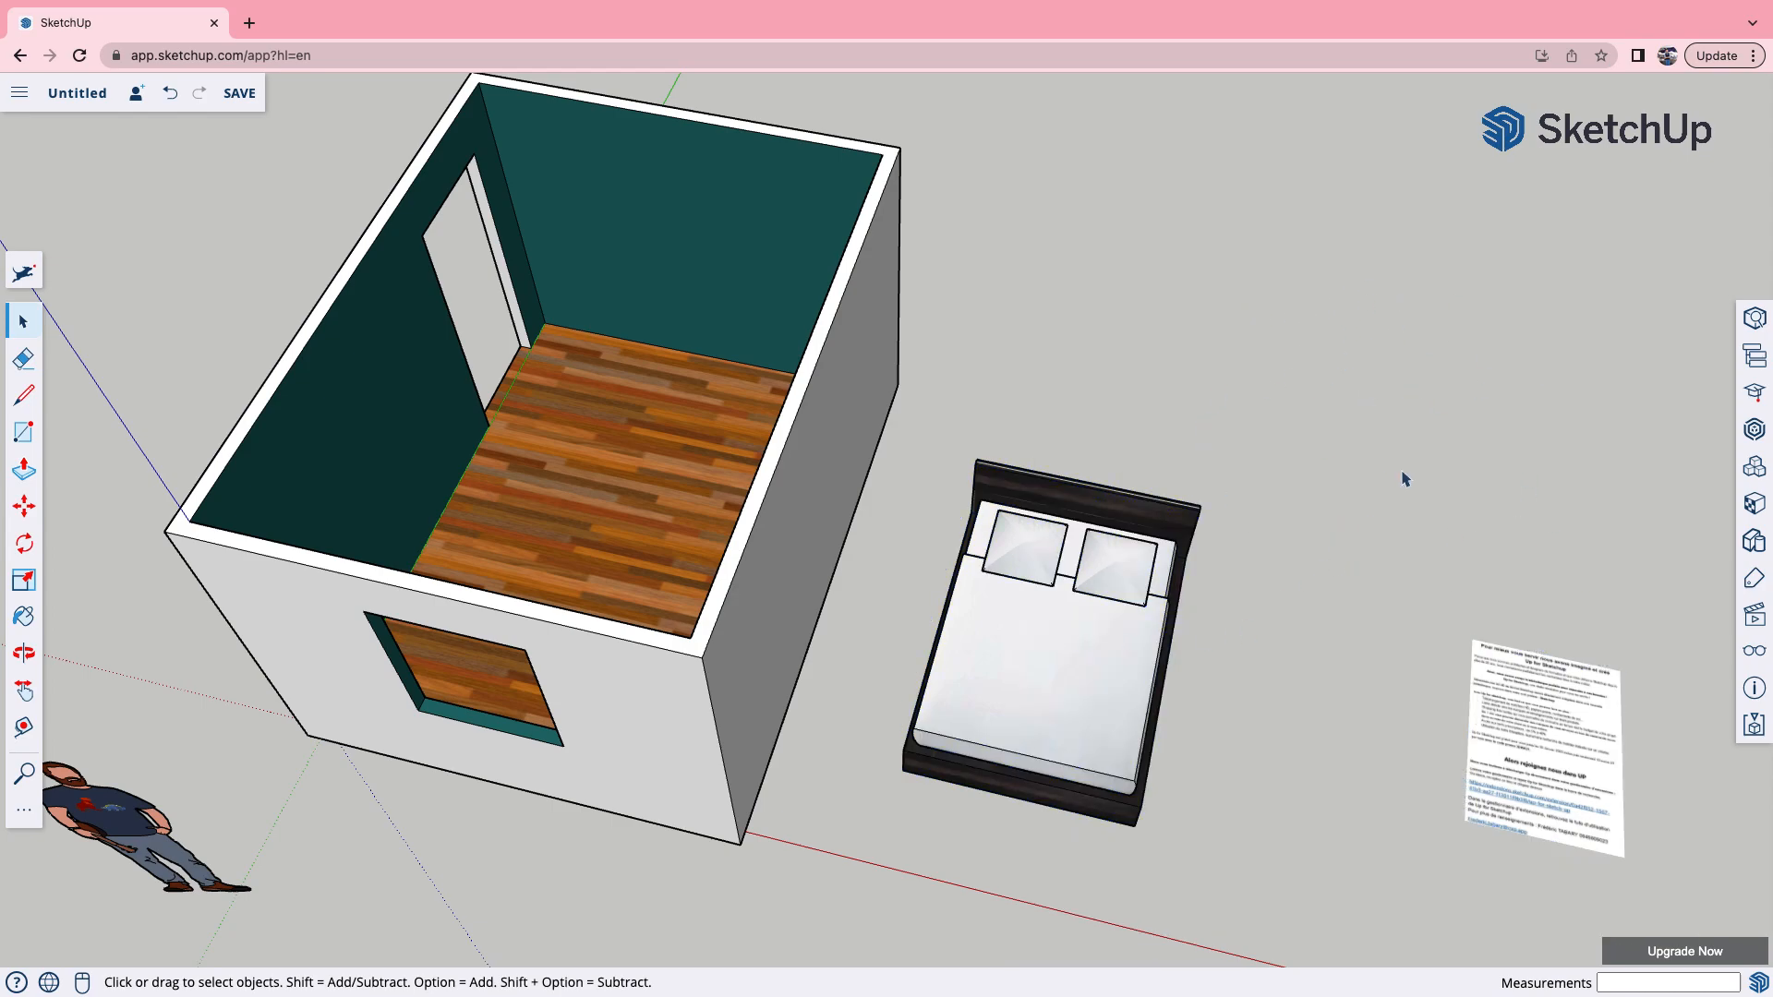
left_click(1516, 710)
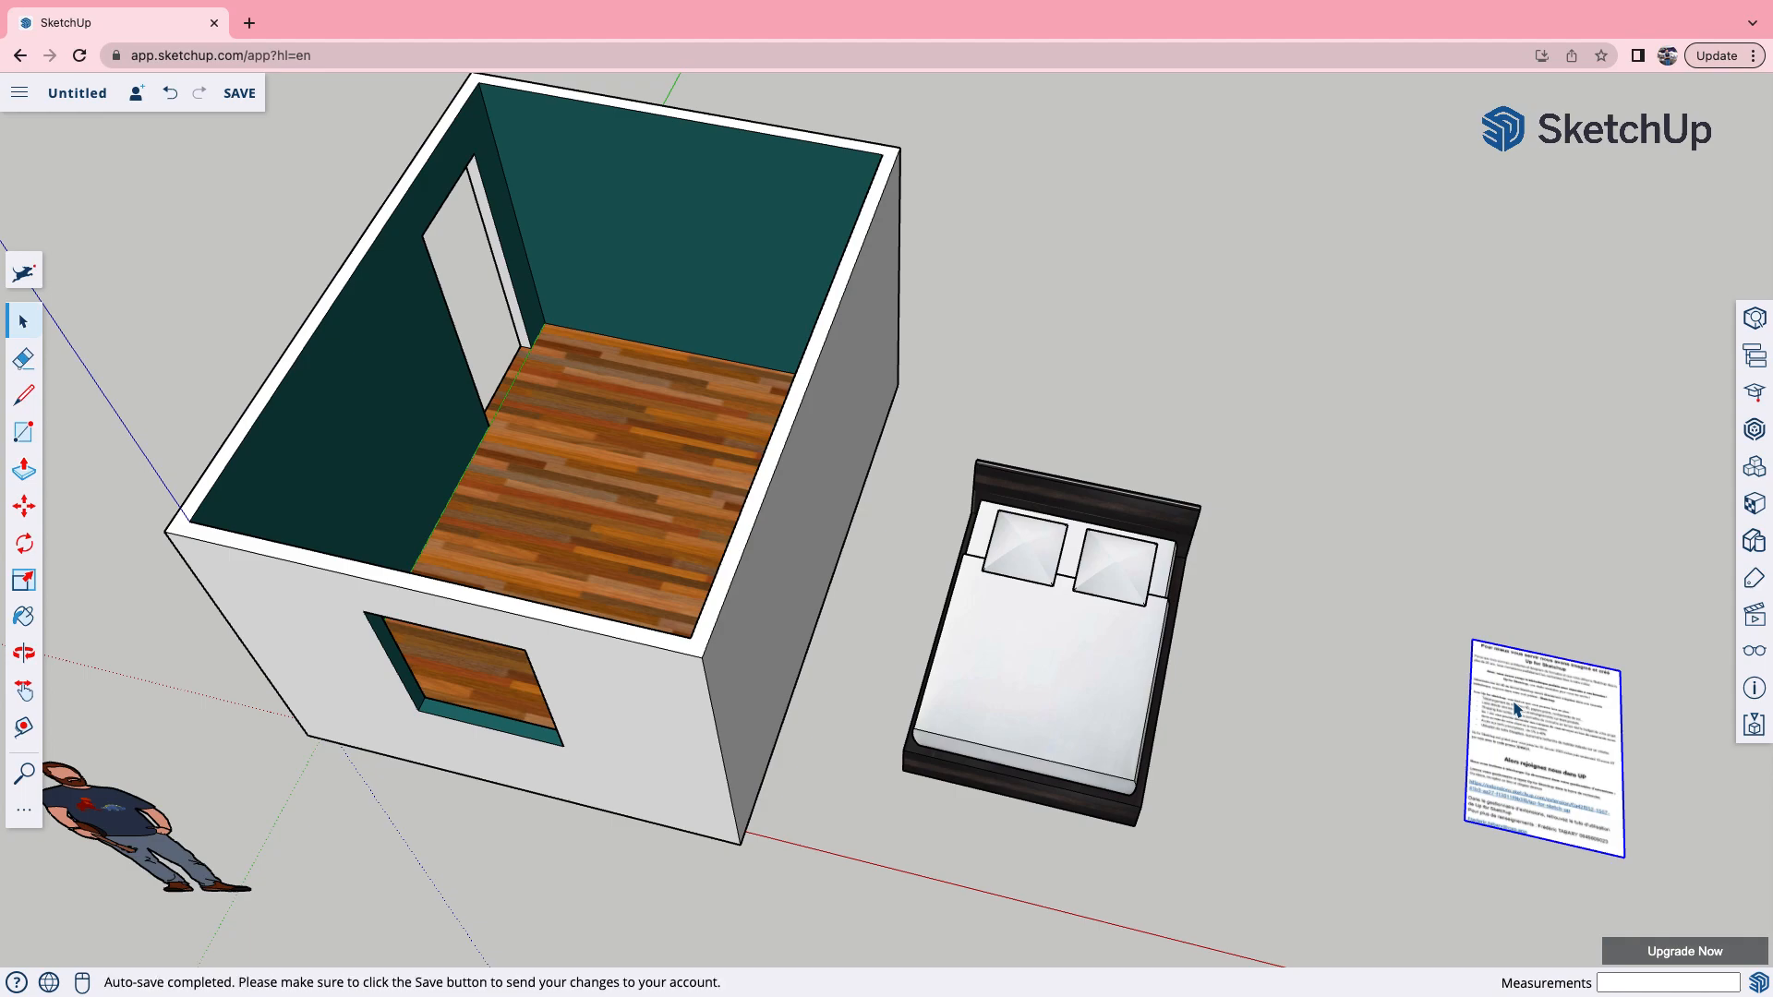
right_click(1516, 710)
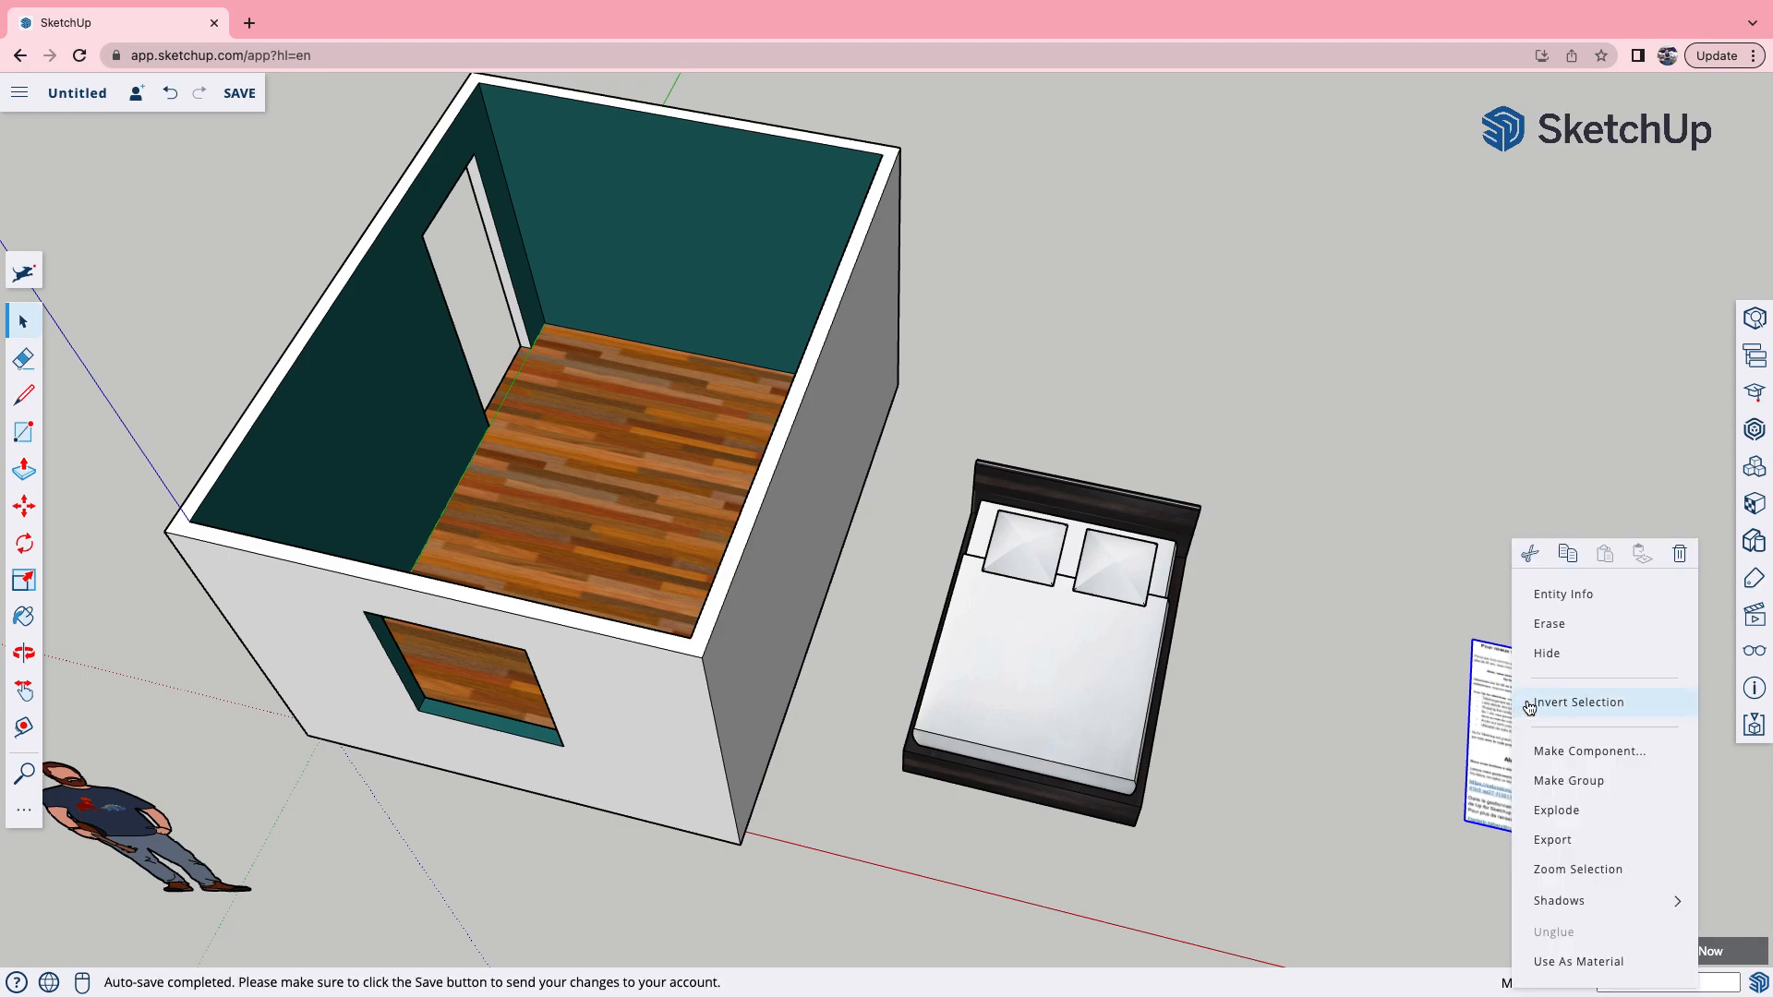
left_click(1430, 521)
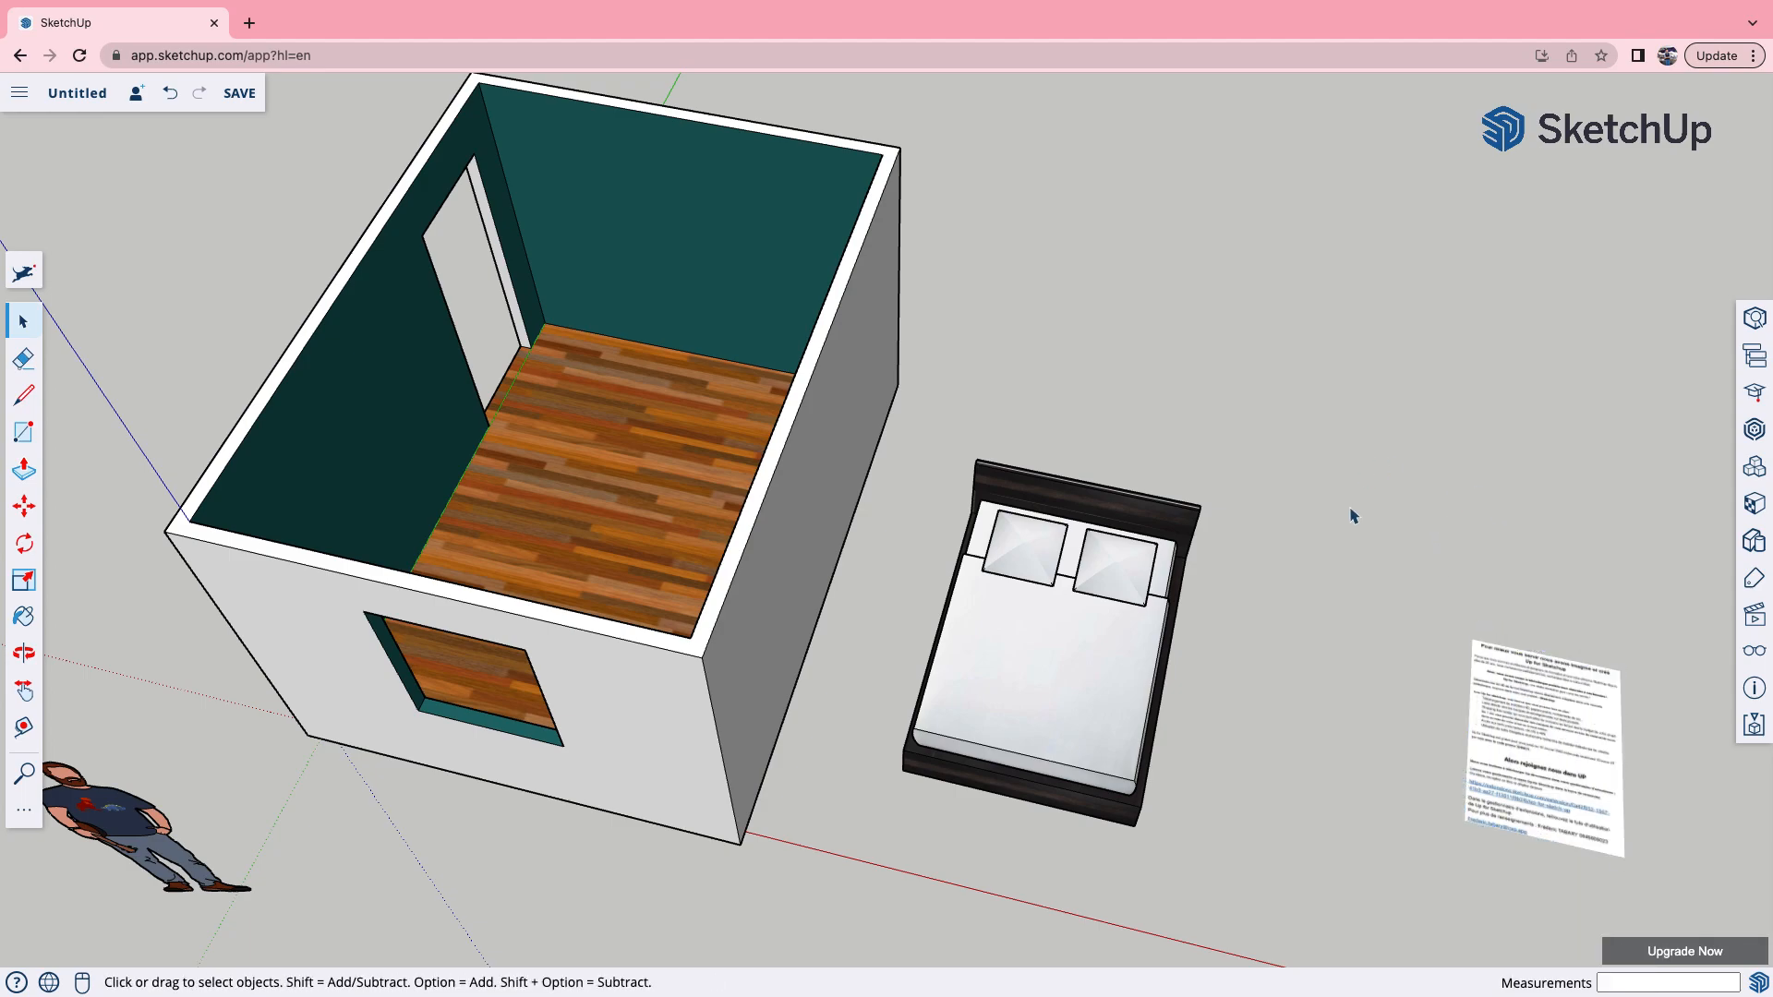
left_click(1525, 721)
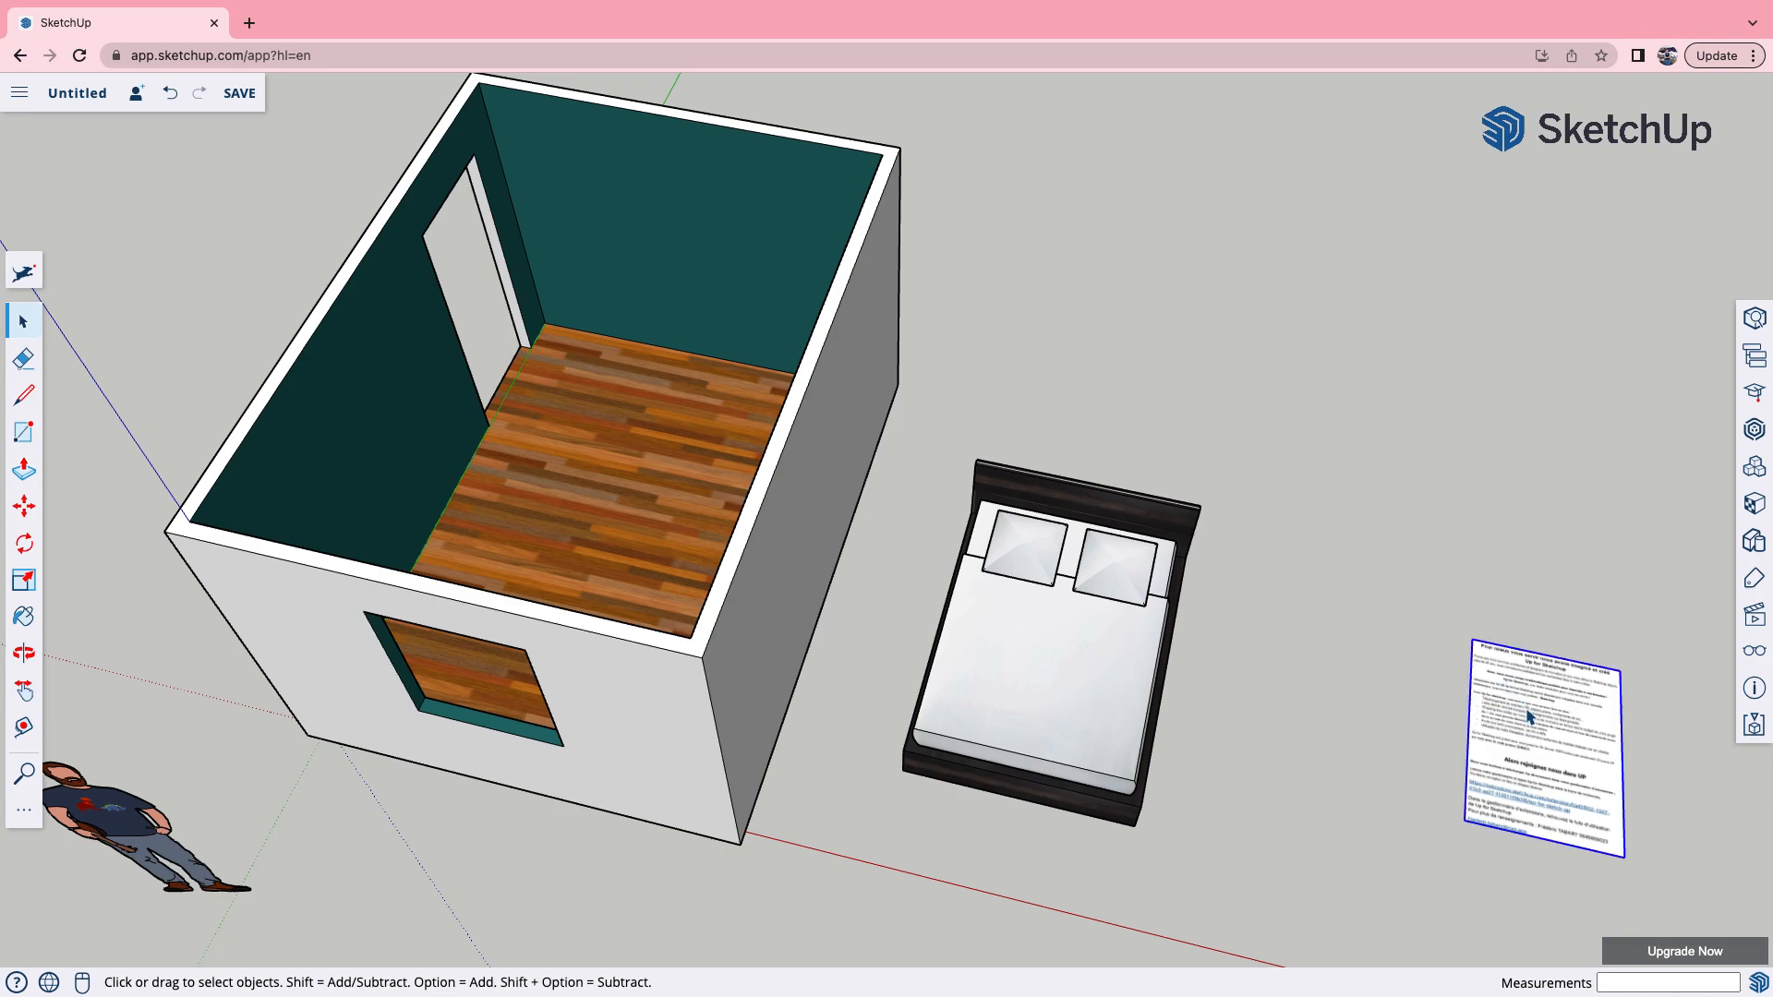
key("Delete")
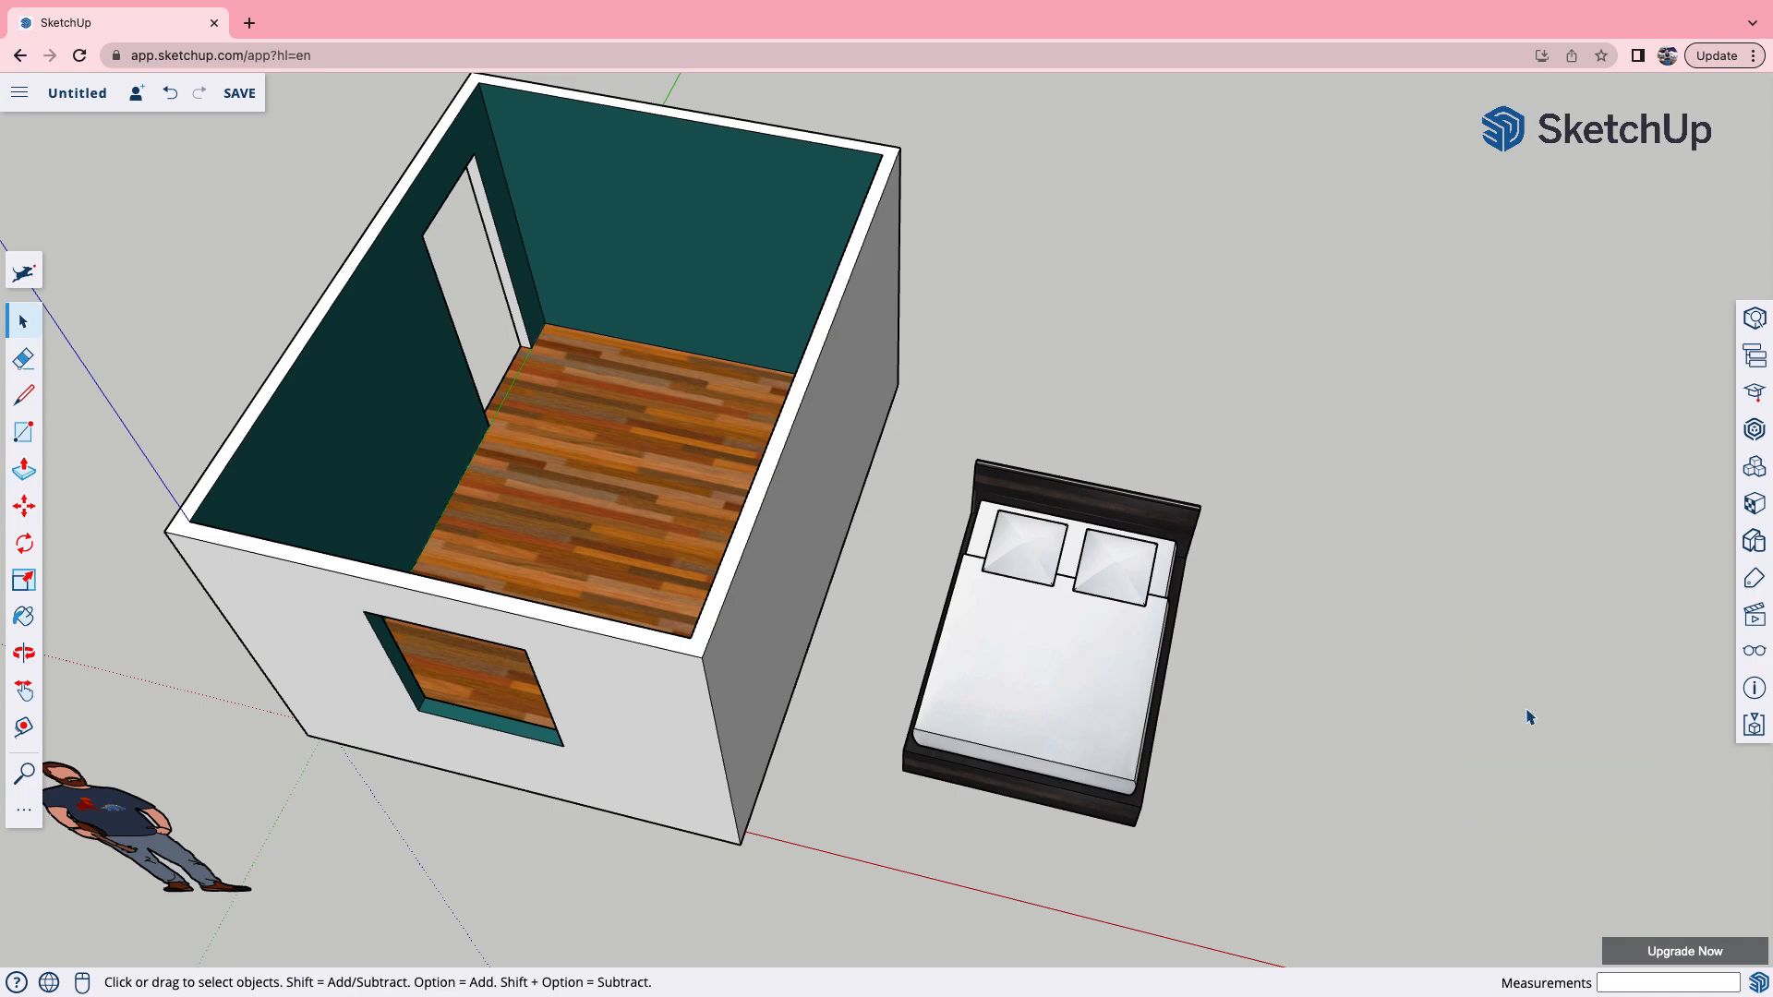
Step: Check the bed's loose parts: pillows, mattress, foot frame and headboard
left_click(1134, 609)
left_click(994, 547)
left_click(1120, 667)
left_click(1340, 631)
left_click(1158, 568)
left_click(1149, 647)
left_click(970, 776)
left_click(1149, 517)
Step: Box-select every part of the bed from a top-down view
left_click(23, 653)
left_click_drag(772, 625, 873, 668)
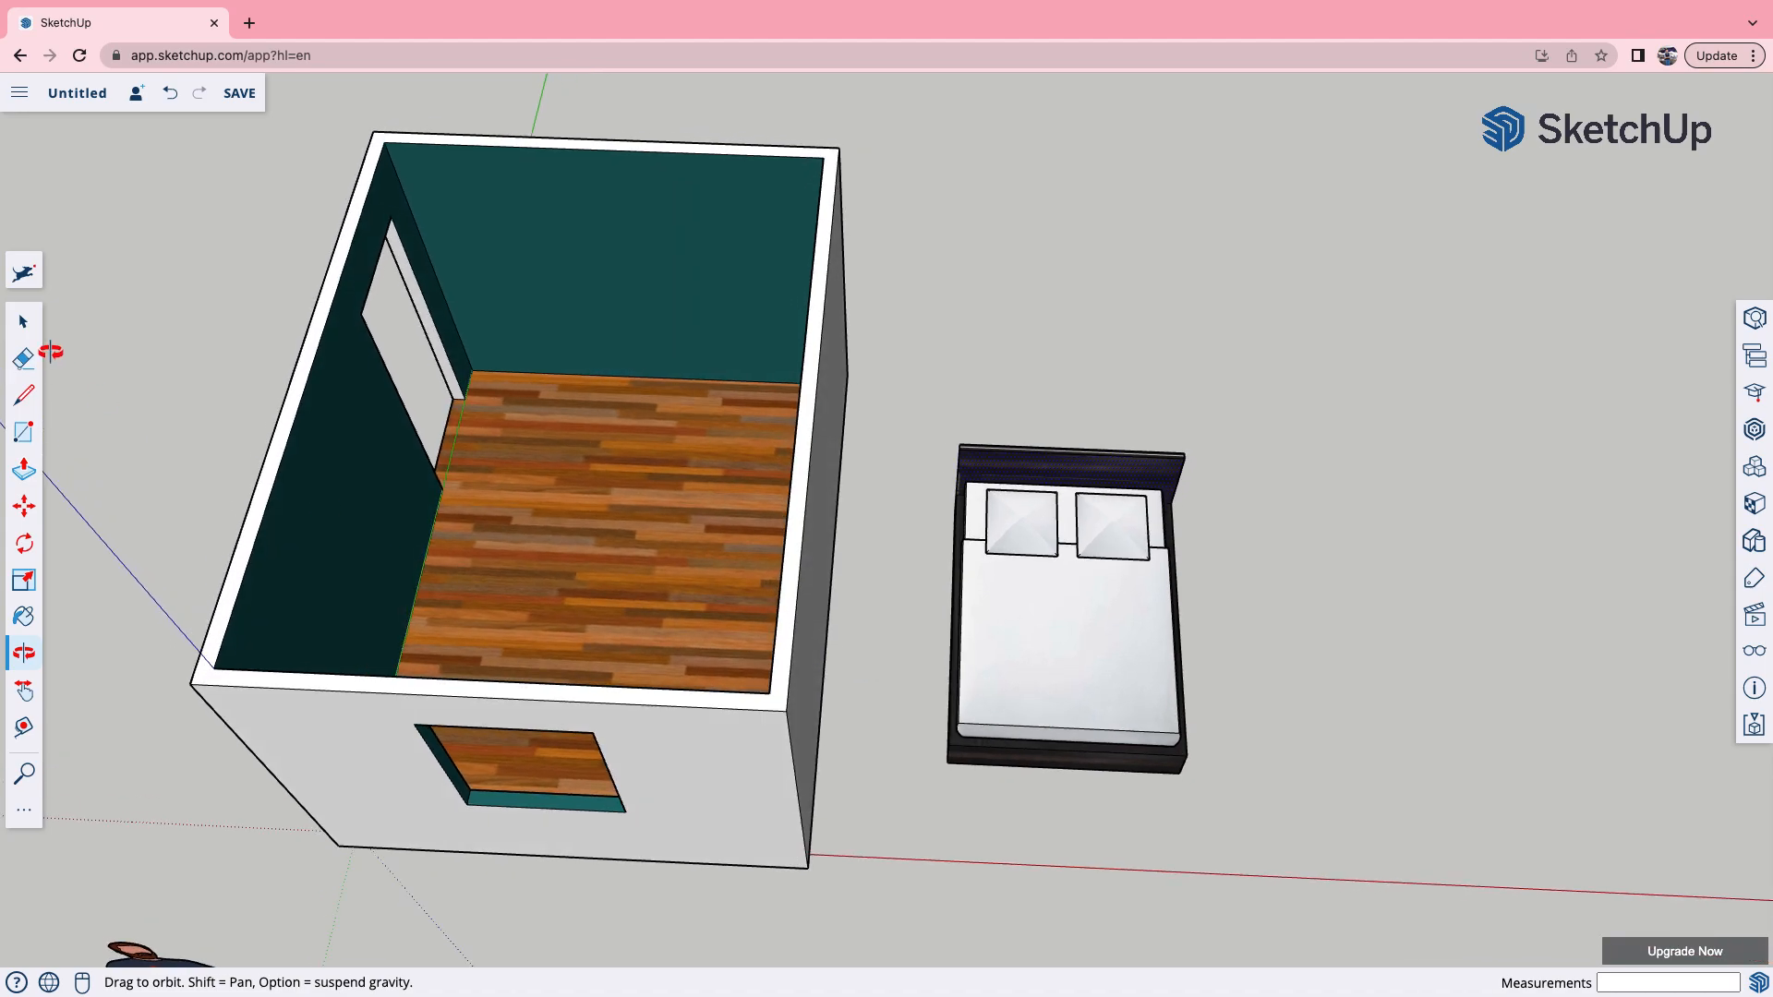
left_click(24, 323)
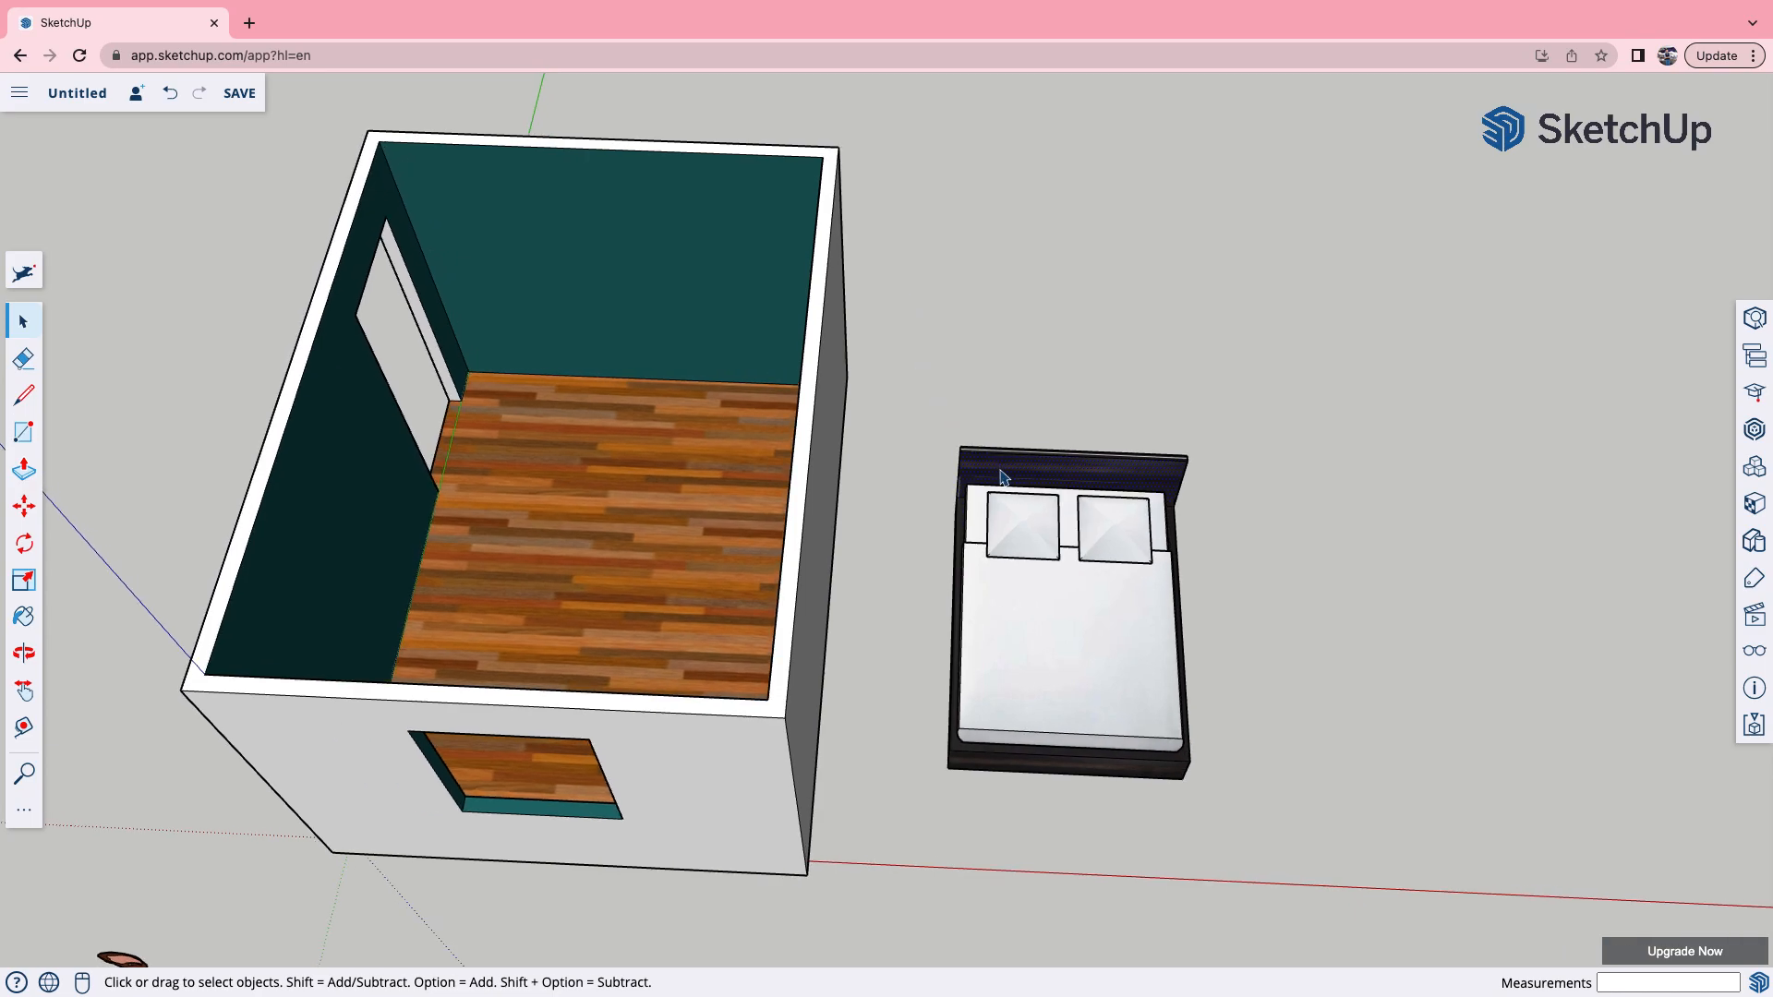
scroll(1005, 473, "down", 1)
left_click_drag(1283, 260, 914, 822)
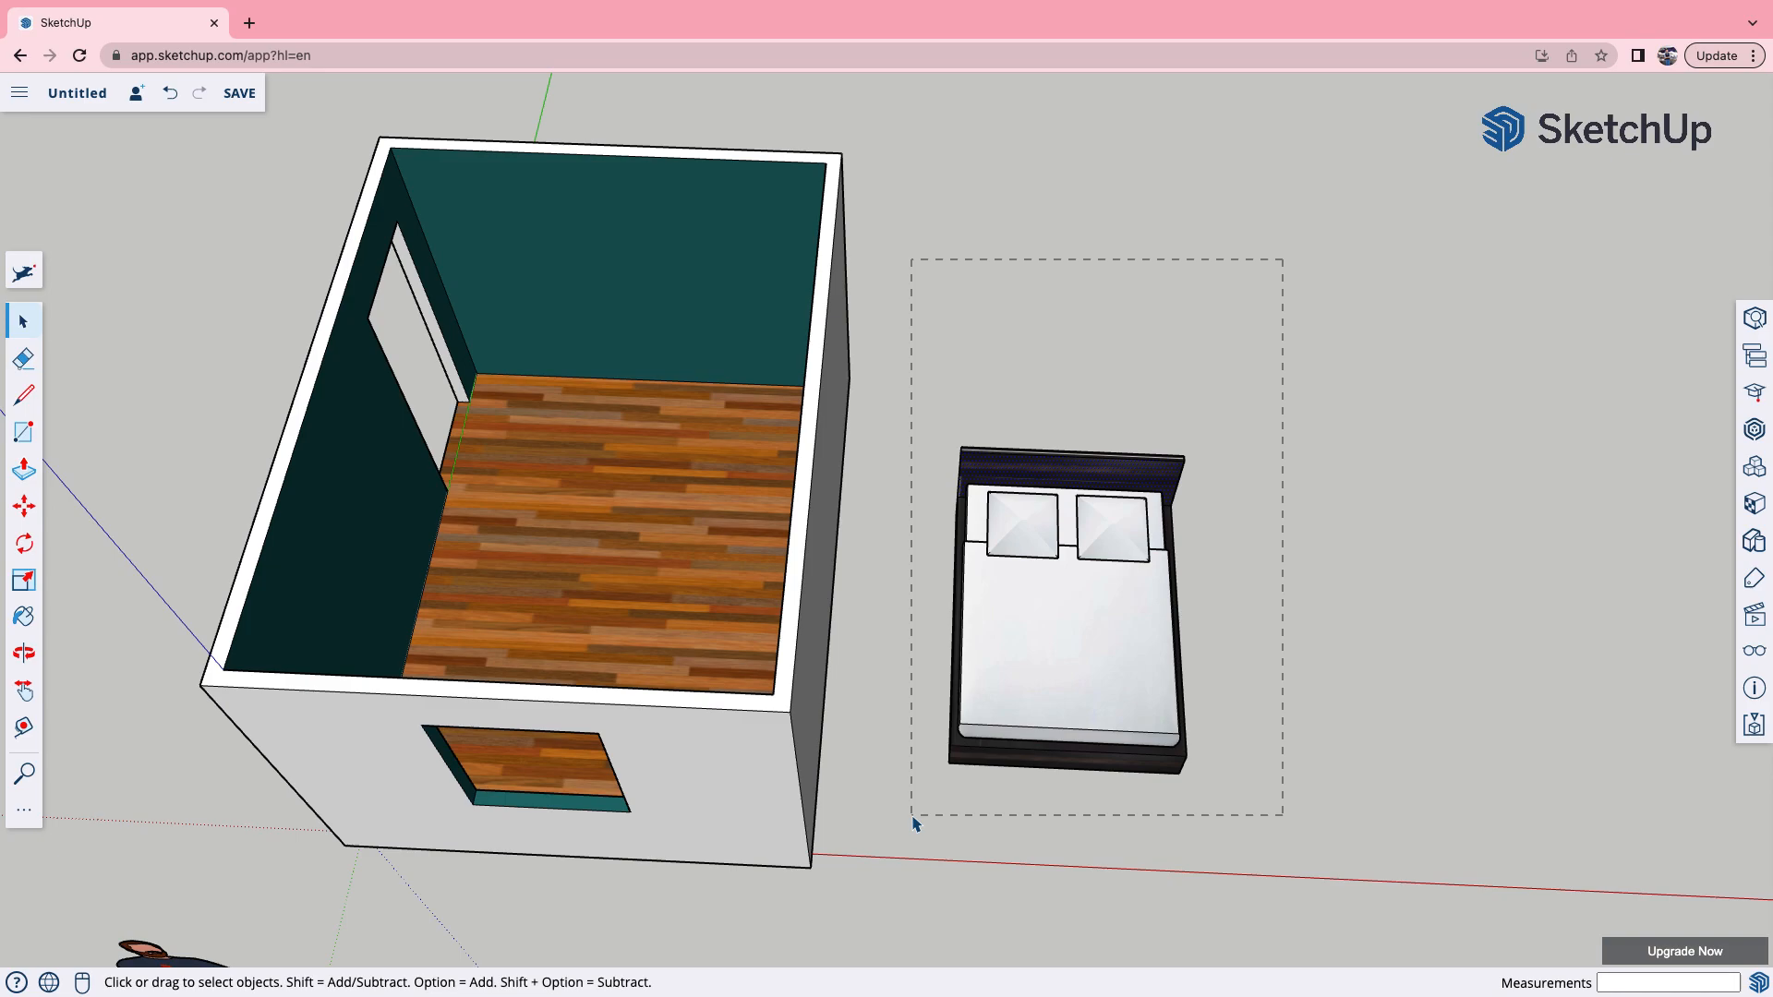
left_click_drag(914, 822, 914, 821)
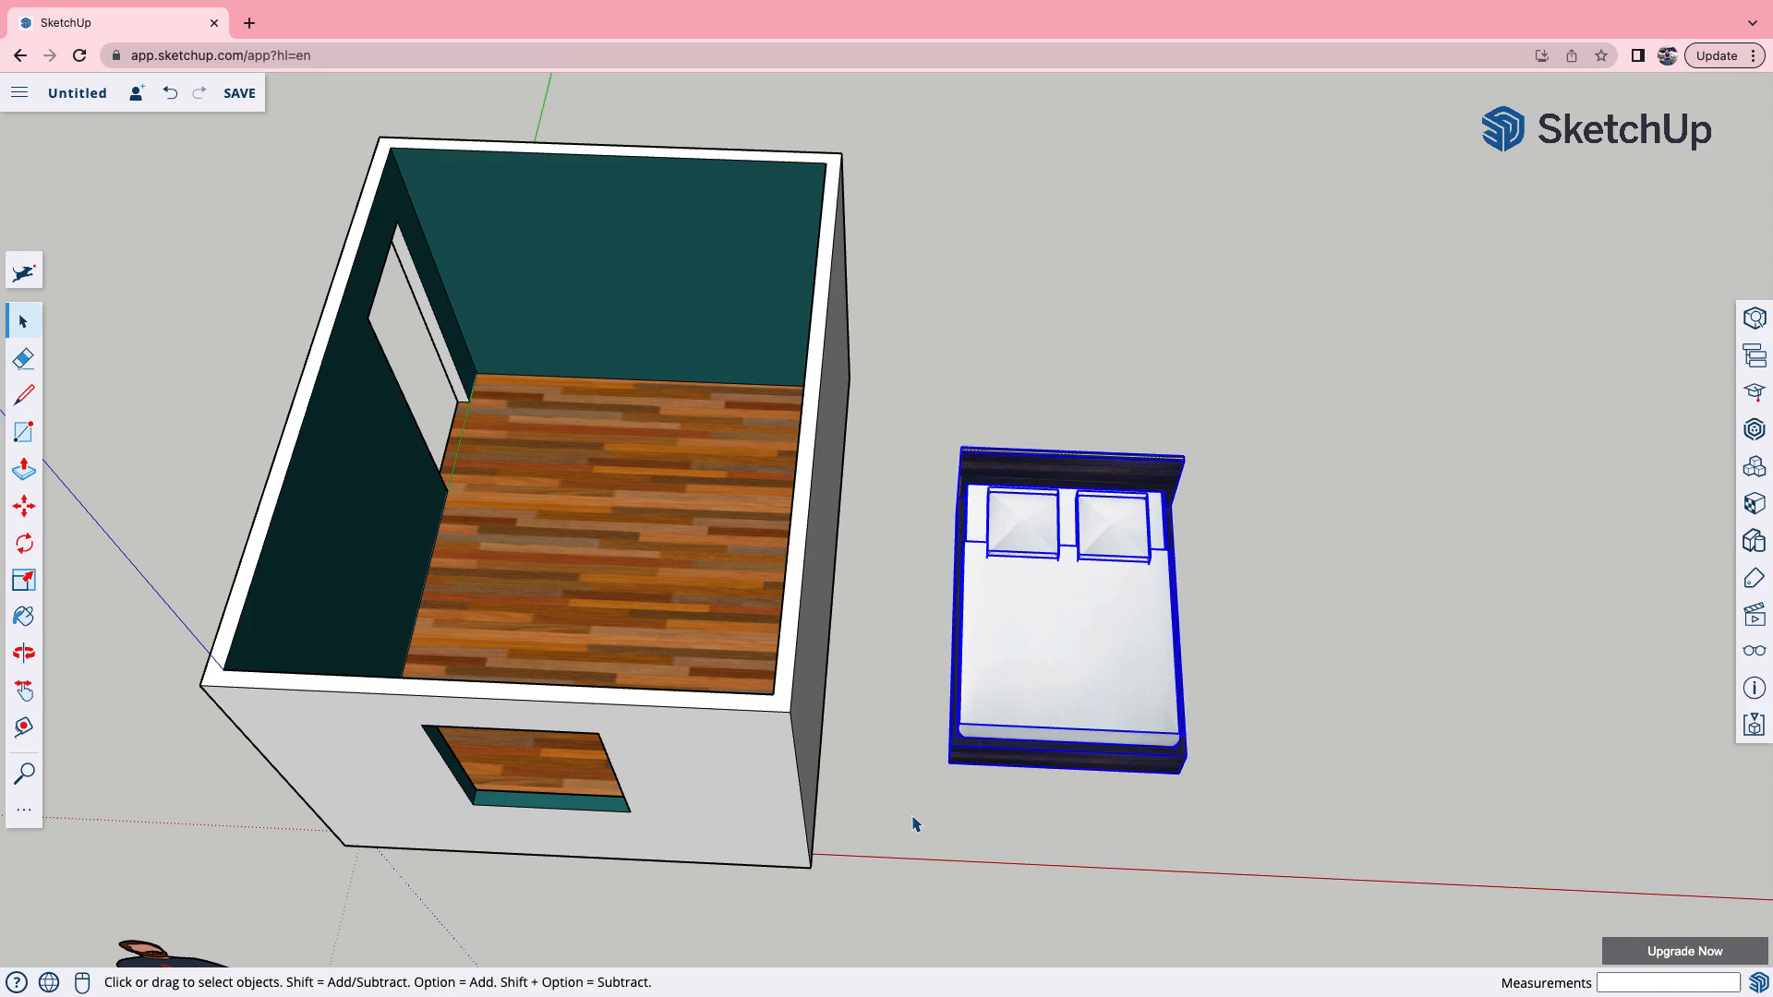
left_click(24, 653)
left_click_drag(1021, 640, 1160, 613)
left_click(24, 322)
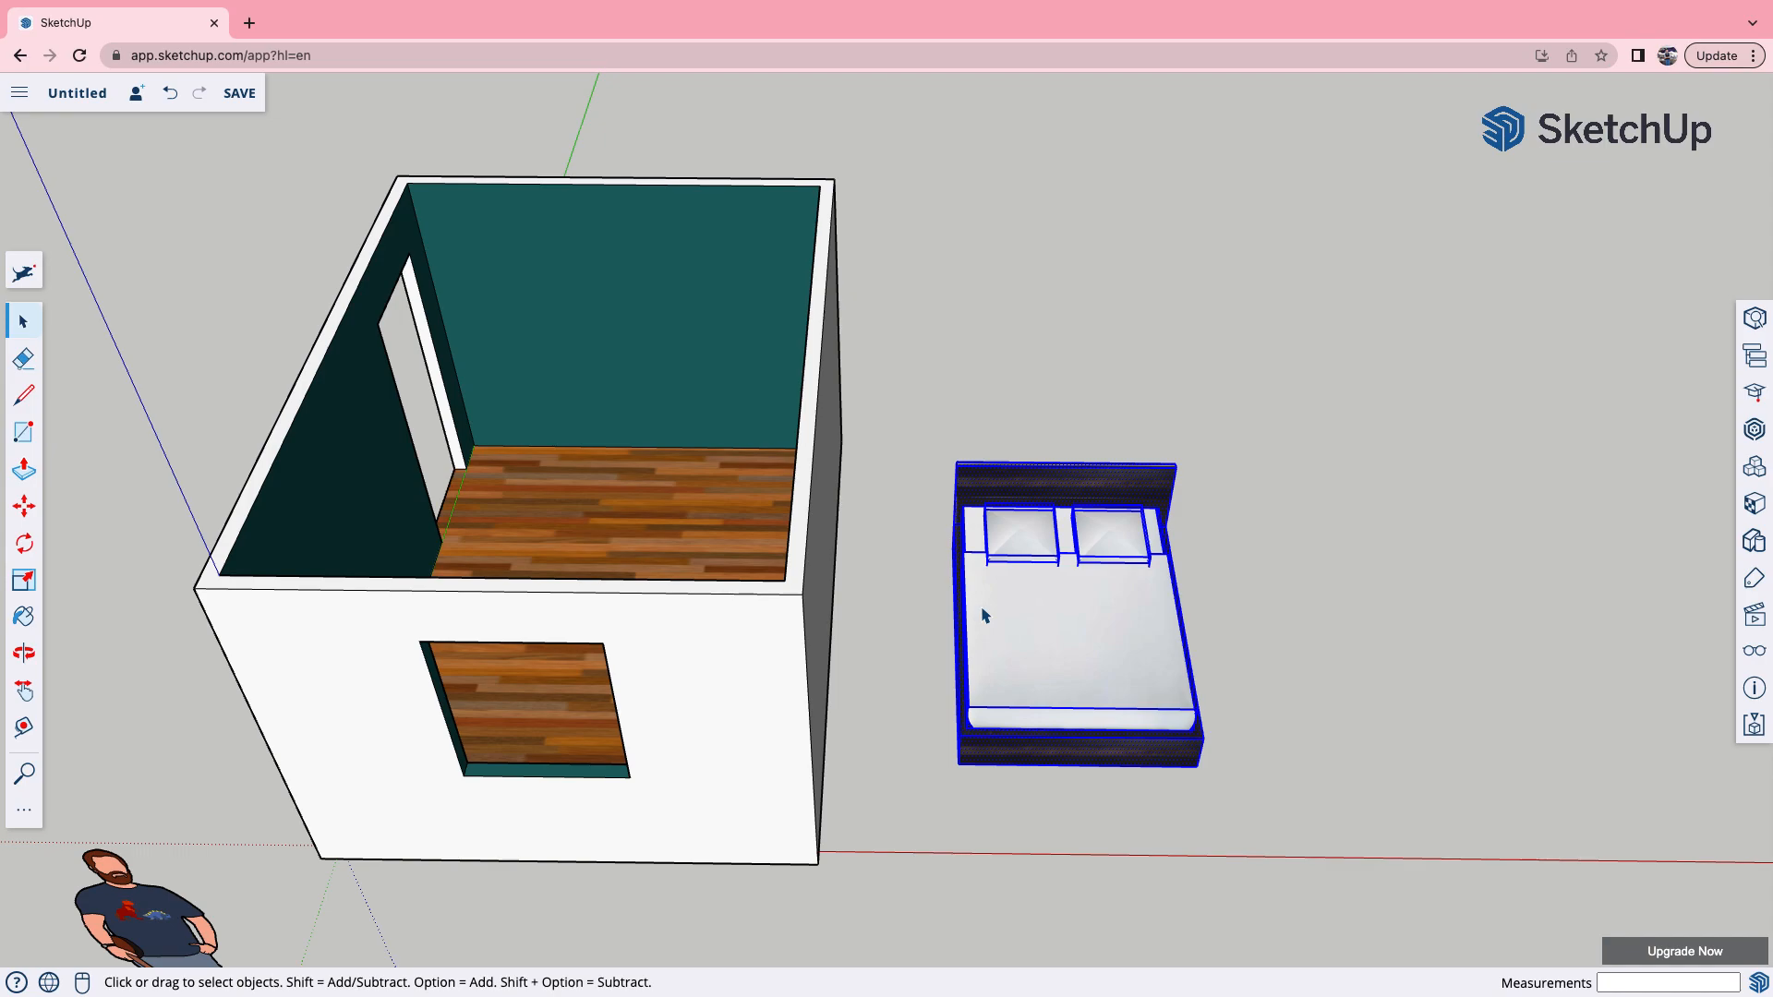
Step: Combine the selected bed parts into a single group with Make Group
right_click(1062, 596)
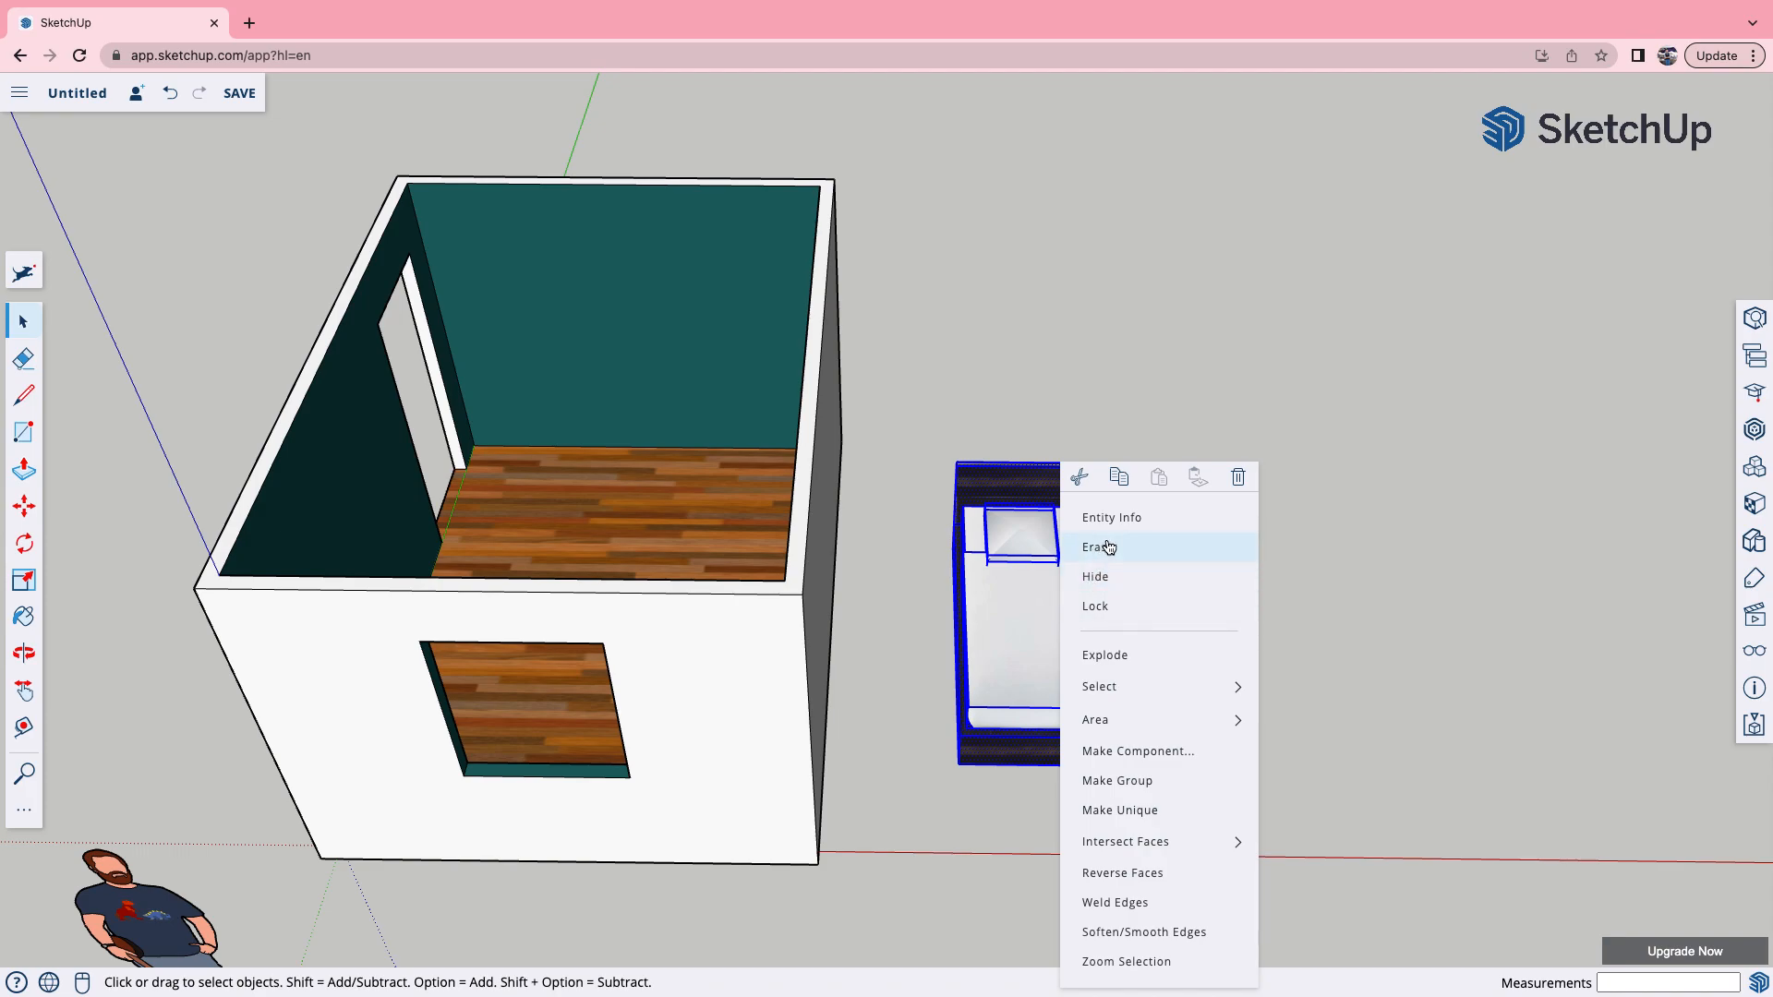
left_click(1122, 782)
left_click(1212, 414)
left_click(1152, 579)
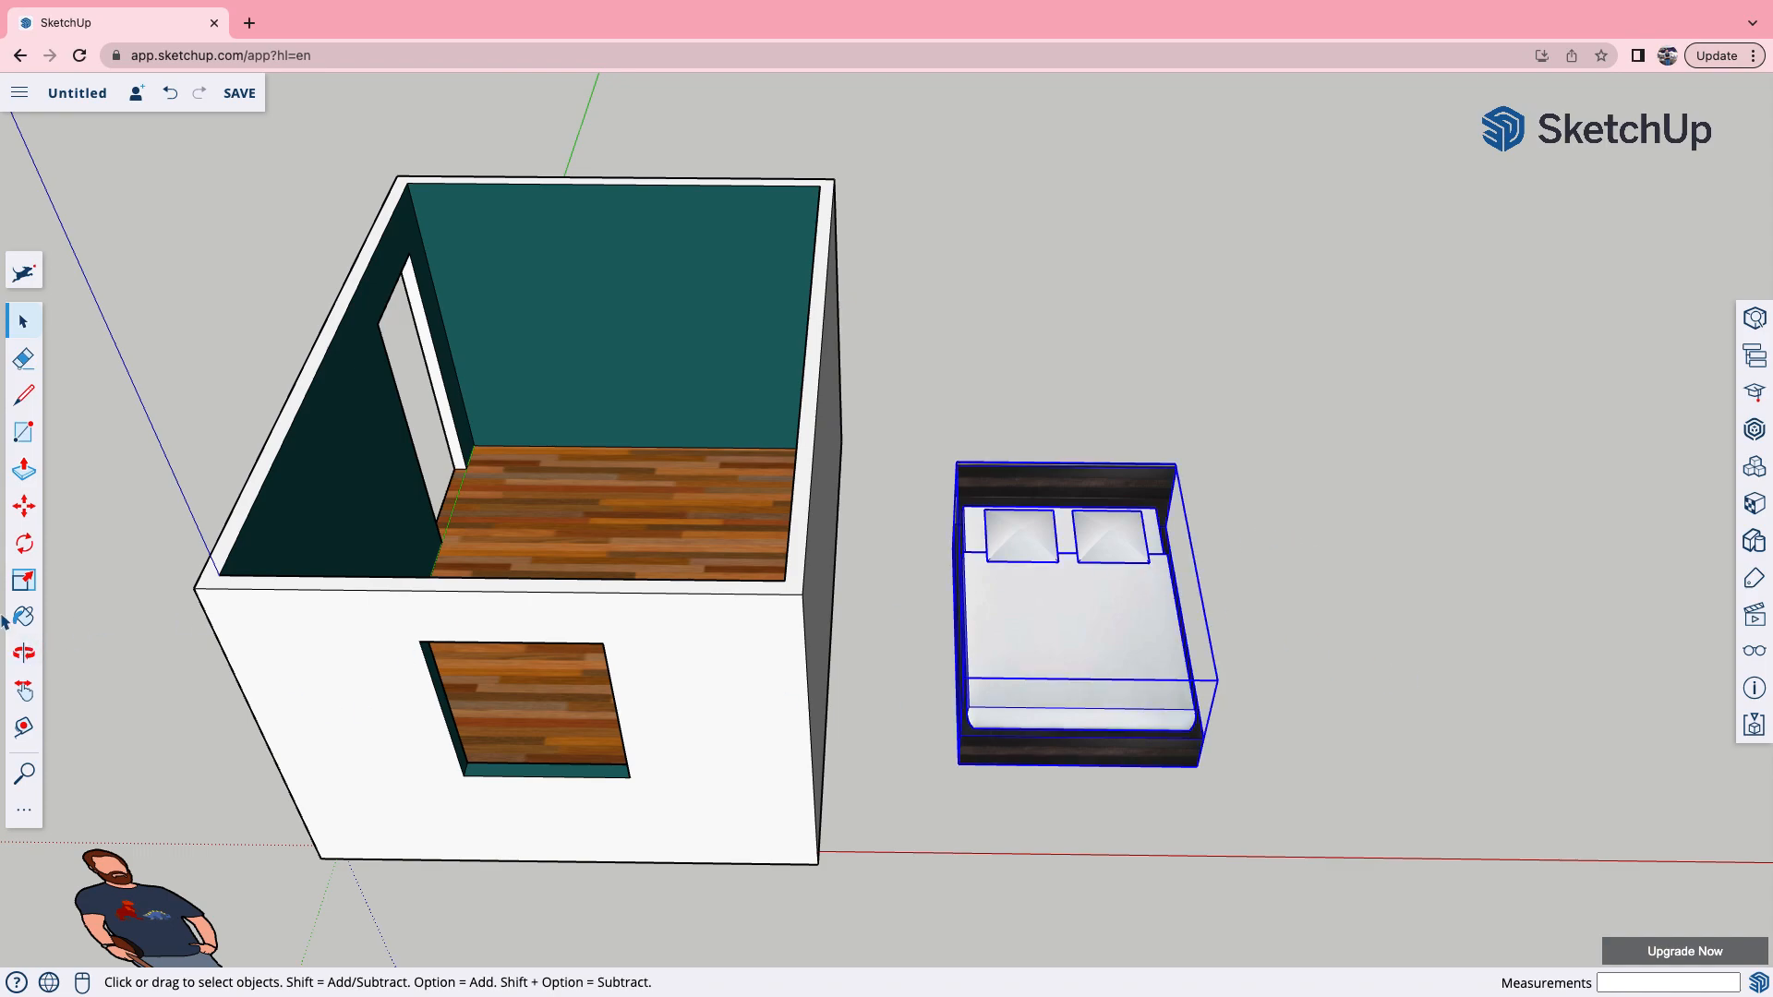
Step: Move the grouped bed into the room onto the wood floor
left_click(24, 507)
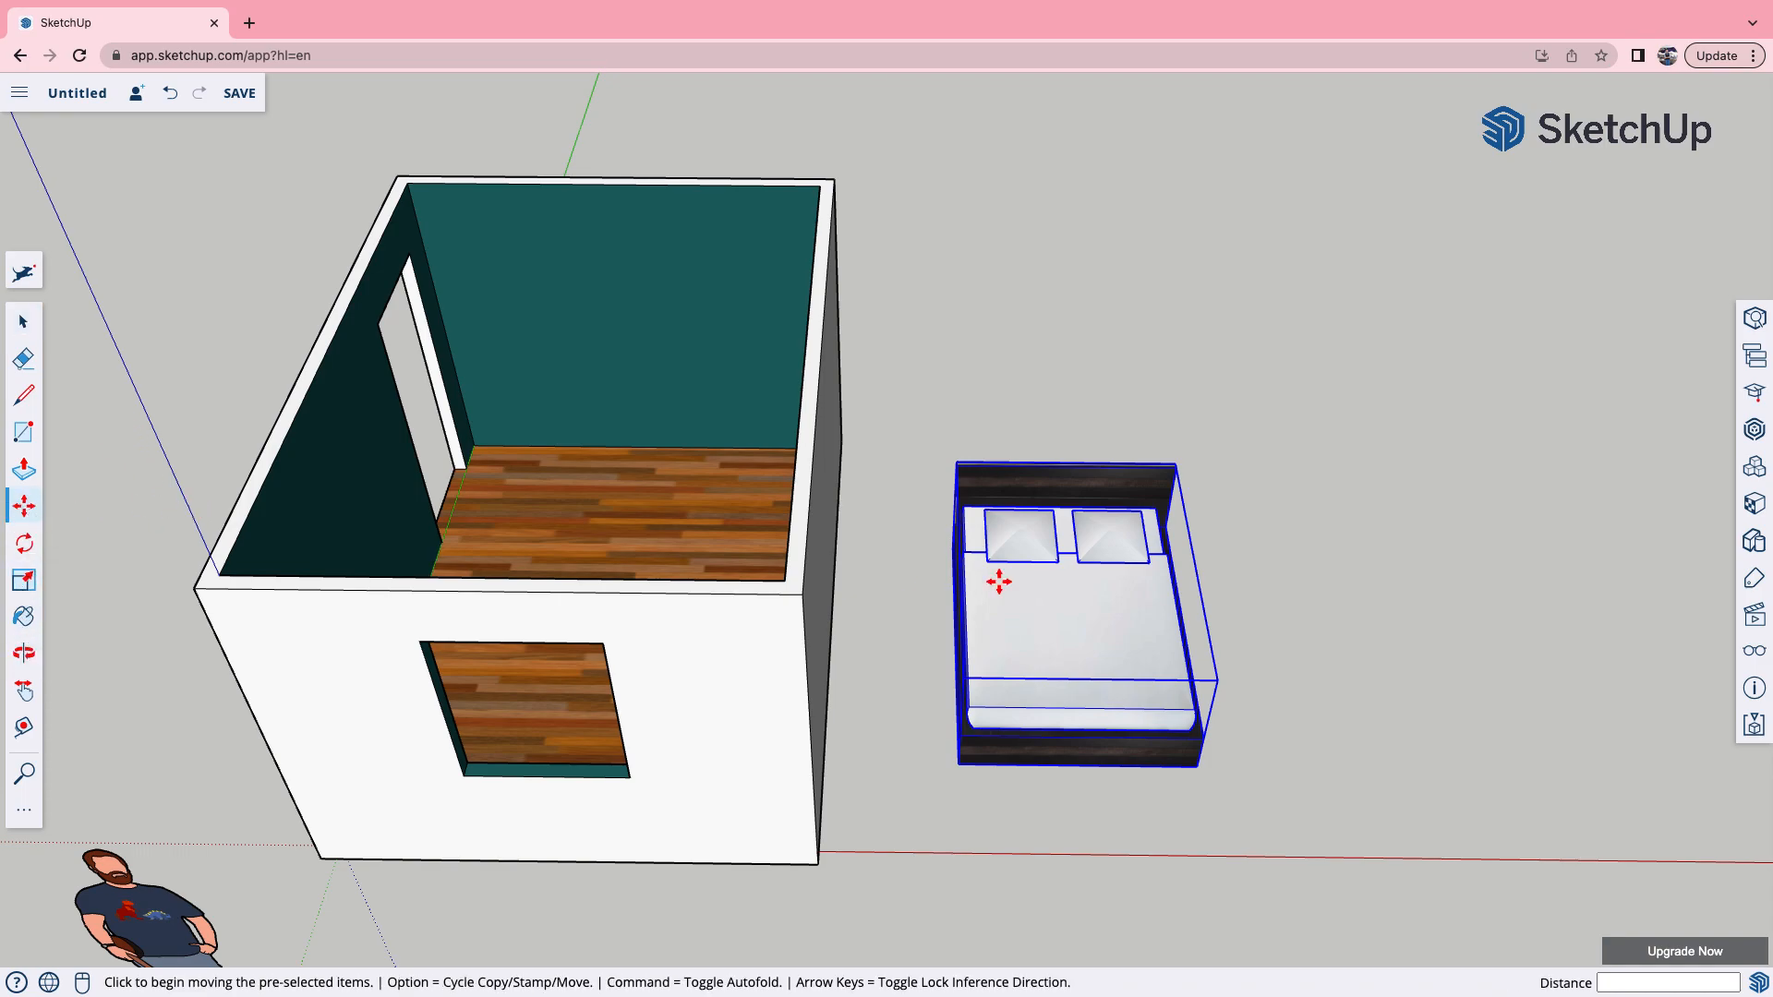
left_click(1085, 597)
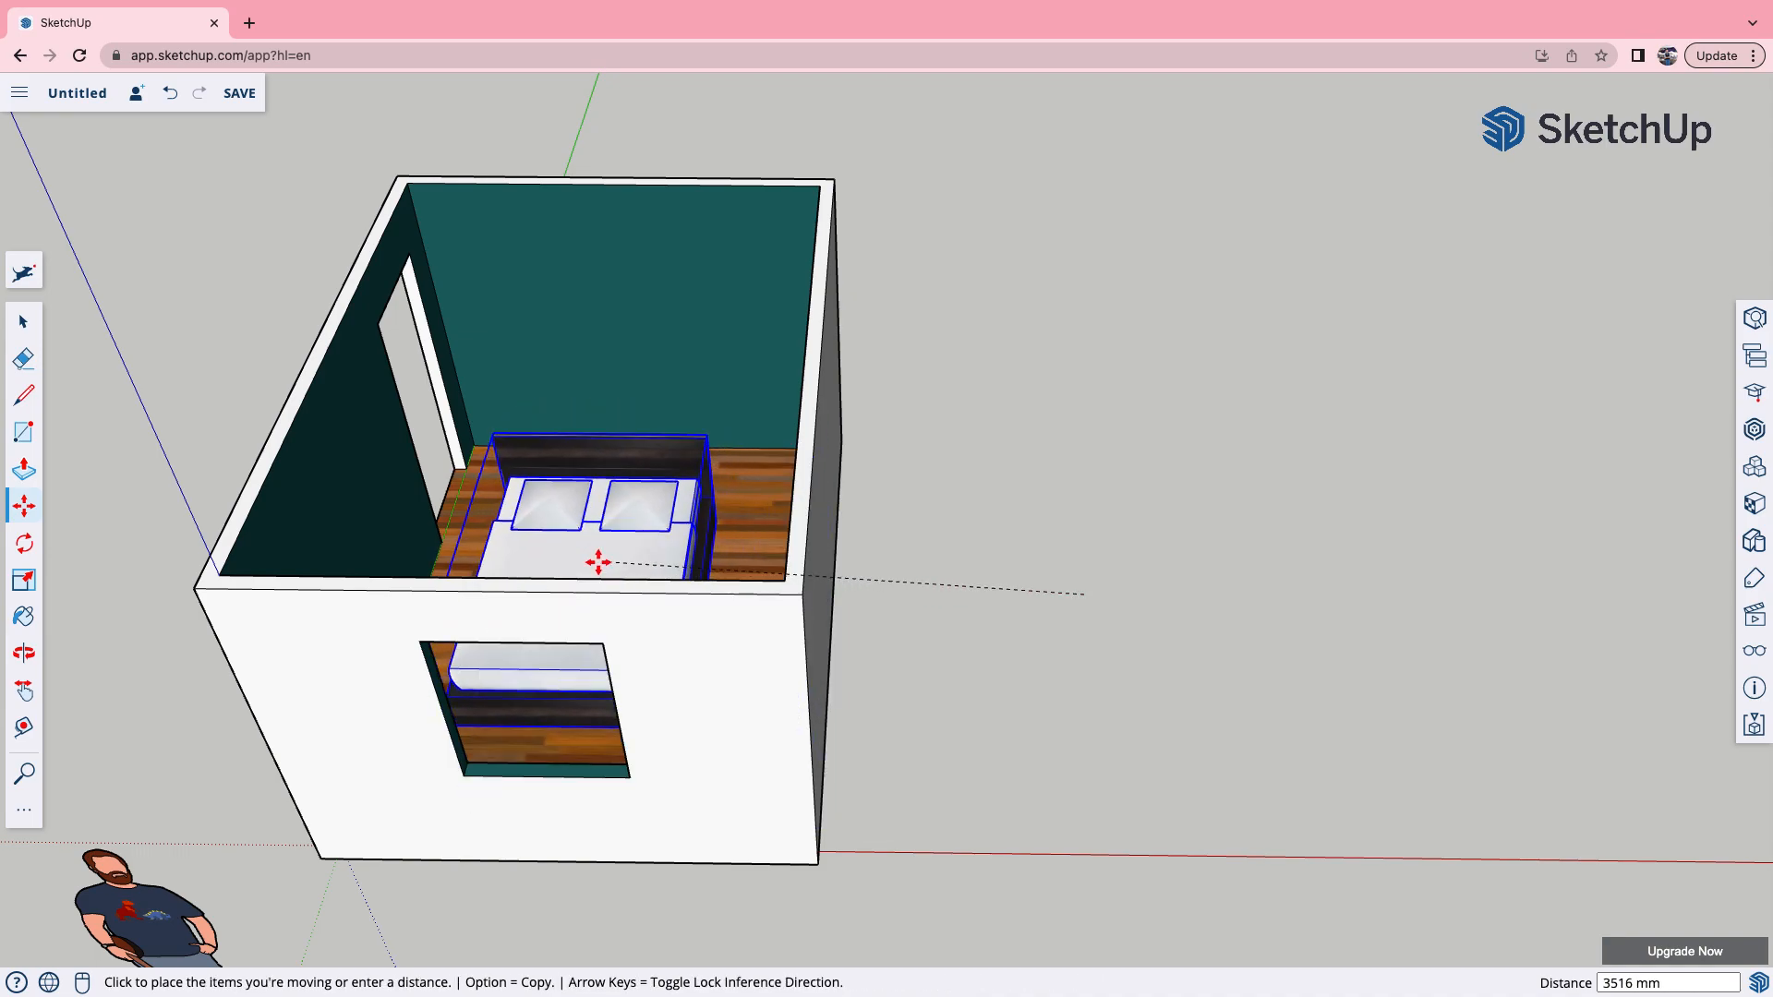
left_click(598, 563)
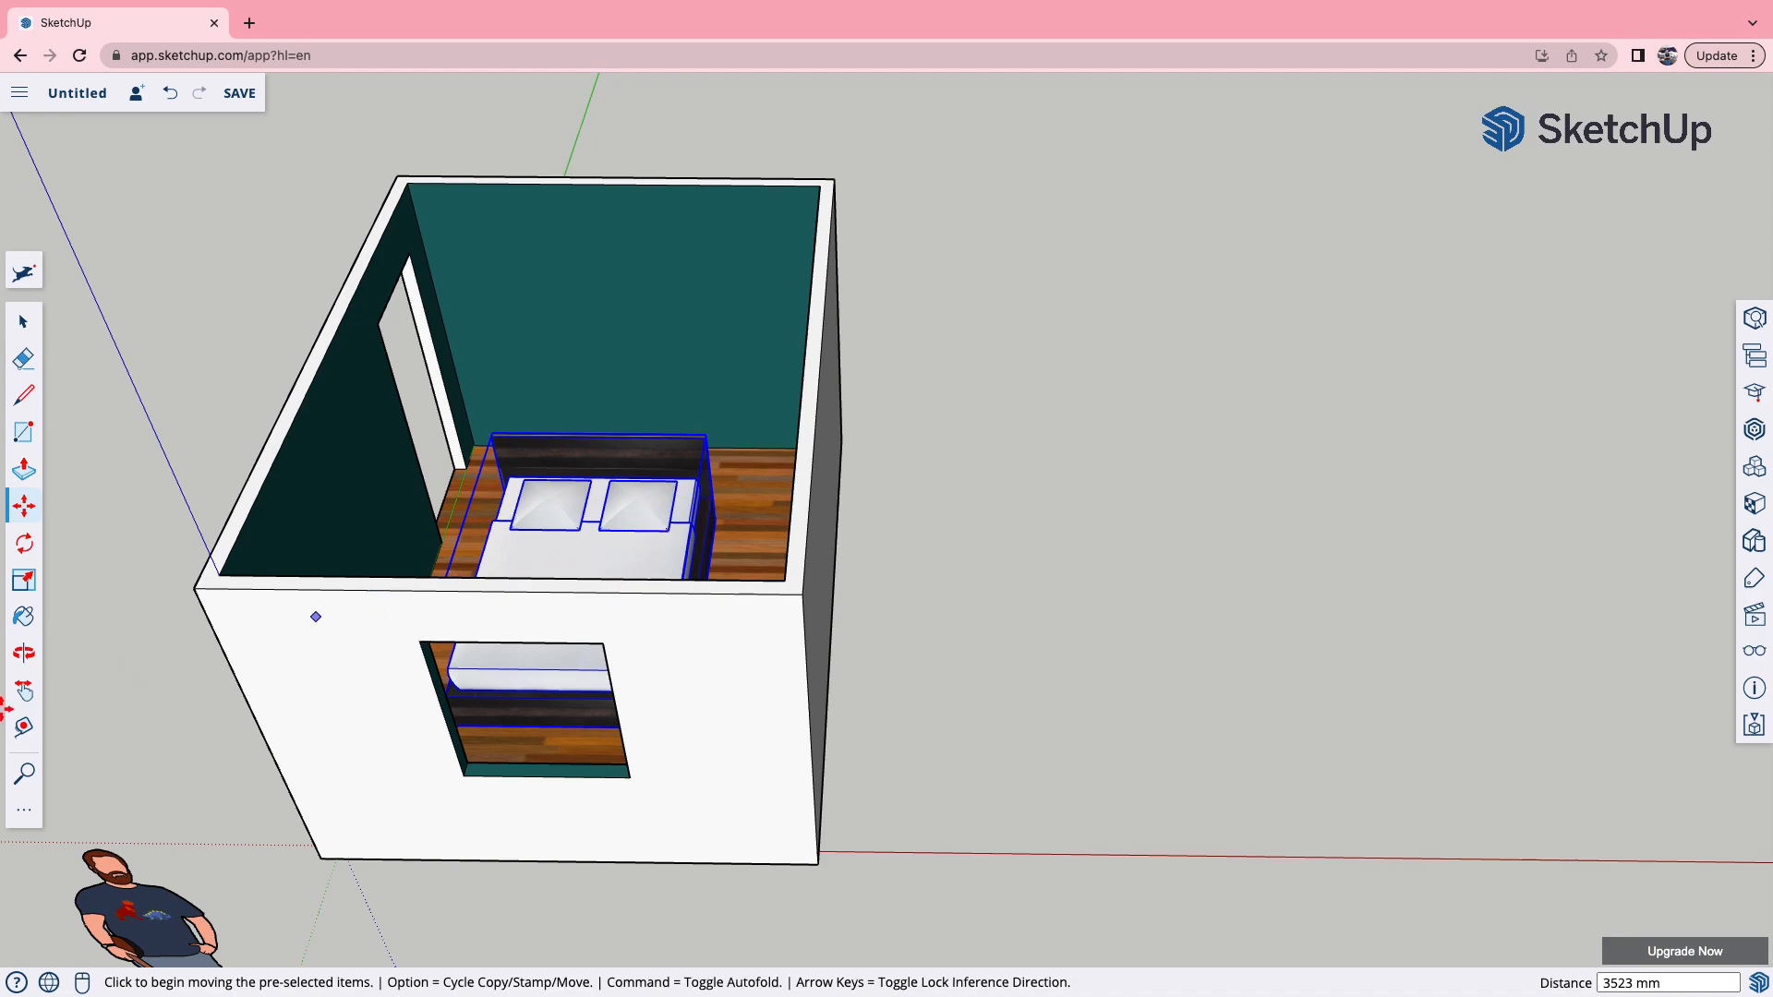
left_click(24, 653)
left_click_drag(405, 510, 725, 523)
left_click_drag(877, 656, 716, 570)
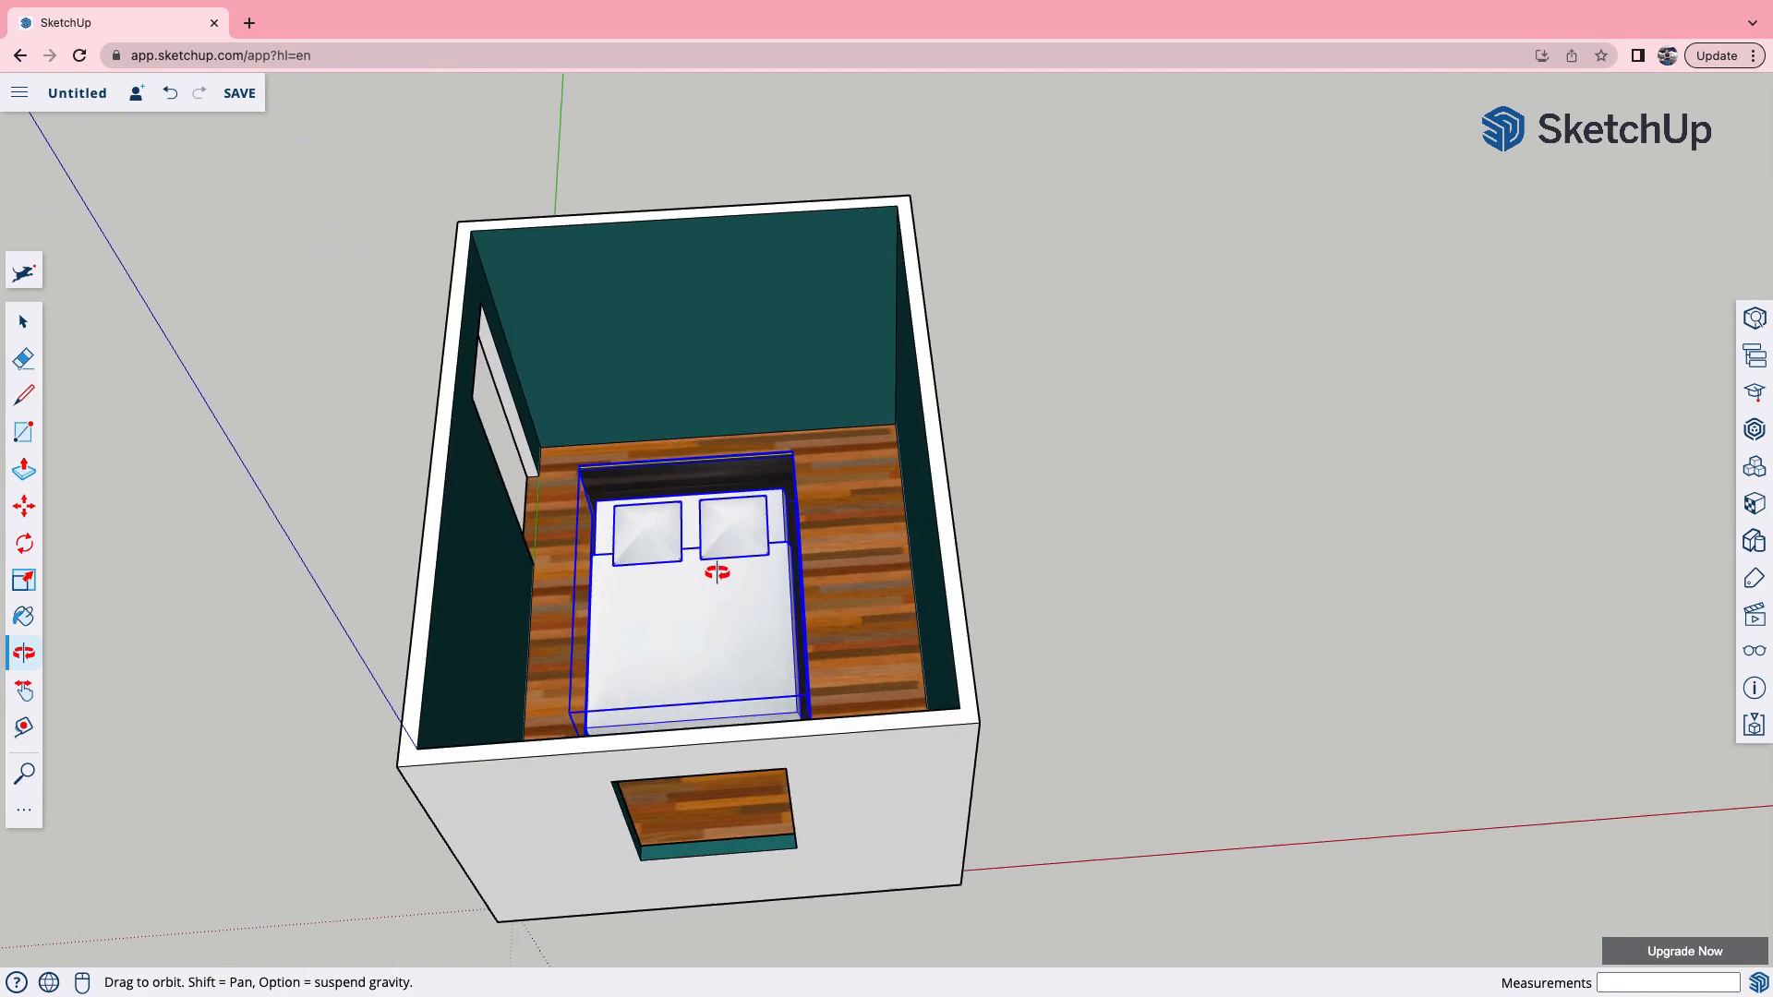
scroll(717, 572, "up", 5)
Step: Rotate the bed 90 degrees about a floor point beside it
left_click_drag(851, 637, 725, 629)
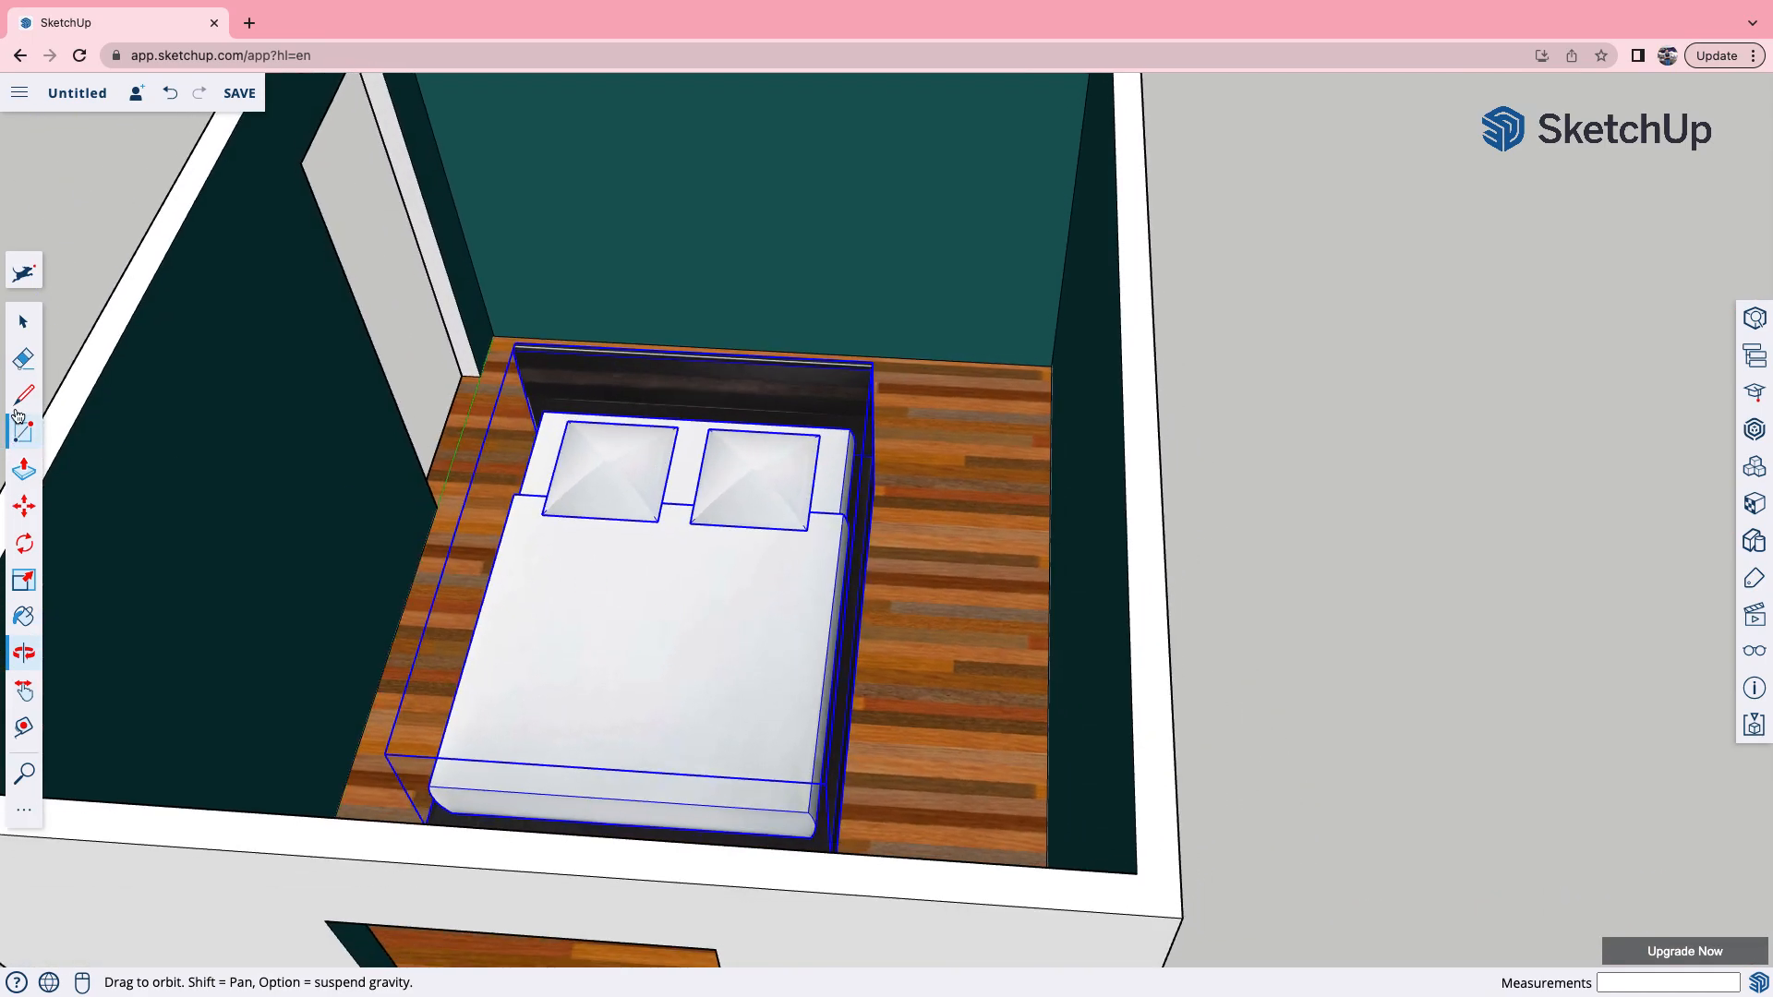
left_click(23, 320)
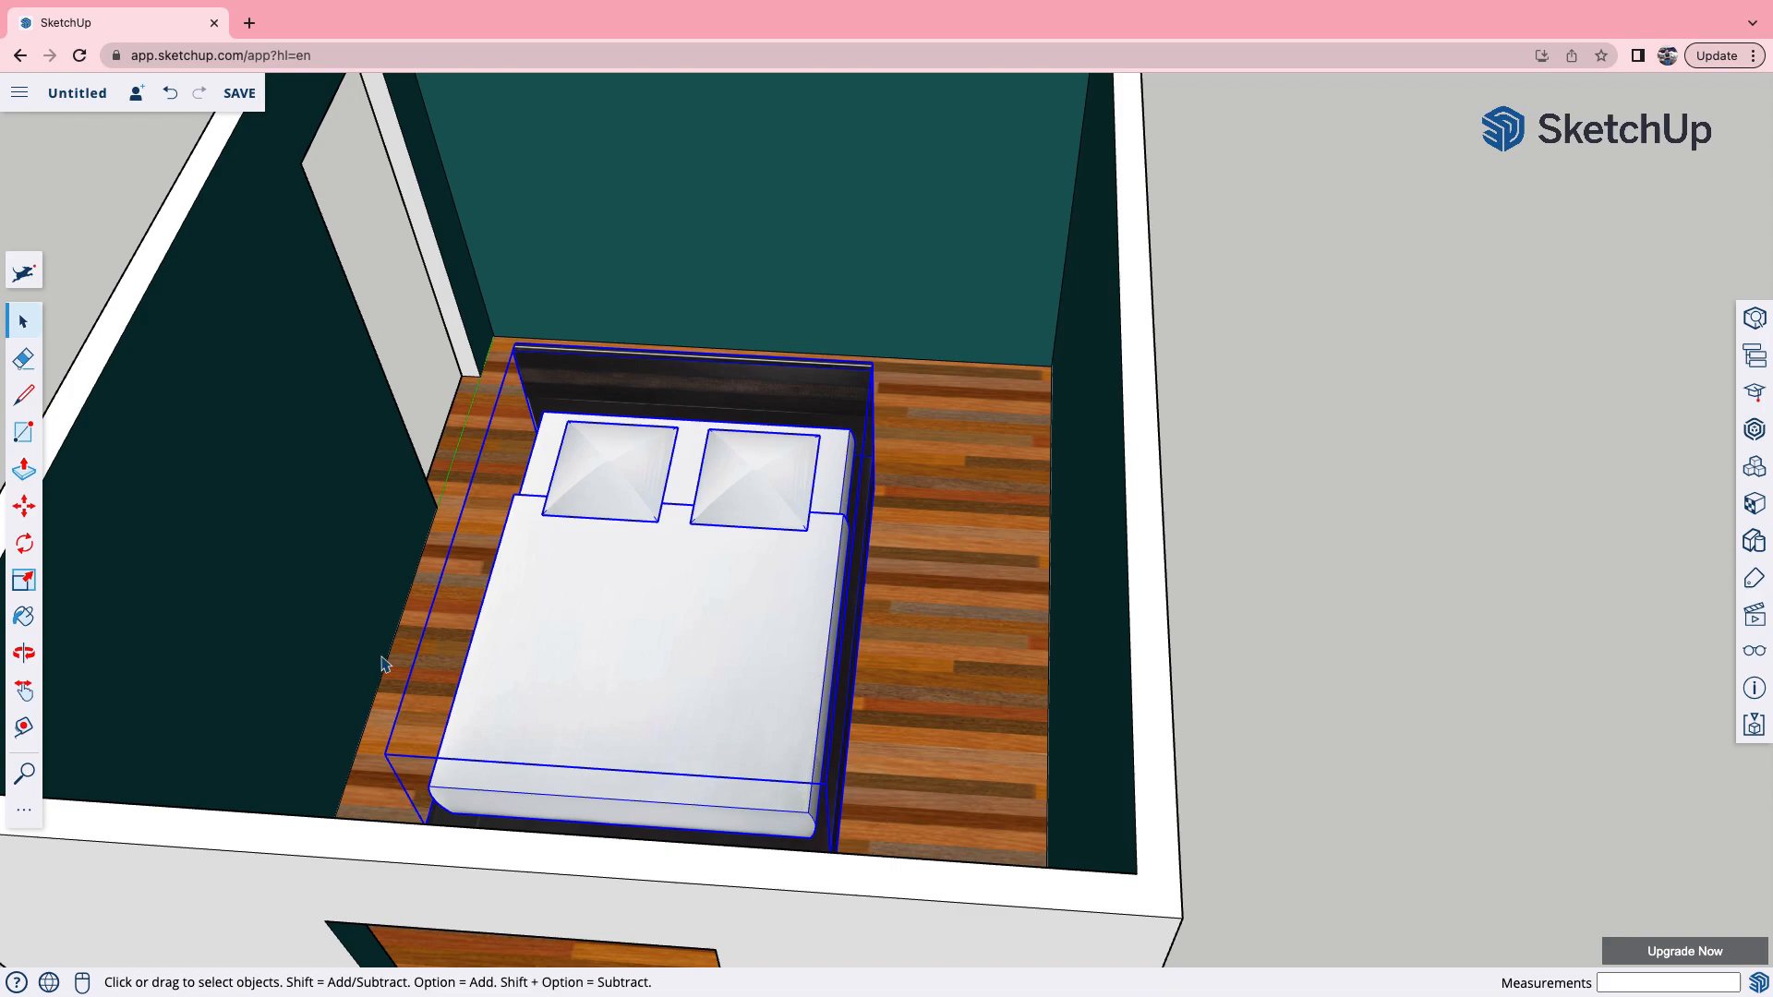
left_click(23, 546)
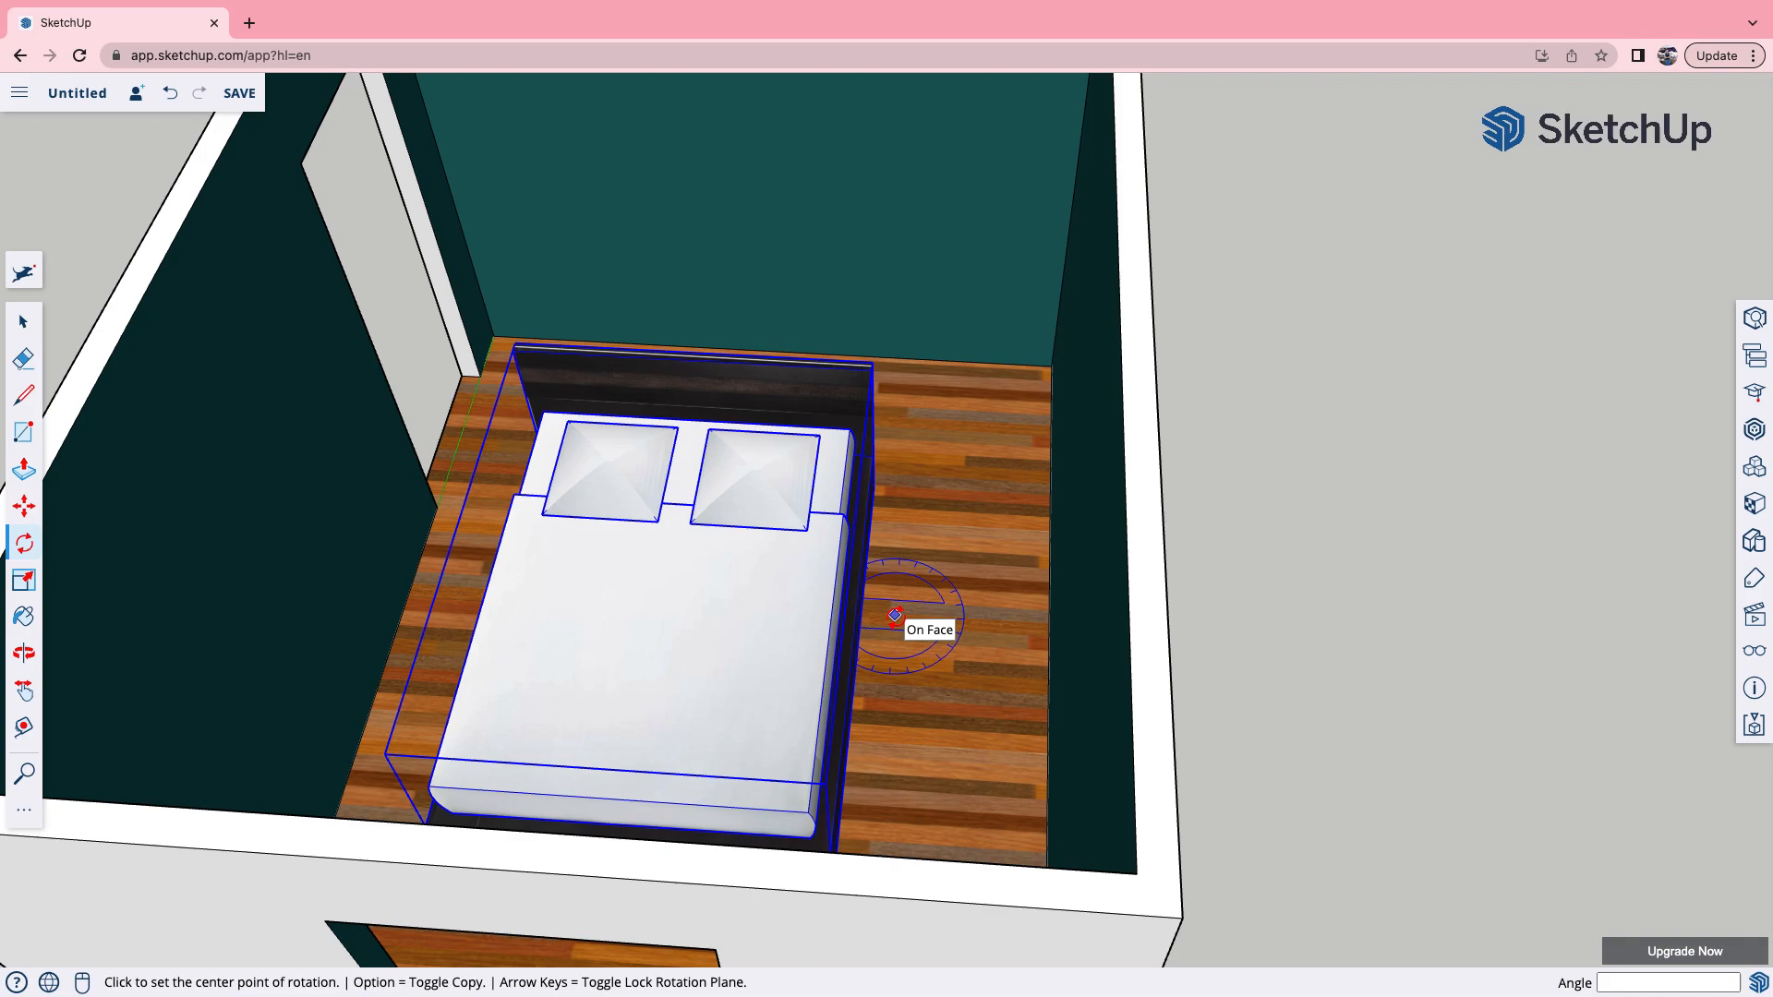
left_click(894, 614)
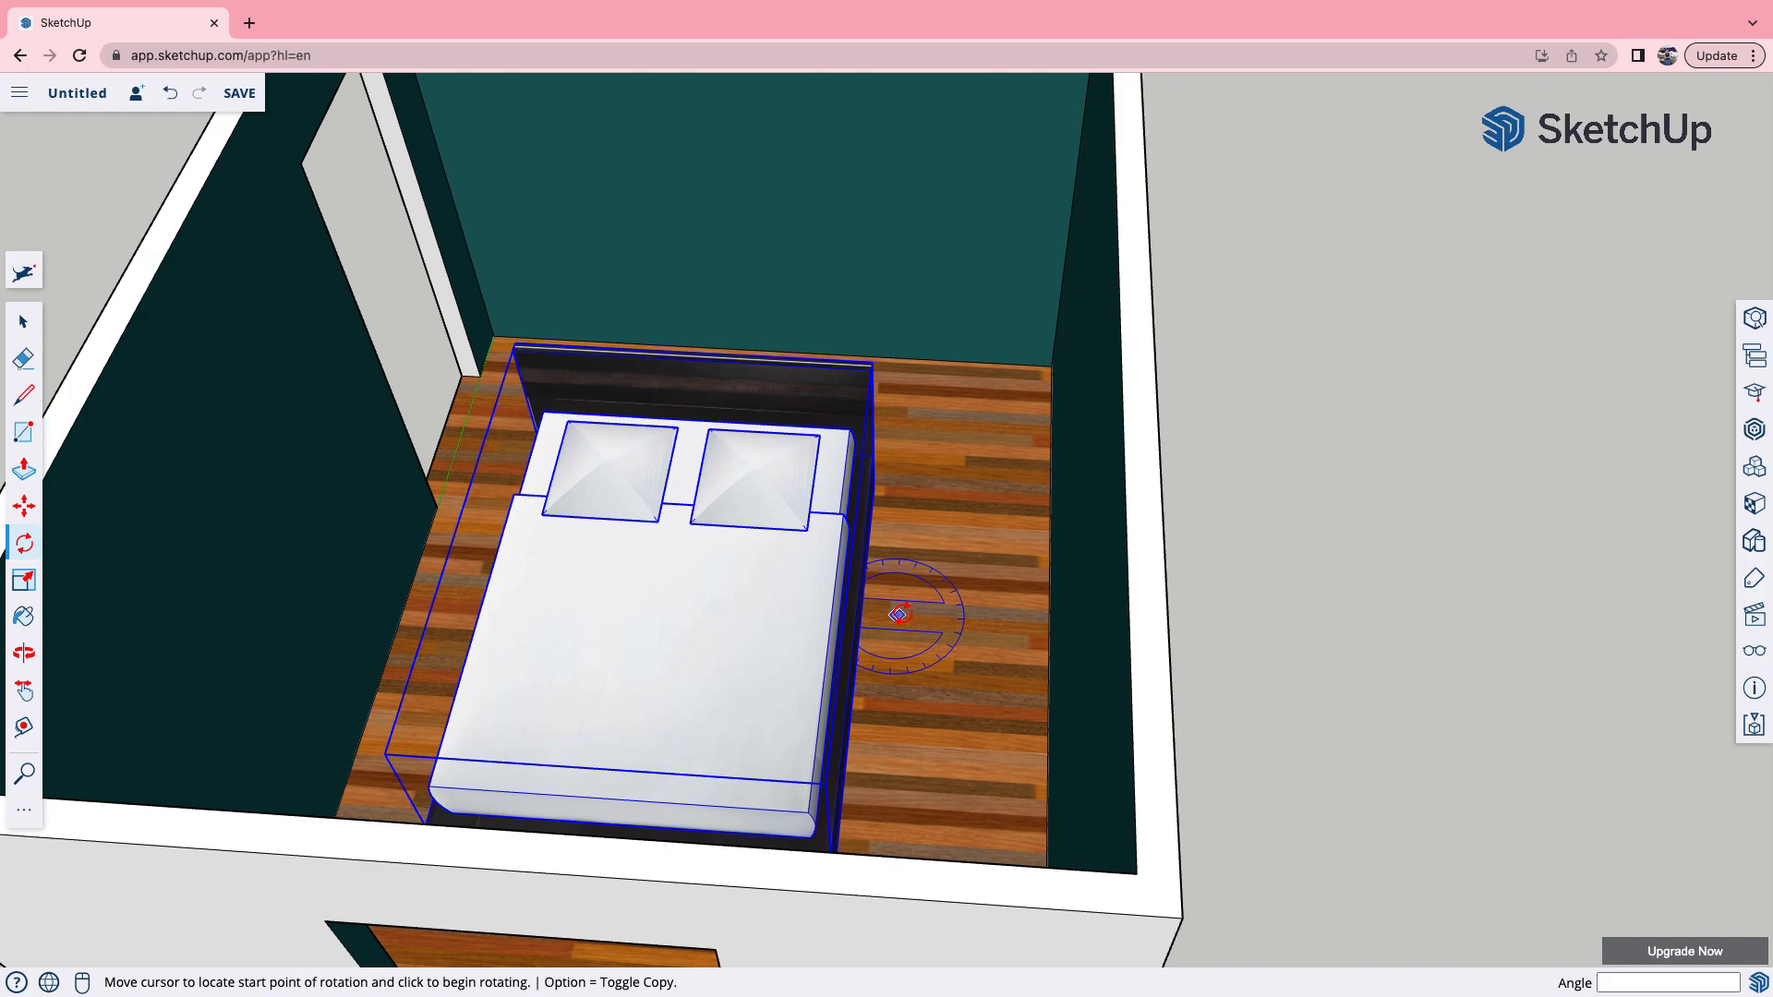
left_click(1015, 621)
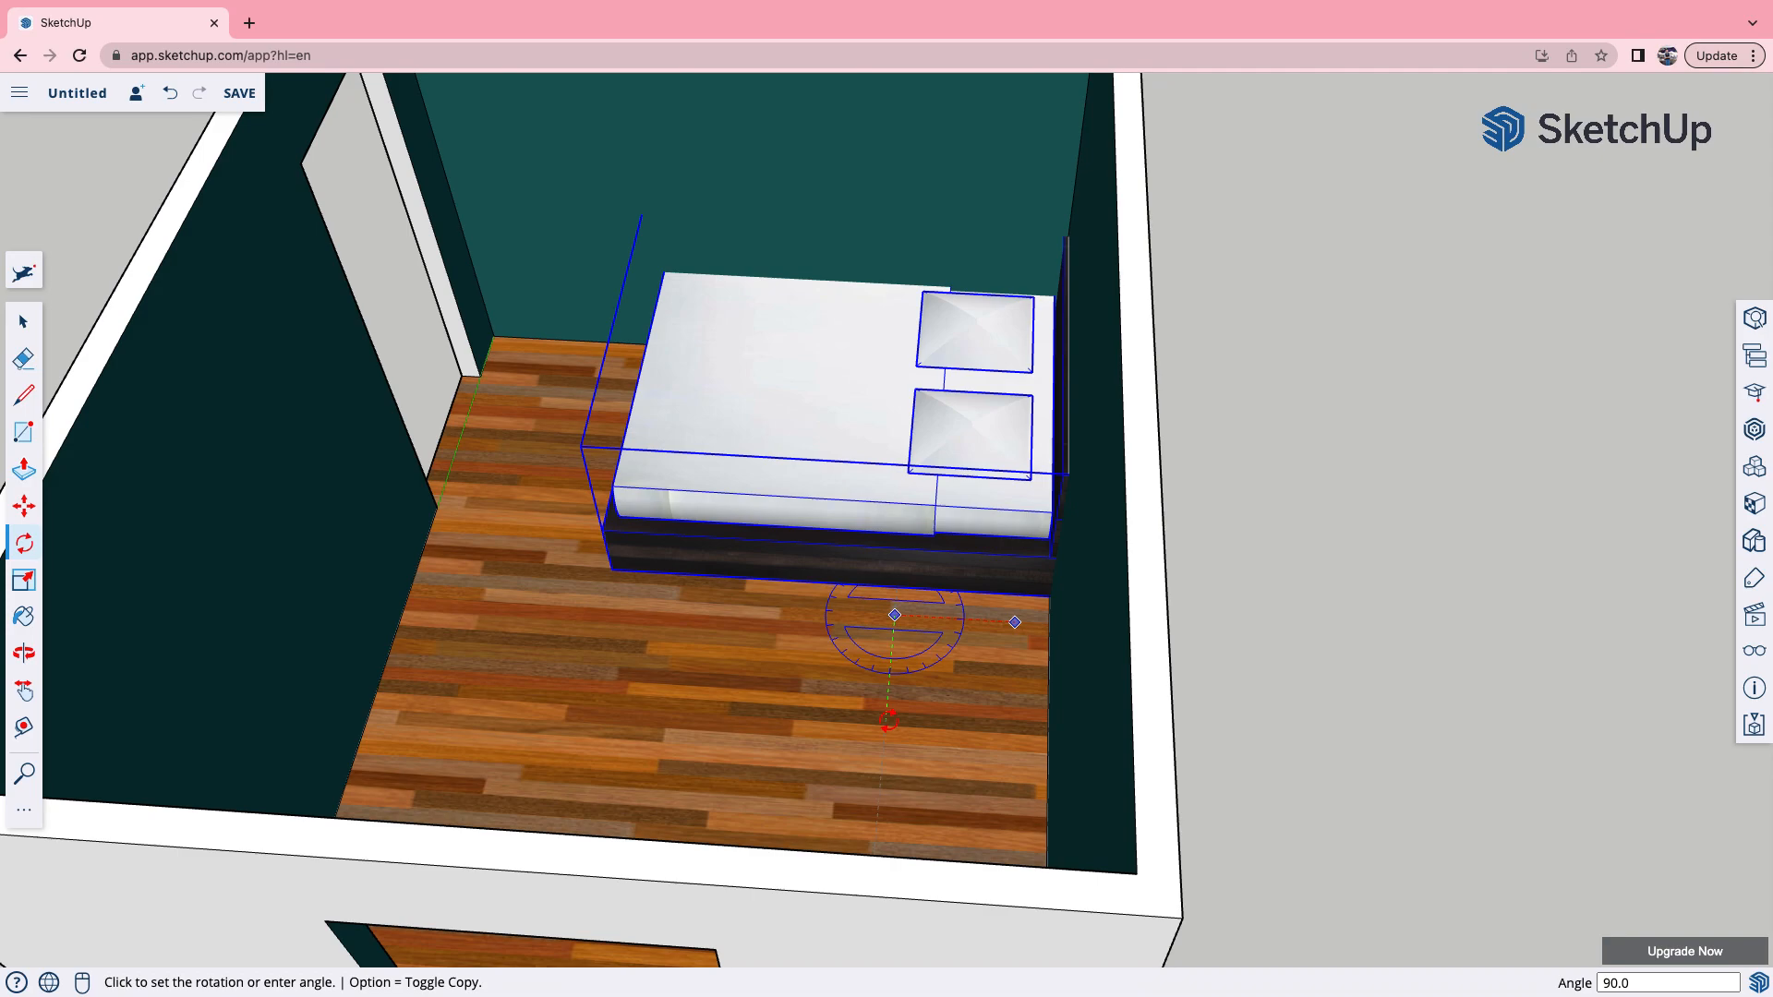
key("Escape")
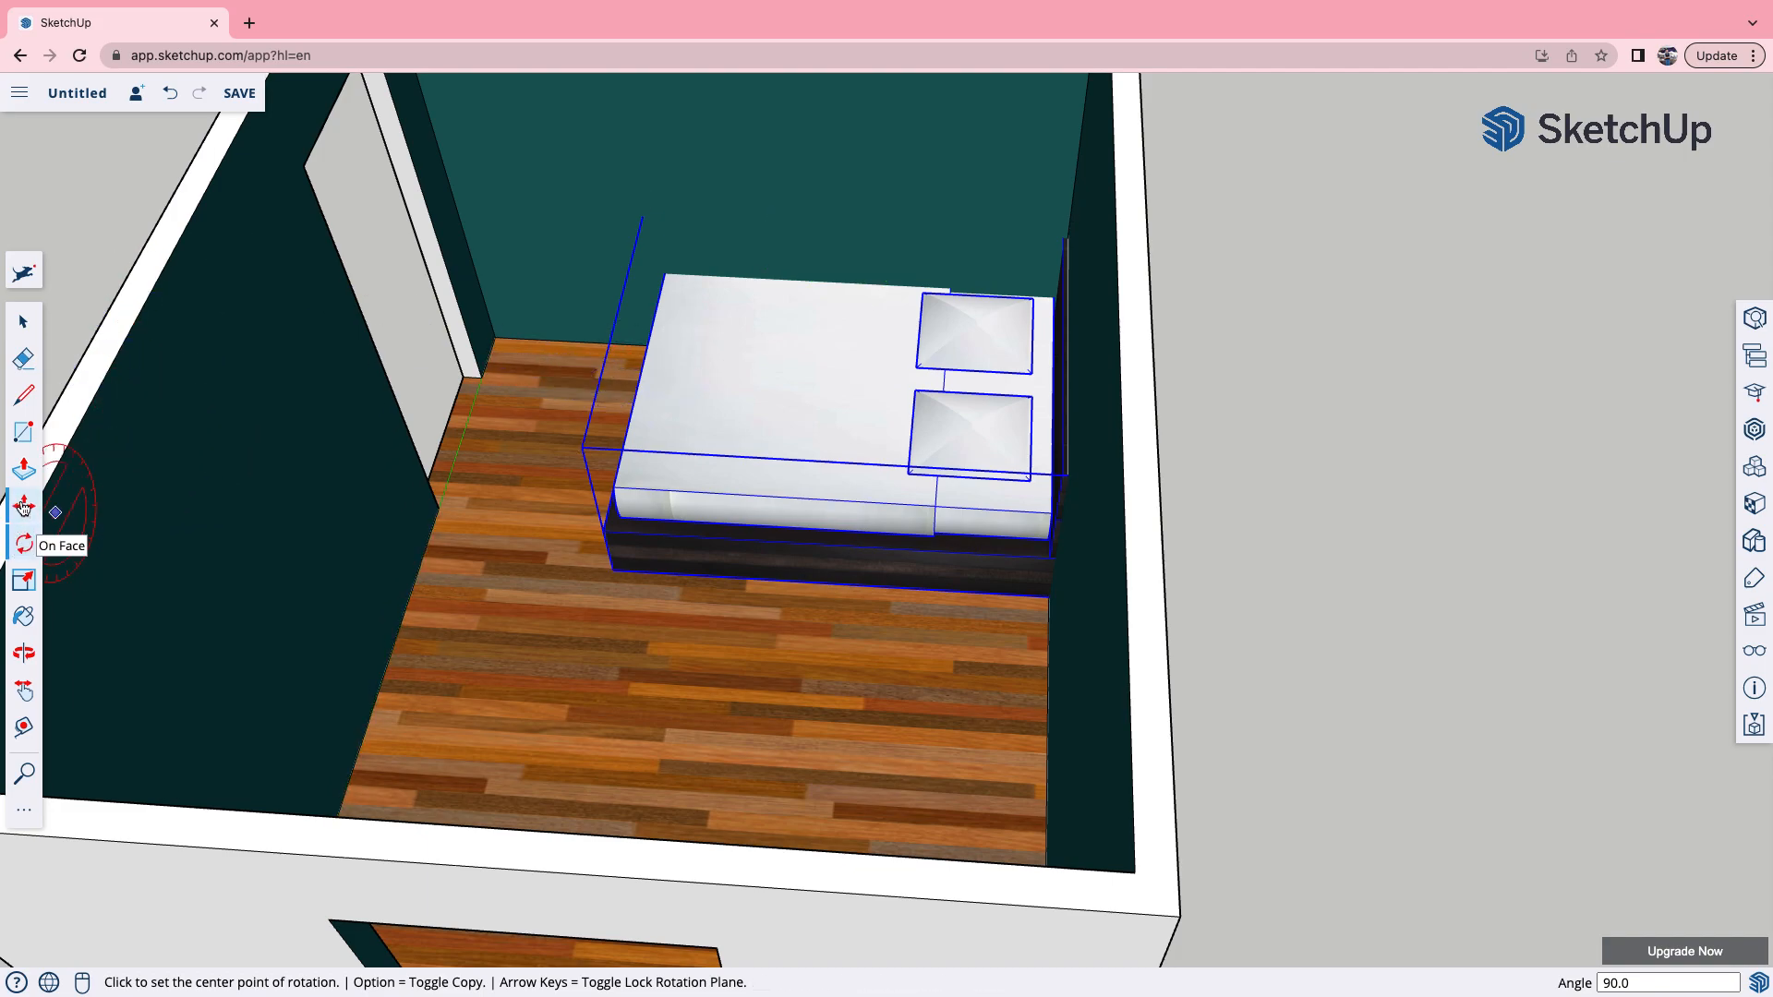
Step: Slide the rotated bed so its headboard rests against the far teal wall
left_click(24, 653)
left_click_drag(428, 403, 566, 507)
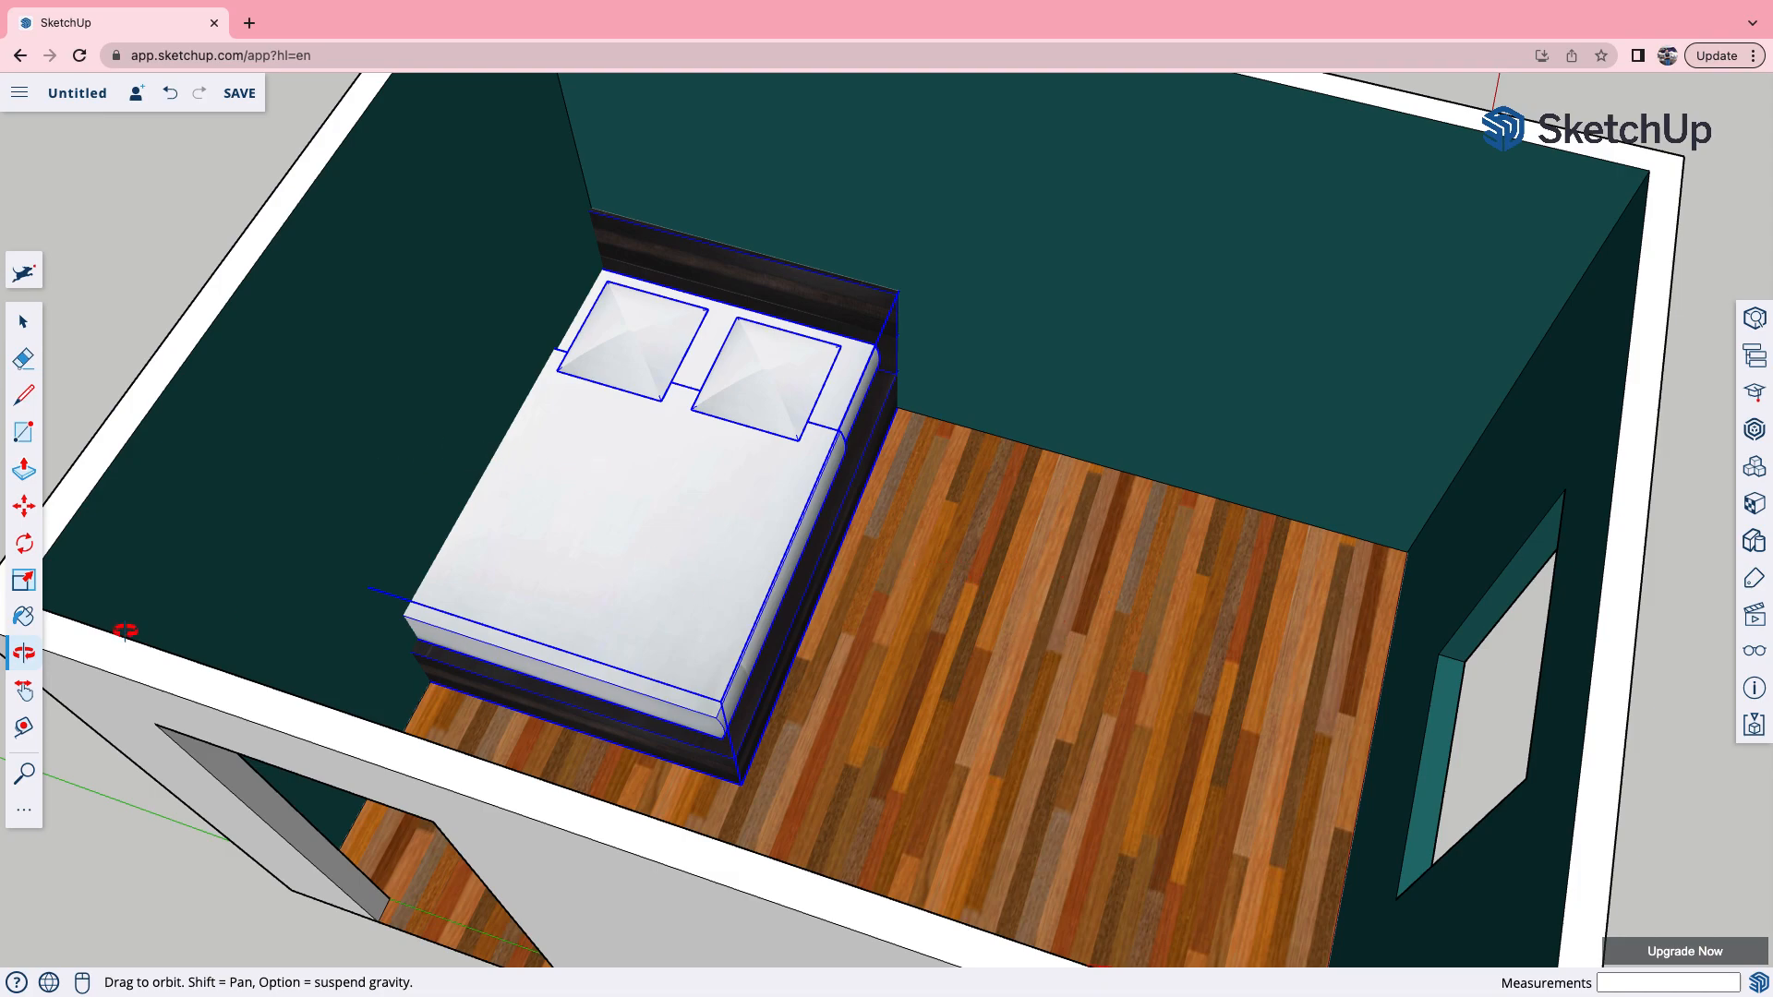
left_click(24, 505)
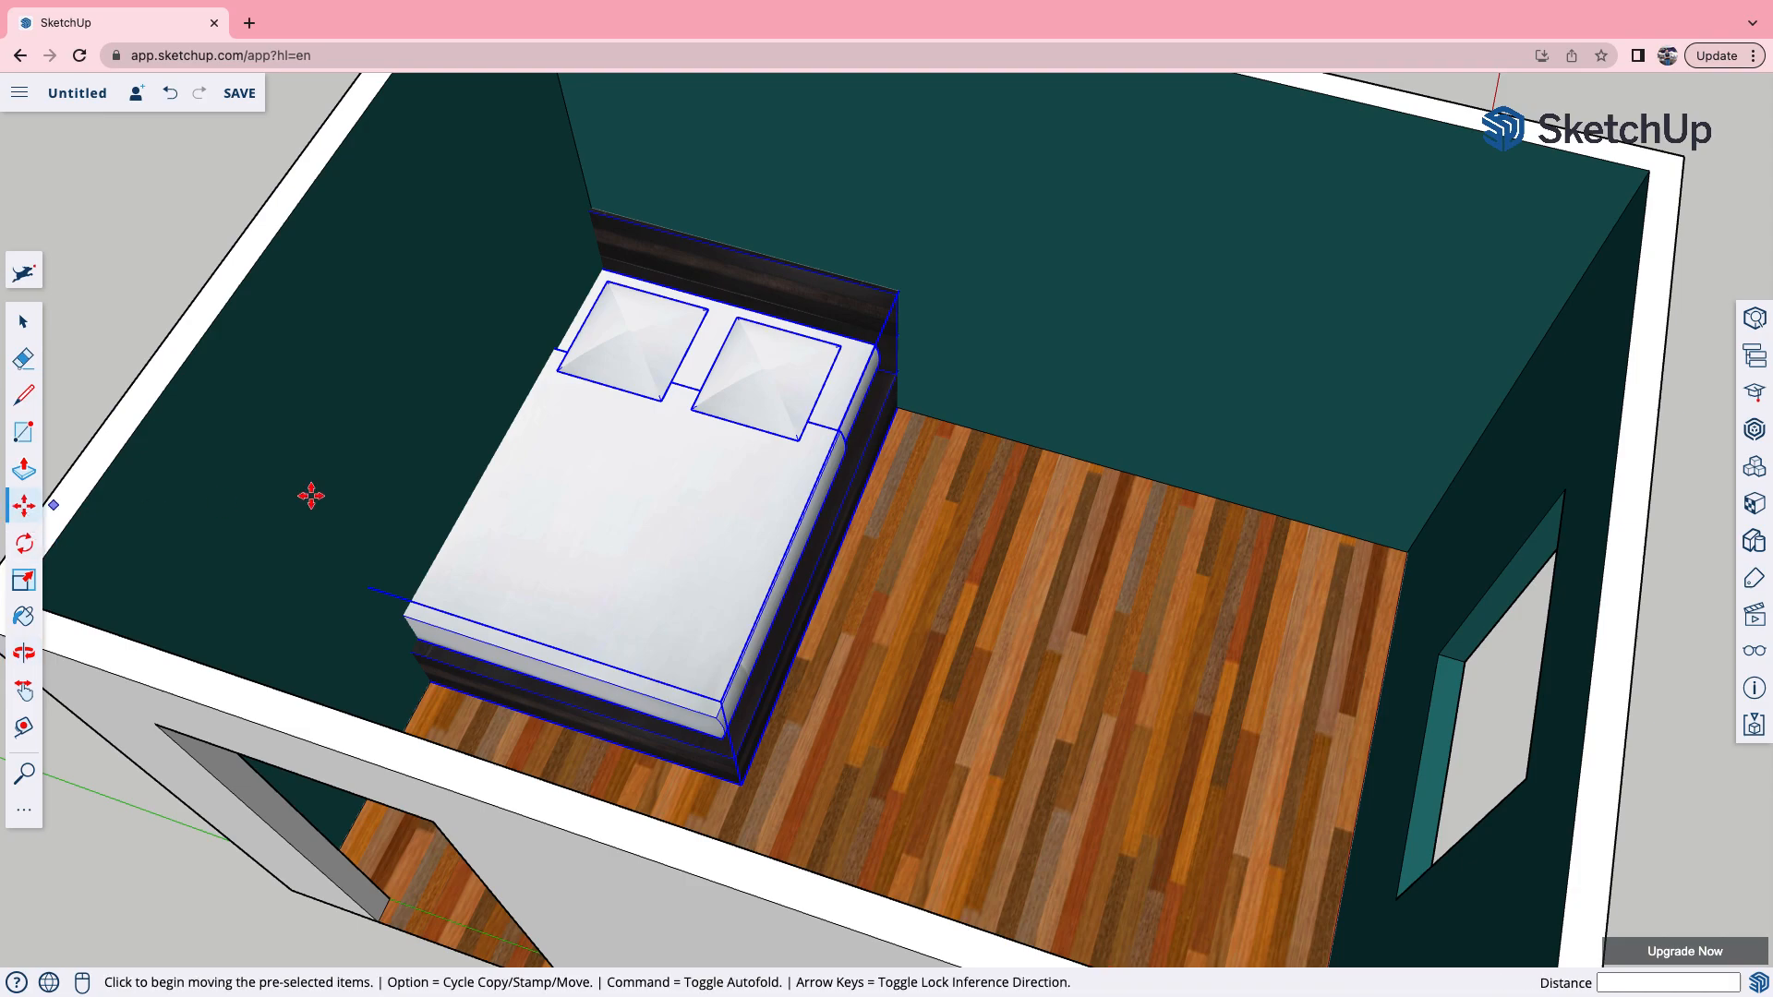
left_click(651, 492)
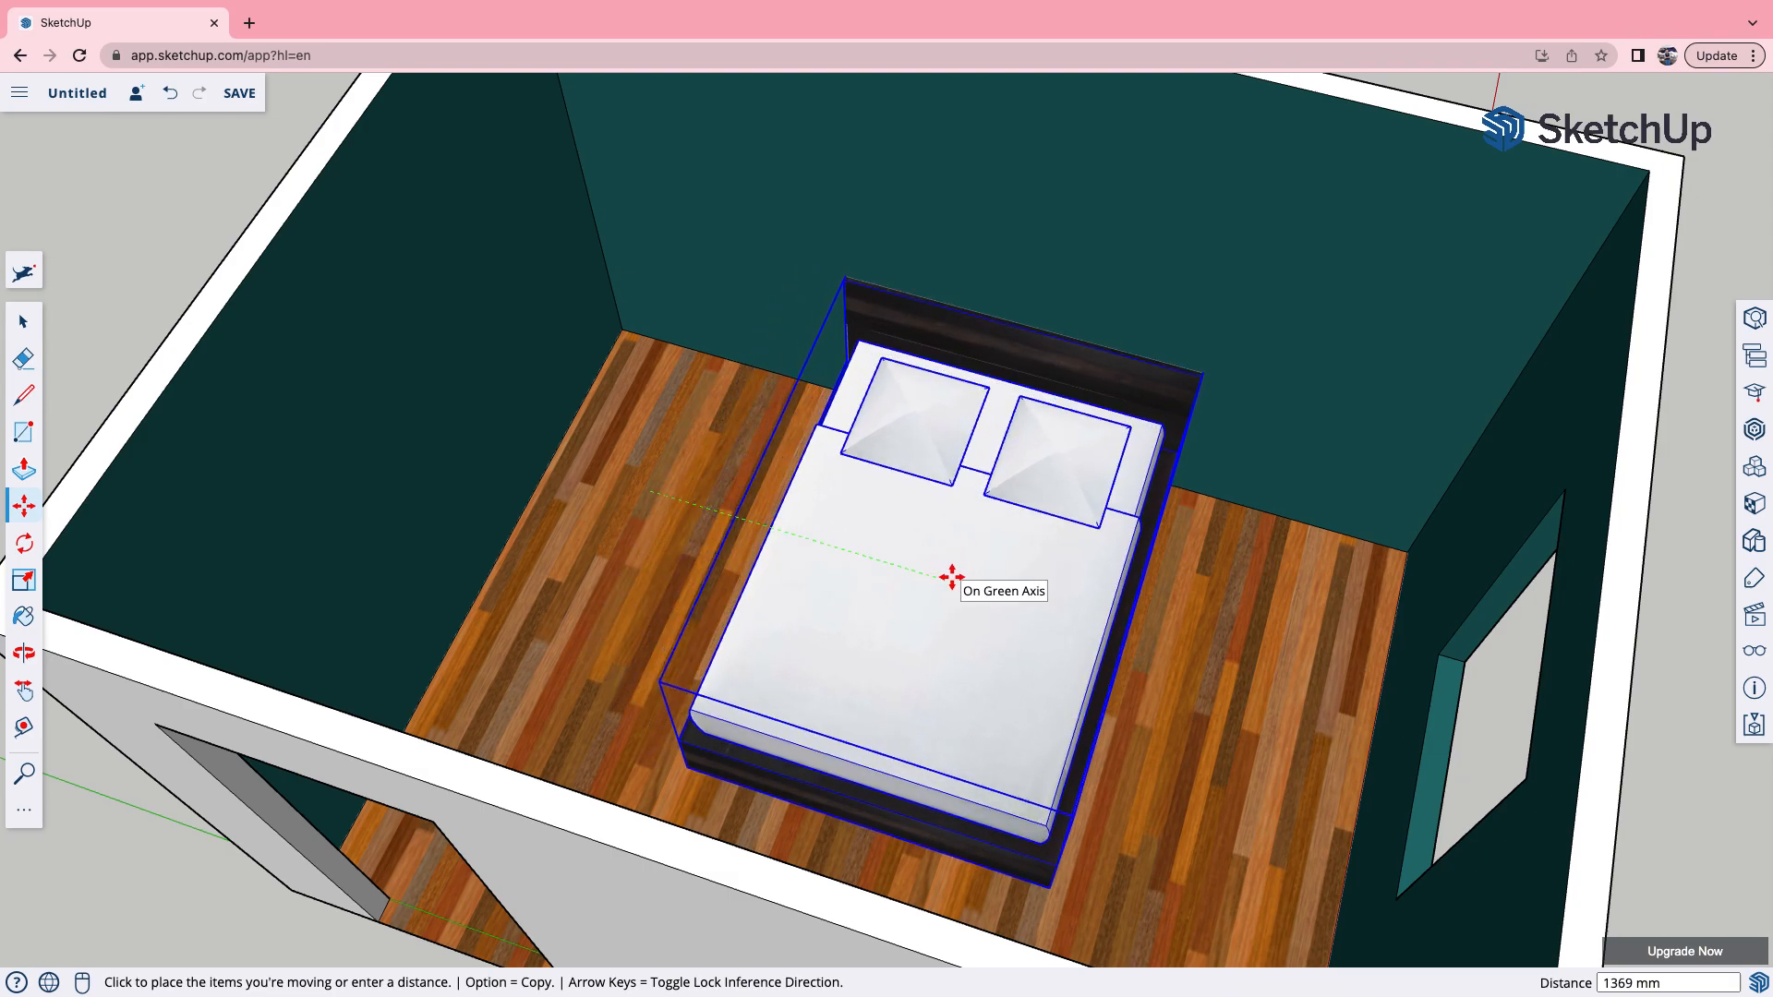
left_click(952, 577)
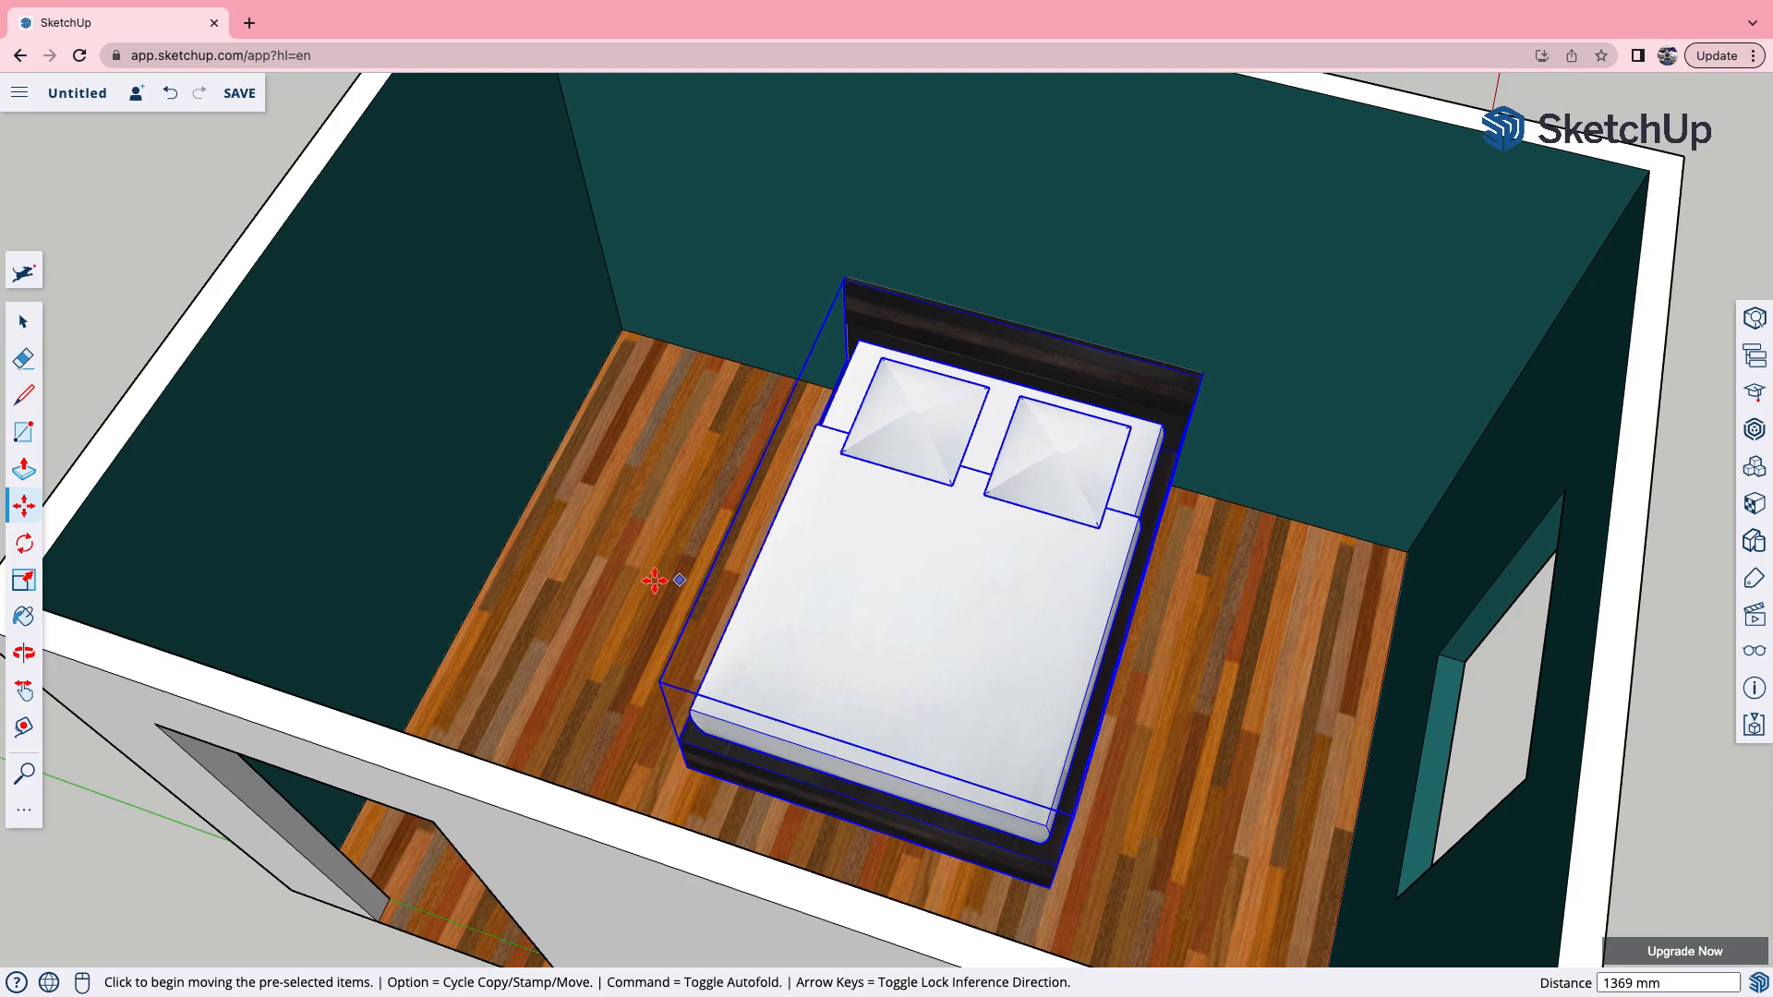
left_click(24, 321)
left_click(130, 214)
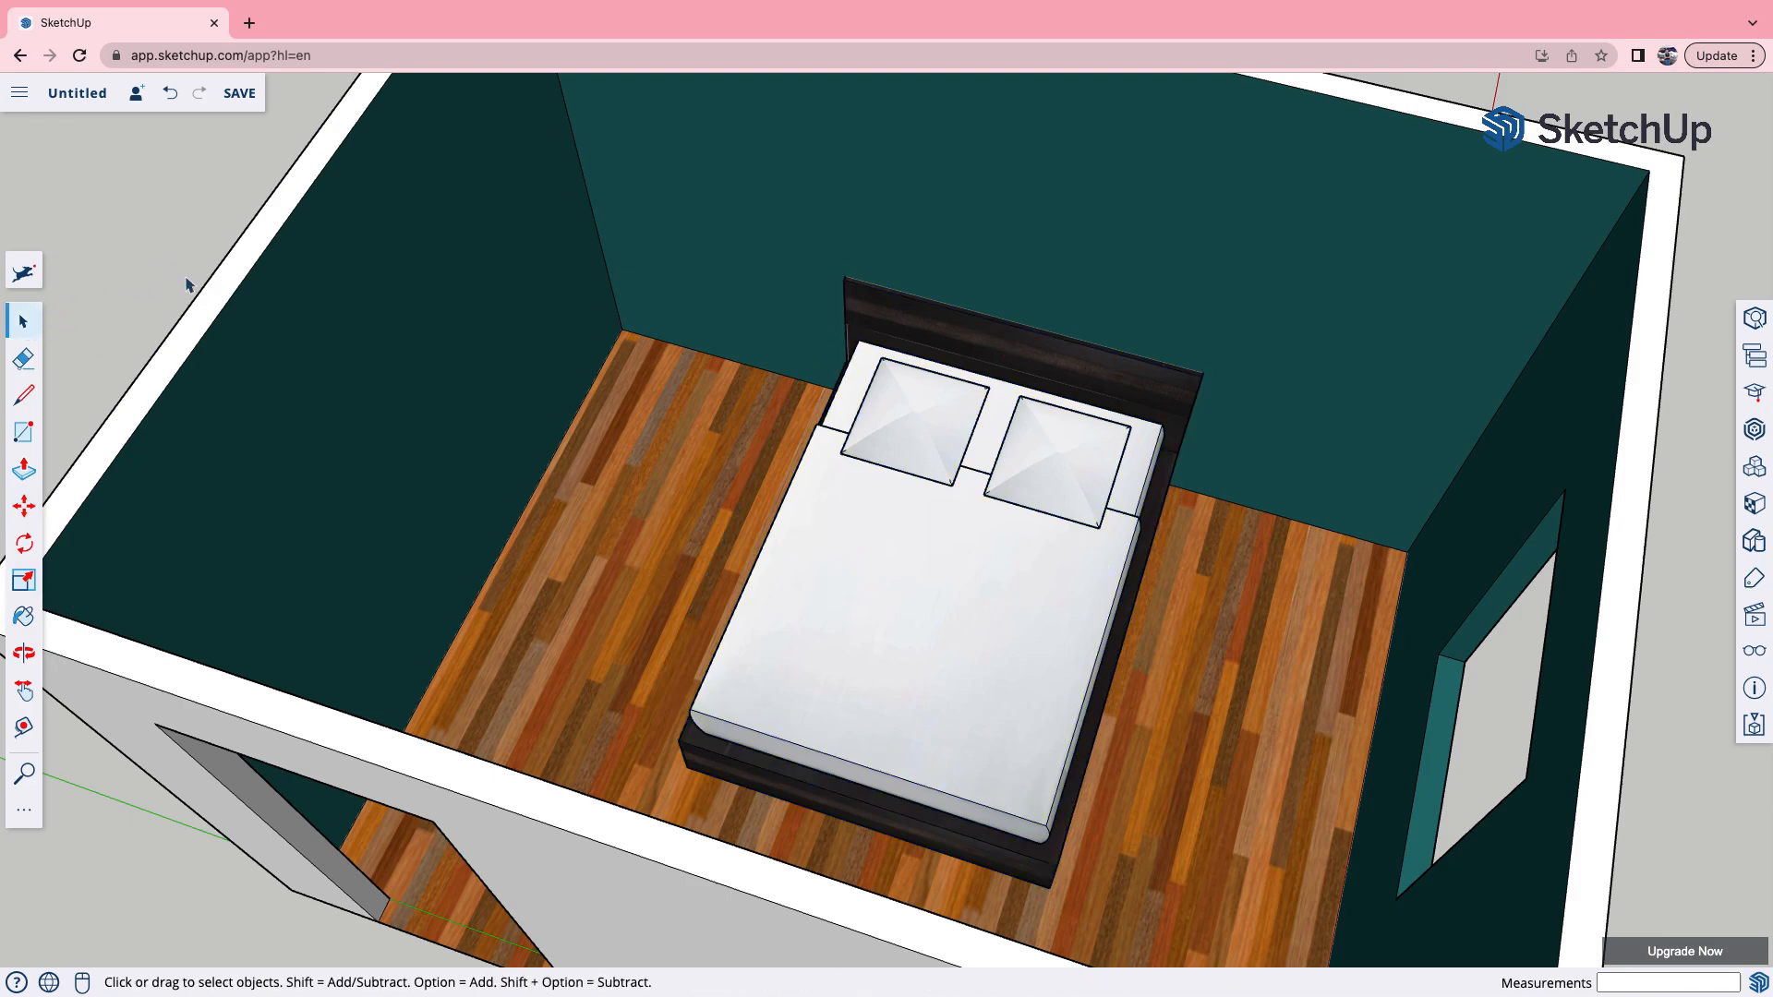
left_click(24, 653)
Step: Orbit to a lower view showing the bed against the teal back wall
left_click_drag(831, 639, 696, 479)
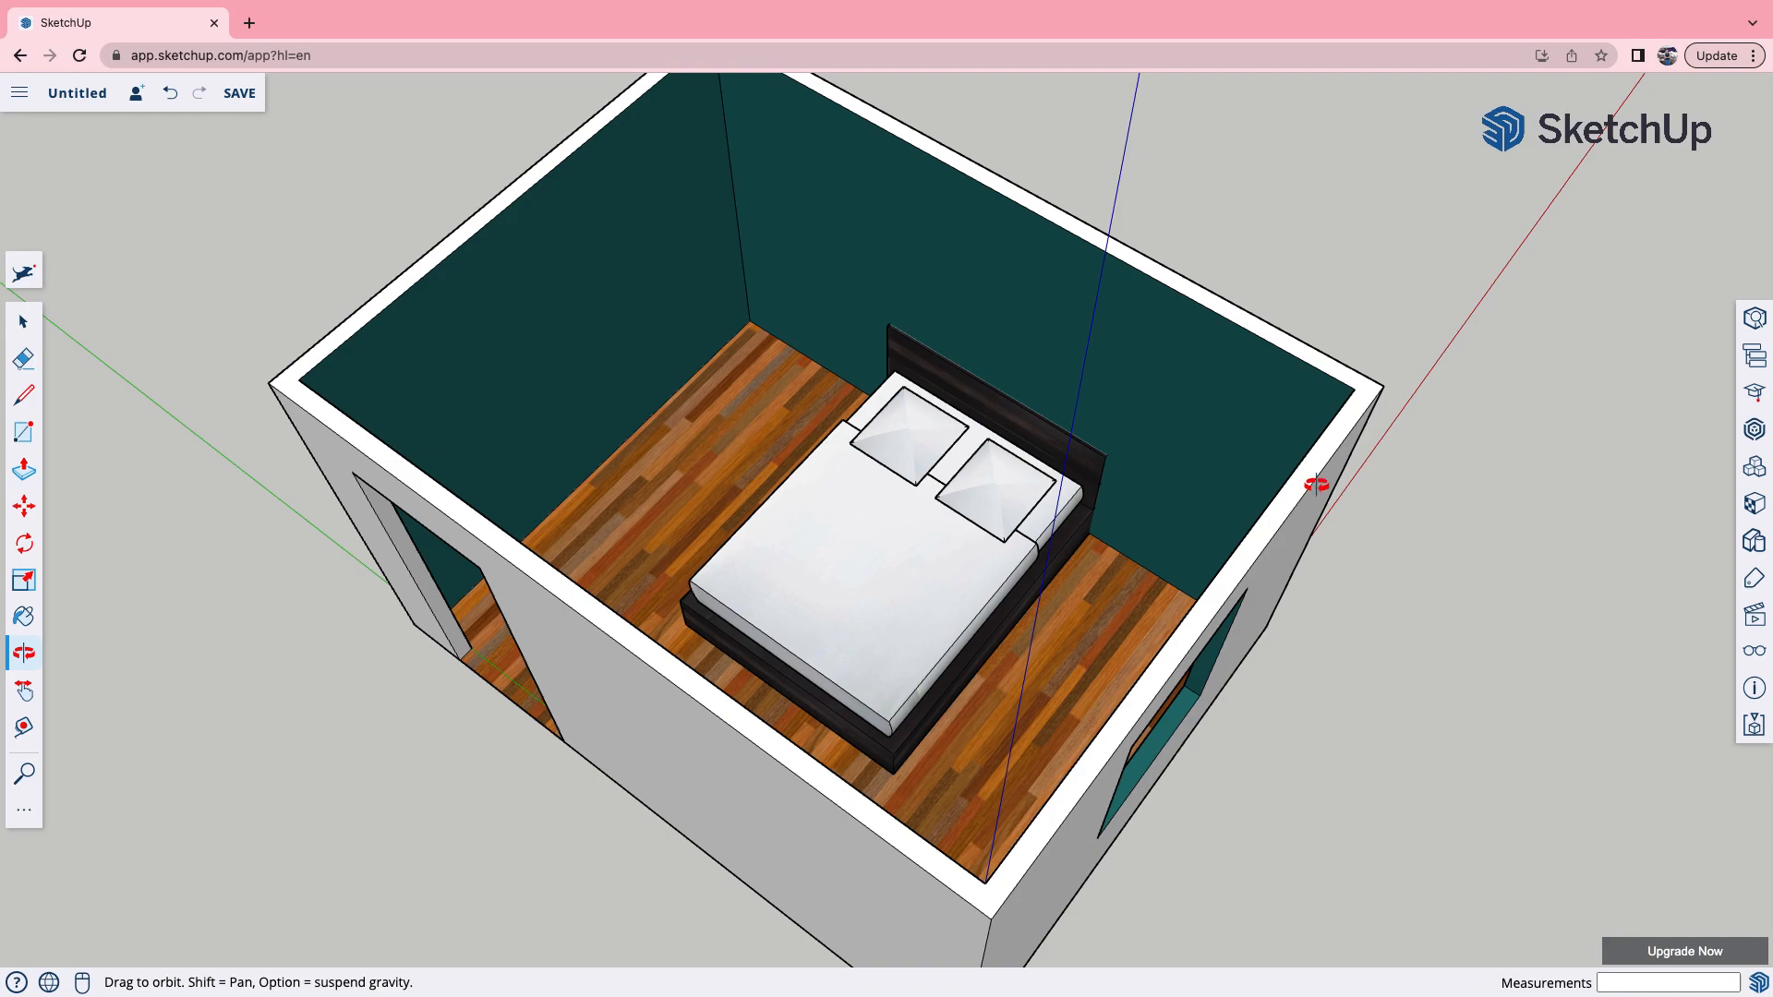
Step: Search 3D Warehouse for 'wardrobe' models
left_click(1754, 469)
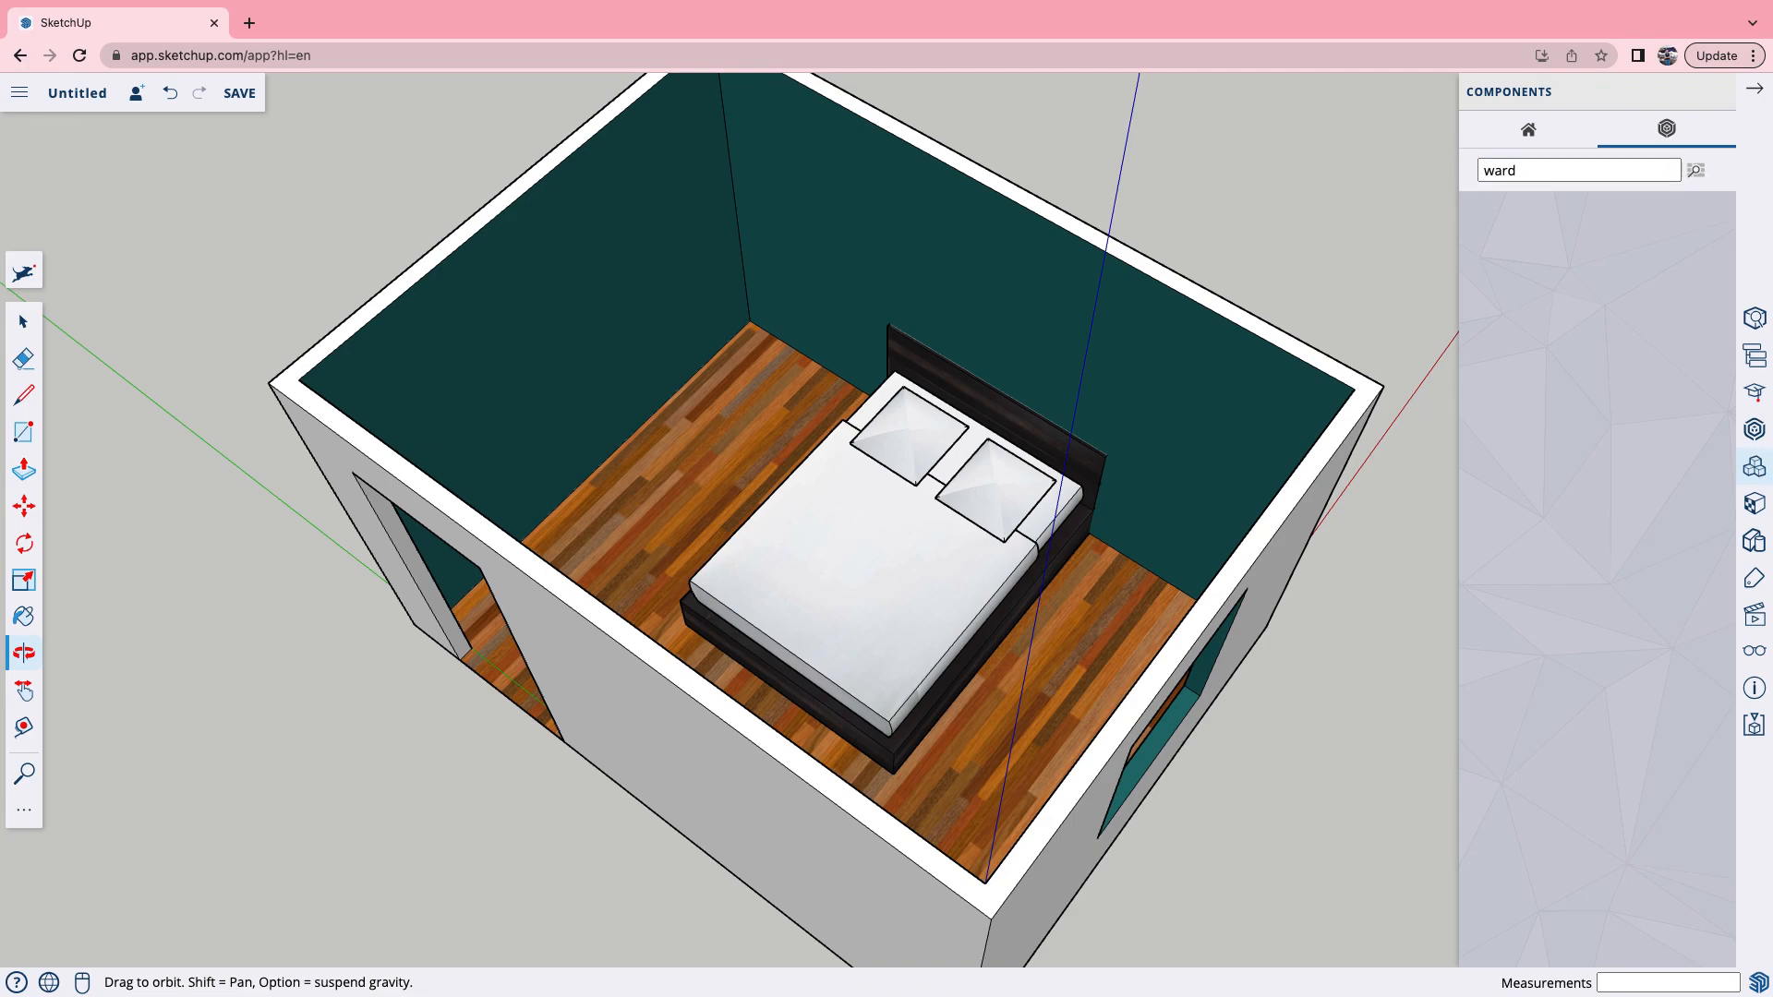
key("Return")
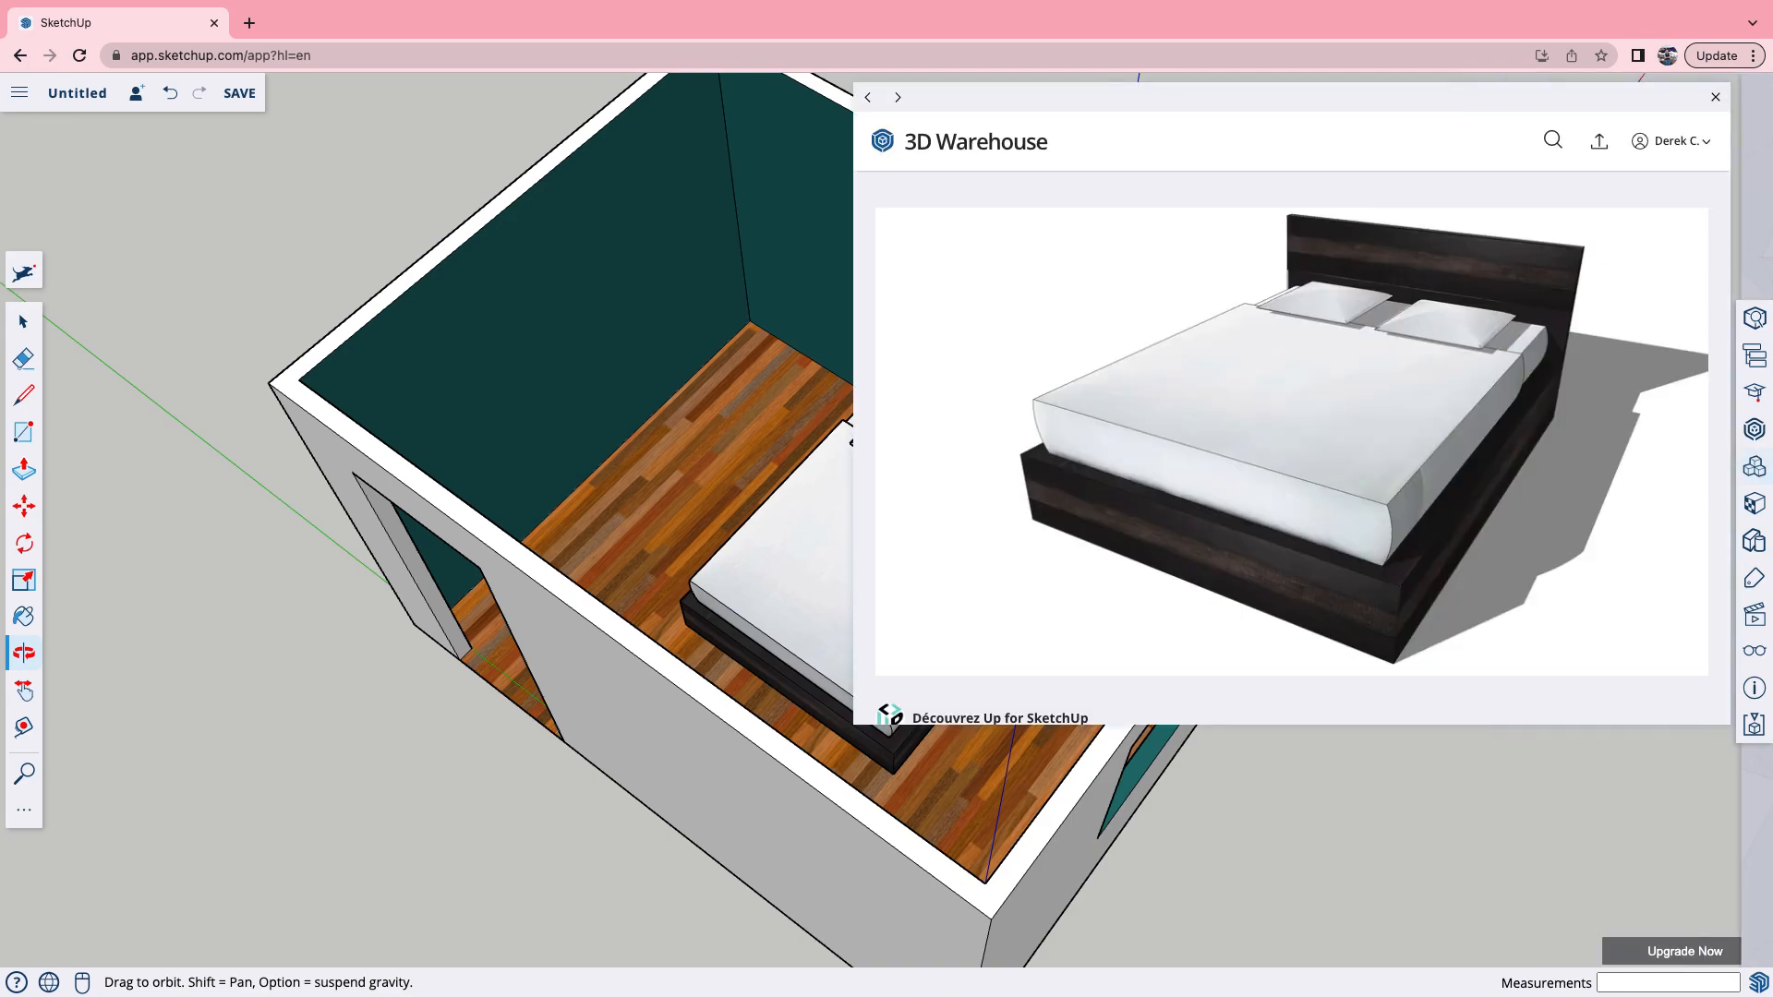
left_click(1553, 141)
type("war")
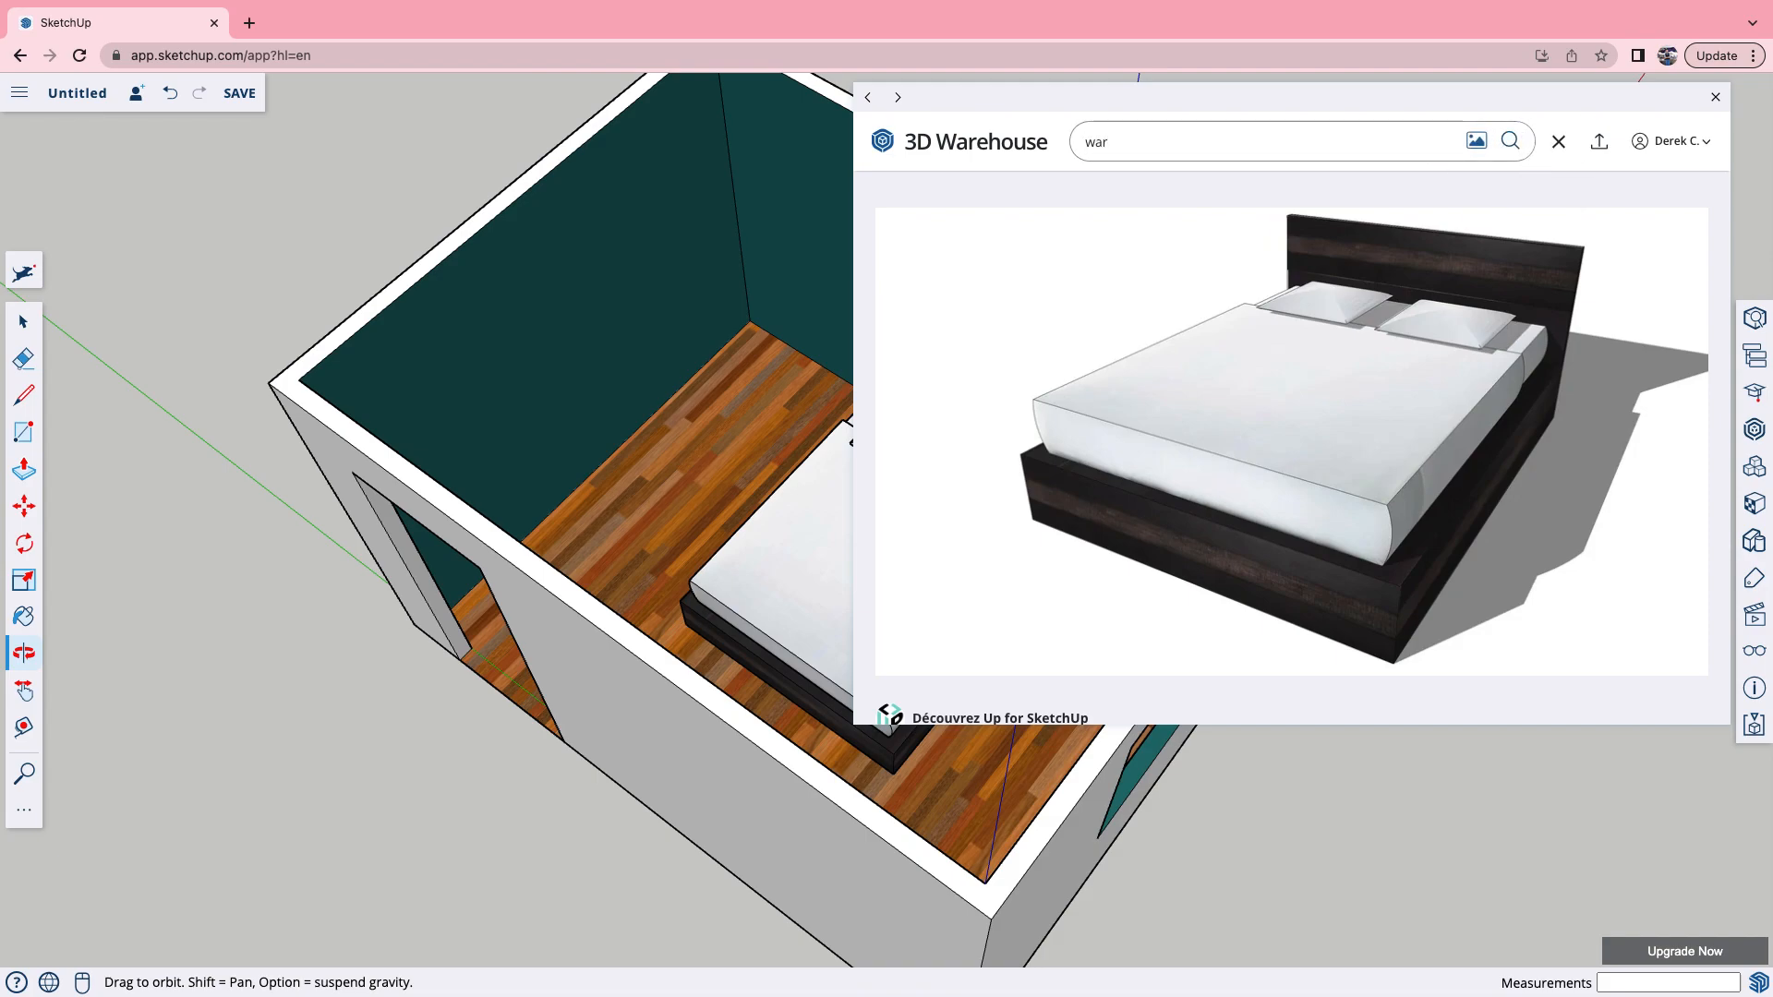
type("drobe")
key("Return")
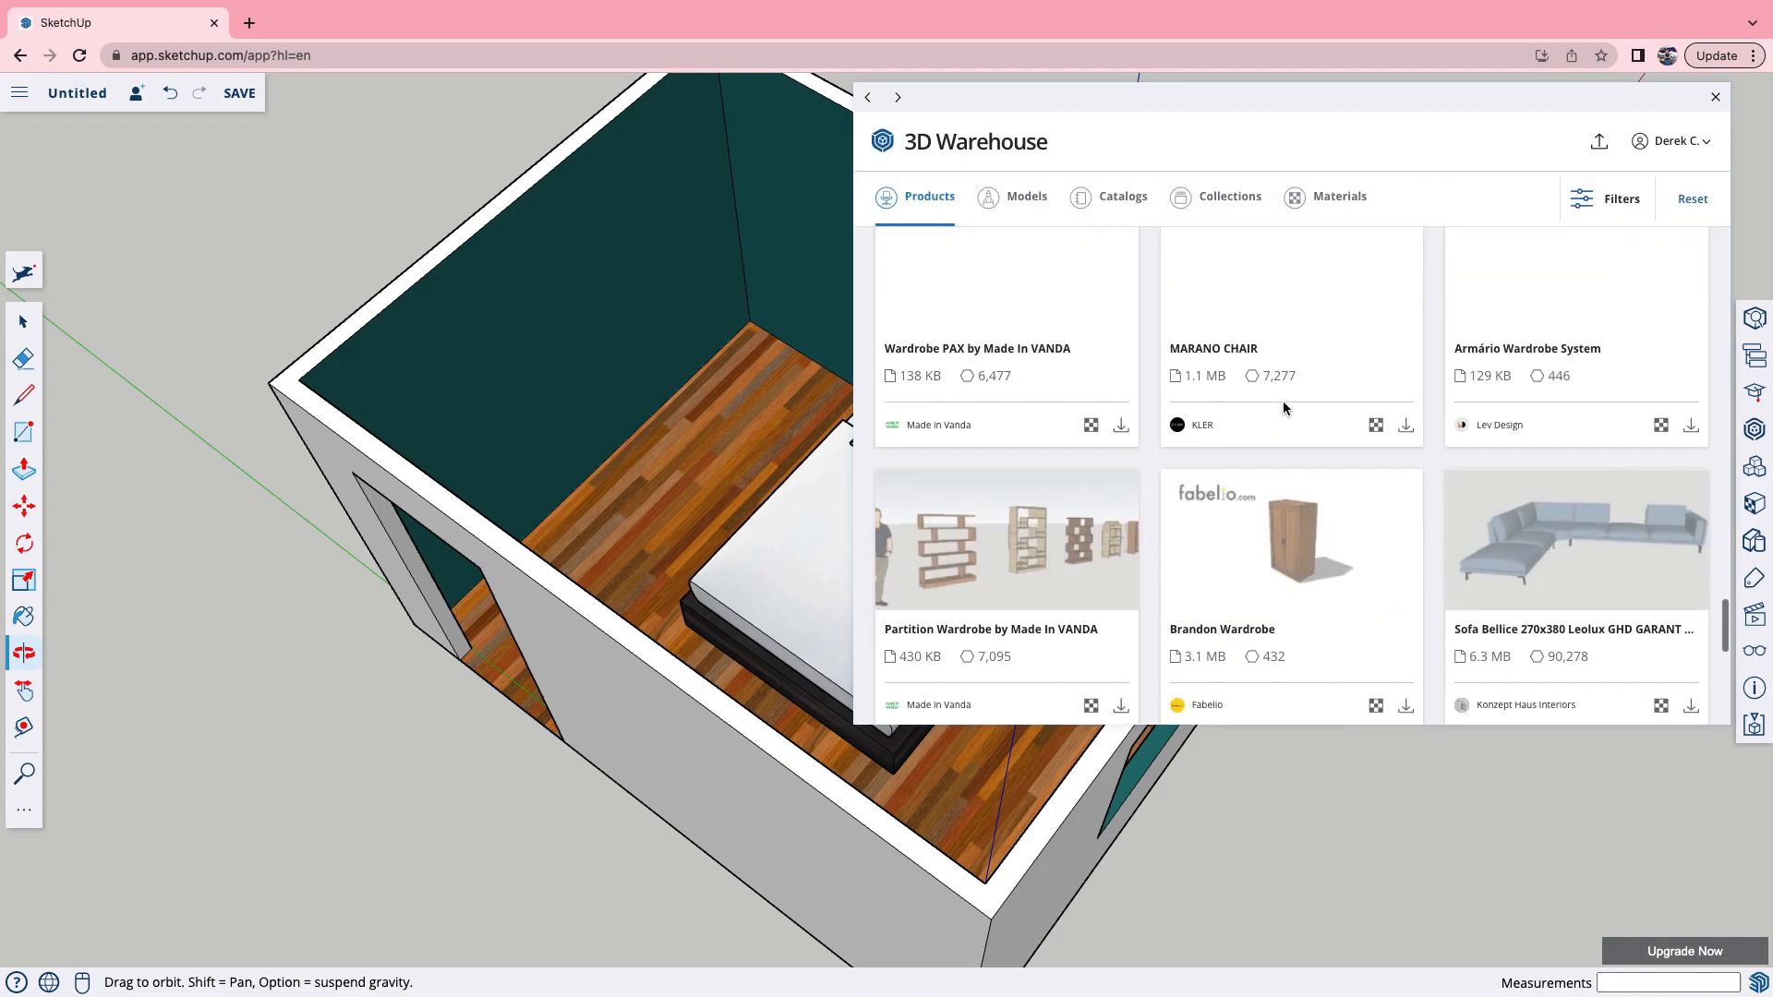
Step: Find and download the 2147 Cabana Wardrobe 4-doors, 211 cm, into the model
scroll(1284, 409, "up", 5)
scroll(1285, 409, "up", 1)
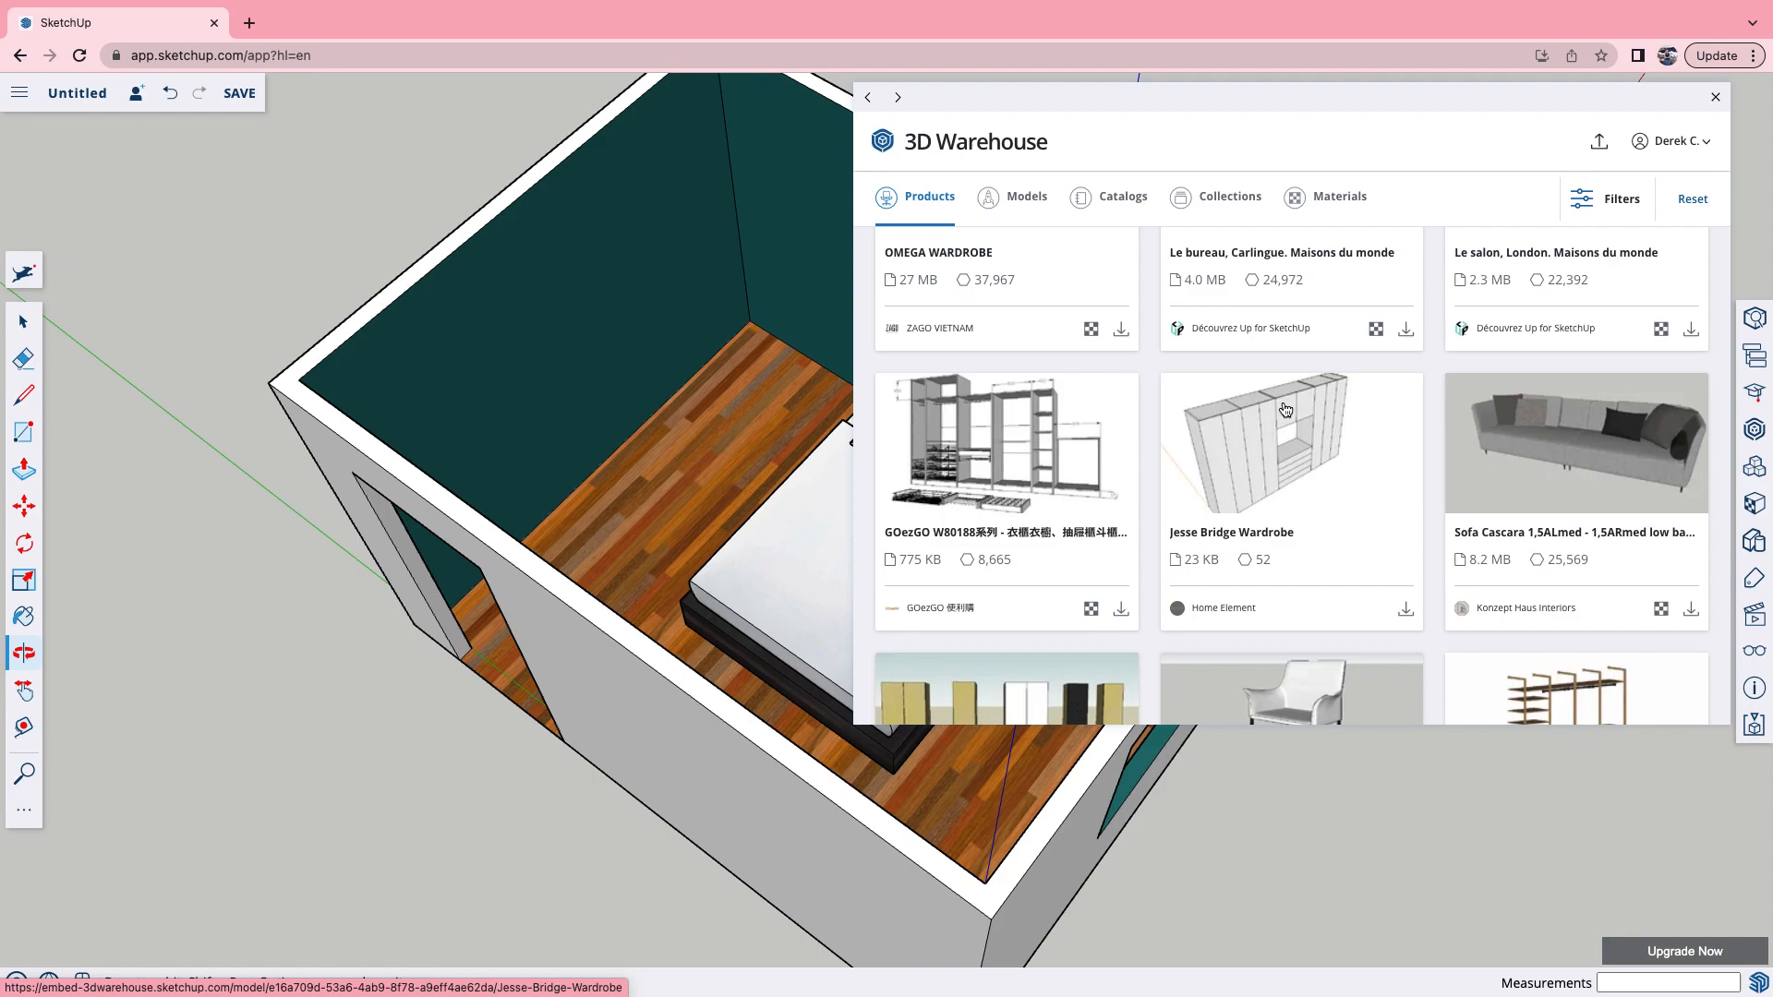
scroll(1285, 409, "up", 3)
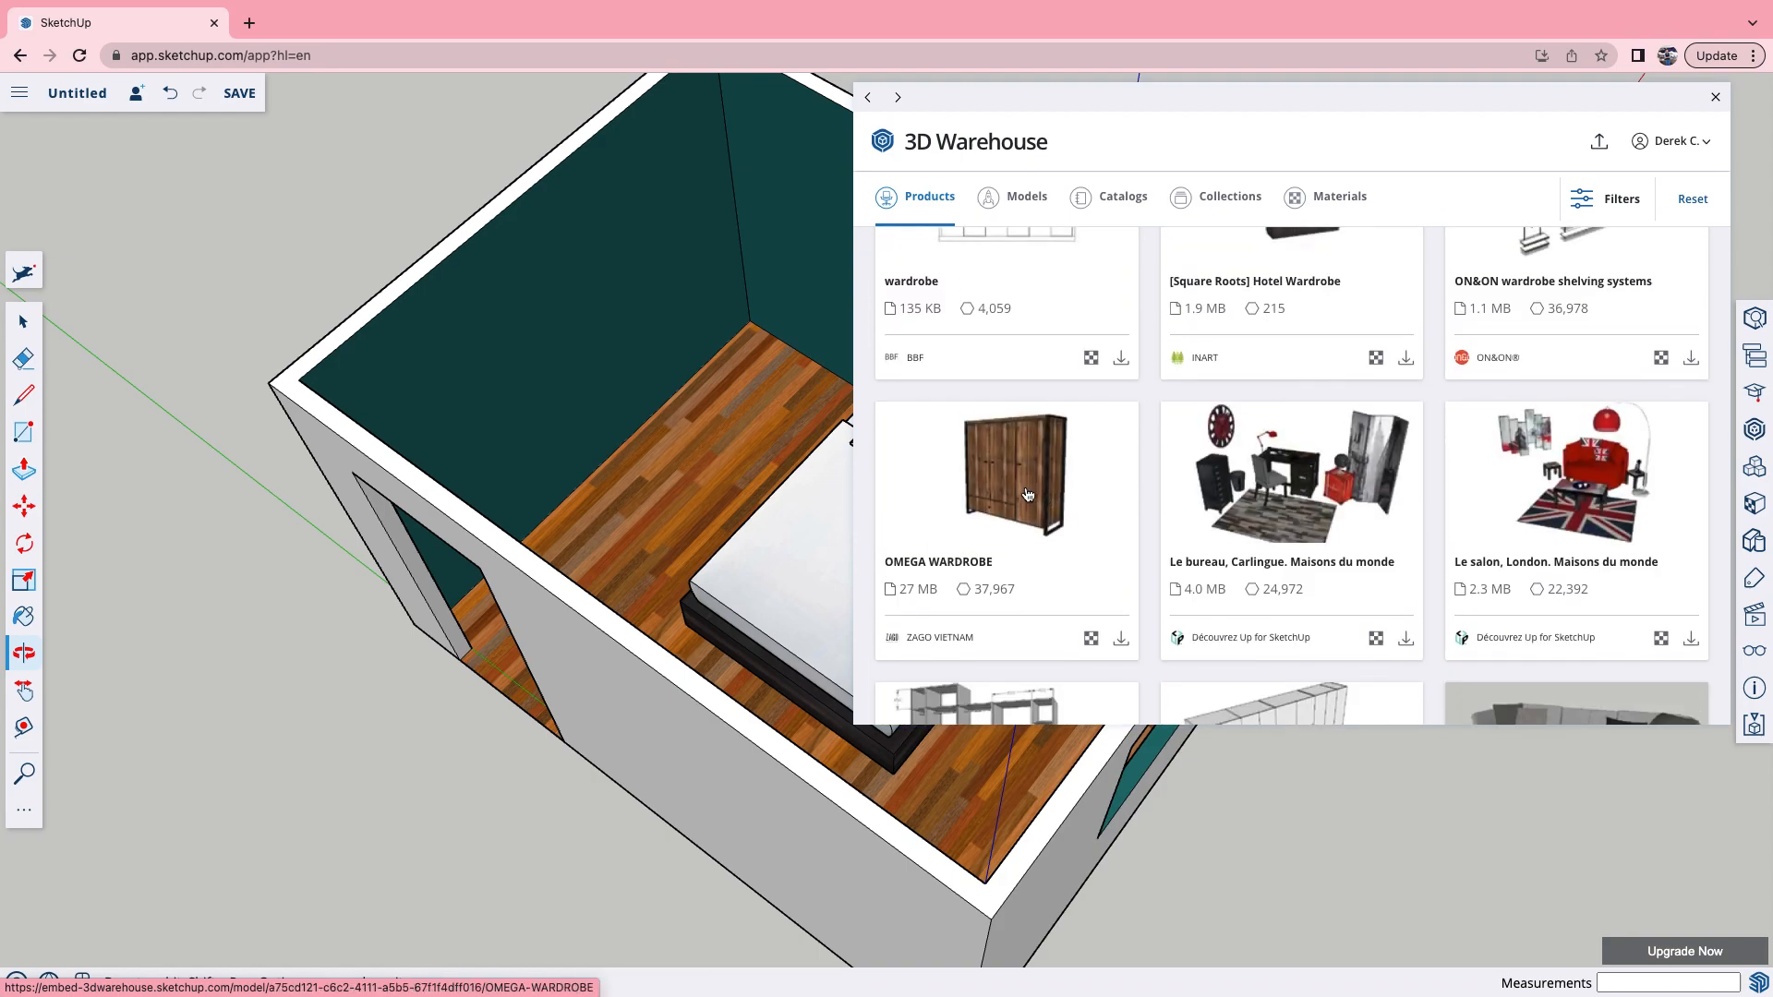
scroll(1135, 519, "up", 2)
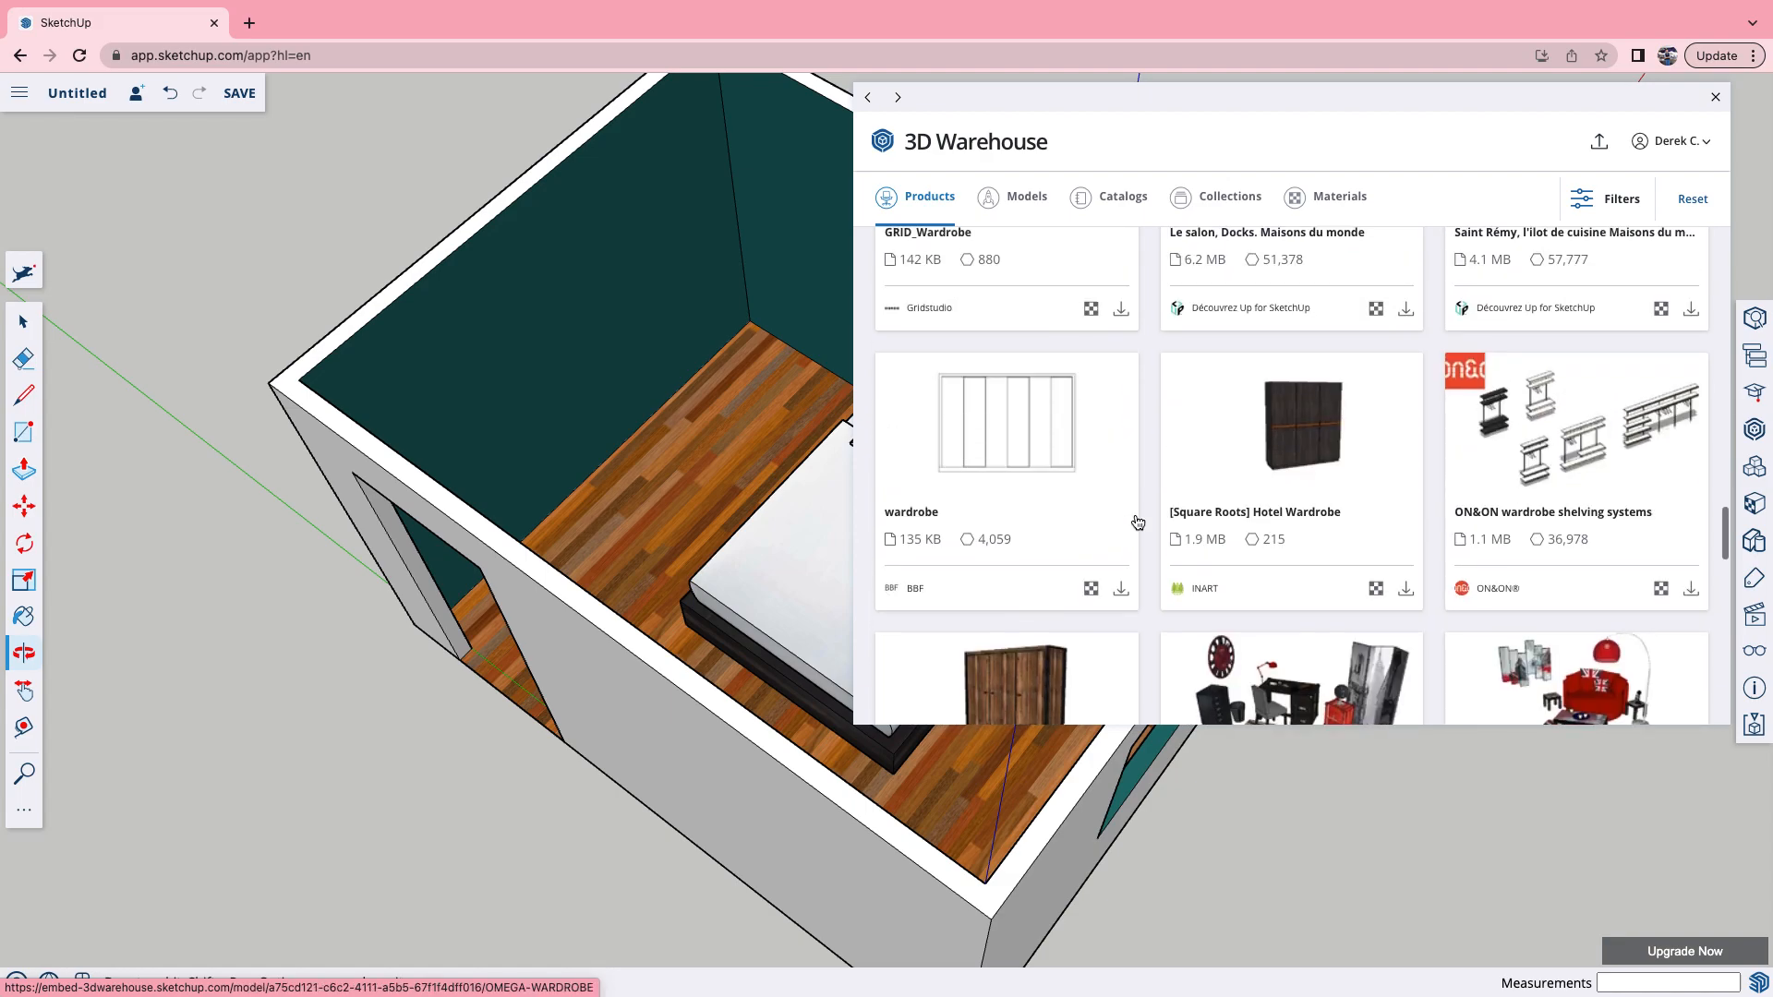
scroll(1135, 520, "up", 4)
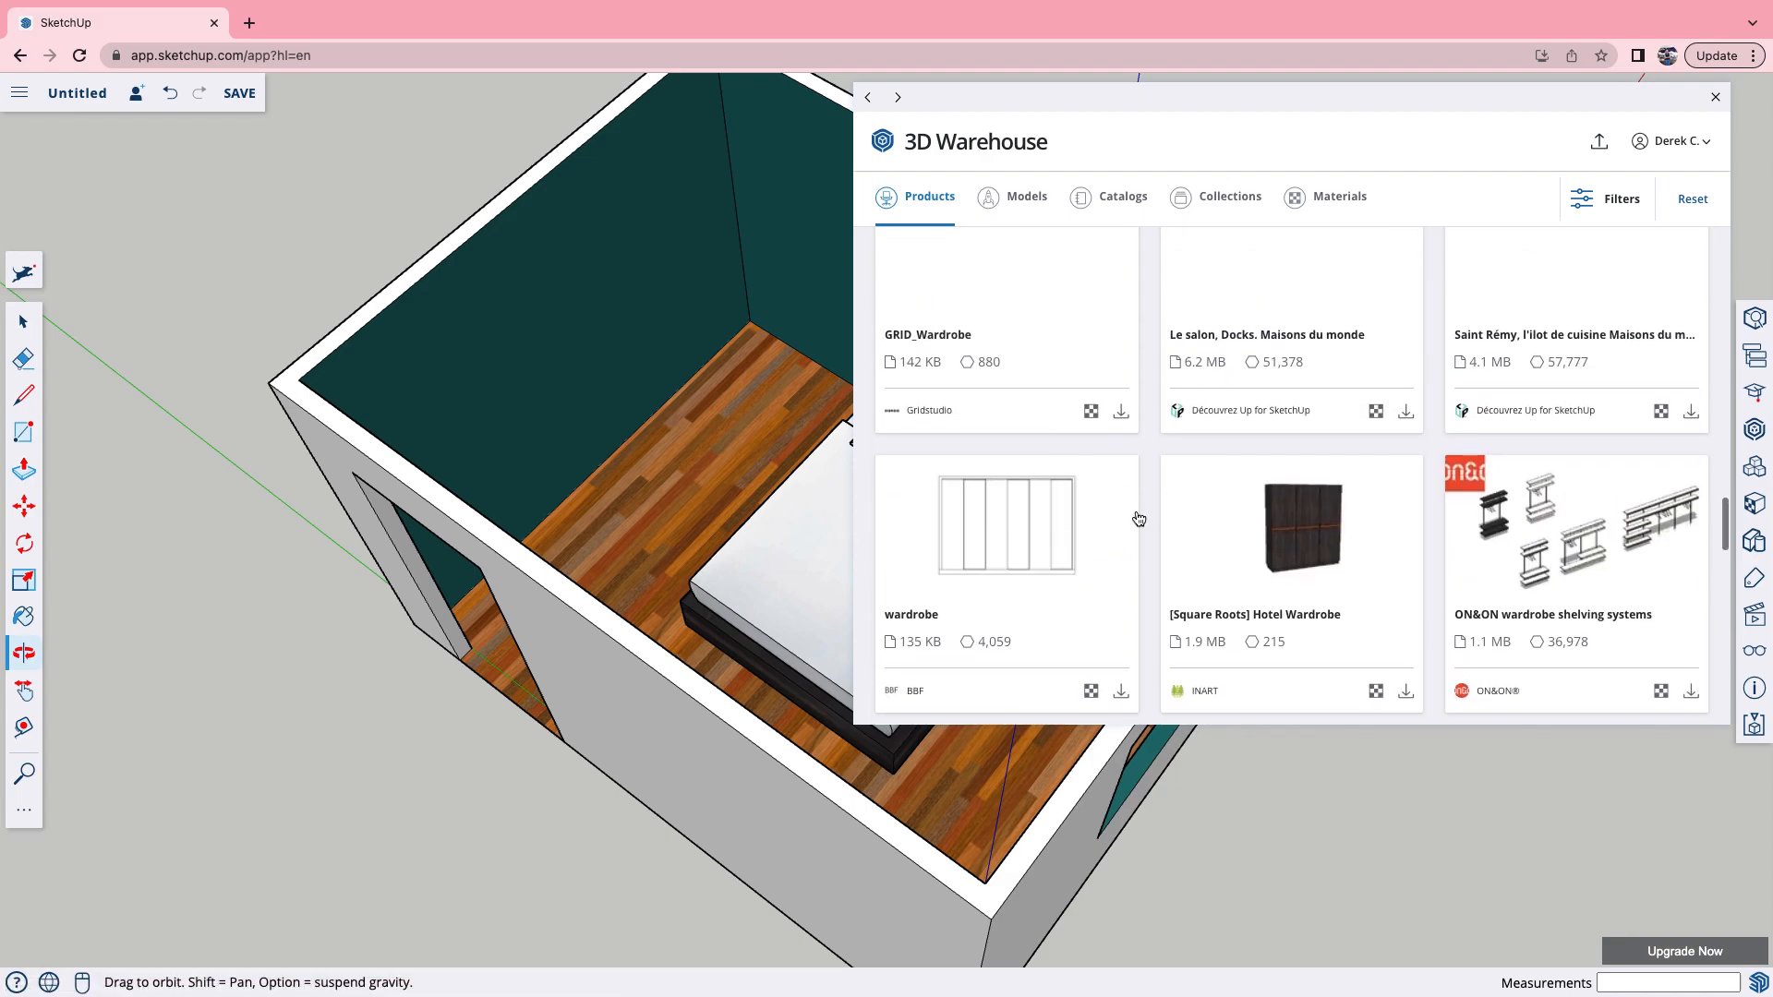
scroll(1138, 519, "up", 6)
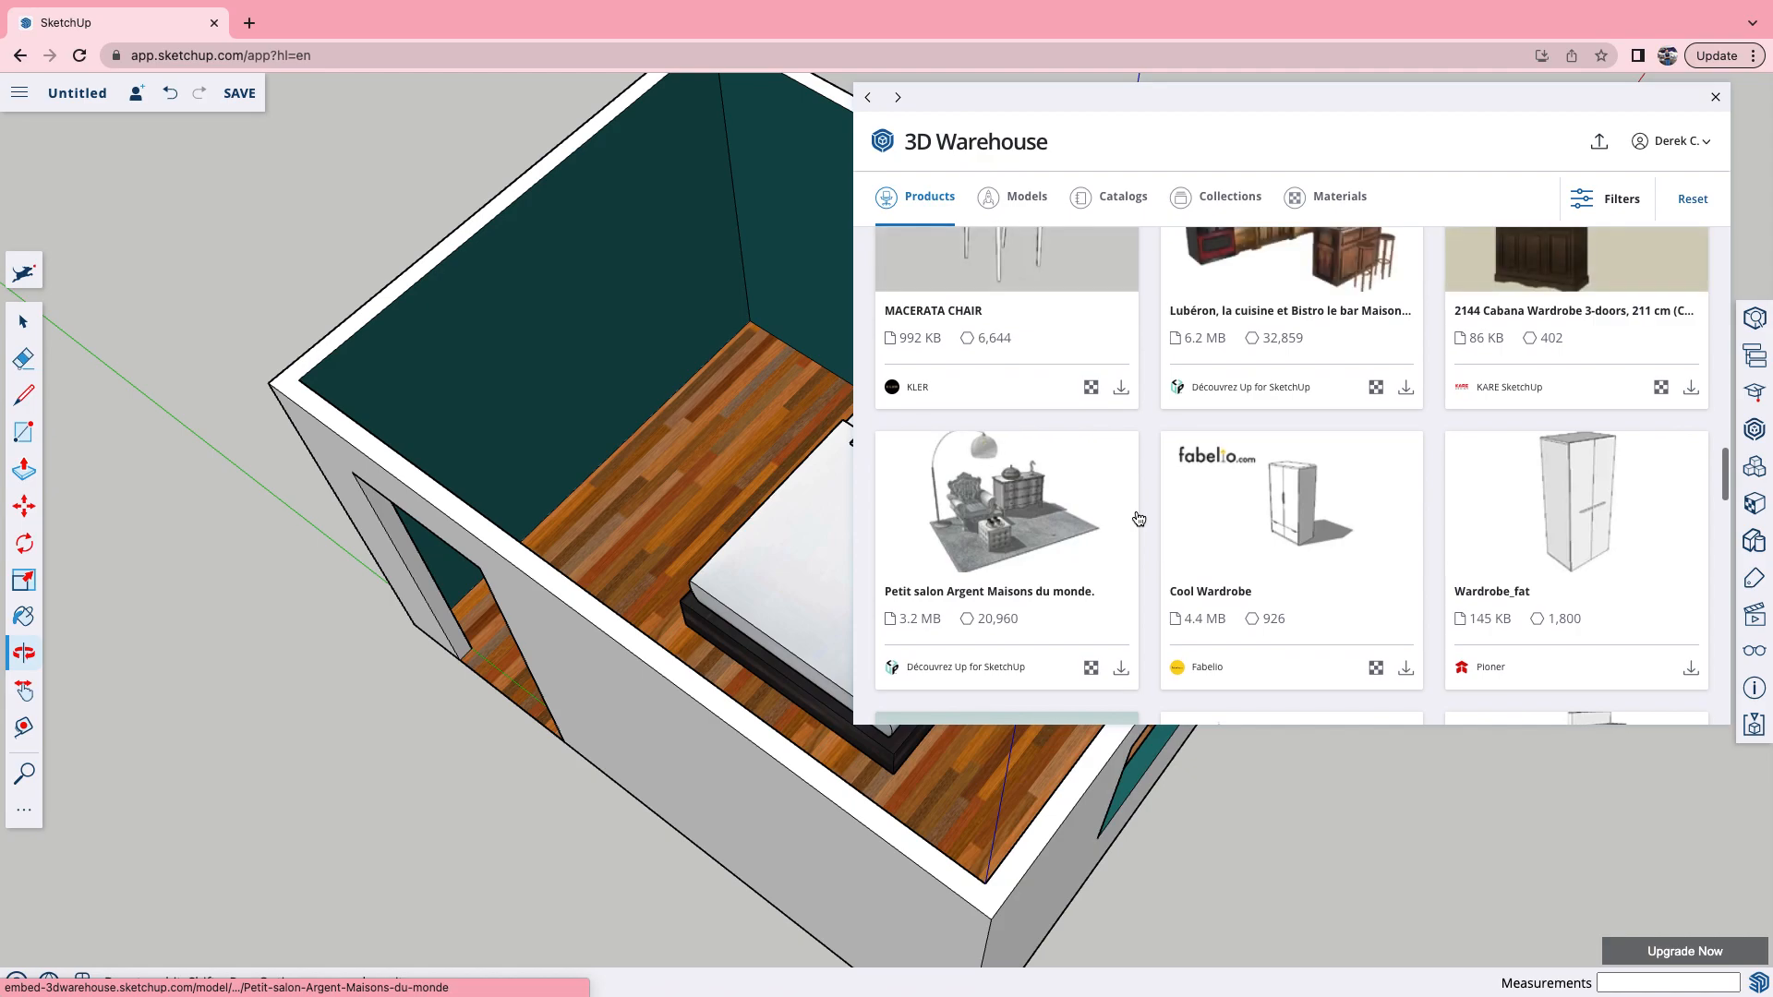
scroll(1138, 518, "up", 2)
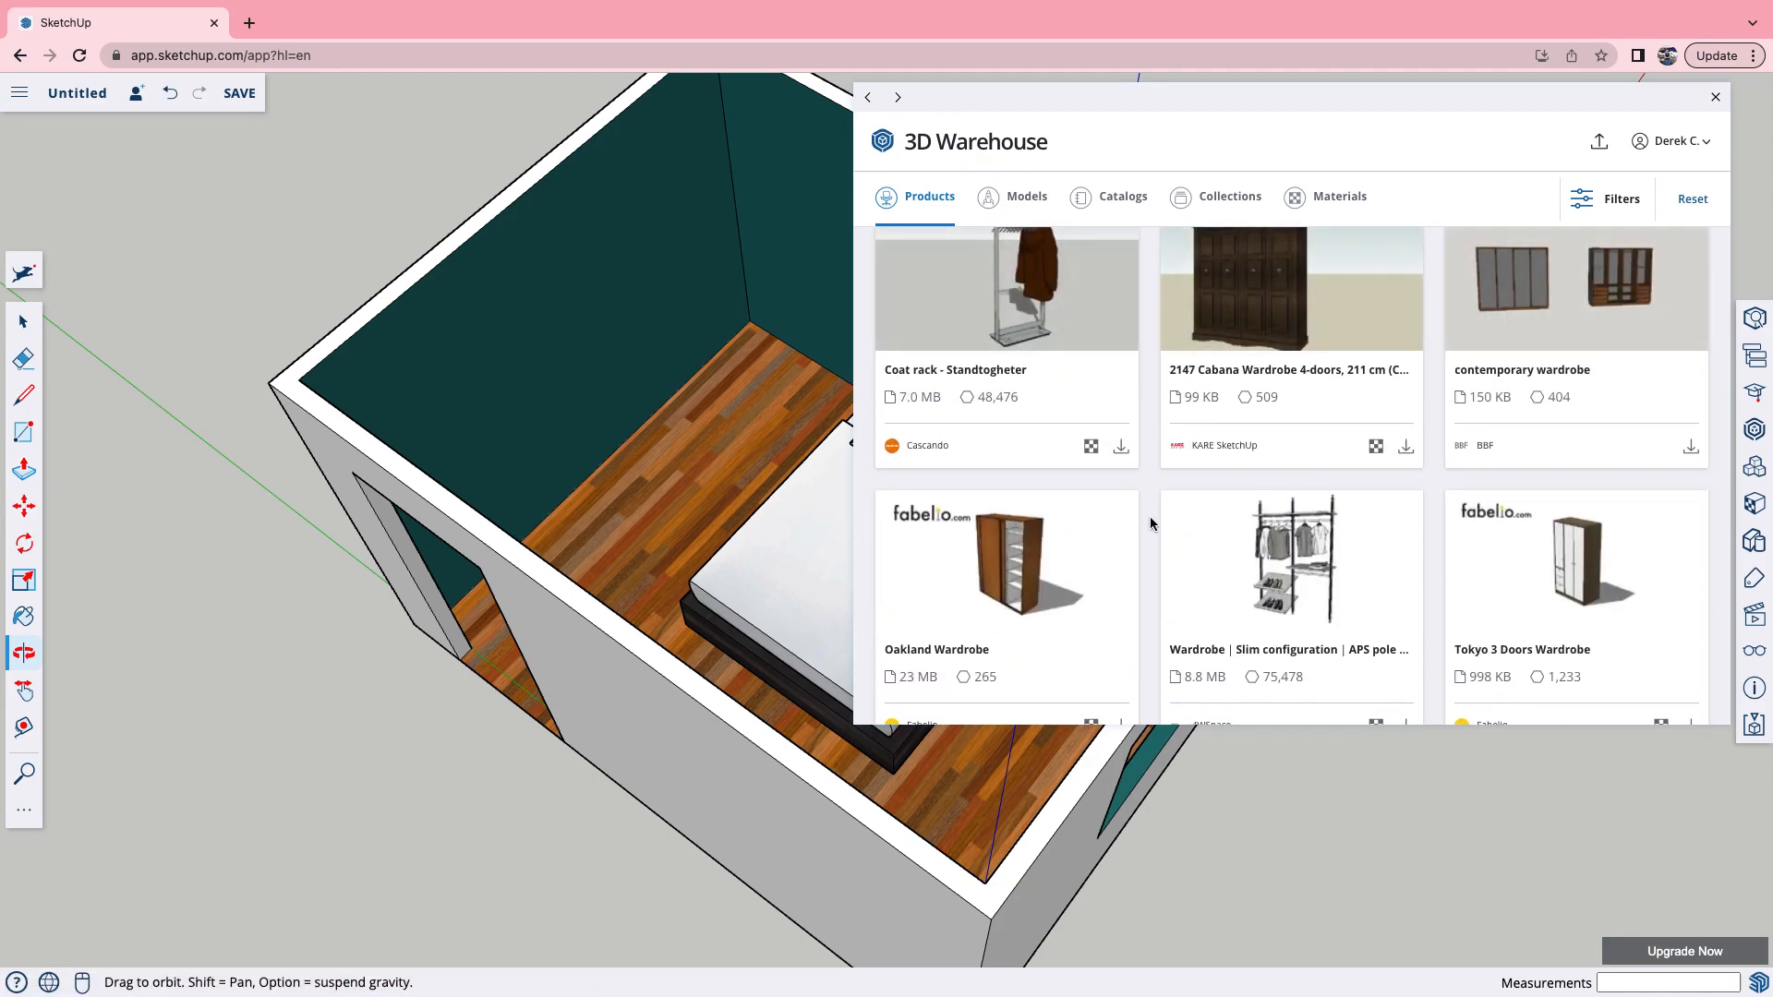
scroll(1461, 607, "up", 3)
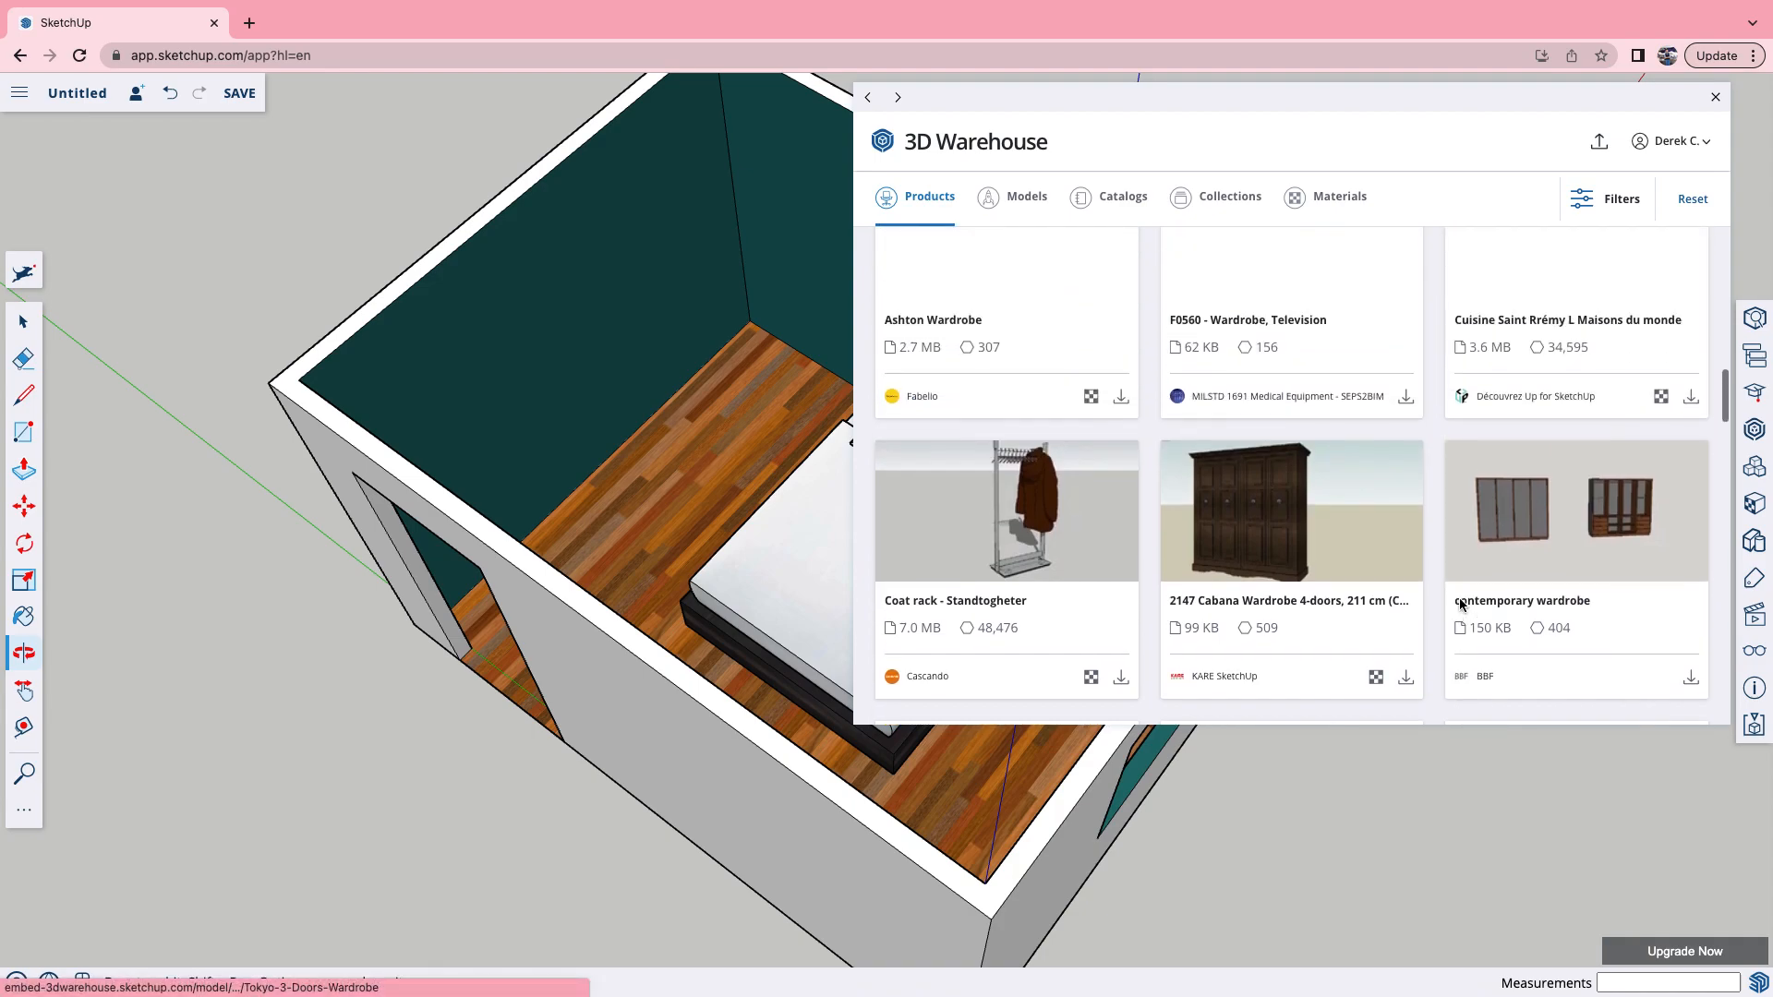
scroll(1462, 607, "down", 3)
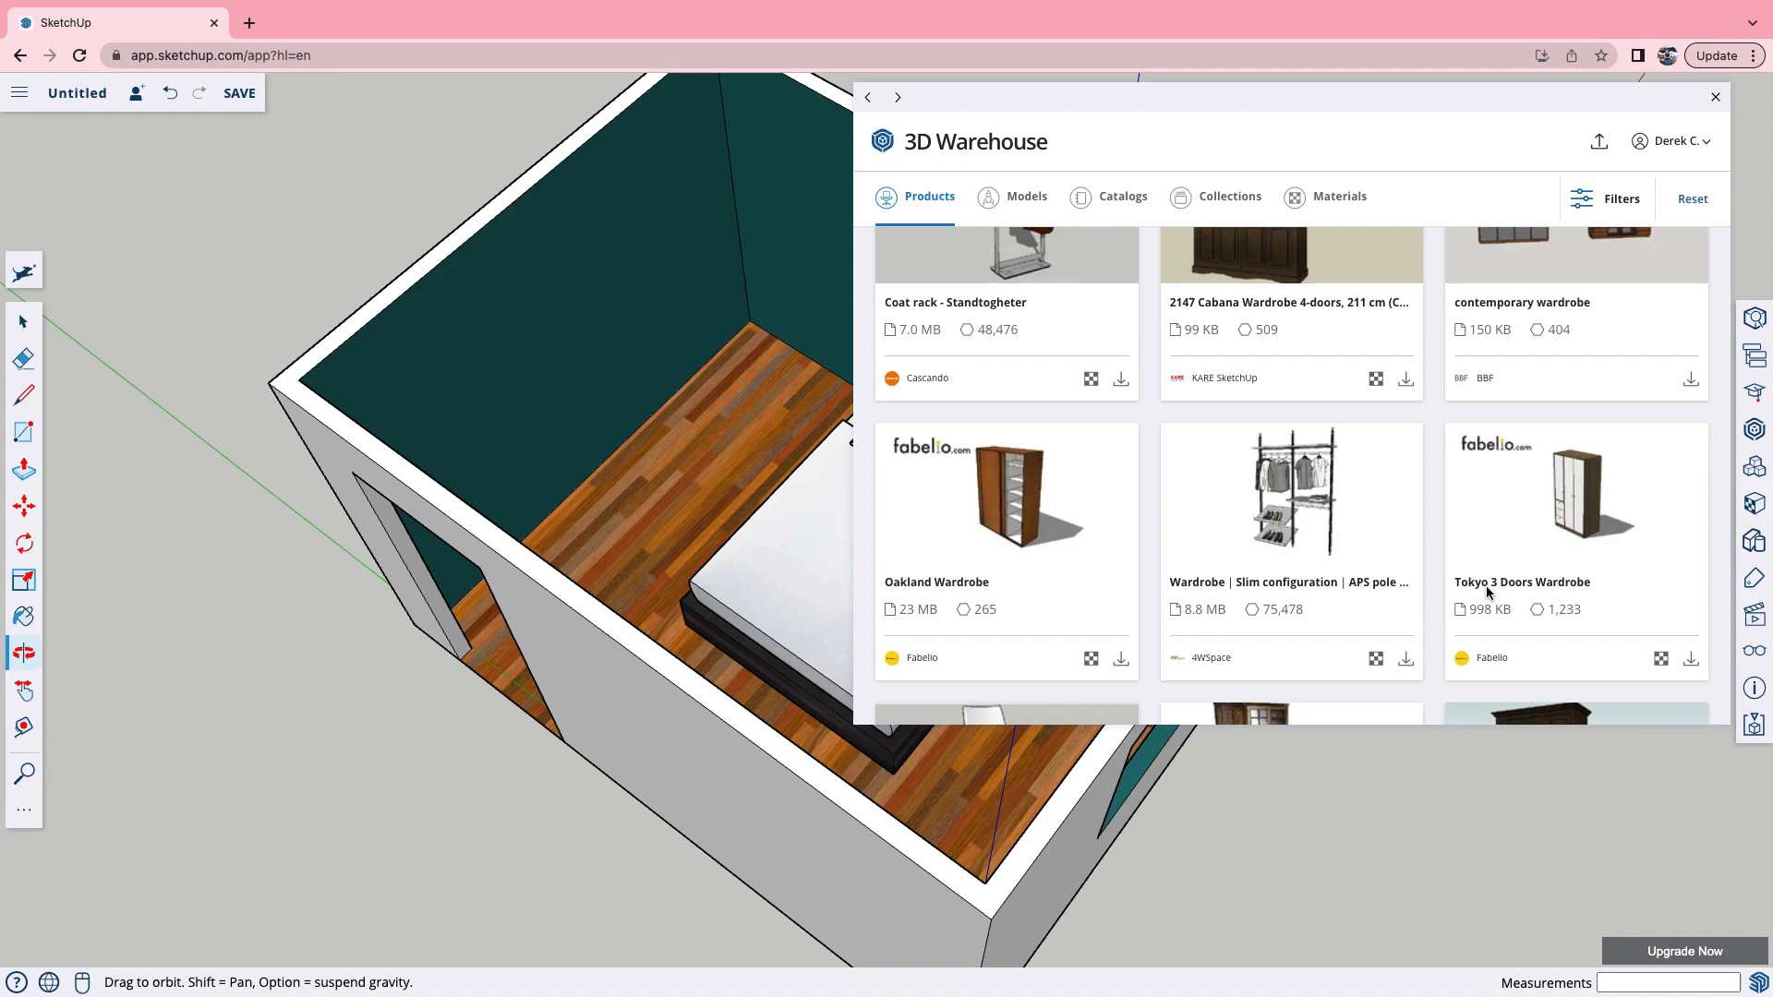
scroll(1491, 581, "up", 8)
scroll(1502, 580, "up", 5)
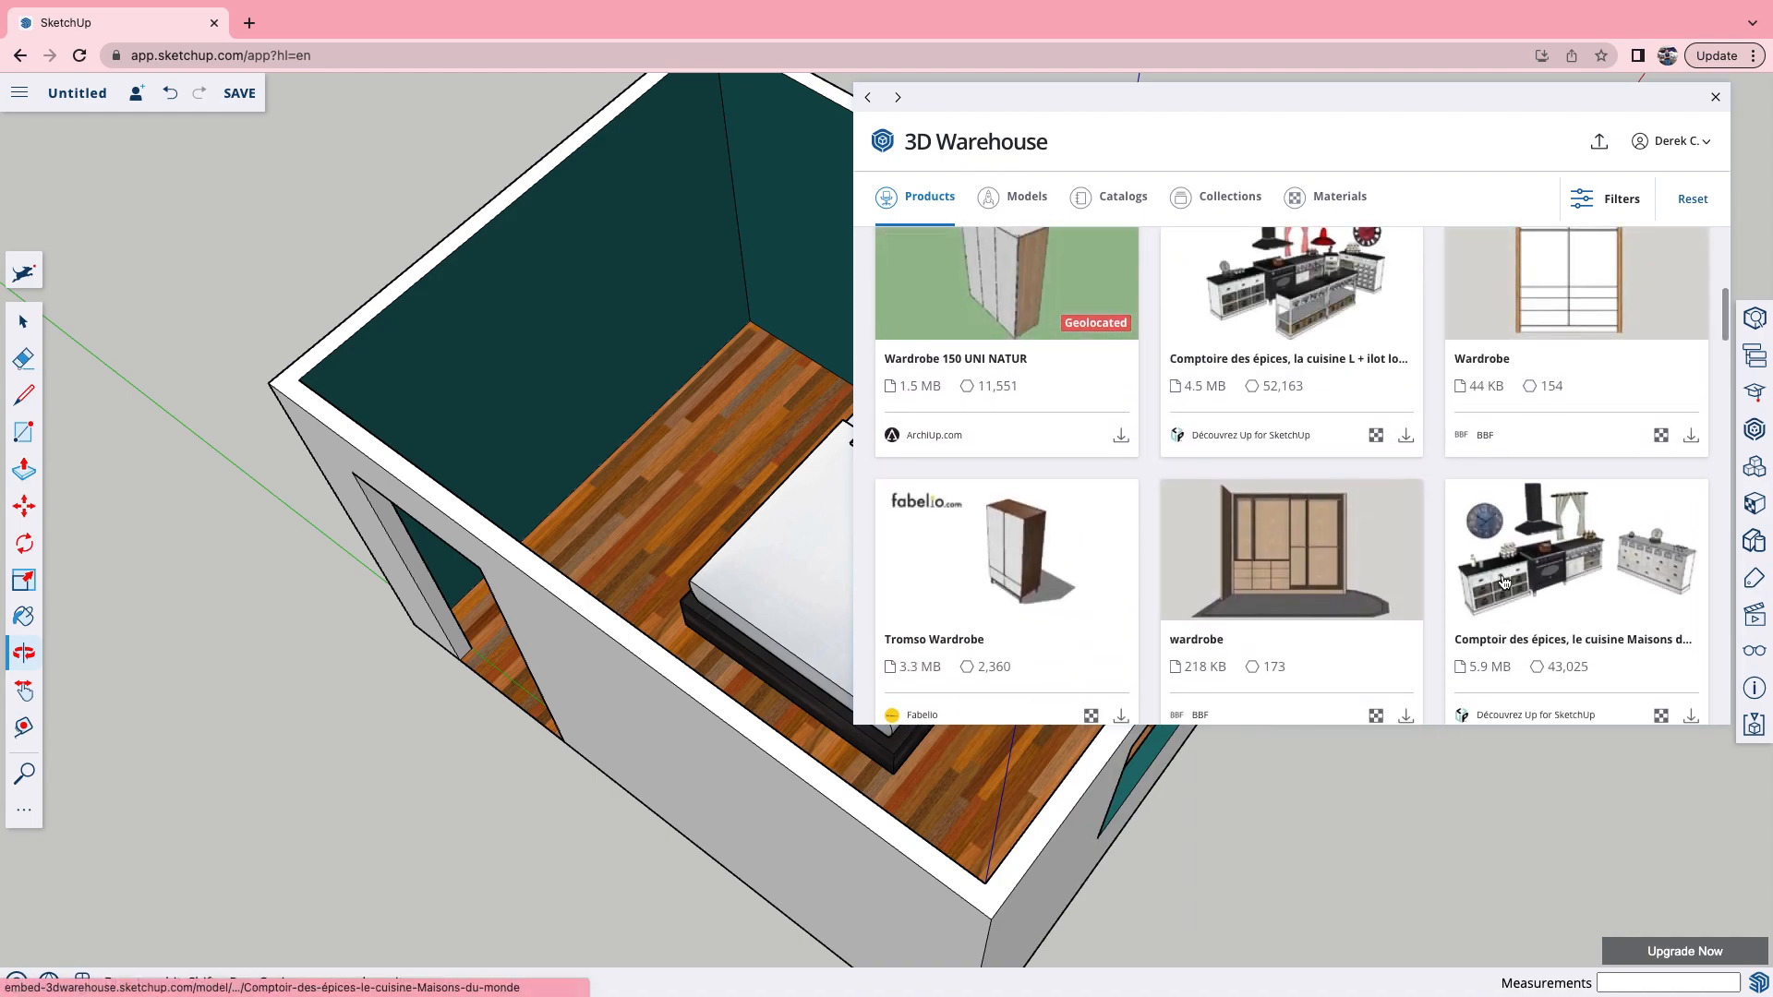
scroll(1502, 579, "up", 6)
scroll(1503, 582, "up", 2)
scroll(1503, 579, "up", 2)
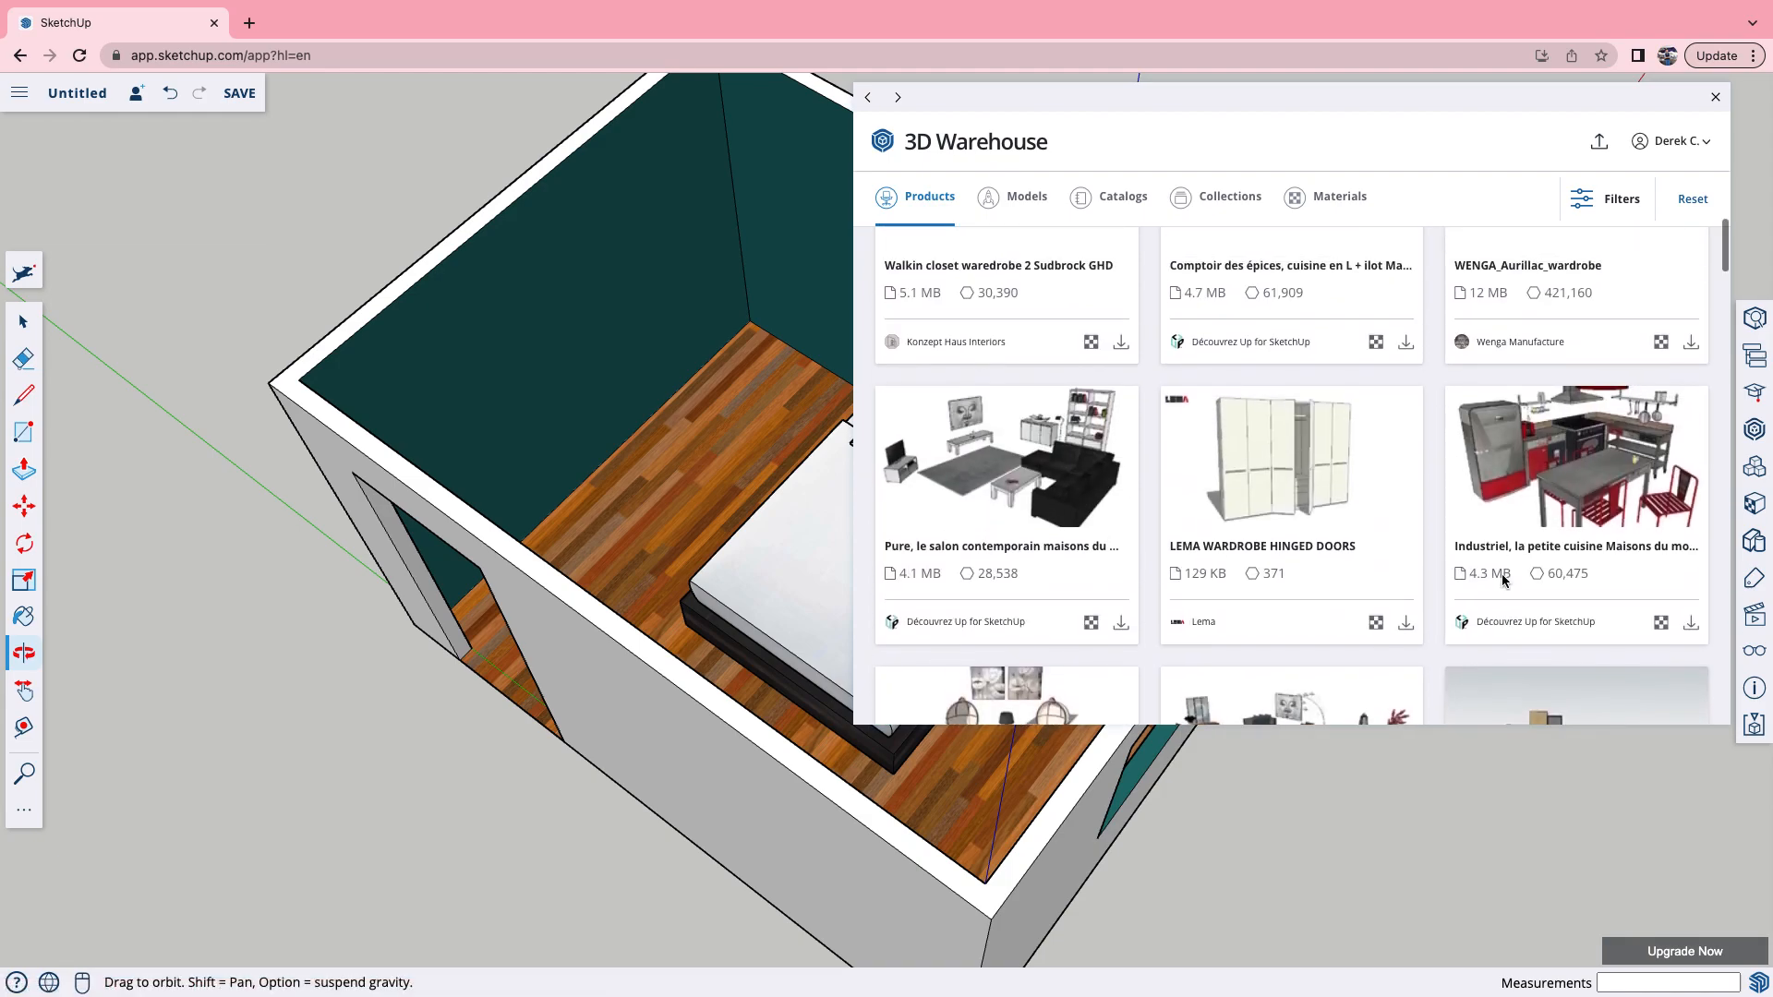
scroll(1502, 579, "down", 2)
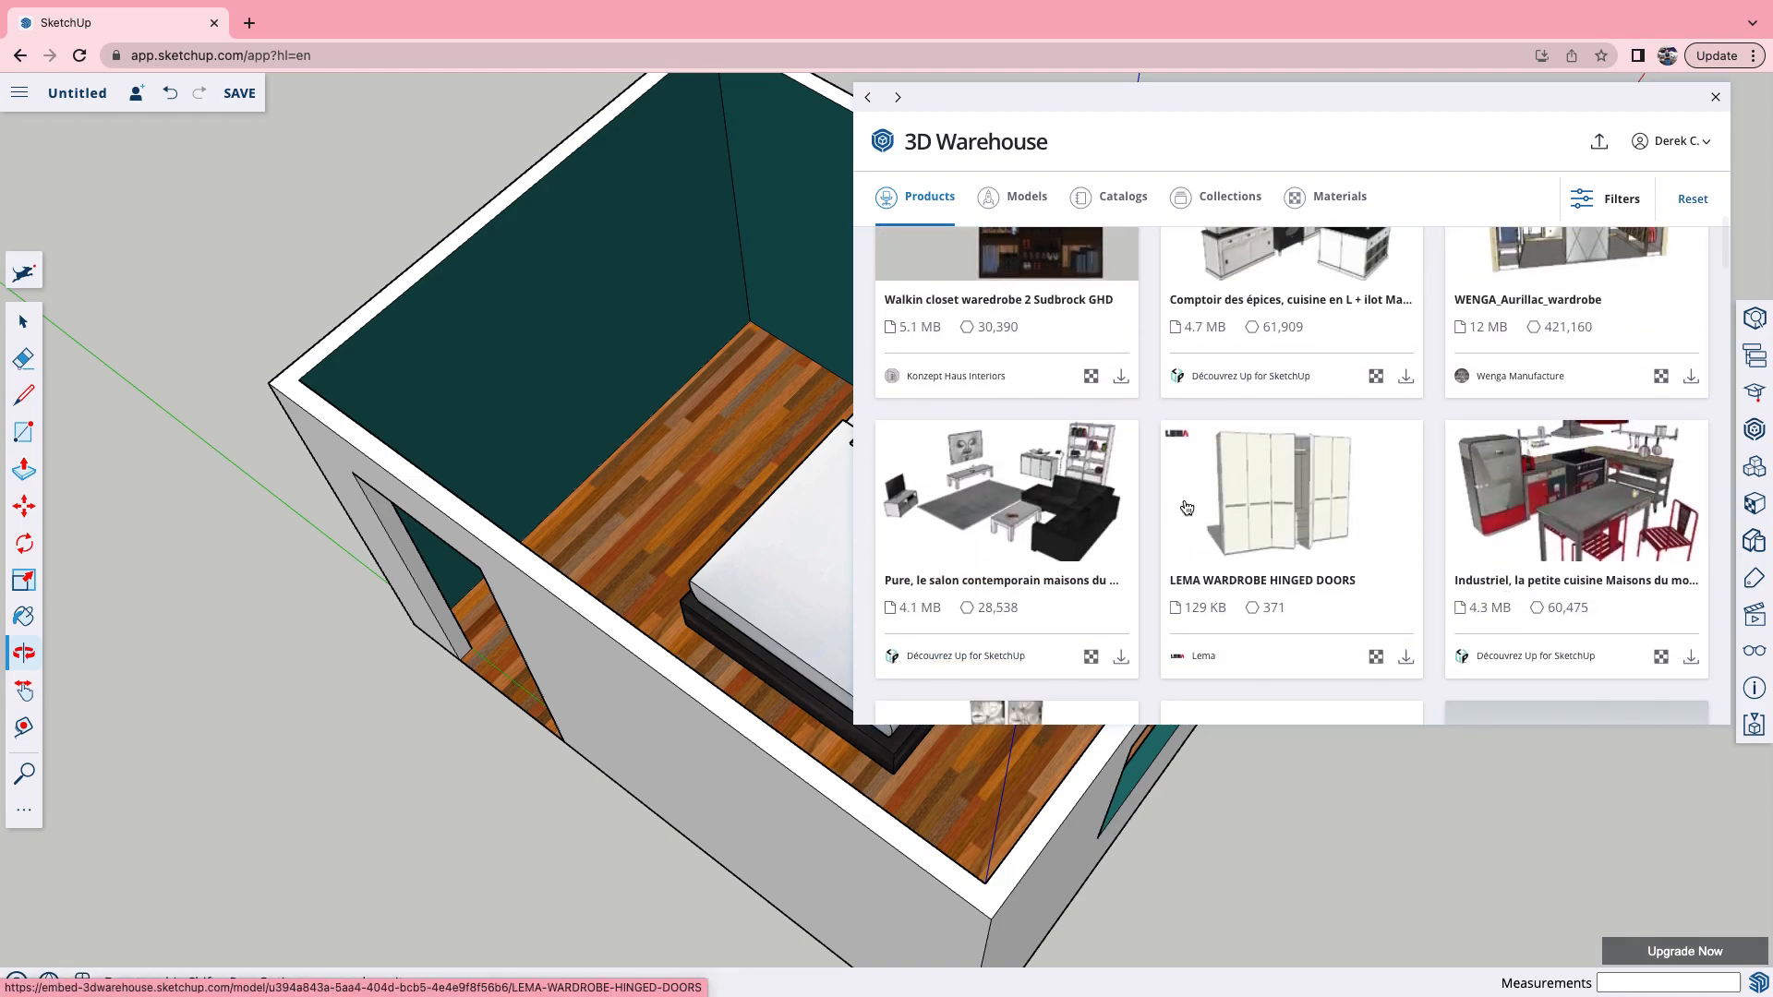
scroll(1306, 497, "up", 5)
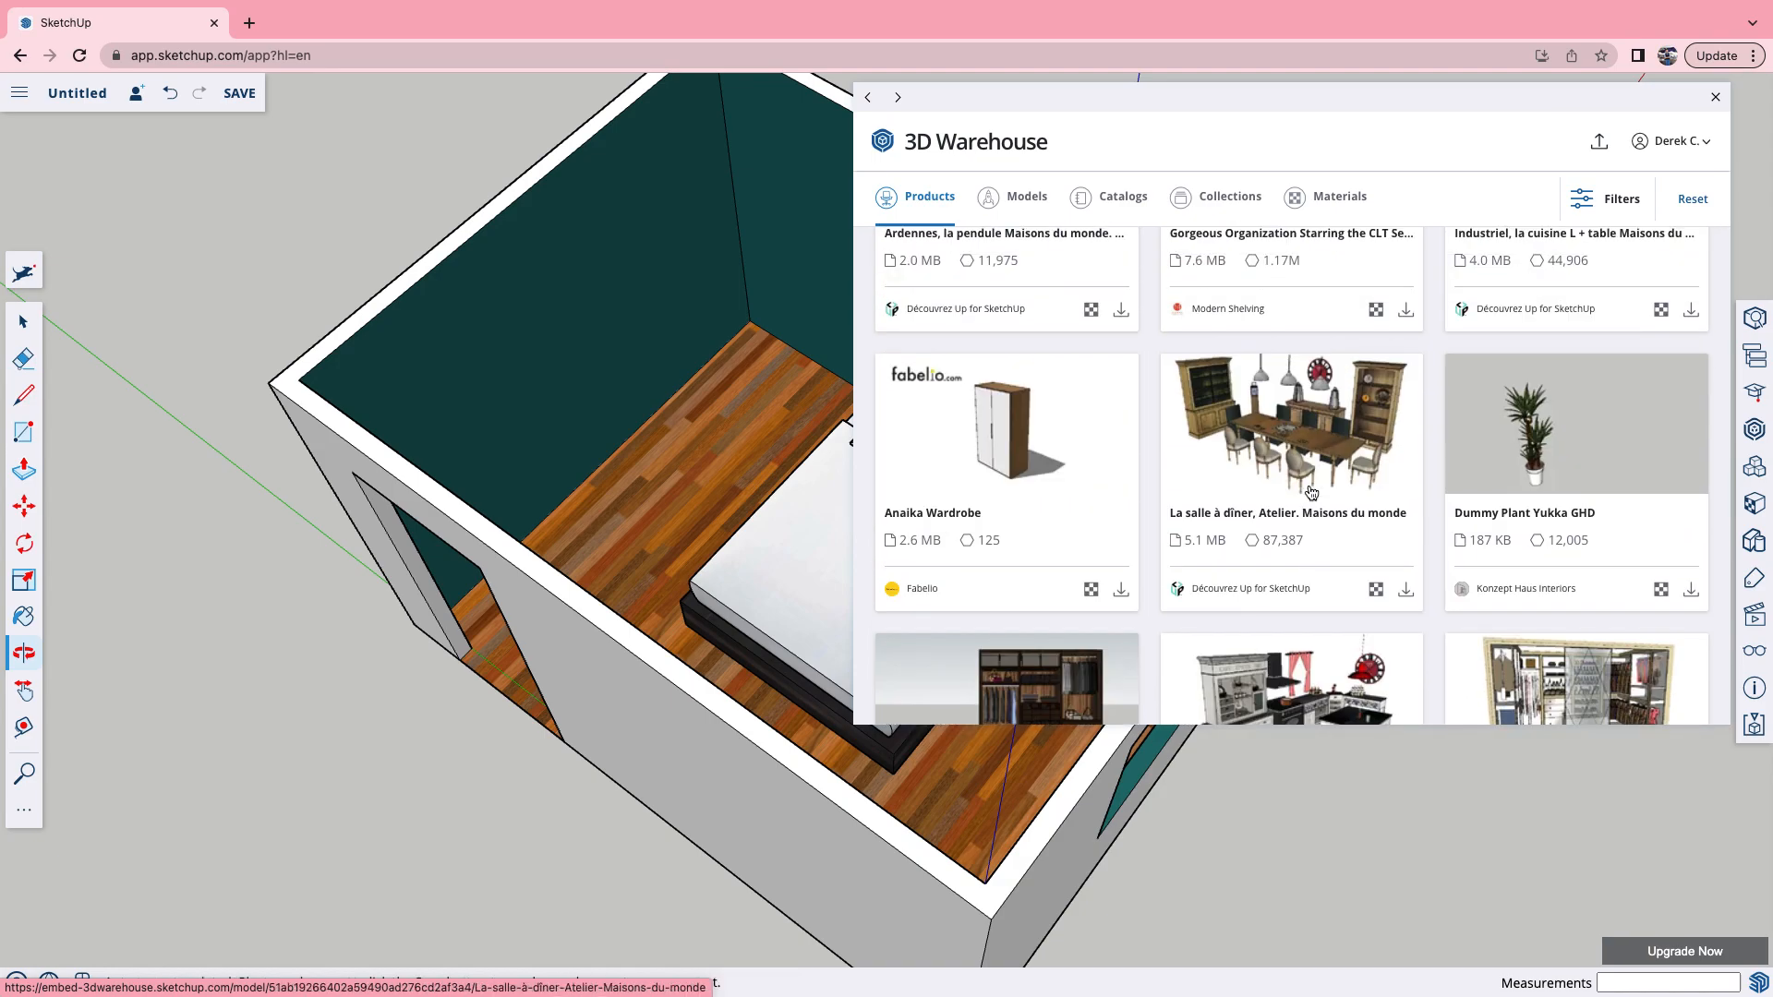
scroll(1308, 496, "up", 3)
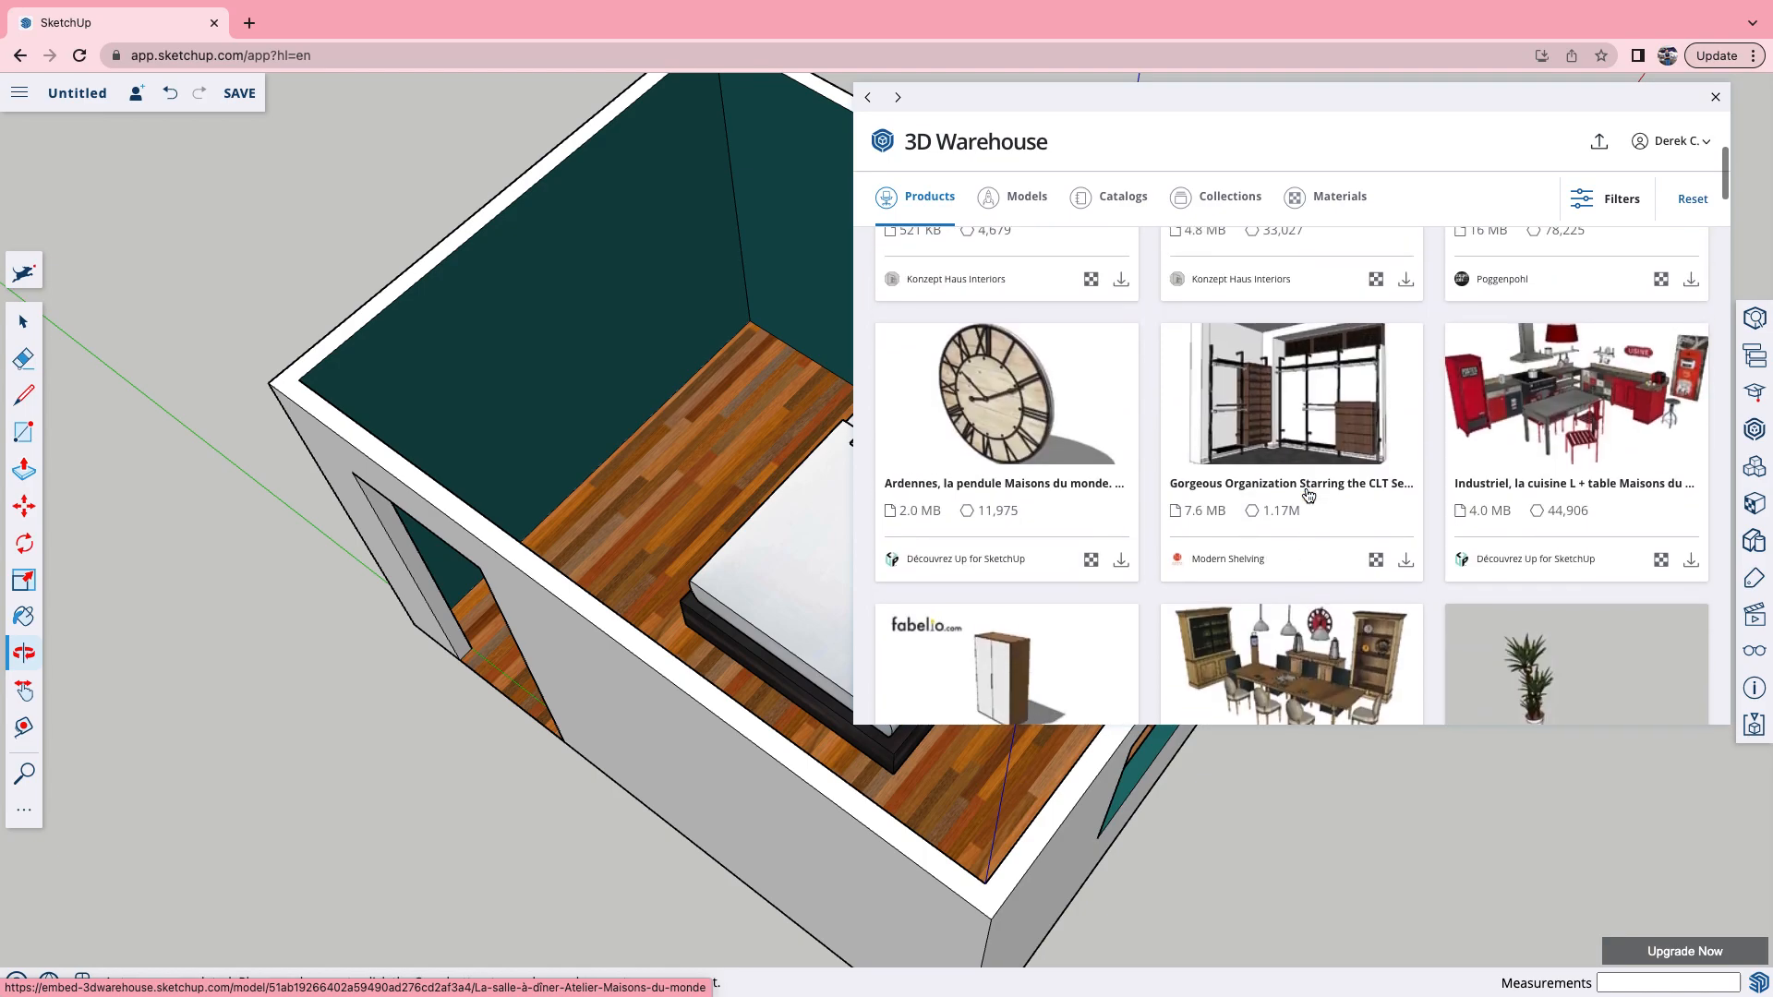
scroll(1308, 496, "up", 3)
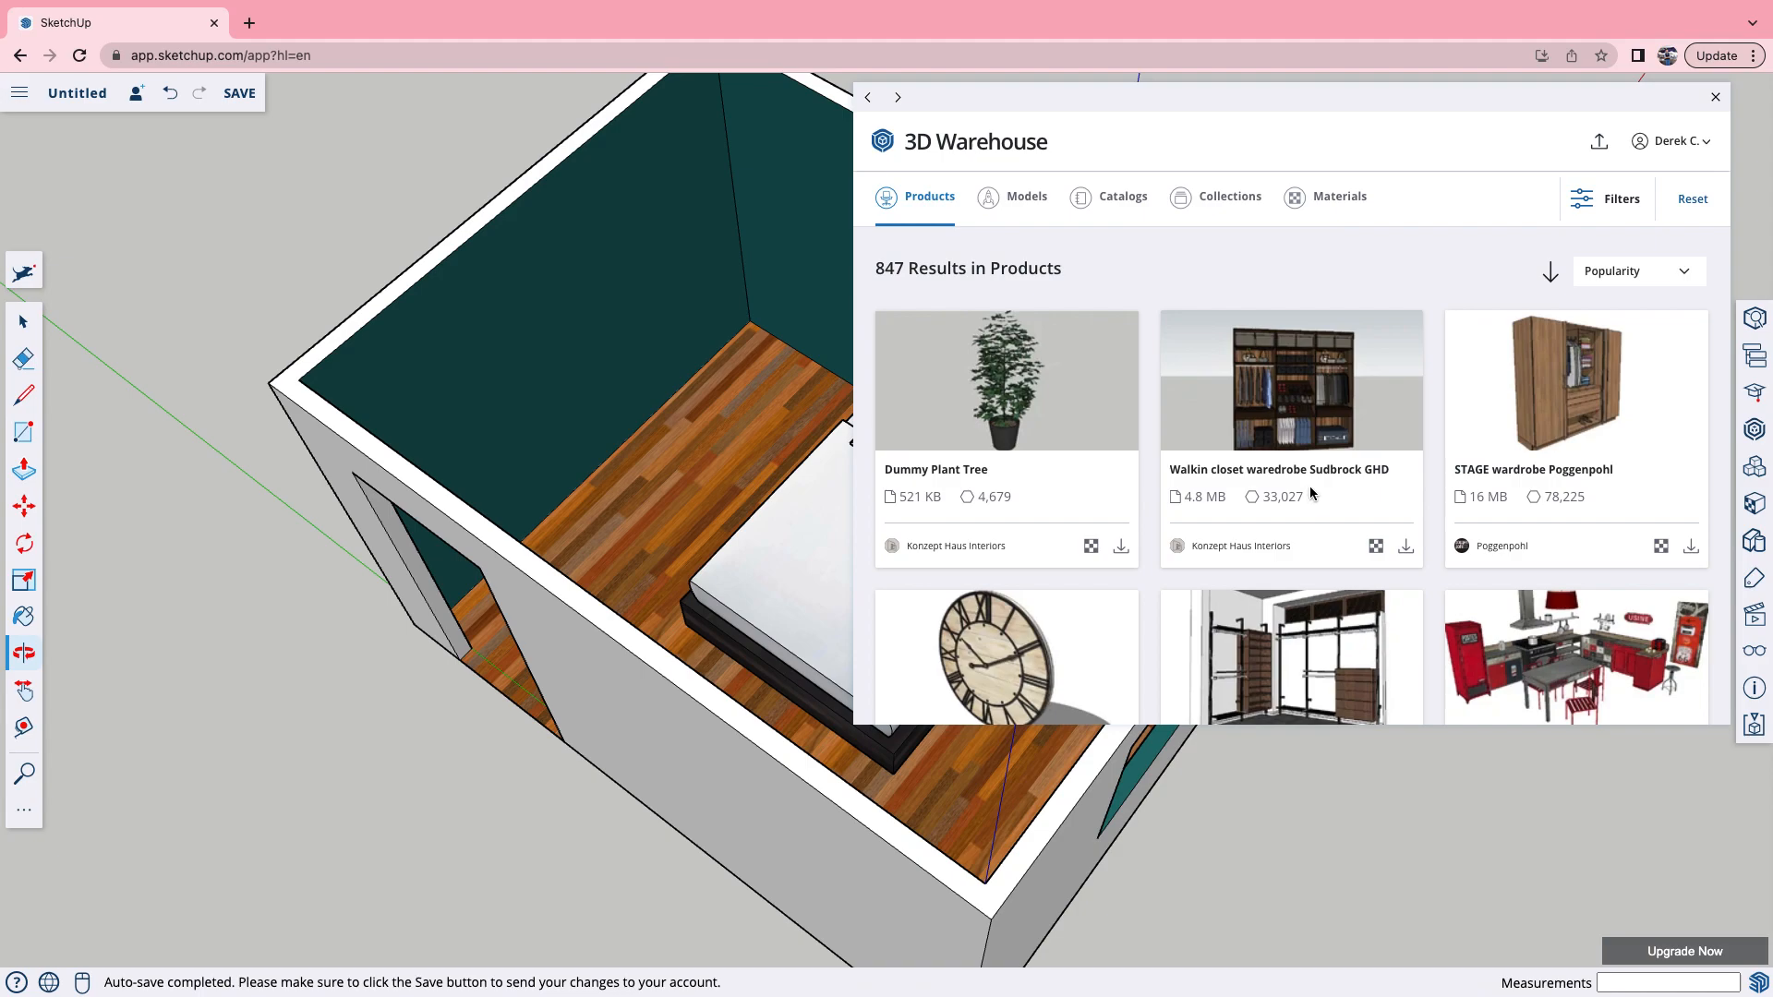
scroll(1310, 491, "up", 1)
scroll(1310, 491, "down", 5)
scroll(1312, 496, "down", 15)
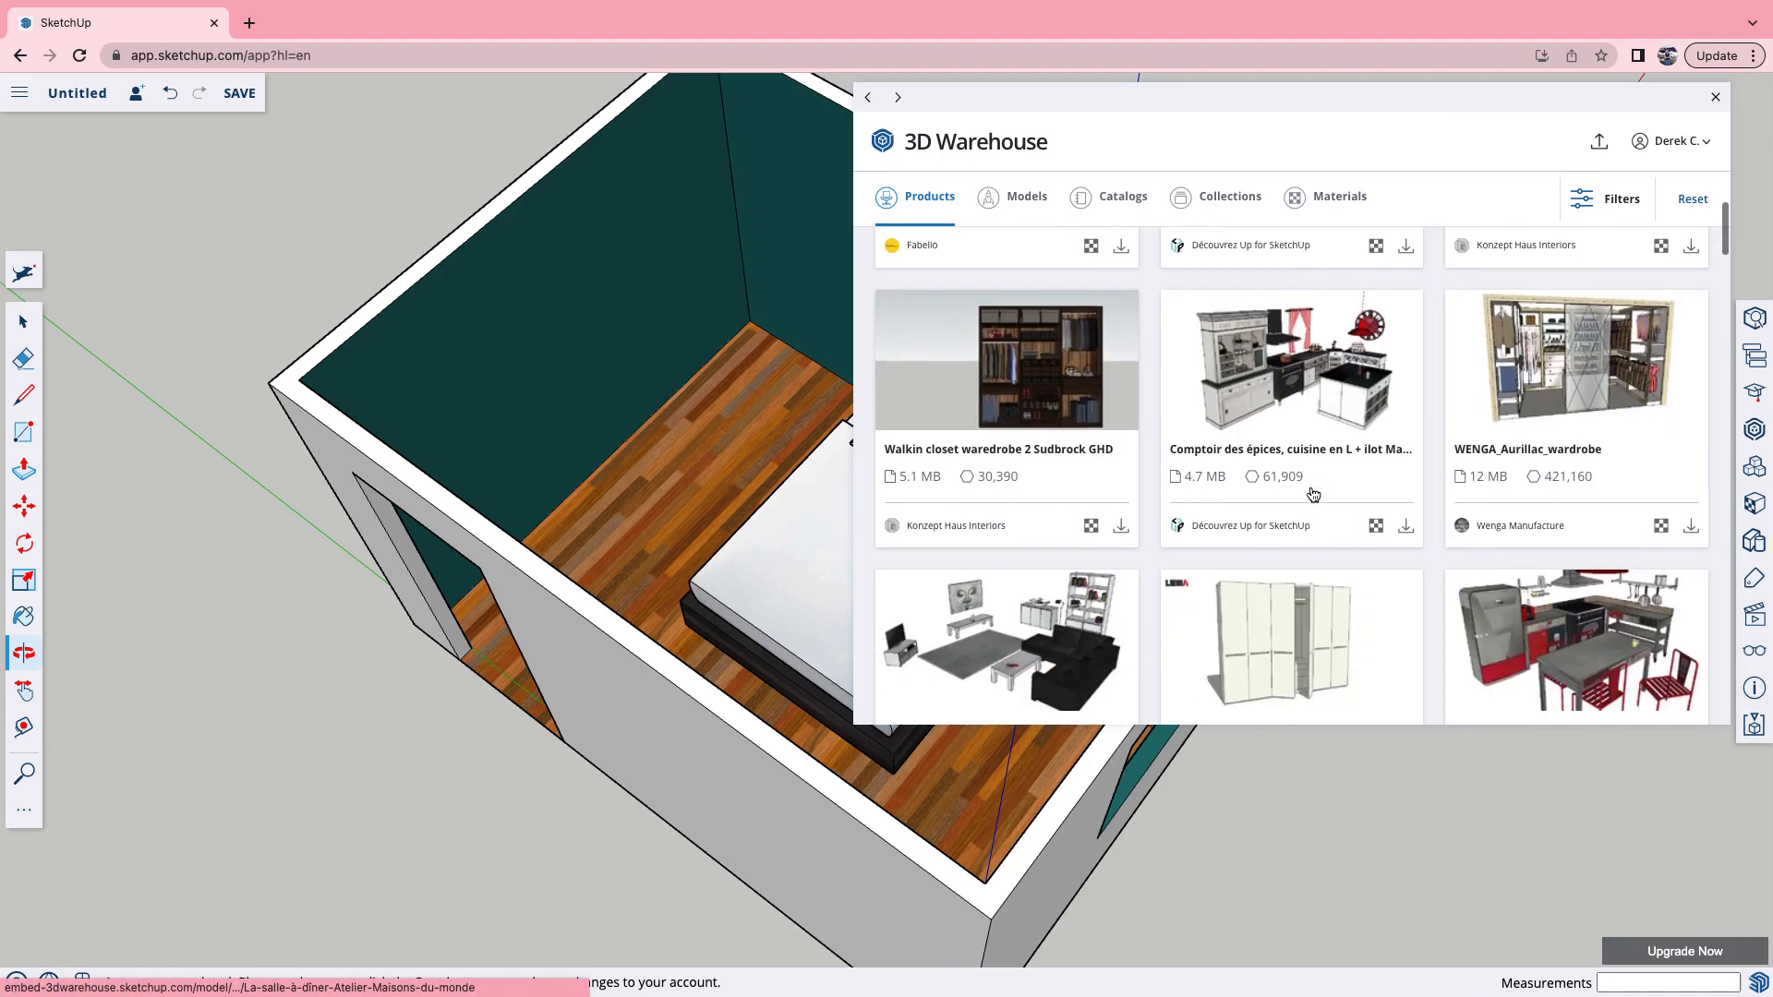
scroll(1353, 490, "down", 5)
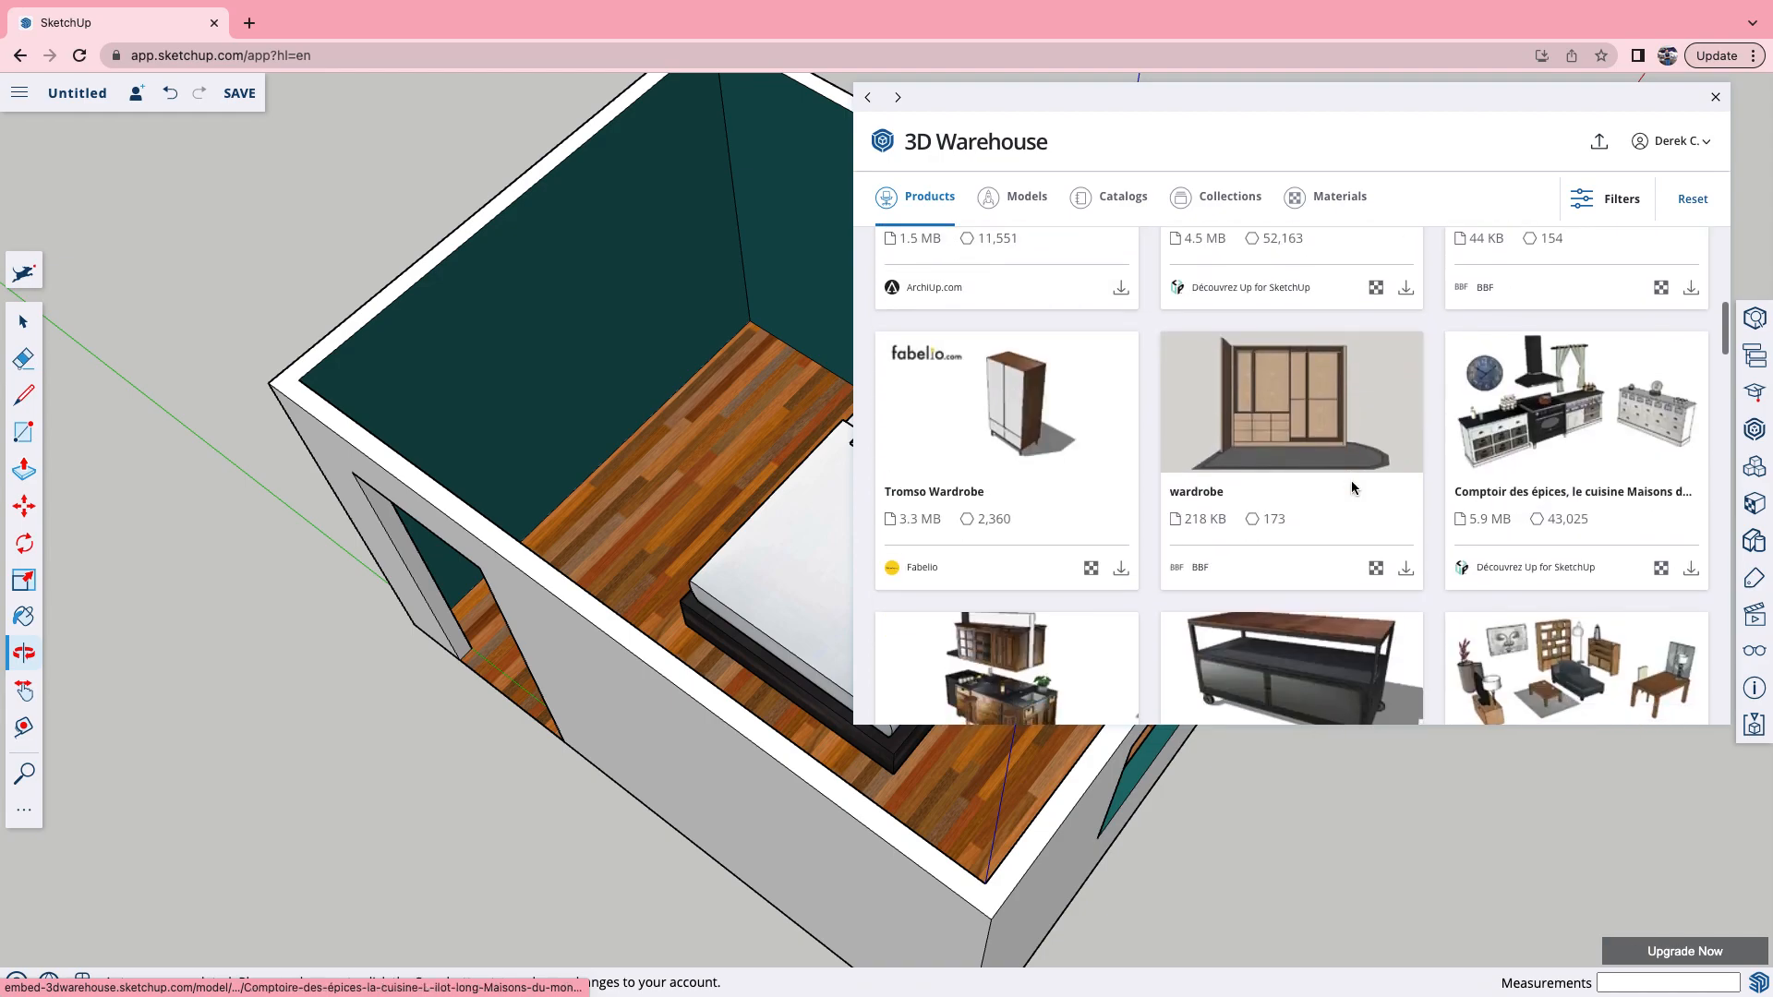
scroll(1352, 489, "up", 2)
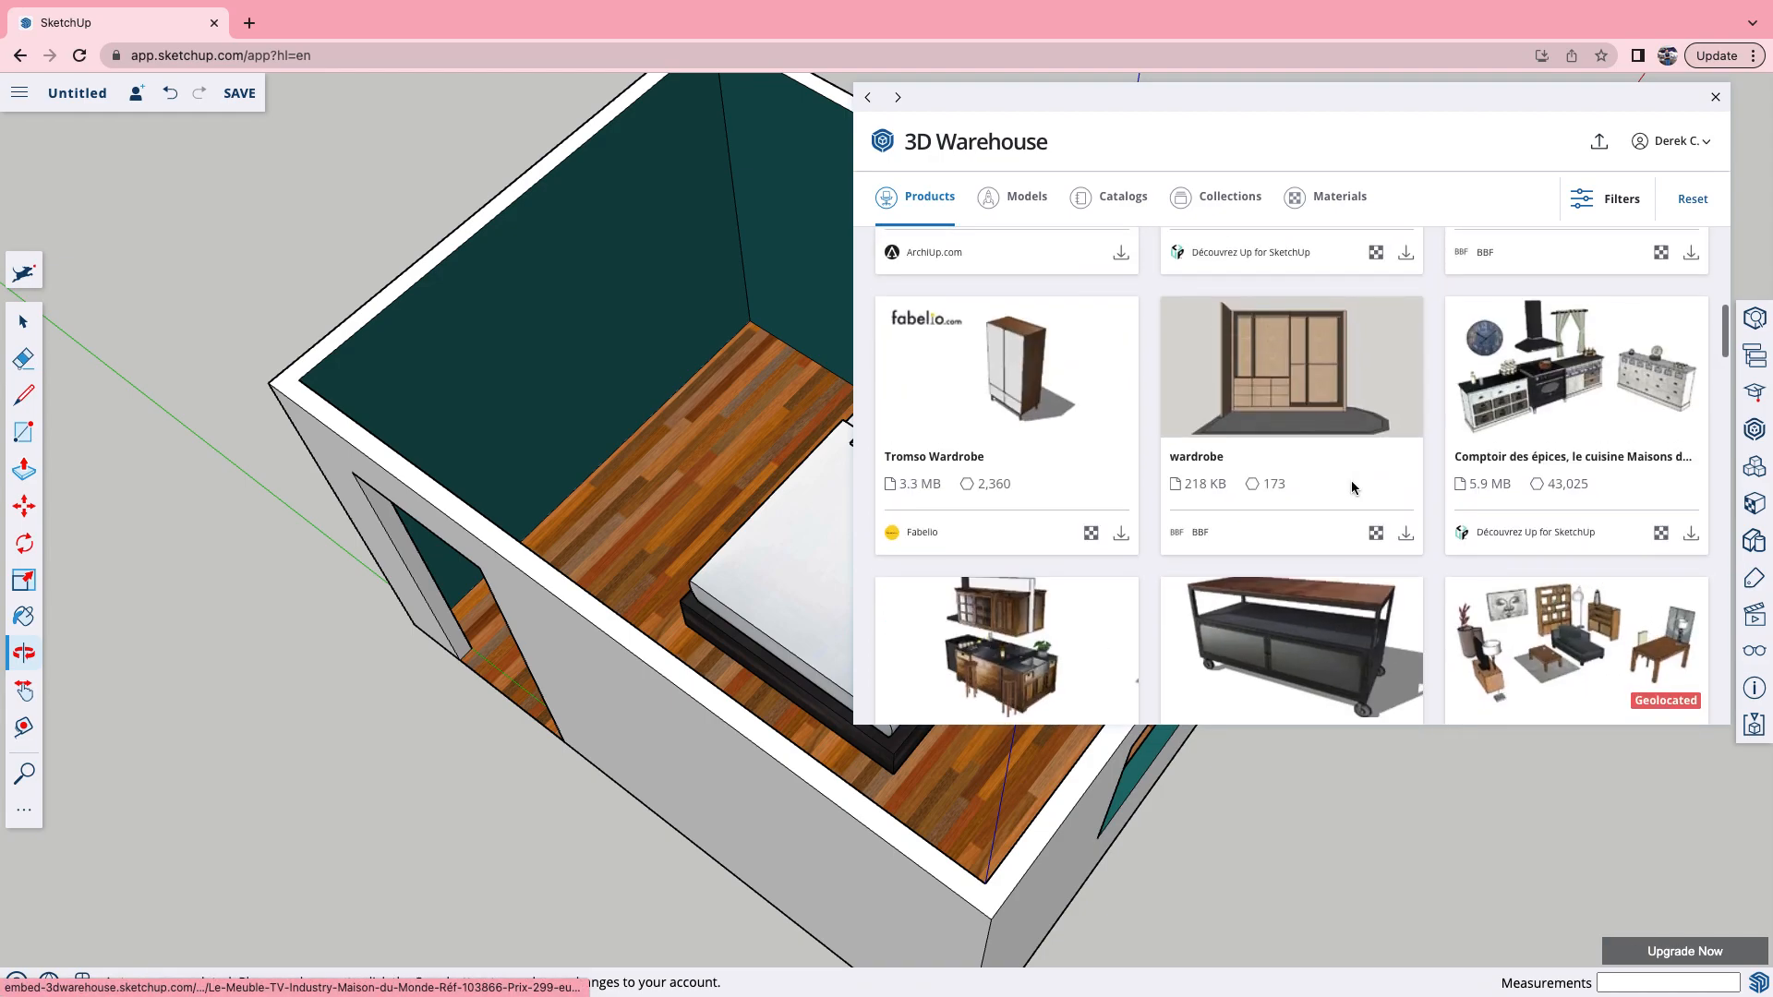
scroll(1353, 489, "down", 6)
scroll(1352, 488, "down", 2)
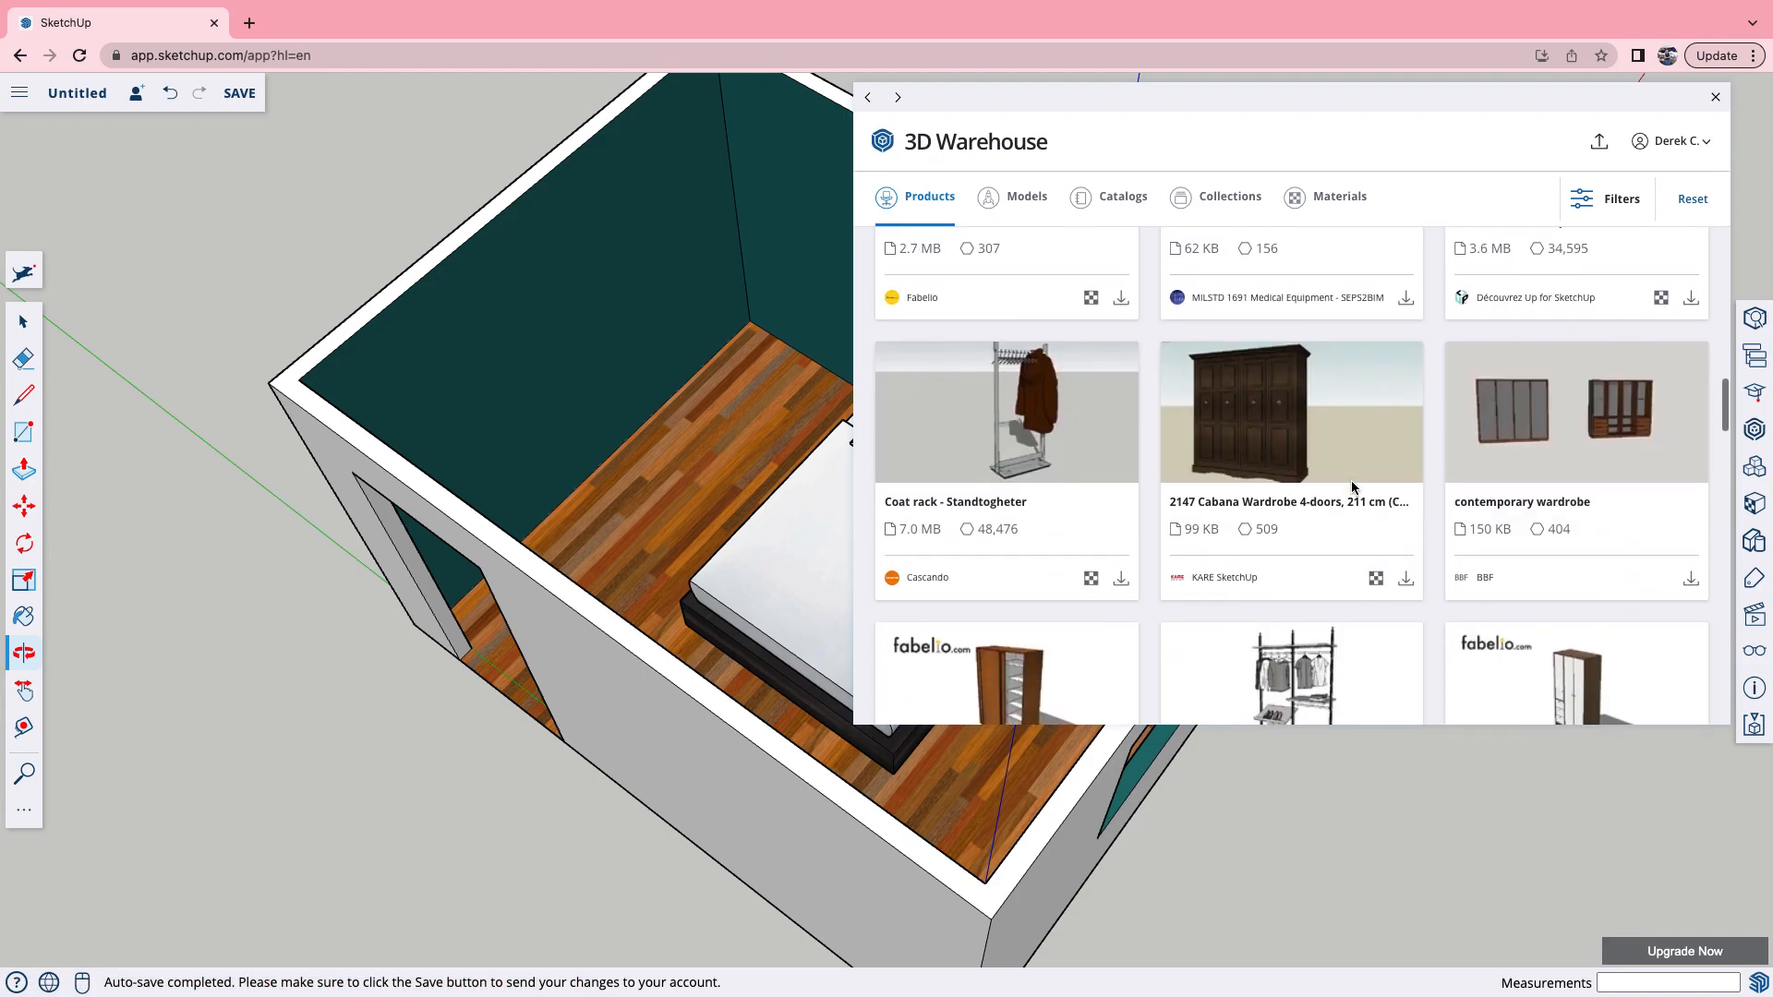
scroll(1357, 498, "down", 1)
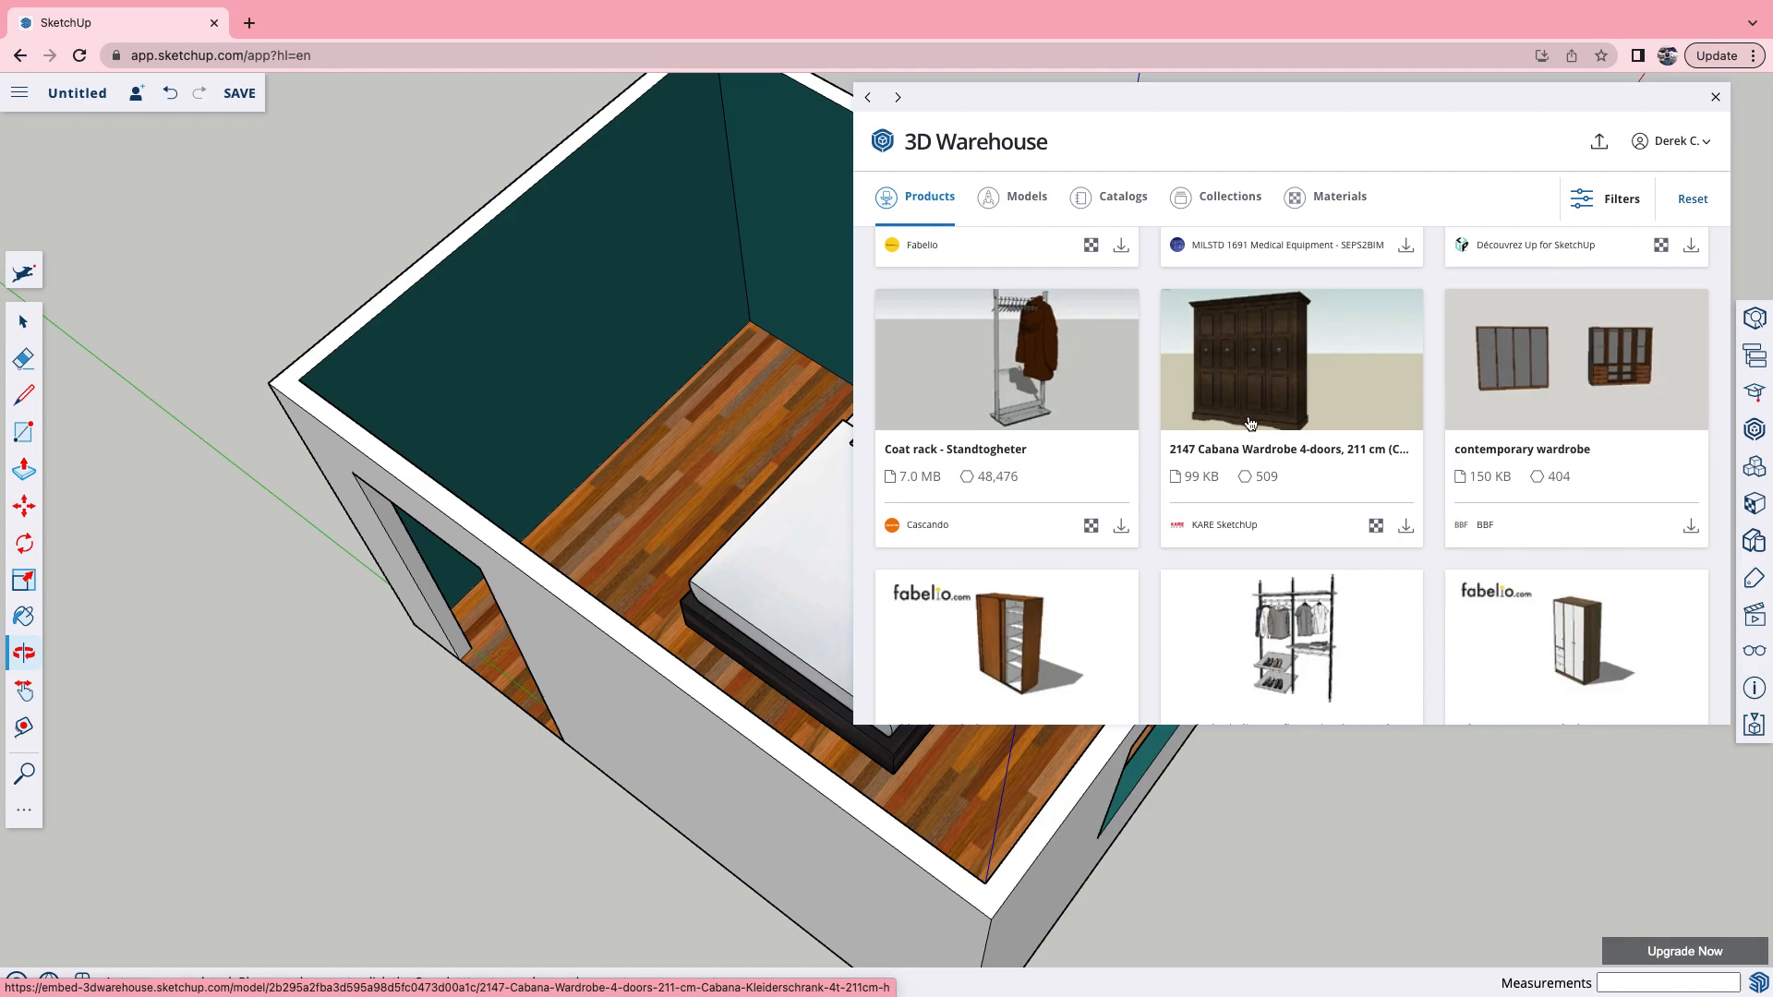
left_click(1257, 363)
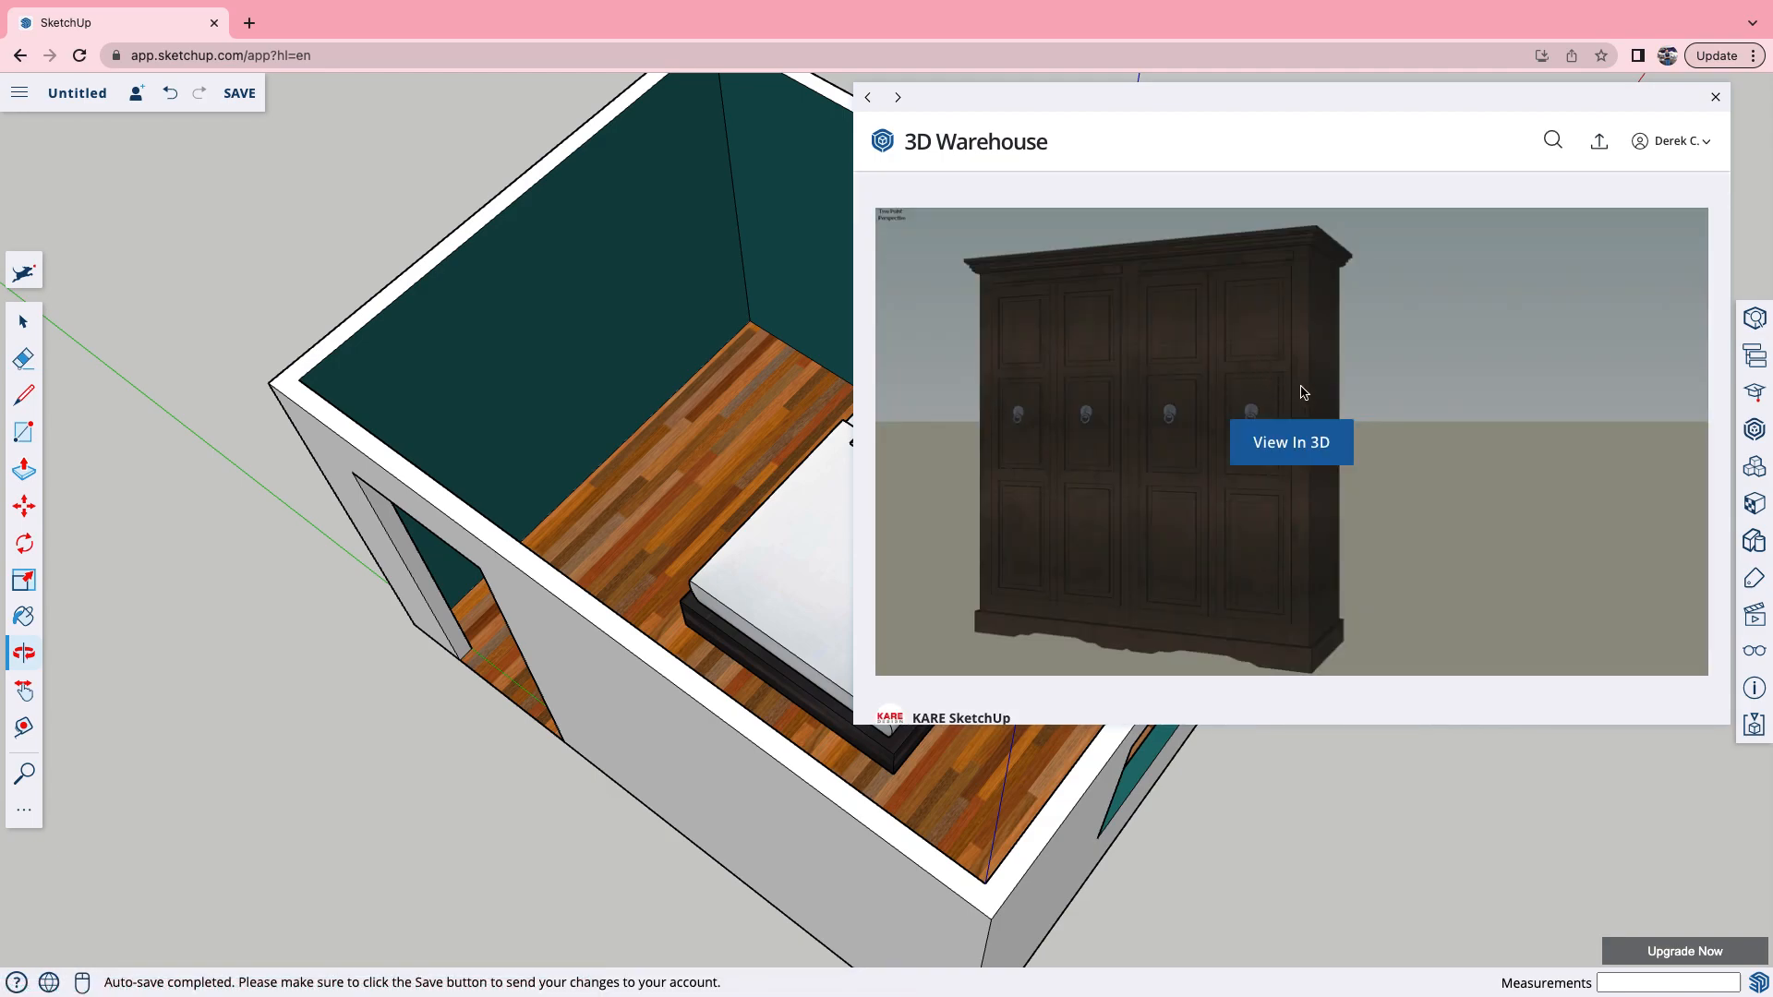
scroll(1330, 404, "down", 4)
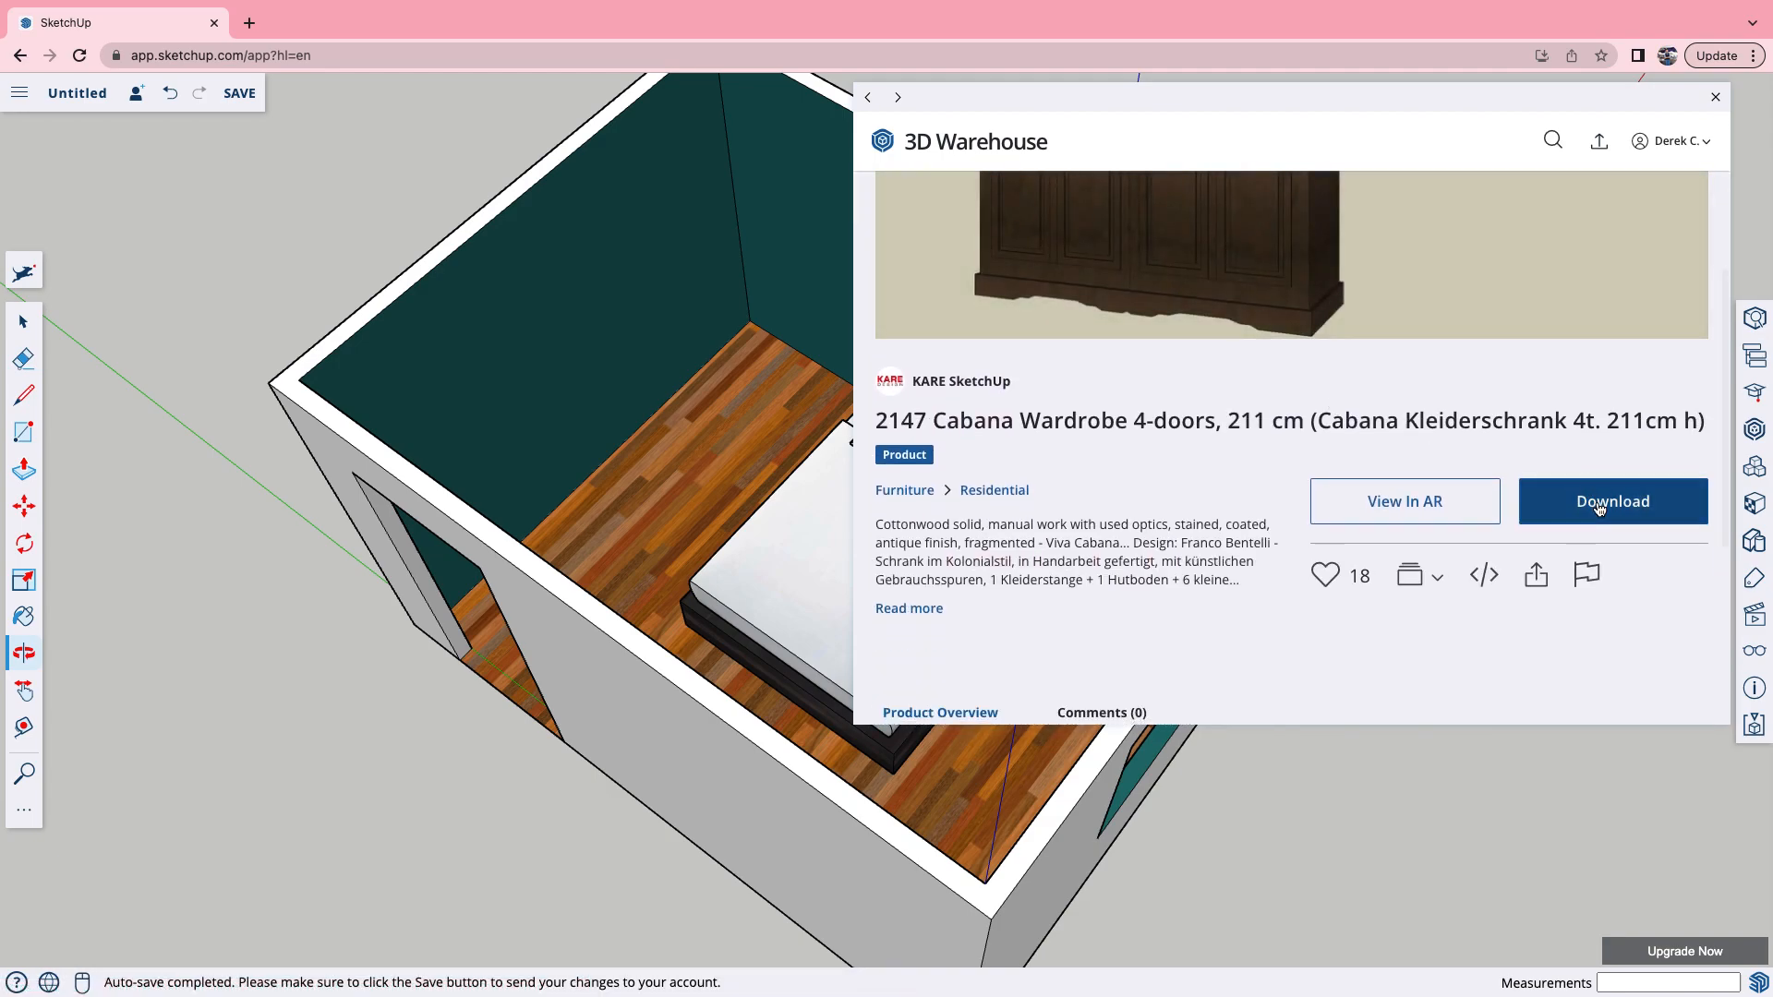
left_click(1611, 501)
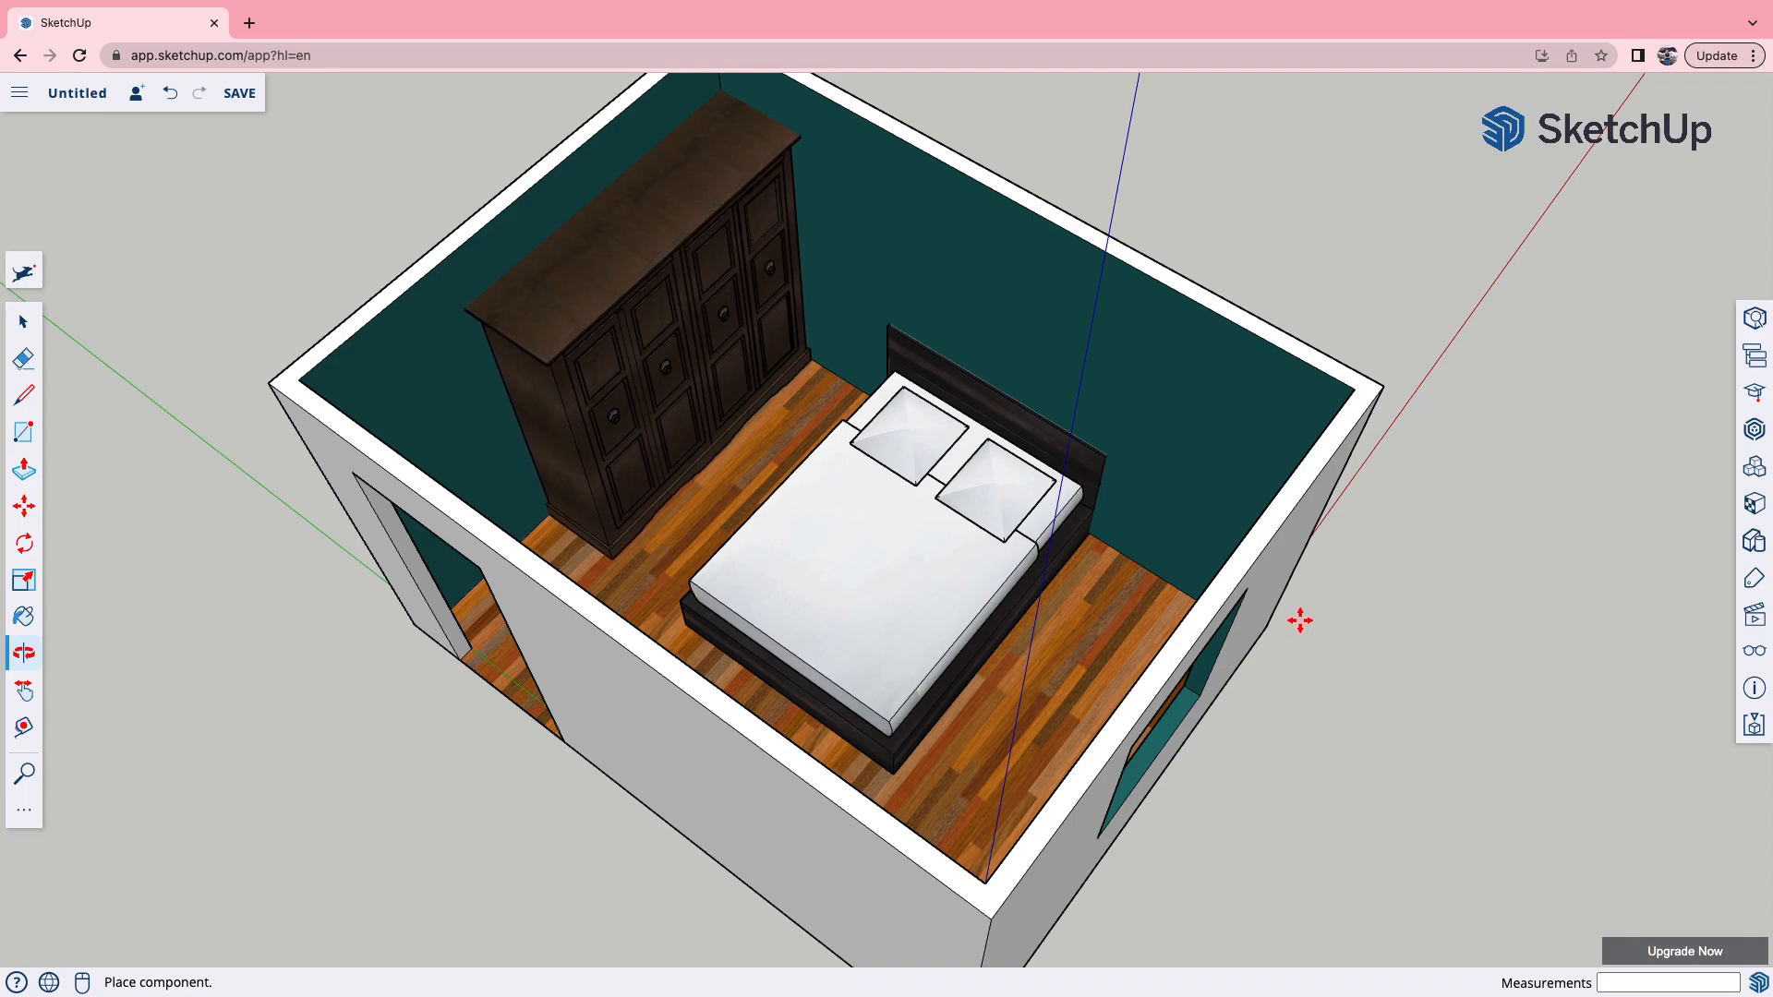
left_click(1300, 621)
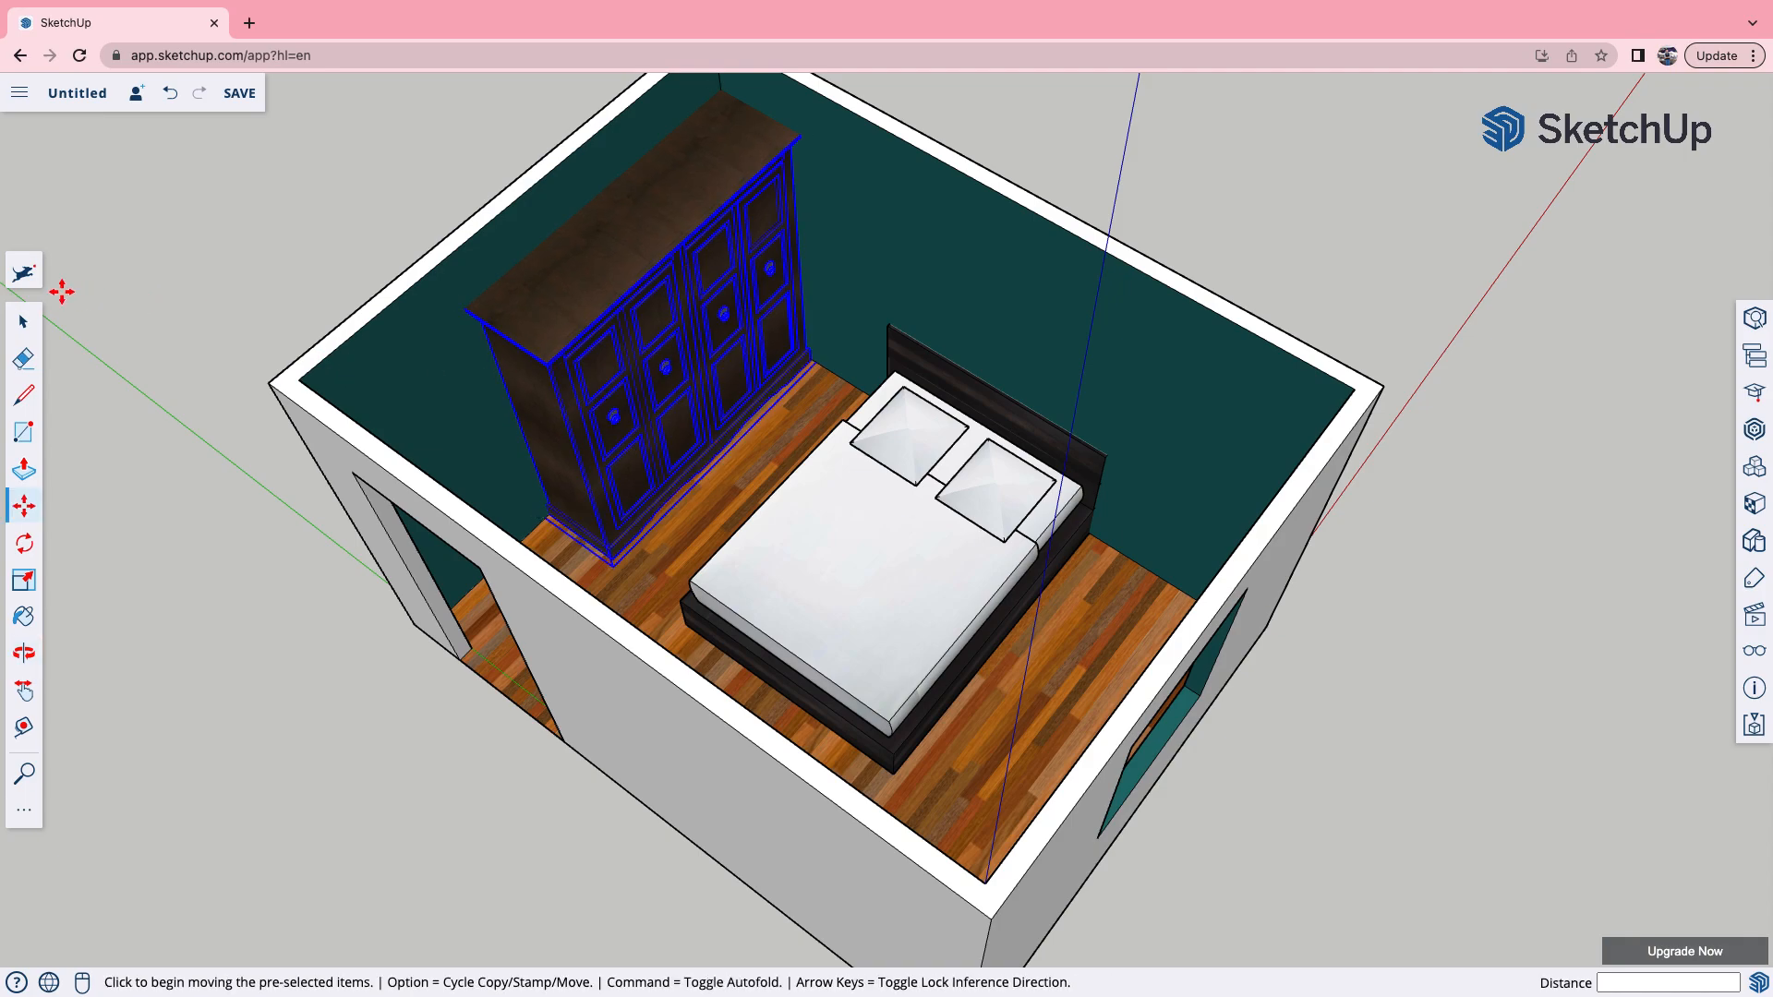
left_click(23, 325)
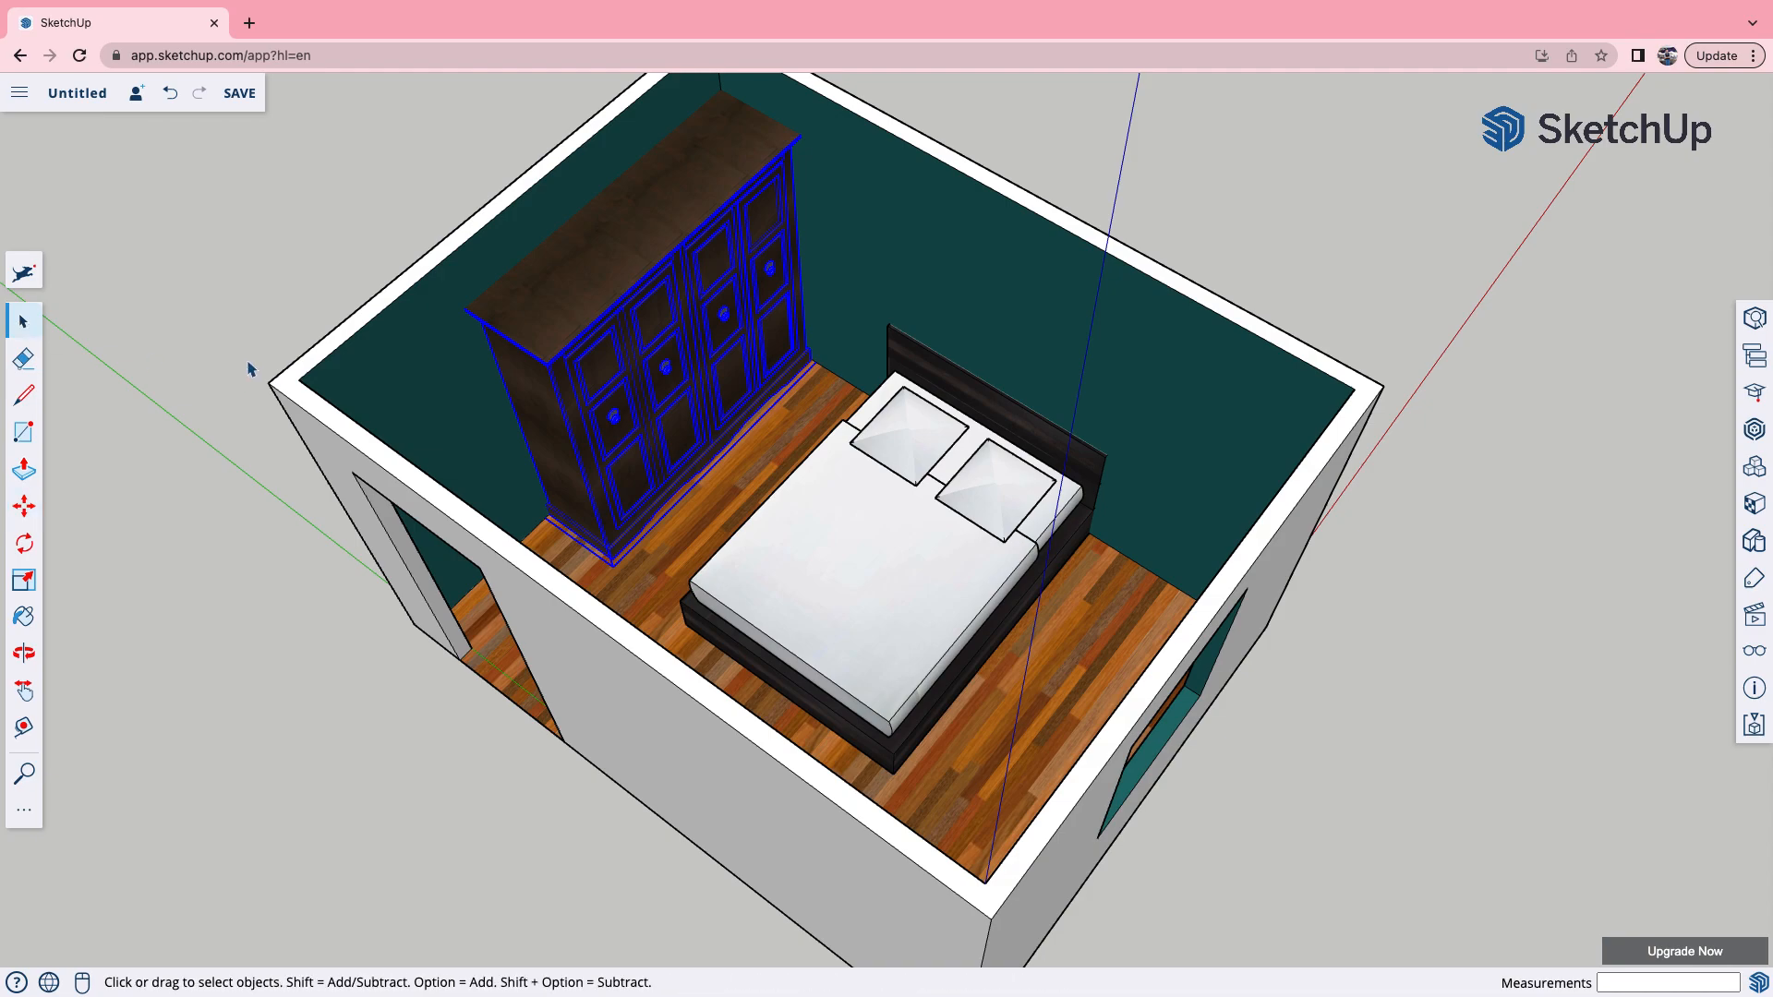
scroll(361, 383, "down", 5)
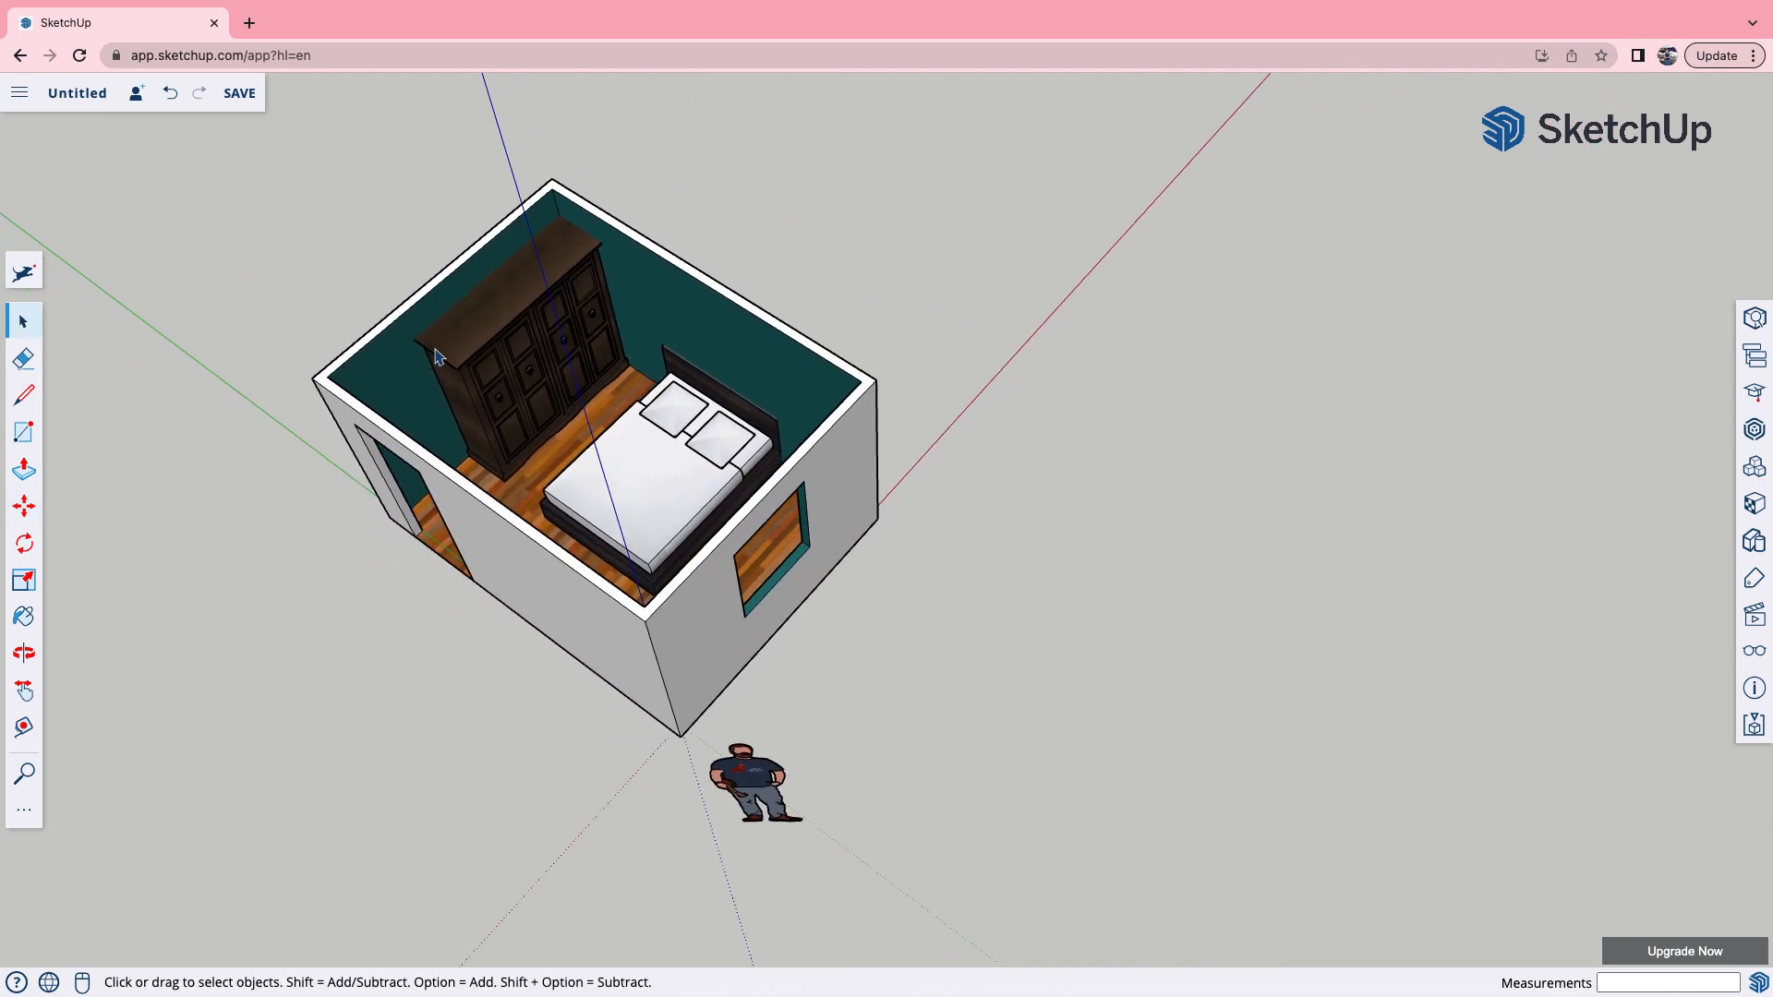
left_click_drag(407, 546, 990, 271)
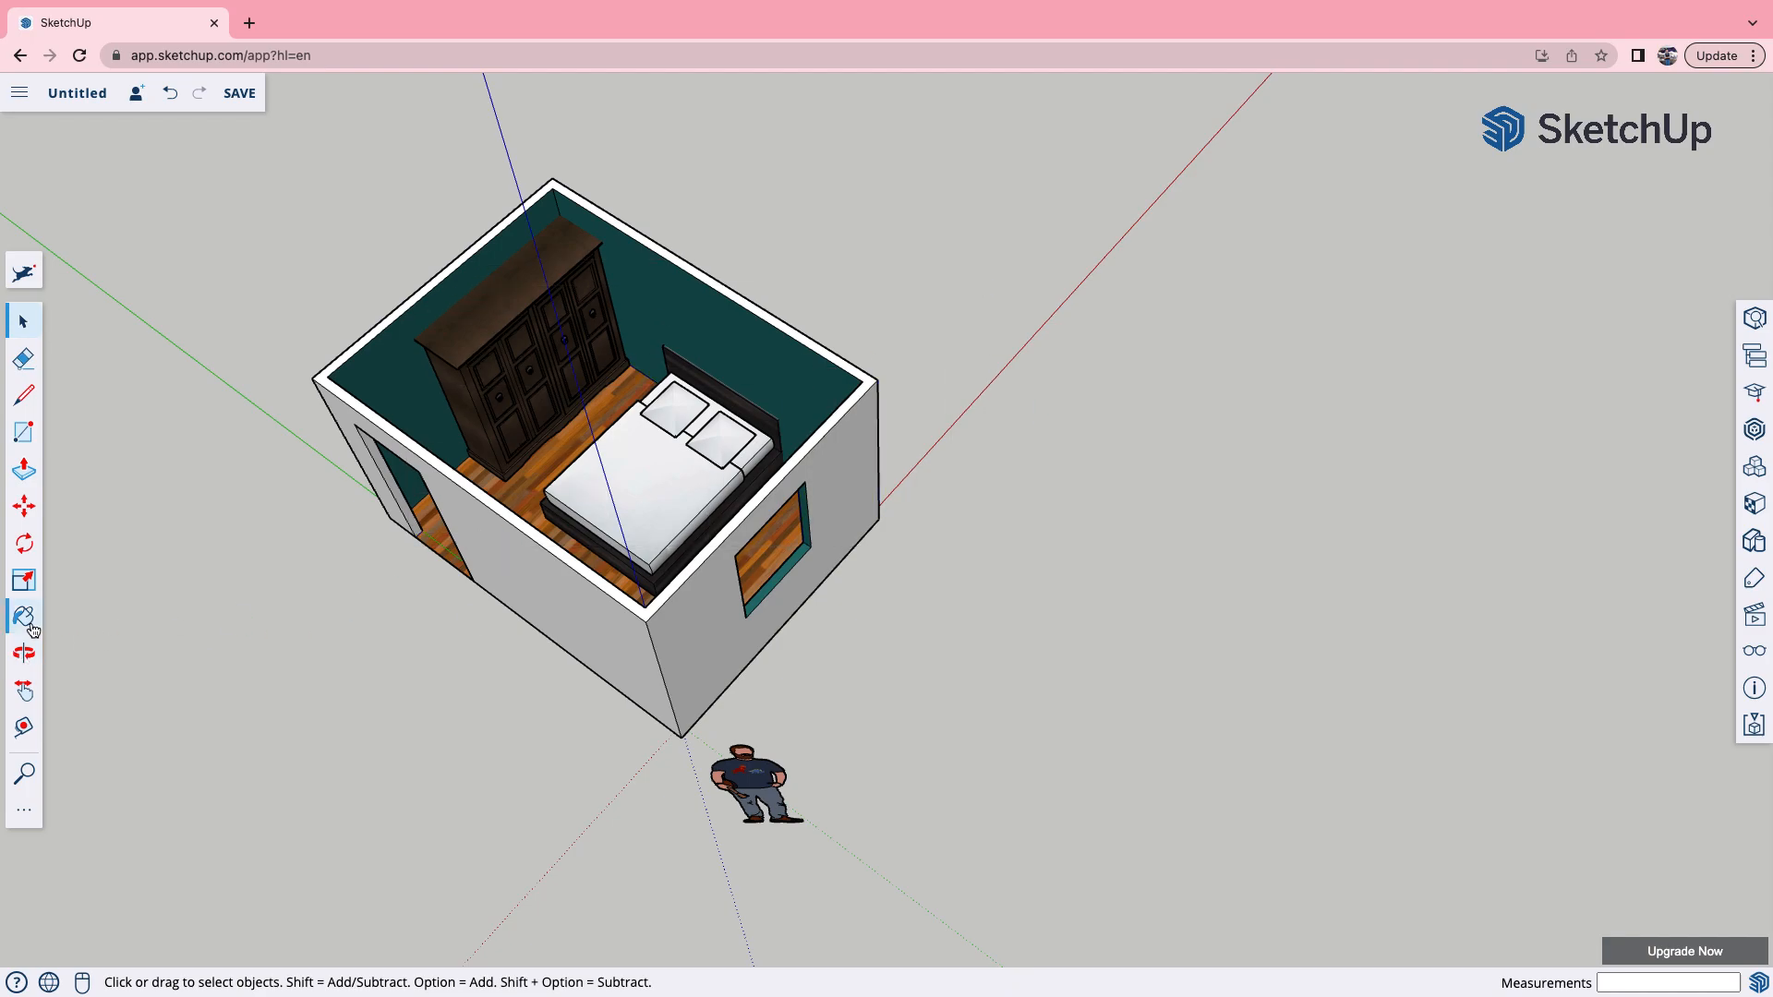
left_click(24, 653)
left_click_drag(647, 443, 348, 728)
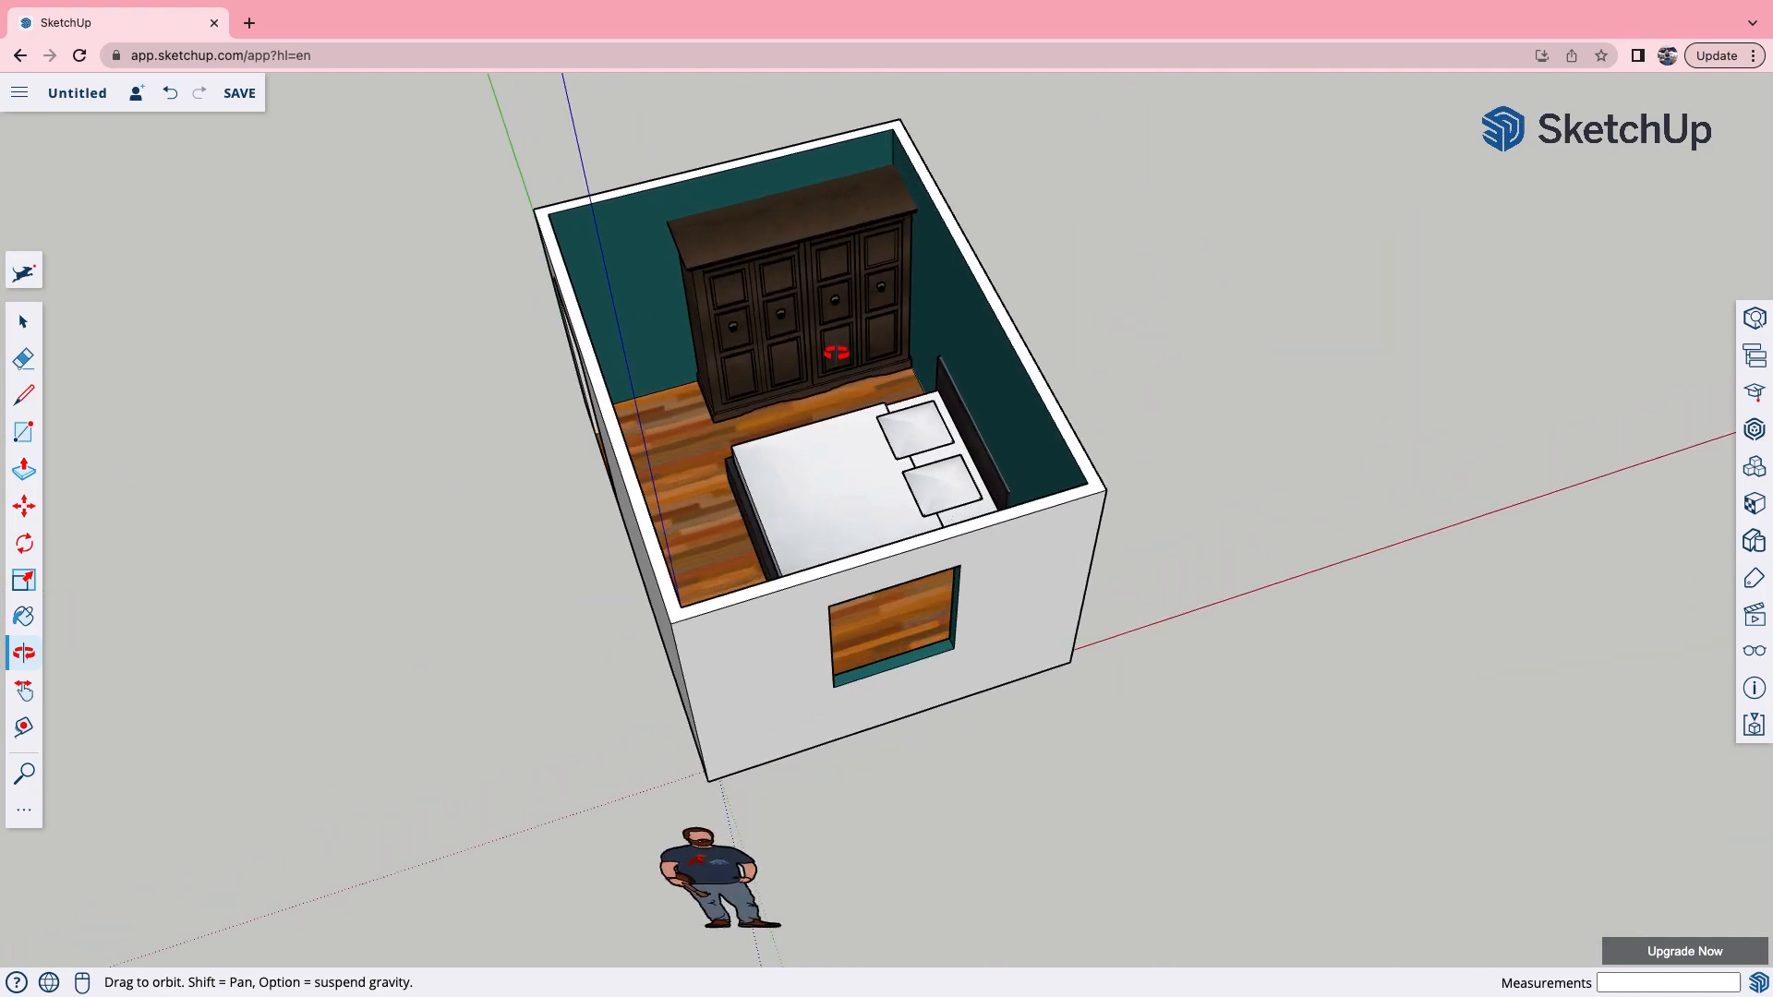
scroll(836, 353, "up", 3)
left_click_drag(835, 490, 792, 372)
scroll(791, 374, "up", 6)
left_click_drag(993, 406, 1195, 340)
scroll(1048, 406, "down", 5)
left_click_drag(1048, 406, 970, 373)
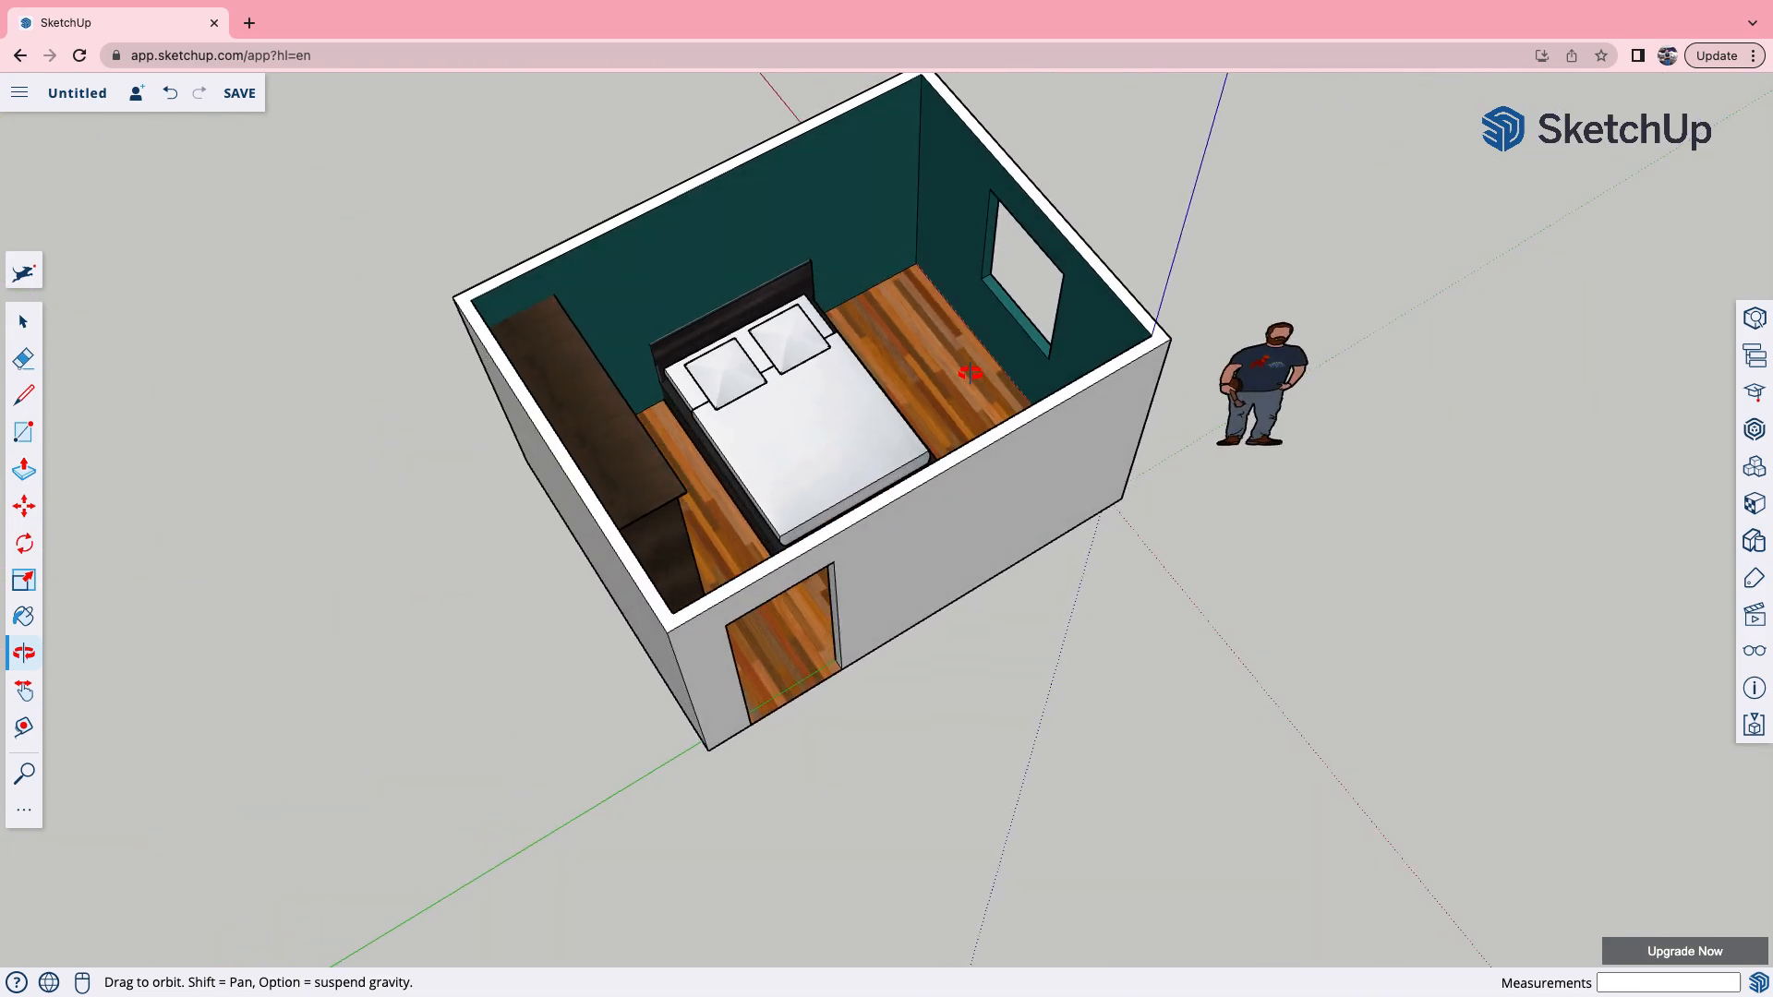
Step: Start a new component search, clearing the old wardrobe query
left_click(1752, 468)
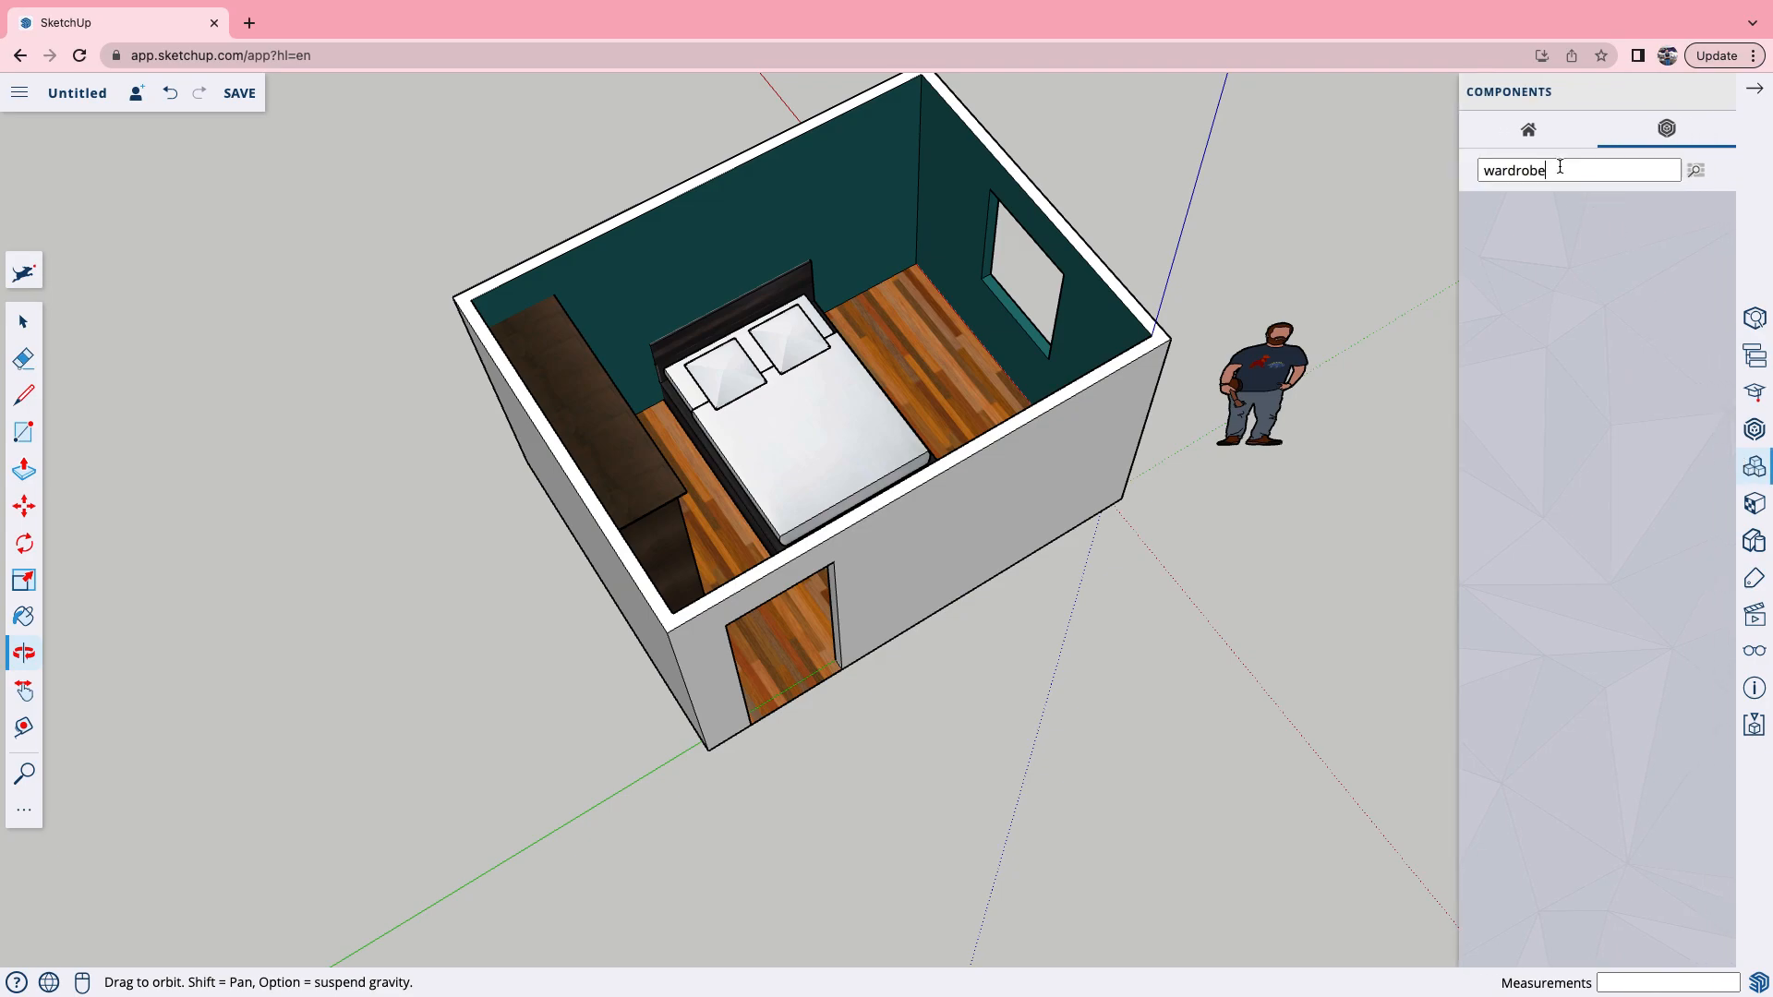
key("BackSpace")
key("BackSpace")
key("BackSpace")
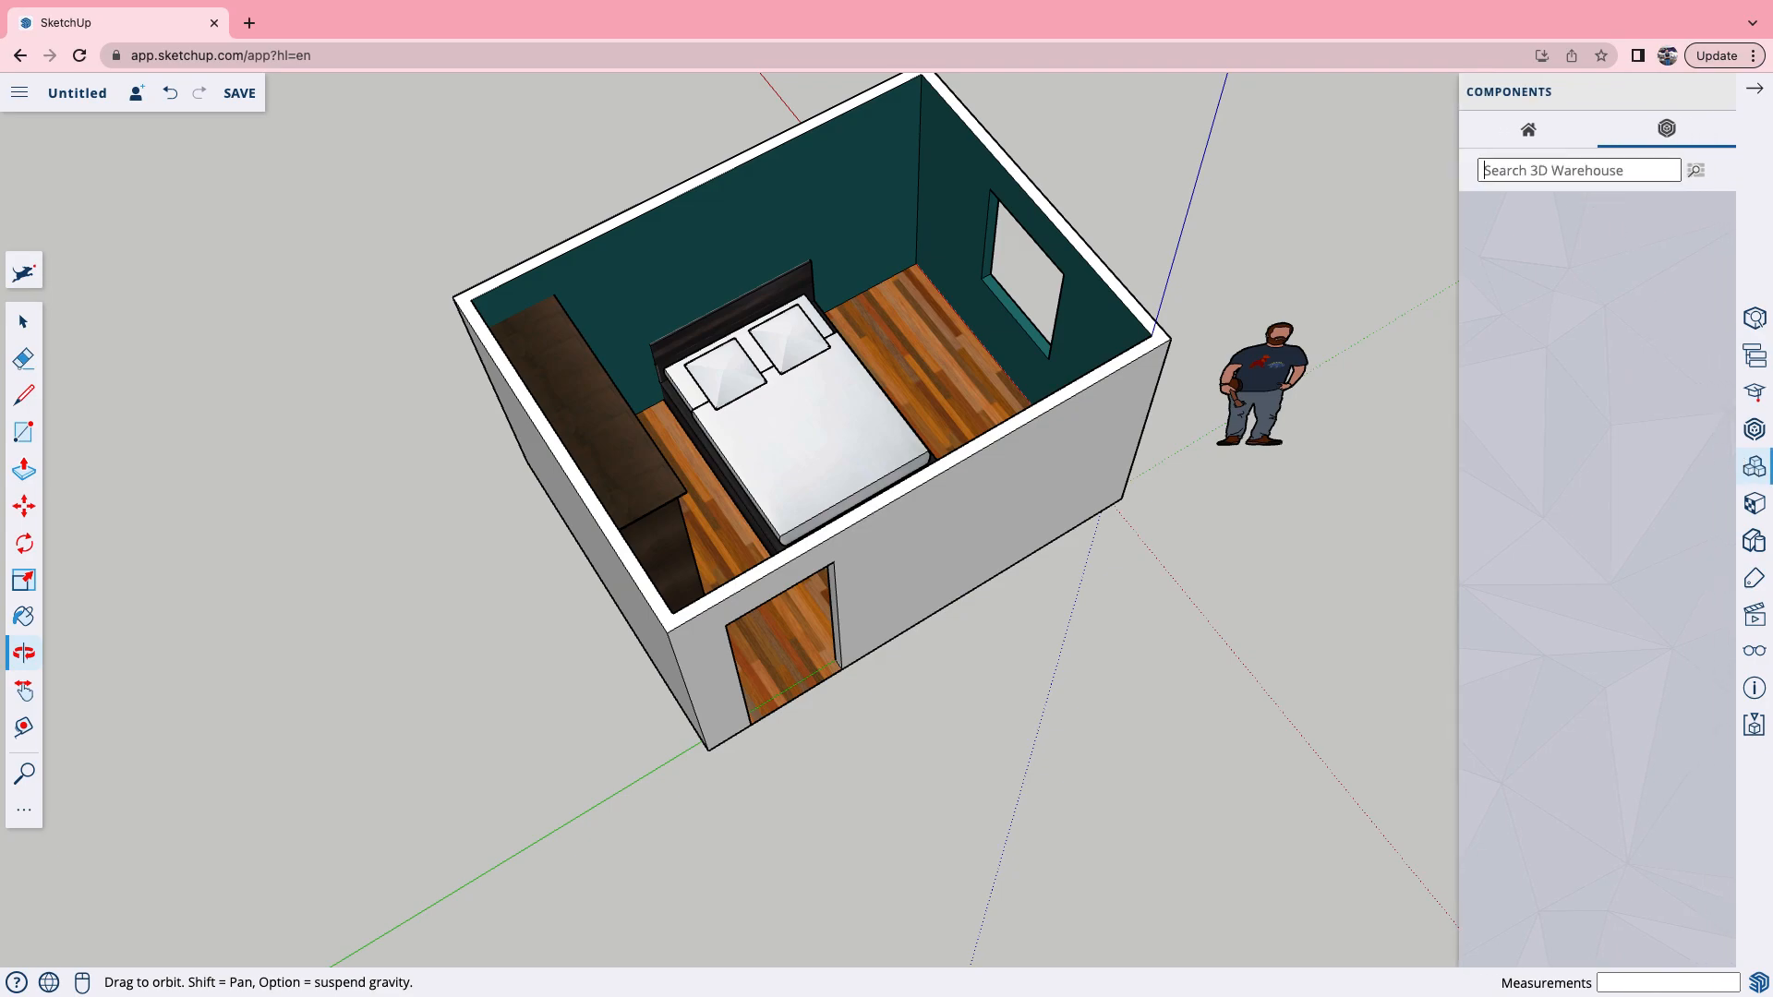
type("locker")
key("Return")
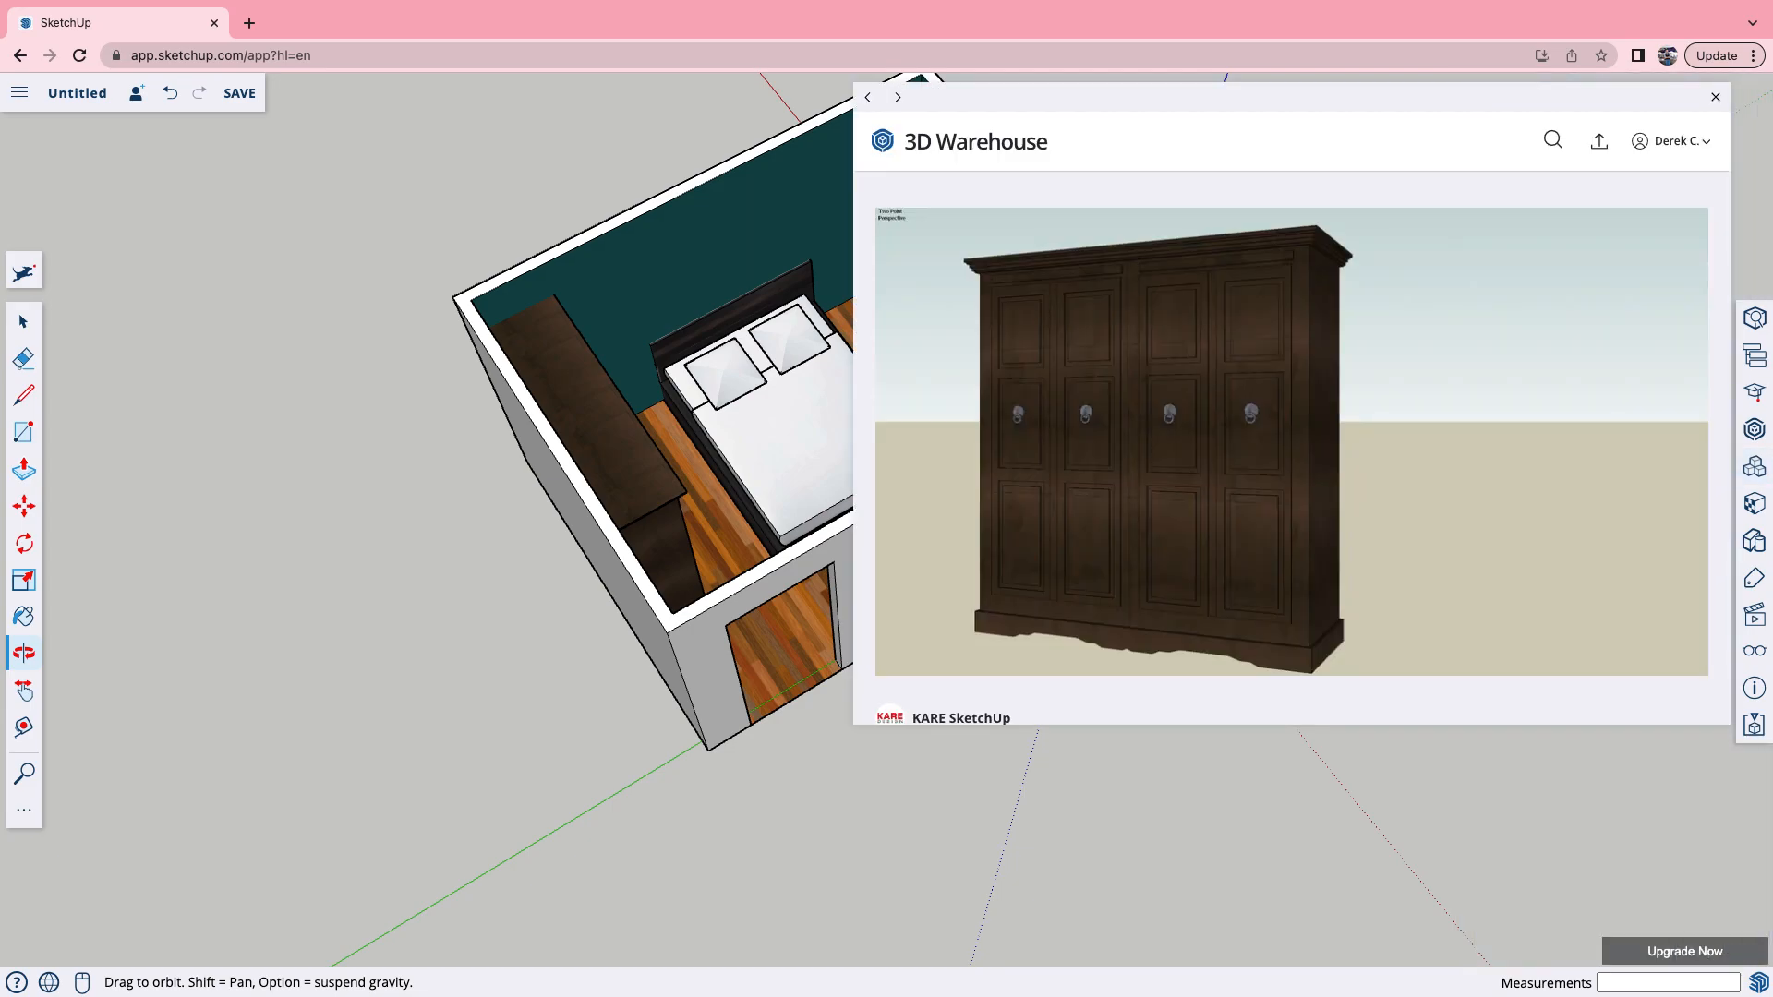
Step: Search 3D Warehouse for 'locker' and browse the 342 results
left_click(1553, 140)
type("lock")
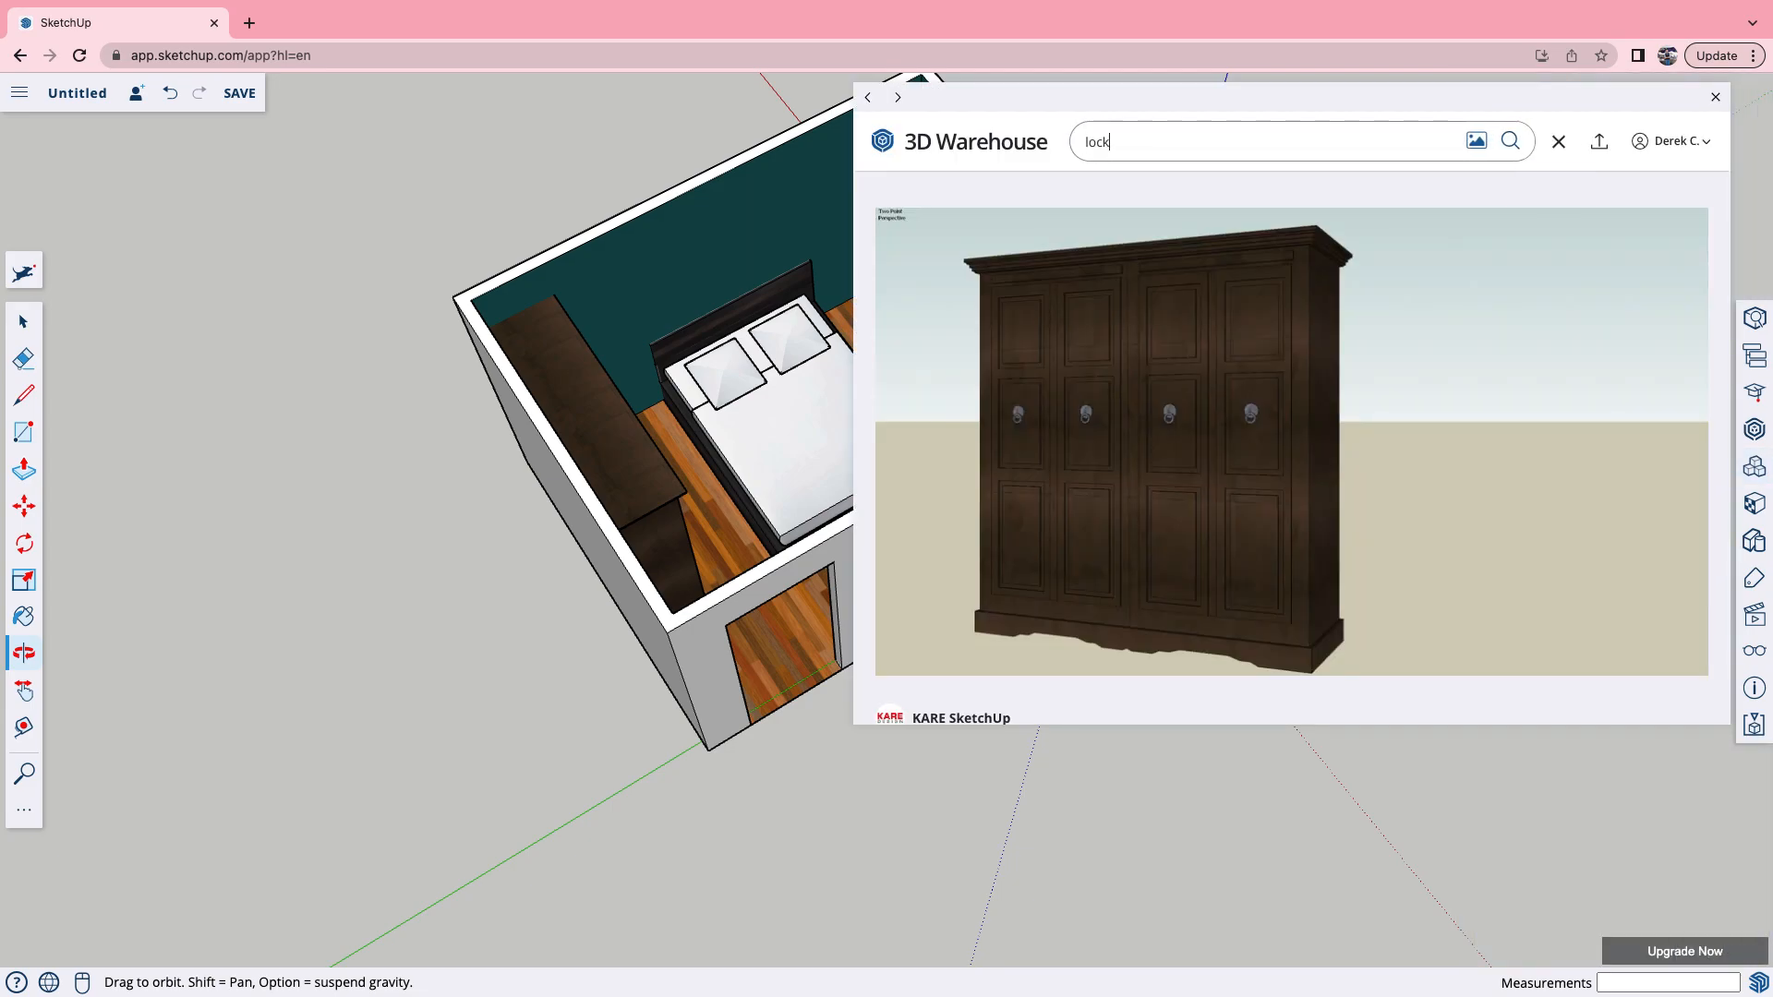
type("er")
key("Return")
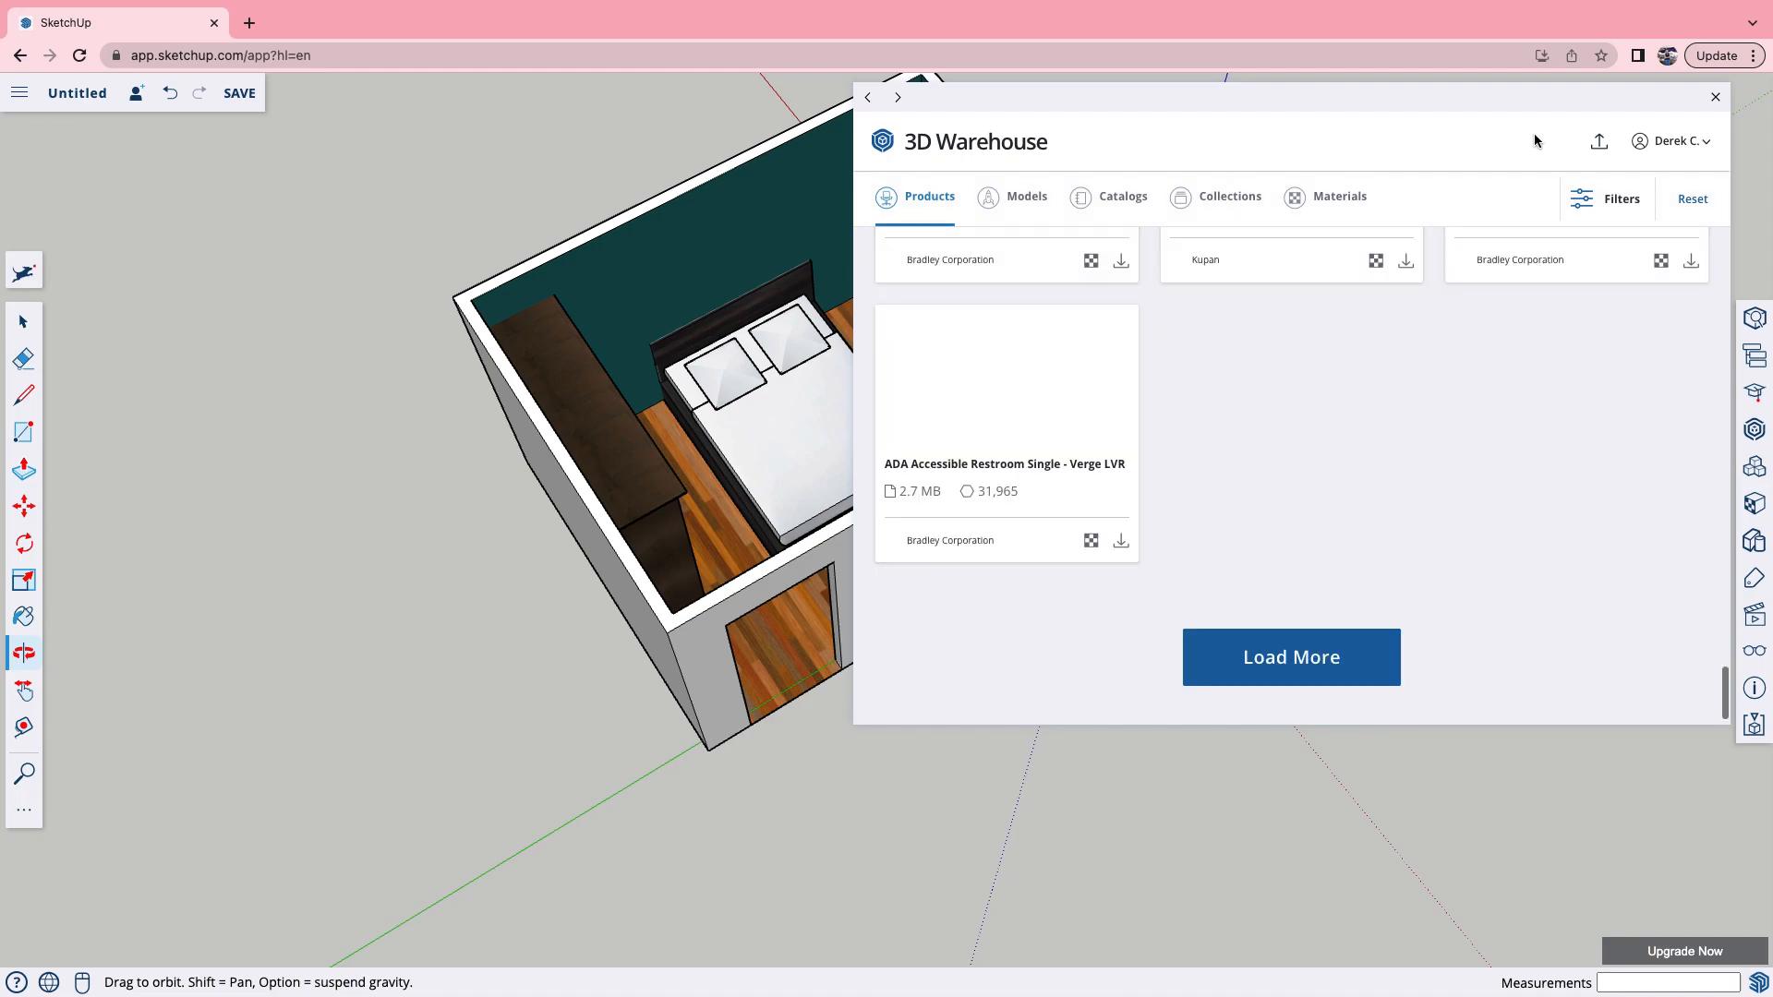
scroll(1295, 427, "up", 3)
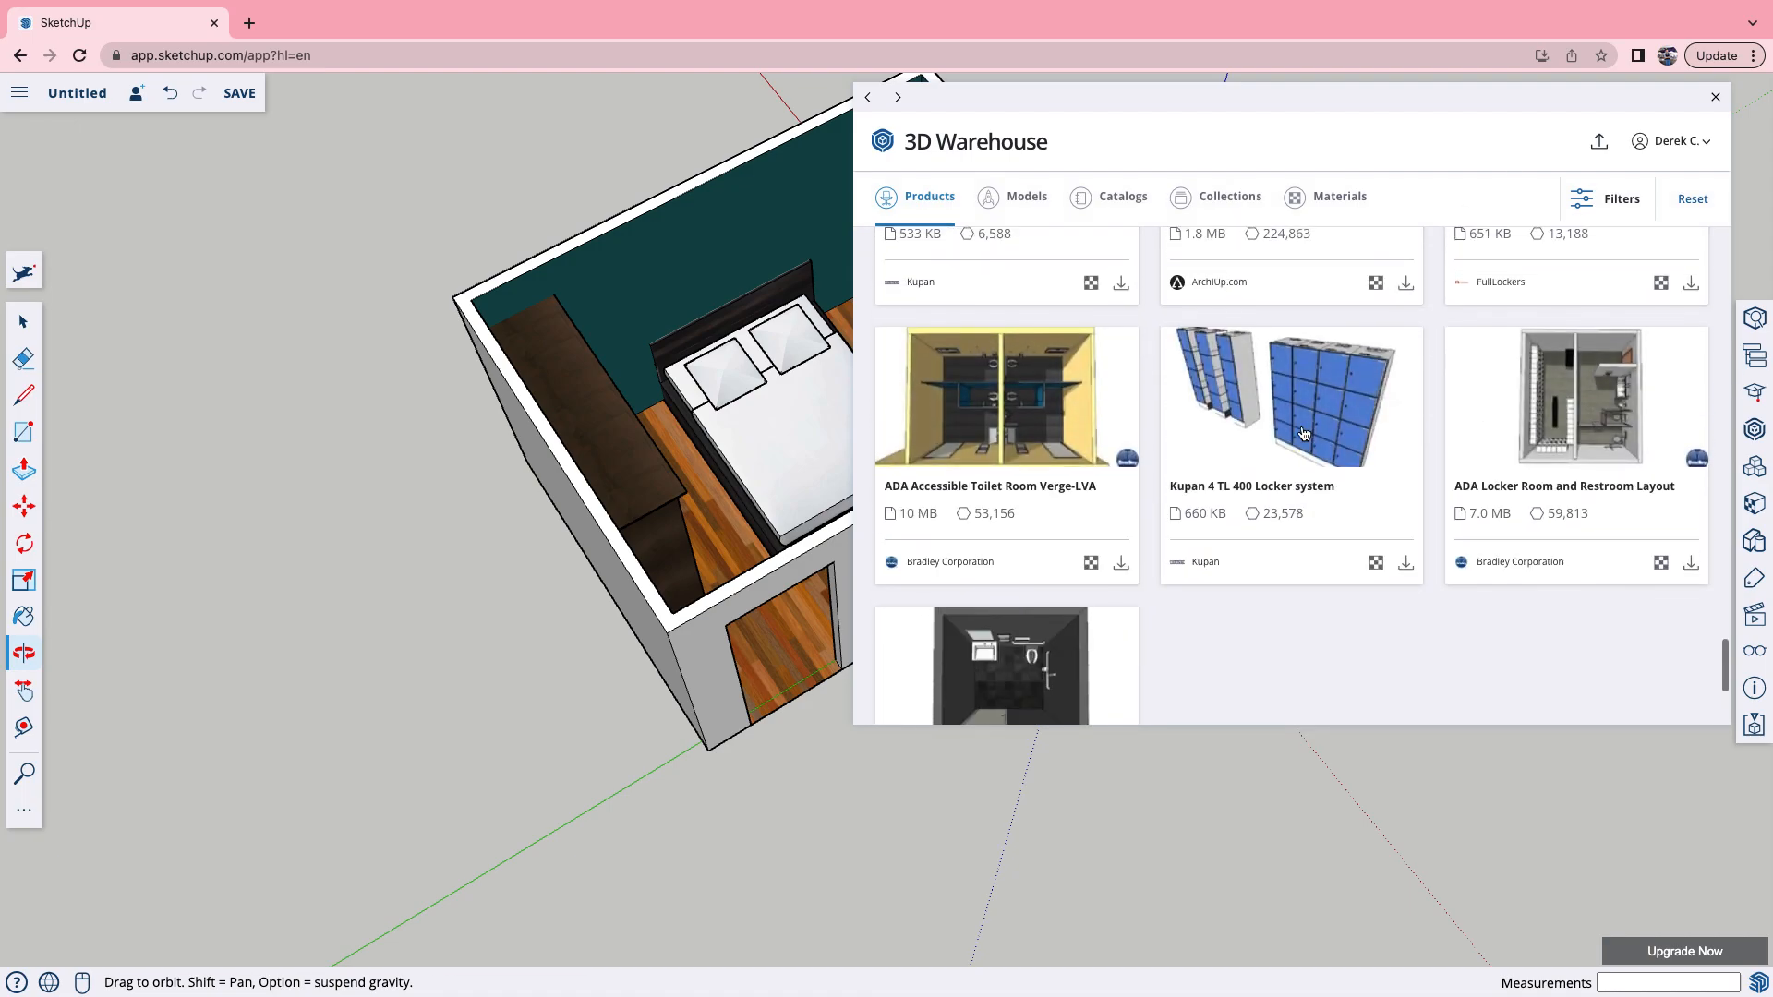
scroll(1302, 434, "up", 10)
scroll(1302, 434, "up", 10)
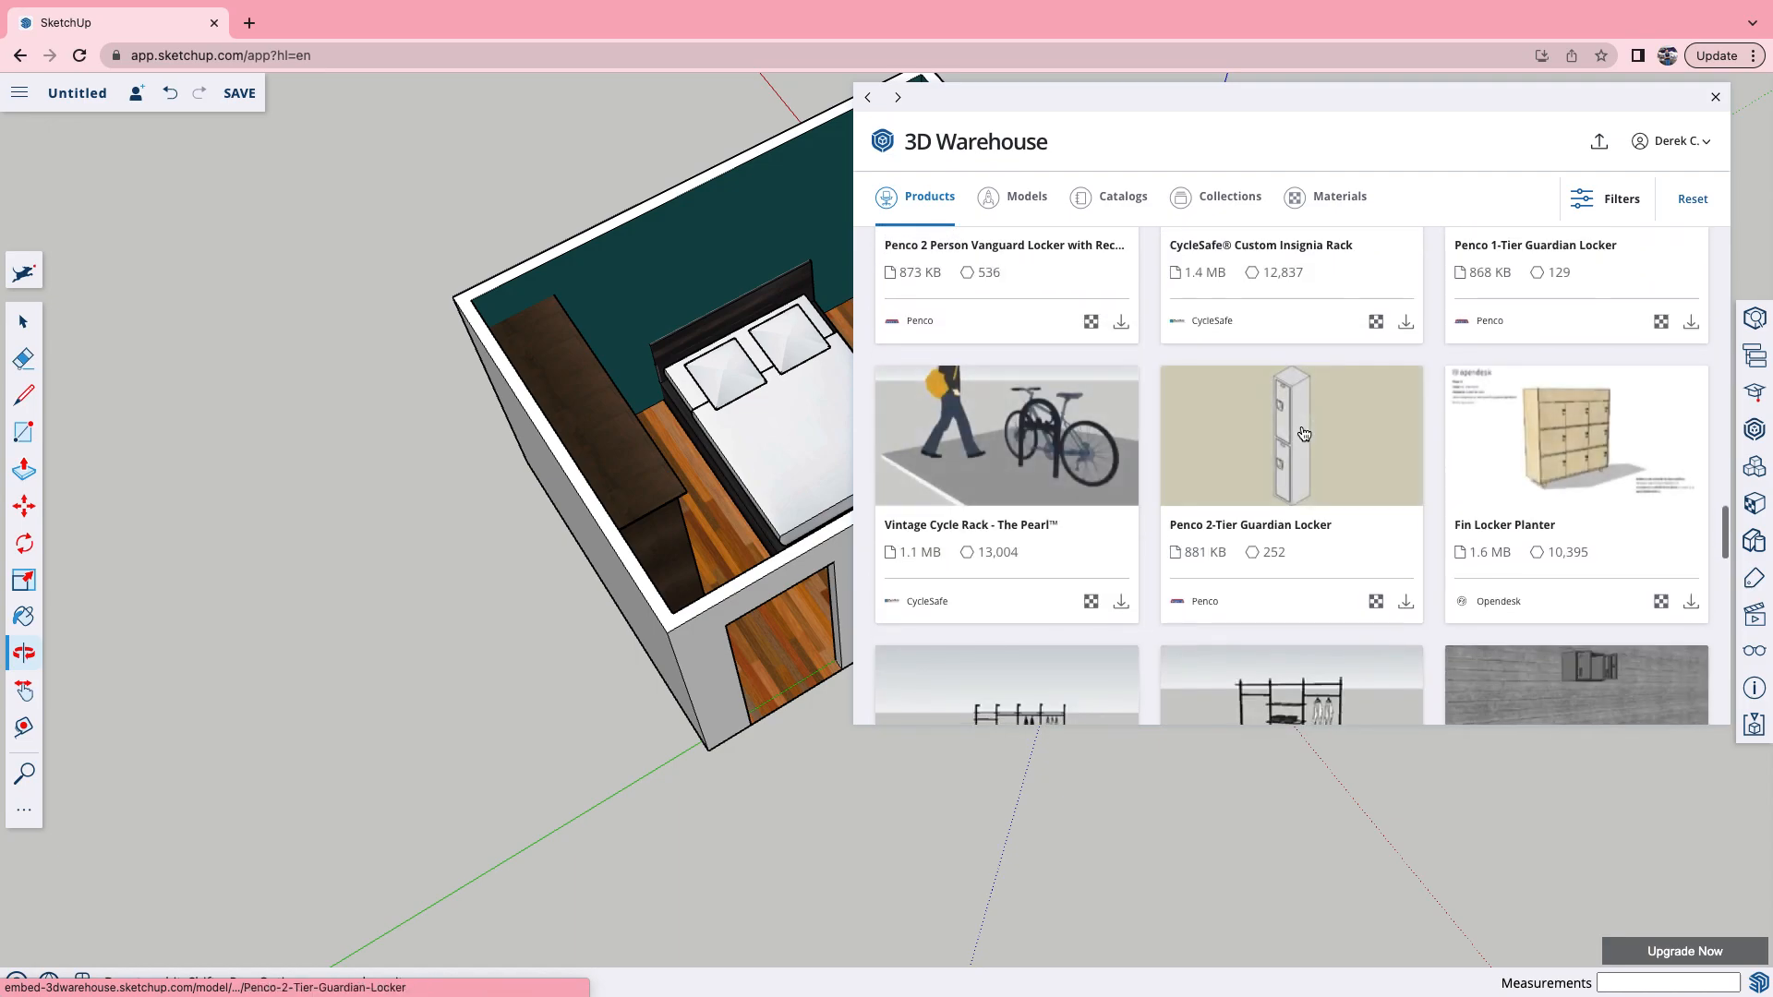
scroll(1303, 434, "up", 6)
scroll(1303, 434, "up", 10)
scroll(1300, 430, "up", 10)
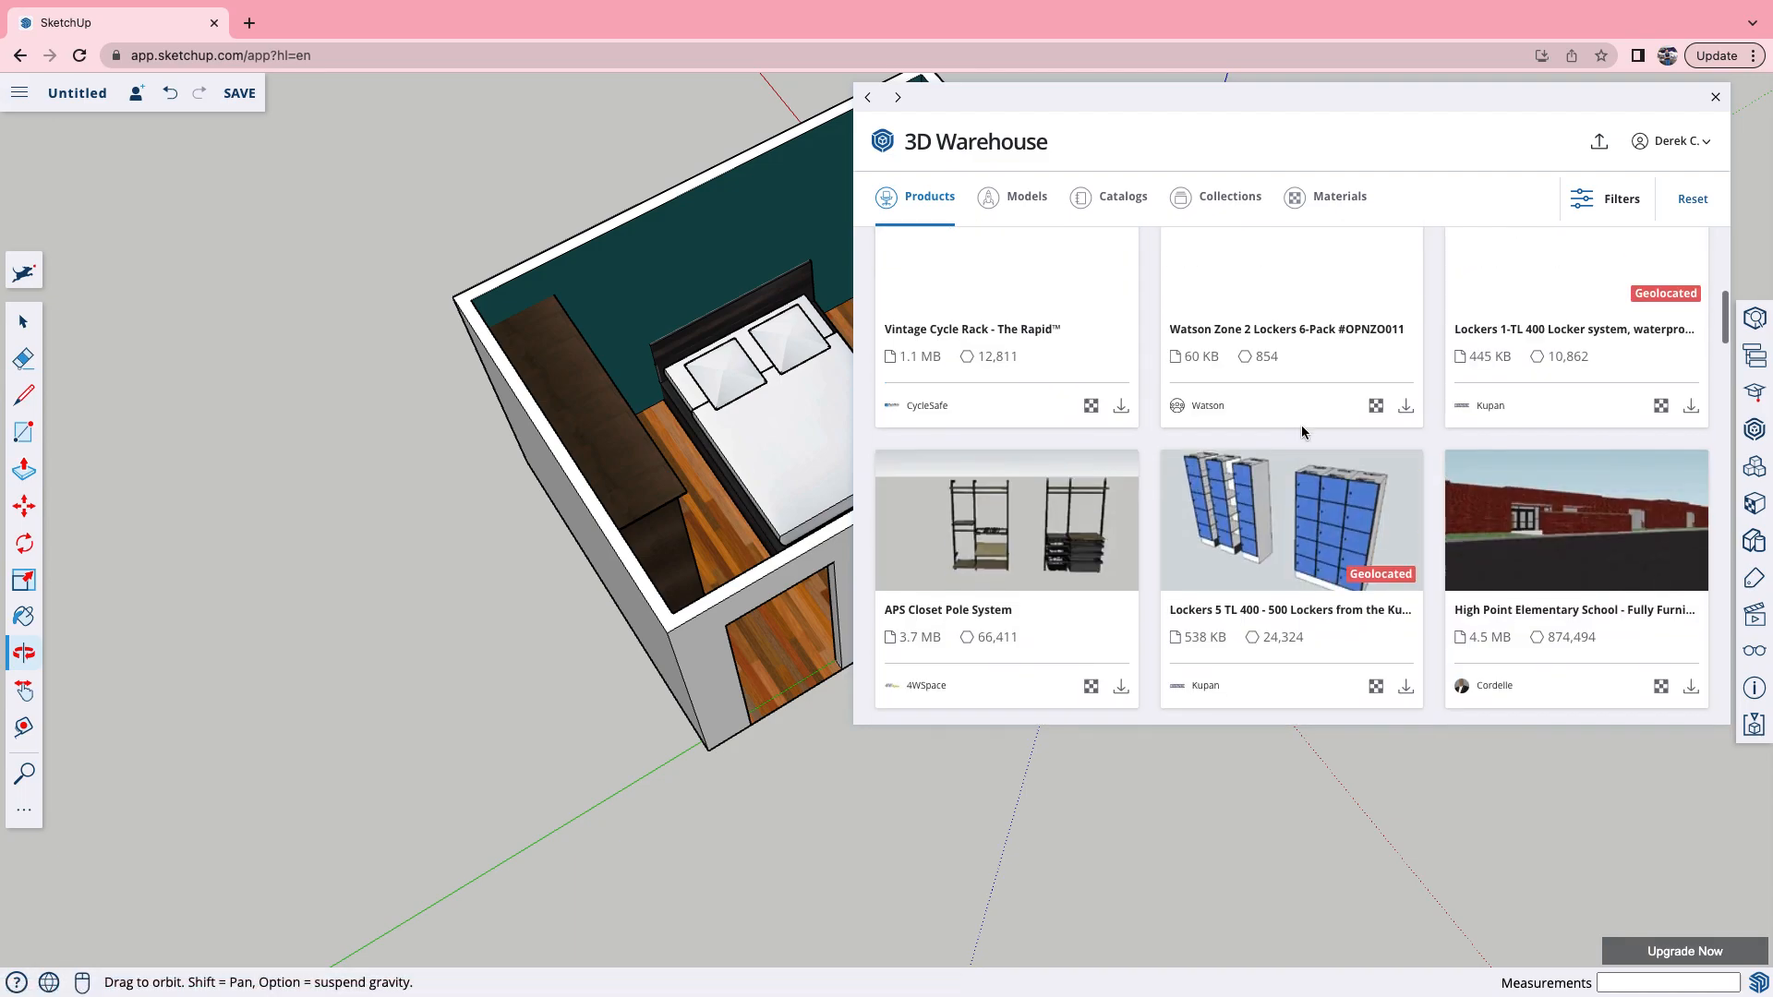
scroll(1300, 430, "up", 8)
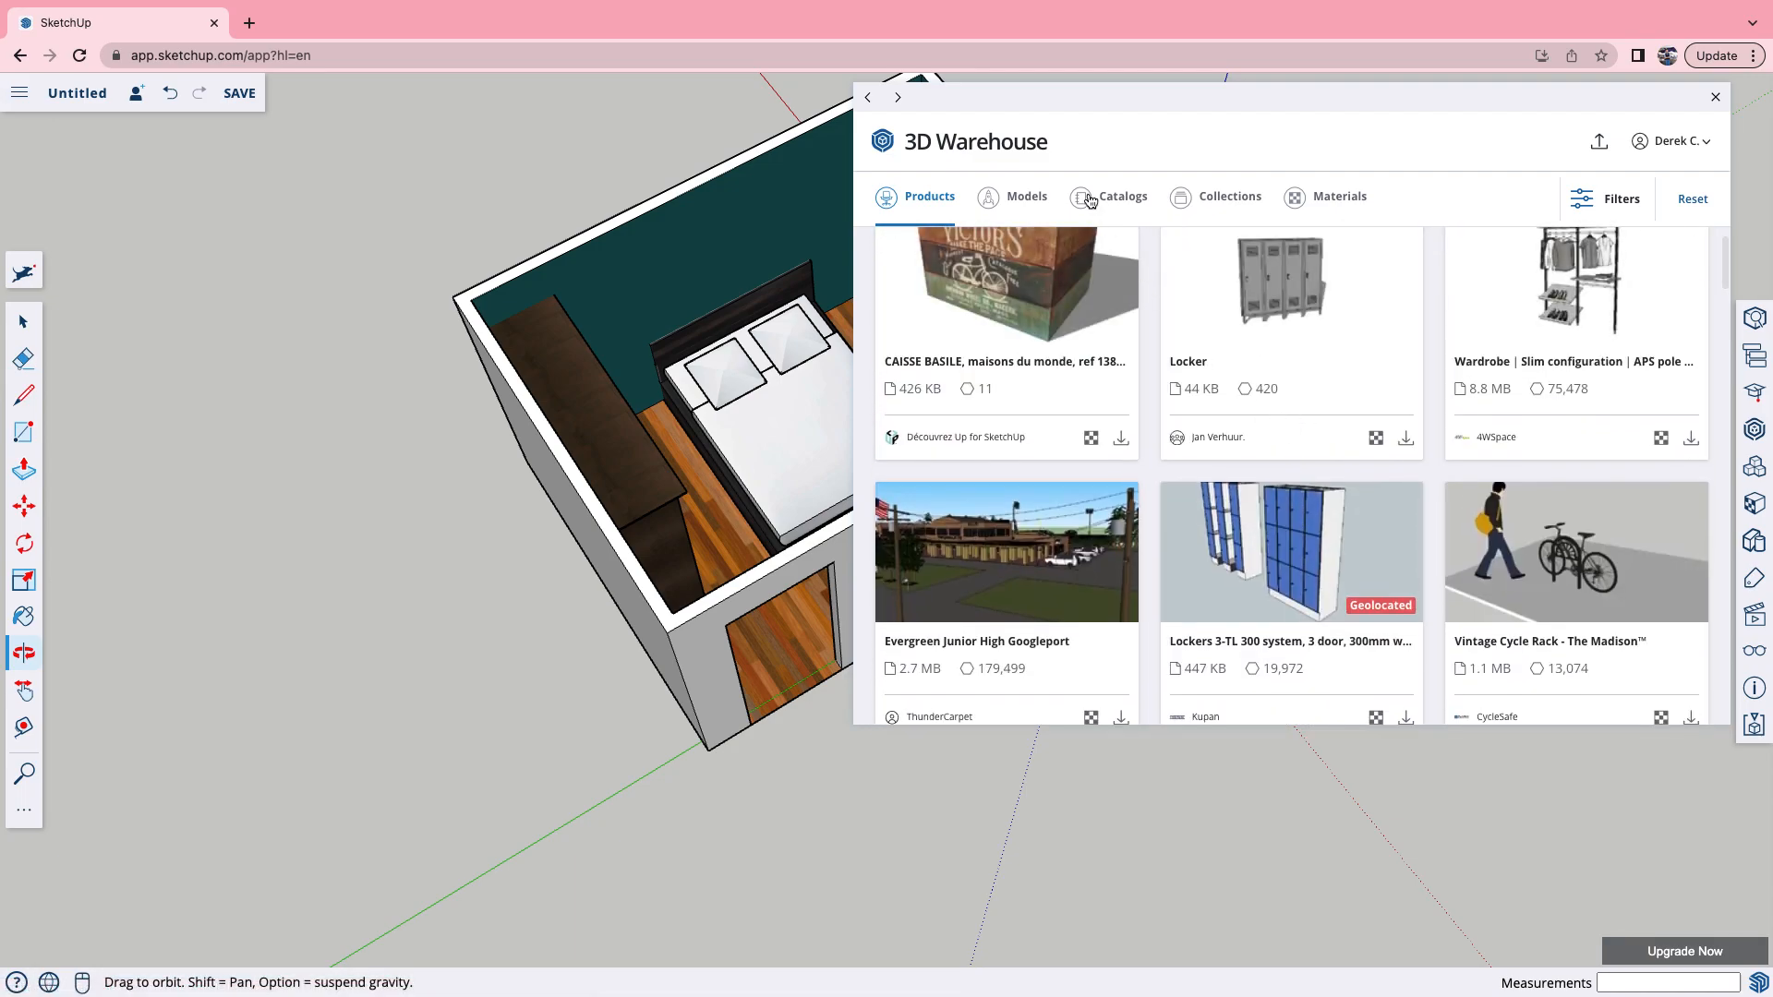
scroll(1394, 207, "up", 6)
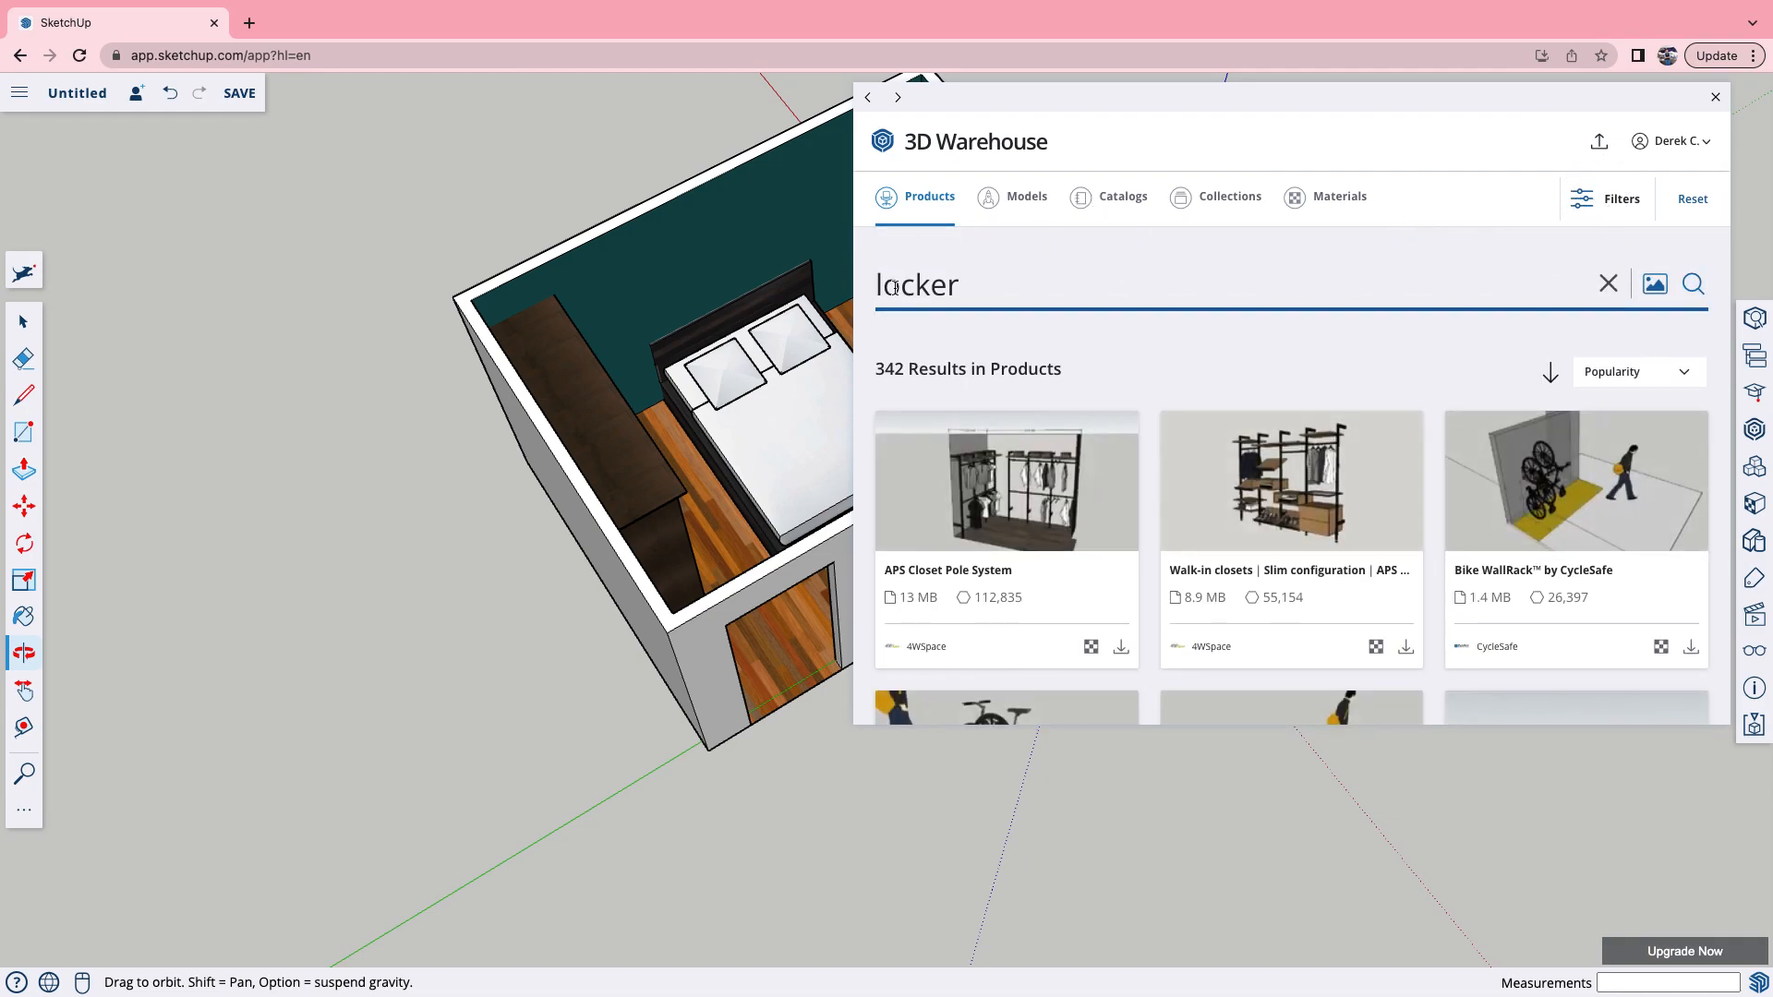
Step: Refine the search to 'bedside locker', then 'bedside unit', browsing the results
type("bed")
key("BackSpace")
type("side")
key("Return")
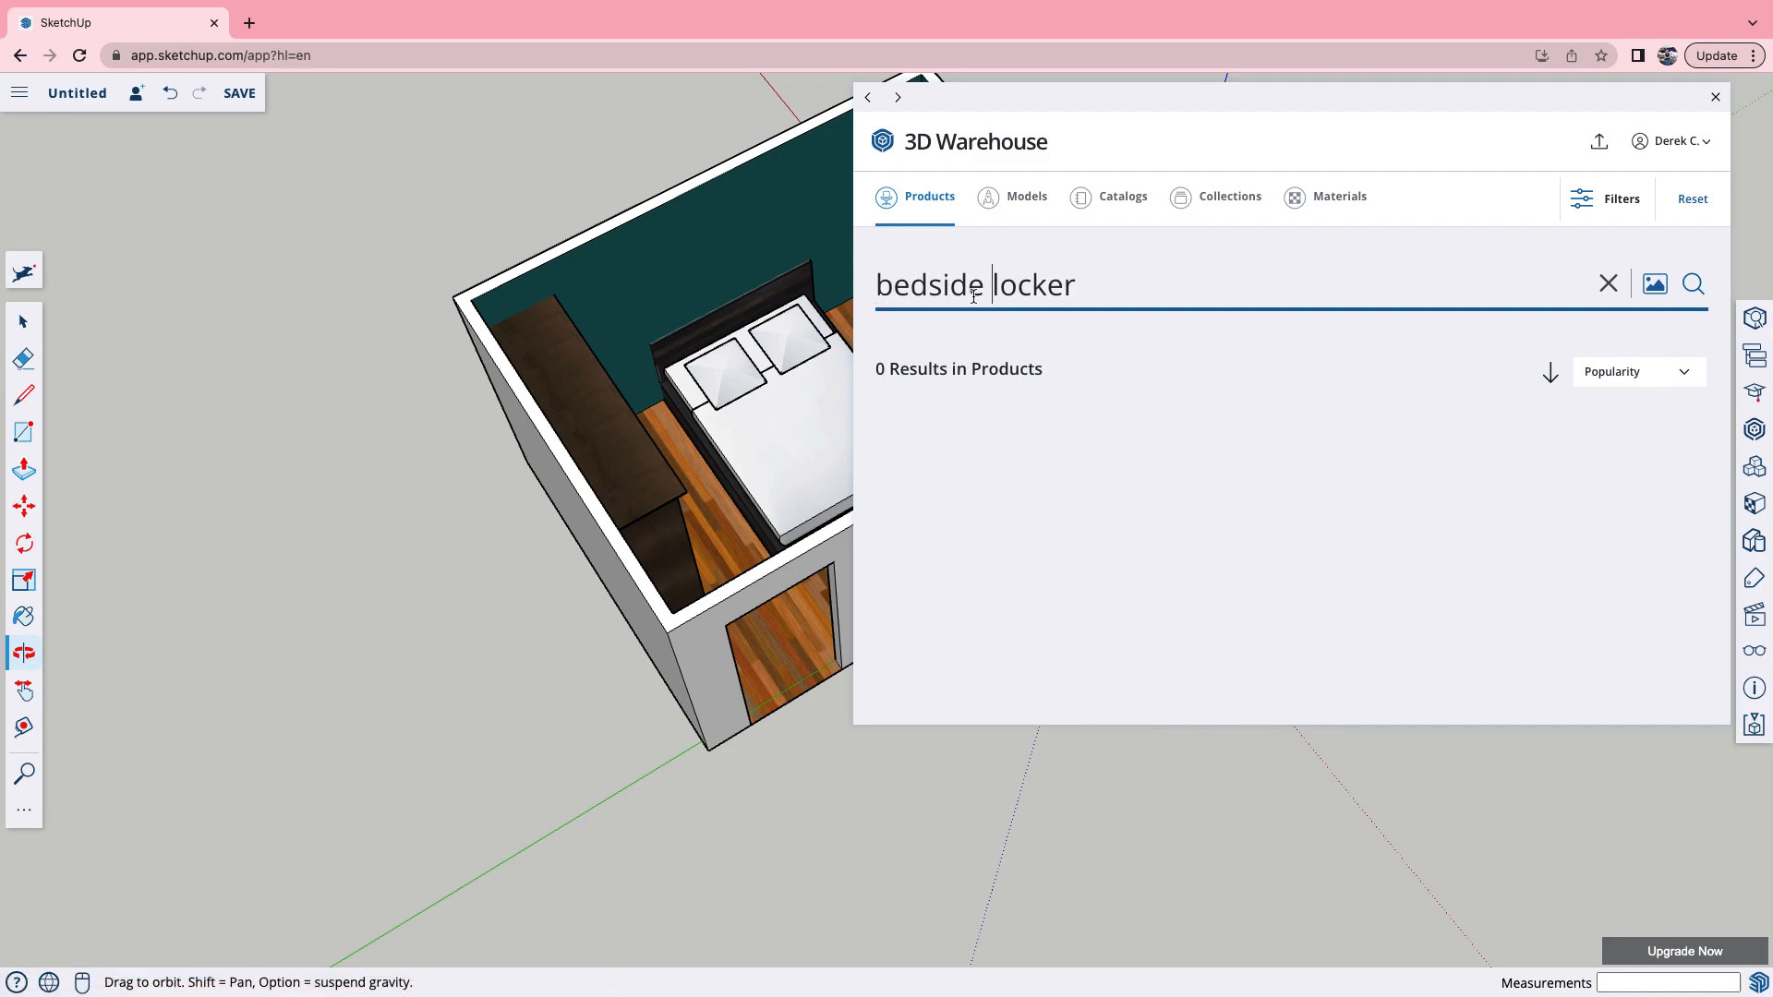
left_click_drag(982, 290, 1122, 283)
key("BackSpace")
key("Return")
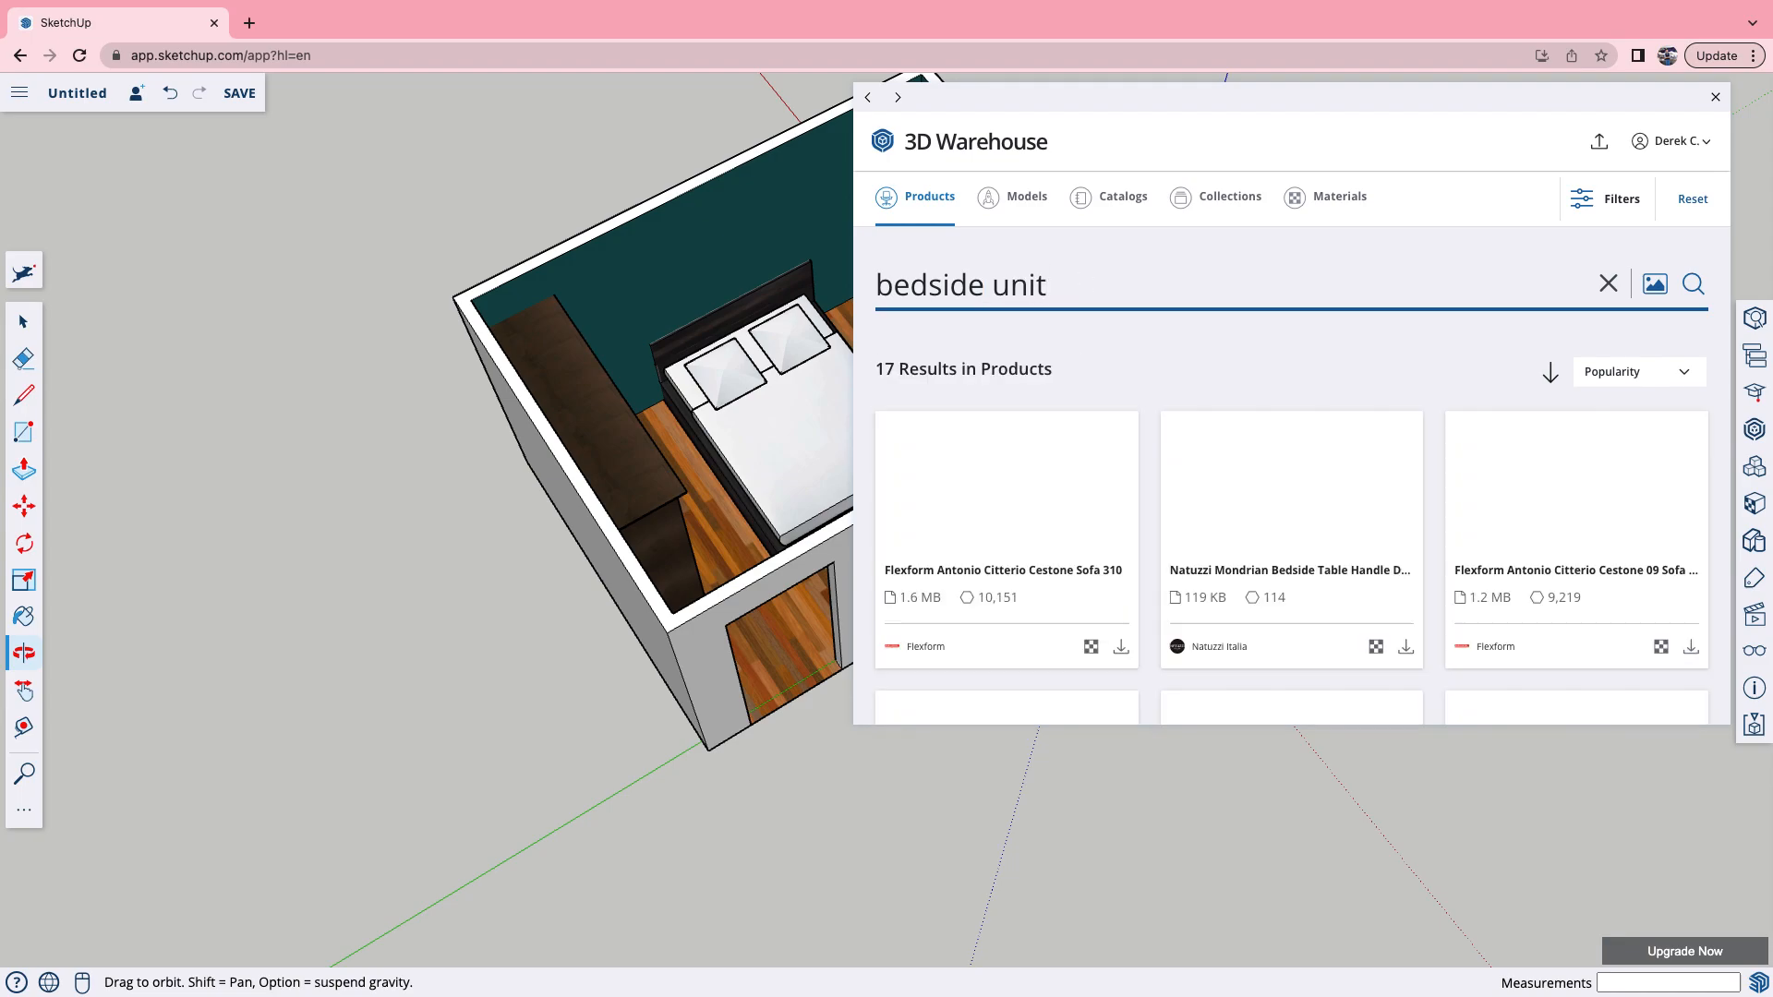
scroll(1204, 401, "down", 6)
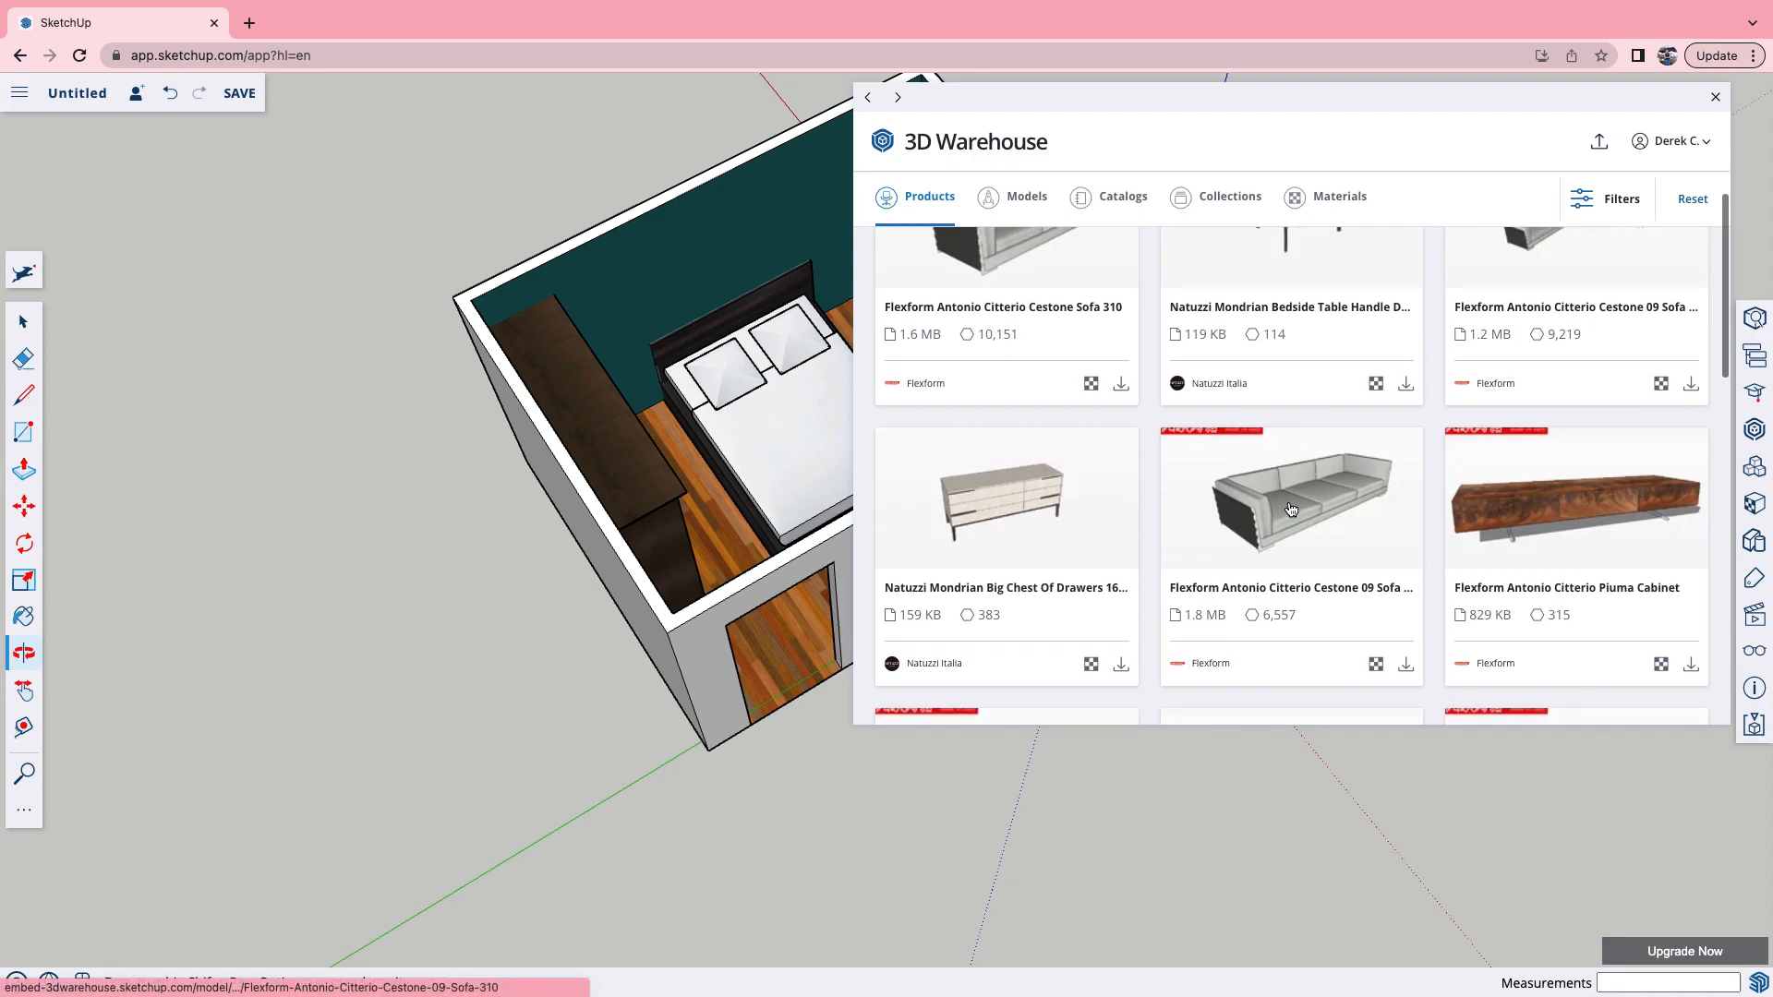
scroll(1291, 513, "down", 2)
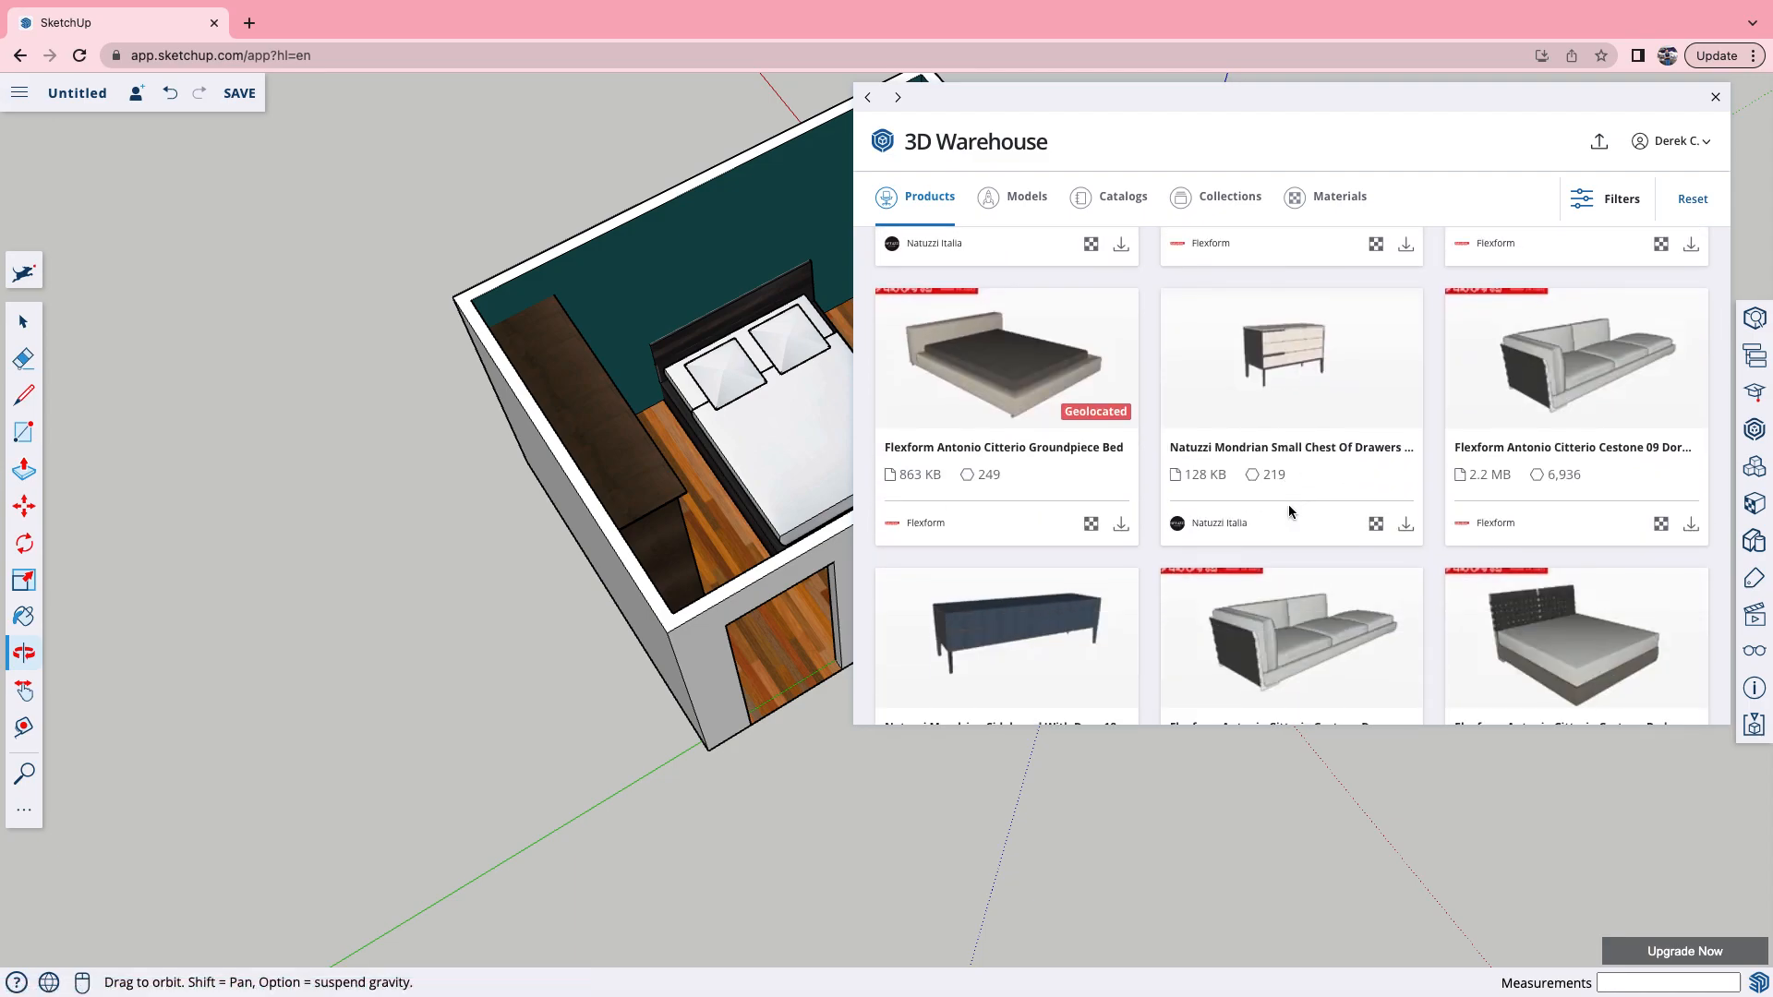
scroll(1290, 511, "down", 8)
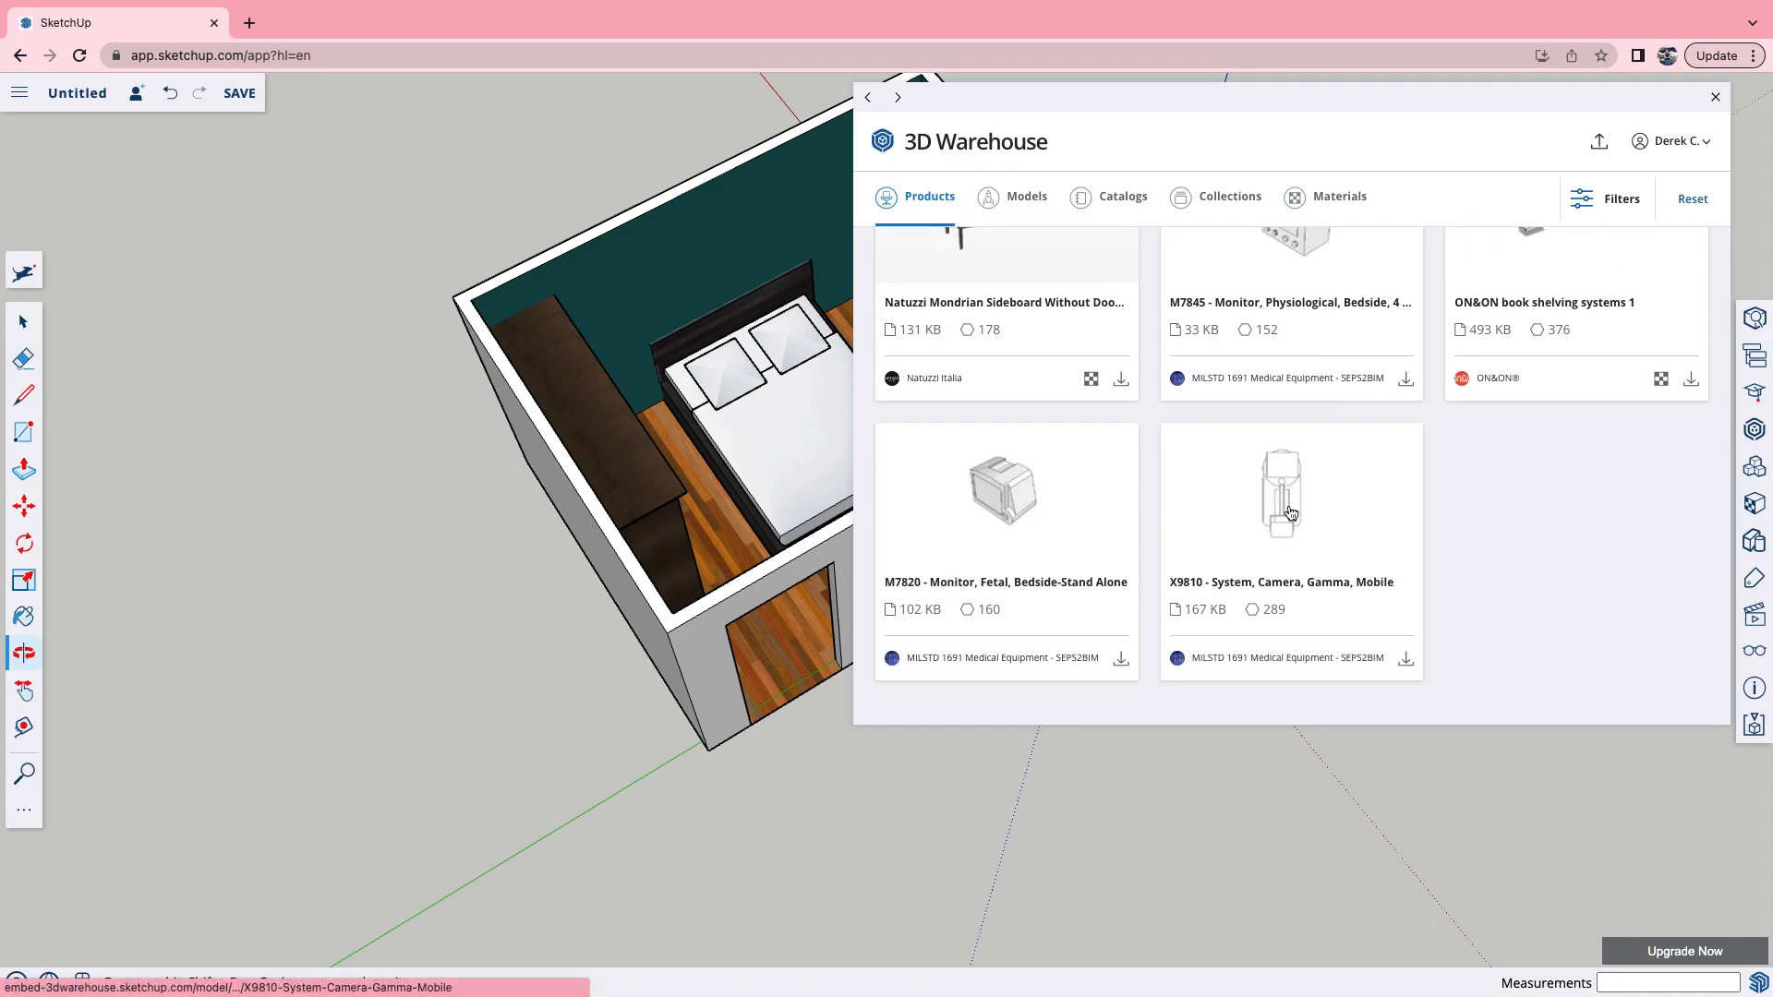
scroll(1076, 300, "up", 15)
Step: Search 'bedside table', then 'bedside drawer', scrolling the 70 nightstand results
left_click_drag(989, 282, 1154, 284)
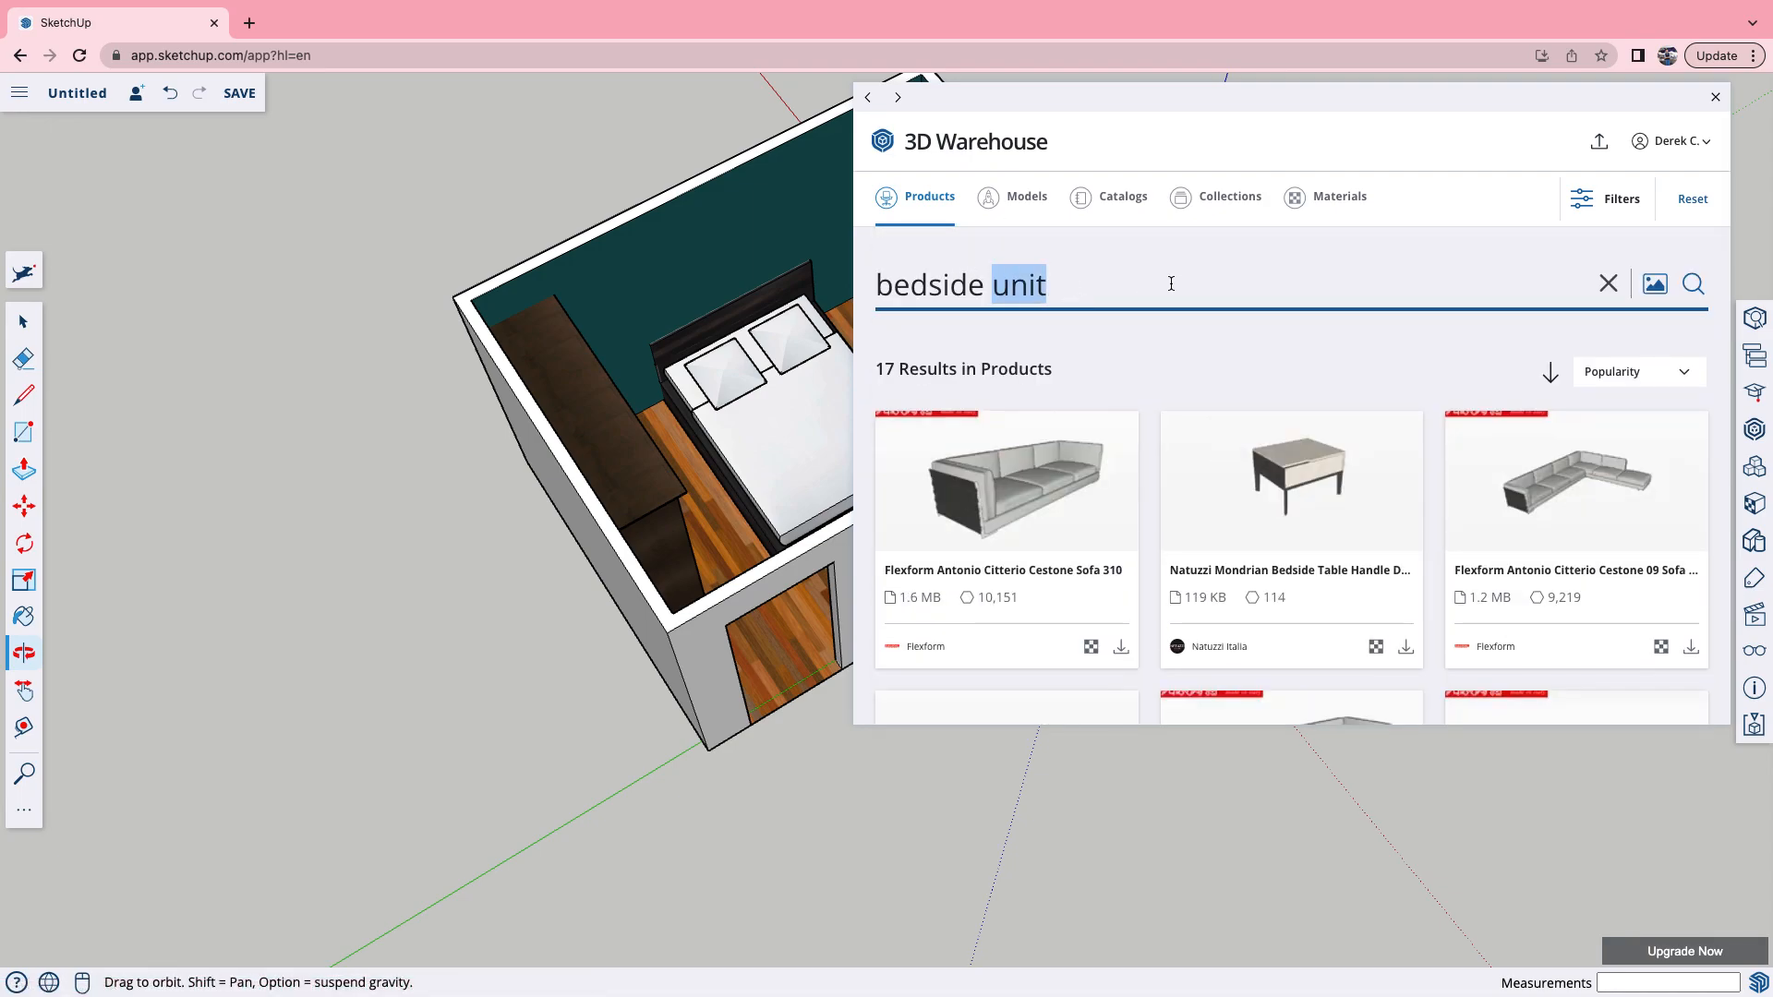
type("table")
key("Return")
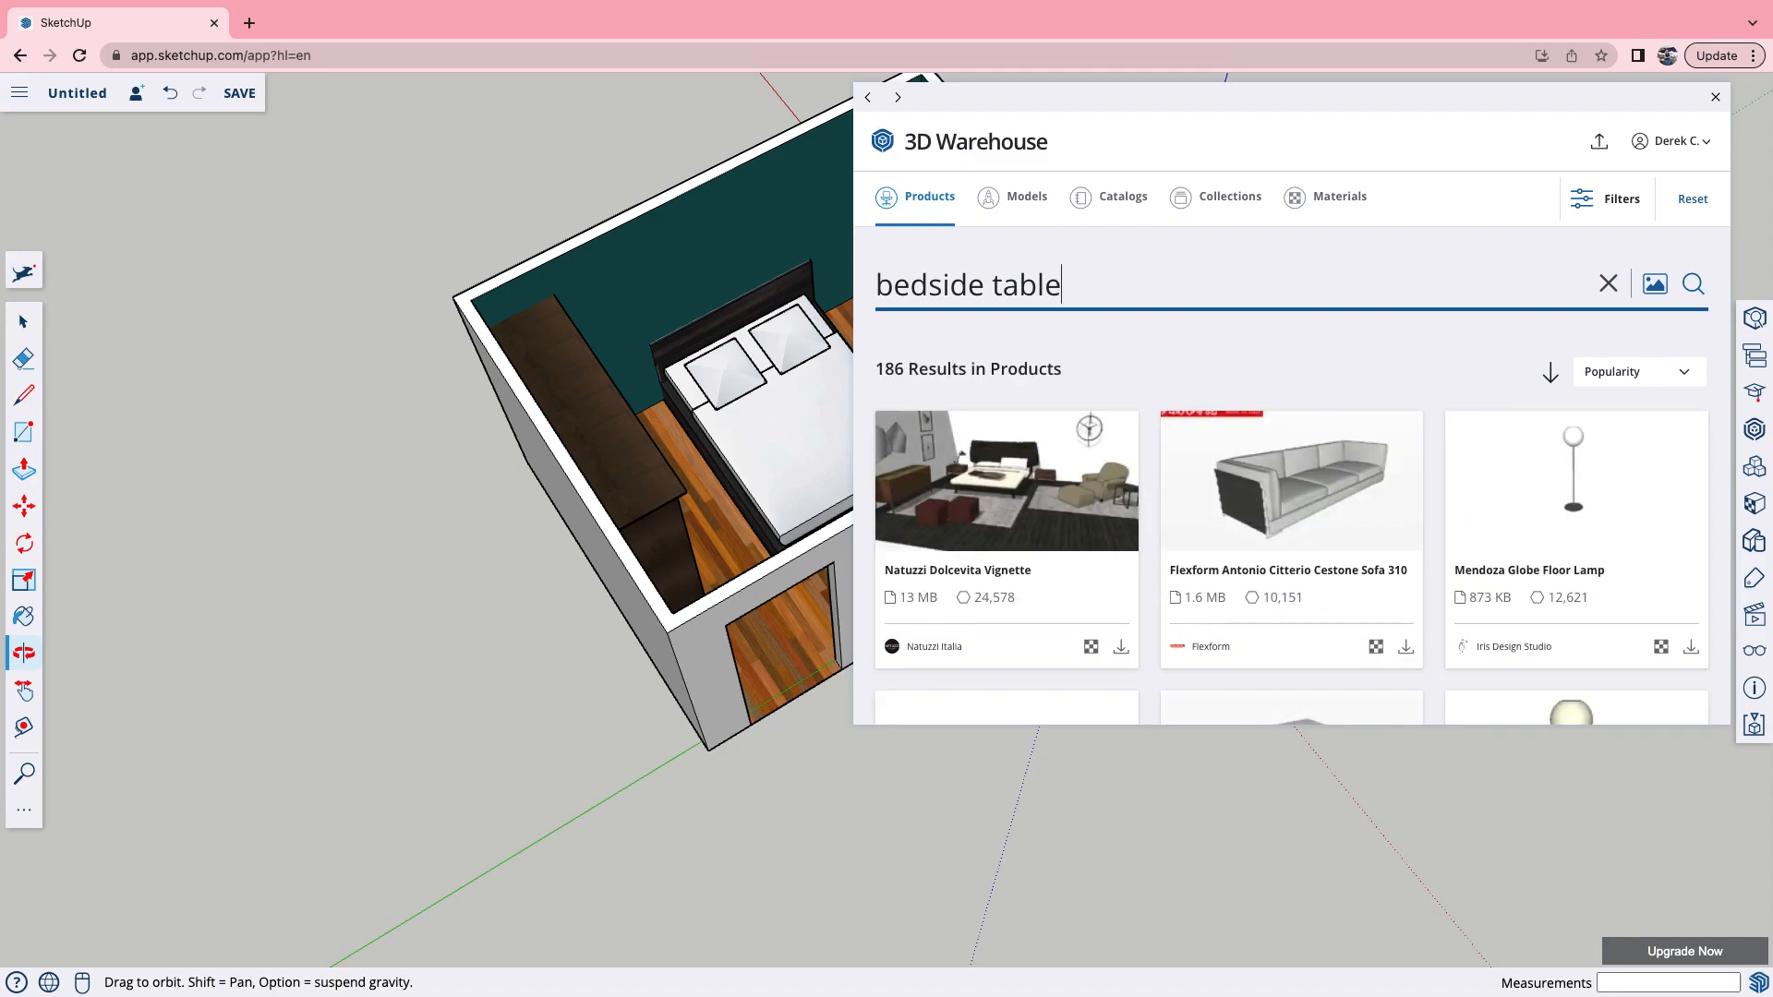
scroll(1148, 381, "down", 4)
scroll(1013, 231, "up", 5)
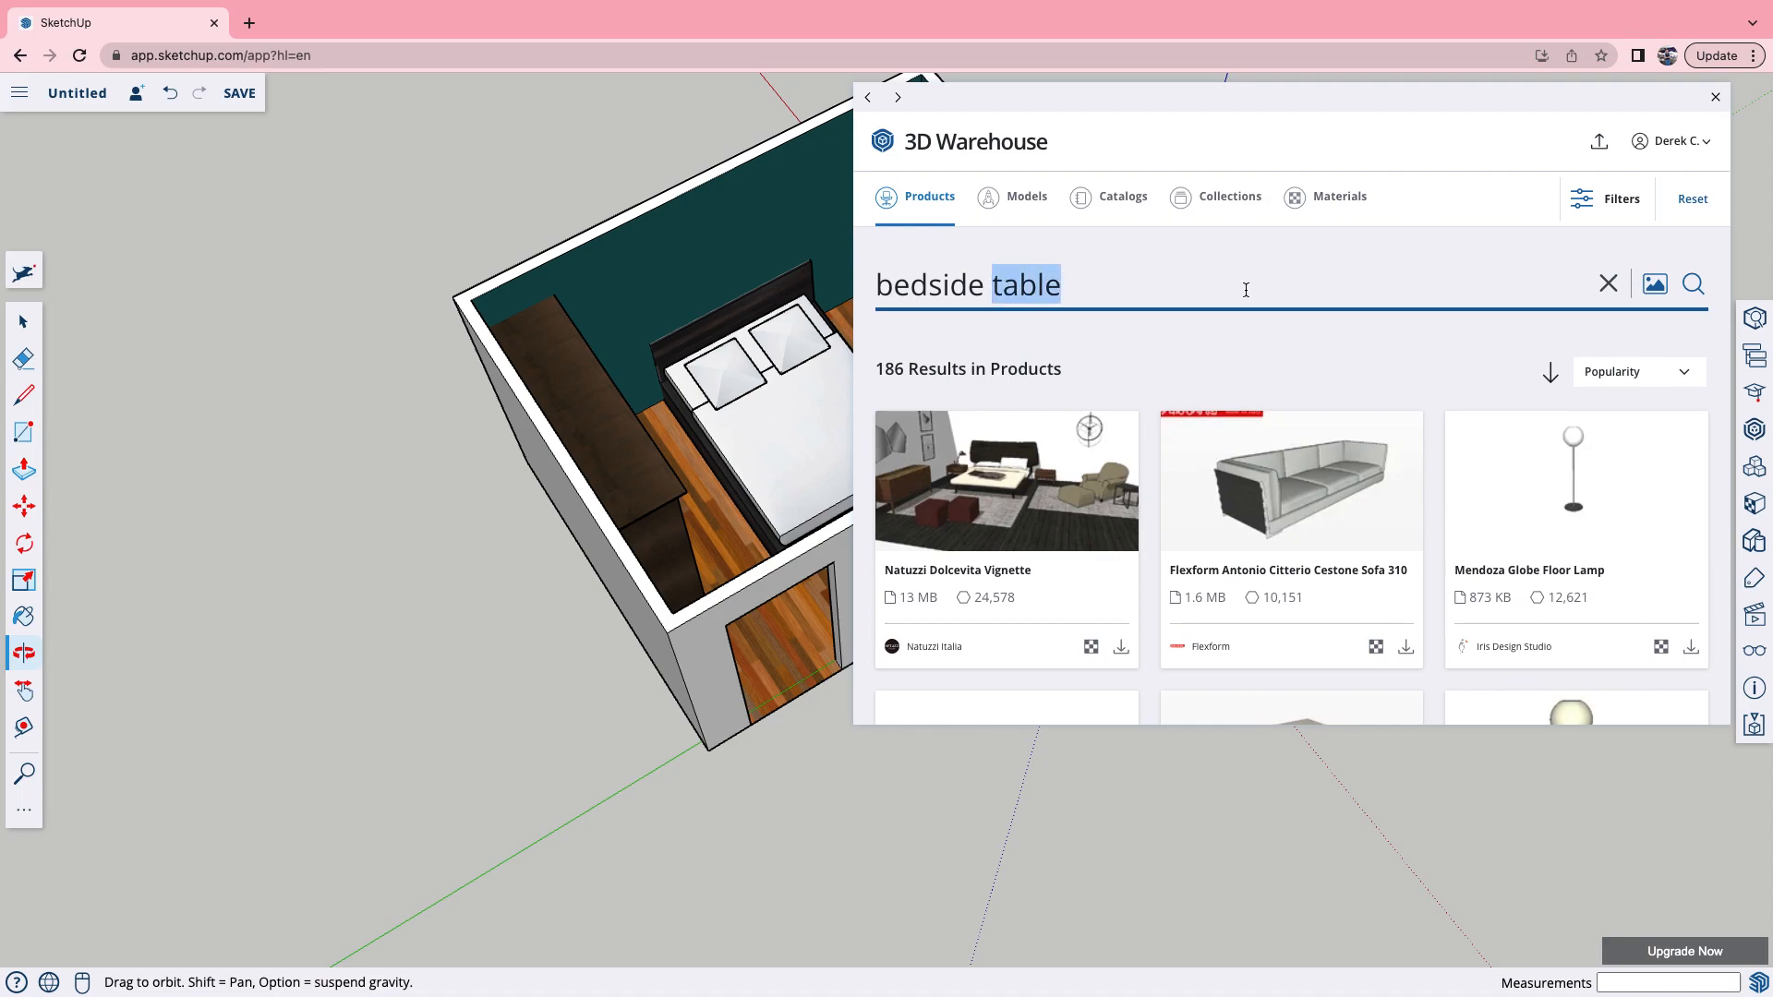
type("drawer")
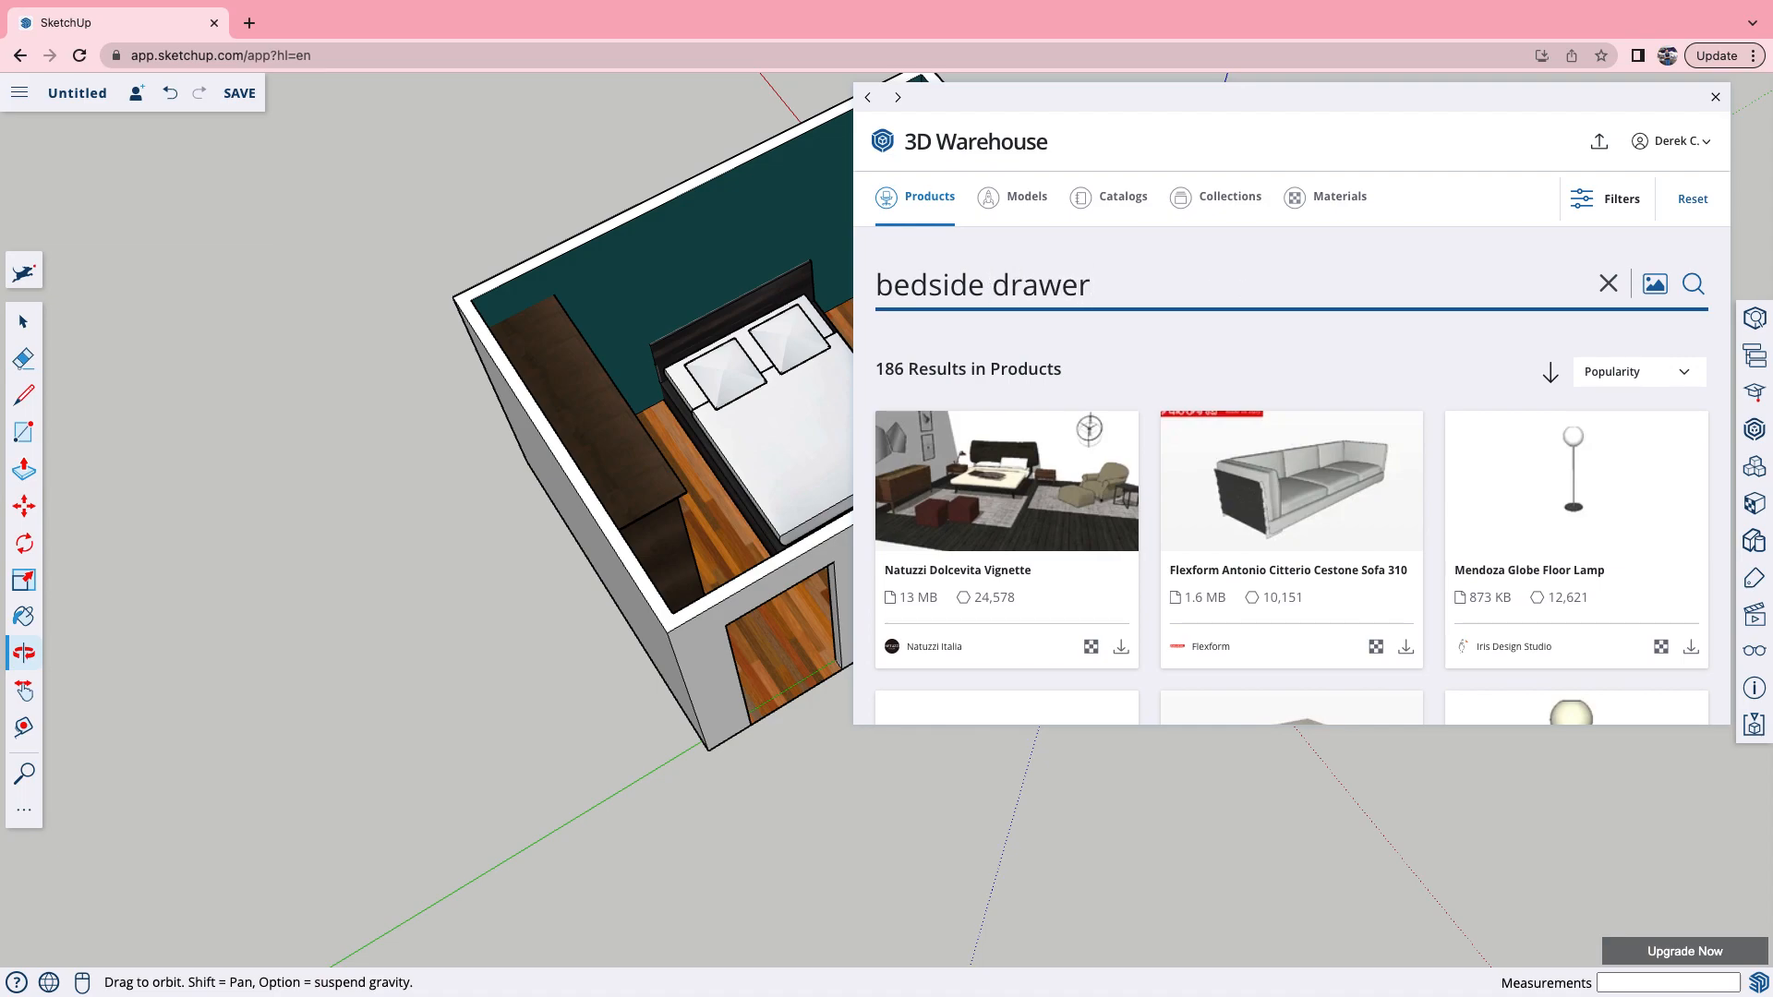
key("Return")
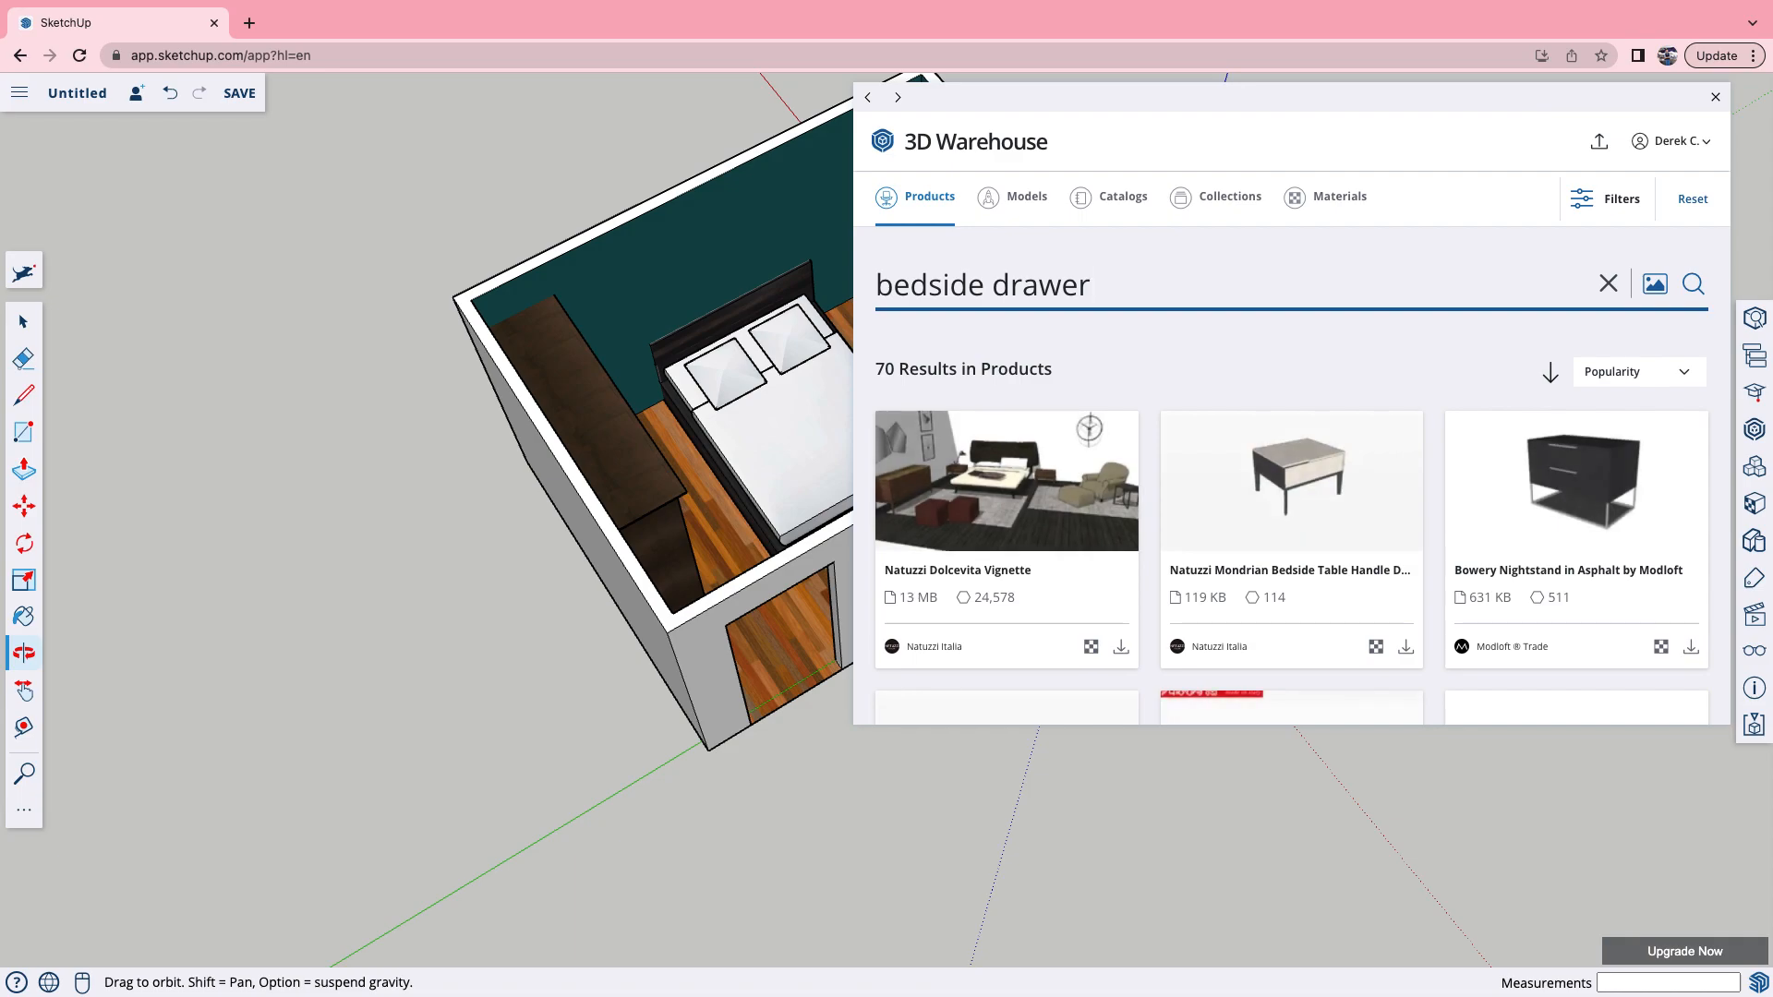
scroll(1371, 441, "down", 4)
scroll(1369, 435, "down", 2)
scroll(1369, 441, "down", 3)
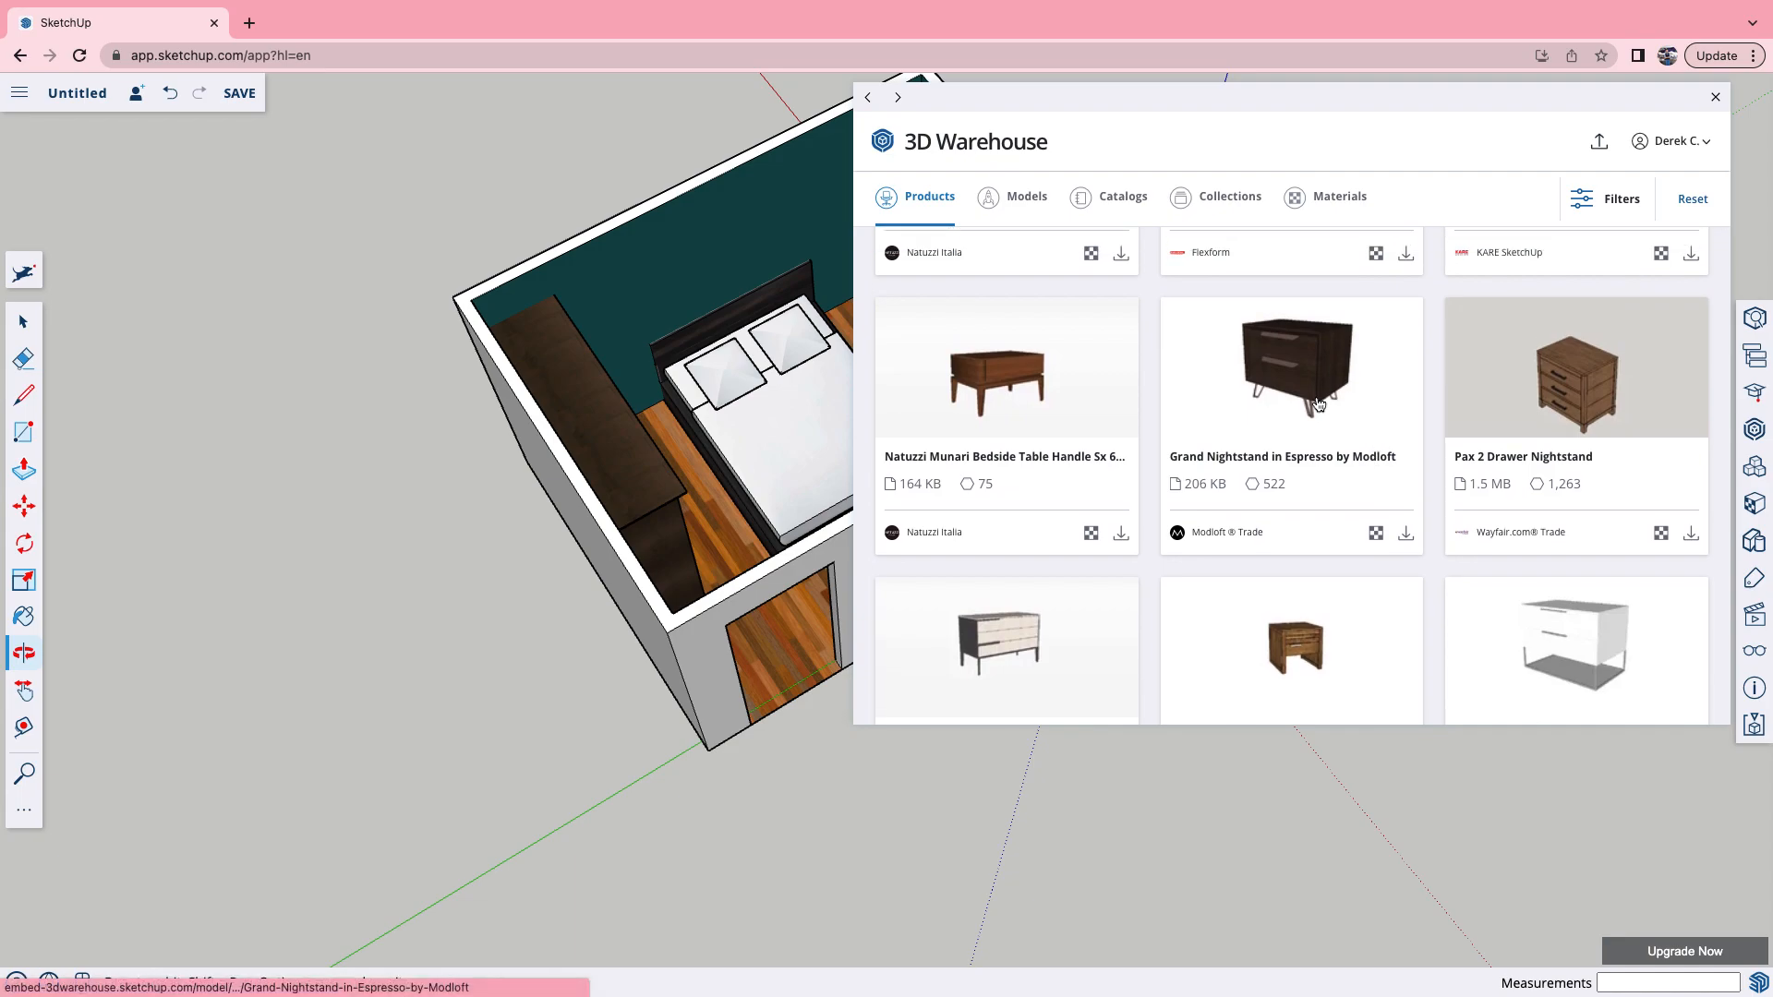
Step: Download the Grand Nightstand in Espresso and place it on the floor beside the bed
left_click(1315, 373)
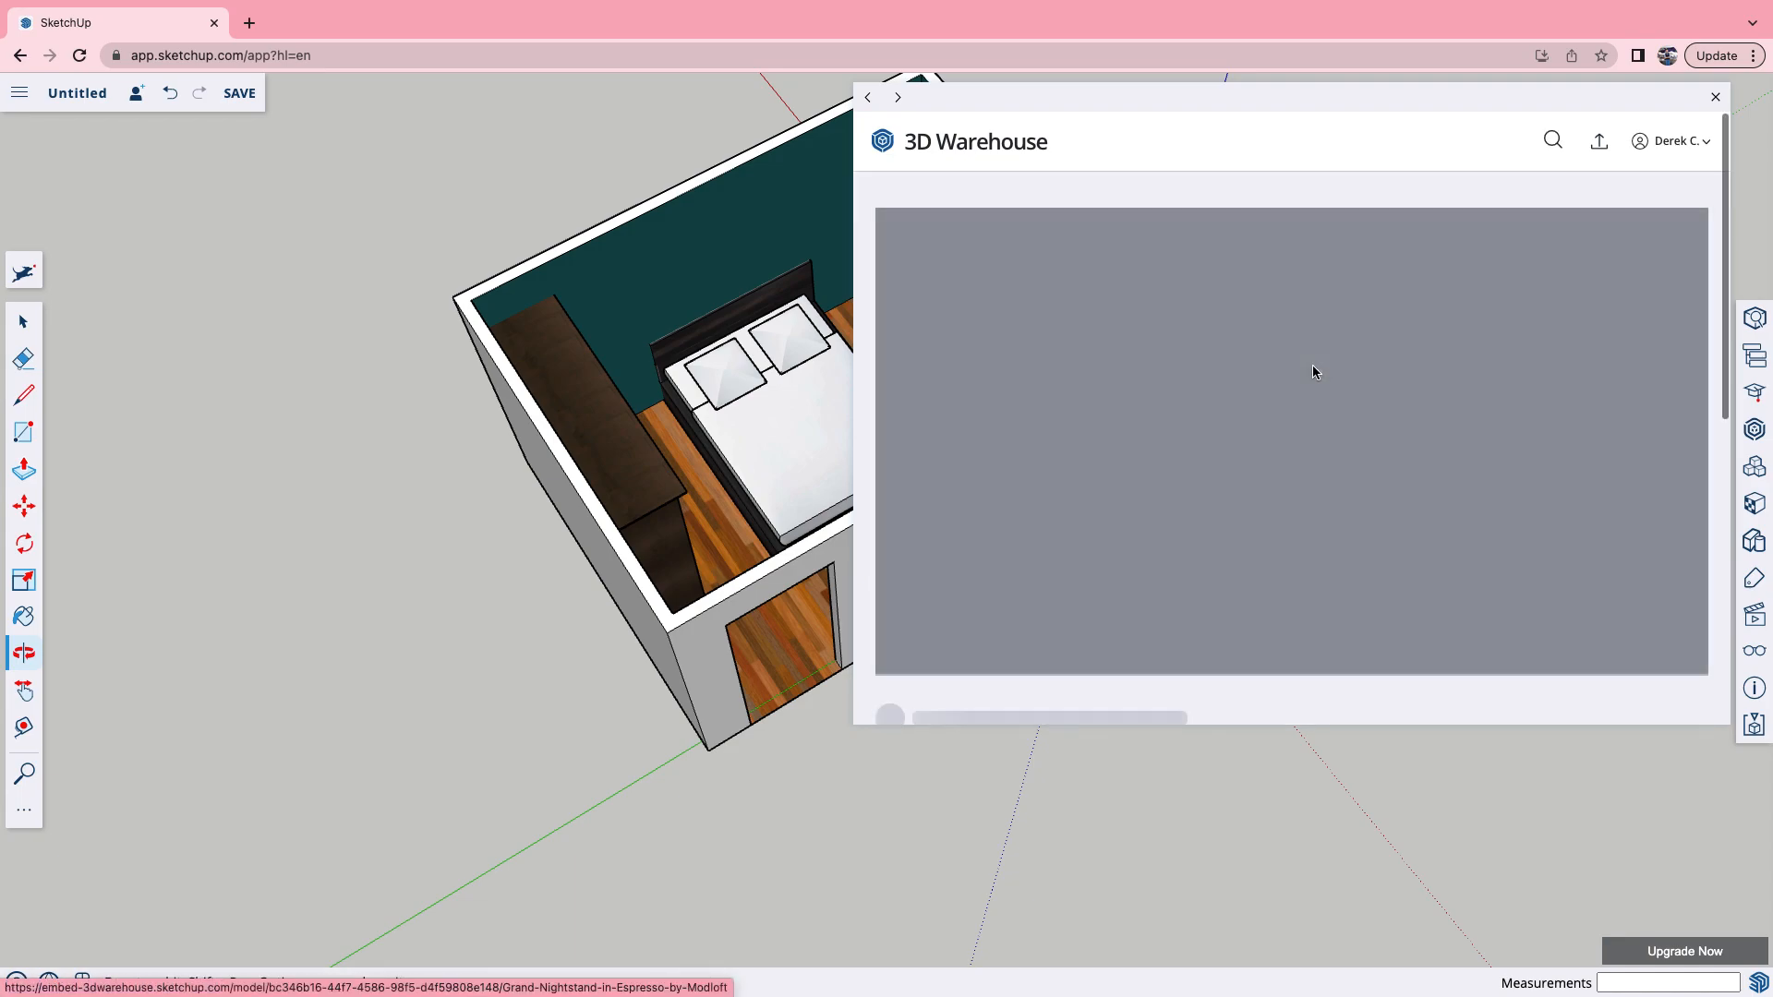
scroll(1536, 559, "down", 3)
left_click(1554, 566)
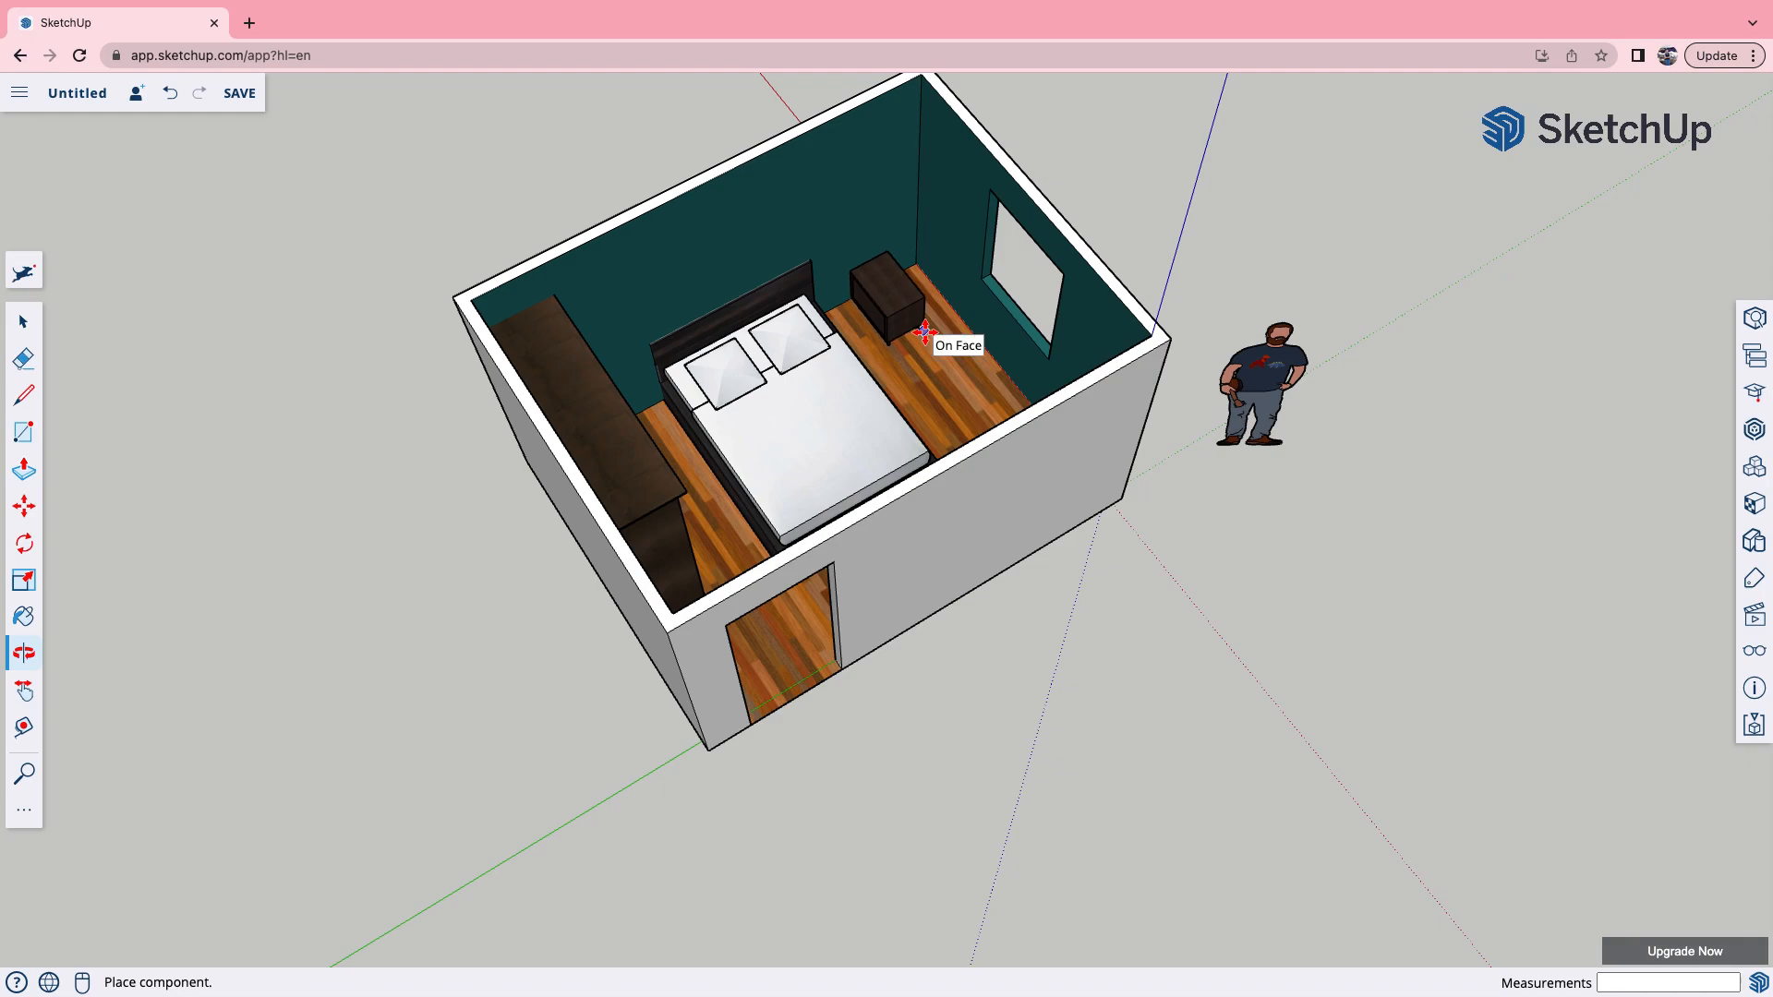
left_click(924, 332)
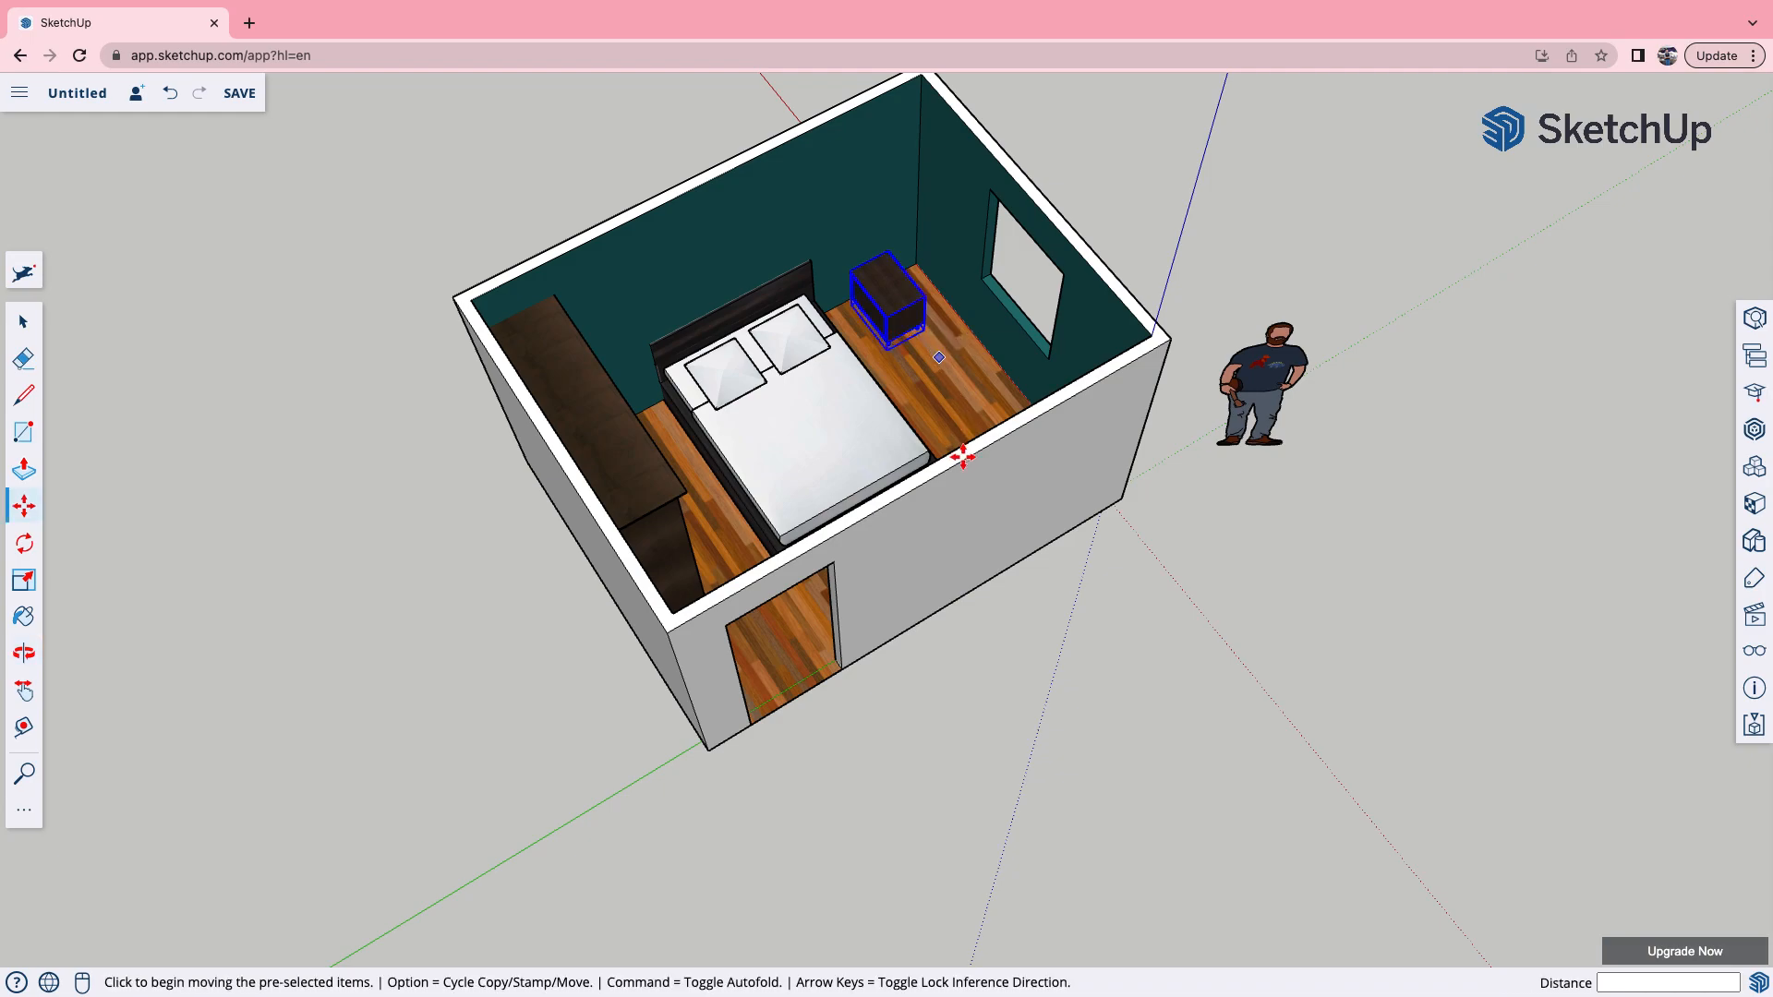
Step: From a top-down view, rotate the nightstand 90° to face the room
left_click(35, 664)
left_click_drag(915, 268, 653, 376)
scroll(1043, 357, "up", 10)
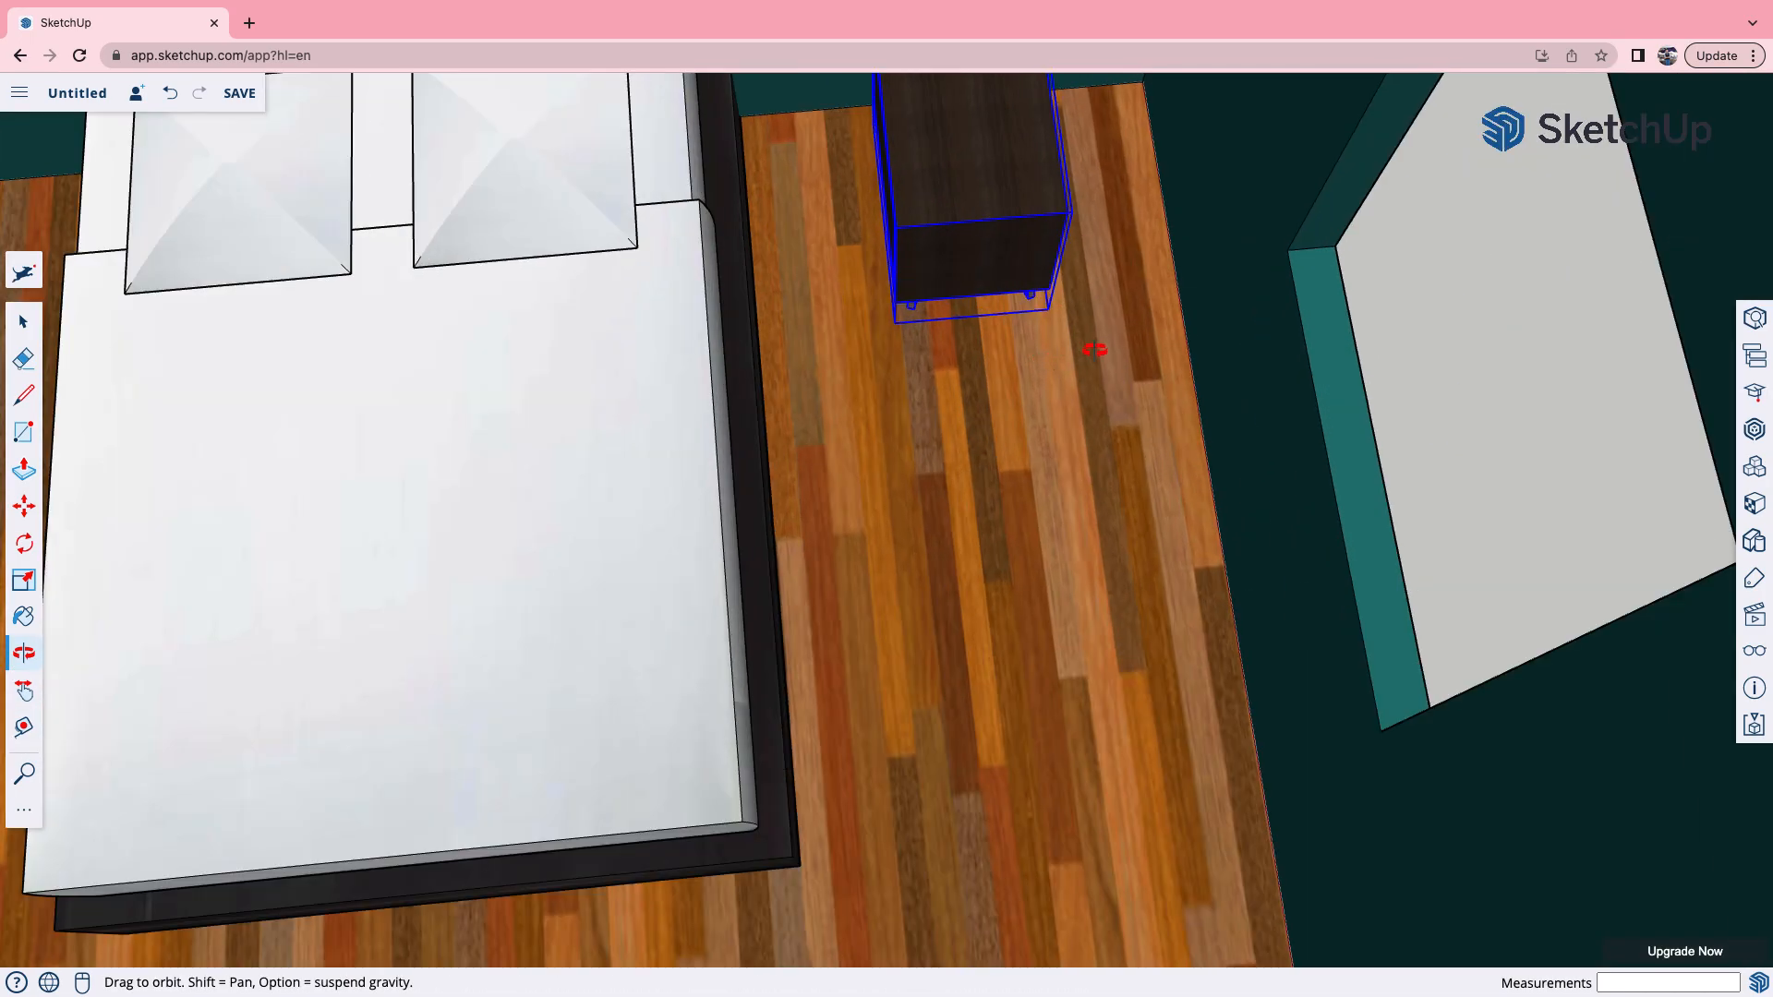
scroll(1098, 369, "down", 5)
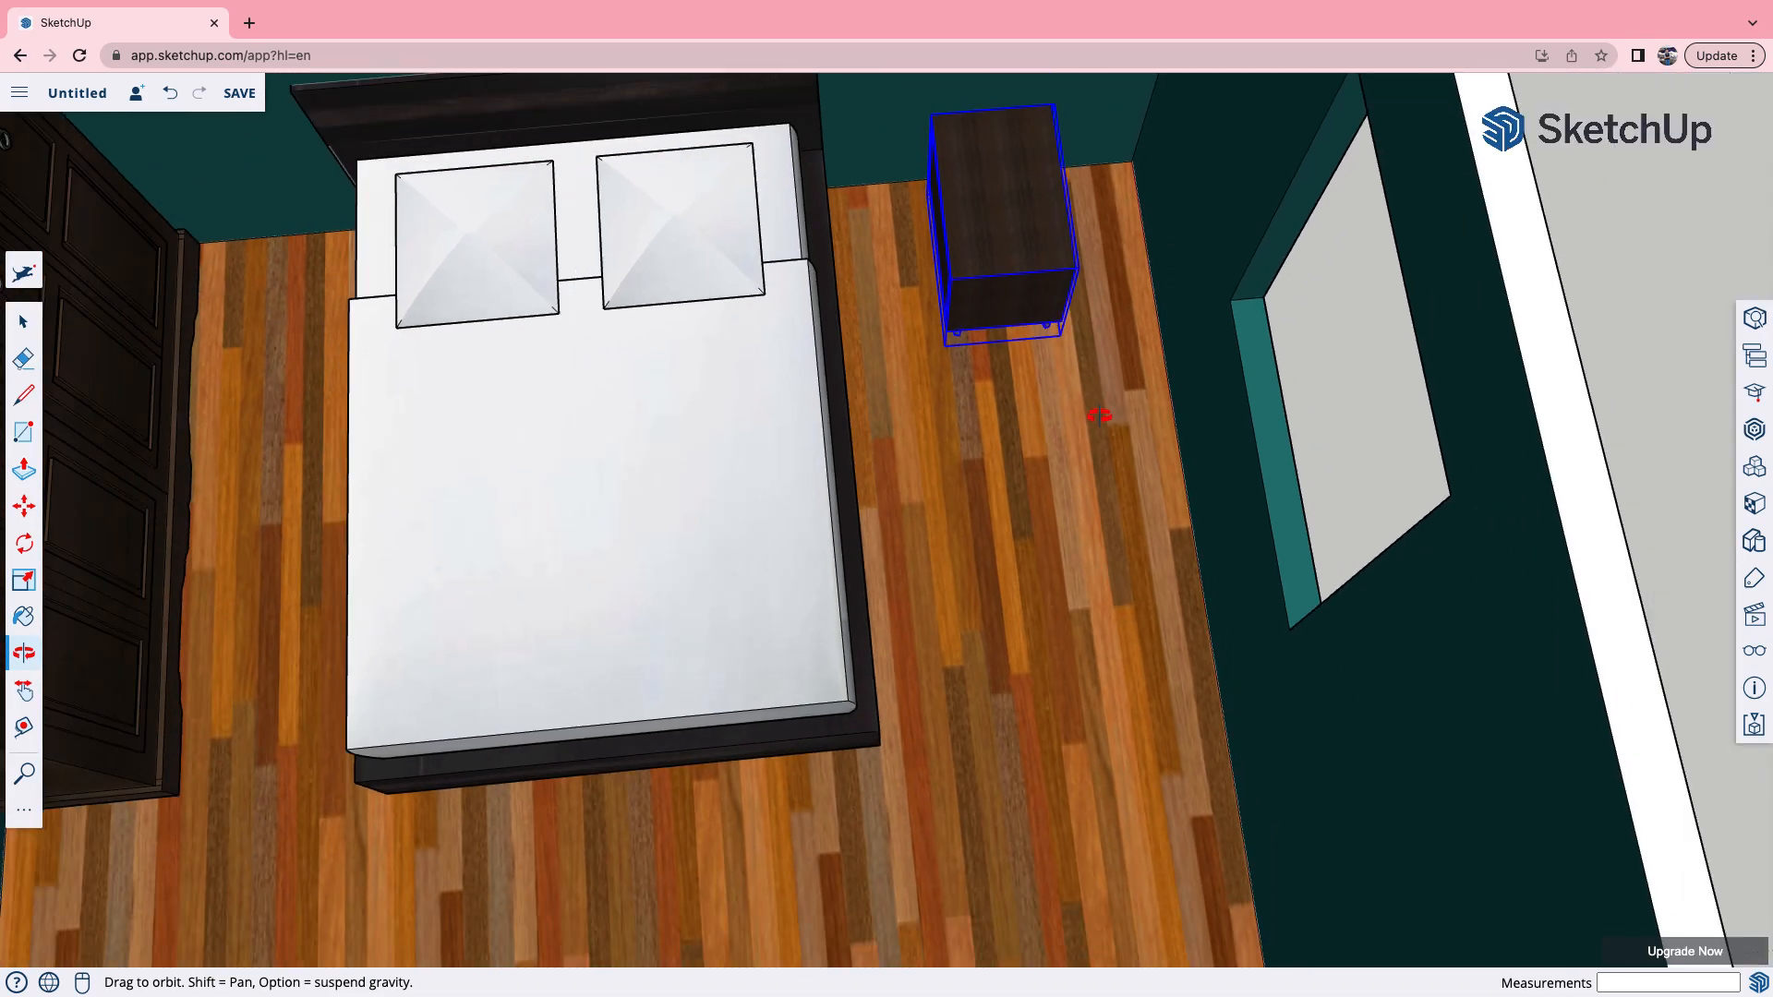
left_click(25, 545)
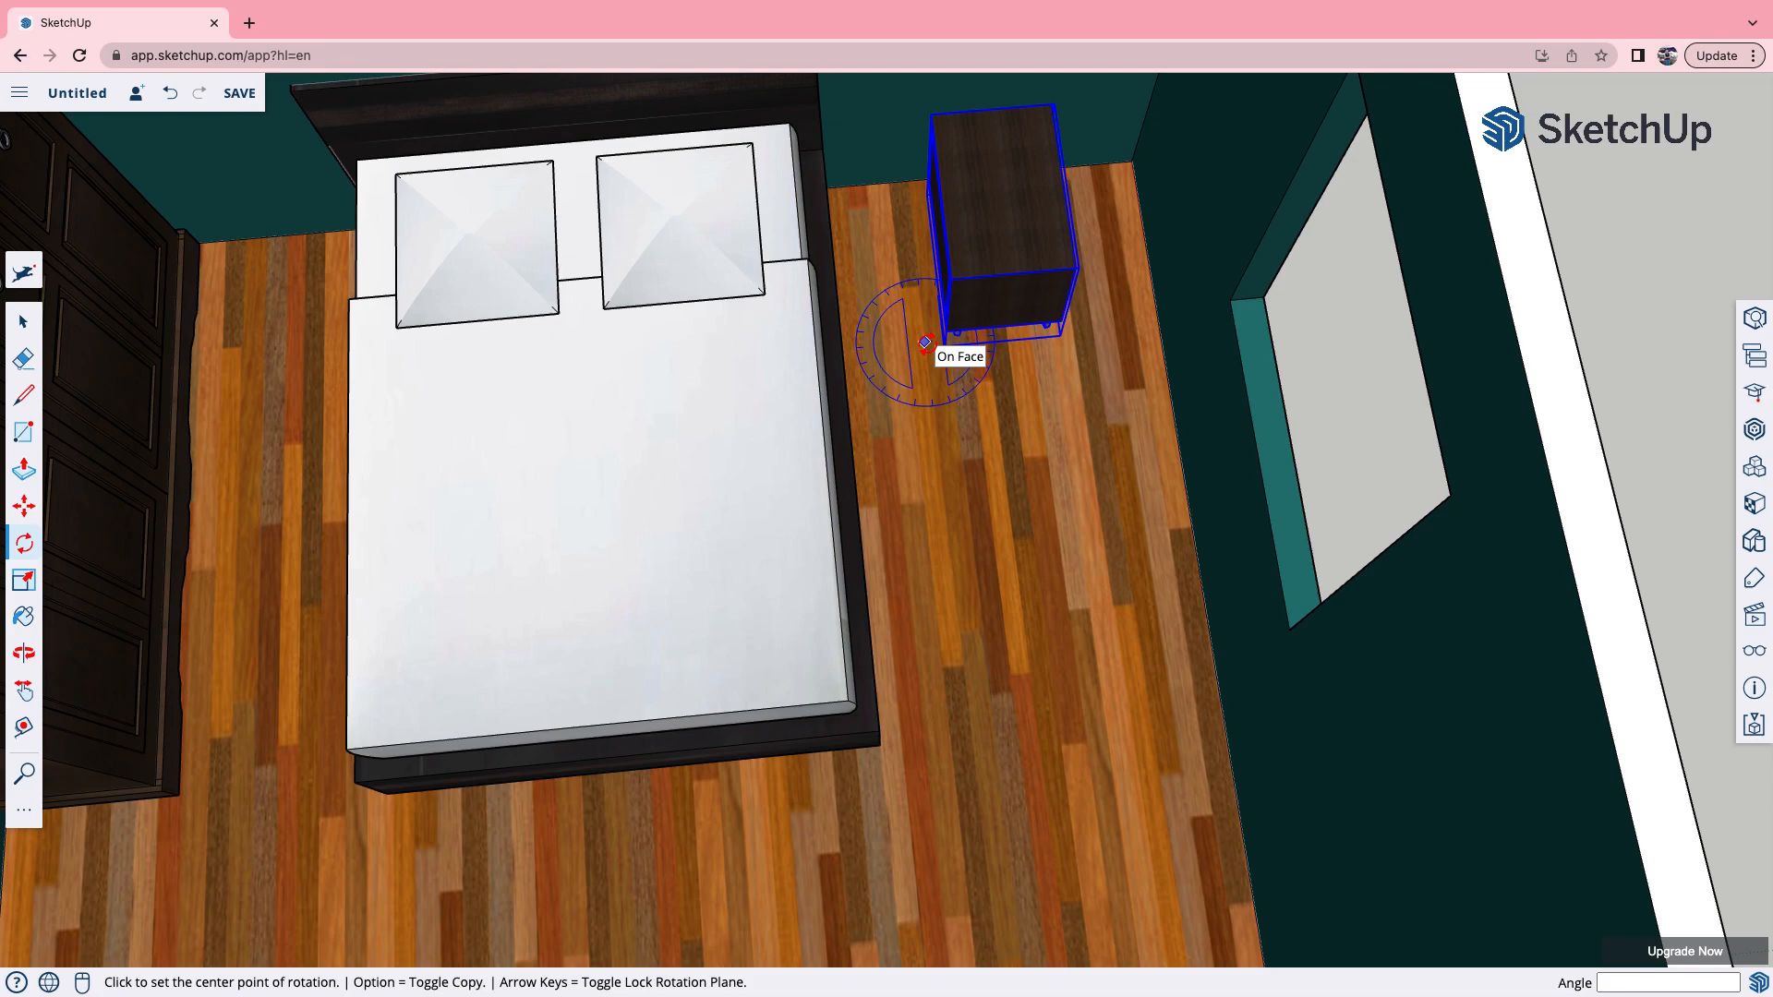
left_click(924, 342)
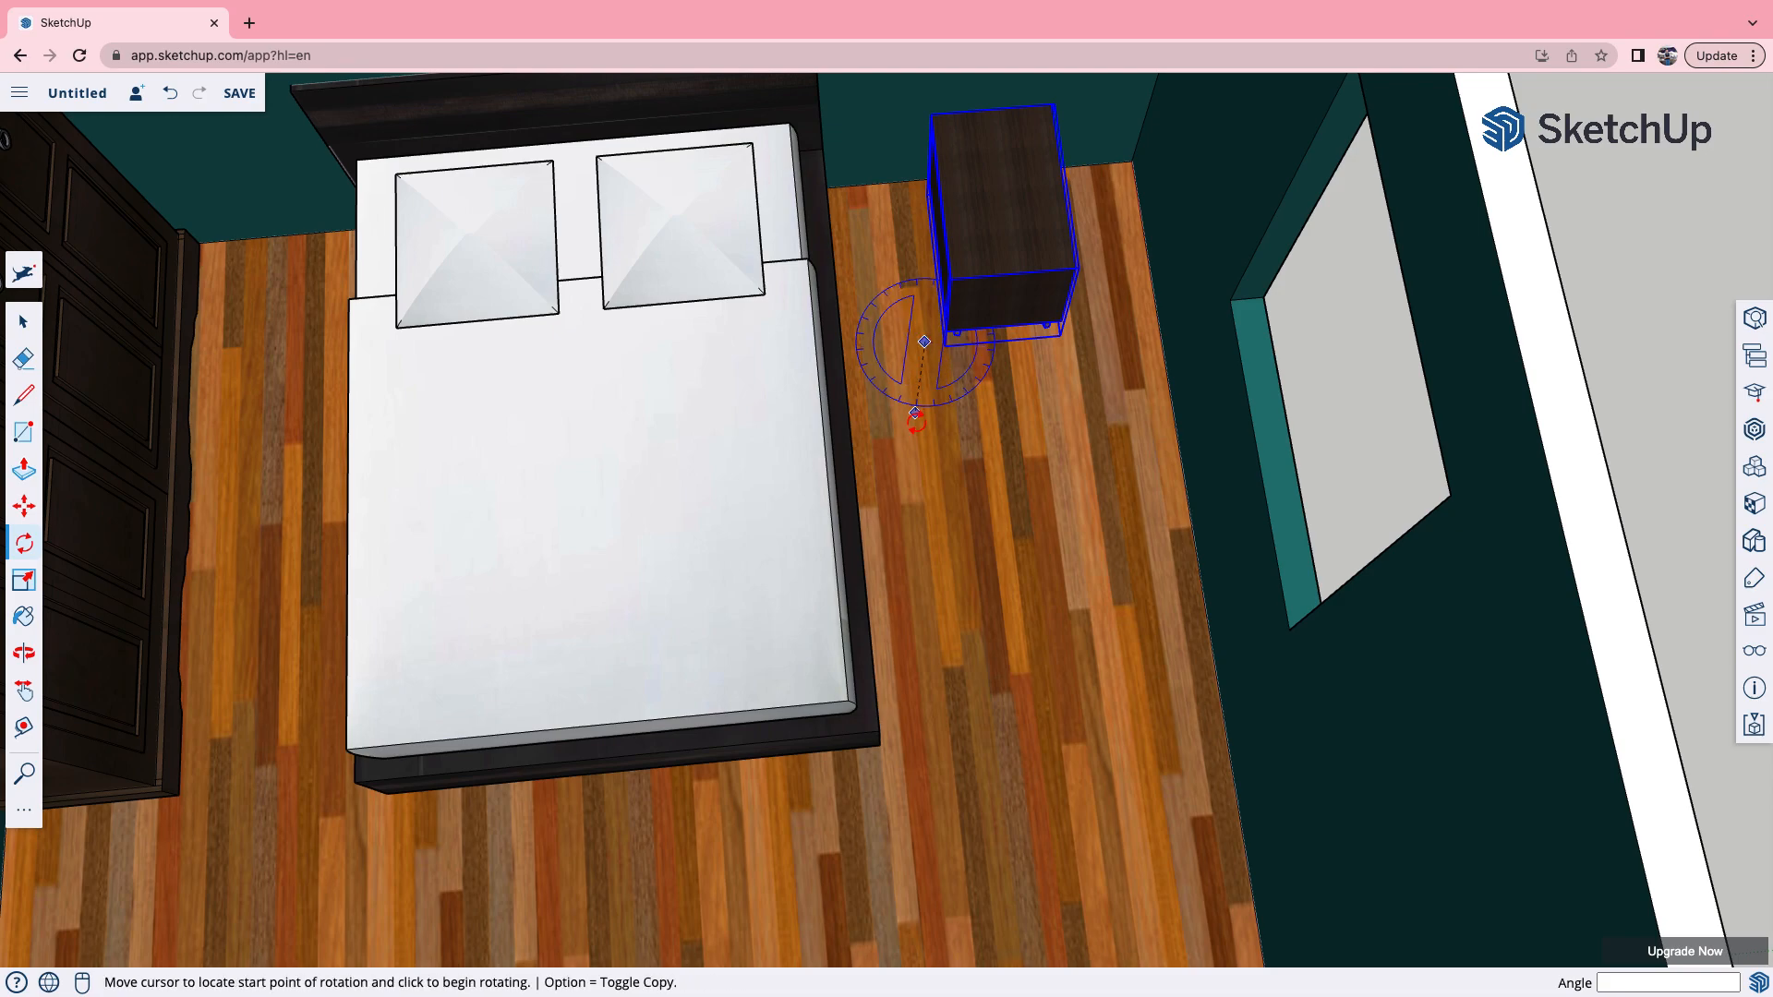
left_click(940, 475)
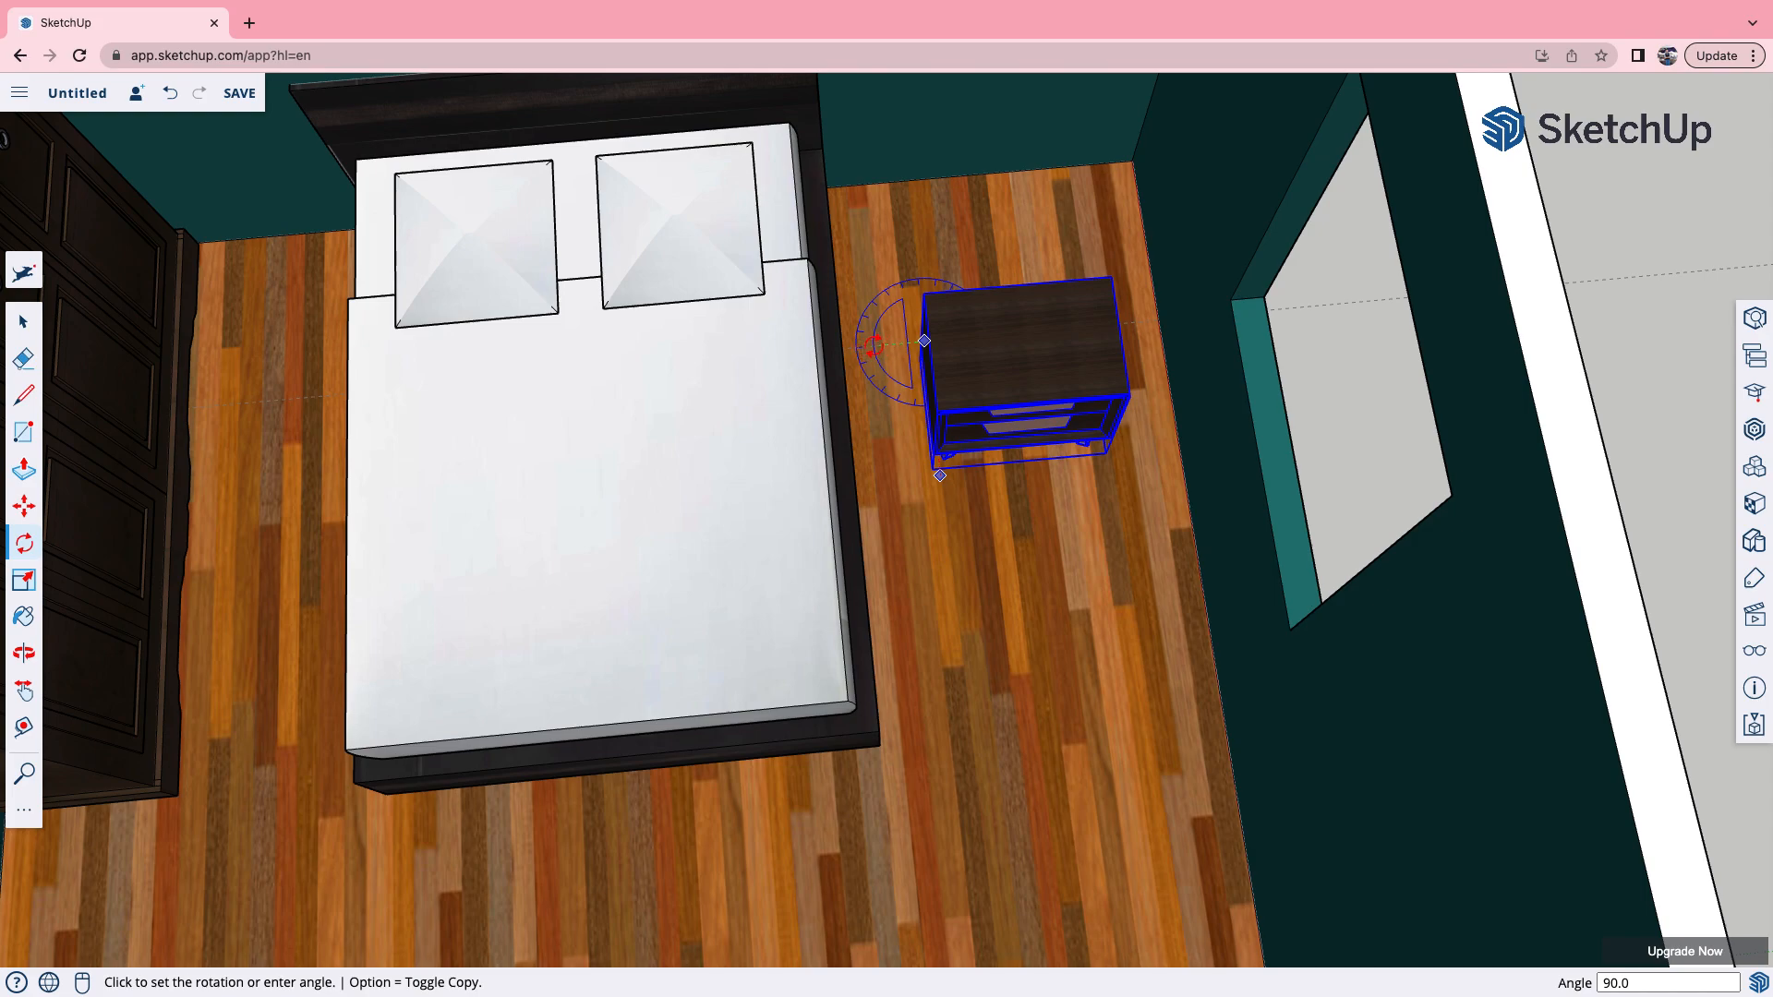
left_click(868, 347)
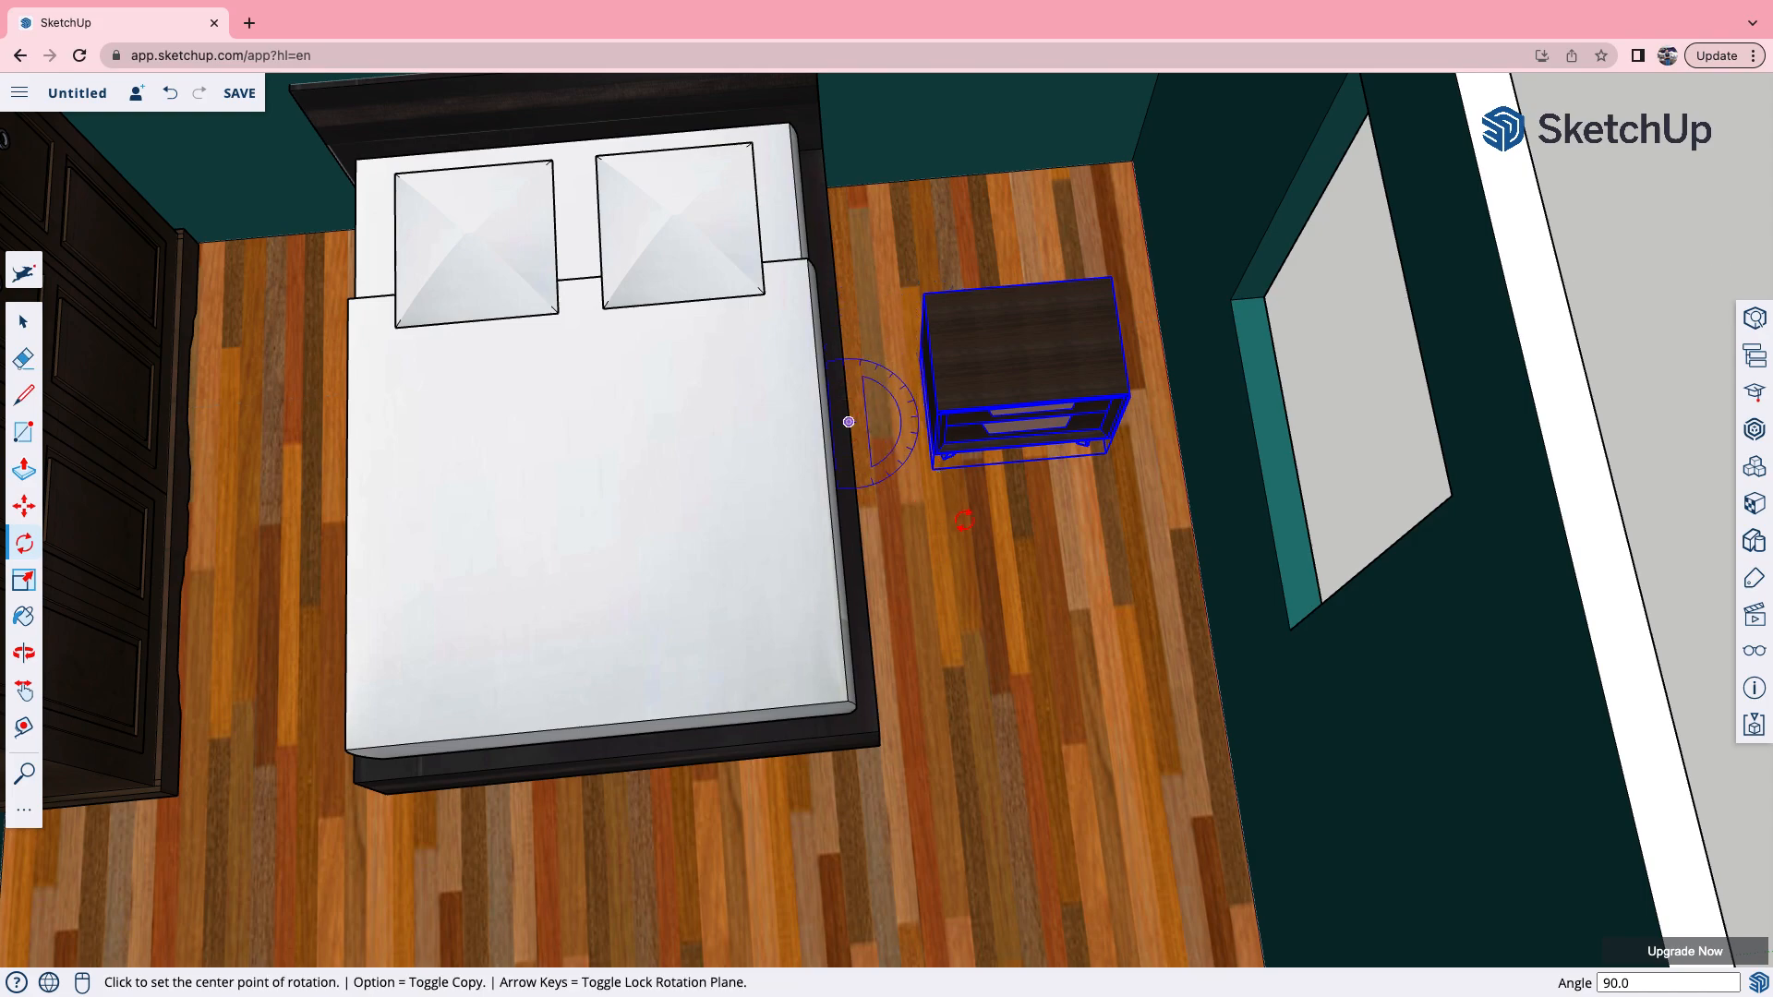
Step: Move the nightstand so it stands beside the bed's headboard
left_click(24, 506)
left_click(1008, 356)
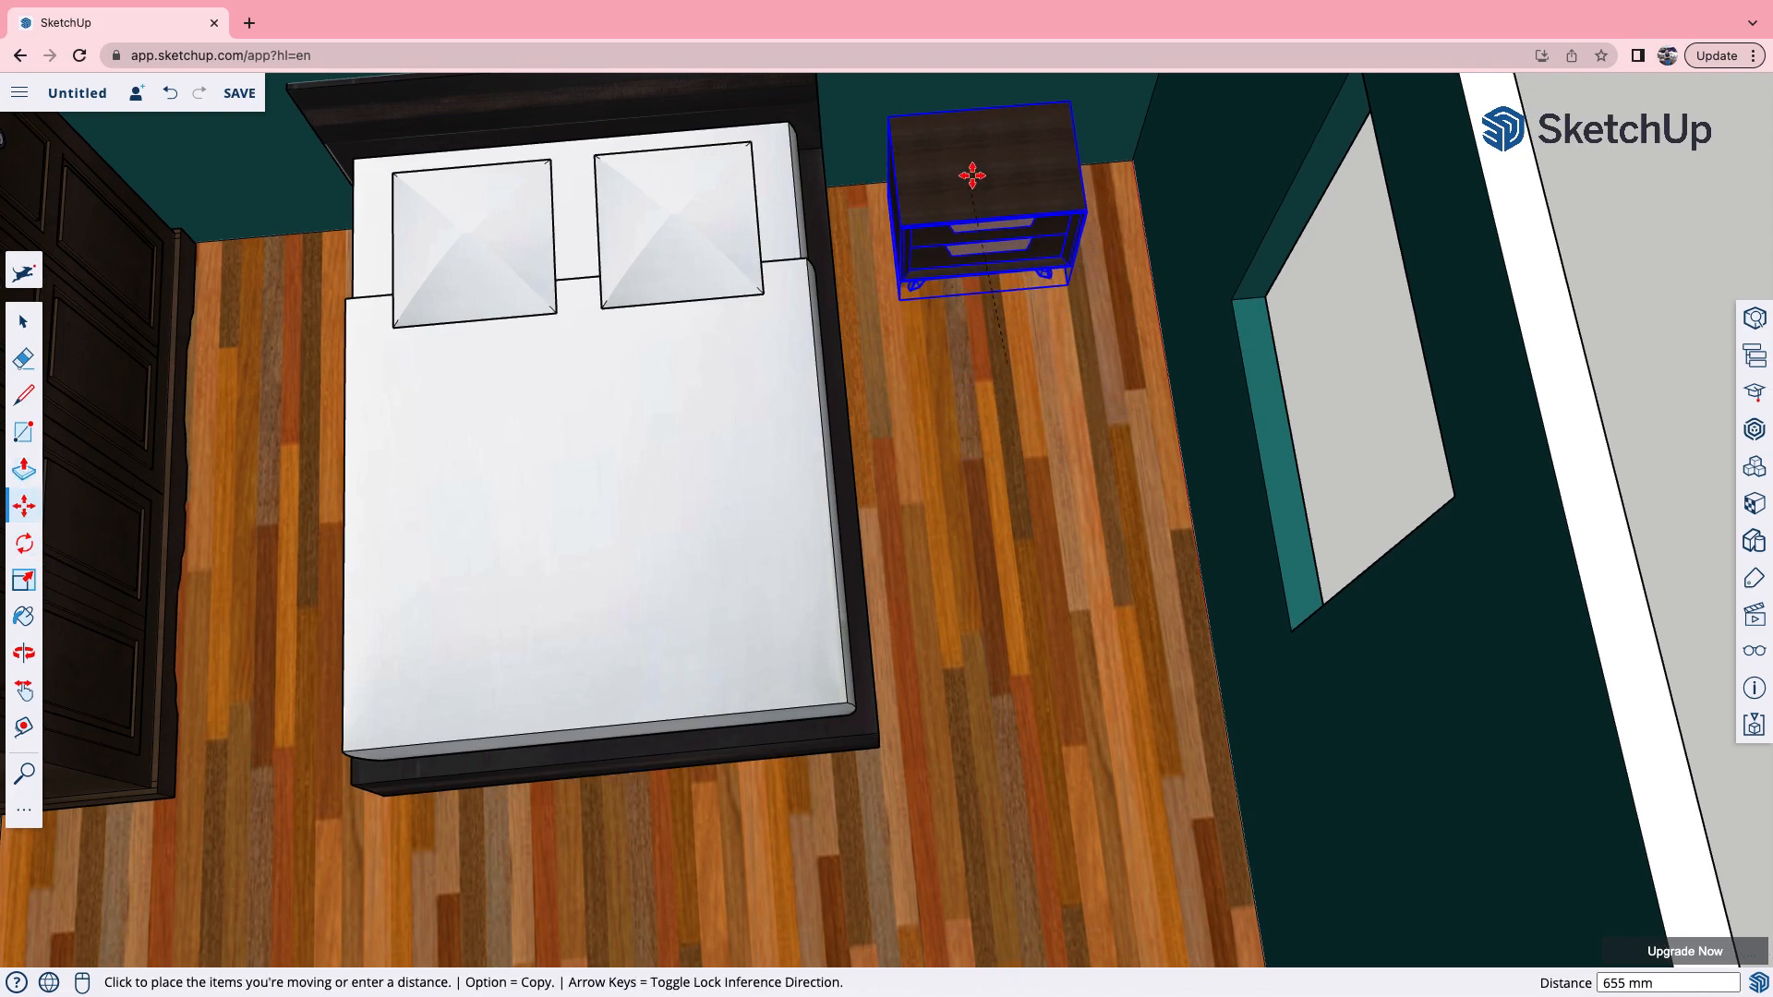
scroll(977, 169, "up", 2)
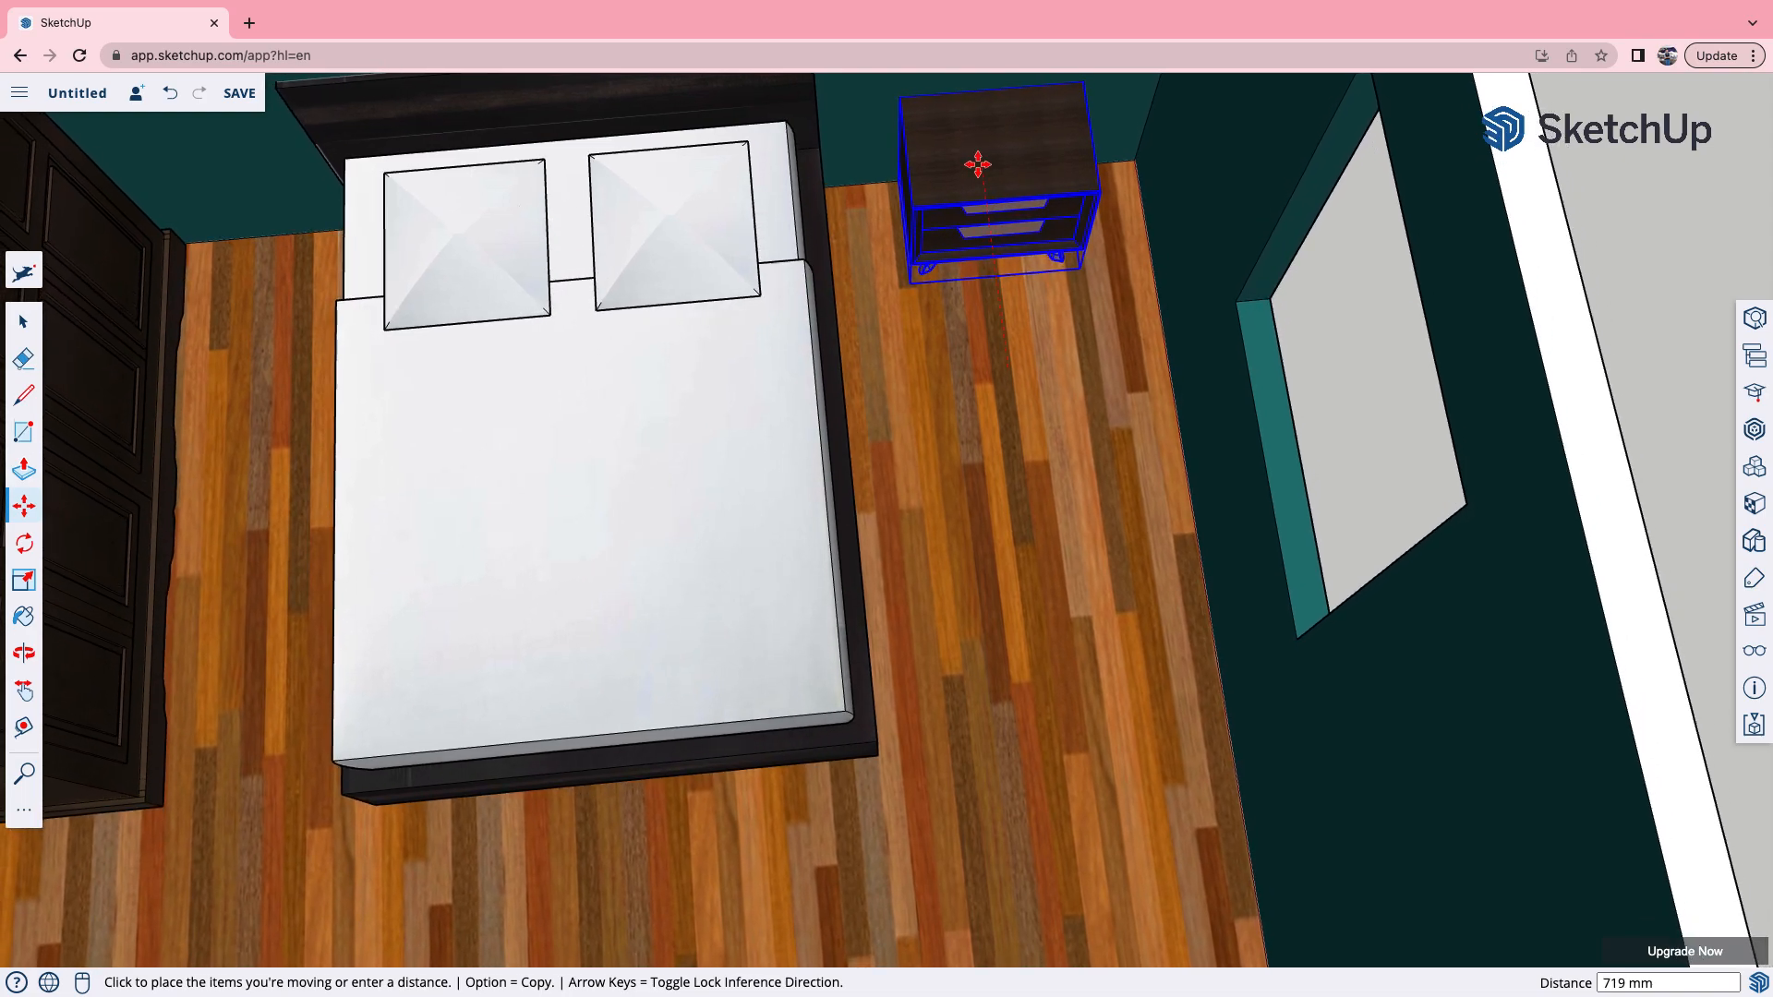
left_click(986, 162)
scroll(992, 159, "up", 1)
left_click(992, 159)
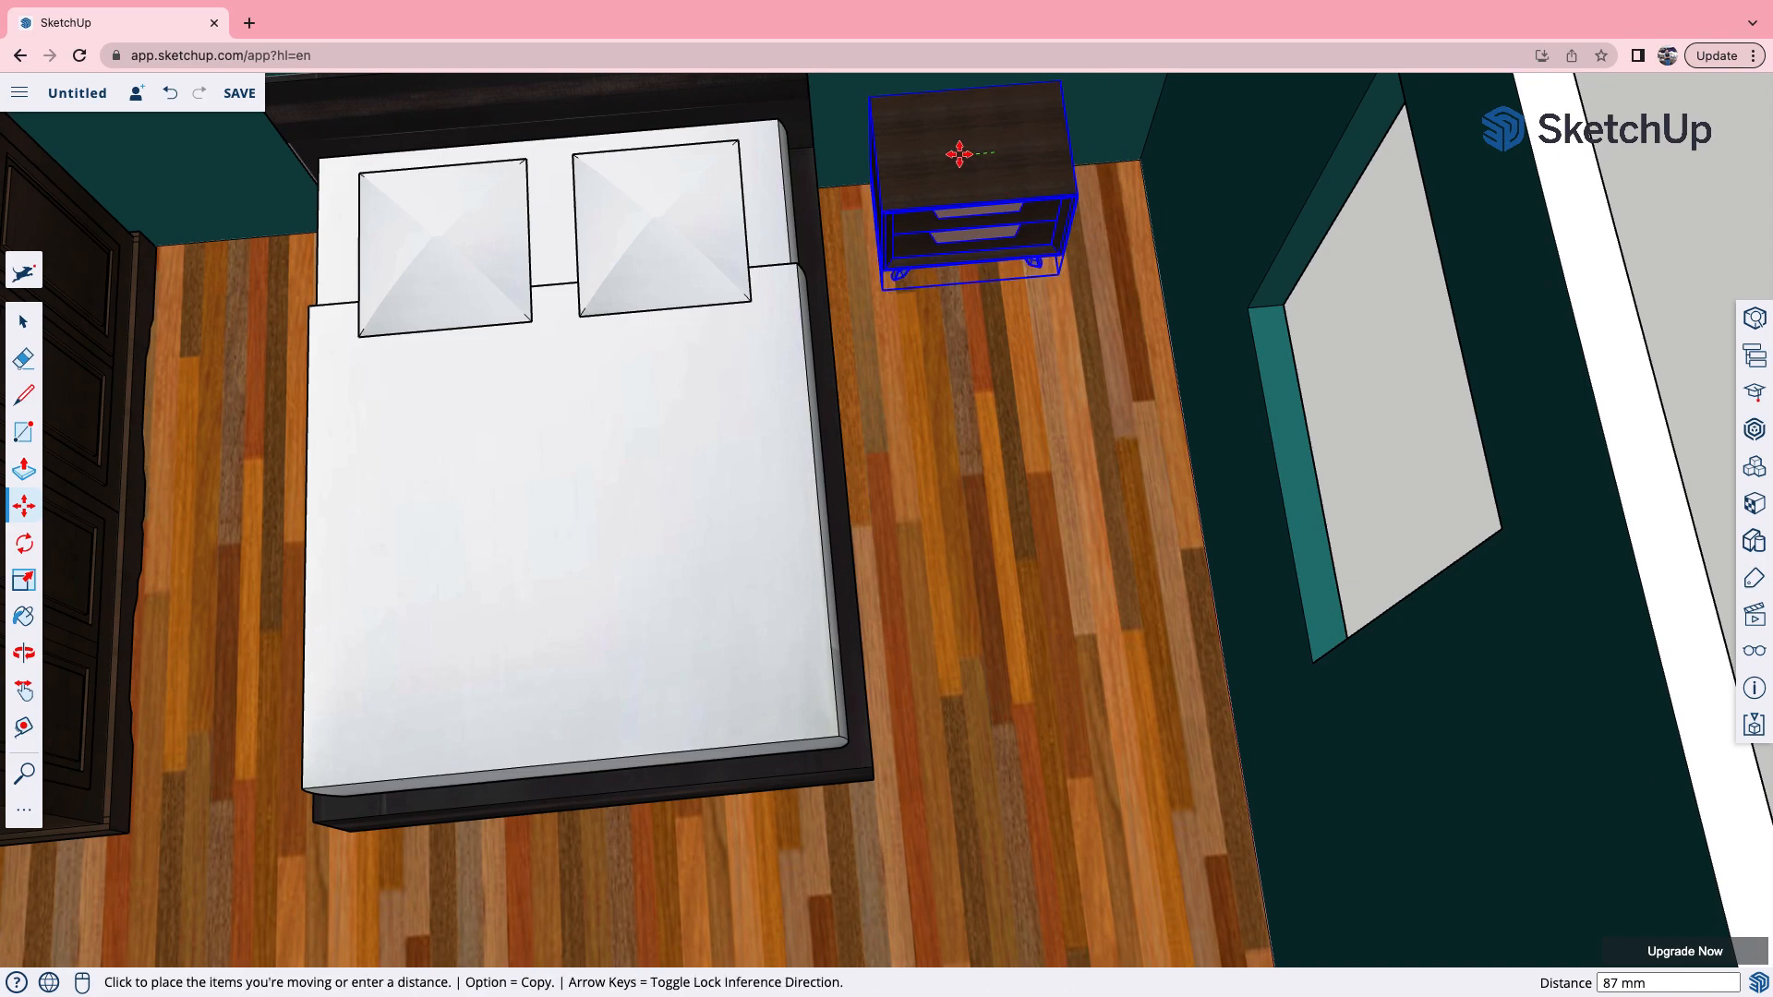
left_click(918, 164)
scroll(1041, 459, "down", 6)
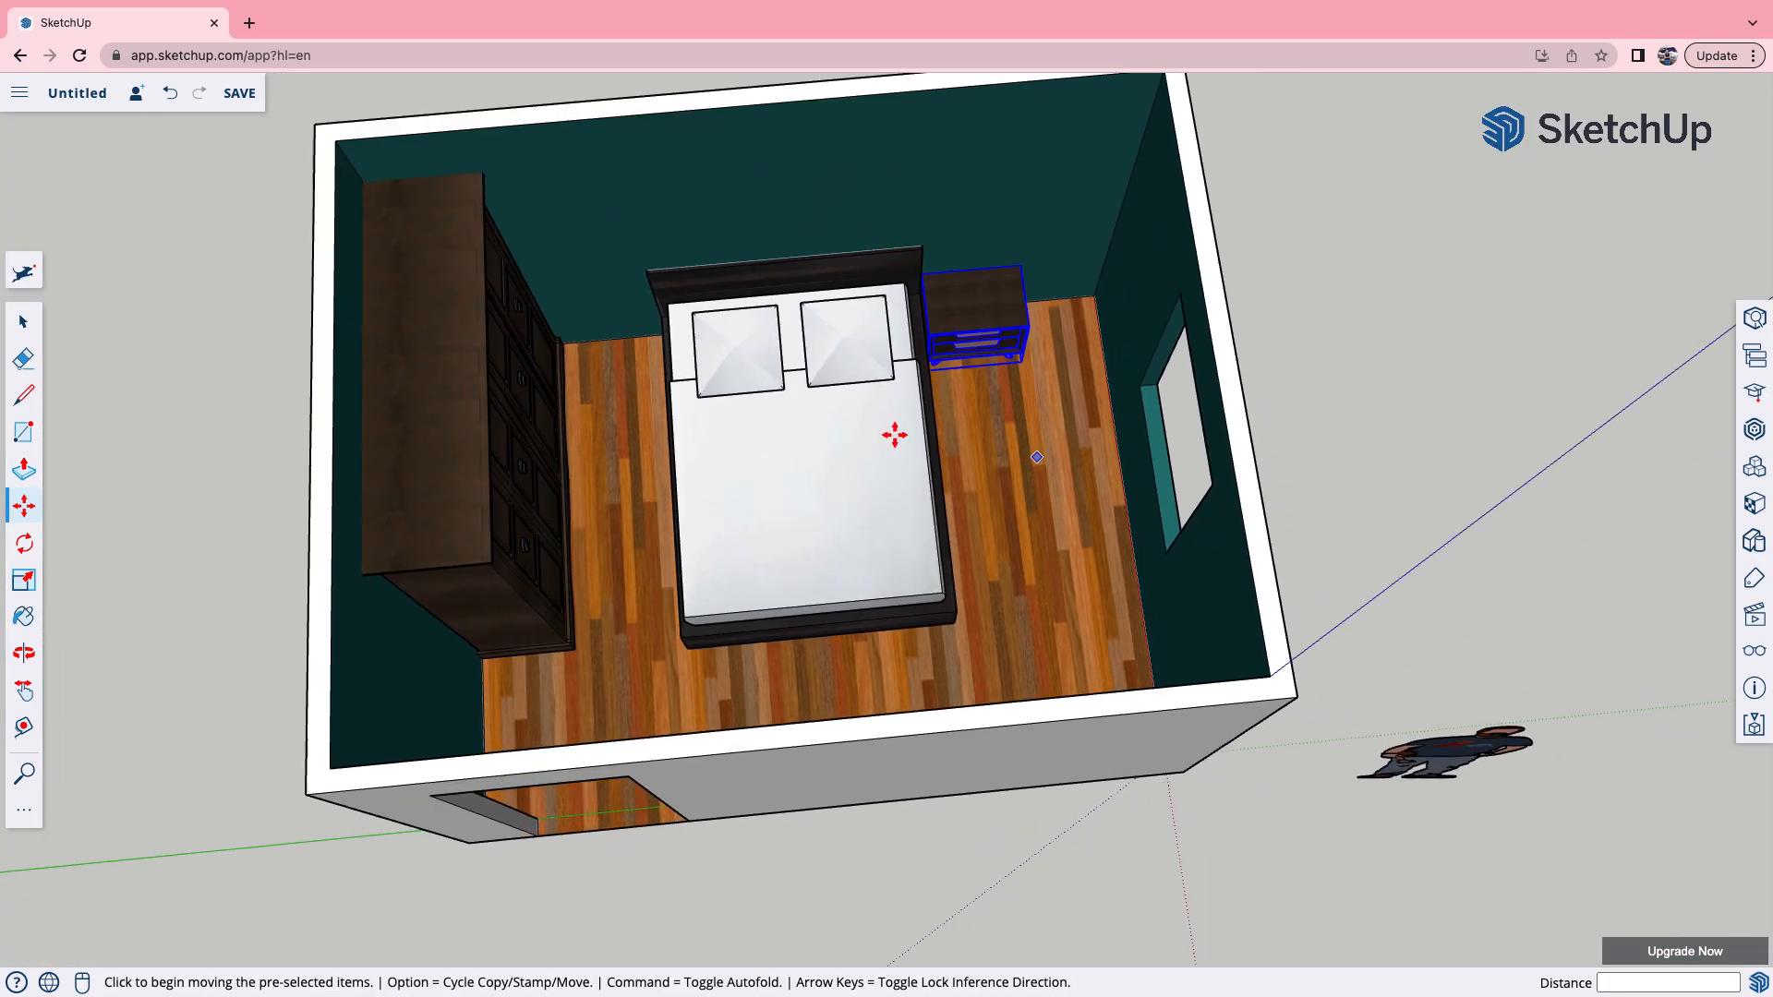
left_click(23, 321)
left_click(1370, 285)
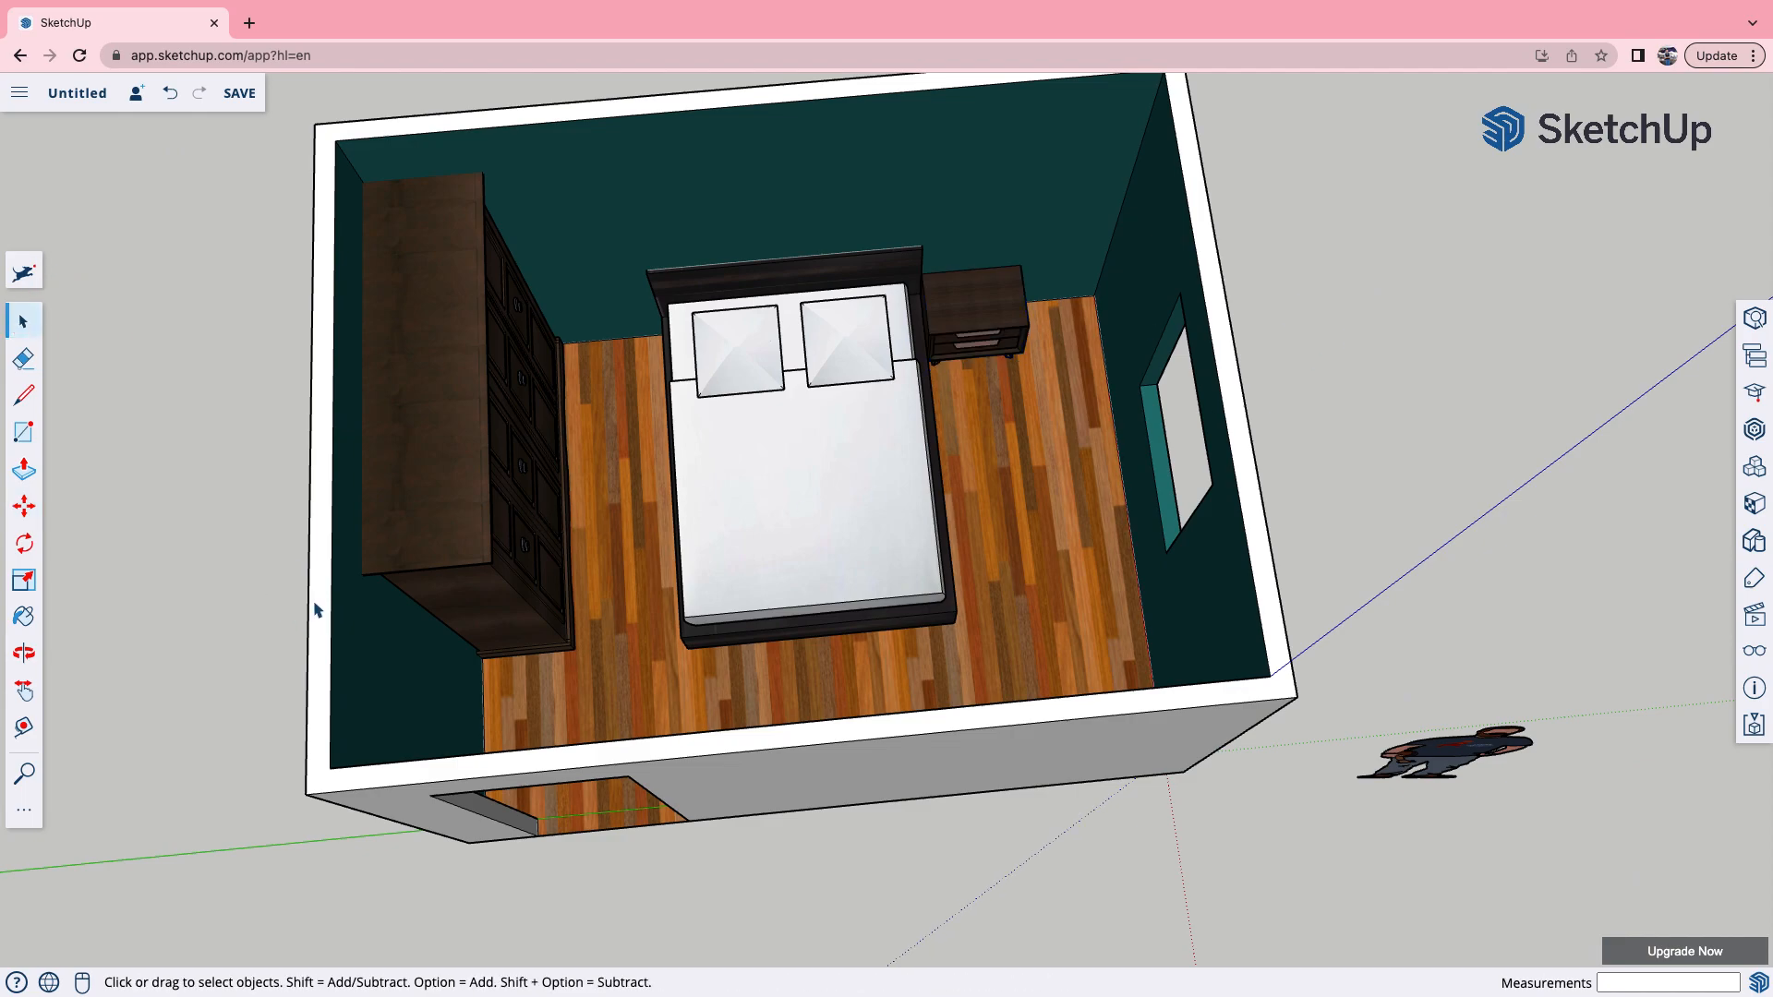
Step: Shift the nightstand further right and slide the bed right next to it
left_click(28, 506)
left_click(969, 314)
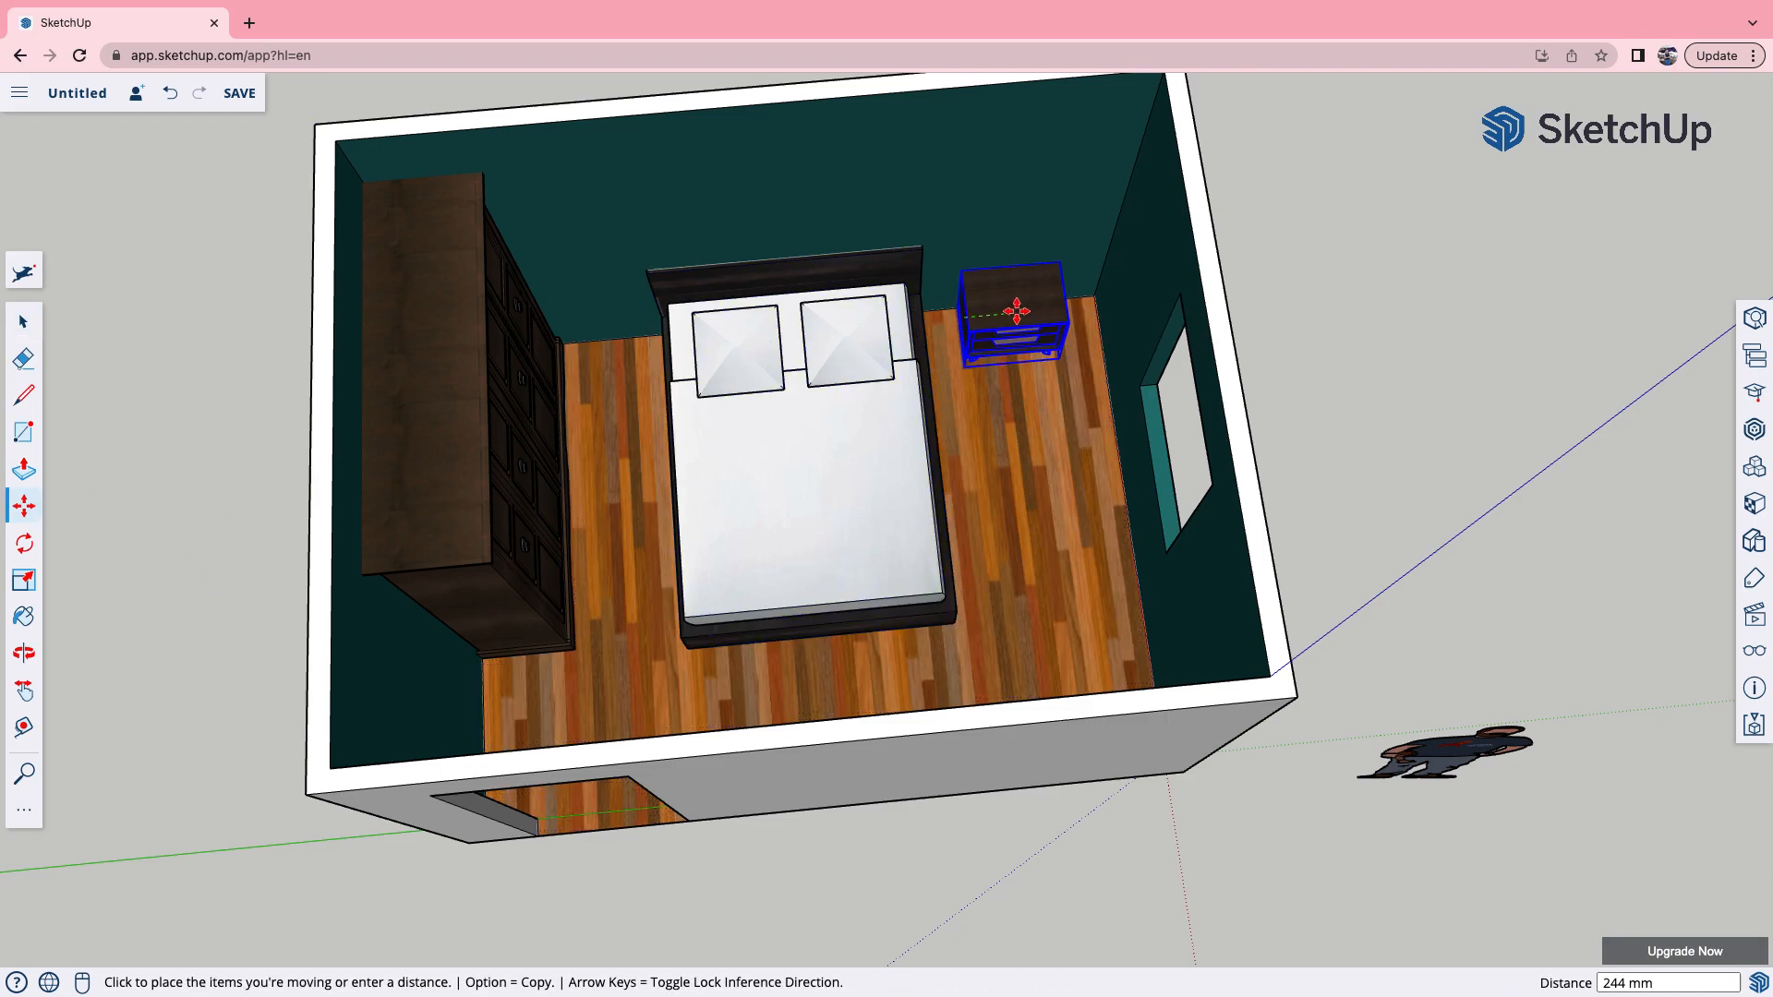
left_click(1052, 306)
left_click(783, 408)
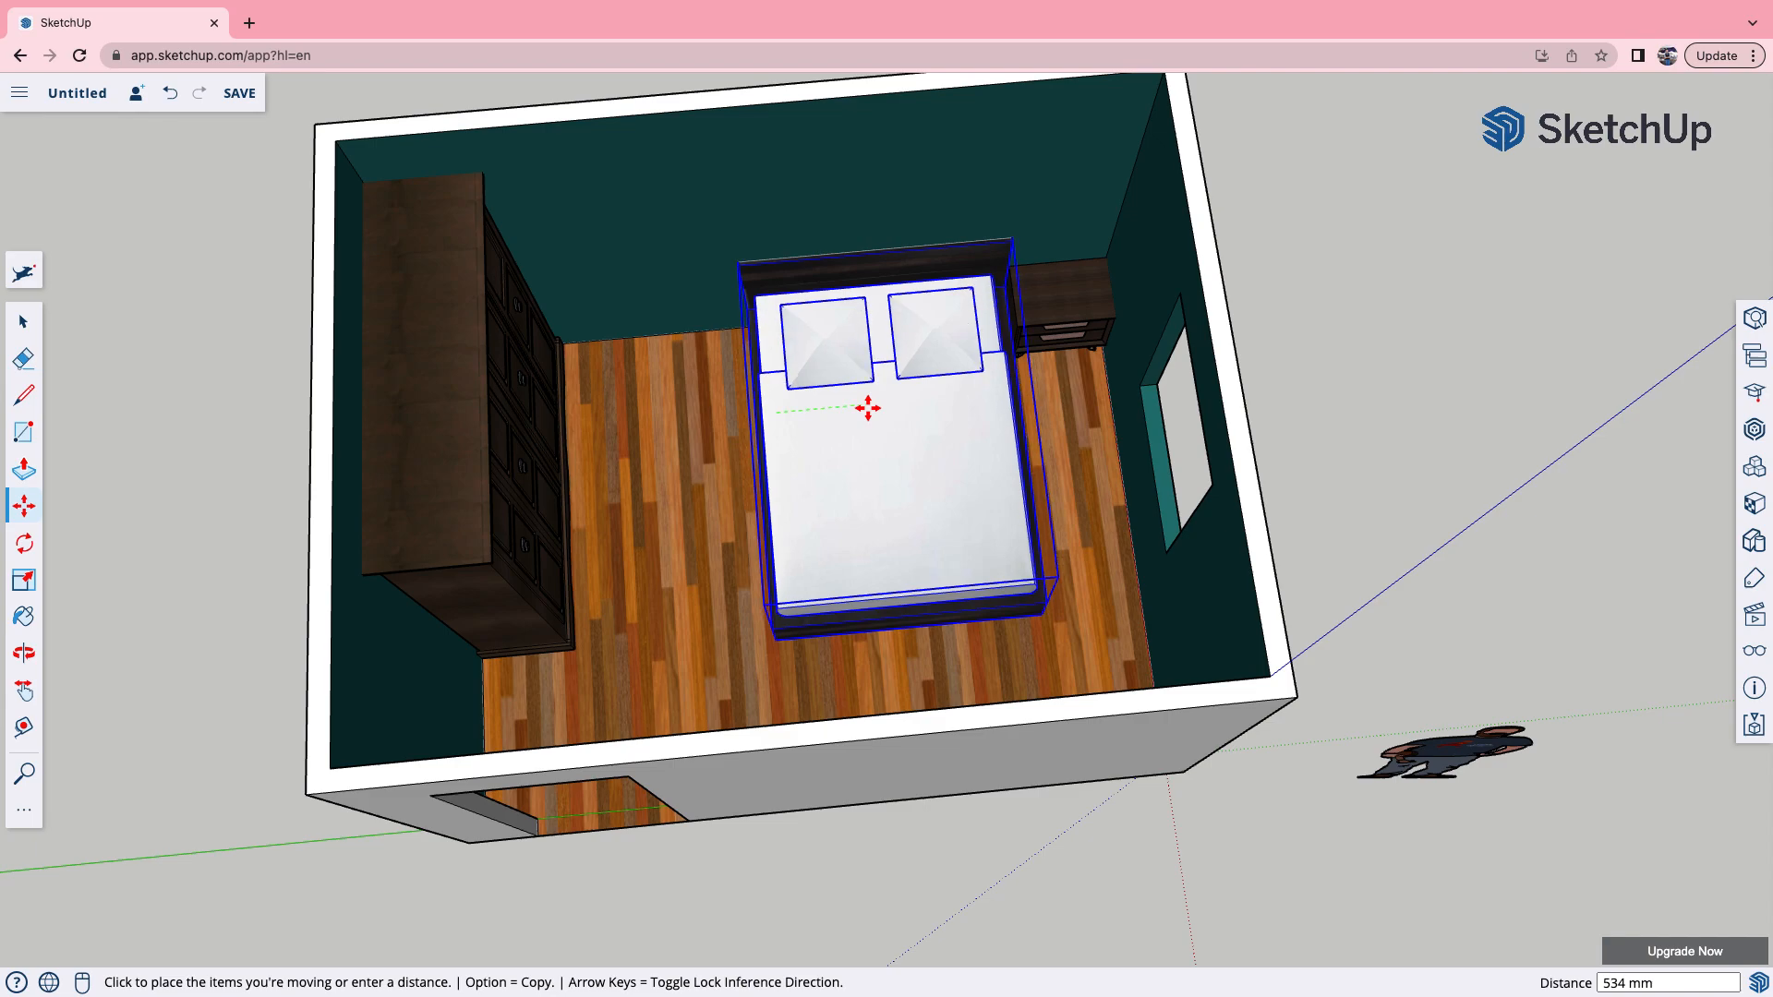
left_click(859, 399)
left_click(26, 322)
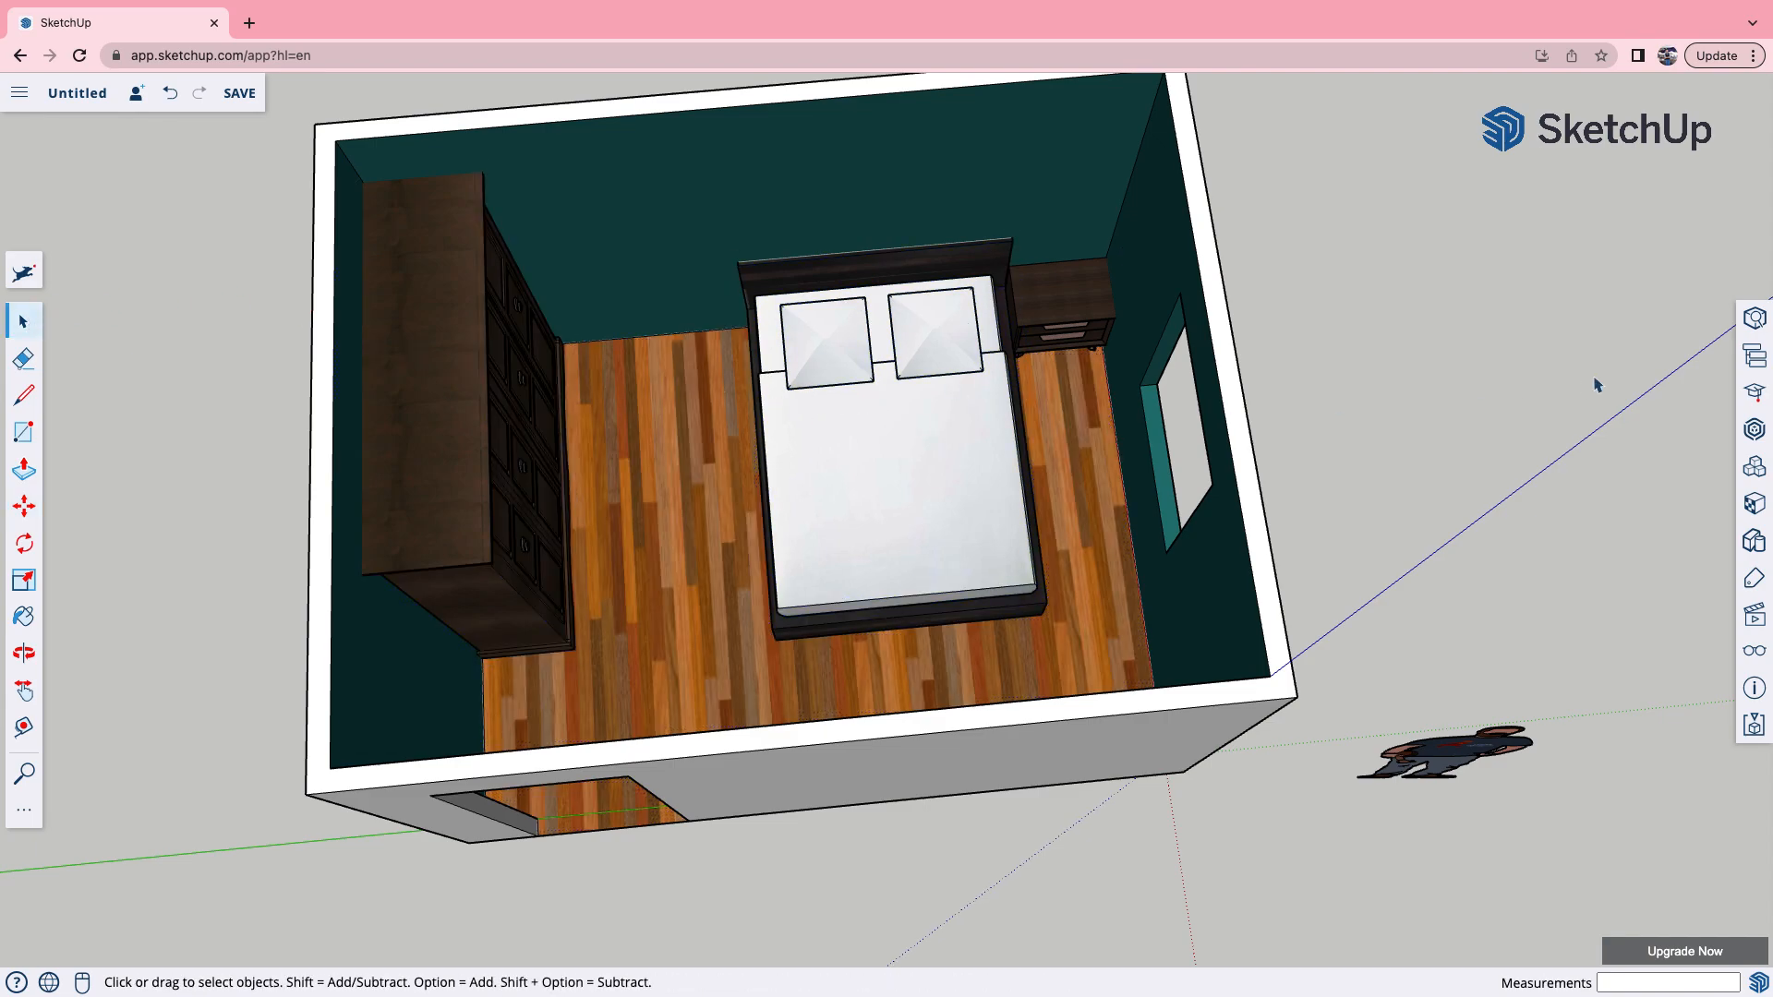
left_click(24, 653)
left_click_drag(1012, 593, 875, 296)
scroll(874, 295, "up", 3)
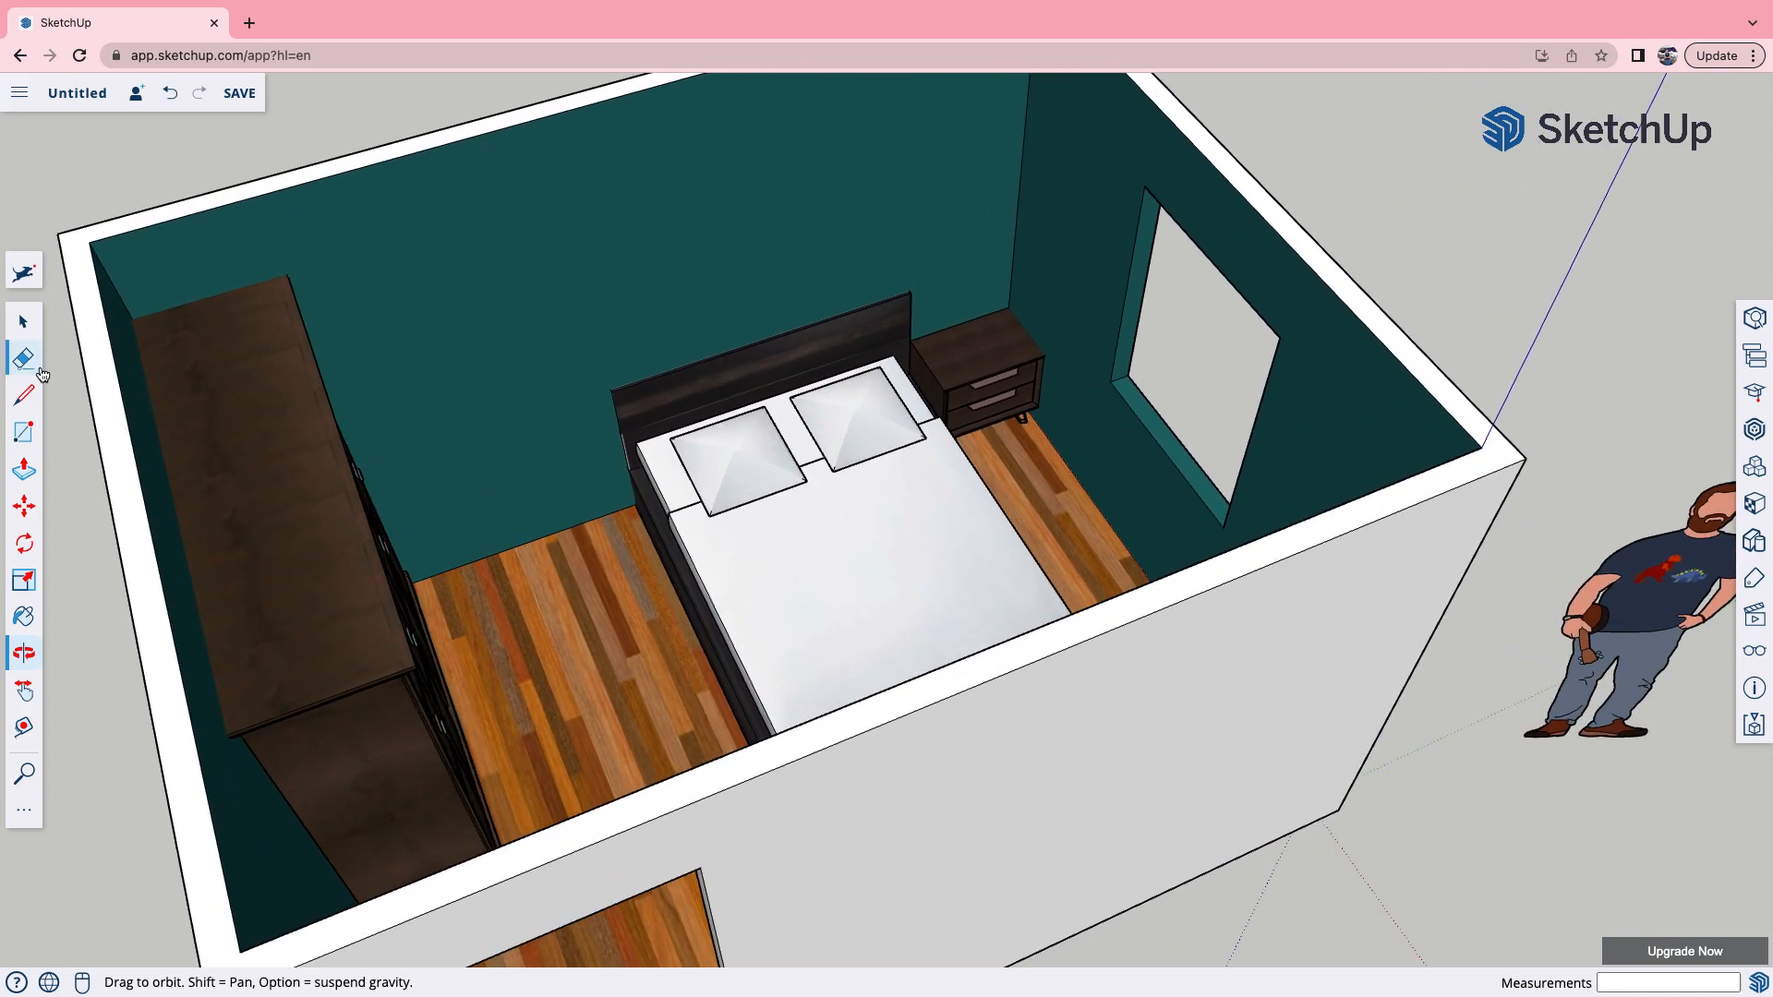
Step: Copy the nightstand and paste the duplicate on the bed's left side, toward the wardrobe
left_click(24, 321)
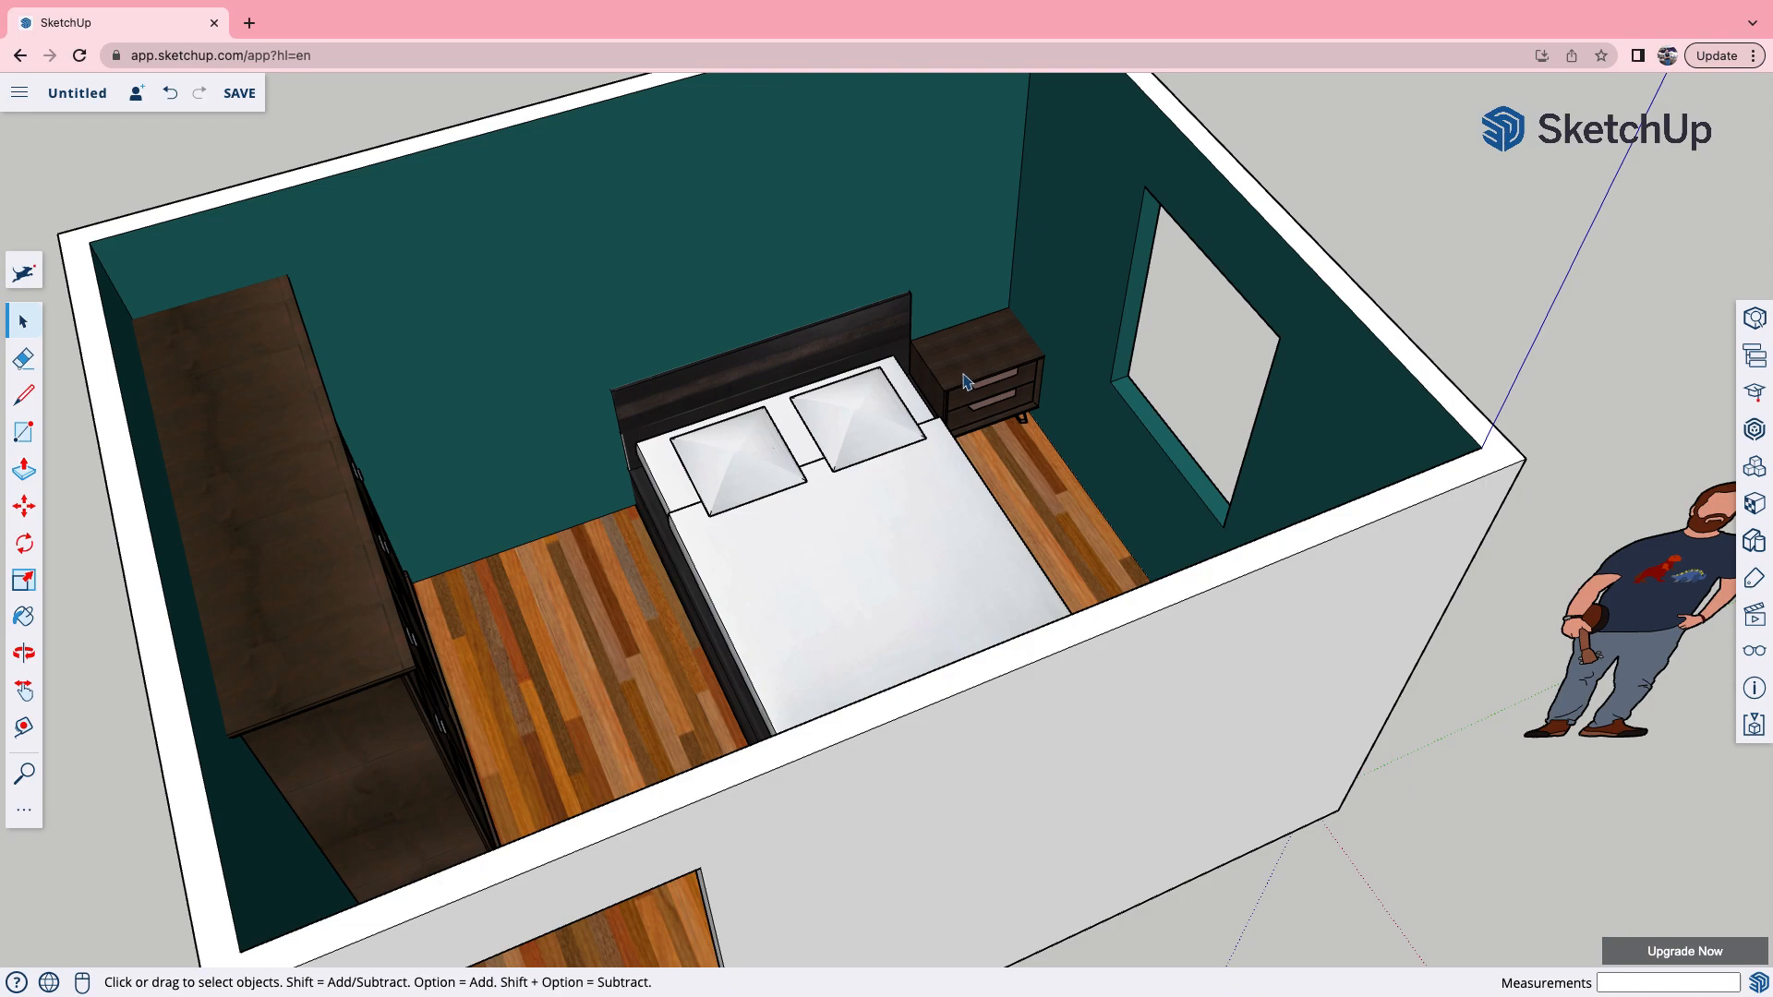
right_click(963, 379)
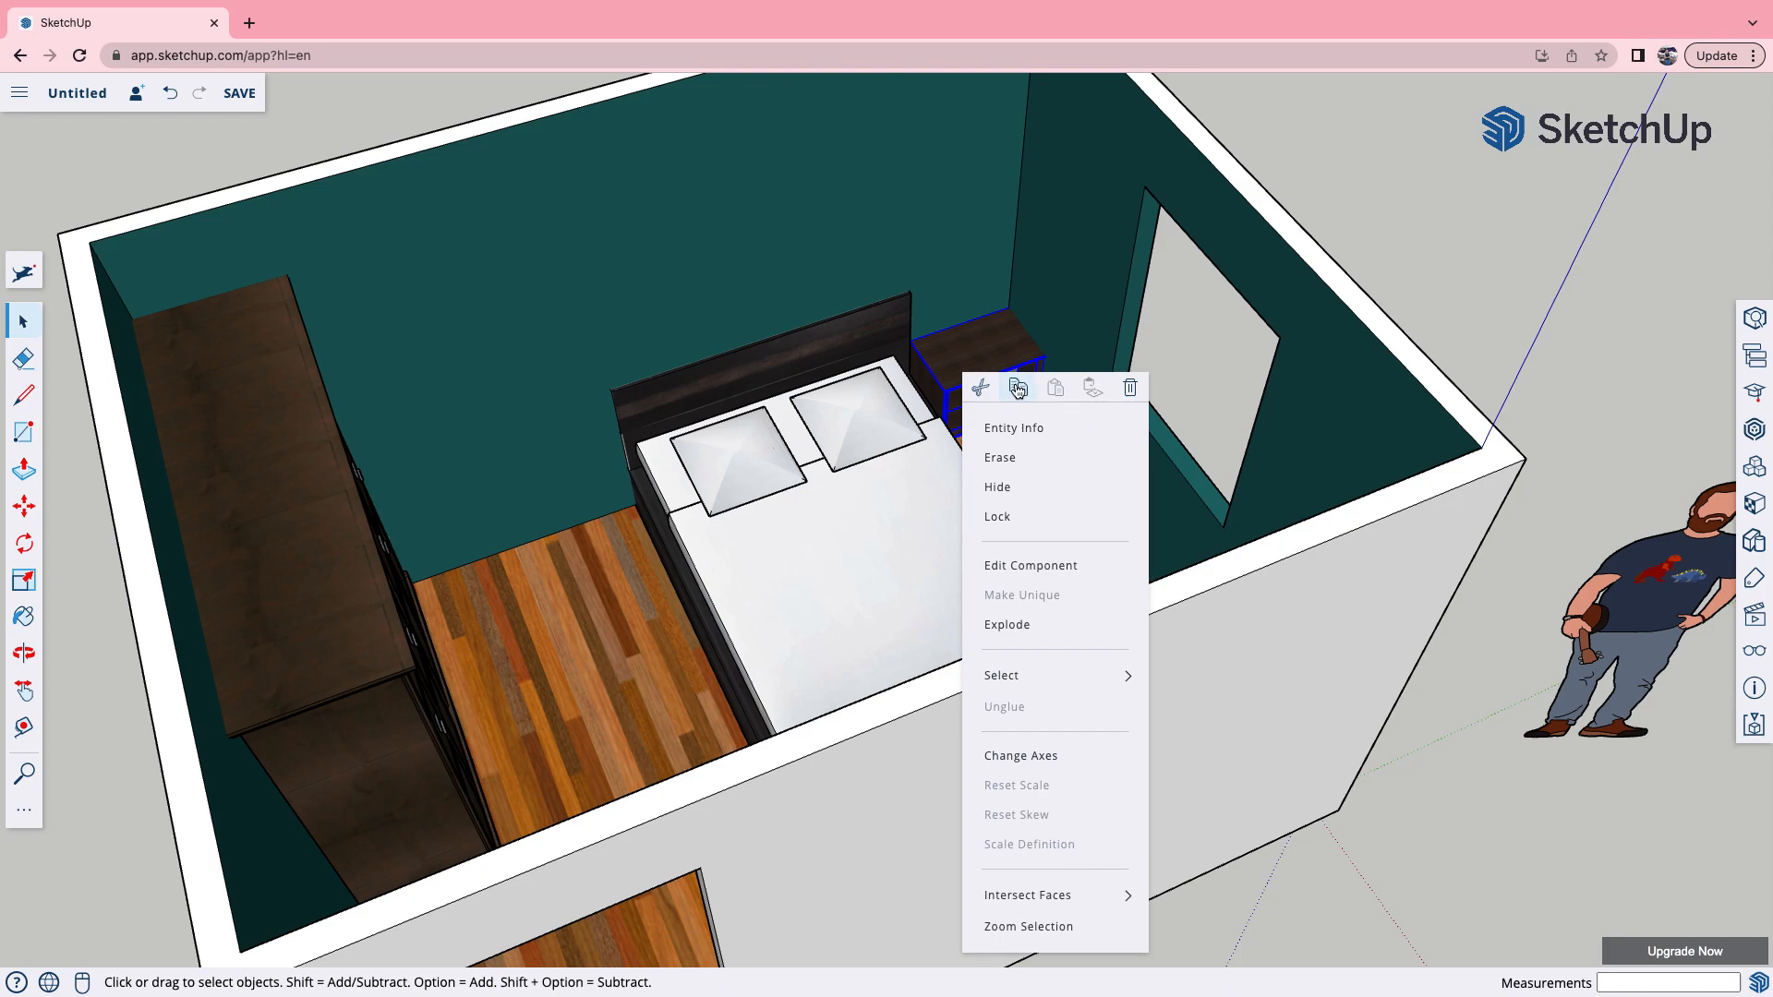
left_click(1489, 304)
scroll(1488, 303, "down", 1)
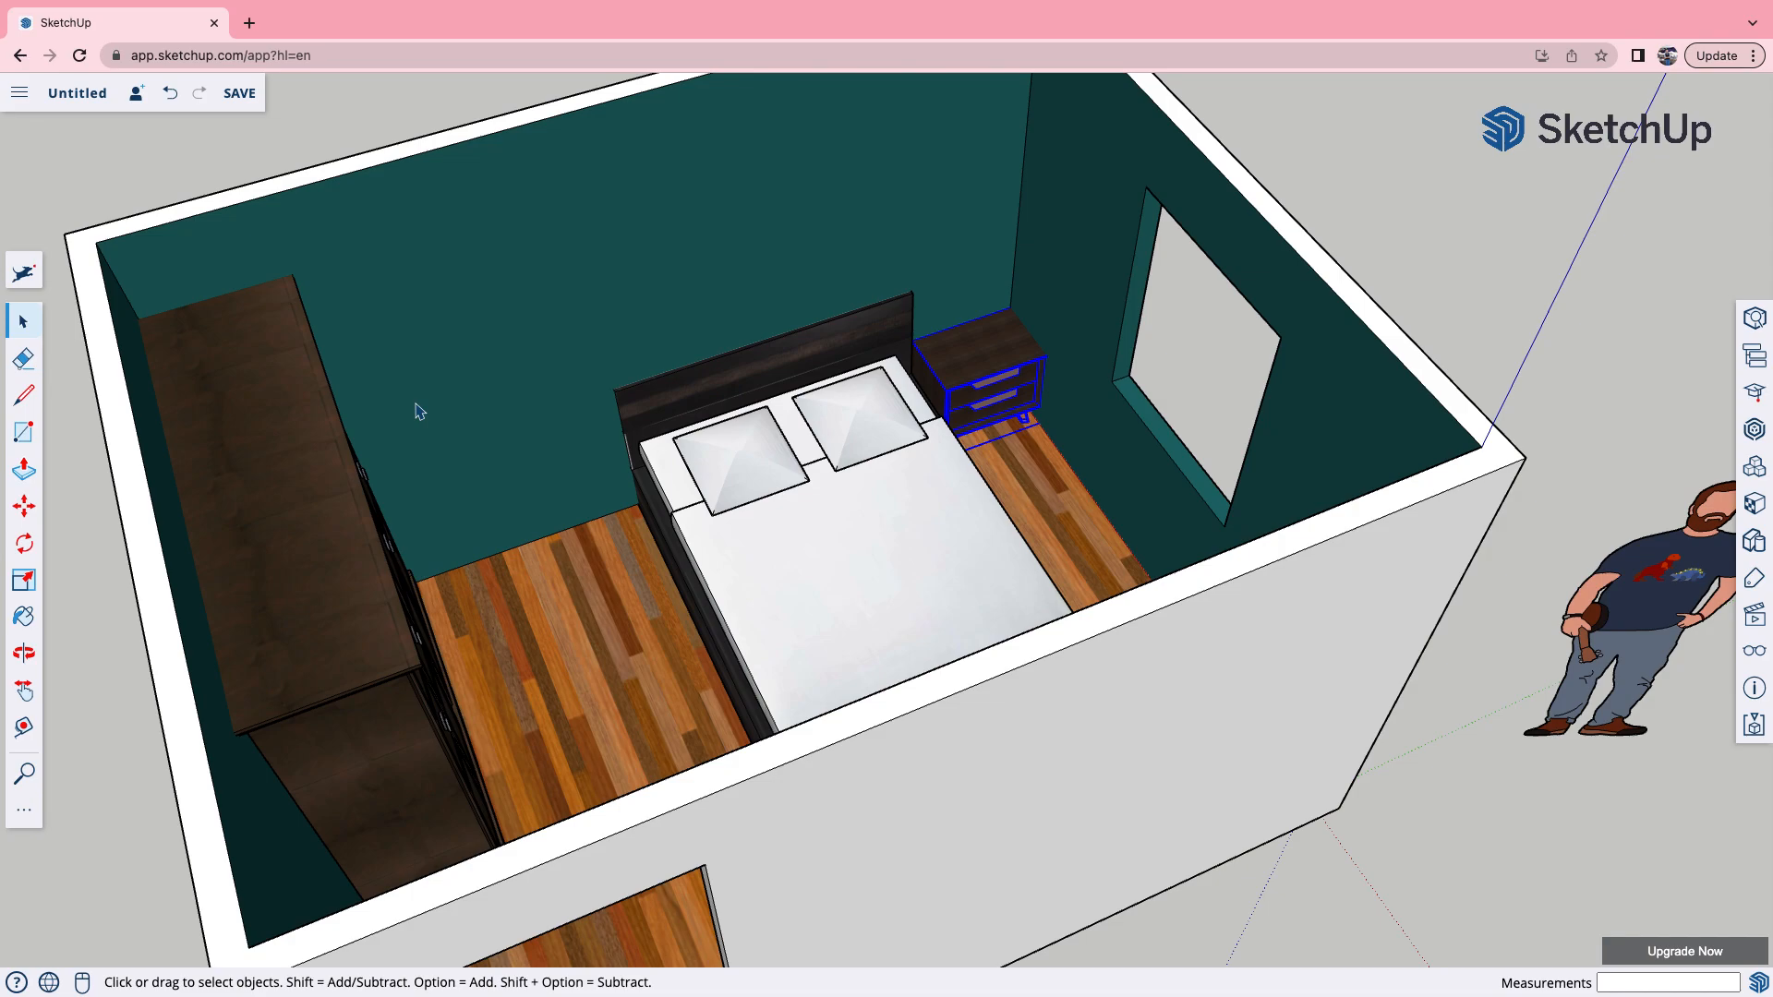
key("super+v")
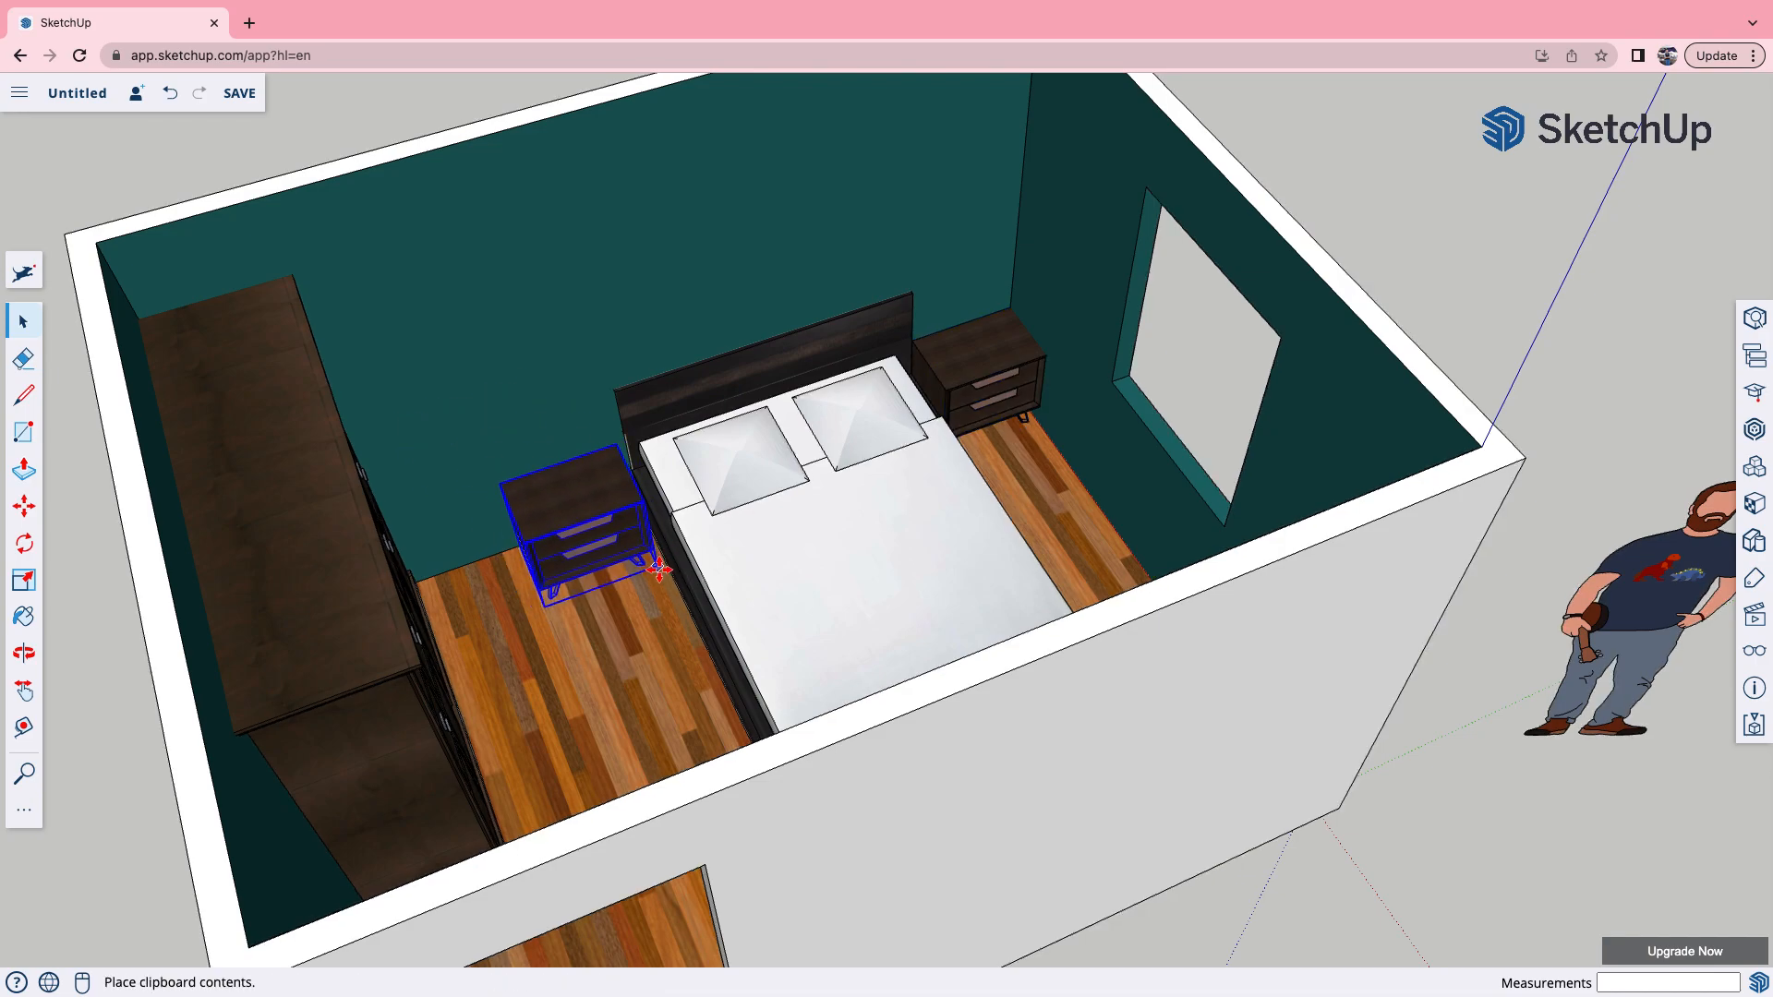
left_click(667, 562)
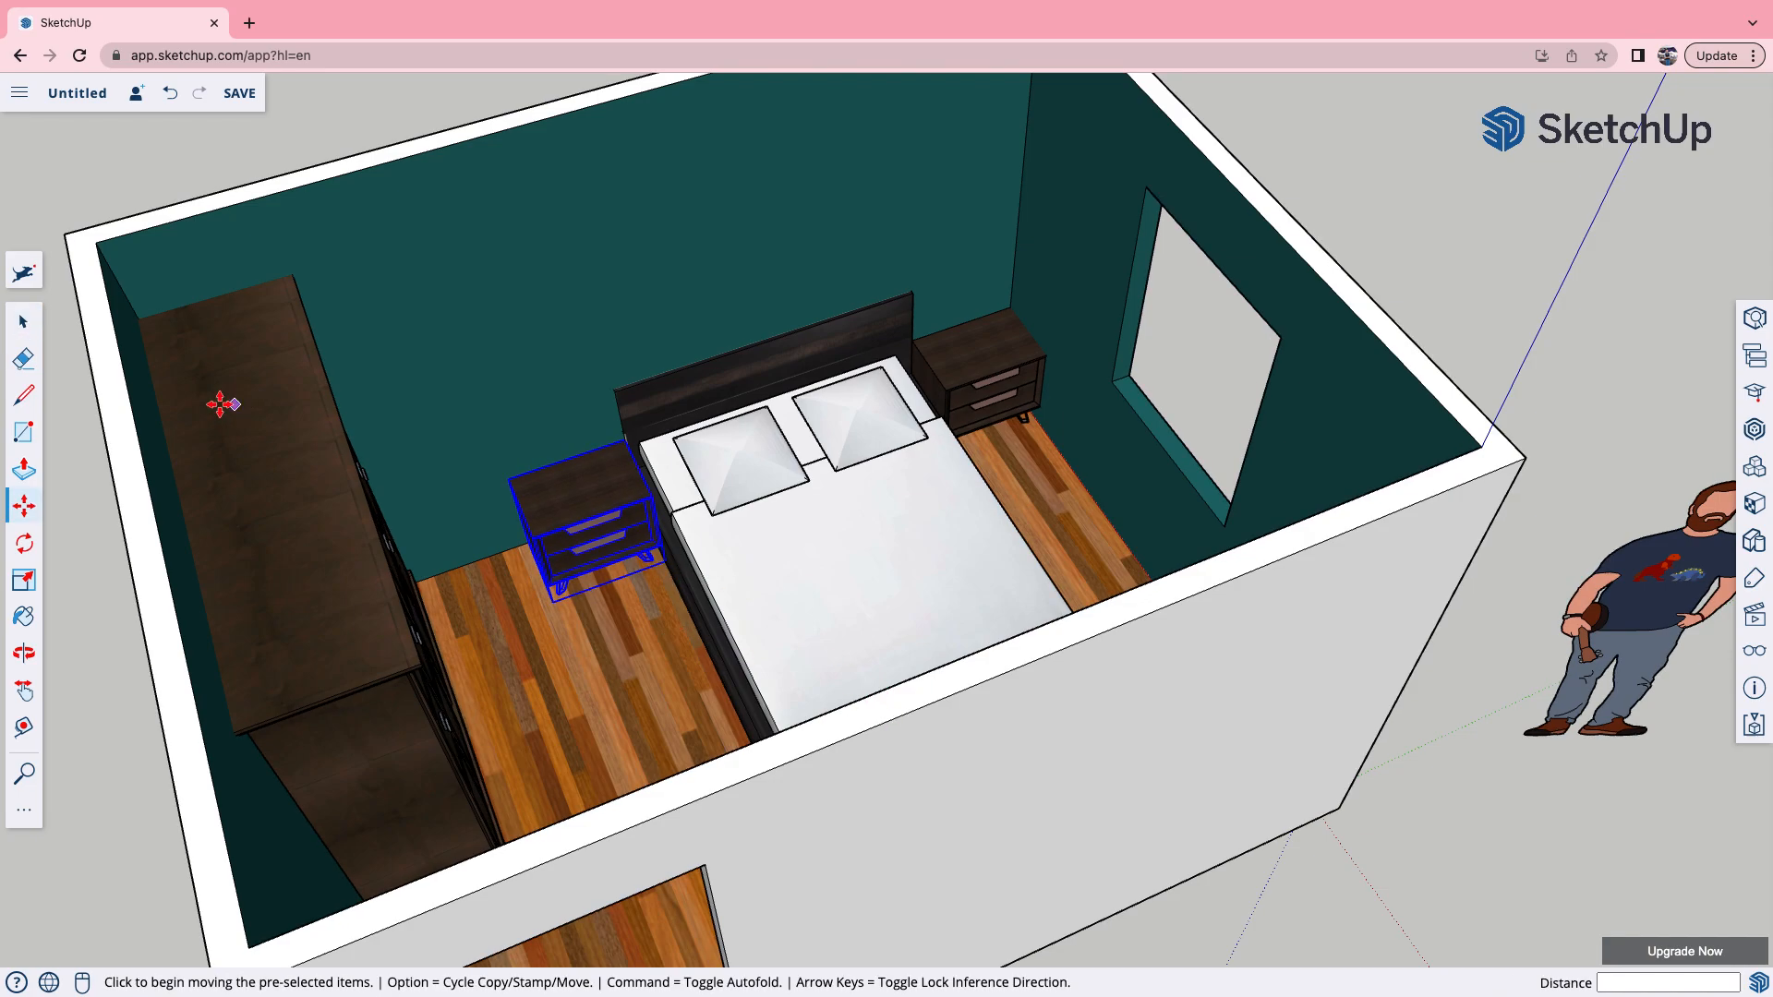
left_click(23, 320)
left_click(289, 139)
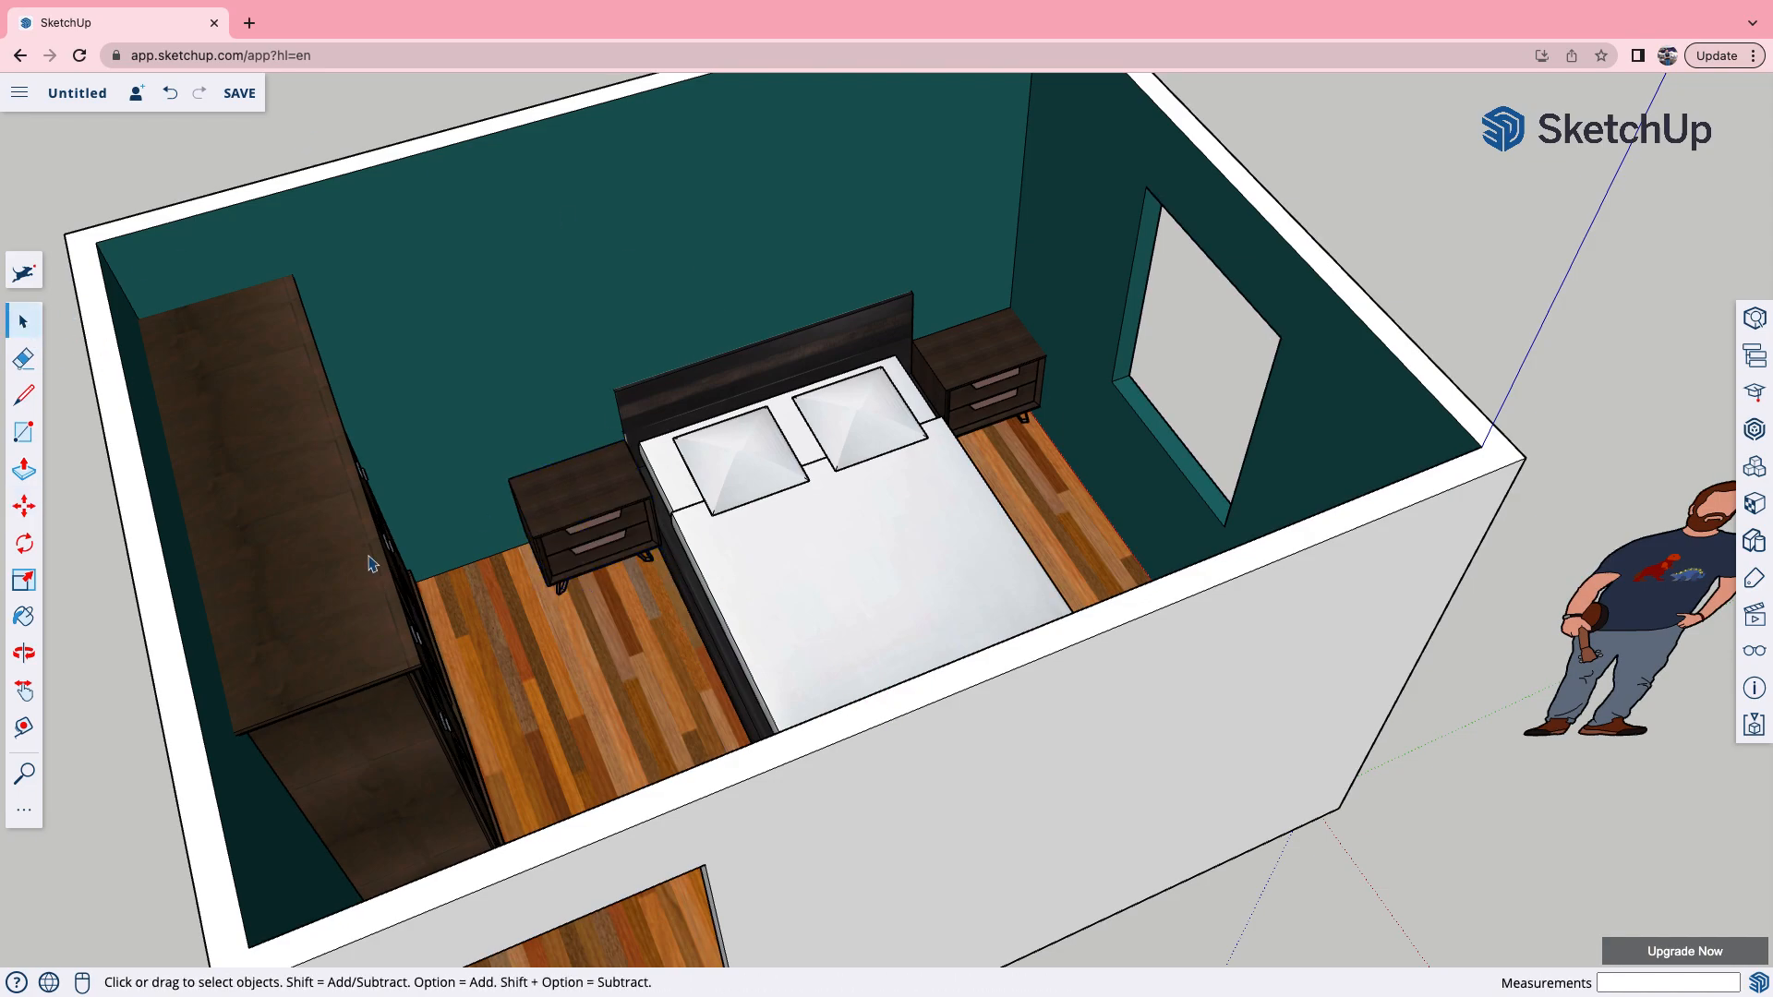
left_click(23, 653)
left_click_drag(910, 547, 1081, 659)
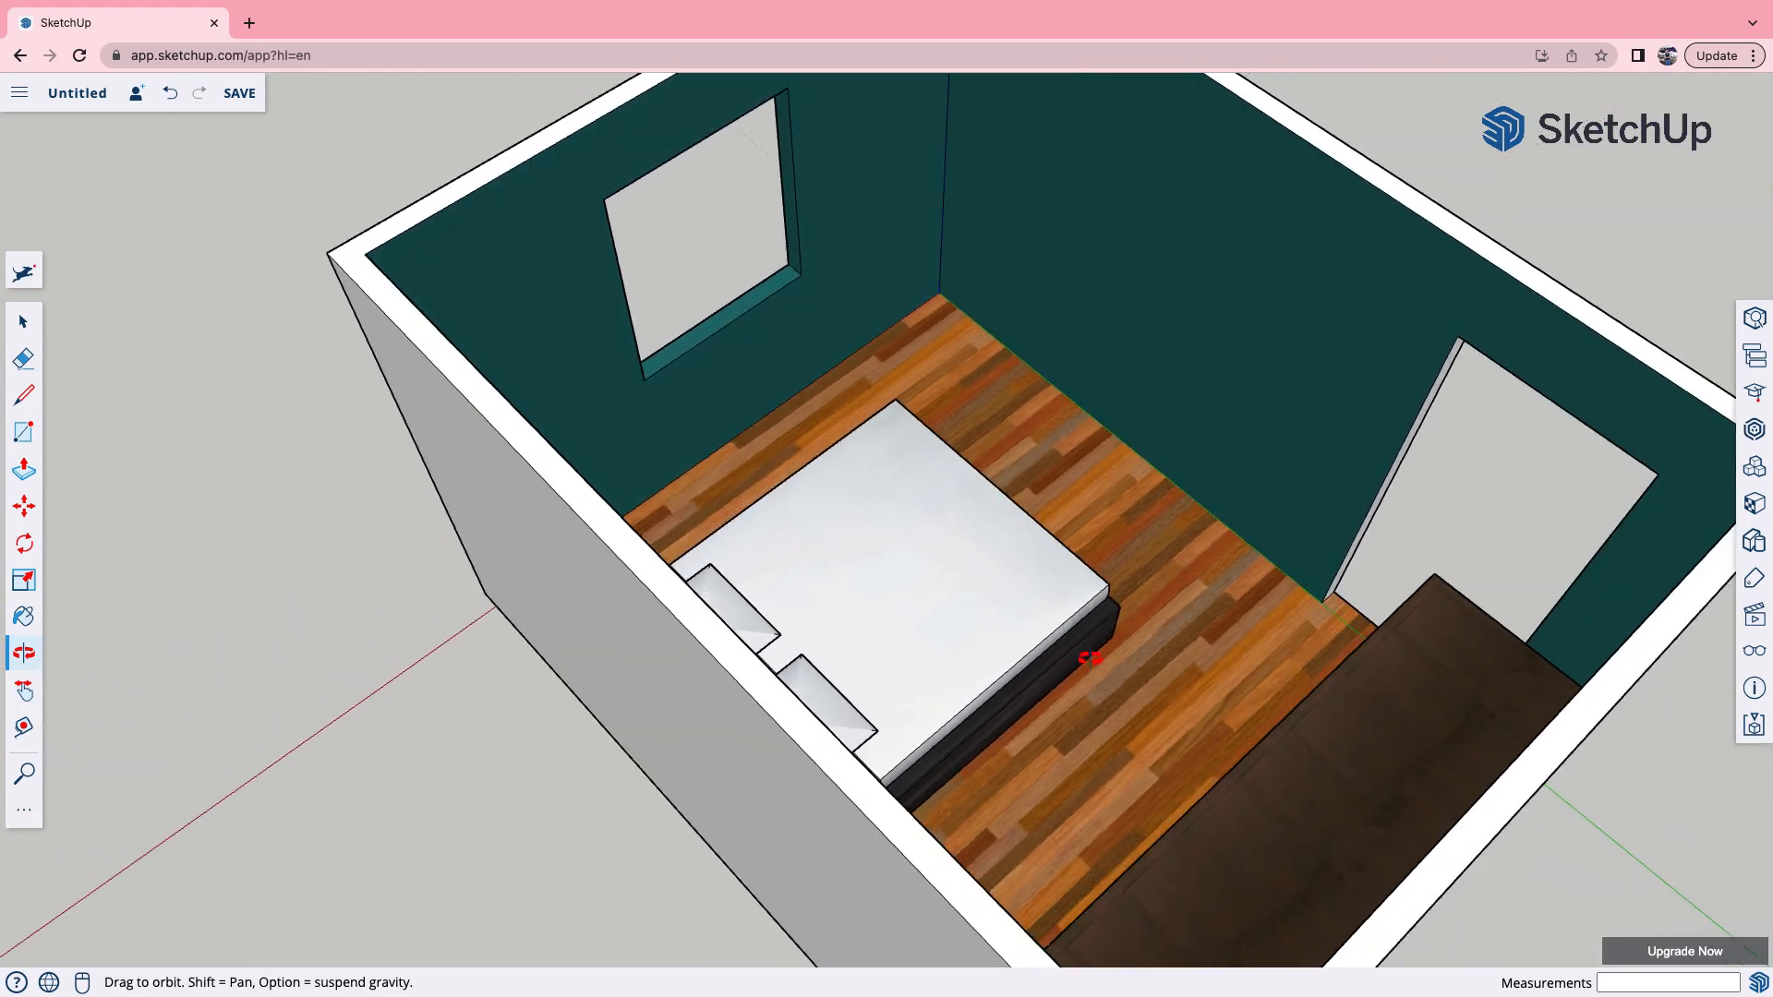
Step: Search 3D Warehouse in the Components panel for "tv unit", replacing the old "locker" term
left_click(1753, 467)
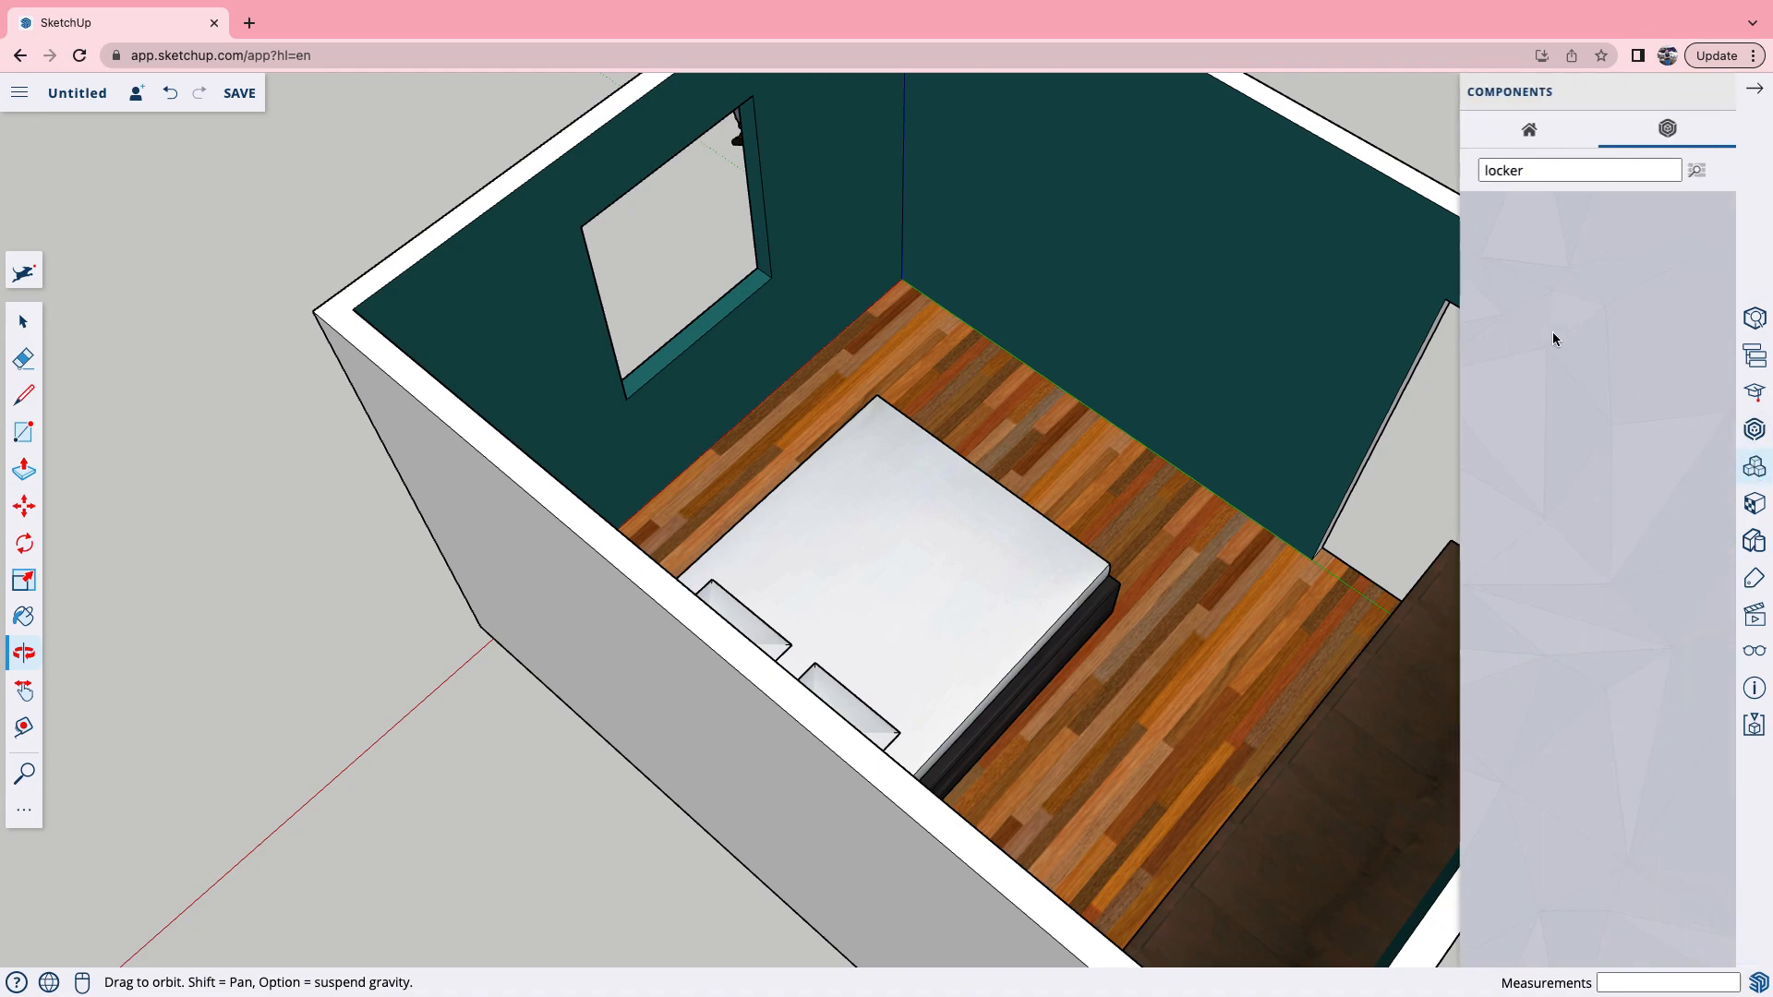
left_click_drag(1573, 171, 1392, 160)
type("tv unit")
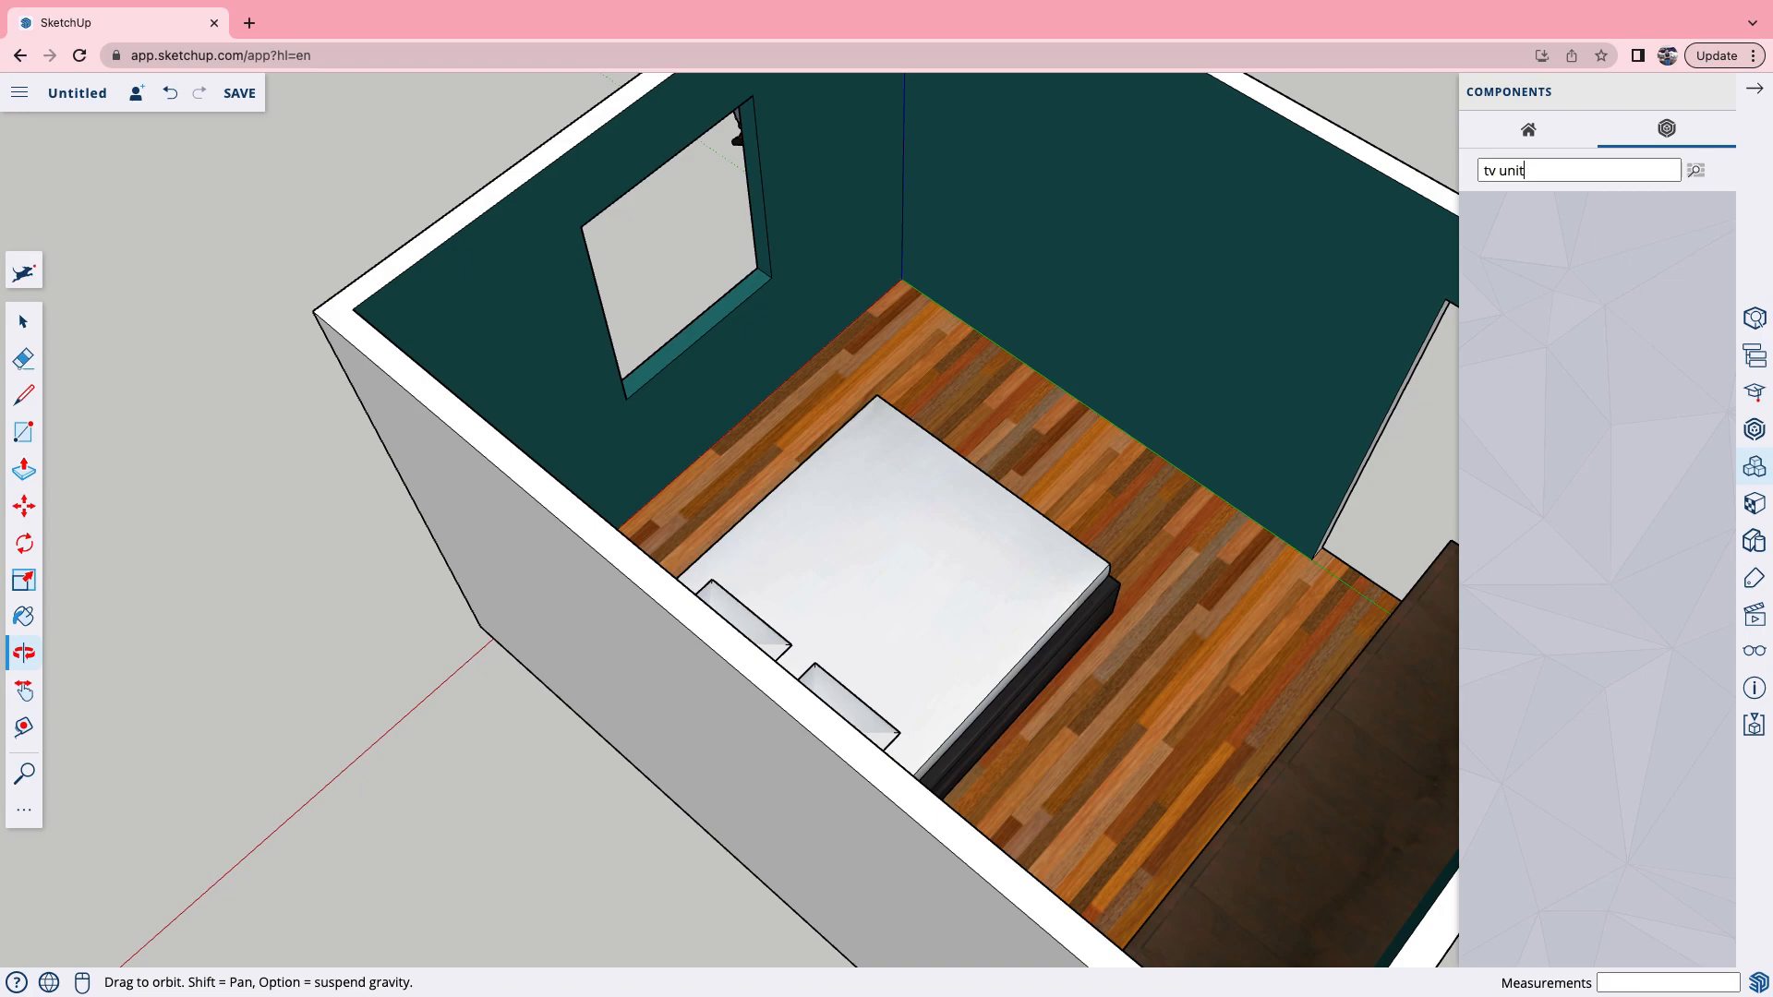
key("Return")
left_click(1552, 141)
type("tv unit")
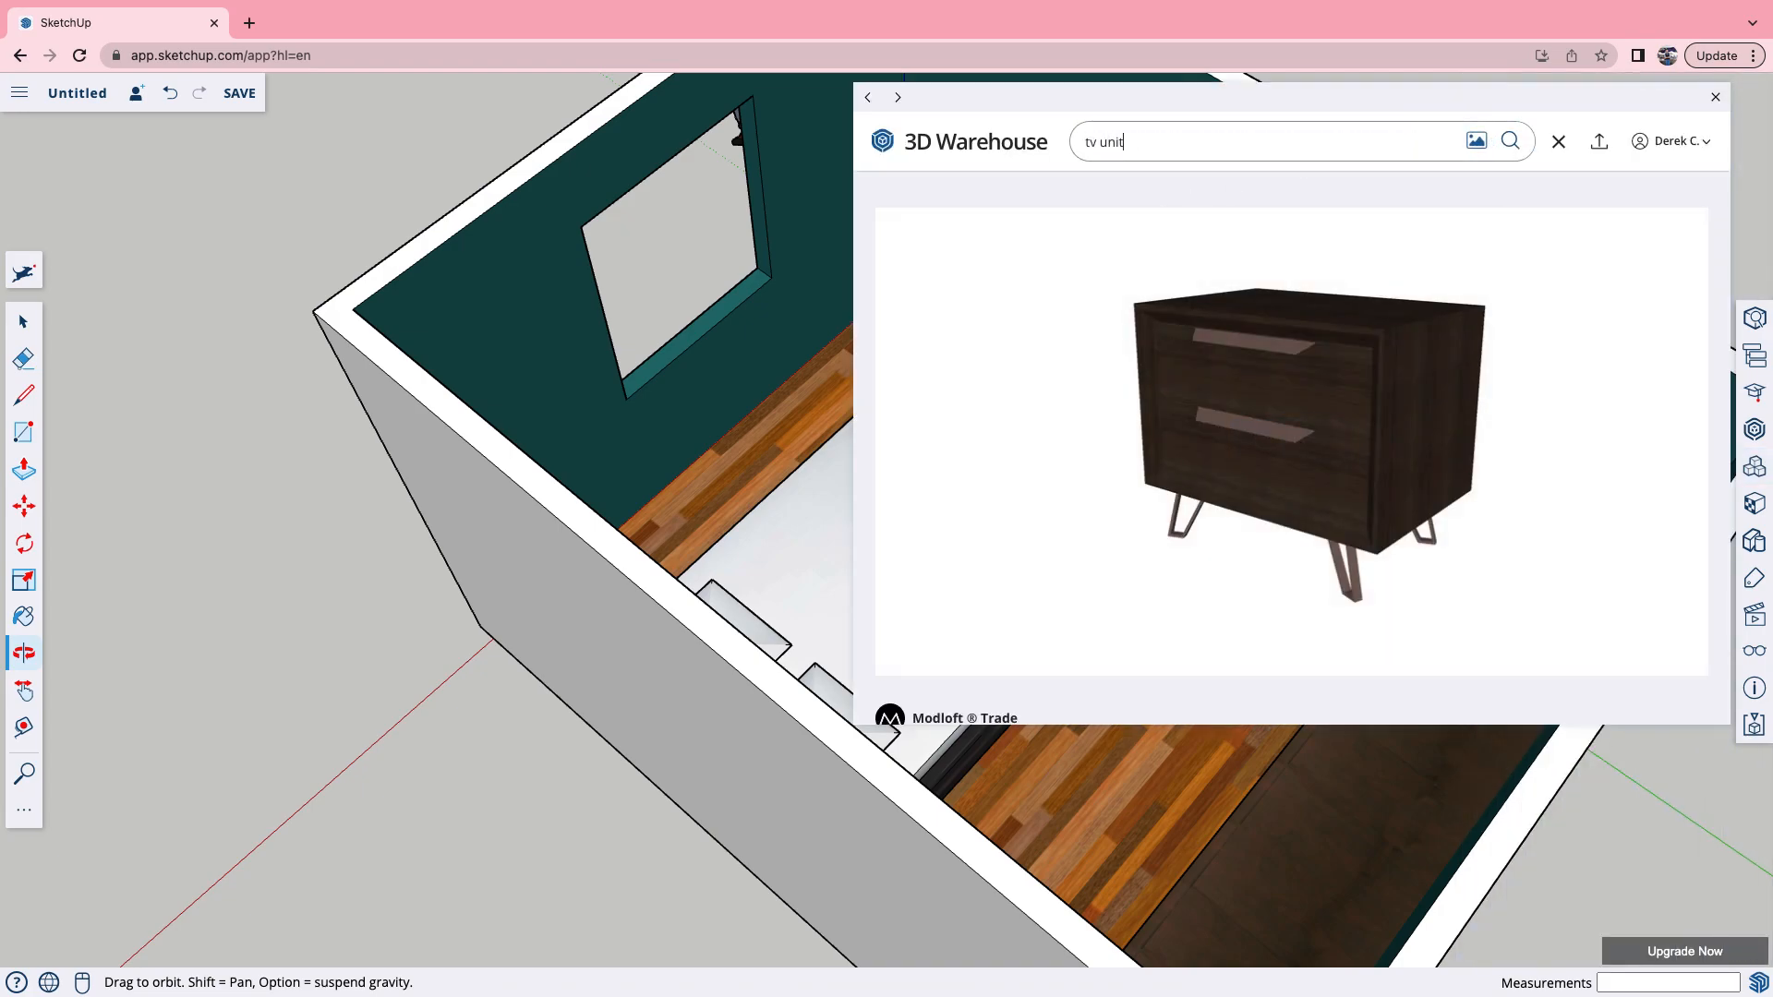
key("Return")
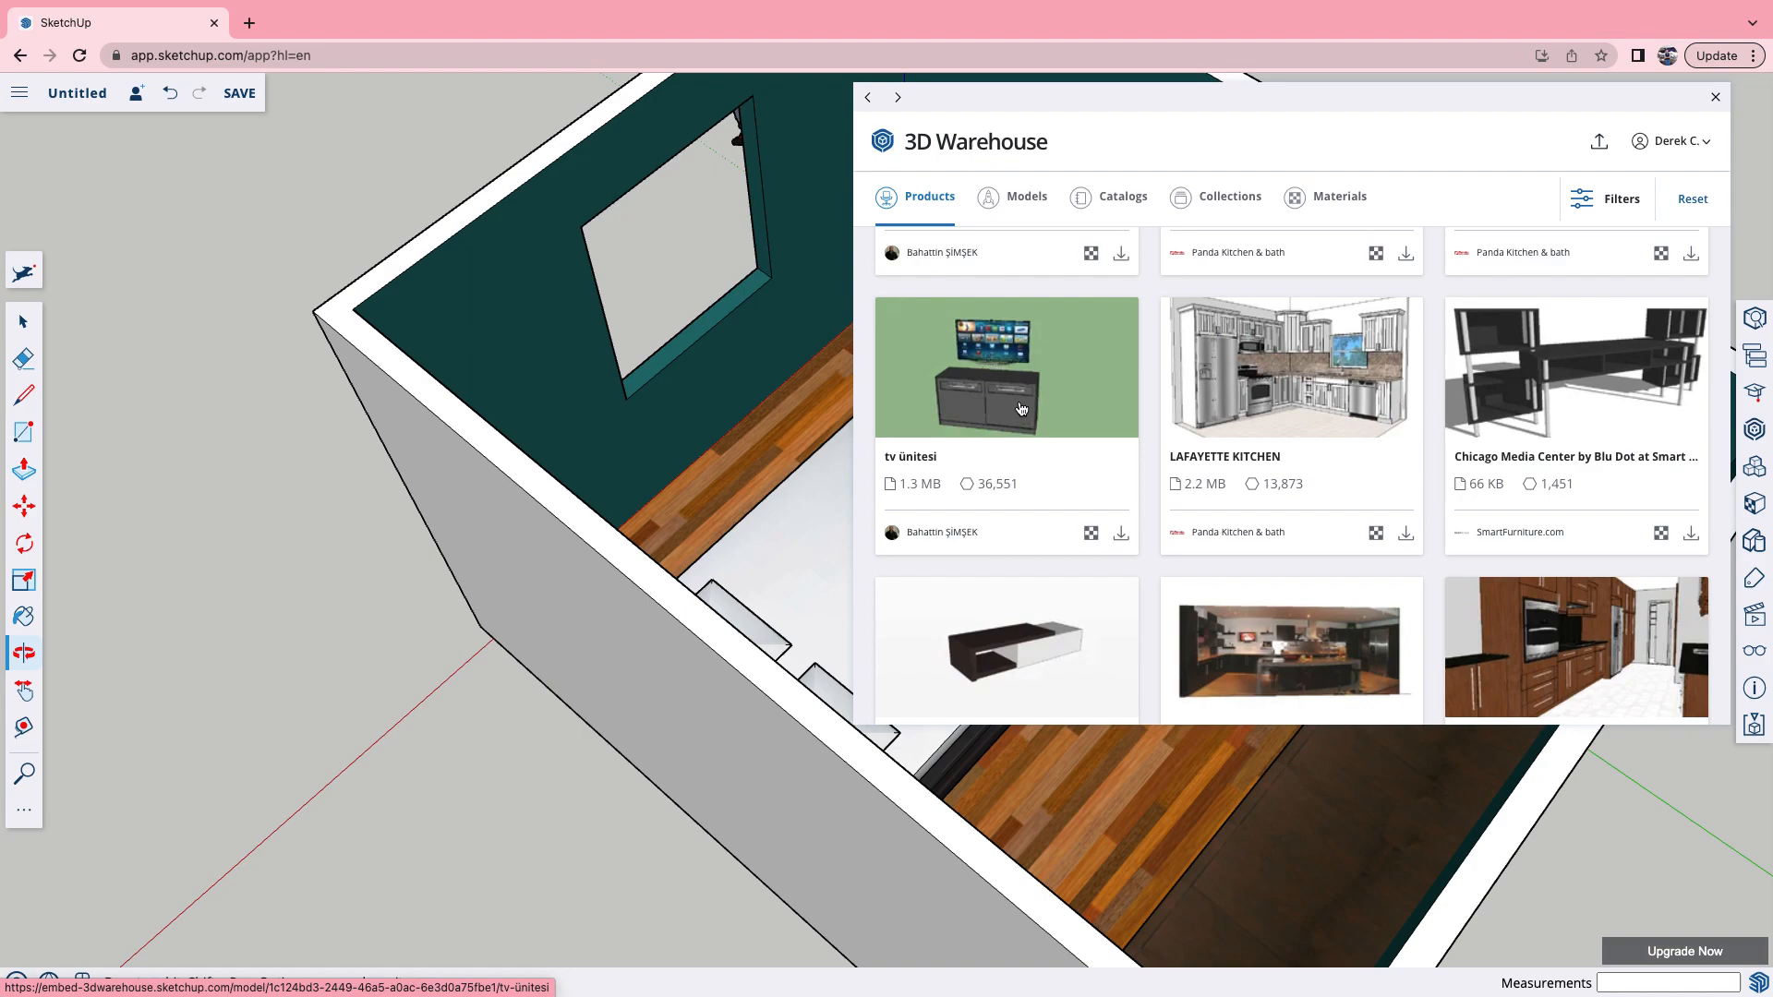
Step: Open the natuzzi tv .ünite result and download it into the model
scroll(1024, 392, "up", 2)
scroll(1025, 388, "up", 4)
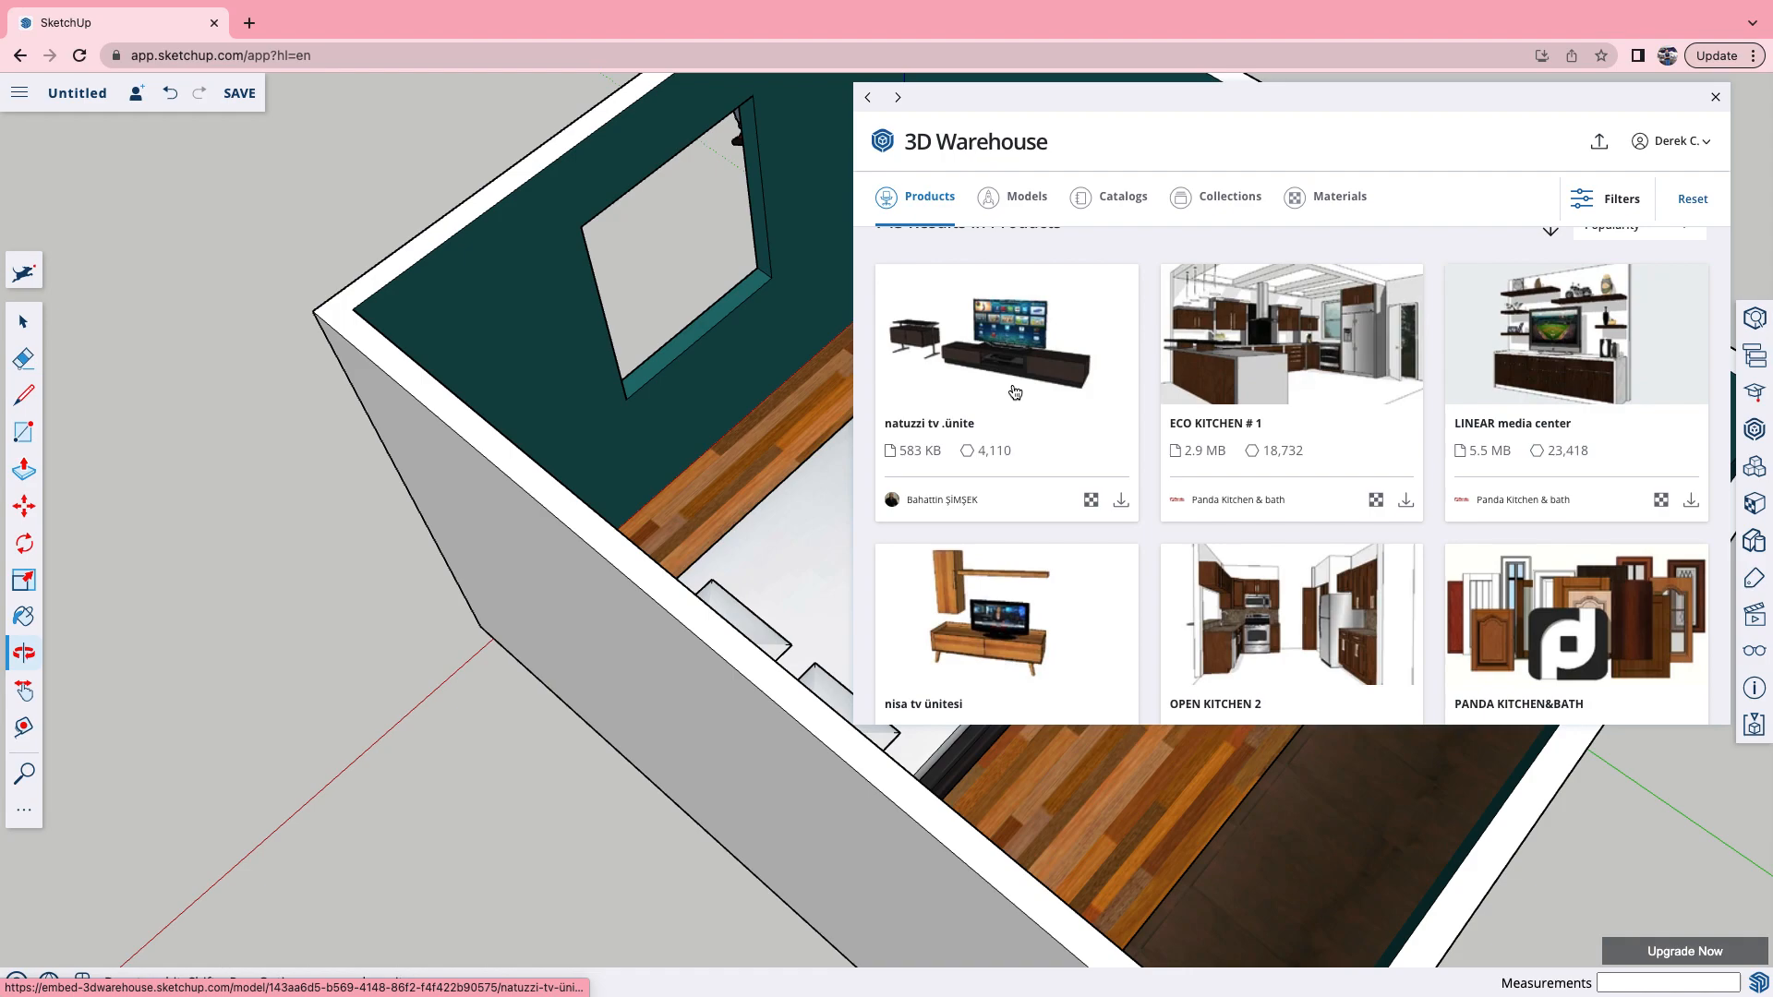
scroll(1014, 392, "up", 2)
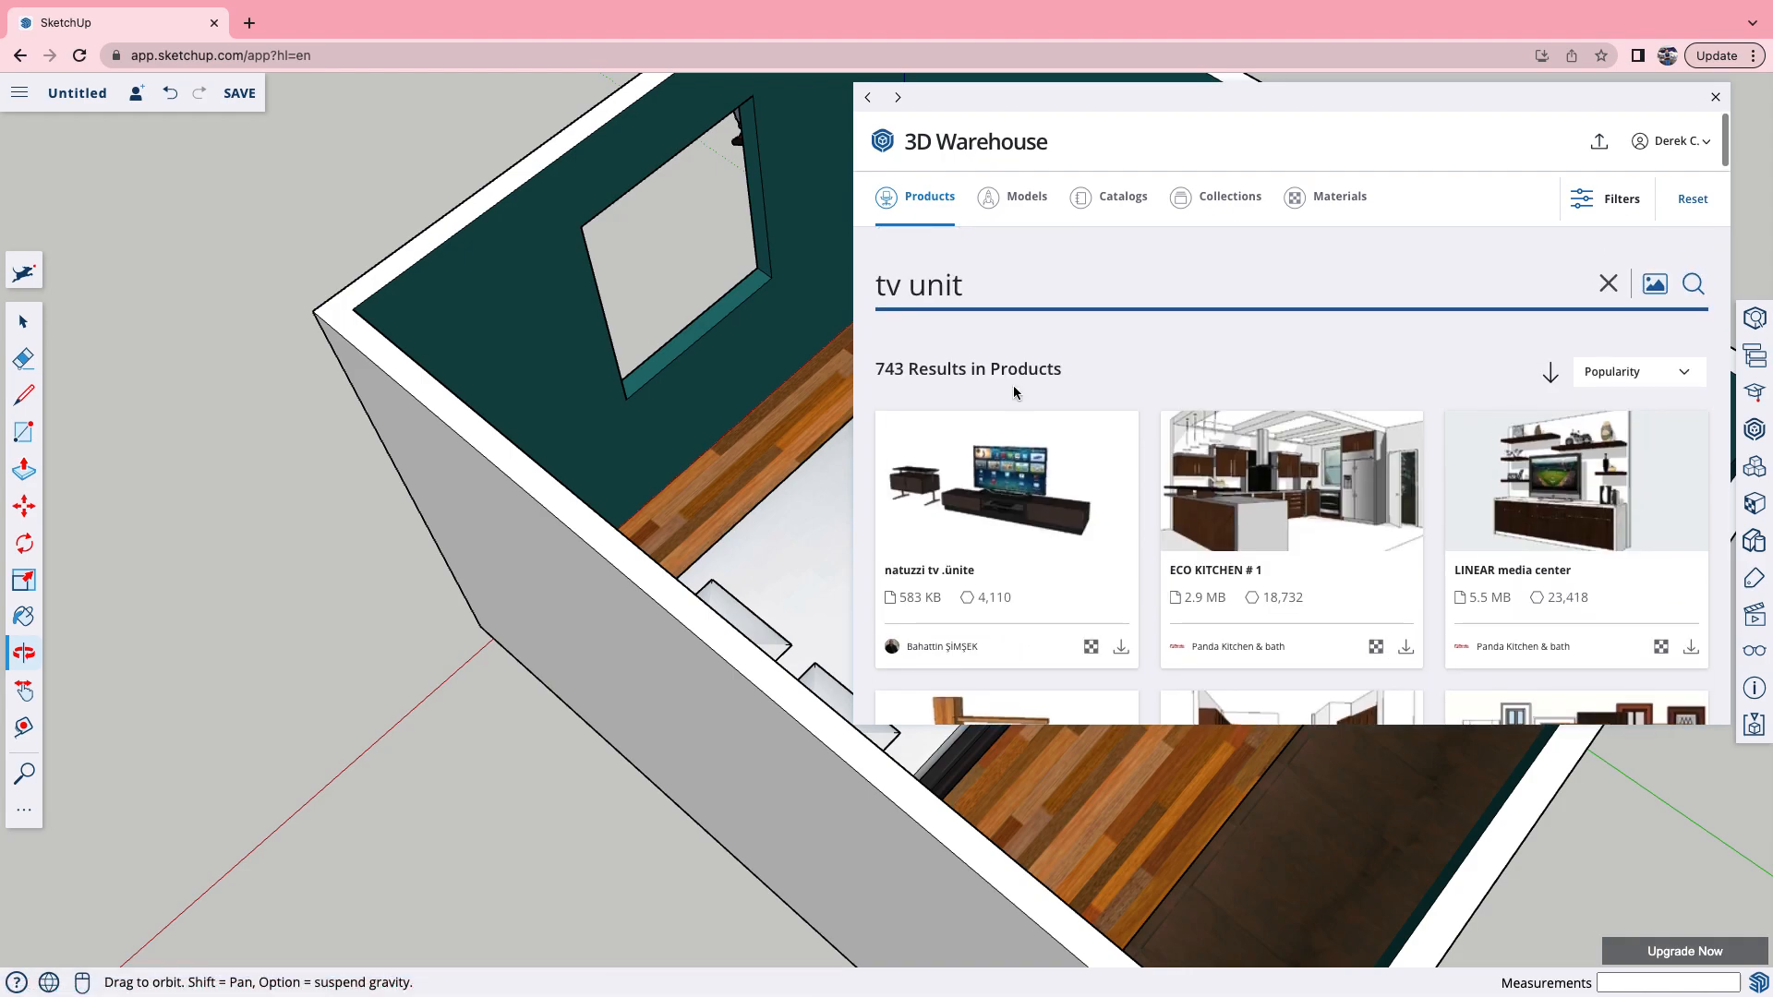
left_click(1020, 478)
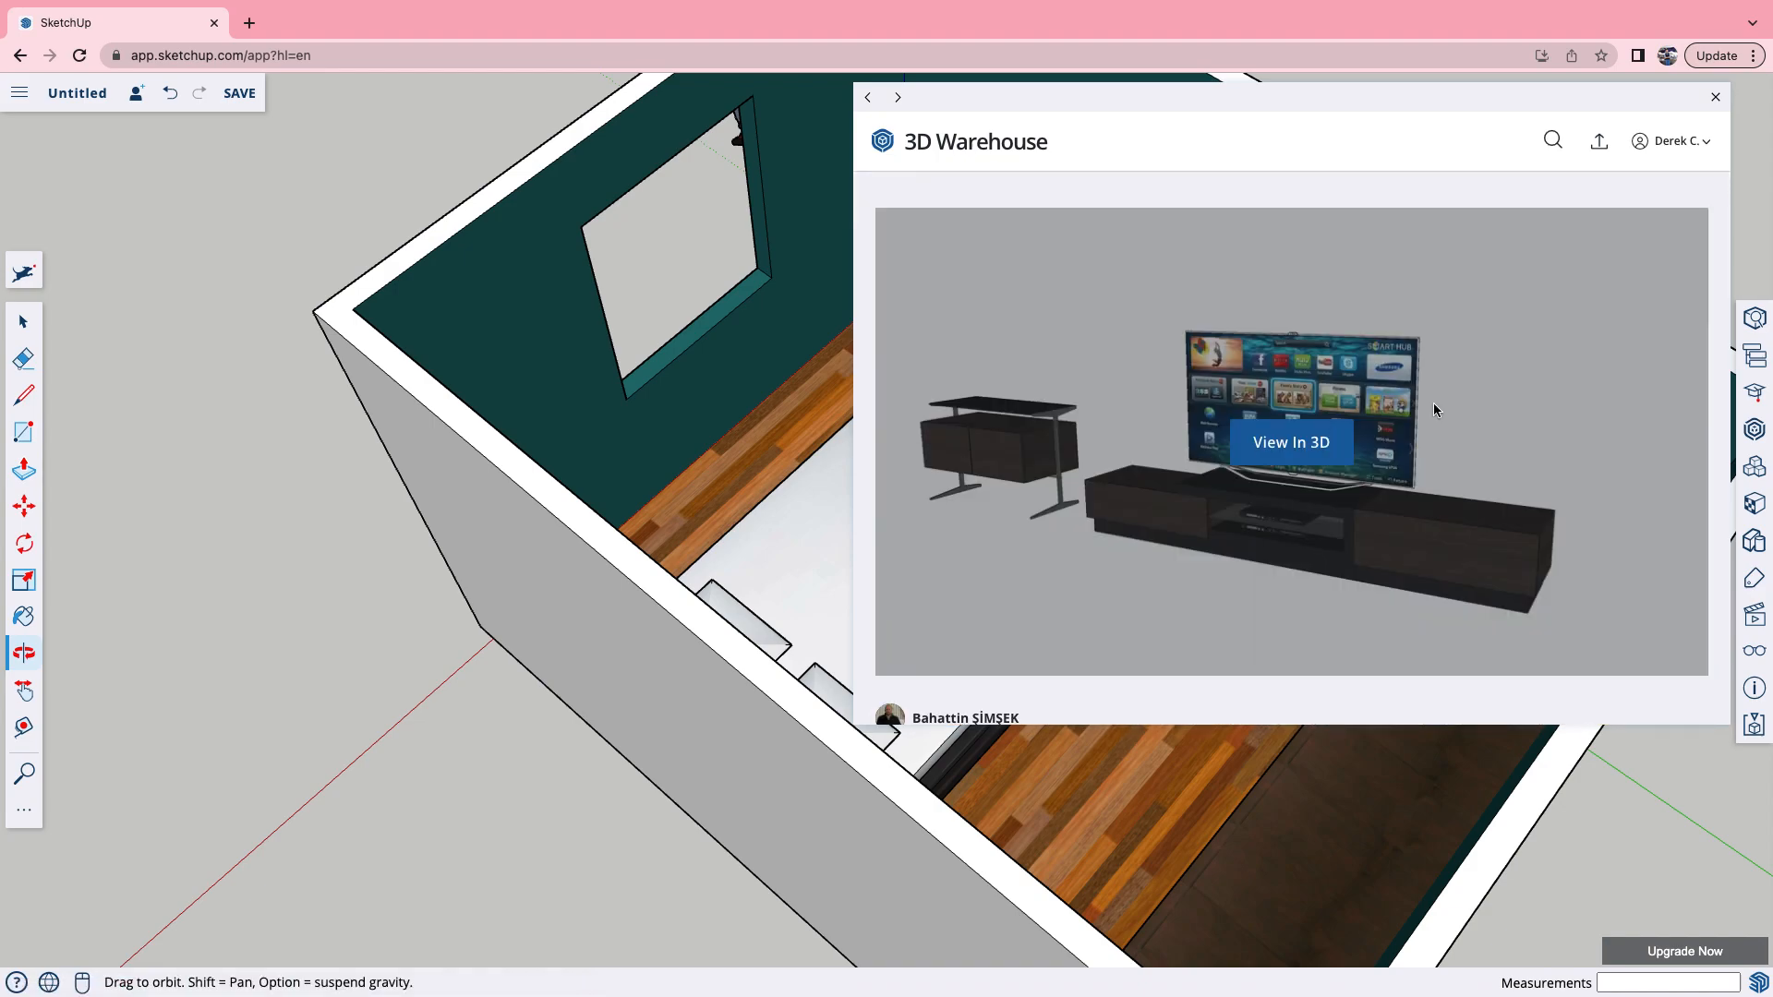
scroll(1433, 406, "down", 3)
scroll(1433, 409, "up", 2)
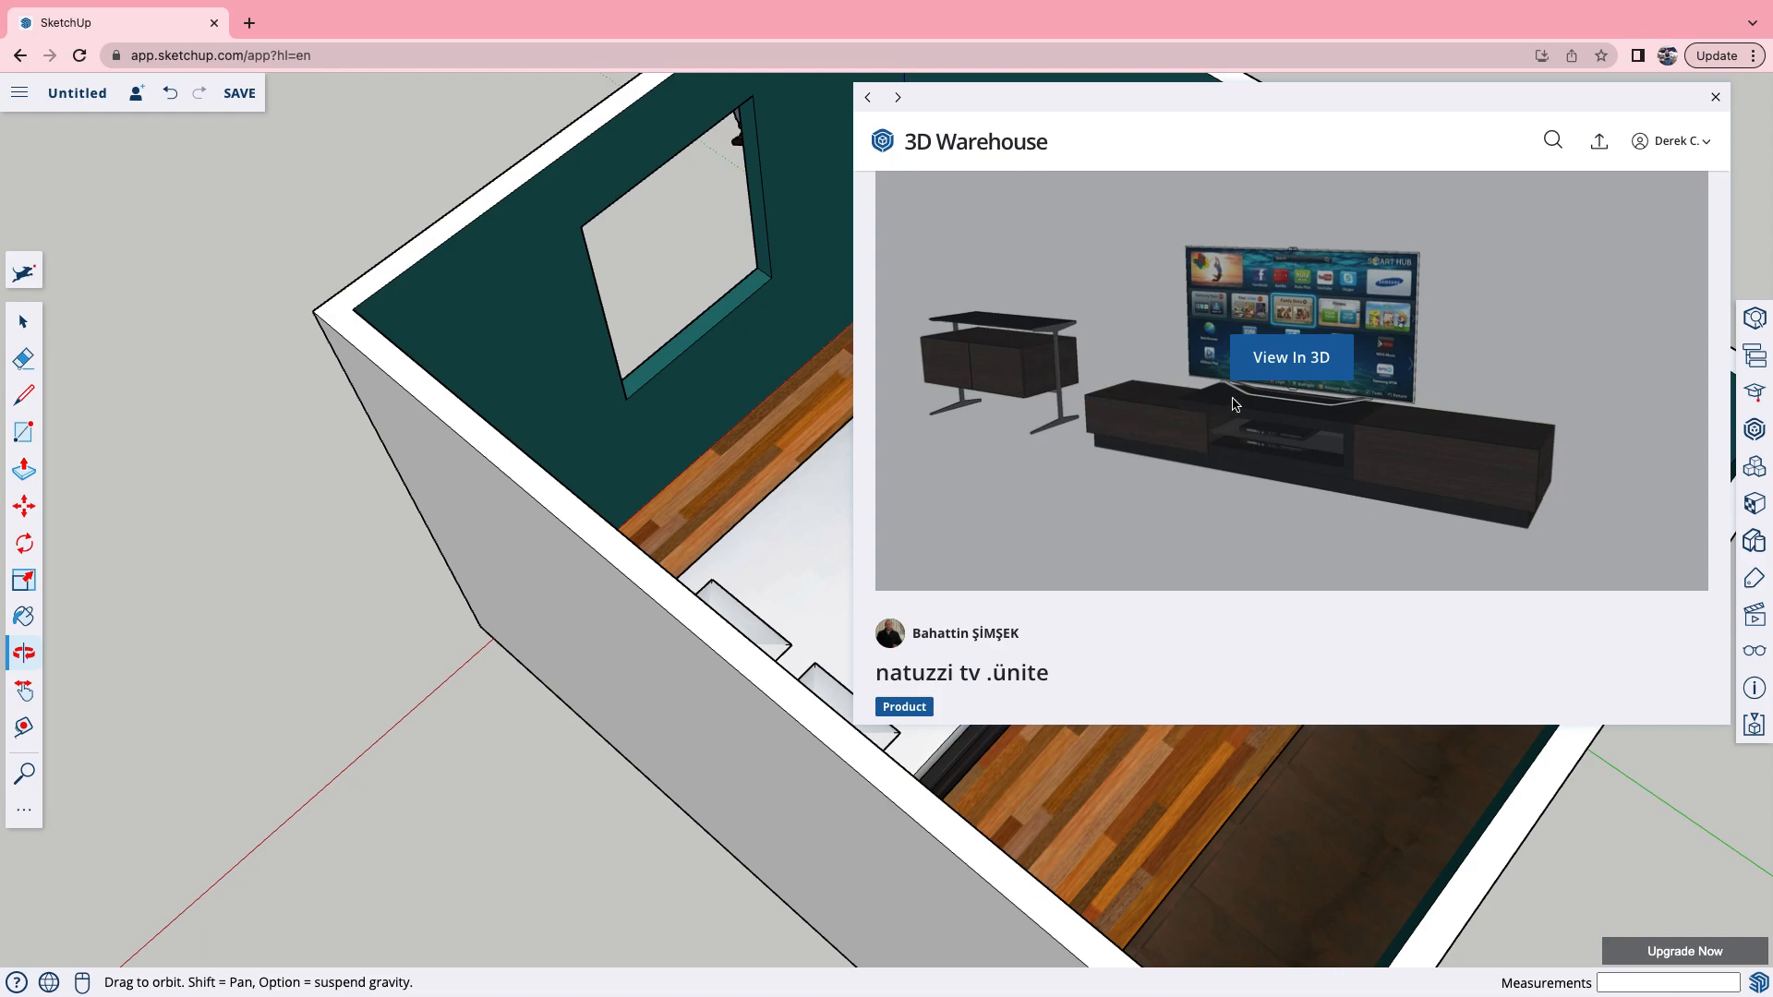
scroll(1339, 414, "down", 3)
left_click(1625, 504)
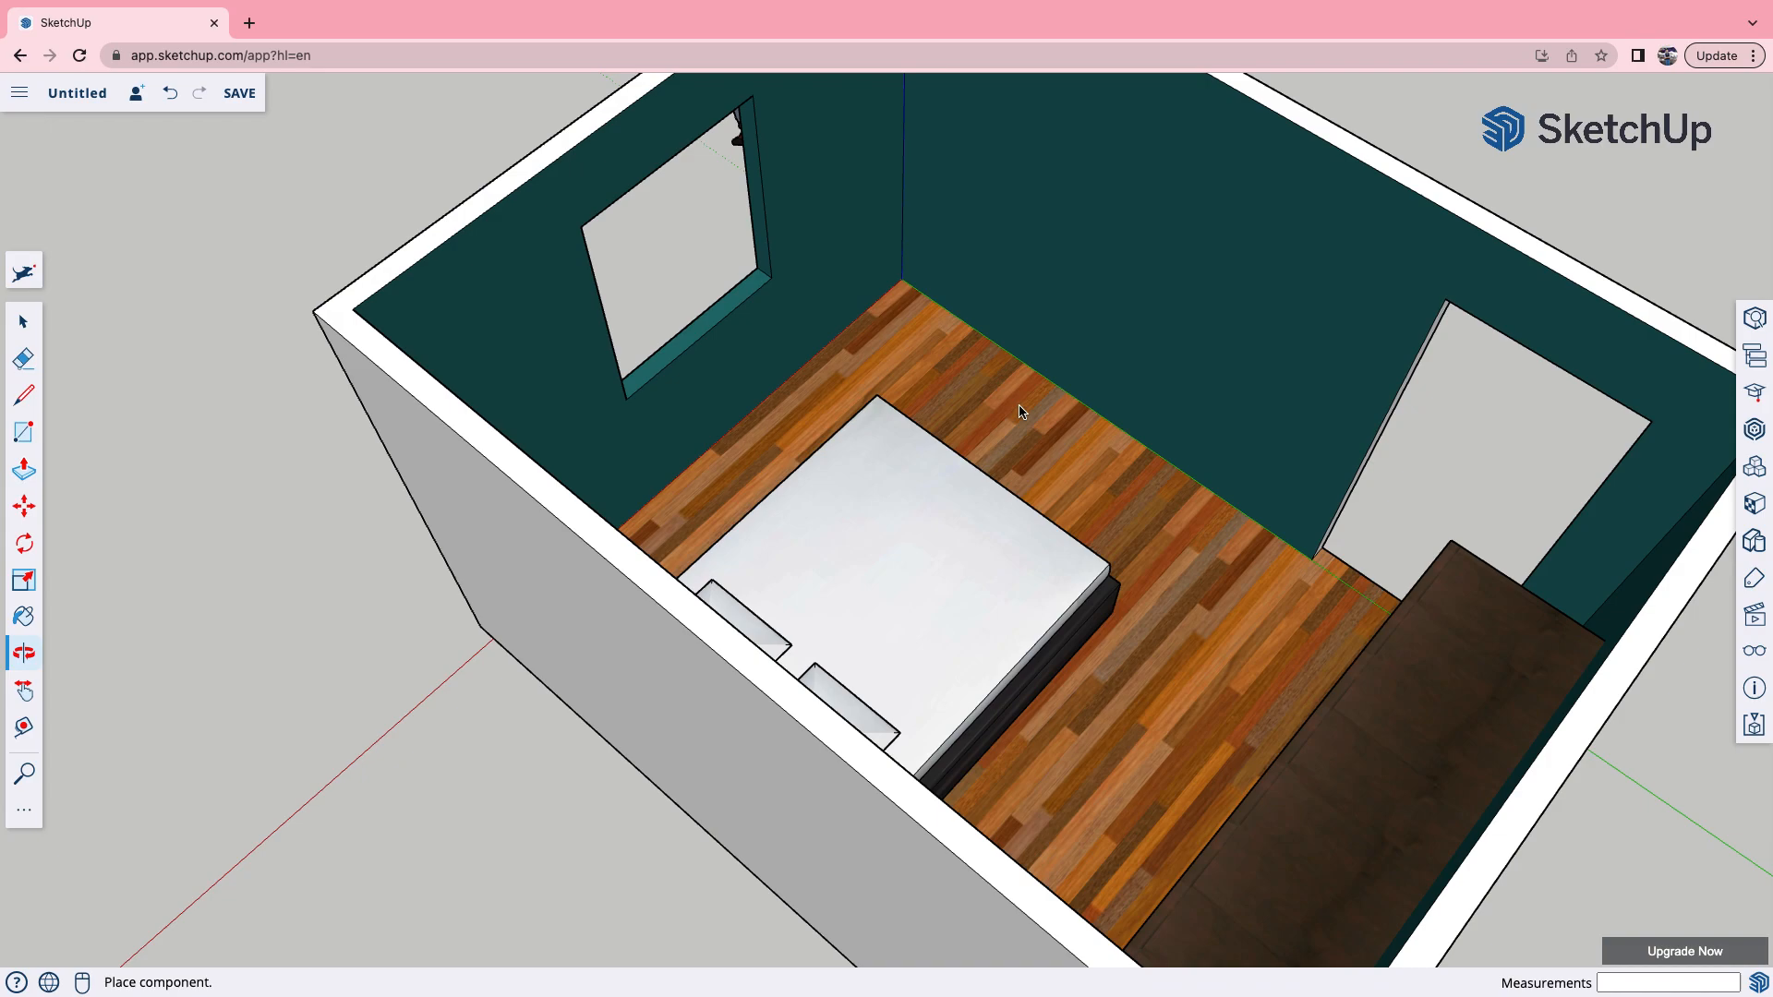
Step: Place the downloaded TV unit on the ground outside the room
scroll(999, 430, "down", 6)
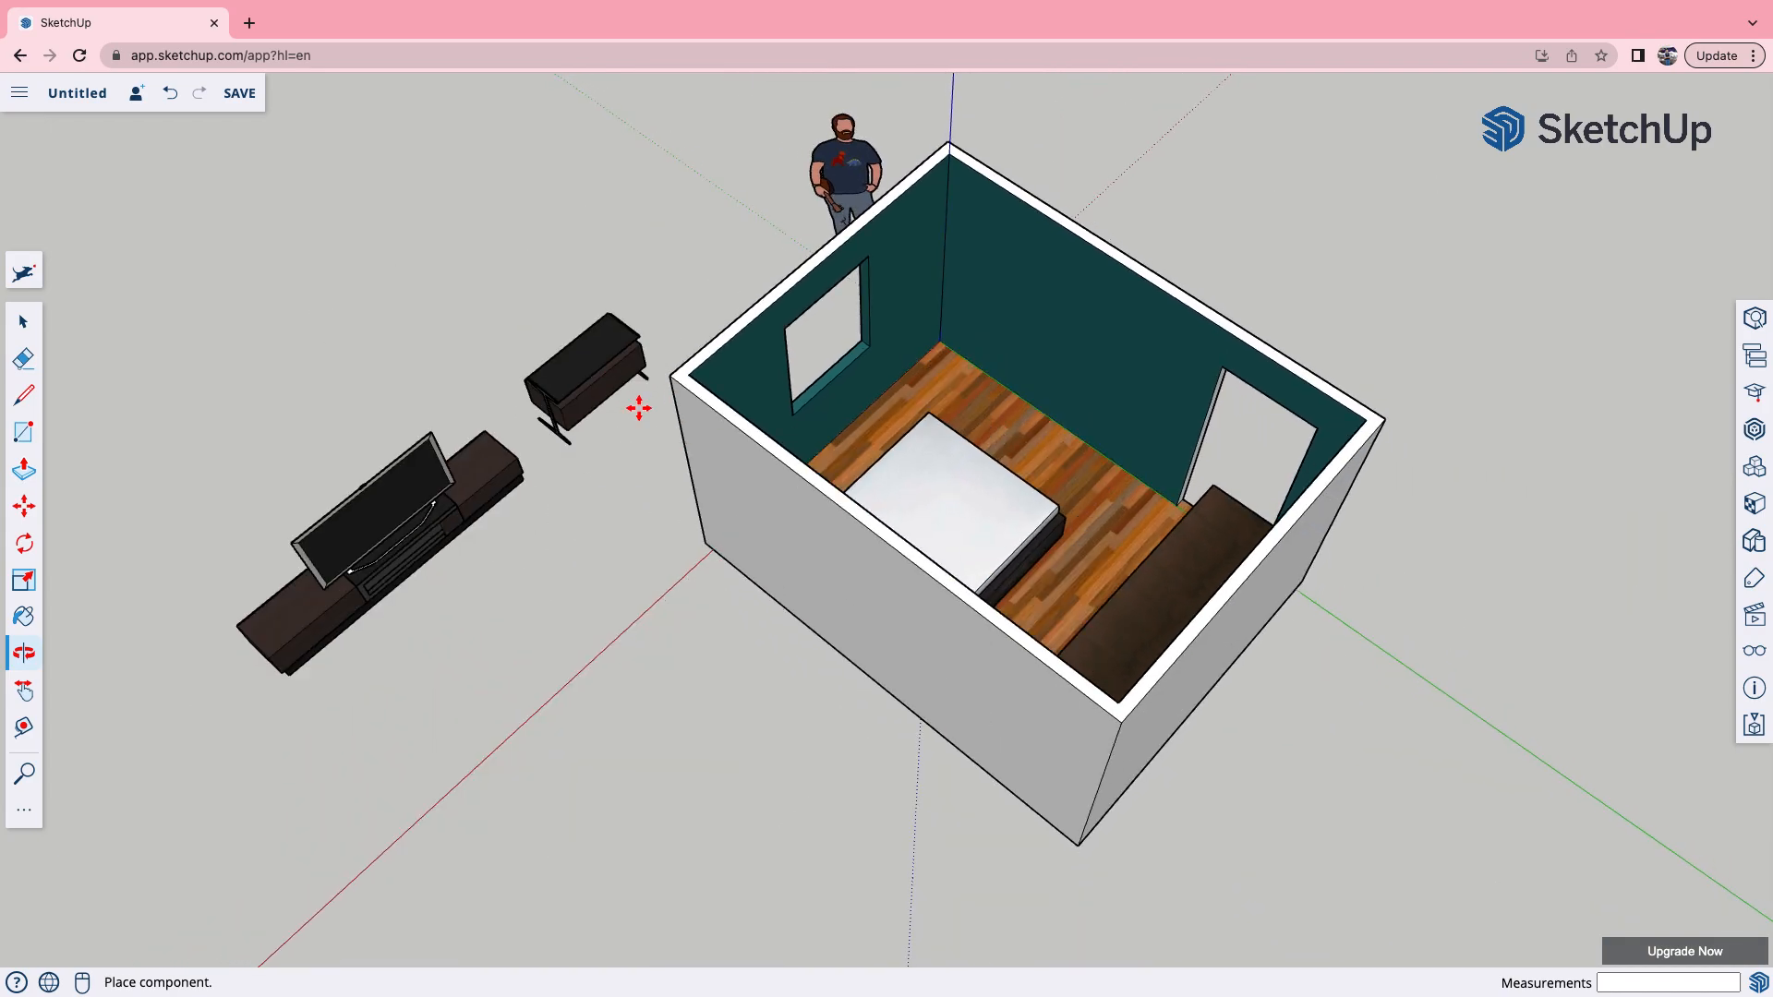
scroll(634, 411, "down", 2)
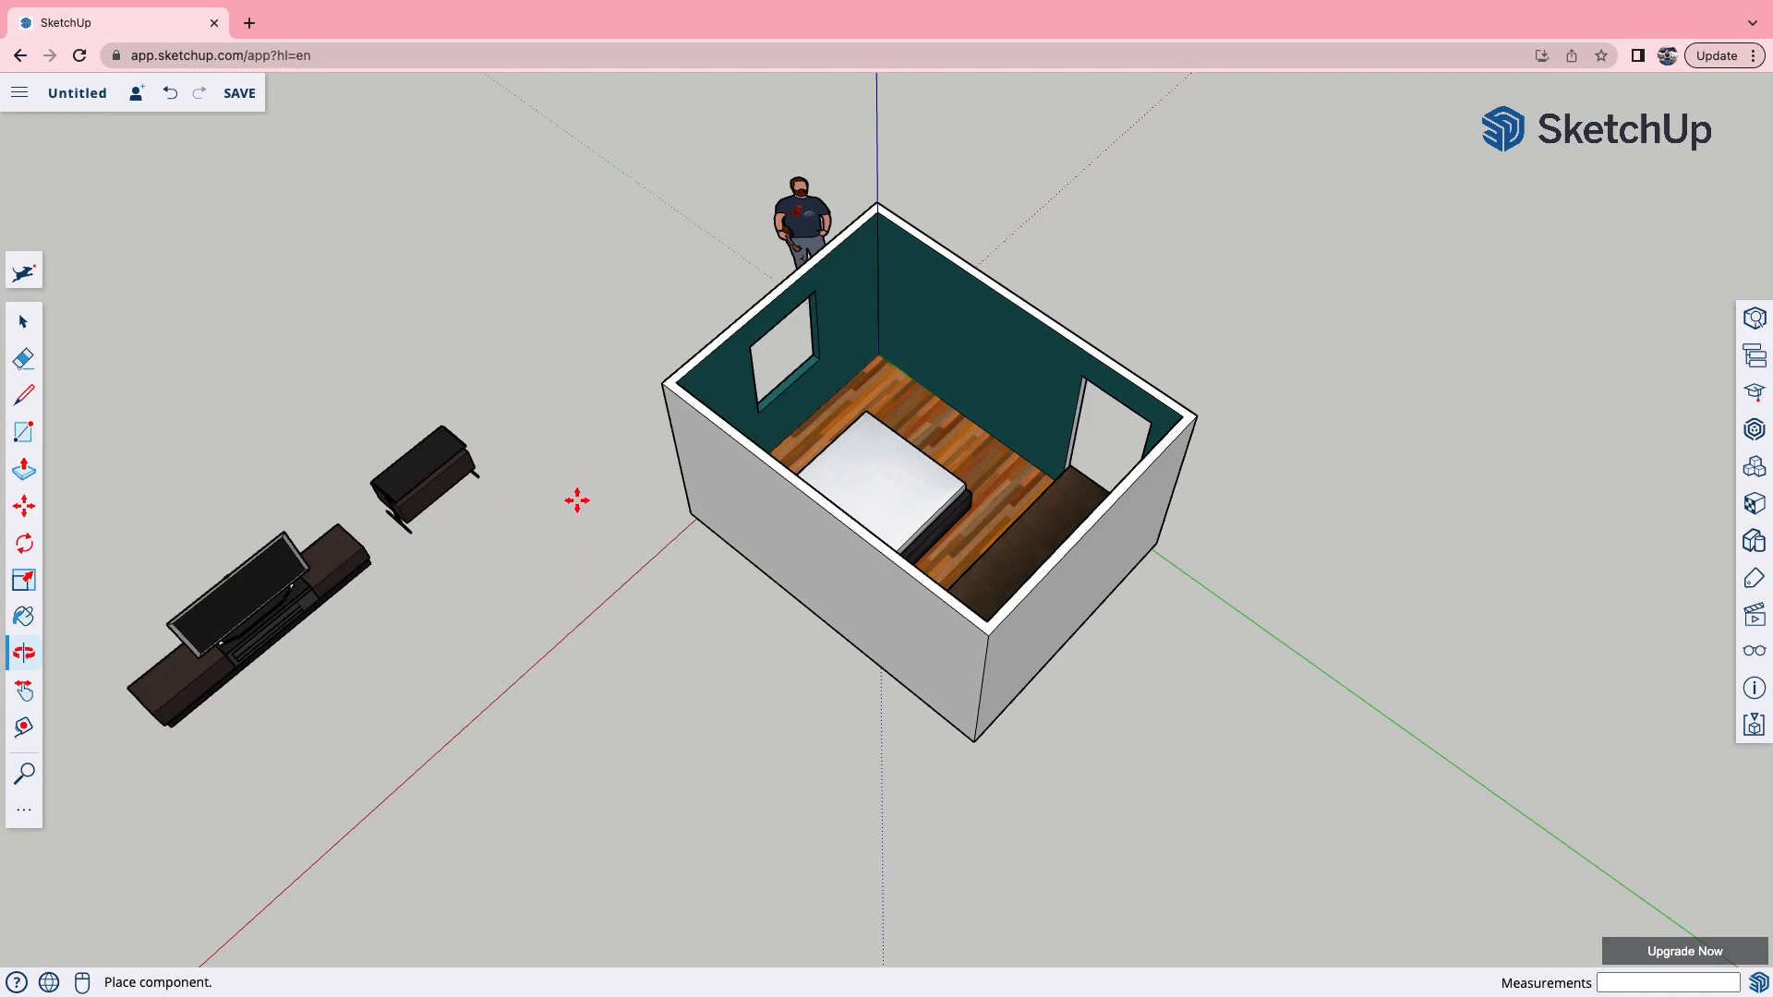
left_click(692, 624)
Step: Explode the TV unit into a separate small cabinet and a TV-topped stand
left_click(24, 653)
left_click_drag(517, 665, 1706, 665)
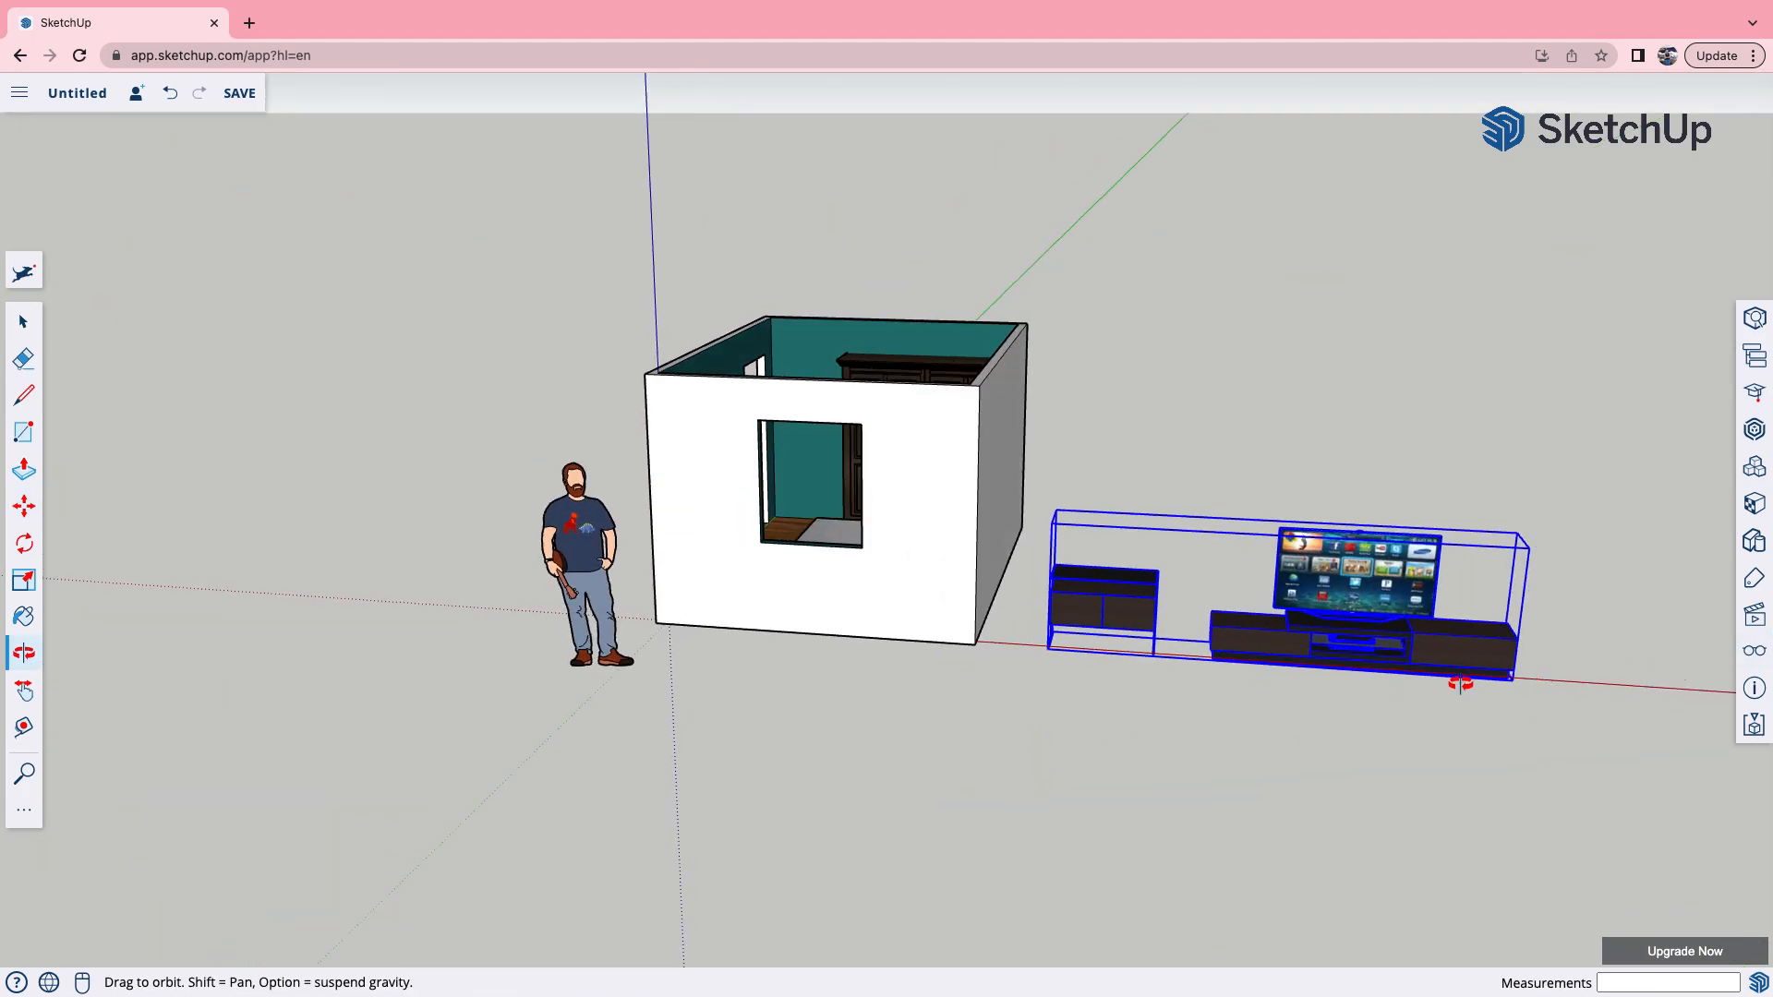
left_click_drag(1534, 652, 1256, 663)
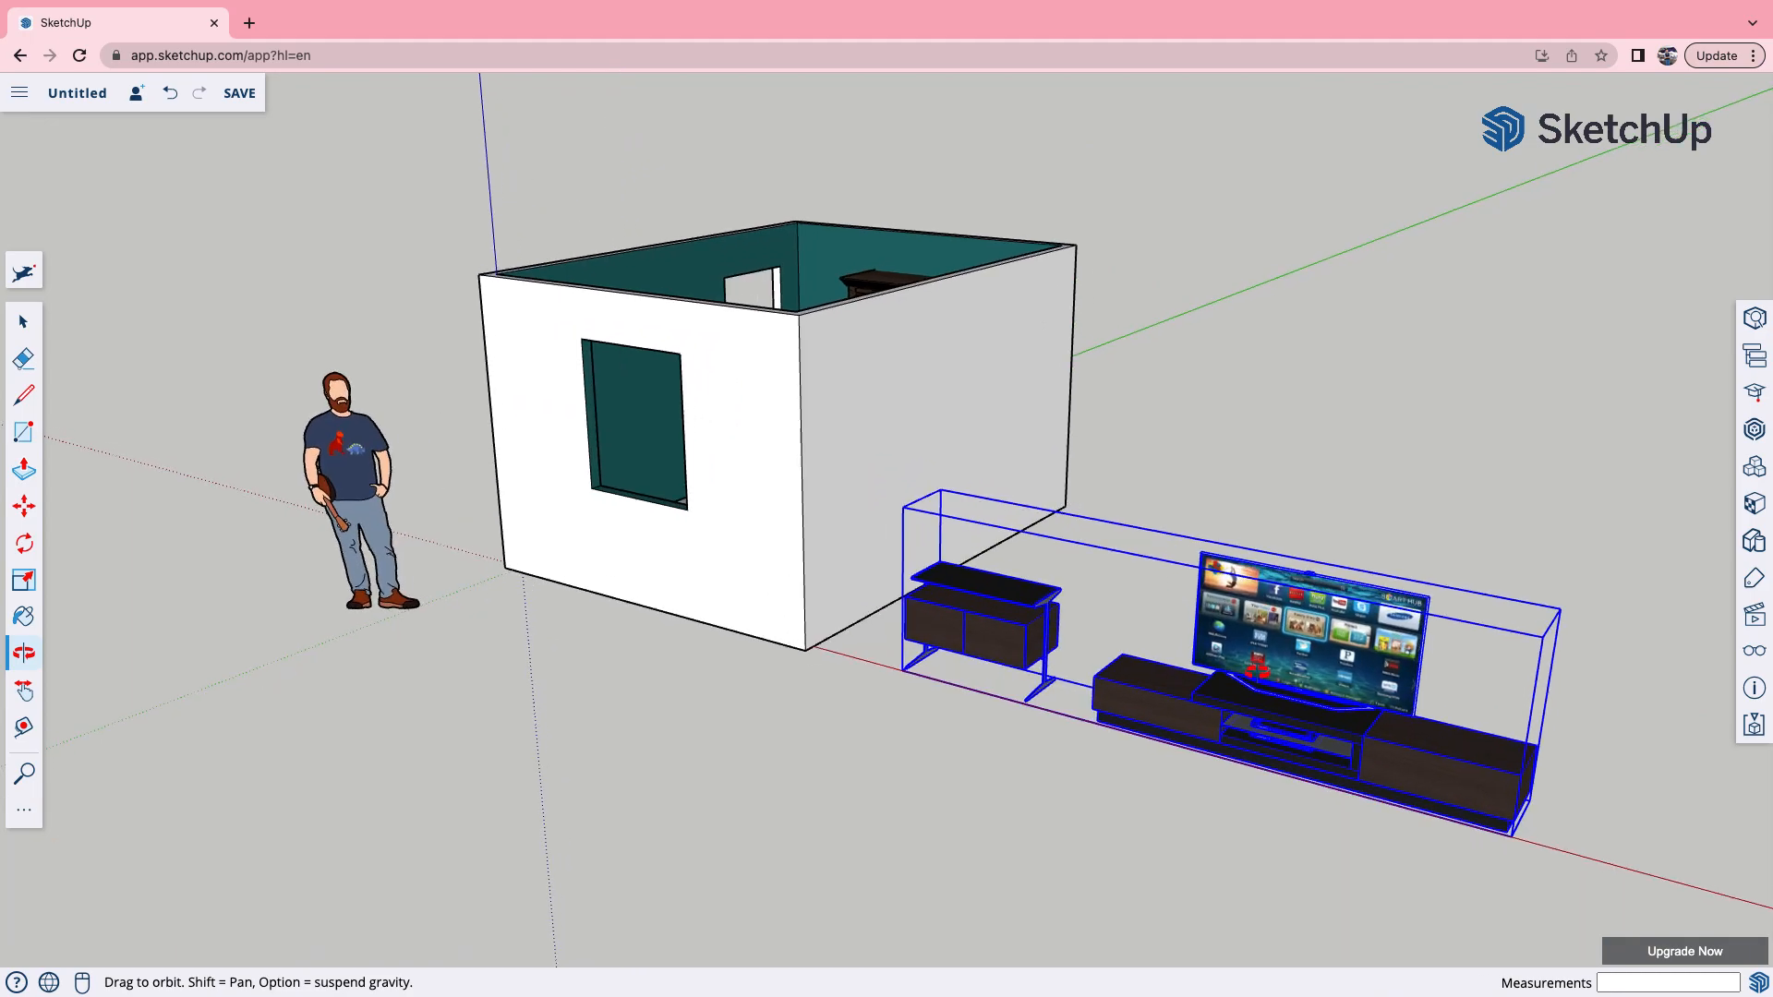
scroll(1200, 660, "up", 3)
left_click(22, 319)
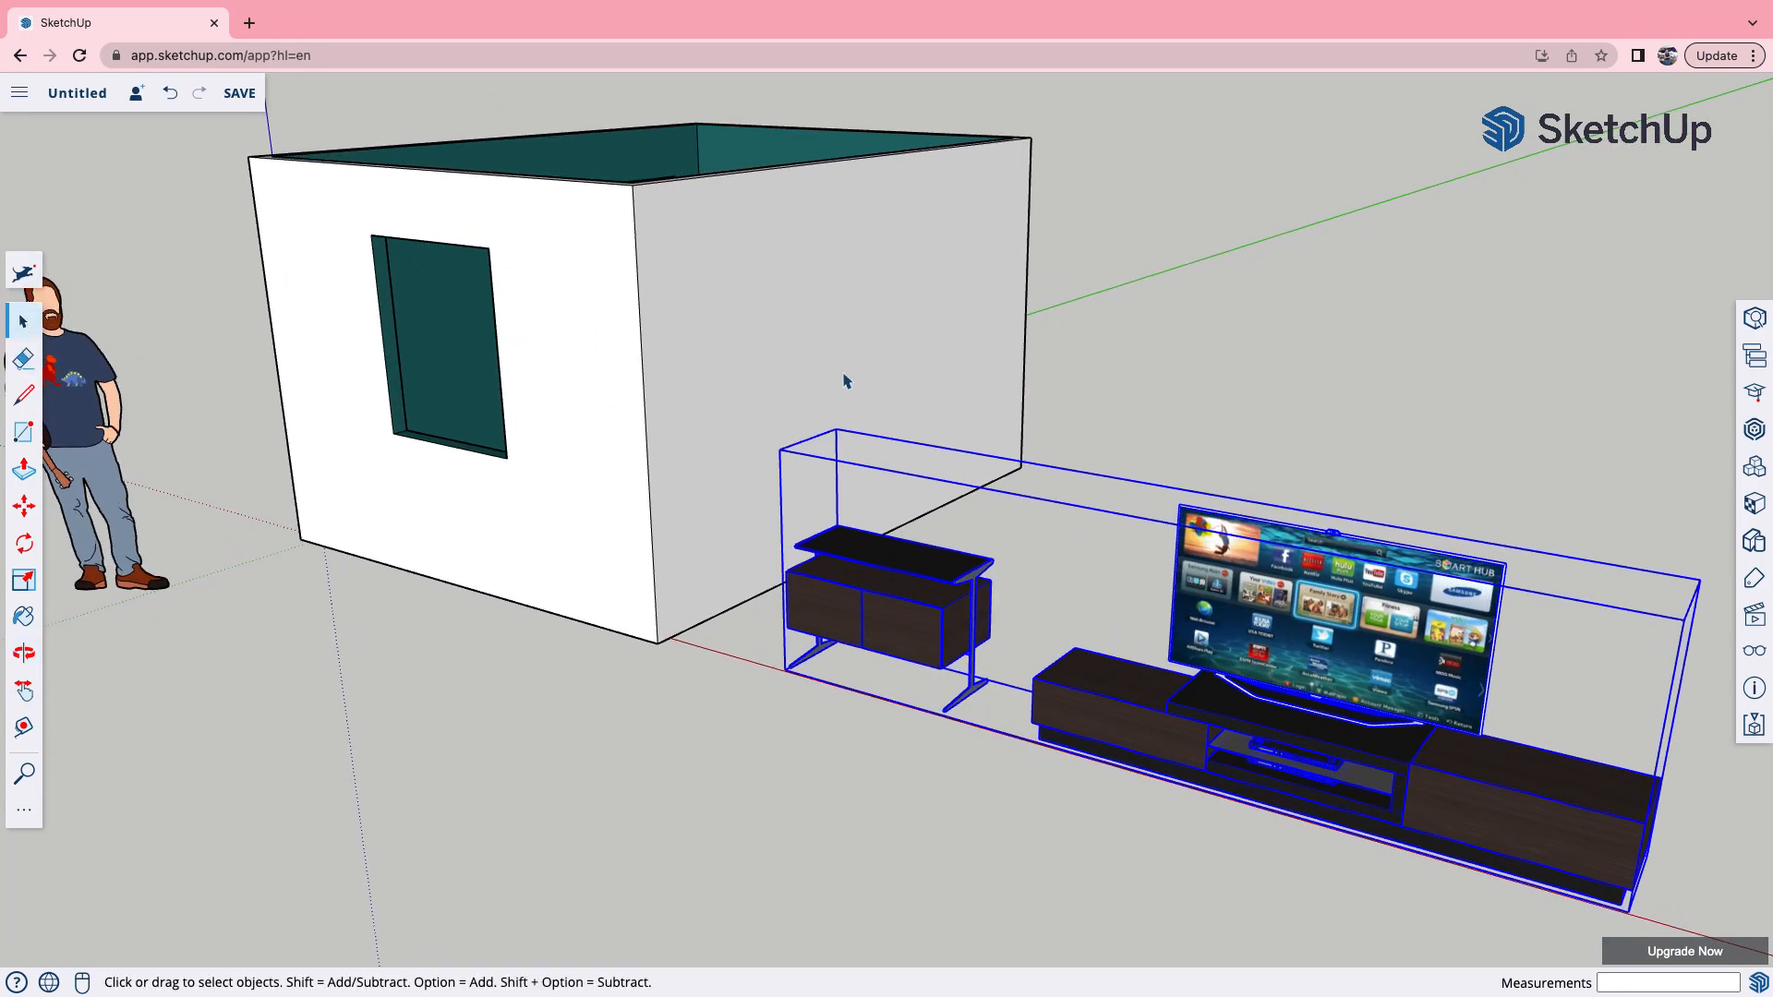
right_click(925, 624)
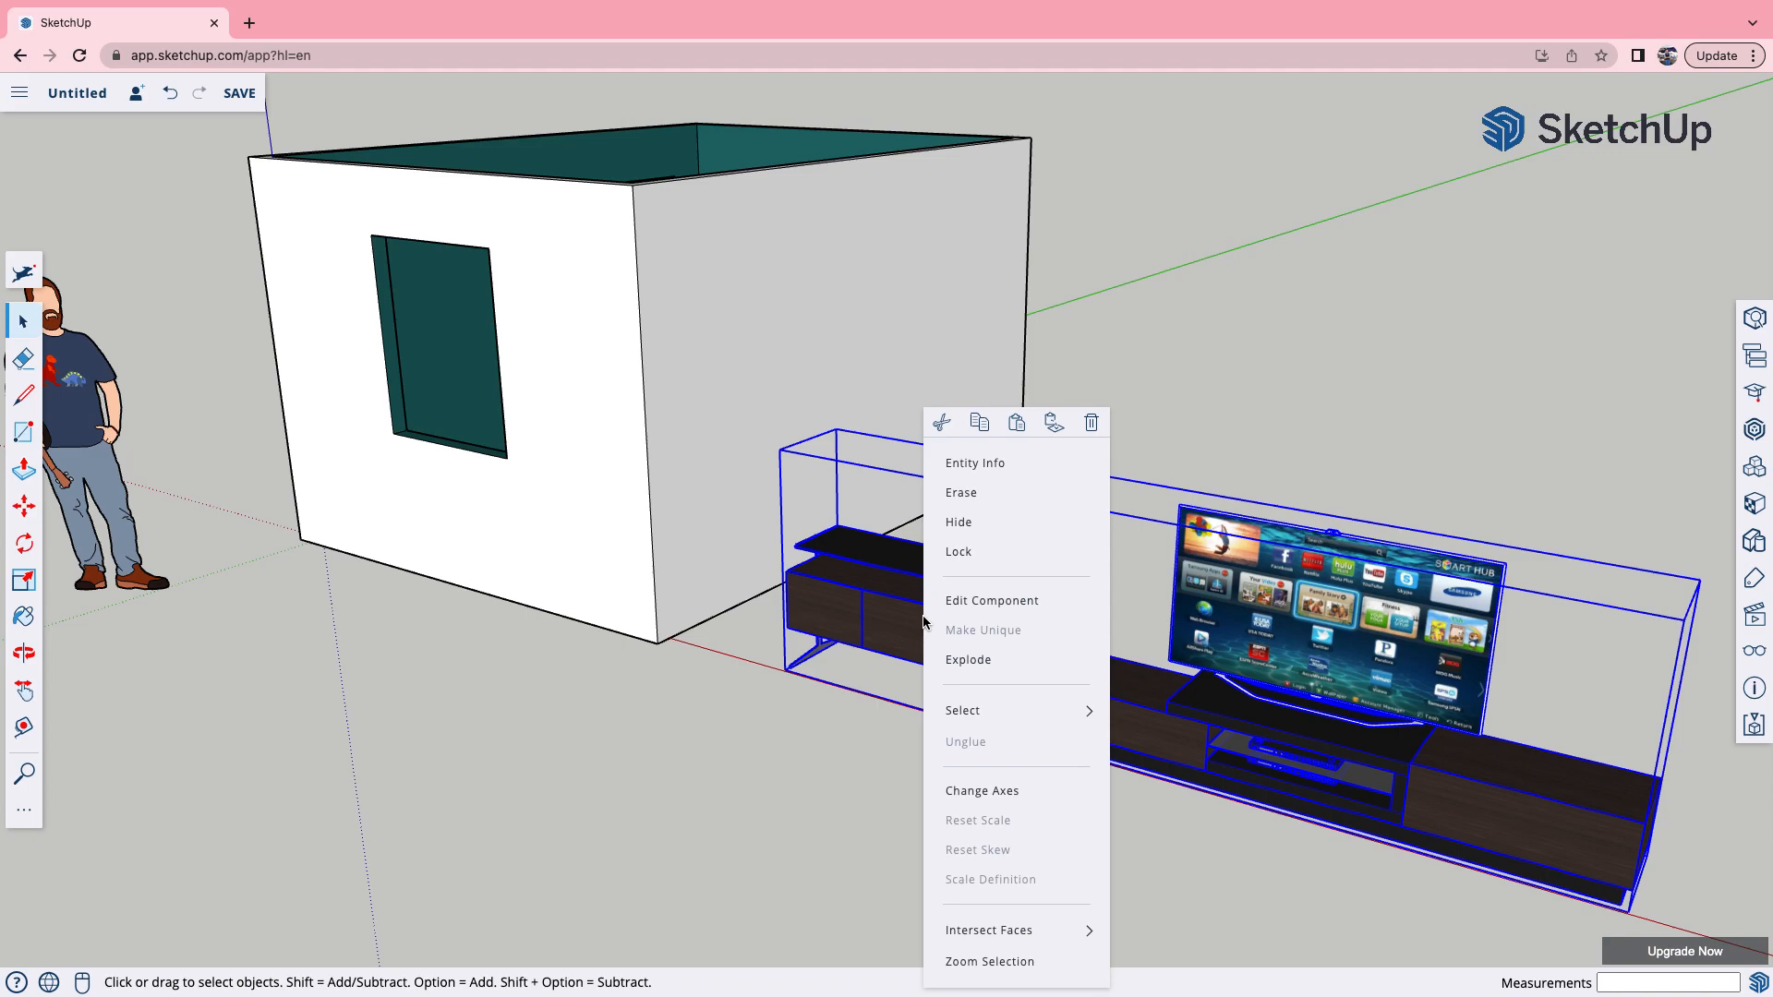
left_click(969, 661)
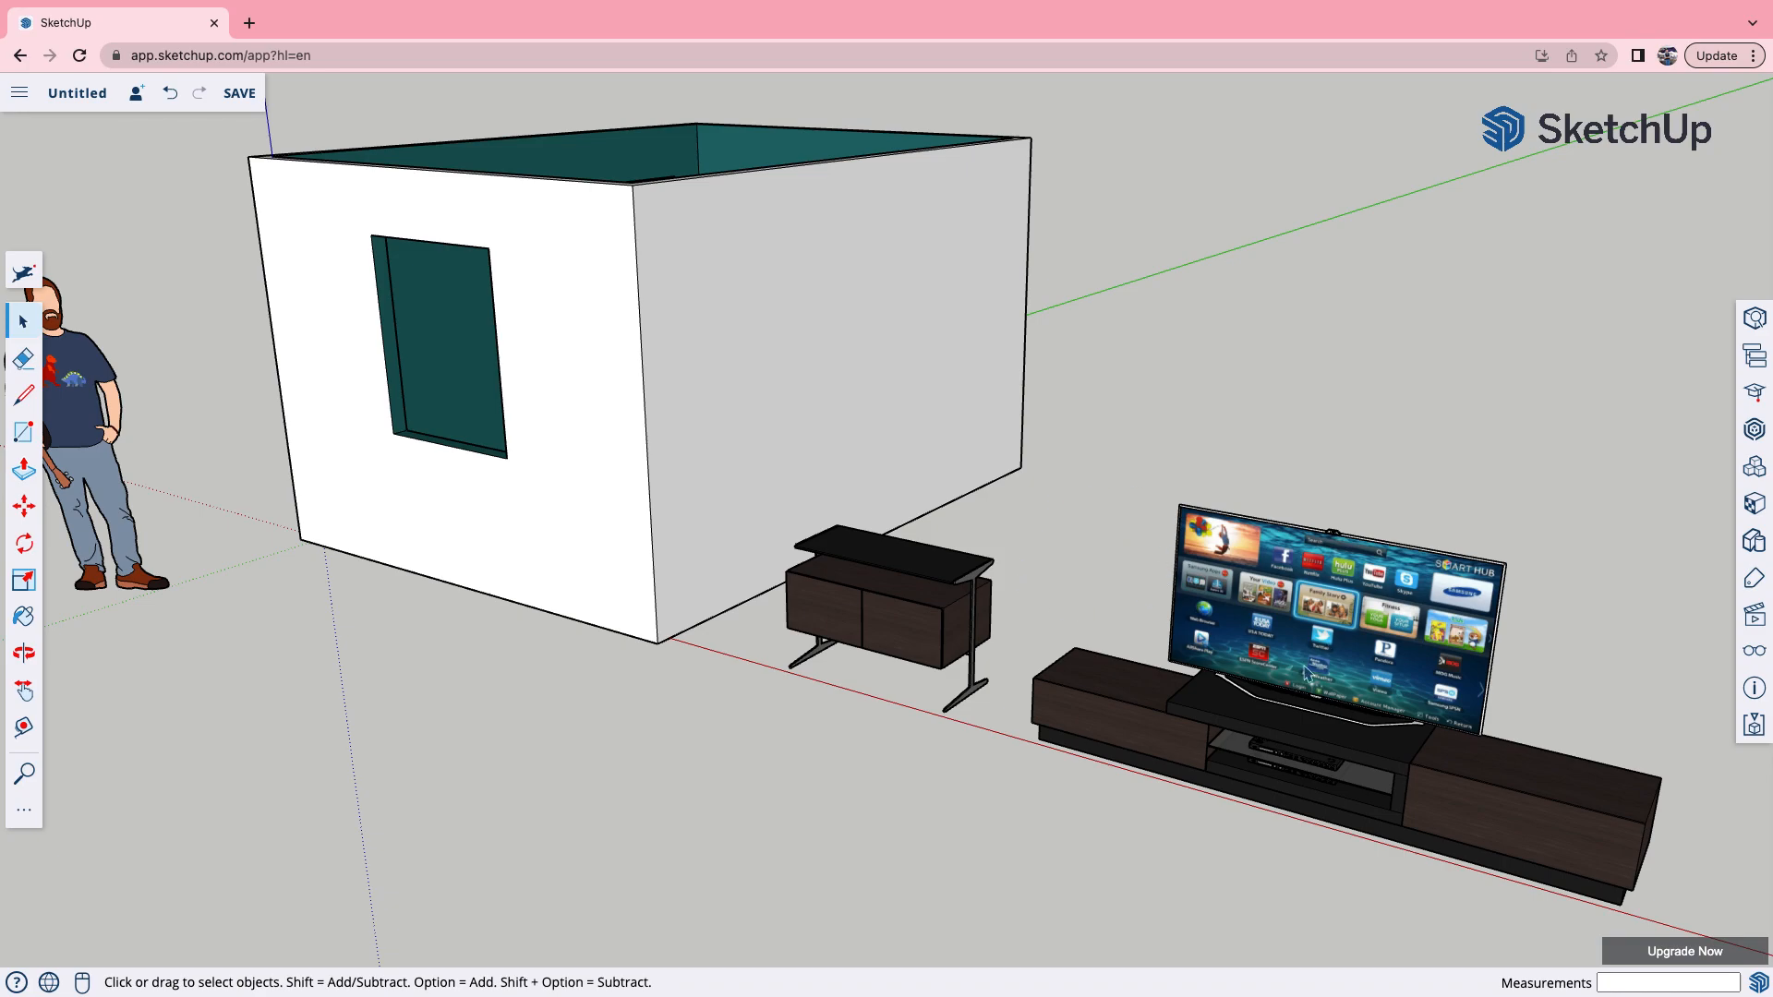
Step: Delete the small cabinet left over from the exploded TV unit
left_click(959, 607)
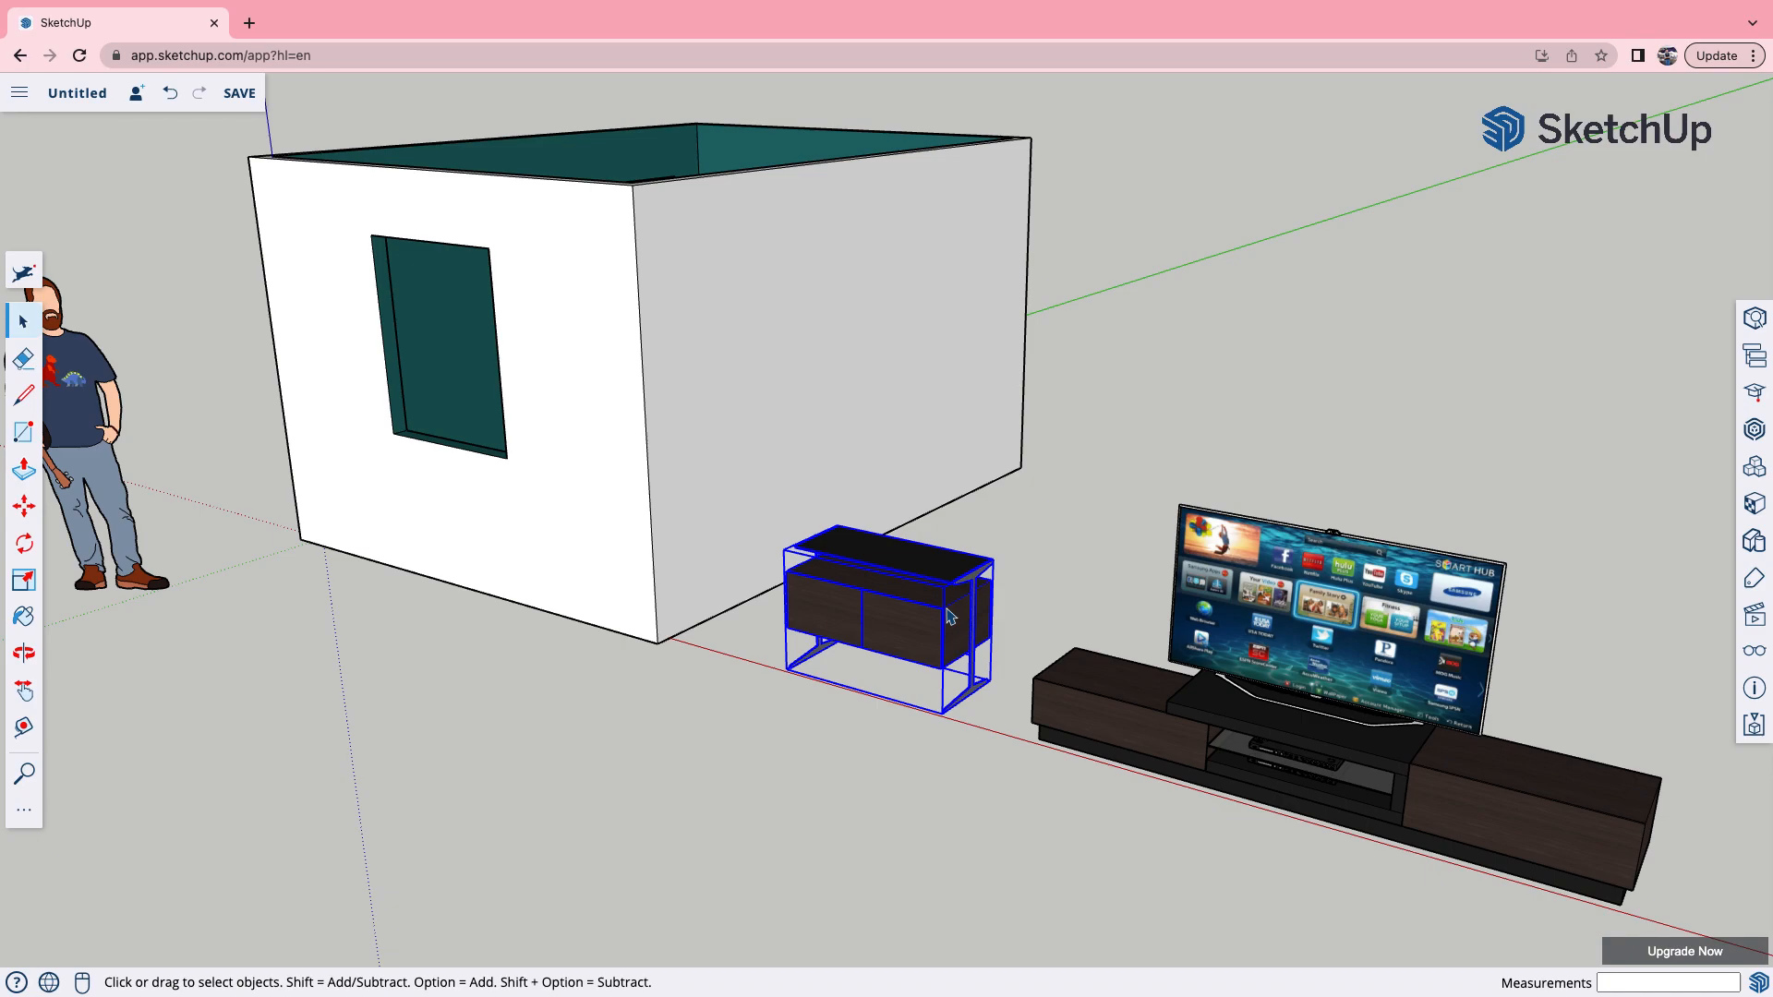
key("Delete")
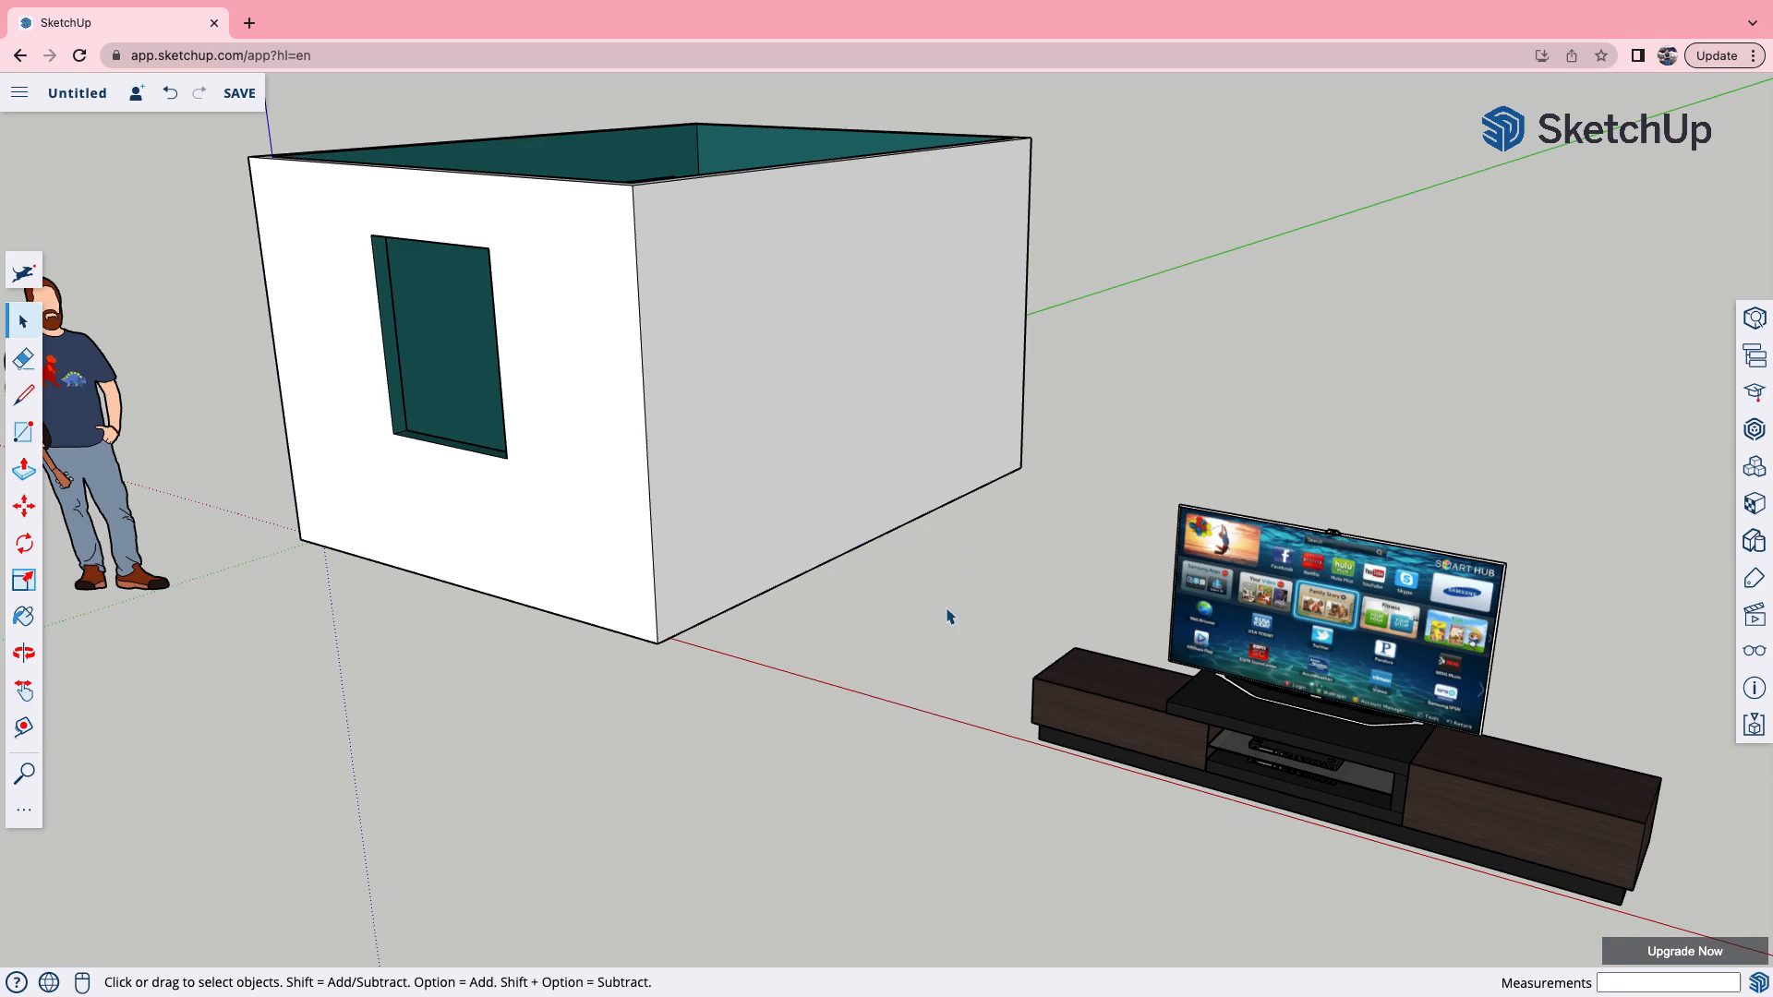
left_click(1272, 577)
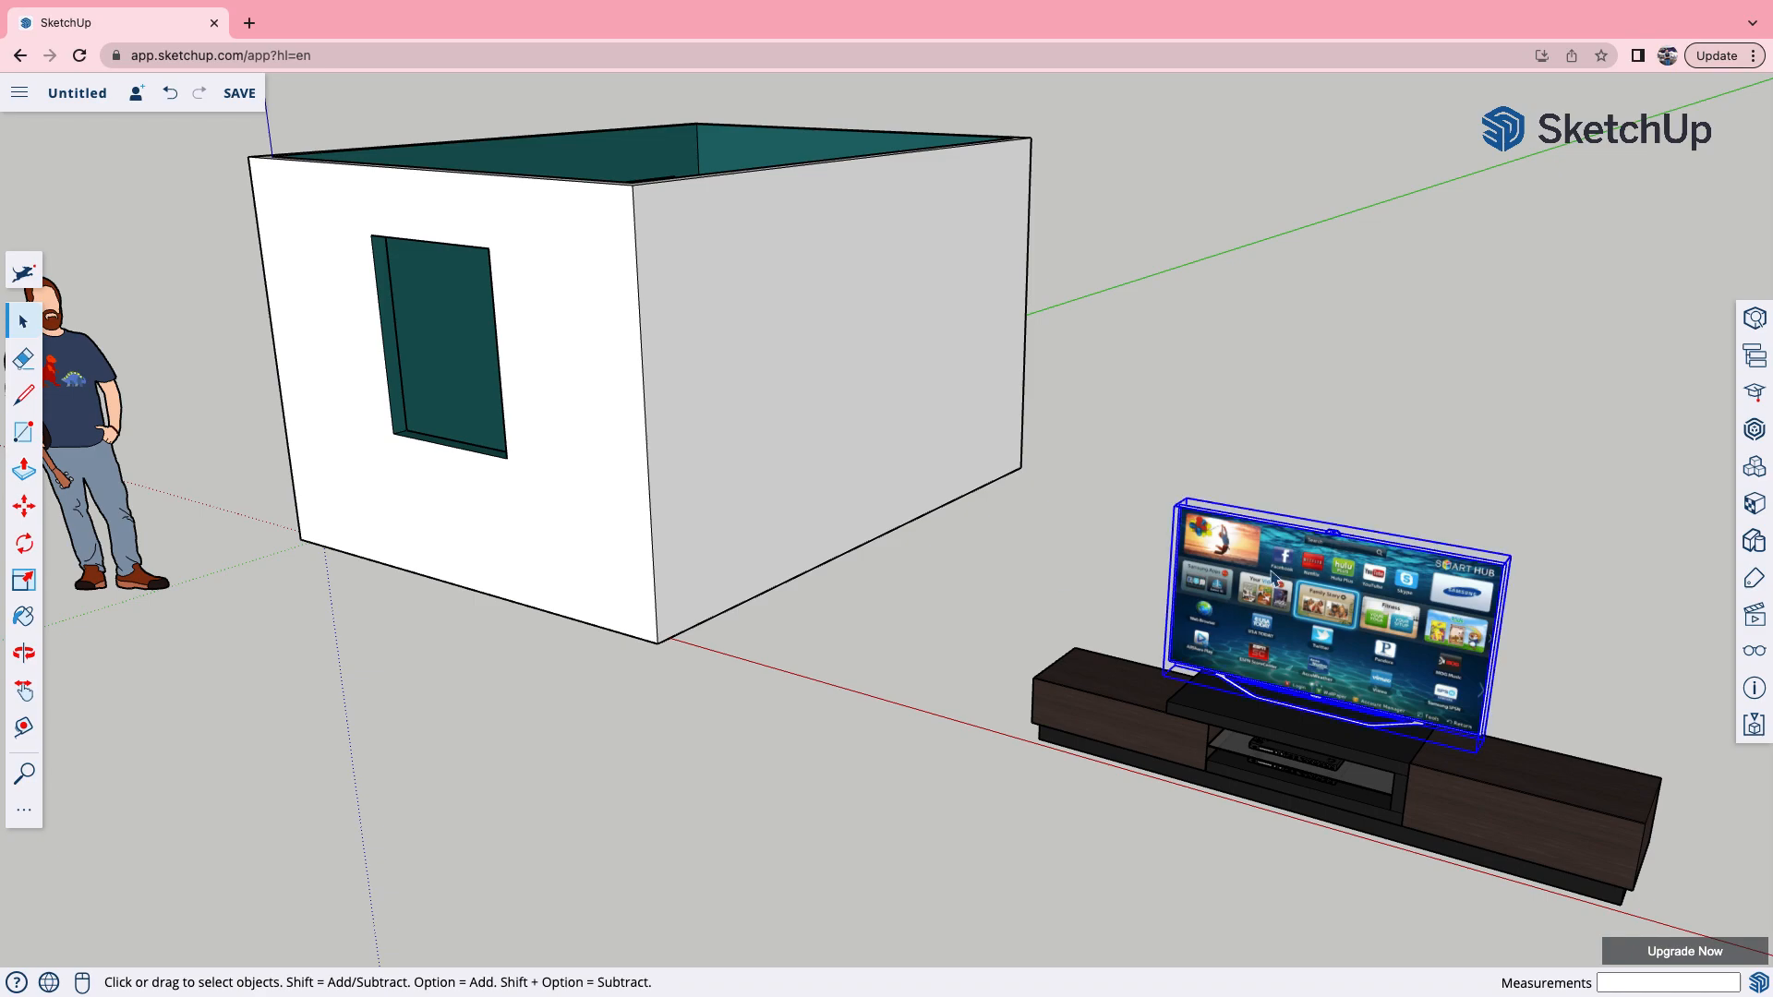
scroll(957, 557, "down", 3)
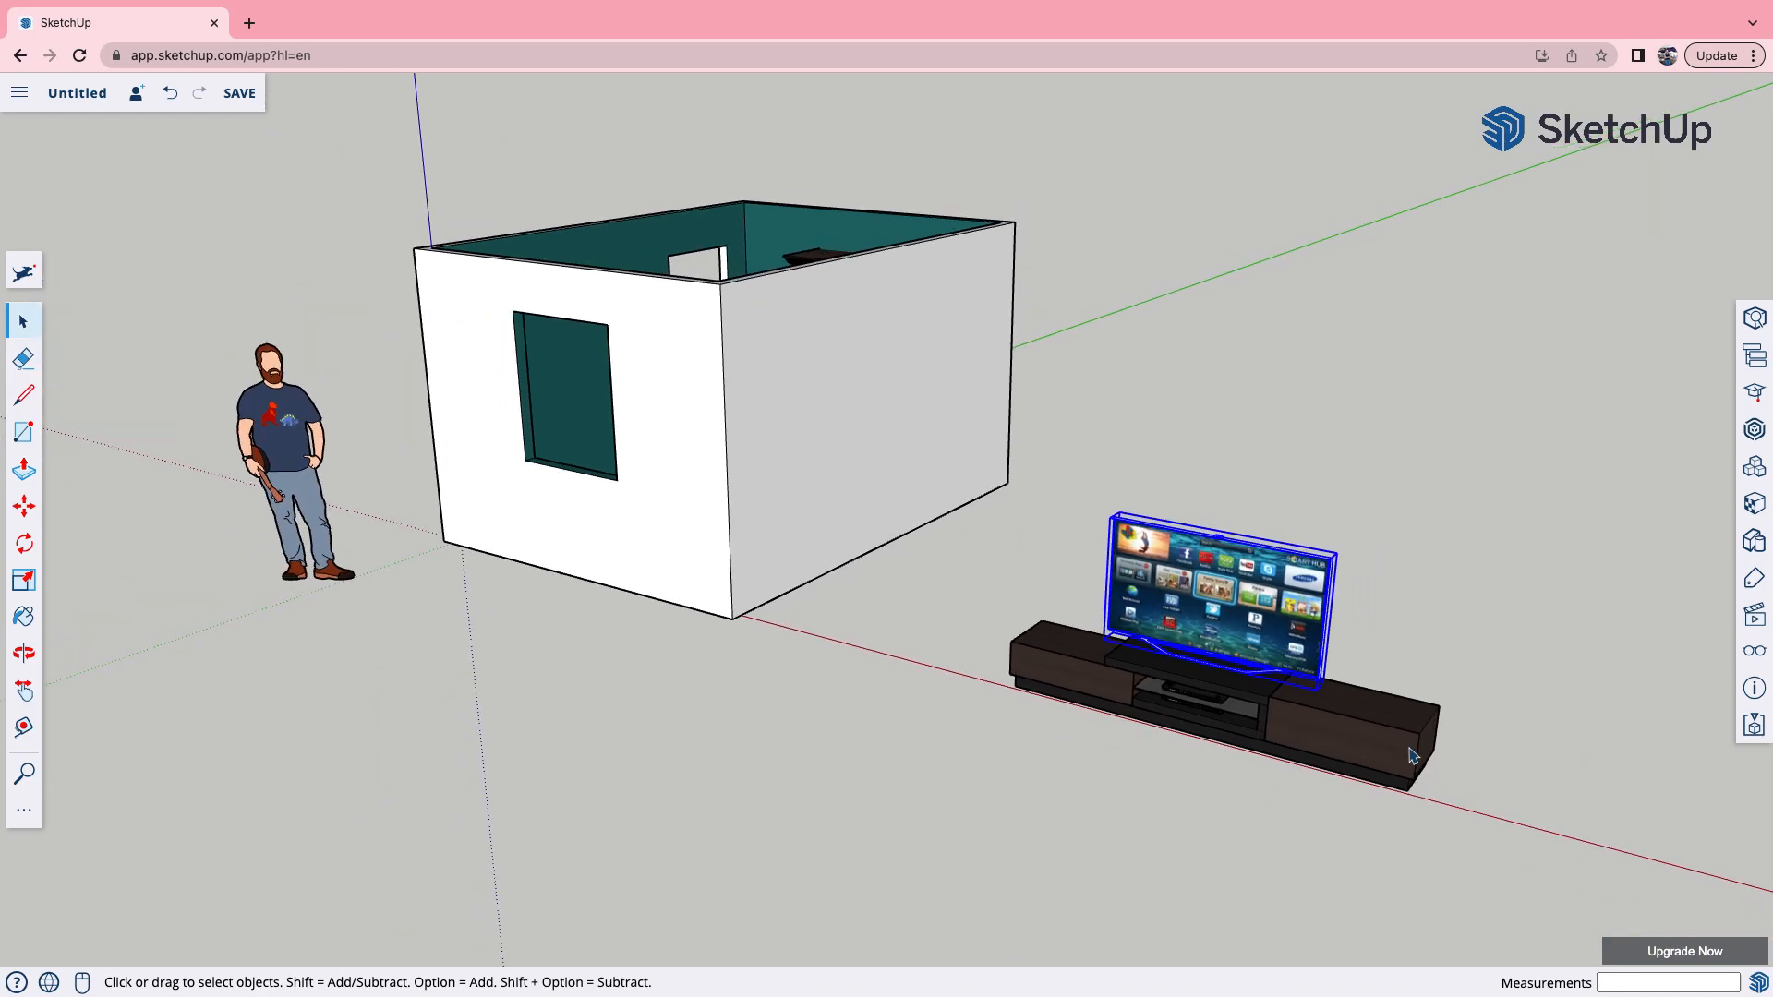
left_click(1333, 735)
left_click(1245, 609)
left_click(1445, 588)
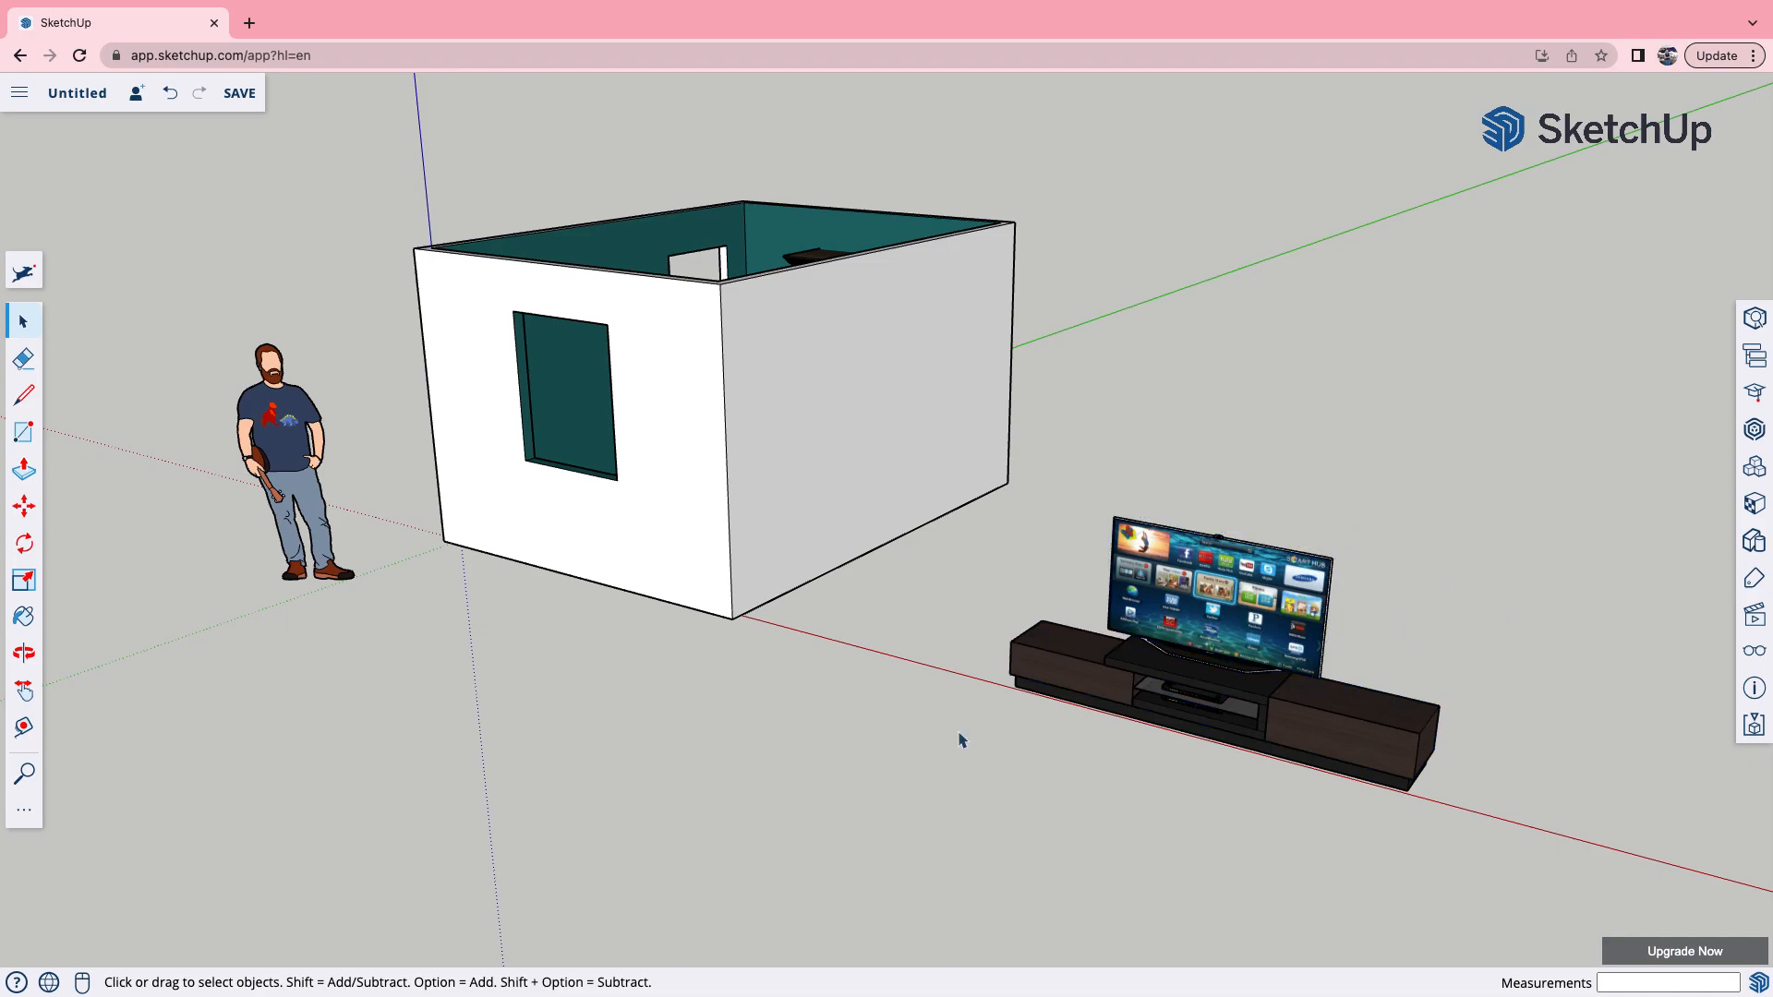
Step: Orbit around the room to get a clear view of the TV and its stand
left_click(24, 653)
mouse_move(871, 736)
left_mouse_down()
mouse_move(1052, 788)
mouse_move(892, 726)
left_mouse_up()
left_click(23, 321)
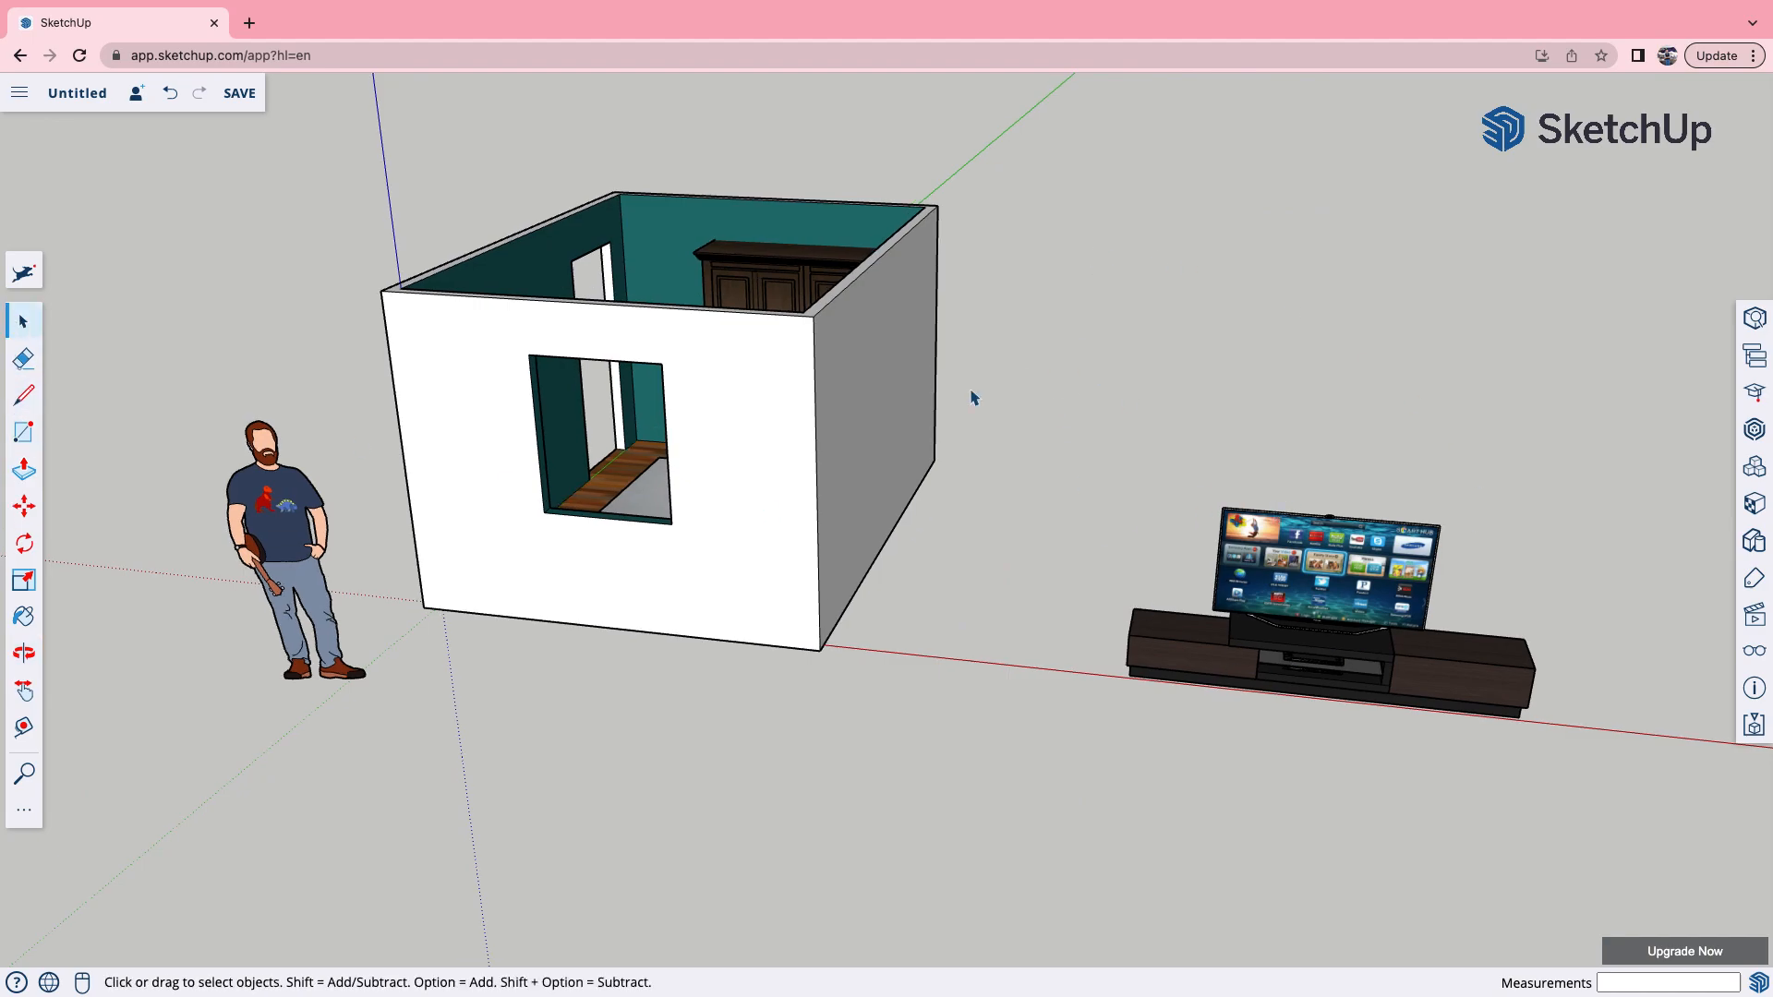
left_click(24, 653)
left_click_drag(868, 701, 702, 552)
left_click(23, 321)
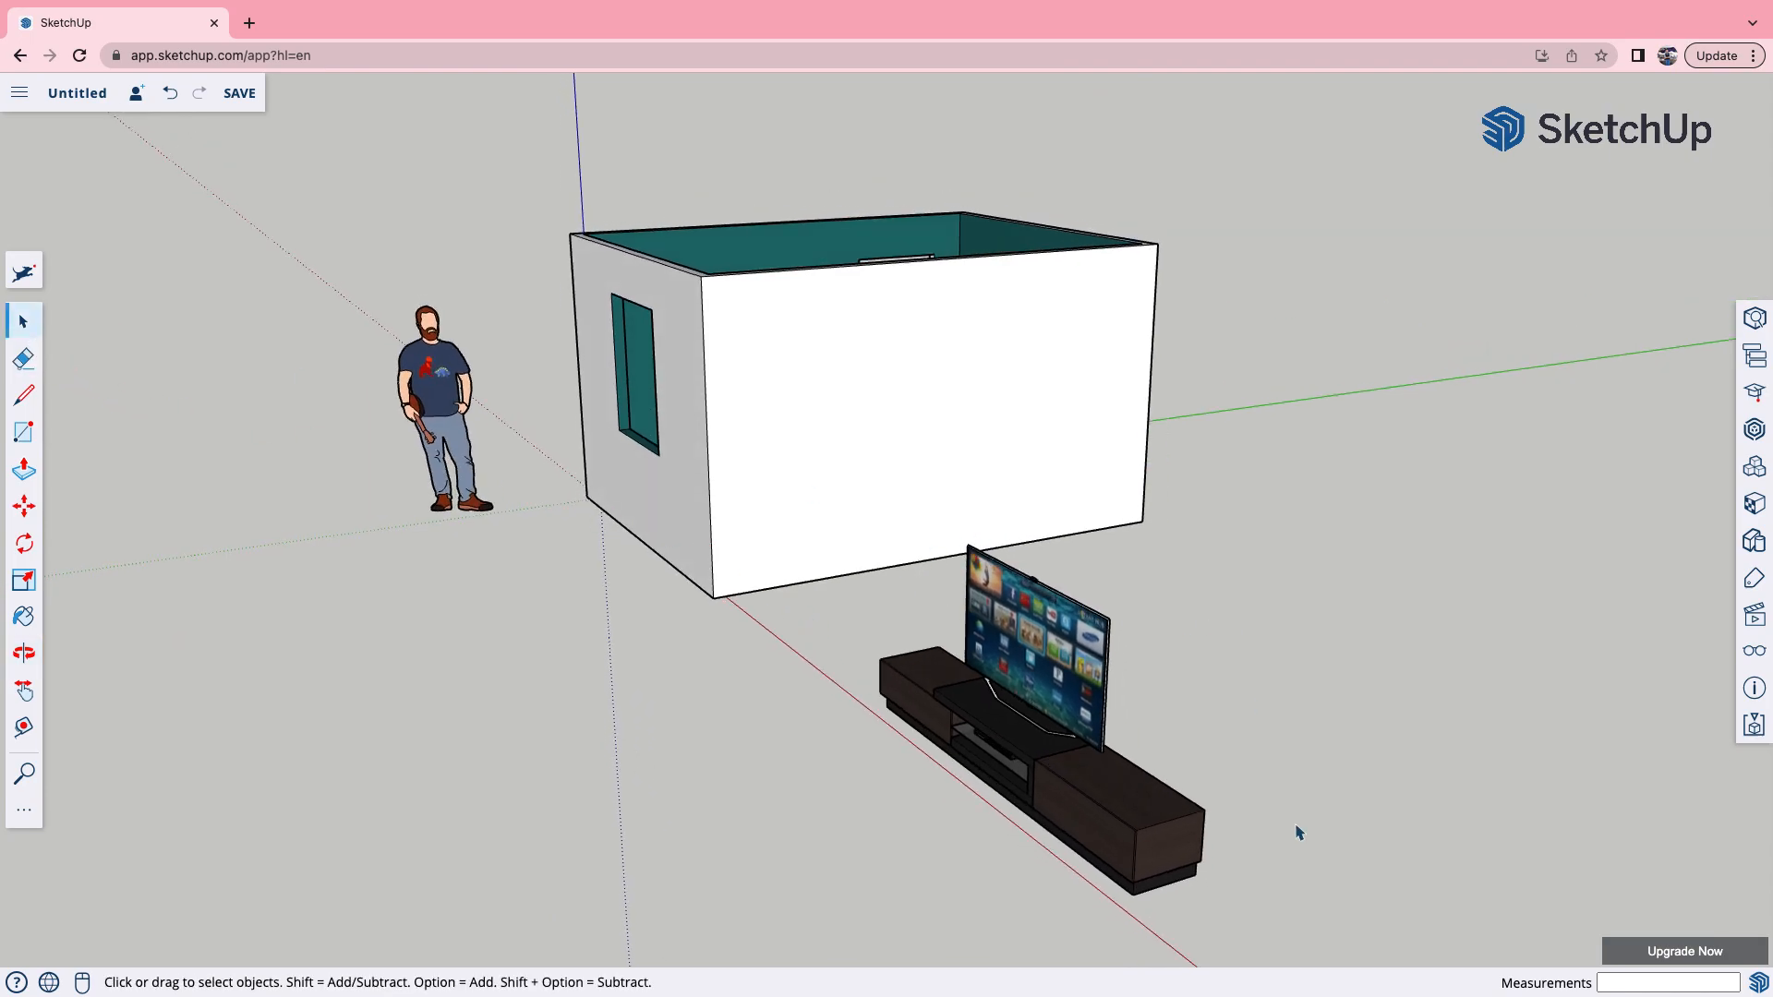
left_click_drag(1242, 926, 824, 424)
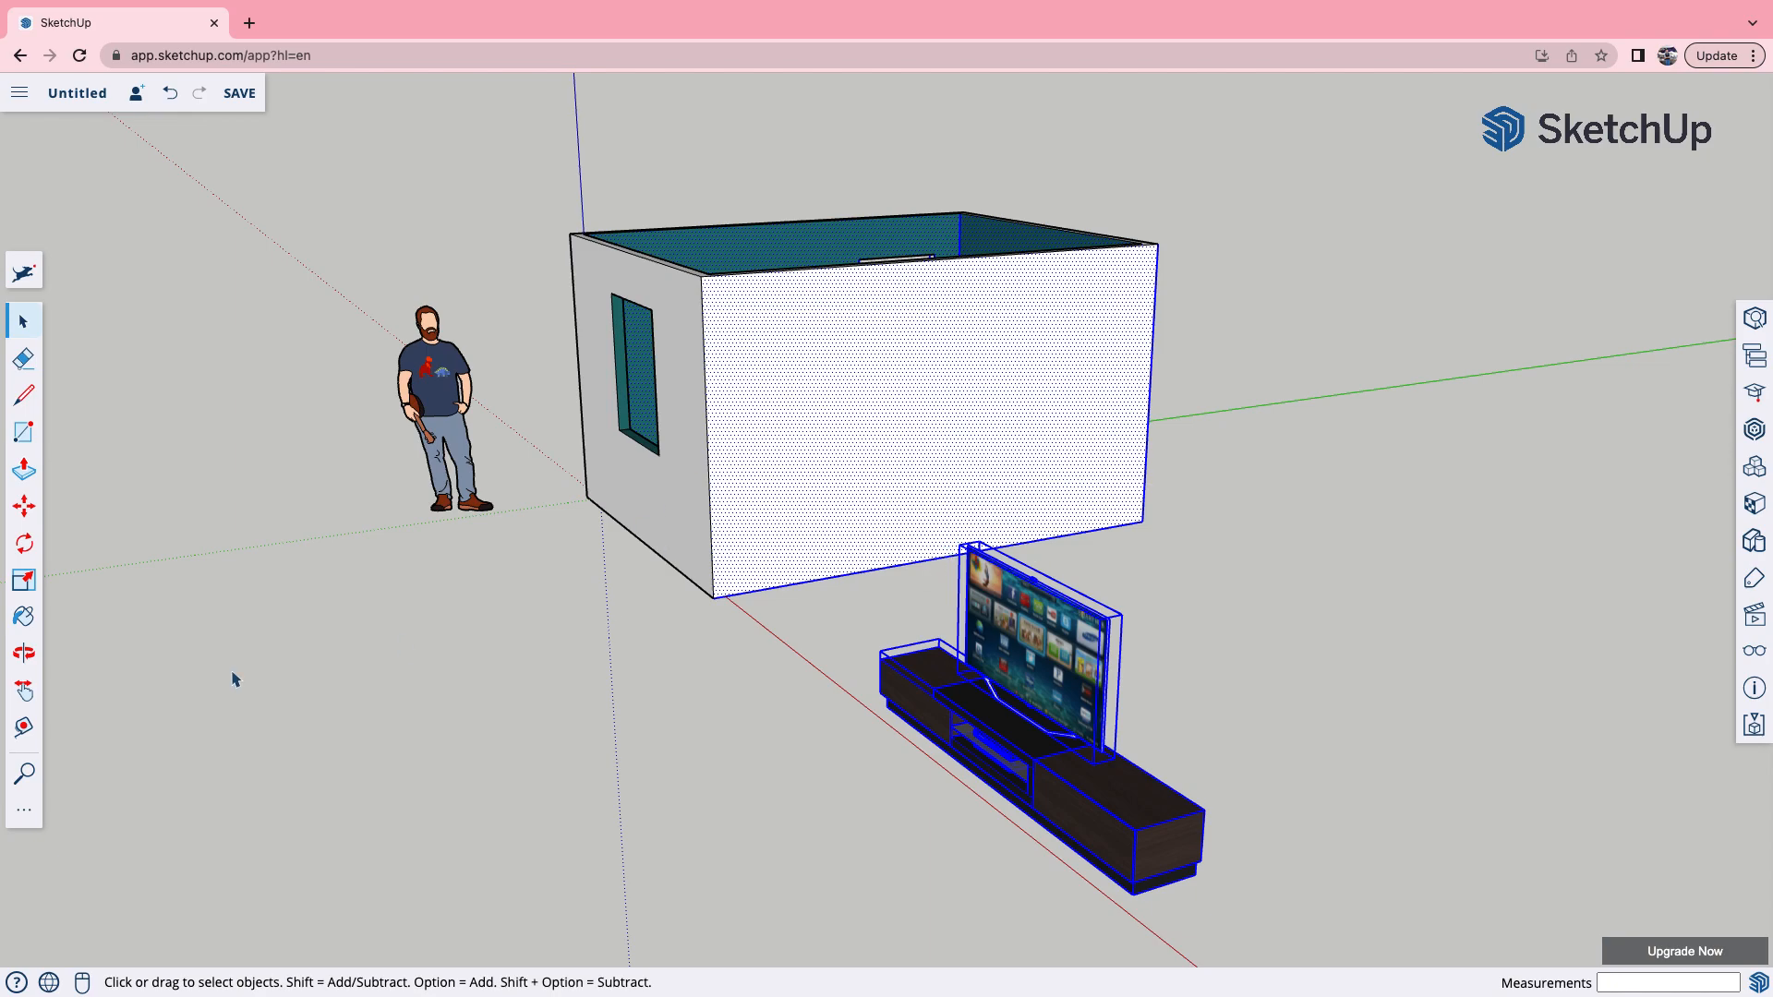
left_click(24, 553)
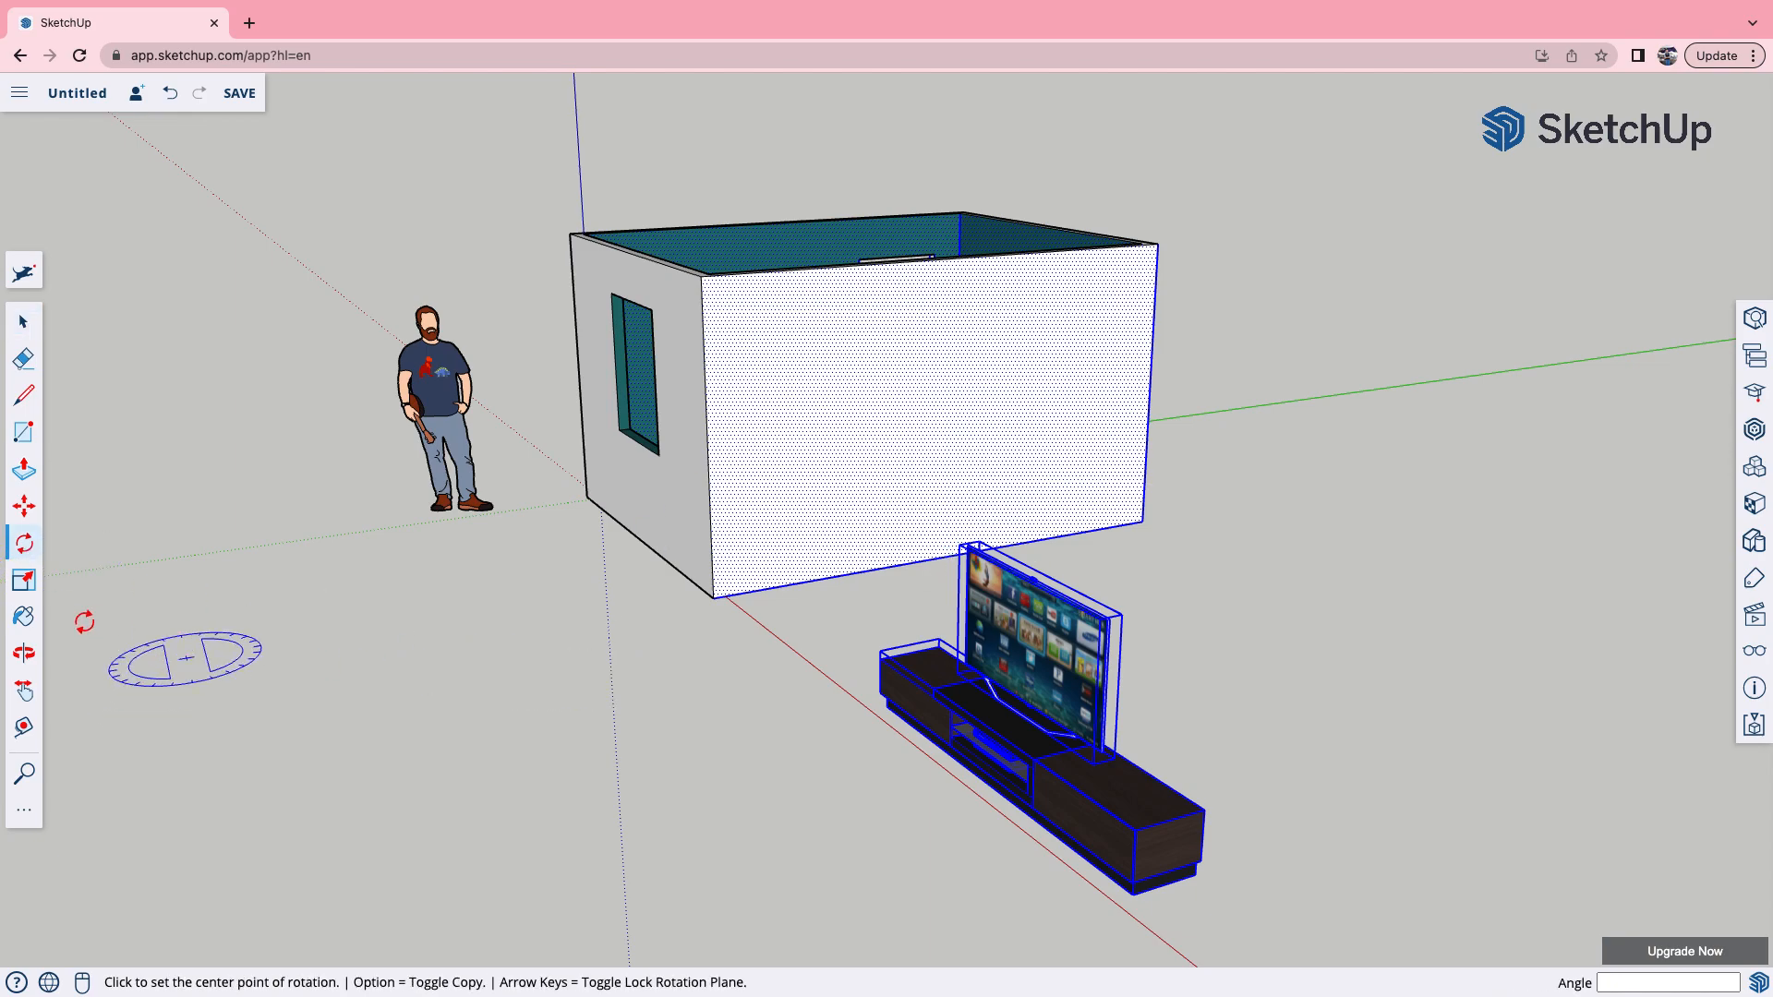
left_click(24, 653)
left_click_drag(507, 700, 938, 732)
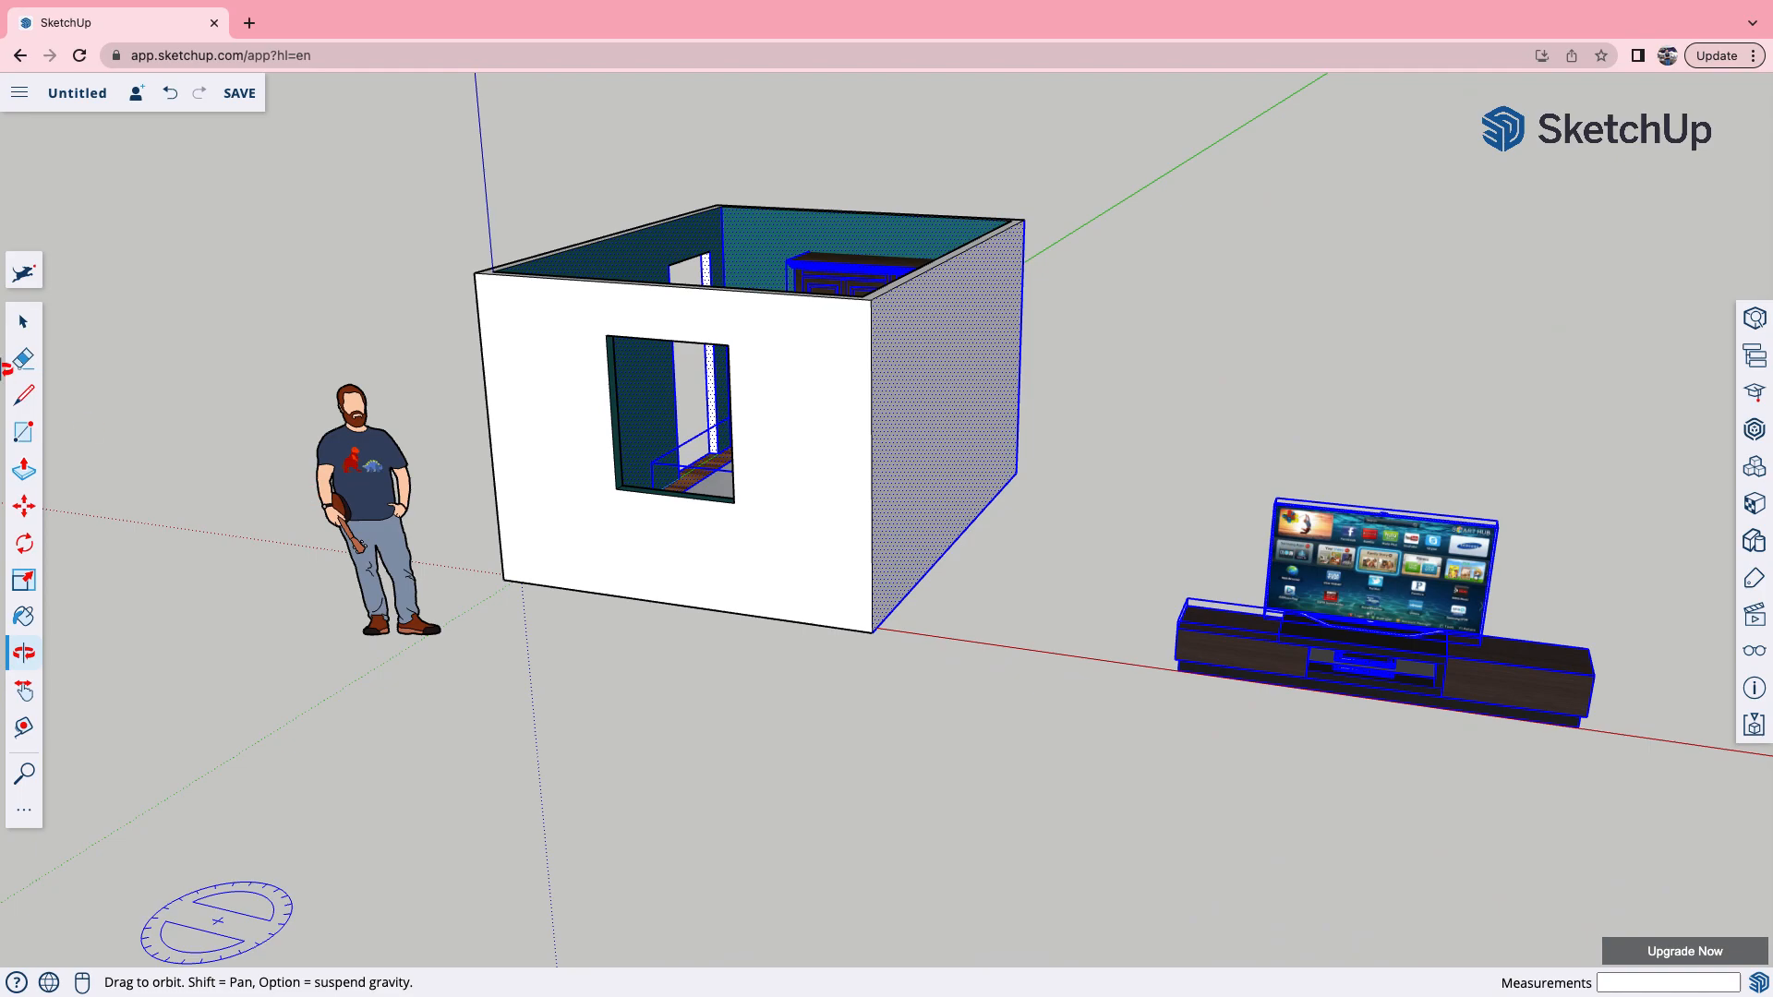
left_click(15, 323)
left_click(324, 284)
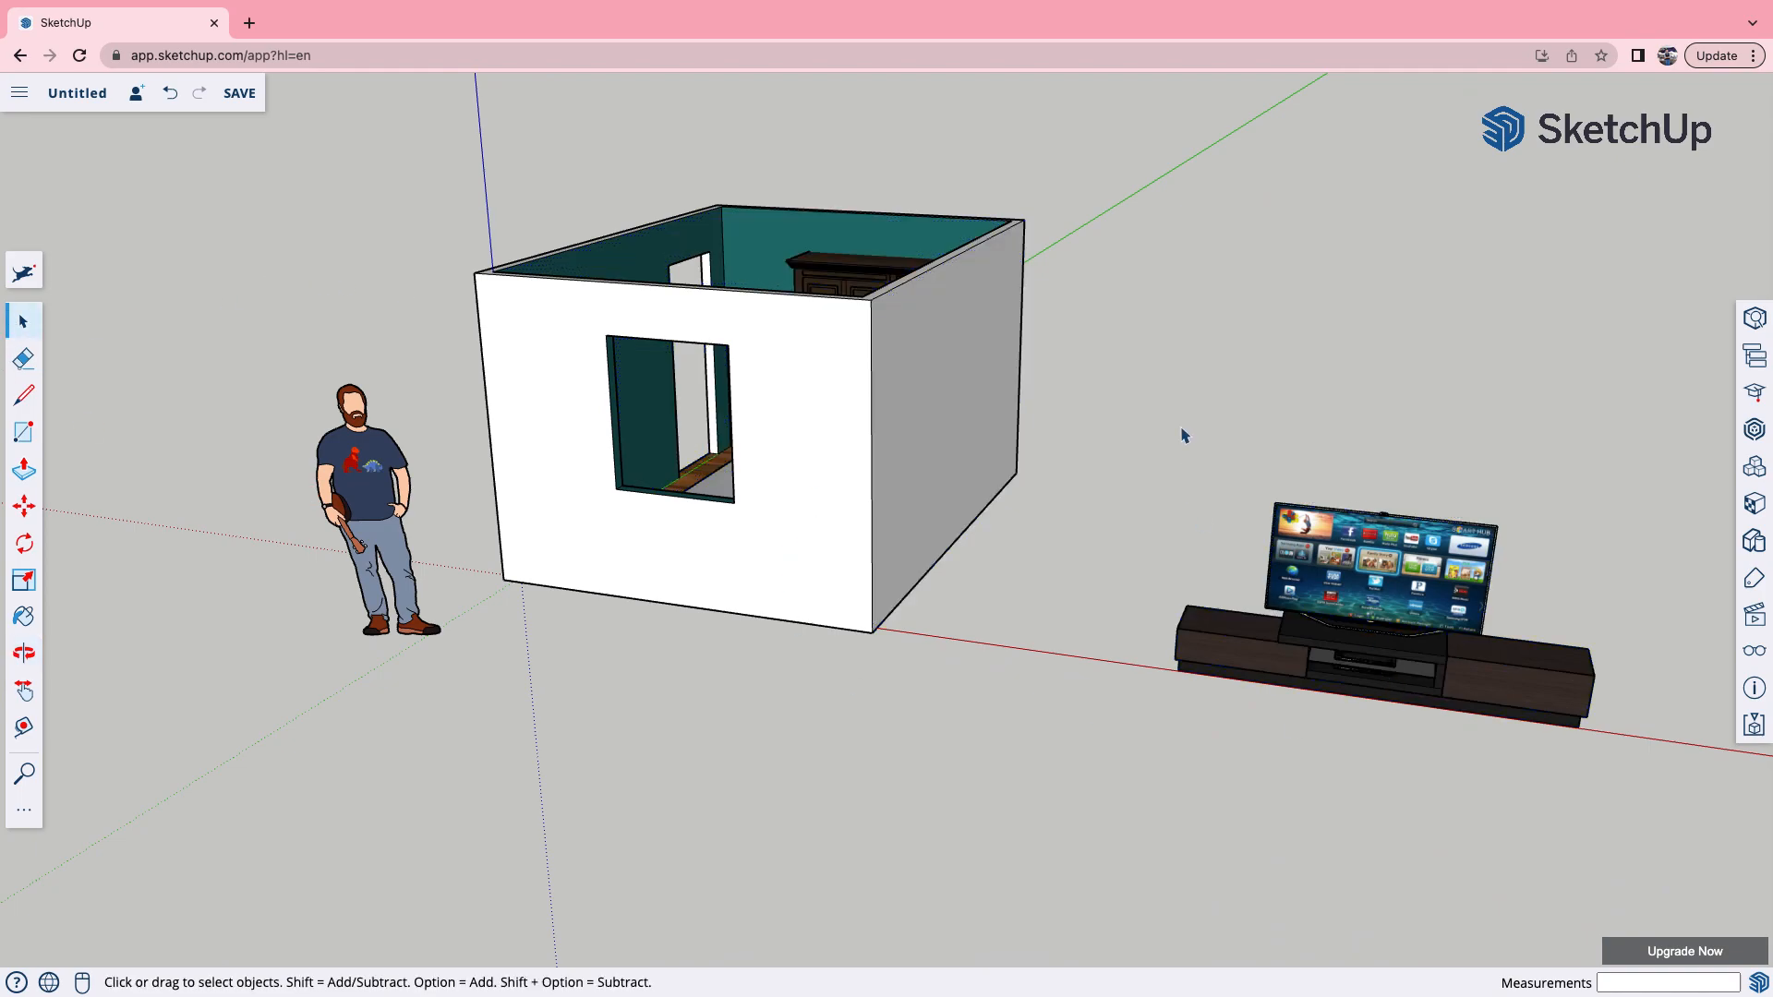
Step: Box-select the TV and its stand and make them into one group
left_click_drag(1656, 816, 1257, 447)
left_click_drag(1158, 327, 1160, 332)
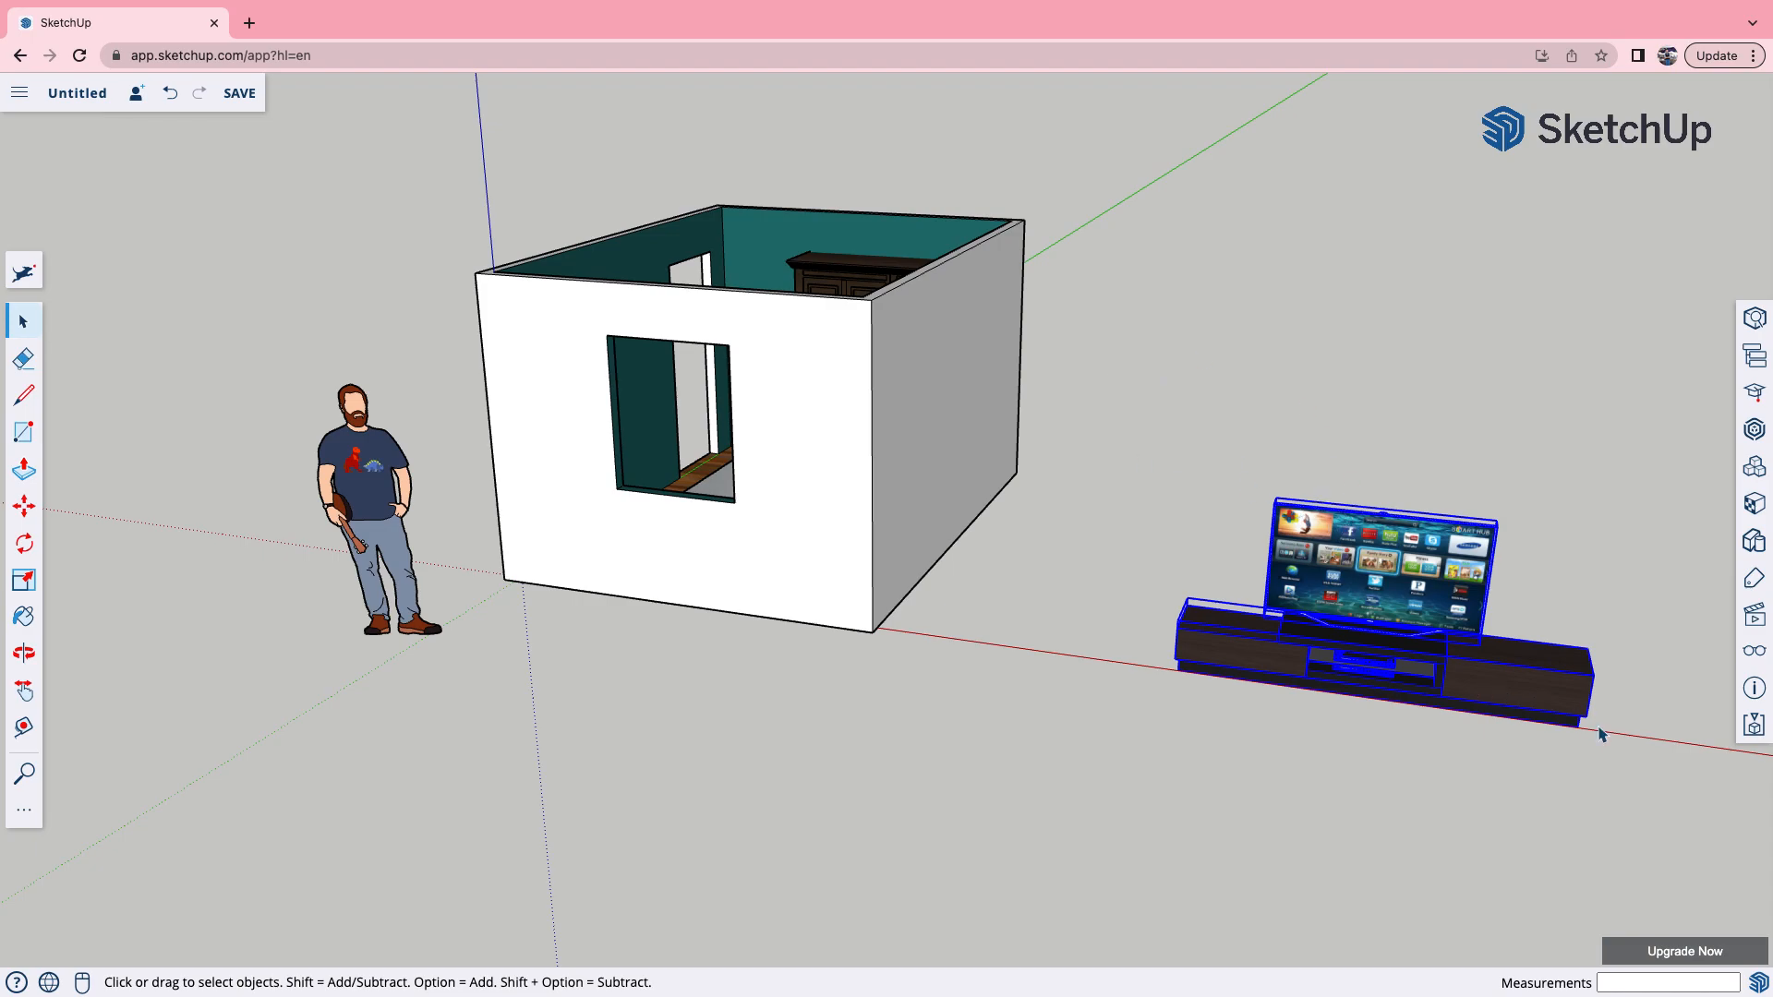
left_click_drag(1653, 805, 1207, 434)
left_click(1622, 739)
left_click_drag(1148, 371, 1150, 374)
right_click(1341, 581)
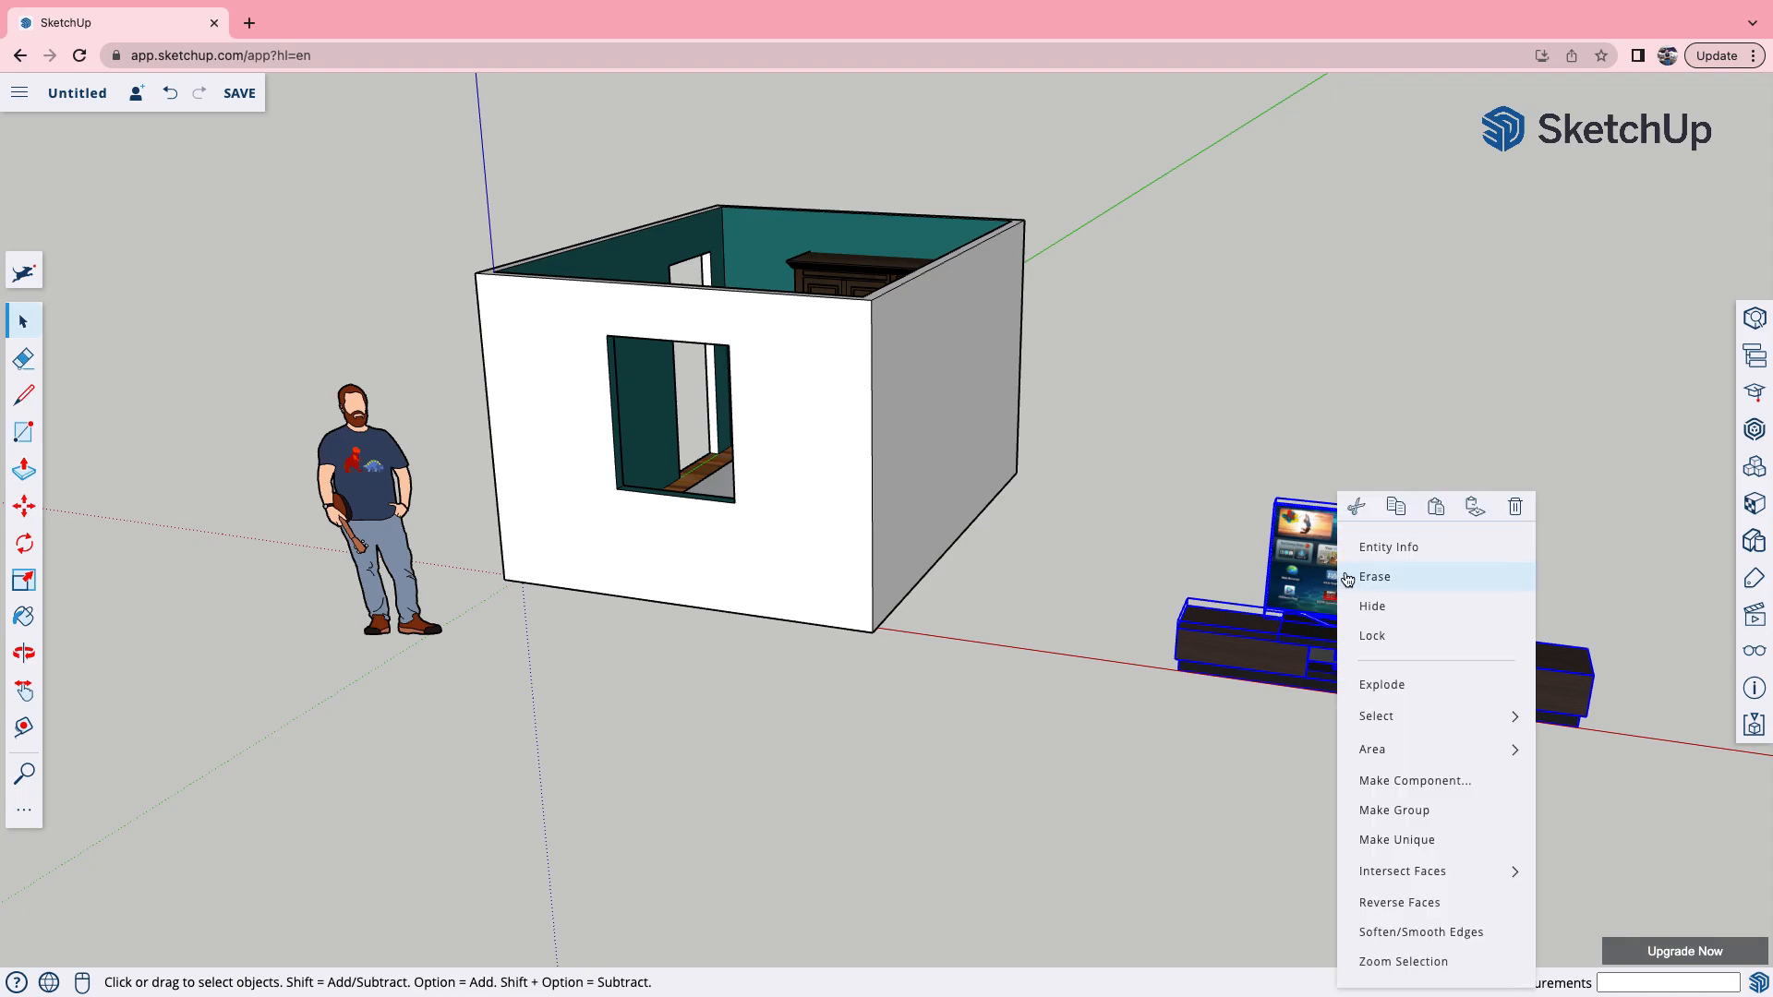
left_click(1395, 811)
Step: Deselect the new TV group and orbit to look down on the room
left_click(1335, 346)
left_click(1464, 580)
left_click(1500, 353)
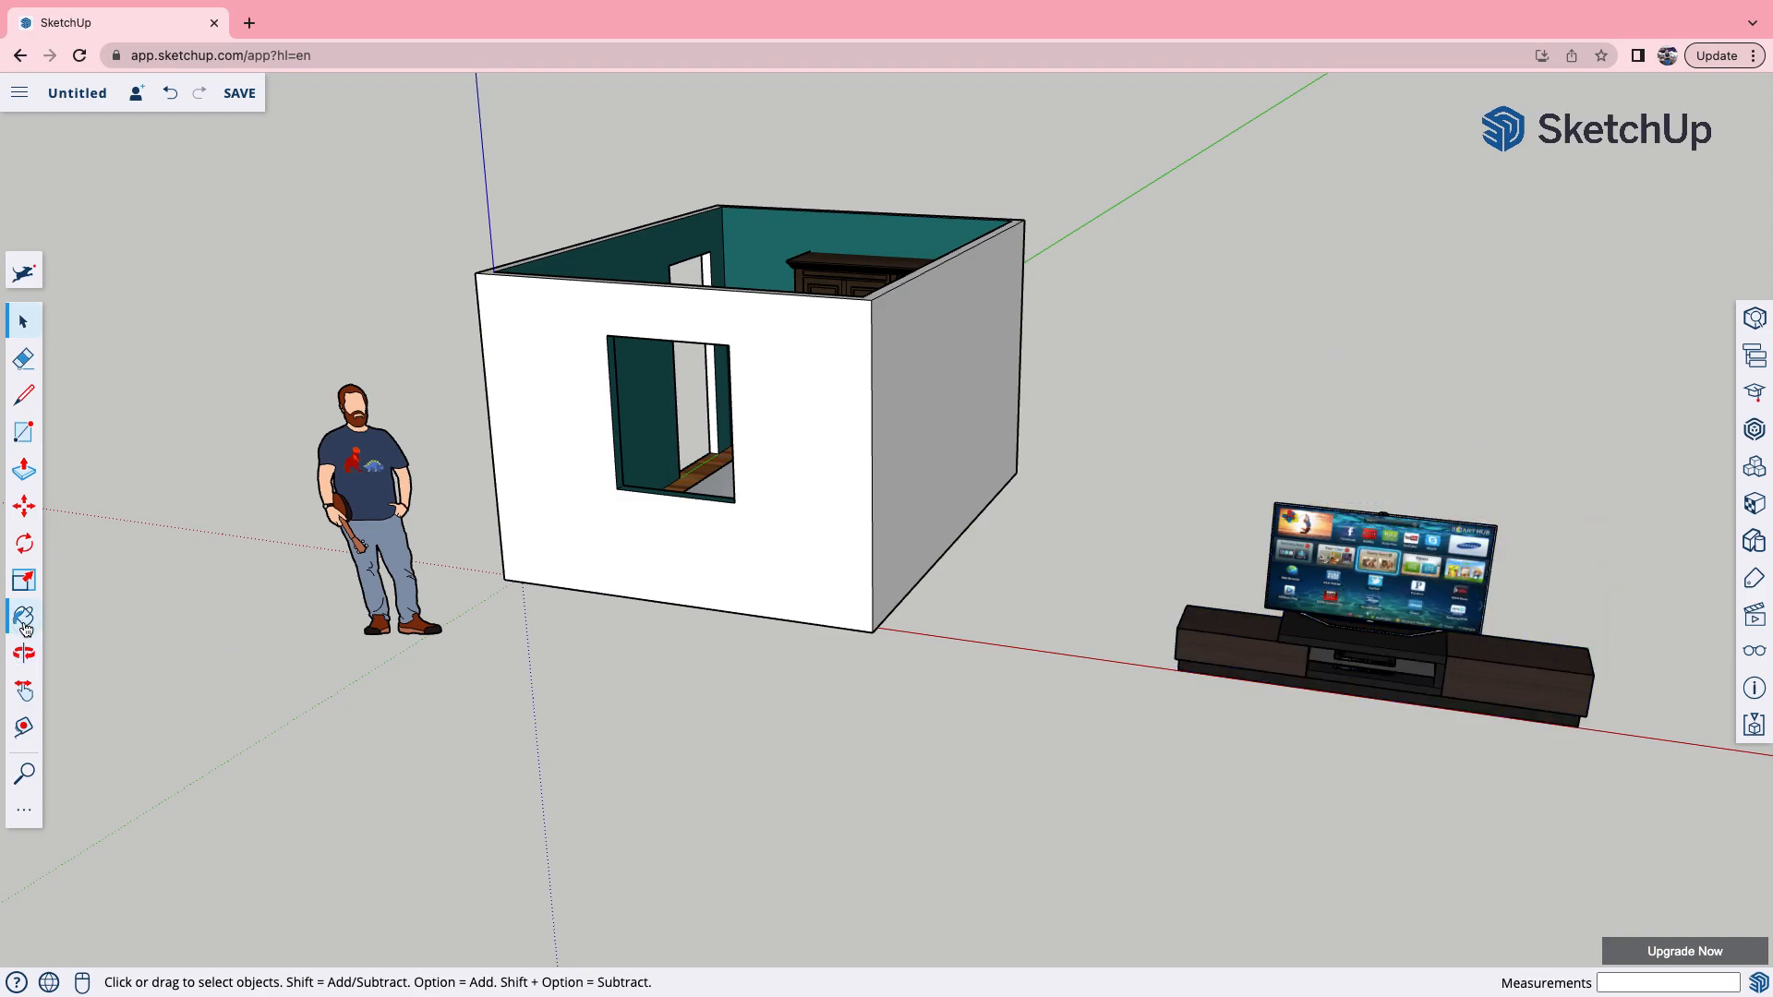
left_click(24, 653)
left_click_drag(585, 664, 790, 723)
left_click_drag(763, 380, 714, 482)
left_click(23, 320)
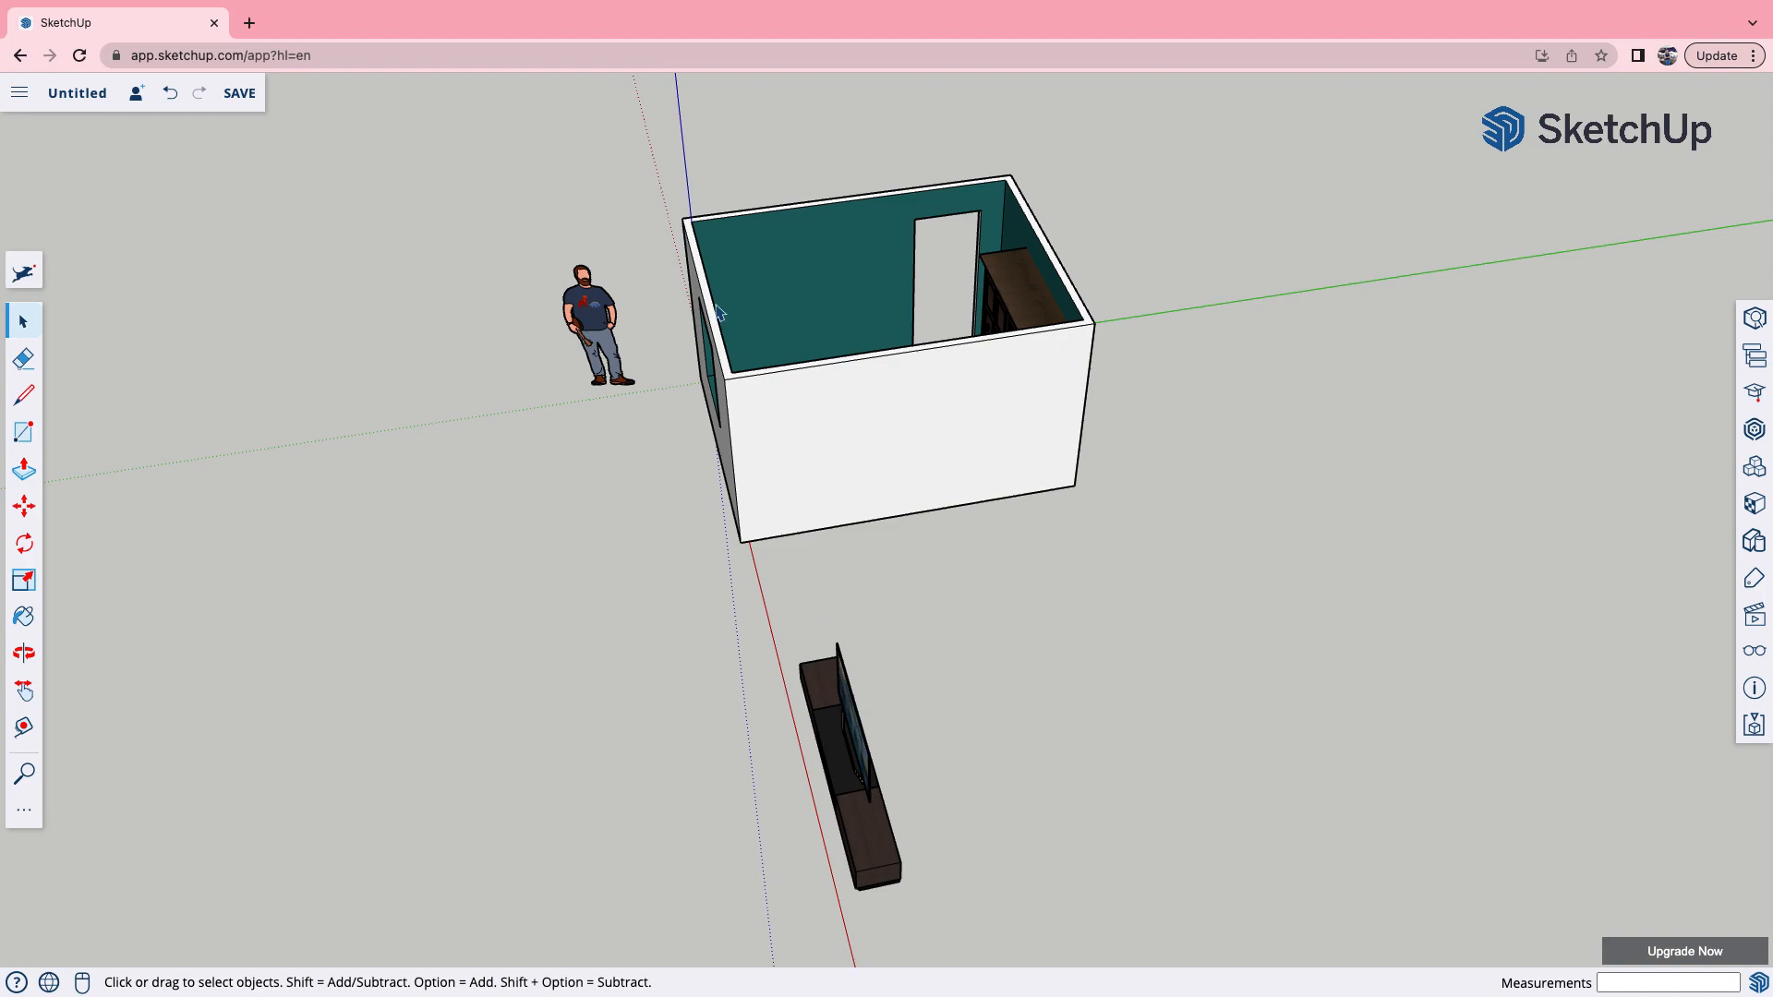
Step: Rotate the grouped TV stand 90° about the green axis
left_click(842, 694)
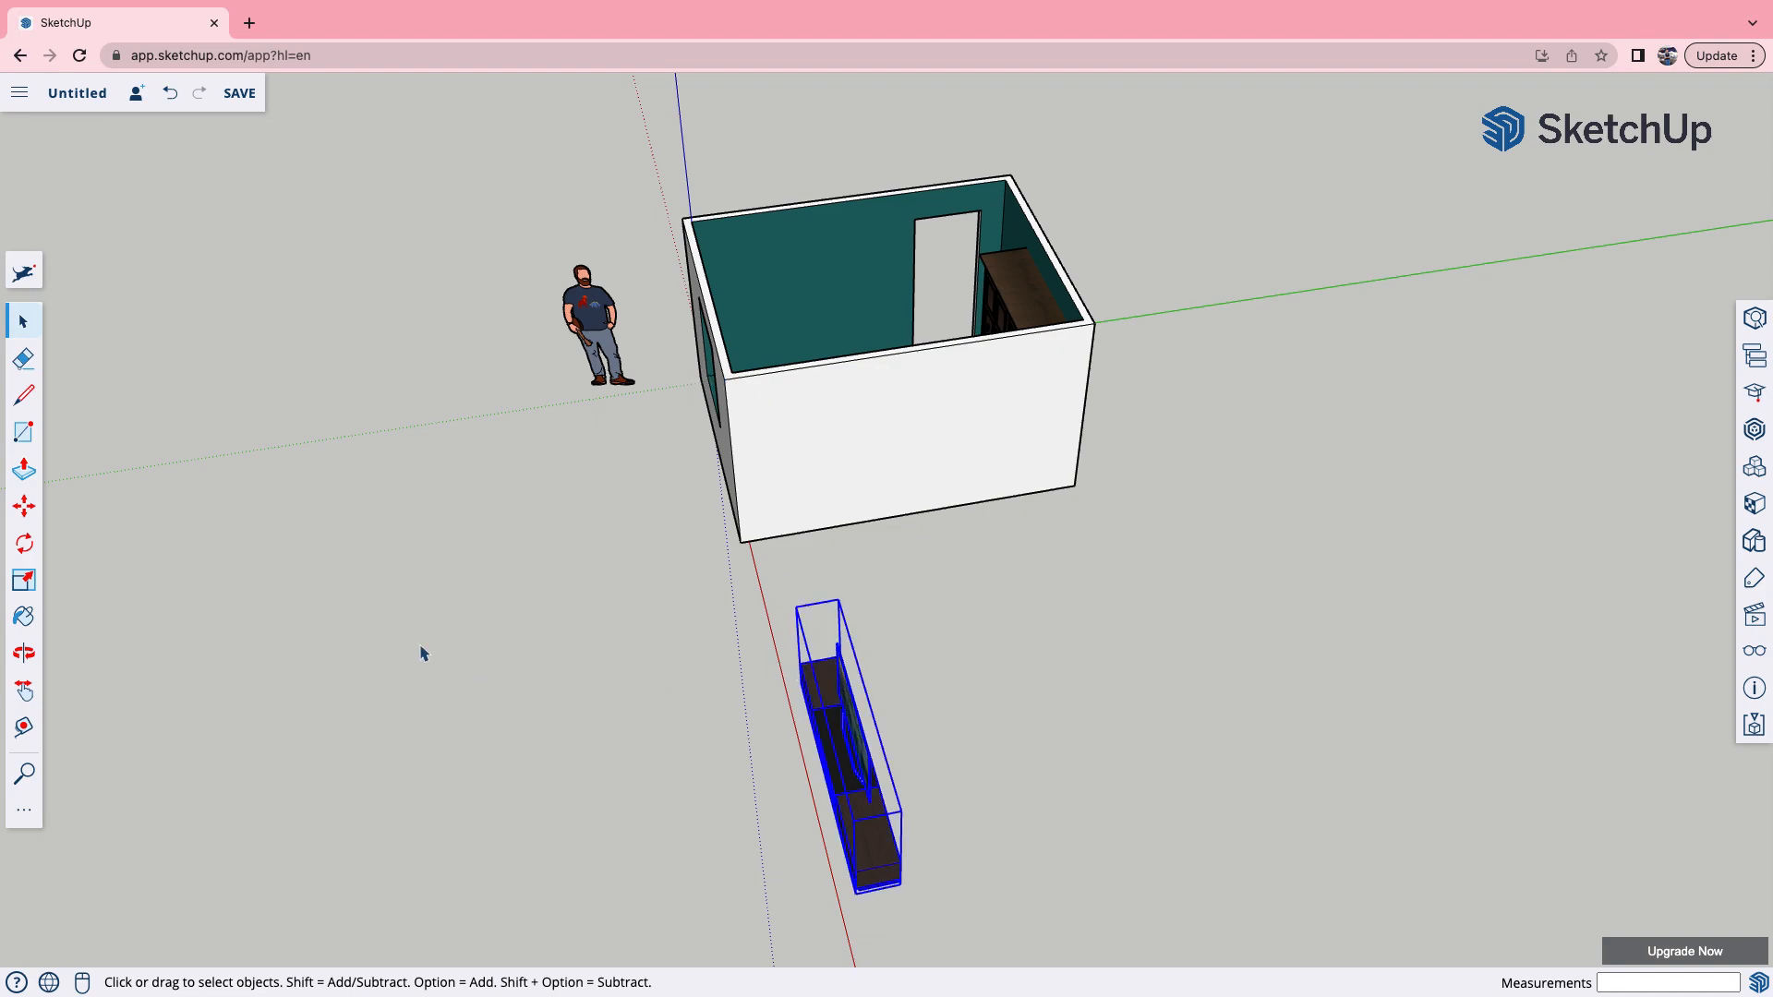
left_click(23, 544)
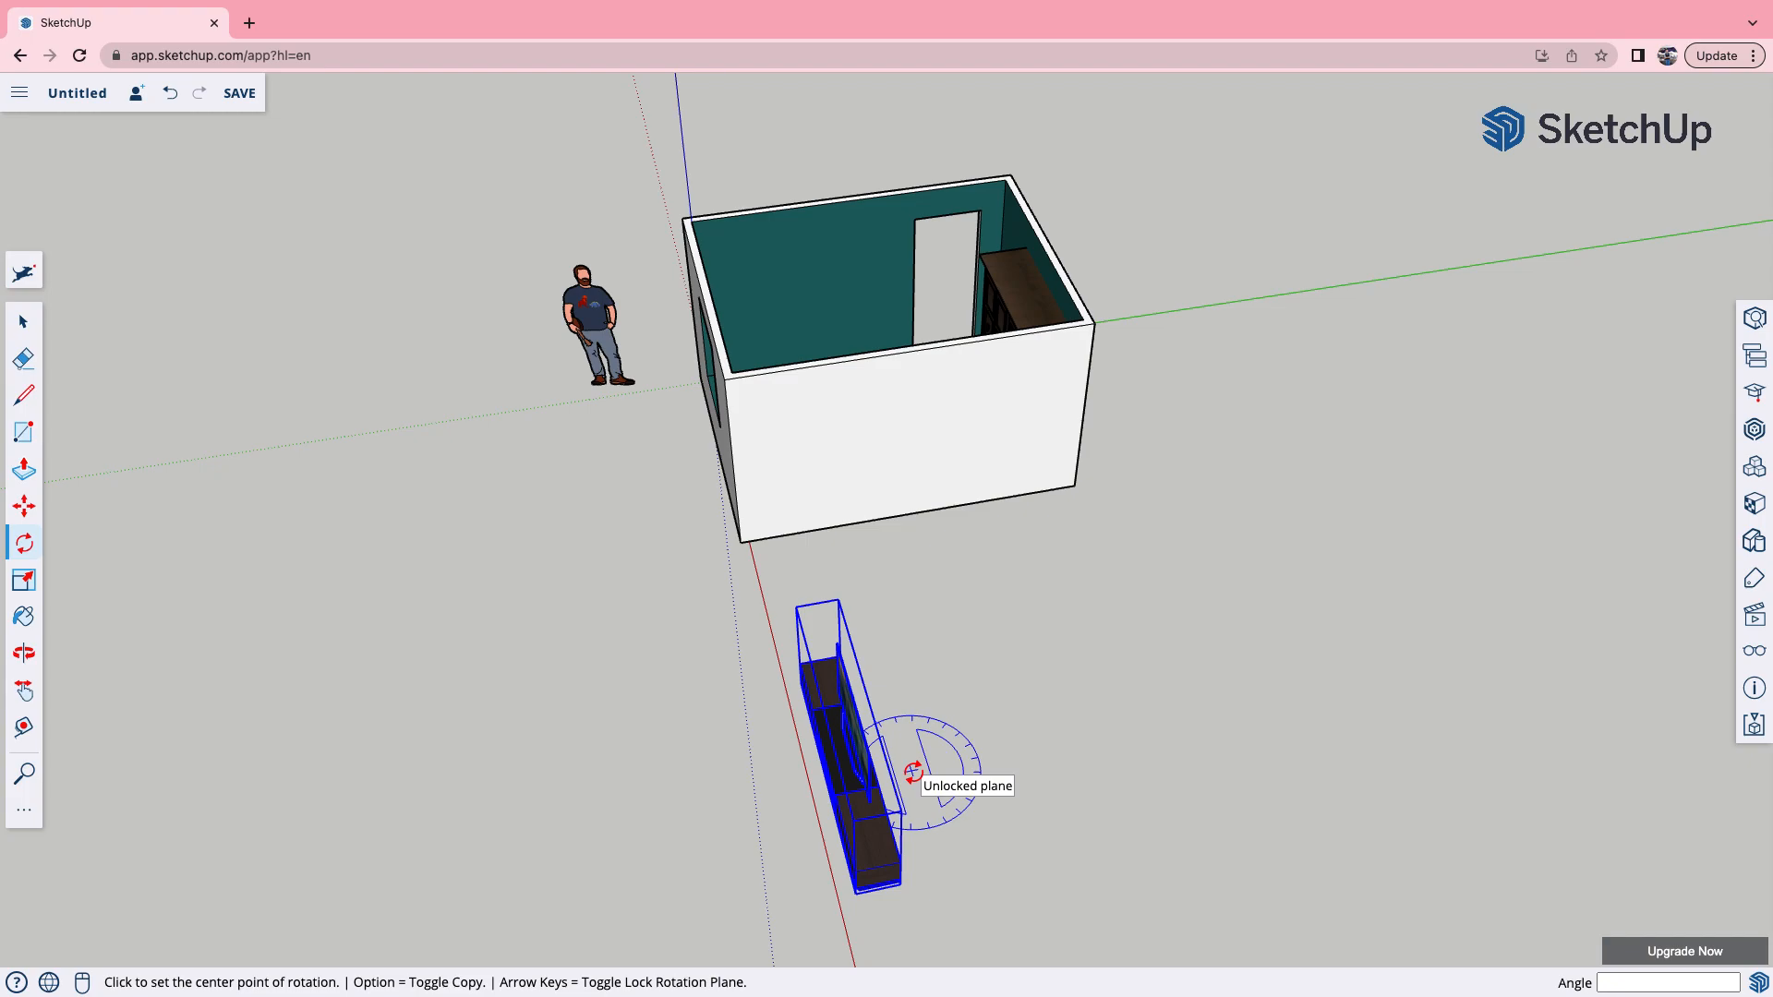
left_click(913, 772)
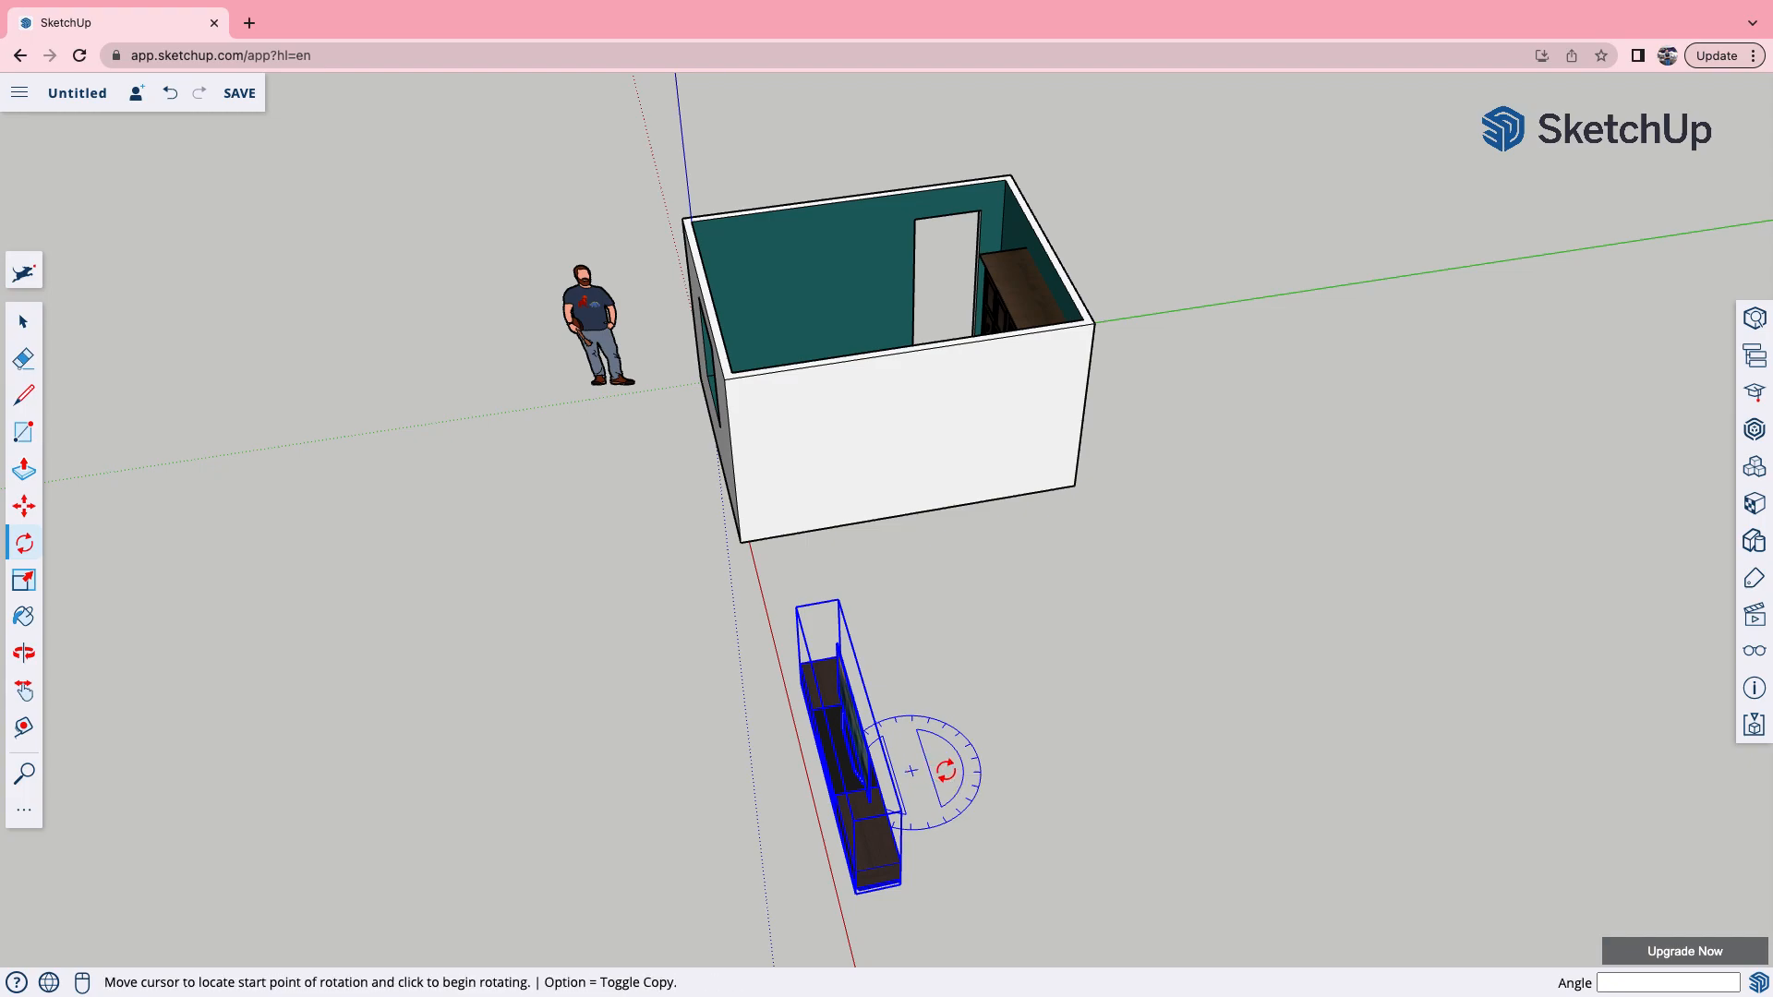
left_click(1019, 752)
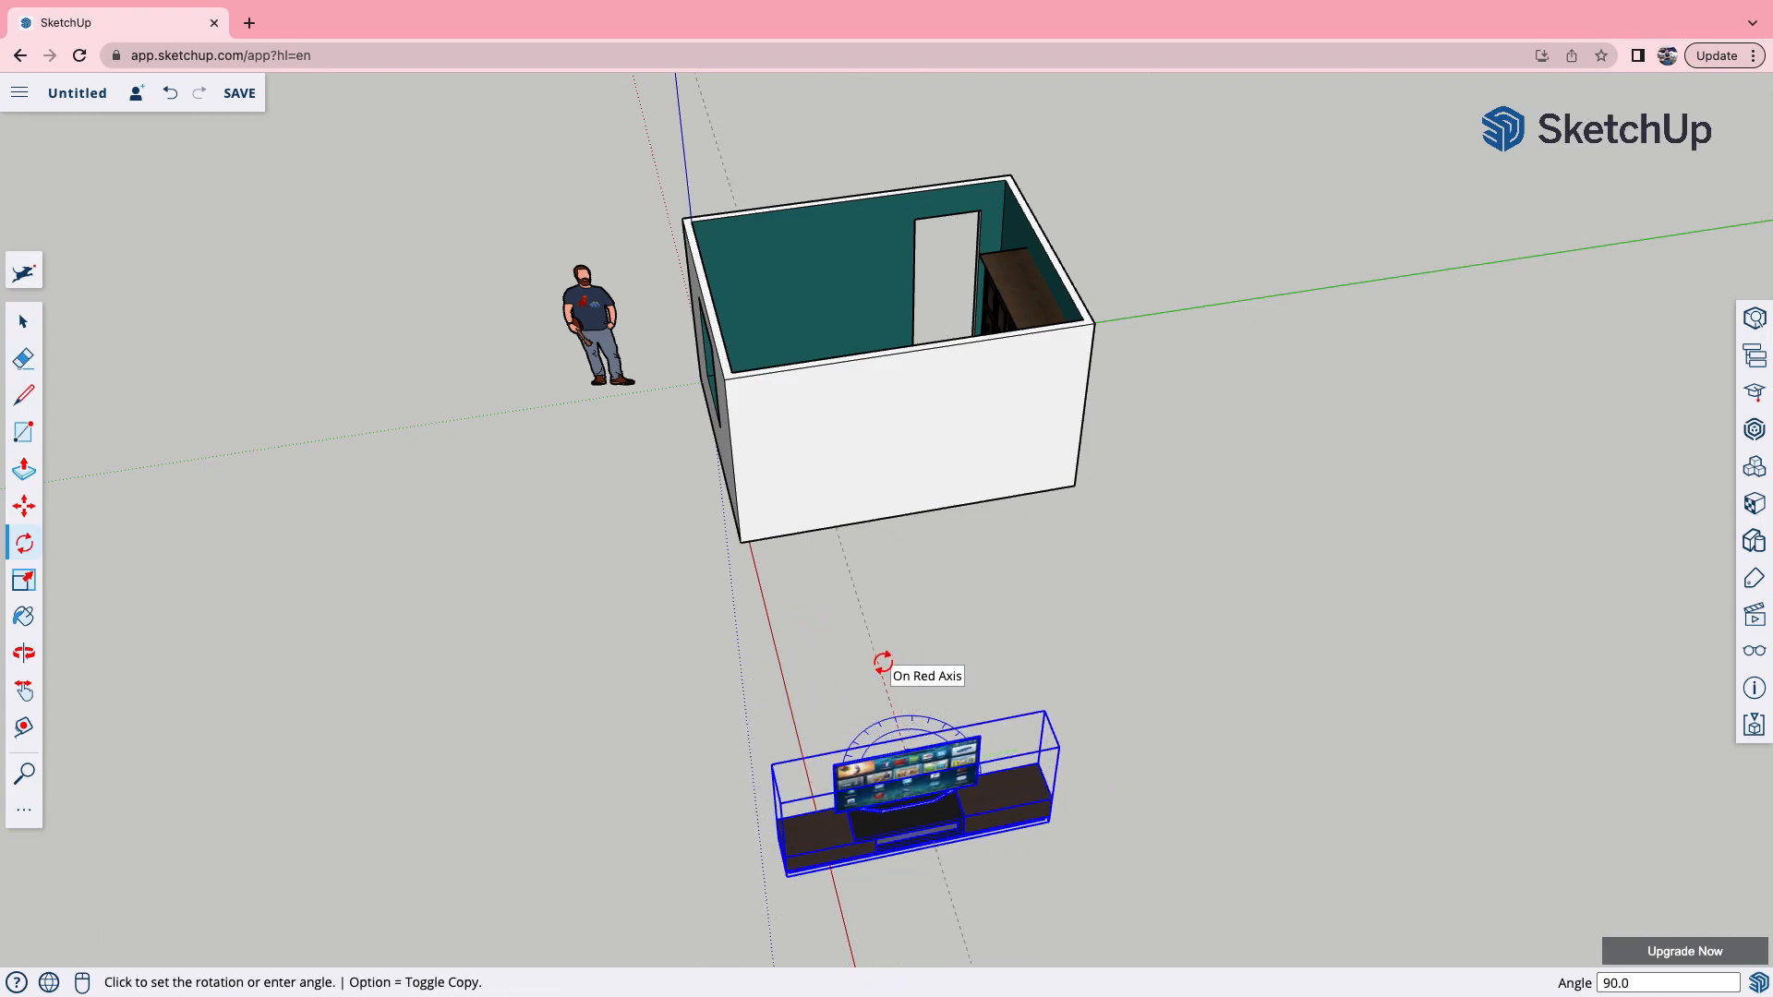
left_click(882, 662)
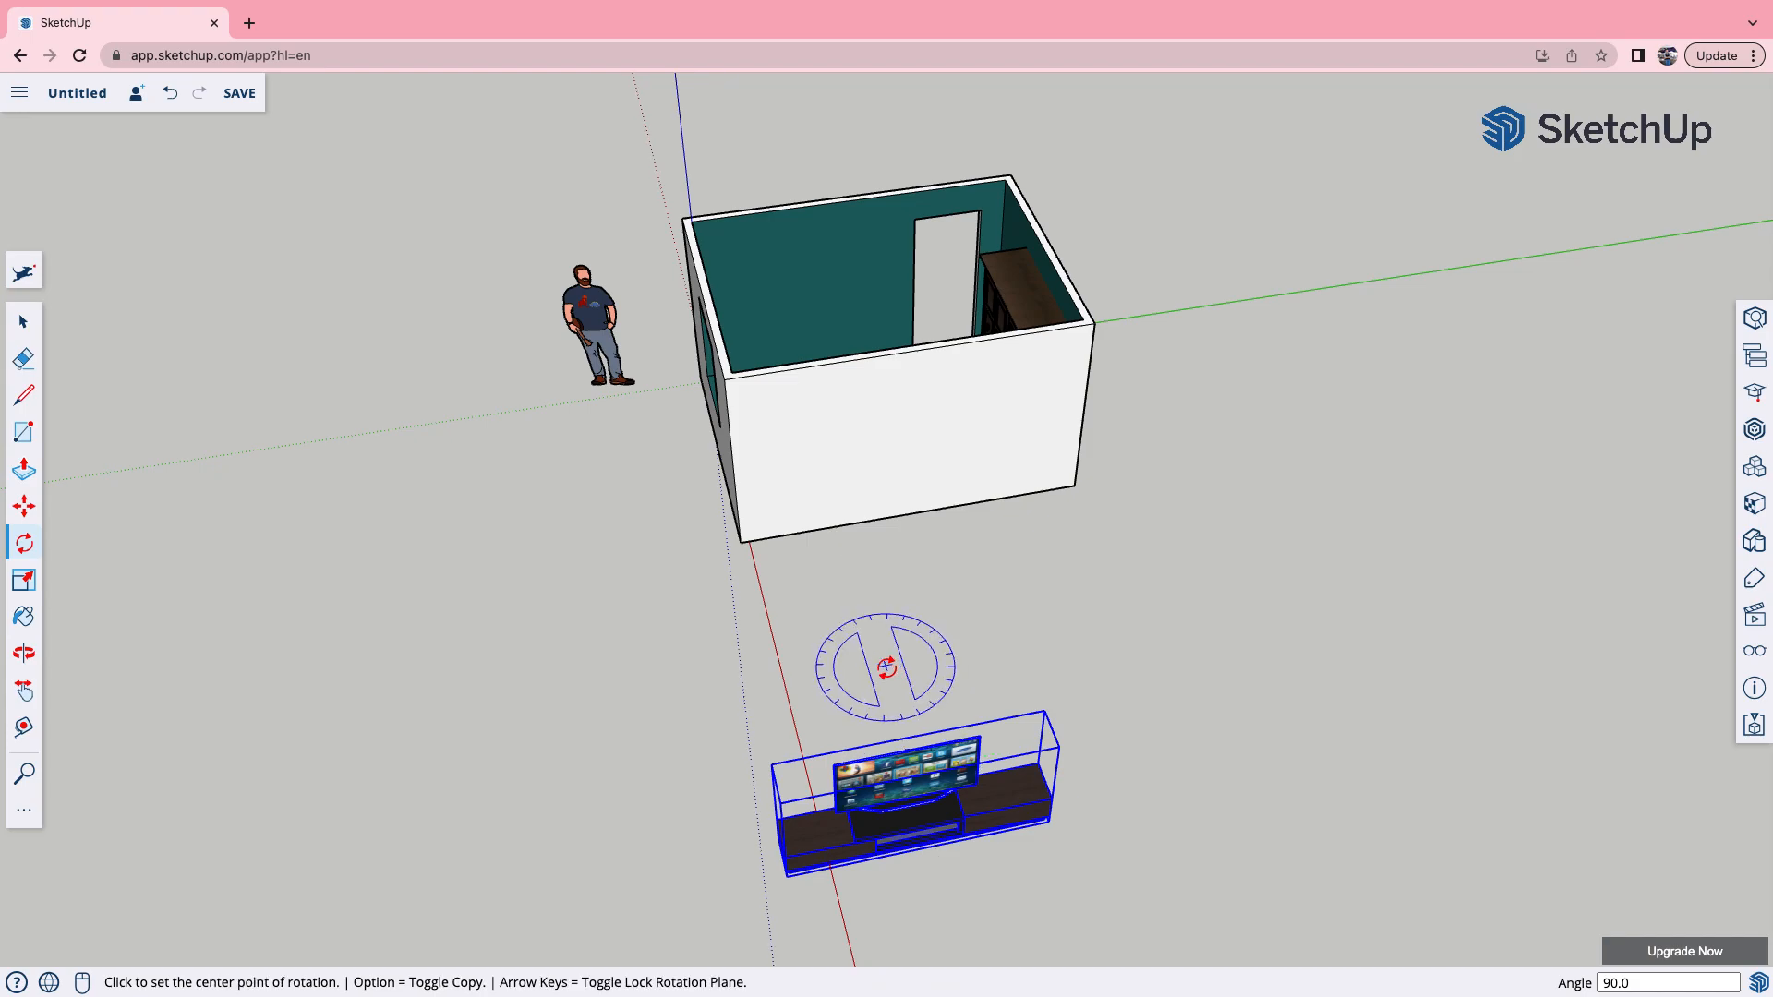
left_click(23, 505)
Step: Move the TV stand group into the room against the far wall
left_click(895, 795)
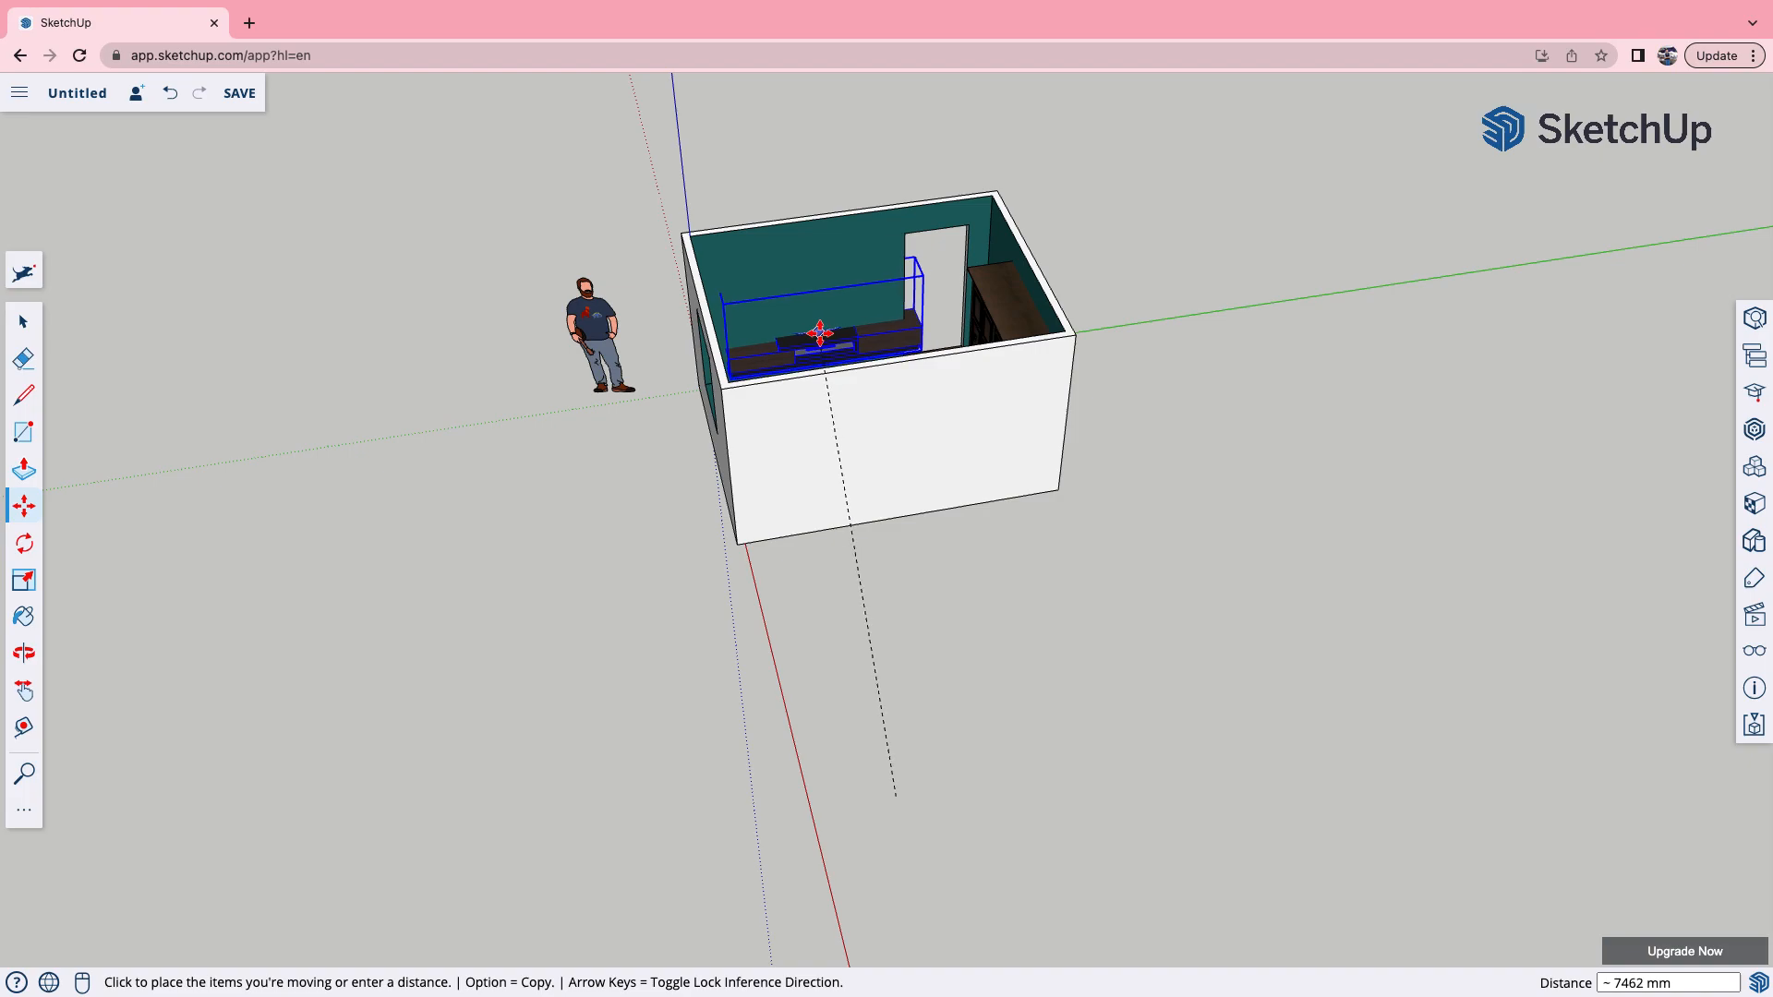
left_click(830, 353)
left_click(24, 653)
left_click_drag(416, 517, 1033, 296)
scroll(1033, 304, "up", 5)
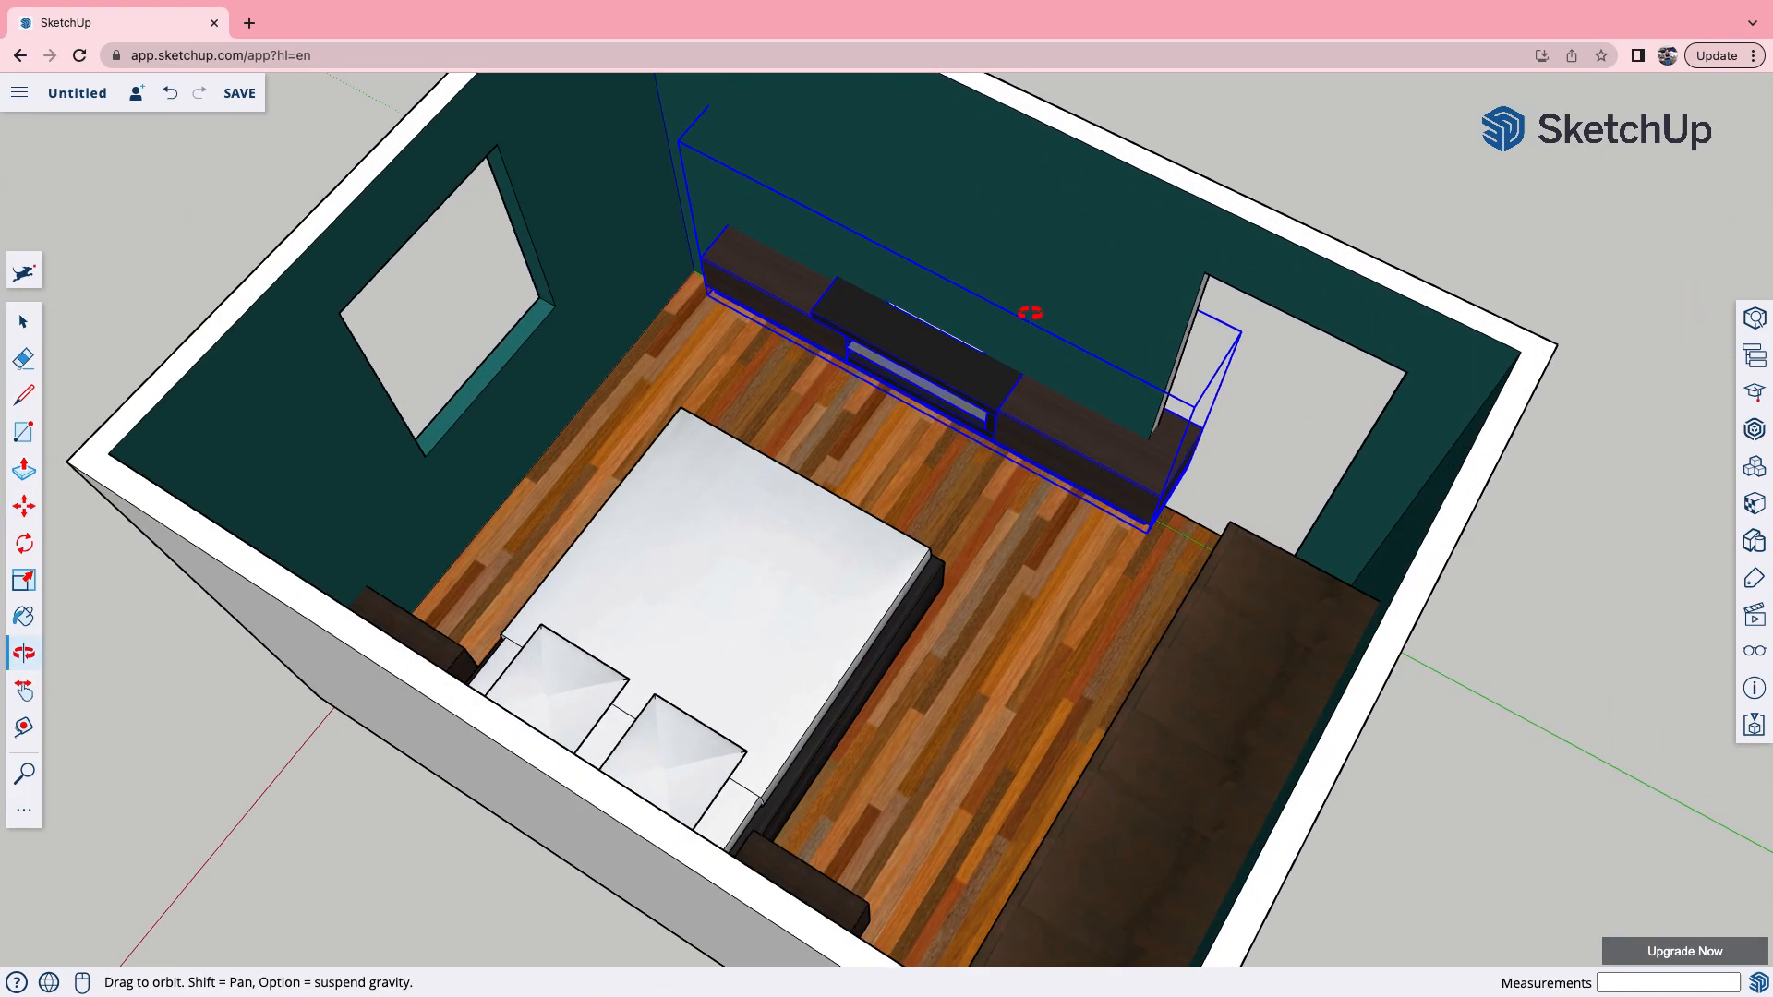
Step: Fine-tune the TV unit's spot along the back teal wall, clear of the doorway
left_click(24, 506)
left_click(926, 431)
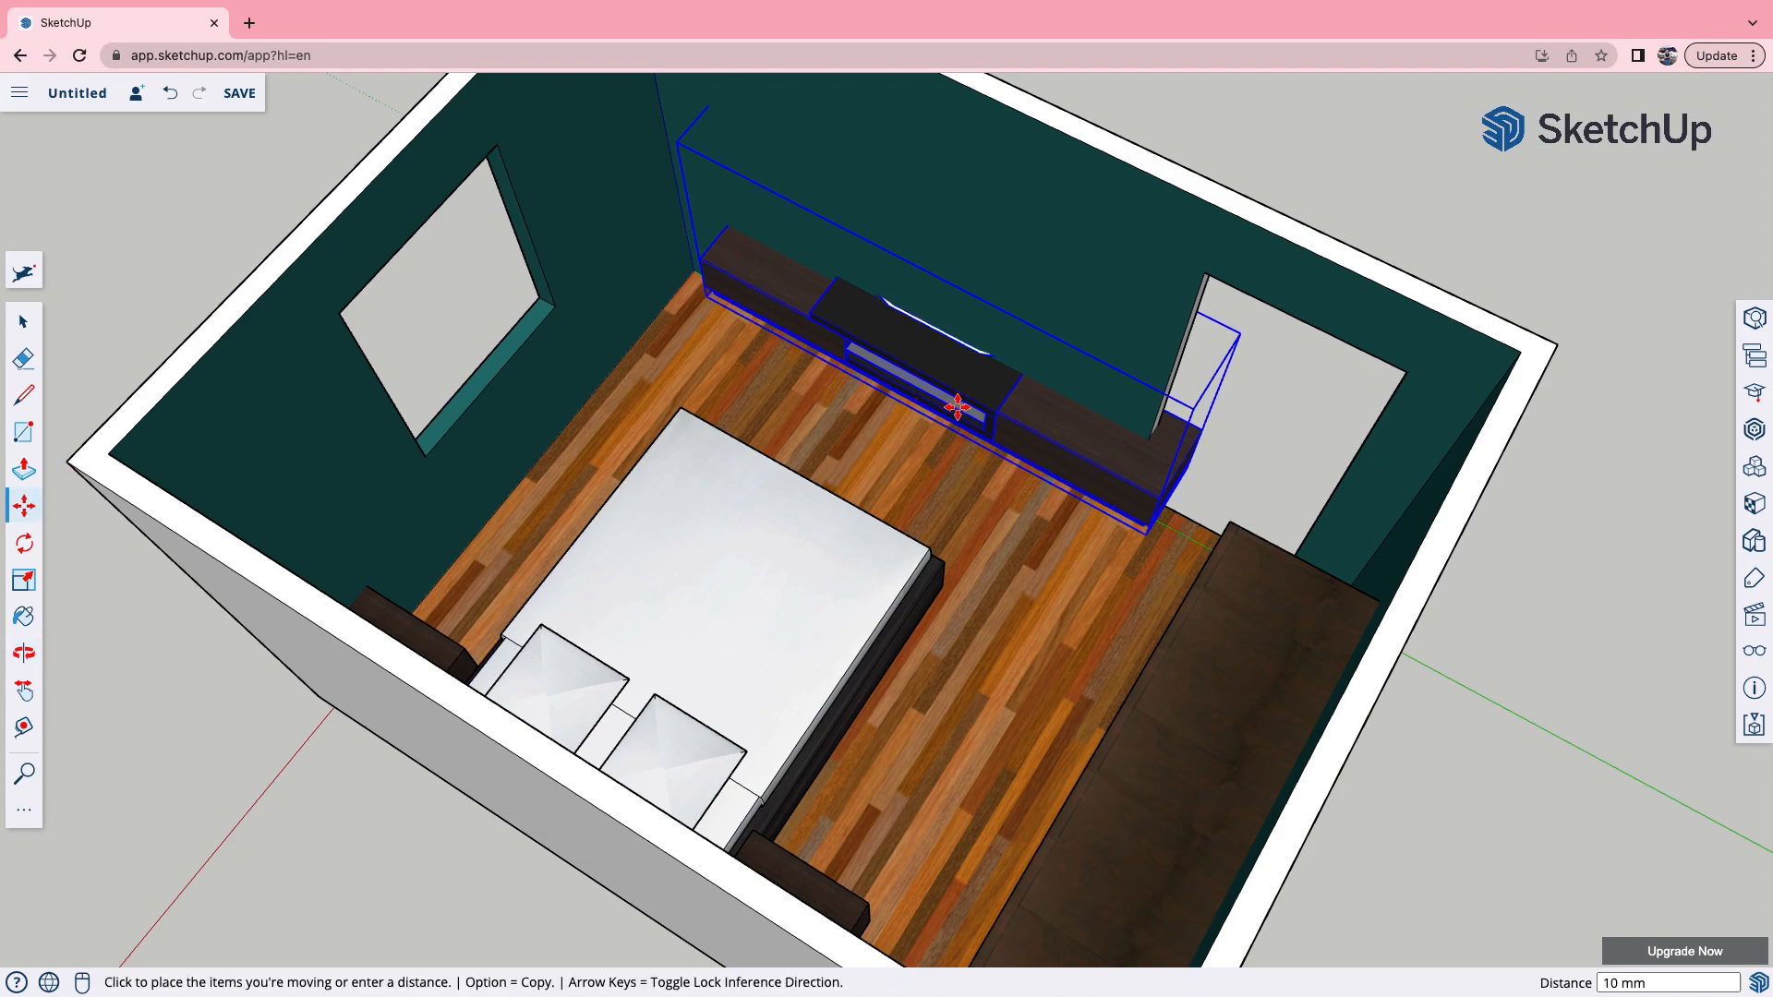
left_click(955, 423)
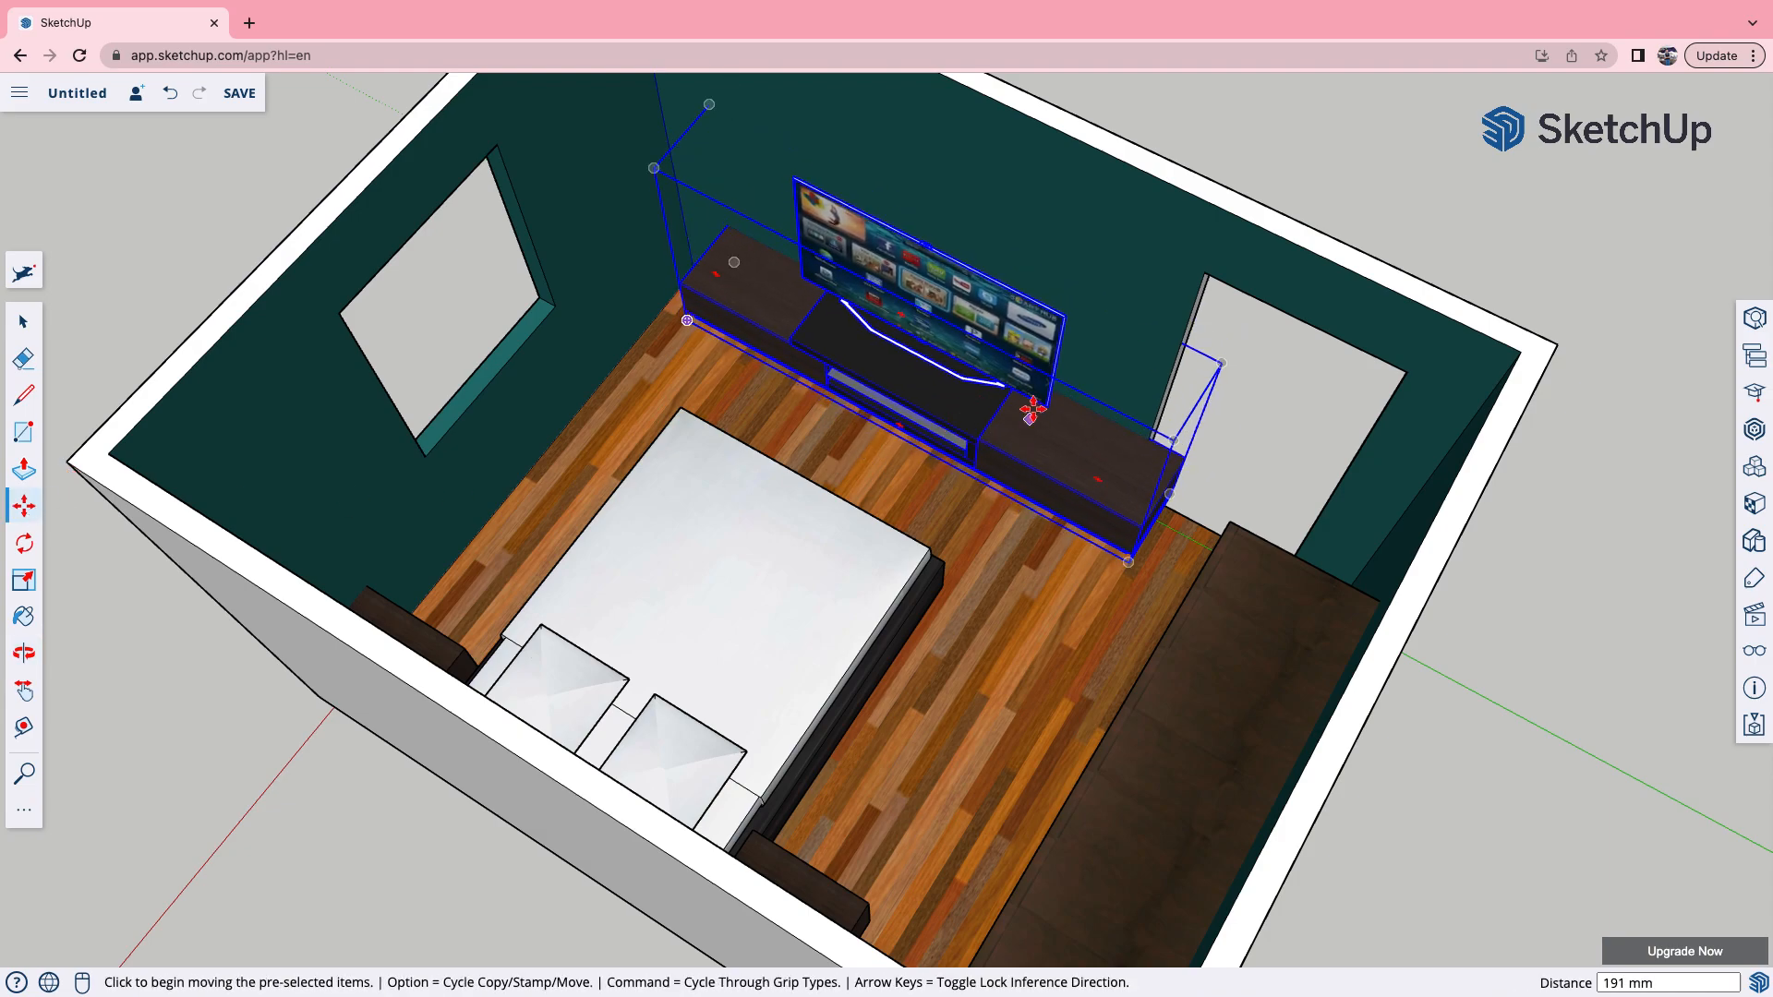
left_click(1023, 394)
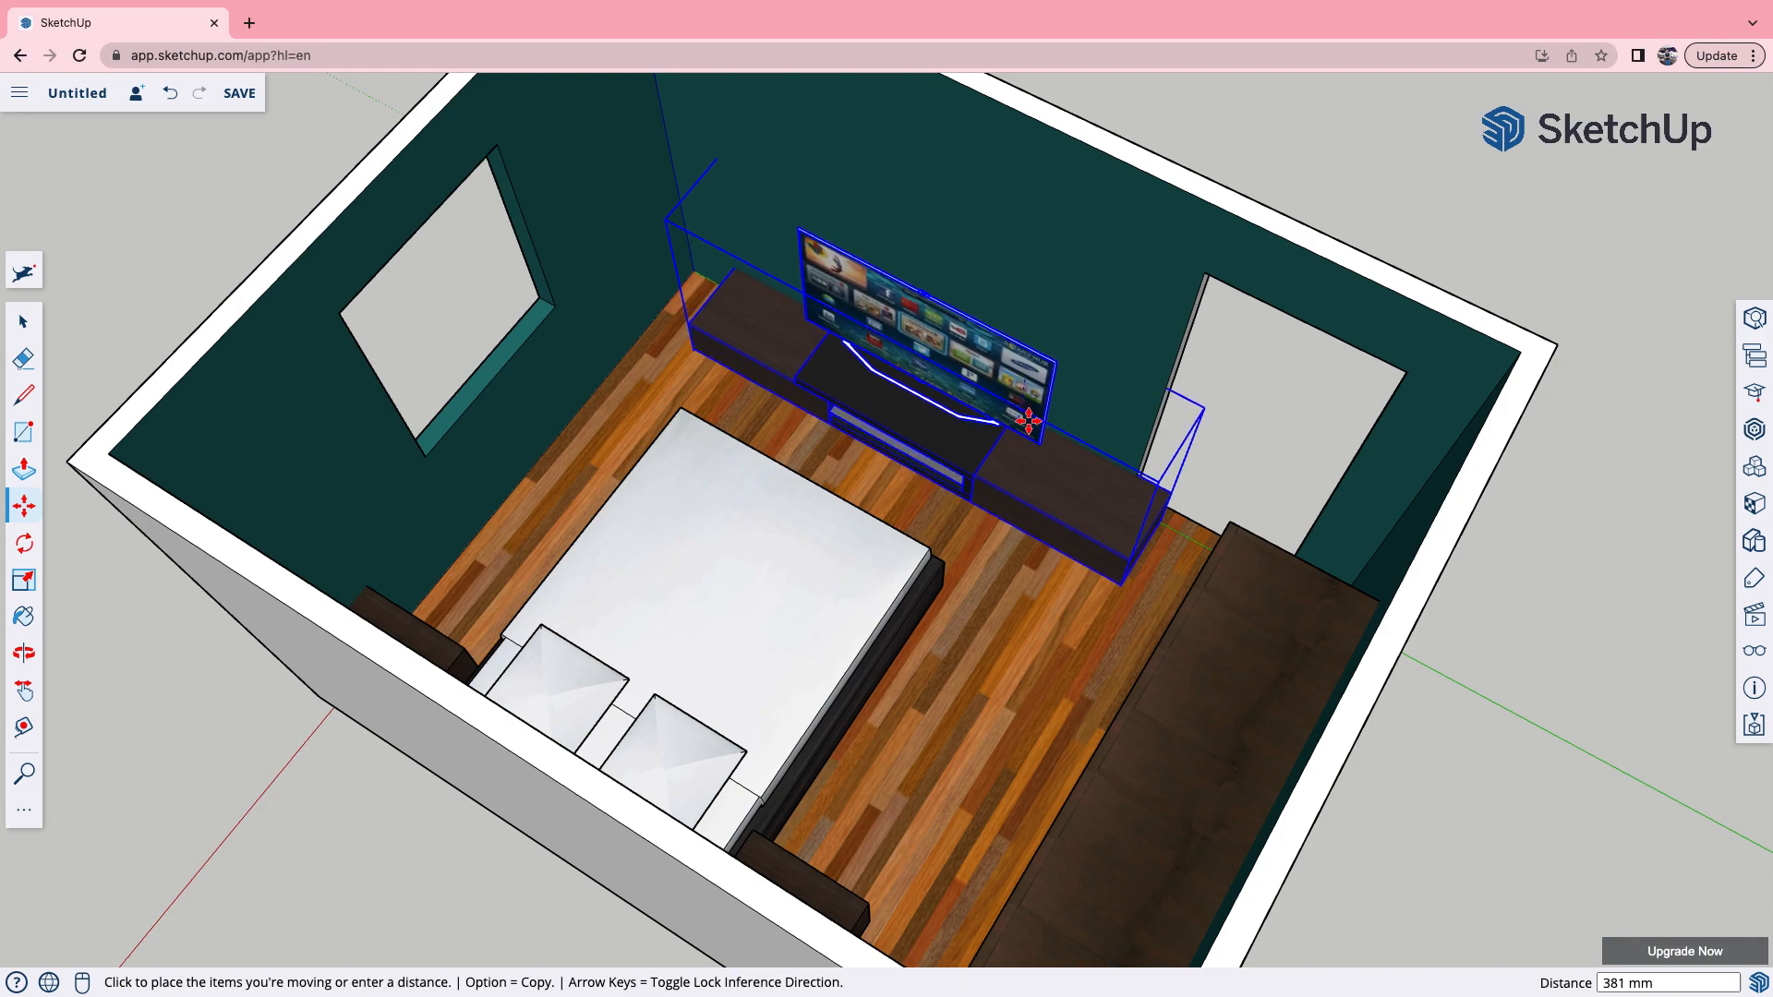
left_click(1027, 423)
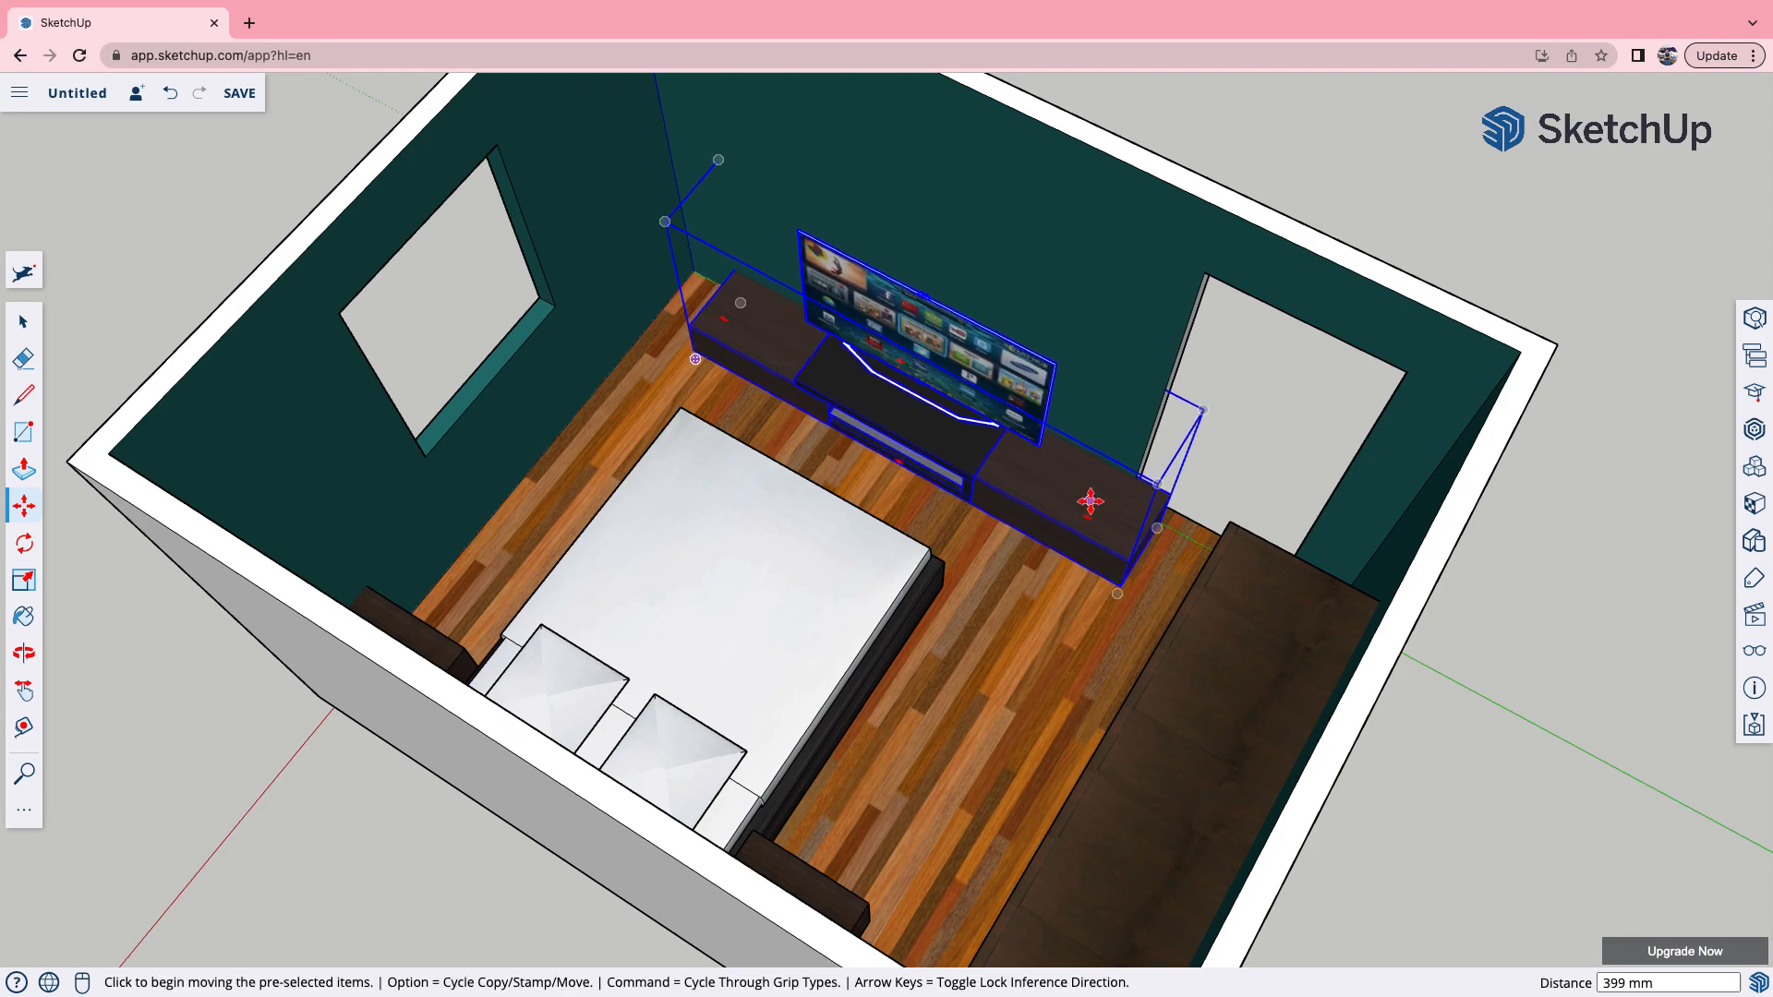
left_click(1082, 477)
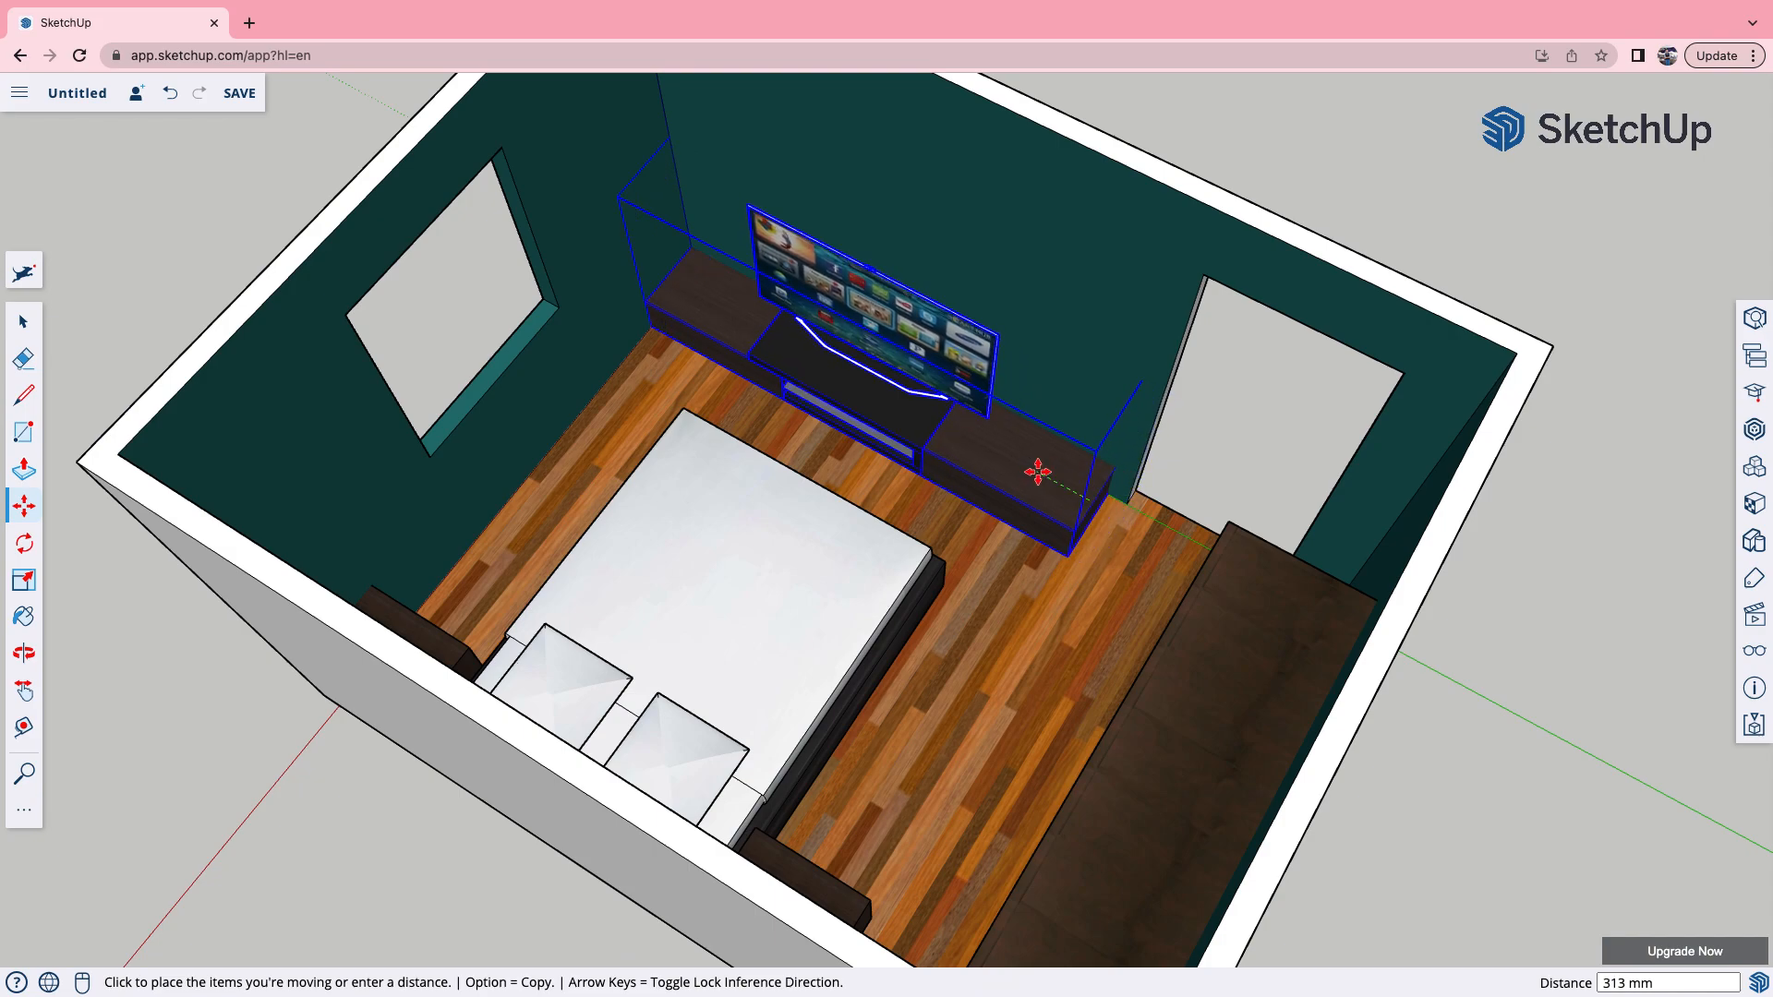
left_click(1036, 468)
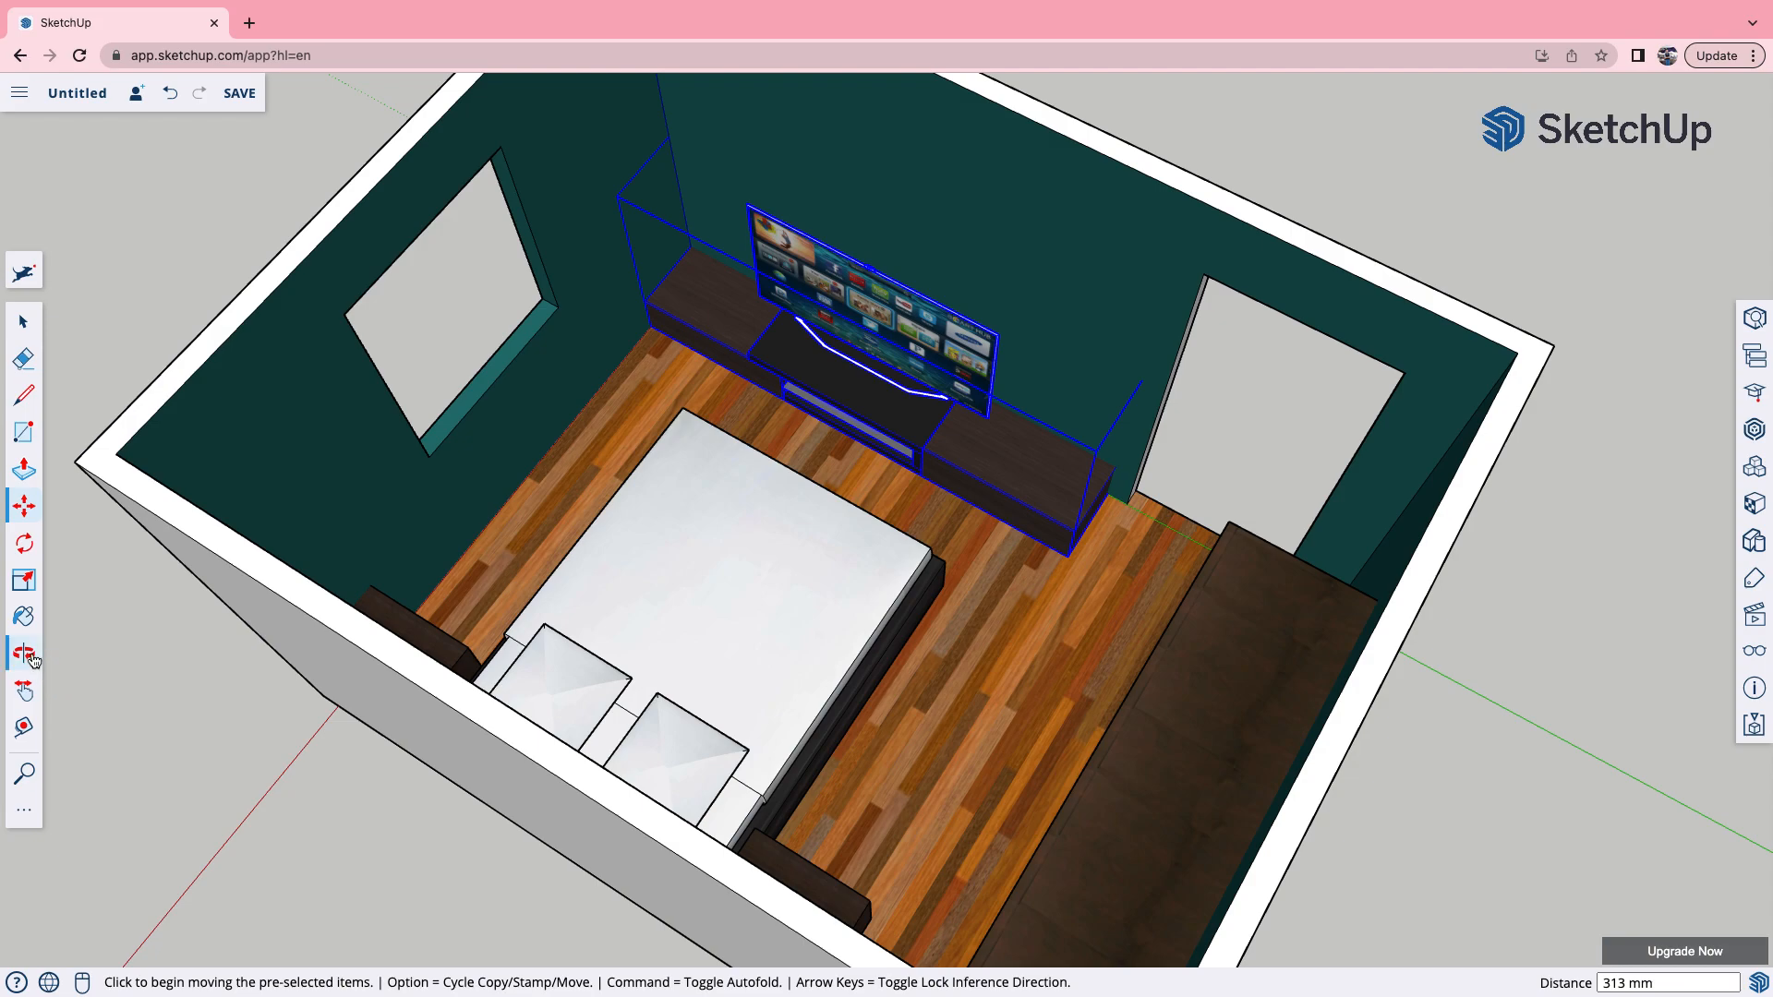
left_click(970, 453)
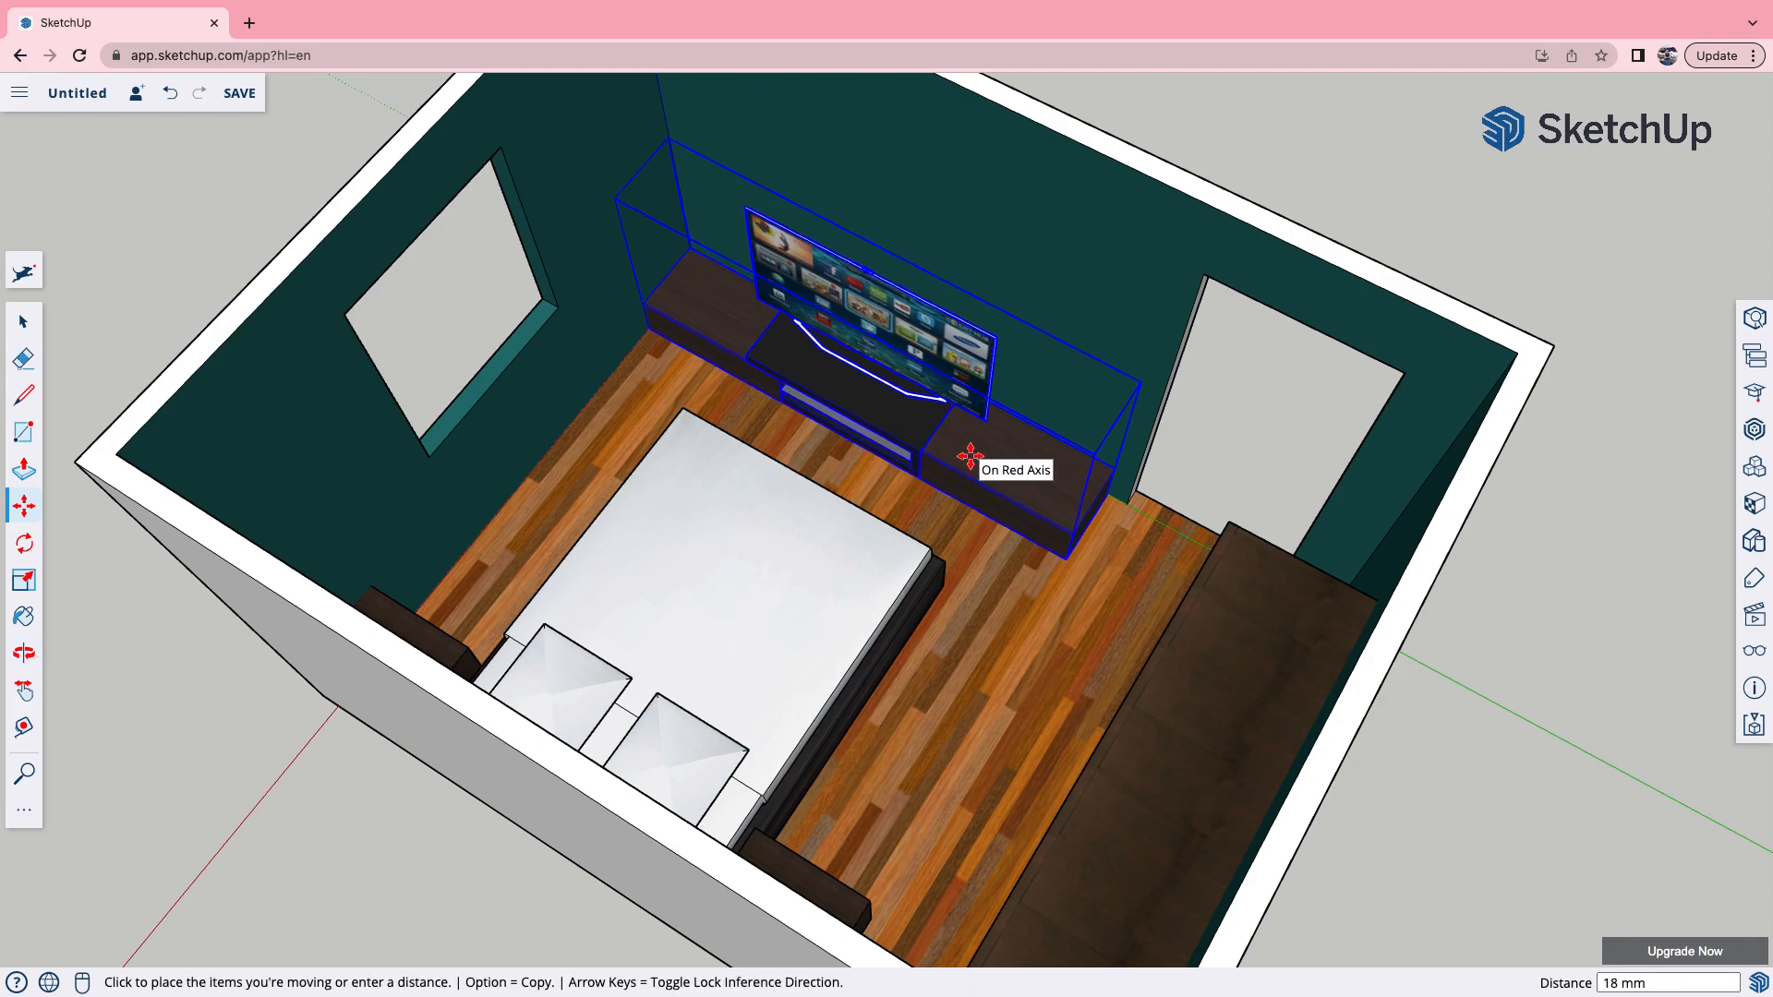
left_click(969, 455)
key("space")
left_click(246, 203)
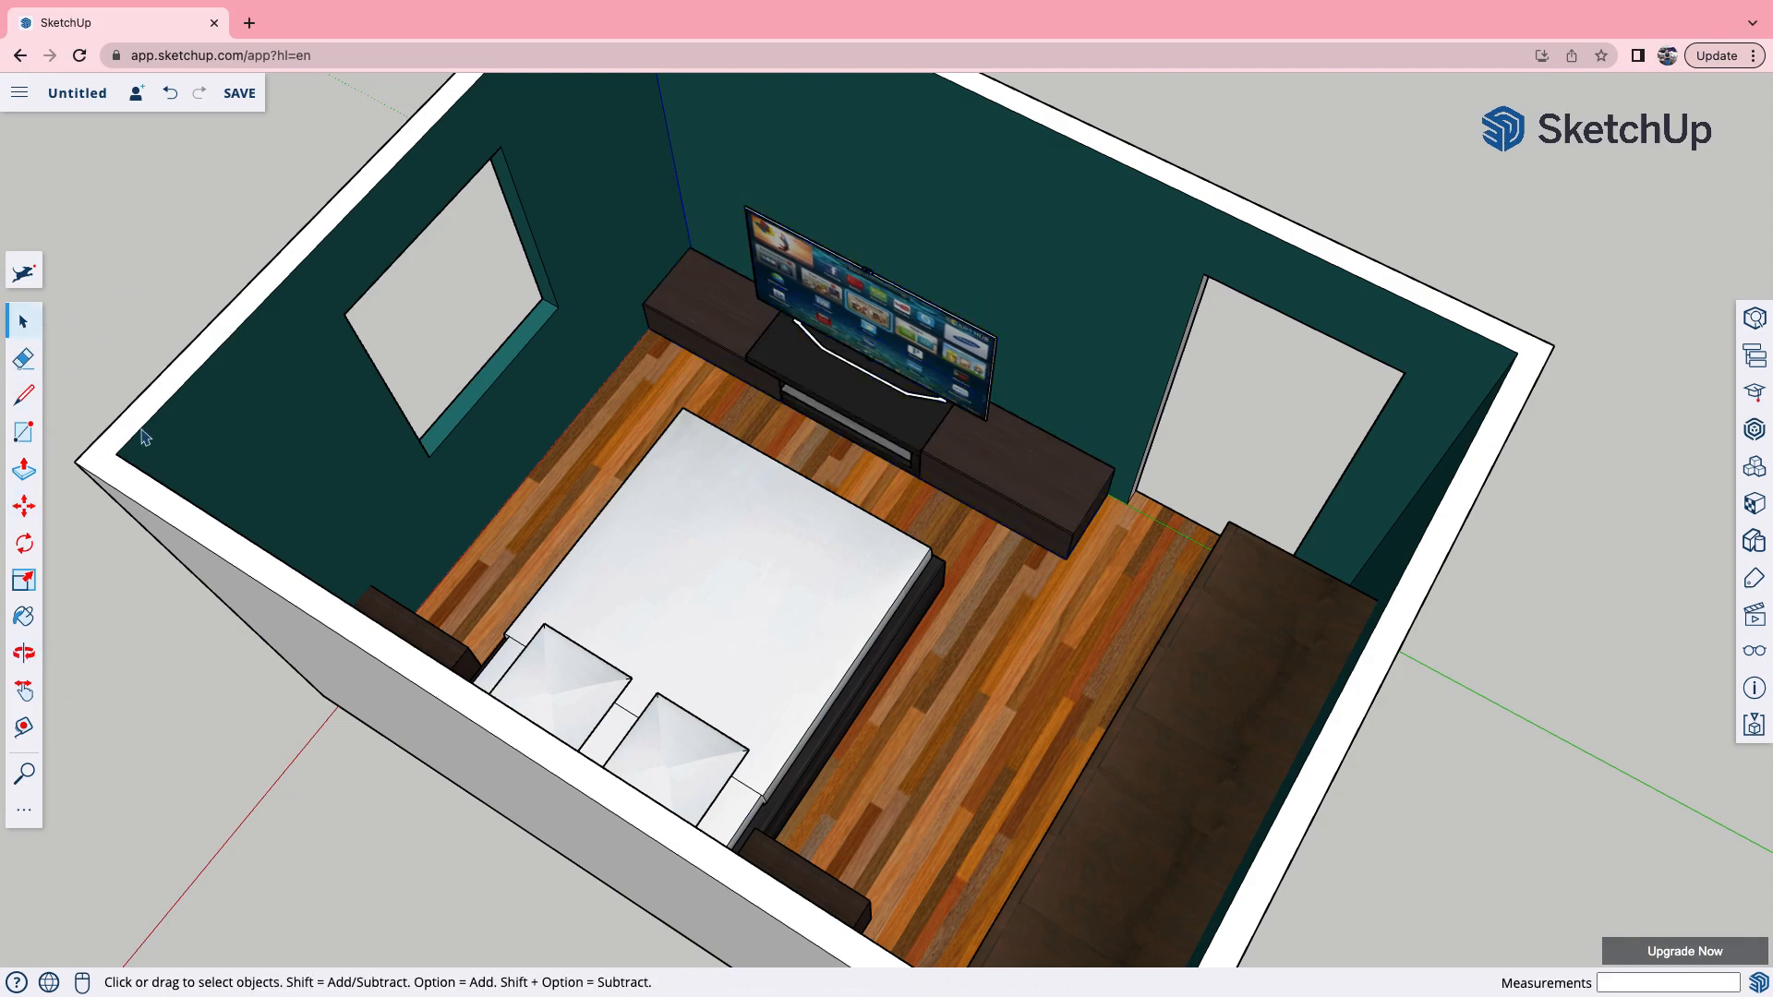
left_click(24, 653)
Step: Inspect the room from steeper overhead angles, then start saving to raise the purge prompt
left_click_drag(981, 476, 818, 529)
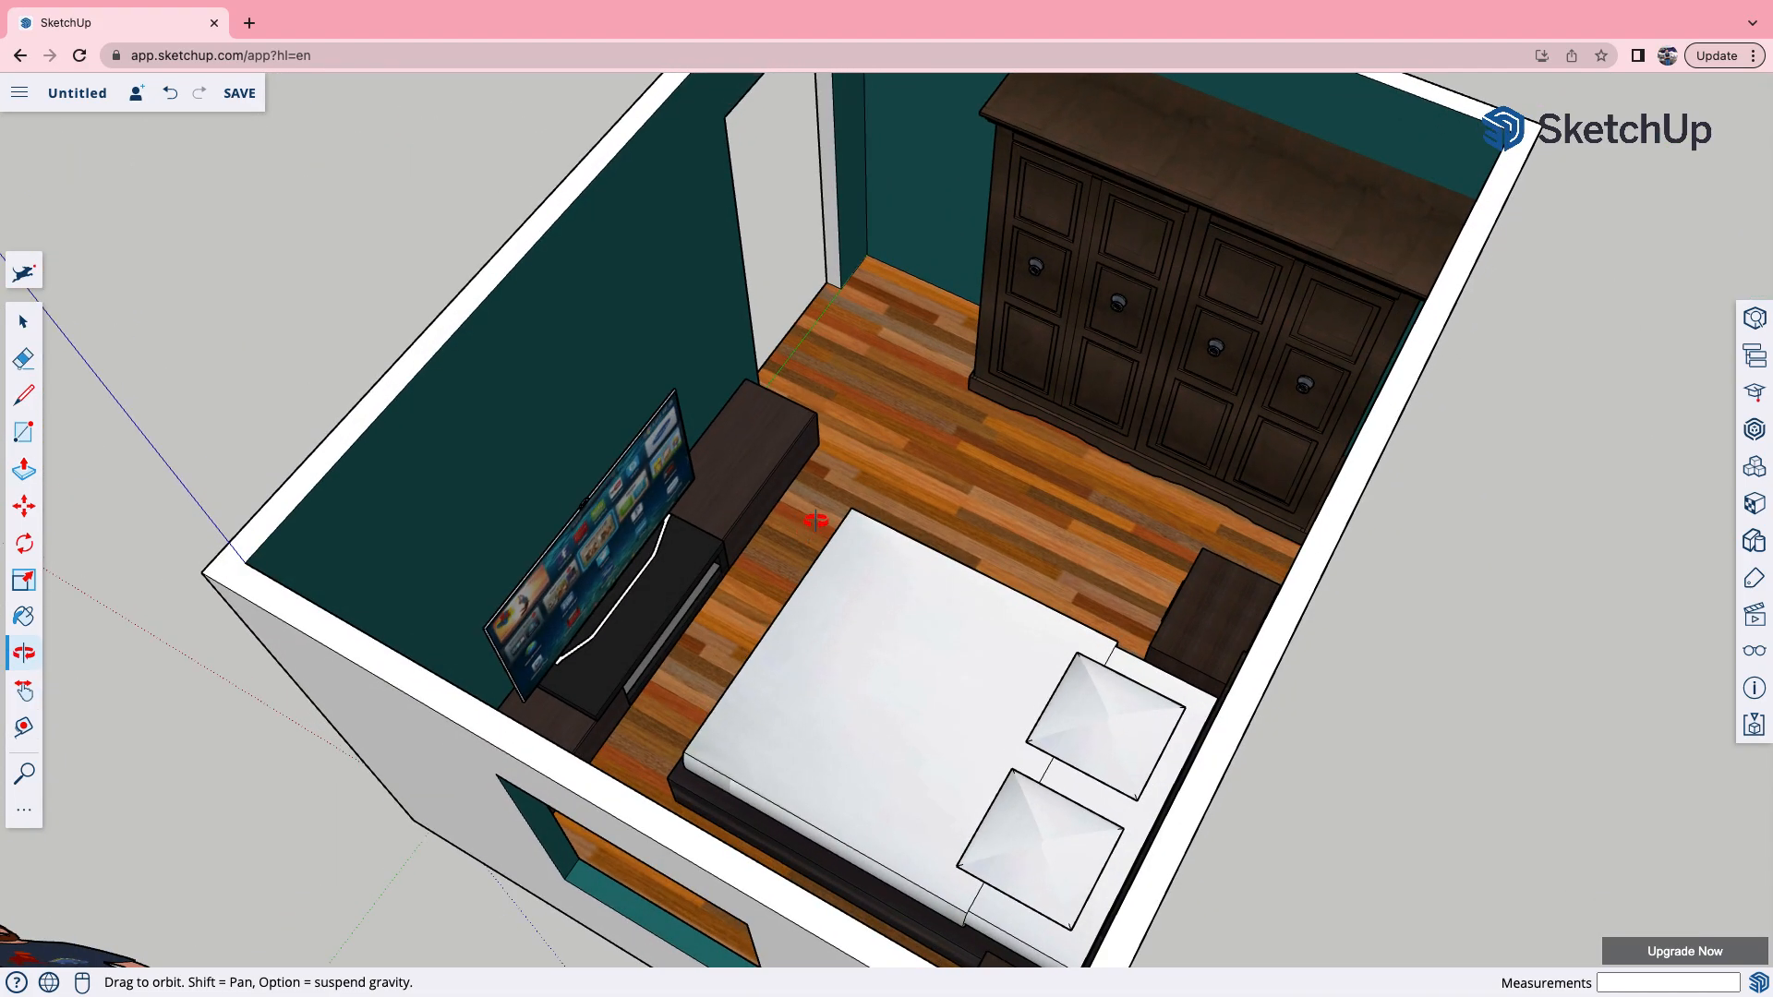
left_click_drag(1143, 335, 1084, 400)
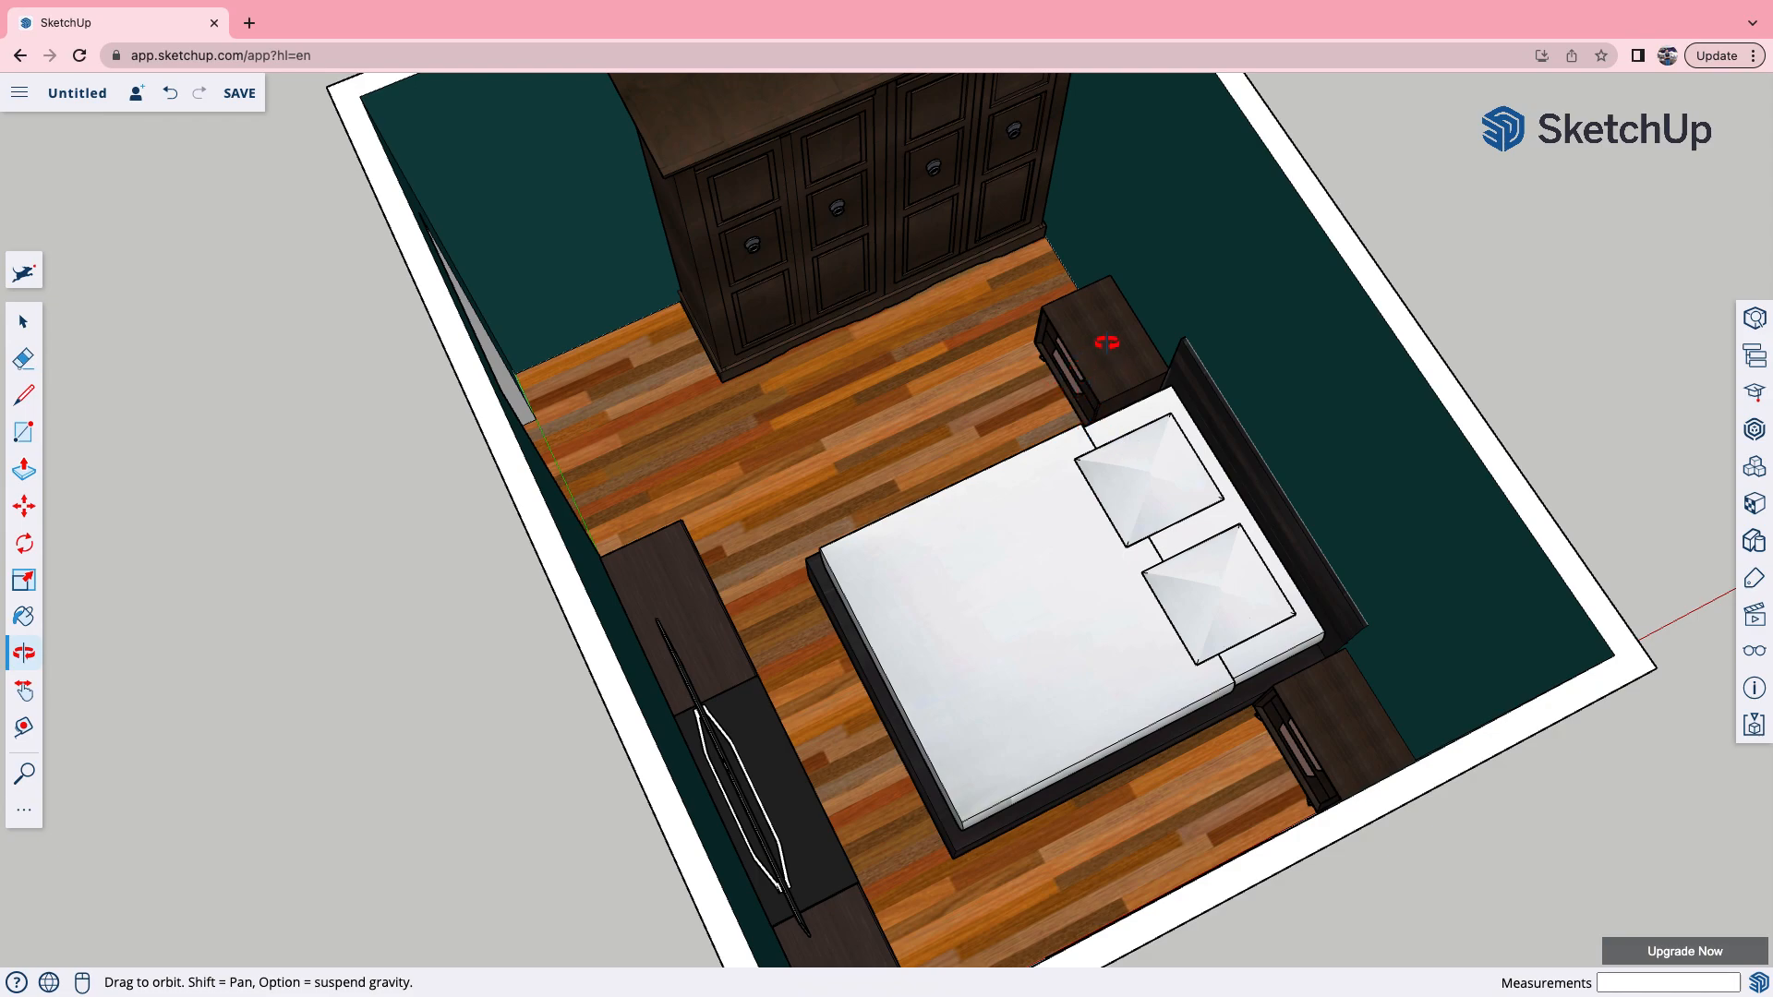
left_click_drag(1076, 598, 900, 577)
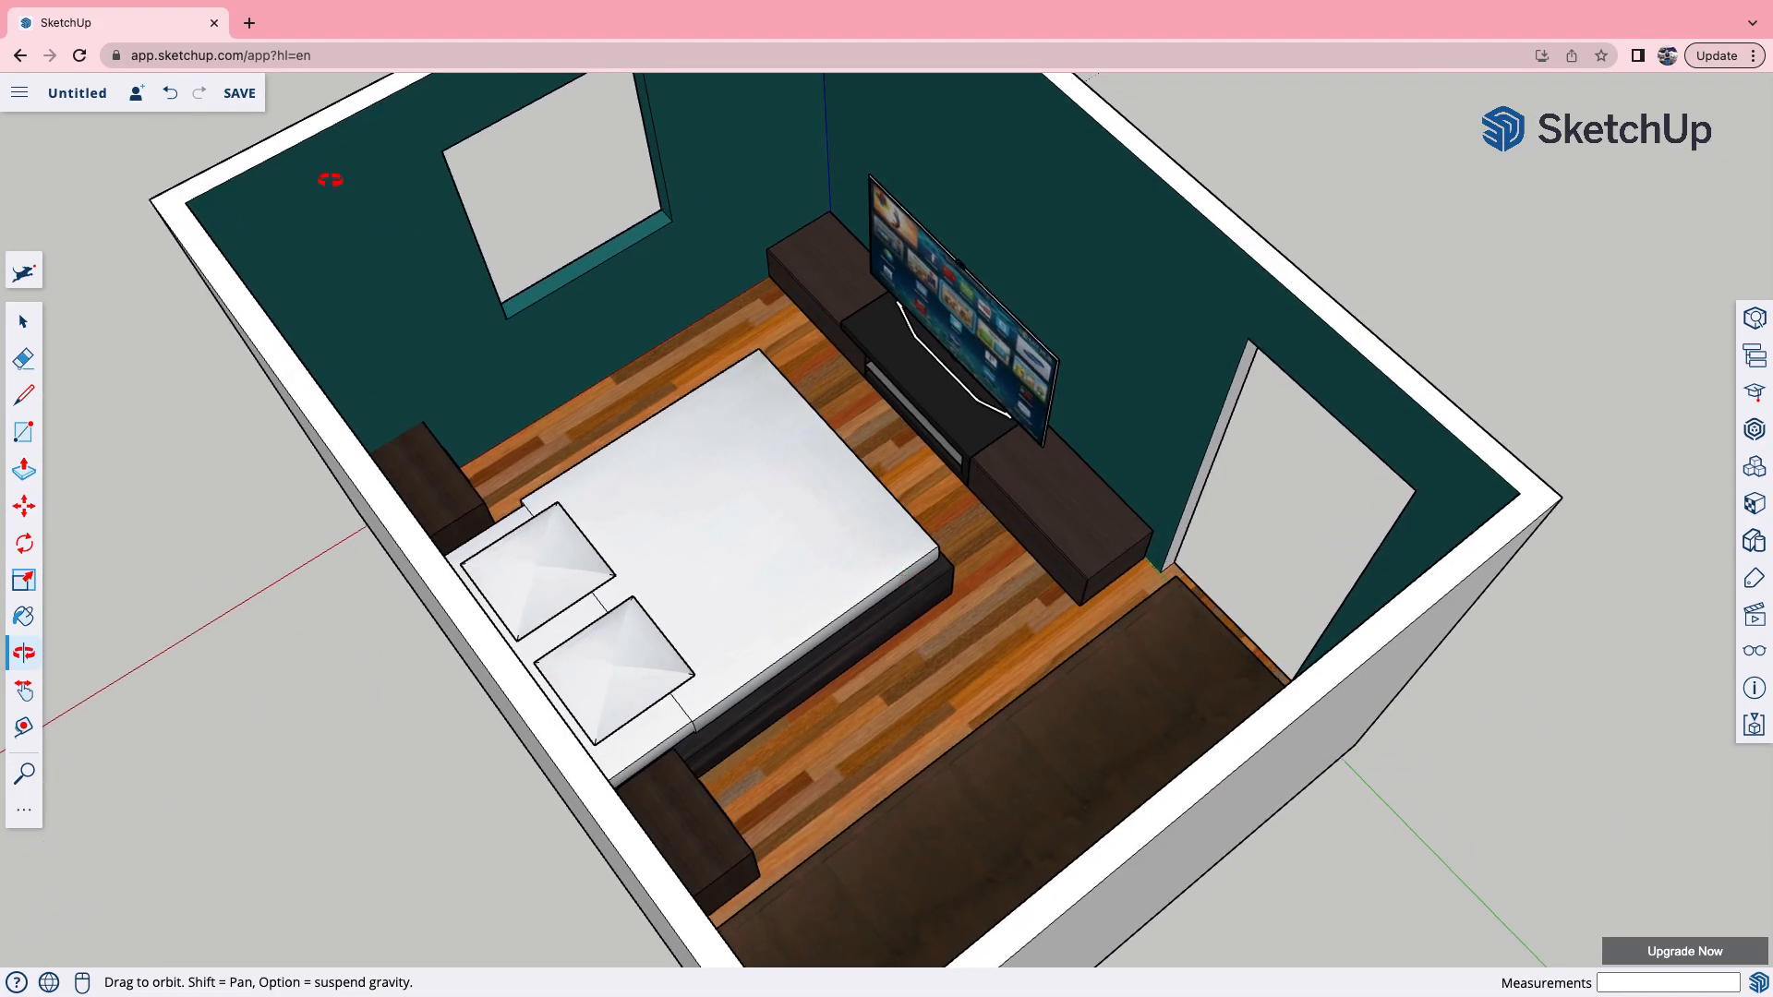
left_click(237, 94)
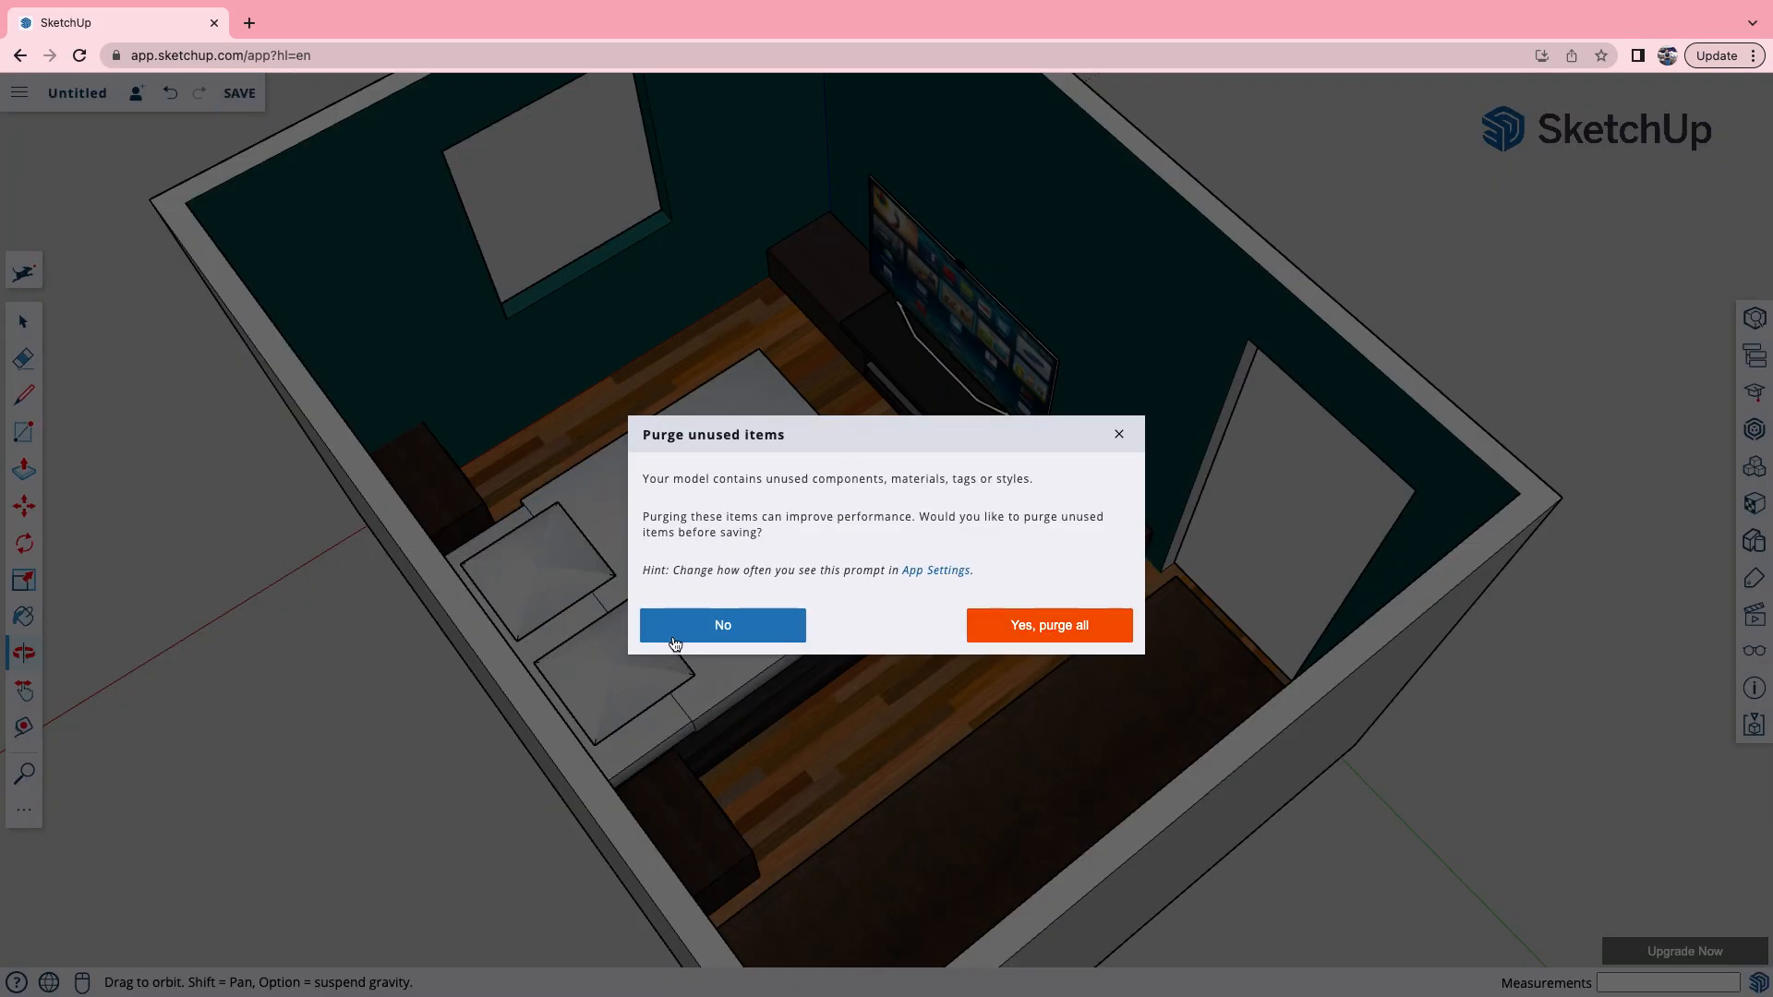
Step: Purge unused items and save the model to the SketchUp projects folder under the room's name
left_click(1038, 626)
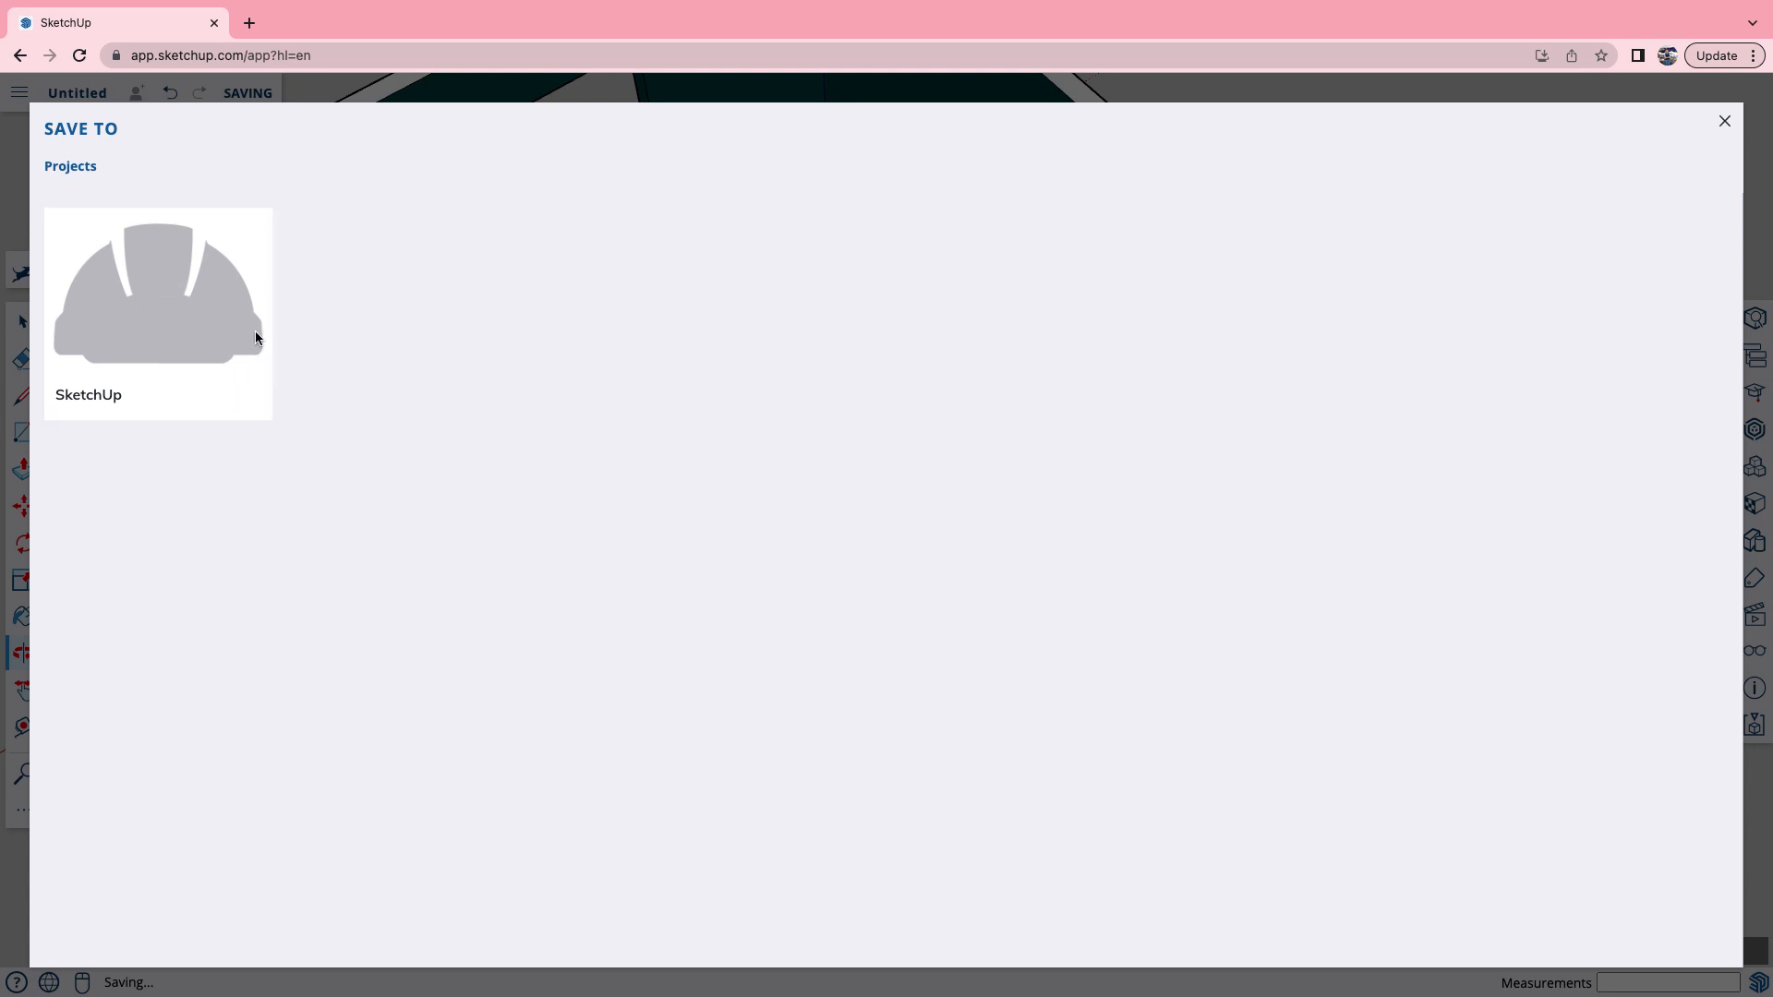
left_click(172, 347)
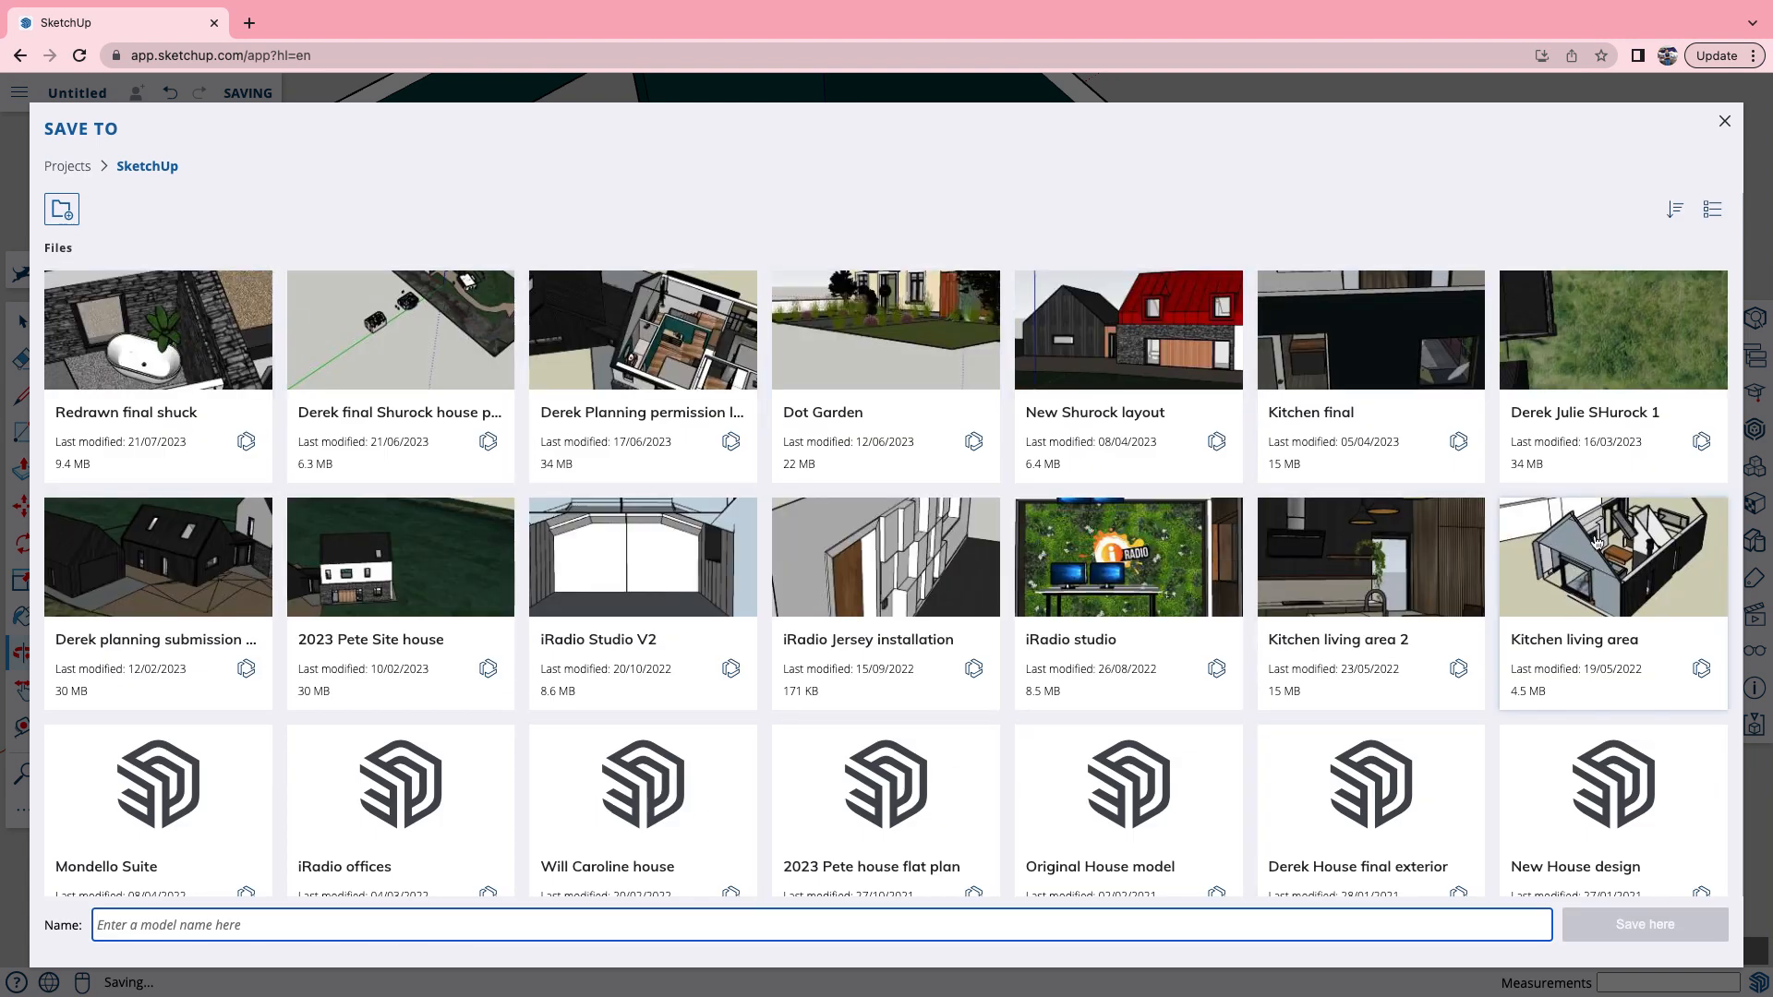
scroll(1287, 542, "down", 2)
scroll(1286, 543, "down", 1)
scroll(1287, 543, "up", 3)
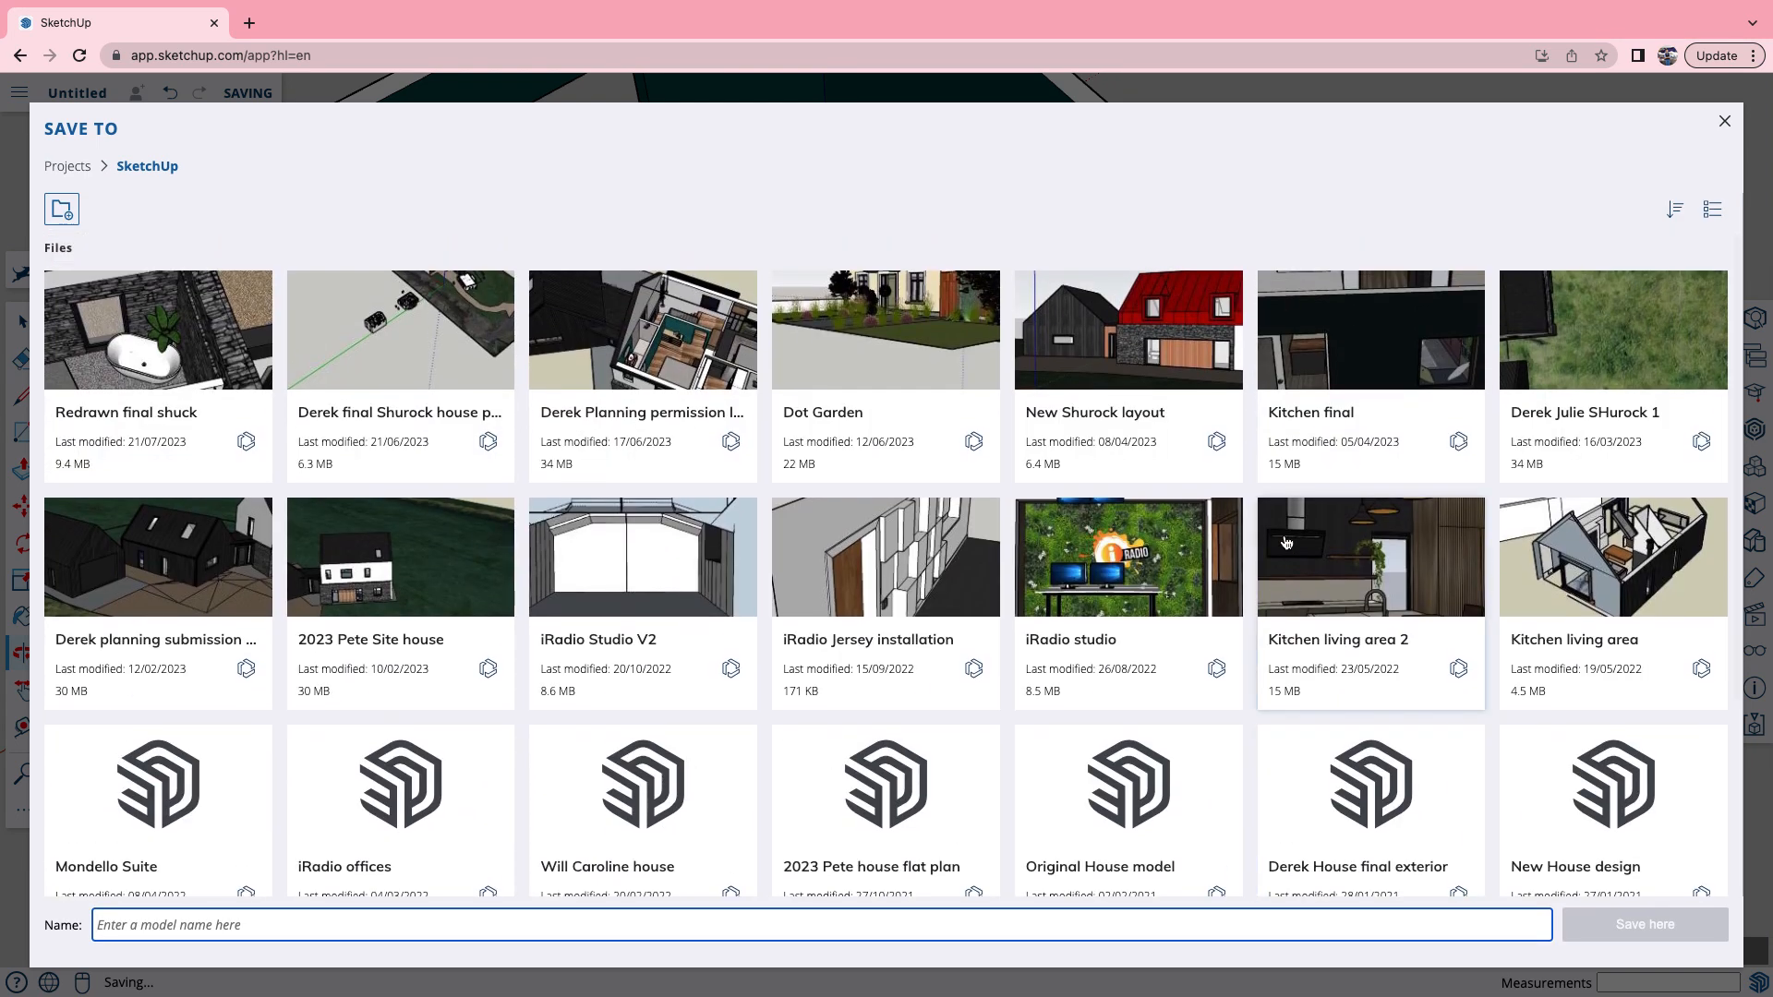
scroll(1237, 530, "down", 2)
scroll(902, 478, "up", 3)
scroll(902, 477, "down", 3)
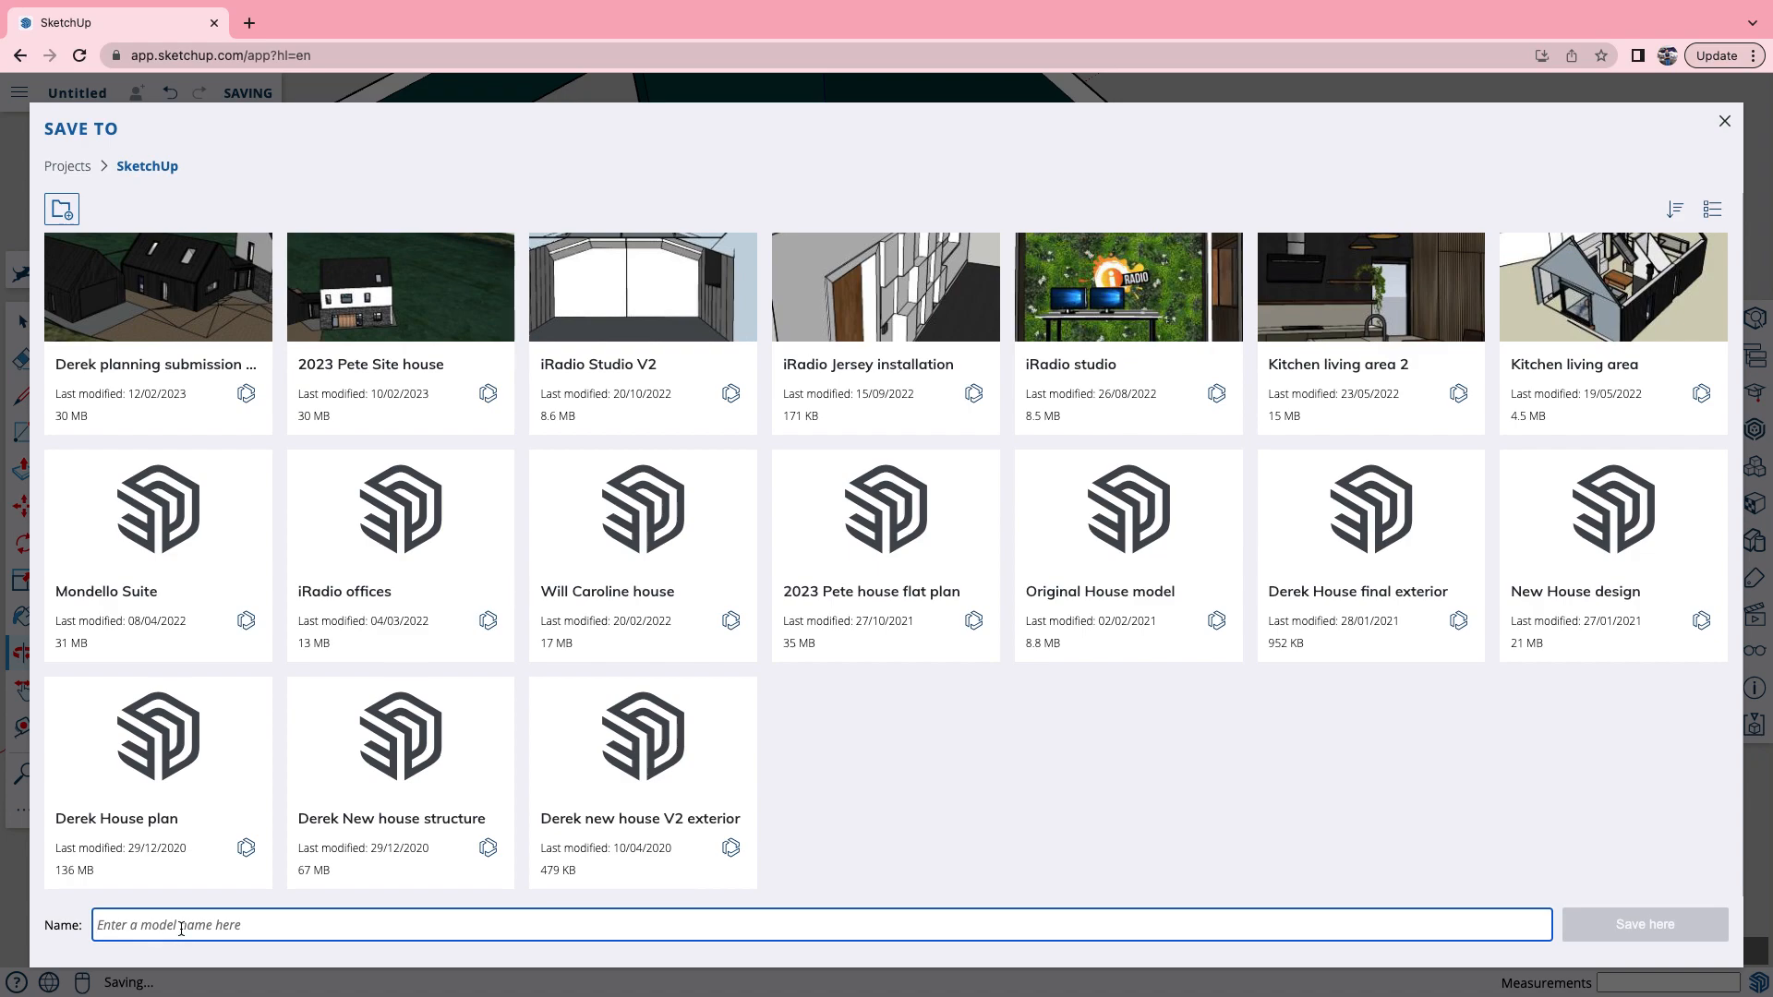
type("Rian's Room")
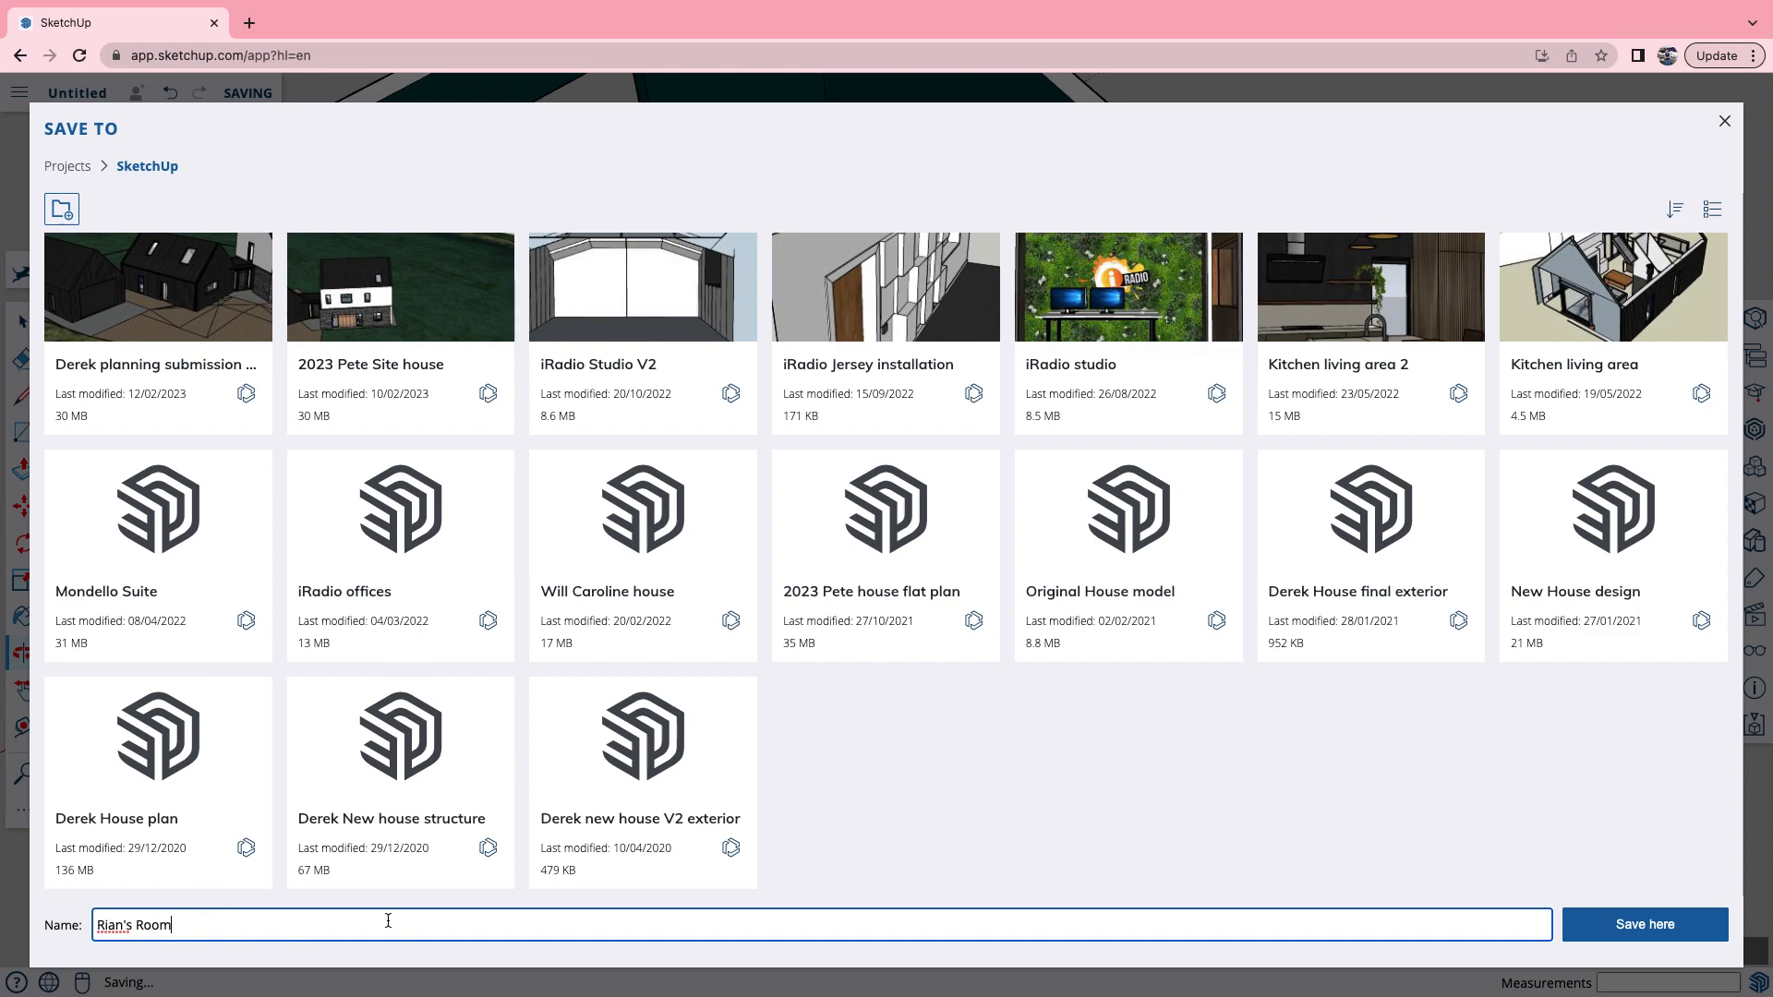
left_click(1612, 924)
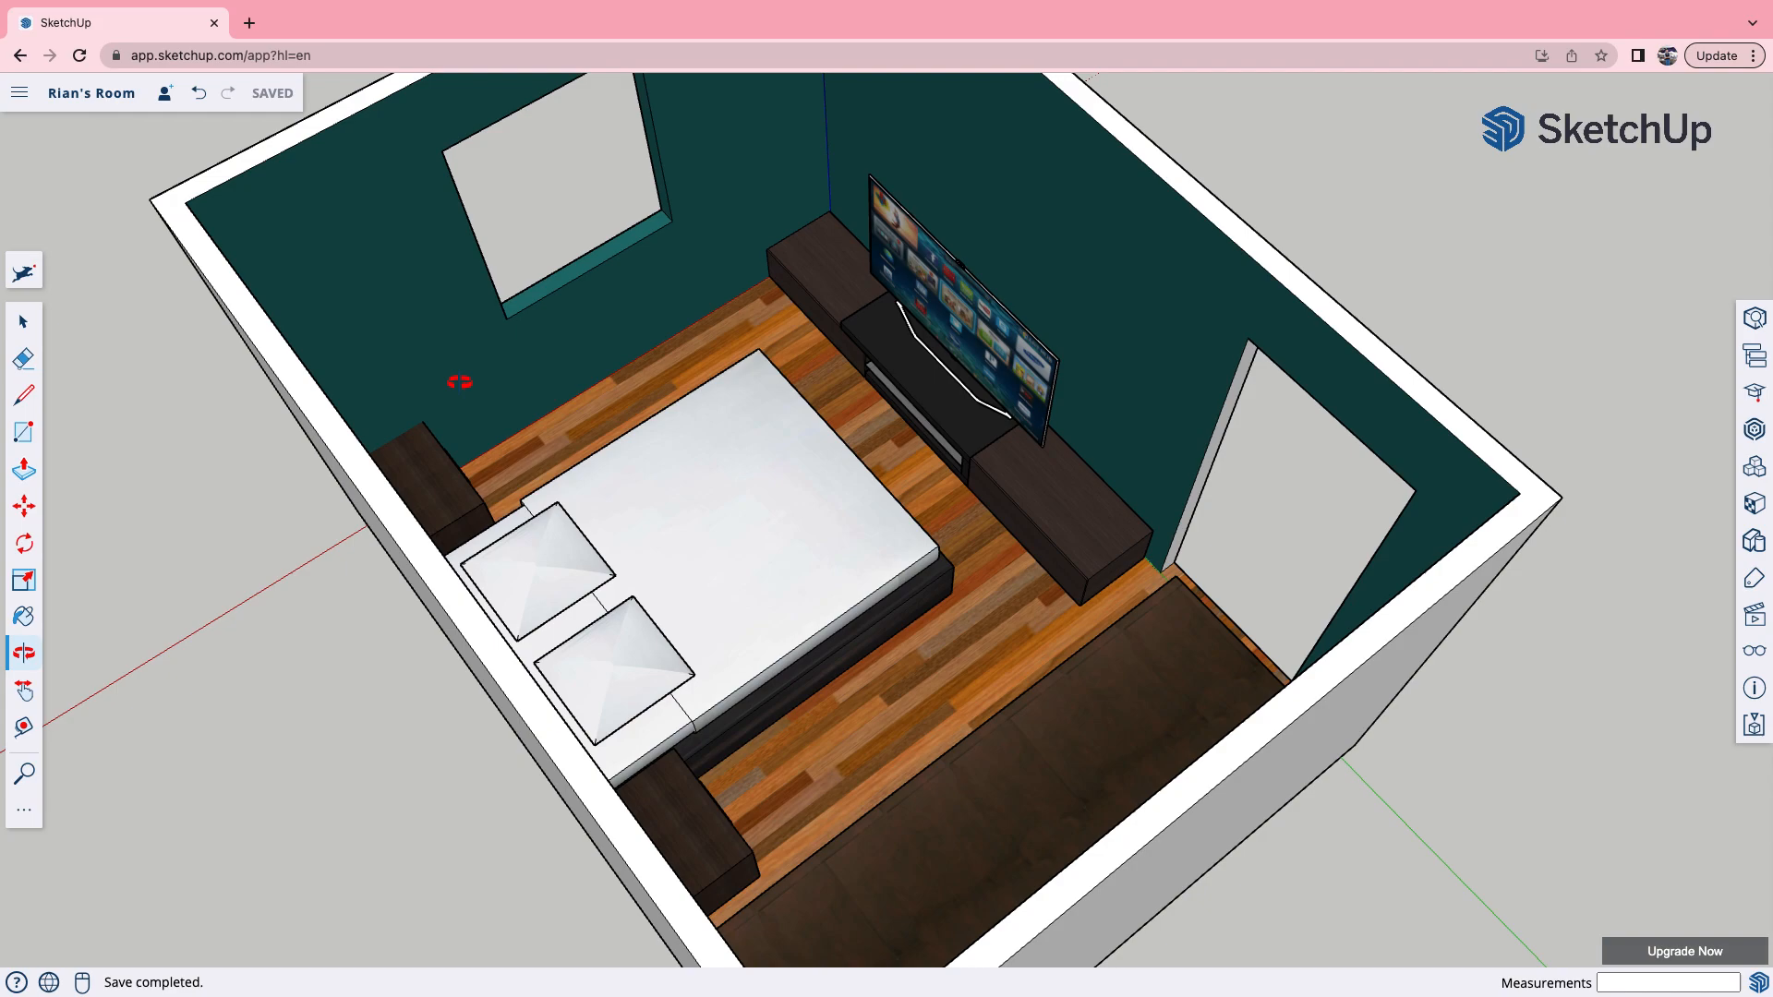
Step: Move the standing person figure onto the wood floor right beside the bed
left_click_drag(795, 577, 384, 380)
left_click_drag(812, 425, 813, 457)
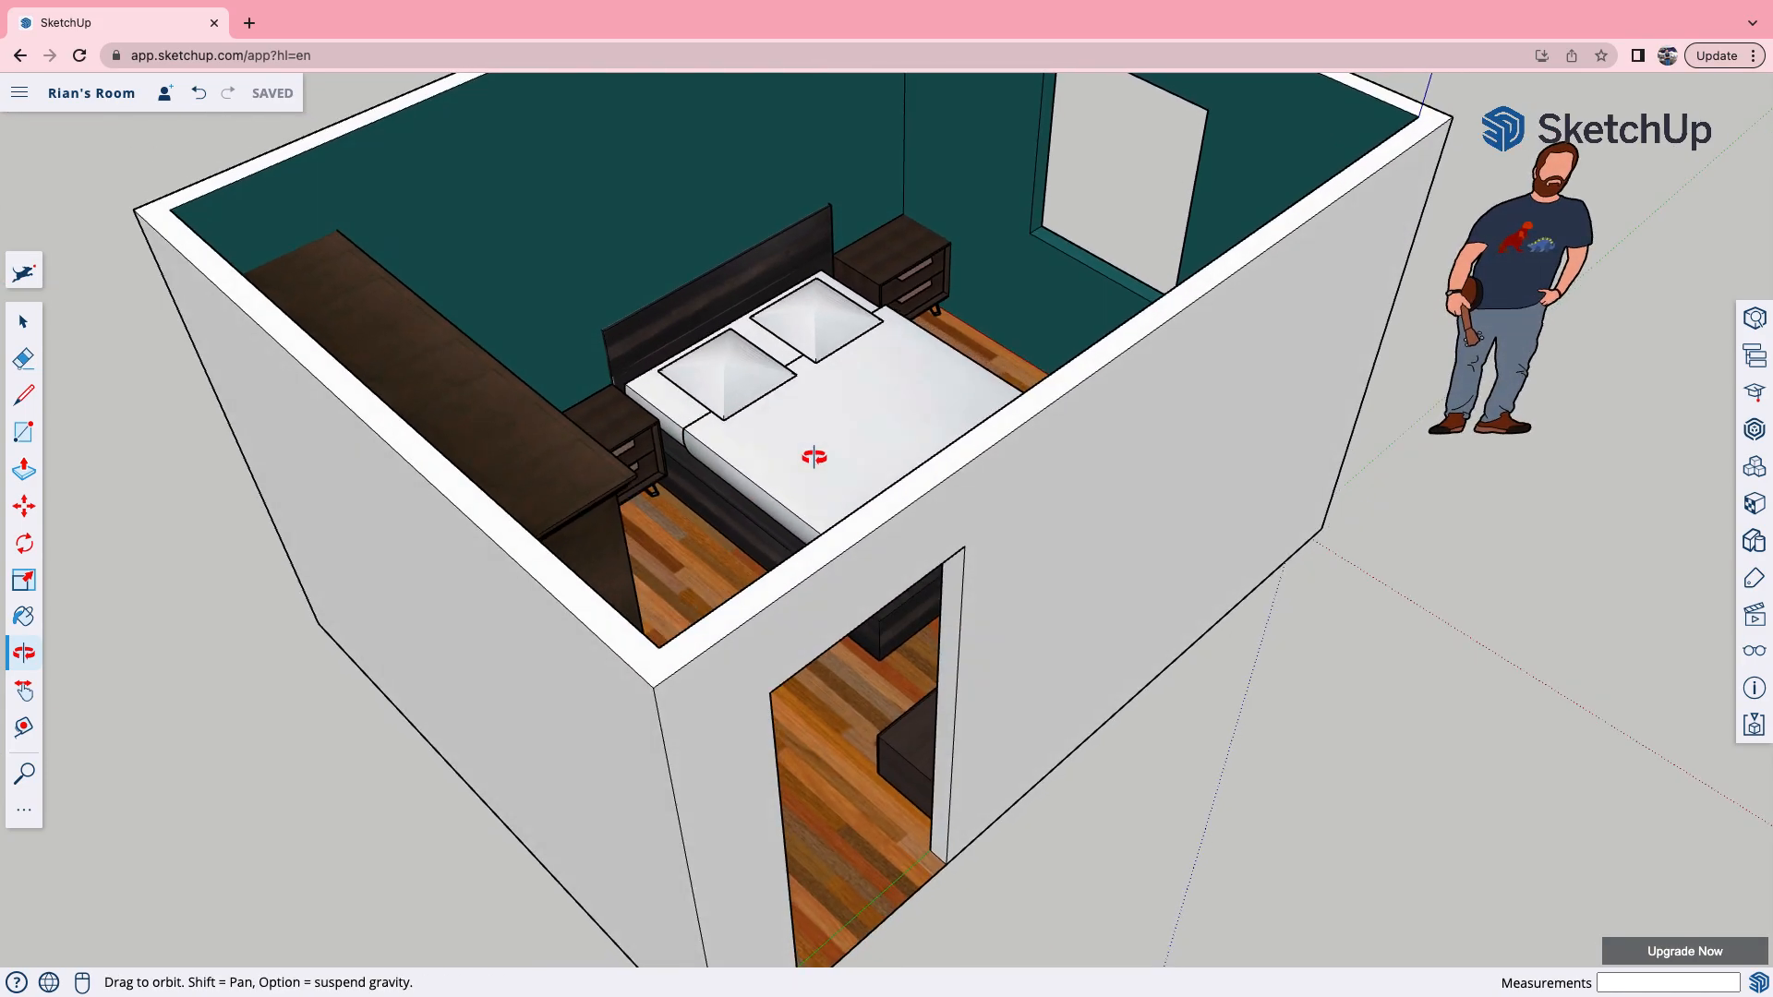
left_click(27, 325)
left_click(1496, 261)
left_click(24, 506)
left_click(1385, 332)
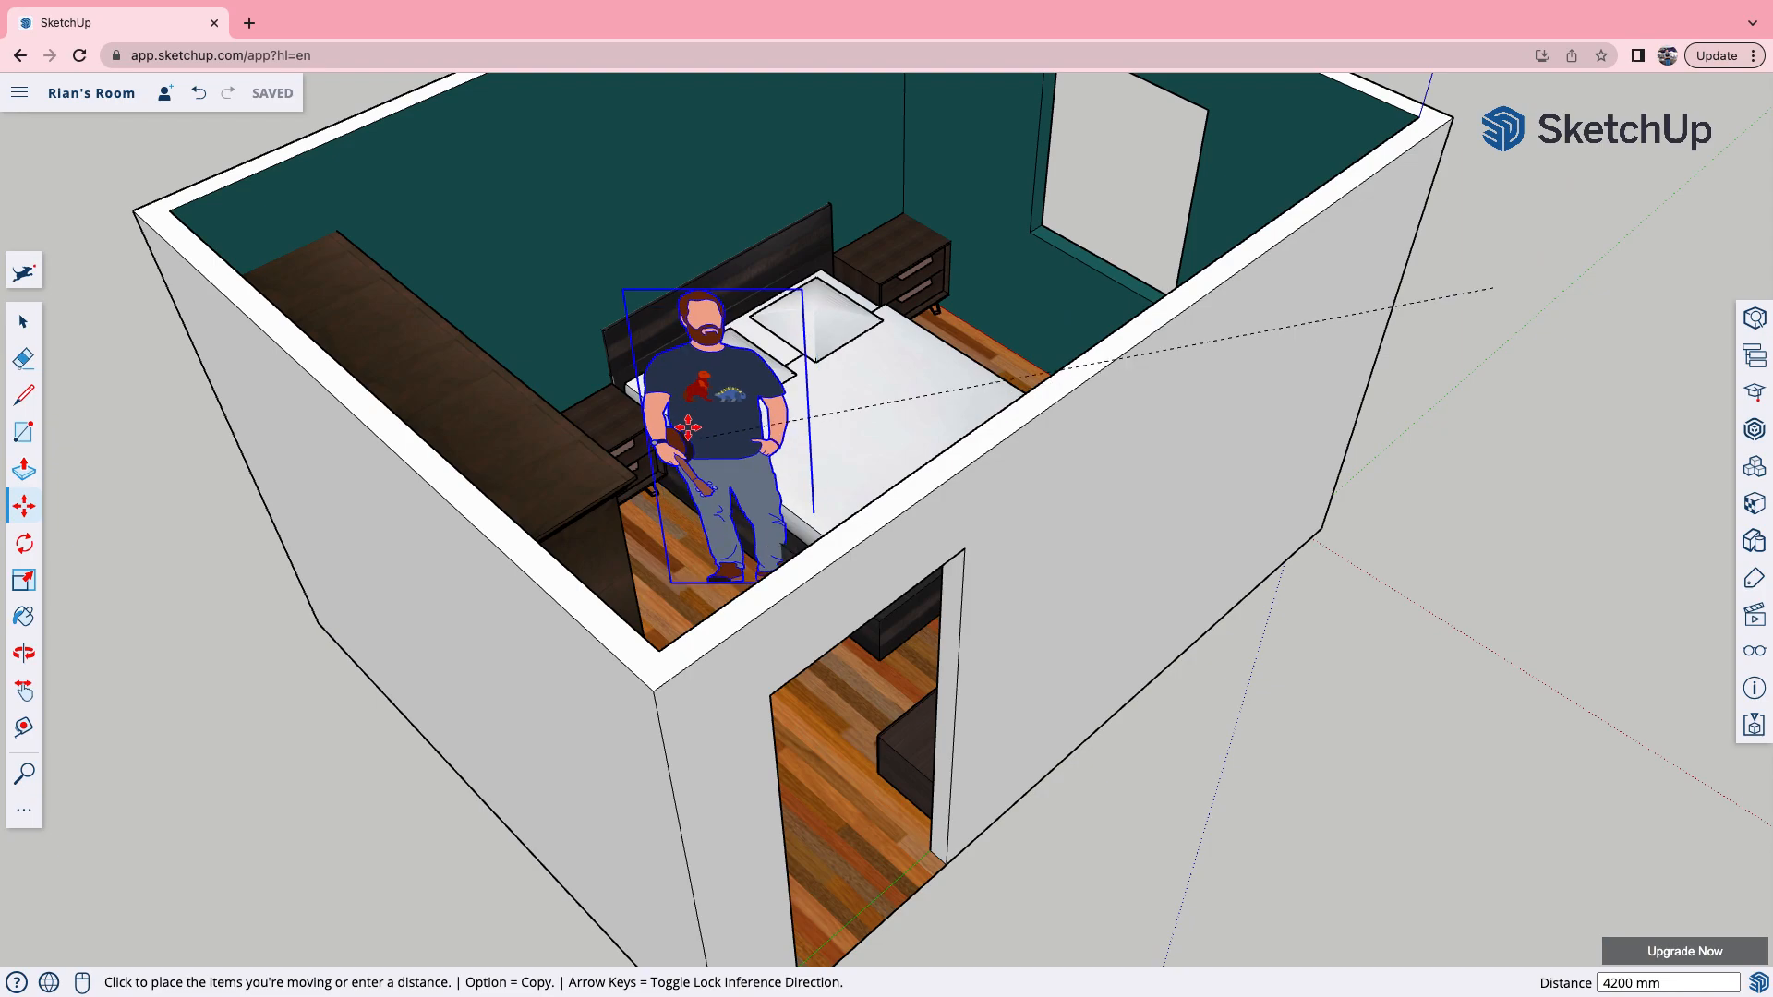
left_click(665, 450)
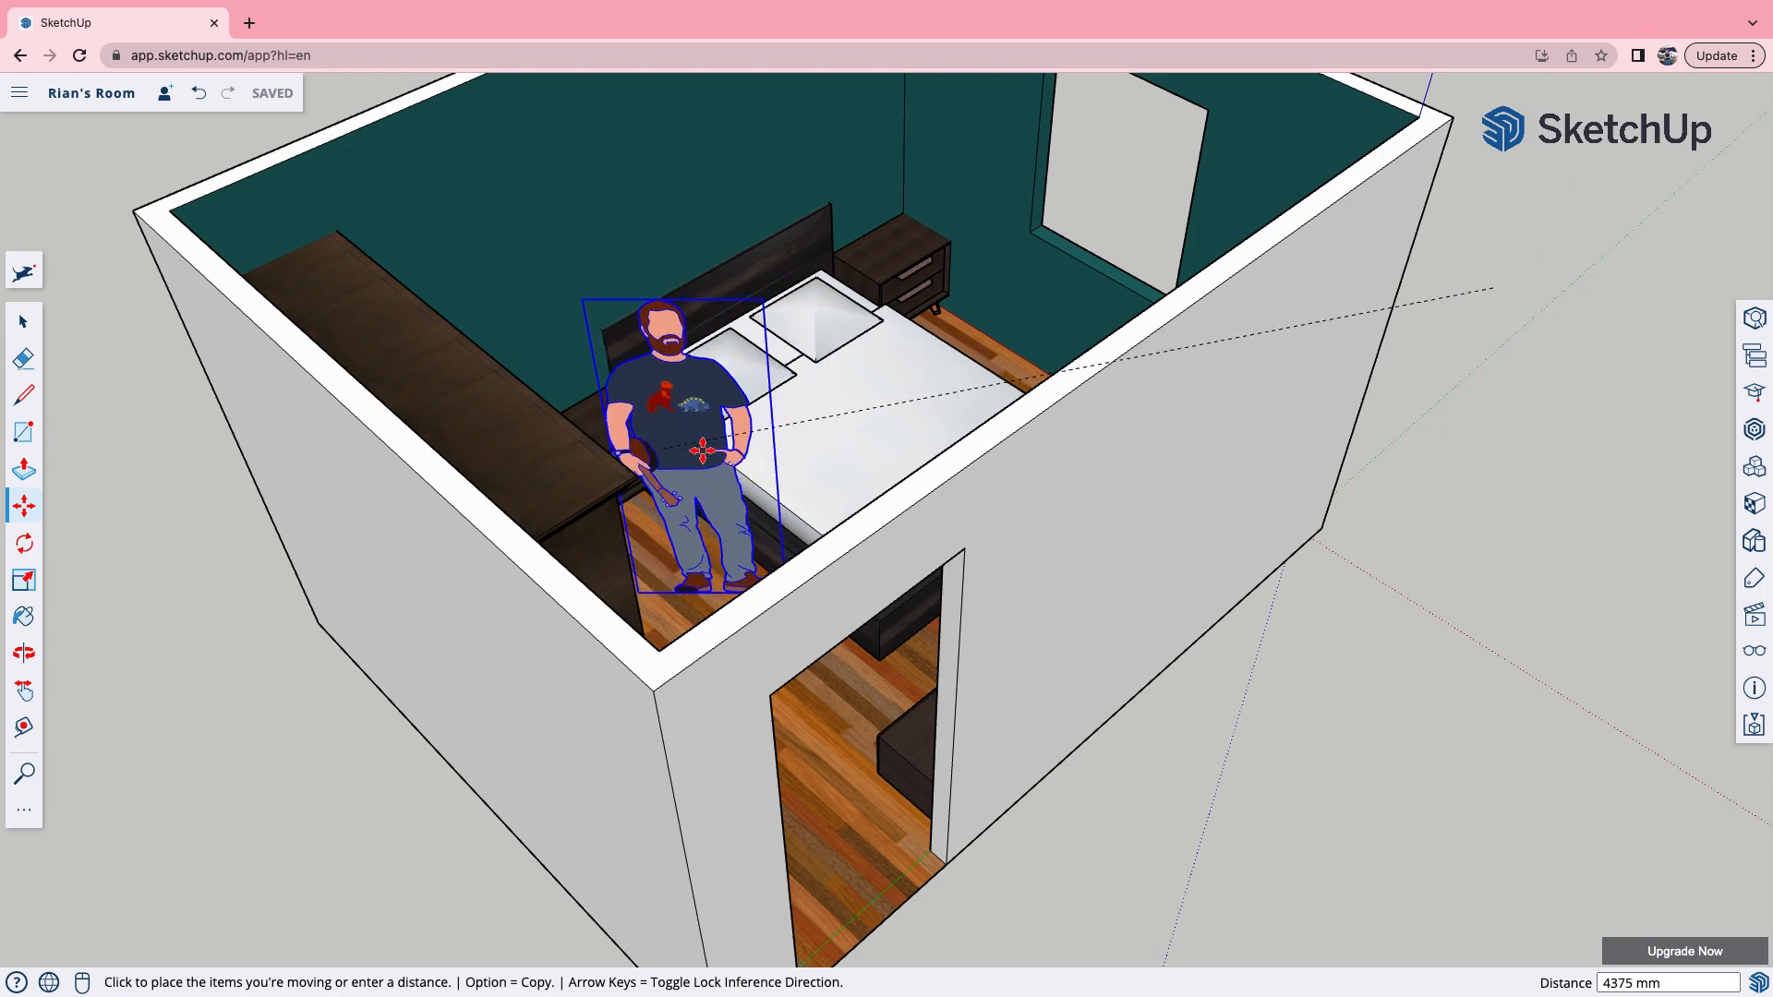
left_click(28, 325)
left_click(102, 333)
left_click_drag(799, 431, 646, 527)
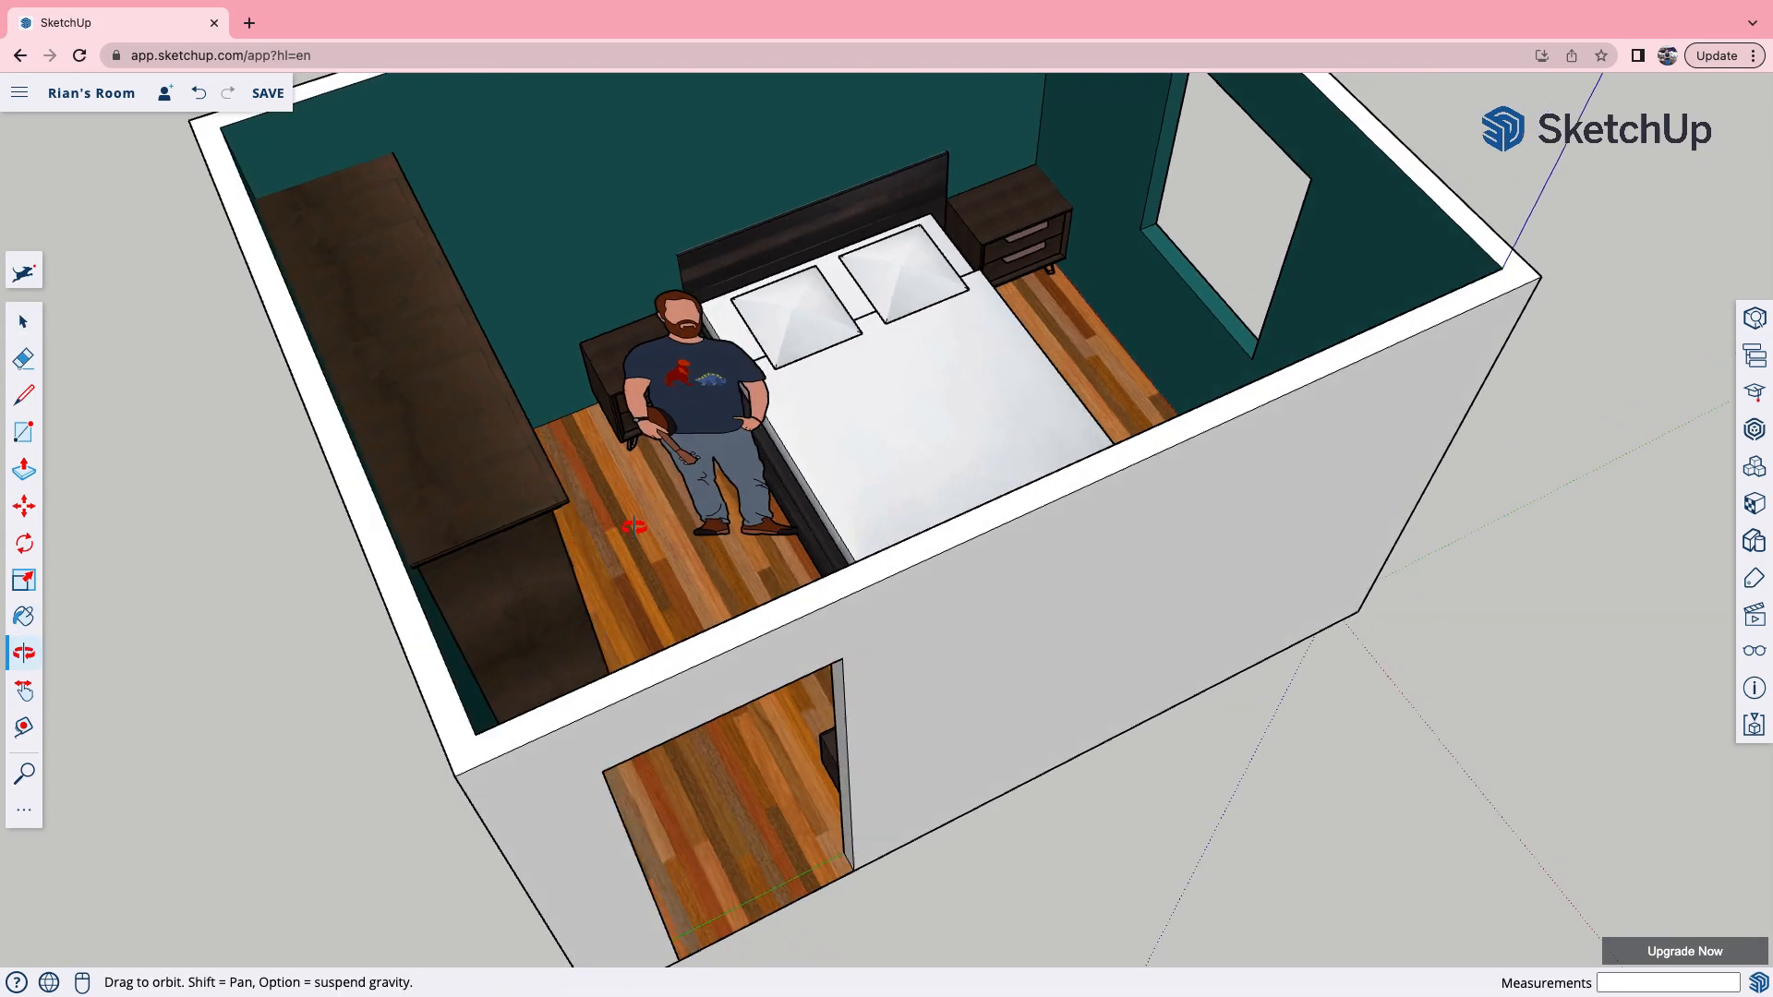
left_click_drag(857, 459, 786, 470)
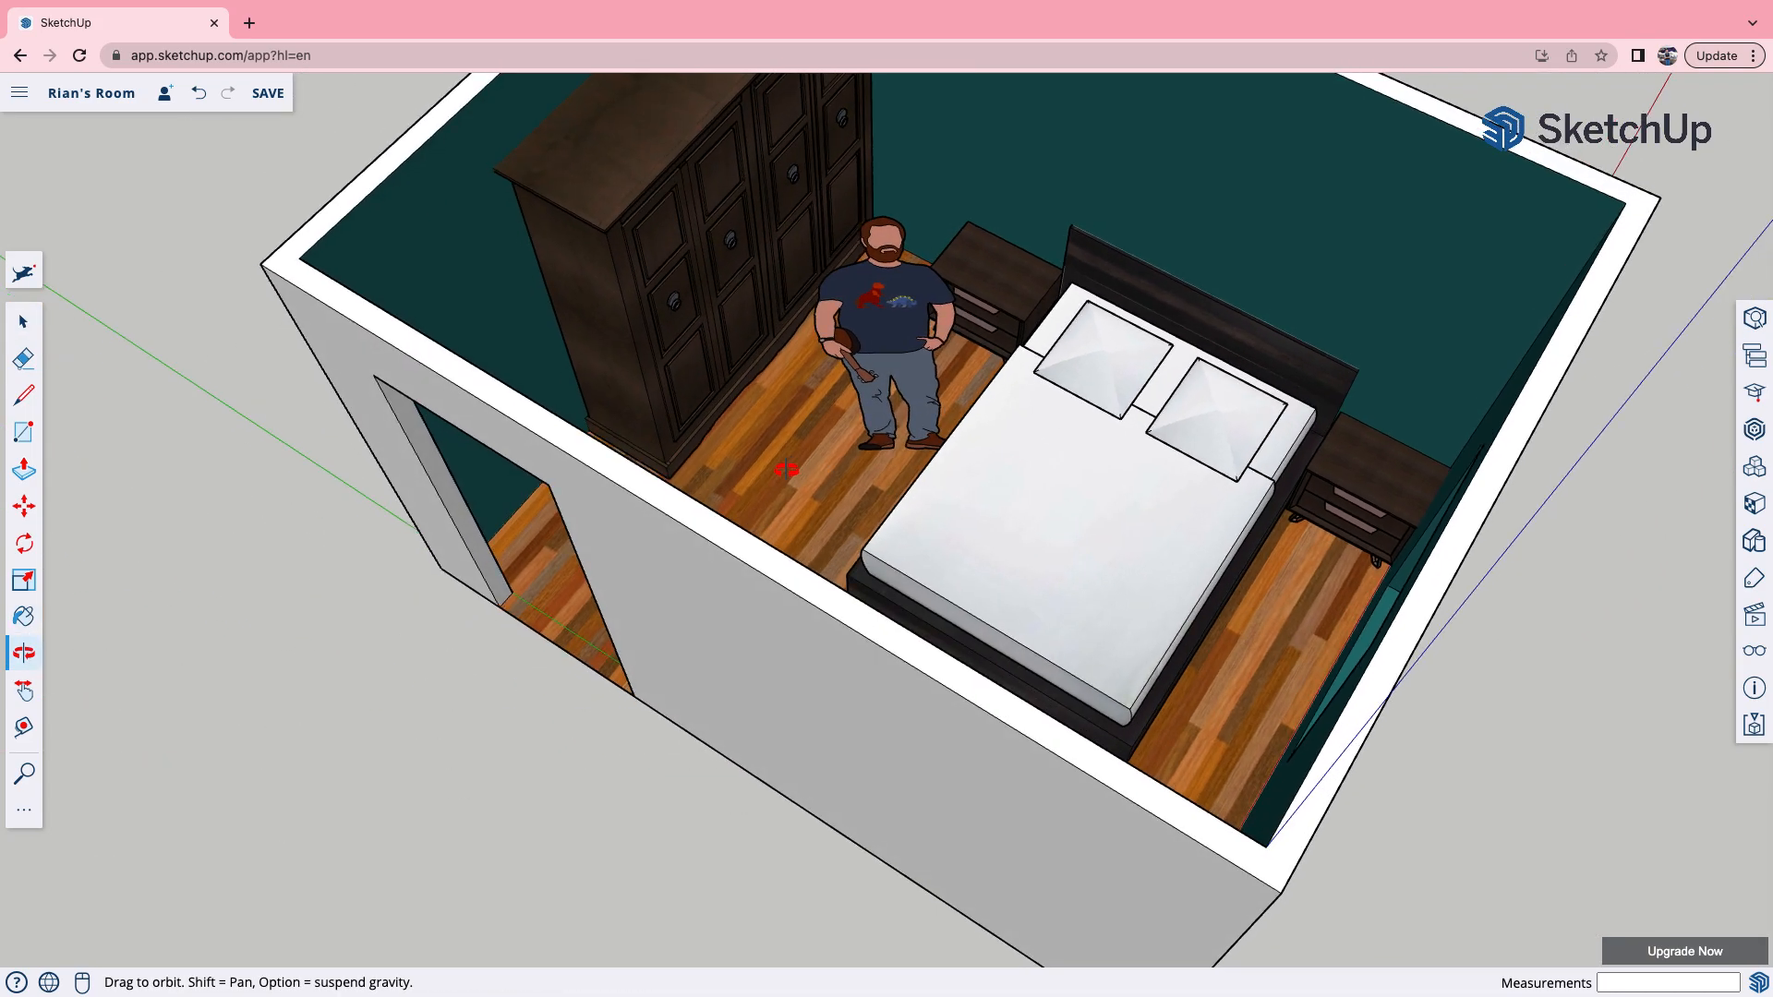
mouse_move(985, 465)
left_mouse_down()
mouse_move(923, 447)
mouse_move(954, 455)
mouse_move(937, 475)
mouse_move(962, 474)
left_mouse_up()
left_click_drag(1091, 499, 940, 573)
left_click_drag(1262, 543, 506, 294)
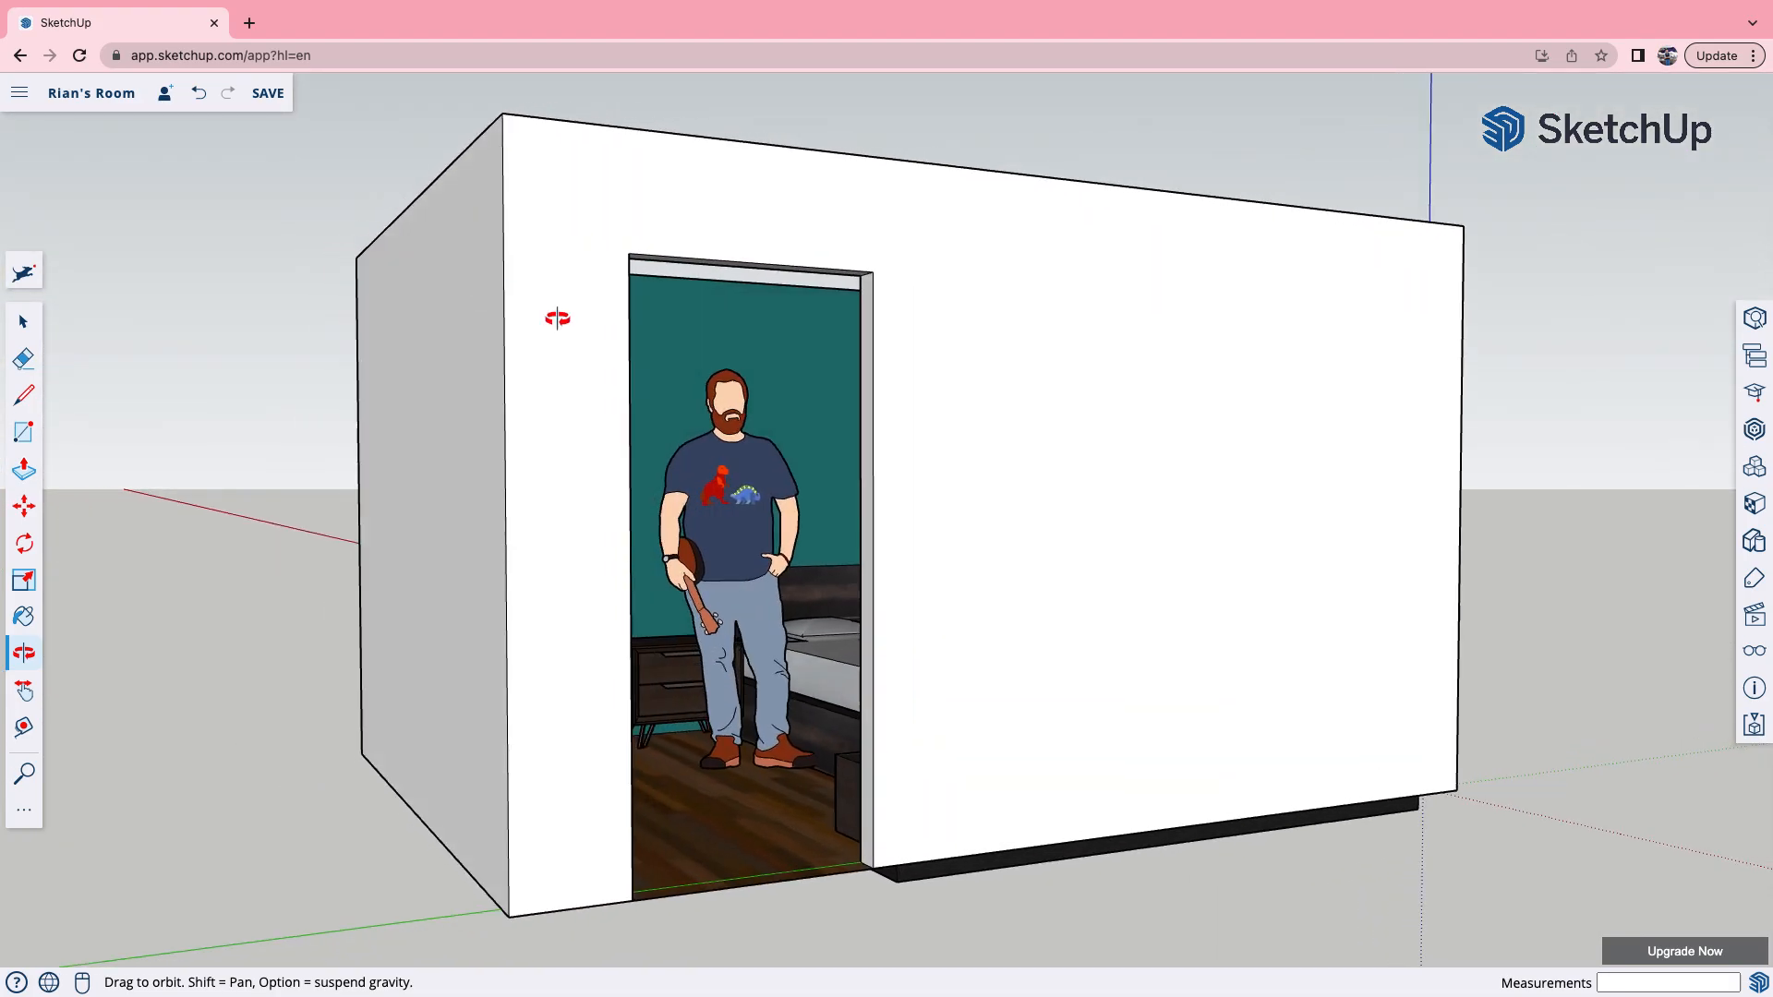
scroll(739, 426, "up", 6)
left_click_drag(862, 532, 1085, 716)
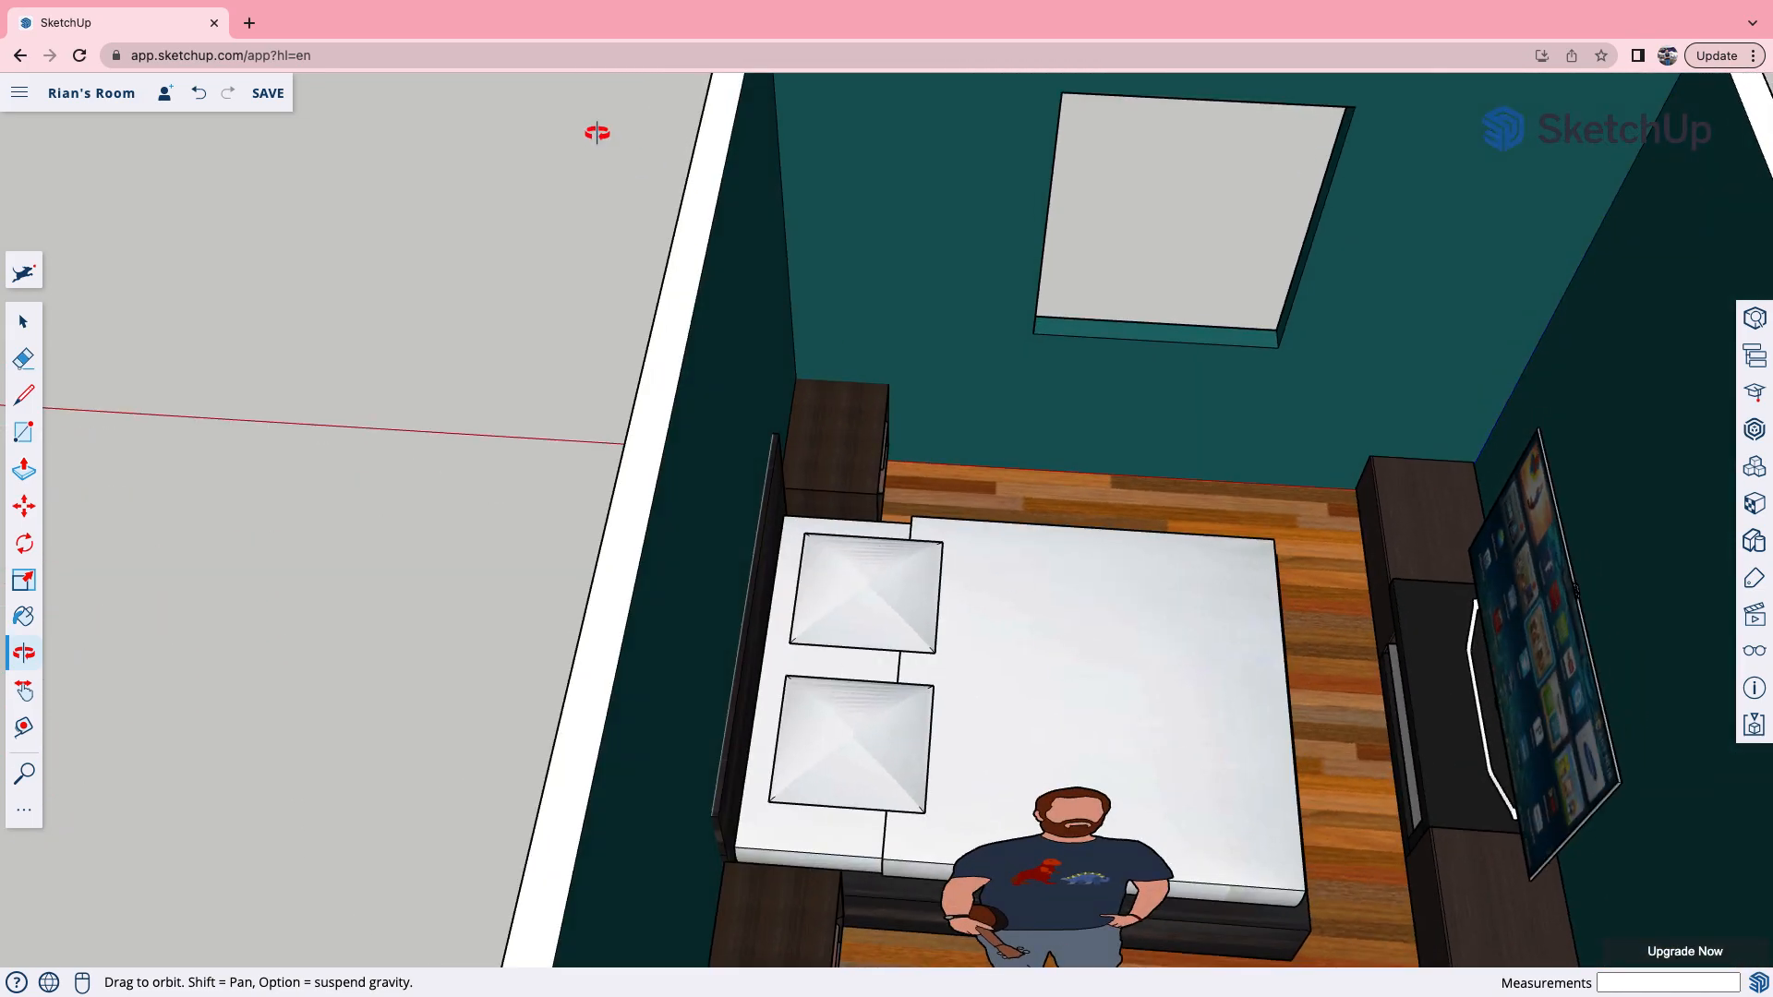
mouse_move(44, 6)
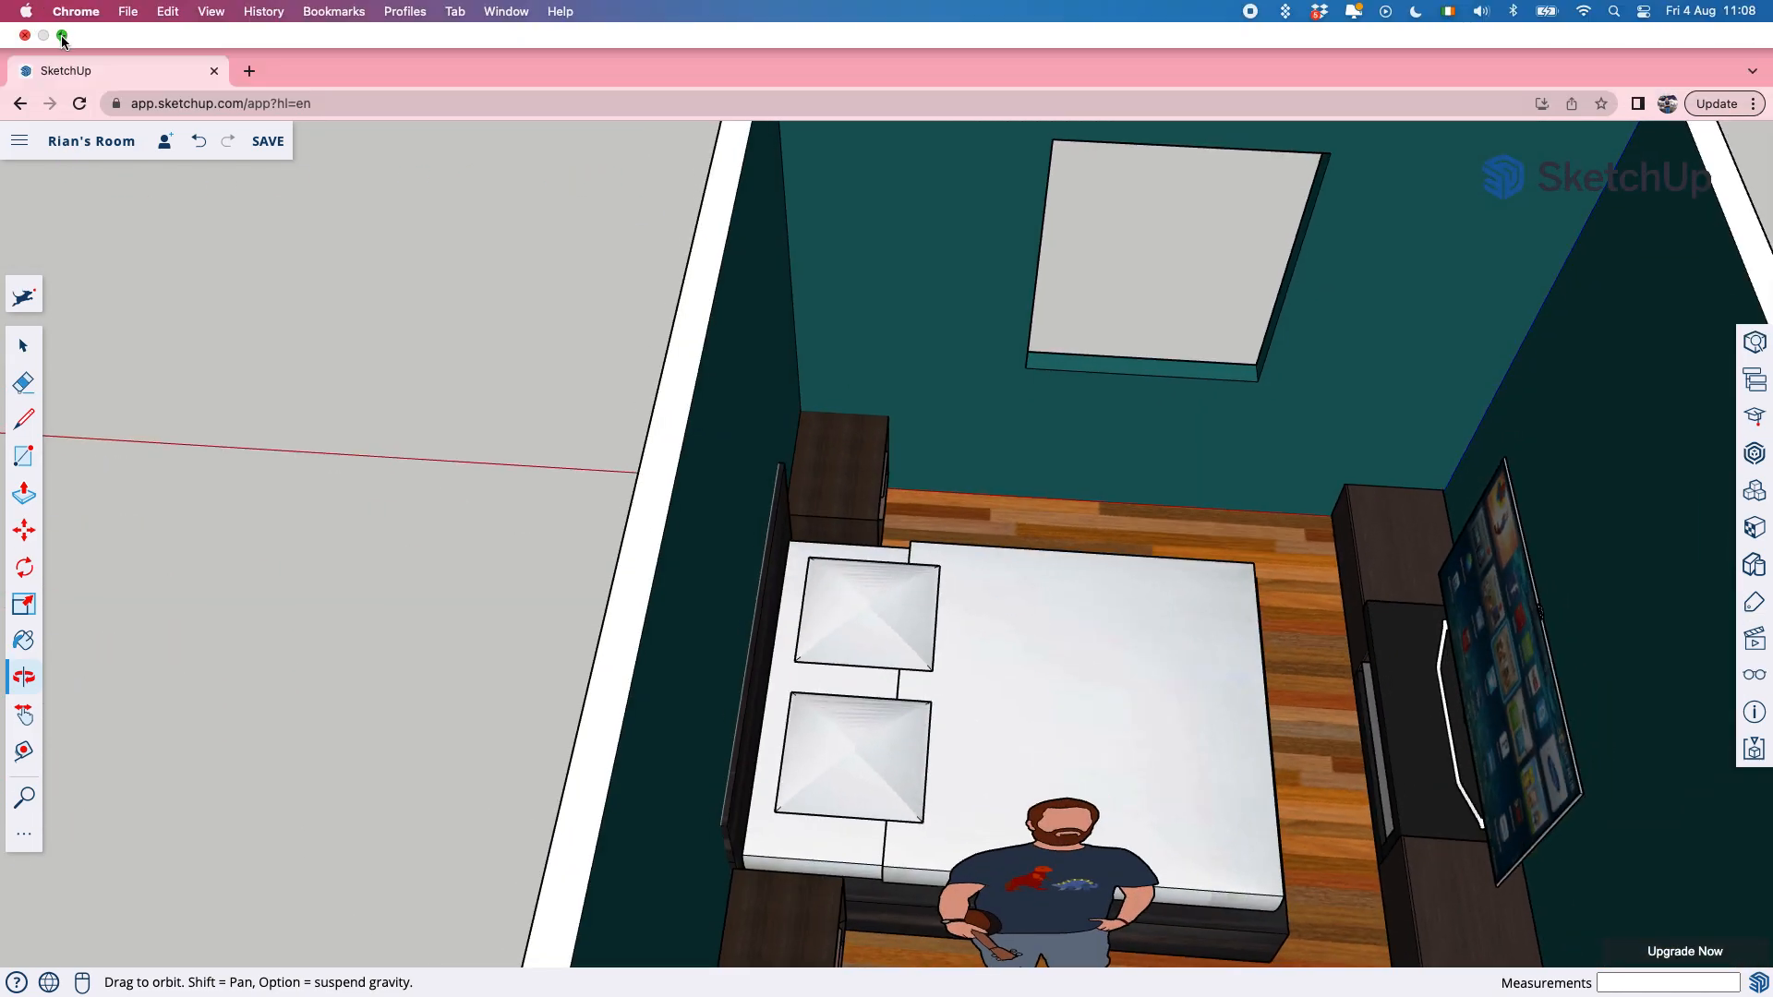